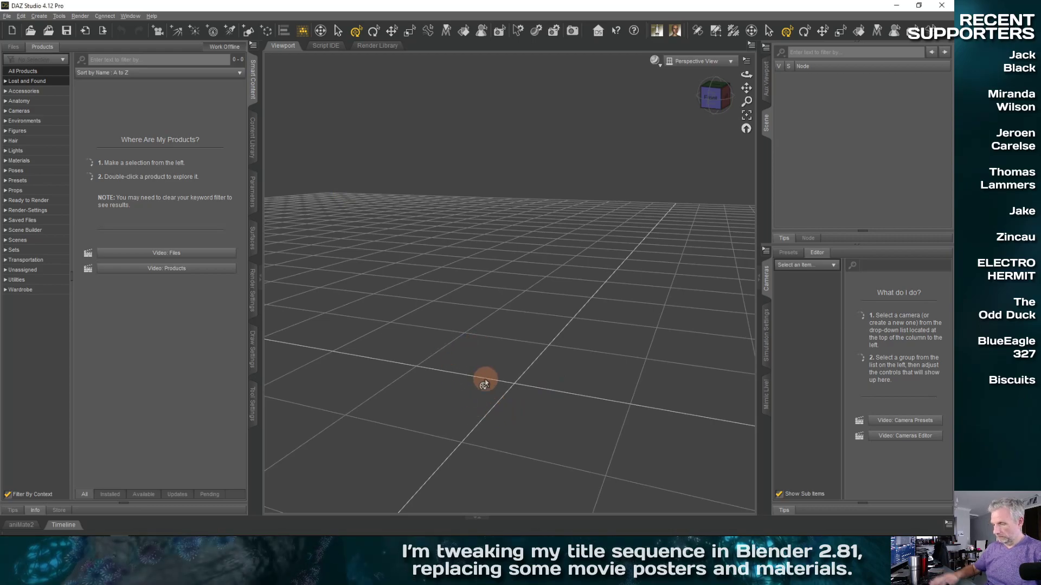
- Show the aspect frame and the thirds guide in the perspective viewport
{"action": "middle_click_drag", "start_coordinate": [456, 356], "coordinate": [457, 358]}
{"action": "middle_click_drag", "start_coordinate": [440, 317], "coordinate": [440, 316]}
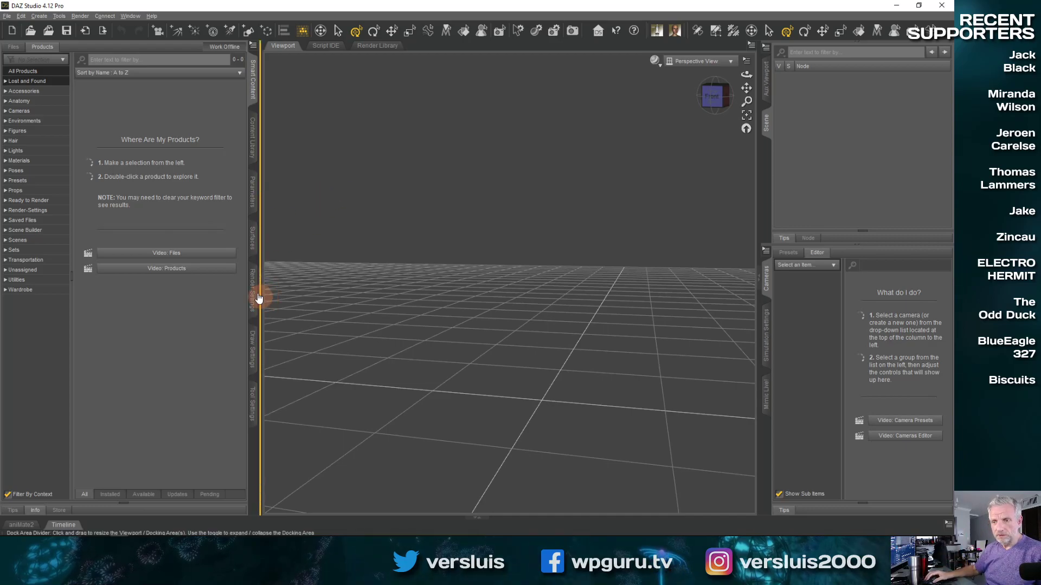
{"action": "left_click", "coordinate": [748, 60]}
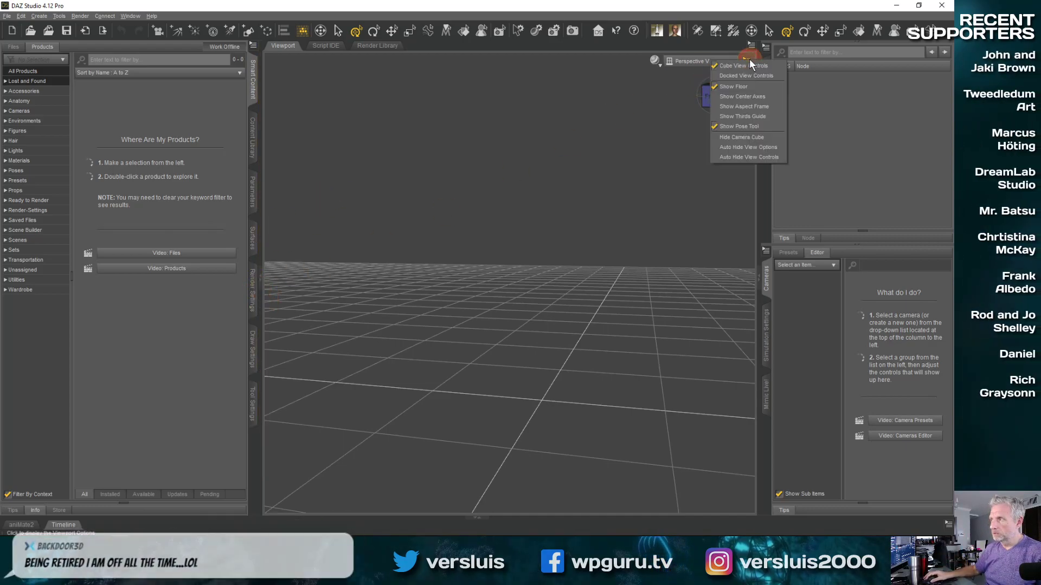
{"action": "left_click", "coordinate": [757, 106]}
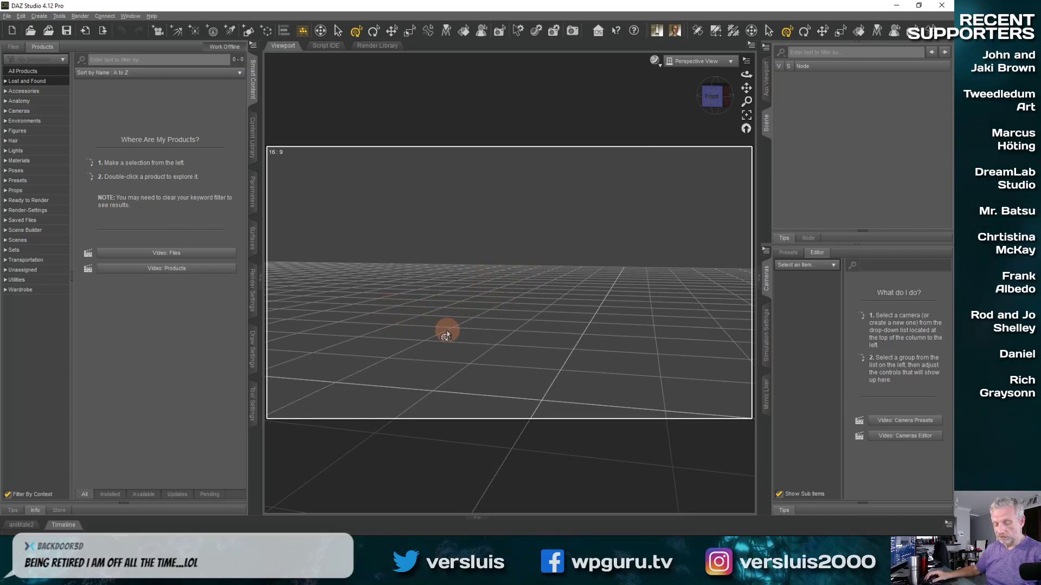
{"action": "middle_click_drag", "start_coordinate": [447, 331], "coordinate": [457, 314]}
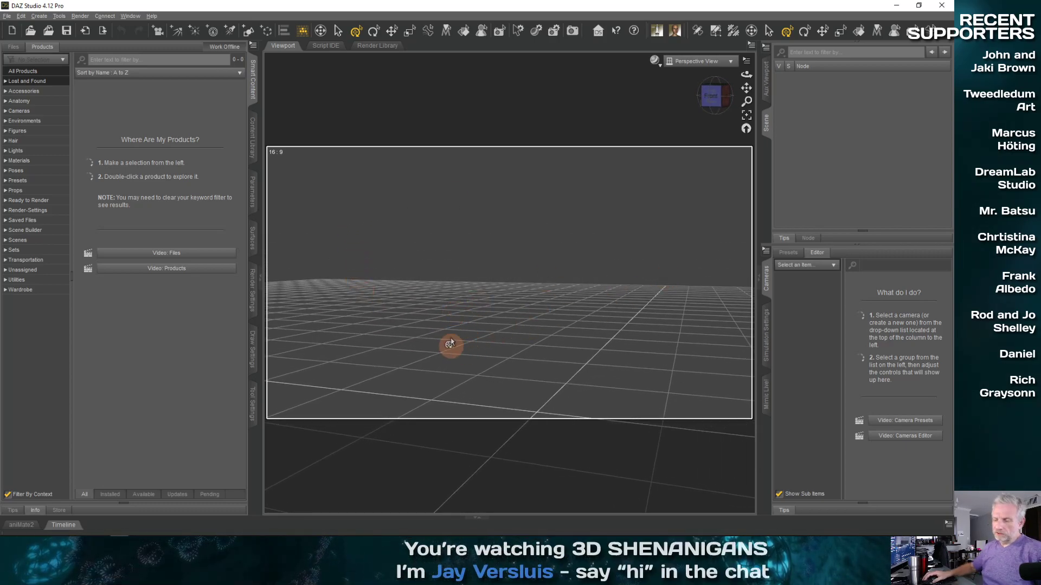
{"action": "left_click", "coordinate": [747, 61]}
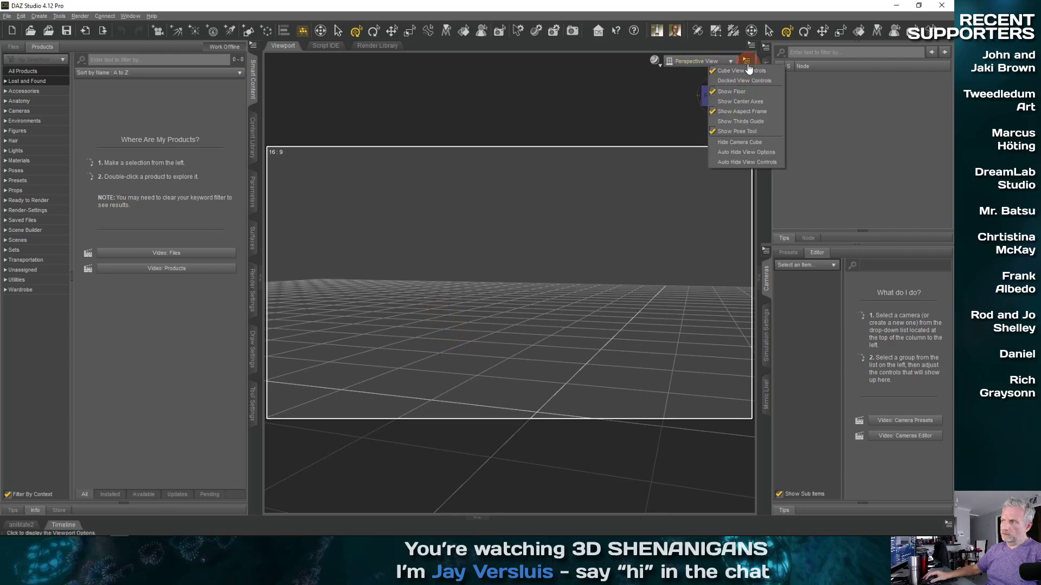
{"action": "left_click", "coordinate": [765, 121]}
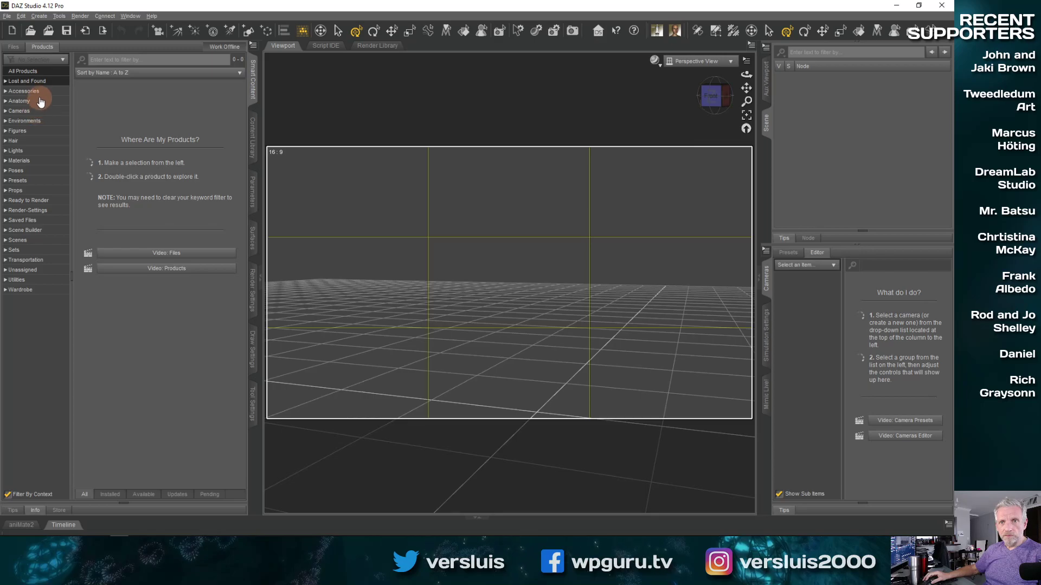
- Load the Toon Monster figure from the Monsters in my Cupboard product into the scene
{"action": "left_click", "coordinate": [32, 130]}
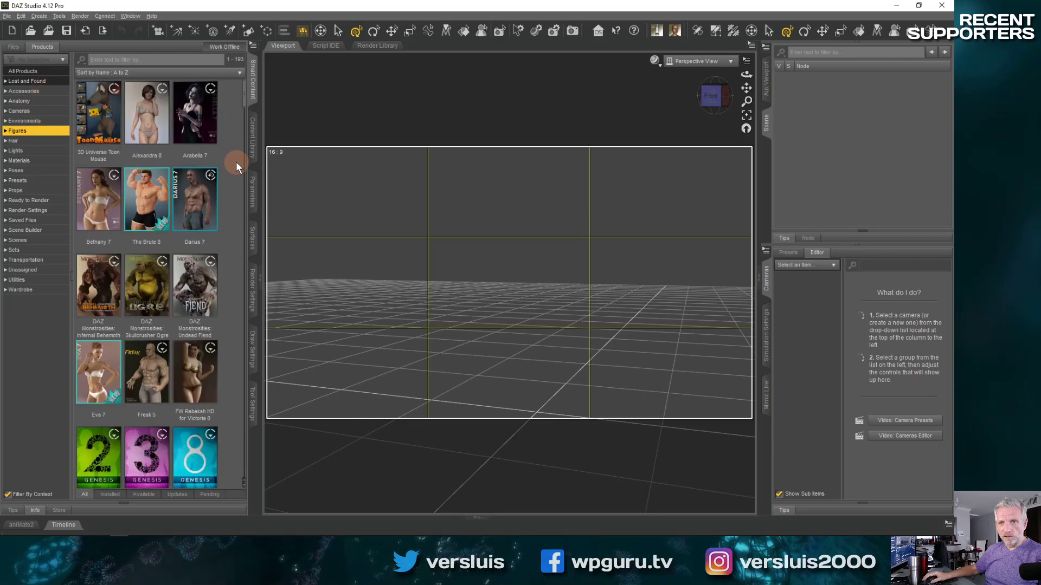
{"action": "scroll", "coordinate": [235, 162], "scroll_direction": "down", "scroll_amount": 3}
{"action": "scroll", "coordinate": [236, 161], "scroll_direction": "down", "scroll_amount": 3}
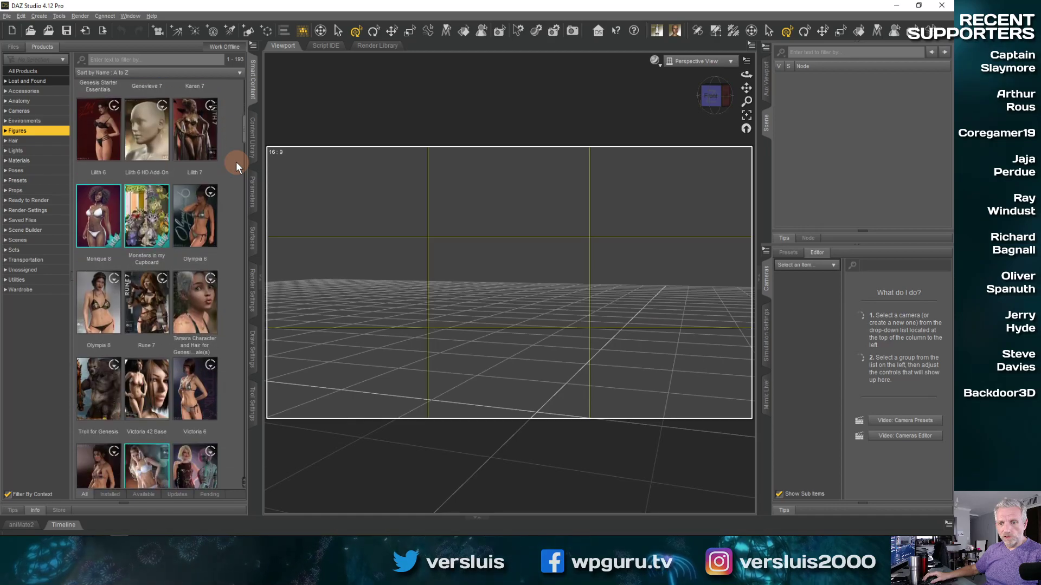
{"action": "double_click", "coordinate": [130, 196]}
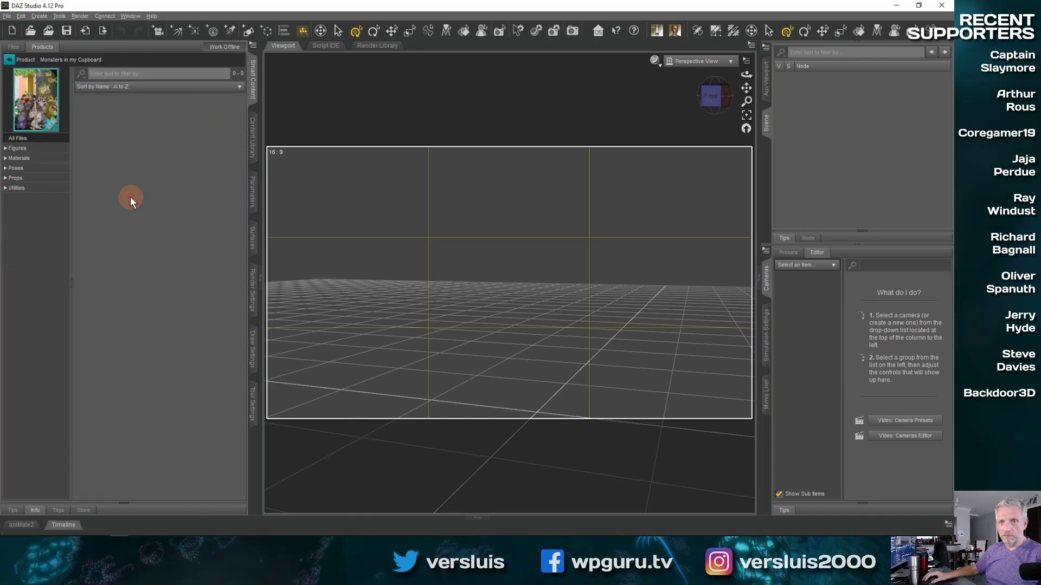
{"action": "left_click", "coordinate": [47, 149]}
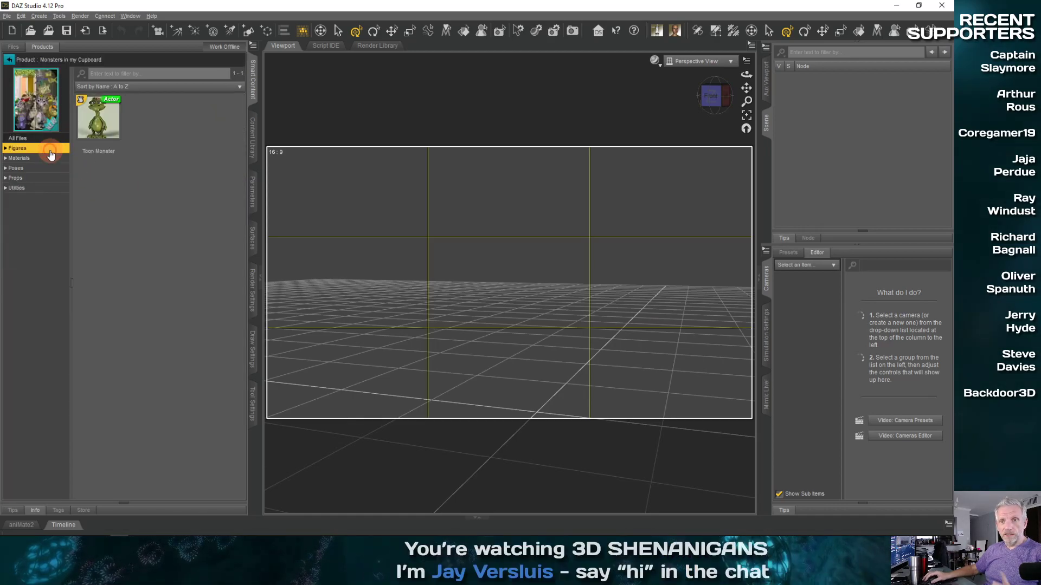
{"action": "left_click", "coordinate": [110, 118]}
{"action": "double_click", "coordinate": [109, 118]}
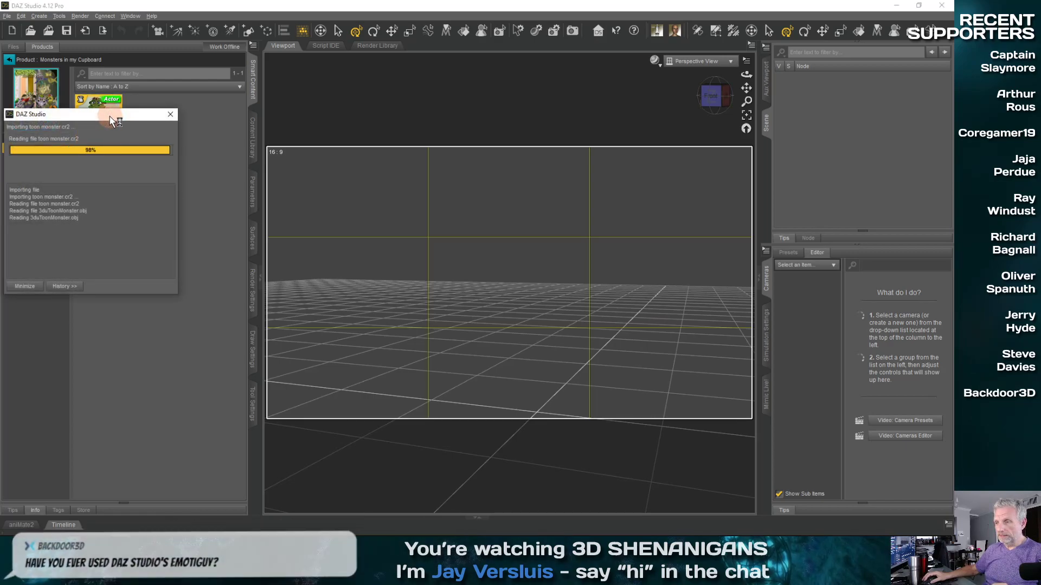
- Hide the viewport's aspect frame and thirds guide
{"action": "left_click", "coordinate": [746, 60]}
{"action": "left_click", "coordinate": [737, 106]}
{"action": "left_click", "coordinate": [746, 61]}
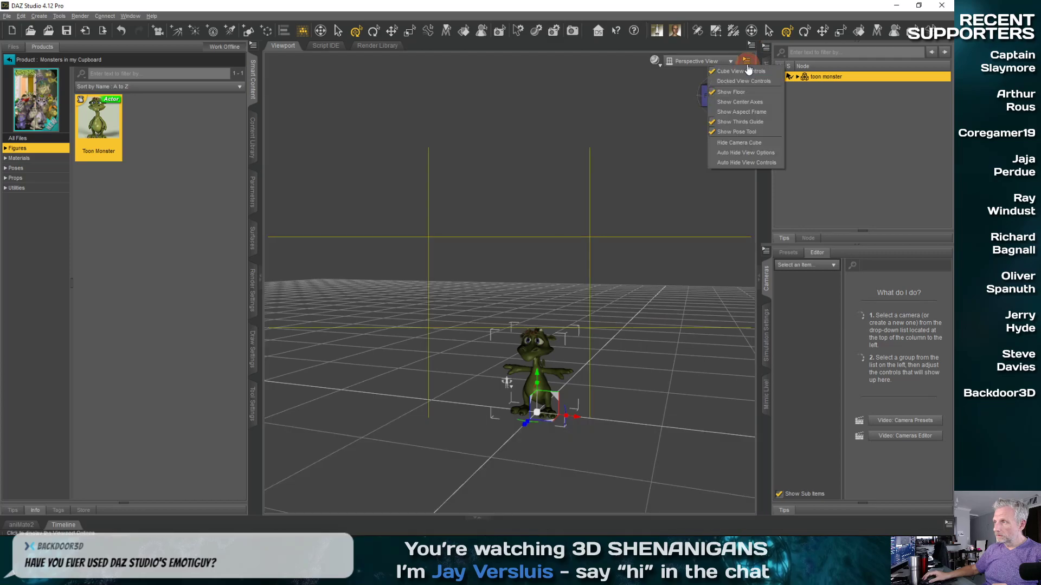
{"action": "left_click", "coordinate": [740, 122]}
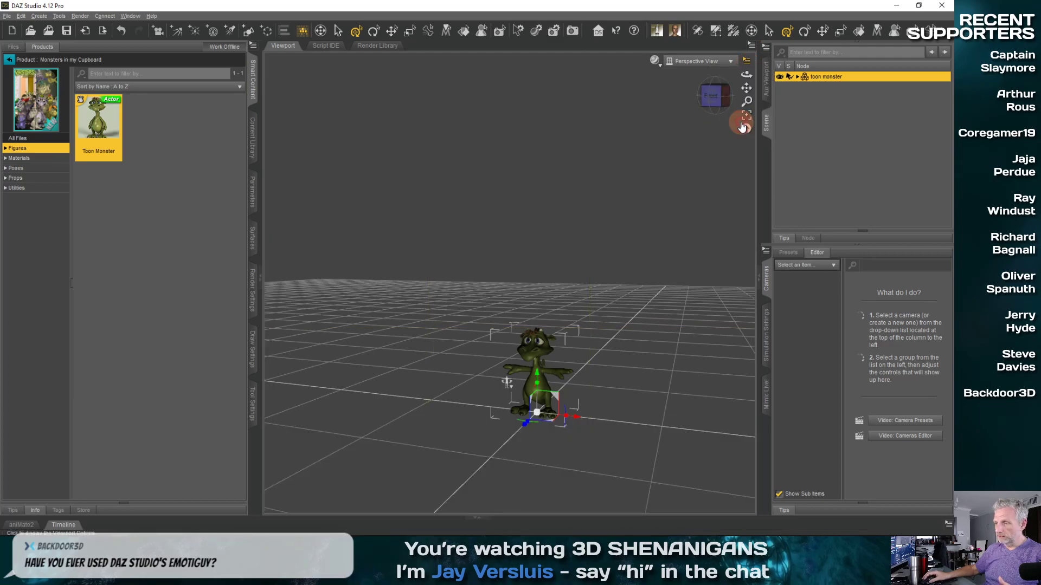
- Randomize the toon monster three times with the product's Random Monster utility script
{"action": "left_click", "coordinate": [747, 116]}
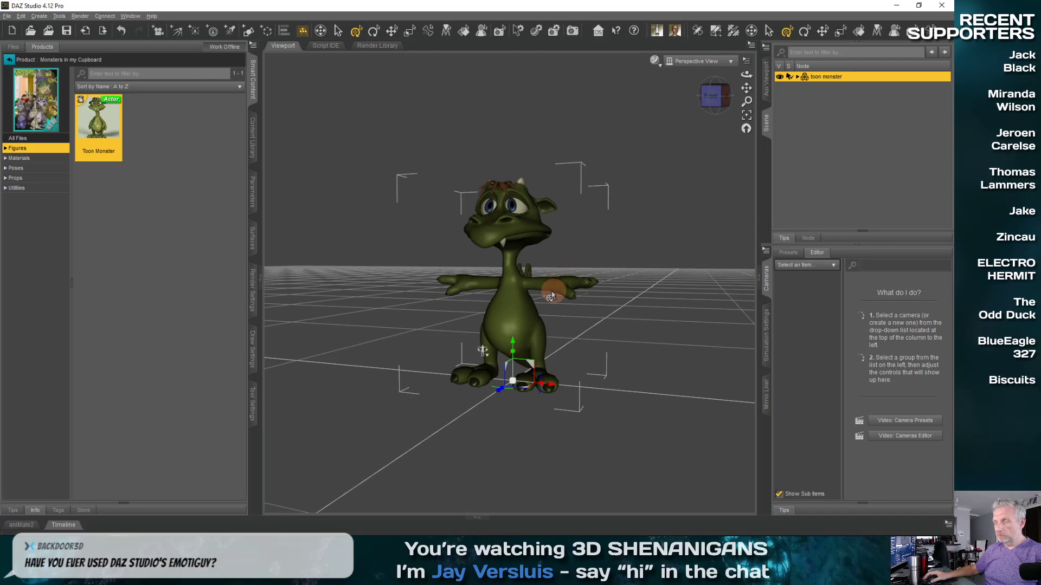
{"action": "left_click_drag", "start_coordinate": [543, 291], "coordinate": [542, 296], "text": "alt"}
{"action": "left_click", "coordinate": [53, 189]}
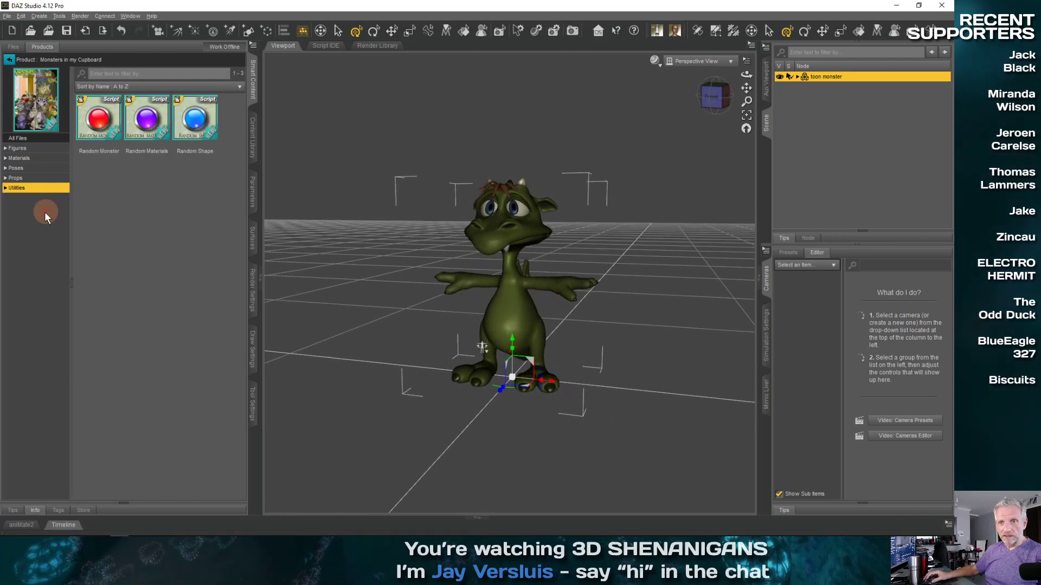
{"action": "double_click", "coordinate": [100, 123]}
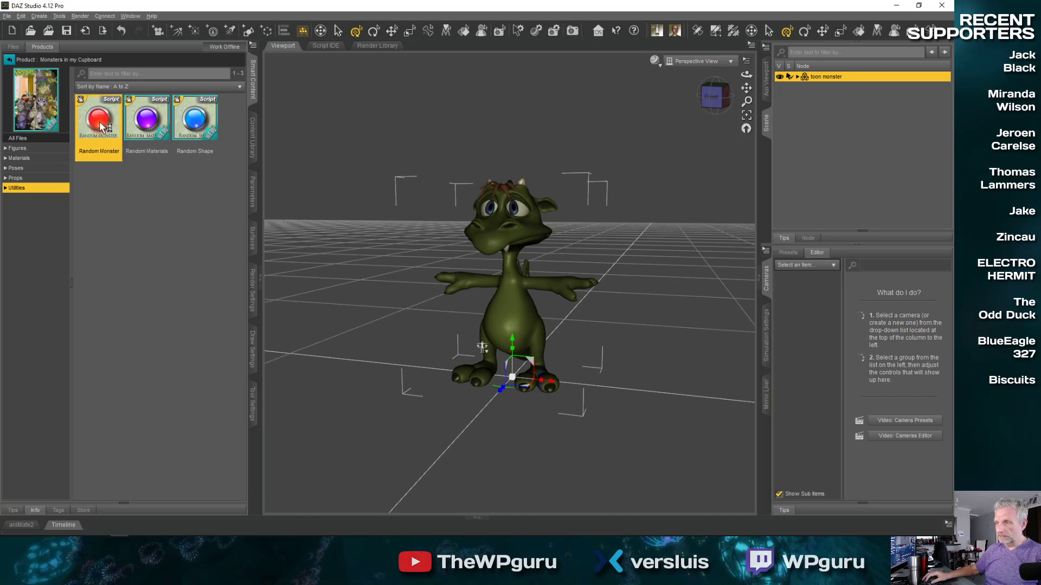
{"action": "double_click", "coordinate": [99, 124]}
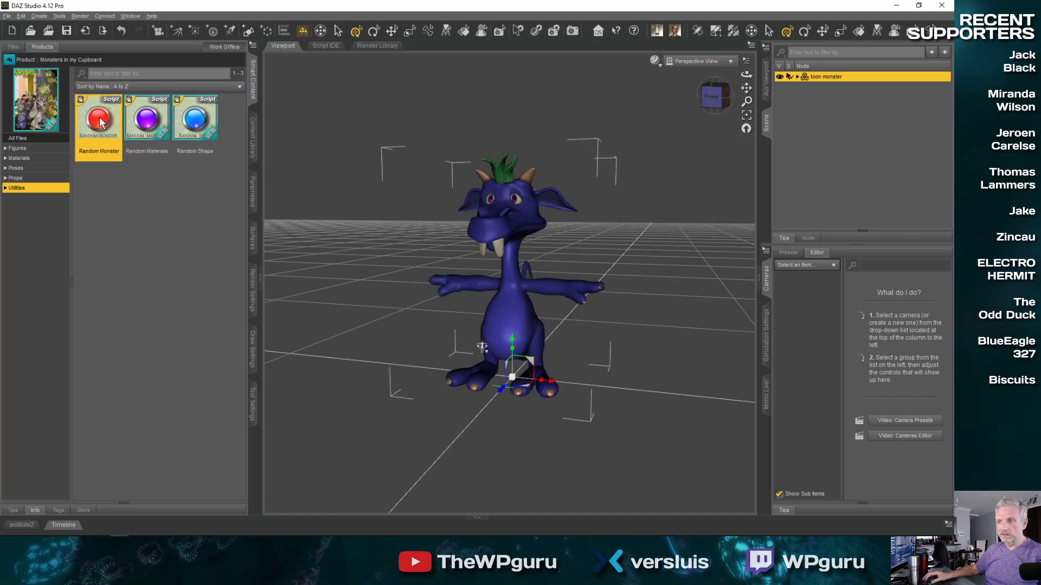
{"action": "double_click", "coordinate": [99, 123]}
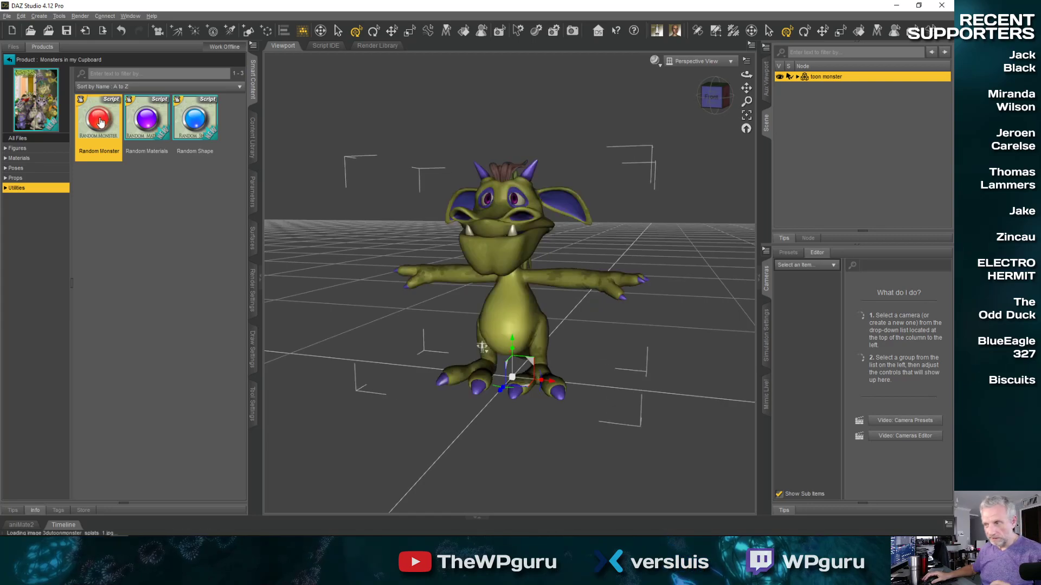
{"action": "scroll", "coordinate": [282, 219], "scroll_direction": "up", "scroll_amount": 3}
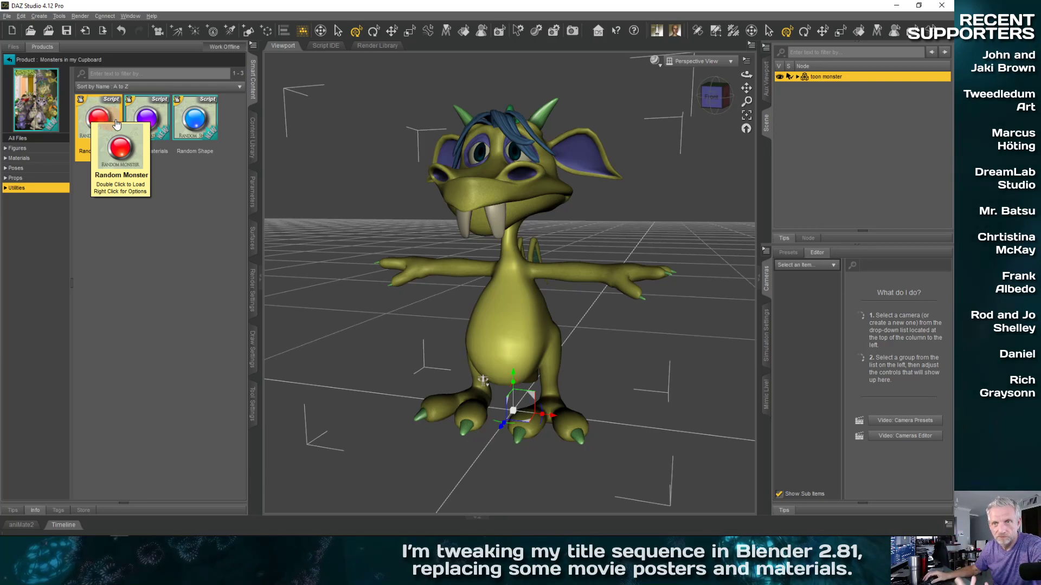
- Apply the Random Materials script to the toon monster repeatedly to vary its colours
{"action": "double_click", "coordinate": [146, 124]}
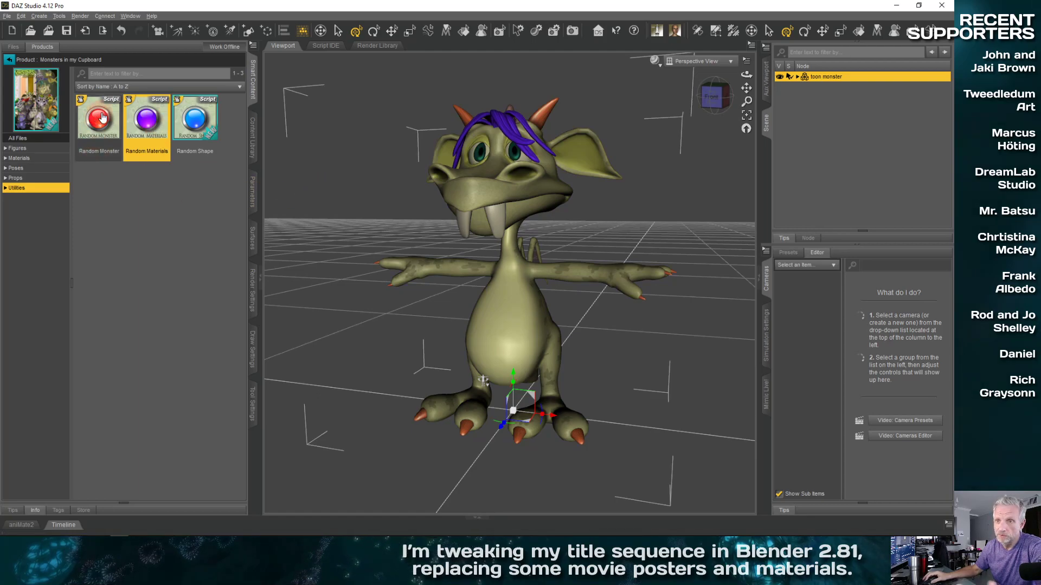
{"action": "left_click_drag", "start_coordinate": [713, 102], "coordinate": [687, 115]}
{"action": "double_click", "coordinate": [140, 131]}
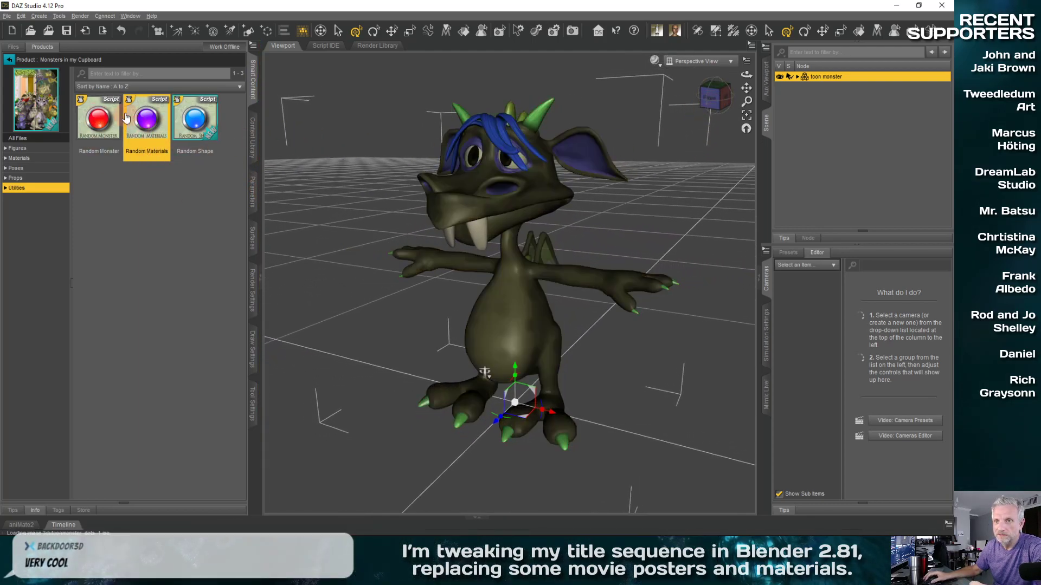
{"action": "double_click", "coordinate": [157, 117]}
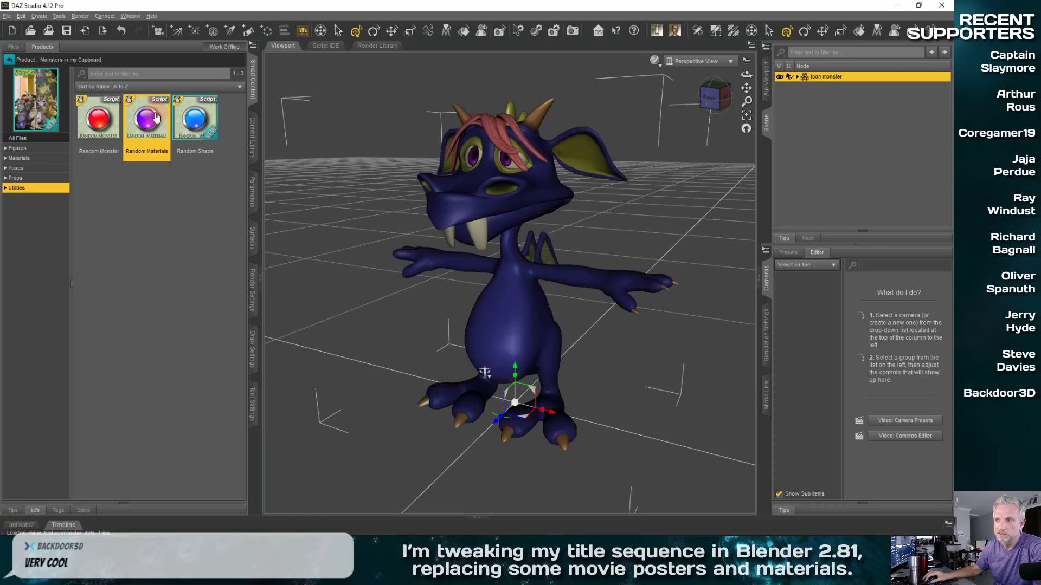
{"action": "double_click", "coordinate": [156, 117]}
{"action": "double_click", "coordinate": [157, 117]}
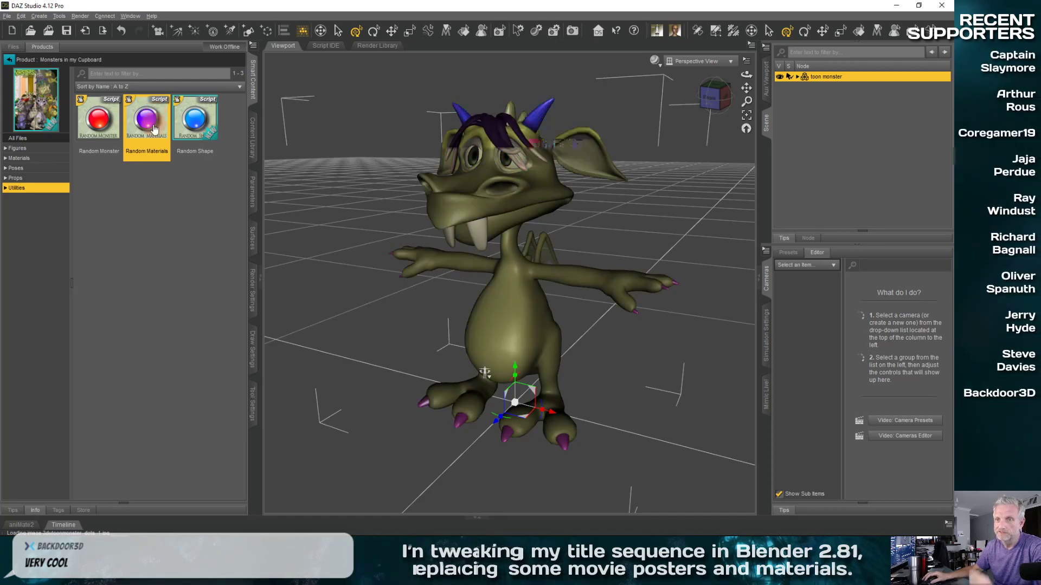
- Apply the Random Shape script to the toon monster repeatedly to vary its body and head shape
{"action": "double_click", "coordinate": [200, 122]}
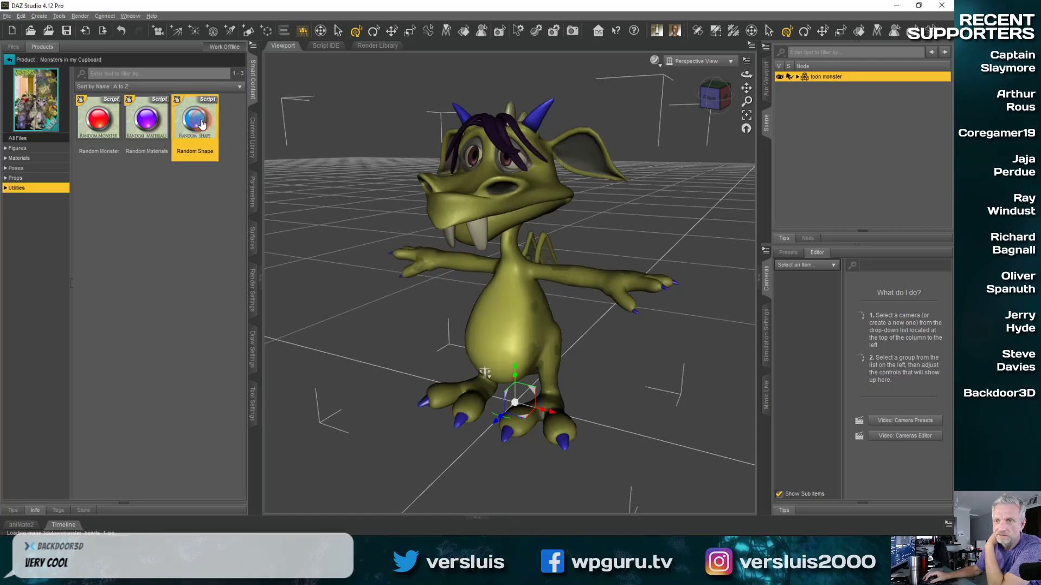
{"action": "double_click", "coordinate": [200, 122]}
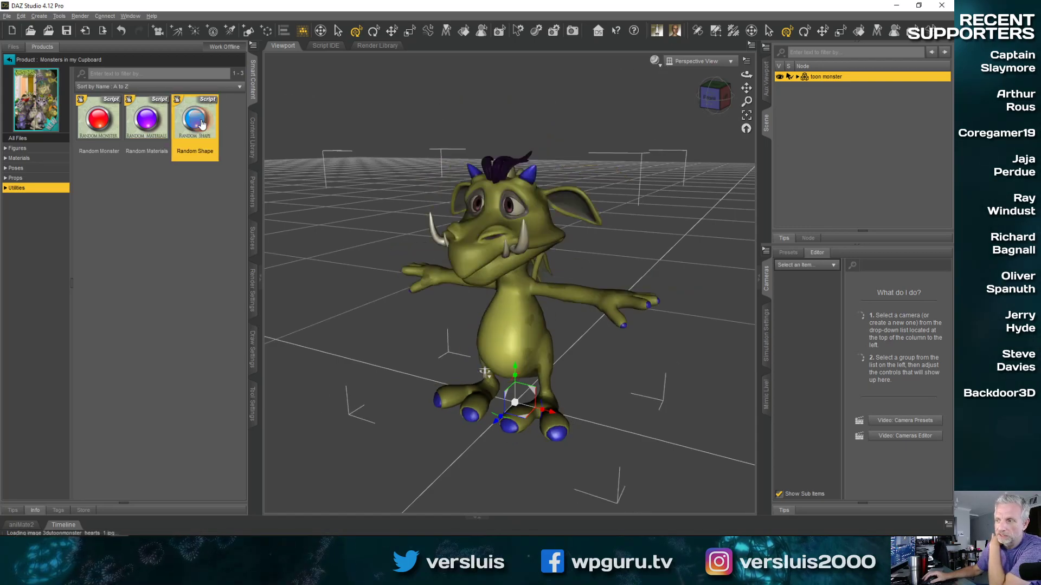
{"action": "double_click", "coordinate": [200, 123]}
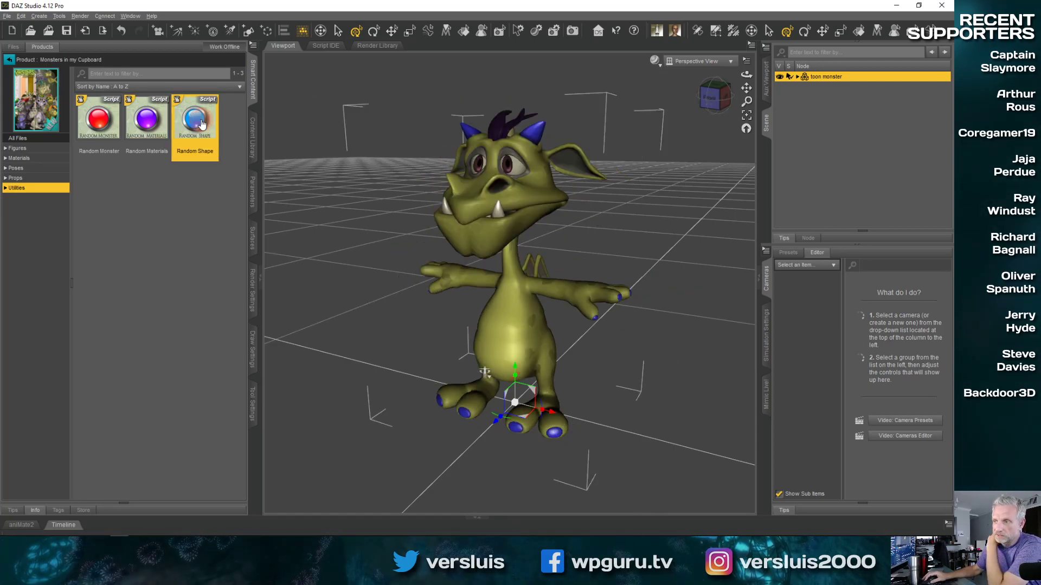
{"action": "double_click", "coordinate": [200, 122]}
{"action": "double_click", "coordinate": [200, 122]}
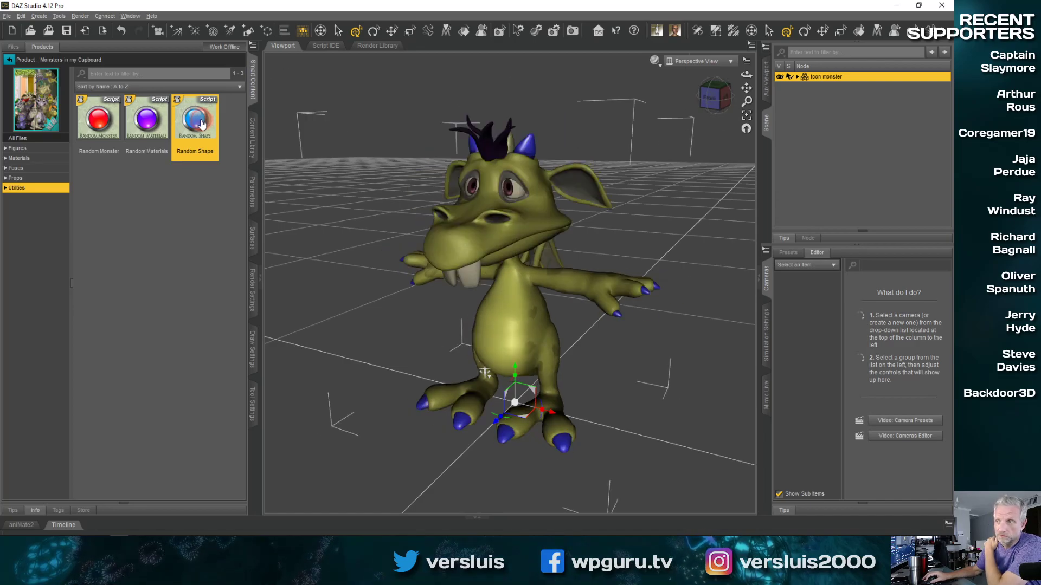
- Run the Random Monster script on the figure again to give it both a new shape and new materials
{"action": "left_click", "coordinate": [108, 124]}
{"action": "double_click", "coordinate": [106, 122]}
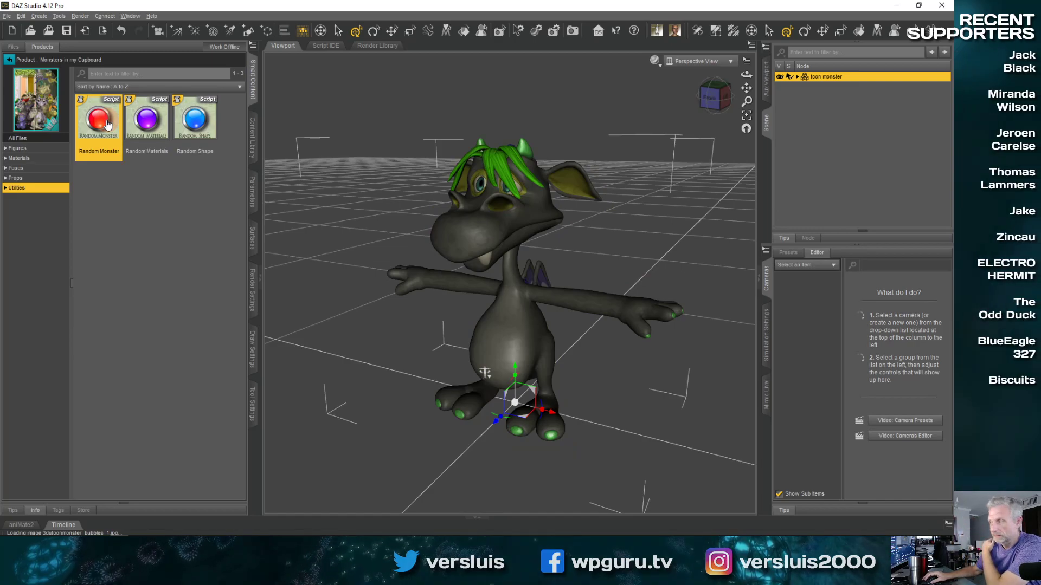
{"action": "double_click", "coordinate": [108, 125]}
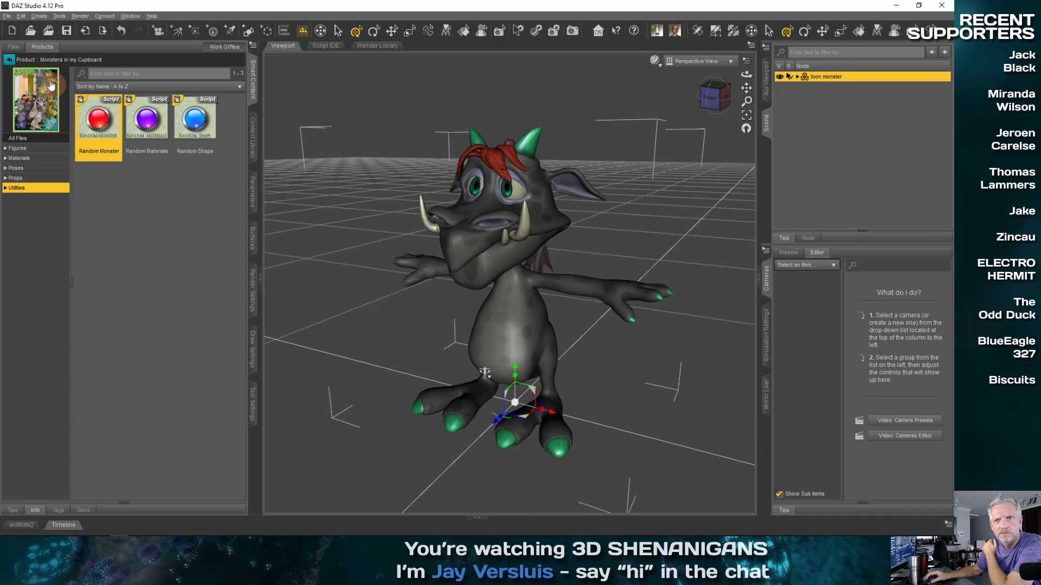
- Search the full product list for "emotiguy" with the monster deselected, and clear the search
{"action": "left_click", "coordinate": [9, 60]}
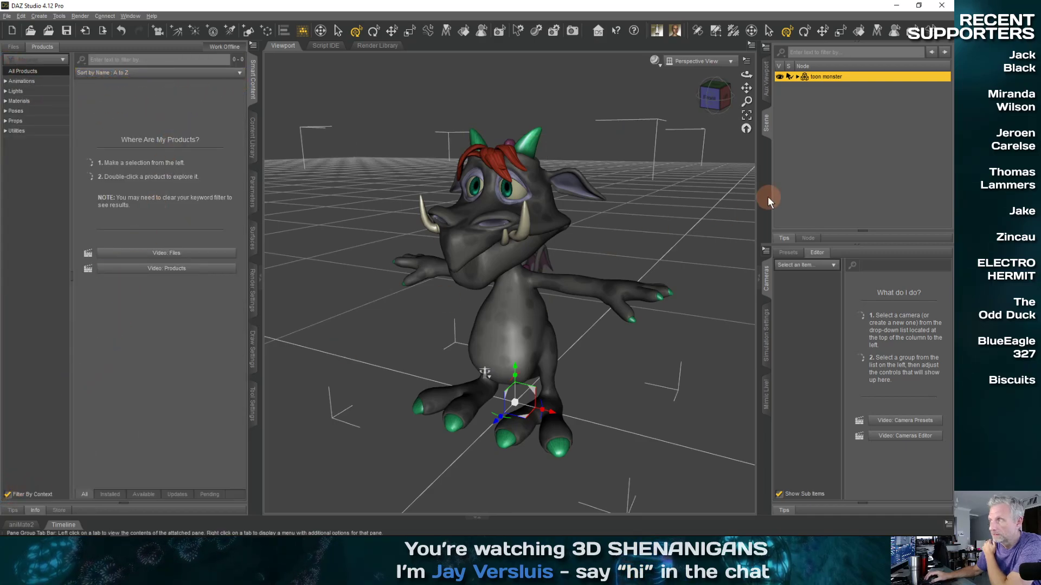
{"action": "left_click", "coordinate": [949, 169]}
{"action": "left_click", "coordinate": [183, 61]}
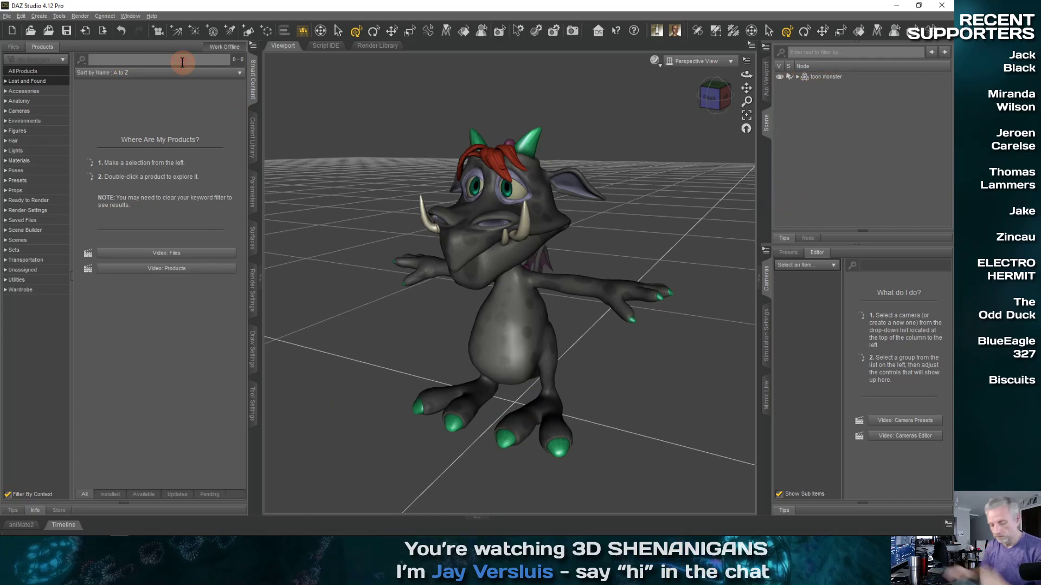
{"action": "type", "text": "smi"}
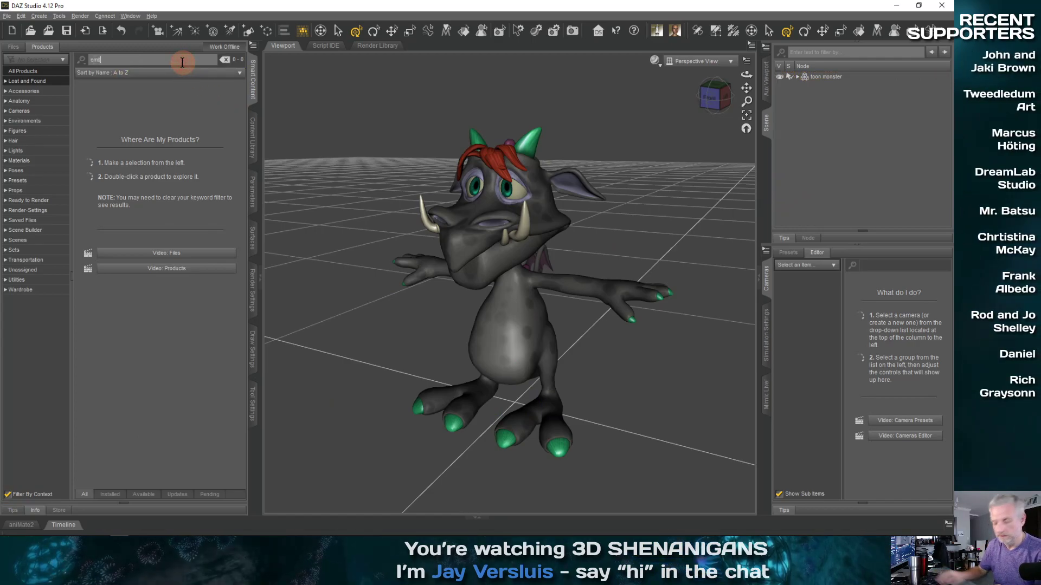
{"action": "type", "text": "t"}
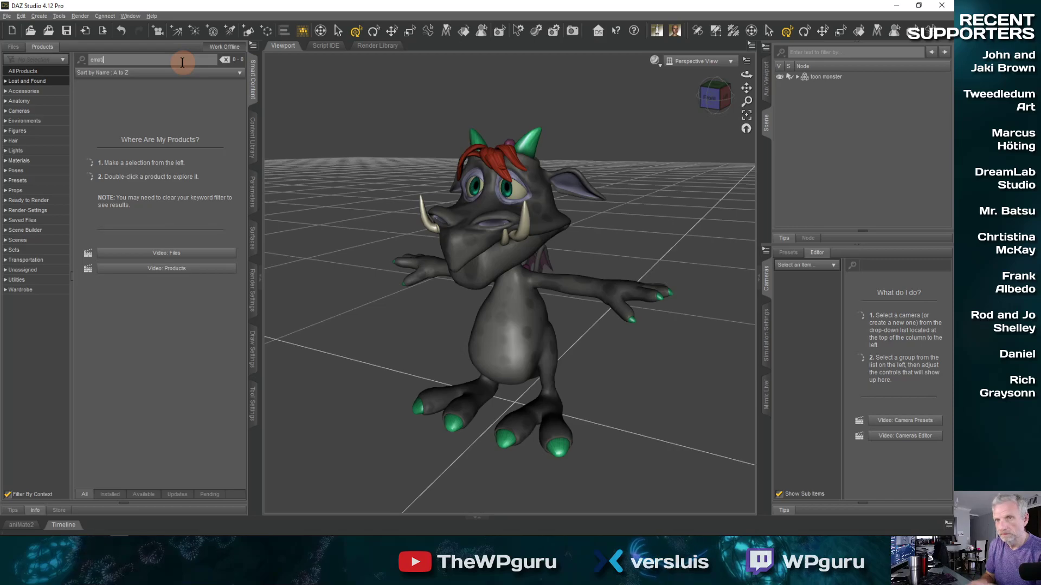
{"action": "type", "text": "i"}
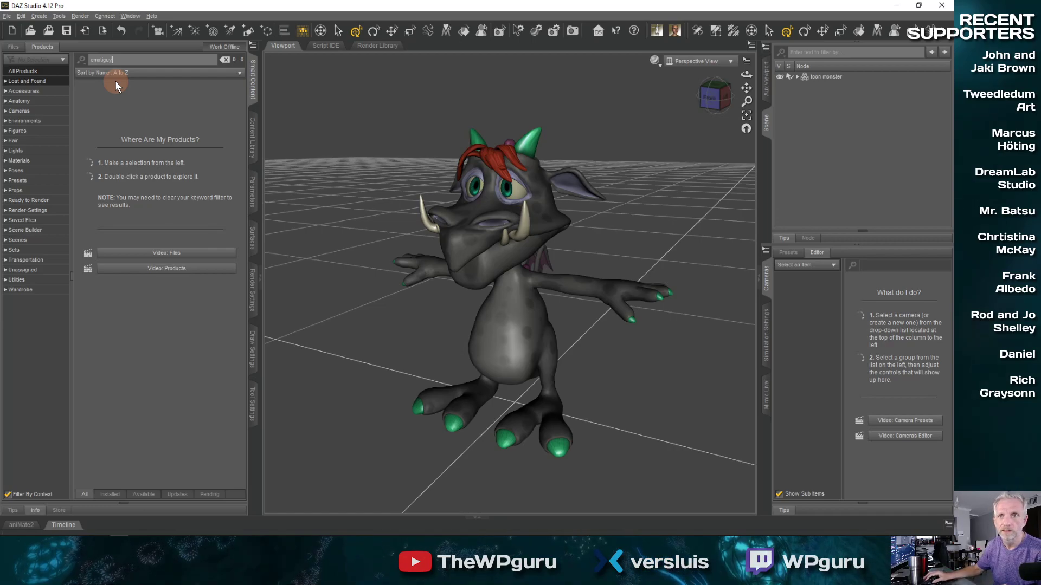
{"action": "left_click", "coordinate": [225, 61]}
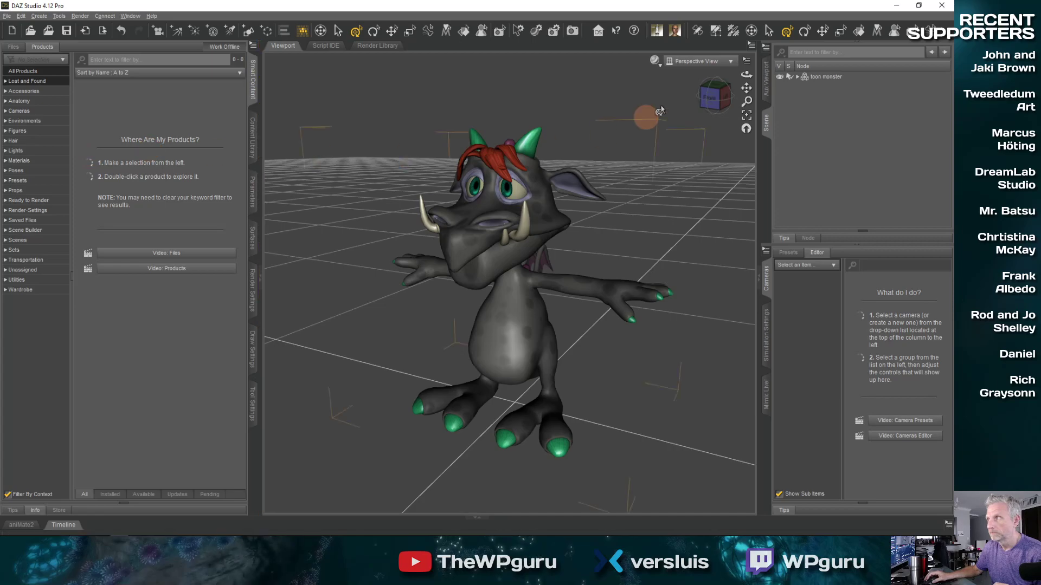
- Select the toon monster and run the Random Monster script from the Monsters in my Cupboard utilities on it
{"action": "left_click", "coordinate": [848, 74]}
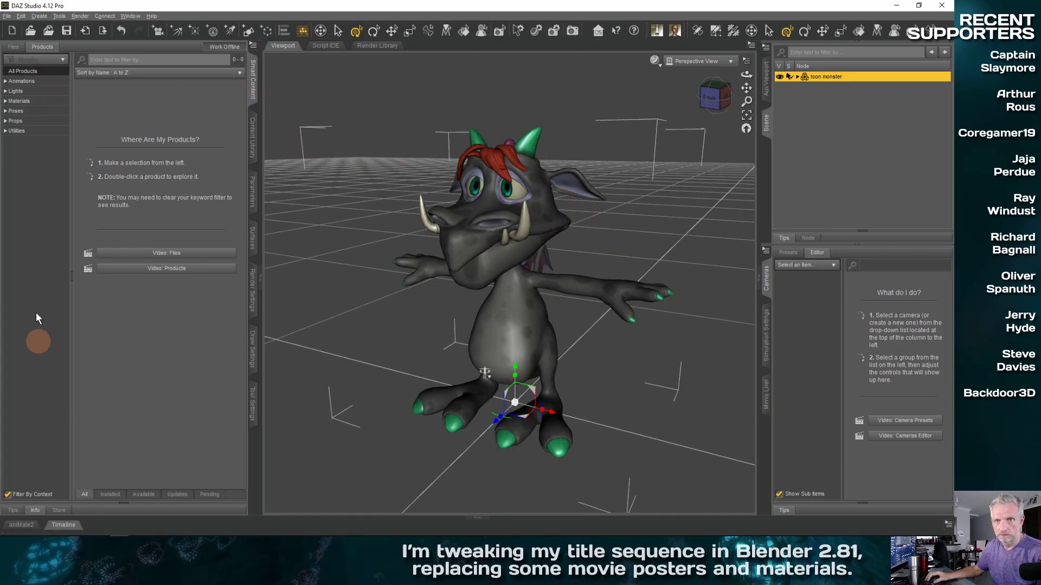
{"action": "left_click", "coordinate": [37, 112]}
{"action": "left_click", "coordinate": [25, 131]}
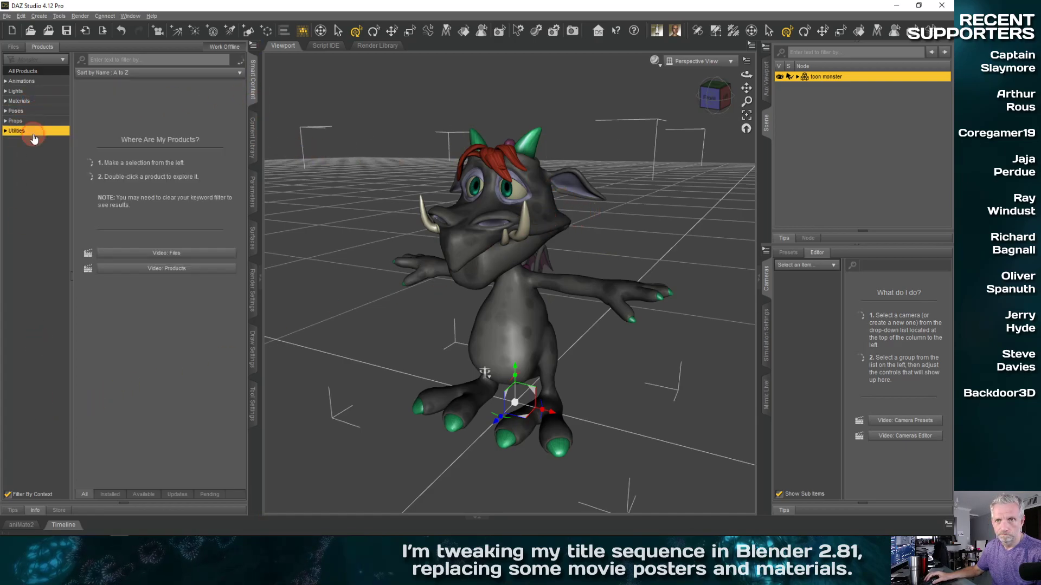
{"action": "double_click", "coordinate": [100, 228]}
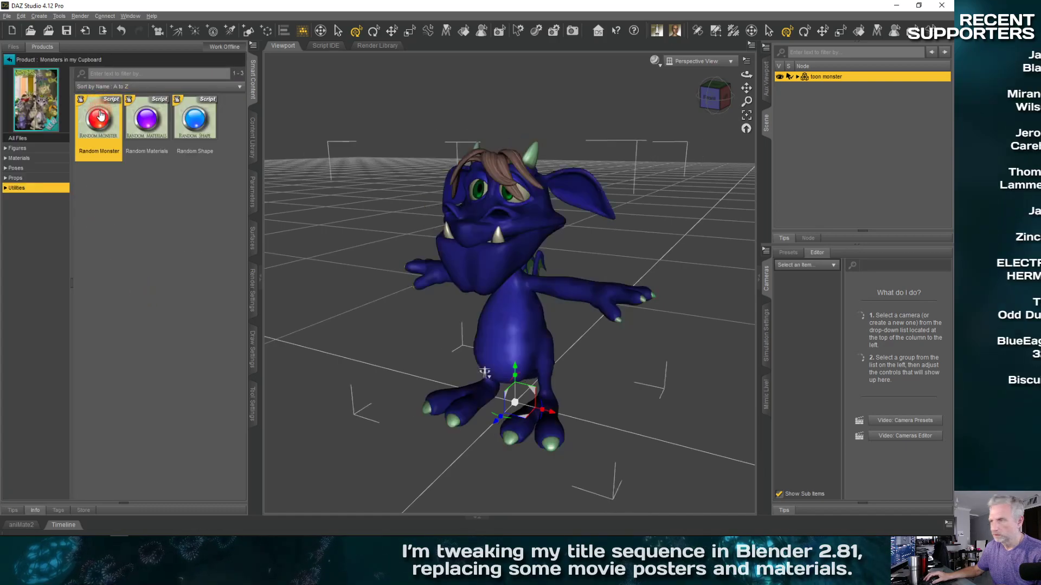
- Delete the randomized monster and load a fresh Toon Monster figure from Monsters in my Cupboard, with context filtering off
{"action": "left_click", "coordinate": [21, 62]}
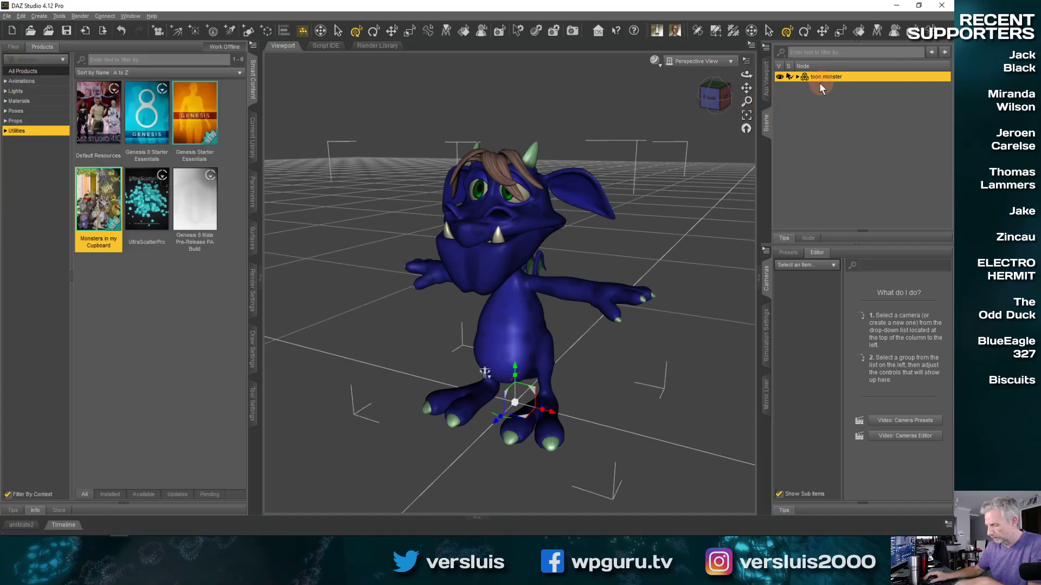
{"action": "key", "text": "Delete"}
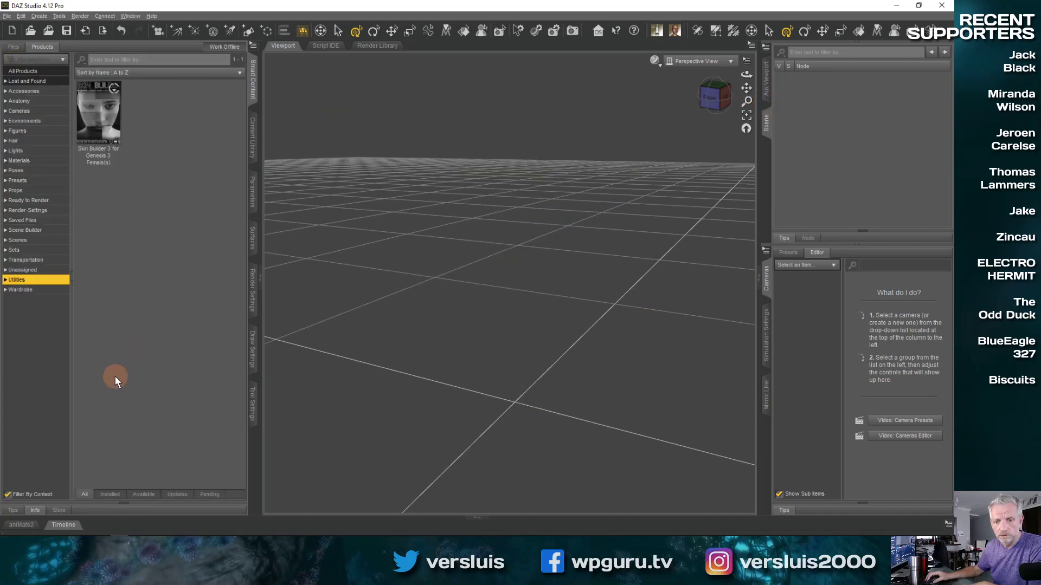
{"action": "left_click", "coordinate": [7, 494]}
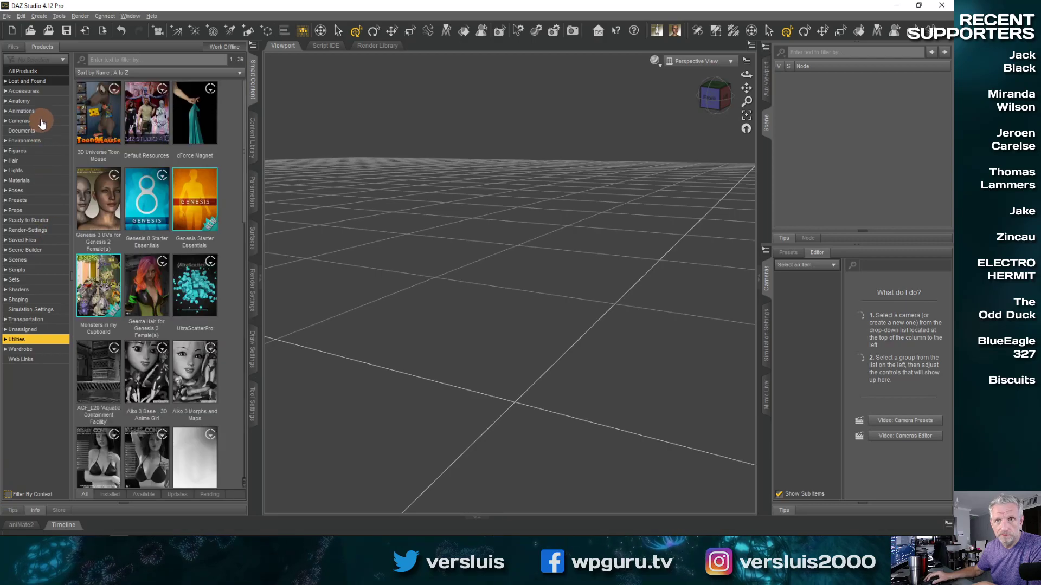
{"action": "left_click", "coordinate": [42, 152]}
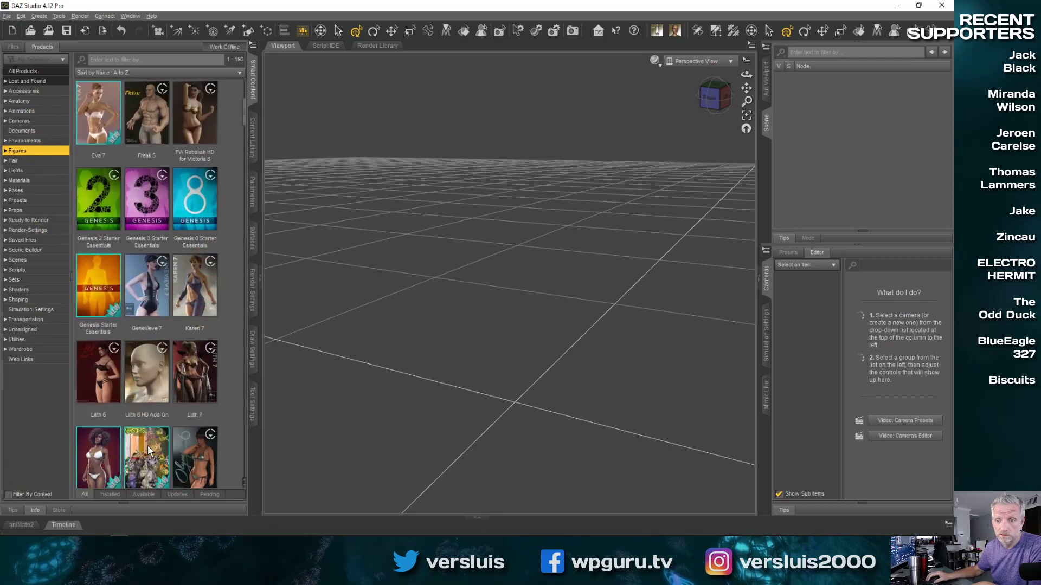
{"action": "left_click", "coordinate": [147, 445]}
{"action": "double_click", "coordinate": [99, 117]}
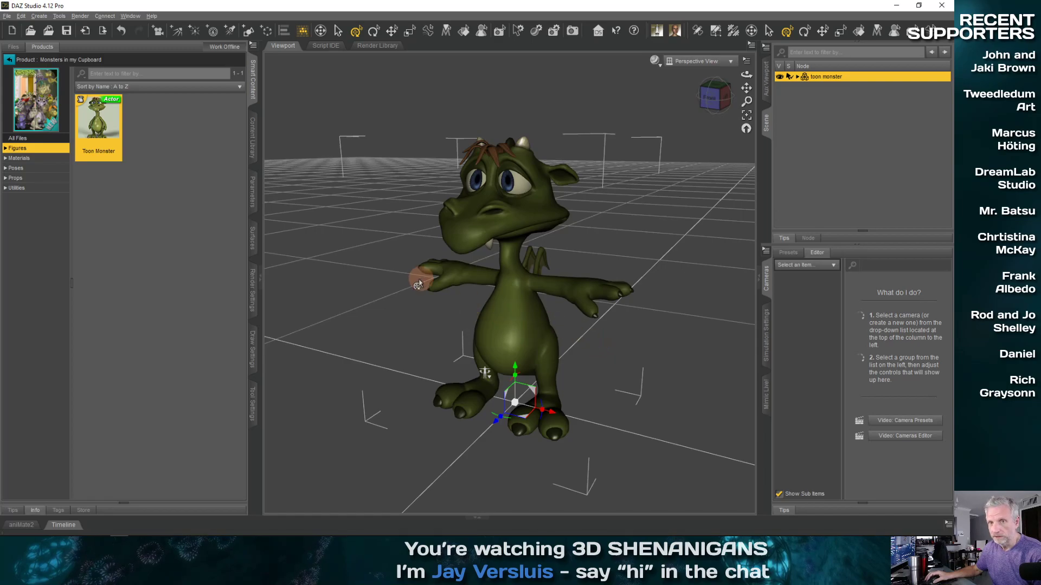
{"action": "middle_click_drag", "start_coordinate": [535, 339], "coordinate": [538, 339]}
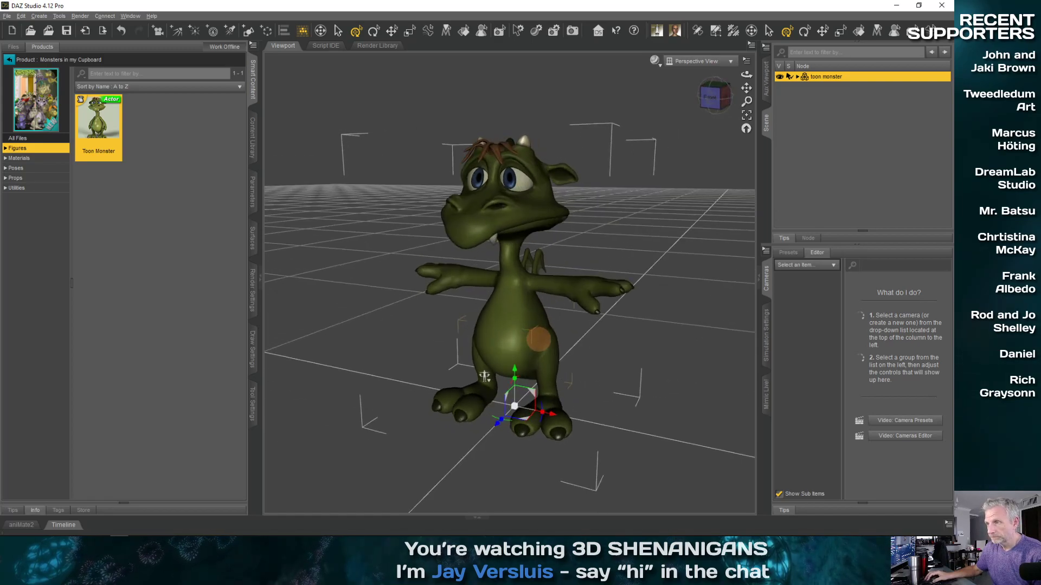
- Load the Toon Cupboard prop from the Monsters in my Cupboard product into the scene
{"action": "left_click", "coordinate": [16, 178]}
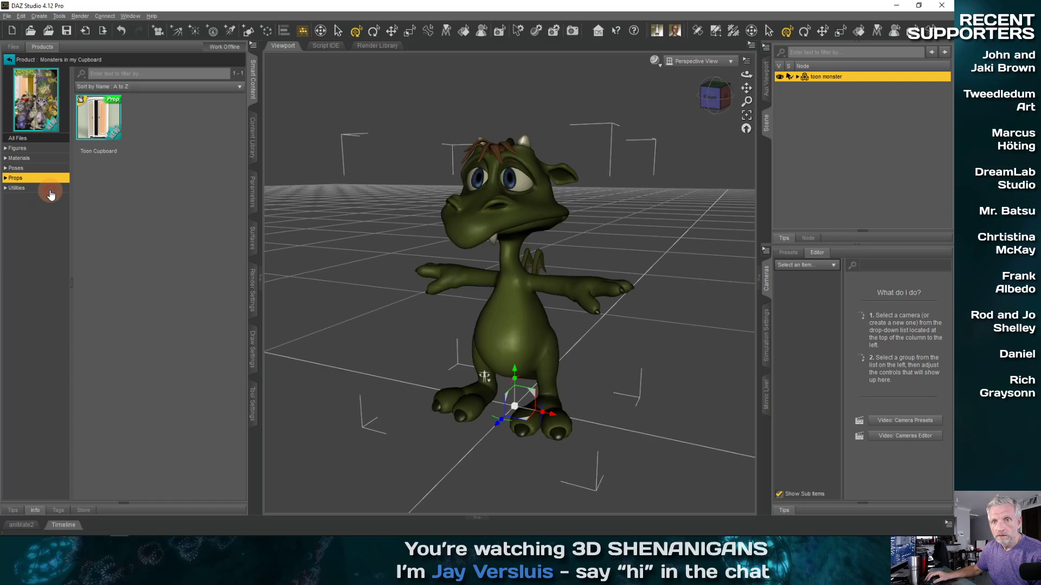
{"action": "double_click", "coordinate": [114, 136]}
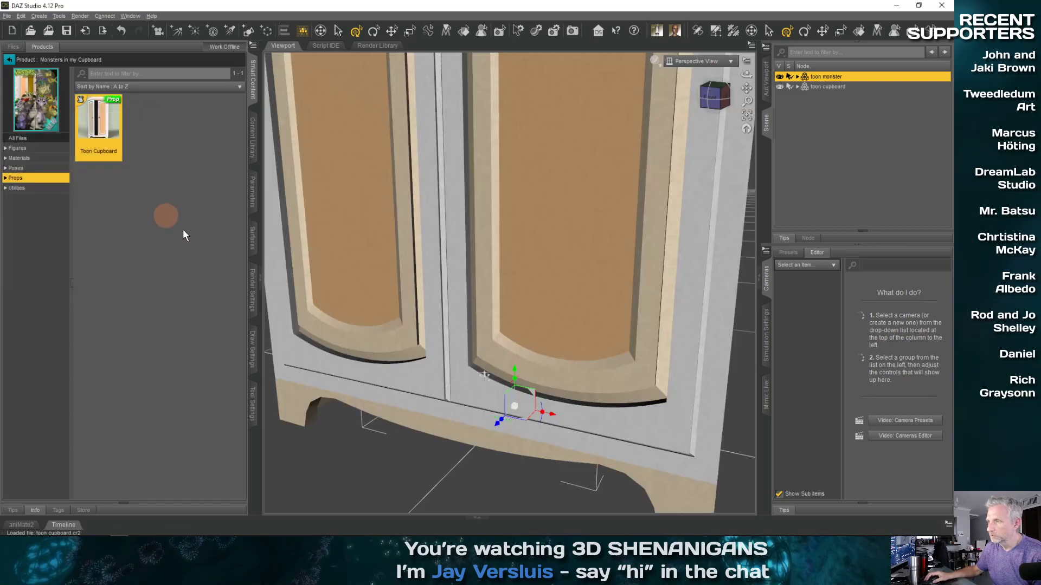
{"action": "scroll", "coordinate": [428, 277], "scroll_direction": "down", "scroll_amount": 5}
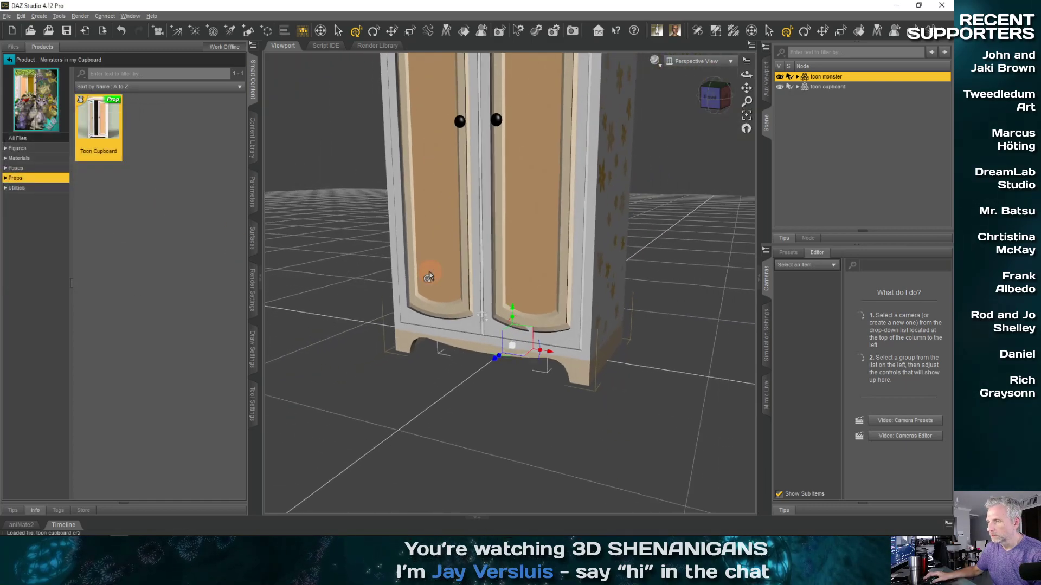
{"action": "left_click", "coordinate": [837, 87]}
{"action": "left_click_drag", "start_coordinate": [507, 351], "coordinate": [505, 350]}
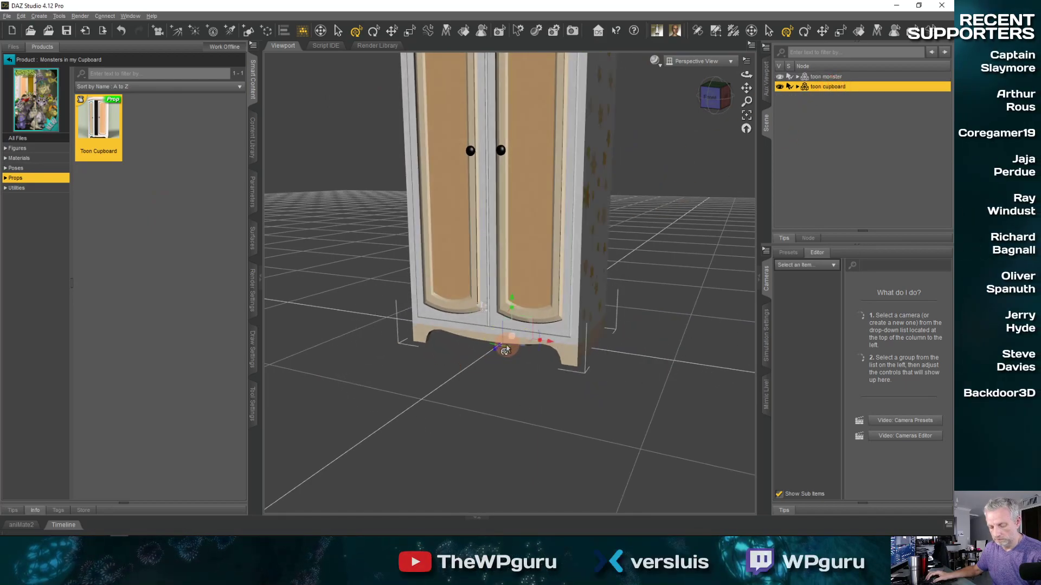
{"action": "key", "text": "ctrl+z"}
- Swing open the lDoor part of the toon cupboard by rotating it around its vertical axis
{"action": "left_click", "coordinate": [538, 204]}
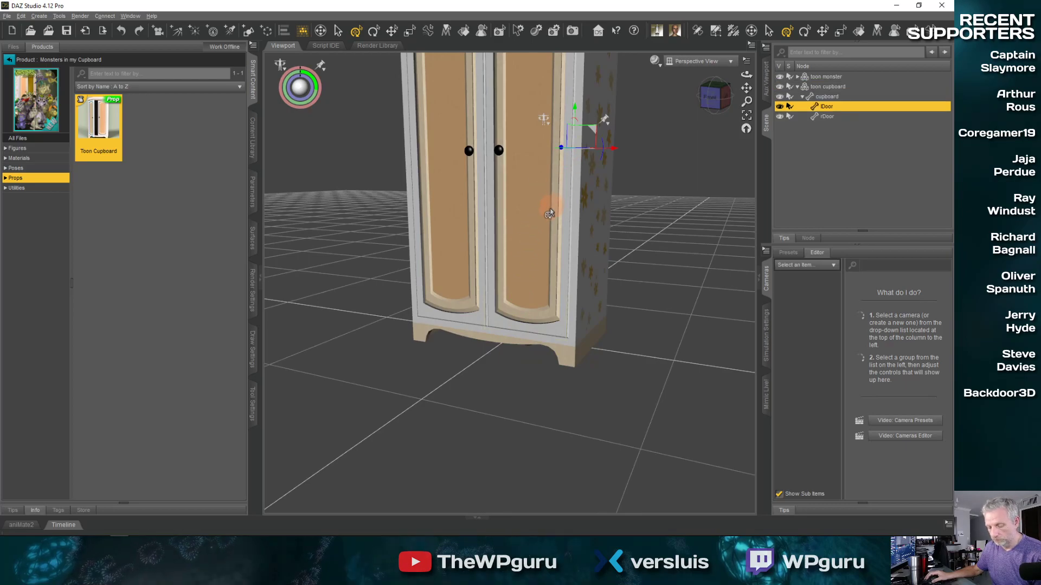
{"action": "scroll", "coordinate": [542, 211], "scroll_direction": "down", "scroll_amount": 5}
{"action": "middle_click_drag", "start_coordinate": [504, 221], "coordinate": [504, 221]}
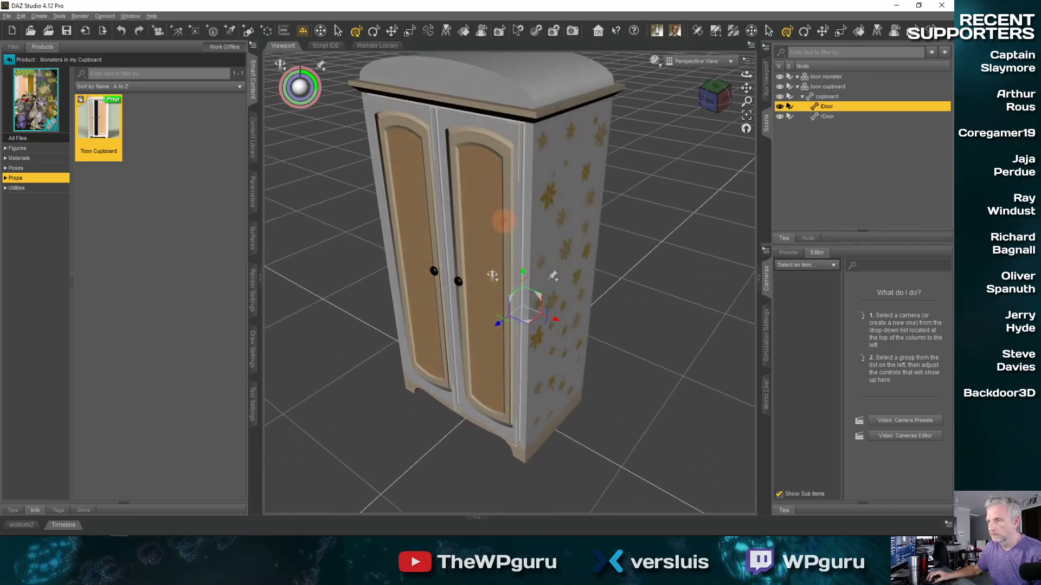
{"action": "left_click_drag", "start_coordinate": [507, 321], "coordinate": [535, 327]}
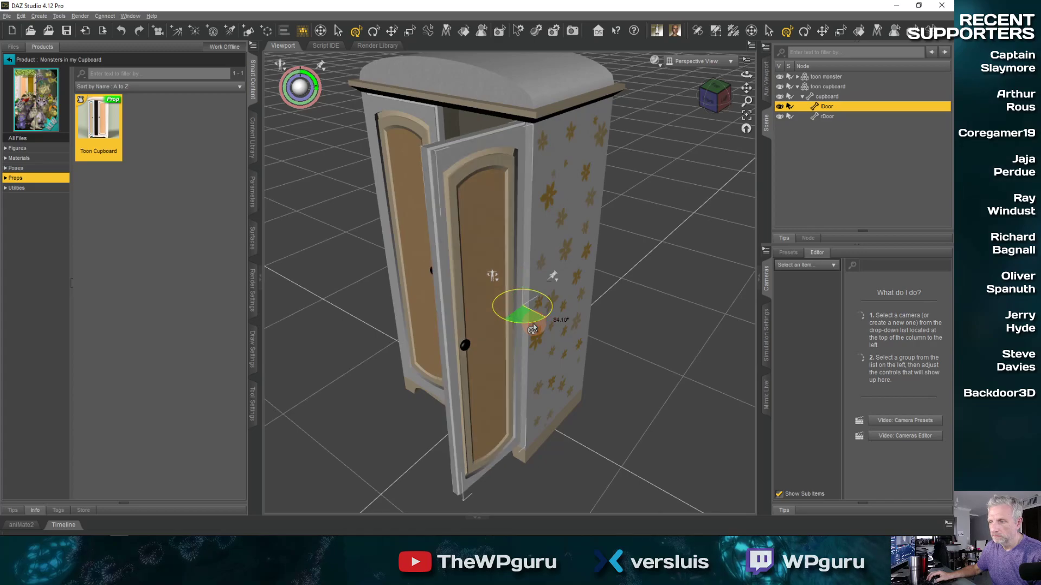
- Rotate the rDoor part of the toon cupboard outward to open the second door and reveal the monster inside
{"action": "middle_click_drag", "start_coordinate": [437, 334], "coordinate": [441, 313]}
{"action": "left_click", "coordinate": [440, 316]}
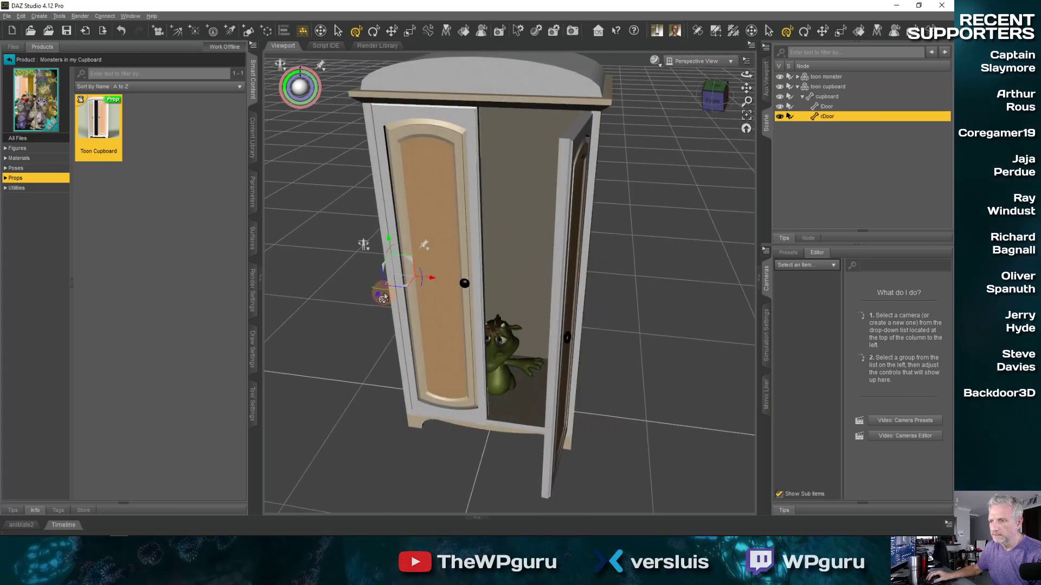
{"action": "left_click_drag", "start_coordinate": [384, 293], "coordinate": [369, 295]}
{"action": "middle_click_drag", "start_coordinate": [482, 312], "coordinate": [482, 312]}
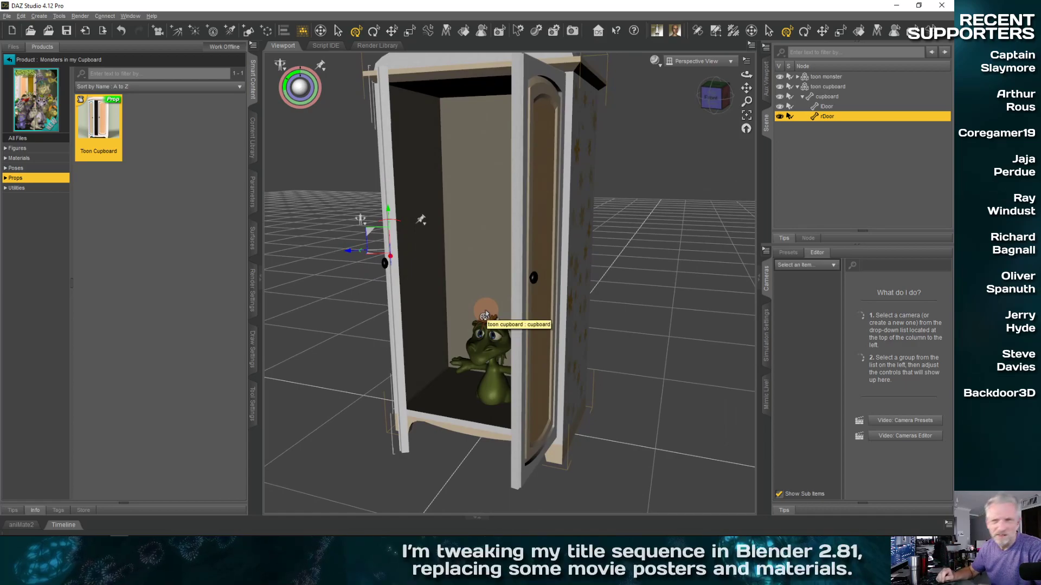
- Delete the whole toon cupboard from the scene and select the toon monster
{"action": "left_click", "coordinate": [817, 86]}
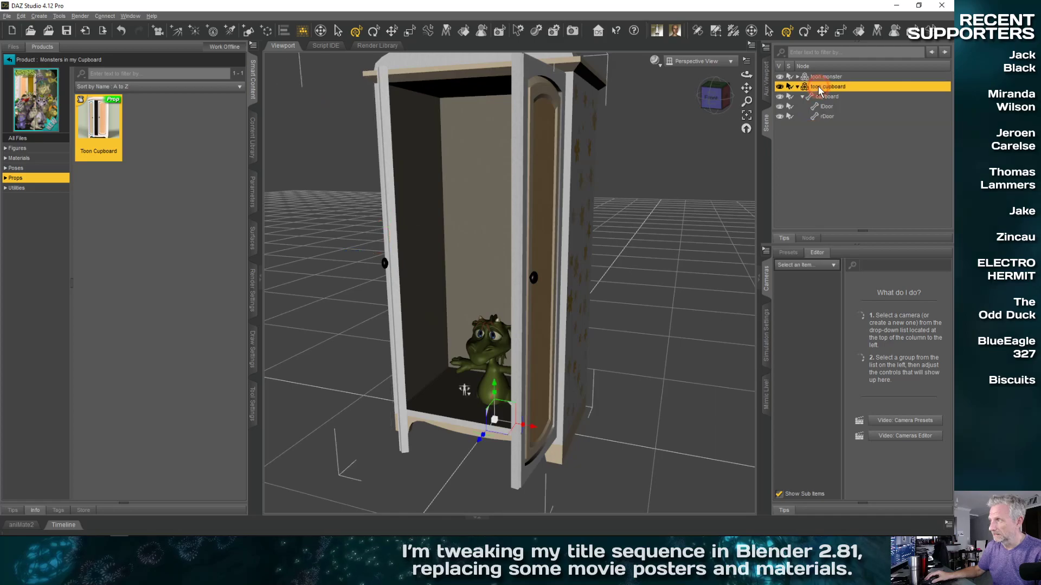
{"action": "key", "text": "Delete"}
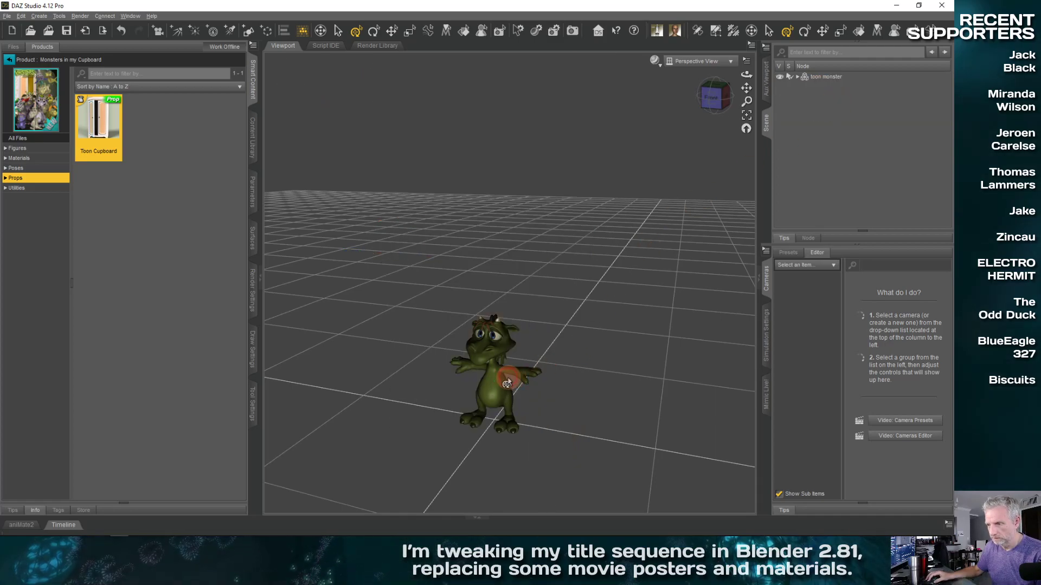
{"action": "left_click", "coordinate": [498, 386]}
{"action": "scroll", "coordinate": [721, 147], "scroll_direction": "up", "scroll_amount": 4}
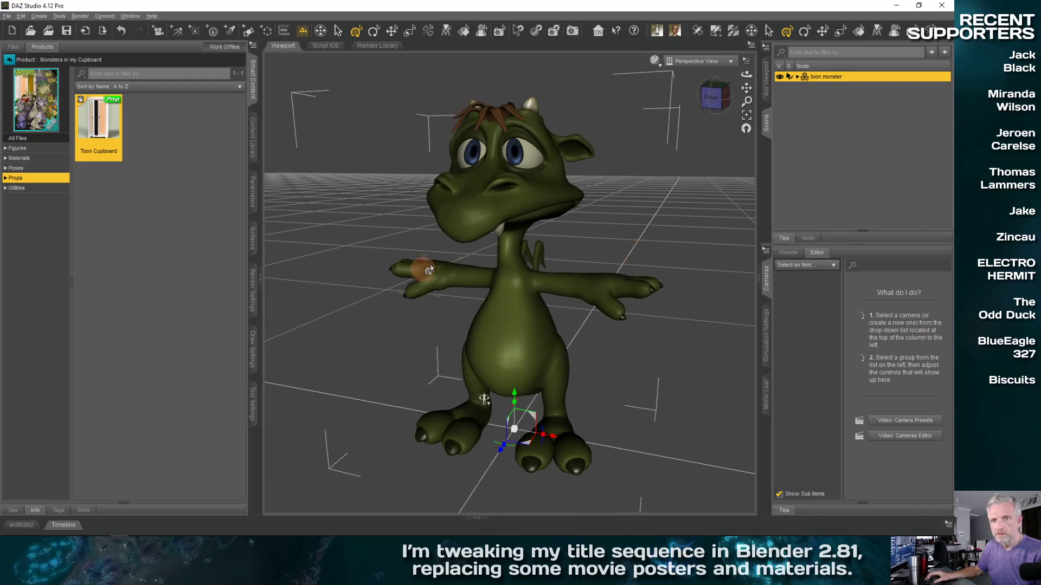
{"action": "scroll", "coordinate": [441, 262], "scroll_direction": "down", "scroll_amount": 2}
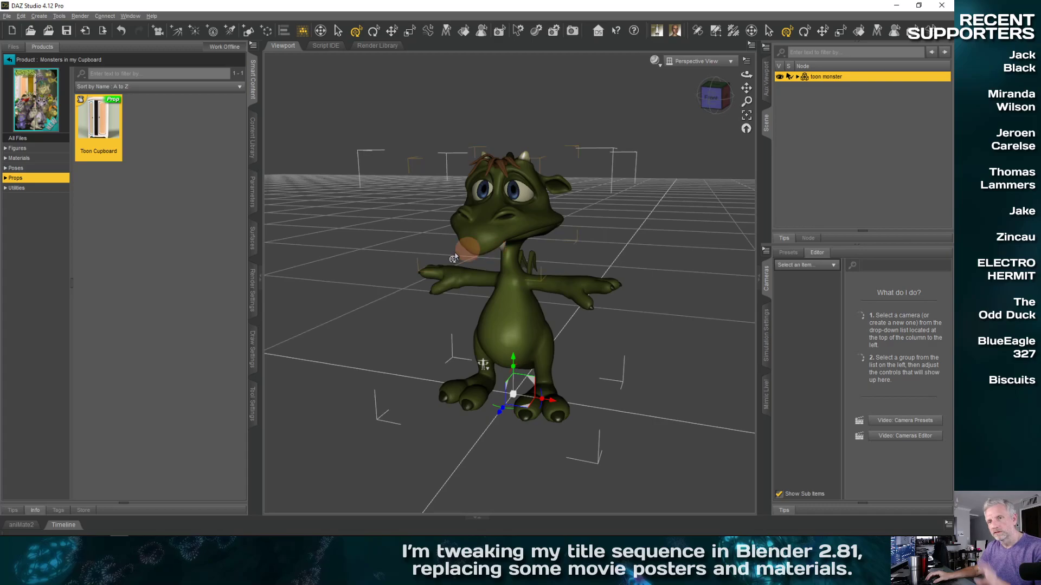
- Apply the Monster 02 pose from the Monsters in my Cupboard poses to the toon monster and view it from the front
{"action": "left_click", "coordinate": [44, 168]}
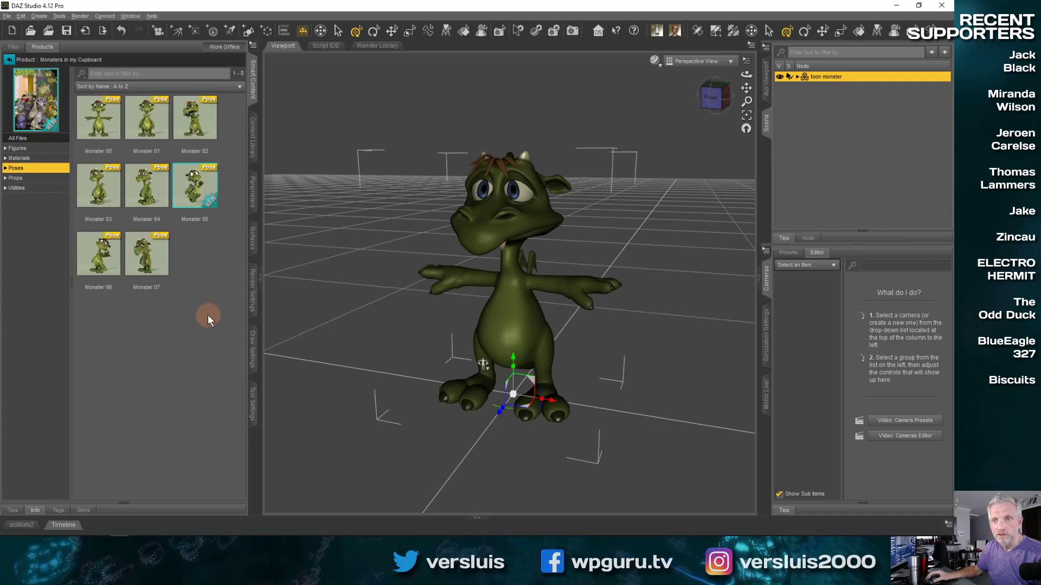
{"action": "double_click", "coordinate": [195, 118]}
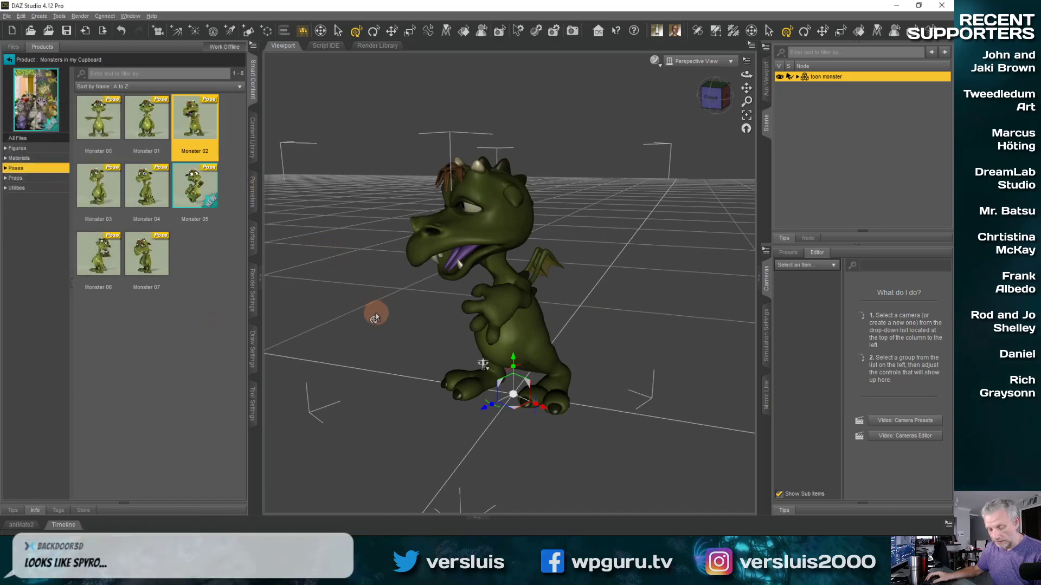
{"action": "left_click_drag", "start_coordinate": [376, 318], "coordinate": [375, 315], "text": "ctrl+alt"}
{"action": "scroll", "coordinate": [375, 318], "scroll_direction": "up", "scroll_amount": 3}
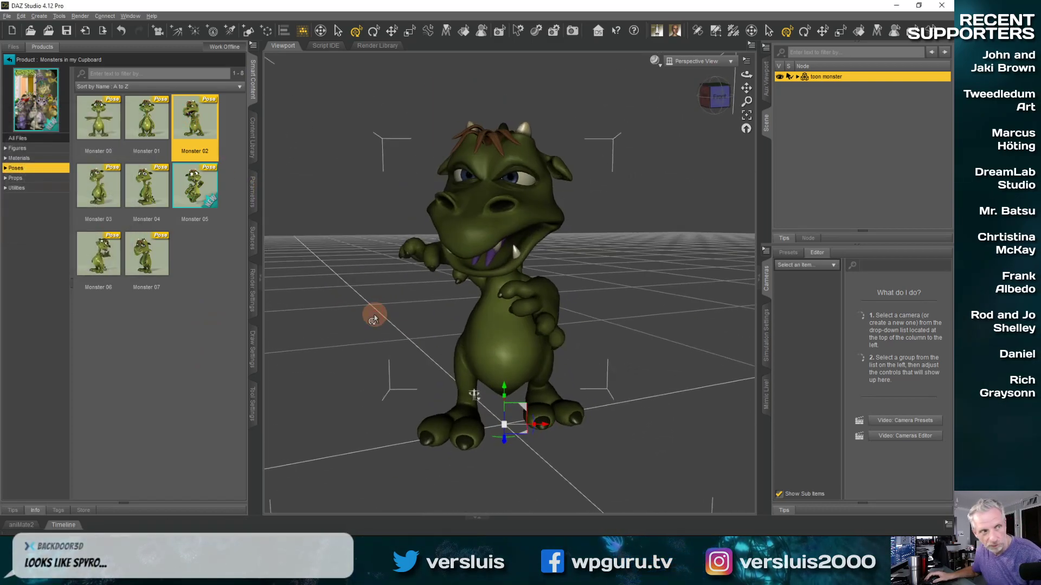
{"action": "mouse_move", "coordinate": [374, 320]}
{"action": "left_mouse_down", "text": "ctrl+alt"}
{"action": "mouse_move", "coordinate": [376, 311]}
{"action": "mouse_move", "coordinate": [368, 324]}
{"action": "left_mouse_up", "text": "ctrl+alt"}
{"action": "right_click_drag", "start_coordinate": [369, 319], "coordinate": [372, 318], "text": "ctrl+alt"}
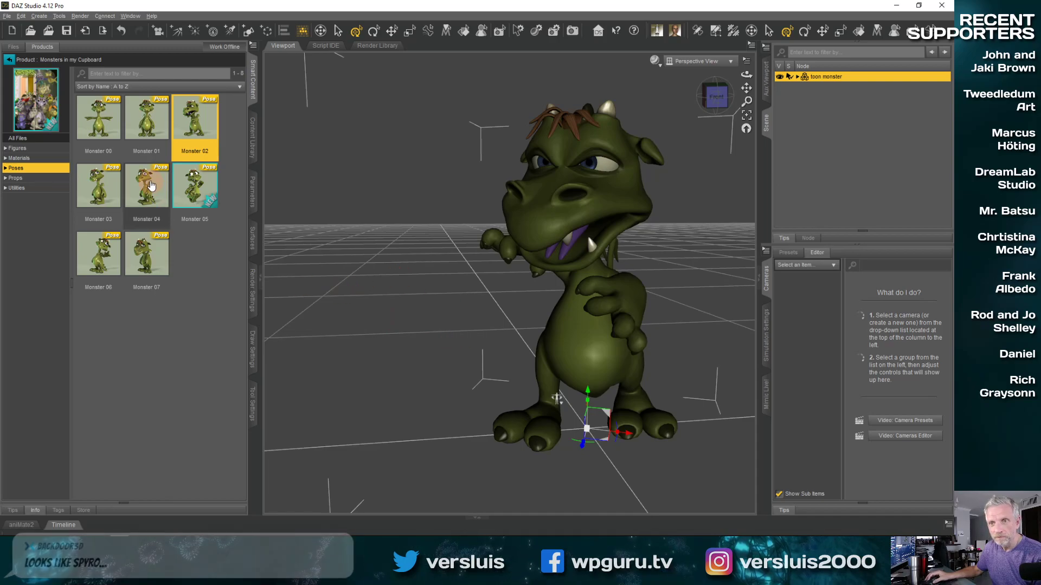
- Apply the Monster 04 pose to the toon monster and inspect it up close and from a distance
{"action": "double_click", "coordinate": [155, 189]}
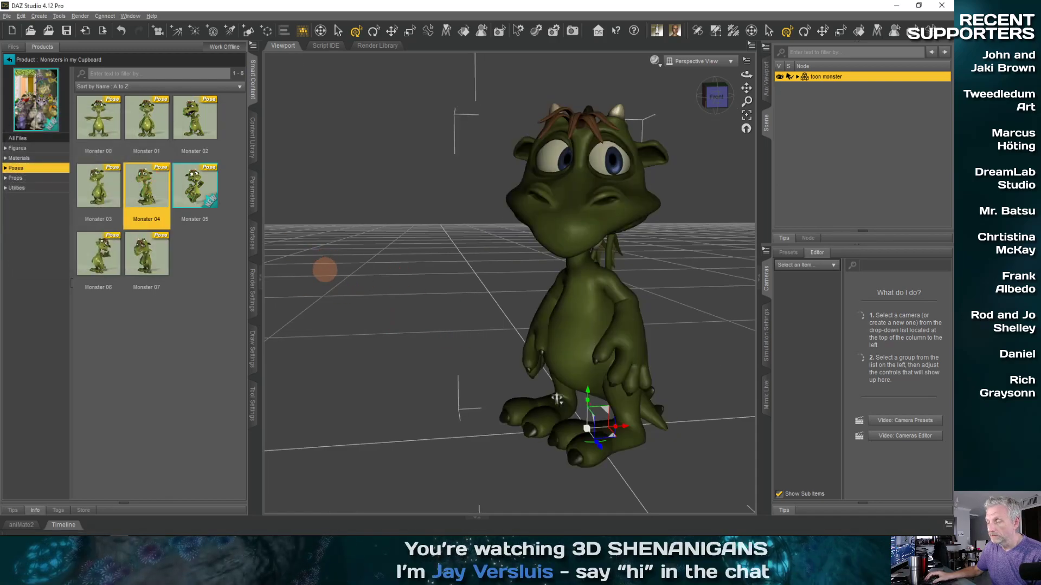
{"action": "left_click_drag", "start_coordinate": [325, 270], "coordinate": [313, 310], "text": "ctrl+alt"}
{"action": "scroll", "coordinate": [323, 275], "scroll_direction": "up", "scroll_amount": 4}
{"action": "scroll", "coordinate": [325, 272], "scroll_direction": "down", "scroll_amount": 7}
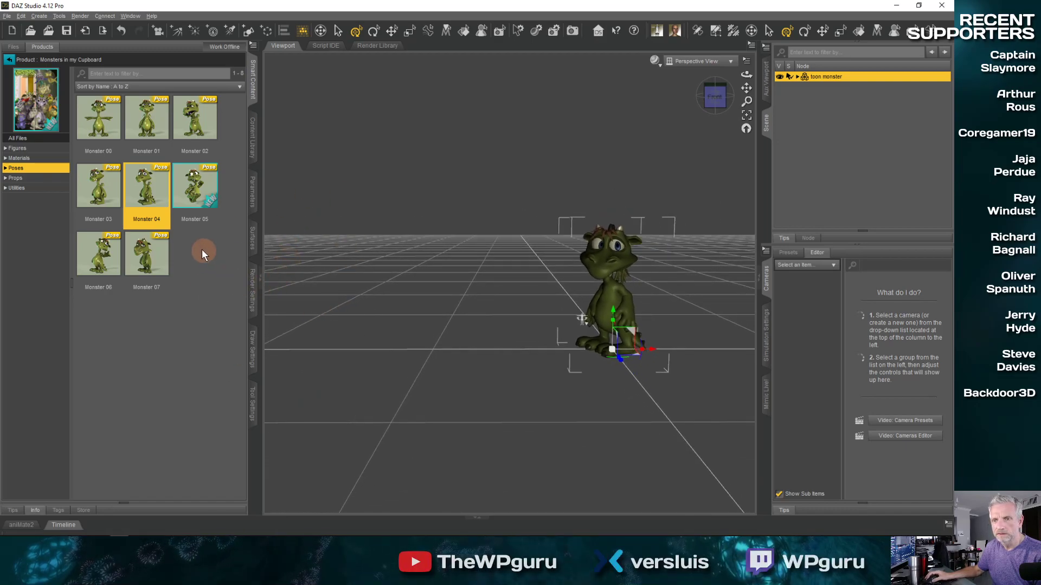
- Apply the Monster 06 pose to the toon monster and rotate the figure slightly
{"action": "left_click", "coordinate": [100, 258]}
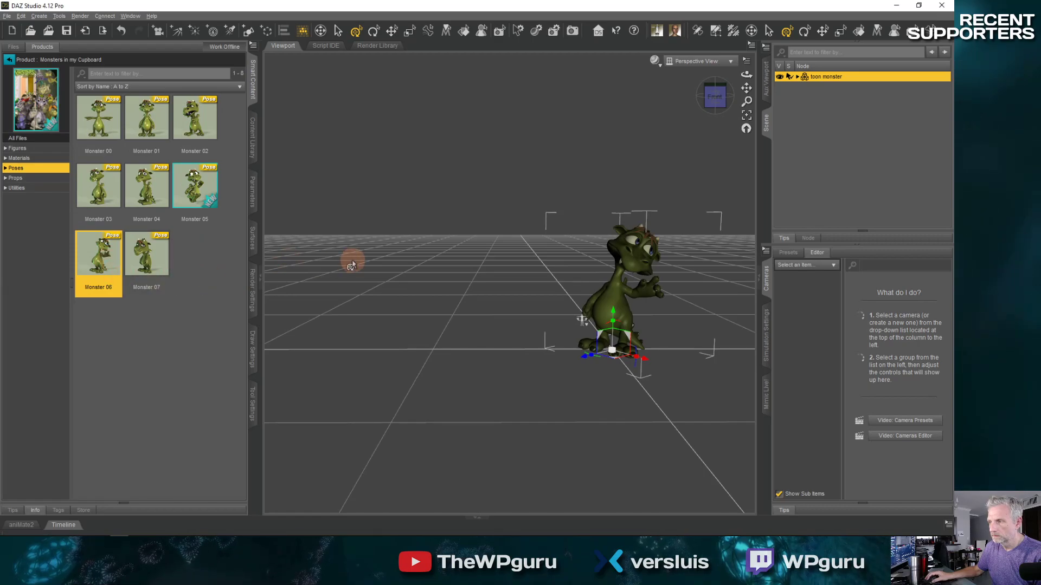
{"action": "left_click_drag", "start_coordinate": [351, 266], "coordinate": [396, 272], "text": "ctrl+alt"}
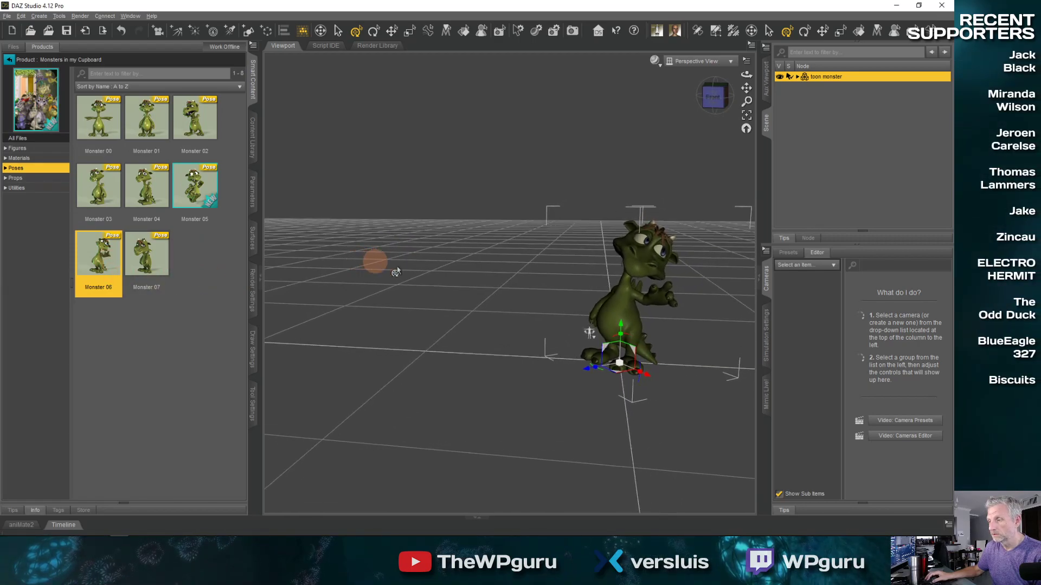
{"action": "left_click_drag", "start_coordinate": [600, 376], "coordinate": [605, 370]}
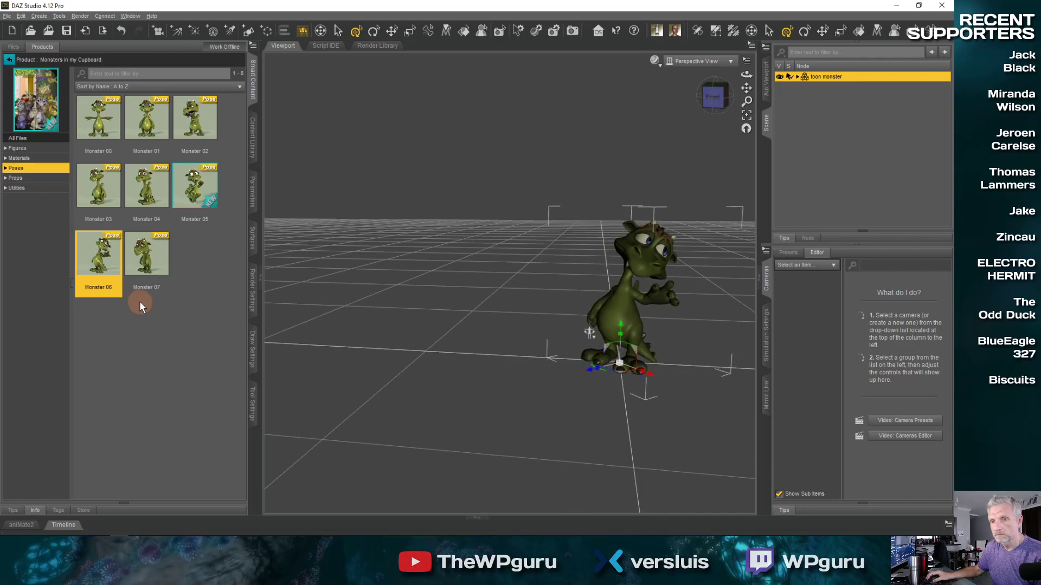
- Apply the Monster 07 pose to the toon monster and view it from a low, closer angle
{"action": "left_click", "coordinate": [157, 262]}
{"action": "left_click_drag", "start_coordinate": [358, 302], "coordinate": [359, 312], "text": "ctrl+alt"}
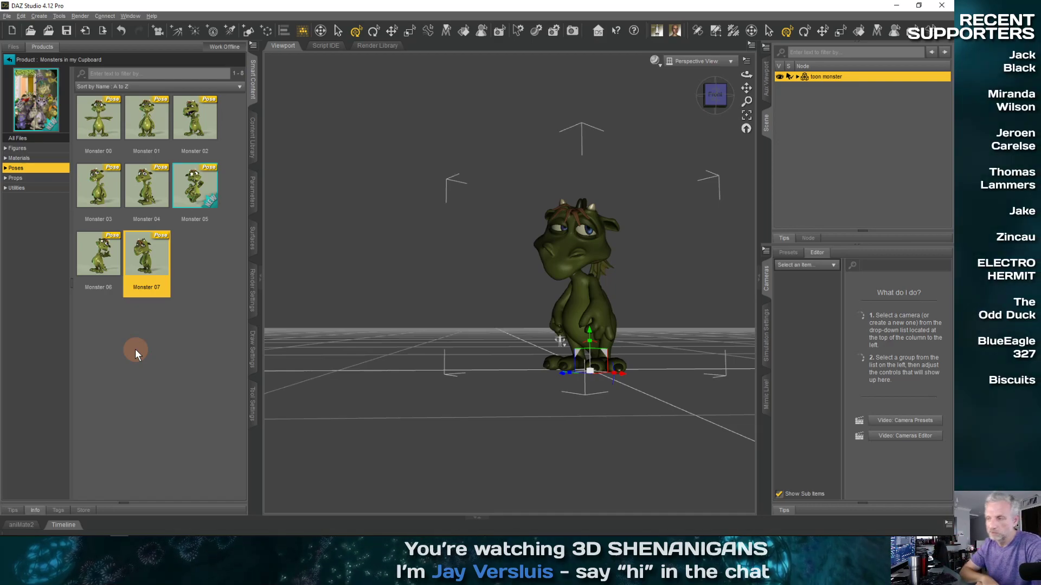
{"action": "scroll", "coordinate": [388, 277], "scroll_direction": "up", "scroll_amount": 3}
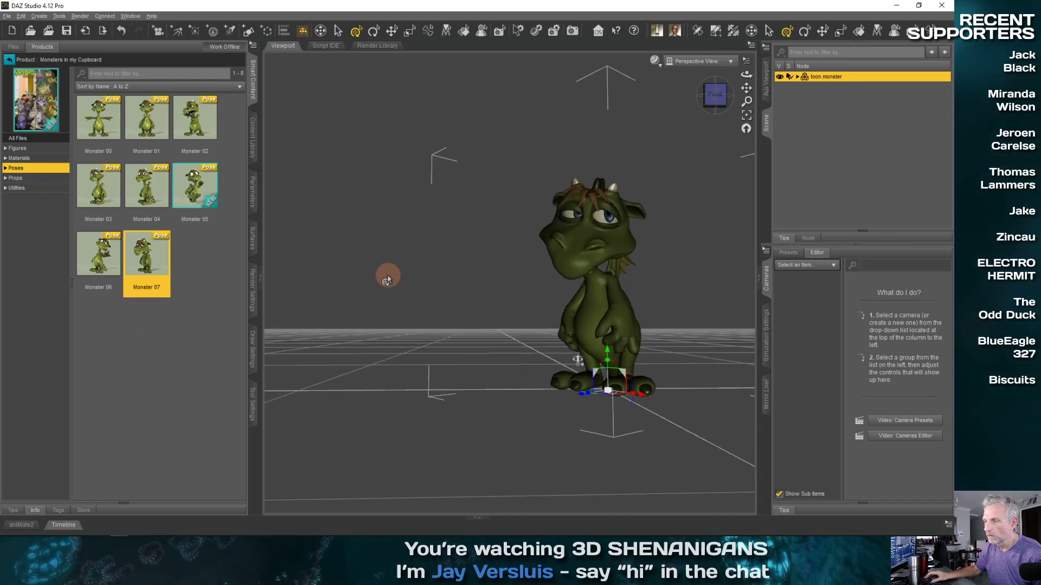
{"action": "left_click_drag", "start_coordinate": [388, 277], "coordinate": [388, 275], "text": "ctrl+alt"}
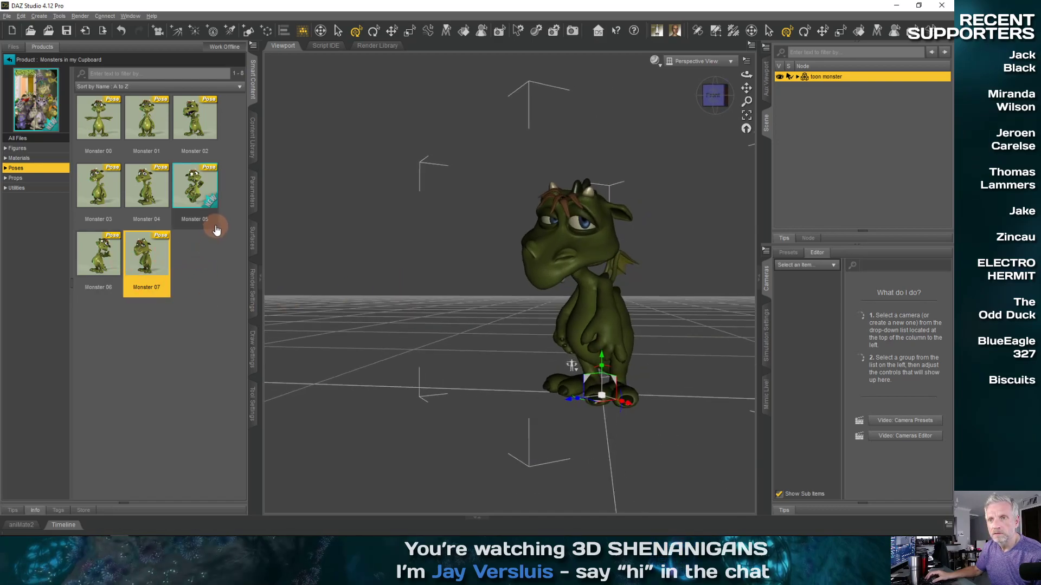
- Apply the Monster 03 pose to the toon monster
{"action": "double_click", "coordinate": [90, 180]}
{"action": "left_click", "coordinate": [383, 281]}
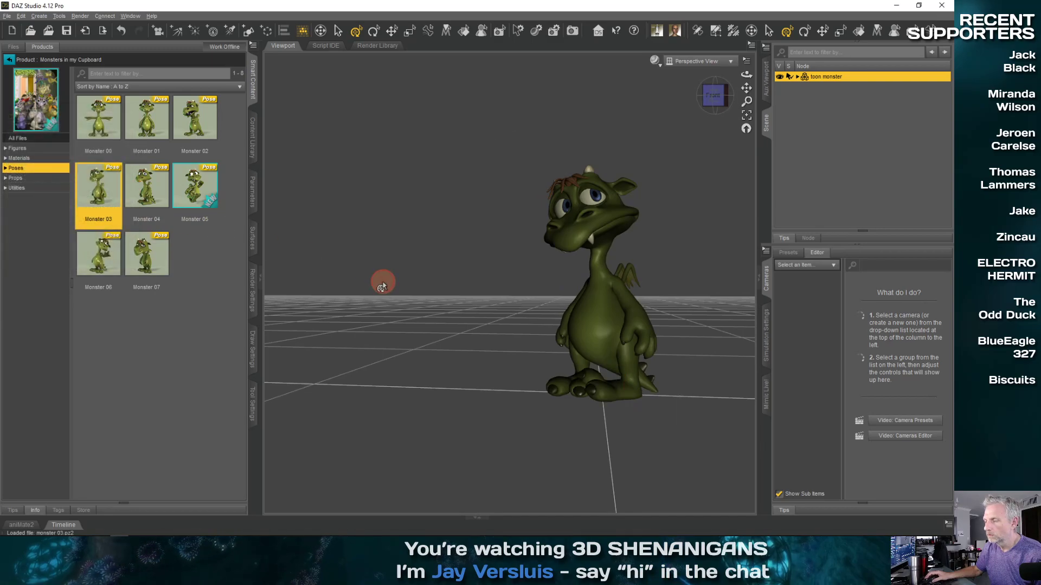
- Apply the Monster 04 pose to the toon monster and view it from the front at a slight angle
{"action": "left_click_drag", "start_coordinate": [383, 281], "coordinate": [383, 282], "text": "ctrl+alt"}
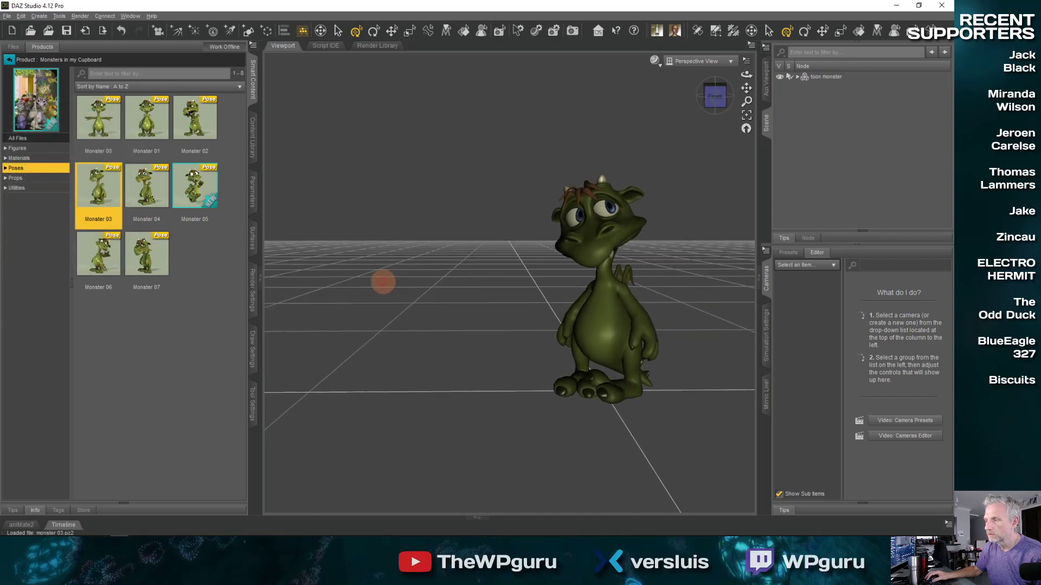
{"action": "double_click", "coordinate": [146, 187]}
{"action": "left_click", "coordinate": [492, 365]}
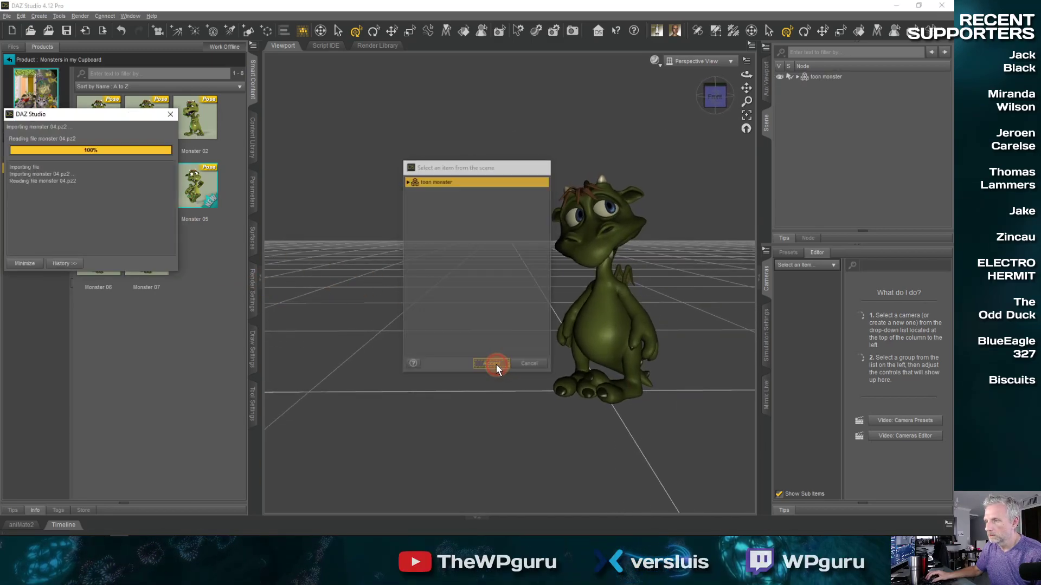
{"action": "left_click_drag", "start_coordinate": [460, 305], "coordinate": [456, 298], "text": "ctrl+alt"}
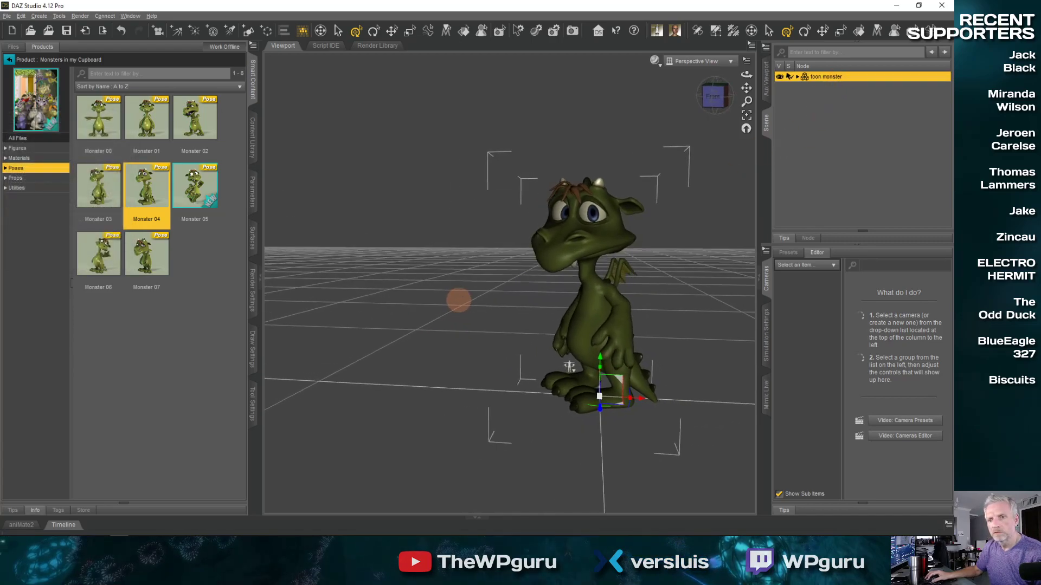
- Apply the Monster 06 pose to the toon monster and inspect the figure from a slightly different angle
{"action": "double_click", "coordinate": [117, 268]}
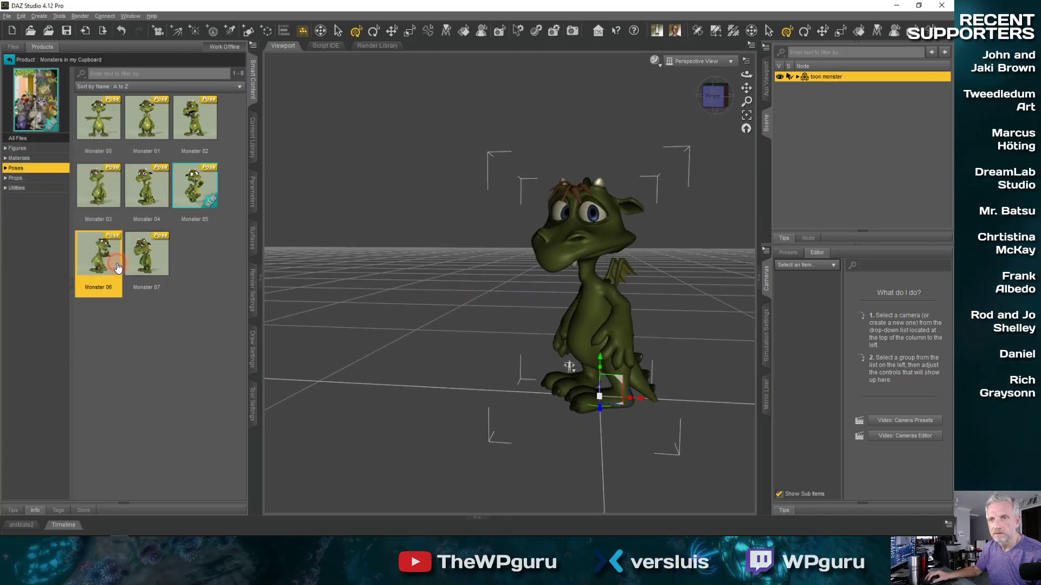
{"action": "left_click_drag", "start_coordinate": [526, 299], "coordinate": [529, 298], "text": "ctrl+alt"}
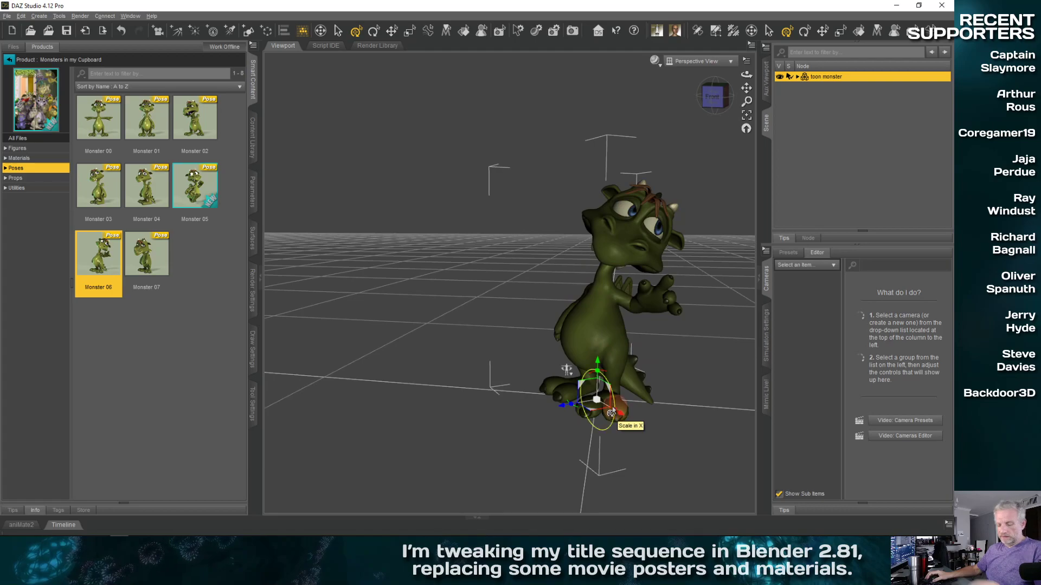
{"action": "middle_click_drag", "start_coordinate": [613, 408], "coordinate": [609, 403]}
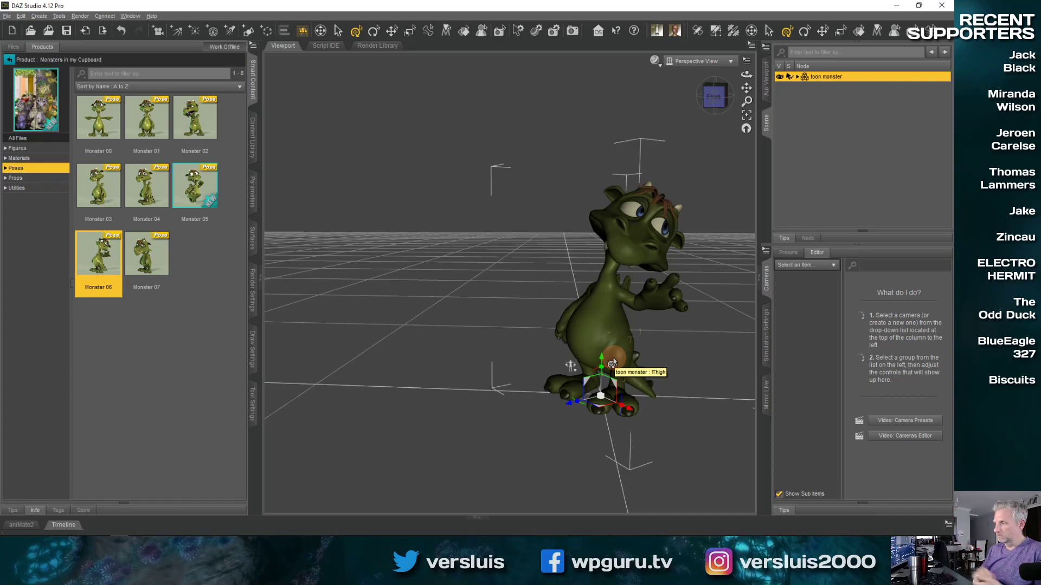
- Minimize DAZ Studio, launch Blender and dismiss its splash screen to start from the default scene
{"action": "left_click", "coordinate": [895, 5]}
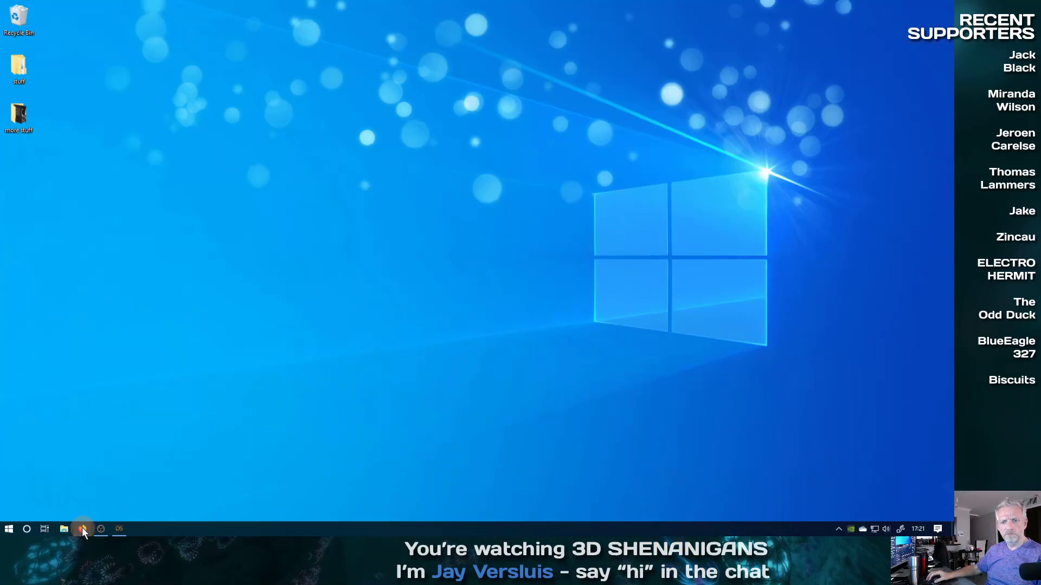
{"action": "left_click", "coordinate": [8, 528]}
{"action": "left_click", "coordinate": [197, 264]}
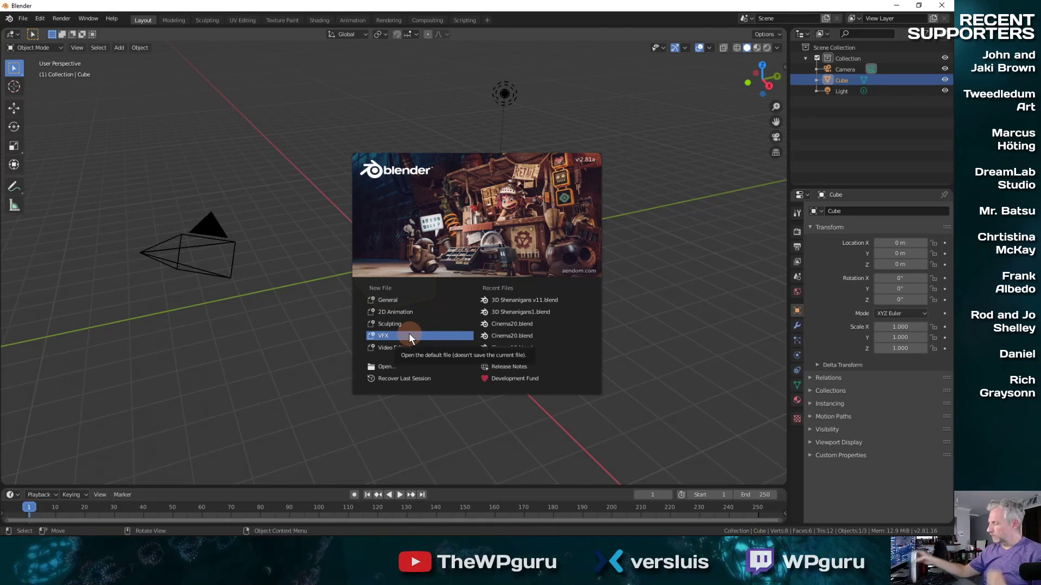
{"action": "left_click", "coordinate": [492, 188]}
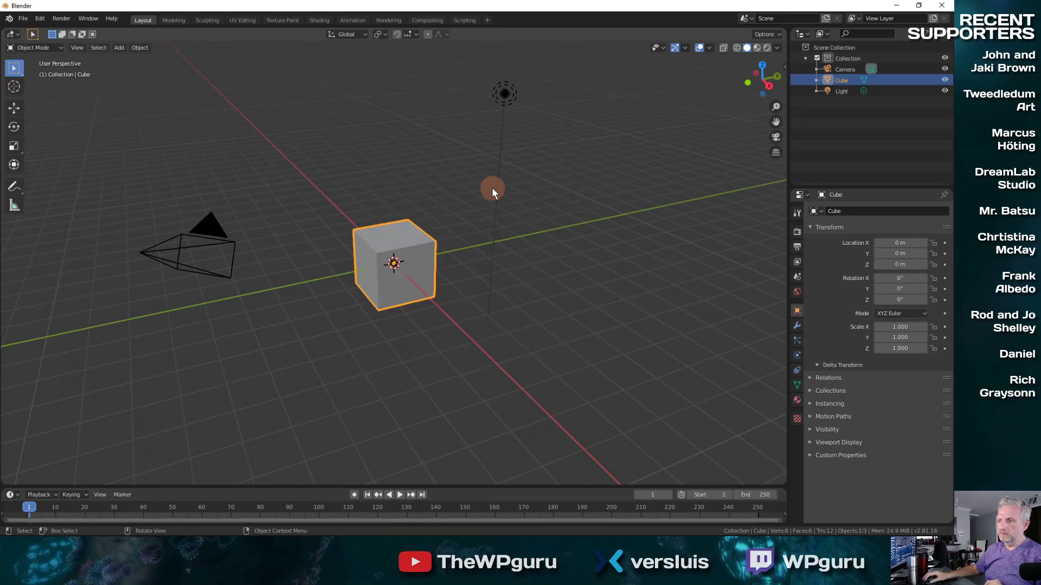
- Delete the default cube from the scene, leaving the camera and light in place
{"action": "key", "text": "x"}
{"action": "left_click", "coordinate": [401, 295]}
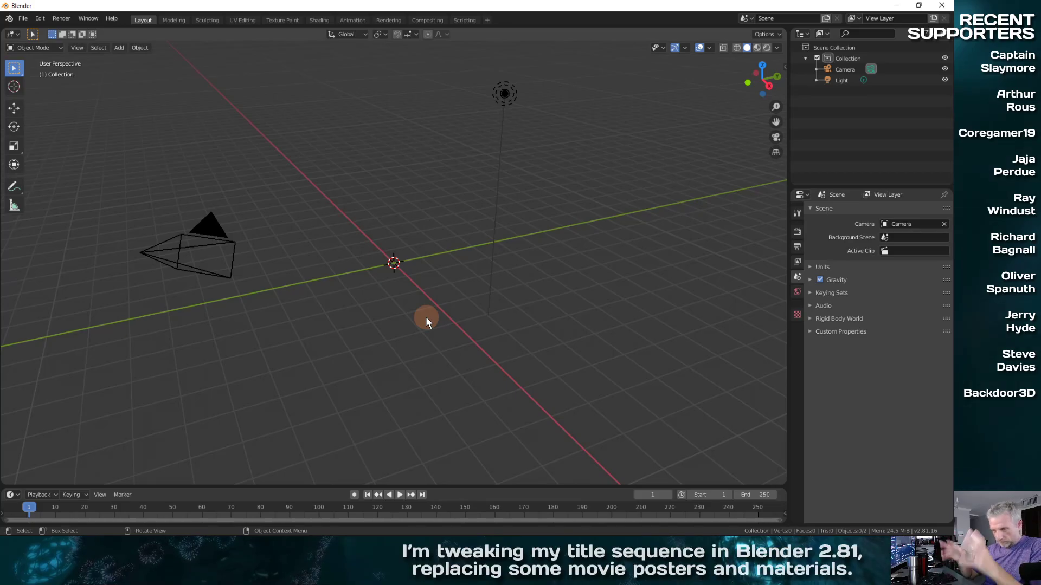
{"action": "middle_click_drag", "start_coordinate": [425, 316], "coordinate": [406, 282]}
{"action": "left_click_drag", "start_coordinate": [406, 282], "coordinate": [488, 334]}
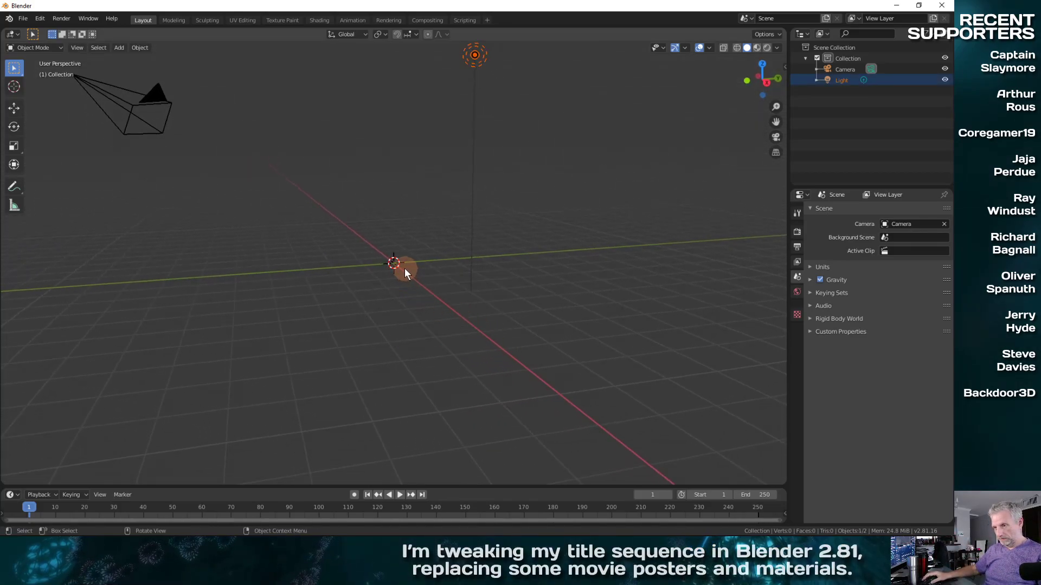
{"action": "mouse_move", "coordinate": [425, 304]}
{"action": "middle_mouse_down"}
{"action": "mouse_move", "coordinate": [588, 435]}
{"action": "mouse_move", "coordinate": [467, 357]}
{"action": "mouse_move", "coordinate": [551, 382]}
{"action": "mouse_move", "coordinate": [508, 342]}
{"action": "mouse_move", "coordinate": [504, 357]}
{"action": "mouse_move", "coordinate": [534, 362]}
{"action": "mouse_move", "coordinate": [520, 374]}
{"action": "mouse_move", "coordinate": [528, 379]}
{"action": "mouse_move", "coordinate": [534, 371]}
{"action": "mouse_move", "coordinate": [511, 365]}
{"action": "mouse_move", "coordinate": [526, 370]}
{"action": "middle_mouse_up"}
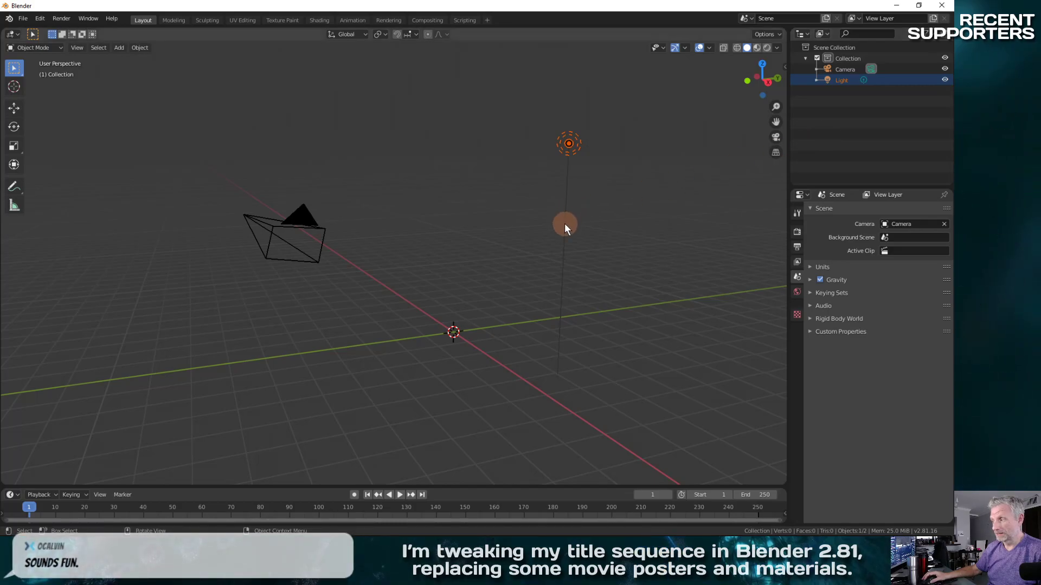
- Add a text object at the world origin and frame it so the lettering is readable
{"action": "key", "text": "shift+a"}
{"action": "mouse_move", "coordinate": [564, 224]}
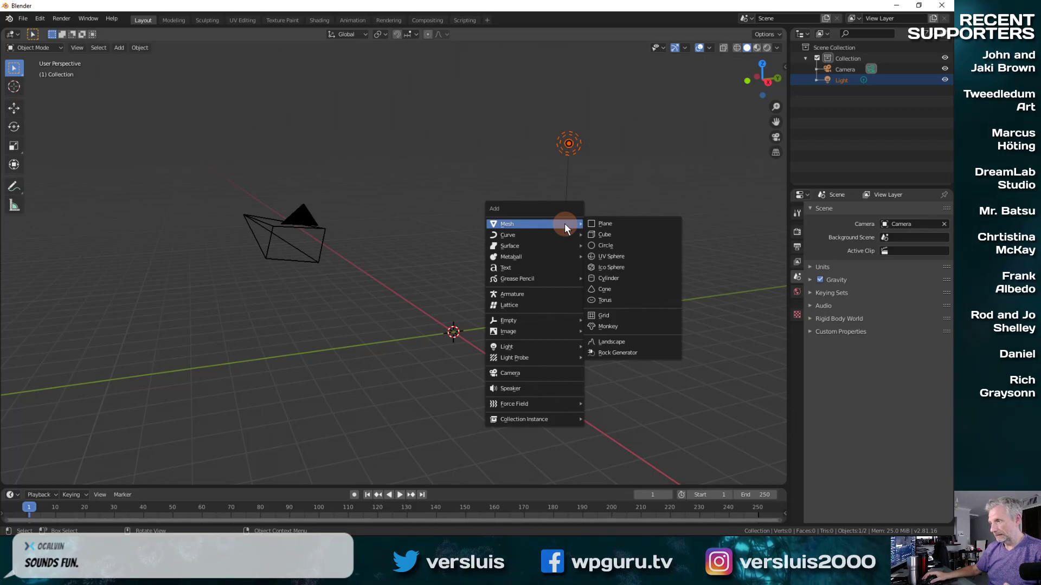
{"action": "left_click", "coordinate": [555, 270]}
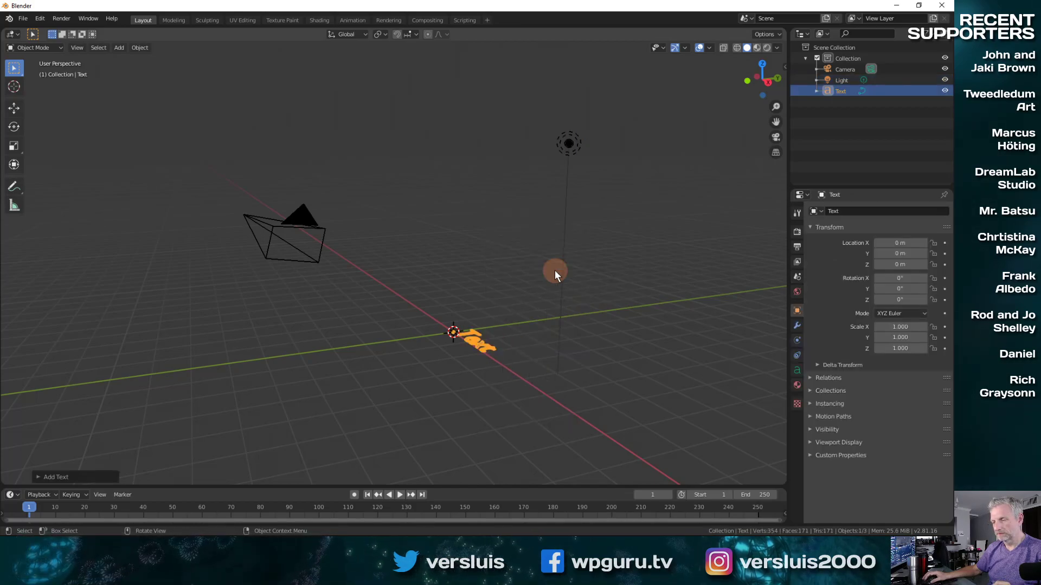
{"action": "key", "text": "KP_Decimal"}
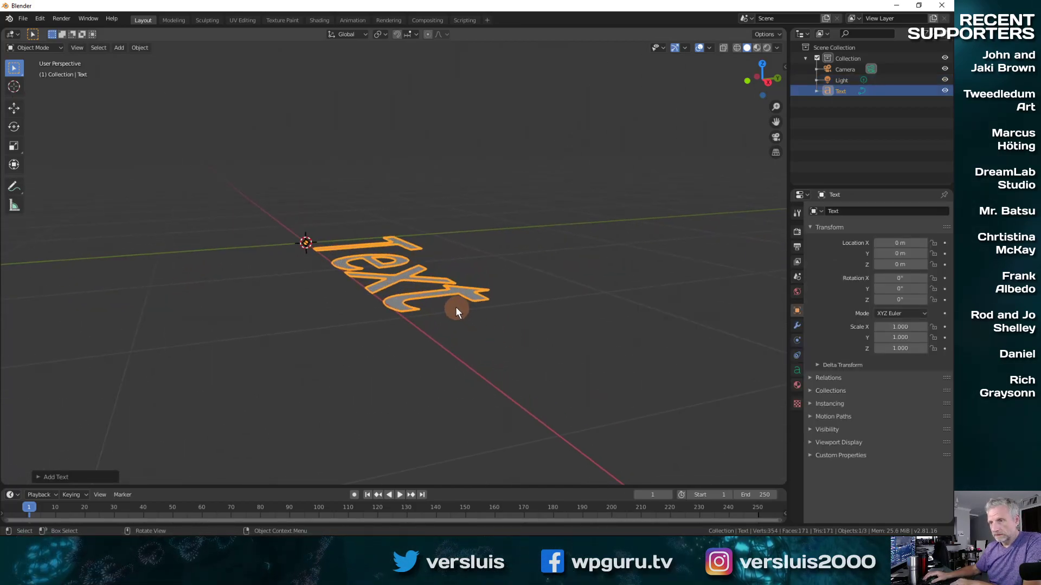
{"action": "middle_click_drag", "start_coordinate": [469, 299], "coordinate": [574, 382]}
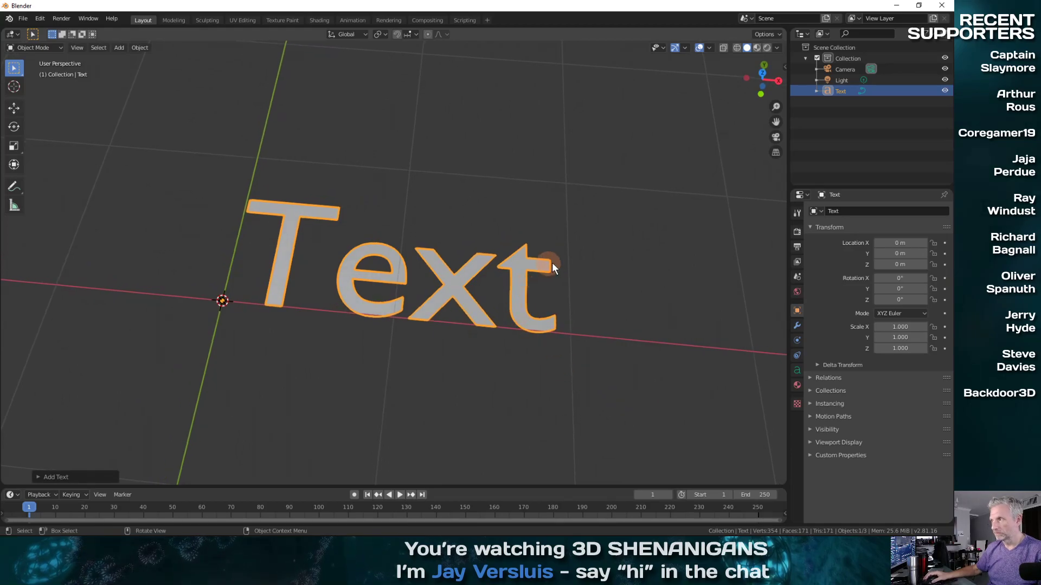
- Replace the text object's default word with a single question mark
{"action": "key", "text": "Tab"}
{"action": "key", "text": "BackSpace"}
{"action": "key", "text": "BackSpace"}
{"action": "key", "text": "BackSpace"}
{"action": "key", "text": "BackSpace"}
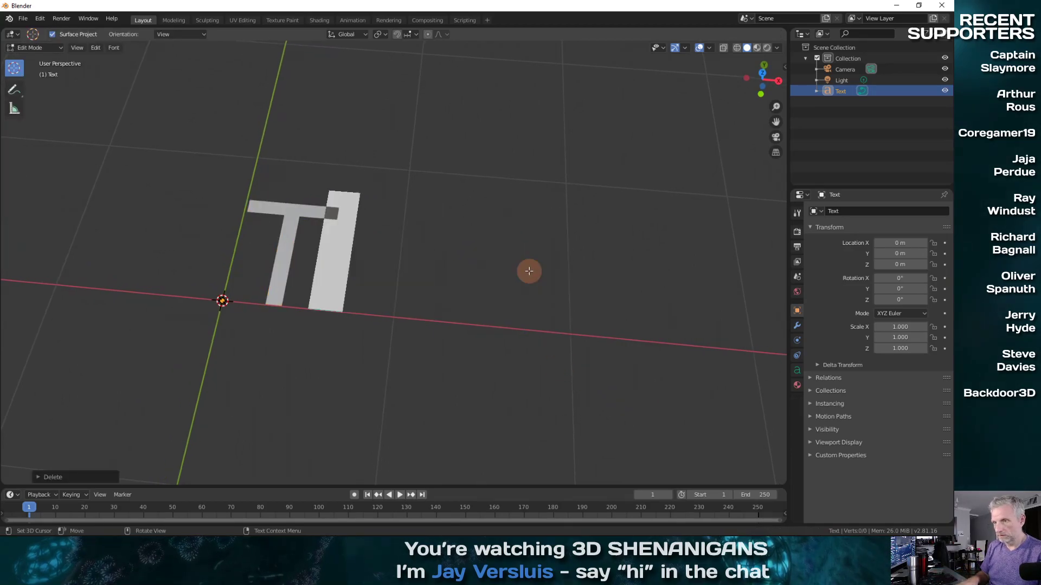
{"action": "type", "text": "?"}
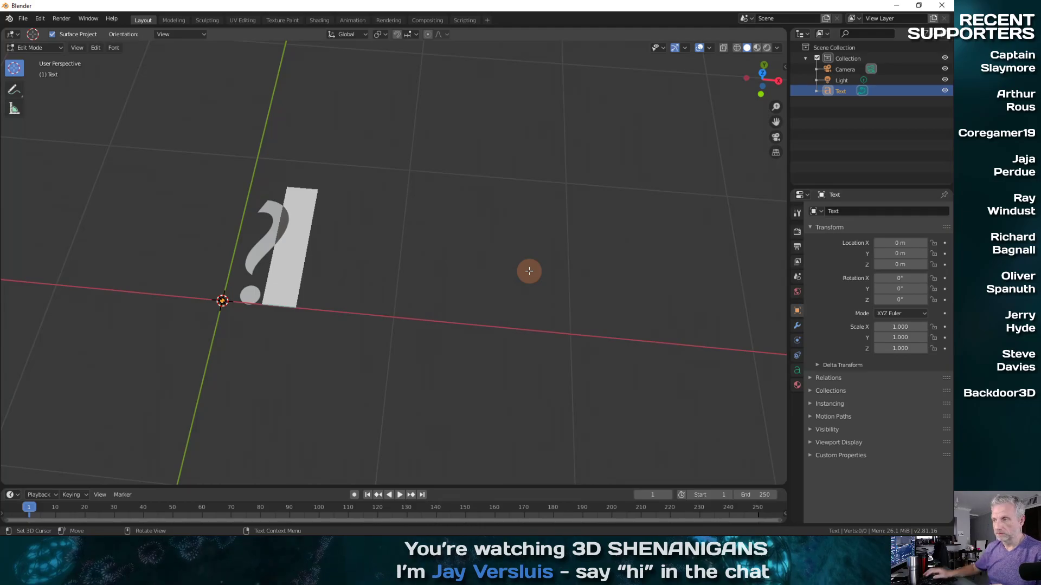
{"action": "key", "text": "Tab"}
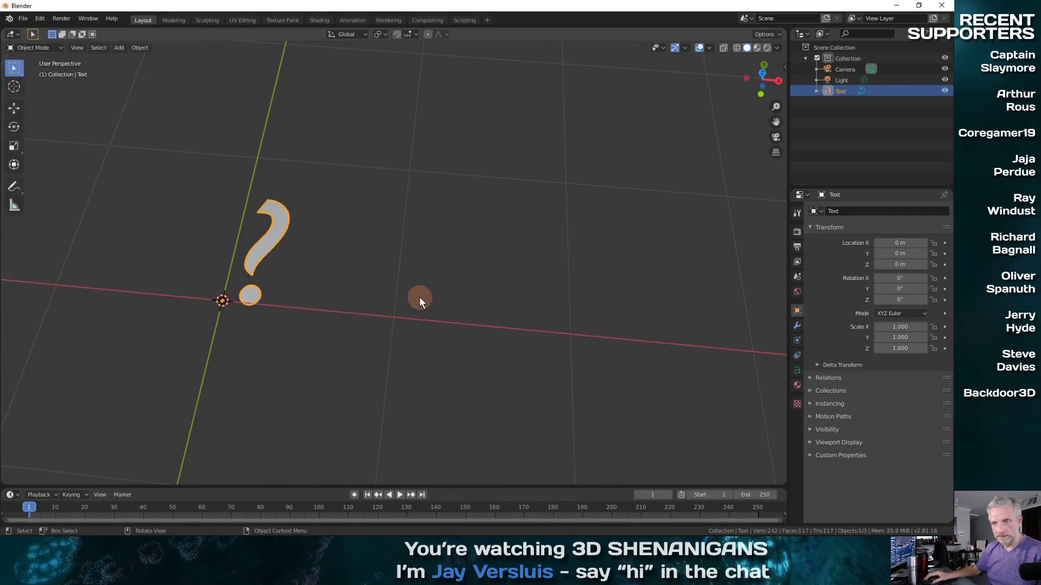
- Stand the question mark upright by rotating it 90° about the X axis and 90° about the Z axis
{"action": "middle_click_drag", "start_coordinate": [418, 297], "coordinate": [285, 190]}
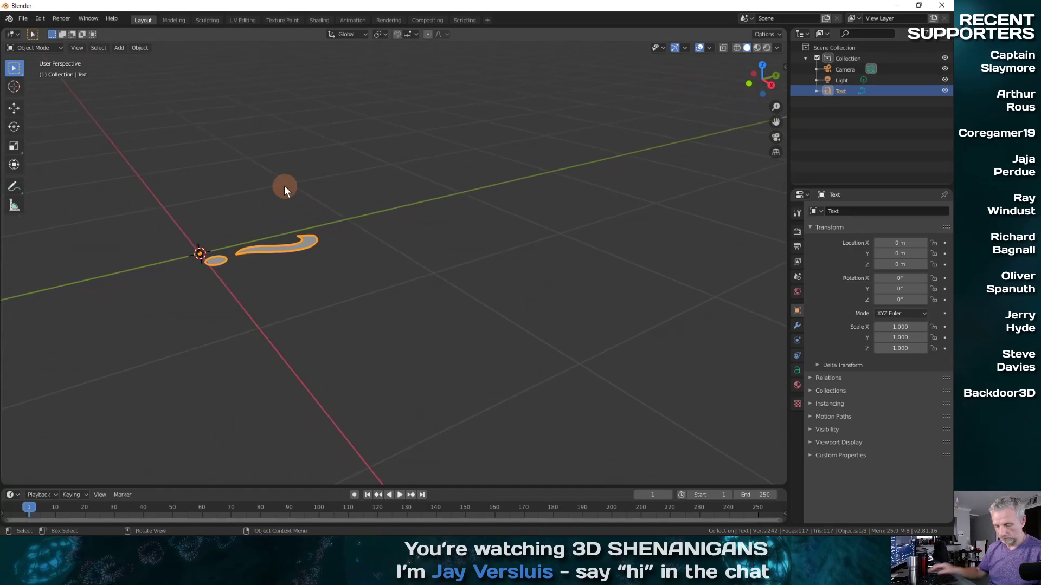
{"action": "type", "text": "rx90"}
{"action": "key", "text": "Return"}
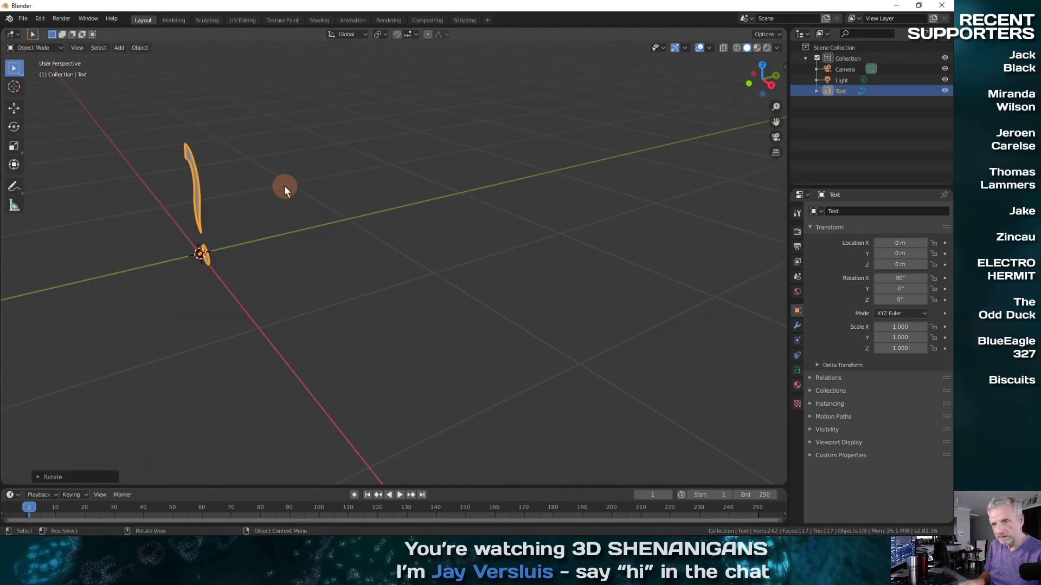
{"action": "type", "text": "r"}
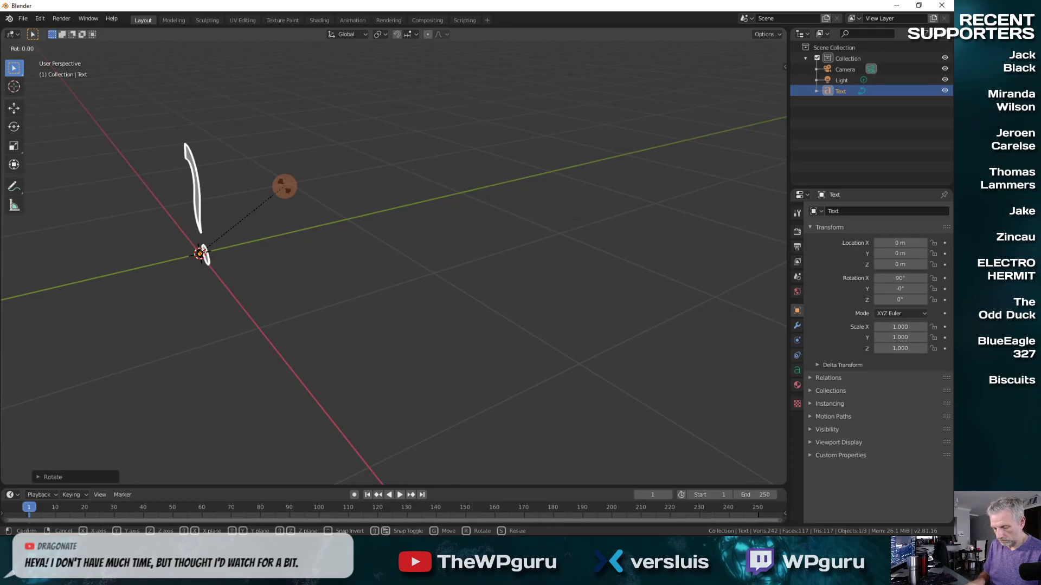
{"action": "type", "text": "y90z"}
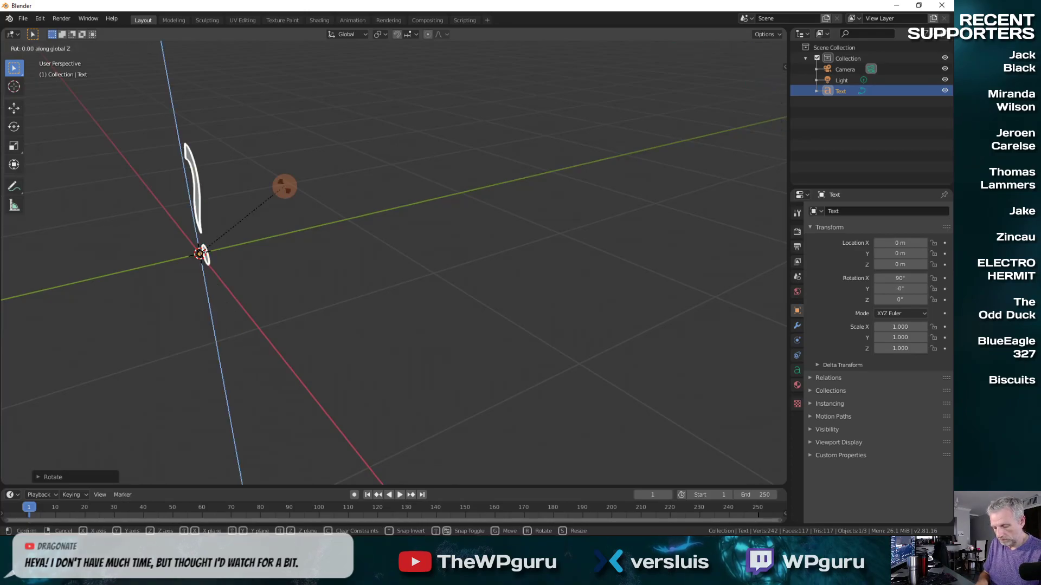
{"action": "key", "text": "Return"}
{"action": "middle_click_drag", "start_coordinate": [284, 185], "coordinate": [290, 231]}
{"action": "key", "text": "KP_Decimal"}
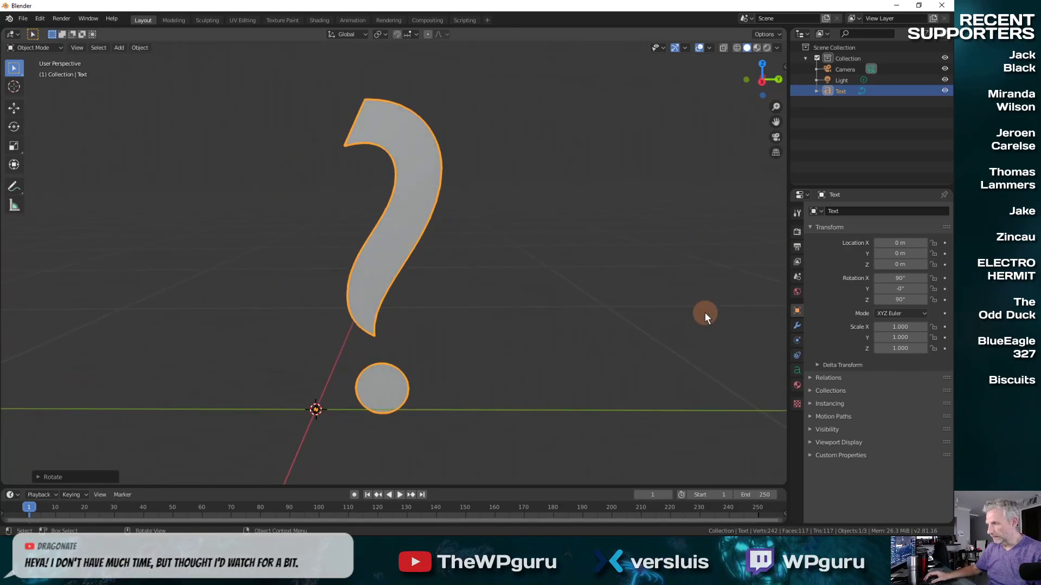
- Browse the Windows Fonts and Downloads folders for a Regular font for the question mark, and leave without loading one
{"action": "left_click", "coordinate": [796, 370]}
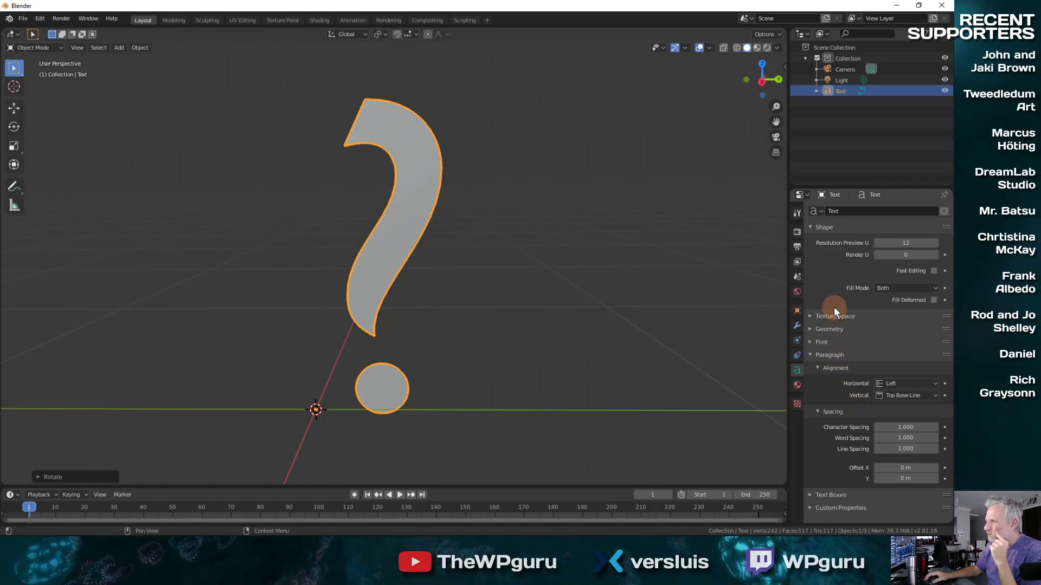
{"action": "left_click", "coordinate": [811, 343]}
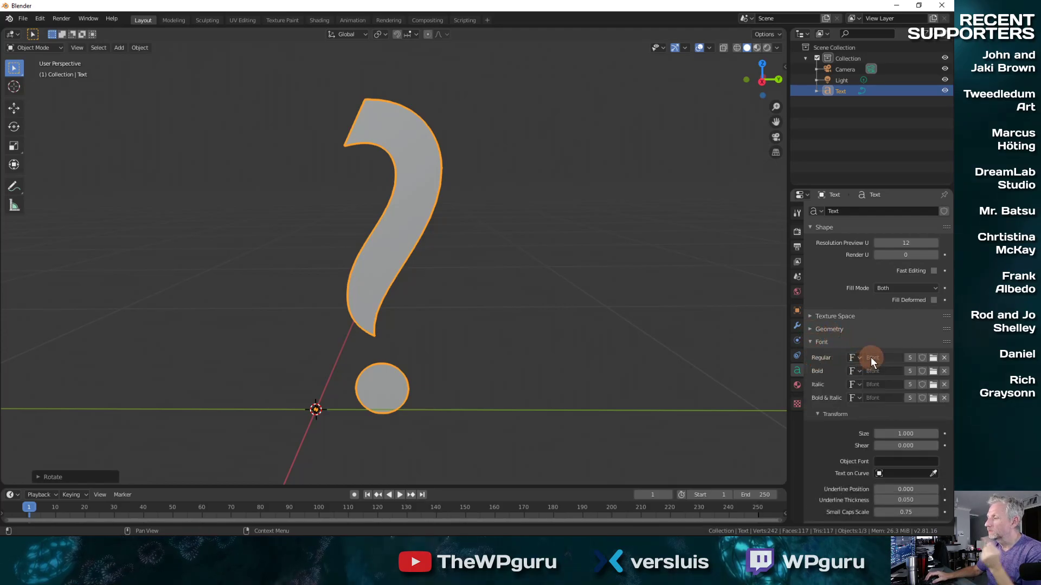
{"action": "left_click", "coordinate": [934, 358]}
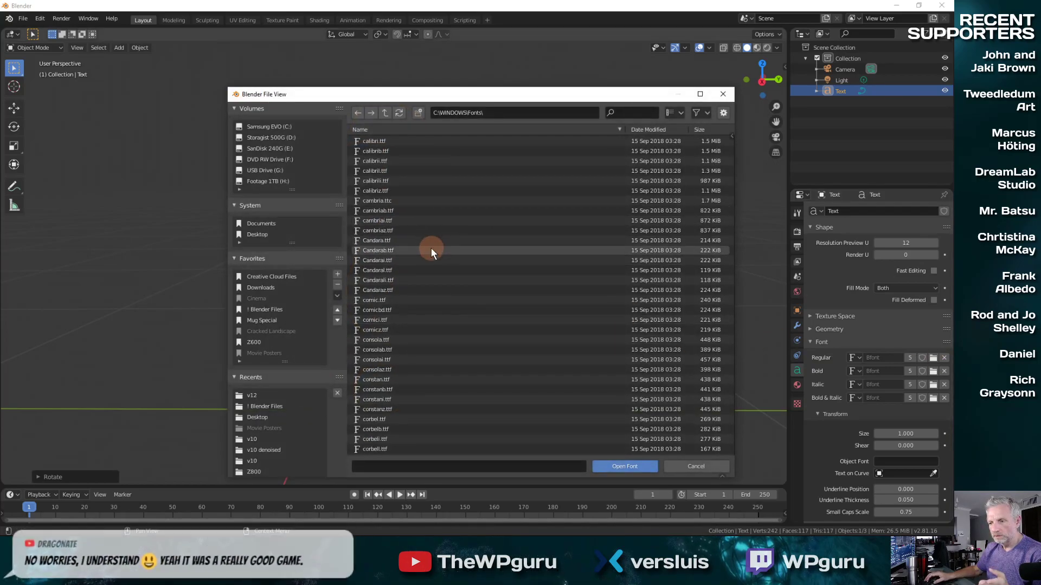
{"action": "scroll", "coordinate": [431, 248], "scroll_direction": "down", "scroll_amount": 5}
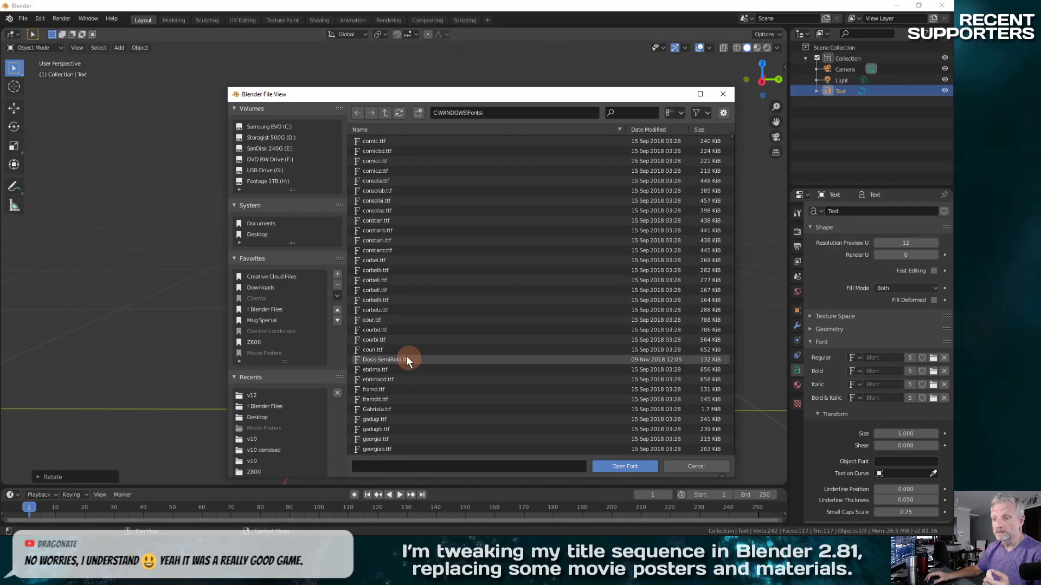
{"action": "scroll", "coordinate": [416, 298], "scroll_direction": "down", "scroll_amount": 15}
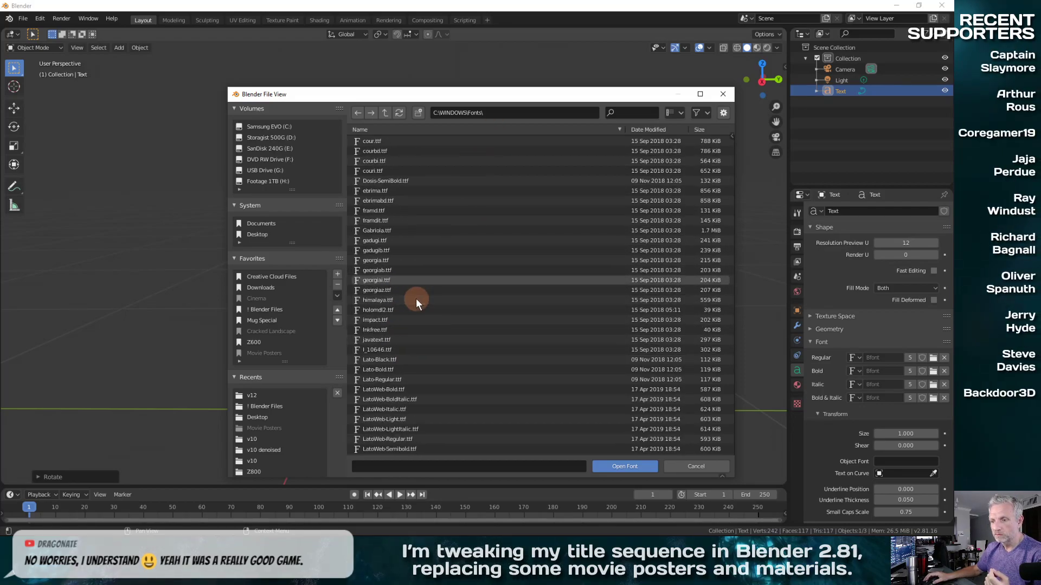
{"action": "scroll", "coordinate": [415, 298], "scroll_direction": "down", "scroll_amount": 20}
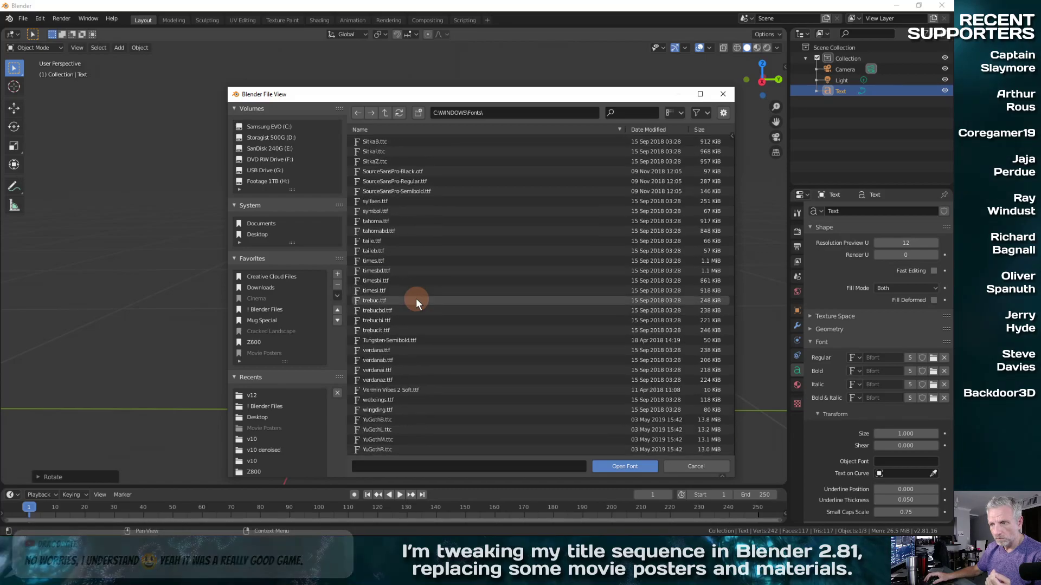
{"action": "scroll", "coordinate": [416, 300], "scroll_direction": "up", "scroll_amount": 20}
{"action": "scroll", "coordinate": [415, 298], "scroll_direction": "up", "scroll_amount": 20}
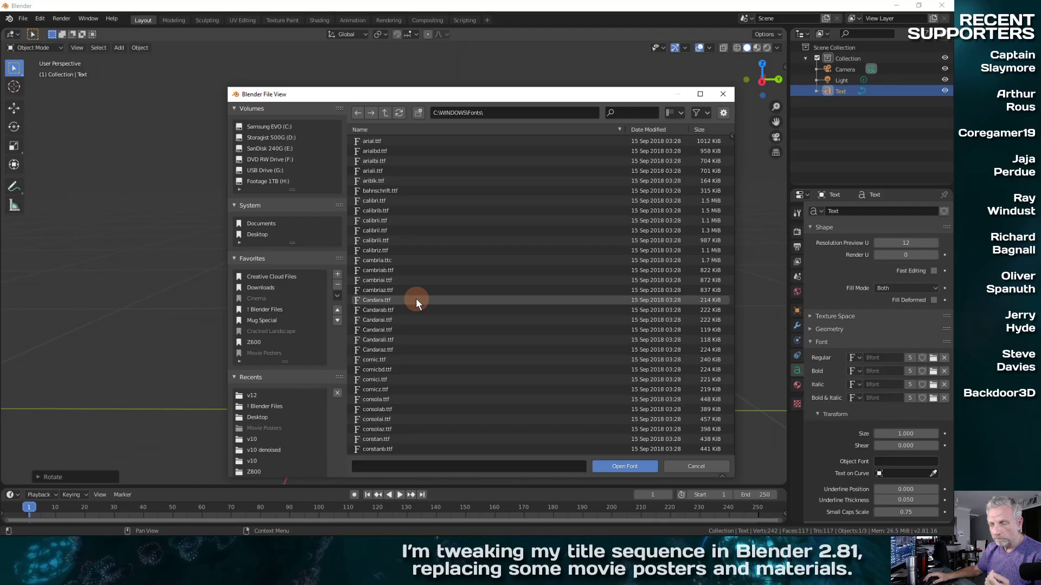
{"action": "left_click", "coordinate": [265, 288]}
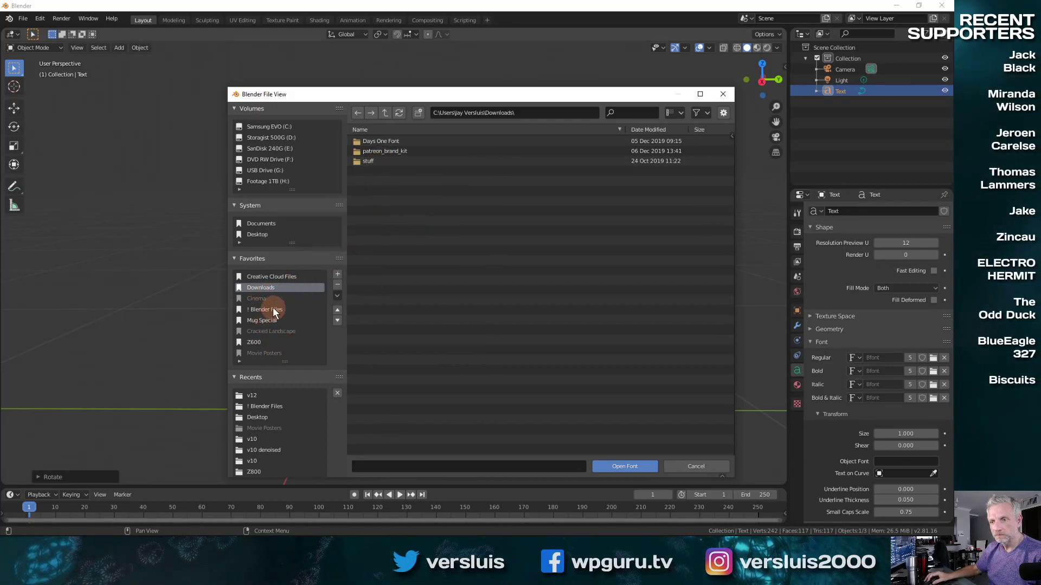
{"action": "left_click", "coordinate": [695, 465]}
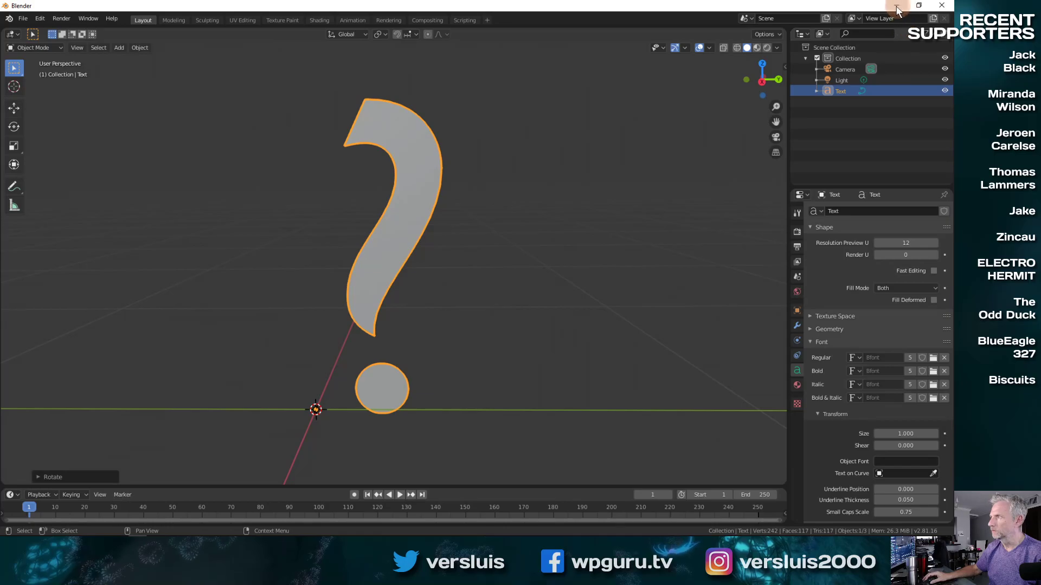
- Minimize Blender, switch to the web browser and close the last two Adobe Core Sync tabs
{"action": "left_click", "coordinate": [895, 5]}
{"action": "left_click", "coordinate": [84, 529]}
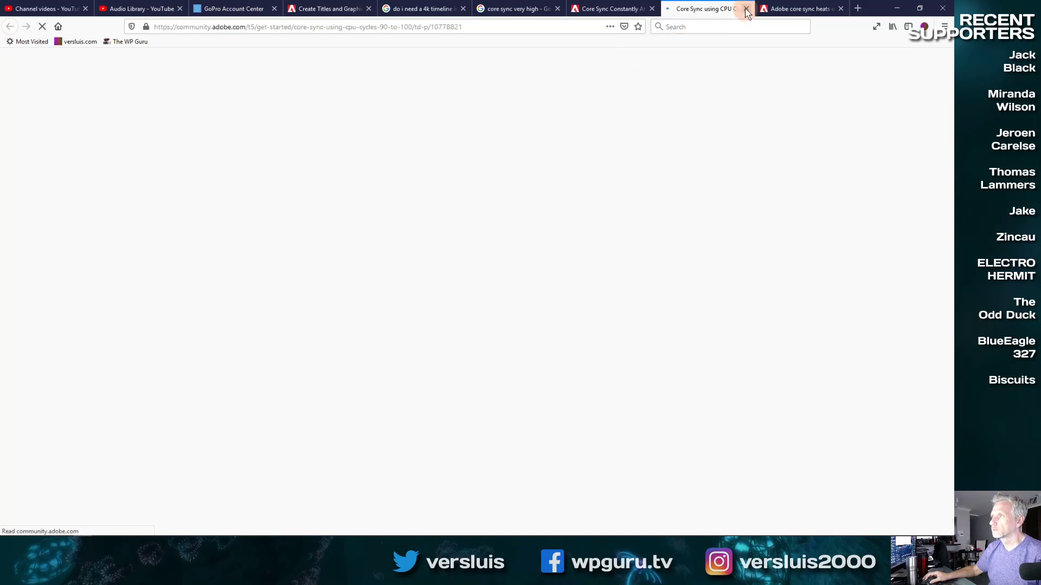
{"action": "left_click", "coordinate": [746, 9]}
{"action": "left_click", "coordinate": [836, 8]}
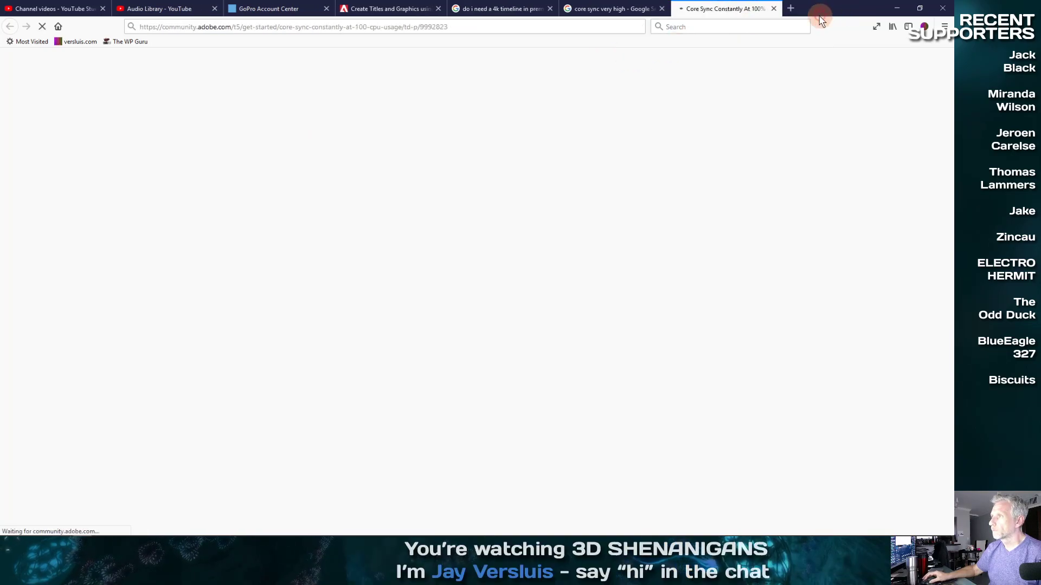
- Close the remaining Adobe support tab, search the web for "days one font" and open its Google Fonts page
{"action": "left_click", "coordinate": [774, 10]}
{"action": "left_click", "coordinate": [550, 27]}
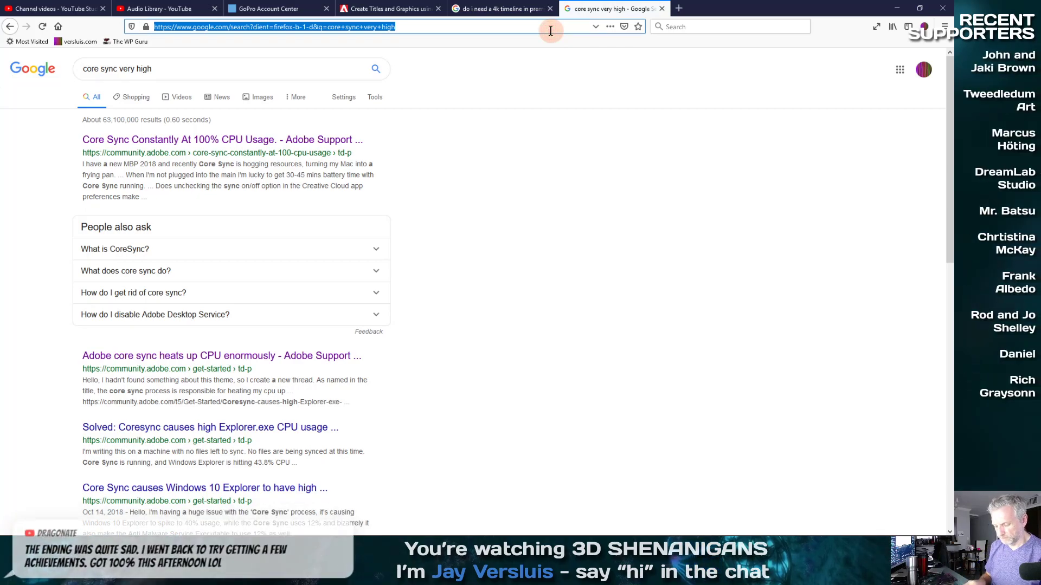
{"action": "type", "text": "days one font"}
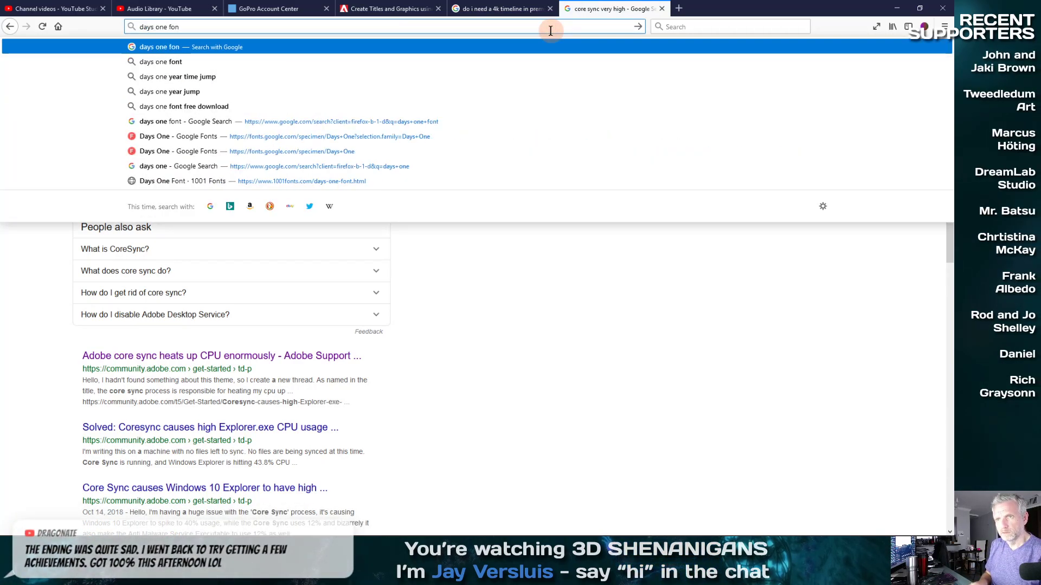
{"action": "key", "text": "Return"}
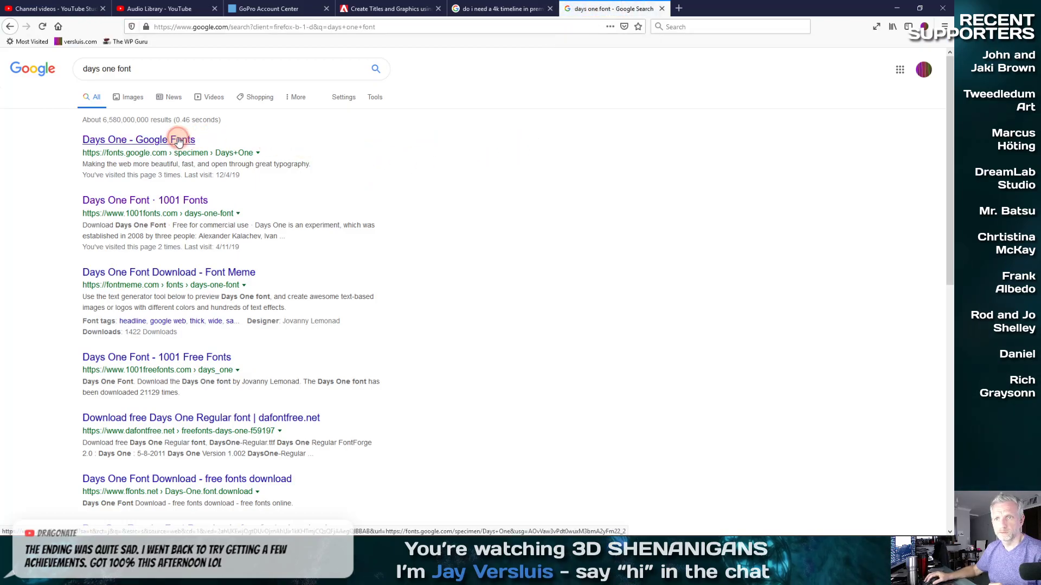
{"action": "left_click", "coordinate": [178, 140]}
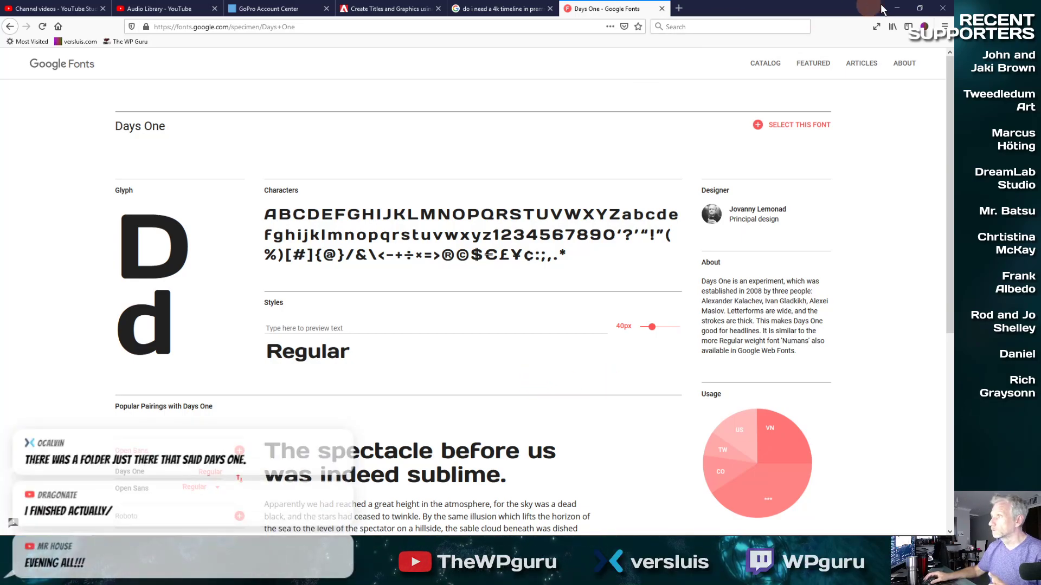
- Switch back to Blender and load DaysOne-Regular.ttf from the Days One Font folder in Downloads as the text's Regular font
{"action": "key", "text": "super+d"}
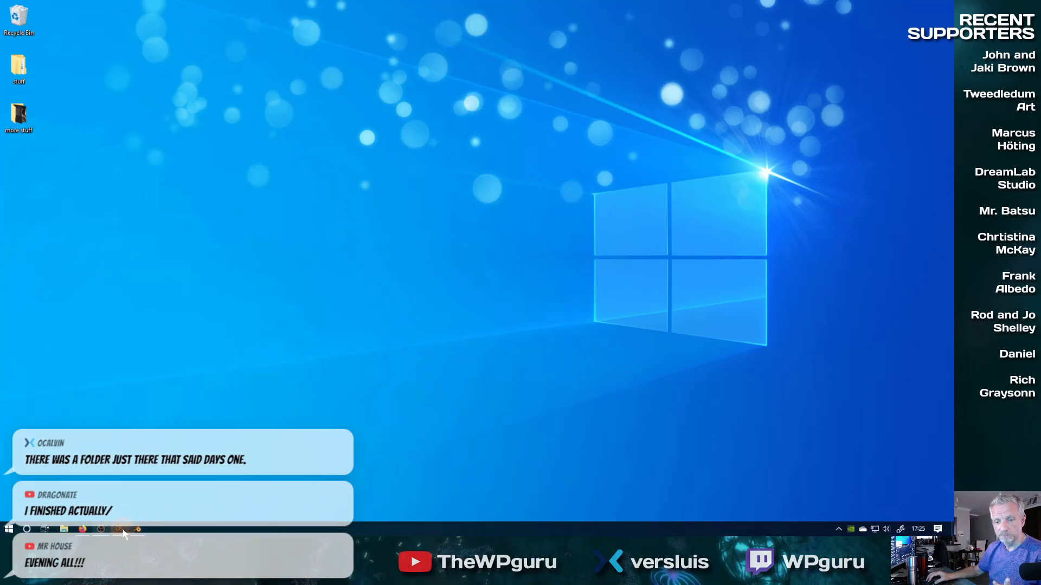
{"action": "left_click", "coordinate": [121, 530]}
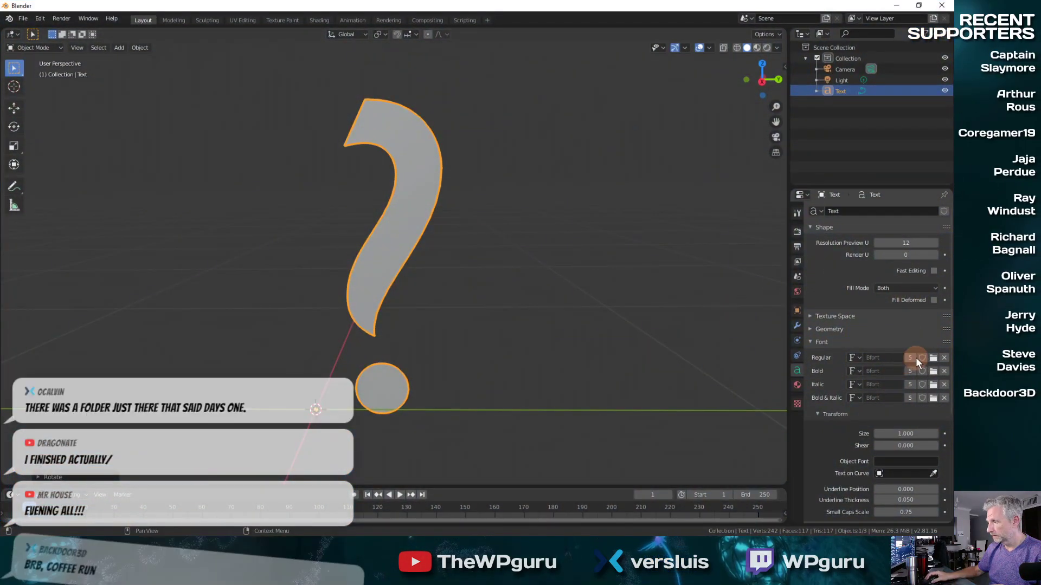
{"action": "left_click", "coordinate": [932, 358]}
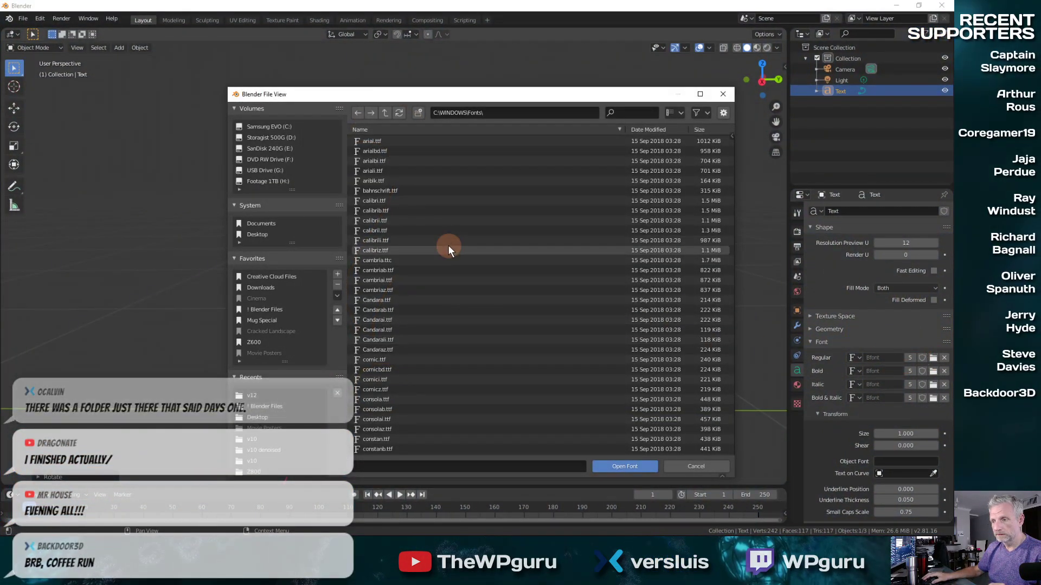
{"action": "scroll", "coordinate": [448, 246], "scroll_direction": "down", "scroll_amount": 15}
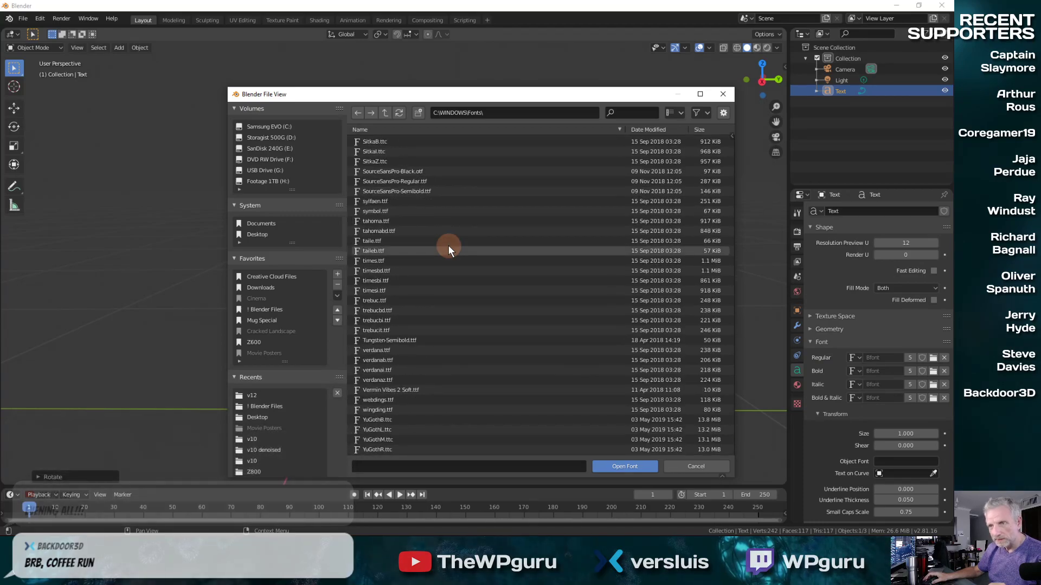
{"action": "left_click", "coordinate": [271, 288]}
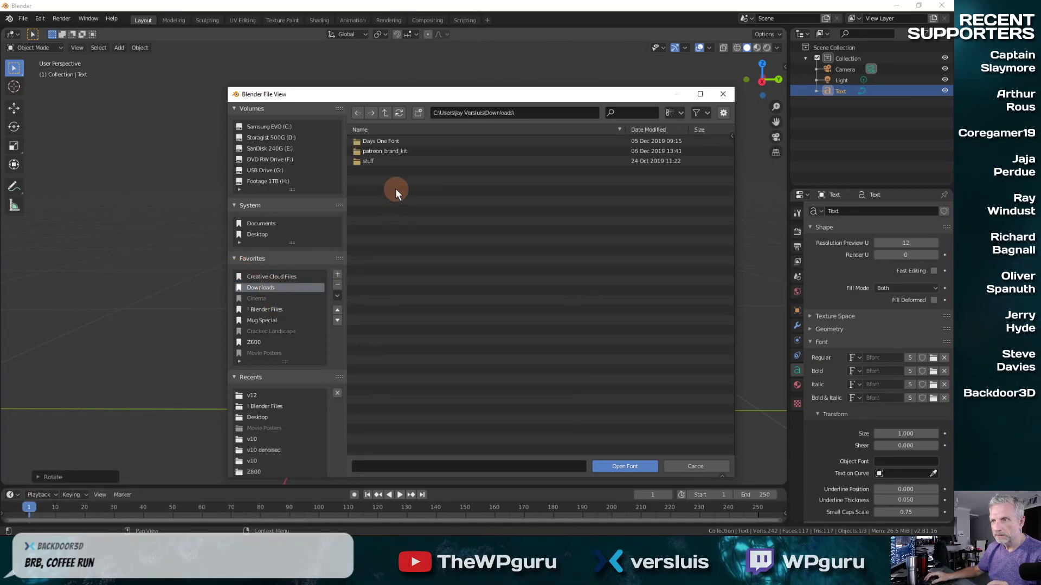
{"action": "left_click", "coordinate": [402, 141]}
{"action": "double_click", "coordinate": [402, 141]}
{"action": "left_click", "coordinate": [401, 140]}
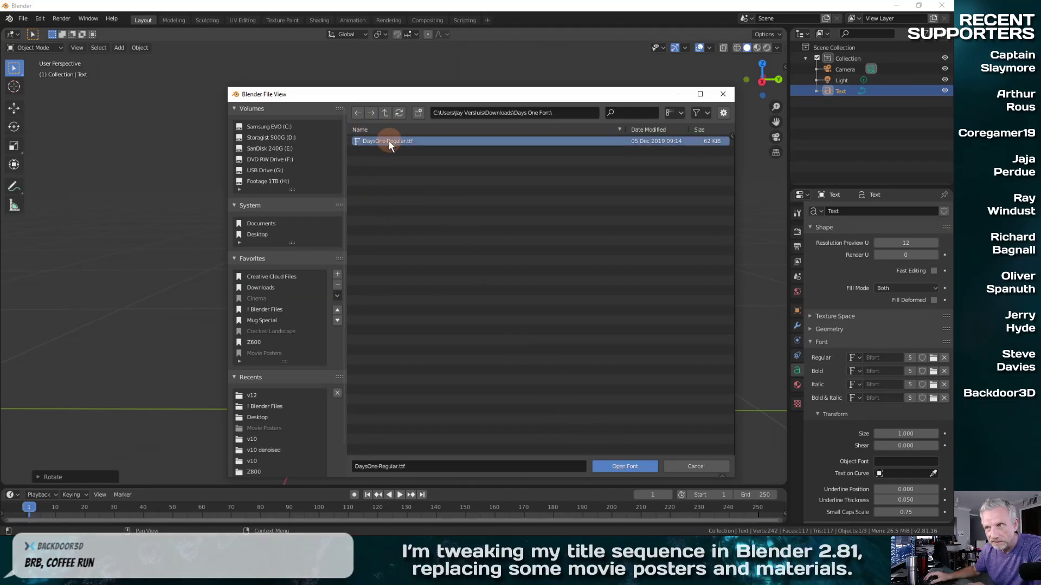
{"action": "left_click", "coordinate": [624, 466]}
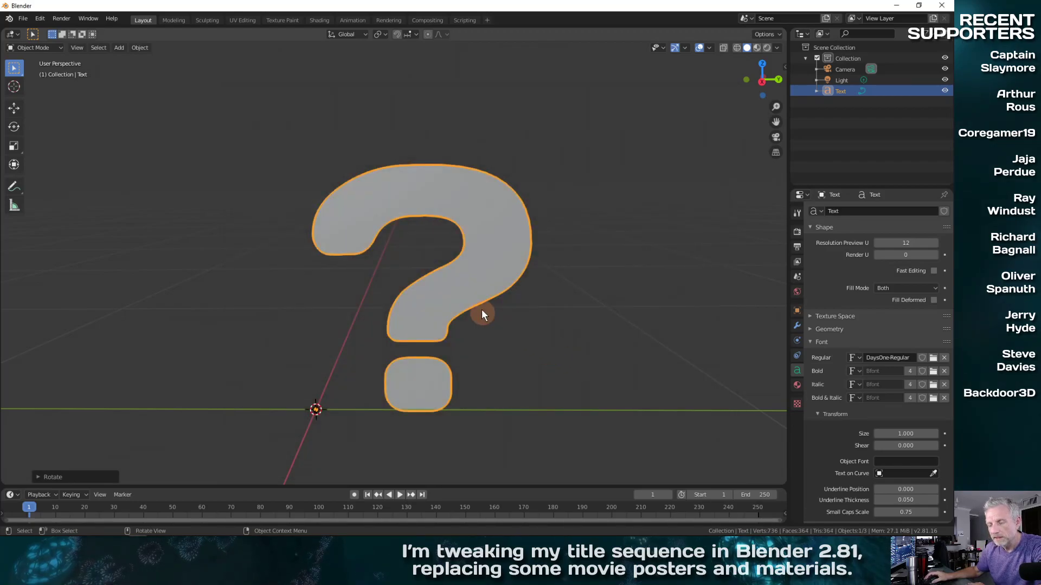
- Expand the text's Geometry settings and extrude the question mark by 0.1 m
{"action": "middle_click_drag", "start_coordinate": [460, 272], "coordinate": [418, 295]}
{"action": "scroll", "coordinate": [405, 271], "scroll_direction": "up", "scroll_amount": 5}
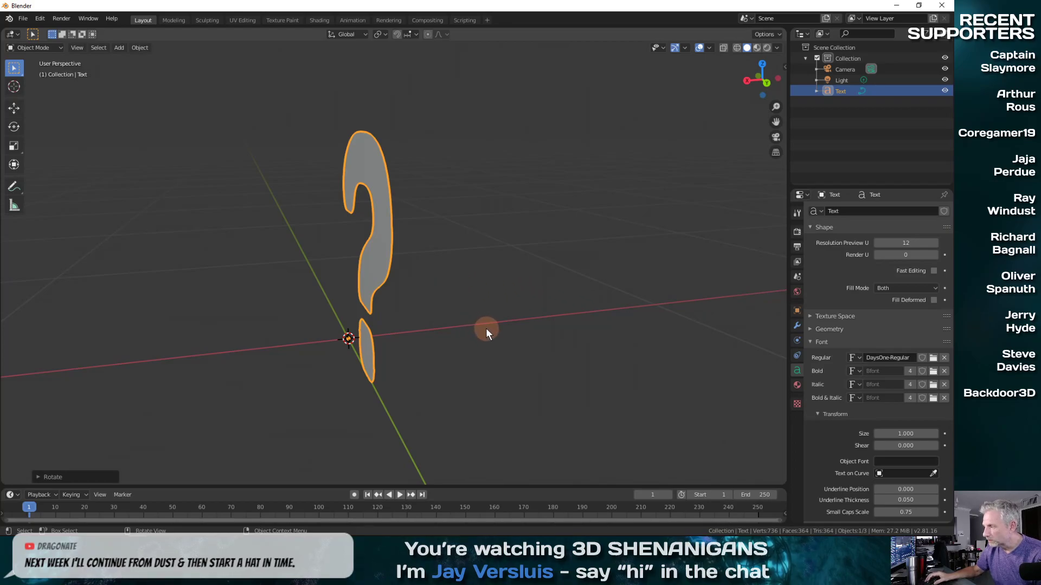
{"action": "middle_click_drag", "start_coordinate": [485, 342], "coordinate": [567, 318]}
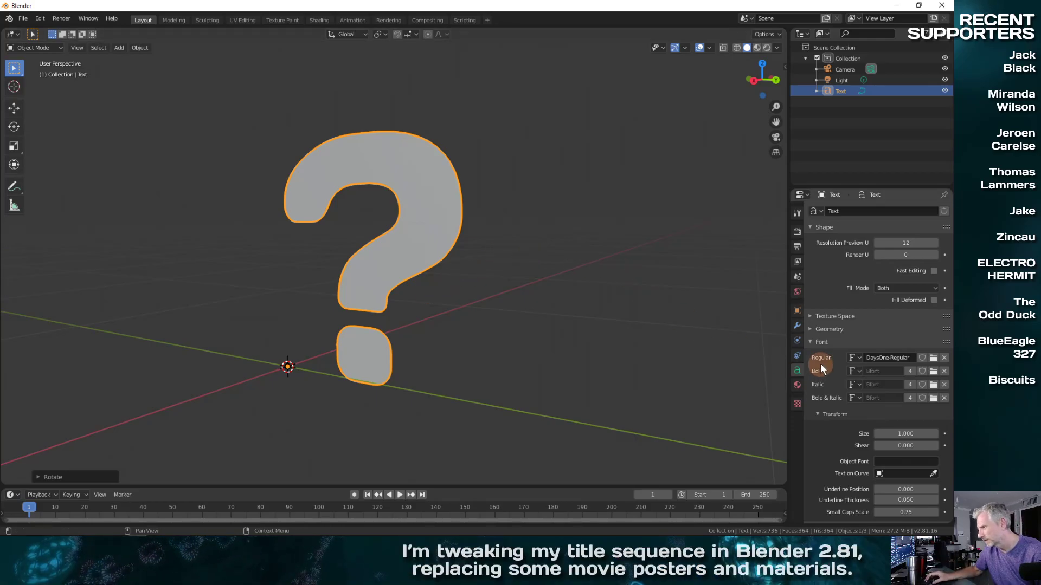
{"action": "left_click", "coordinate": [811, 329]}
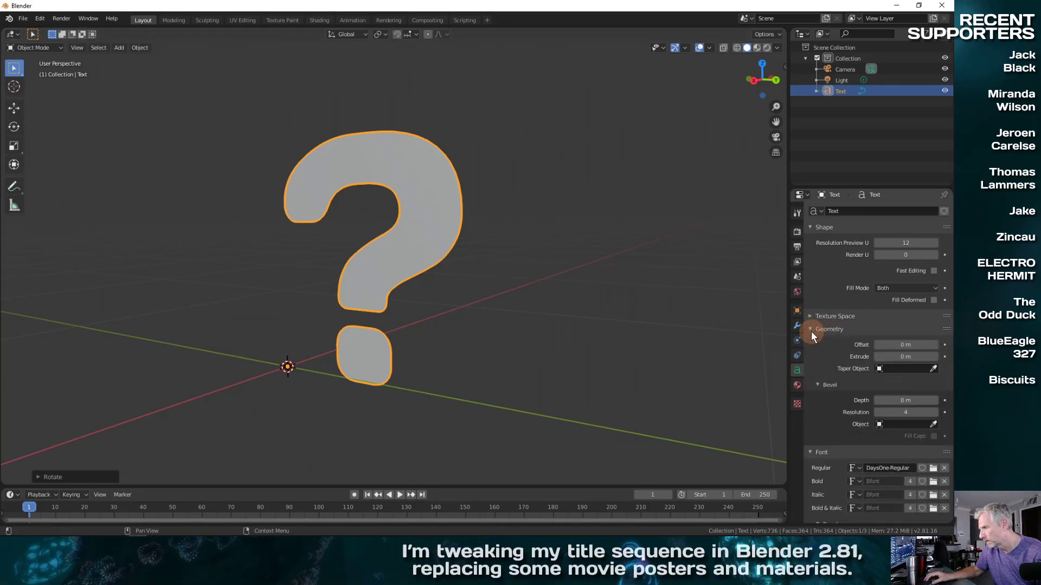
{"action": "scroll", "coordinate": [827, 349], "scroll_direction": "down", "scroll_amount": 1}
{"action": "scroll", "coordinate": [827, 350], "scroll_direction": "down", "scroll_amount": 1}
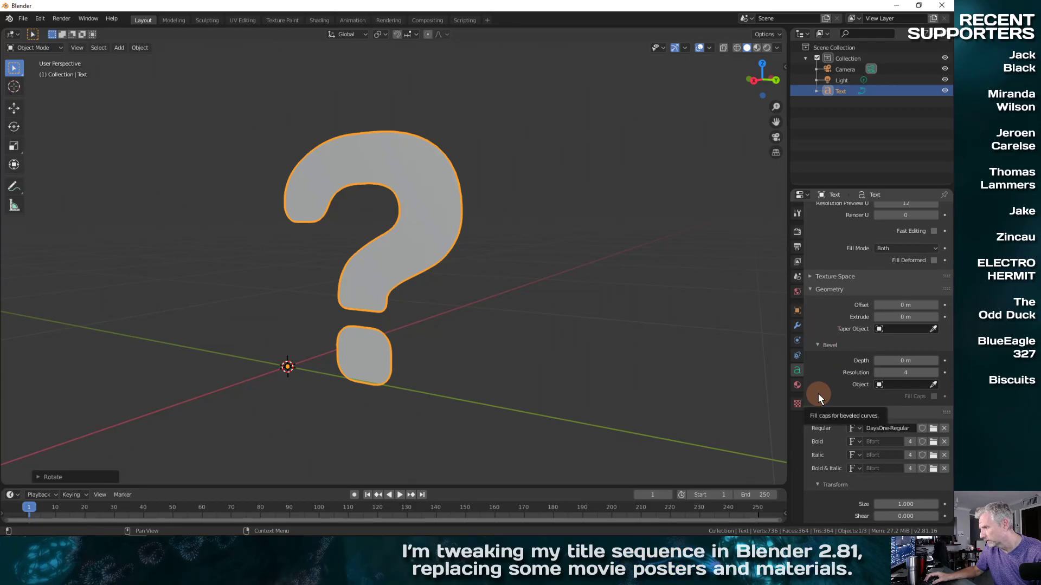
{"action": "mouse_move", "coordinate": [895, 360]}
{"action": "left_mouse_down"}
{"action": "mouse_move", "coordinate": [911, 360]}
{"action": "mouse_move", "coordinate": [884, 365]}
{"action": "left_mouse_up"}
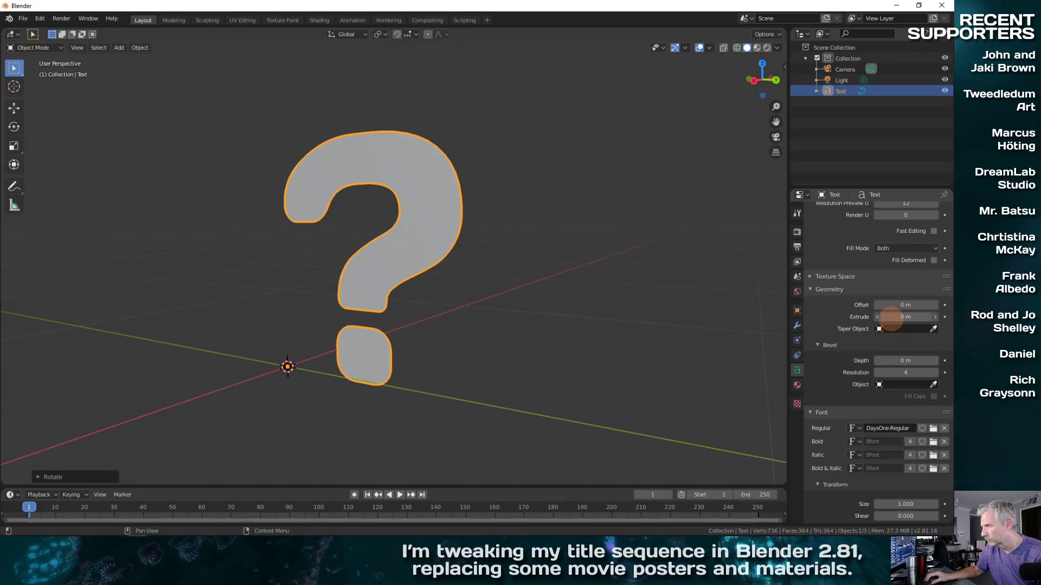
{"action": "left_click_drag", "start_coordinate": [891, 318], "coordinate": [904, 319]}
{"action": "middle_click_drag", "start_coordinate": [609, 344], "coordinate": [529, 344]}
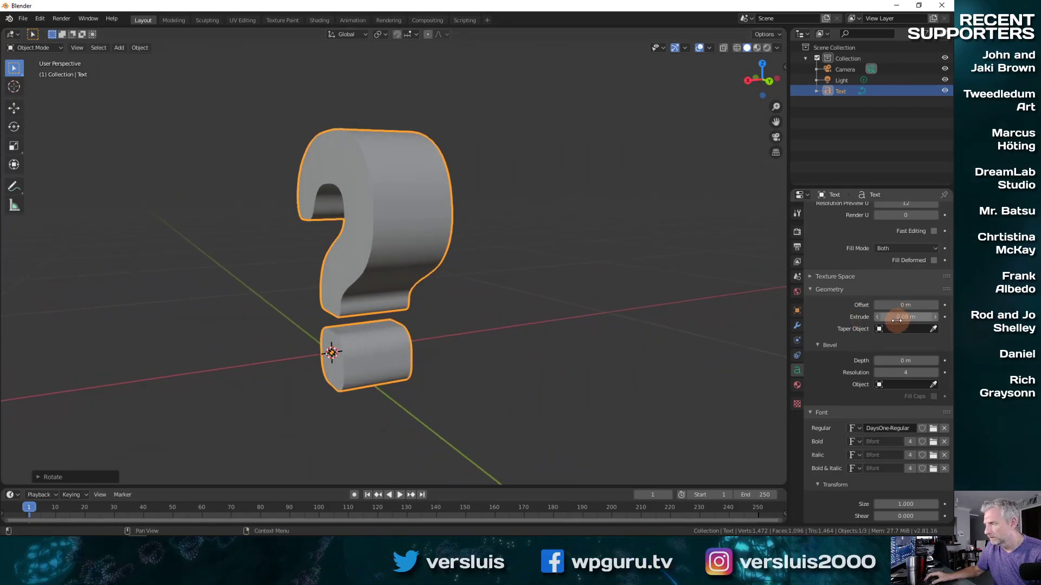
{"action": "type", "text": "0.1"}
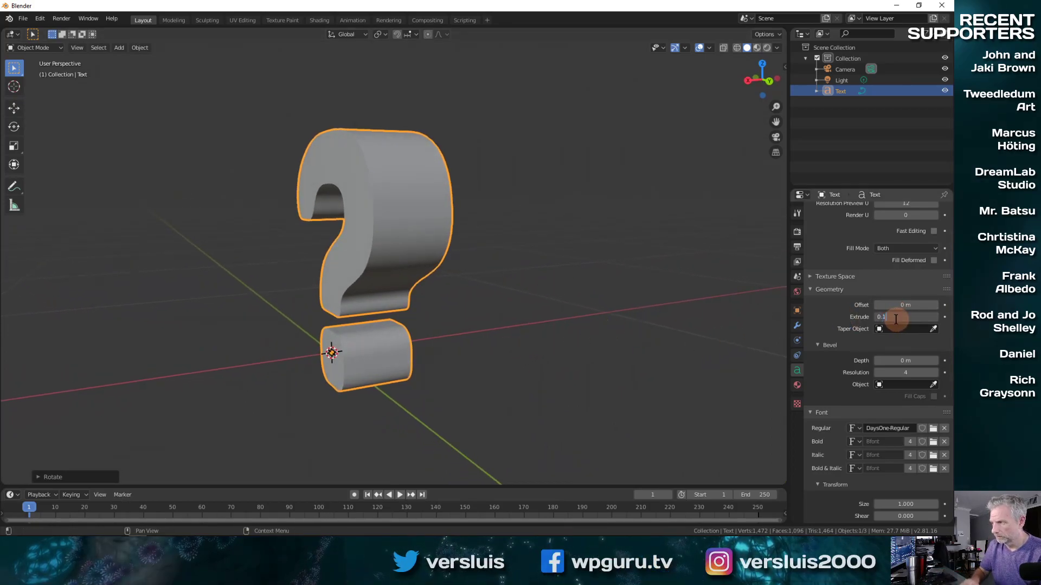
{"action": "key", "text": "Return"}
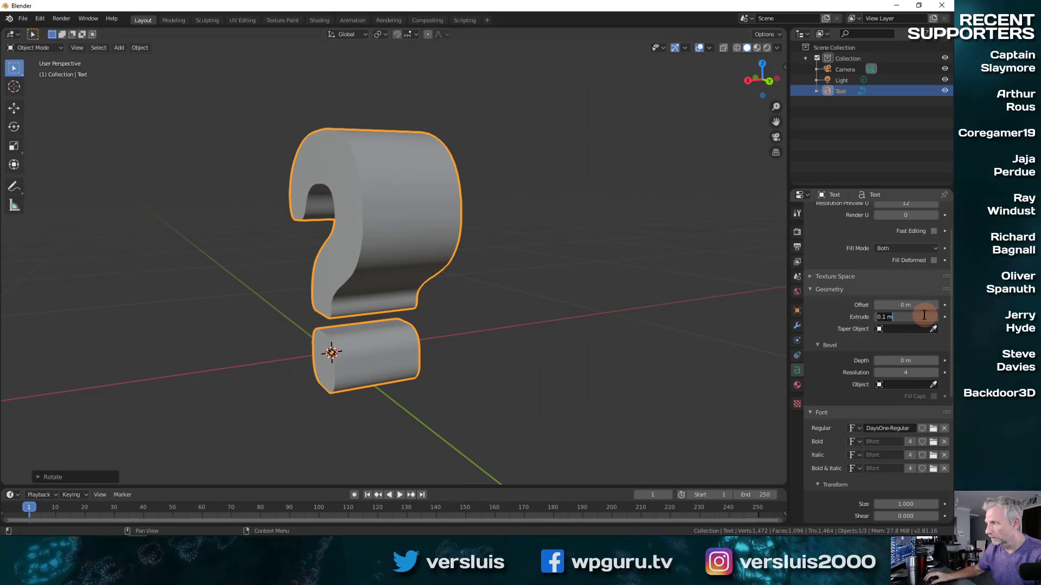
- Reduce the question mark's extrusion, trying 0.07 m and settling on 0.08 m, and inspect its thickness from several angles
{"action": "type", "text": "0"}
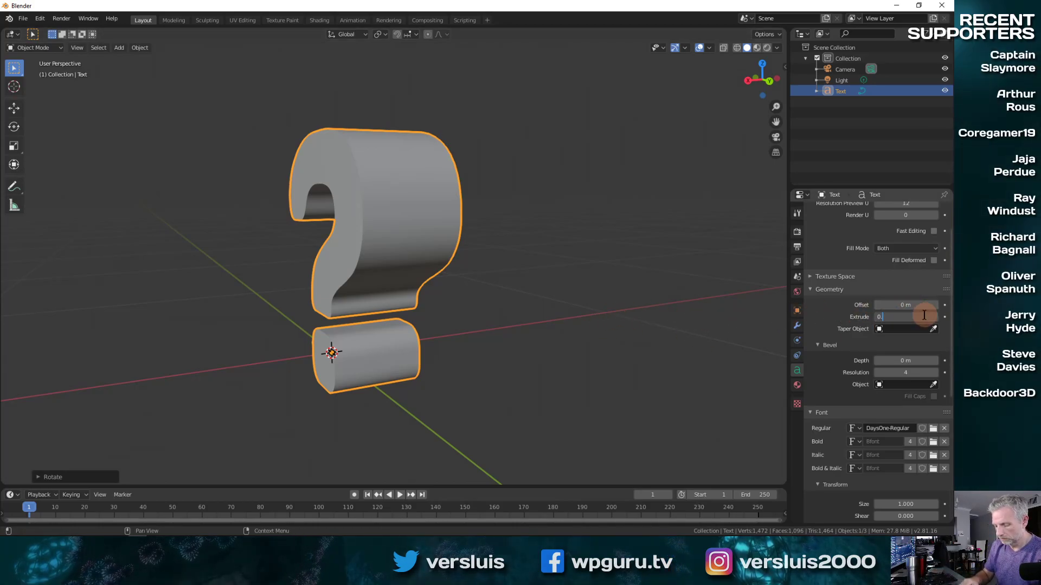
{"action": "type", "text": ".07"}
{"action": "key", "text": "Return"}
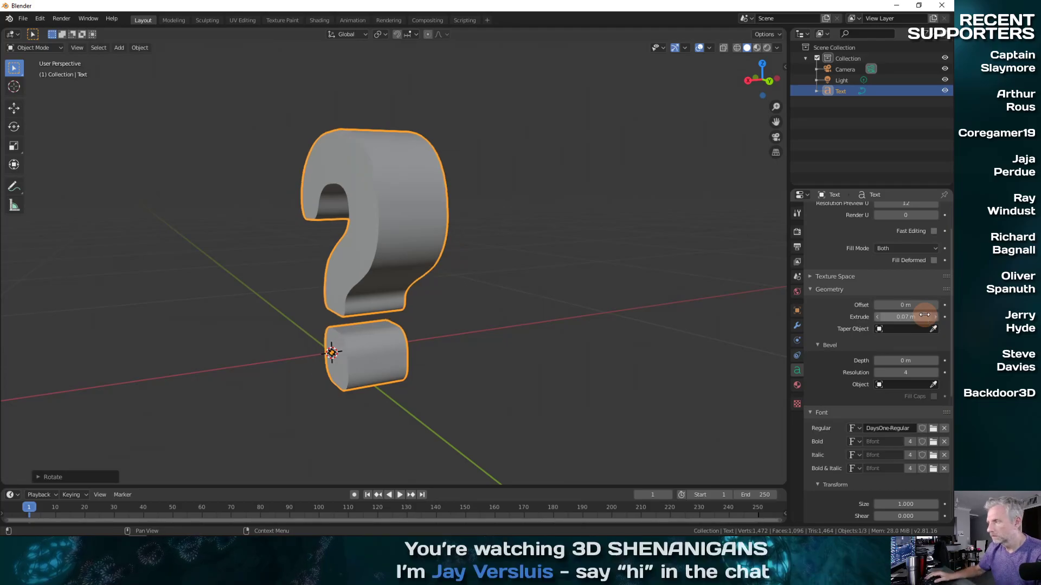
{"action": "left_click", "coordinate": [935, 316]}
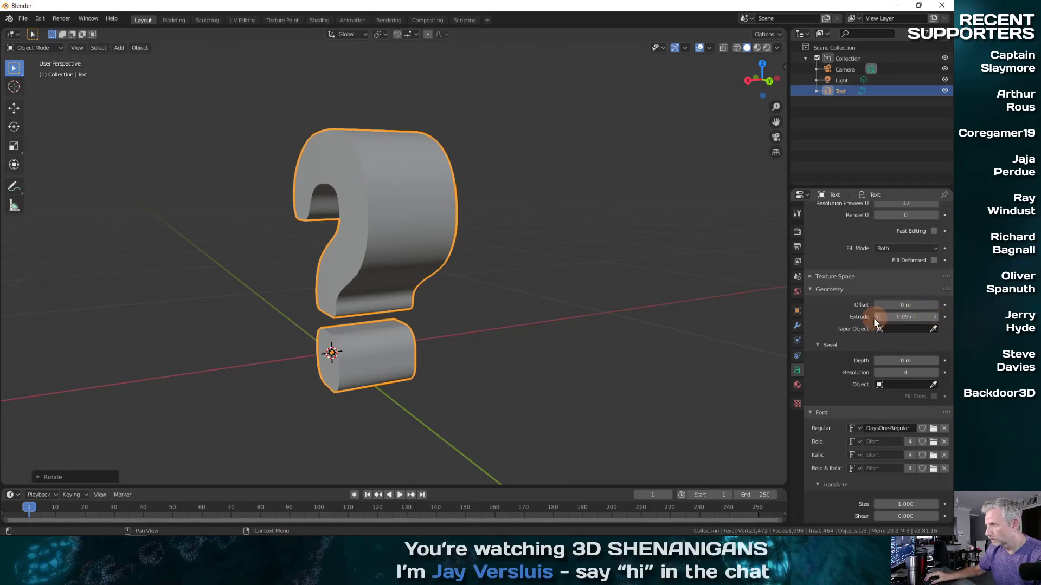
{"action": "mouse_move", "coordinate": [502, 350]}
{"action": "middle_mouse_down"}
{"action": "mouse_move", "coordinate": [631, 339]}
{"action": "mouse_move", "coordinate": [725, 287]}
{"action": "mouse_move", "coordinate": [578, 343]}
{"action": "mouse_move", "coordinate": [609, 354]}
{"action": "mouse_move", "coordinate": [440, 364]}
{"action": "mouse_move", "coordinate": [524, 349]}
{"action": "mouse_move", "coordinate": [489, 350]}
{"action": "middle_mouse_up"}
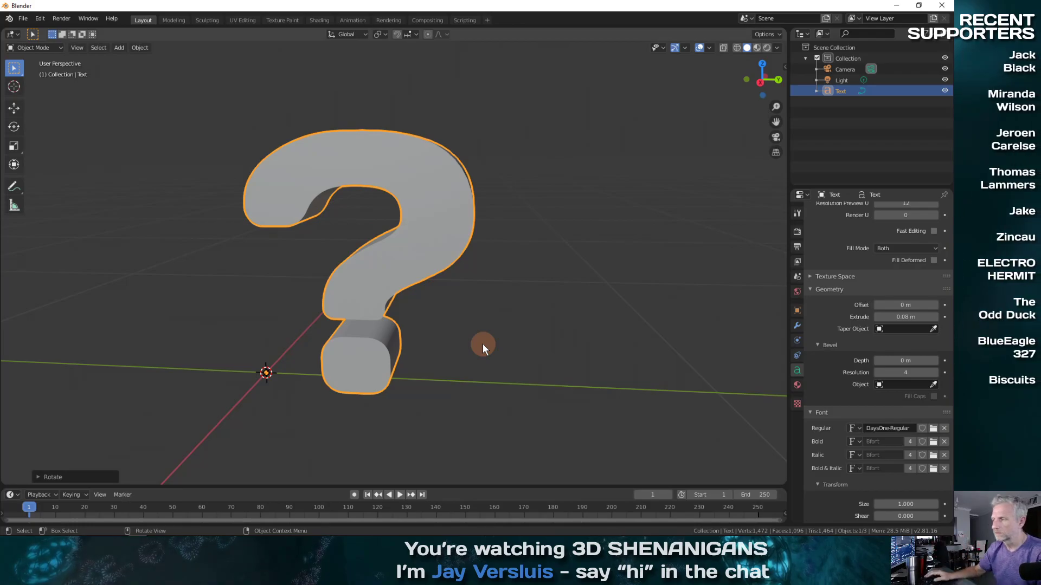
{"action": "middle_click_drag", "start_coordinate": [485, 340], "coordinate": [461, 309]}
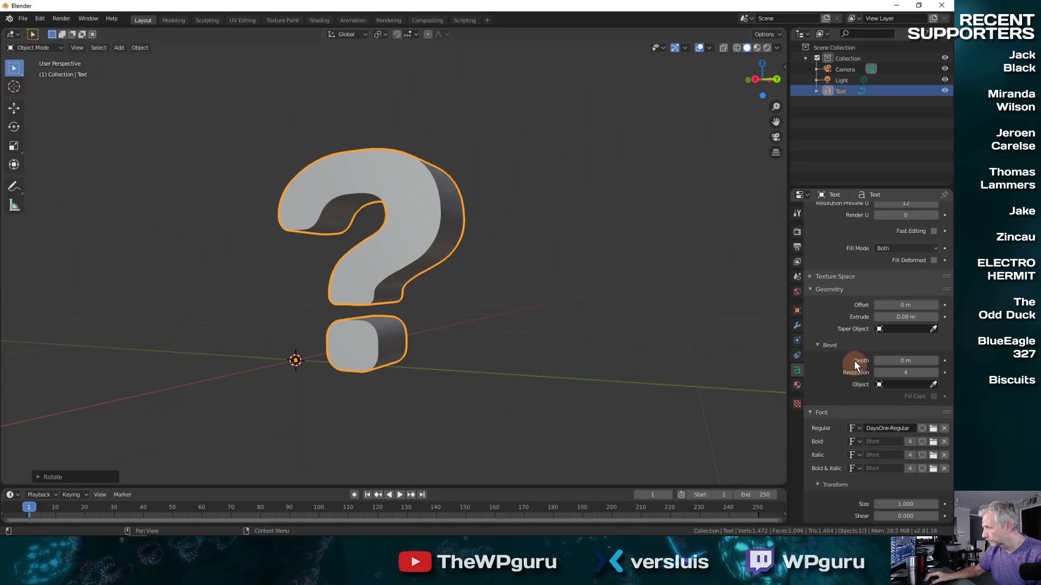
- Try an offset of 0.01 m on the question mark and reset it to 0 m
{"action": "mouse_move", "coordinate": [902, 304]}
{"action": "left_mouse_down"}
{"action": "mouse_move", "coordinate": [922, 306]}
{"action": "mouse_move", "coordinate": [905, 305]}
{"action": "left_mouse_up"}
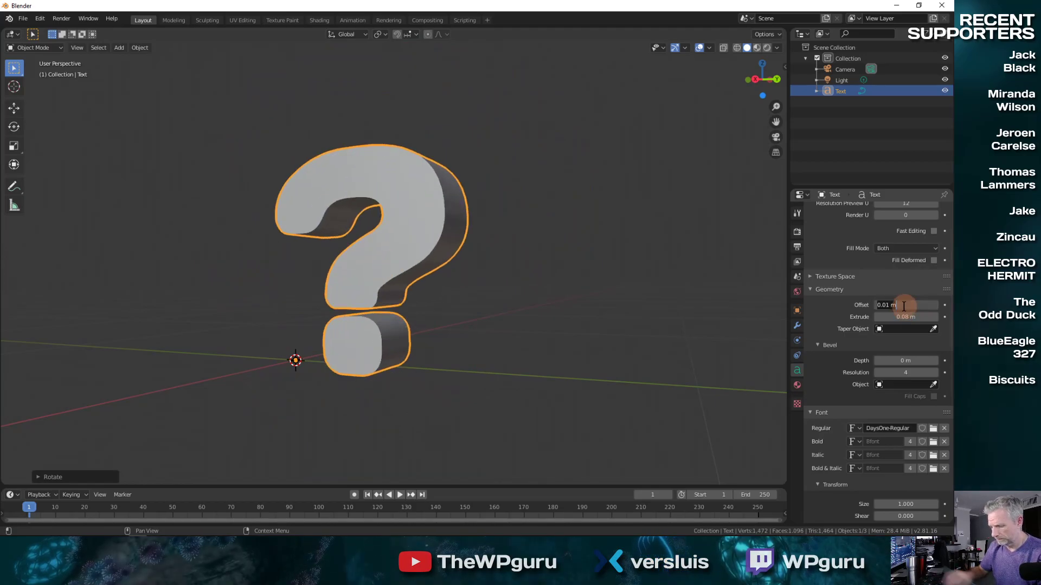
{"action": "type", "text": "0"}
{"action": "key", "text": "Return"}
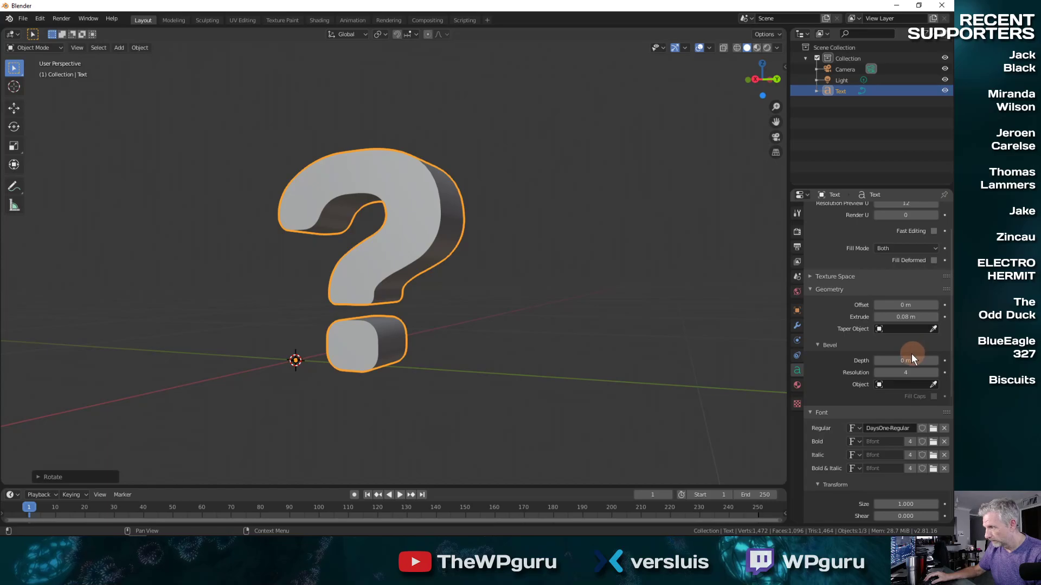
- Bevel the question mark's edges, comparing depths of 0.01 m and 0.02 m and settling on 0.01 m
{"action": "left_click", "coordinate": [933, 361]}
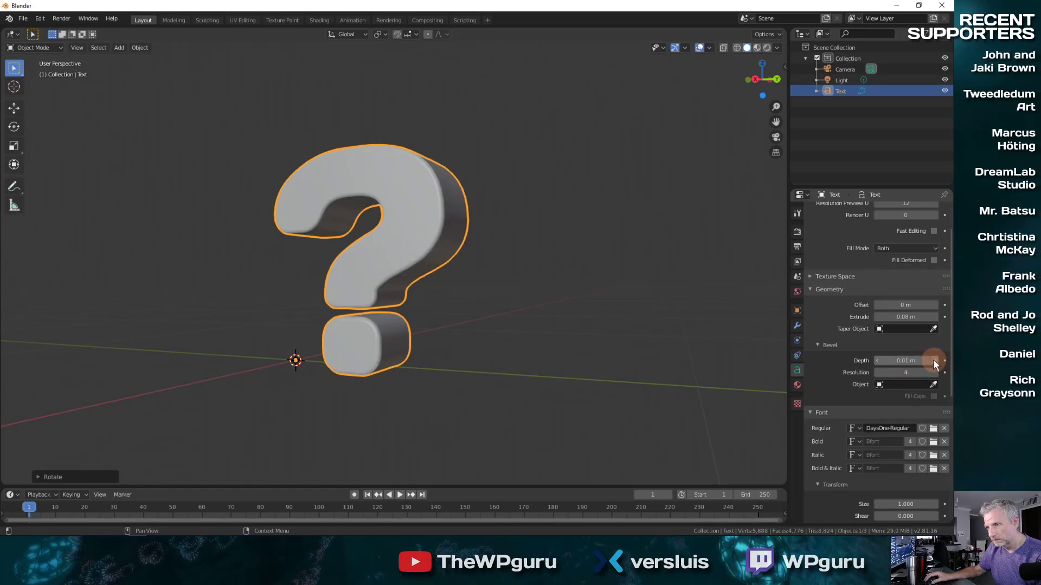
{"action": "middle_click_drag", "start_coordinate": [678, 341], "coordinate": [840, 357]}
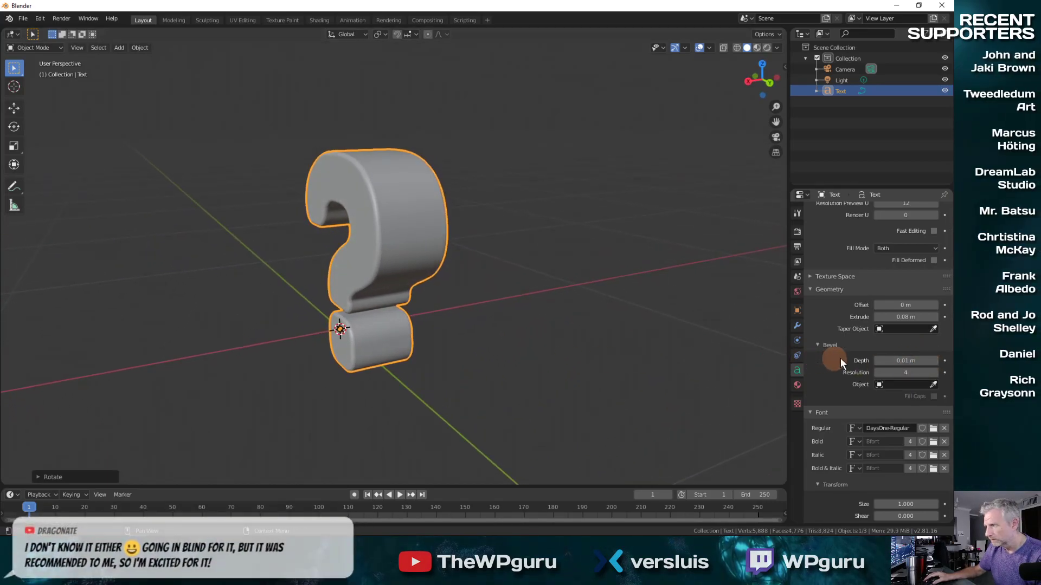
{"action": "left_click", "coordinate": [933, 359]}
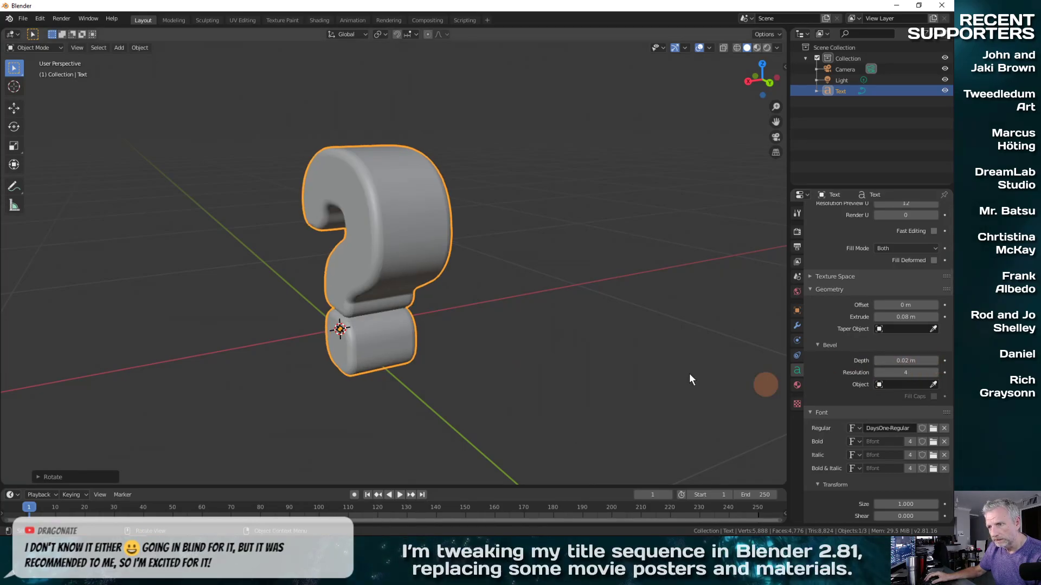
{"action": "middle_click_drag", "start_coordinate": [690, 378], "coordinate": [836, 369]}
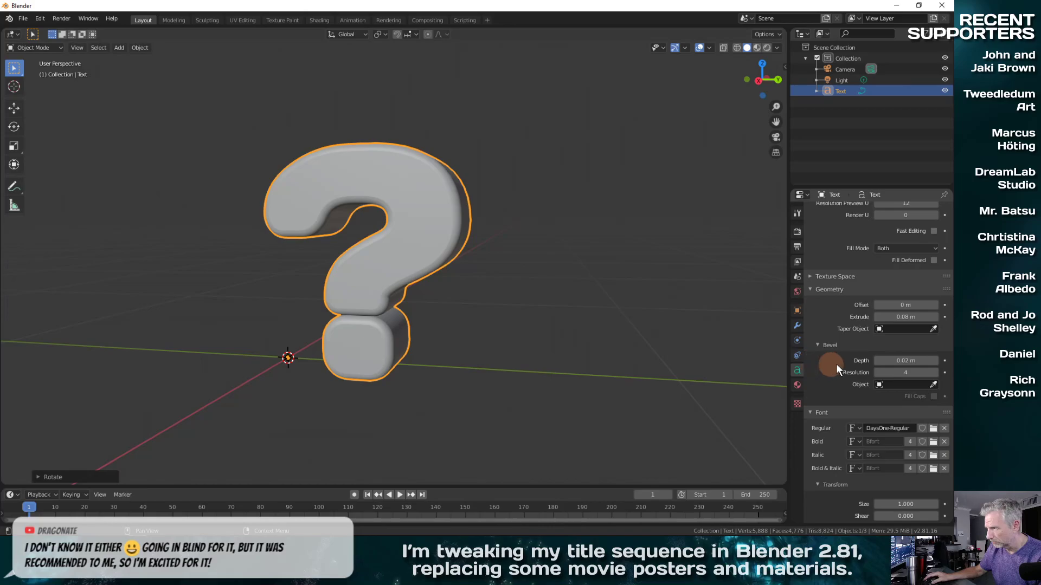
{"action": "left_click", "coordinate": [878, 360]}
{"action": "middle_click_drag", "start_coordinate": [505, 342], "coordinate": [372, 356]}
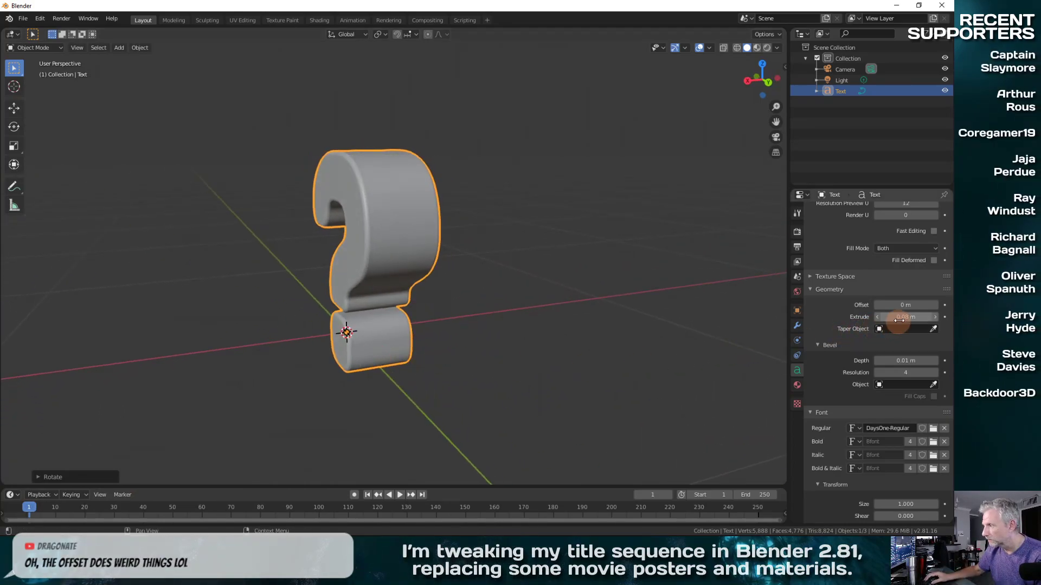
- Try increasingly large positive offsets on the question mark, beyond 0.16 m, and step the offset back down to 0 m
{"action": "left_click", "coordinate": [935, 304]}
{"action": "left_click", "coordinate": [935, 304]}
{"action": "left_click", "coordinate": [934, 304]}
{"action": "left_click", "coordinate": [935, 304]}
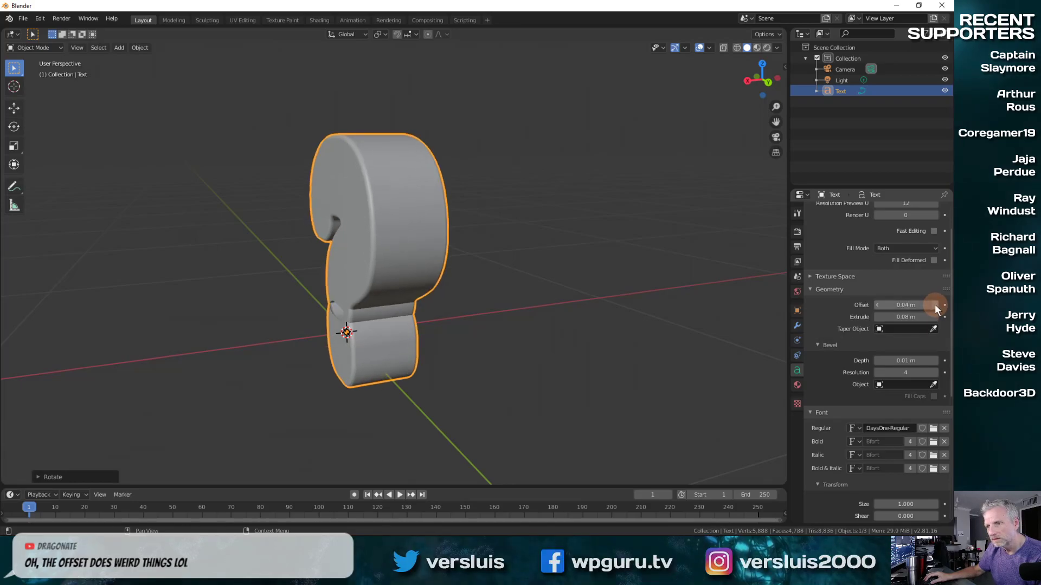
{"action": "left_click", "coordinate": [934, 304]}
{"action": "left_click", "coordinate": [935, 304]}
{"action": "left_click", "coordinate": [935, 304]}
{"action": "left_click", "coordinate": [934, 304]}
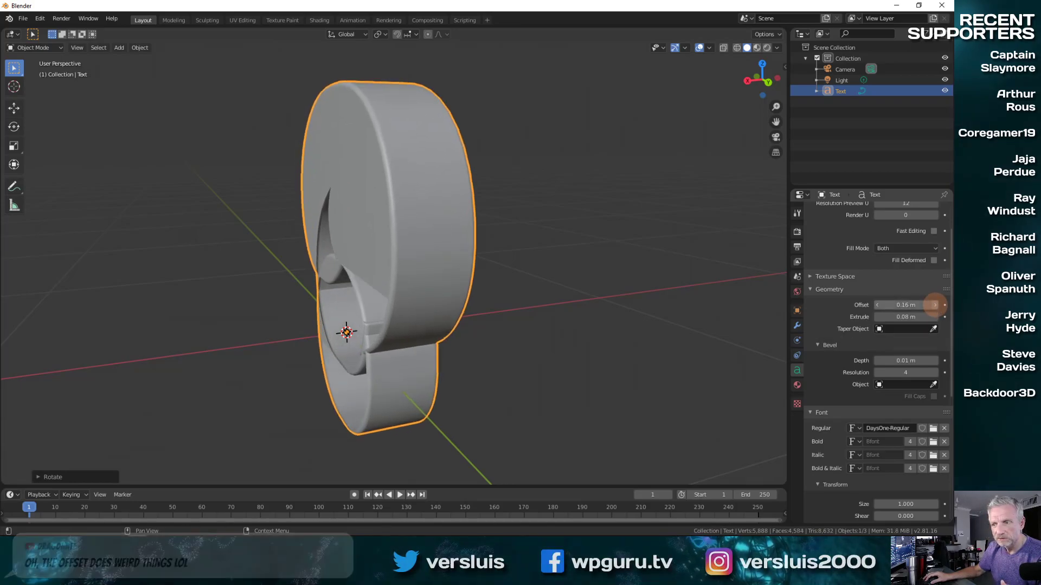
{"action": "left_click", "coordinate": [935, 304]}
{"action": "left_click", "coordinate": [934, 304]}
{"action": "left_click", "coordinate": [934, 304]}
{"action": "left_click", "coordinate": [876, 307]}
{"action": "left_click", "coordinate": [876, 307]}
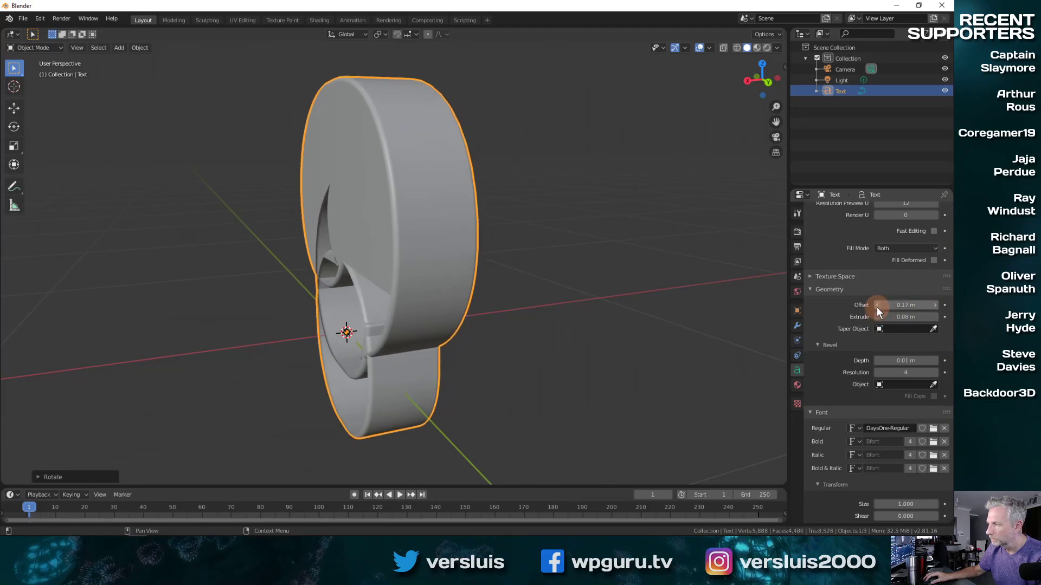
{"action": "left_click", "coordinate": [877, 305]}
{"action": "left_click", "coordinate": [876, 305]}
{"action": "left_click", "coordinate": [876, 305]}
{"action": "left_click", "coordinate": [877, 305]}
{"action": "left_click", "coordinate": [876, 306]}
{"action": "left_click", "coordinate": [876, 305]}
{"action": "left_click", "coordinate": [876, 305]}
{"action": "left_click", "coordinate": [876, 305]}
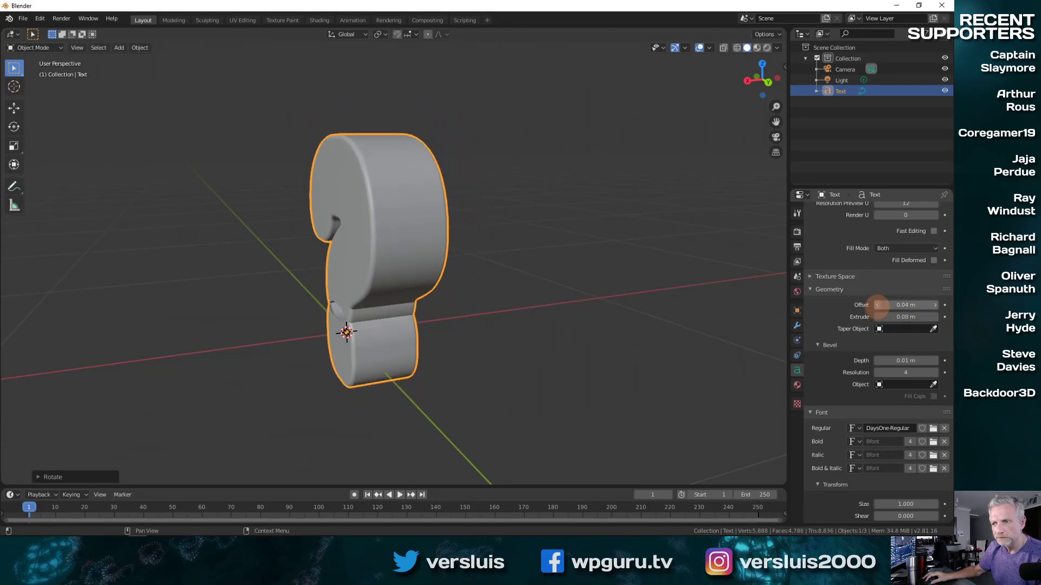
{"action": "left_click", "coordinate": [877, 305]}
{"action": "left_click", "coordinate": [876, 306]}
{"action": "left_click", "coordinate": [877, 306]}
{"action": "left_click", "coordinate": [876, 305]}
{"action": "middle_click_drag", "start_coordinate": [665, 355], "coordinate": [687, 332]}
- Try negative offsets down to -0.04 m on the question mark and return the offset to 0 m
{"action": "left_click", "coordinate": [877, 305]}
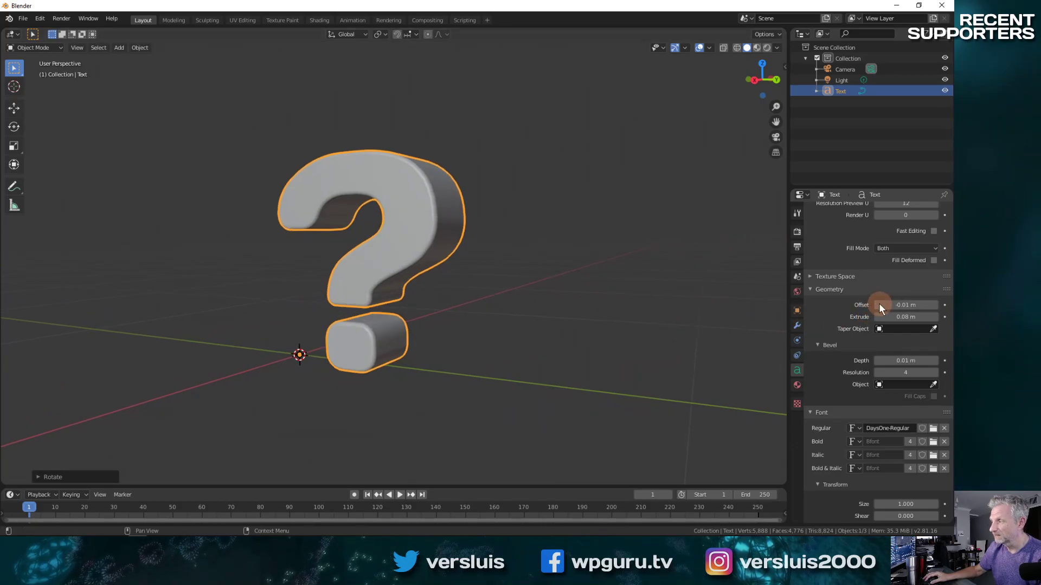
{"action": "left_click", "coordinate": [878, 305]}
{"action": "left_click", "coordinate": [877, 305]}
{"action": "left_click", "coordinate": [878, 305]}
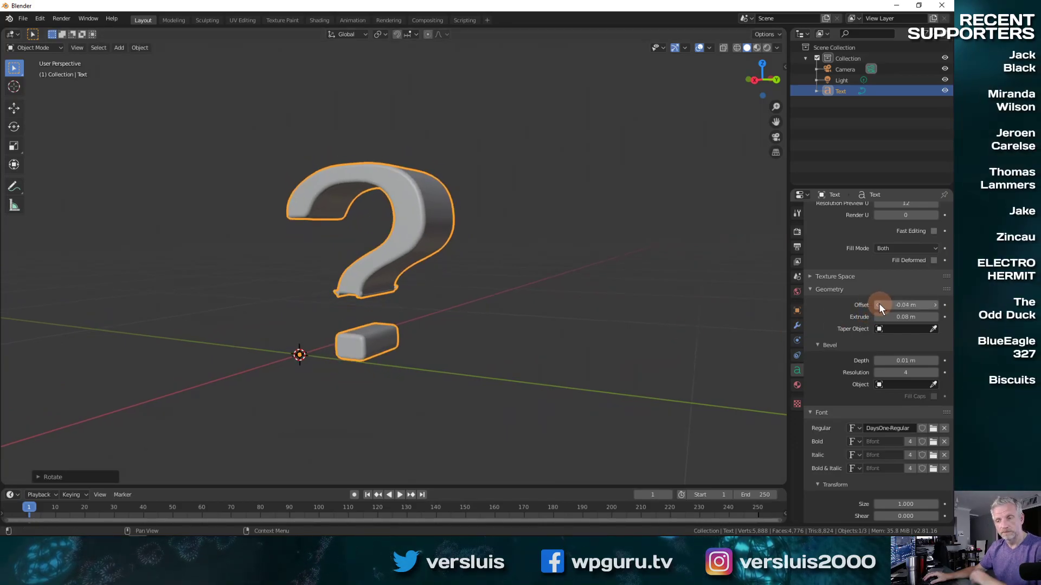
{"action": "left_click", "coordinate": [935, 305]}
{"action": "left_click", "coordinate": [934, 304]}
{"action": "left_click", "coordinate": [934, 305]}
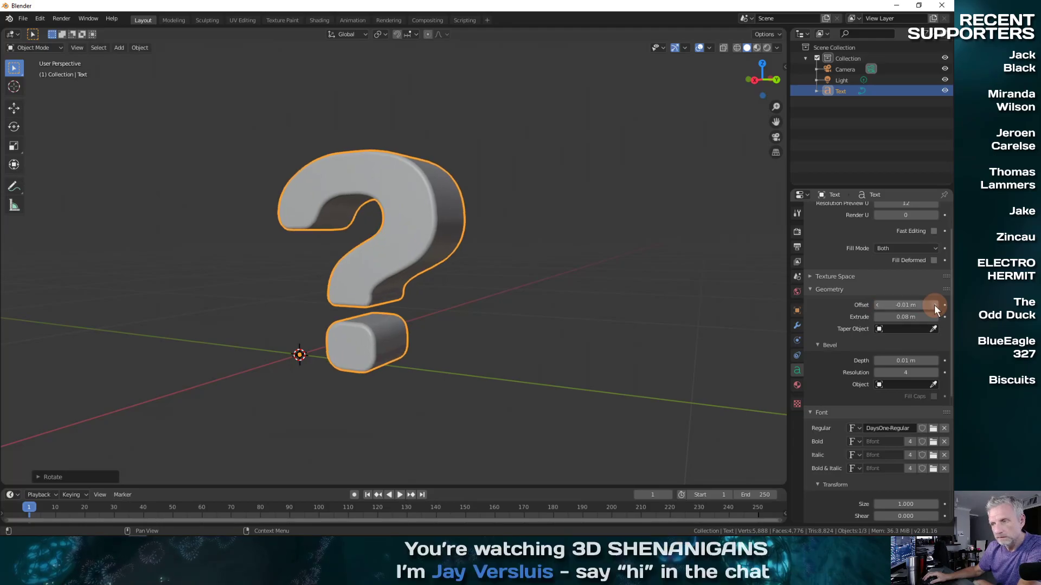
{"action": "left_click", "coordinate": [934, 305]}
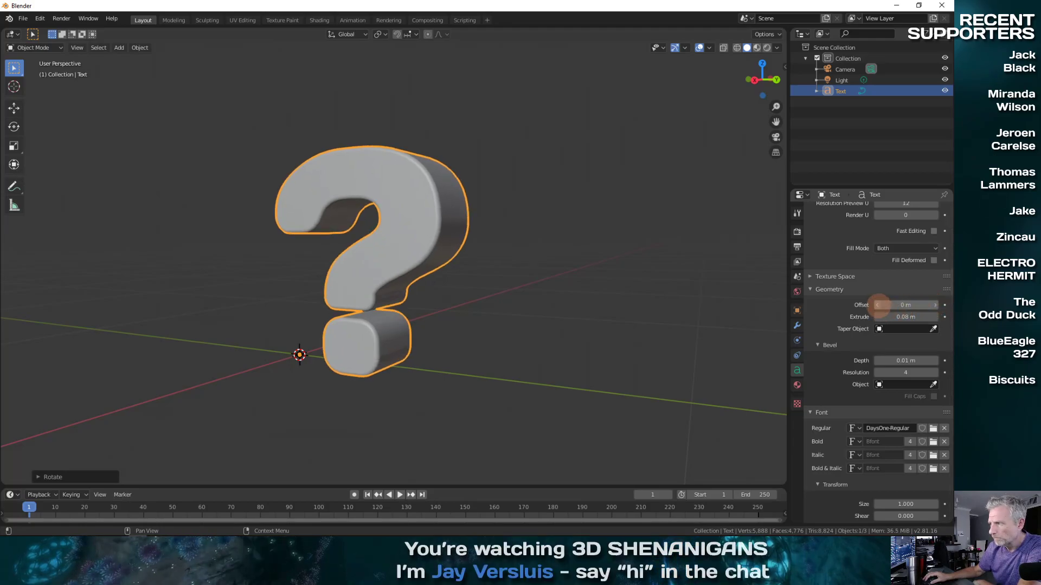
{"action": "left_click", "coordinate": [877, 305]}
{"action": "left_click", "coordinate": [934, 305]}
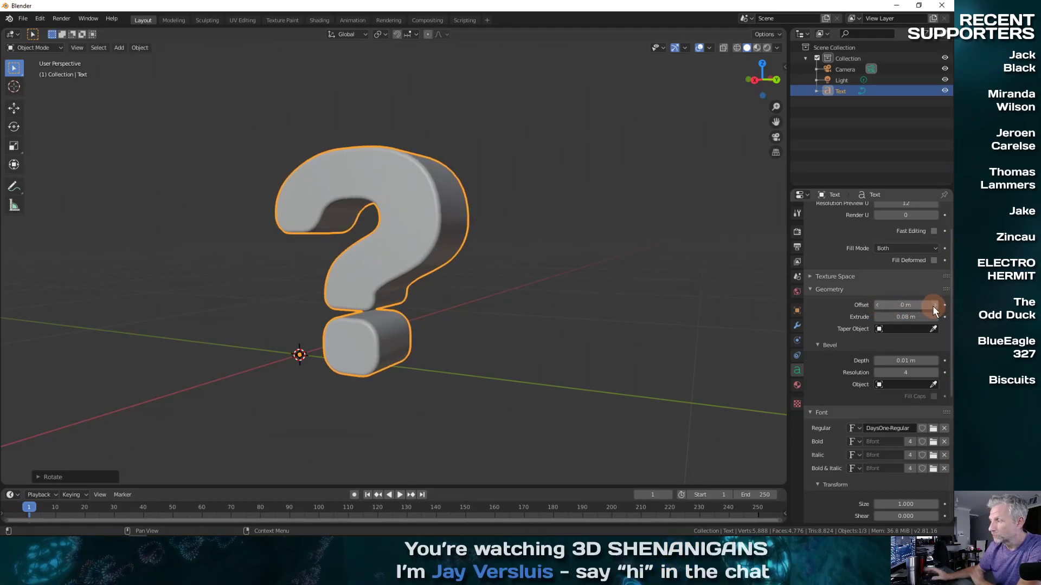
{"action": "middle_click_drag", "start_coordinate": [512, 330], "coordinate": [536, 337]}
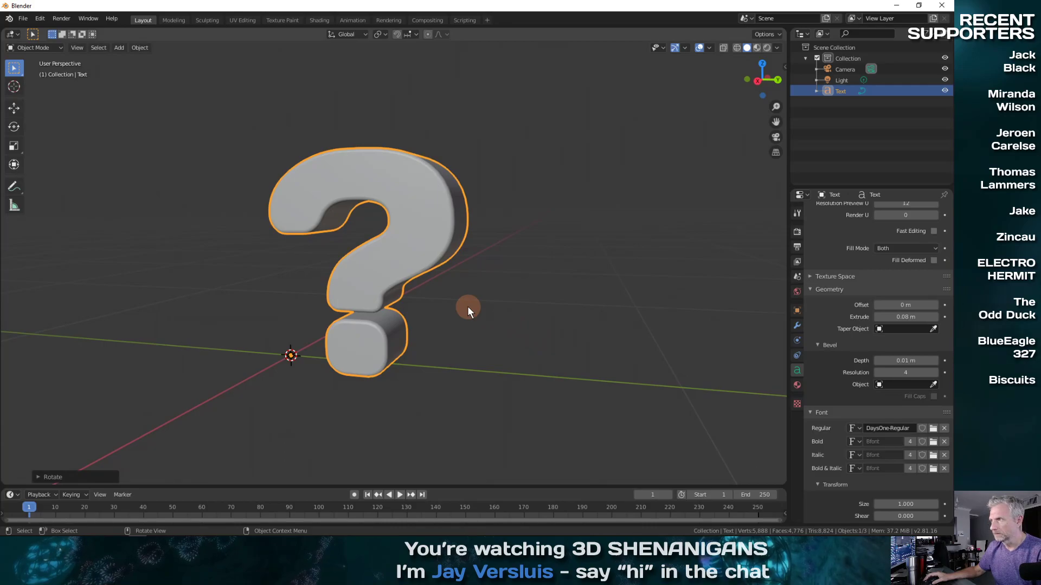
- Try narrowing the question mark to about 0.83 along the global Y axis and undo the scaling
{"action": "key", "text": "s"}
{"action": "key", "text": "y"}
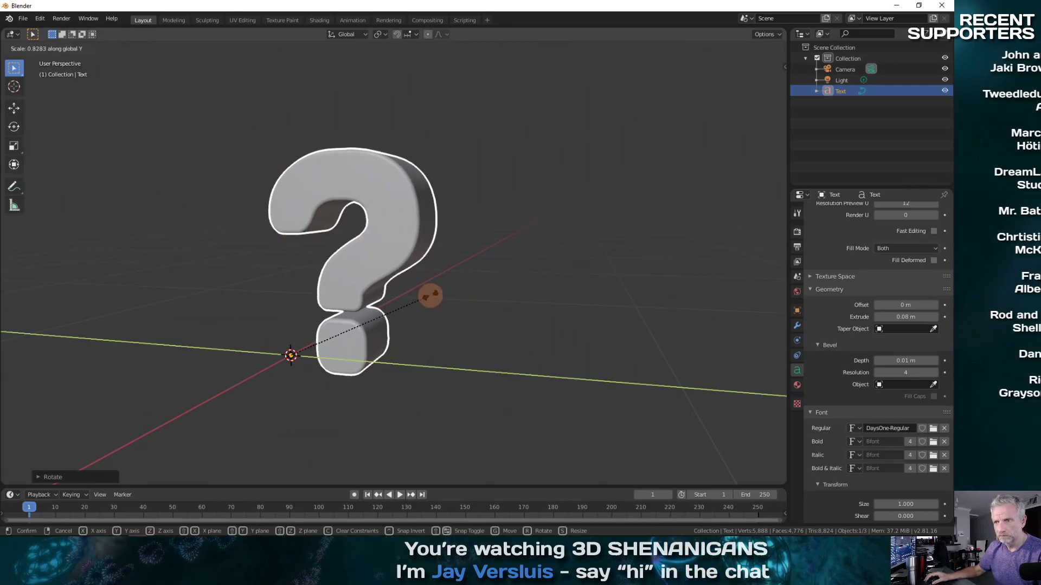
{"action": "left_click", "coordinate": [429, 295]}
{"action": "middle_click_drag", "start_coordinate": [429, 295], "coordinate": [499, 301]}
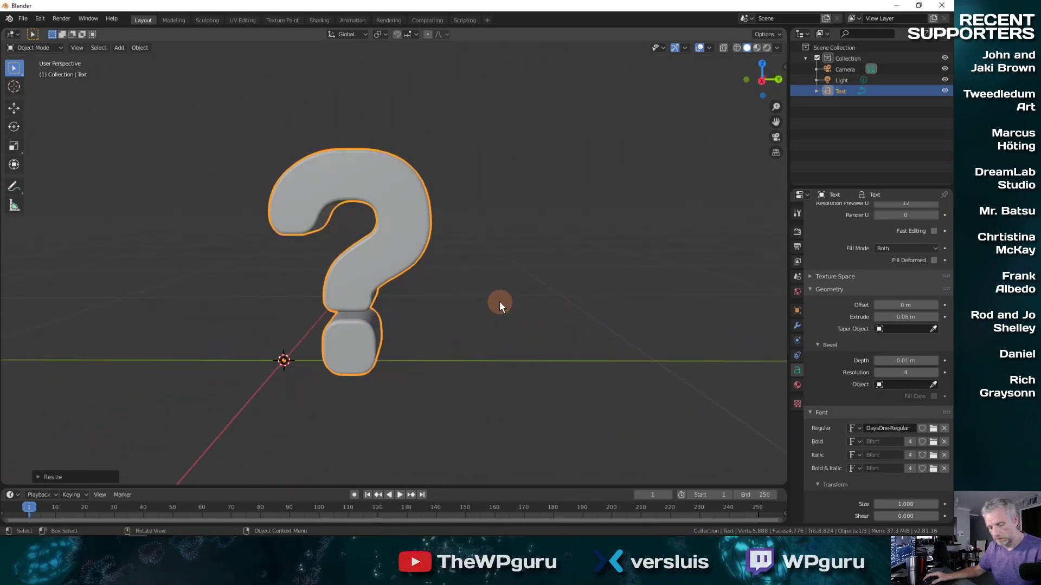
{"action": "key", "text": "z"}
{"action": "key", "text": "ctrl+z"}
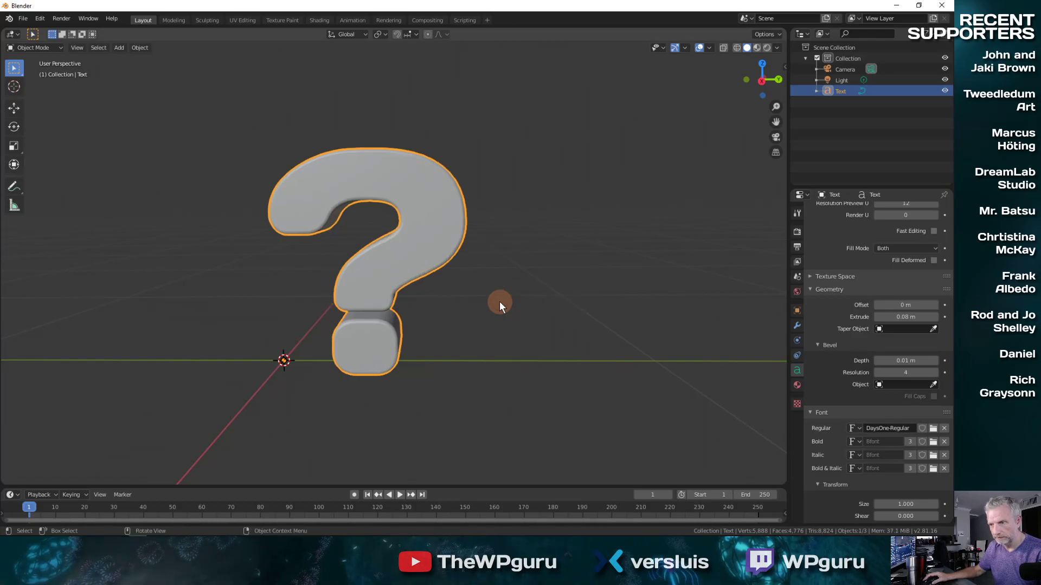
{"action": "middle_click_drag", "start_coordinate": [545, 291], "coordinate": [526, 301]}
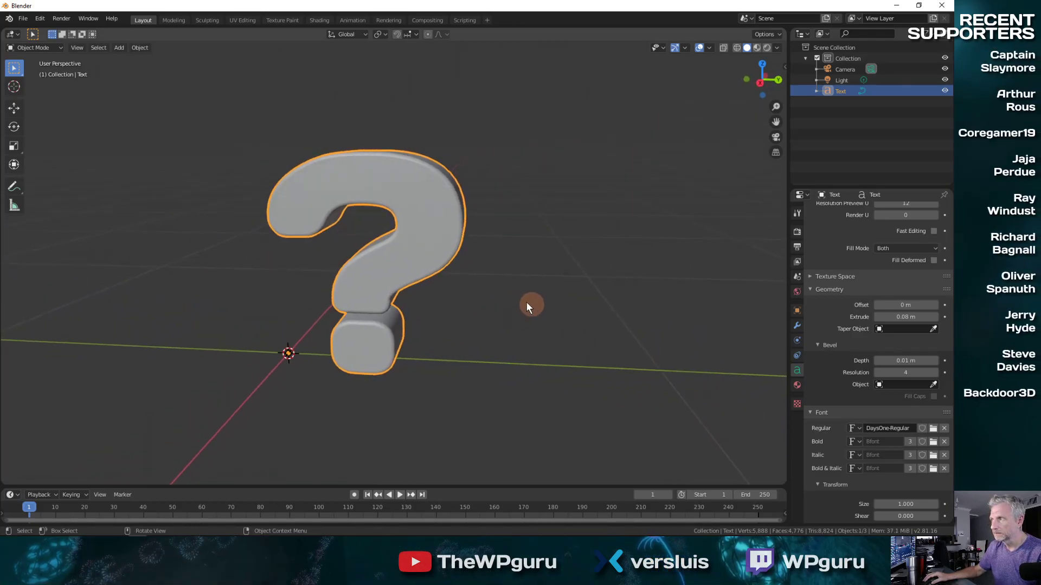
- Start saving the scene under a new name and create a folder named Viwer Questions on the Desktop
{"action": "left_click", "coordinate": [23, 18]}
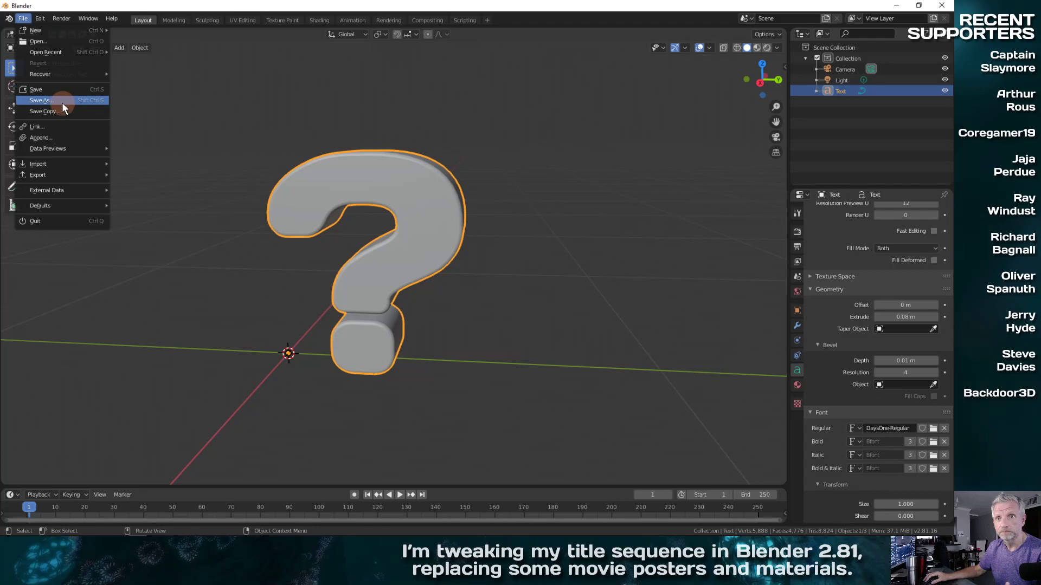
{"action": "left_click", "coordinate": [41, 100]}
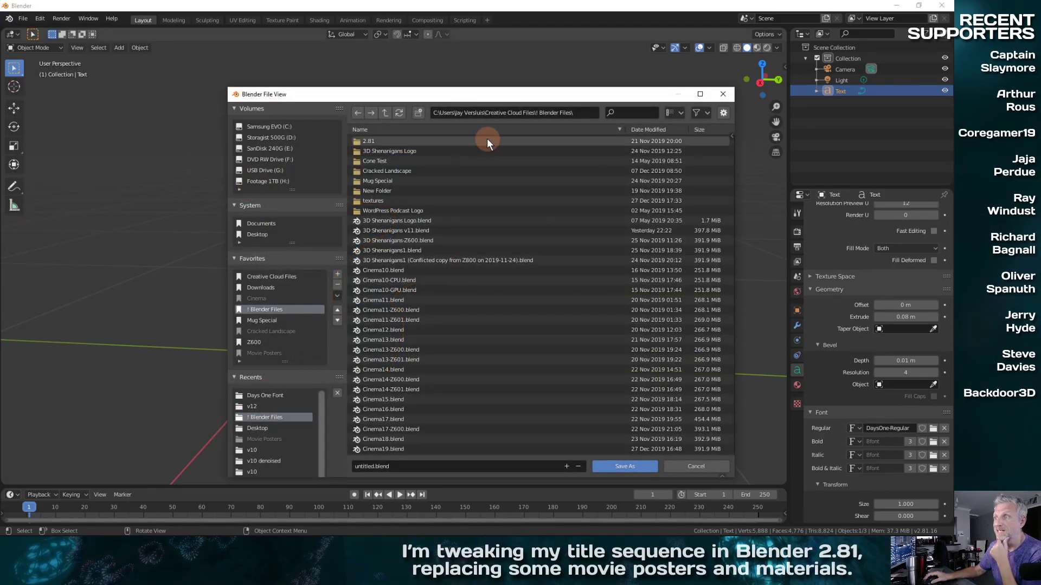
{"action": "left_click", "coordinate": [430, 466]}
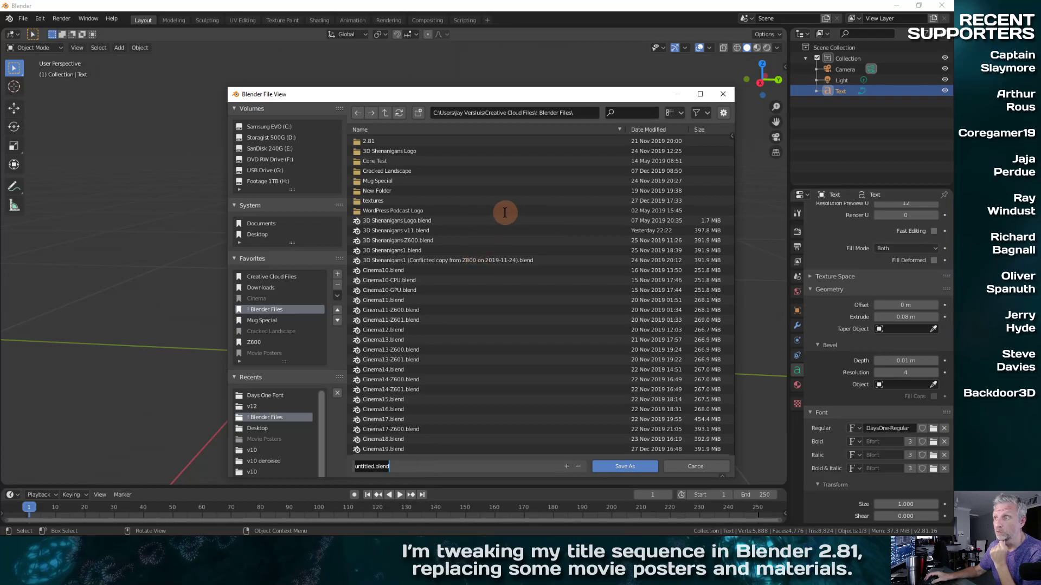
{"action": "left_click", "coordinate": [257, 234]}
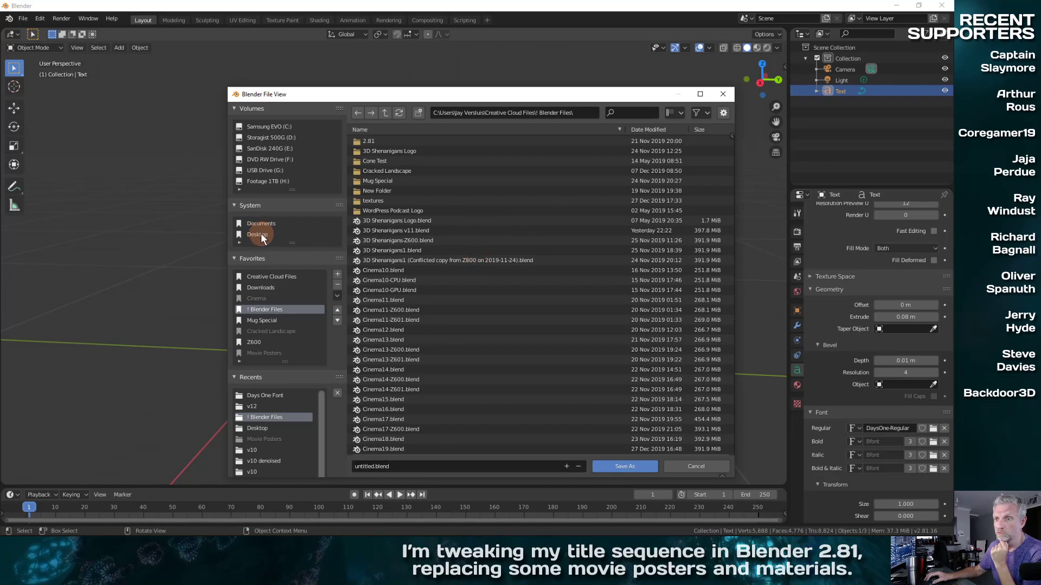
{"action": "left_click", "coordinate": [257, 234]}
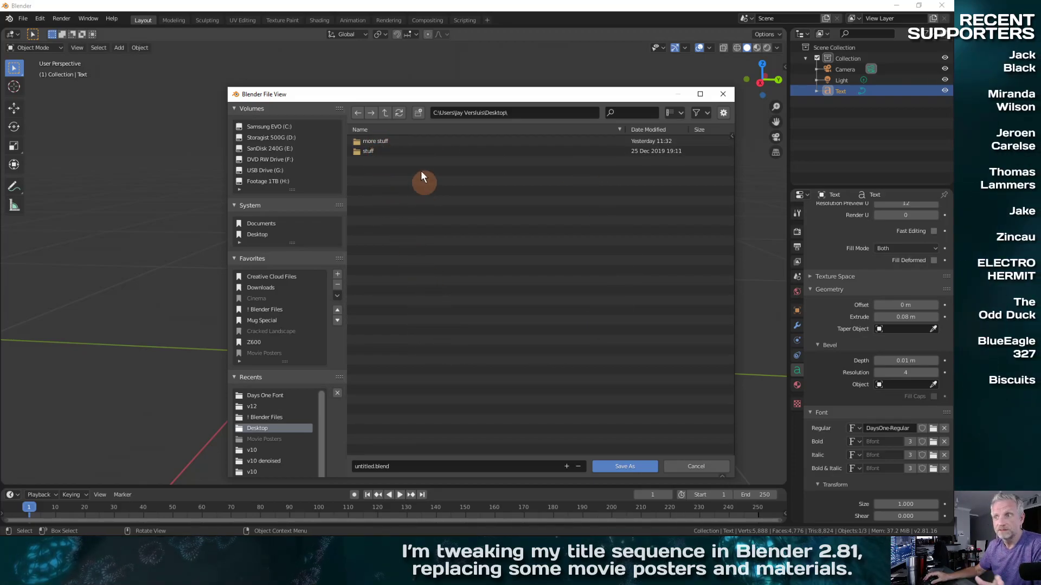
{"action": "left_click", "coordinate": [418, 113]}
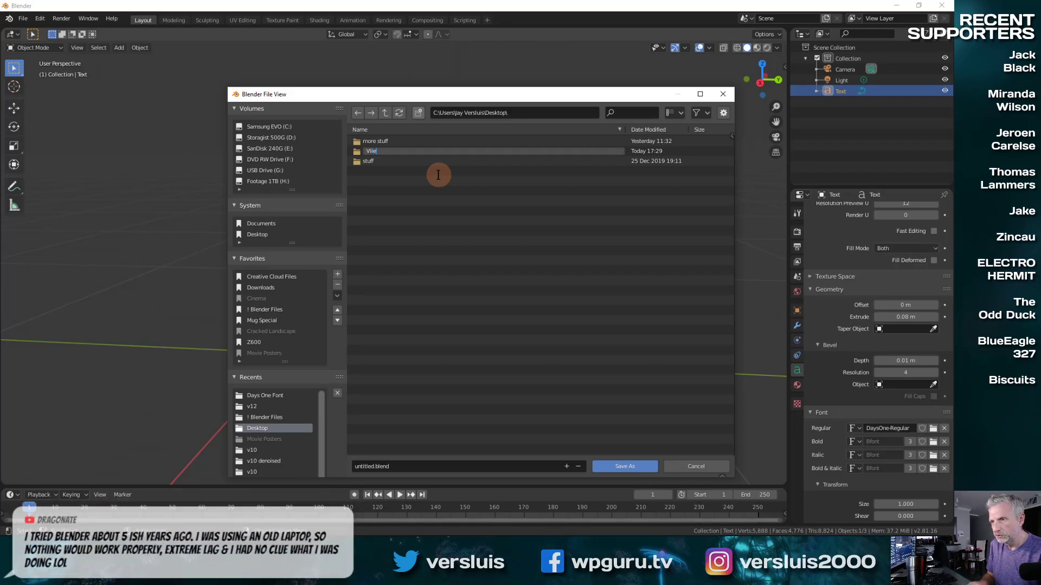
{"action": "type", "text": "wer "}
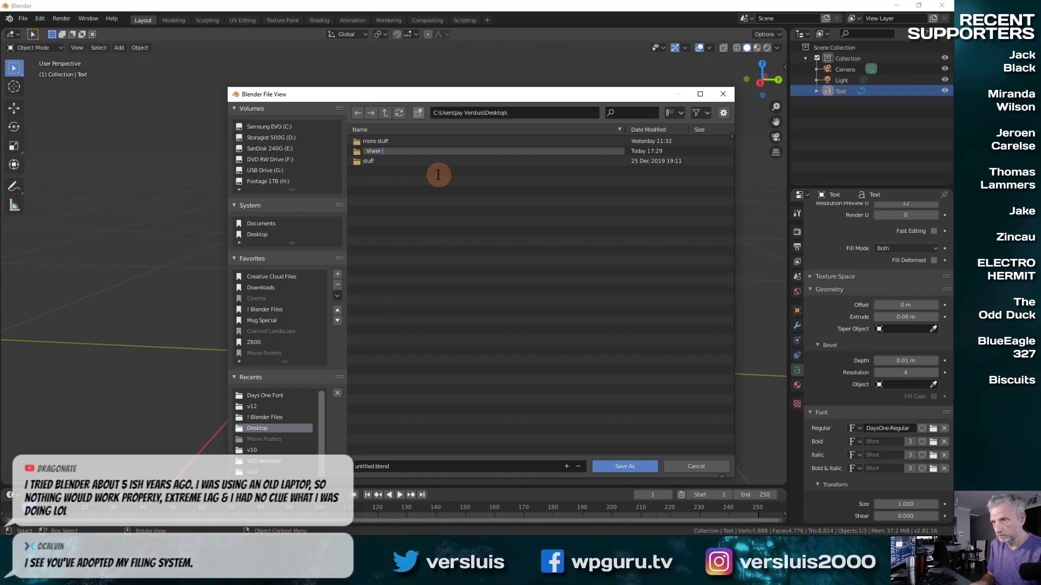
{"action": "type", "text": "Wuestions"}
{"action": "key", "text": "Return"}
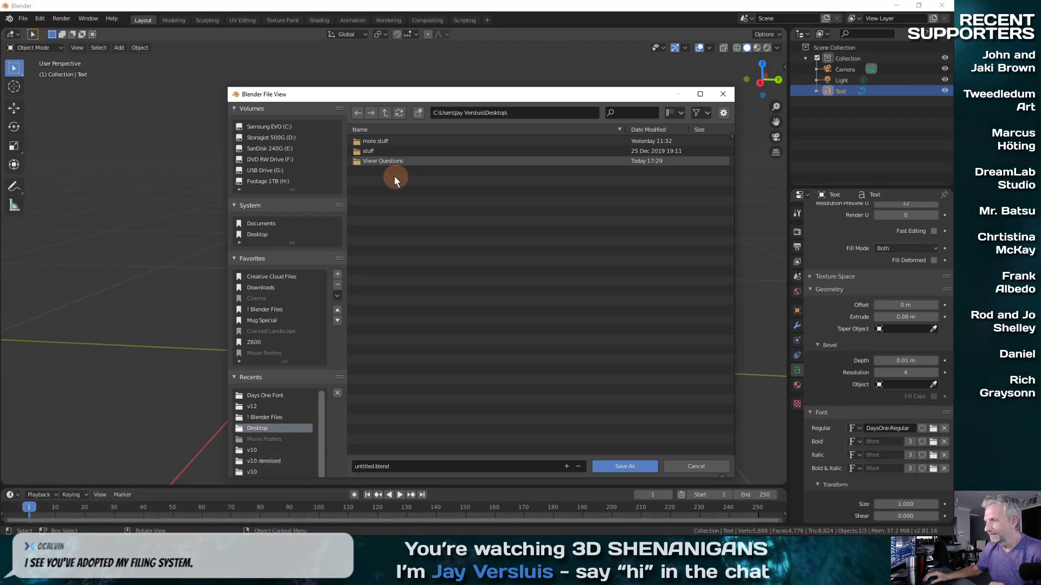
{"action": "double_click", "coordinate": [382, 161]}
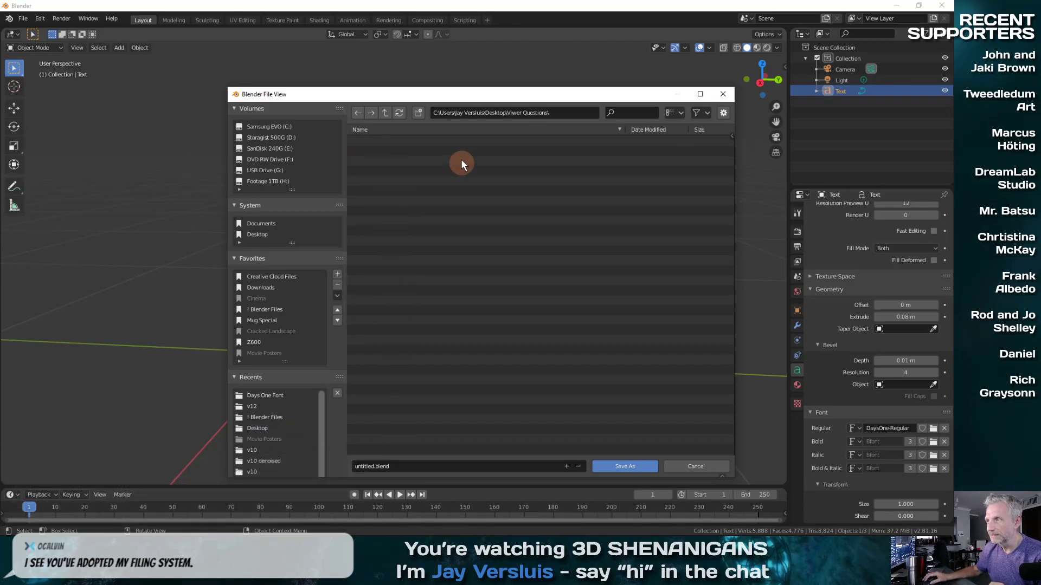
{"action": "left_click", "coordinate": [379, 112]}
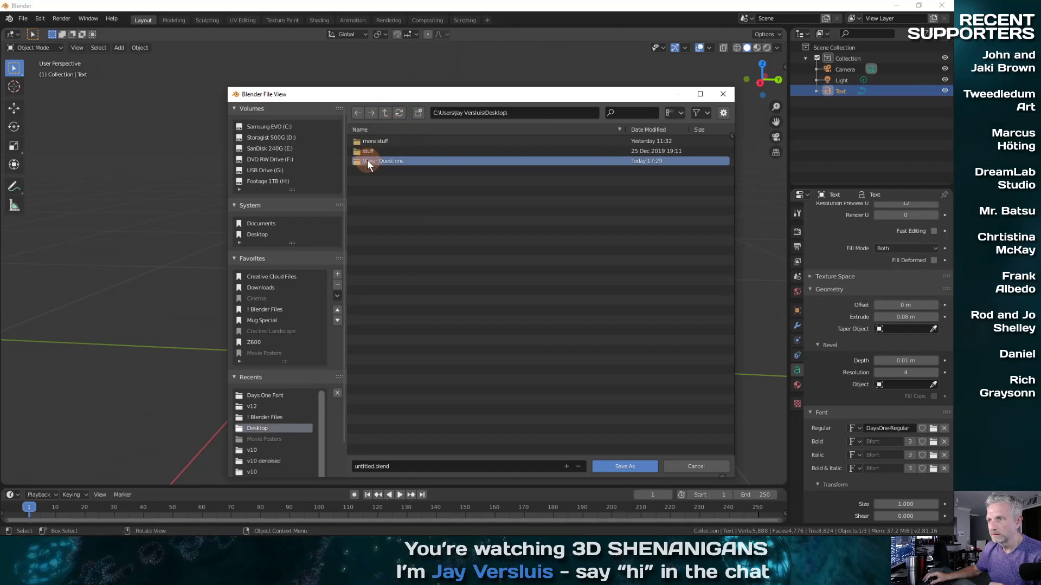
{"action": "double_click", "coordinate": [375, 161]}
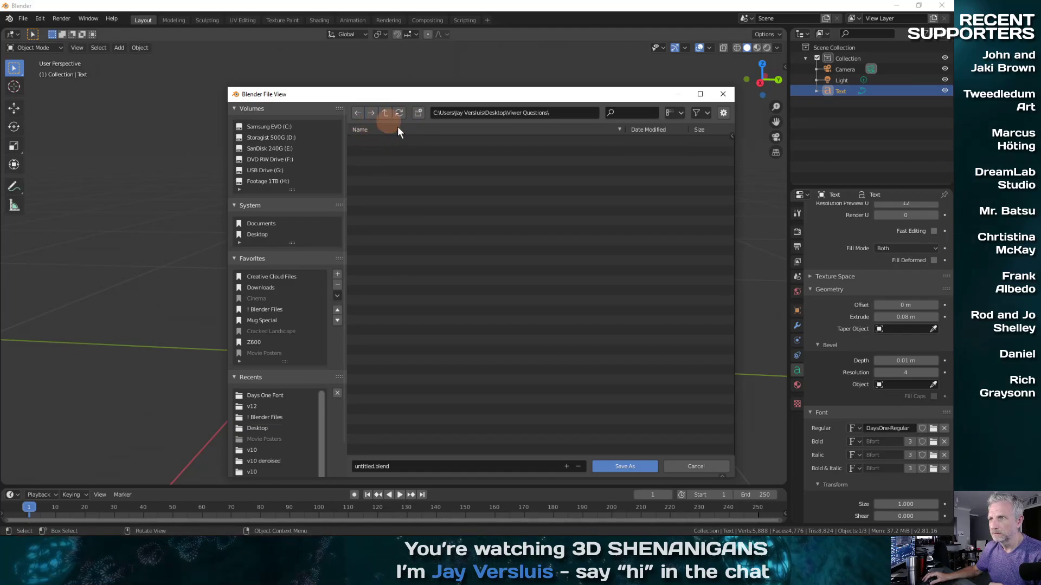
{"action": "left_click", "coordinate": [386, 112]}
{"action": "right_click", "coordinate": [385, 160]}
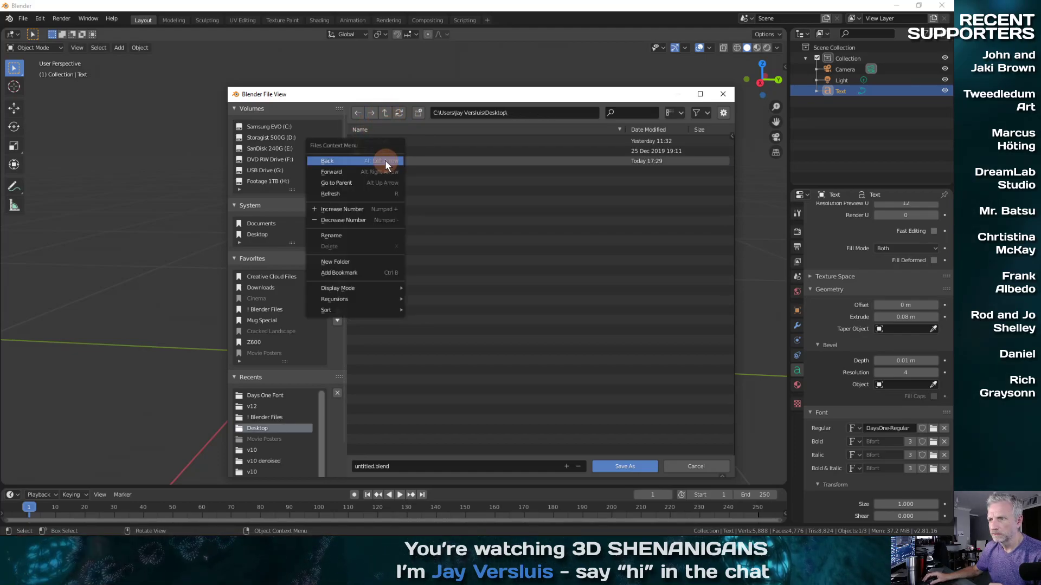
{"action": "left_click", "coordinate": [421, 254]}
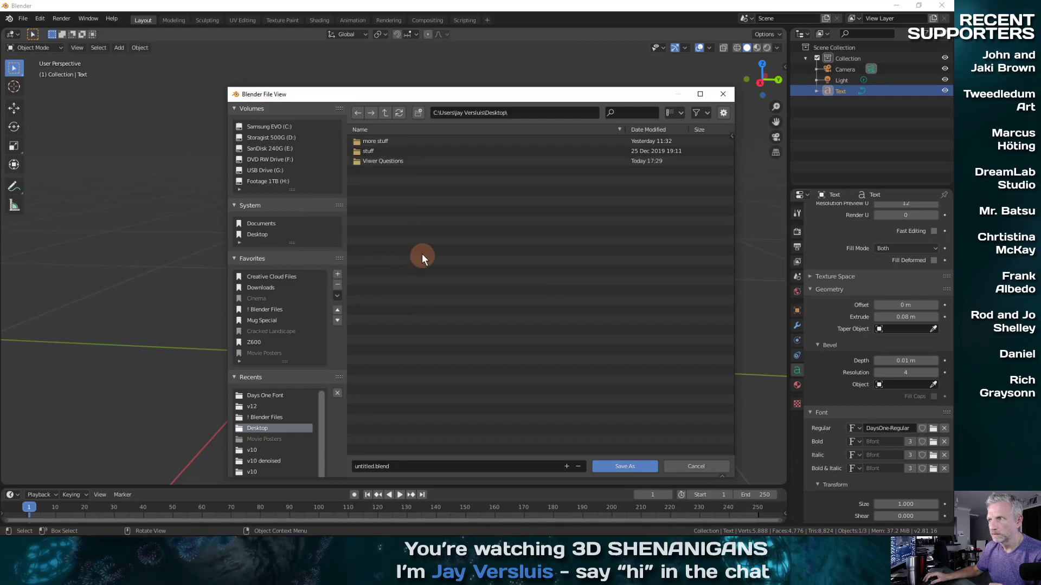
- Save the scene as Question Mark in the Viwer Questions folder
{"action": "double_click", "coordinate": [372, 163]}
{"action": "left_click", "coordinate": [415, 466]}
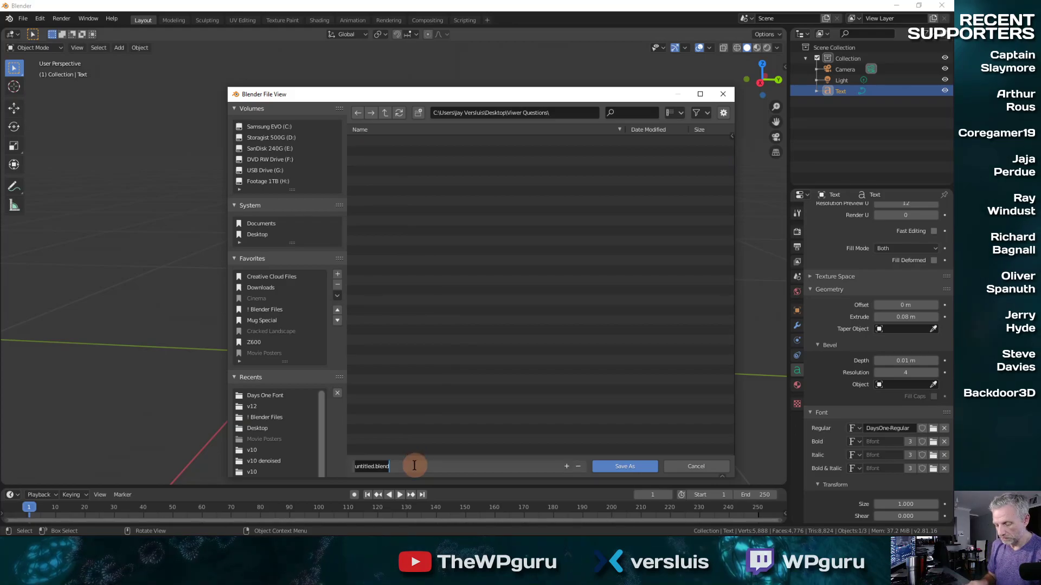
{"action": "type", "text": "Question Mark"}
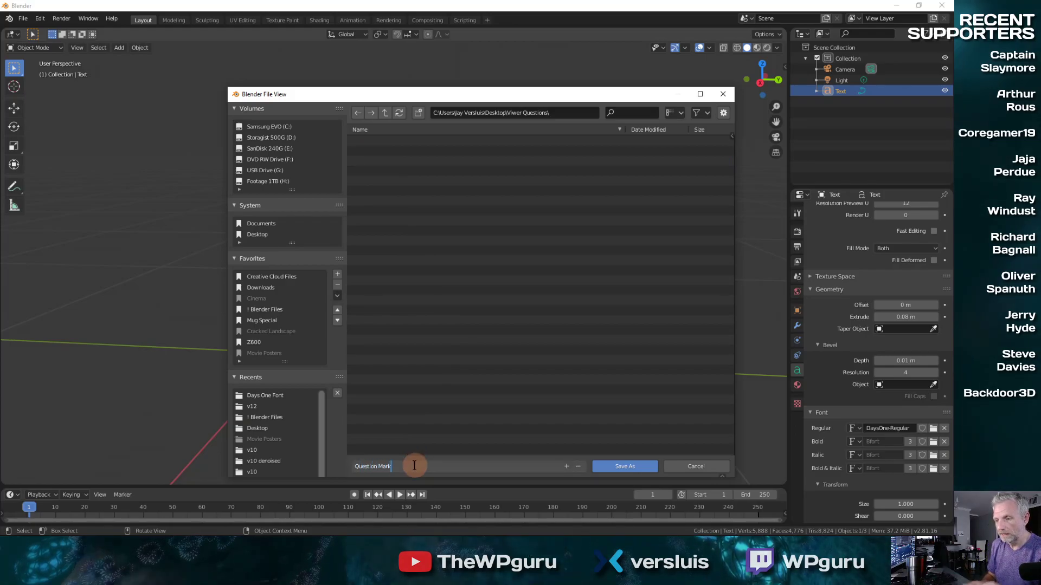
{"action": "key", "text": "Return"}
{"action": "left_click", "coordinate": [619, 467]}
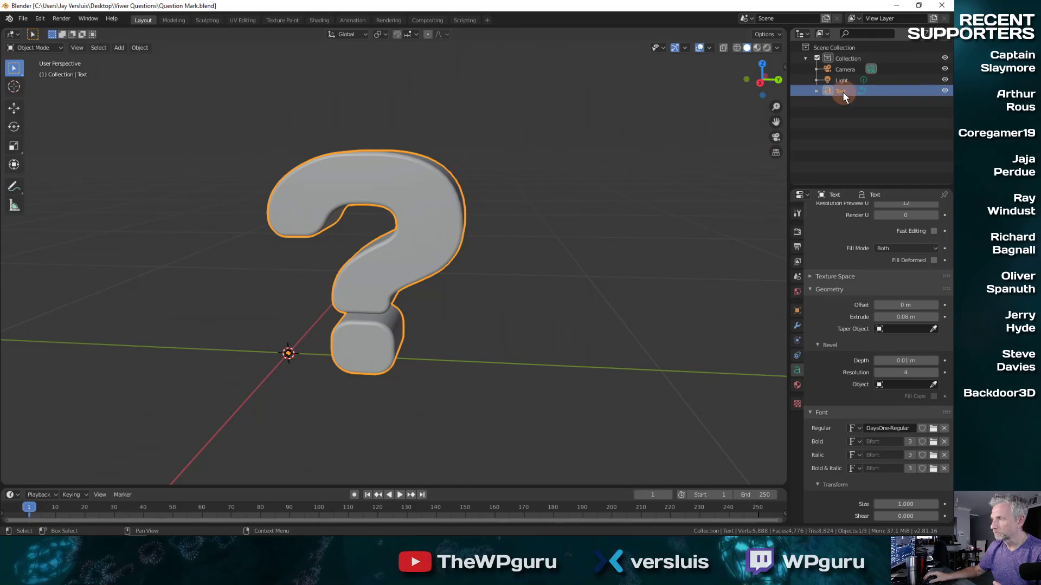
- Export only the selected question mark as the Wavefront file Question Mark.obj at a scale of 100
{"action": "left_click", "coordinate": [22, 19]}
{"action": "mouse_move", "coordinate": [65, 174]}
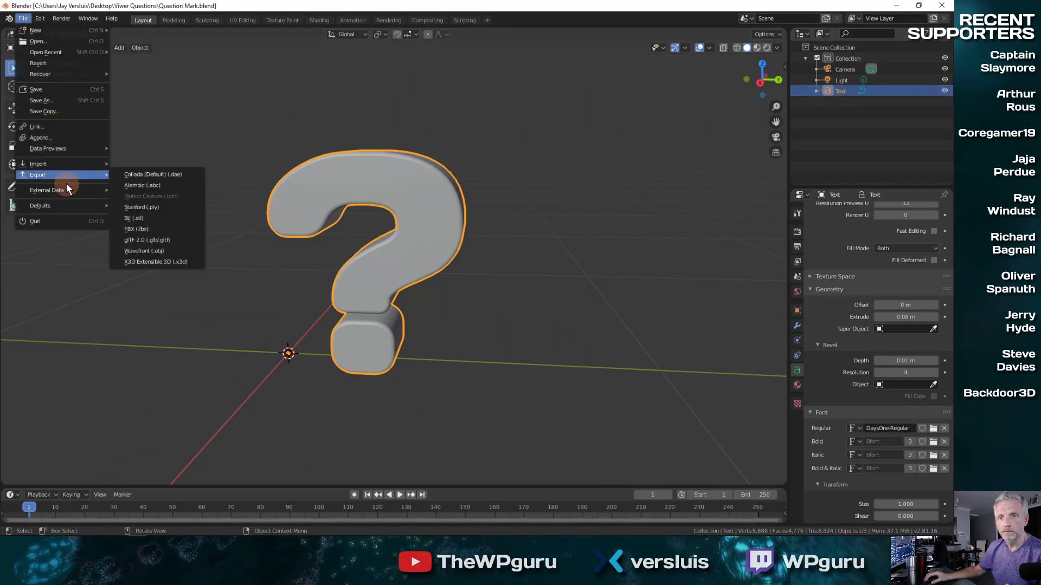
{"action": "left_click", "coordinate": [180, 250]}
{"action": "left_click_drag", "start_coordinate": [533, 97], "coordinate": [472, 52]}
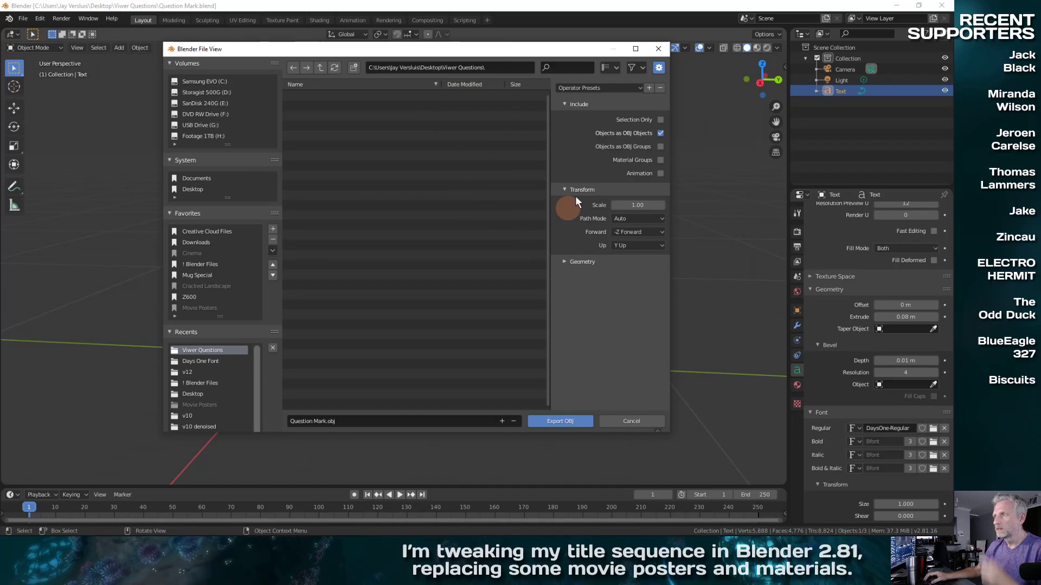
{"action": "left_click", "coordinate": [661, 120]}
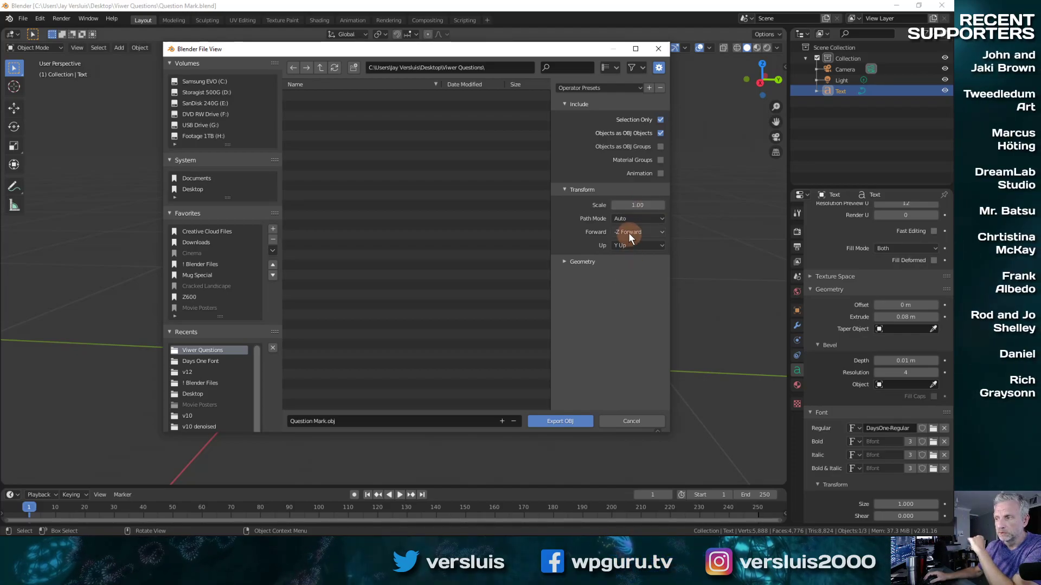
{"action": "left_click", "coordinate": [637, 206]}
{"action": "type", "text": "100"}
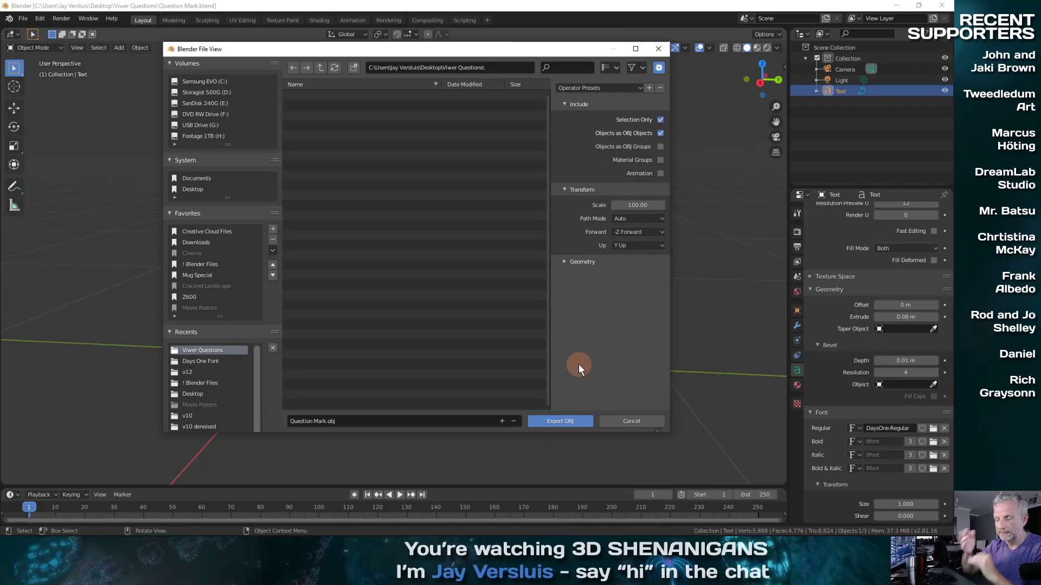
{"action": "left_click", "coordinate": [571, 421]}
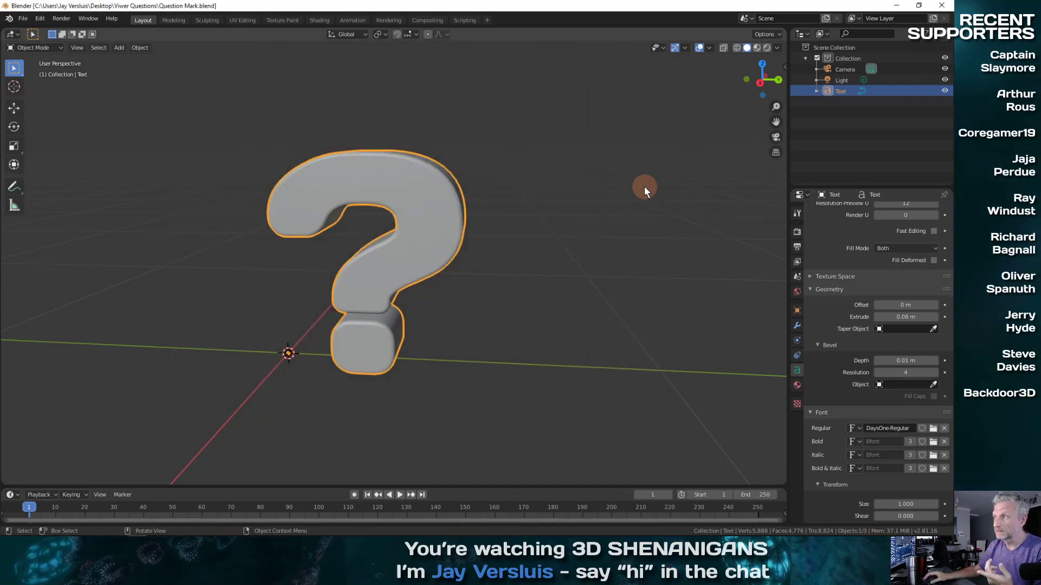
- Switch to DAZ Studio and save the toon monster scene as Viewer Question Scene in the Desktop's Viwer Questions folder
{"action": "left_click_drag", "start_coordinate": [762, 80], "coordinate": [667, 131]}
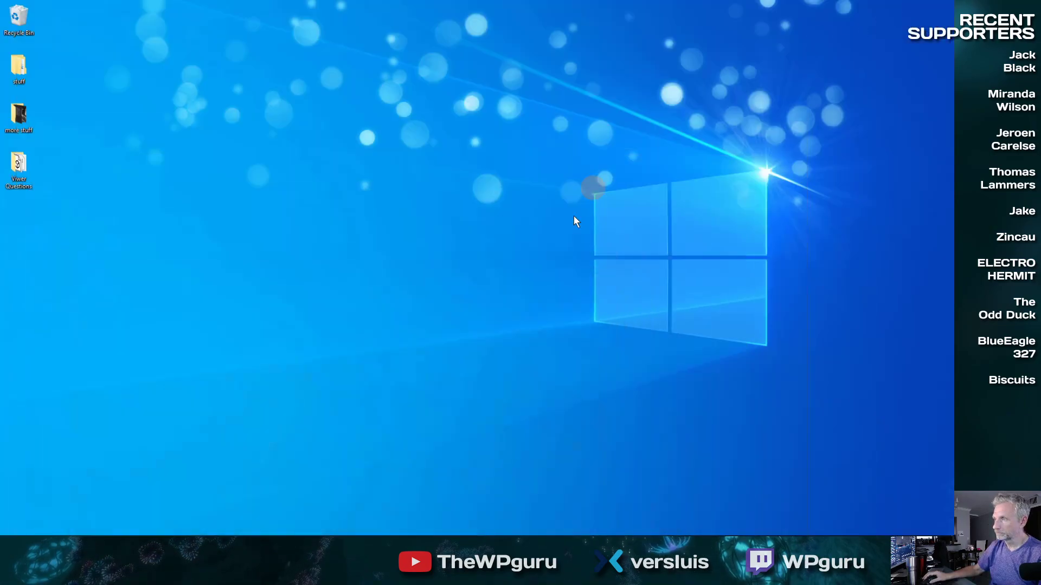
{"action": "mouse_move", "coordinate": [249, 536]}
{"action": "left_click", "coordinate": [110, 531]}
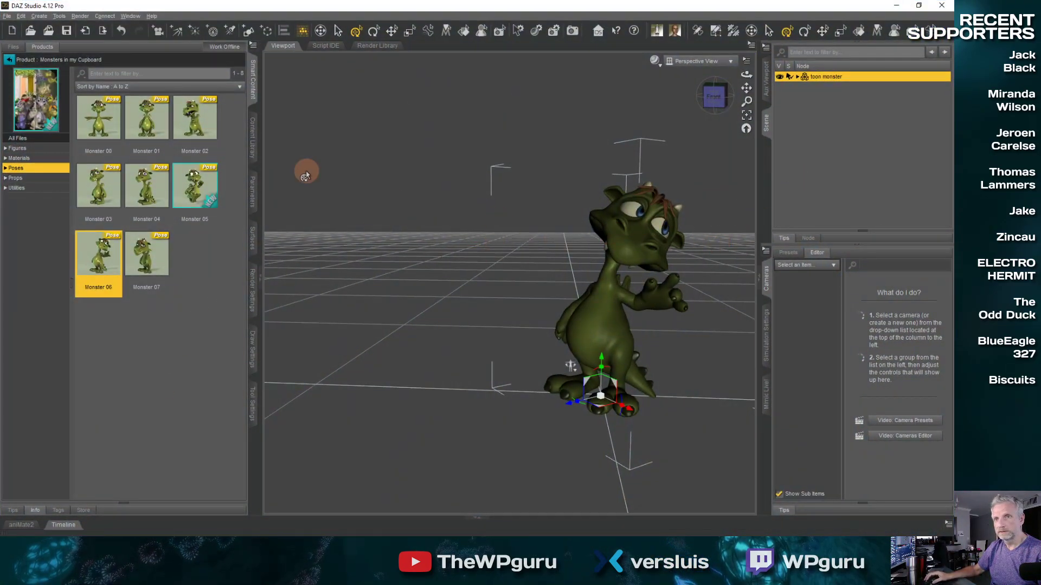
{"action": "left_click", "coordinate": [7, 16]}
{"action": "mouse_move", "coordinate": [33, 86]}
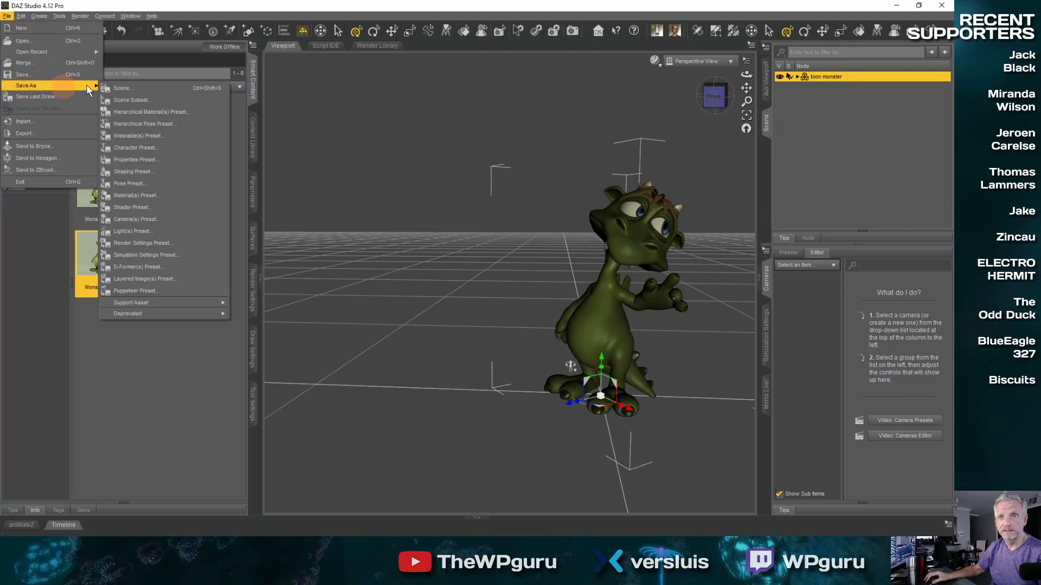
{"action": "left_click", "coordinate": [115, 88]}
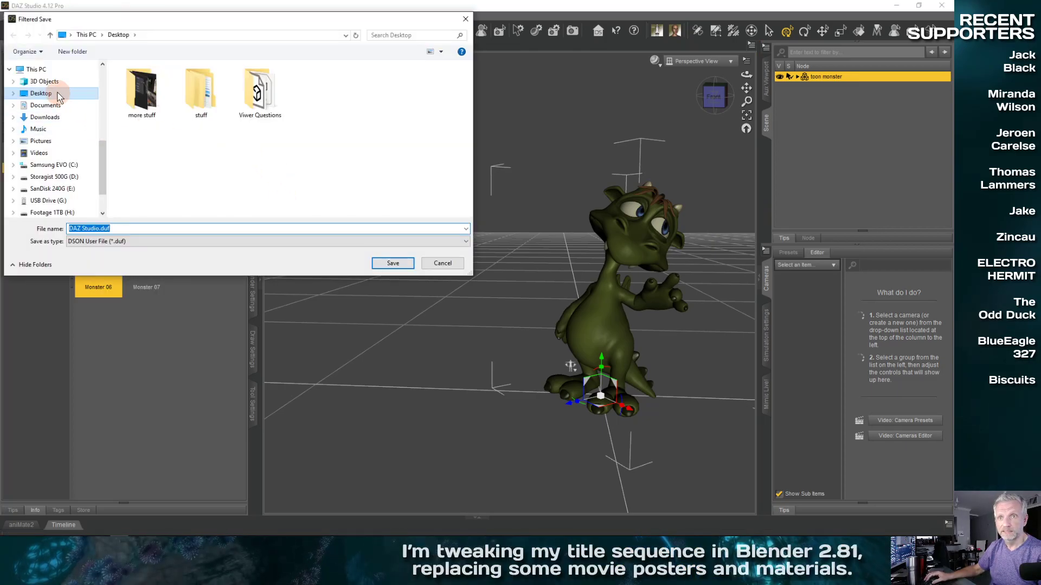
{"action": "double_click", "coordinate": [258, 92]}
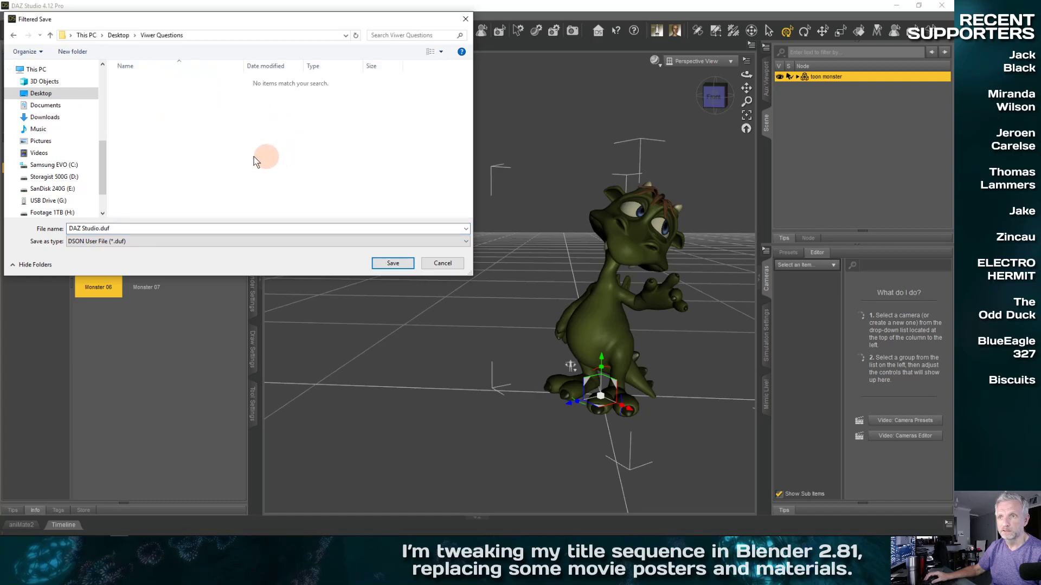
{"action": "left_click", "coordinate": [169, 228]}
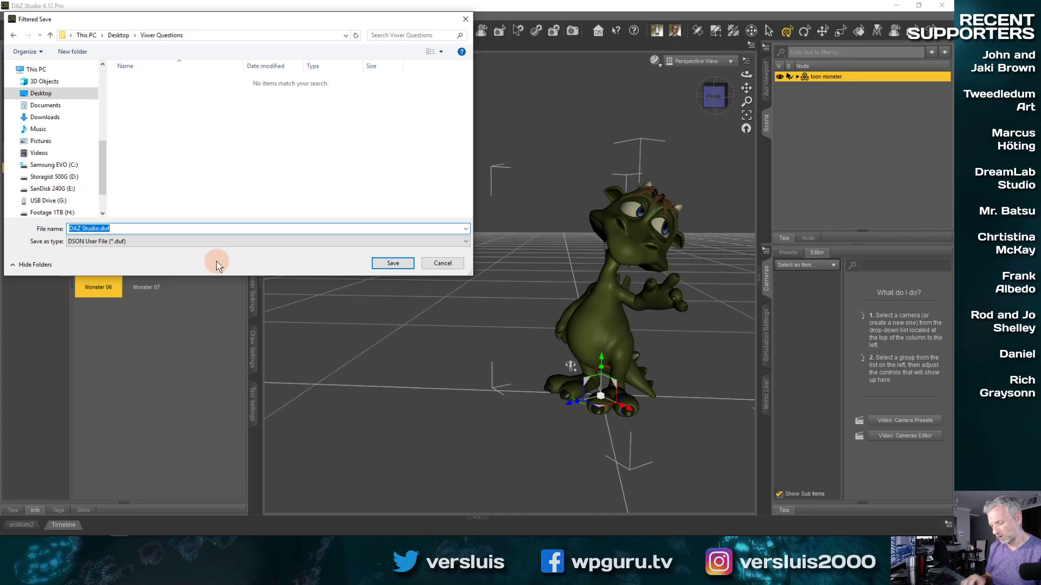
{"action": "type", "text": "Viewer Question Scene"}
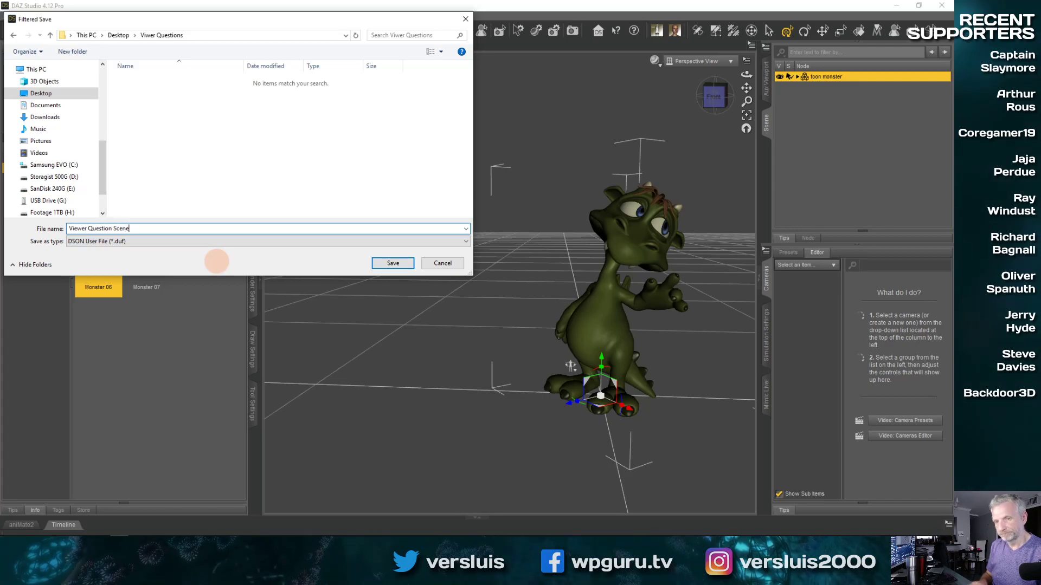
{"action": "key", "text": "Return"}
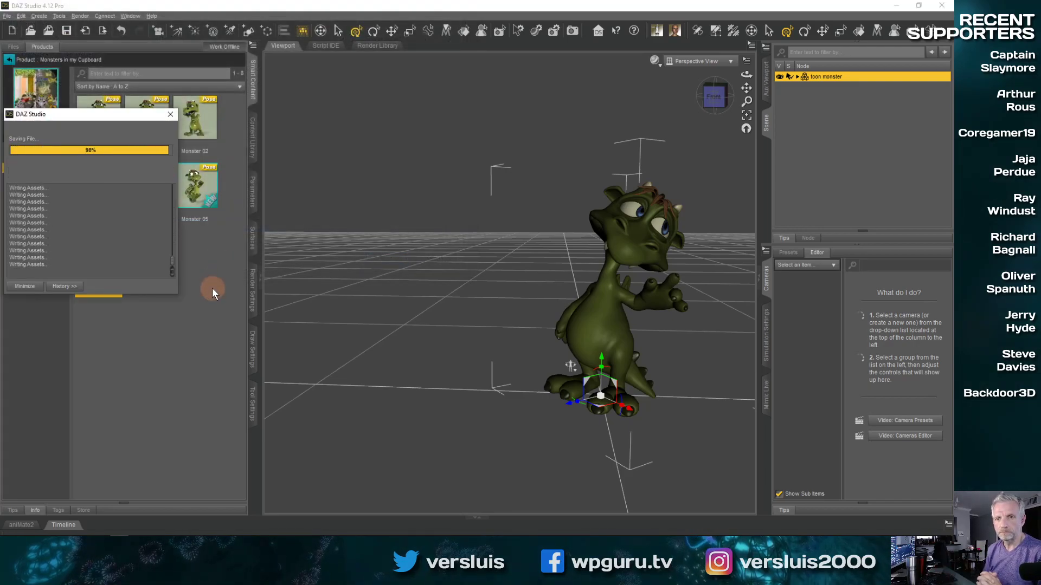
{"action": "left_click", "coordinate": [213, 287]}
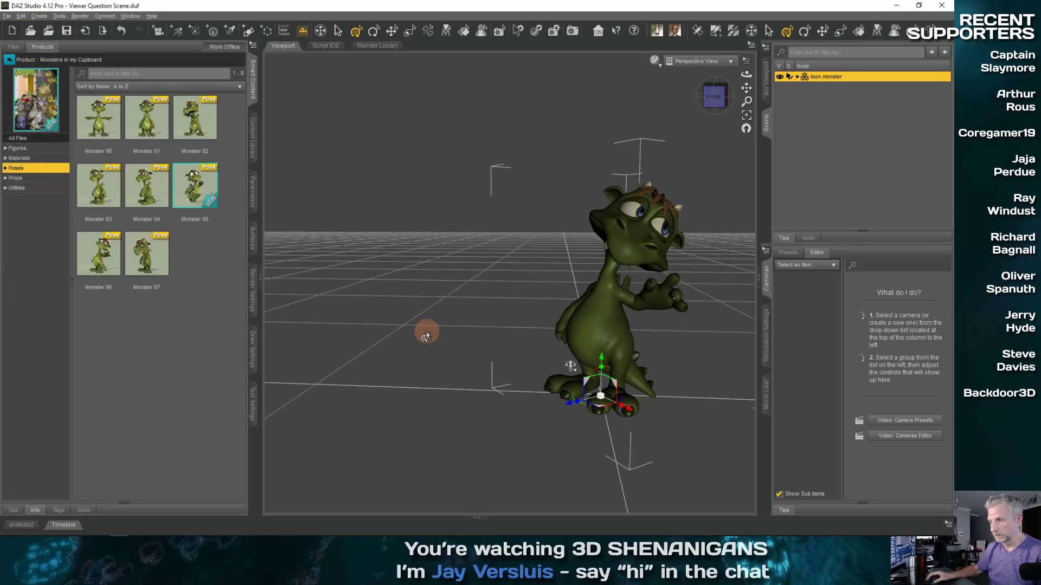
- Import Question Mark.obj from the Desktop's Viwer Questions folder with the DAZ Studio (1 unit = 1cm) conversion preset
{"action": "left_click", "coordinate": [22, 16]}
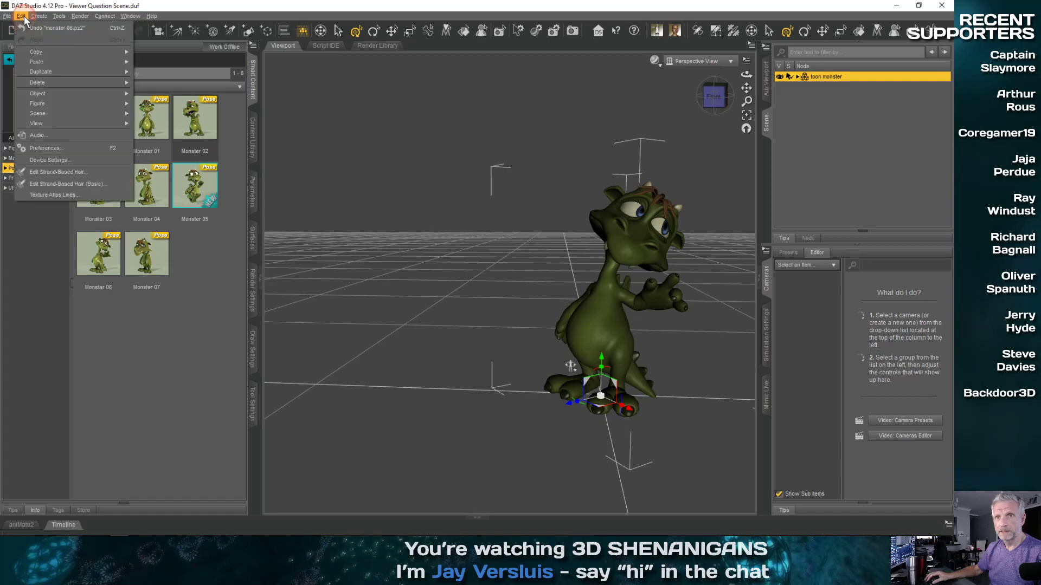
{"action": "mouse_move", "coordinate": [7, 16]}
{"action": "left_click", "coordinate": [53, 120]}
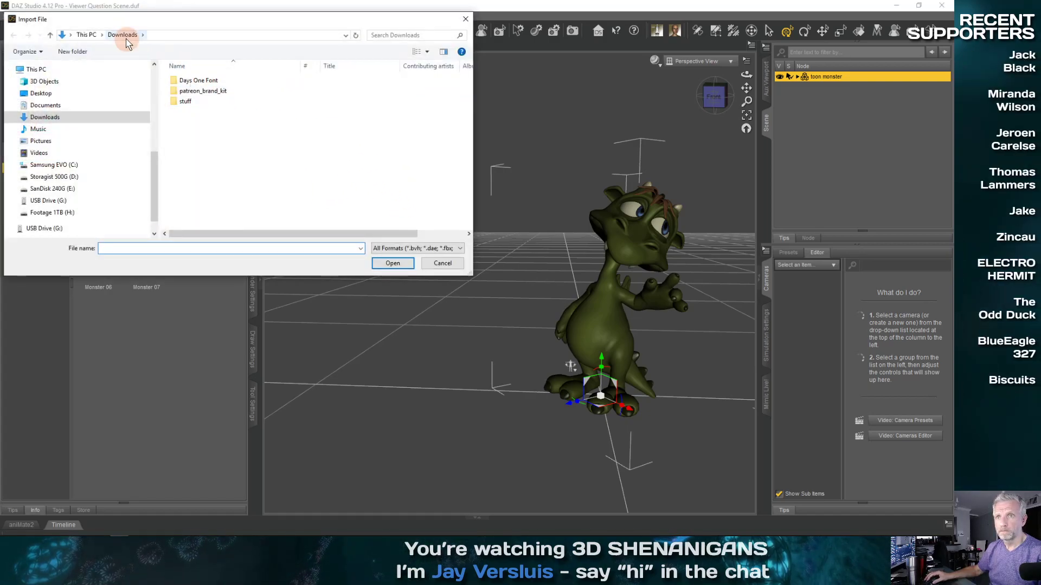
{"action": "left_click", "coordinate": [41, 94]}
{"action": "double_click", "coordinate": [318, 91]}
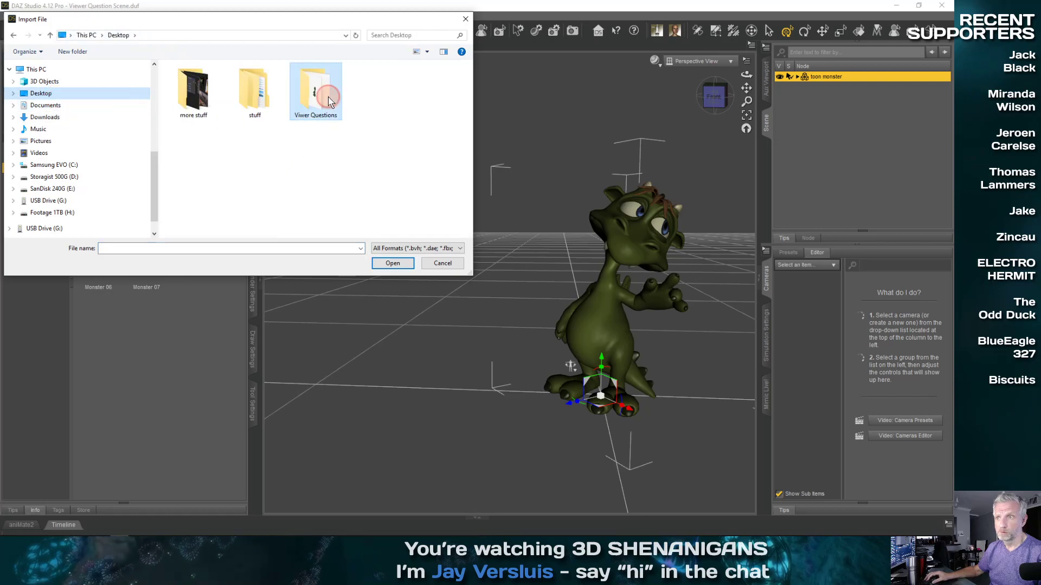
{"action": "left_click", "coordinate": [195, 91]}
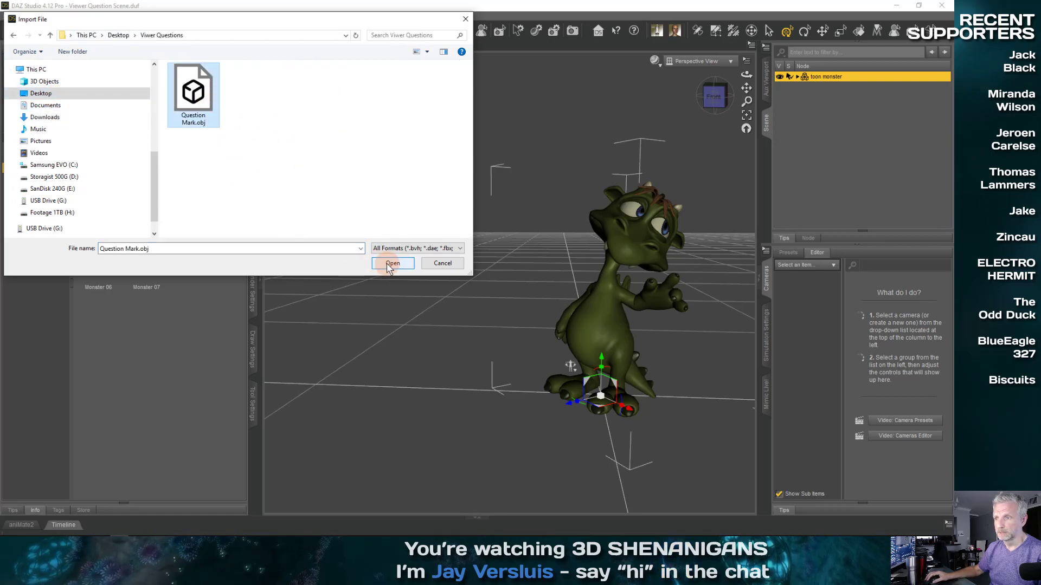
{"action": "left_click", "coordinate": [390, 263]}
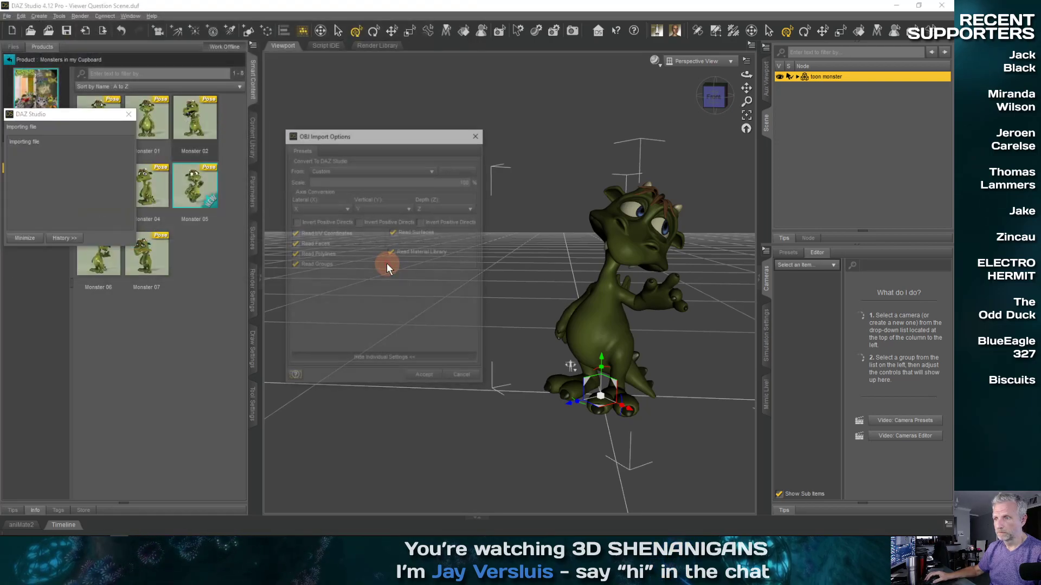
{"action": "left_click", "coordinate": [425, 173]}
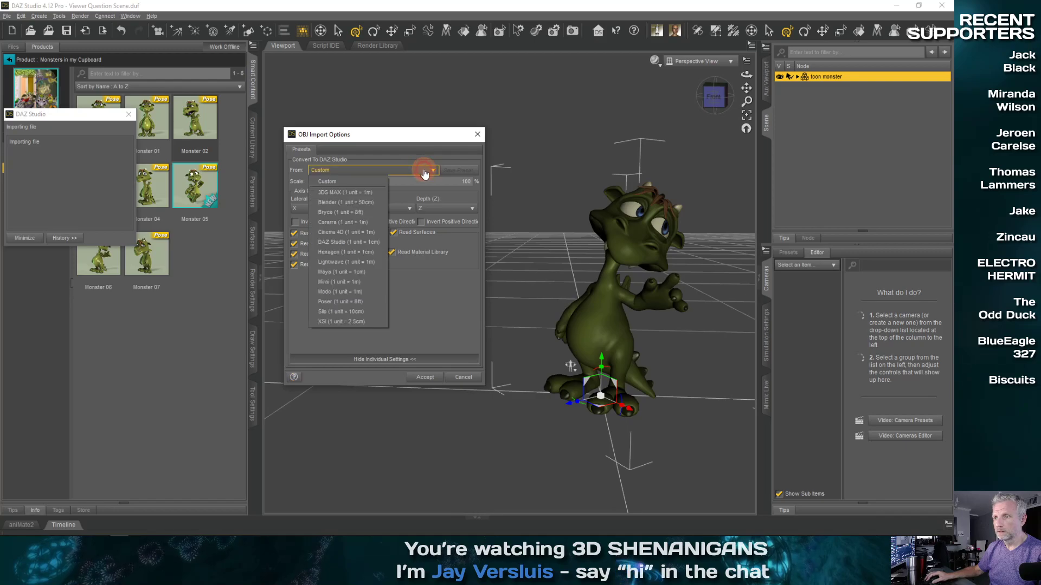
{"action": "left_click", "coordinate": [373, 243]}
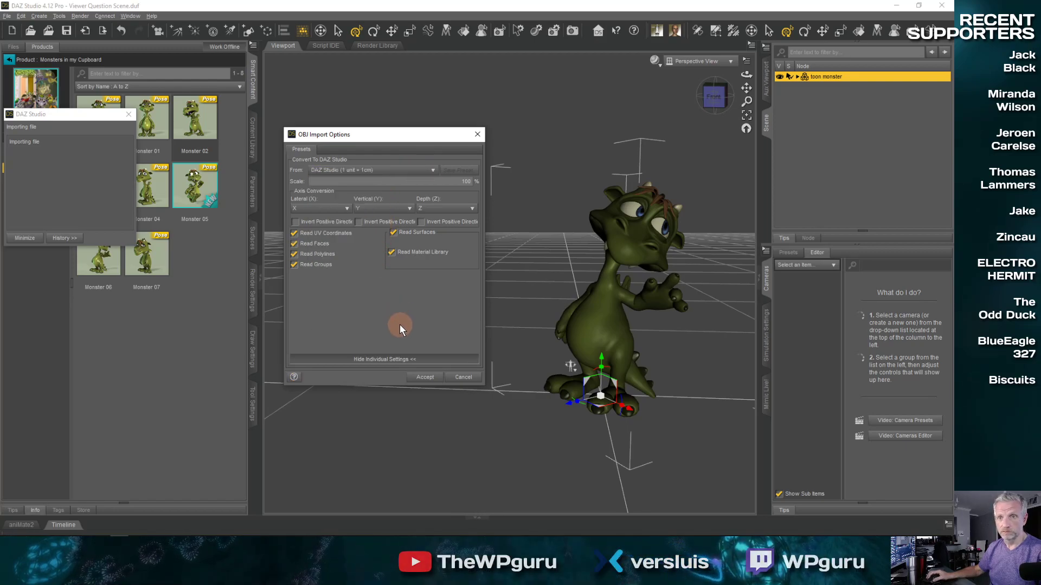
{"action": "left_click", "coordinate": [424, 378]}
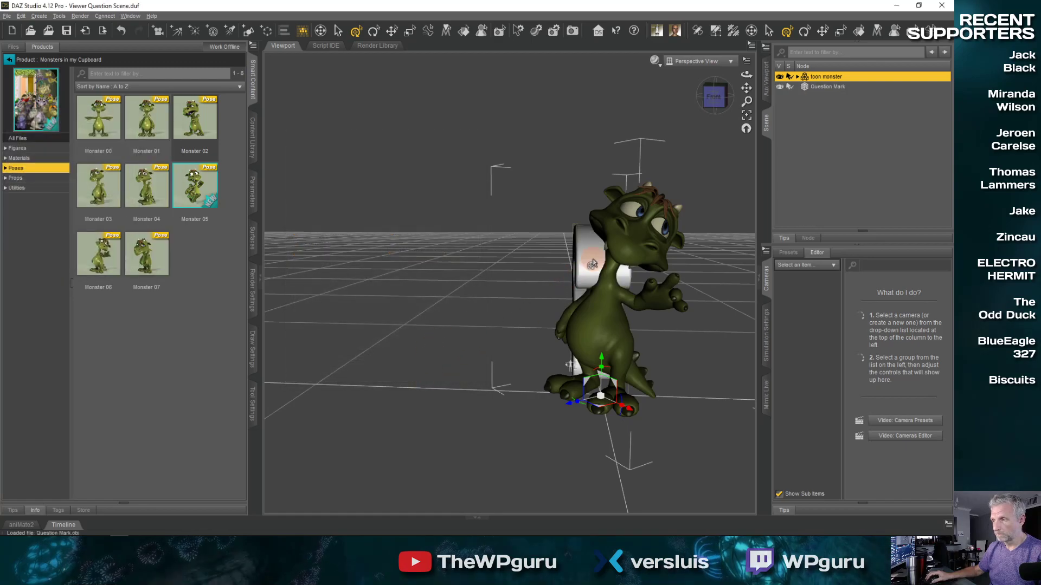
- Move the question mark sideways out from behind the monster and rotate it about its vertical axis to face the front
{"action": "middle_click_drag", "start_coordinate": [510, 358], "coordinate": [508, 358]}
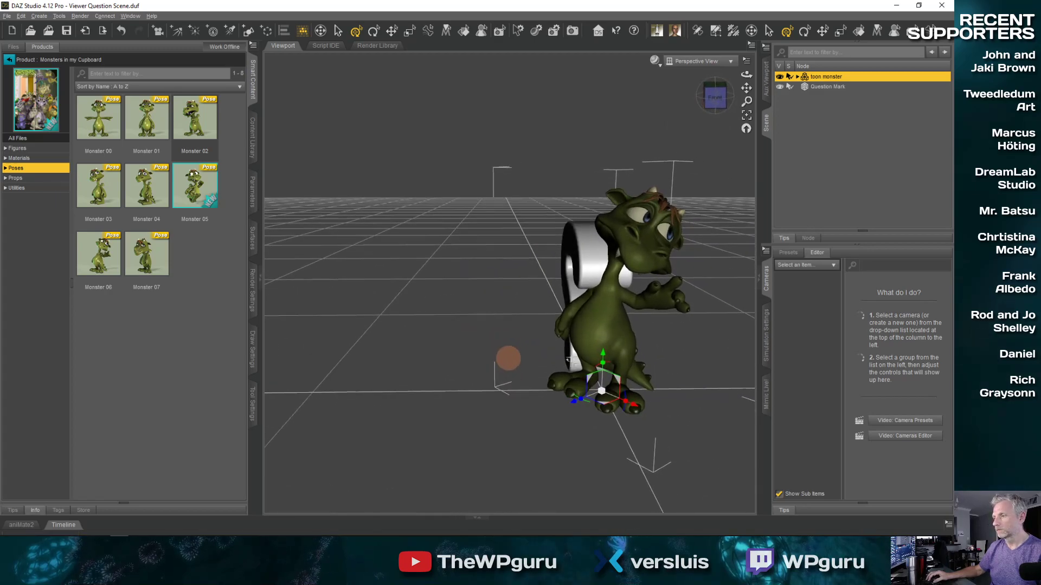
{"action": "left_click", "coordinate": [835, 87]}
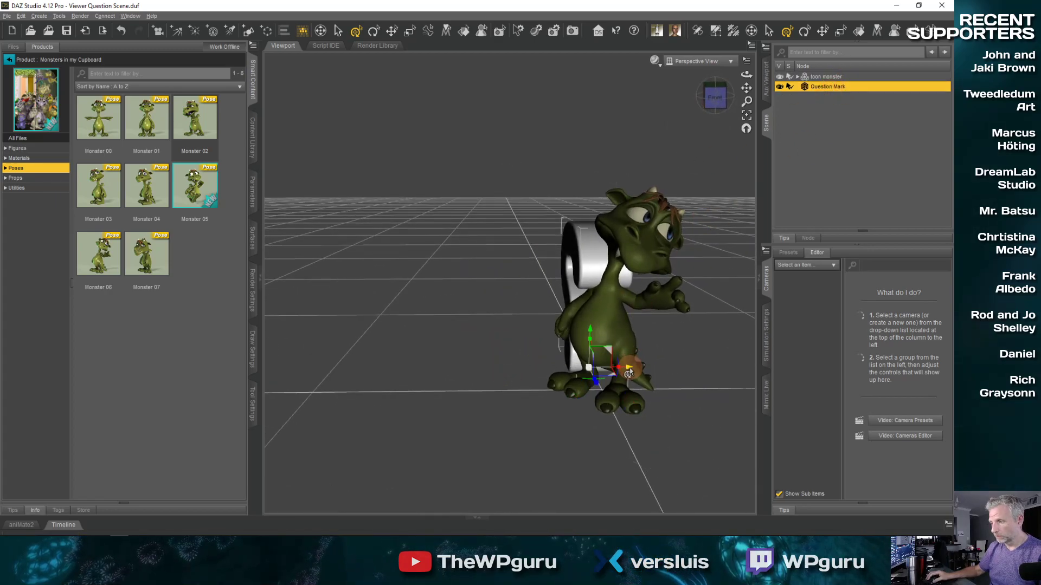
{"action": "left_click_drag", "start_coordinate": [629, 368], "coordinate": [470, 369]}
{"action": "middle_click_drag", "start_coordinate": [541, 385], "coordinate": [473, 388]}
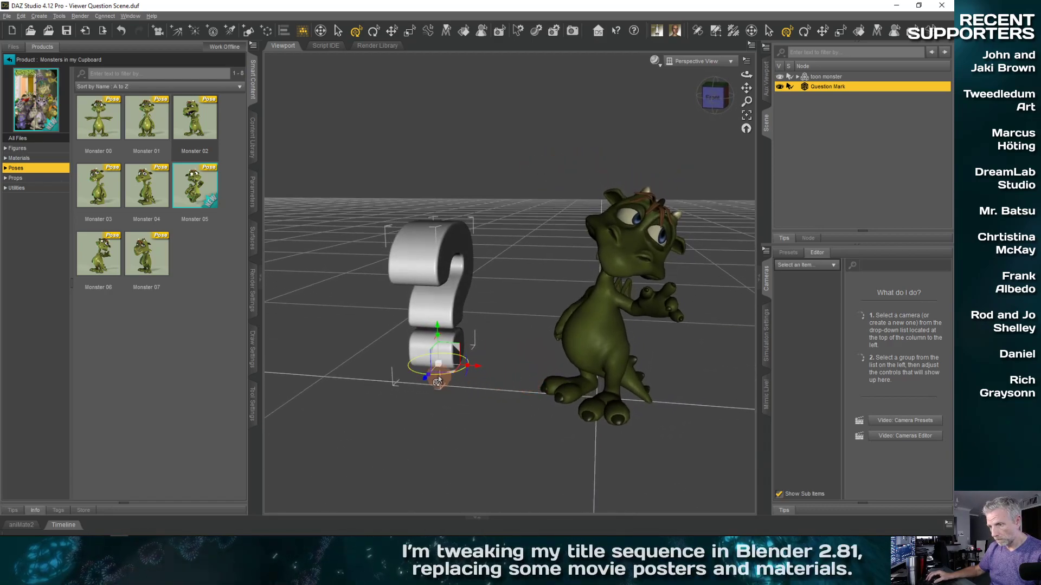
{"action": "left_click_drag", "start_coordinate": [438, 380], "coordinate": [482, 367]}
- Enlarge the question mark so it towers over the monster and place it farther to the monster's side
{"action": "scroll", "coordinate": [483, 366], "scroll_direction": "down", "scroll_amount": 5}
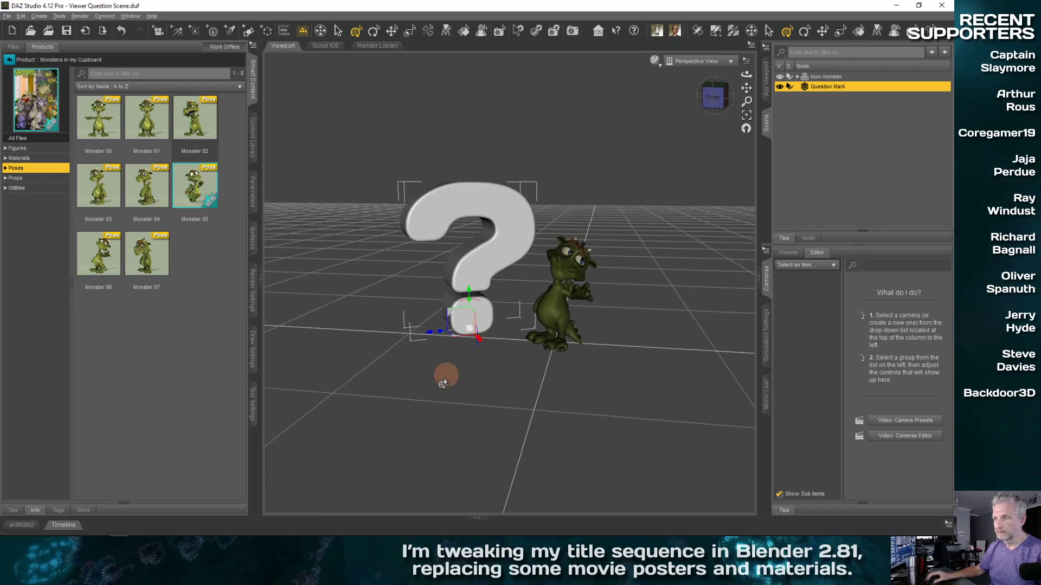
{"action": "middle_click_drag", "start_coordinate": [444, 379], "coordinate": [443, 377]}
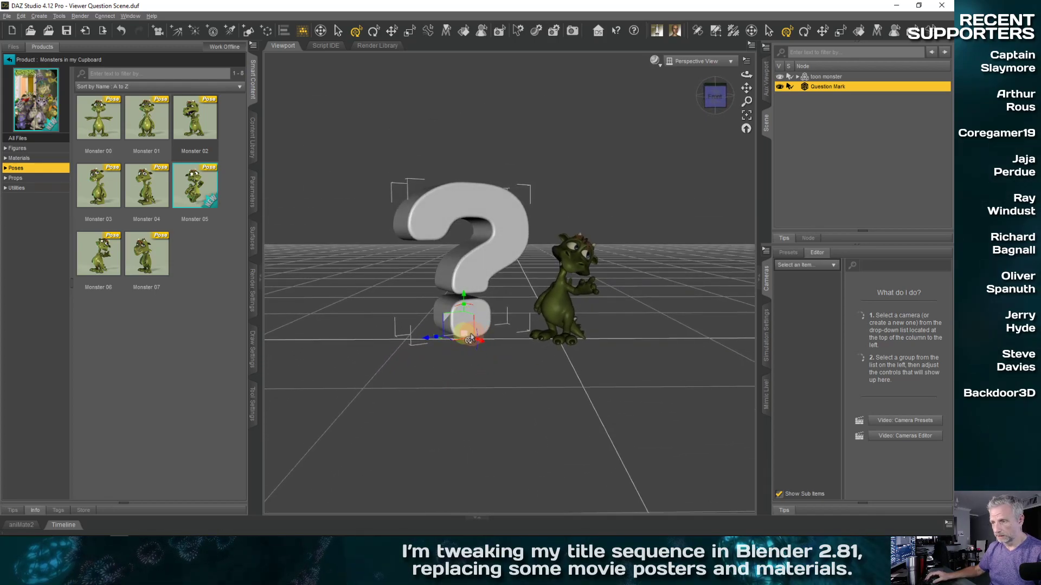
{"action": "left_click_drag", "start_coordinate": [464, 338], "coordinate": [379, 354]}
{"action": "left_click_drag", "start_coordinate": [439, 374], "coordinate": [479, 399]}
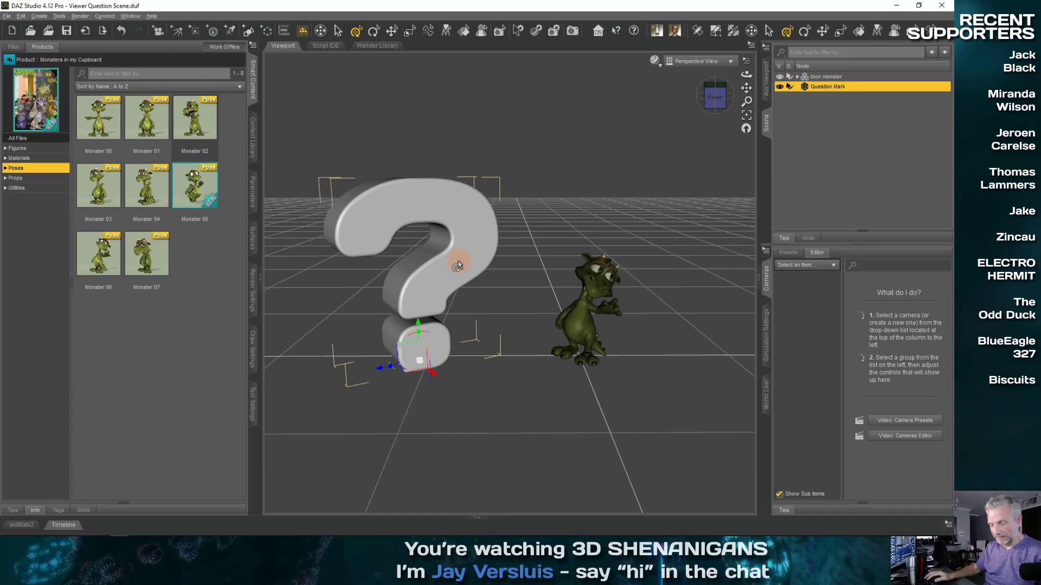
- Try the Random Monster utility twice on the toon monster and undo both randomisations
{"action": "middle_click_drag", "start_coordinate": [508, 295], "coordinate": [483, 297]}
{"action": "scroll", "coordinate": [522, 279], "scroll_direction": "up", "scroll_amount": 2}
{"action": "left_click", "coordinate": [493, 320]}
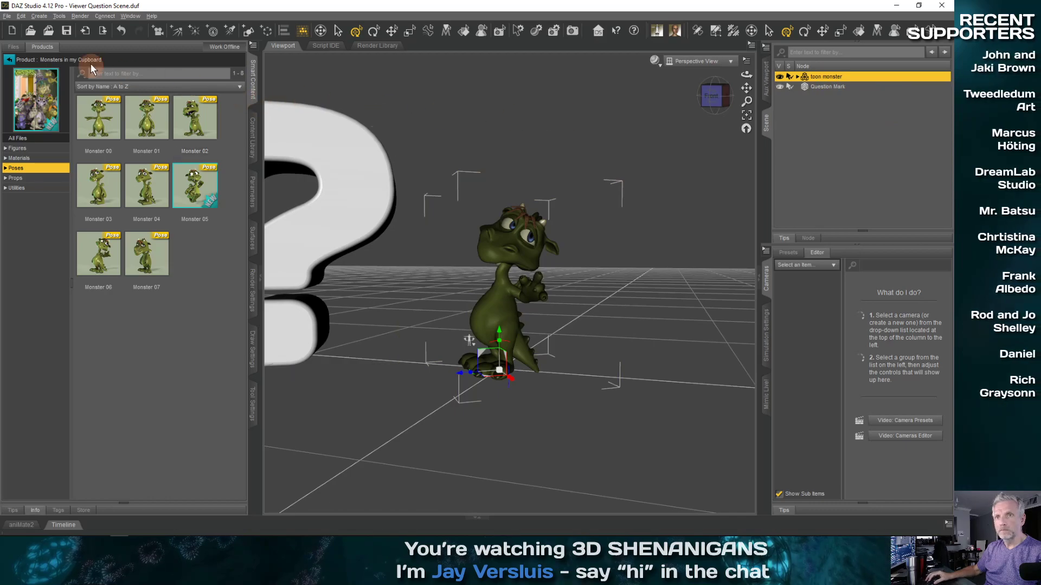
{"action": "scroll", "coordinate": [419, 350], "scroll_direction": "up", "scroll_amount": 3}
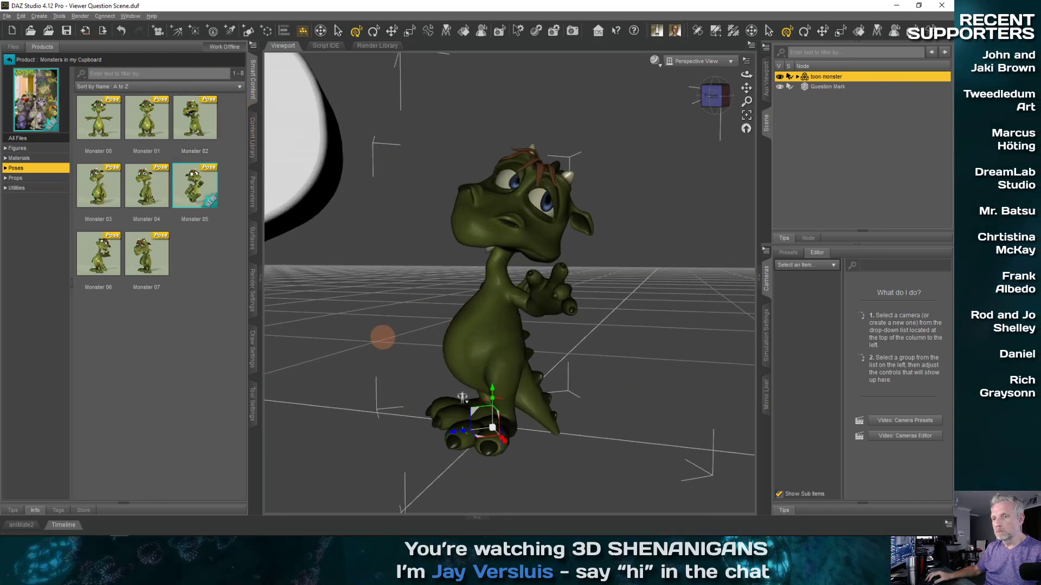
{"action": "middle_click_drag", "start_coordinate": [382, 337], "coordinate": [391, 349]}
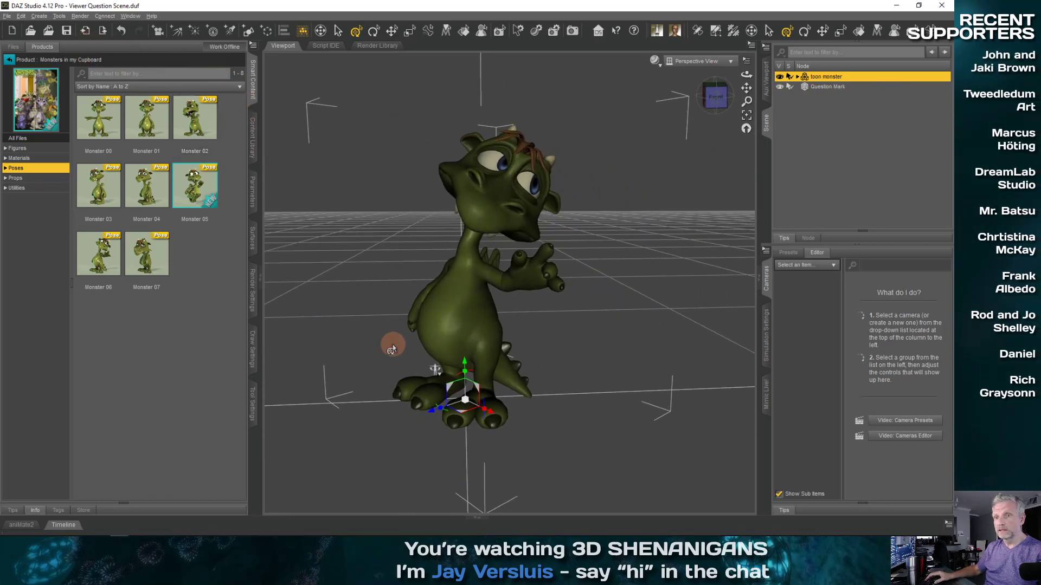
{"action": "left_click", "coordinate": [43, 188]}
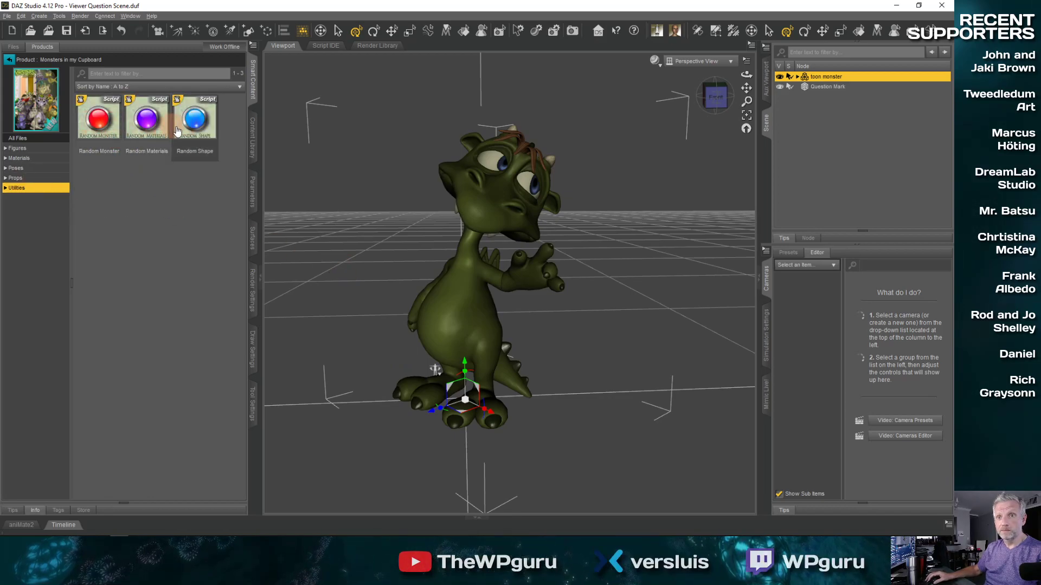
{"action": "middle_click_drag", "start_coordinate": [425, 296], "coordinate": [428, 298]}
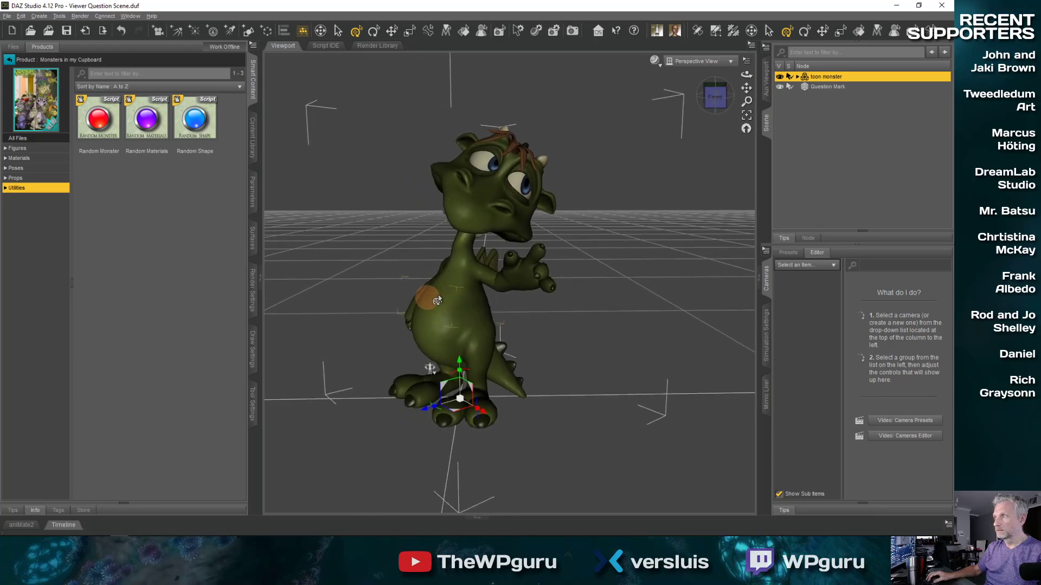
{"action": "double_click", "coordinate": [103, 131]}
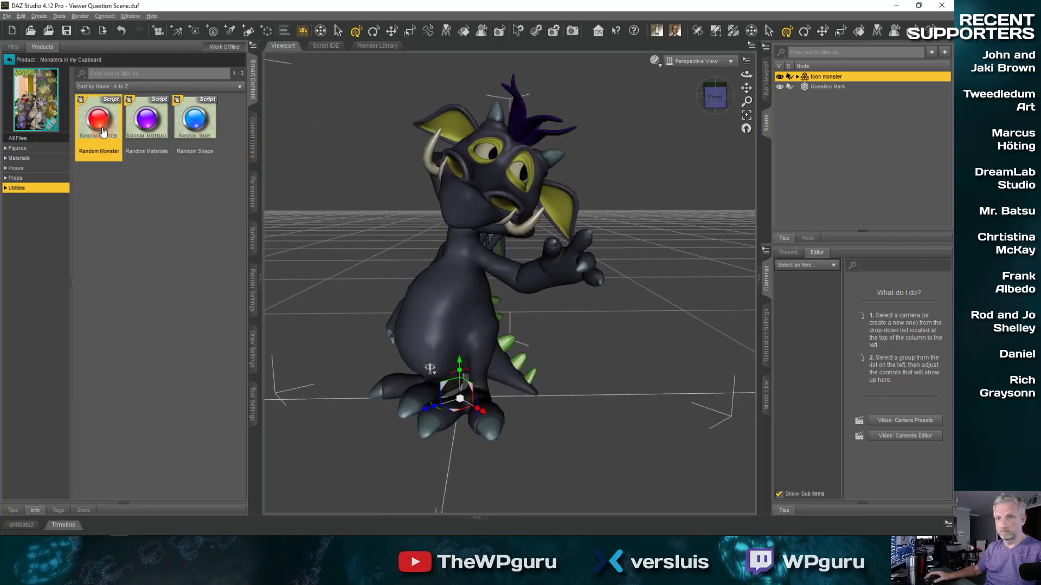
{"action": "double_click", "coordinate": [103, 132]}
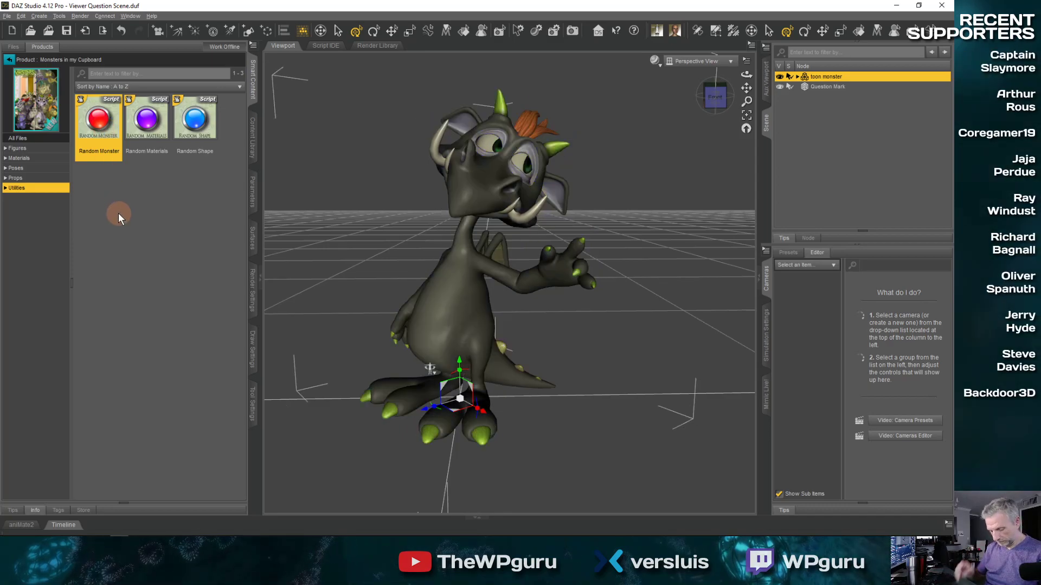
{"action": "key", "text": "ctrl+z"}
{"action": "key", "text": "ctrl+shift+z"}
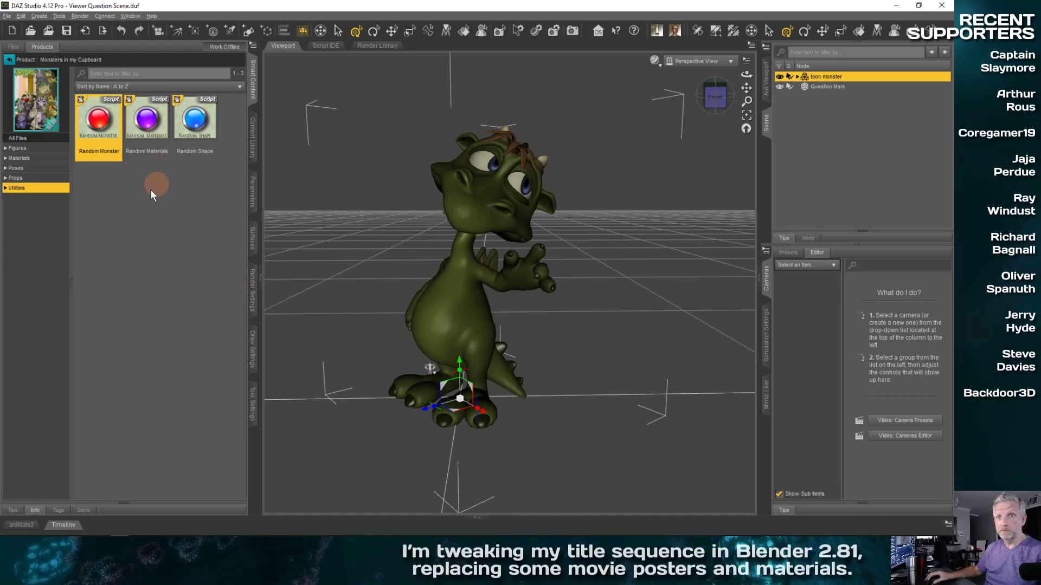
{"action": "middle_click_drag", "start_coordinate": [356, 331], "coordinate": [357, 331]}
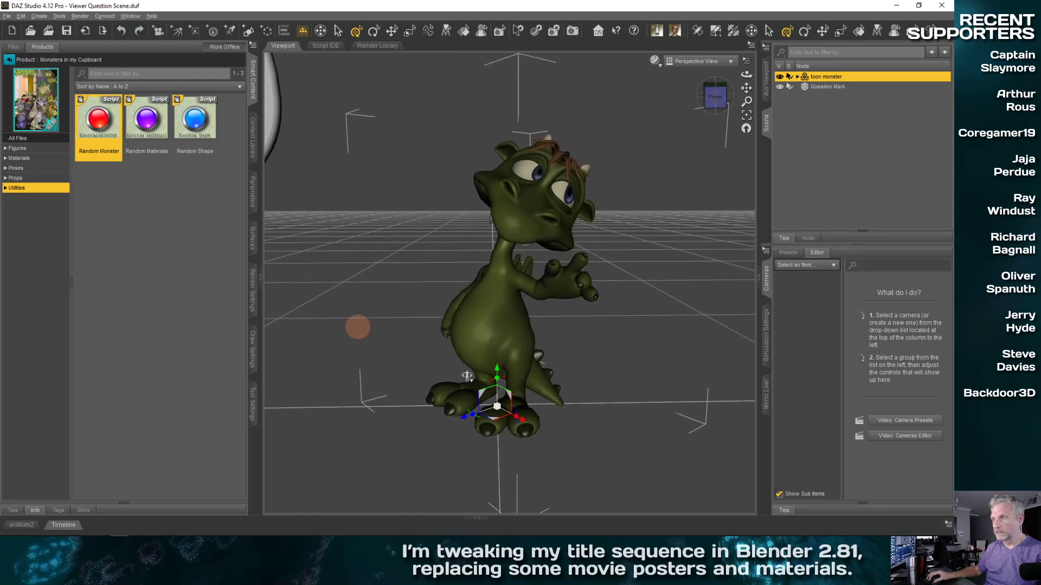
{"action": "scroll", "coordinate": [356, 331], "scroll_direction": "down", "scroll_amount": 5}
{"action": "scroll", "coordinate": [325, 337], "scroll_direction": "down", "scroll_amount": 1}
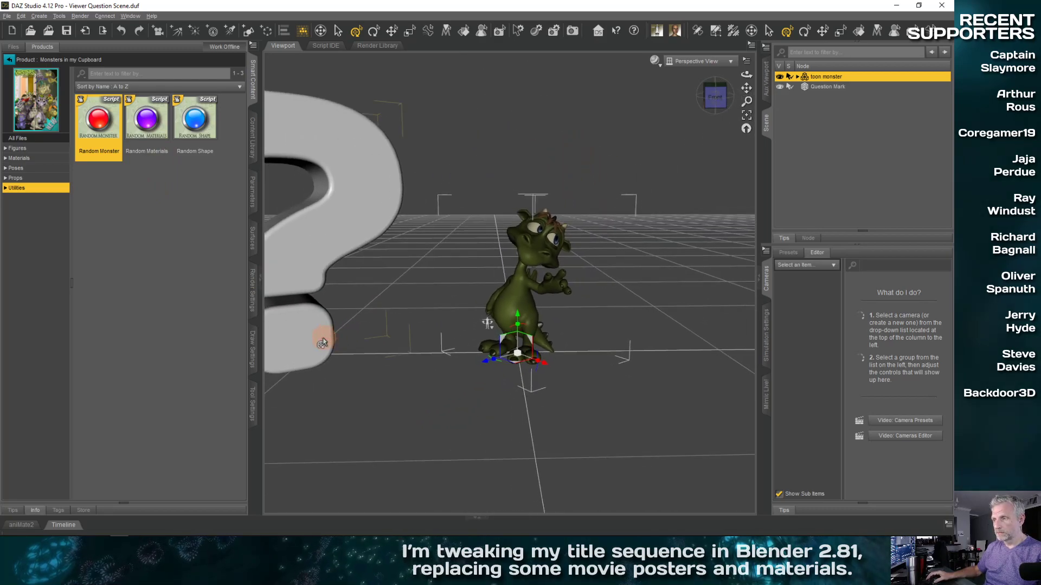
{"action": "scroll", "coordinate": [323, 342], "scroll_direction": "up", "scroll_amount": 3}
{"action": "scroll", "coordinate": [323, 342], "scroll_direction": "down", "scroll_amount": 1}
{"action": "scroll", "coordinate": [323, 342], "scroll_direction": "down", "scroll_amount": 2}
{"action": "scroll", "coordinate": [324, 341], "scroll_direction": "up", "scroll_amount": 3}
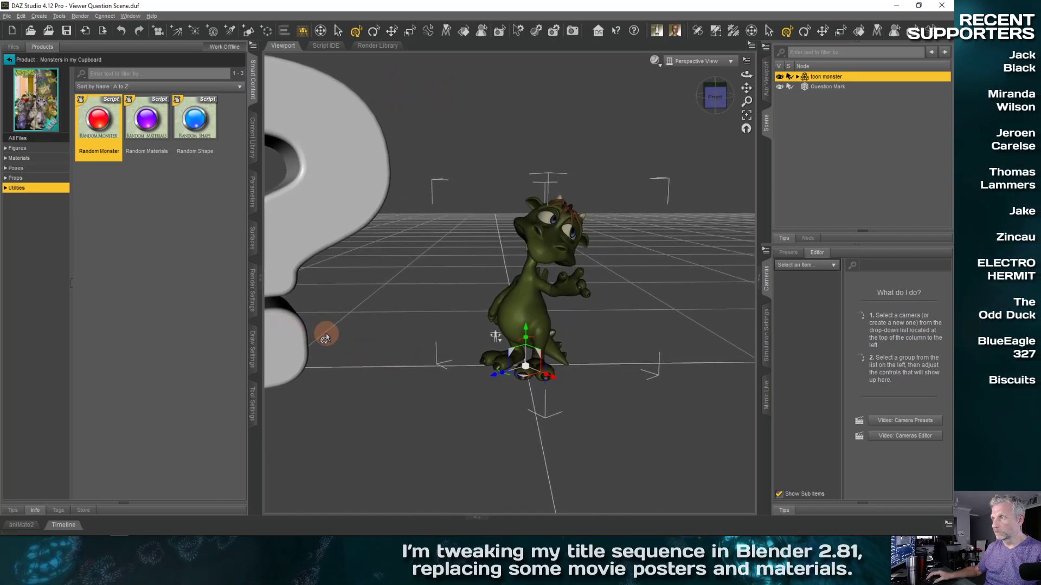
{"action": "scroll", "coordinate": [325, 339], "scroll_direction": "up", "scroll_amount": 2}
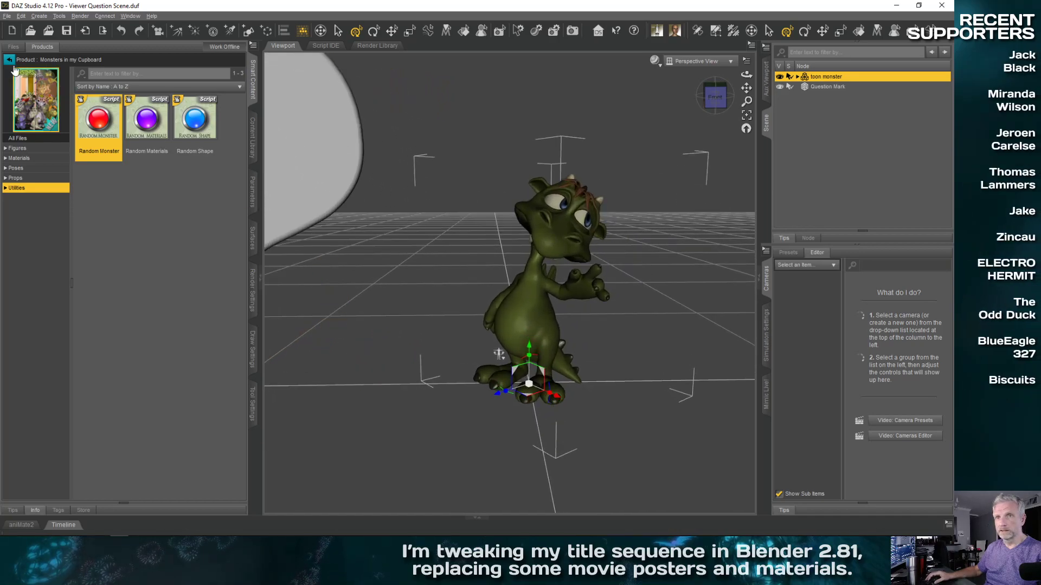
- Save the scene and clear the selection so the toon monster is no longer selected
{"action": "left_click", "coordinate": [7, 15]}
{"action": "left_click", "coordinate": [37, 75]}
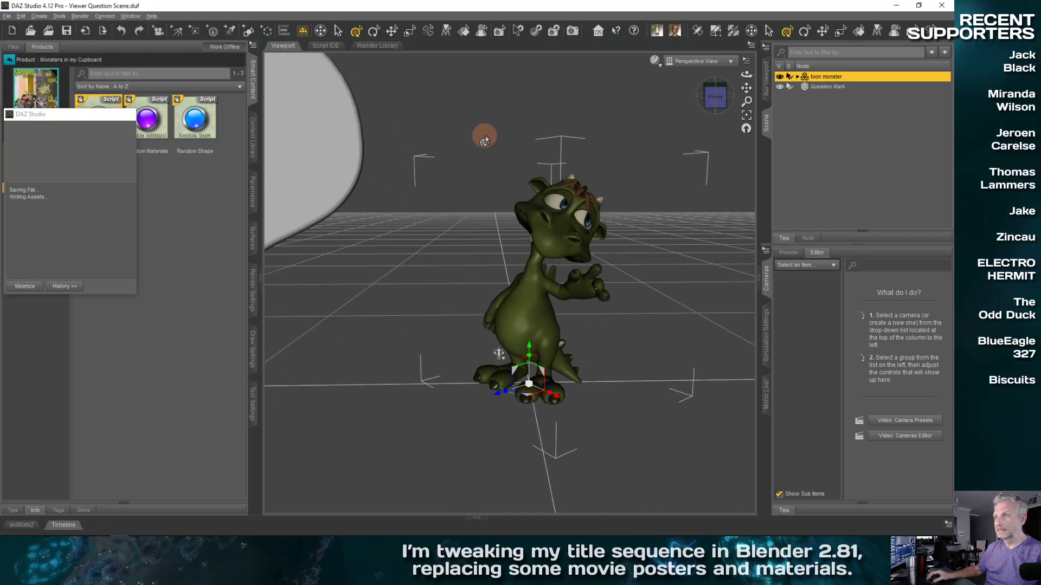
{"action": "left_click", "coordinate": [732, 62]}
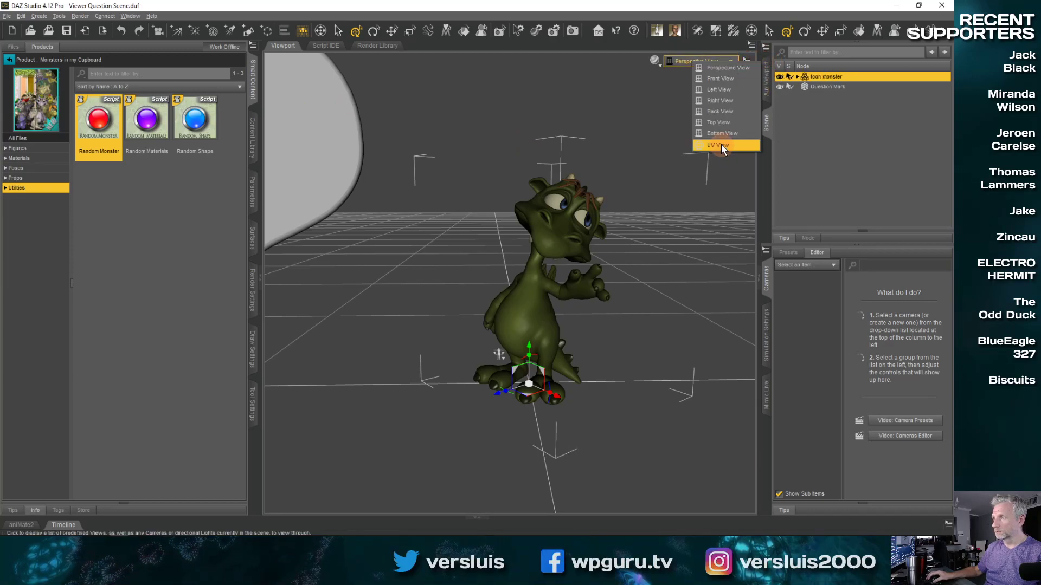
{"action": "left_click", "coordinate": [804, 121]}
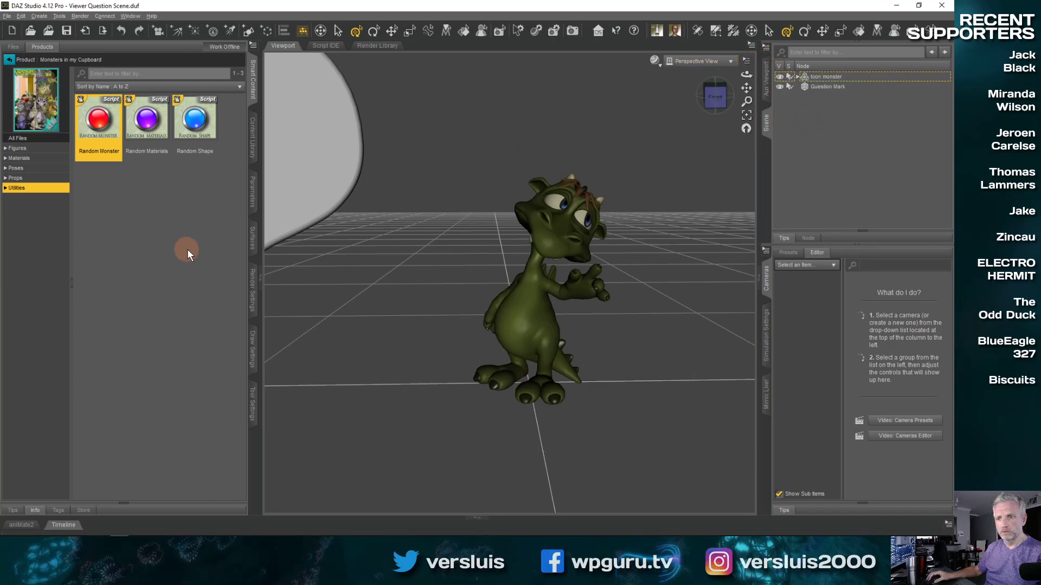
- Open the general render settings and show the 16:9 aspect frame in the viewport with both the question mark and monster in view
{"action": "left_click", "coordinate": [252, 291]}
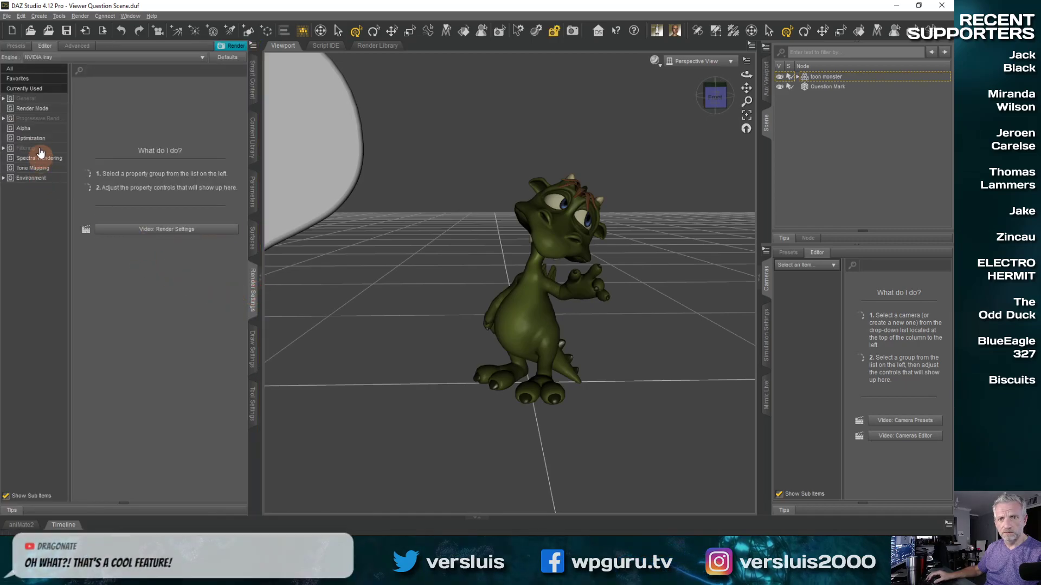
{"action": "left_click", "coordinate": [43, 100]}
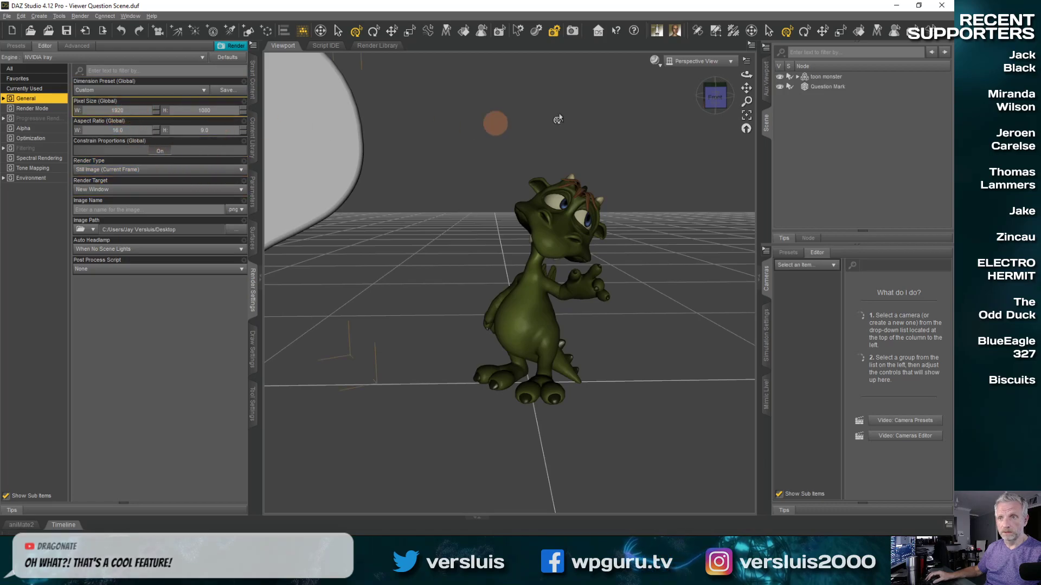
{"action": "left_click", "coordinate": [724, 62]}
{"action": "left_click", "coordinate": [743, 115]}
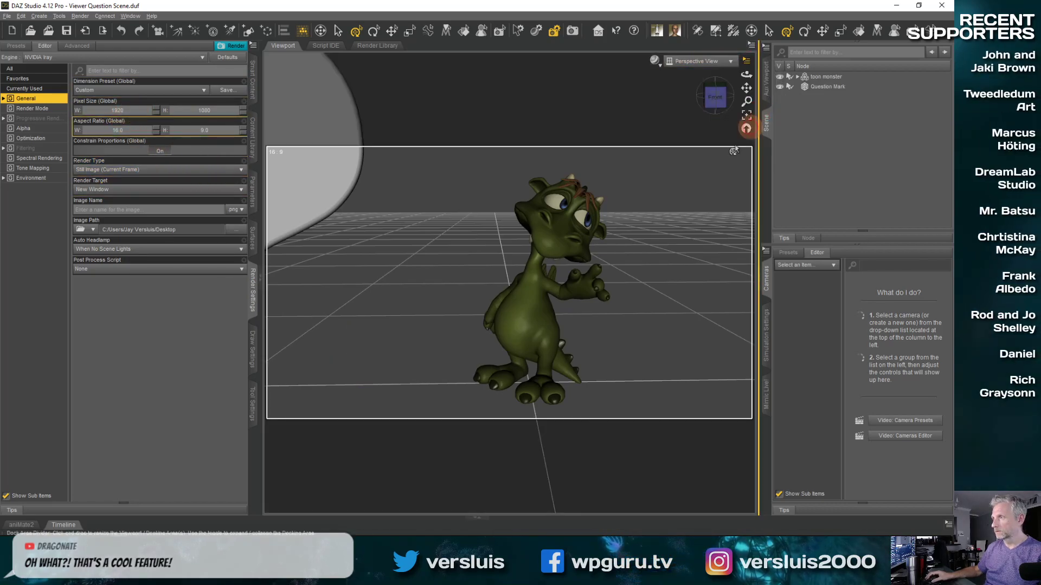
{"action": "left_click_drag", "start_coordinate": [523, 248], "coordinate": [477, 287]}
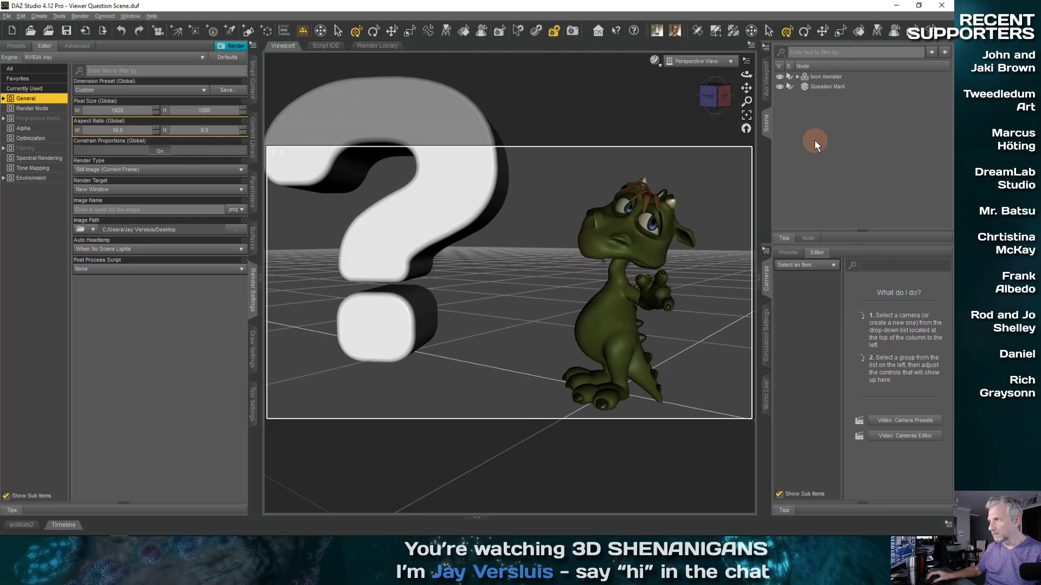
- Create a new camera that copies the active perspective view and look through it in the viewport
{"action": "left_click", "coordinate": [30, 17]}
{"action": "left_click", "coordinate": [48, 30]}
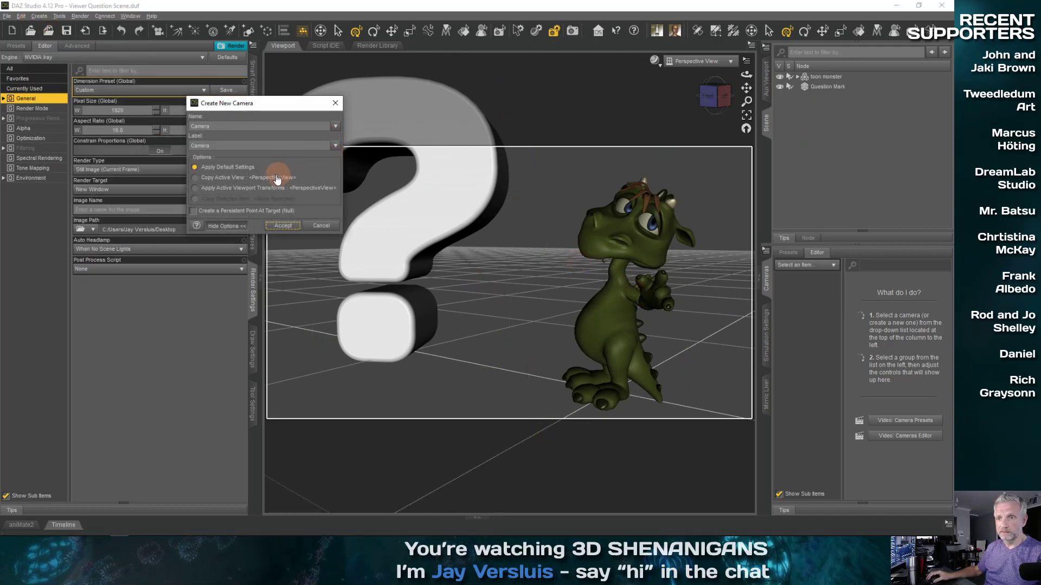
{"action": "left_click", "coordinate": [283, 226]}
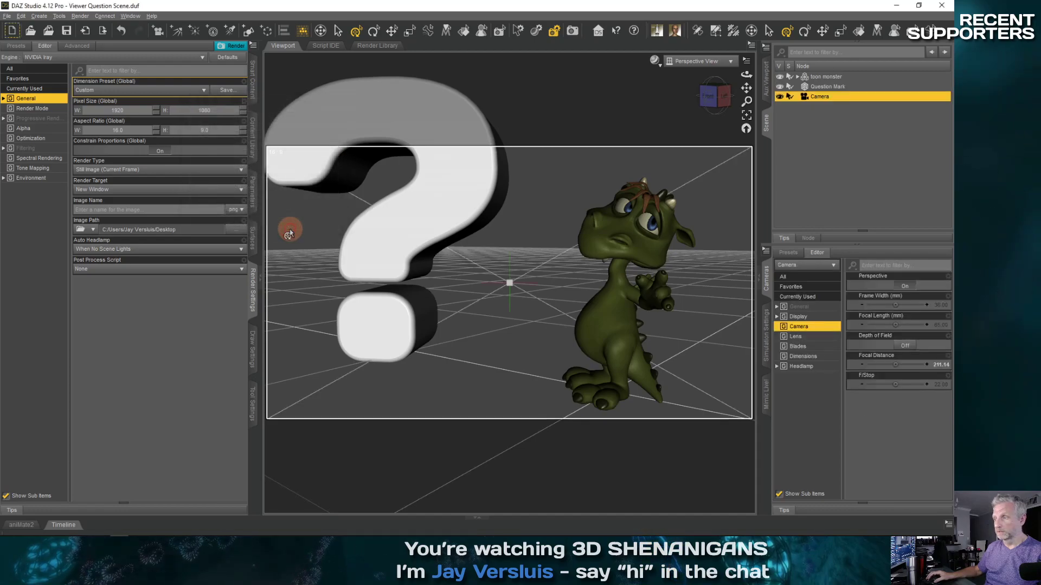
{"action": "left_click", "coordinate": [738, 72]}
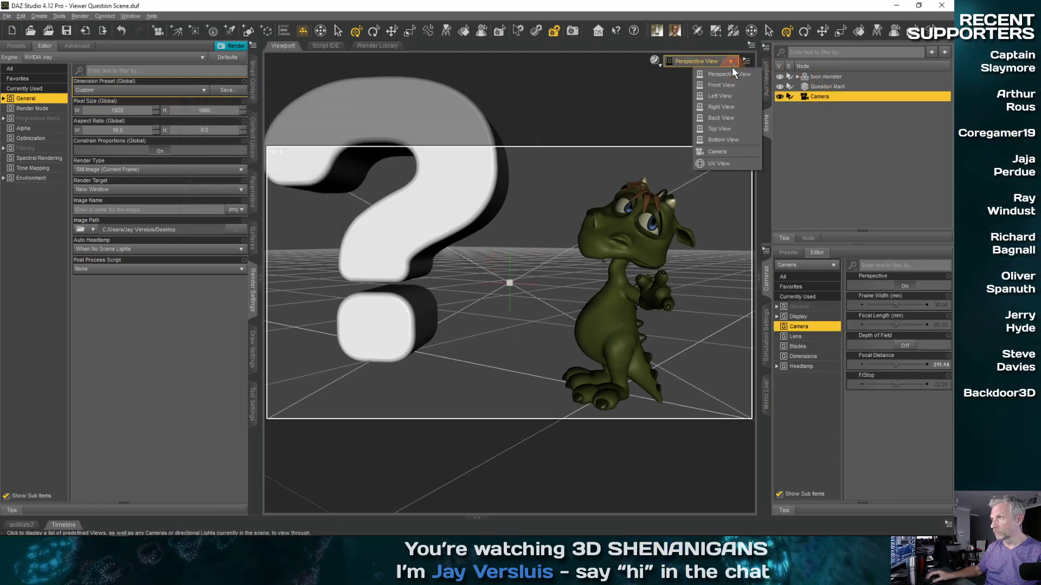
{"action": "left_click", "coordinate": [726, 146]}
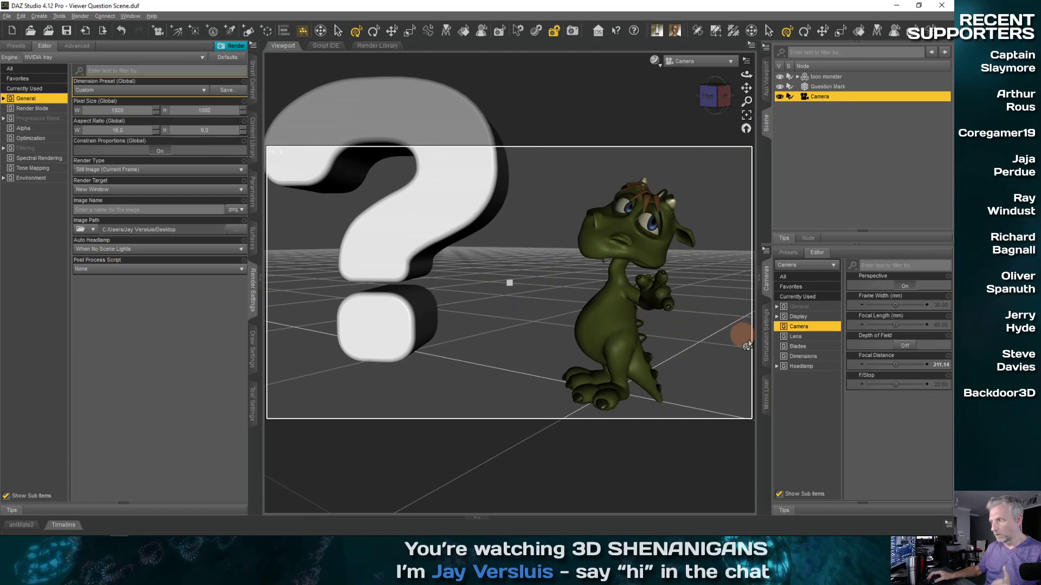
- Set the camera's Headlamp Mode to Off and compare the perspective view with the camera view
{"action": "left_click", "coordinate": [801, 367]}
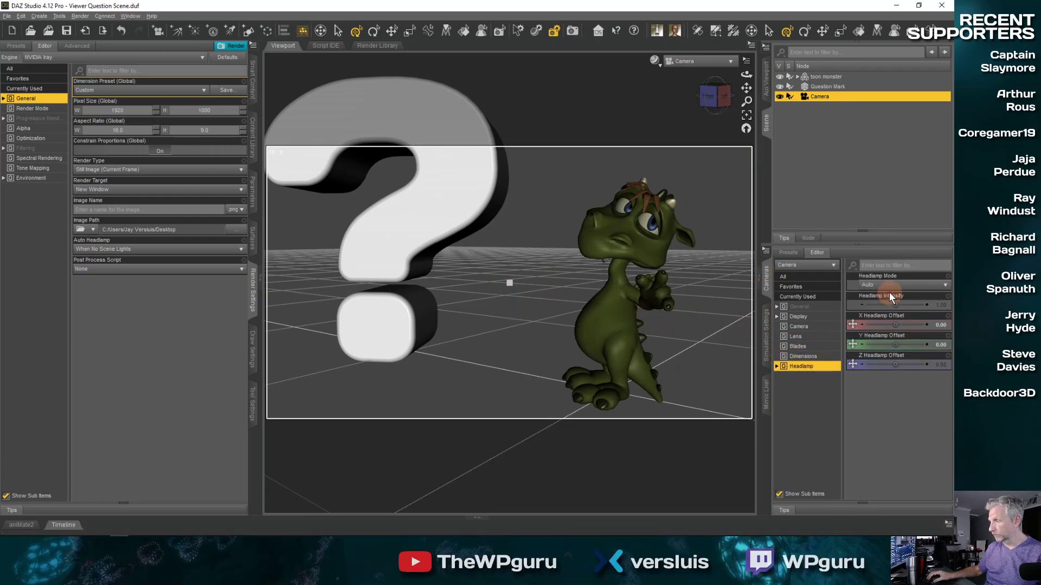
{"action": "left_click", "coordinate": [874, 316]}
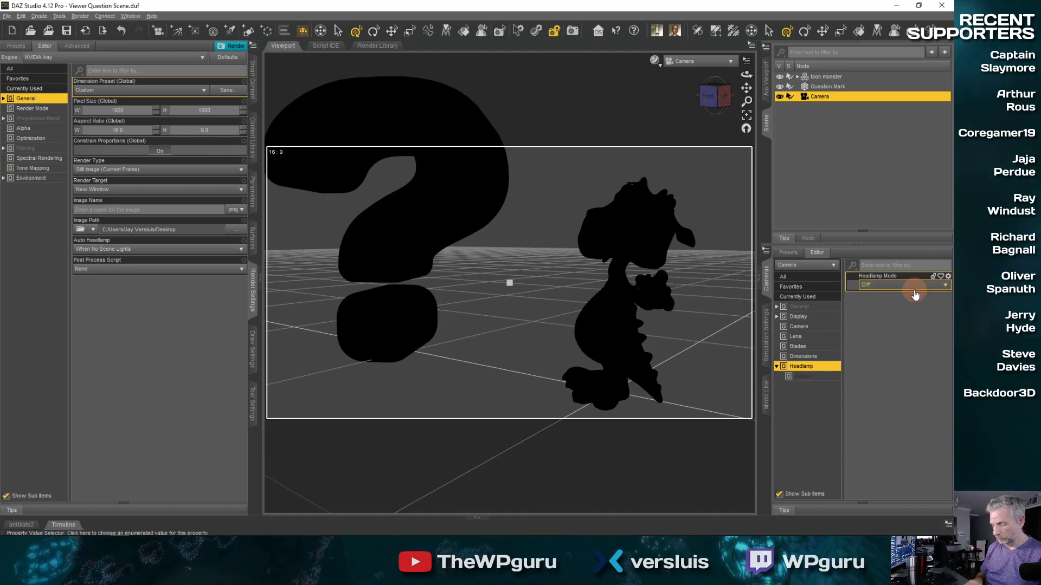
{"action": "key", "text": "ctrl+Left"}
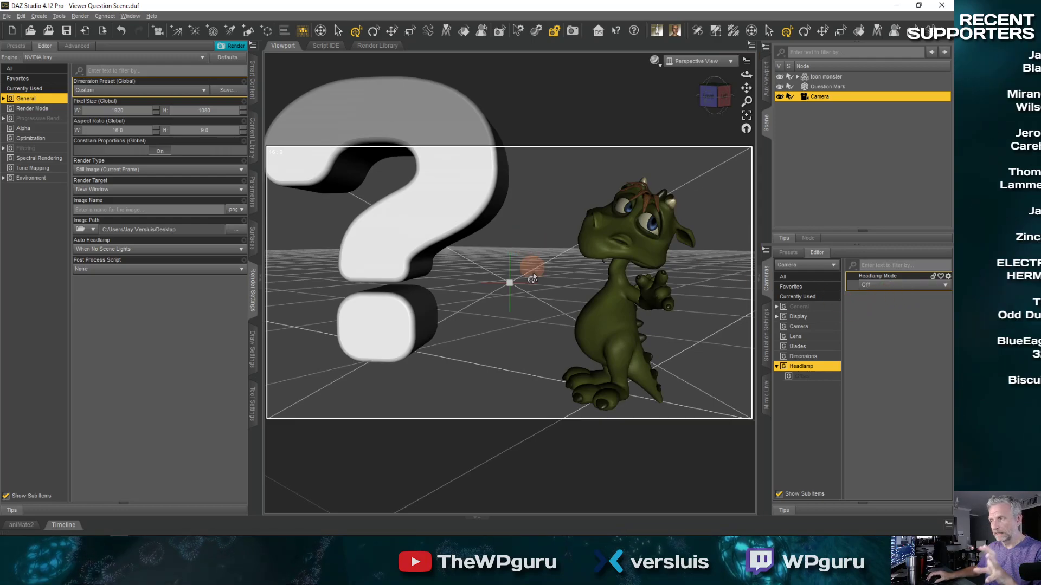
{"action": "scroll", "coordinate": [533, 285], "scroll_direction": "down", "scroll_amount": 3}
{"action": "scroll", "coordinate": [533, 289], "scroll_direction": "up", "scroll_amount": 5}
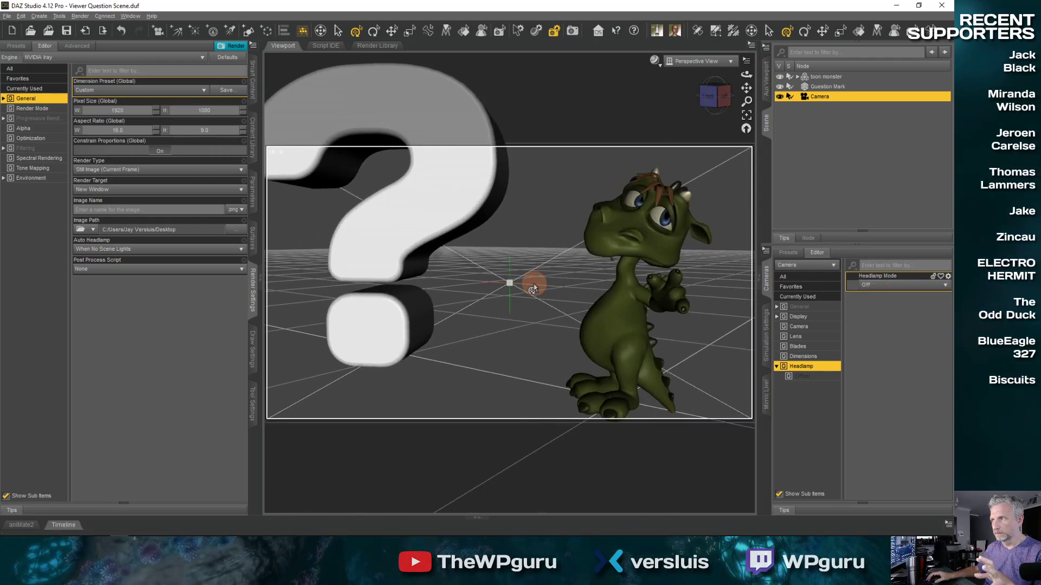
{"action": "left_click", "coordinate": [728, 63]}
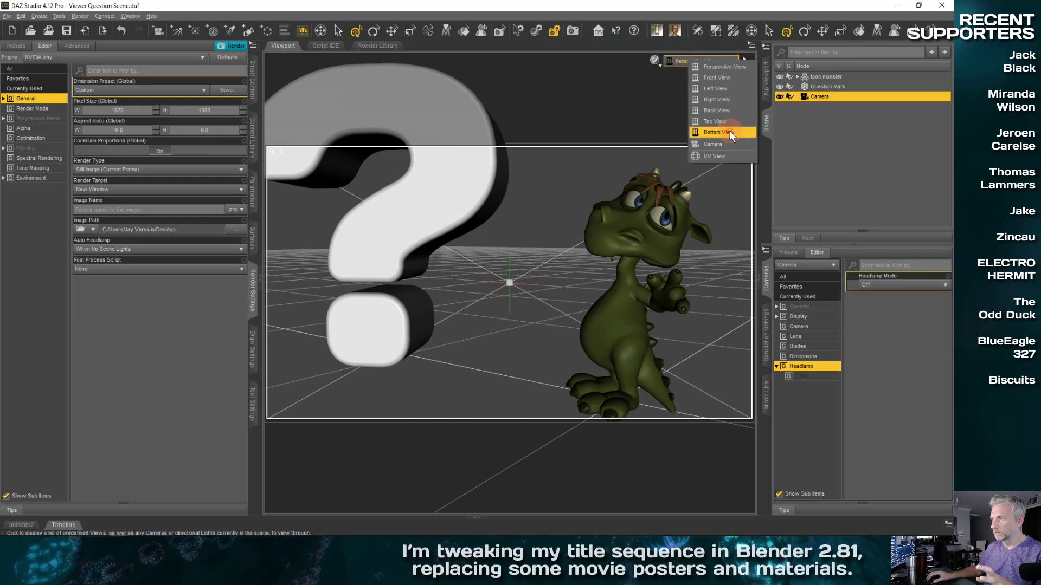
{"action": "left_click", "coordinate": [729, 143]}
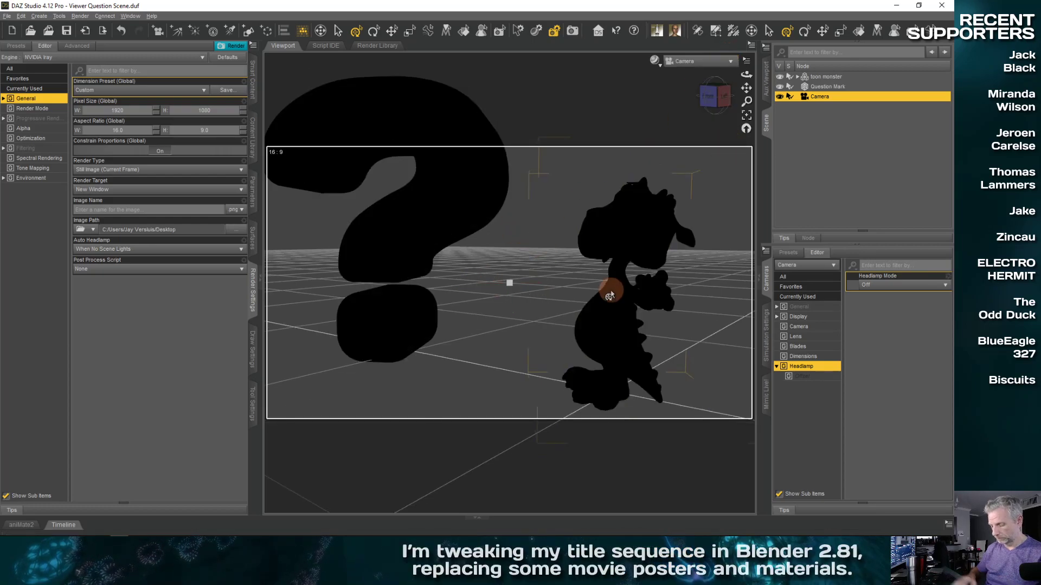
- Switch back to the camera view with the viewport's preview lighting on
{"action": "key", "text": "ctrl+p"}
{"action": "scroll", "coordinate": [578, 313], "scroll_direction": "down", "scroll_amount": 5}
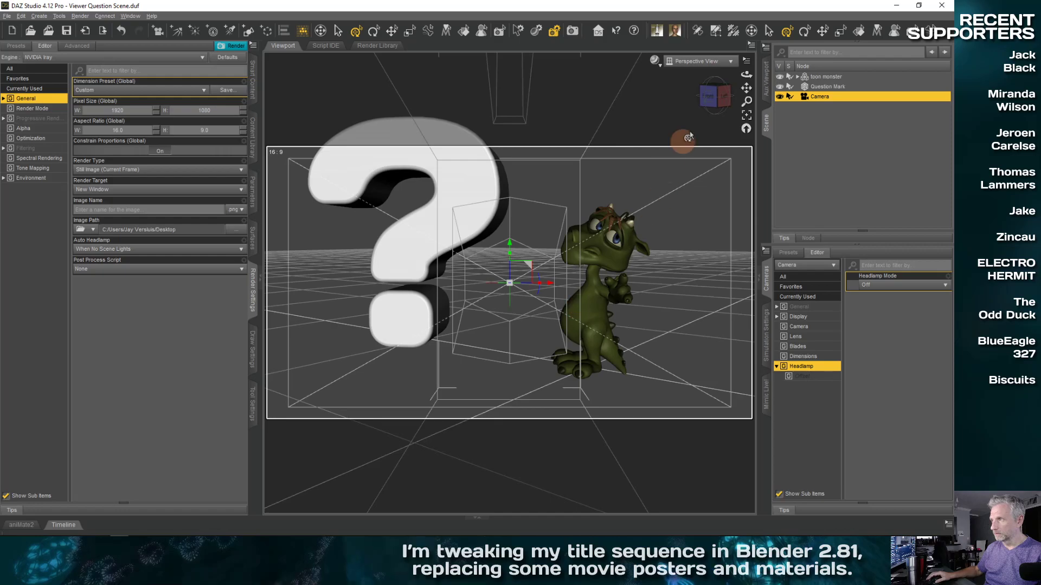
{"action": "left_click", "coordinate": [731, 62]}
{"action": "left_click", "coordinate": [726, 143]}
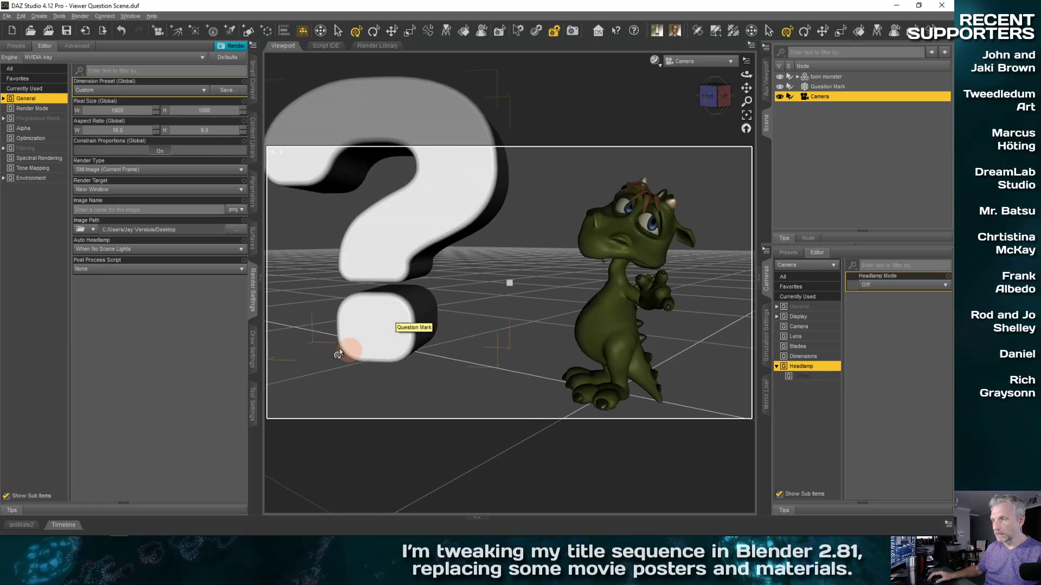
- Pull the camera back and orbit it to frame the question mark and the monster almost straight from the front
{"action": "scroll", "coordinate": [464, 308], "scroll_direction": "down", "scroll_amount": 4}
{"action": "scroll", "coordinate": [463, 310], "scroll_direction": "up", "scroll_amount": 2}
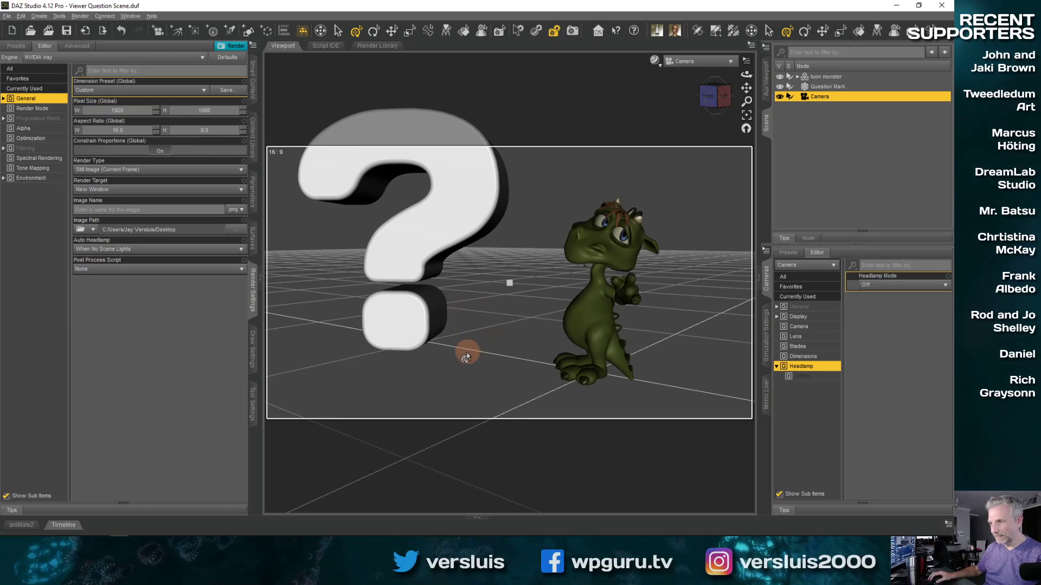
{"action": "left_click_drag", "start_coordinate": [467, 356], "coordinate": [467, 353]}
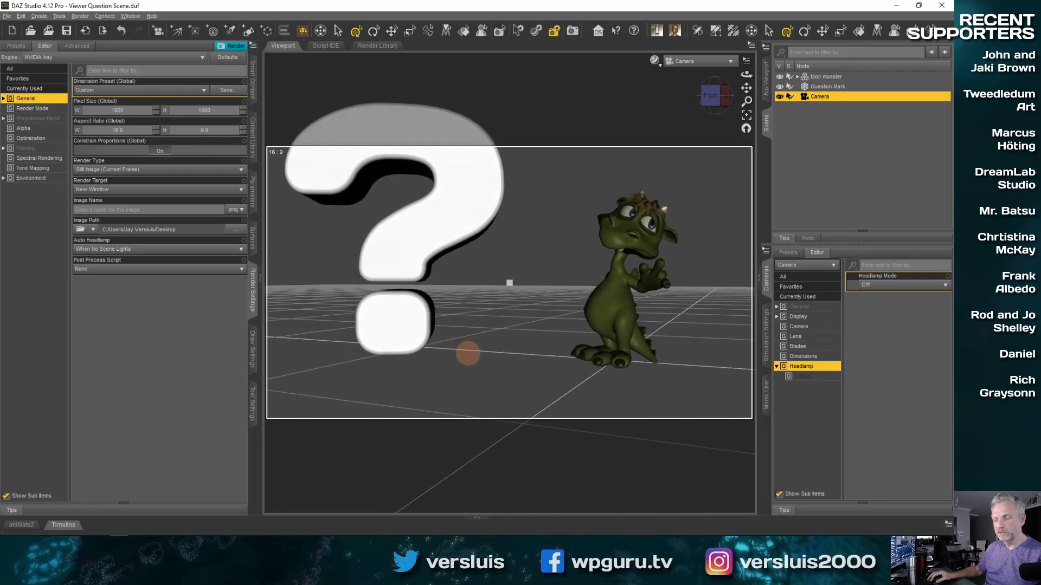
{"action": "middle_click_drag", "start_coordinate": [468, 353], "coordinate": [467, 353]}
{"action": "scroll", "coordinate": [467, 353], "scroll_direction": "down", "scroll_amount": 1}
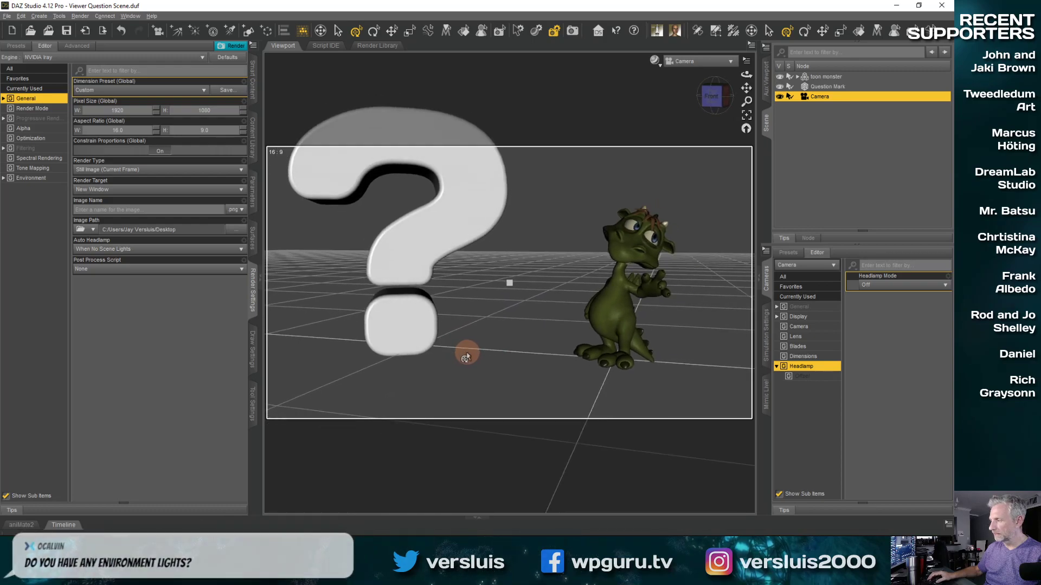
{"action": "left_click_drag", "start_coordinate": [466, 357], "coordinate": [467, 356]}
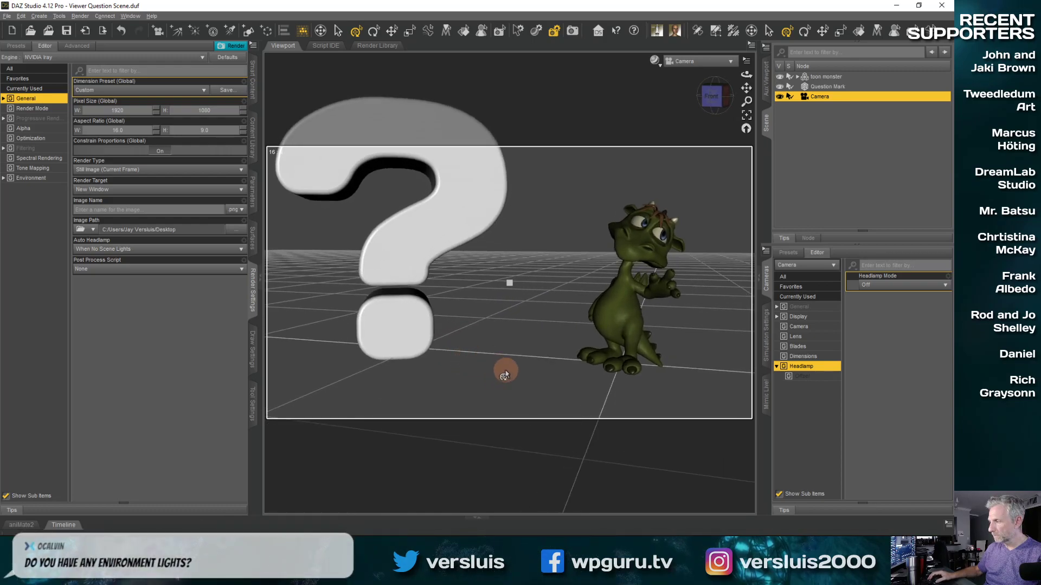
{"action": "scroll", "coordinate": [505, 374], "scroll_direction": "down", "scroll_amount": 4}
{"action": "scroll", "coordinate": [425, 315], "scroll_direction": "up", "scroll_amount": 1}
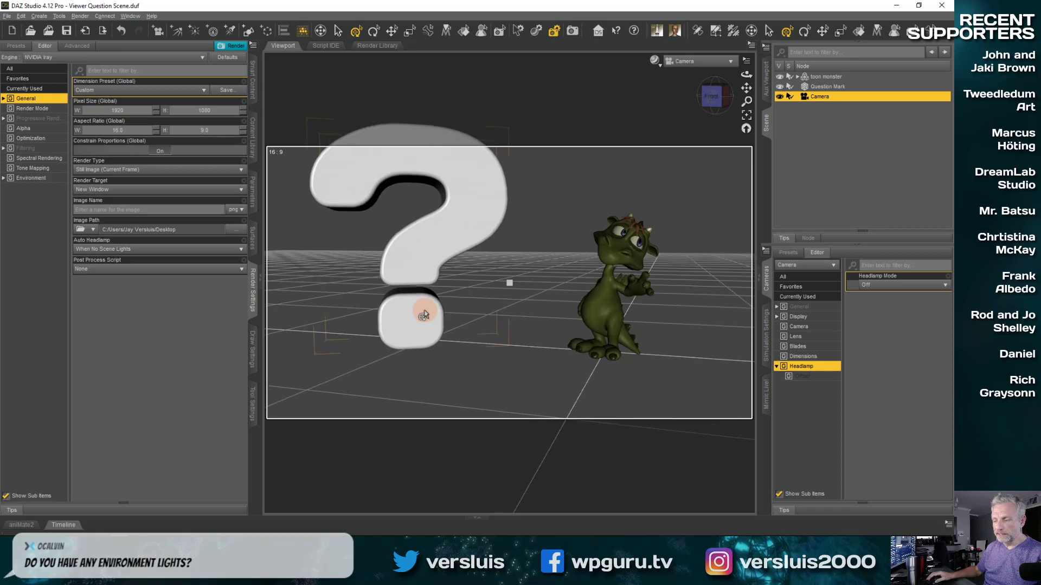
{"action": "left_click_drag", "start_coordinate": [424, 314], "coordinate": [434, 330]}
{"action": "left_click_drag", "start_coordinate": [498, 329], "coordinate": [500, 324]}
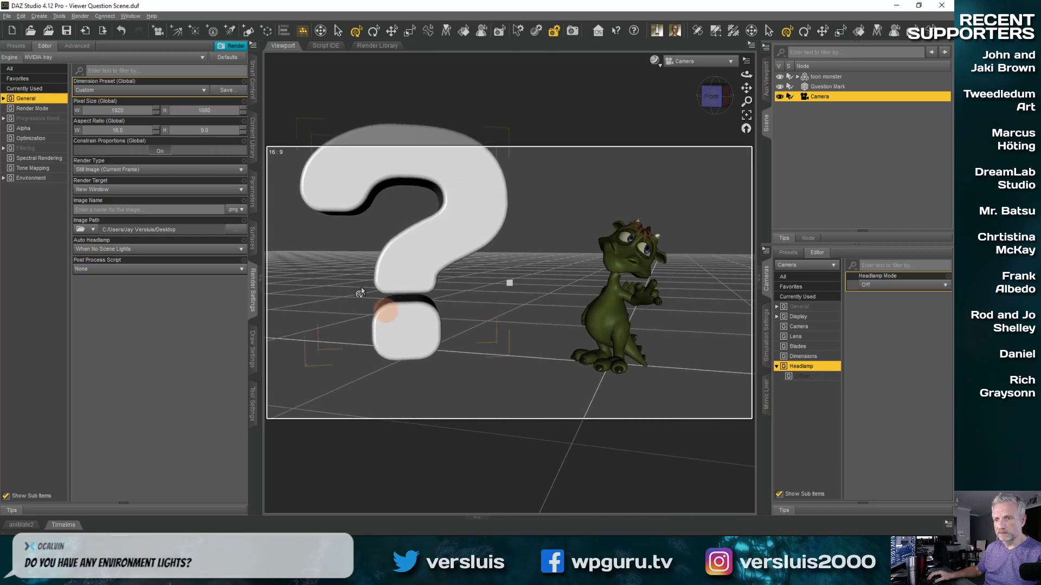
- Switch the viewport to the NVIDIA Iray preview and open the Environment render settings to check the environment map
{"action": "left_click", "coordinate": [654, 60]}
{"action": "left_click", "coordinate": [660, 178]}
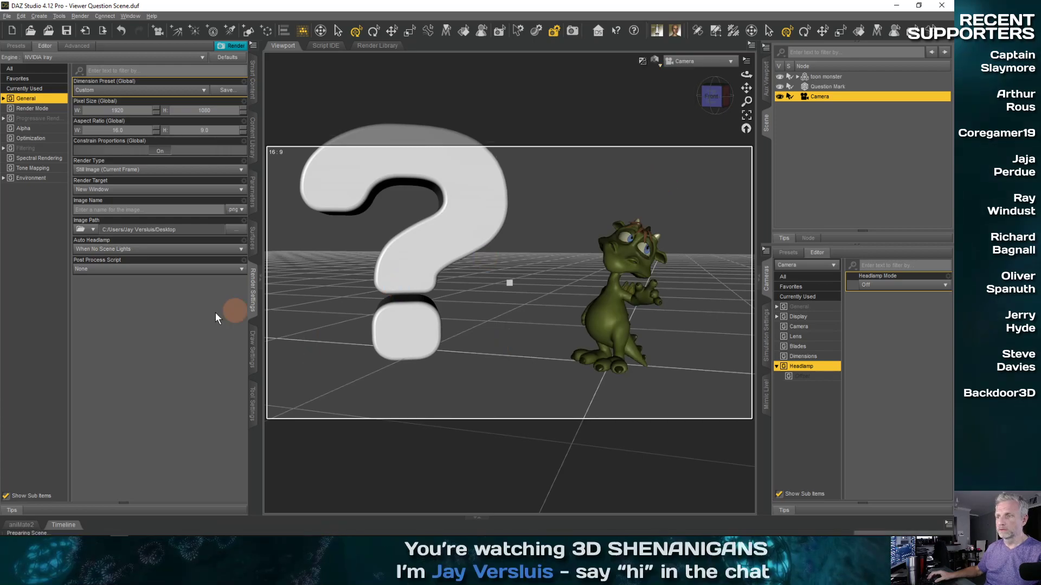
{"action": "left_click", "coordinate": [51, 180]}
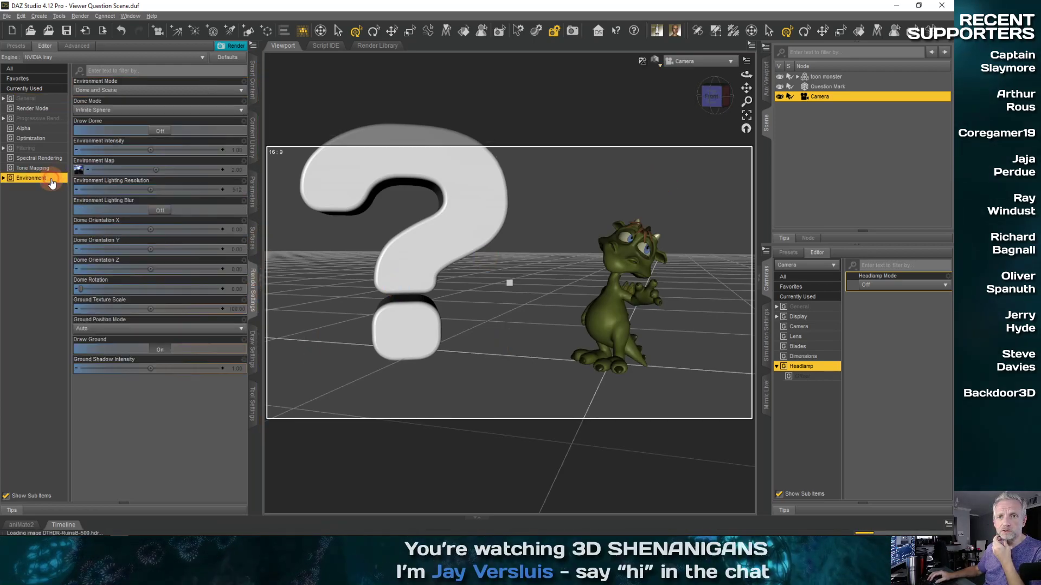
{"action": "mouse_move", "coordinate": [80, 171]}
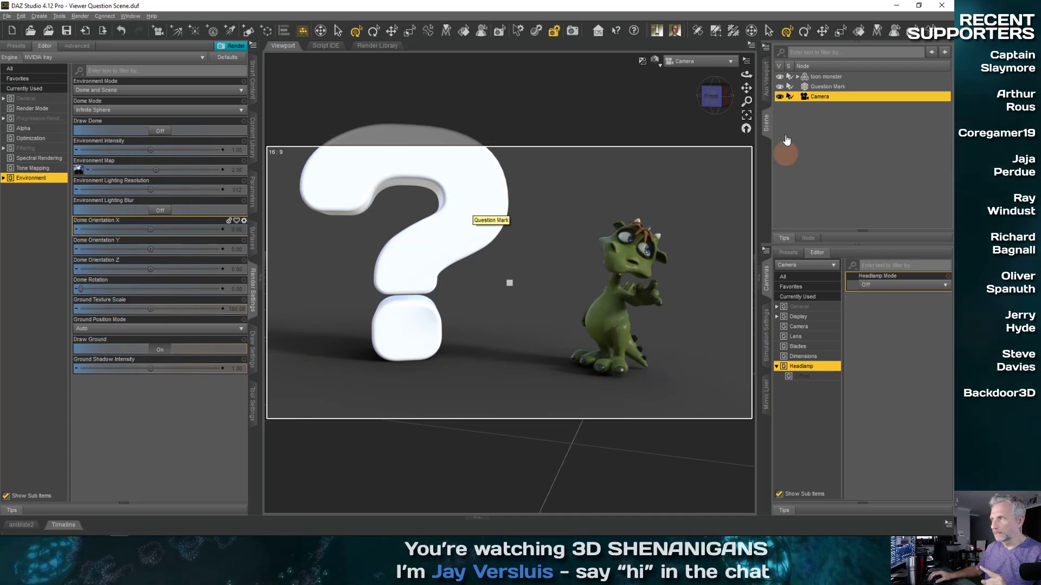
- Apply the Iray Metal - Copper shader to the question mark's surface
{"action": "left_click", "coordinate": [838, 88]}
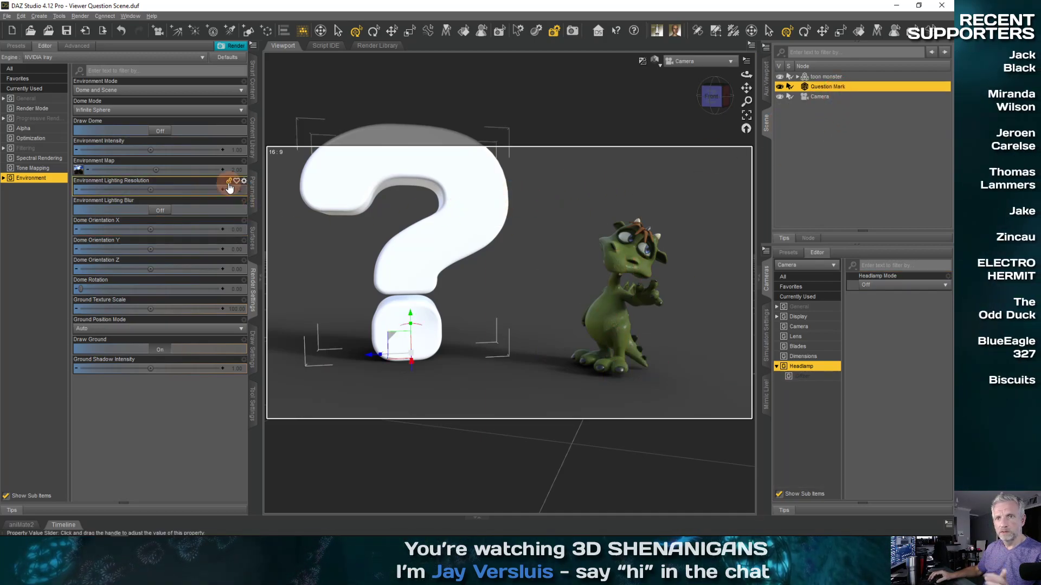
{"action": "left_click", "coordinate": [253, 238]}
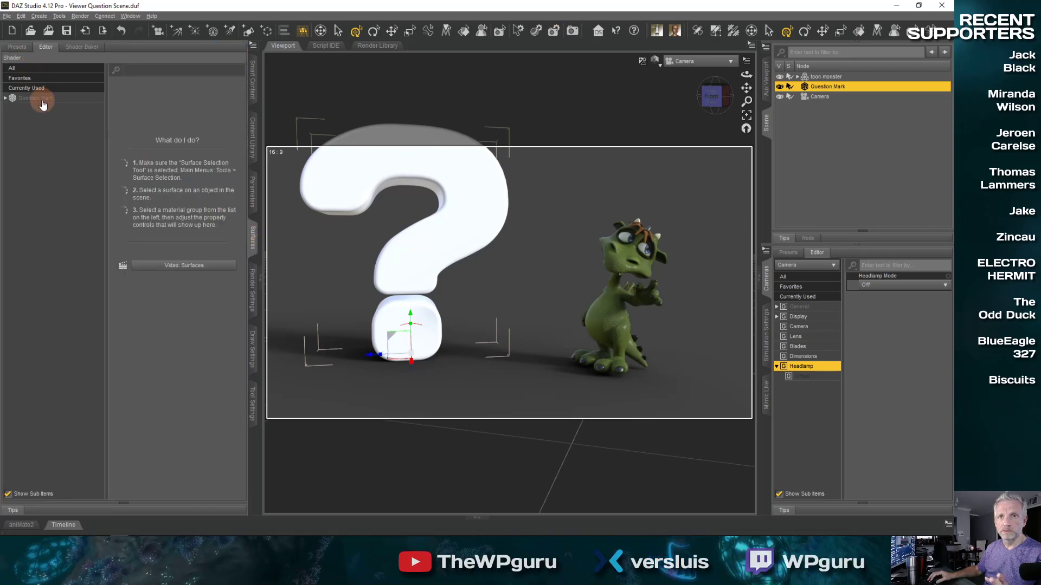
{"action": "left_click", "coordinate": [7, 99]}
{"action": "left_click", "coordinate": [7, 98]}
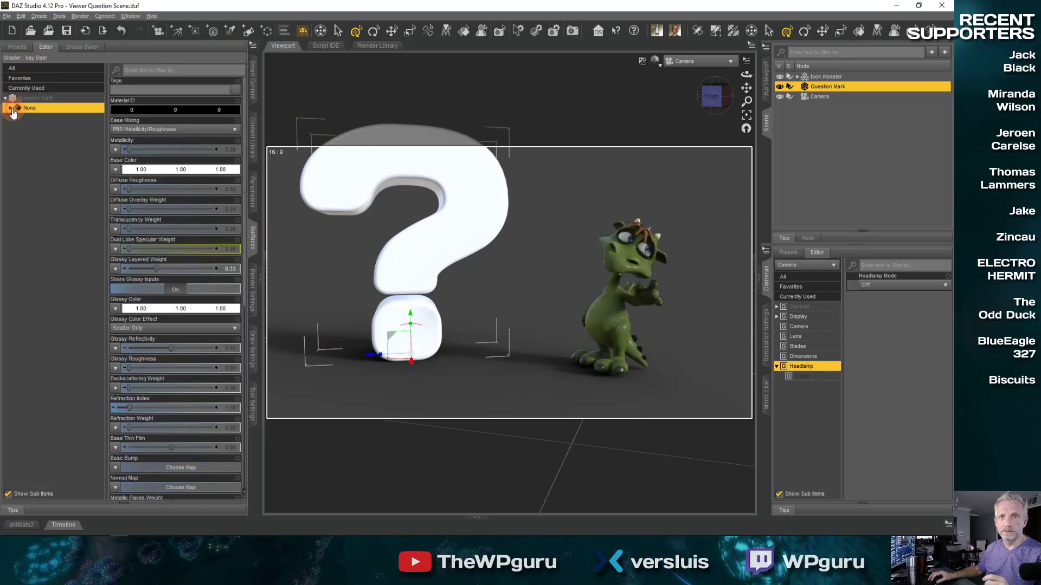
{"action": "left_click", "coordinate": [11, 108]}
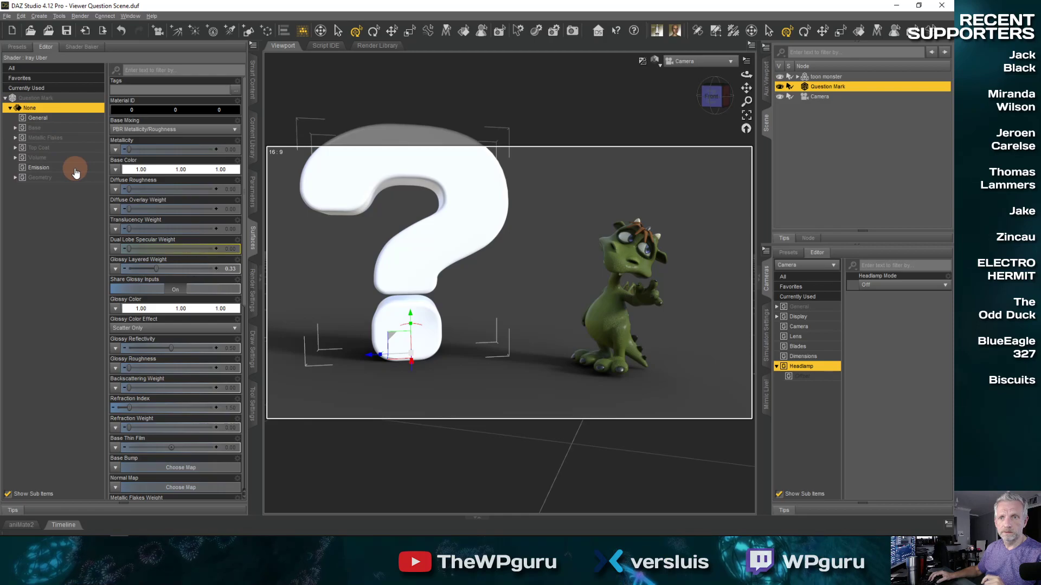
{"action": "left_click", "coordinate": [18, 47]}
{"action": "left_click", "coordinate": [6, 122]}
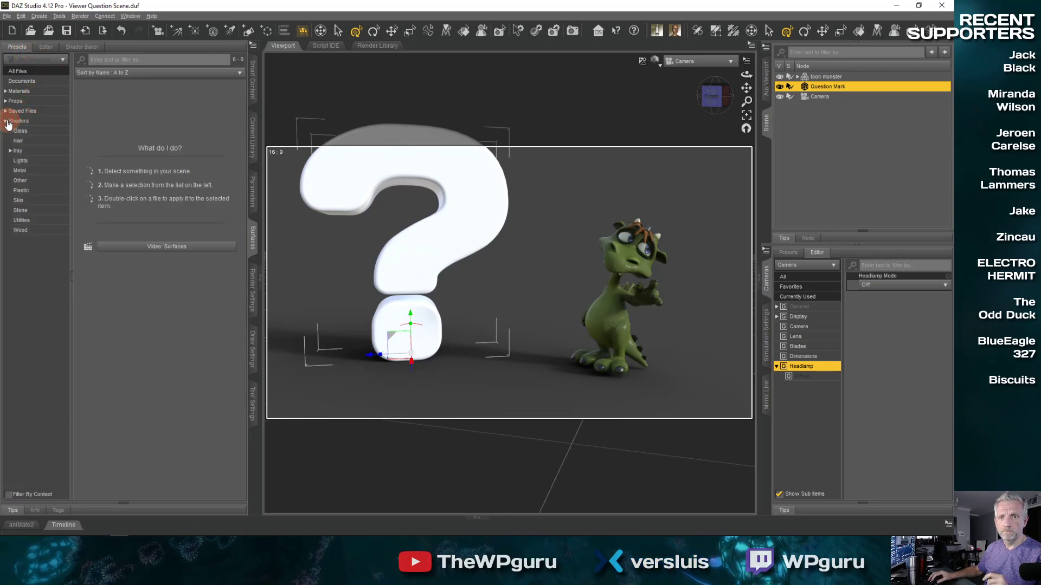
{"action": "left_click", "coordinate": [11, 151]}
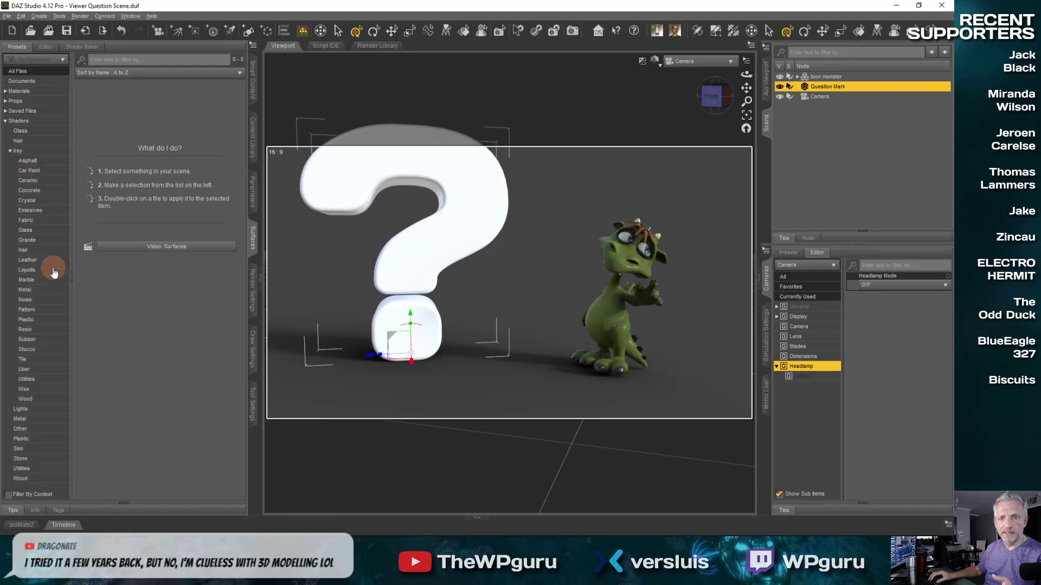
{"action": "left_click", "coordinate": [48, 289]}
{"action": "double_click", "coordinate": [164, 240]}
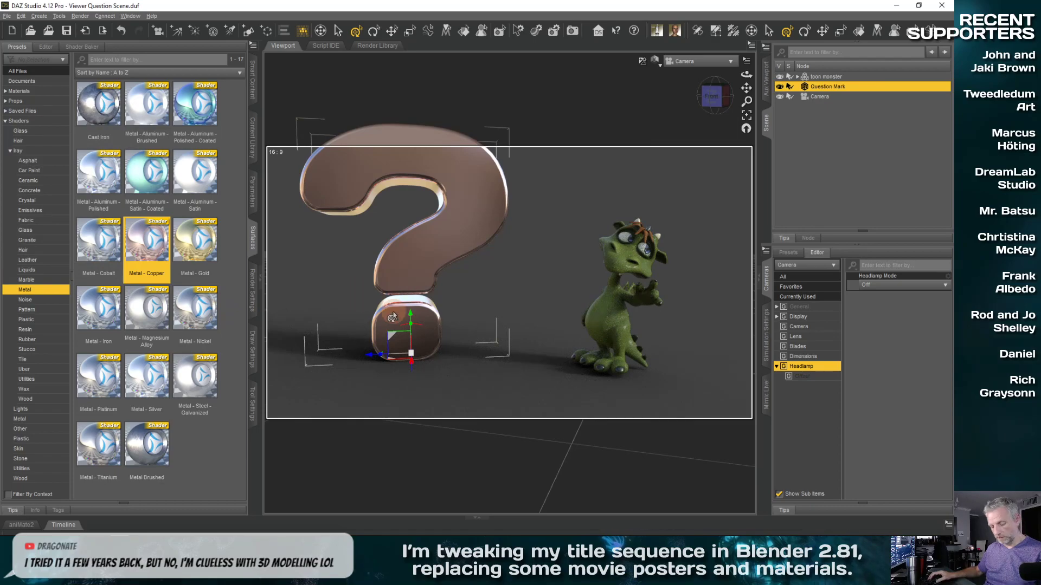
- Orbit around the copper question mark to check its reflections, and examine the toon monster's face and skin texture up close
{"action": "middle_click_drag", "start_coordinate": [393, 316], "coordinate": [429, 320]}
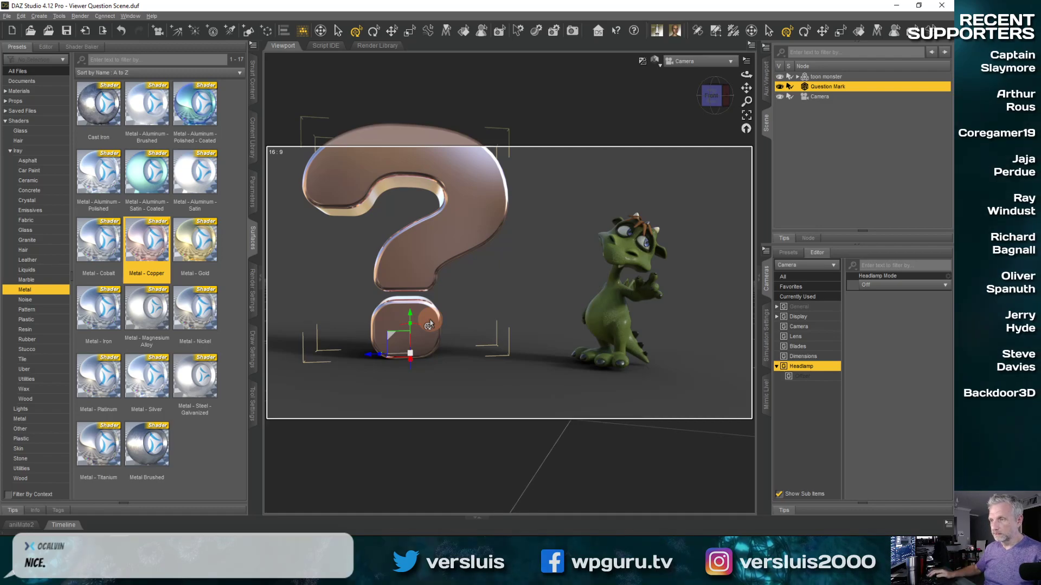
{"action": "middle_click_drag", "start_coordinate": [470, 291], "coordinate": [485, 314]}
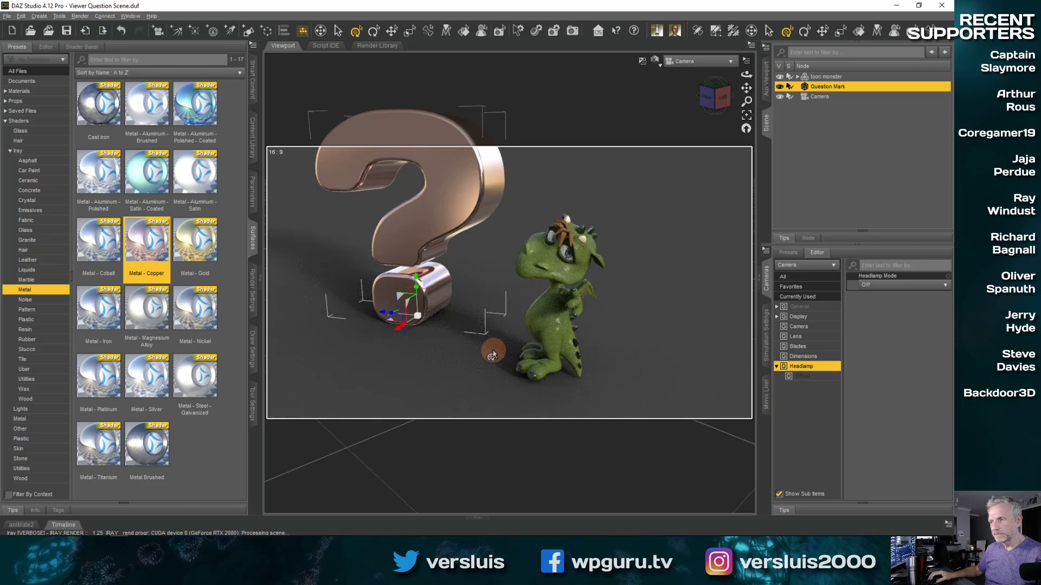
{"action": "left_click", "coordinate": [826, 77]}
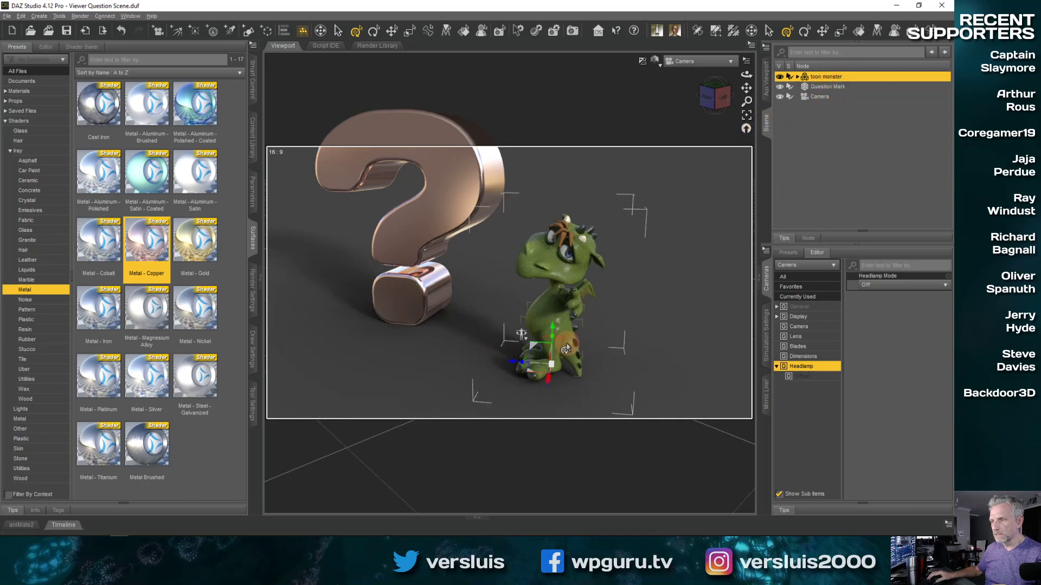
{"action": "scroll", "coordinate": [566, 349], "scroll_direction": "up", "scroll_amount": 3}
{"action": "middle_click_drag", "start_coordinate": [566, 349], "coordinate": [562, 343]}
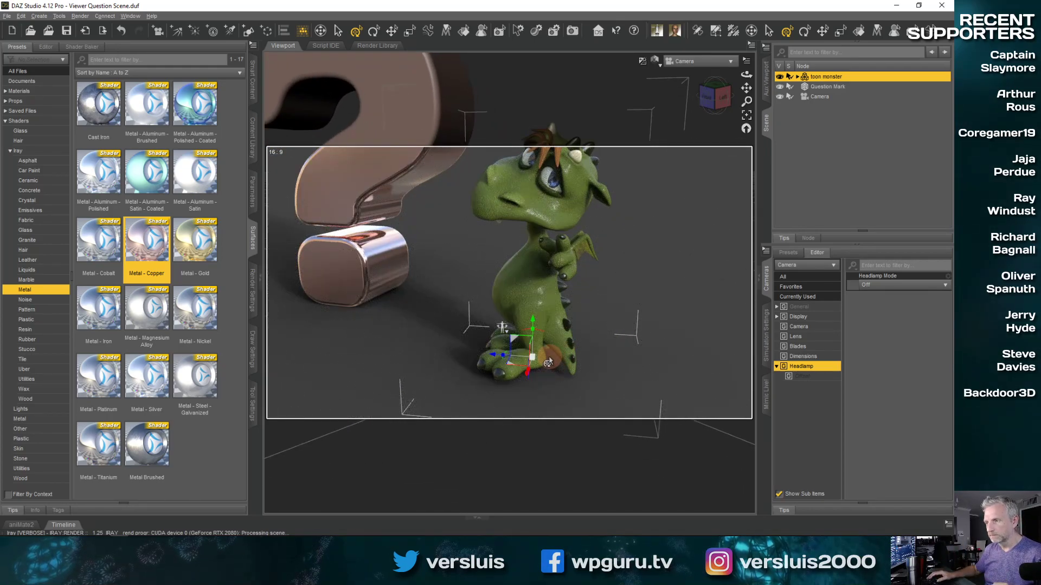
{"action": "scroll", "coordinate": [548, 349], "scroll_direction": "up", "scroll_amount": 1}
{"action": "scroll", "coordinate": [522, 299], "scroll_direction": "up", "scroll_amount": 3}
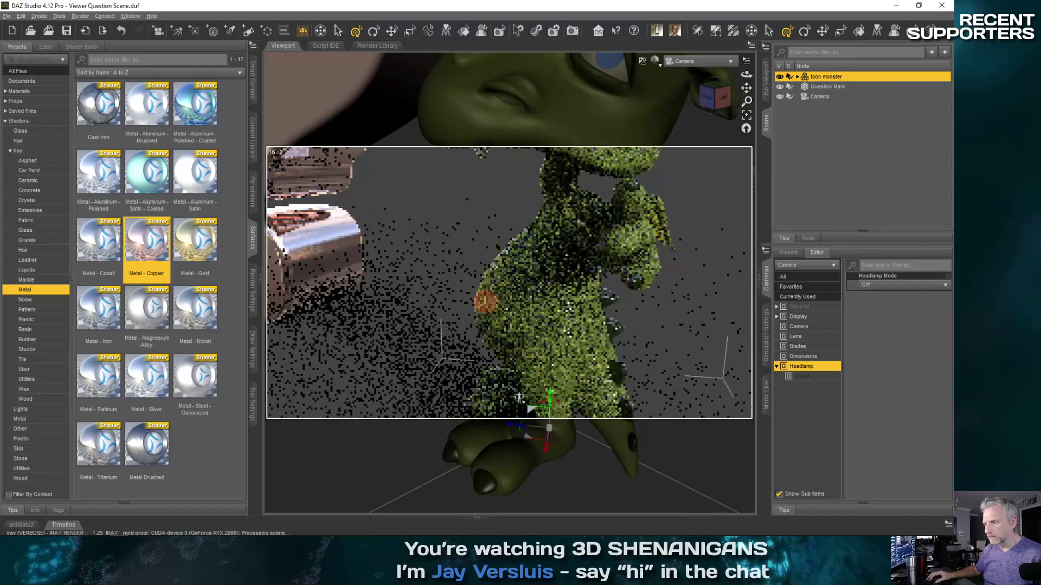
{"action": "middle_click_drag", "start_coordinate": [485, 301], "coordinate": [580, 343]}
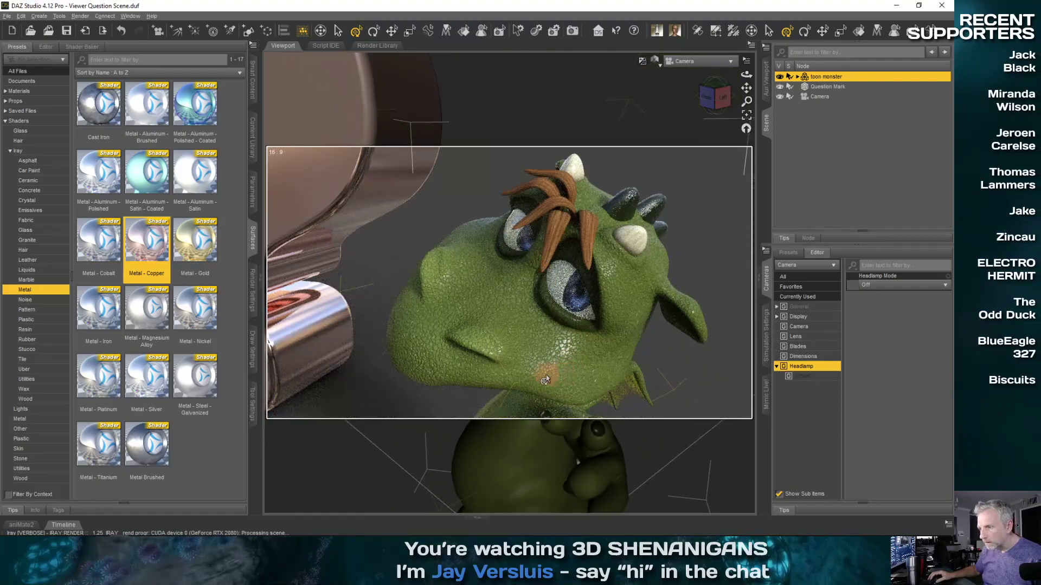
{"action": "scroll", "coordinate": [481, 312], "scroll_direction": "up", "scroll_amount": 5}
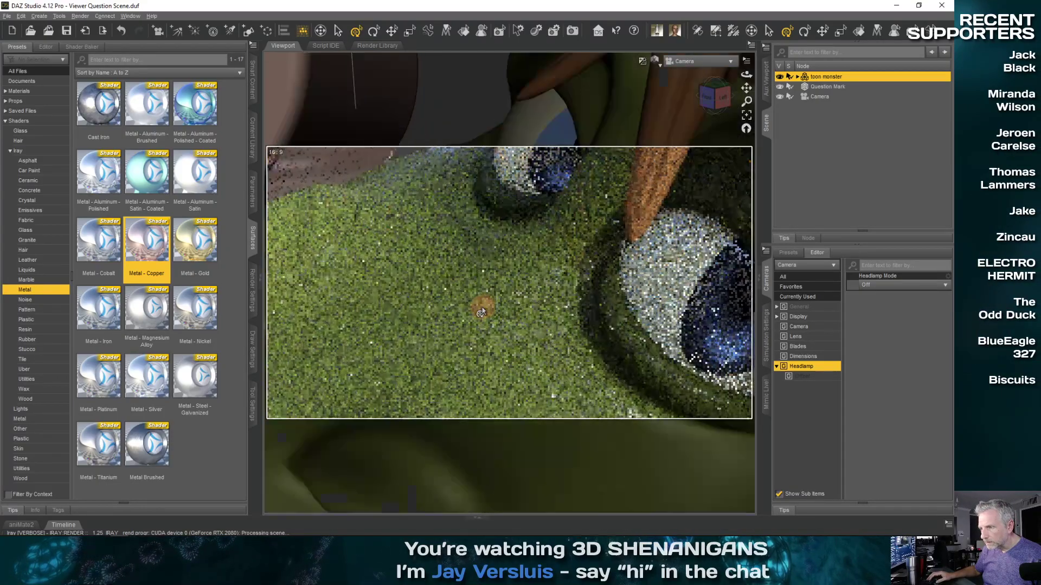
{"action": "middle_click_drag", "start_coordinate": [464, 327], "coordinate": [466, 335]}
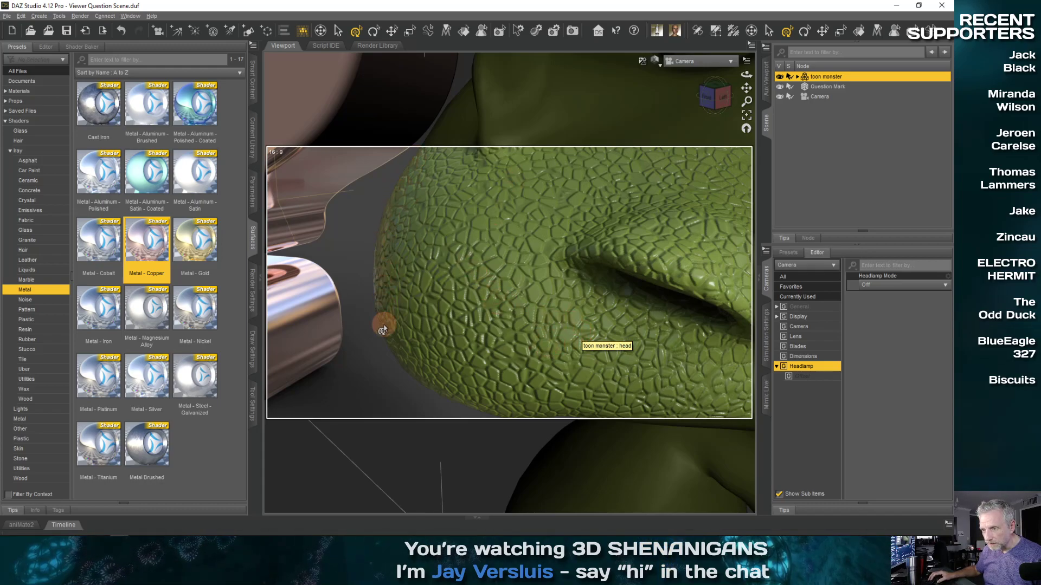
{"action": "scroll", "coordinate": [384, 253], "scroll_direction": "up", "scroll_amount": 2}
{"action": "scroll", "coordinate": [384, 252], "scroll_direction": "down", "scroll_amount": 2}
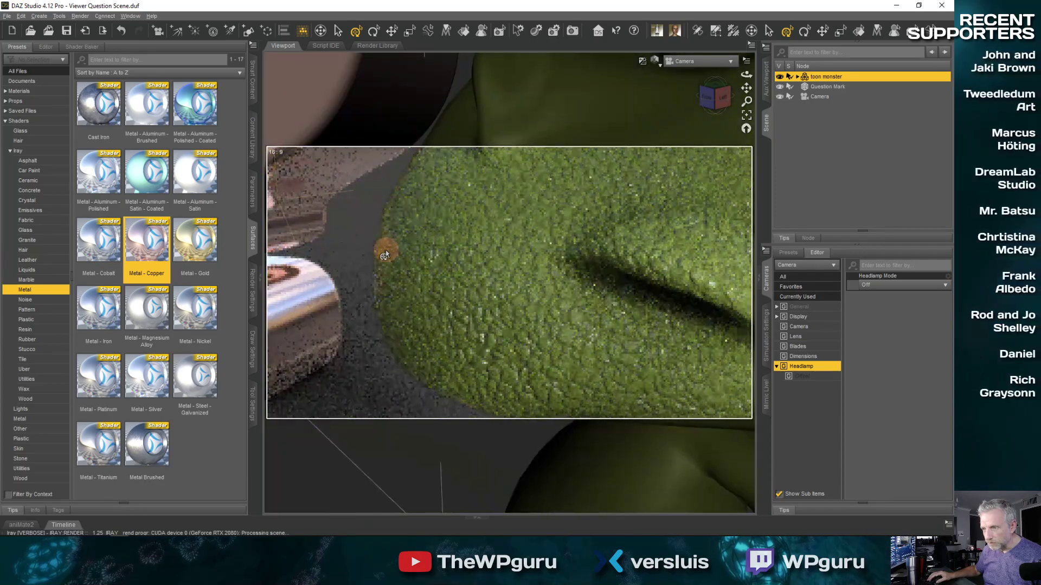
{"action": "scroll", "coordinate": [421, 280], "scroll_direction": "up", "scroll_amount": 2}
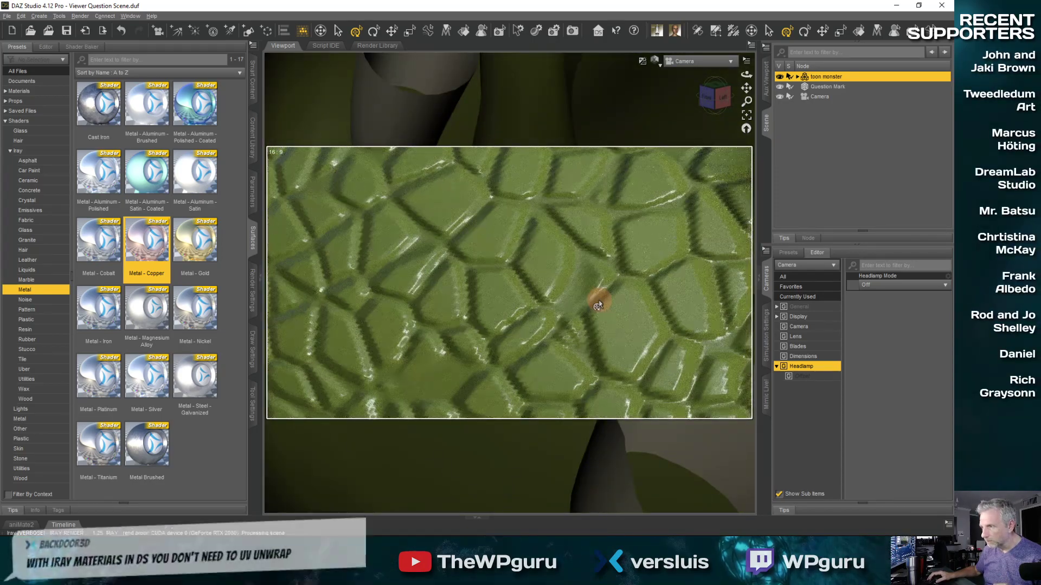
{"action": "scroll", "coordinate": [598, 306], "scroll_direction": "down", "scroll_amount": 3}
{"action": "scroll", "coordinate": [599, 306], "scroll_direction": "down", "scroll_amount": 3}
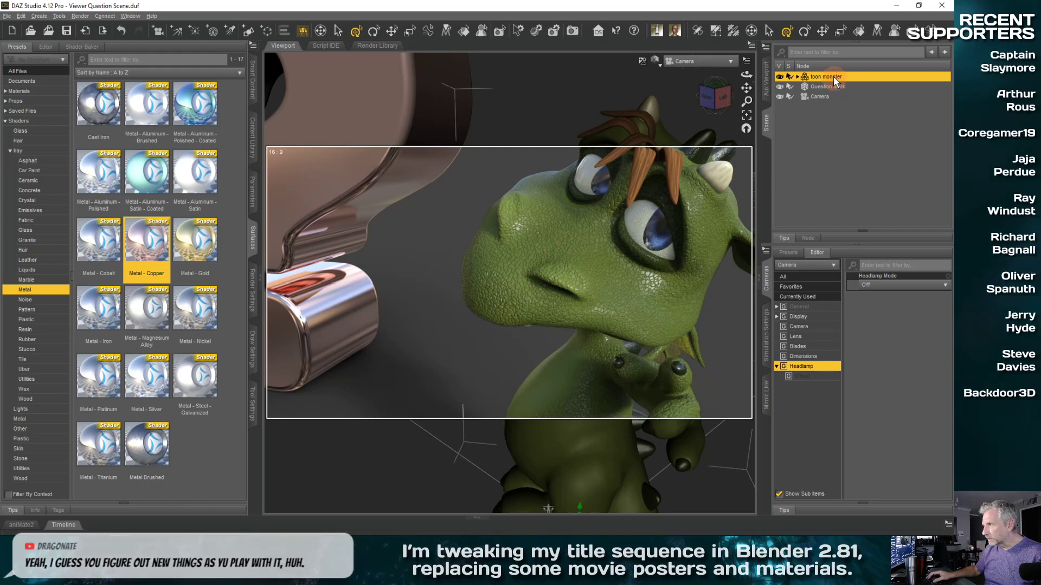
- Apply the Iray Uber Base shader to all of the toon monster's surfaces and open their surface properties
{"action": "left_click", "coordinate": [43, 153]}
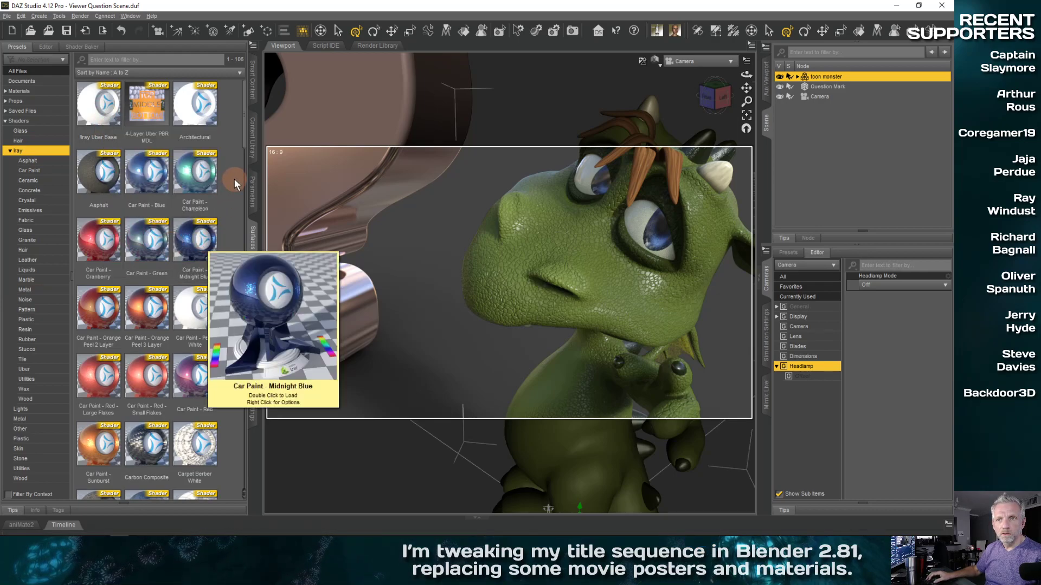
{"action": "mouse_move", "coordinate": [162, 119]}
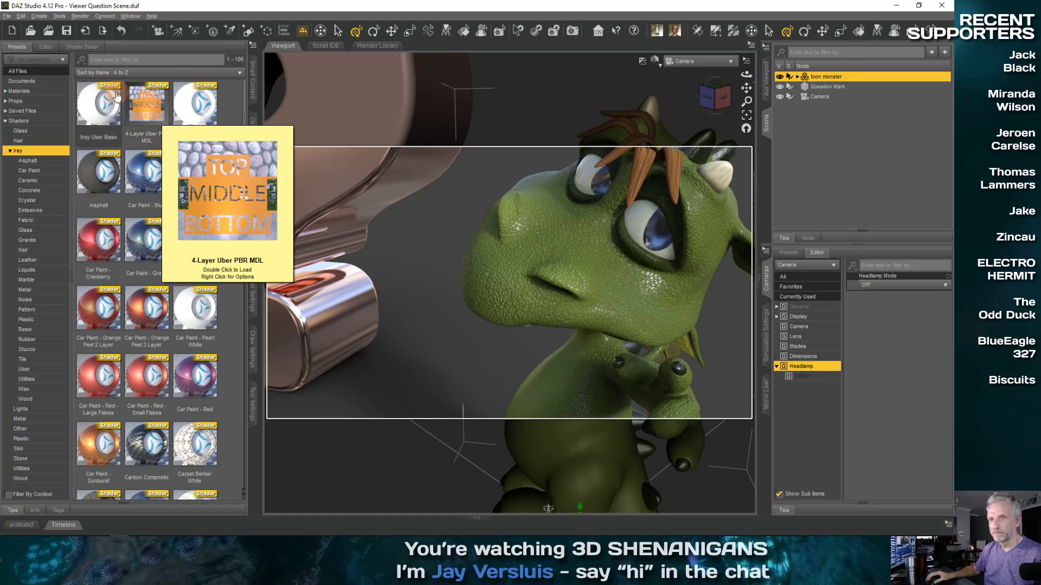
{"action": "left_click", "coordinate": [46, 47]}
{"action": "left_click", "coordinate": [13, 101]}
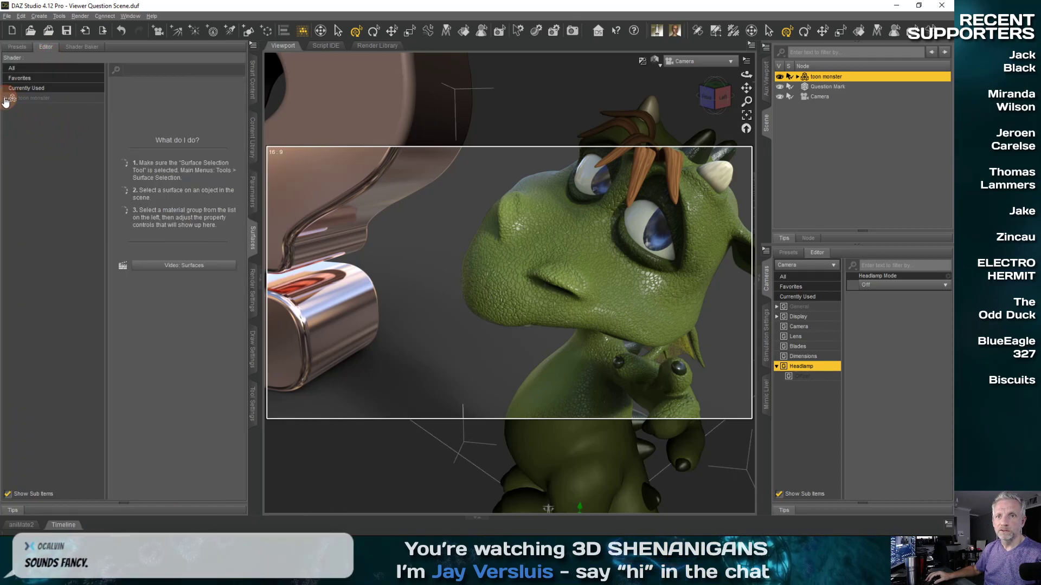
{"action": "left_click", "coordinate": [45, 99]}
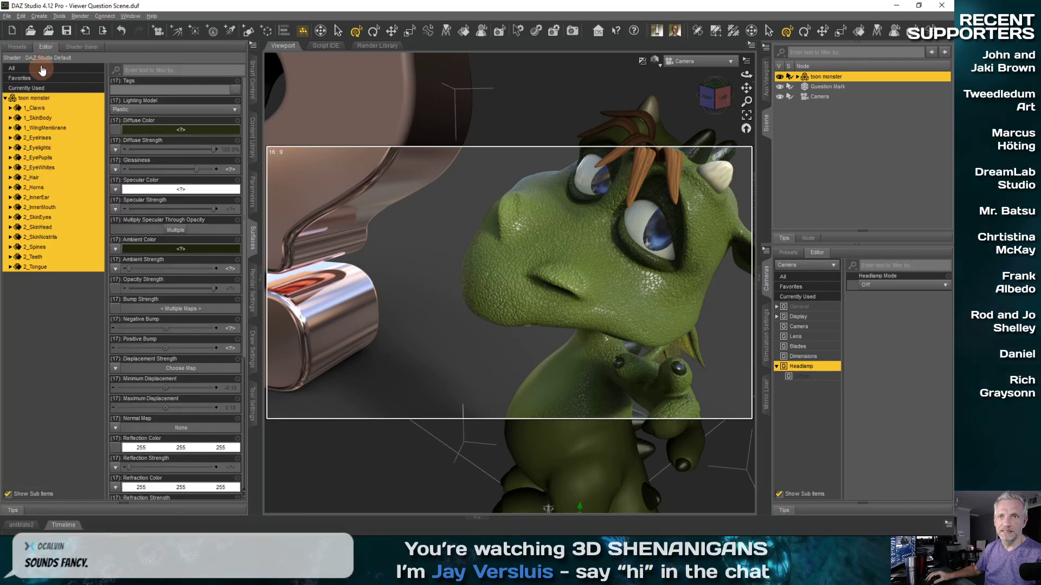
{"action": "left_click", "coordinate": [17, 47]}
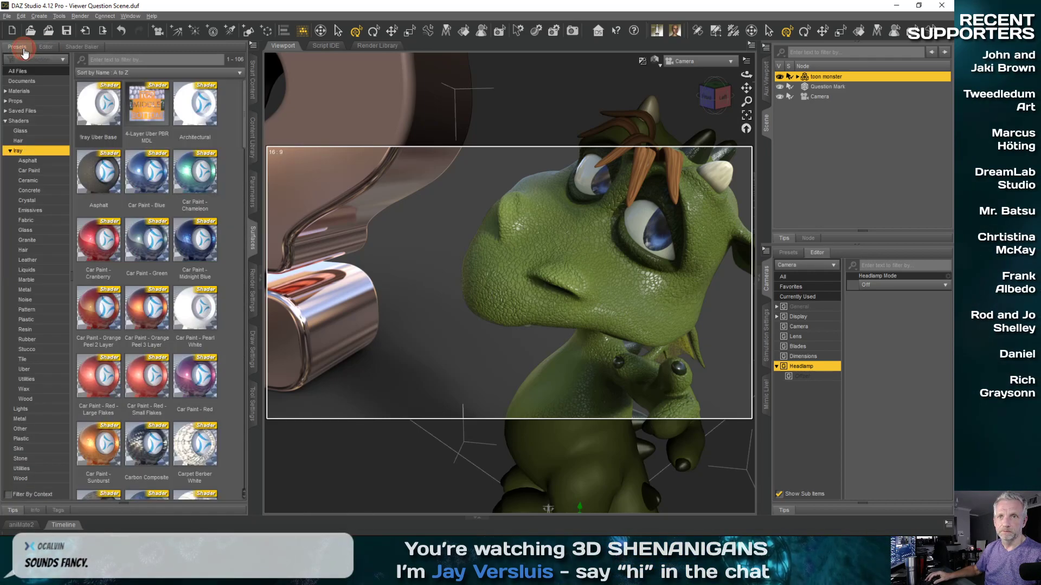
{"action": "double_click", "coordinate": [105, 110]}
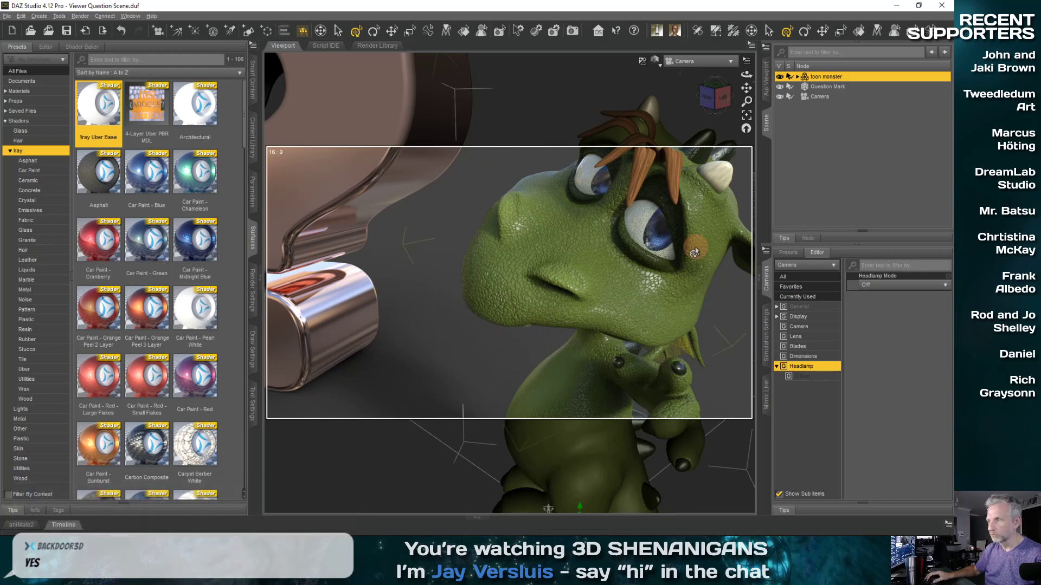
{"action": "left_click", "coordinate": [45, 47]}
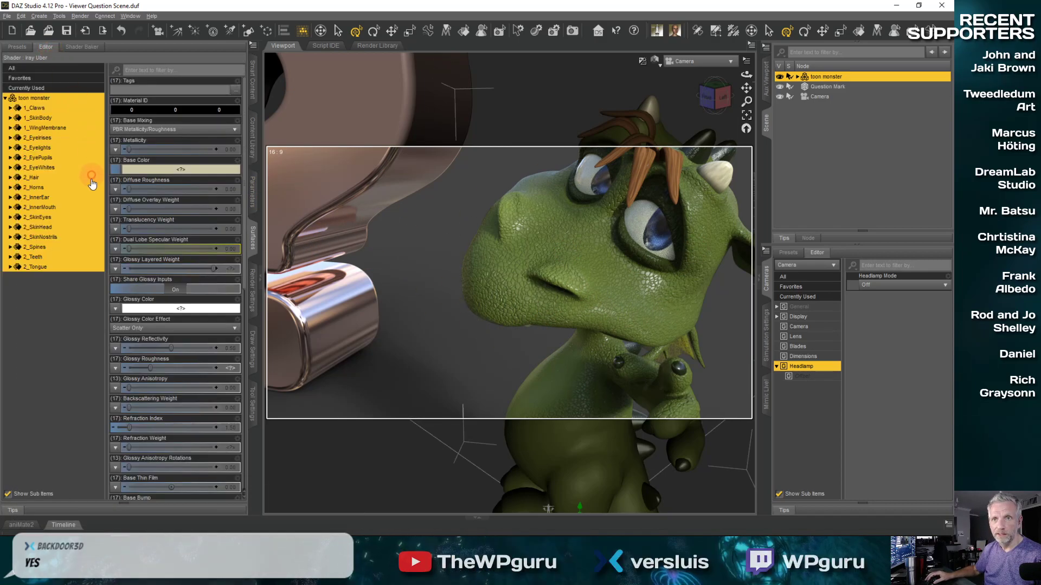
- Select the monster's 2_Eyelights surface on the model with the Surface Selection tool
{"action": "left_click", "coordinate": [591, 190]}
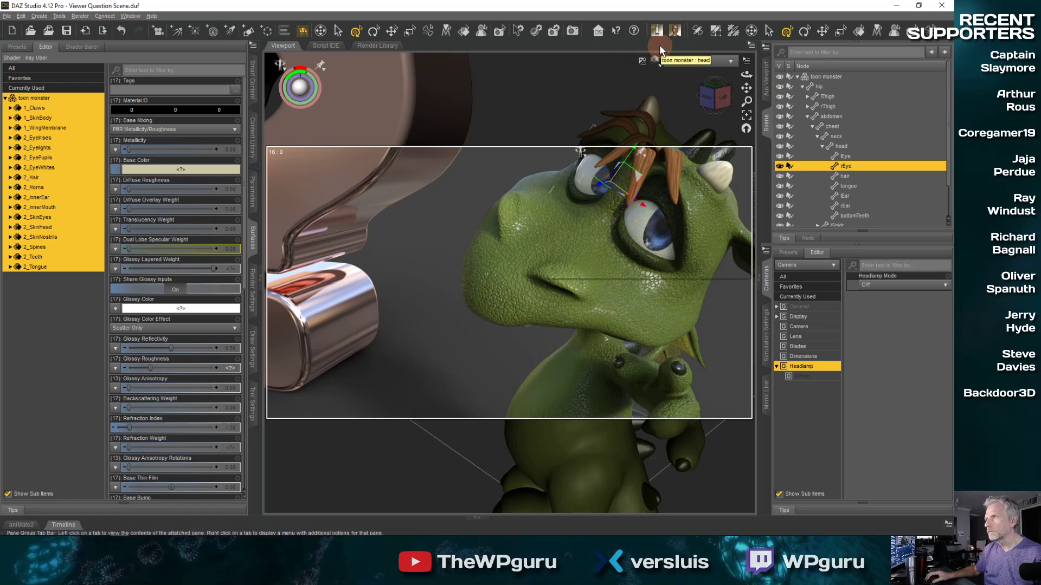
{"action": "left_click", "coordinate": [861, 36]}
{"action": "left_click", "coordinate": [593, 177]}
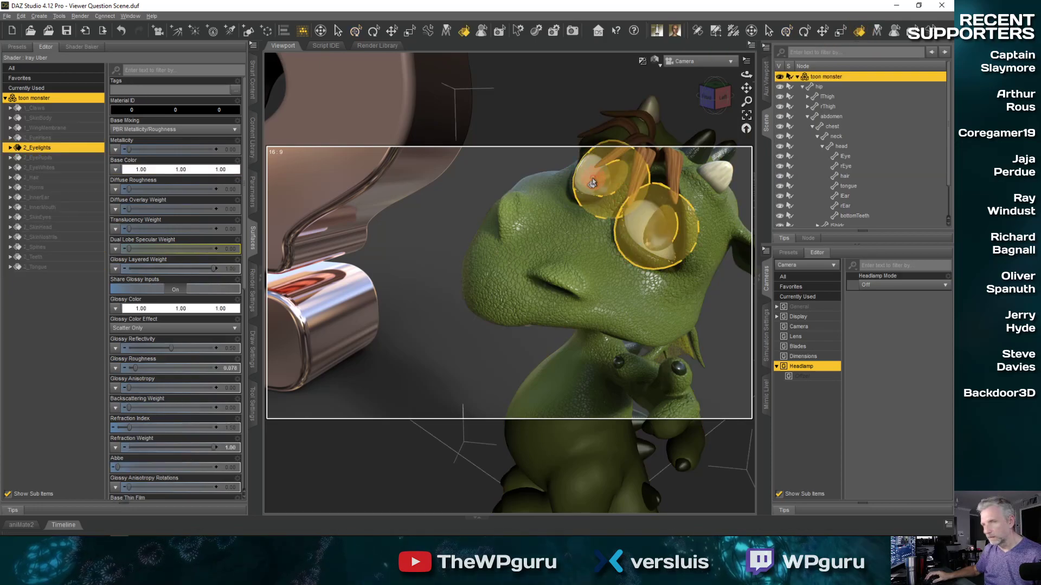
- Set the Glossy Reflectivity of the 2_Eyelights surface to 0.80 in its base reflection properties
{"action": "left_click", "coordinate": [9, 148]}
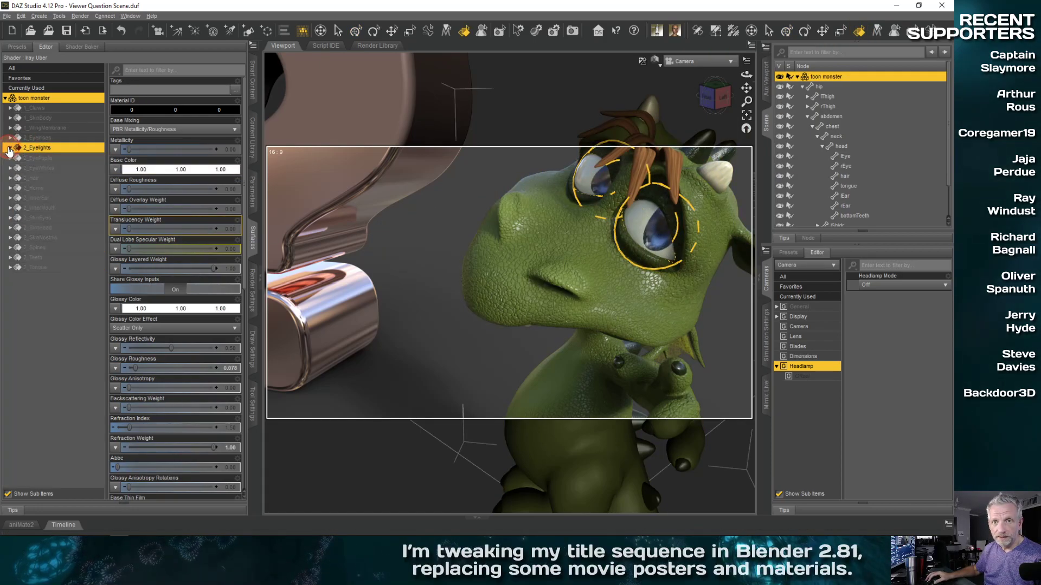
{"action": "left_click", "coordinate": [76, 168]}
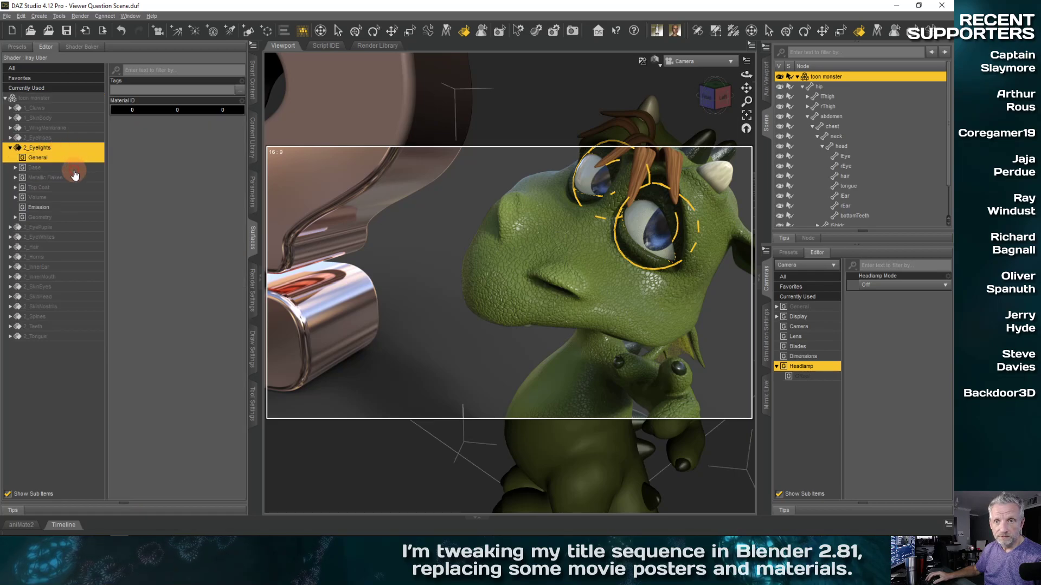
{"action": "left_click", "coordinate": [70, 217]}
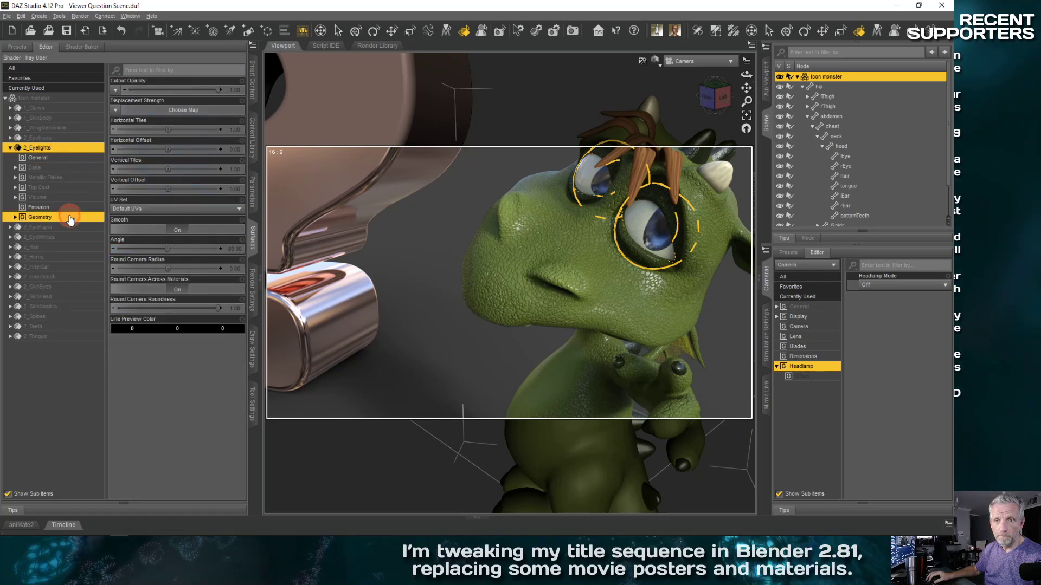
{"action": "left_click", "coordinate": [76, 169]}
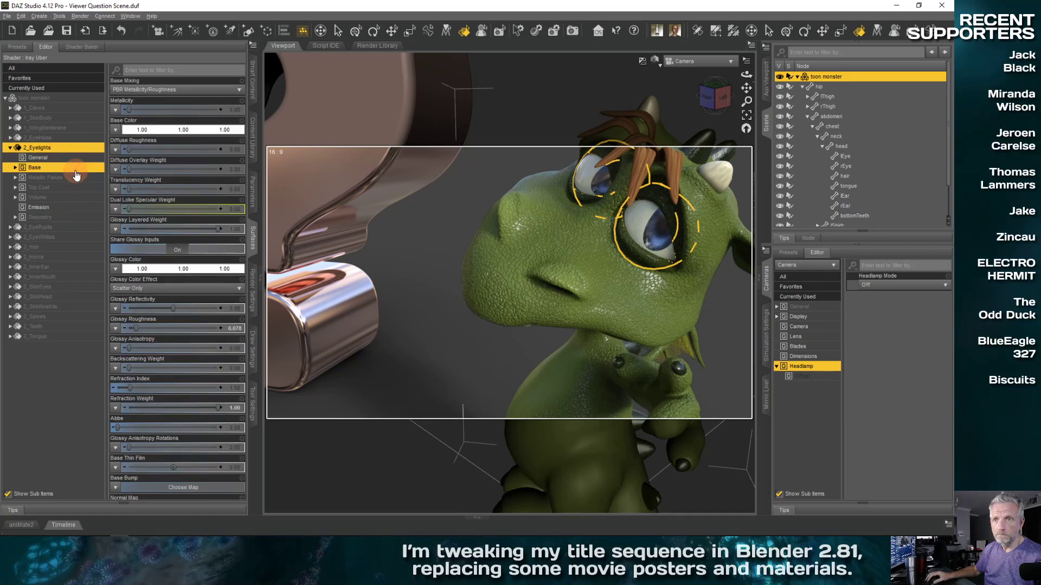
{"action": "left_click", "coordinate": [15, 168]}
{"action": "left_click", "coordinate": [77, 209]}
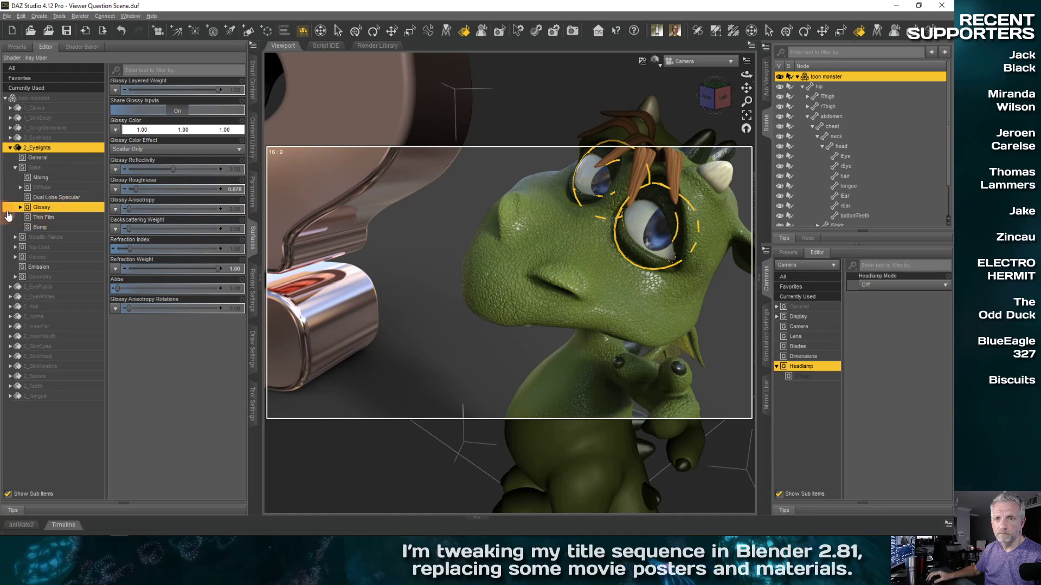
{"action": "left_click", "coordinate": [20, 208]}
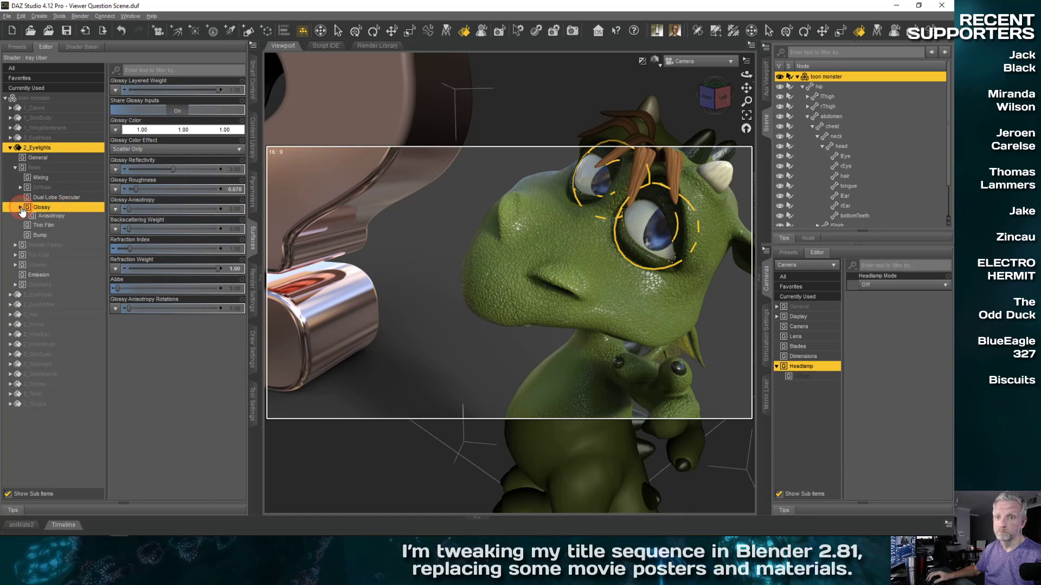
{"action": "left_click", "coordinate": [74, 217]}
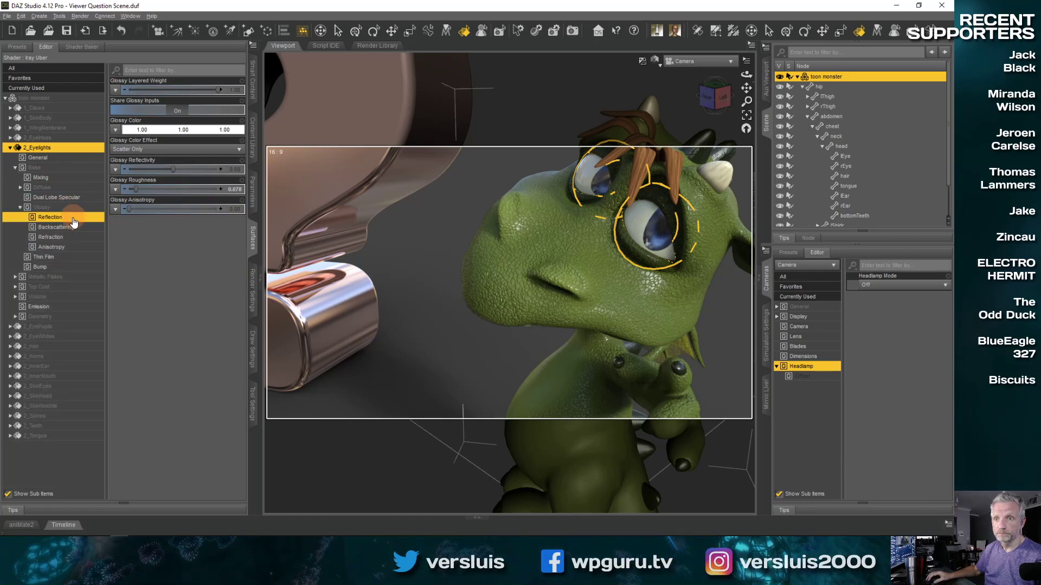
{"action": "left_click_drag", "start_coordinate": [173, 169], "coordinate": [199, 169]}
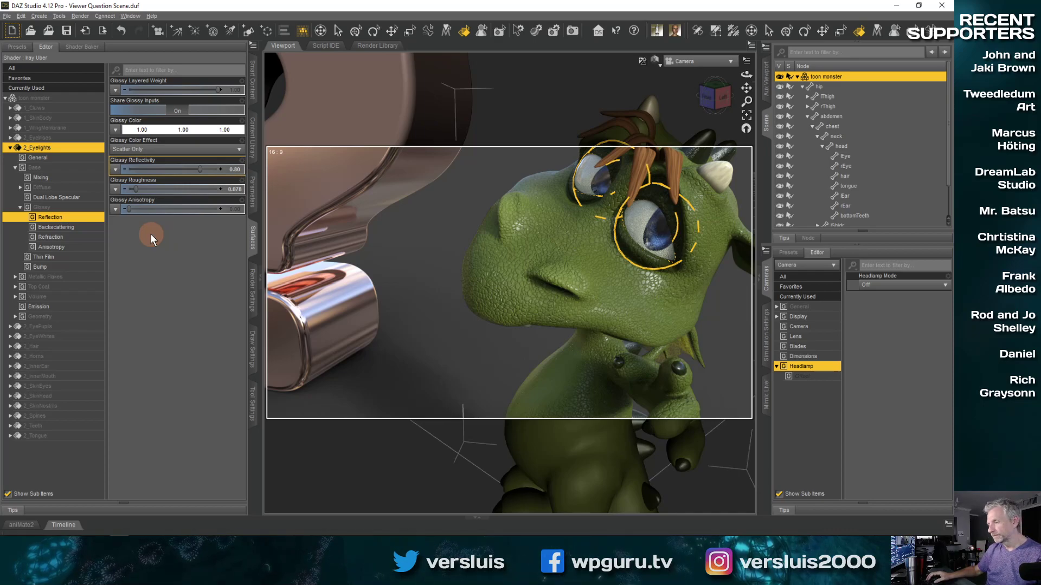
- Pull the camera back and orbit it to frame the whole question mark and the monster from an angled side
{"action": "scroll", "coordinate": [397, 270], "scroll_direction": "down", "scroll_amount": 5}
{"action": "middle_click_drag", "start_coordinate": [368, 322], "coordinate": [396, 324]}
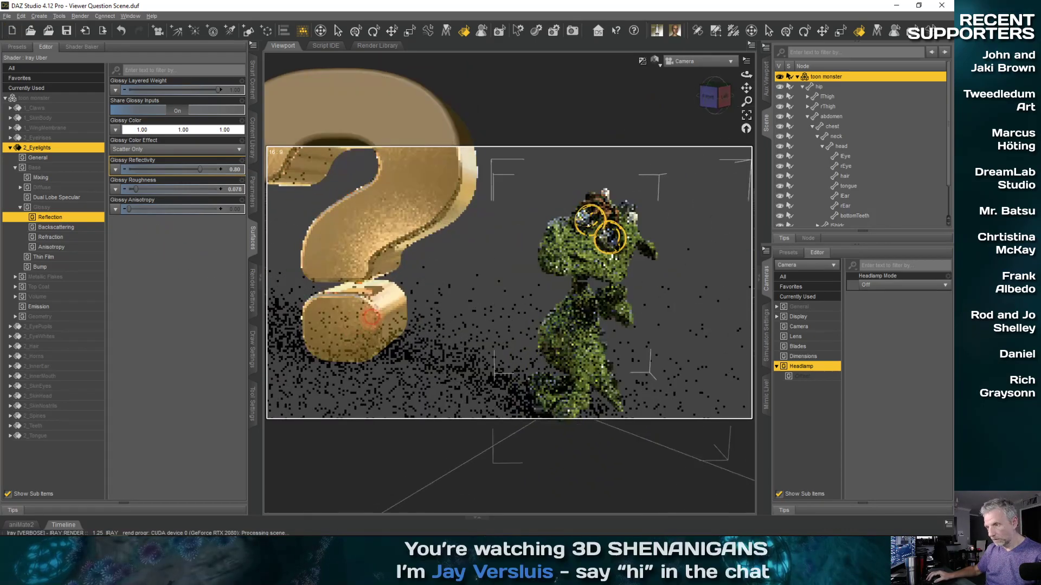
{"action": "scroll", "coordinate": [356, 334], "scroll_direction": "down", "scroll_amount": 3}
{"action": "middle_click_drag", "start_coordinate": [386, 280], "coordinate": [395, 293]}
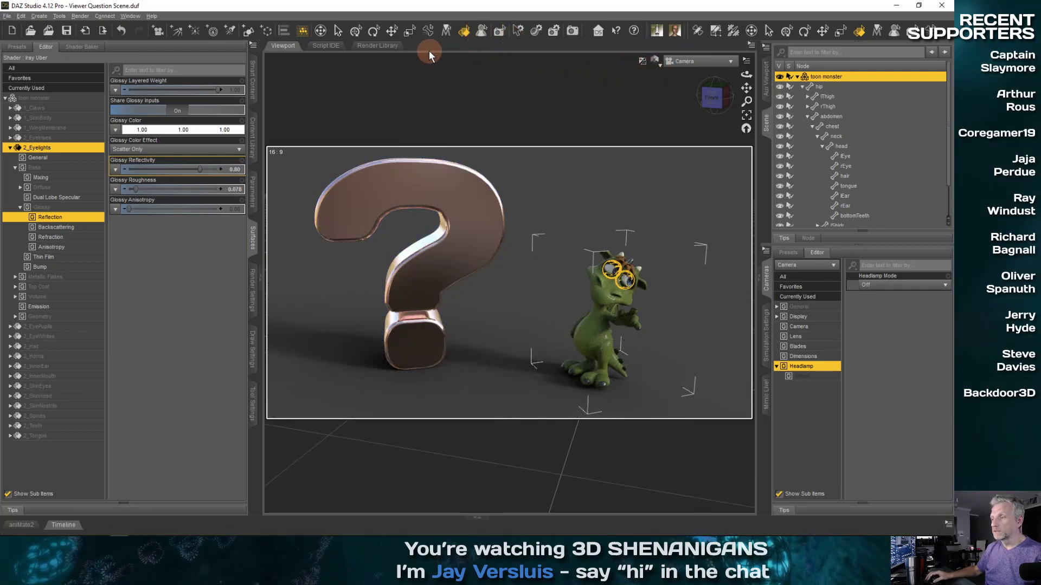
{"action": "middle_click_drag", "start_coordinate": [439, 297], "coordinate": [506, 299]}
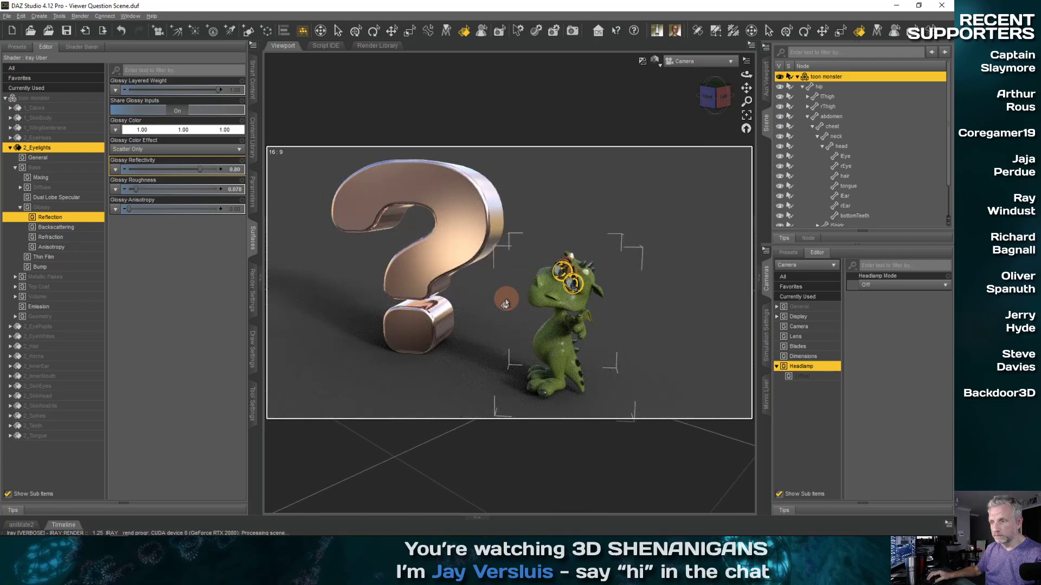
{"action": "scroll", "coordinate": [505, 301], "scroll_direction": "up", "scroll_amount": 3}
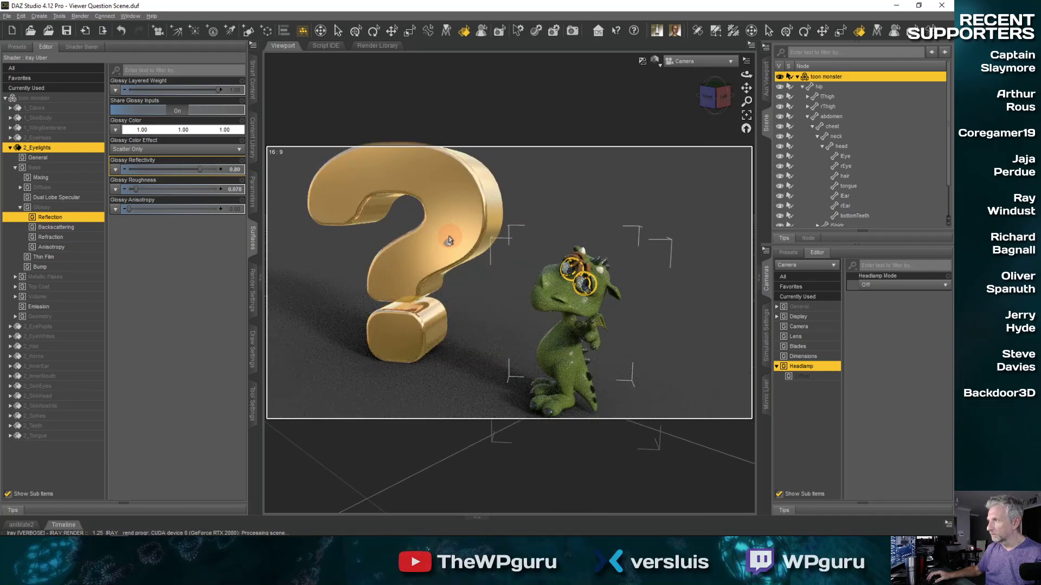
- Open the Platinum Pack One - 16k HDRIs for Iray lights product and list its Exterior presets
{"action": "left_click", "coordinate": [252, 85]}
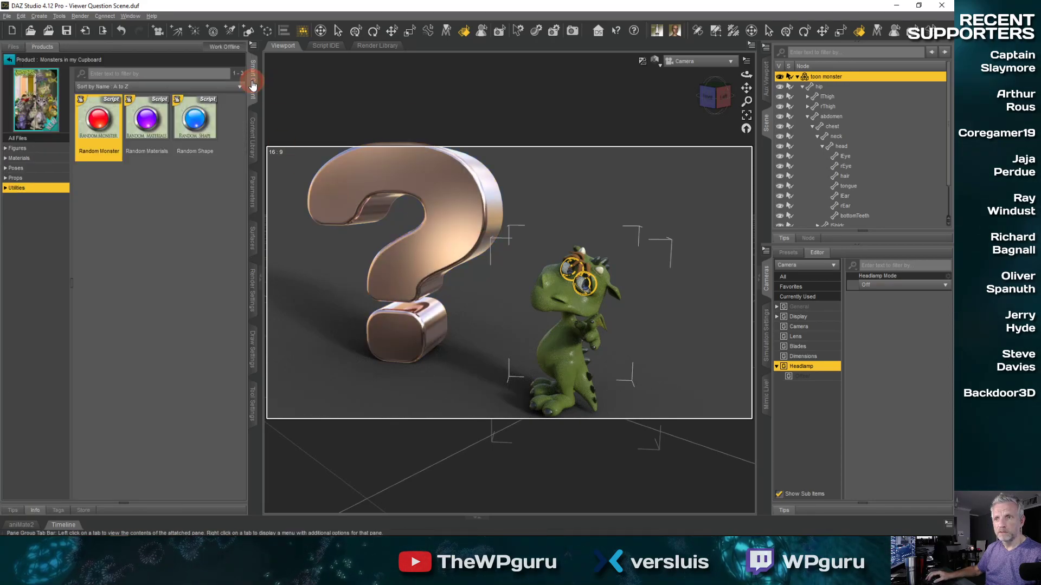
{"action": "left_click", "coordinate": [7, 59]}
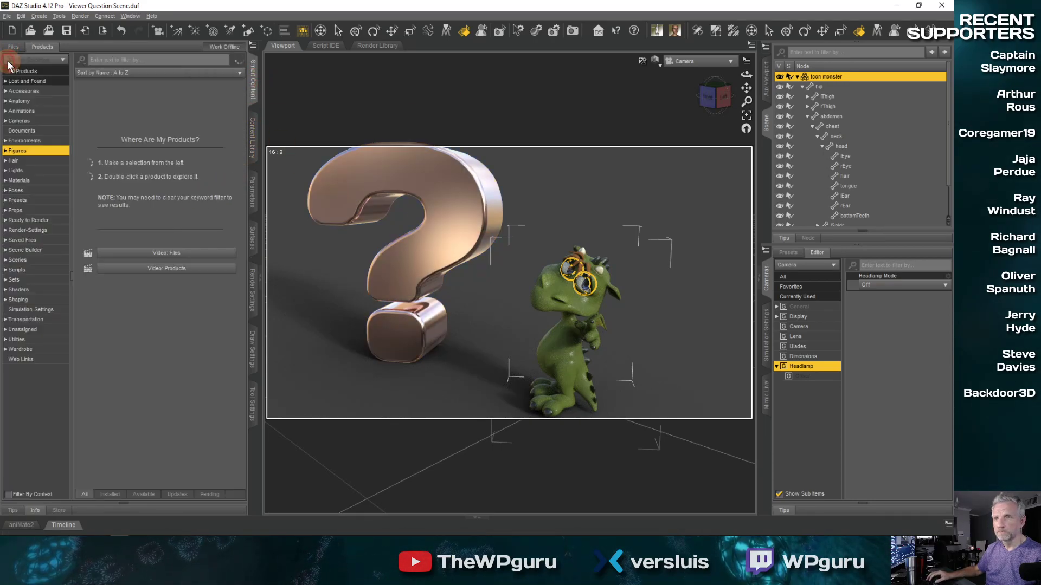
{"action": "left_click", "coordinate": [53, 170]}
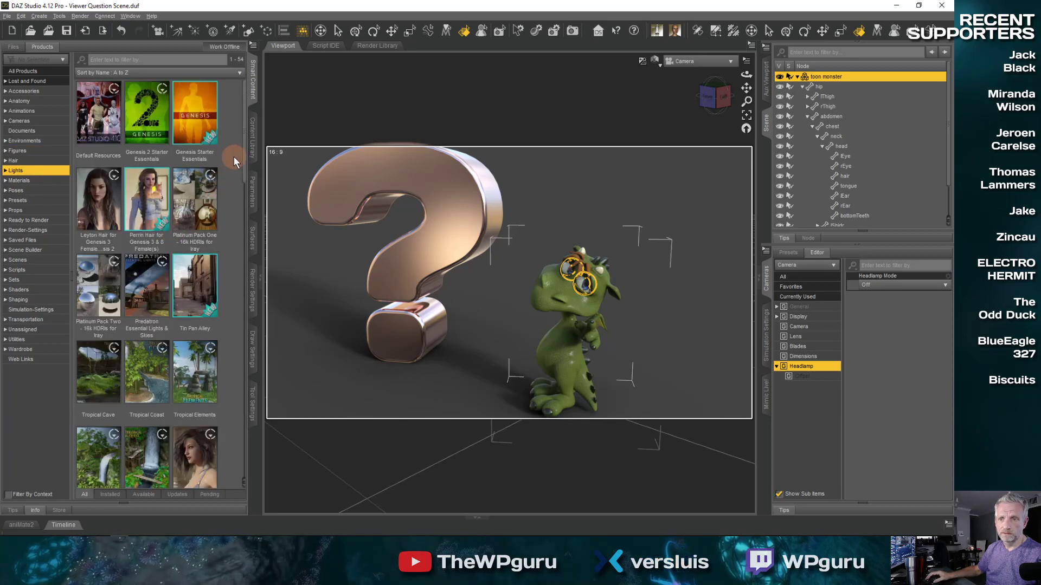
{"action": "double_click", "coordinate": [215, 216]}
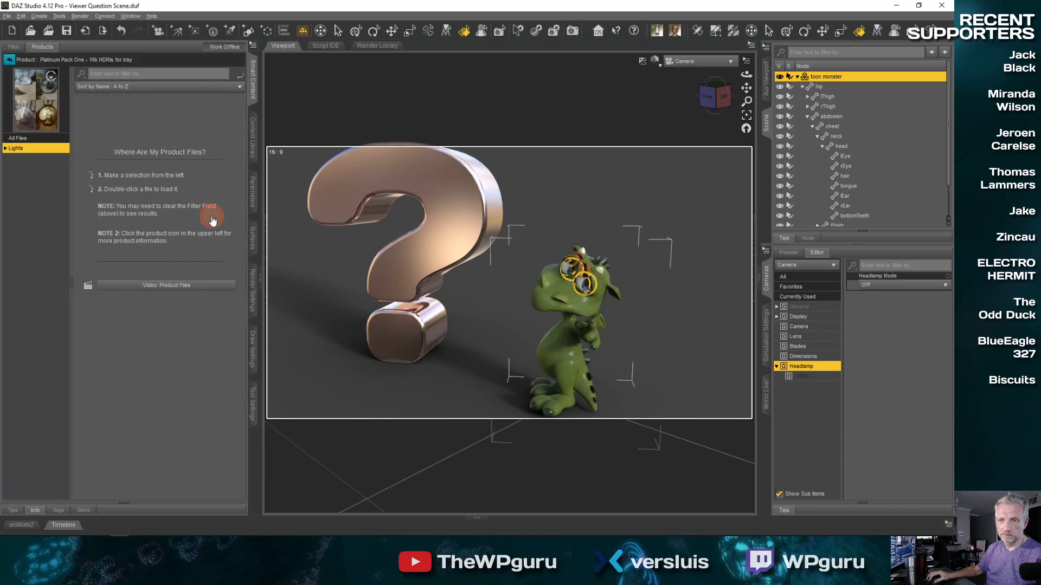
{"action": "left_click", "coordinate": [6, 149]}
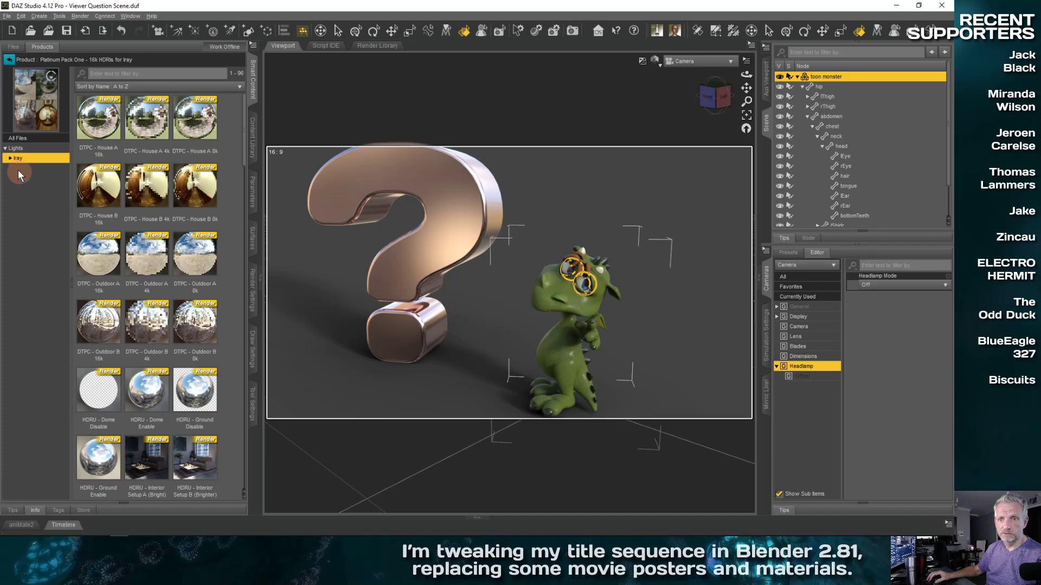
{"action": "left_click", "coordinate": [17, 158]}
{"action": "left_click", "coordinate": [49, 179]}
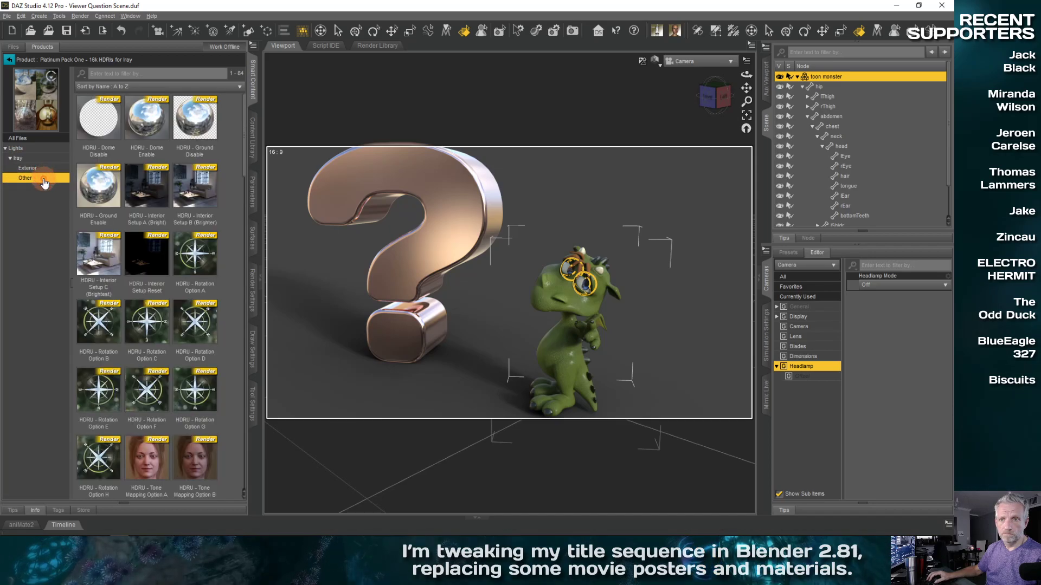
{"action": "left_click", "coordinate": [45, 167]}
- Try the DTPC - House B 4k and DTPC - Outdoor A 4k lighting presets on the scene
{"action": "mouse_move", "coordinate": [108, 182]}
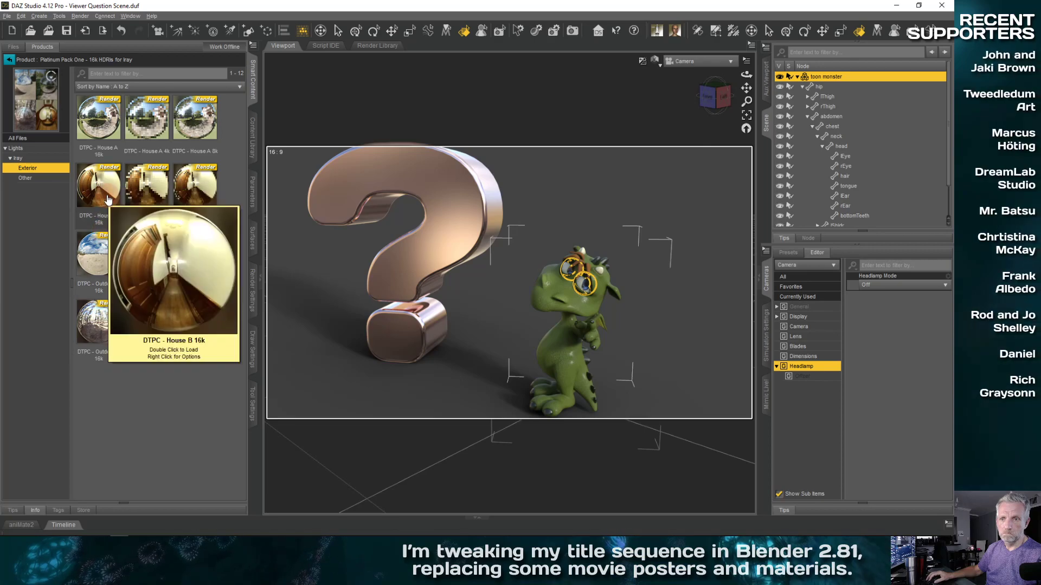
{"action": "double_click", "coordinate": [161, 189]}
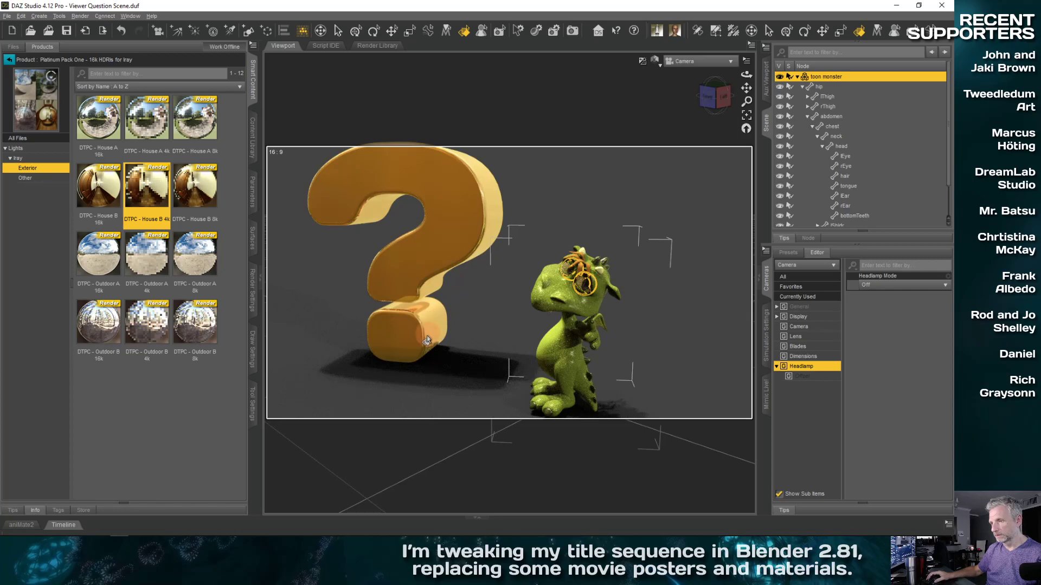
{"action": "left_click_drag", "start_coordinate": [520, 392], "coordinate": [465, 364]}
{"action": "left_click_drag", "start_coordinate": [468, 363], "coordinate": [503, 358]}
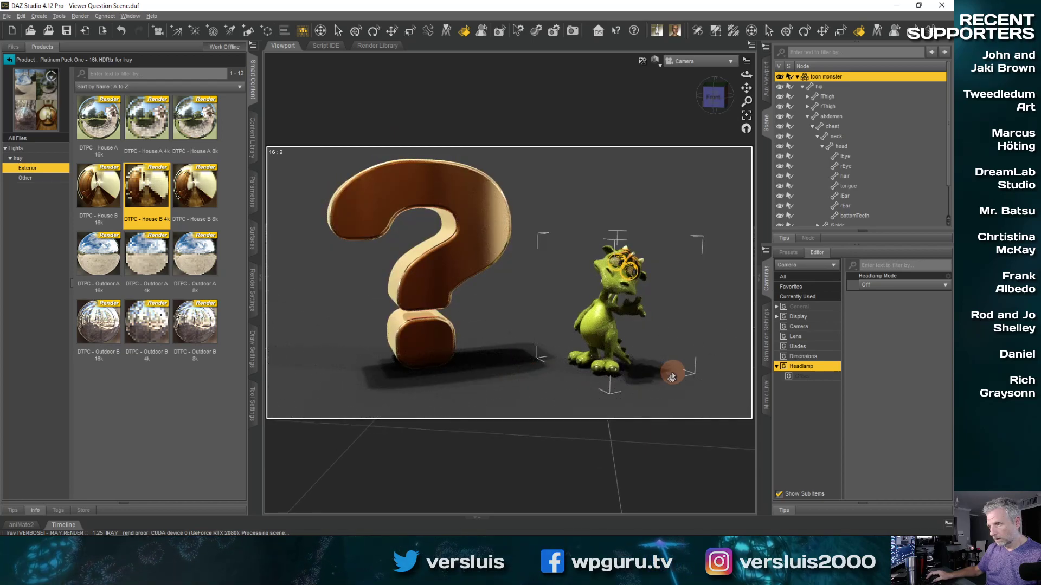
{"action": "double_click", "coordinate": [142, 262]}
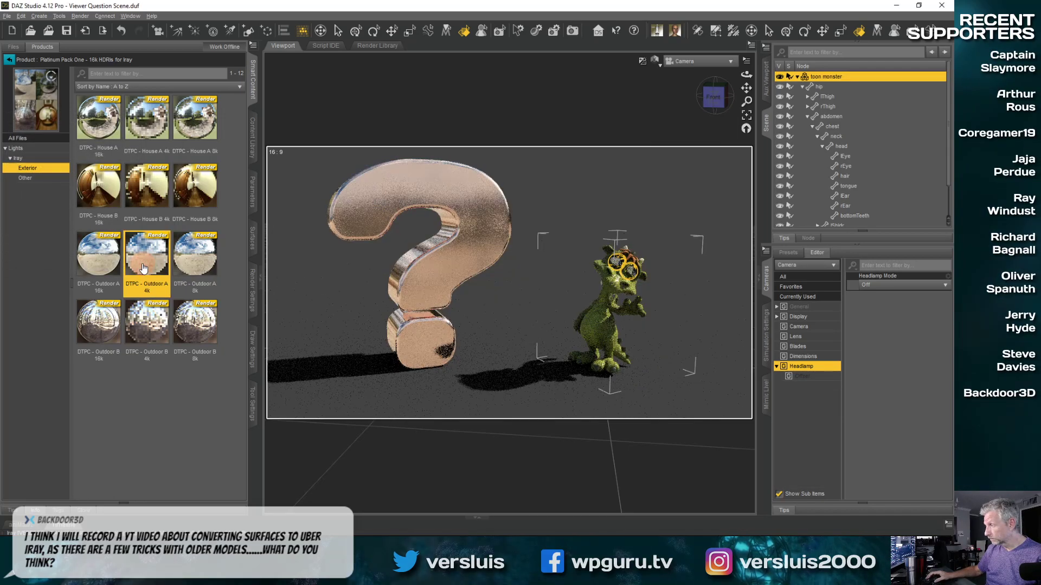
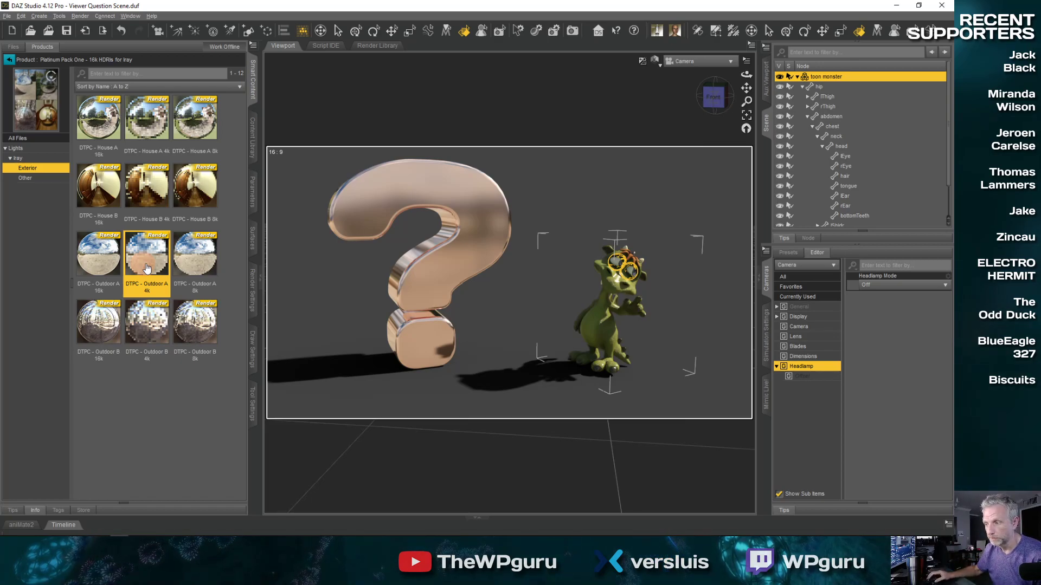
{"action": "left_click_drag", "start_coordinate": [146, 268], "coordinate": [286, 282]}
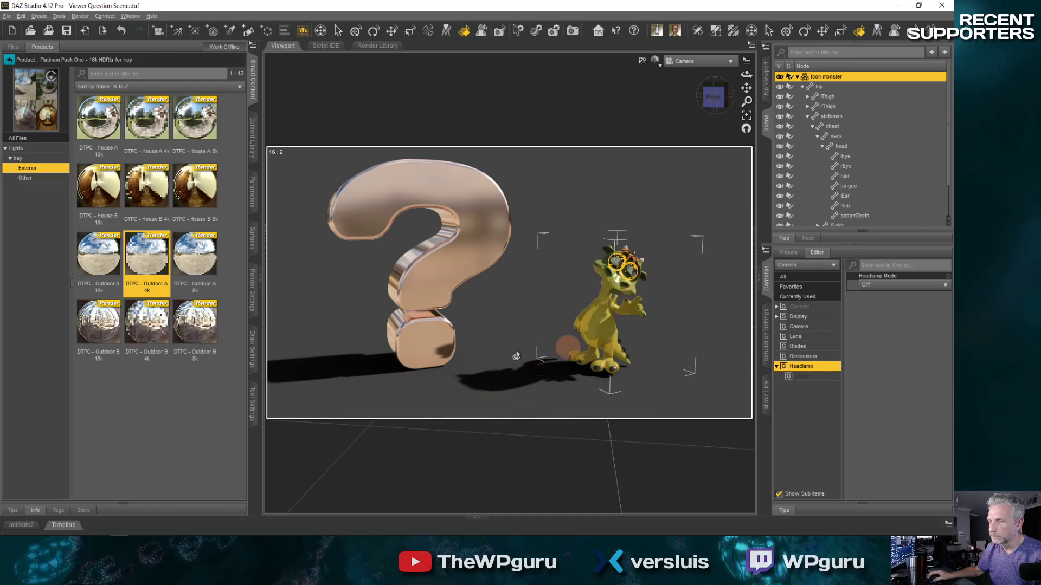
- Load the DTPC - Outdoor B 4k lighting preset and orbit the camera to frame the question mark beside the monster
{"action": "double_click", "coordinate": [169, 358]}
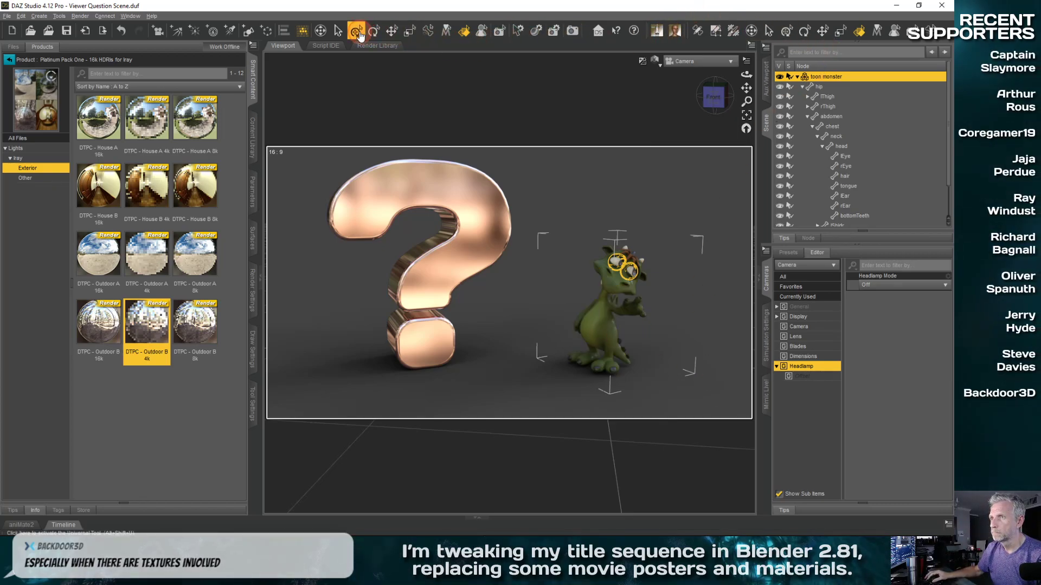
{"action": "left_click", "coordinate": [357, 32]}
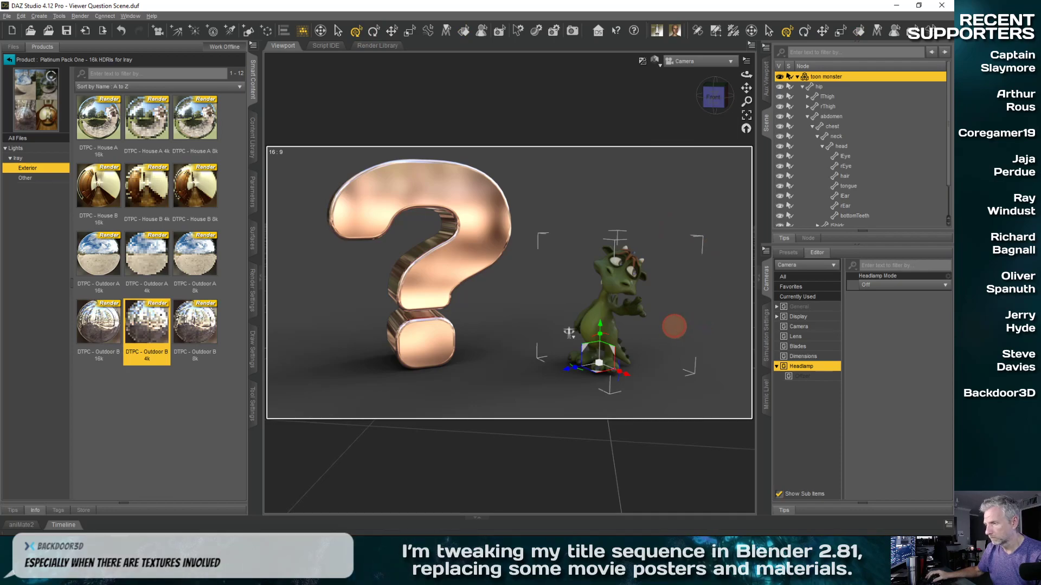
{"action": "mouse_move", "coordinate": [674, 327]}
{"action": "left_mouse_down", "text": "ctrl+alt"}
{"action": "mouse_move", "coordinate": [513, 334]}
{"action": "mouse_move", "coordinate": [569, 372]}
{"action": "mouse_move", "coordinate": [580, 362]}
{"action": "left_mouse_up", "text": "ctrl+alt"}
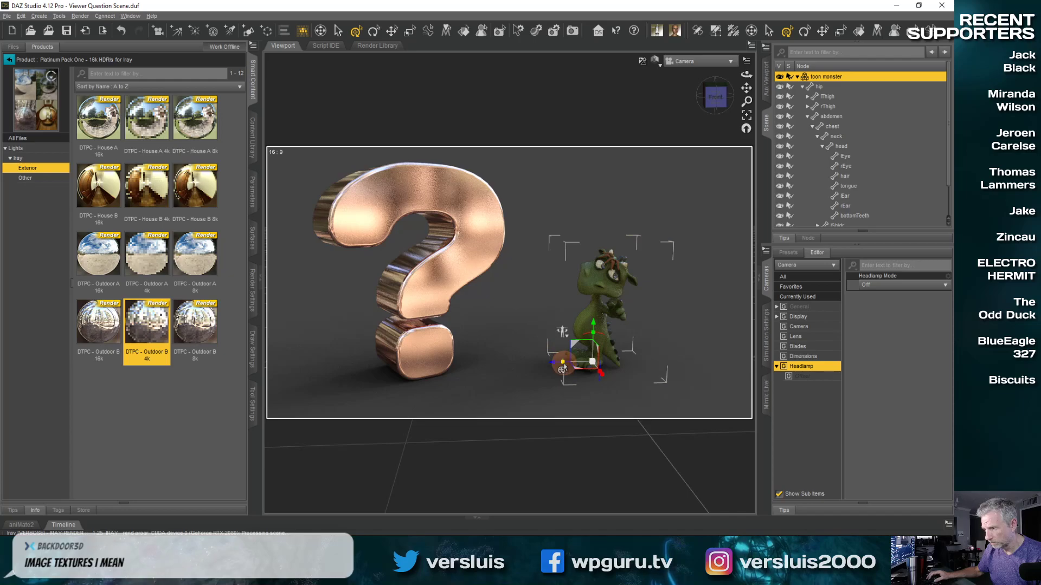
{"action": "left_click_drag", "start_coordinate": [572, 368], "coordinate": [573, 365], "text": "ctrl+alt"}
{"action": "right_click_drag", "start_coordinate": [546, 340], "coordinate": [531, 318], "text": "ctrl+alt"}
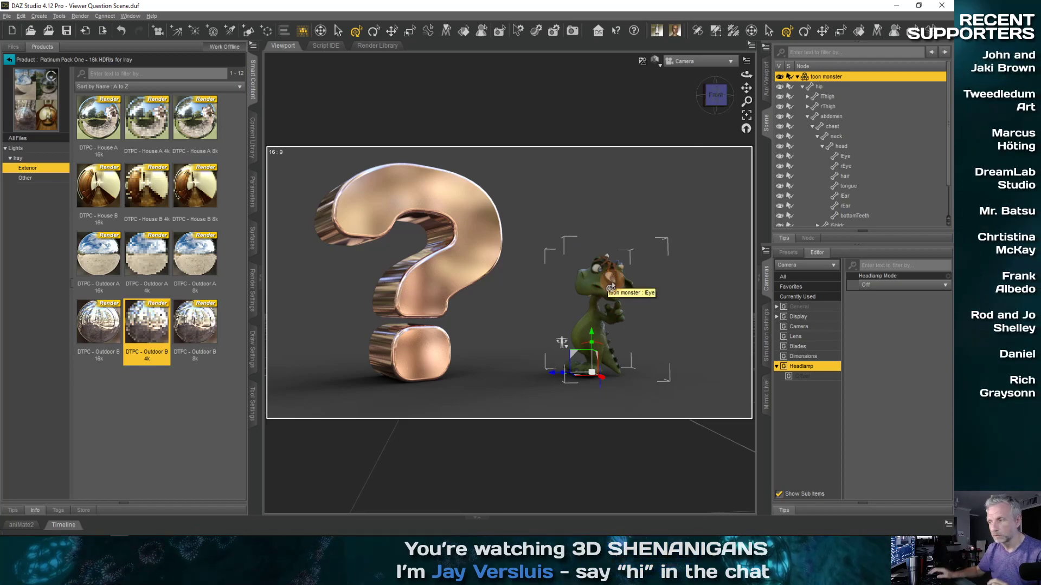
{"action": "scroll", "coordinate": [620, 285], "scroll_direction": "up", "scroll_amount": 5}
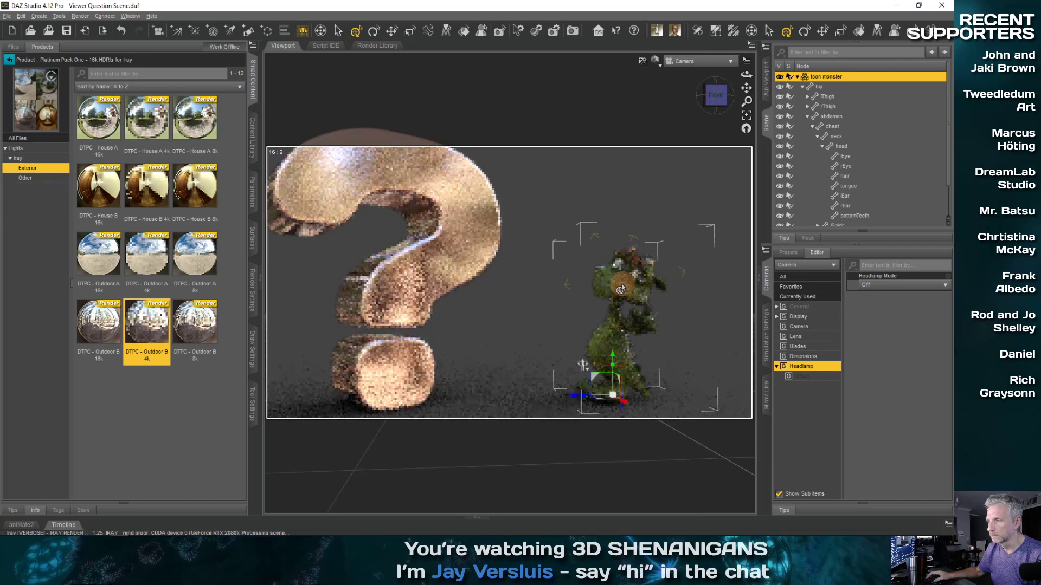
{"action": "scroll", "coordinate": [620, 285], "scroll_direction": "down", "scroll_amount": 5}
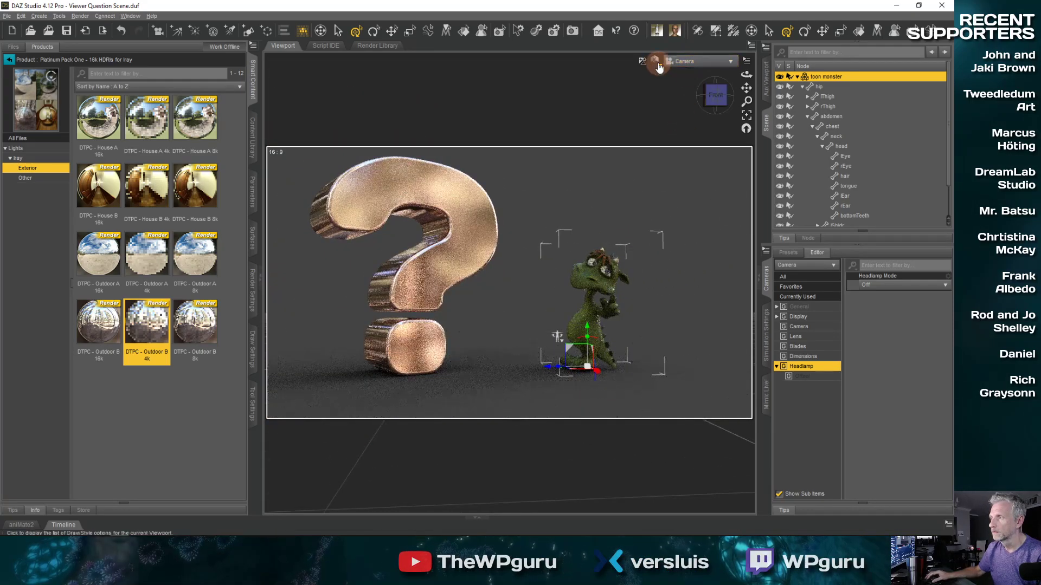
- Switch the viewport to Perspective View and change its draw style from the Iray preview to a simple shaded display
{"action": "left_click", "coordinate": [703, 62]}
{"action": "left_click", "coordinate": [712, 75]}
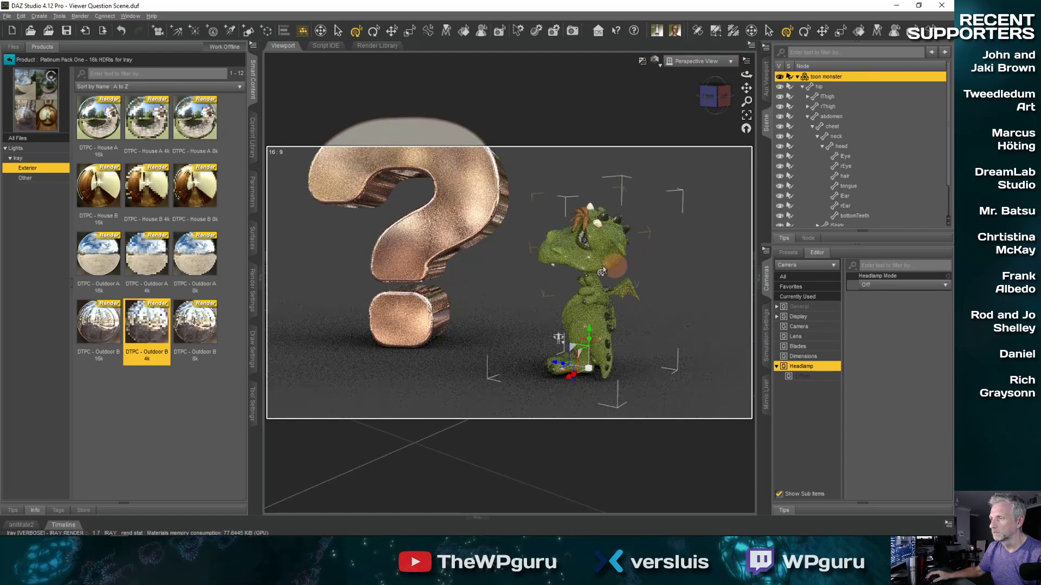
{"action": "left_click_drag", "start_coordinate": [557, 310], "coordinate": [556, 309], "text": "ctrl+alt"}
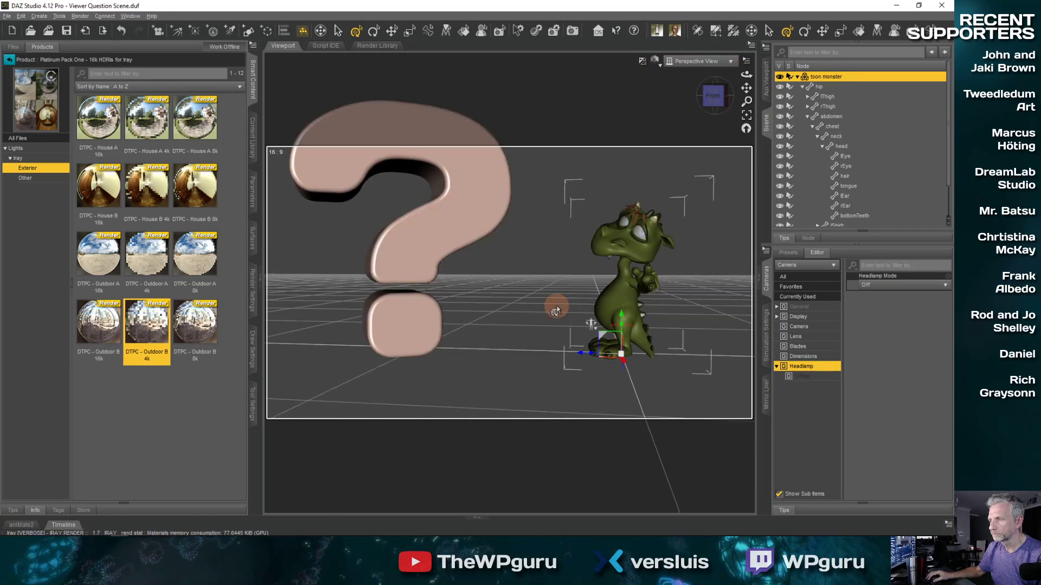
{"action": "left_click", "coordinate": [655, 61]}
{"action": "left_click", "coordinate": [655, 157]}
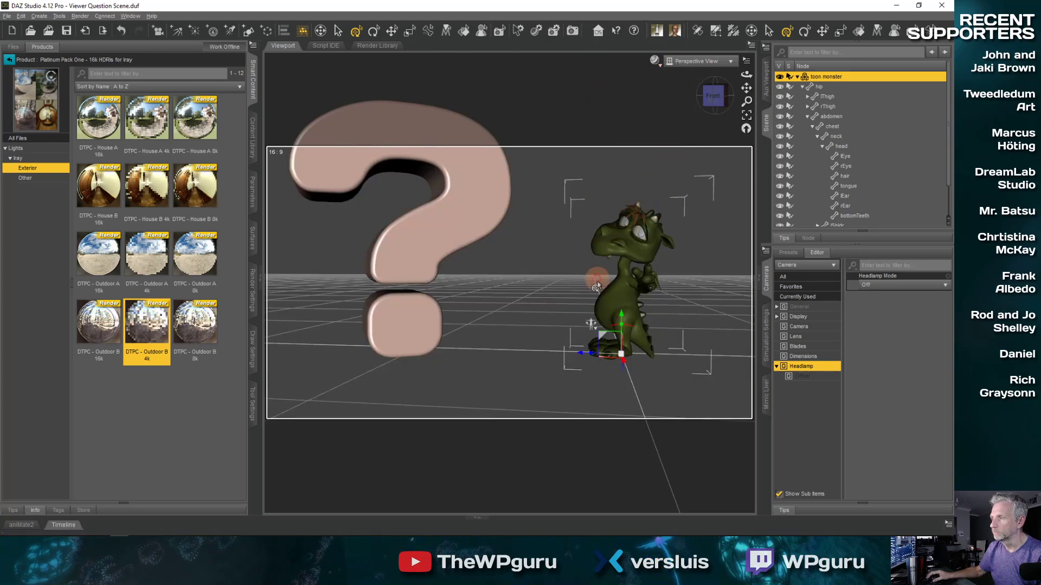
- Select the monster's left eye and set its Point At target to Camera
{"action": "left_click", "coordinate": [641, 236]}
{"action": "right_click", "coordinate": [641, 236]}
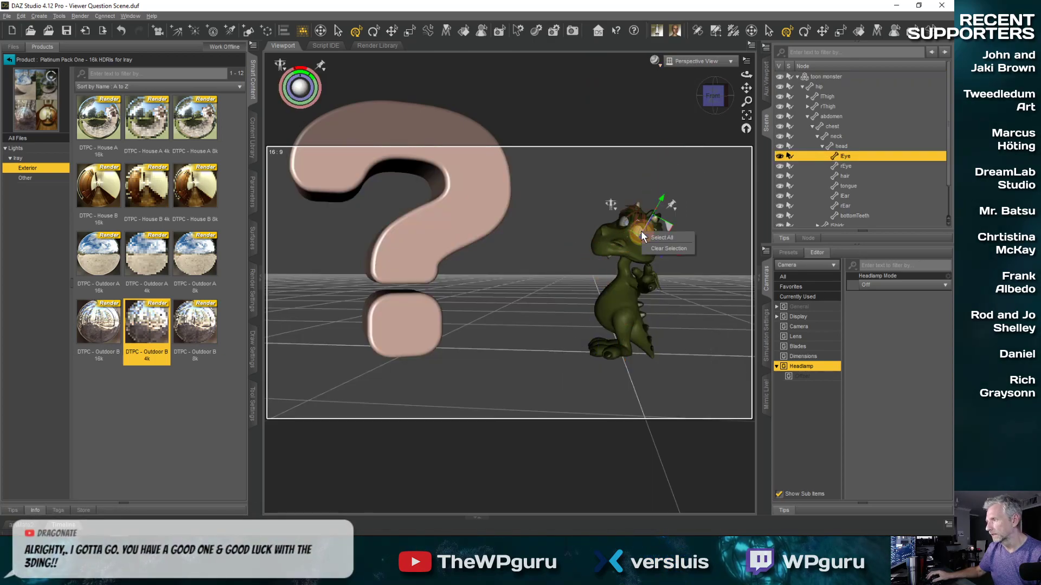
{"action": "left_click", "coordinate": [252, 190]}
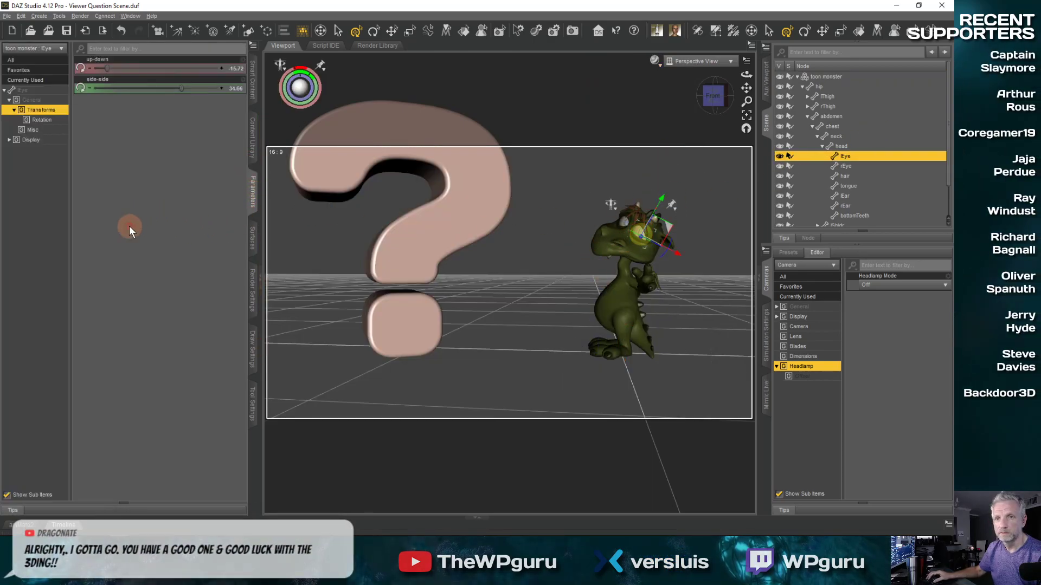
{"action": "left_click", "coordinate": [33, 129]}
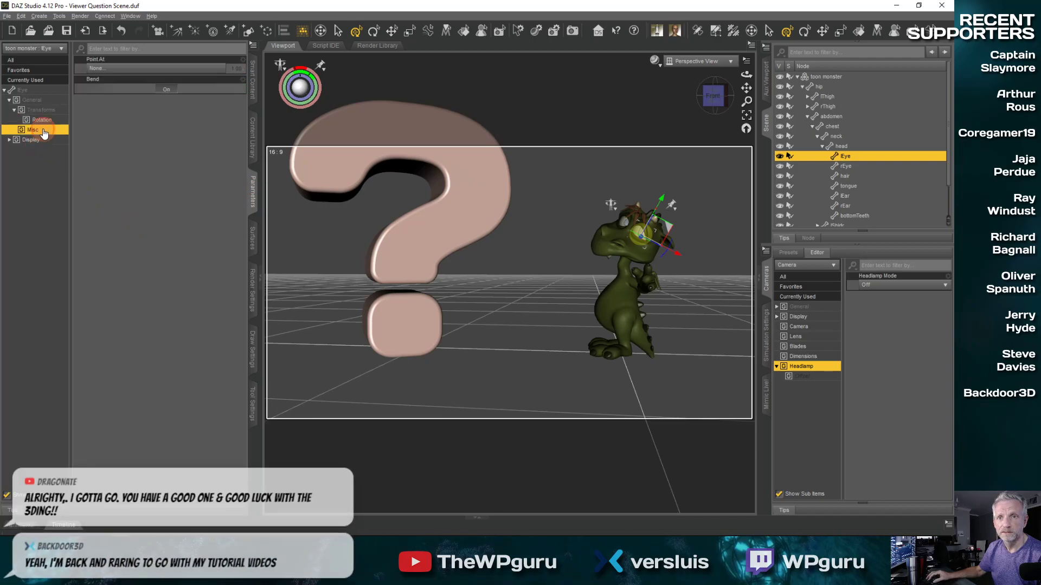
{"action": "left_click", "coordinate": [147, 68]}
{"action": "left_click", "coordinate": [187, 118]}
{"action": "left_click", "coordinate": [212, 271]}
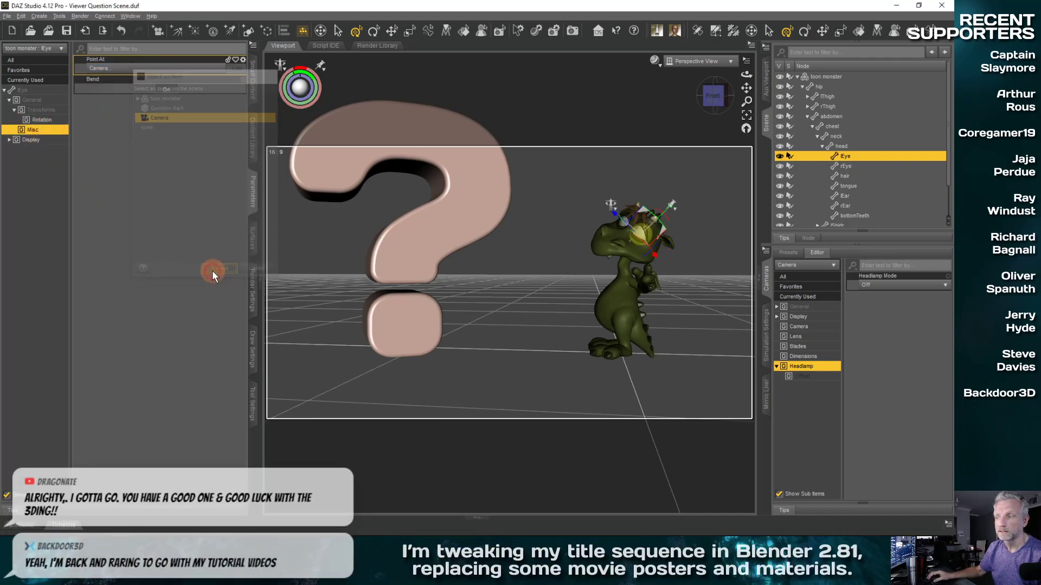
- Select the monster's right eye and set its Point At target to Camera
{"action": "middle_click_drag", "start_coordinate": [528, 286], "coordinate": [529, 287]}
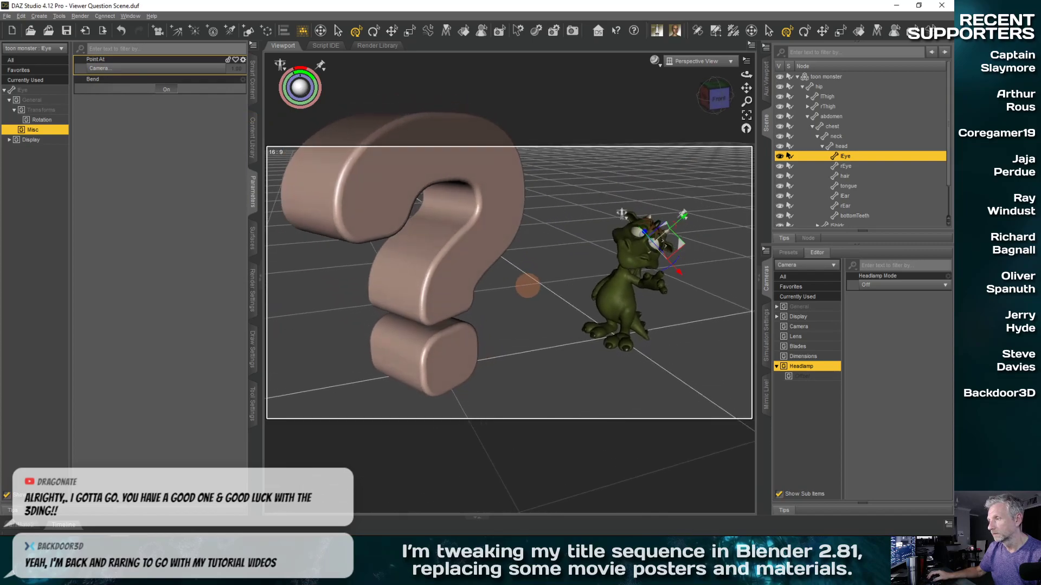
{"action": "left_click", "coordinate": [636, 233]}
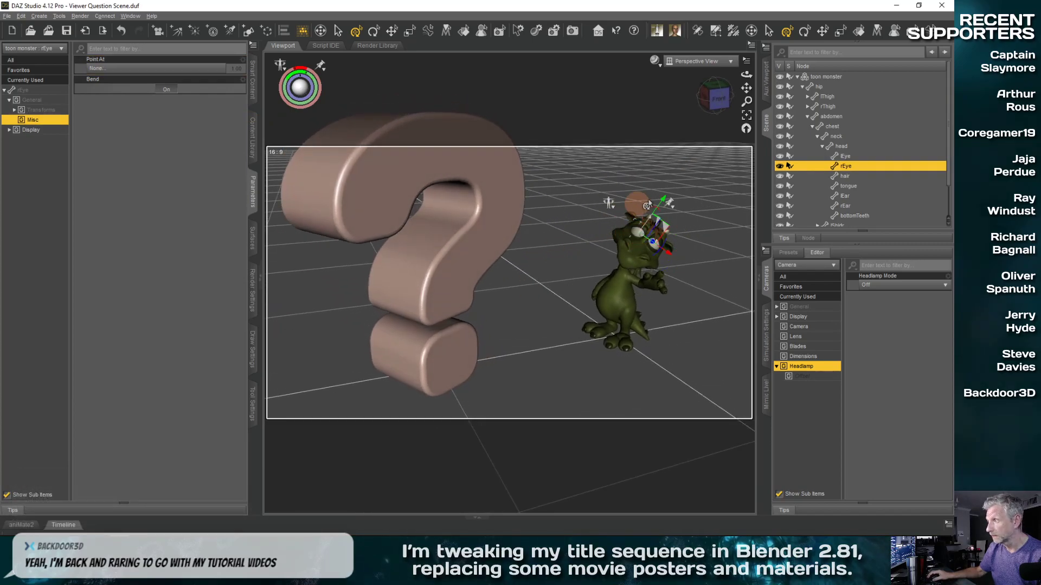
{"action": "left_click", "coordinate": [142, 68]}
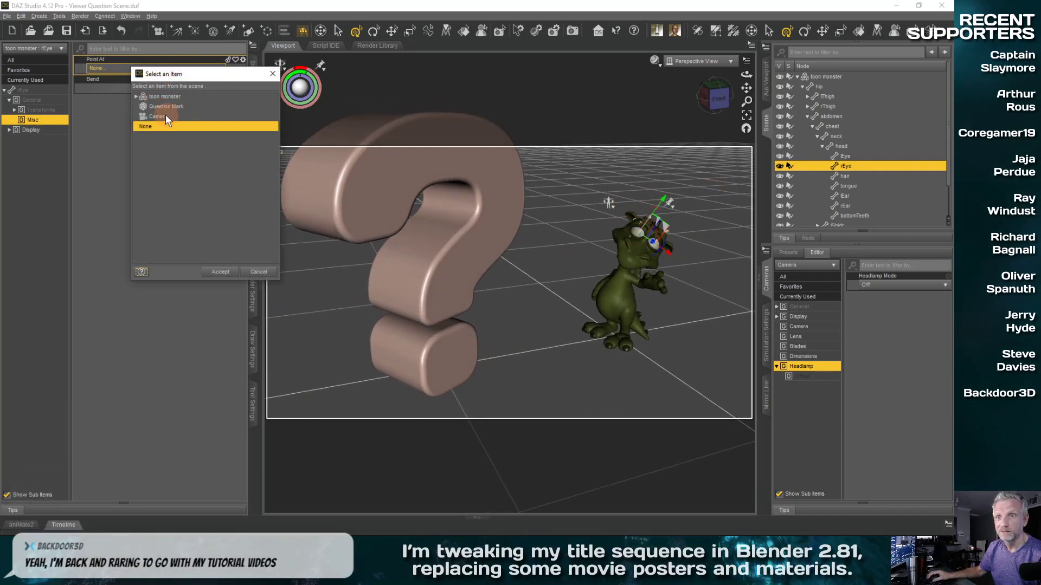
{"action": "left_click", "coordinate": [157, 116]}
{"action": "left_click", "coordinate": [220, 271]}
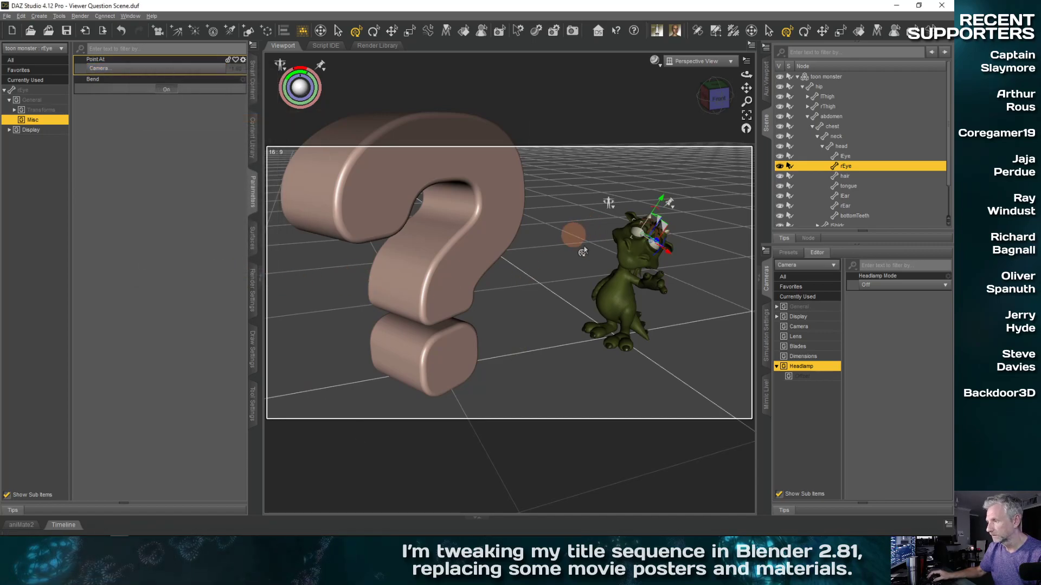
- Examine the monster's eyes up close in the perspective view and through the scene camera
{"action": "mouse_move", "coordinate": [529, 311]}
{"action": "middle_mouse_down"}
{"action": "mouse_move", "coordinate": [464, 309]}
{"action": "mouse_move", "coordinate": [530, 313]}
{"action": "middle_mouse_up"}
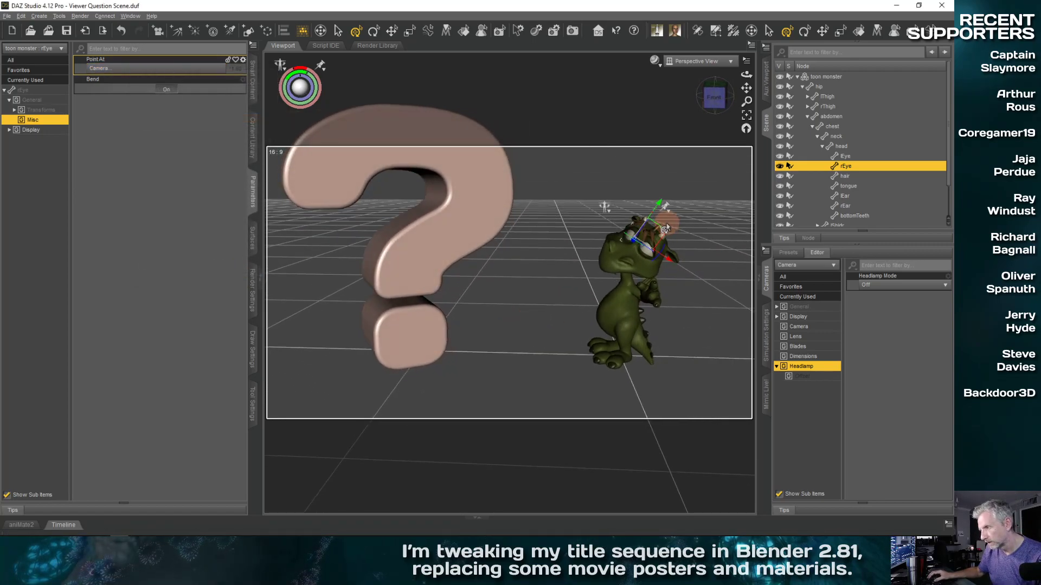
{"action": "scroll", "coordinate": [577, 291], "scroll_direction": "up", "scroll_amount": 2}
{"action": "scroll", "coordinate": [704, 231], "scroll_direction": "up", "scroll_amount": 4}
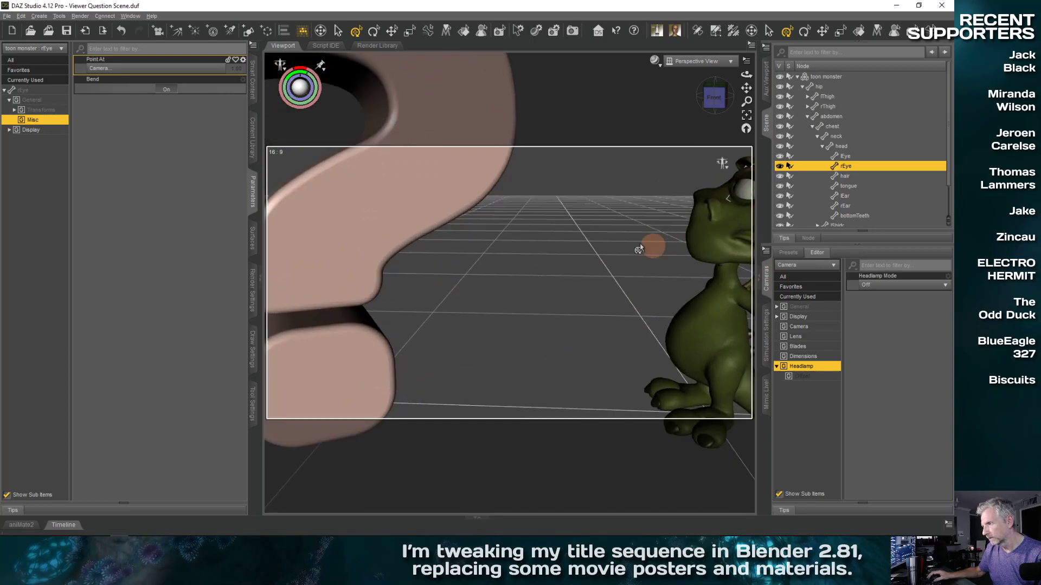
{"action": "middle_click_drag", "start_coordinate": [640, 245], "coordinate": [627, 241]}
{"action": "scroll", "coordinate": [626, 244], "scroll_direction": "up", "scroll_amount": 2}
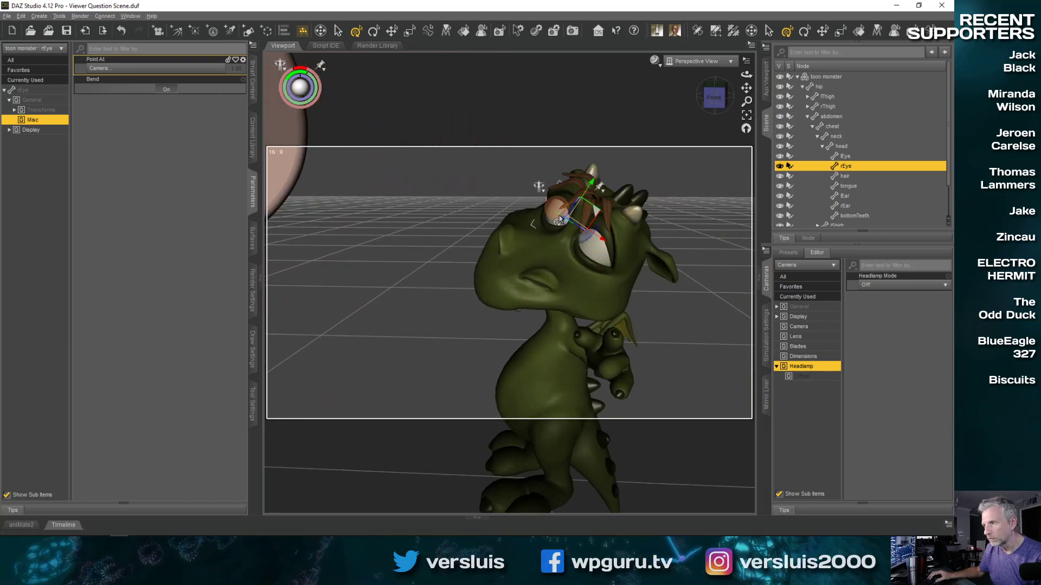
{"action": "left_click", "coordinate": [704, 61]}
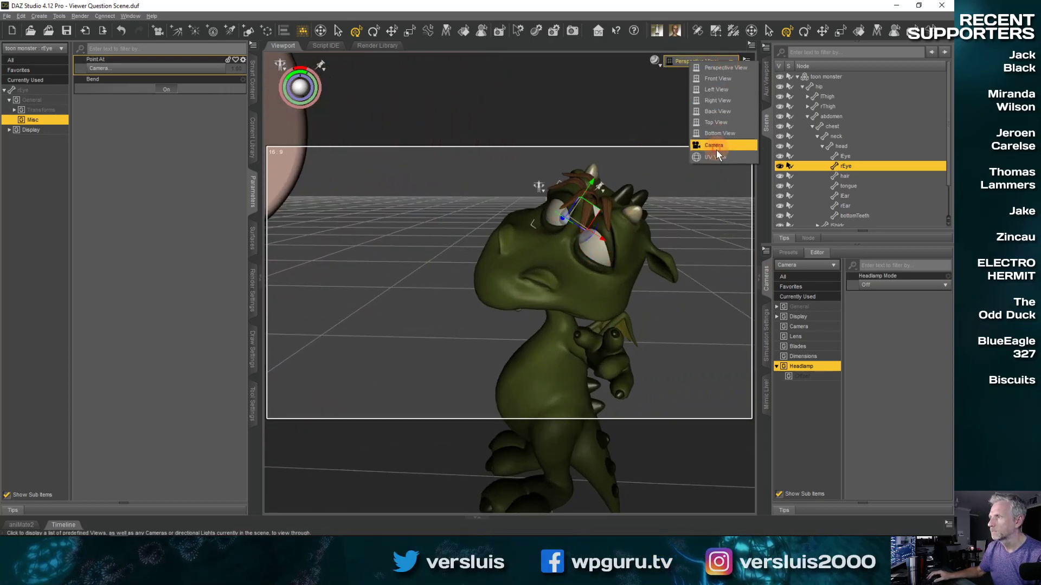
{"action": "left_click", "coordinate": [718, 150]}
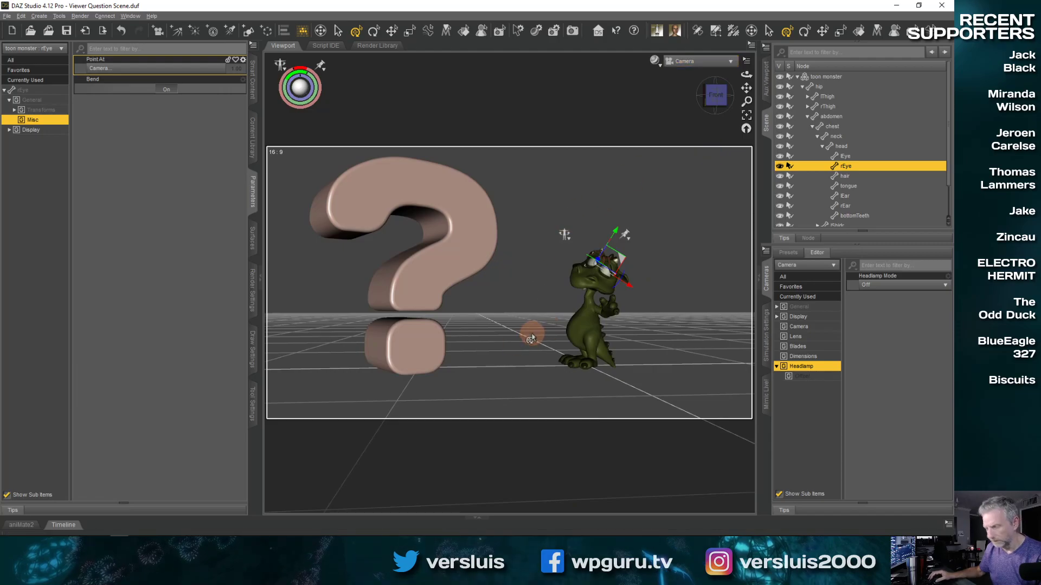
{"action": "middle_click_drag", "start_coordinate": [532, 334], "coordinate": [502, 306]}
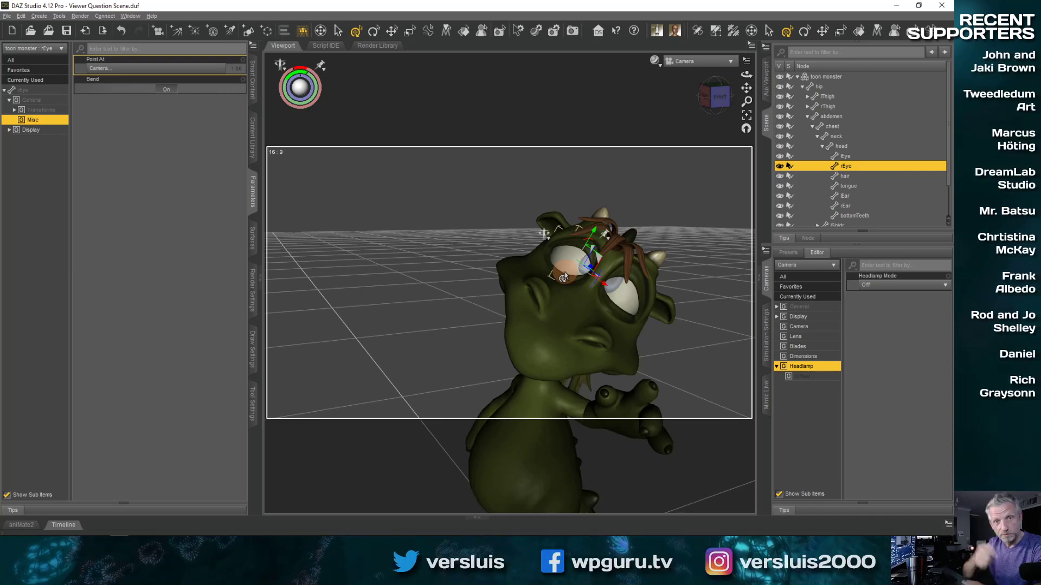
{"action": "middle_click_drag", "start_coordinate": [561, 287], "coordinate": [542, 302]}
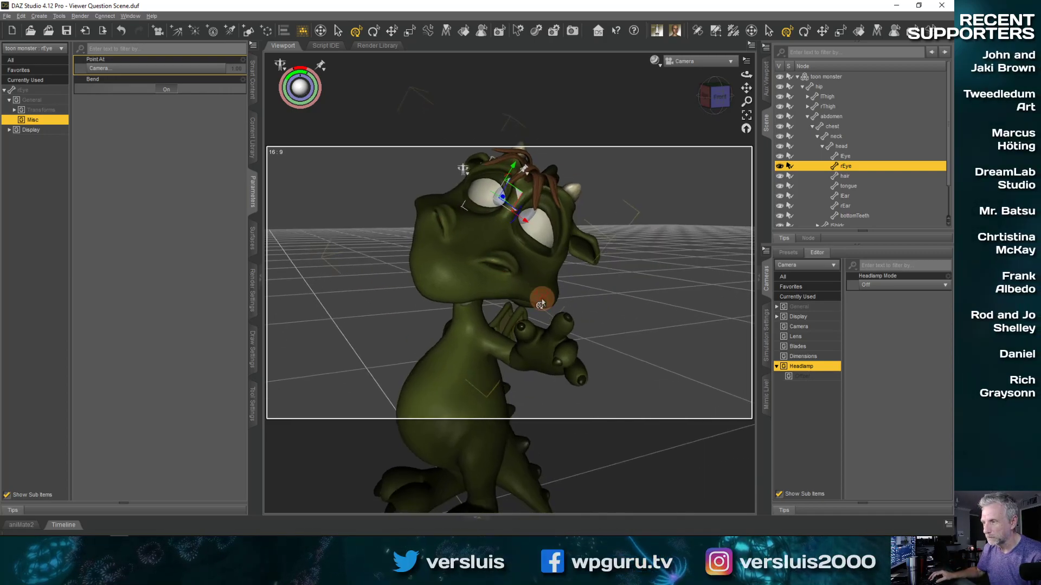
- Reset the right eye's Point At target to None
{"action": "left_click", "coordinate": [165, 68]}
{"action": "left_click", "coordinate": [163, 126]}
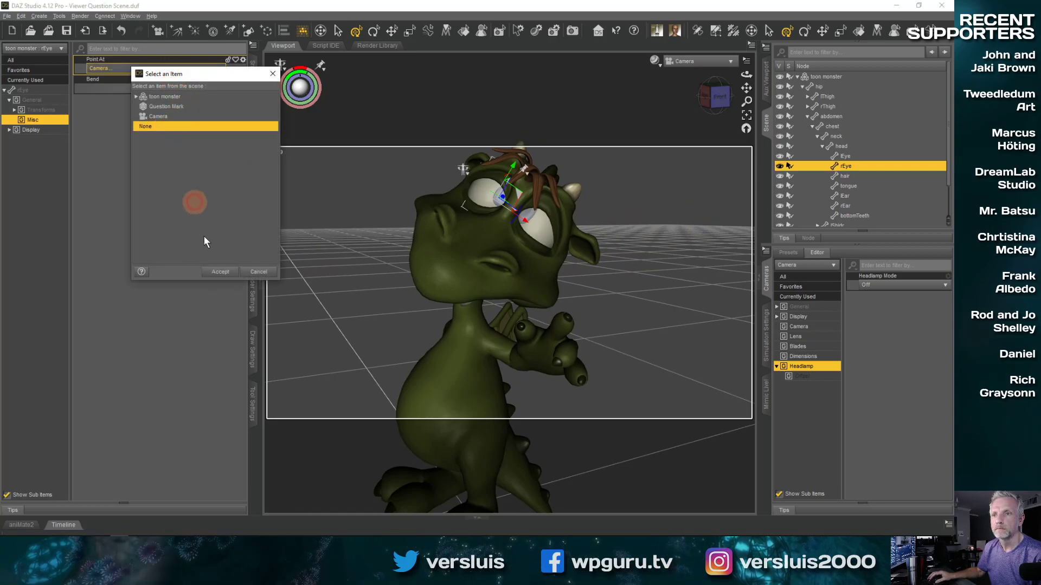
{"action": "left_click", "coordinate": [220, 272]}
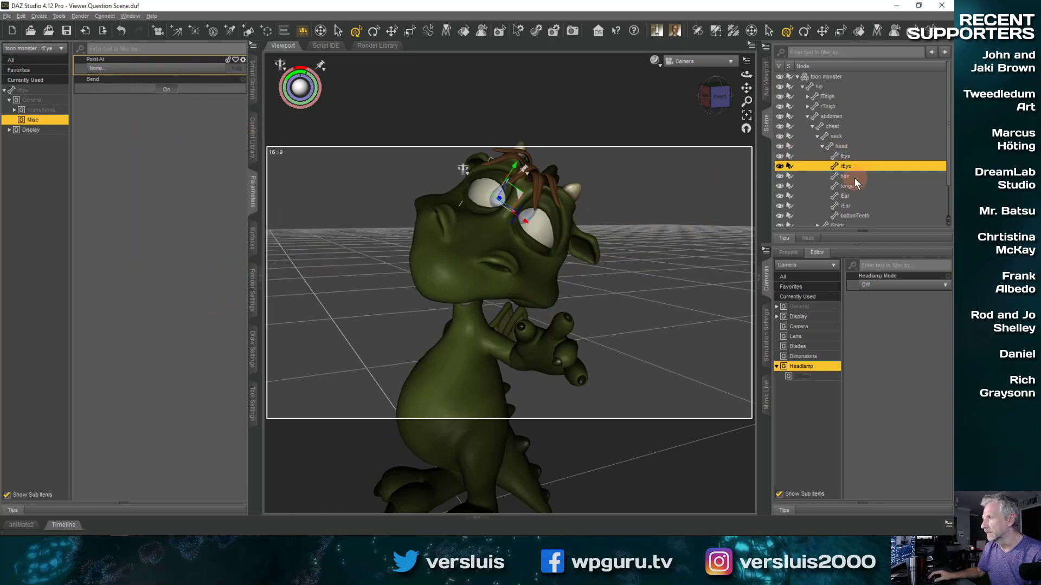
- Clear the toon monster's left eye Point At target by setting it to None
{"action": "left_click", "coordinate": [543, 227]}
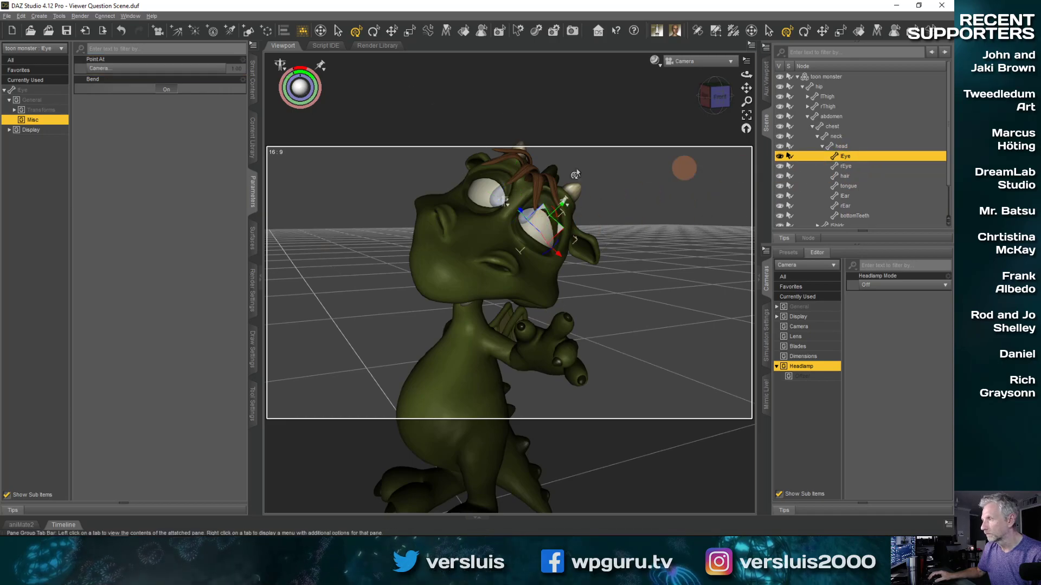
{"action": "left_click", "coordinate": [162, 69]}
{"action": "left_click", "coordinate": [163, 126]}
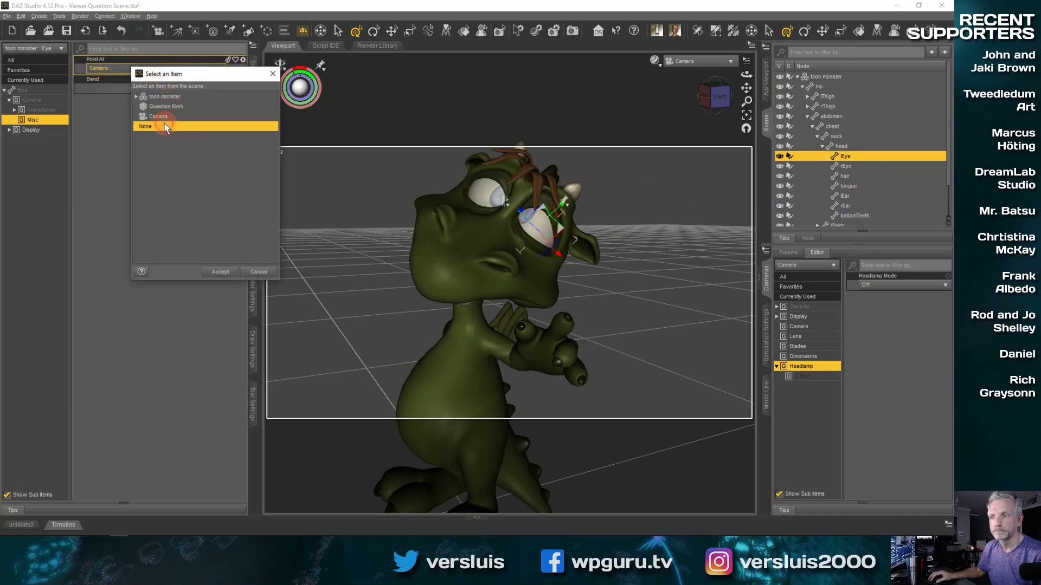
{"action": "left_click", "coordinate": [216, 272]}
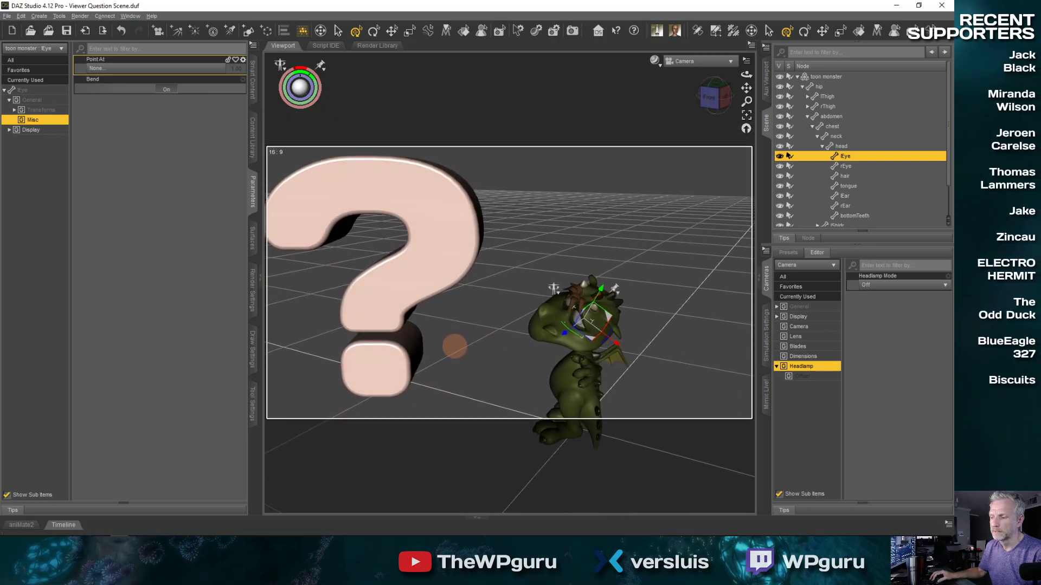
- Select the whole toon monster figure, turn it slightly toward the camera, and save the scene
{"action": "middle_click_drag", "start_coordinate": [467, 337], "coordinate": [468, 335]}
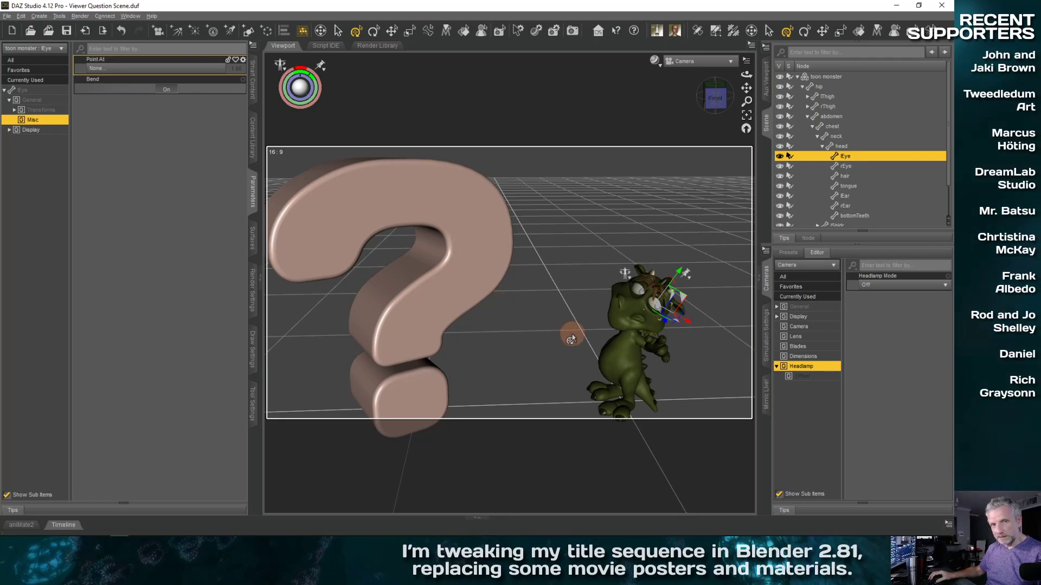
{"action": "left_click_drag", "start_coordinate": [570, 339], "coordinate": [493, 379]}
{"action": "left_click", "coordinate": [609, 348]}
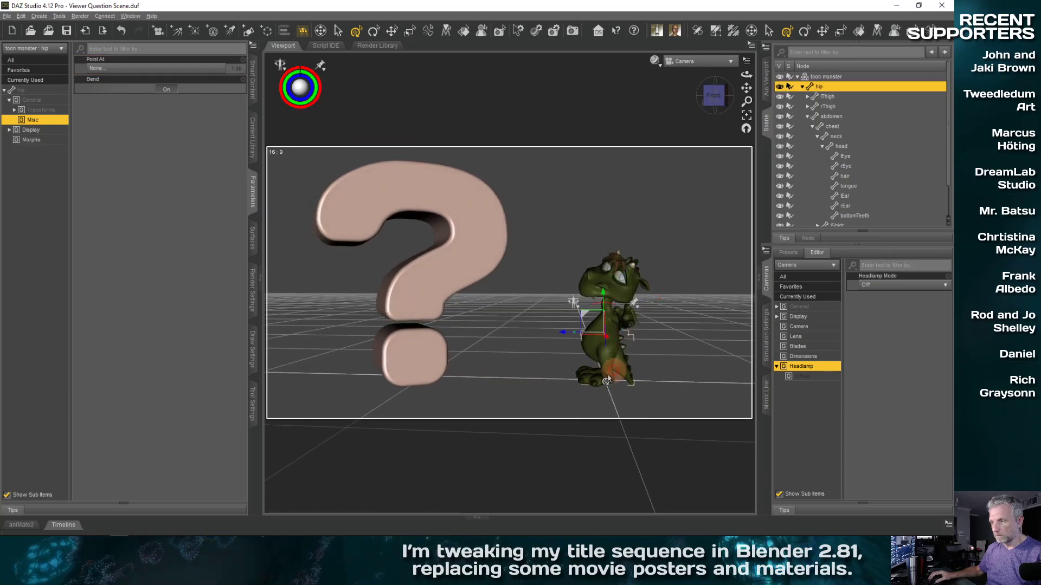
{"action": "left_click", "coordinate": [578, 387]}
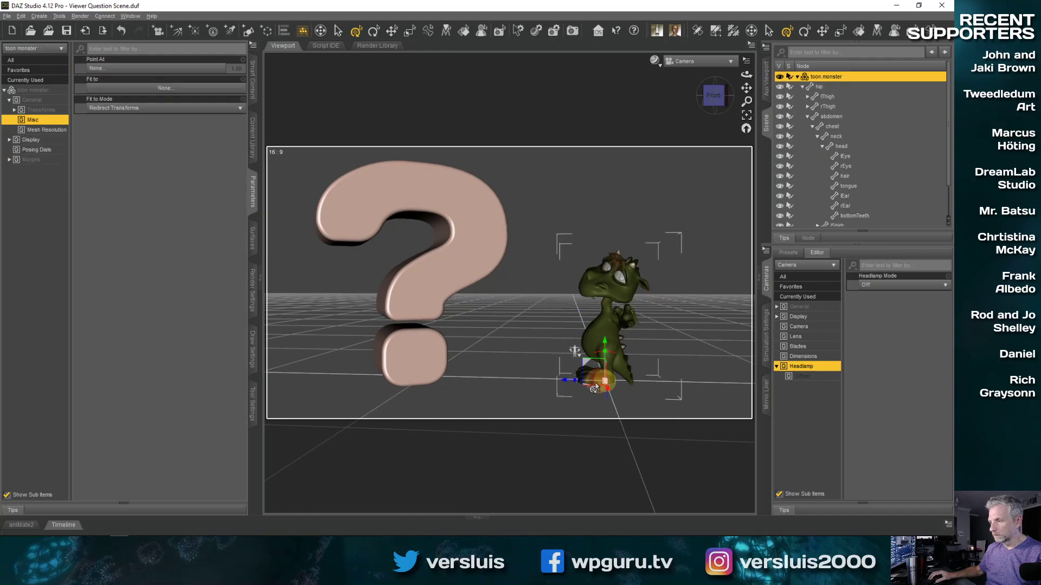
{"action": "mouse_move", "coordinate": [560, 381]}
{"action": "left_mouse_down"}
{"action": "mouse_move", "coordinate": [550, 427]}
{"action": "mouse_move", "coordinate": [580, 397]}
{"action": "mouse_move", "coordinate": [565, 348]}
{"action": "mouse_move", "coordinate": [562, 372]}
{"action": "mouse_move", "coordinate": [567, 362]}
{"action": "left_mouse_up"}
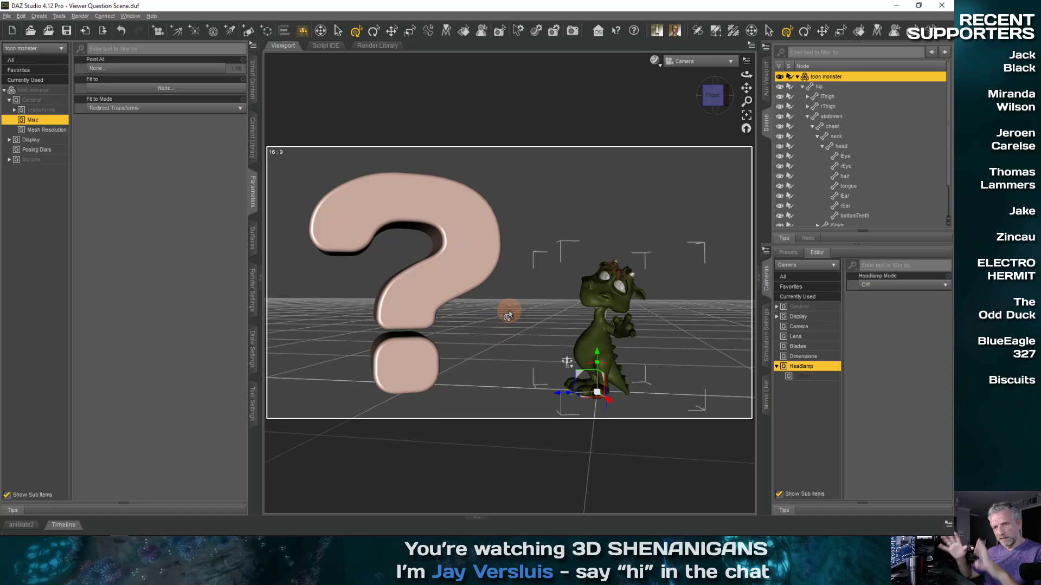
{"action": "right_click_drag", "start_coordinate": [508, 312], "coordinate": [513, 311]}
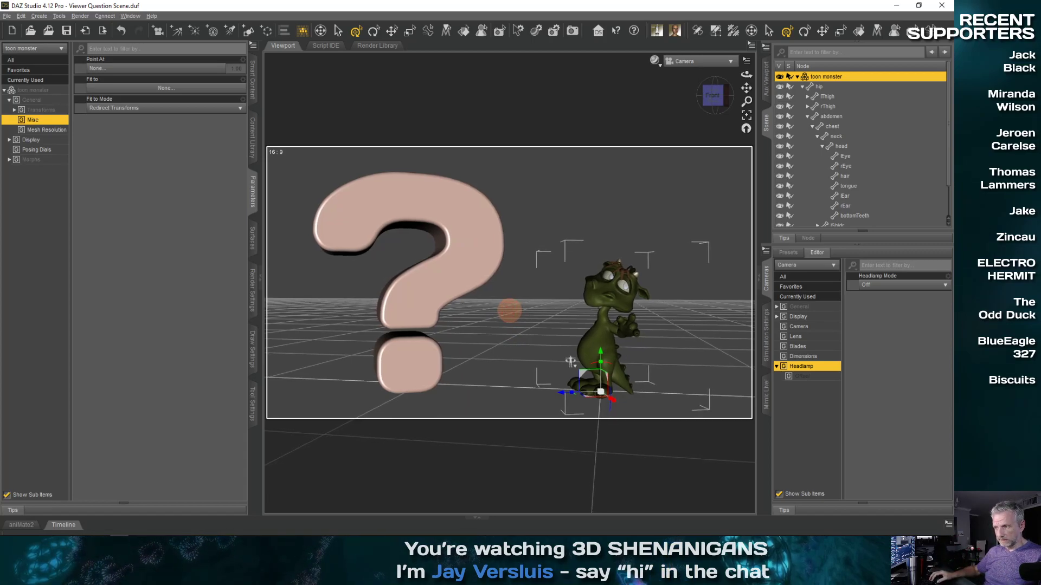
{"action": "left_click", "coordinate": [7, 15]}
{"action": "left_click", "coordinate": [59, 70]}
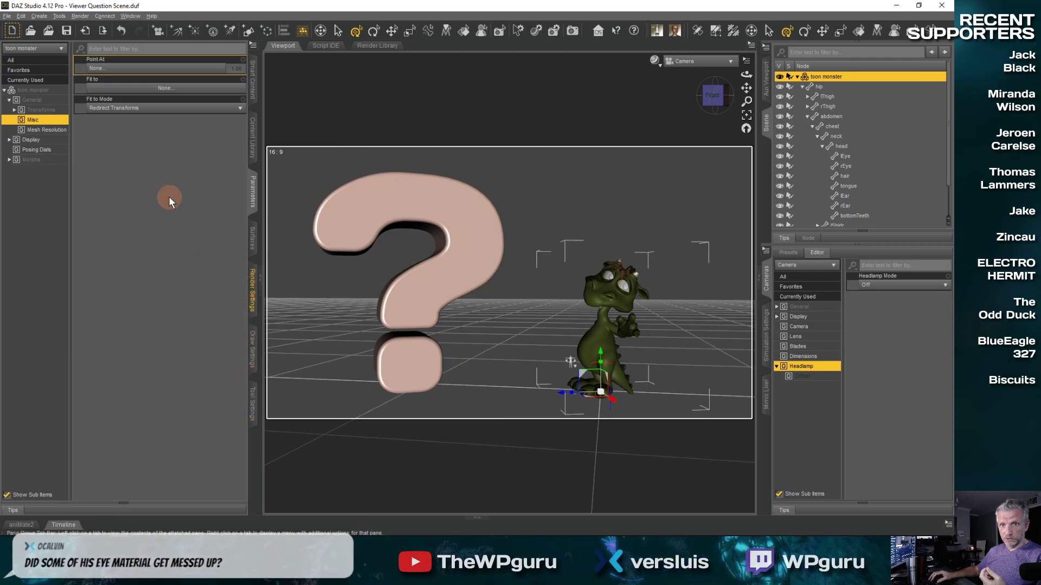
- Open the render settings and switch the viewport from the scene camera to Perspective View to see the monster up close
{"action": "left_click", "coordinate": [252, 297]}
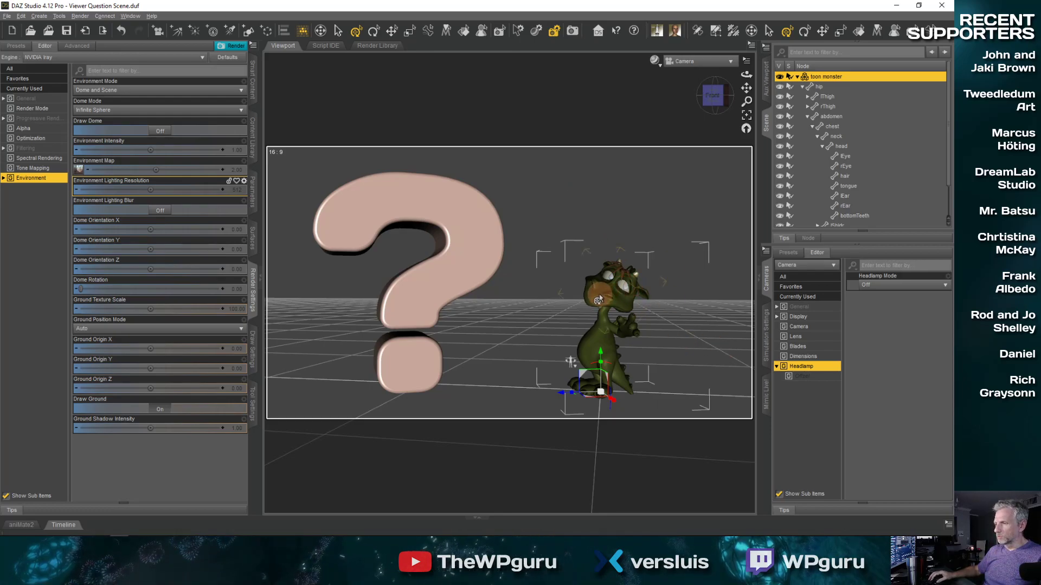
{"action": "middle_click_drag", "start_coordinate": [599, 294], "coordinate": [606, 293]}
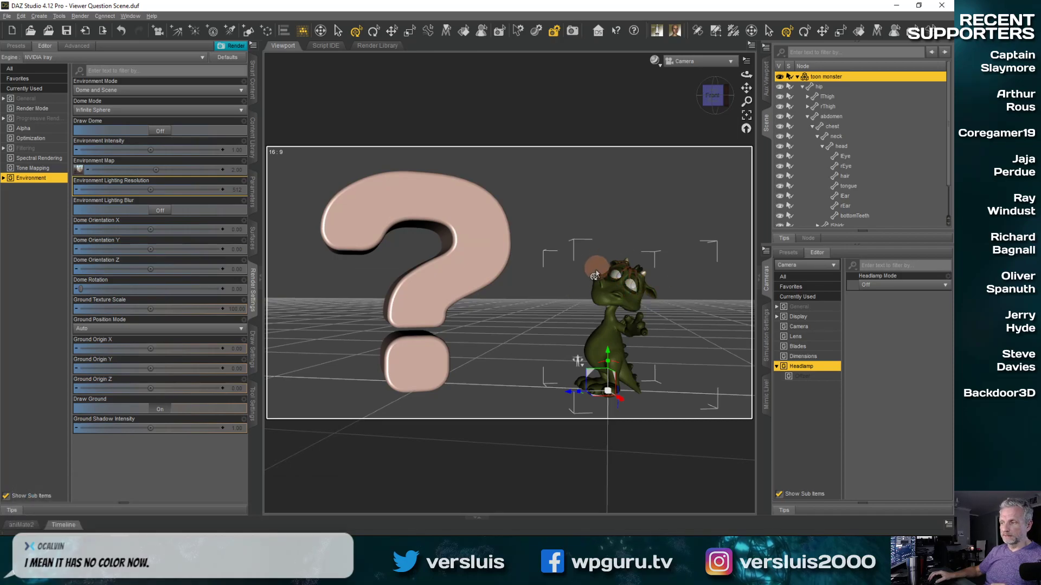
{"action": "left_click", "coordinate": [704, 60]}
{"action": "left_click", "coordinate": [718, 79]}
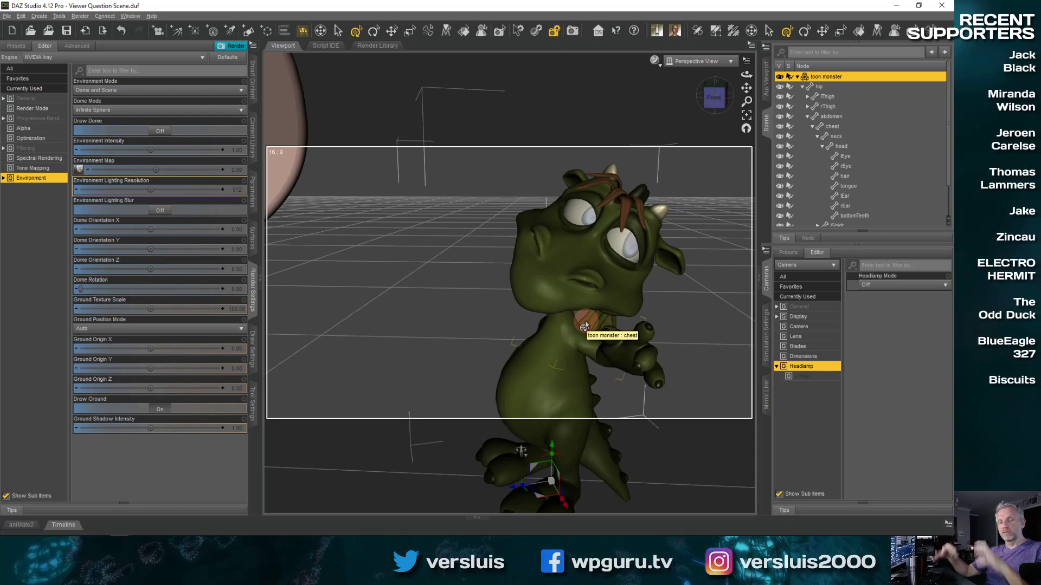
{"action": "middle_click_drag", "start_coordinate": [587, 320], "coordinate": [534, 313]}
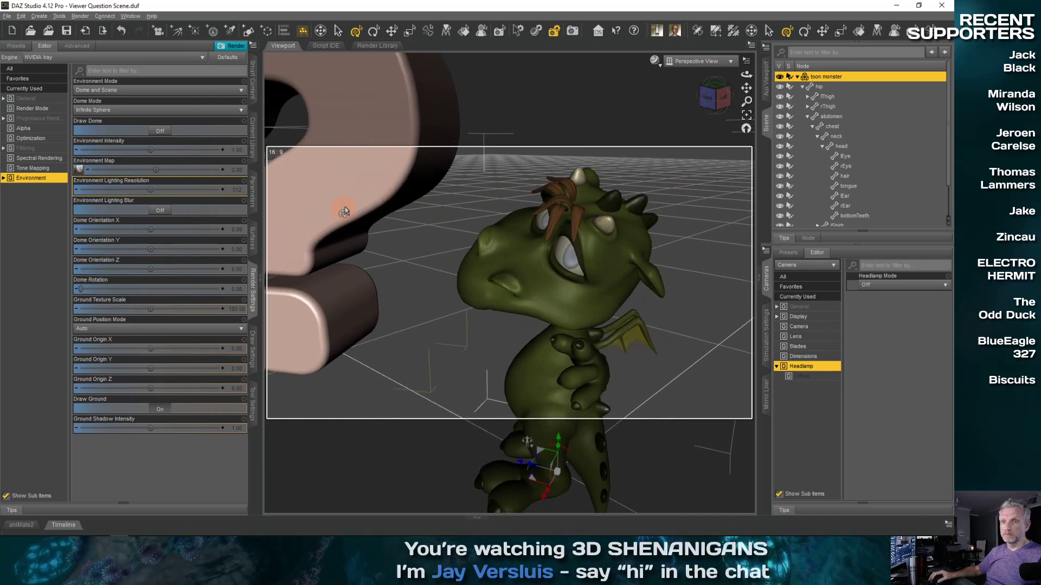
- Look through the figures, materials, poses and utilities of the Monsters in my Cupboard product for eye controls
{"action": "left_click", "coordinate": [253, 80]}
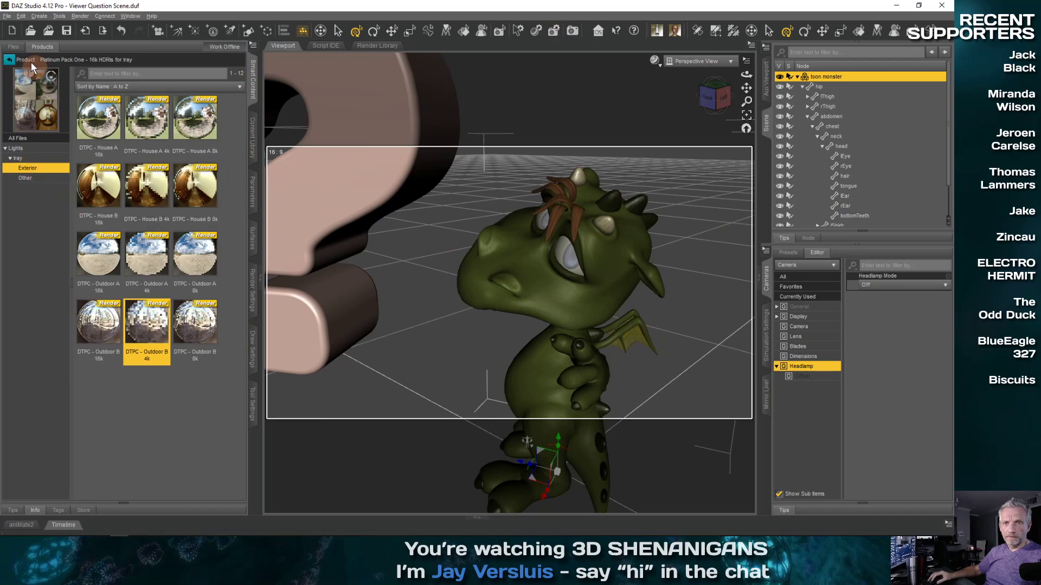
{"action": "left_click", "coordinate": [8, 61]}
{"action": "left_click", "coordinate": [38, 151]}
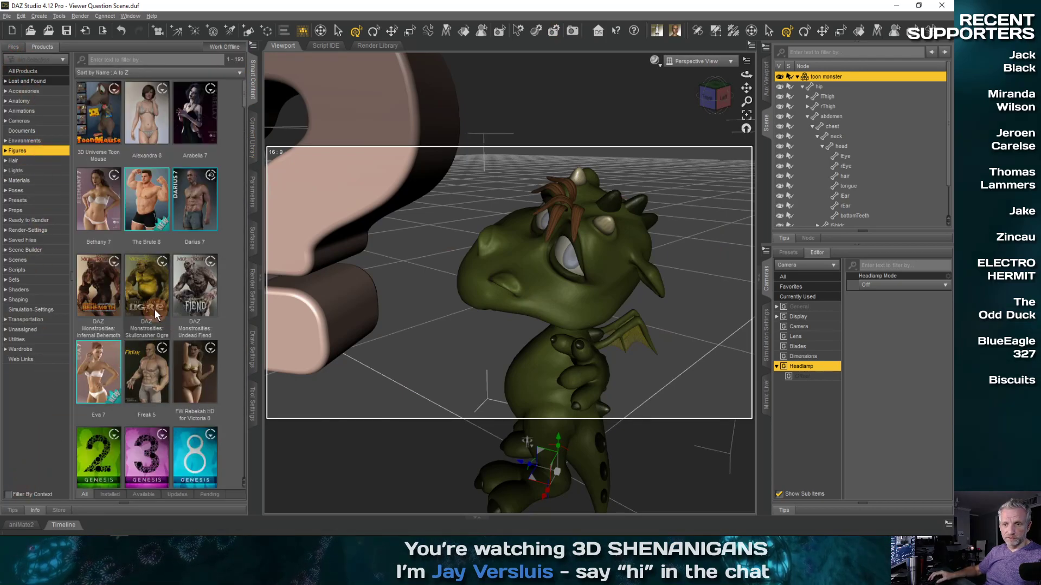
{"action": "scroll", "coordinate": [135, 401], "scroll_direction": "down", "scroll_amount": 10}
{"action": "left_click", "coordinate": [145, 213]}
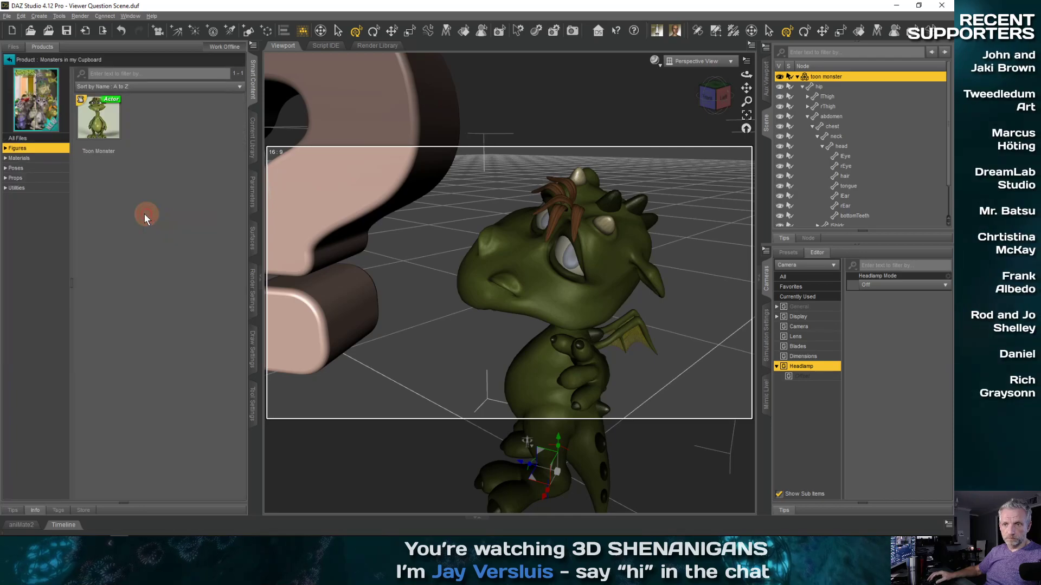
{"action": "left_click", "coordinate": [32, 188]}
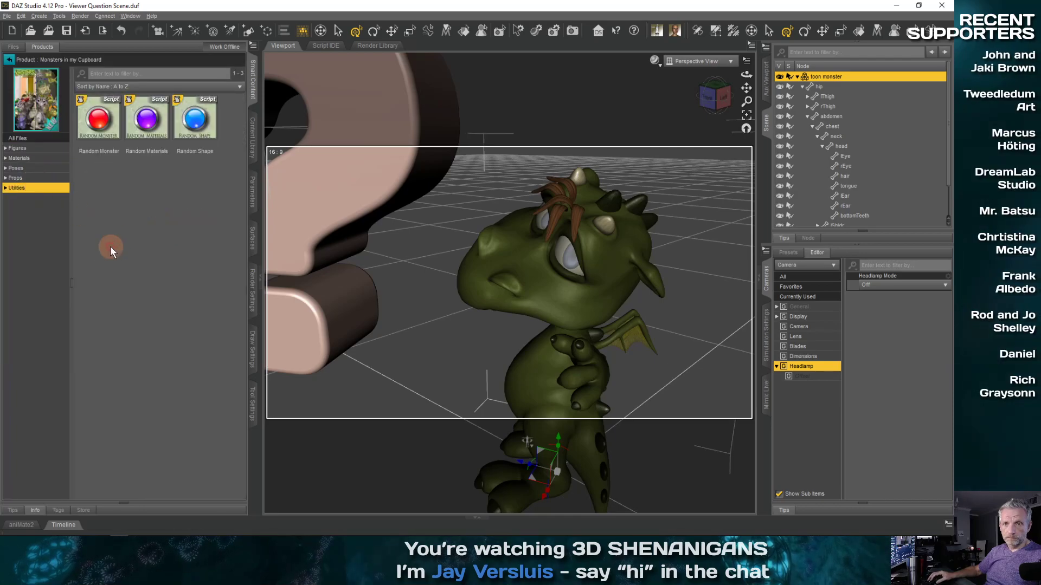
{"action": "left_click", "coordinate": [25, 178]}
{"action": "left_click", "coordinate": [51, 149]}
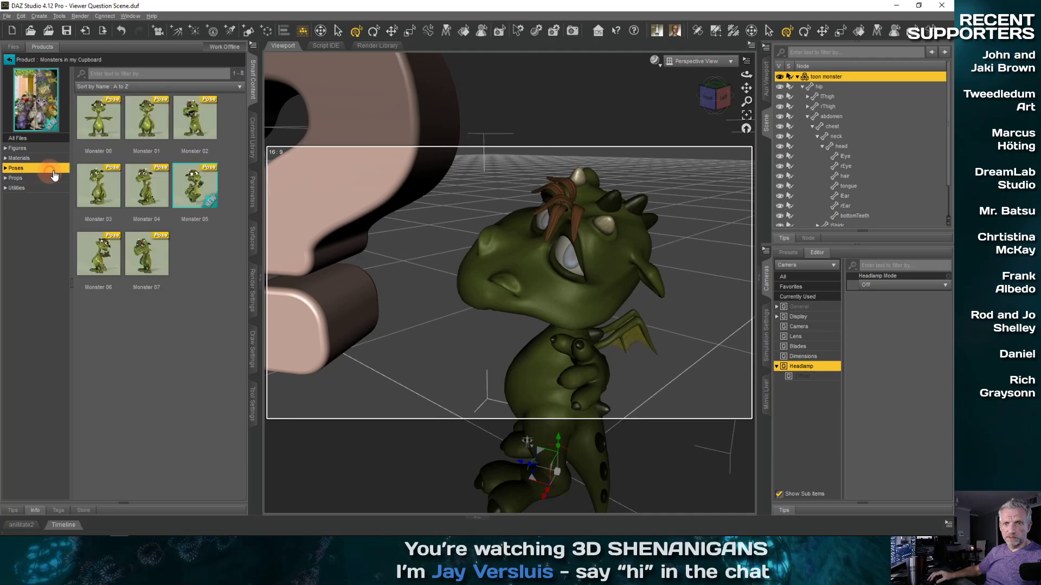
{"action": "left_click", "coordinate": [53, 159]}
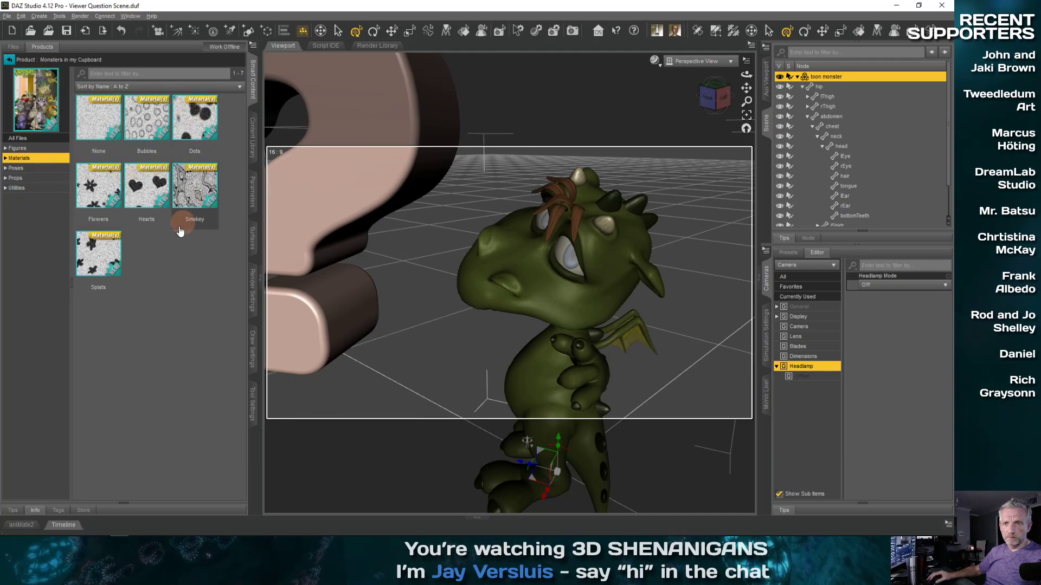
{"action": "left_click", "coordinate": [36, 148]}
{"action": "left_click", "coordinate": [32, 158]}
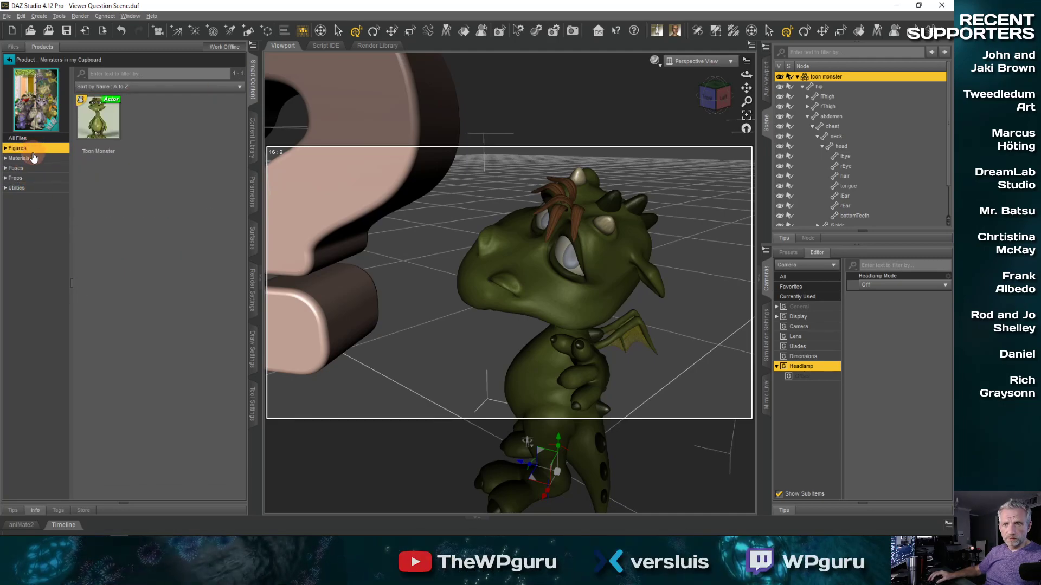
{"action": "left_click", "coordinate": [38, 168]}
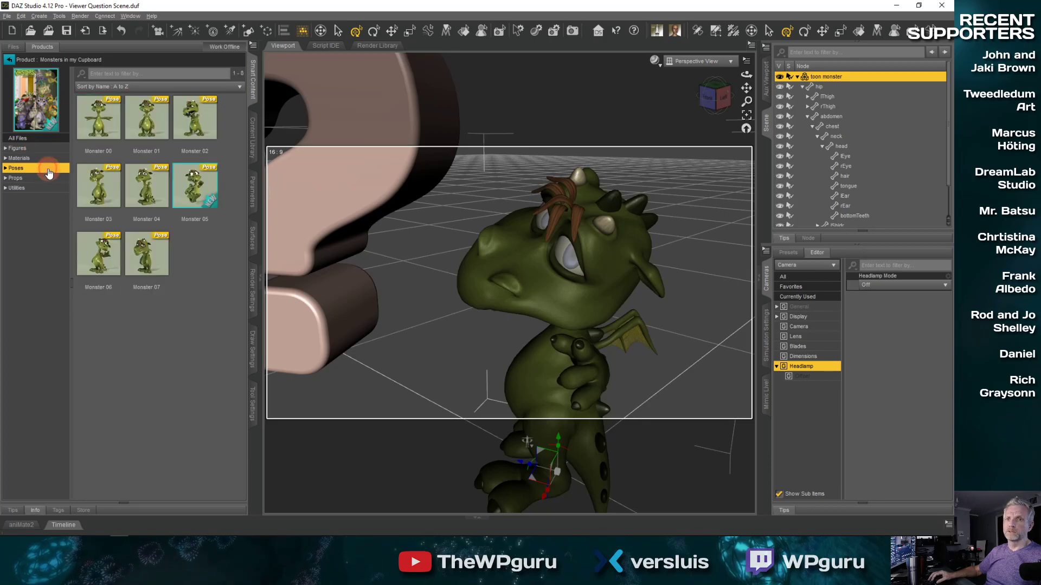
- Open the 3D Universe Toon Mouse product and examine its eye target and Eyes PointAt utilities
{"action": "left_click", "coordinate": [21, 62]}
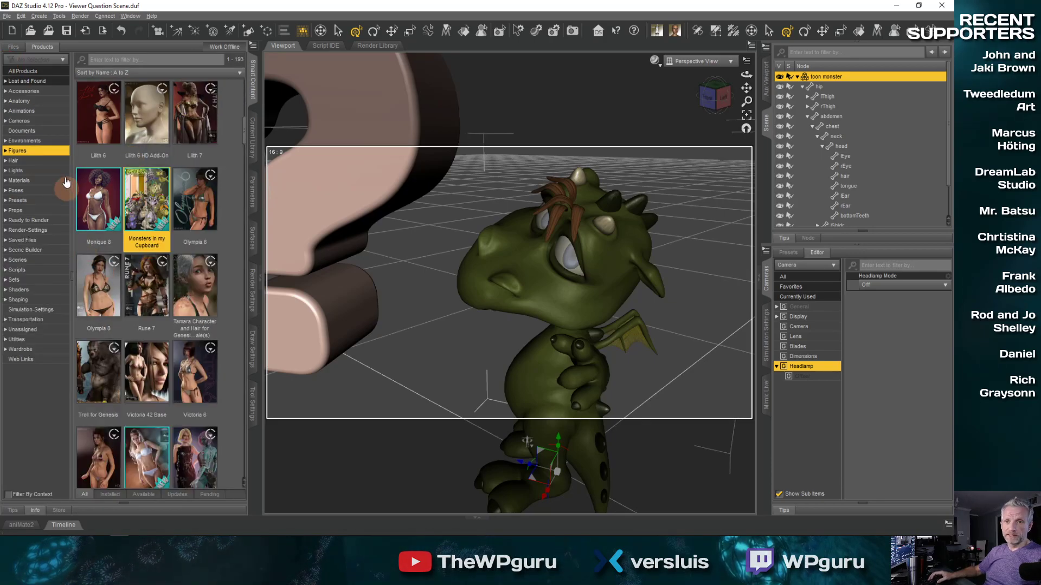
{"action": "scroll", "coordinate": [149, 242], "scroll_direction": "up", "scroll_amount": 5}
{"action": "double_click", "coordinate": [113, 126]}
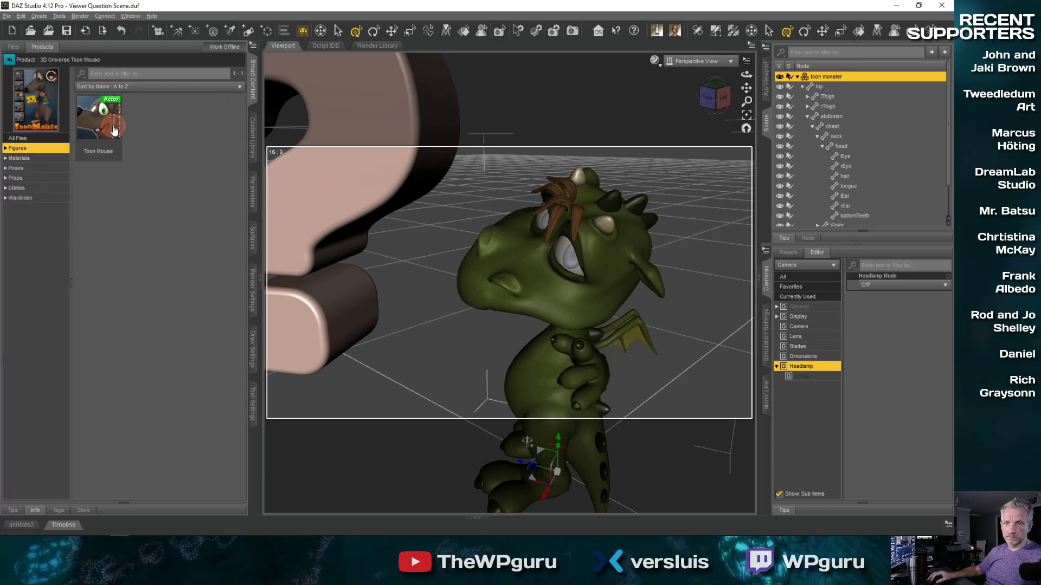
{"action": "left_click", "coordinate": [41, 187]}
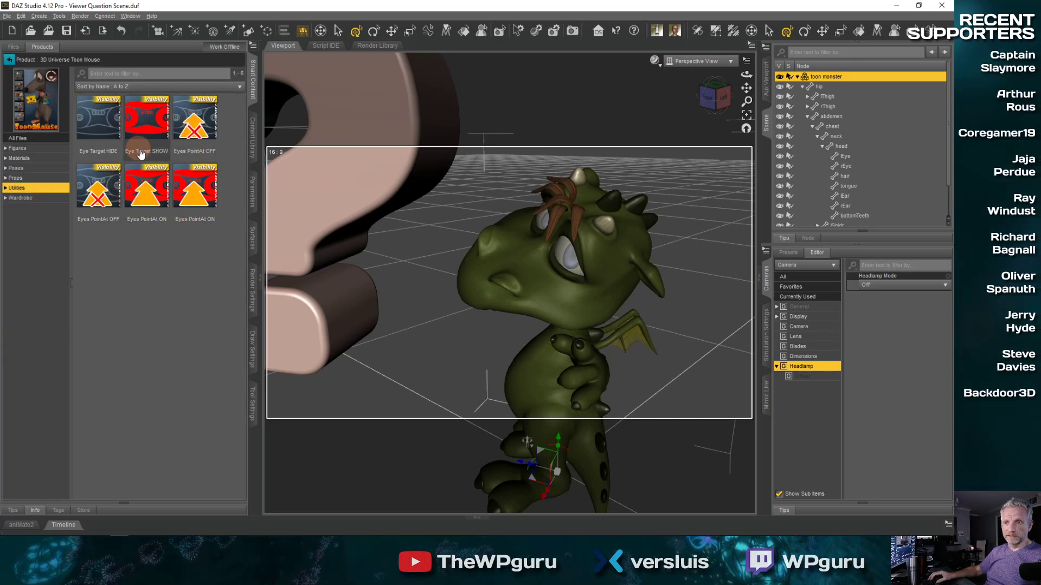
{"action": "mouse_move", "coordinate": [177, 222]}
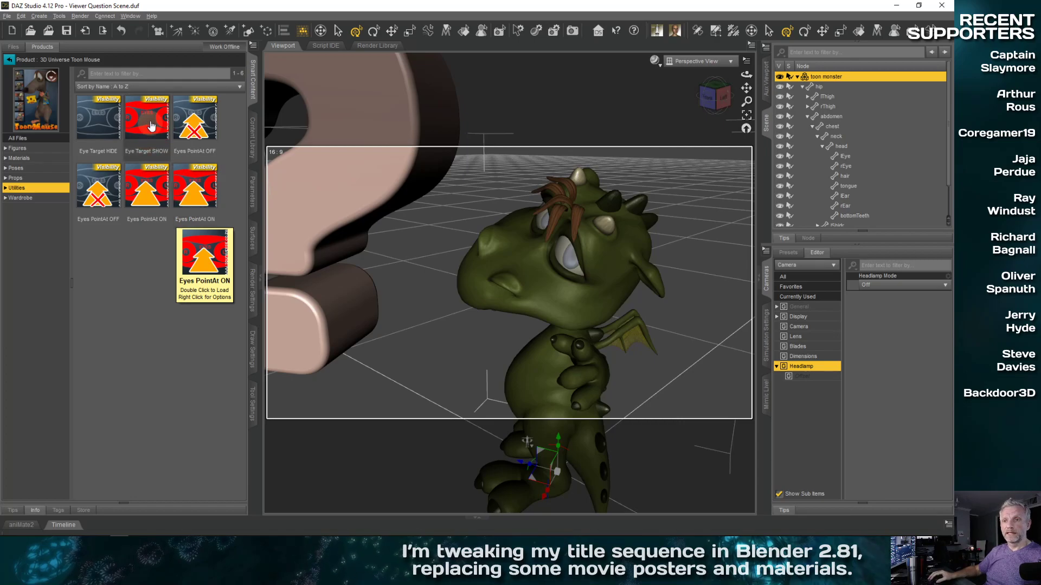
{"action": "mouse_move", "coordinate": [142, 134]}
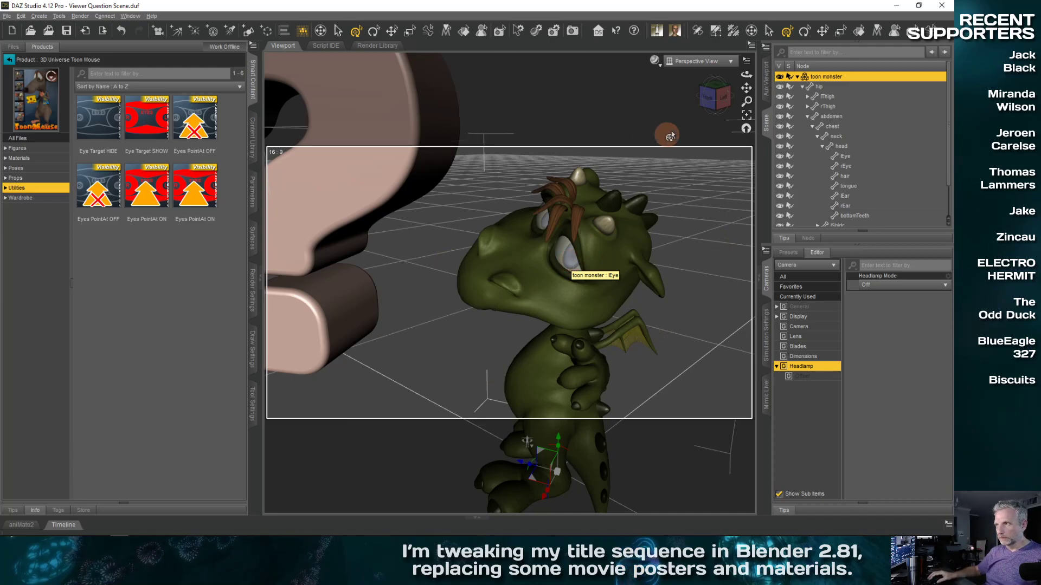
- Switch the perspective viewport to the Iray preview and inspect the monster's eye materials and the question mark
{"action": "left_click", "coordinate": [699, 61]}
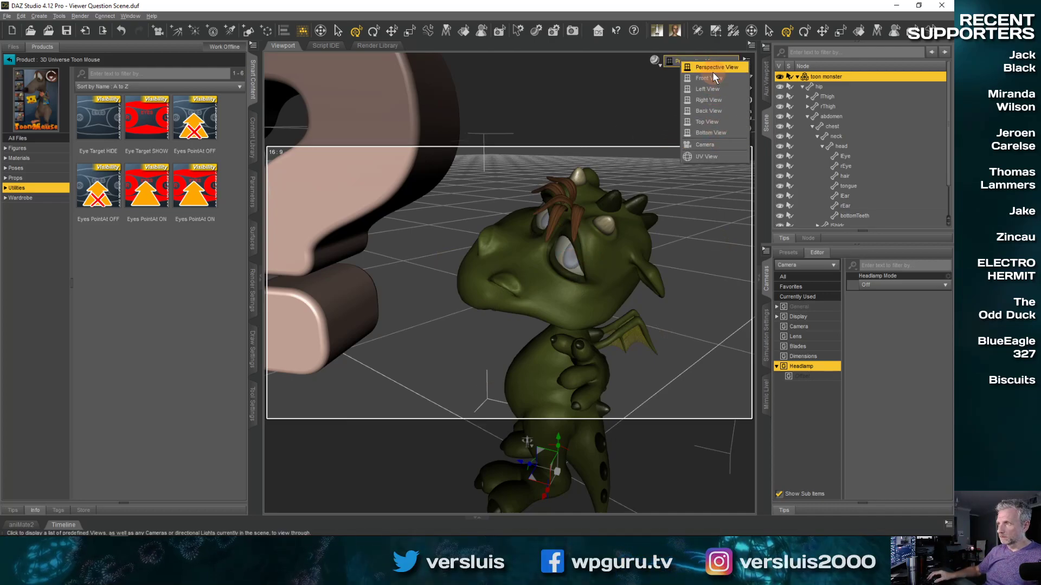
{"action": "left_click", "coordinate": [654, 59]}
{"action": "left_click", "coordinate": [655, 179]}
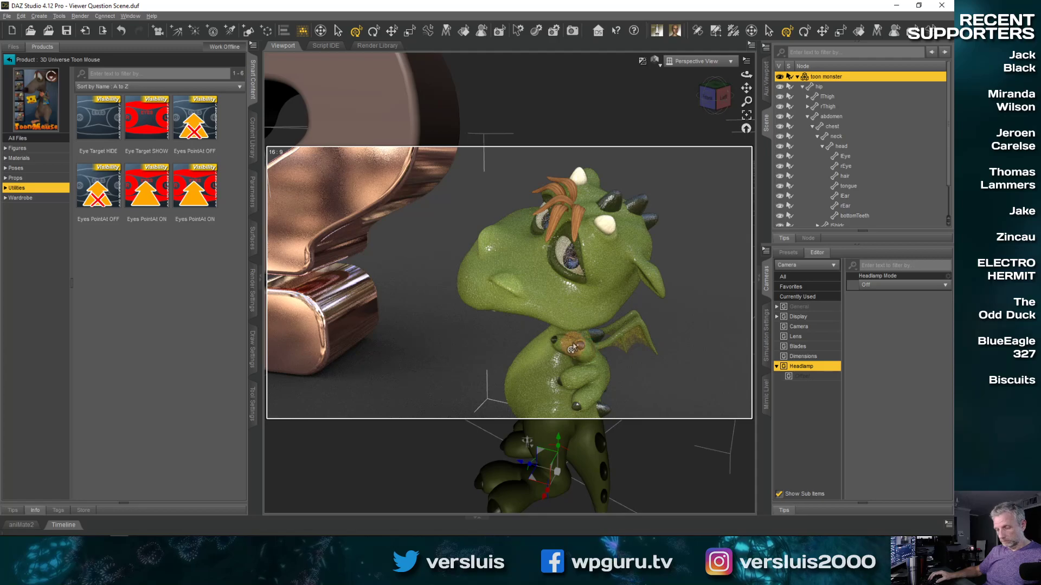
{"action": "scroll", "coordinate": [596, 305], "scroll_direction": "up", "scroll_amount": 4}
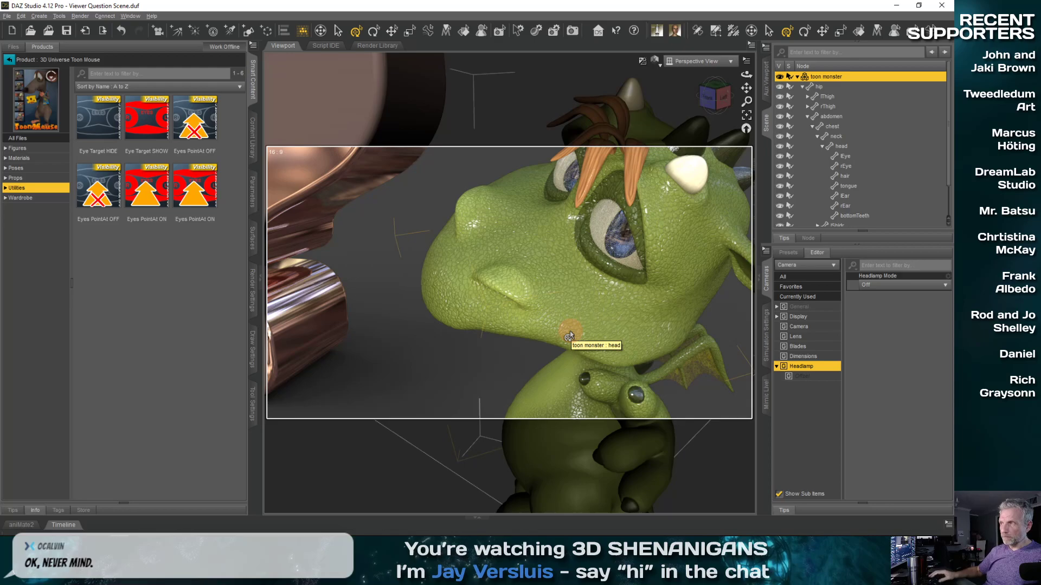
{"action": "scroll", "coordinate": [473, 257], "scroll_direction": "down", "scroll_amount": 8}
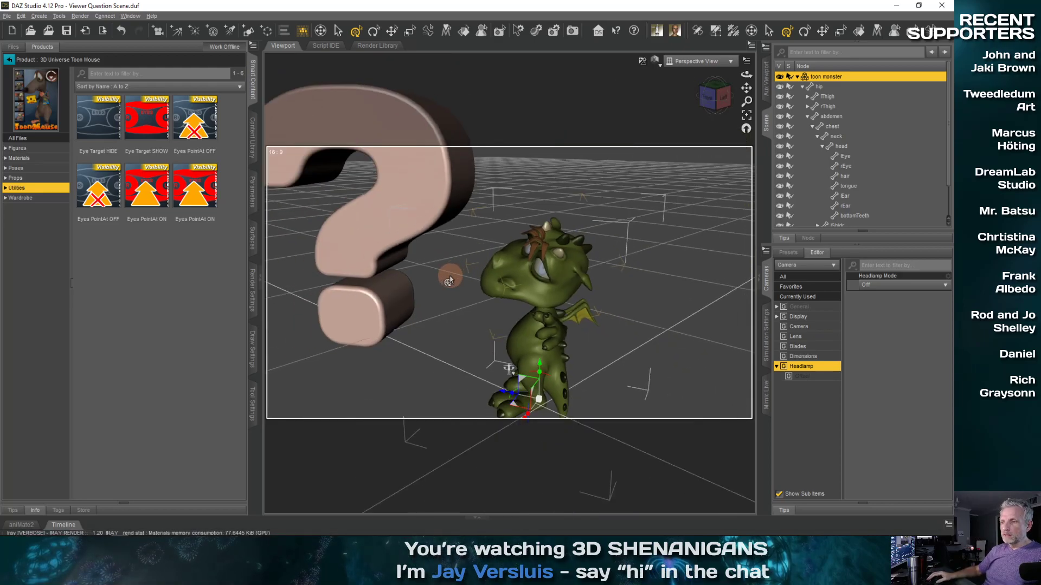
{"action": "middle_click_drag", "start_coordinate": [449, 276], "coordinate": [472, 261]}
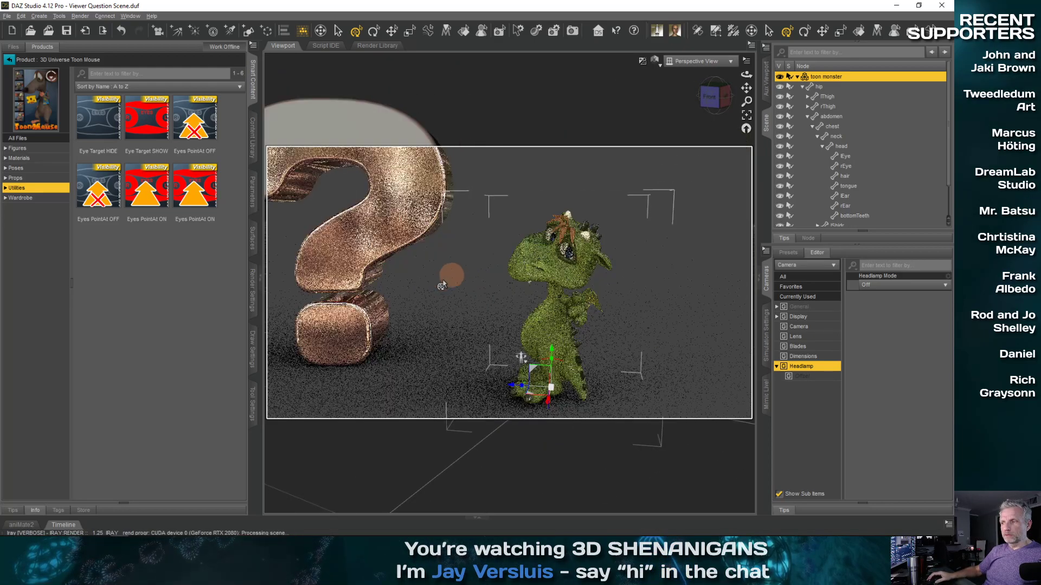
- Turn Draw Dome on in the environment render settings to preview the HDRI background, and turn it off again
{"action": "left_click", "coordinate": [257, 300]}
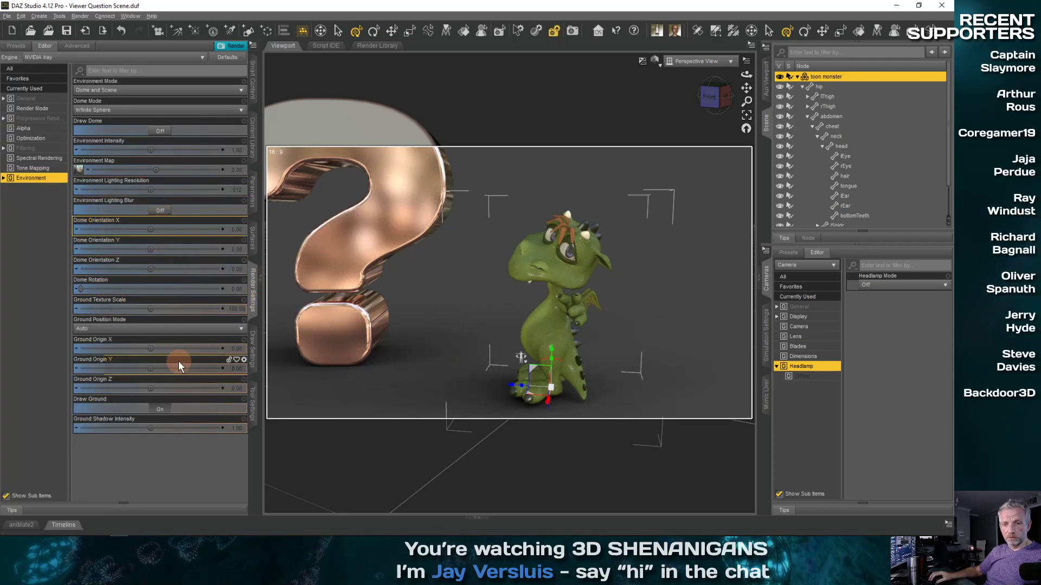
{"action": "left_click", "coordinate": [161, 131]}
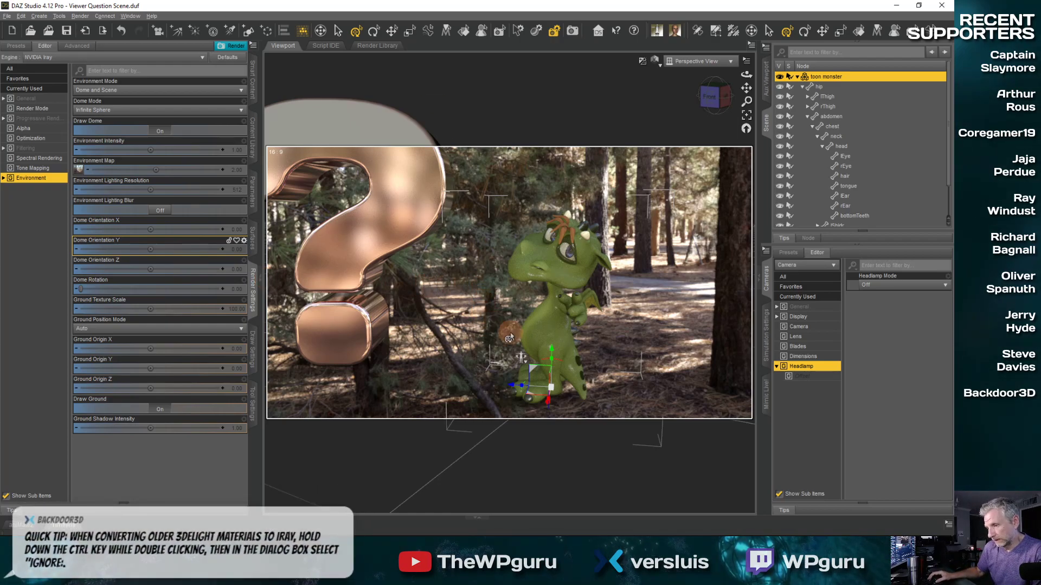
{"action": "left_click", "coordinate": [172, 134]}
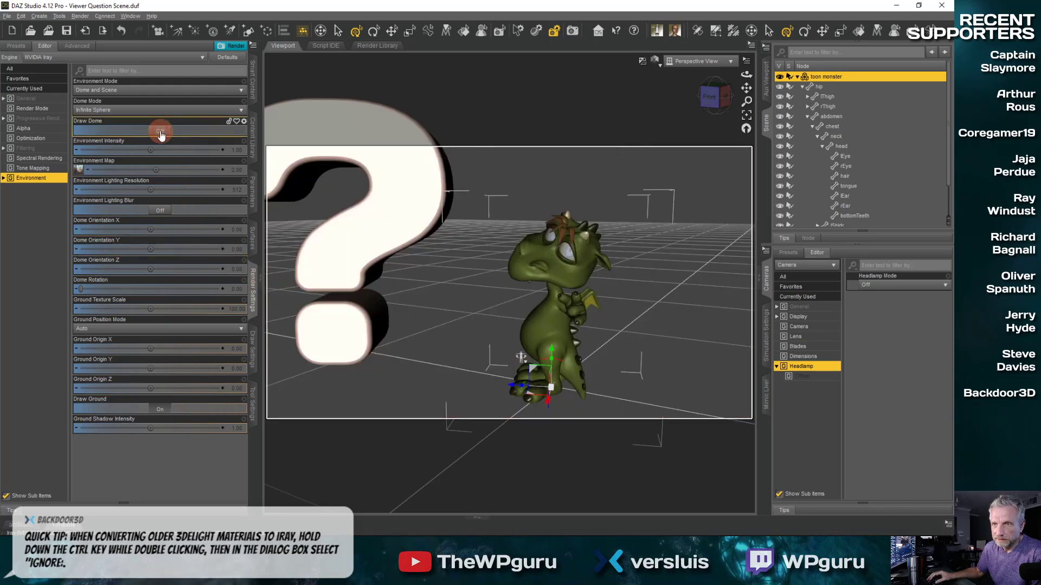
{"action": "middle_click_drag", "start_coordinate": [420, 314], "coordinate": [420, 314]}
{"action": "scroll", "coordinate": [420, 315], "scroll_direction": "down", "scroll_amount": 5}
{"action": "scroll", "coordinate": [420, 315], "scroll_direction": "down", "scroll_amount": 3}
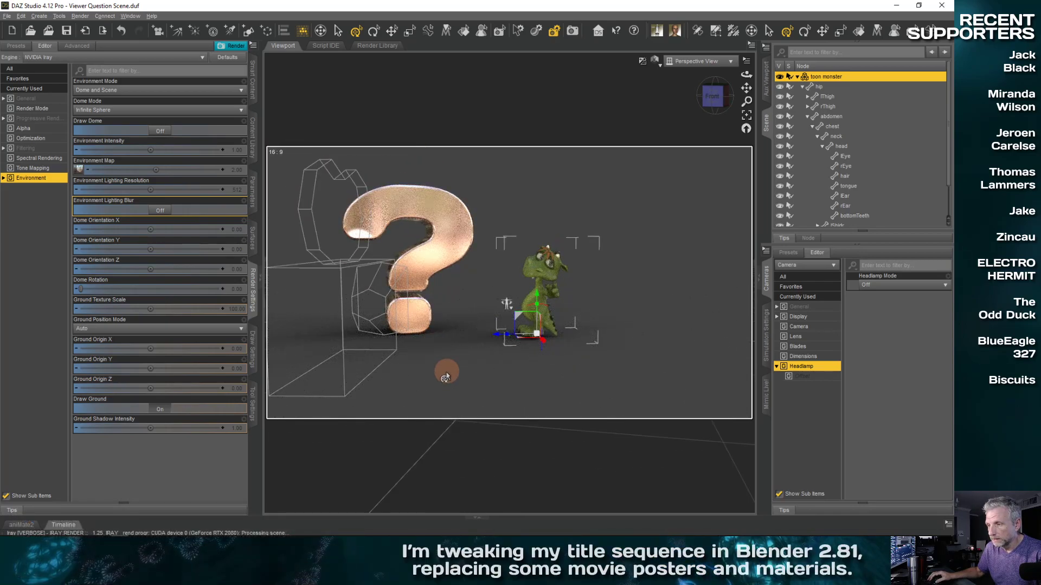
- Look through the scene's Camera in the viewport and turn Draw Dome off in the environment render settings
{"action": "left_click", "coordinate": [699, 60]}
{"action": "left_click", "coordinate": [701, 149]}
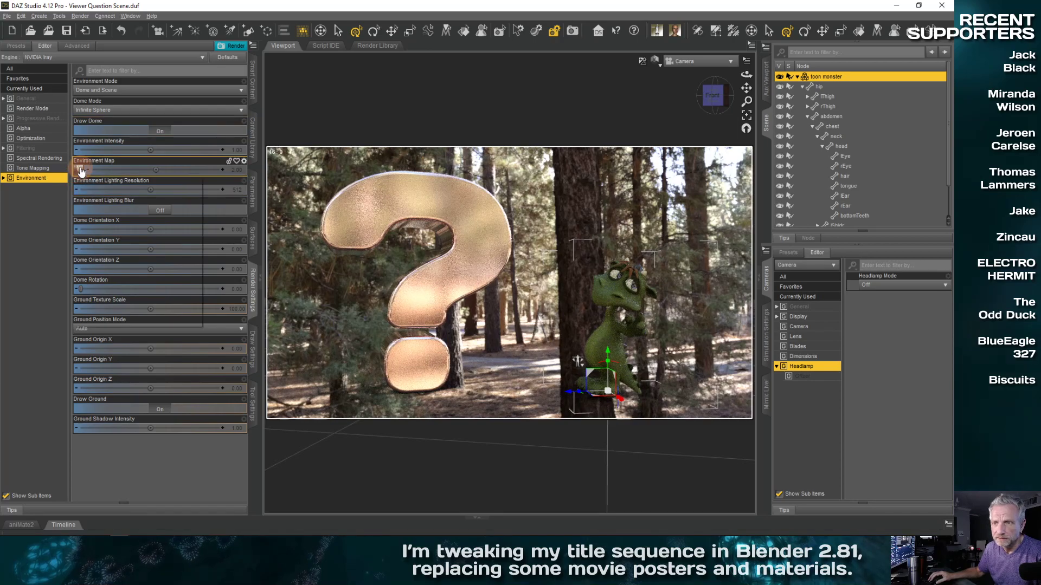
{"action": "mouse_move", "coordinate": [81, 172]}
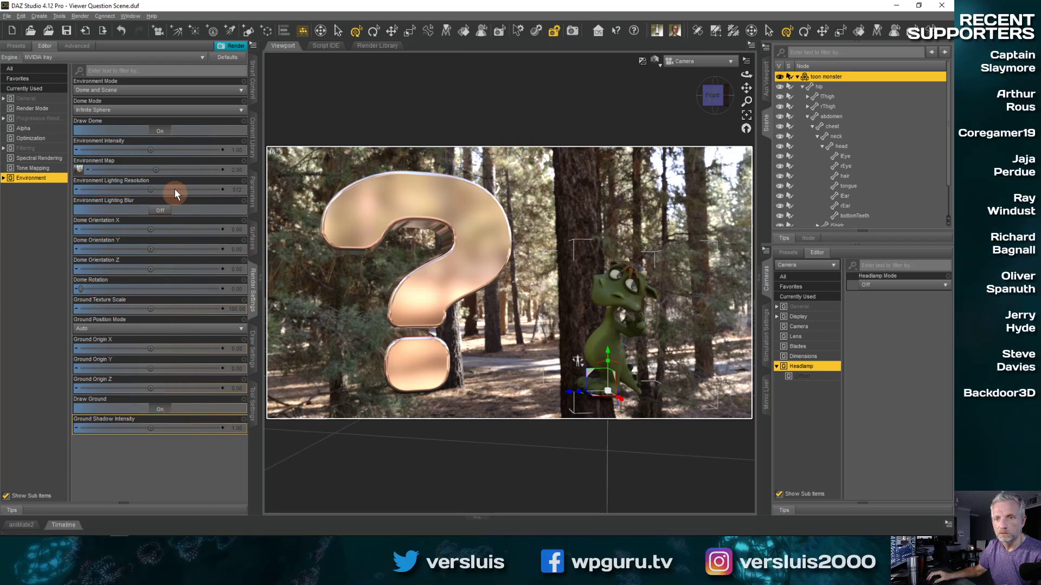
{"action": "left_click", "coordinate": [163, 131]}
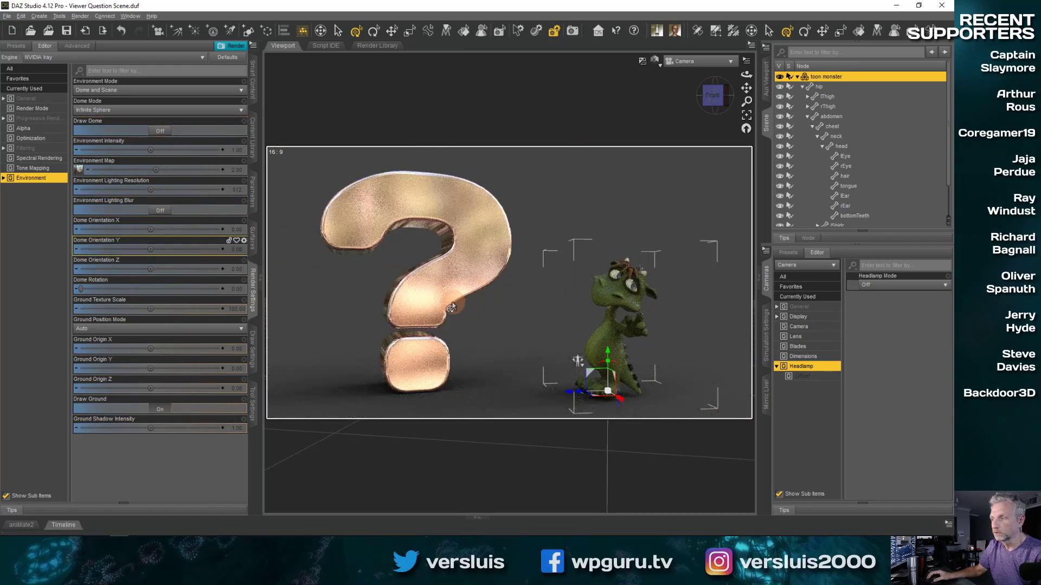
- Load a second Toon Monster figure into the scene from the Monsters in my Cupboard product
{"action": "left_click", "coordinate": [797, 76]}
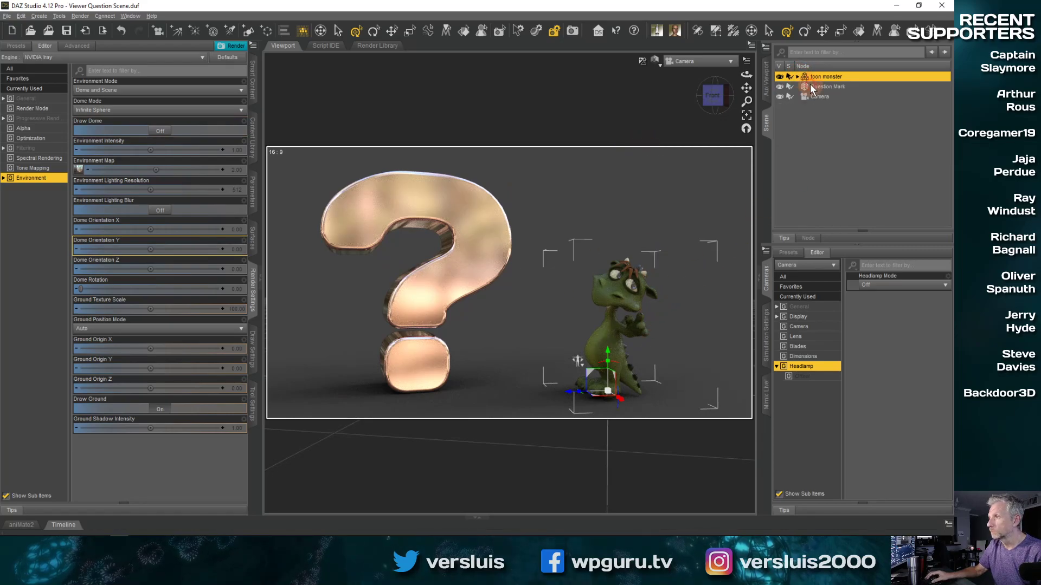
{"action": "left_click", "coordinate": [252, 78]}
{"action": "left_click", "coordinate": [35, 74]}
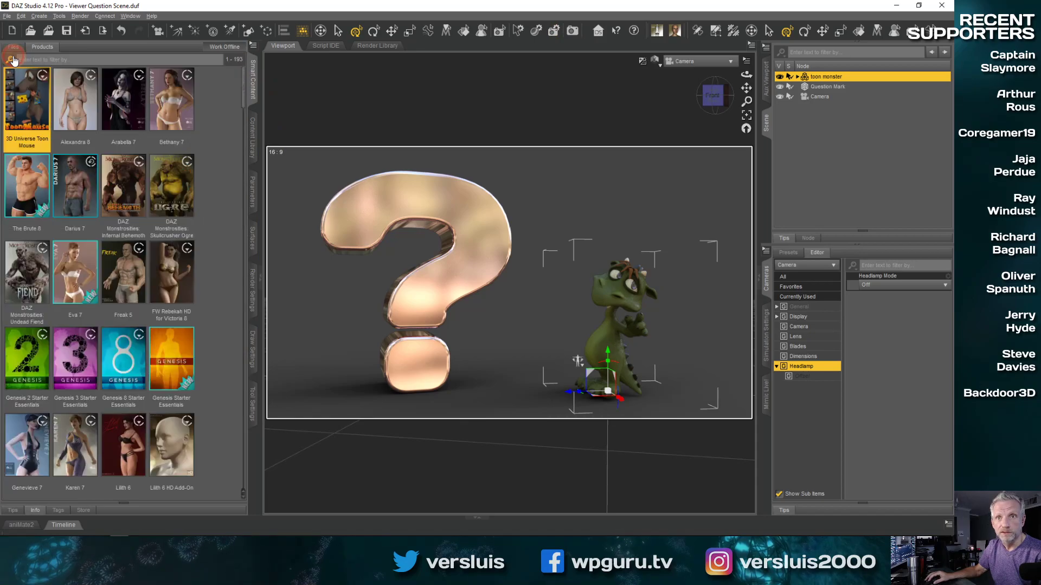
{"action": "scroll", "coordinate": [168, 385], "scroll_direction": "down", "scroll_amount": 4}
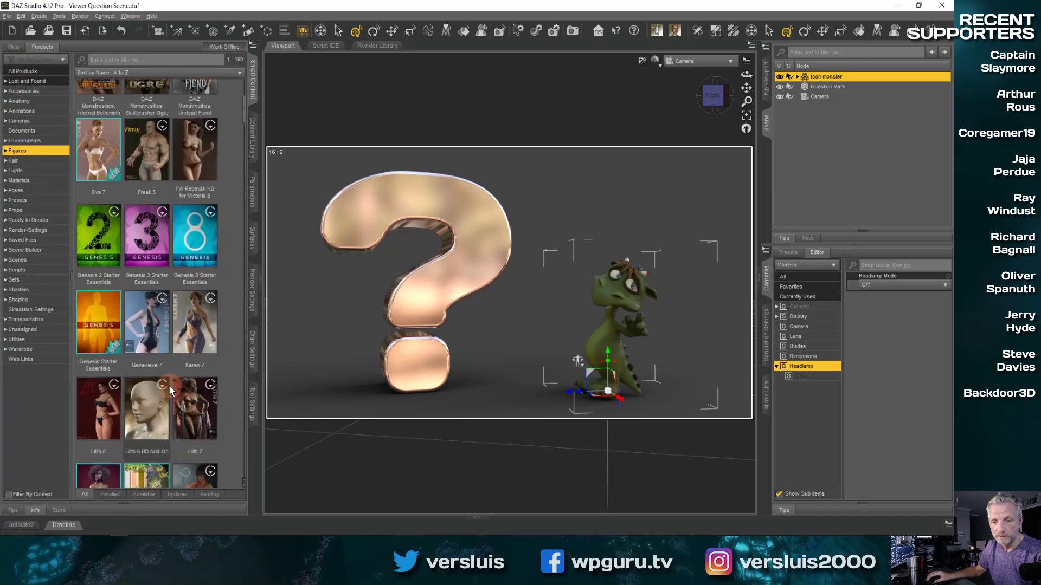
{"action": "left_click", "coordinate": [159, 436]}
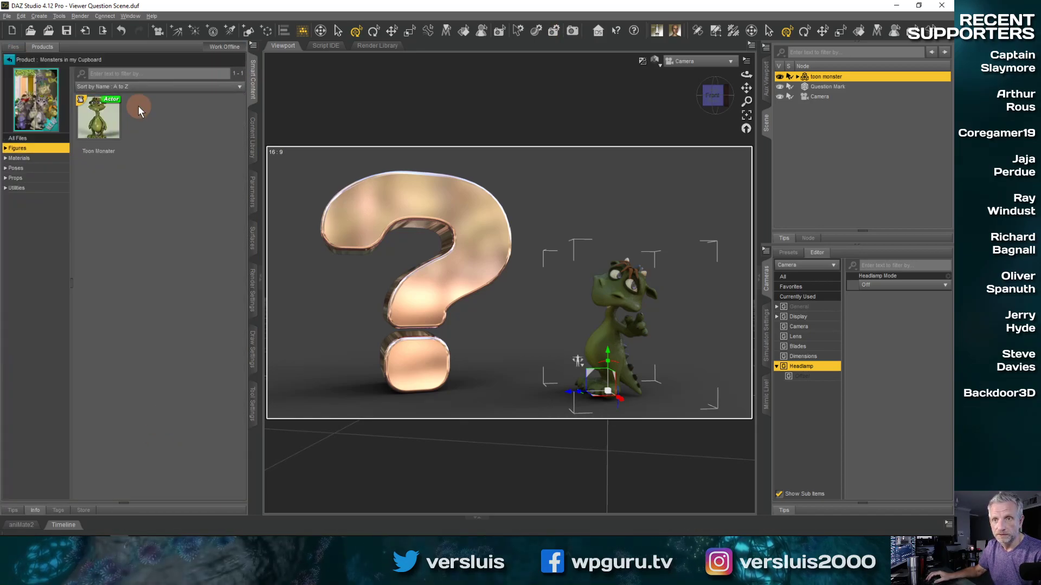
{"action": "double_click", "coordinate": [108, 116]}
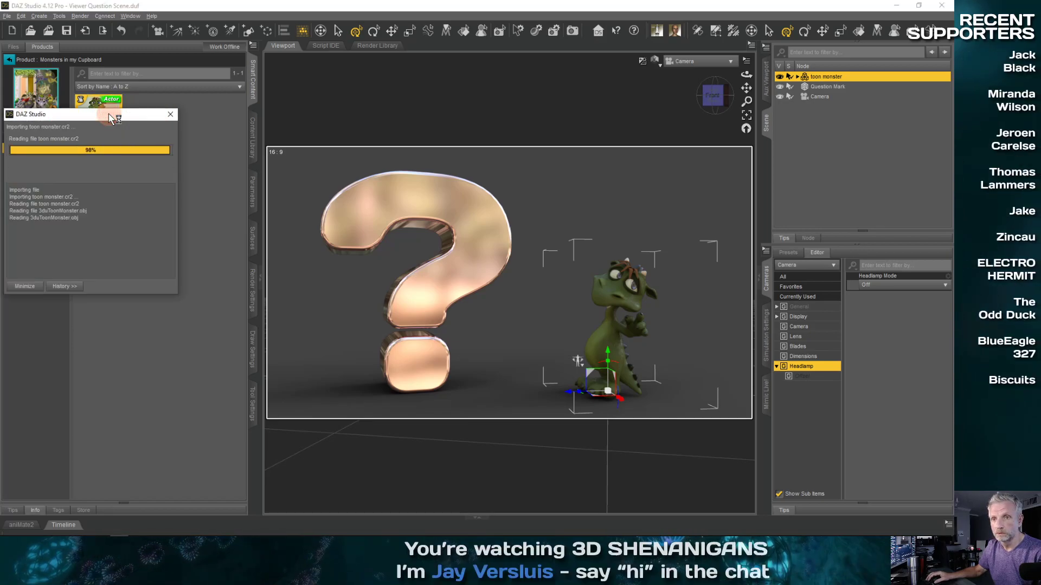
- Move toon monster (2) sideways along the X axis until it stands clear of the first monster, on the side away from the question mark
{"action": "left_click", "coordinate": [833, 107]}
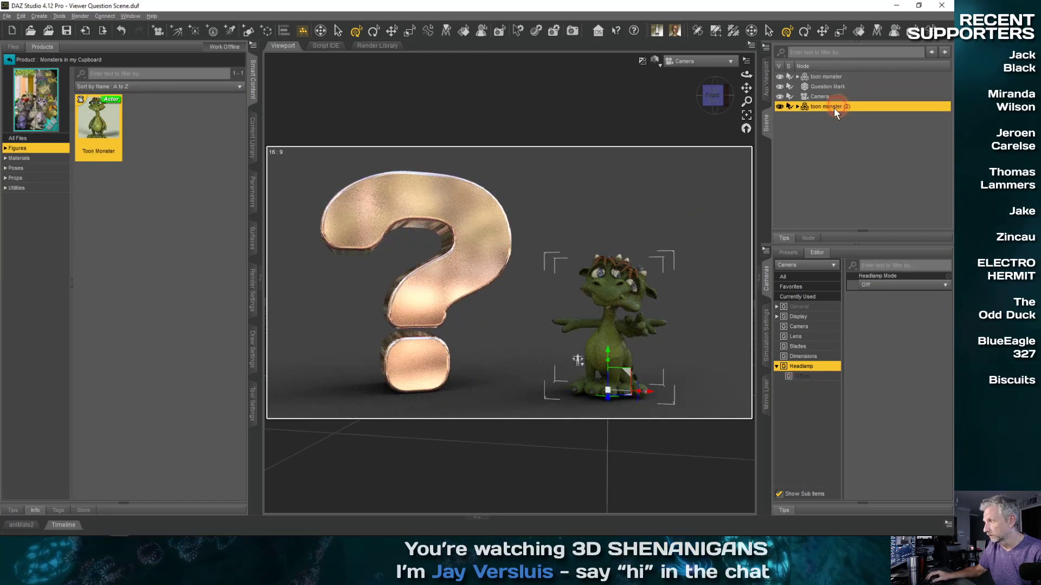
{"action": "left_click_drag", "start_coordinate": [650, 395], "coordinate": [729, 394]}
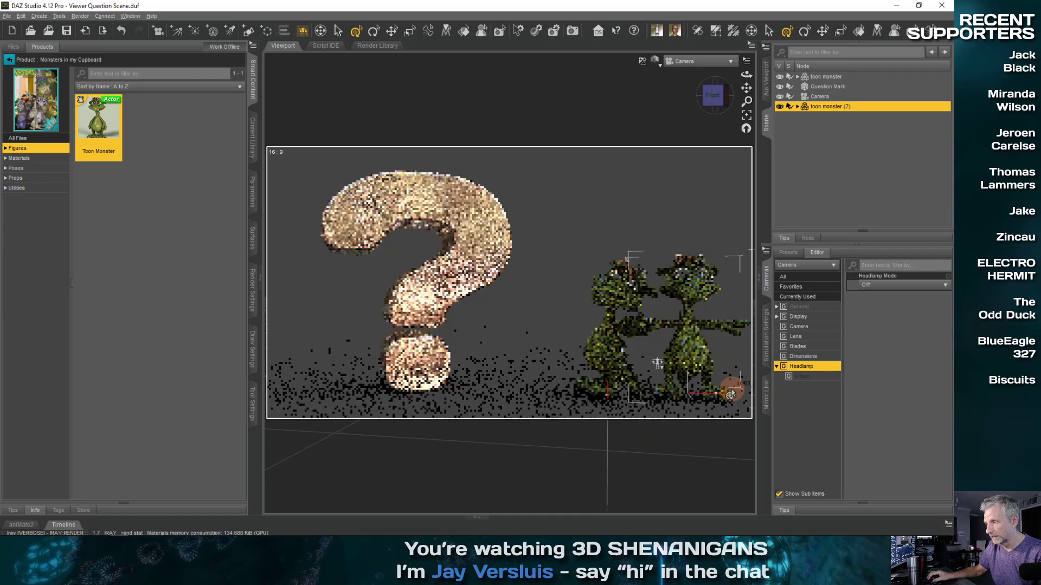
{"action": "left_click", "coordinate": [747, 115]}
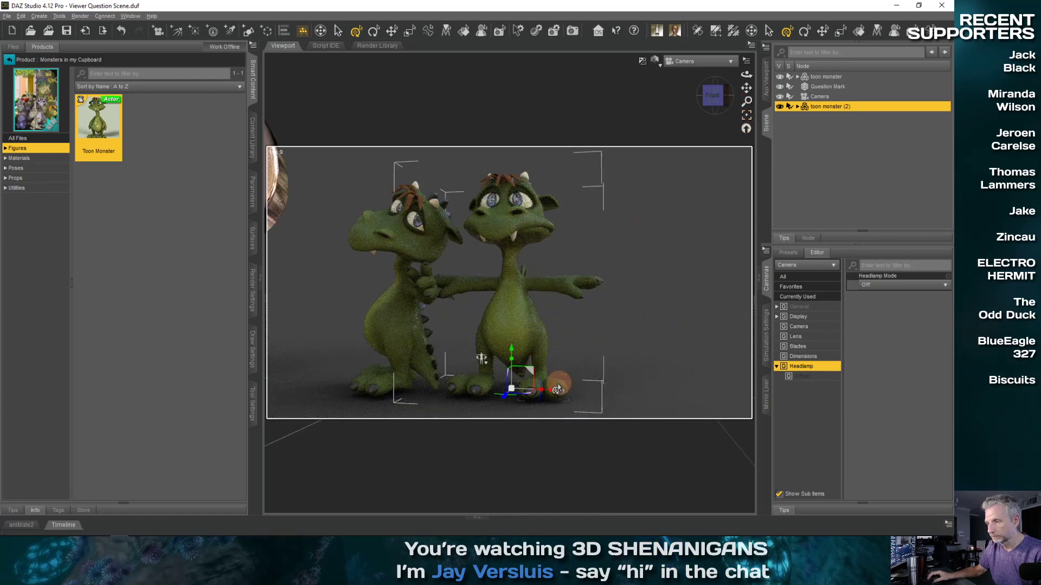
{"action": "left_click_drag", "start_coordinate": [558, 392], "coordinate": [569, 391]}
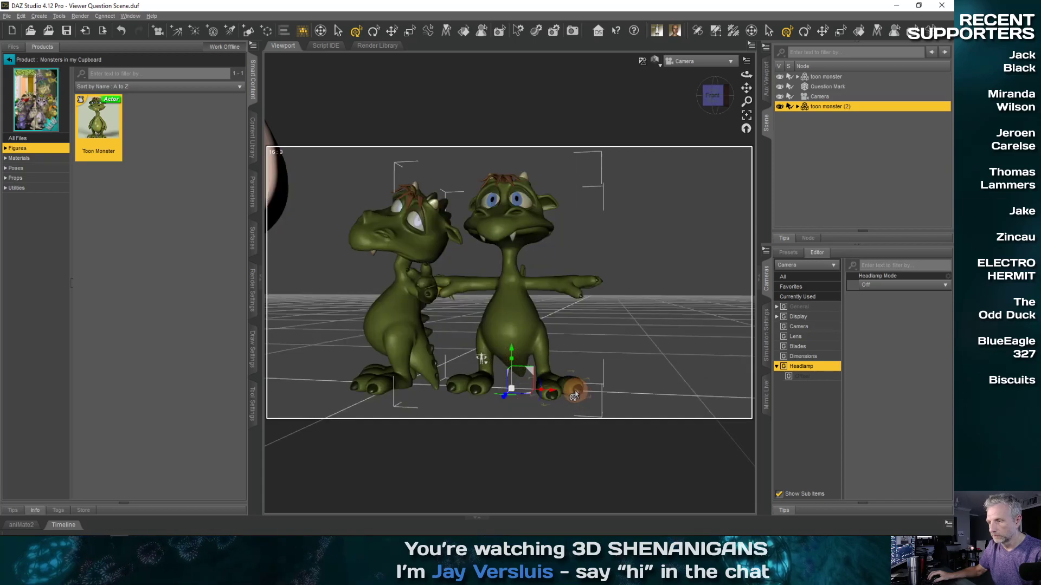
{"action": "key", "text": "ctrl+z"}
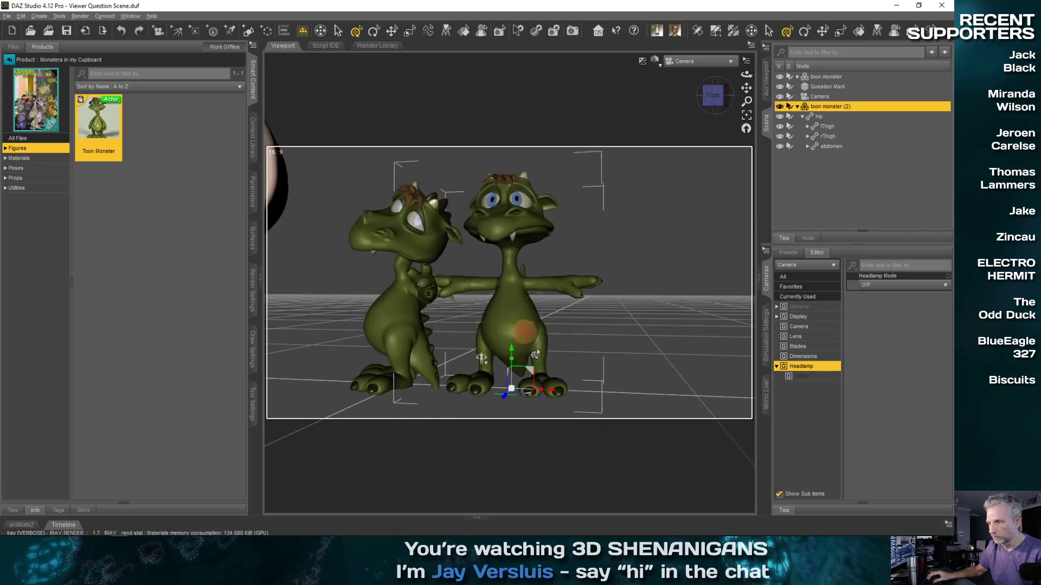
{"action": "left_click_drag", "start_coordinate": [551, 394], "coordinate": [574, 390]}
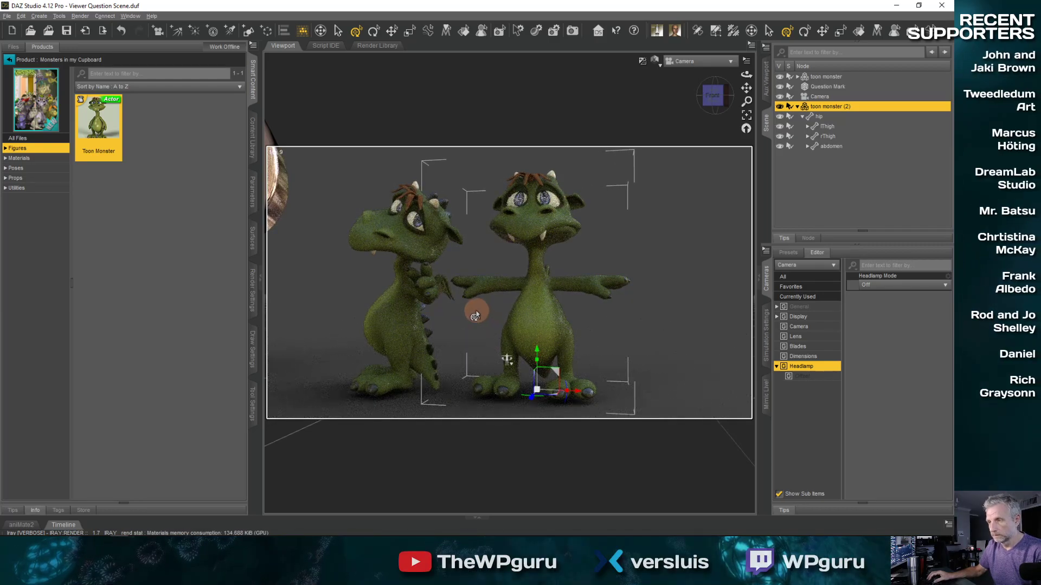
- Set the render dimension preset to Active Viewport and frame both monsters in full
{"action": "mouse_move", "coordinate": [479, 315]}
{"action": "middle_mouse_down"}
{"action": "mouse_move", "coordinate": [476, 305]}
{"action": "mouse_move", "coordinate": [485, 316]}
{"action": "middle_mouse_up"}
{"action": "scroll", "coordinate": [460, 279], "scroll_direction": "up", "scroll_amount": 4}
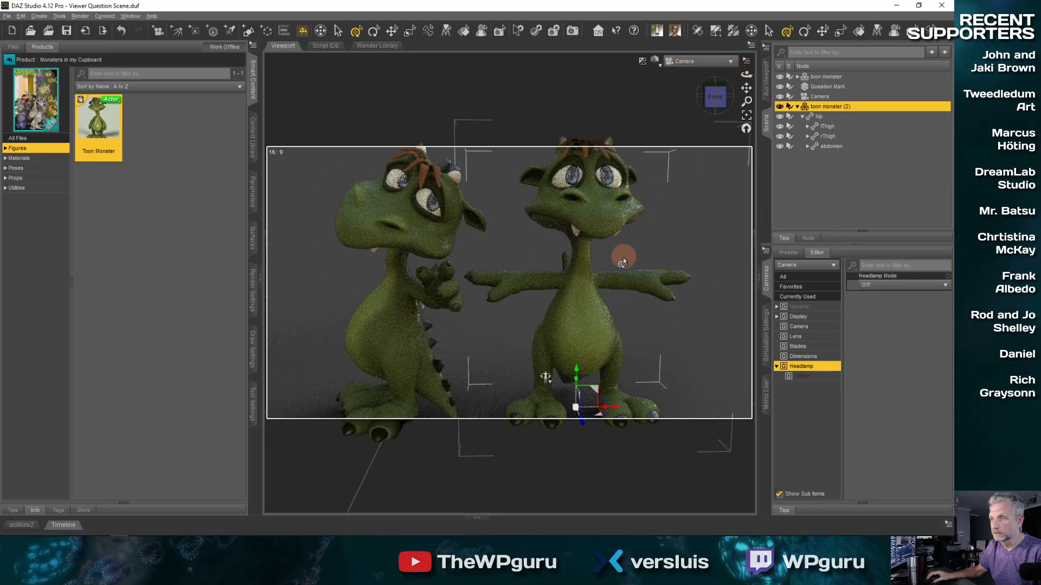
{"action": "left_click", "coordinate": [252, 295]}
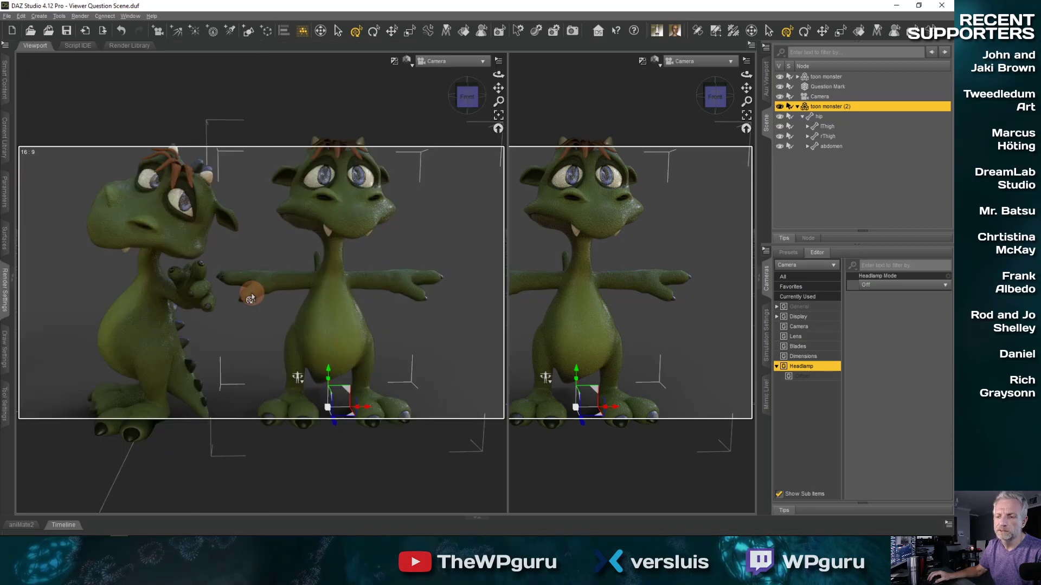
{"action": "left_click", "coordinate": [6, 301]}
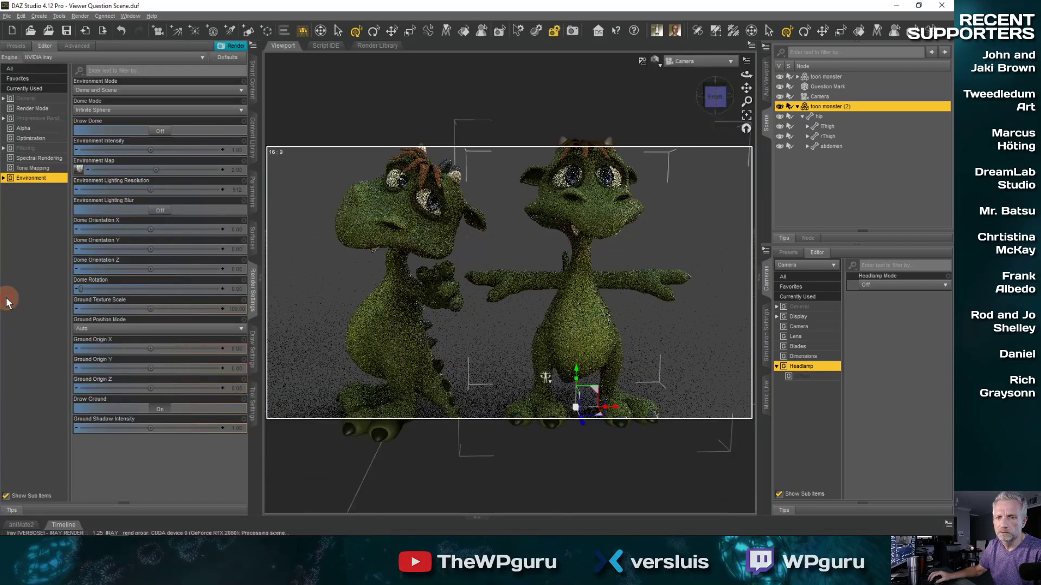
{"action": "left_click", "coordinate": [53, 101]}
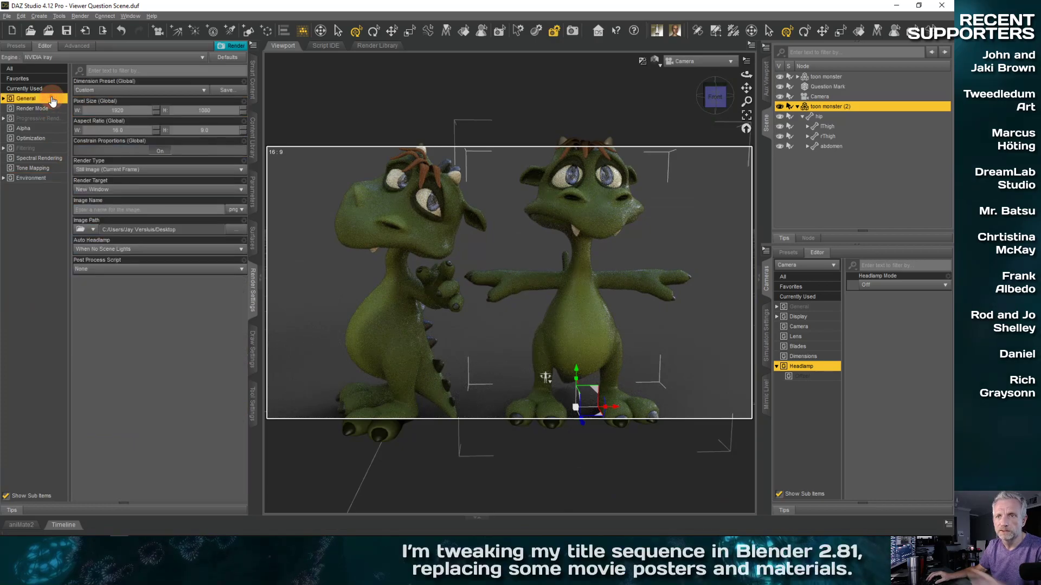
{"action": "left_click", "coordinate": [198, 91]}
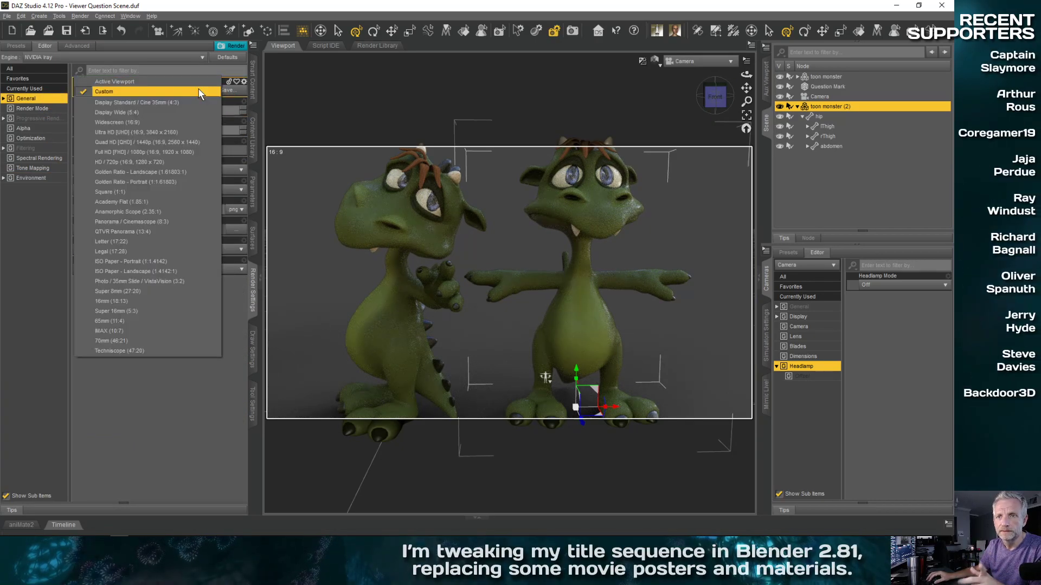
{"action": "left_click", "coordinate": [197, 82]}
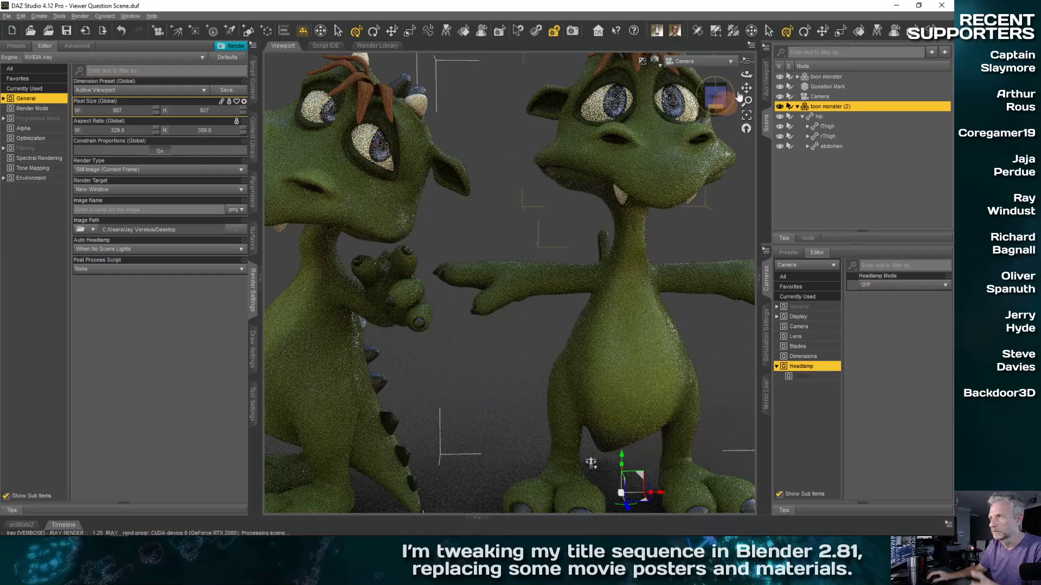
{"action": "scroll", "coordinate": [618, 290], "scroll_direction": "down", "scroll_amount": 3}
{"action": "middle_click_drag", "start_coordinate": [590, 333], "coordinate": [579, 335]}
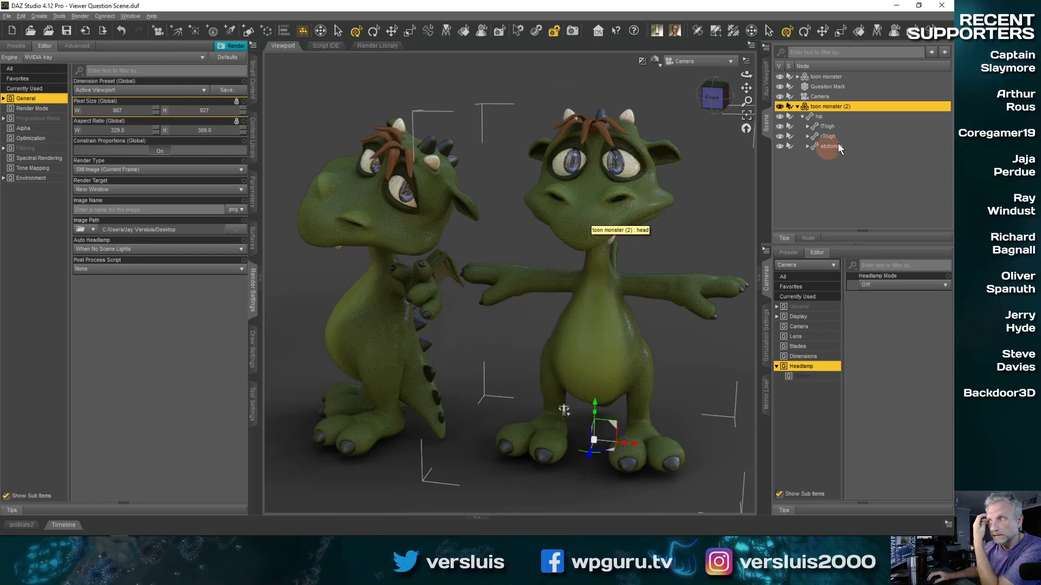
- Apply the !Iray Uber Base shader to all surfaces of toon monster (2), with Surfaces on Selected and Images set to Ignore
{"action": "left_click", "coordinate": [252, 237]}
{"action": "left_click", "coordinate": [45, 101]}
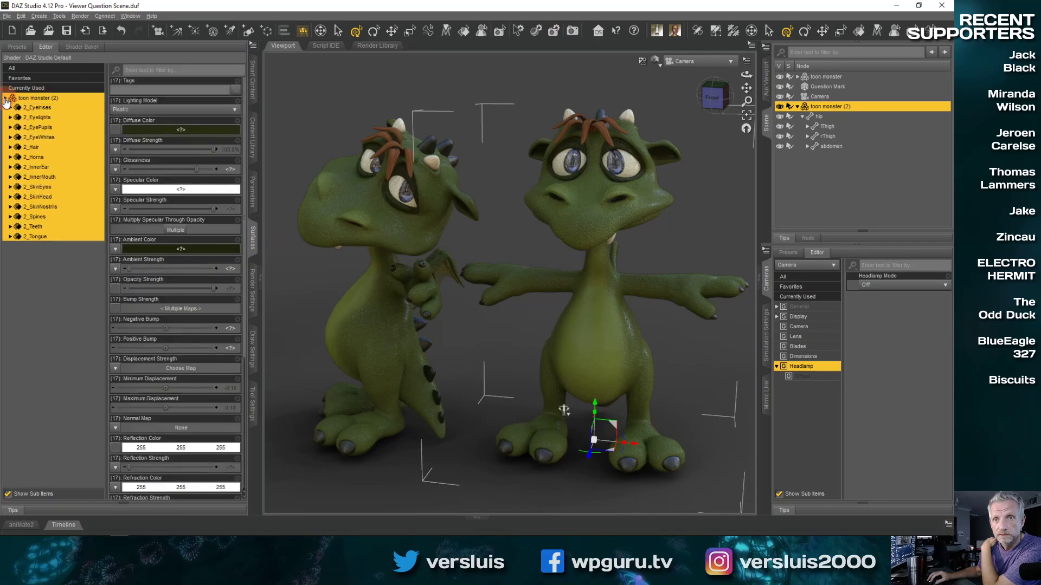
{"action": "left_click", "coordinate": [17, 47]}
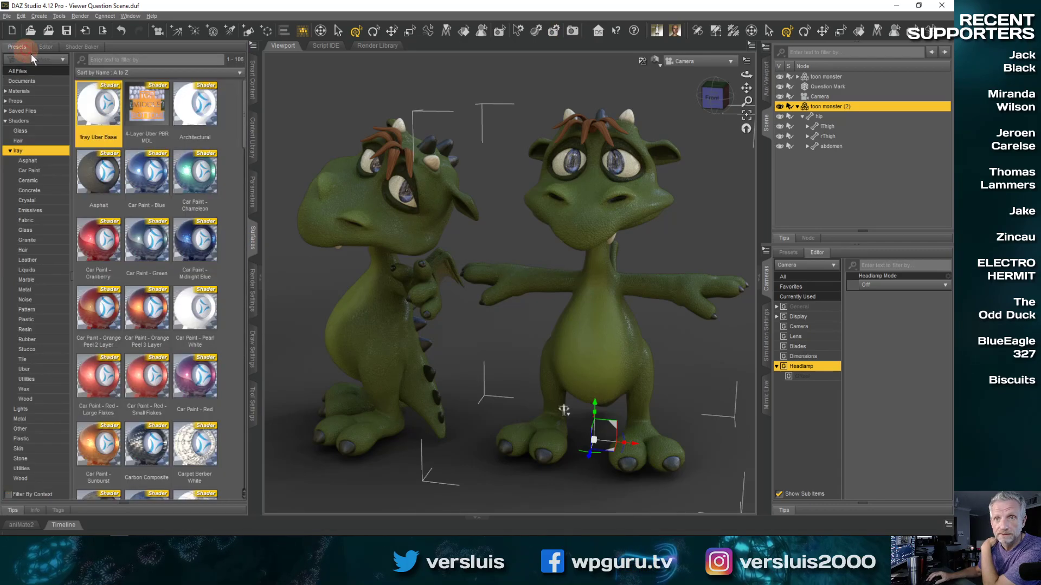
{"action": "mouse_move", "coordinate": [99, 119]}
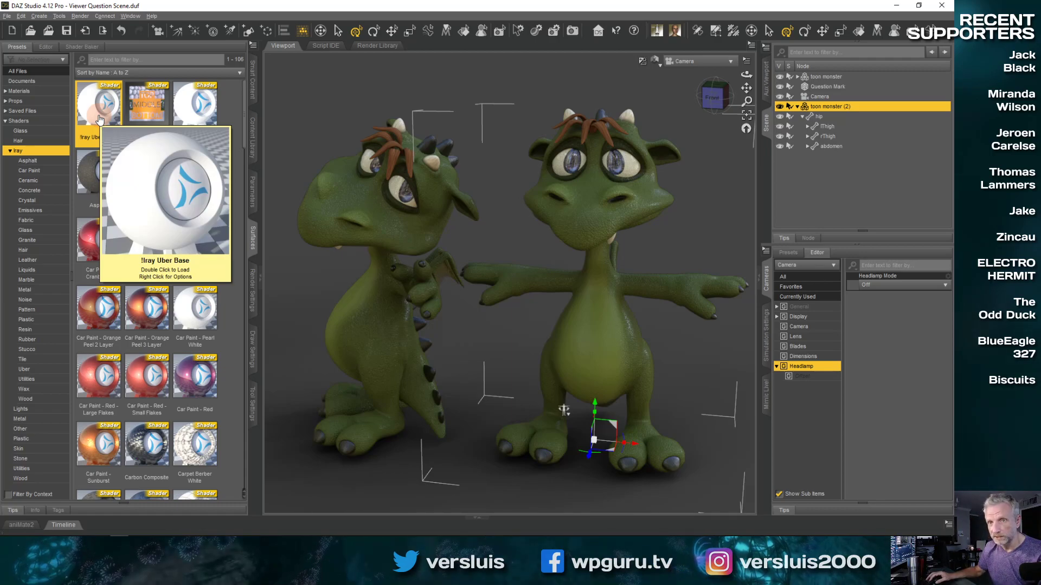
{"action": "double_click", "coordinate": [100, 119]}
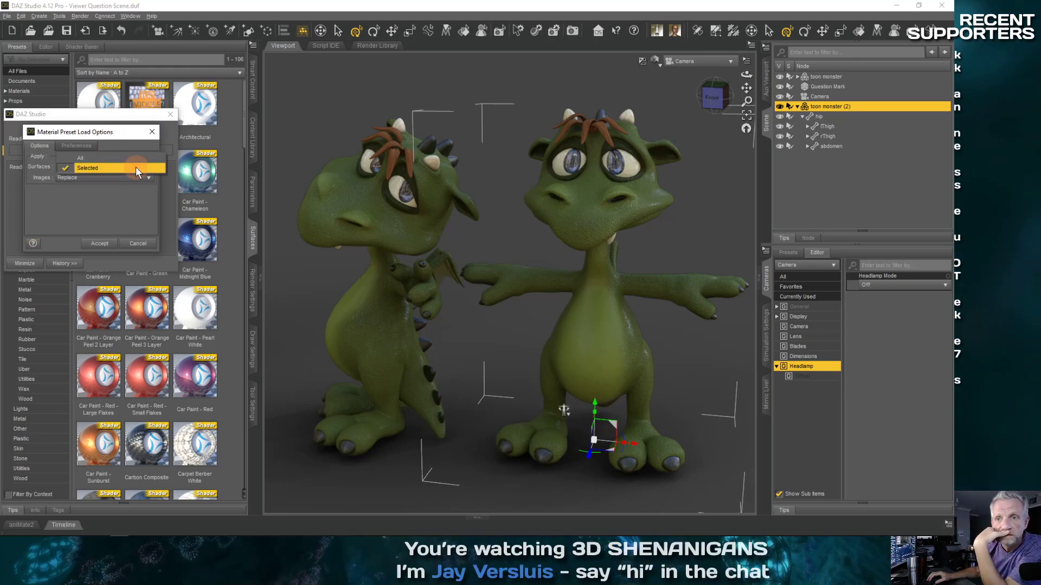
{"action": "left_click", "coordinate": [135, 178]}
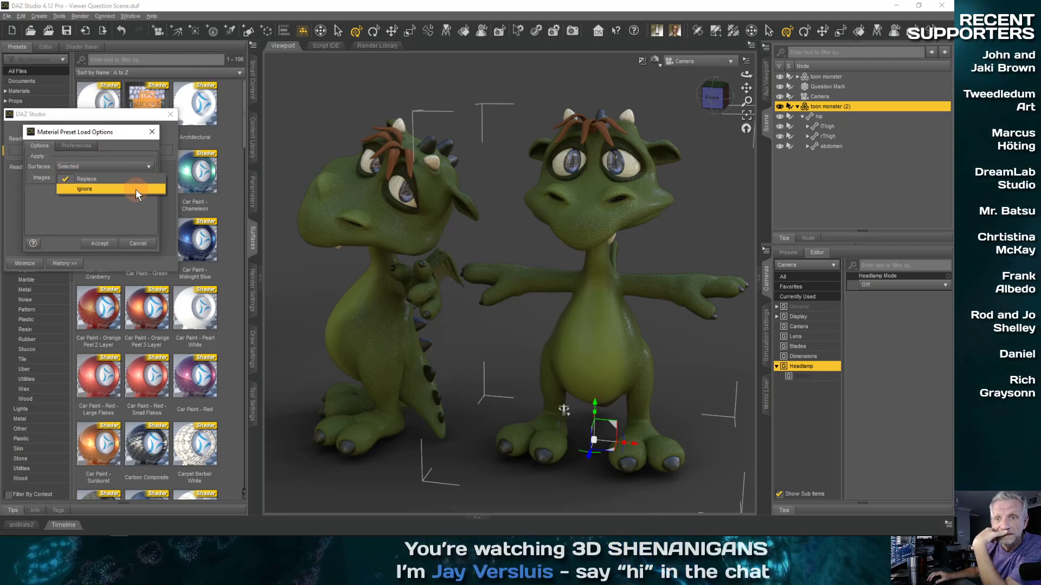
{"action": "left_click", "coordinate": [136, 189]}
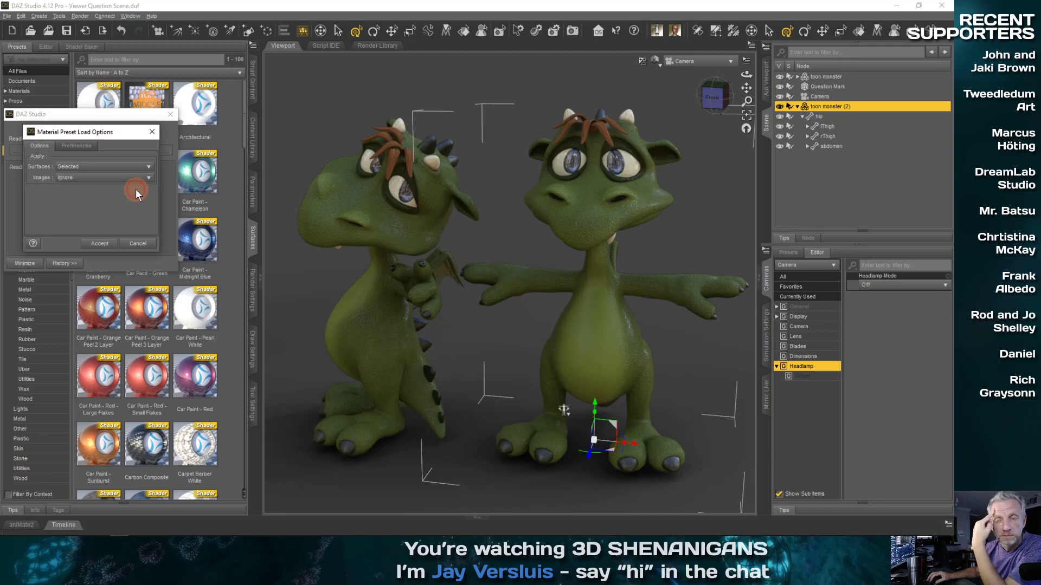
{"action": "left_click", "coordinate": [115, 247]}
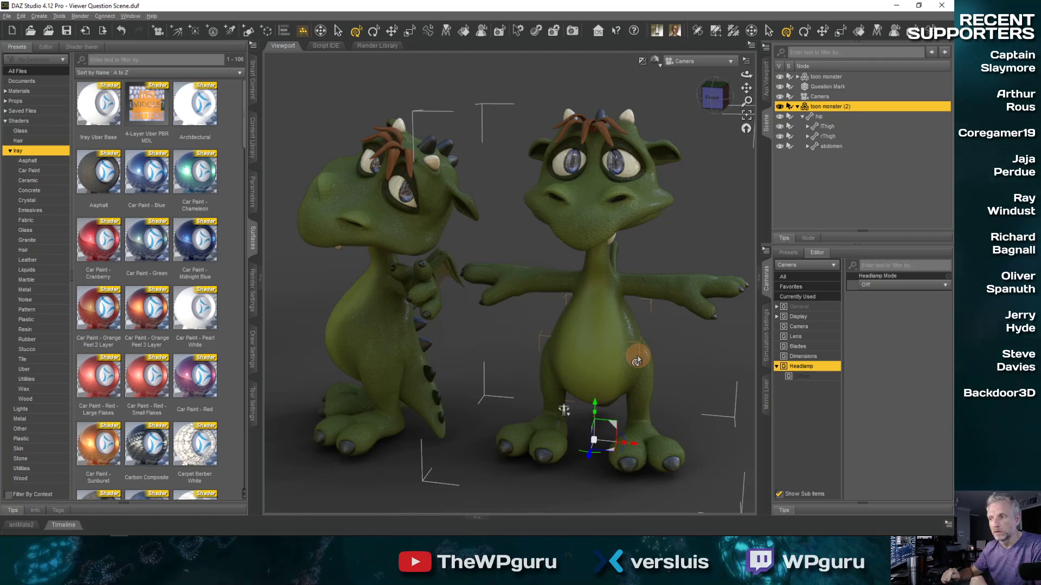
- Bring up the load options for the !Iray Uber Base shader again and read the preferences notes in an enlarged dialog
{"action": "double_click", "coordinate": [95, 114]}
{"action": "left_click", "coordinate": [77, 145]}
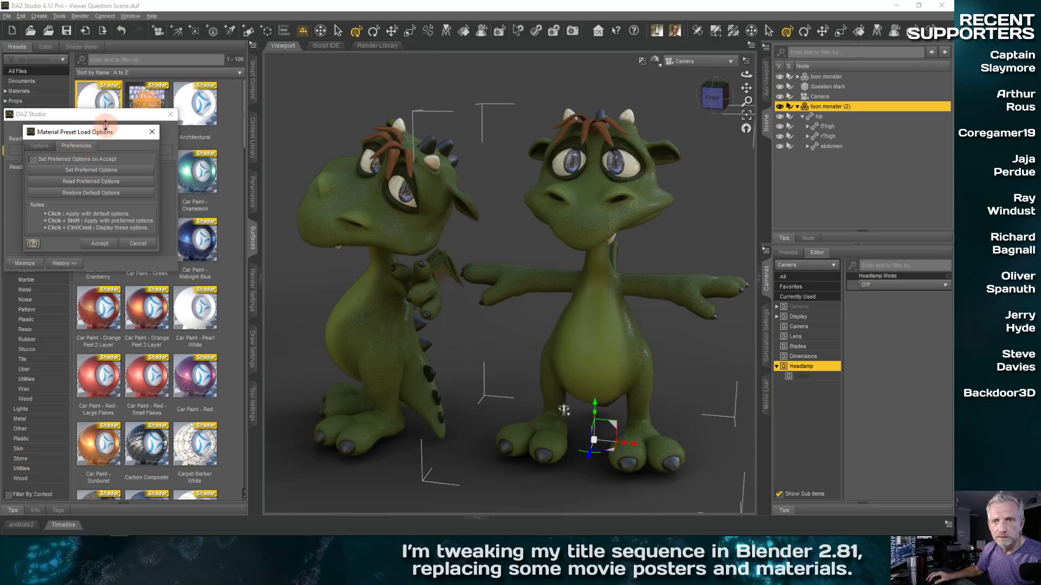
{"action": "left_click_drag", "start_coordinate": [159, 251], "coordinate": [220, 329]}
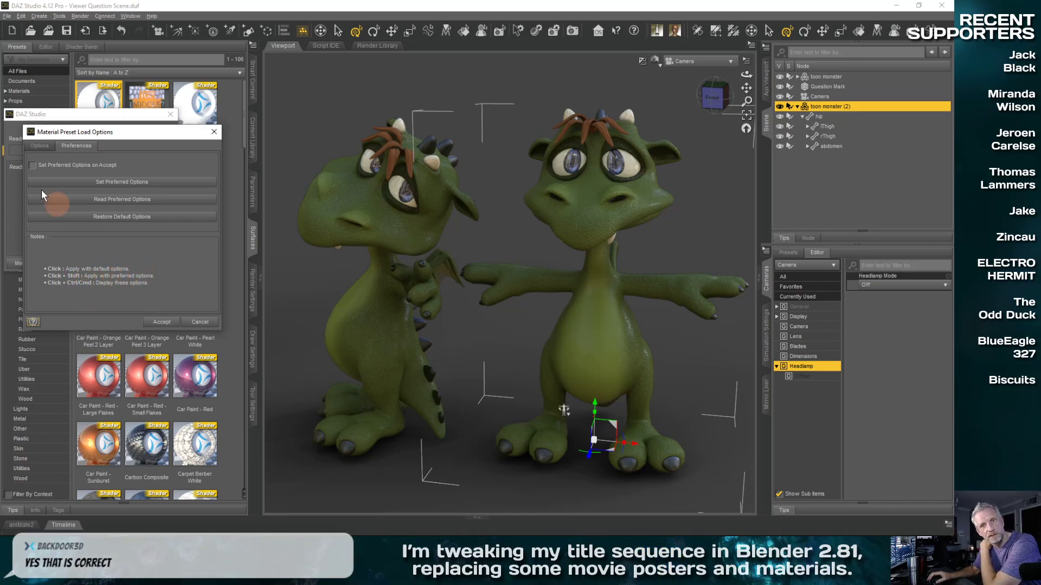
- Examine the Surfaces and Images choices in the shader's load options, and close the dialog without applying anything
{"action": "left_click", "coordinate": [39, 145]}
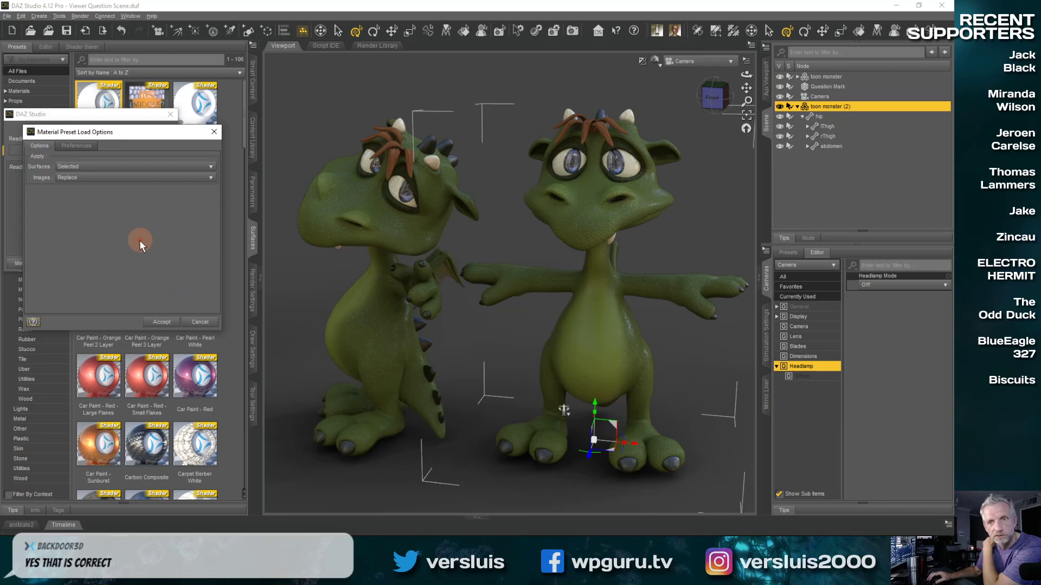
{"action": "left_click", "coordinate": [209, 178]}
{"action": "left_click", "coordinate": [204, 220]}
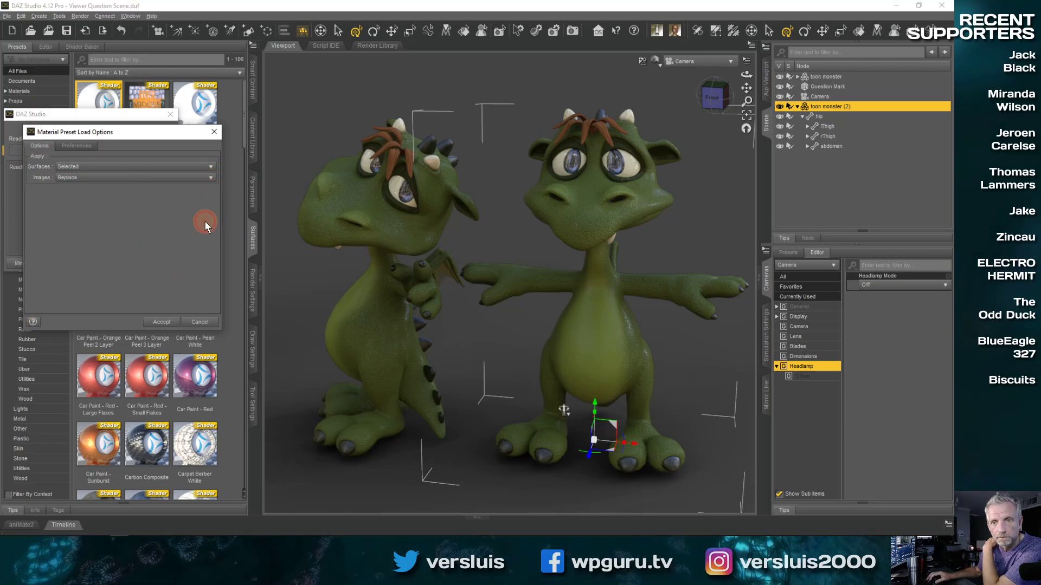
{"action": "left_click", "coordinate": [210, 167]}
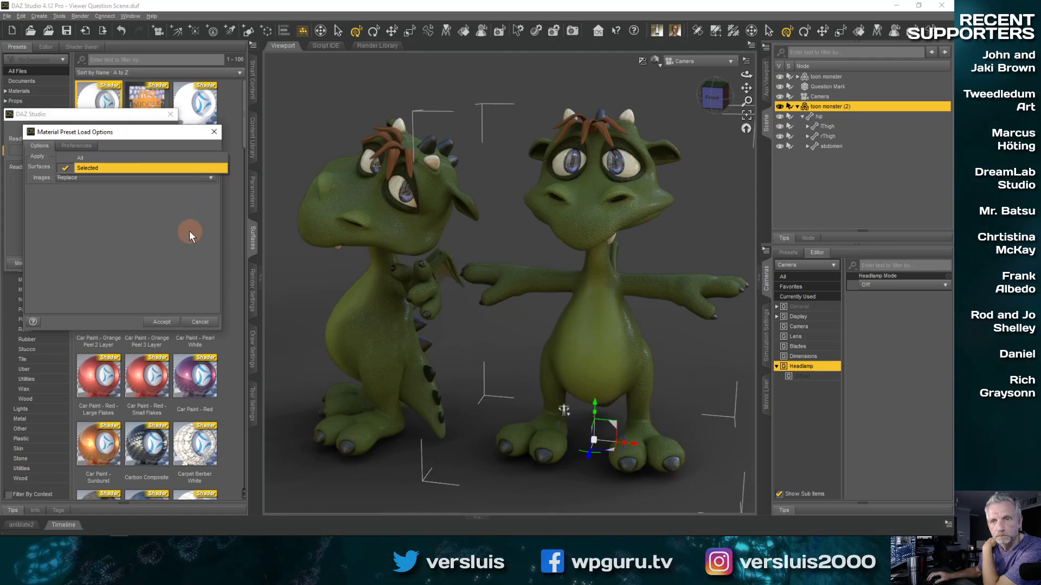
{"action": "left_click", "coordinate": [122, 158]}
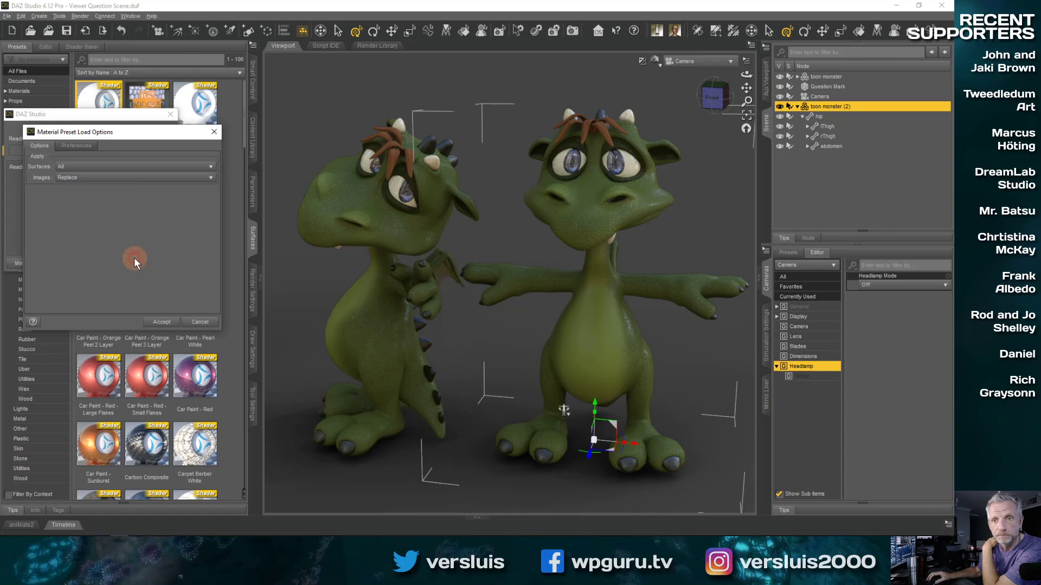
{"action": "left_click", "coordinate": [156, 166]}
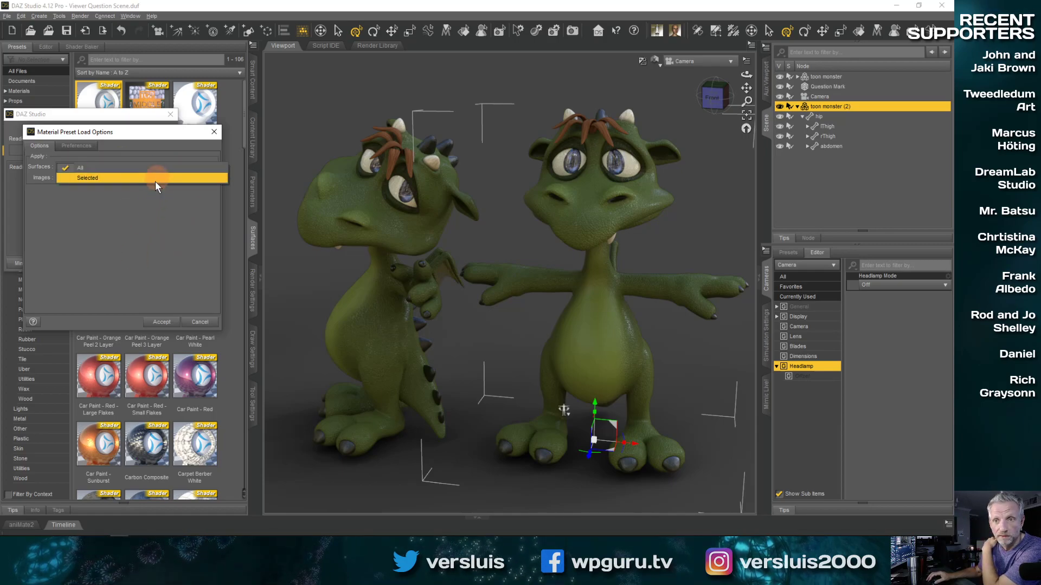
{"action": "left_click", "coordinate": [154, 182]}
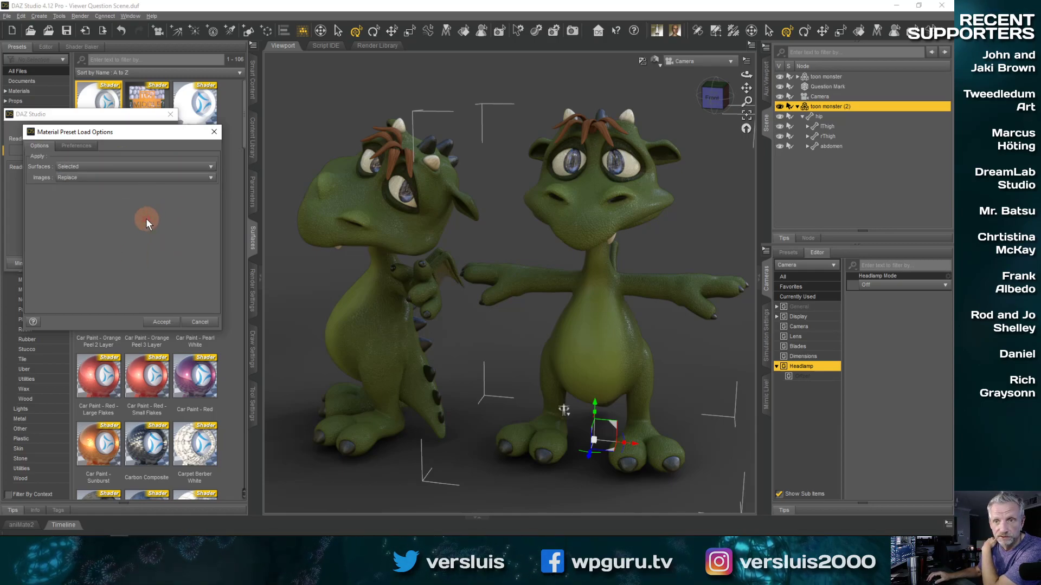
{"action": "left_click", "coordinate": [201, 322]}
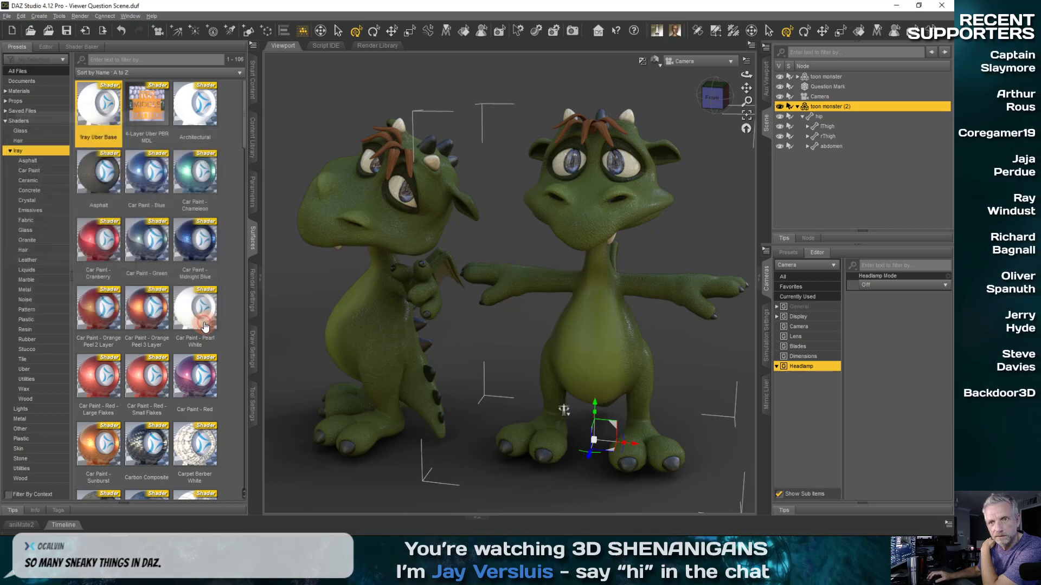
- Delete toon monster (2) from the scene
{"action": "mouse_move", "coordinate": [214, 286]}
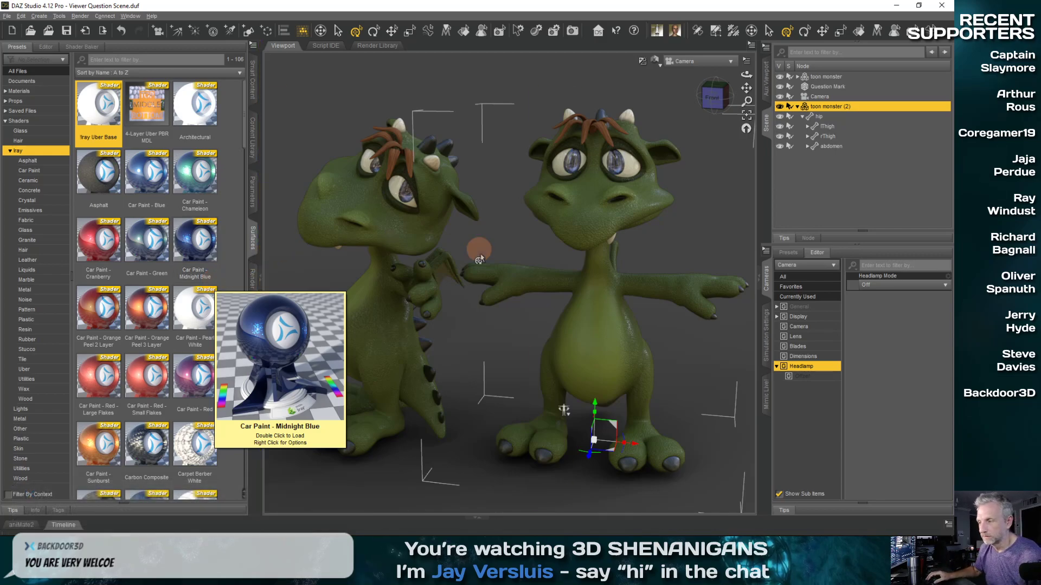
{"action": "left_click", "coordinate": [798, 105]}
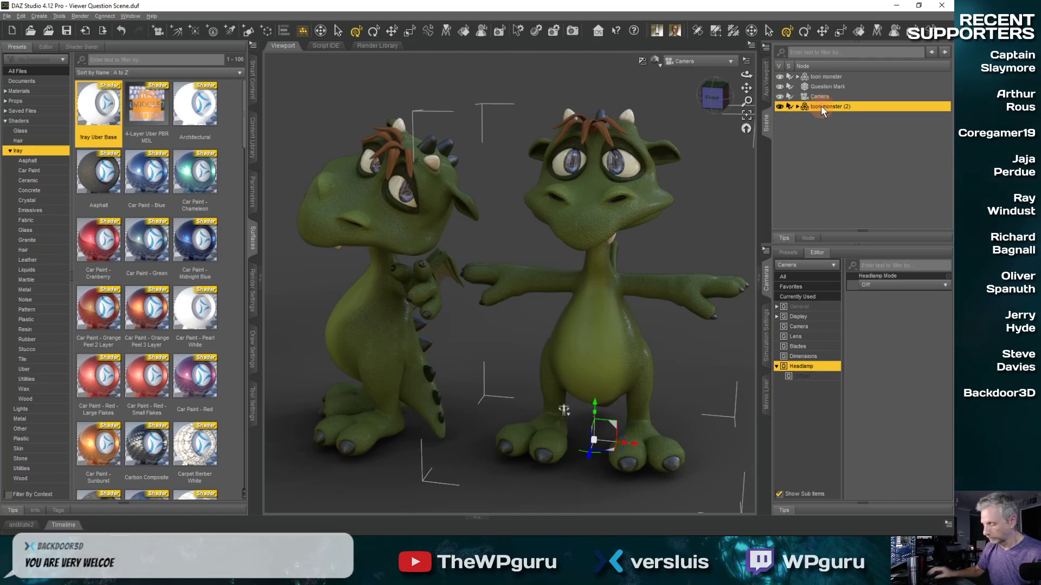
{"action": "key", "text": "Delete"}
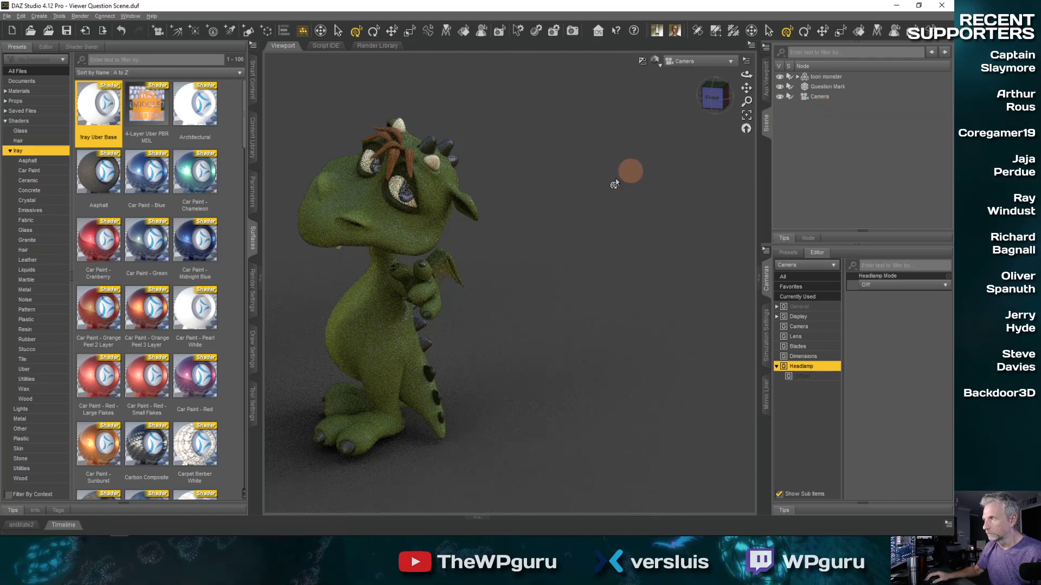
- Reframe the camera so the question mark and the remaining monster are both in full view with space around them
{"action": "left_click", "coordinate": [835, 77]}
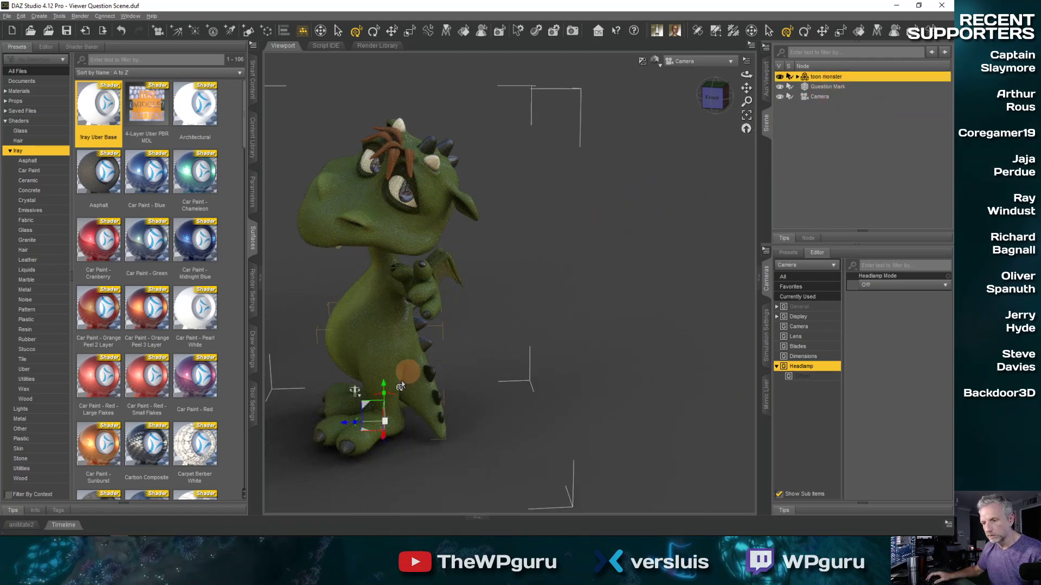
{"action": "middle_click_drag", "start_coordinate": [405, 374], "coordinate": [300, 412]}
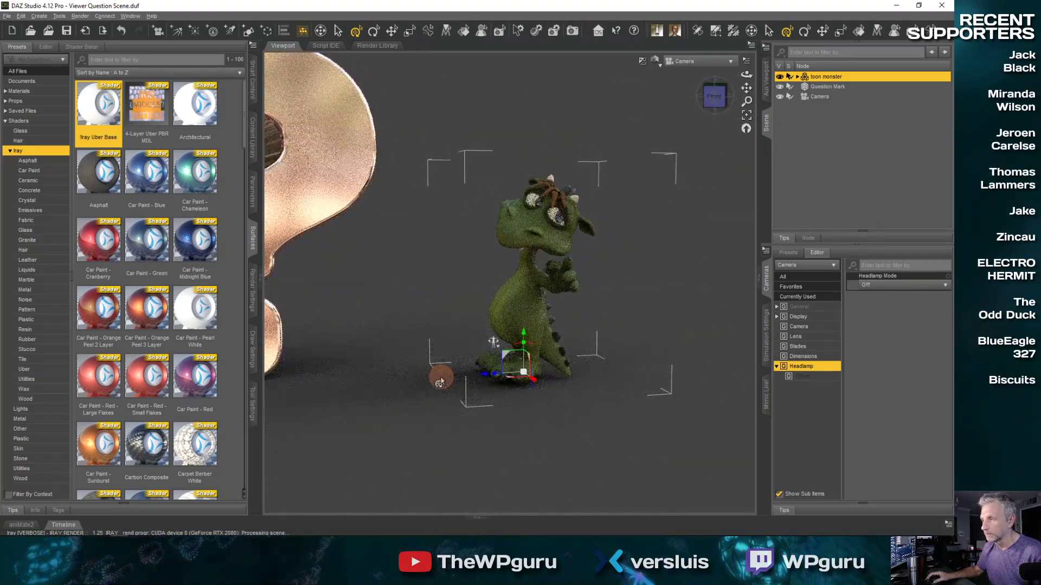
{"action": "mouse_move", "coordinate": [443, 394]}
{"action": "middle_mouse_down"}
{"action": "mouse_move", "coordinate": [425, 395]}
{"action": "mouse_move", "coordinate": [456, 390]}
{"action": "mouse_move", "coordinate": [424, 402]}
{"action": "mouse_move", "coordinate": [441, 395]}
{"action": "middle_mouse_up"}
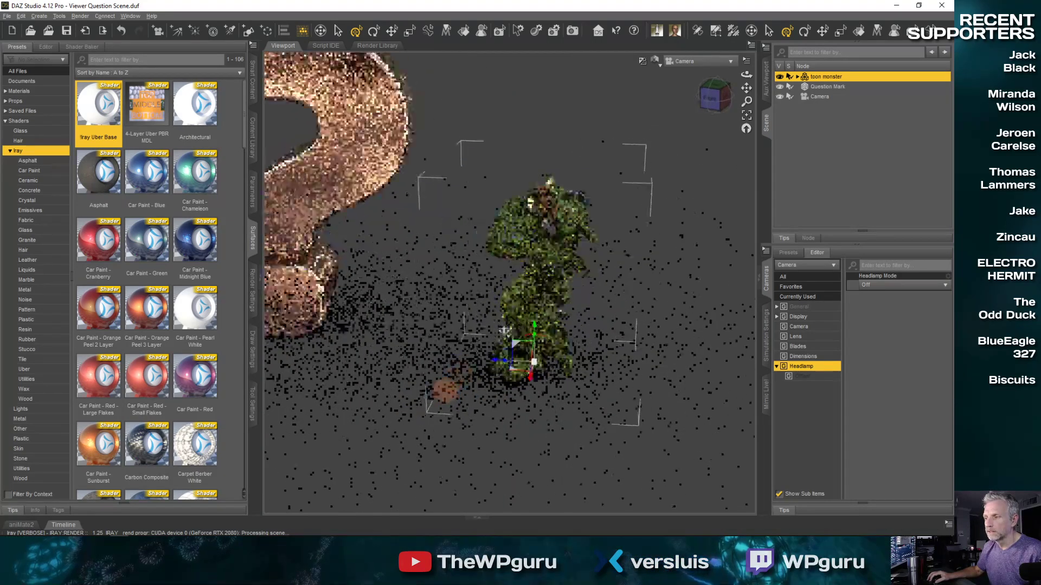
{"action": "left_click", "coordinate": [441, 396]}
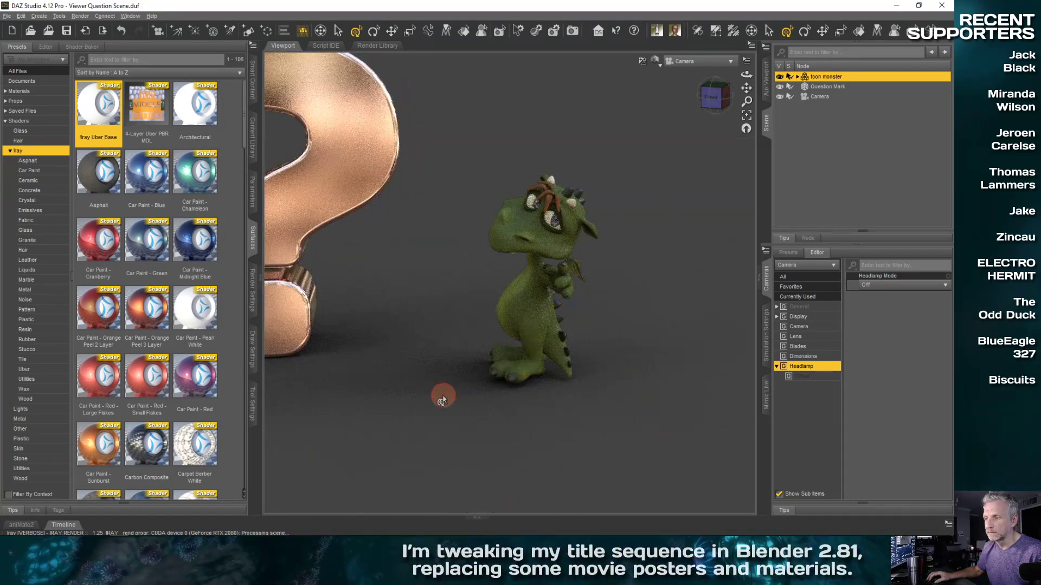
{"action": "middle_click_drag", "start_coordinate": [417, 409], "coordinate": [421, 409]}
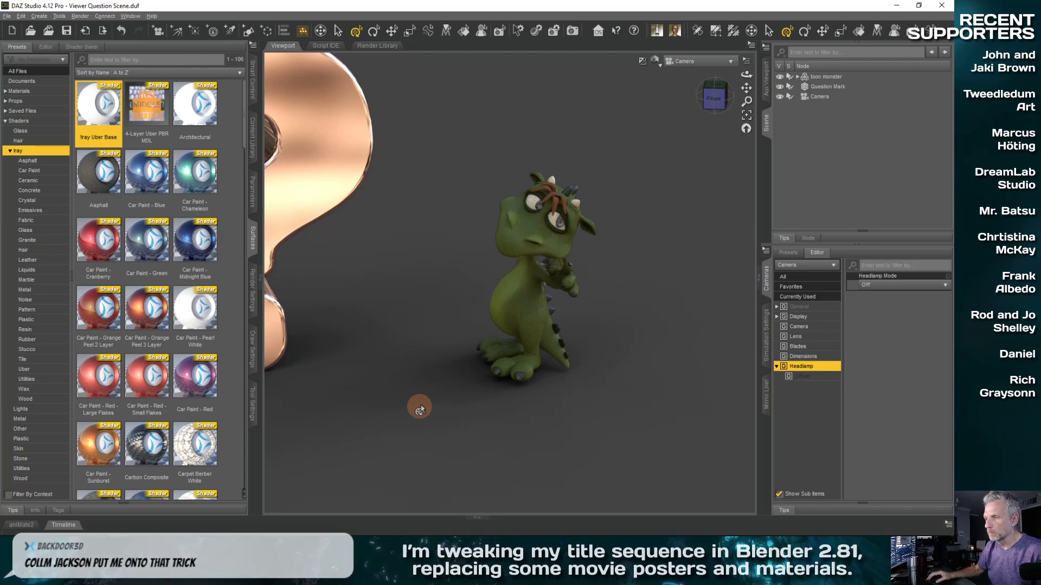
{"action": "mouse_move", "coordinate": [499, 349]}
{"action": "middle_mouse_down"}
{"action": "mouse_move", "coordinate": [530, 338]}
{"action": "mouse_move", "coordinate": [472, 298]}
{"action": "mouse_move", "coordinate": [474, 307]}
{"action": "middle_mouse_up"}
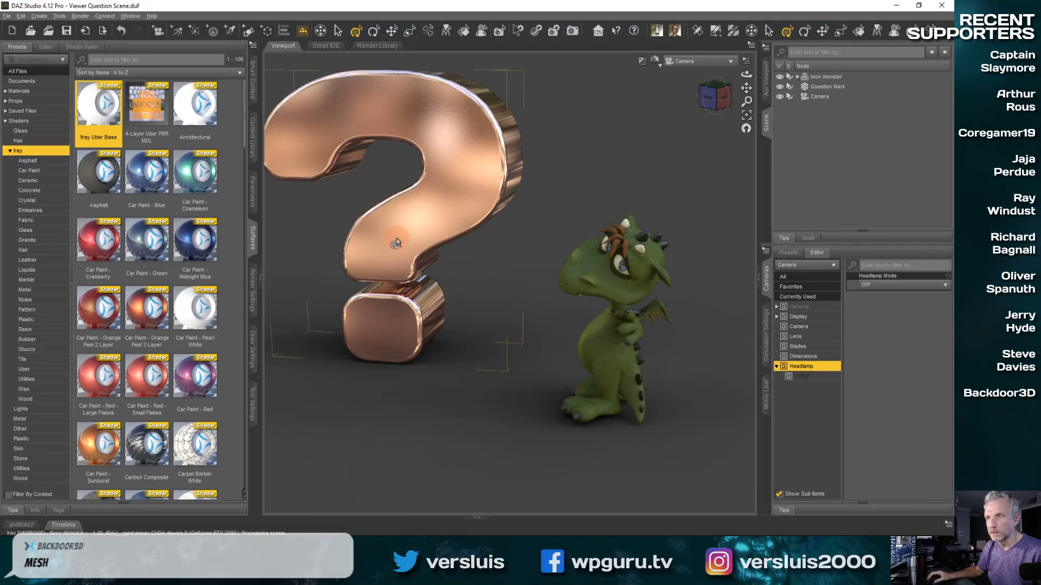
{"action": "scroll", "coordinate": [397, 242], "scroll_direction": "down", "scroll_amount": 8}
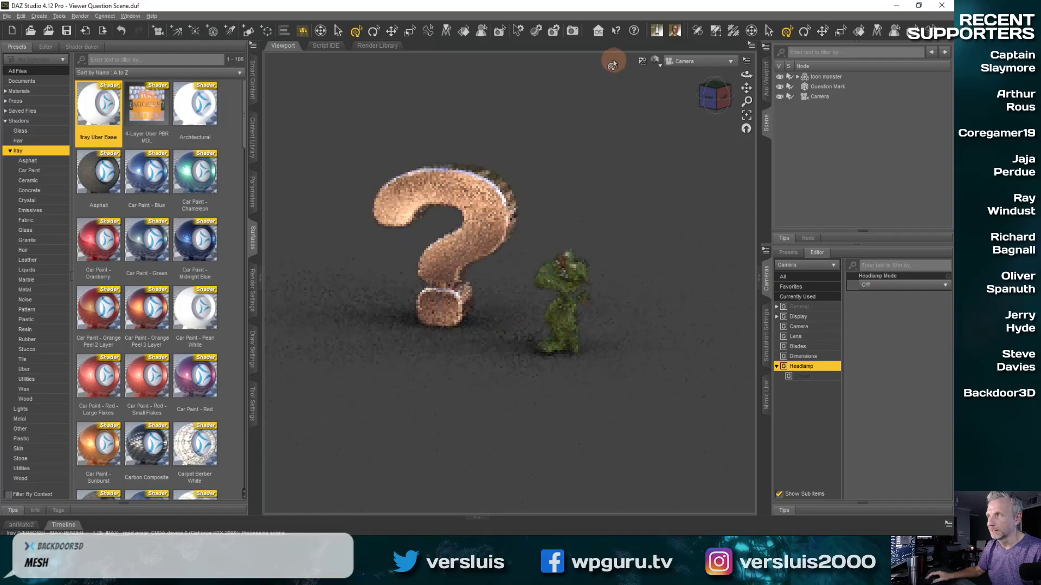
- Create a new Plane primitive at World Center with Y Positive as its primary axis
{"action": "left_click", "coordinate": [39, 16]}
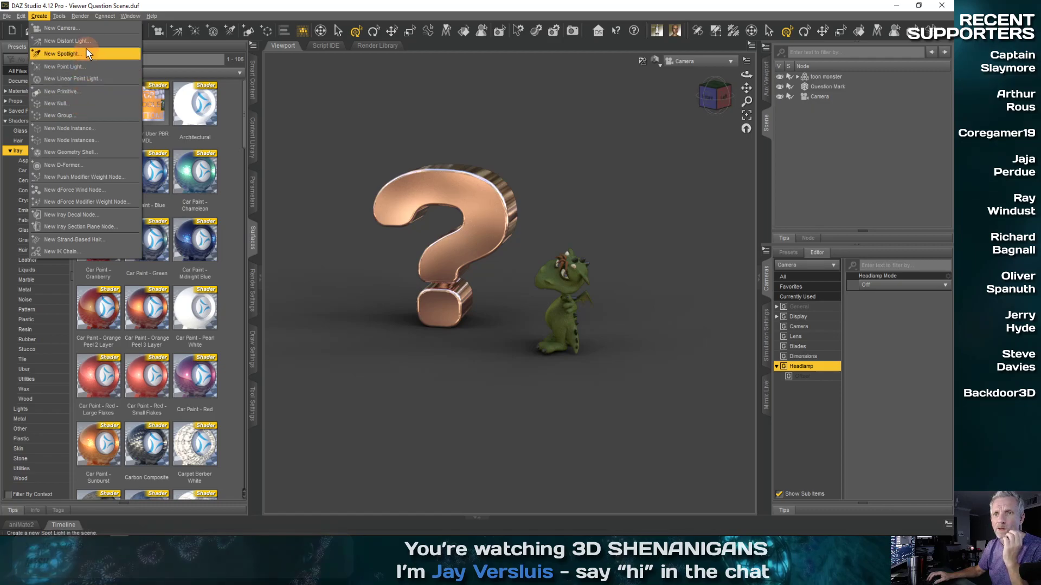
{"action": "left_click", "coordinate": [95, 92]}
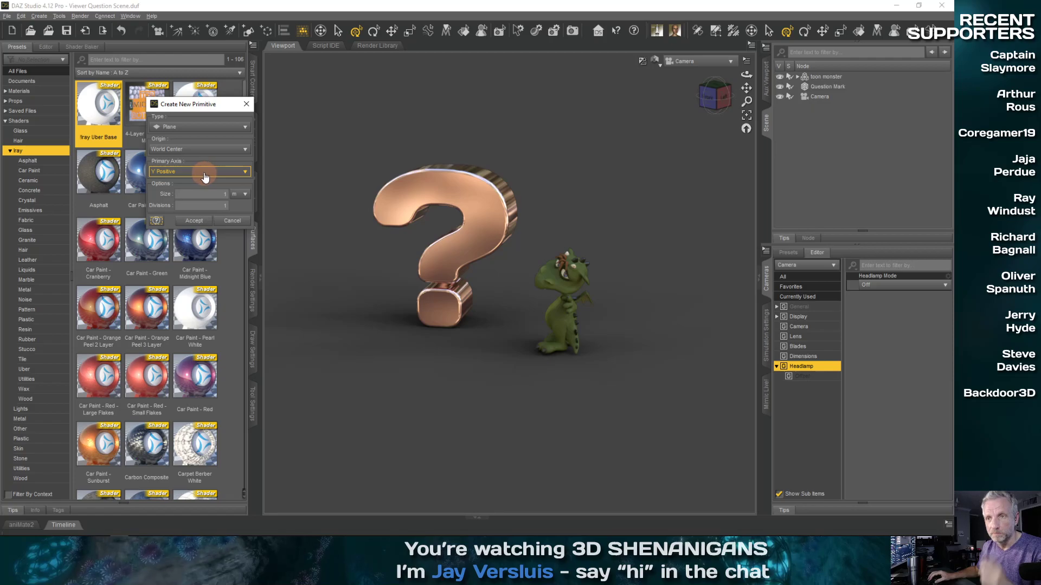
{"action": "left_click", "coordinate": [195, 221]}
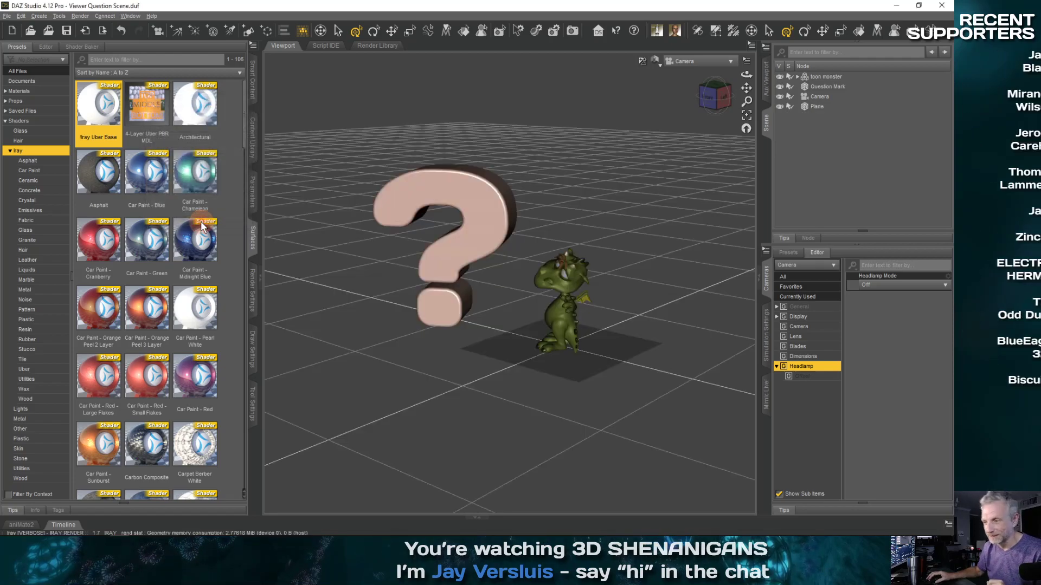
- Rename the new plane as Light Box
{"action": "left_click", "coordinate": [819, 107]}
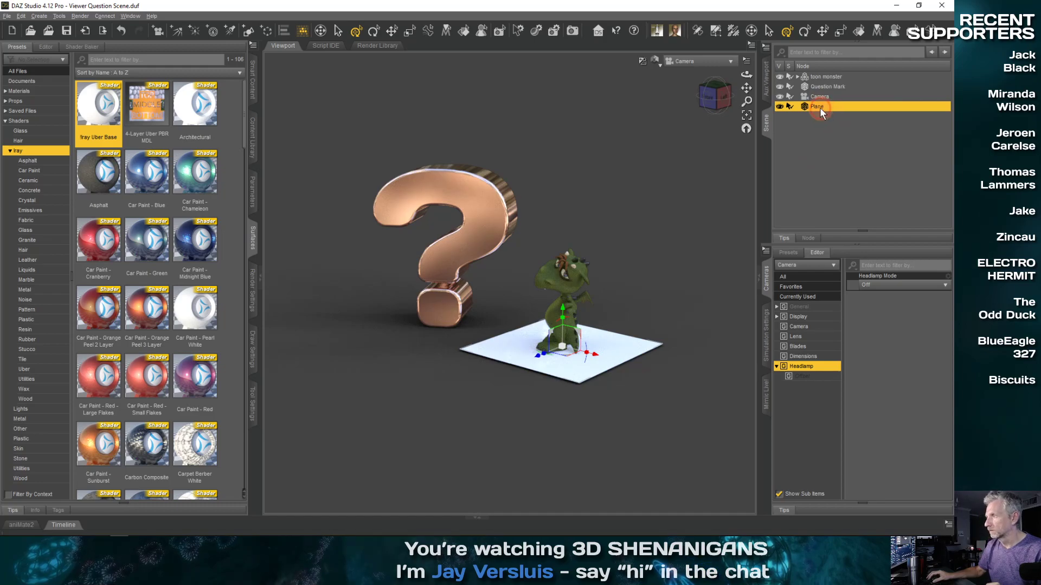
{"action": "left_click", "coordinate": [817, 106]}
{"action": "type", "text": "Light "}
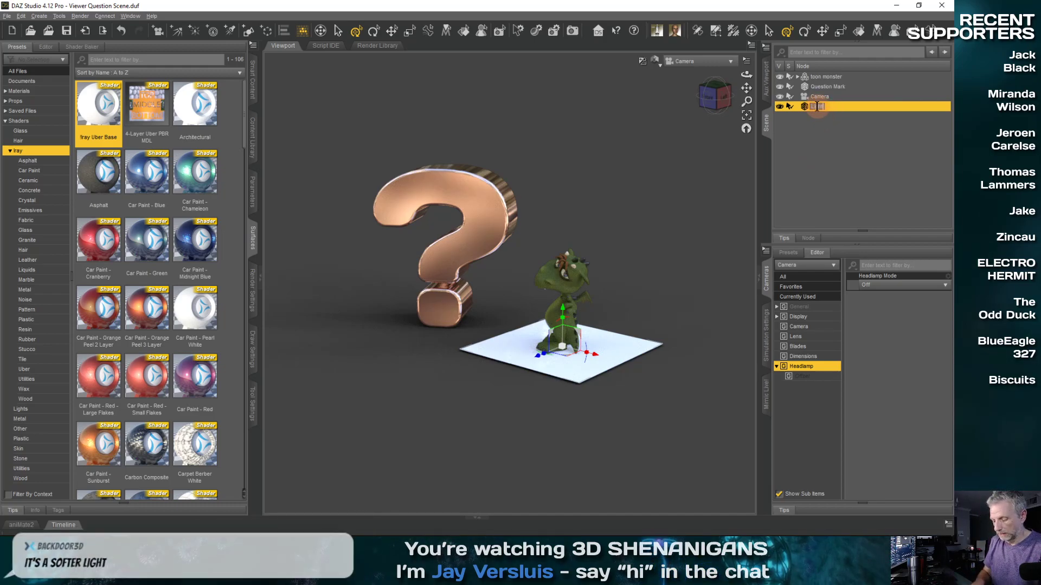
{"action": "type", "text": "Box"}
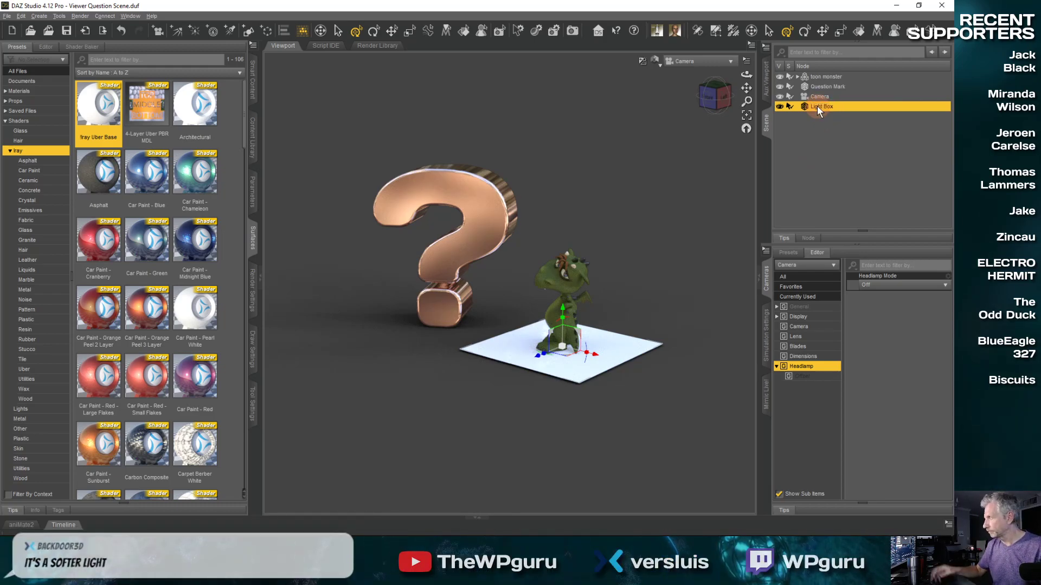
{"action": "left_click", "coordinate": [673, 268]}
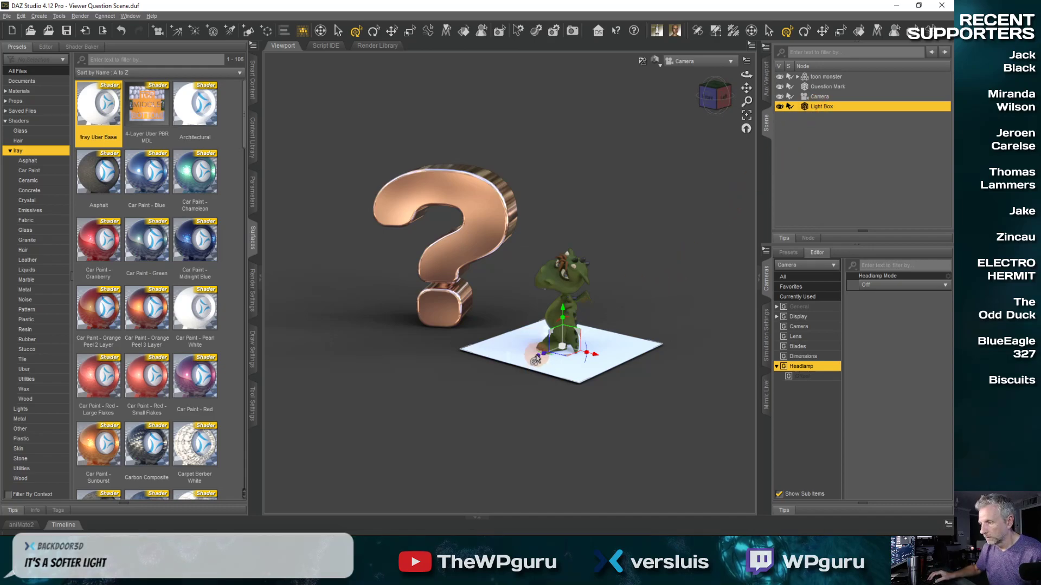
- Move the Light Box out in front of the question mark and tilt it steeply upright
{"action": "mouse_move", "coordinate": [537, 360]}
{"action": "left_mouse_down"}
{"action": "mouse_move", "coordinate": [368, 412]}
{"action": "mouse_move", "coordinate": [404, 408]}
{"action": "mouse_move", "coordinate": [427, 379]}
{"action": "mouse_move", "coordinate": [470, 370]}
{"action": "left_mouse_up"}
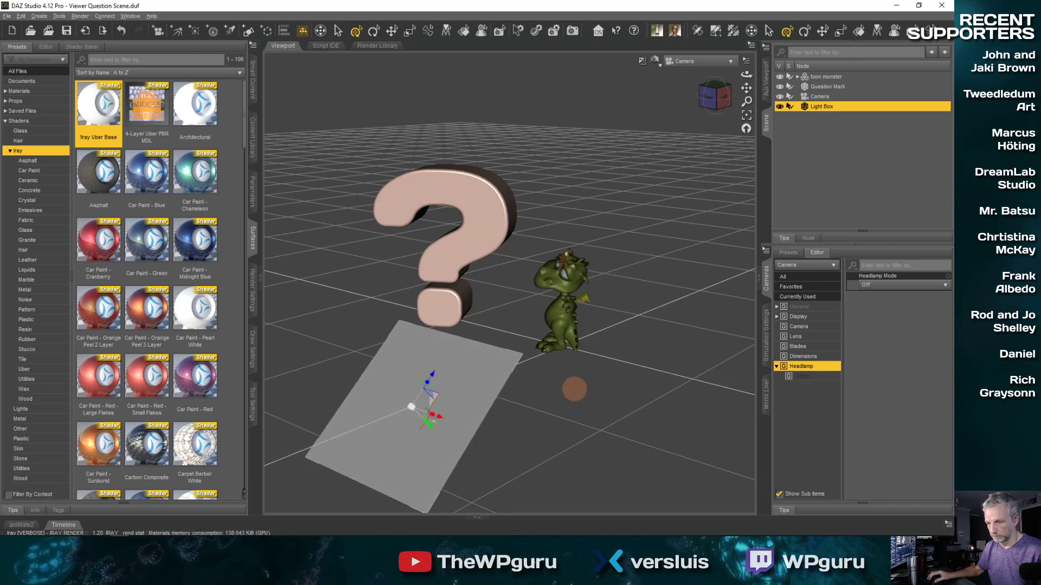
{"action": "middle_click_drag", "start_coordinate": [575, 389], "coordinate": [570, 388]}
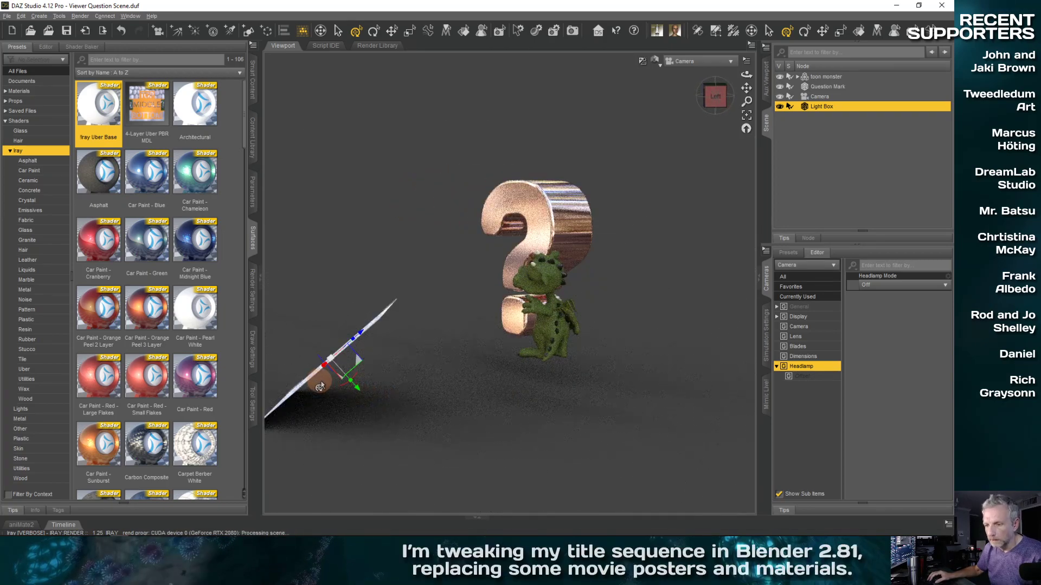
{"action": "middle_click_drag", "start_coordinate": [391, 384], "coordinate": [391, 384]}
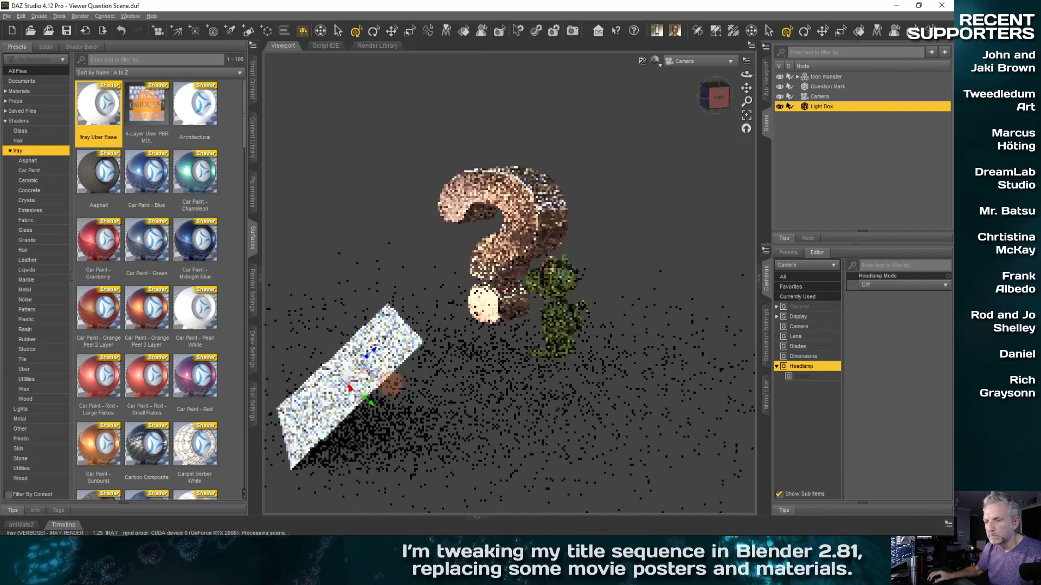
{"action": "left_click_drag", "start_coordinate": [366, 391], "coordinate": [506, 365]}
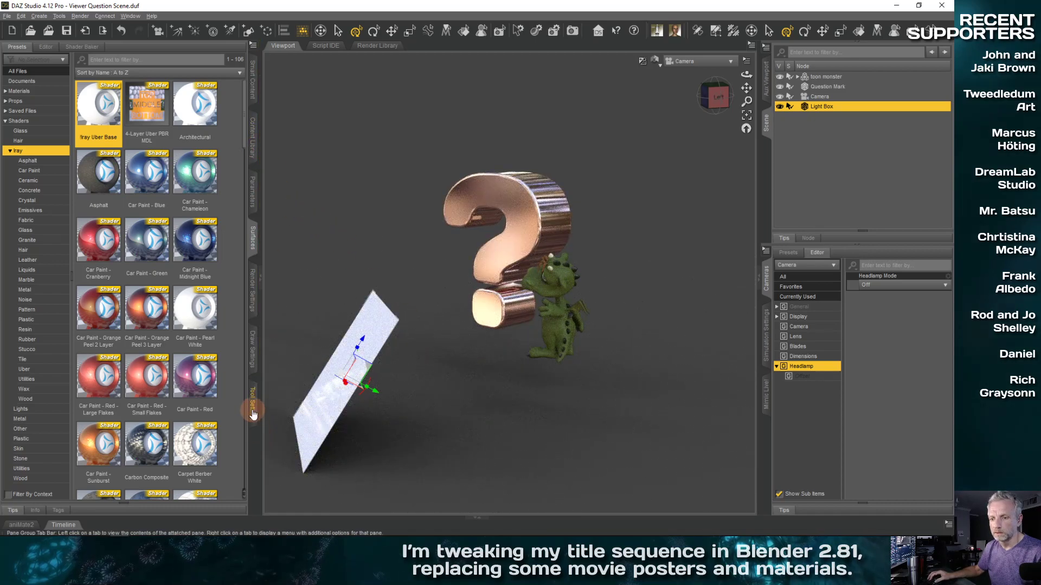
- Switch the Universal tool to world coordinates and raise the Light Box straight up above the question mark's base
{"action": "left_click", "coordinate": [251, 408]}
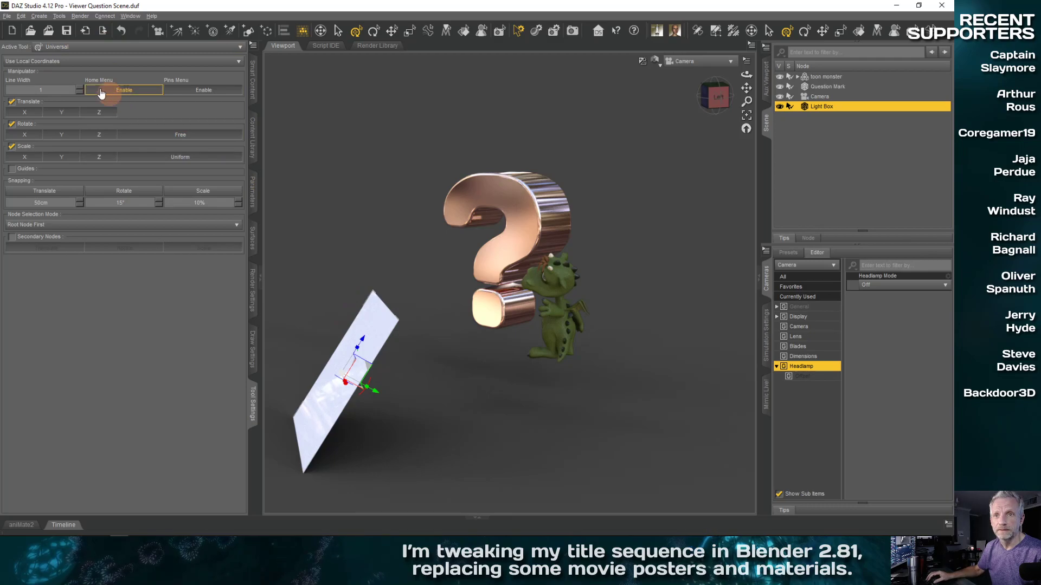
{"action": "left_click", "coordinate": [97, 62]}
{"action": "left_click", "coordinate": [96, 52]}
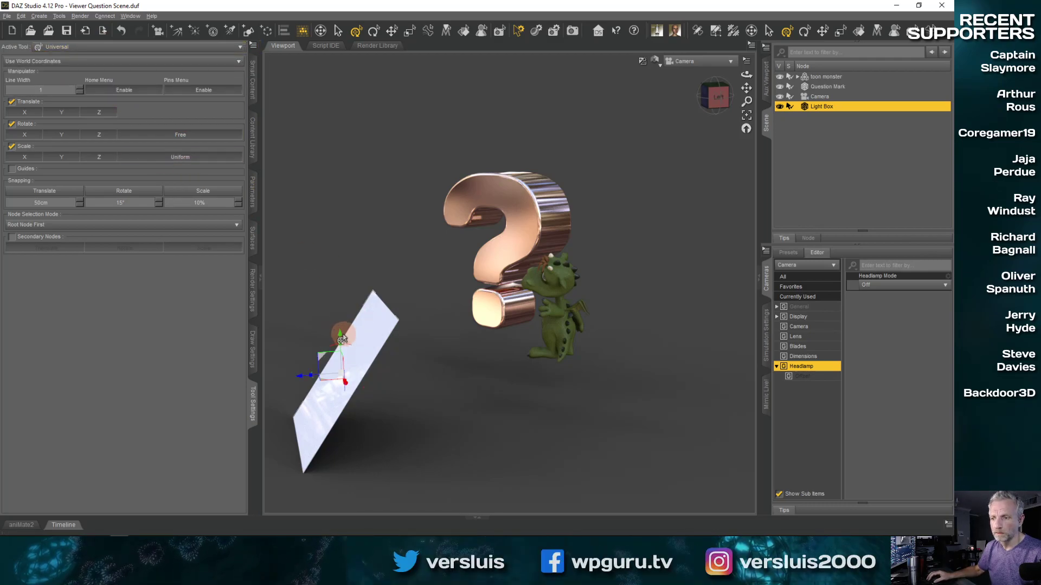
{"action": "left_click_drag", "start_coordinate": [338, 338], "coordinate": [333, 124]}
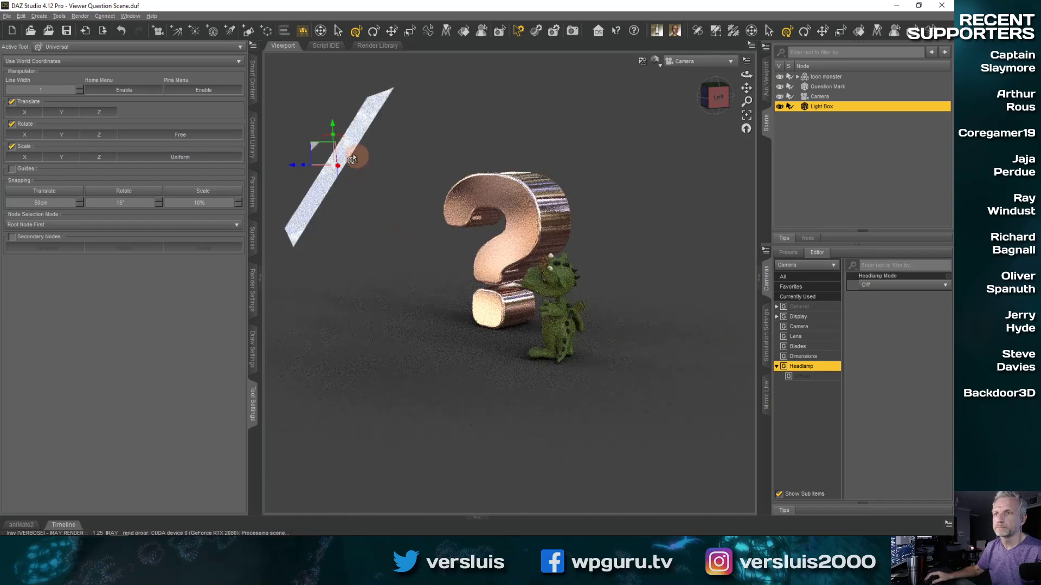
- Show the Light Box parameters and shift the plane slightly along the Z axis, away from the question mark
{"action": "left_click", "coordinate": [253, 191]}
{"action": "middle_click_drag", "start_coordinate": [363, 266], "coordinate": [317, 251]}
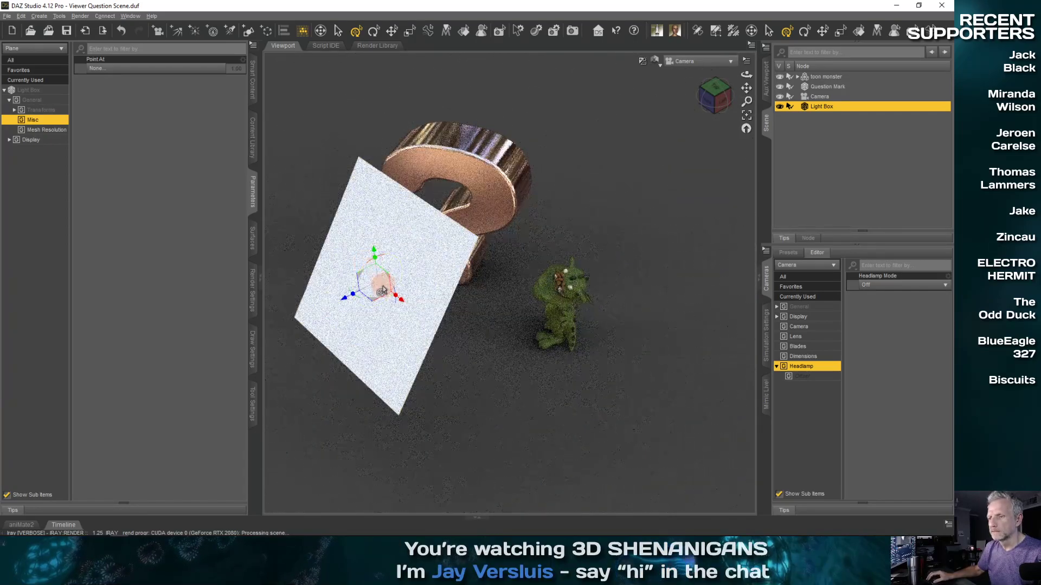
{"action": "left_click_drag", "start_coordinate": [354, 297], "coordinate": [353, 296]}
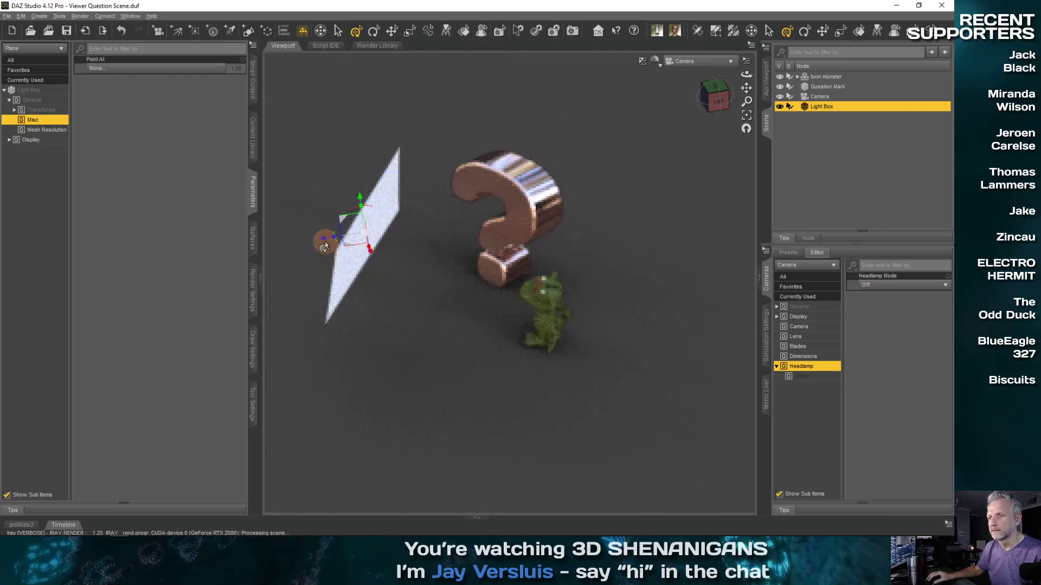
{"action": "left_click_drag", "start_coordinate": [324, 247], "coordinate": [316, 243]}
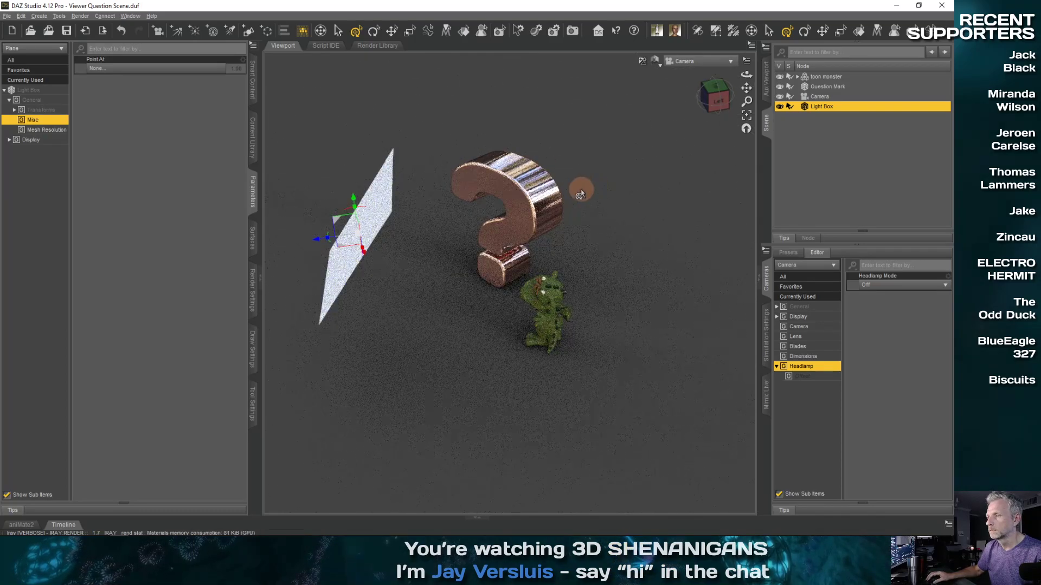
{"action": "left_click_drag", "start_coordinate": [434, 274], "coordinate": [454, 272], "text": "ctrl+alt"}
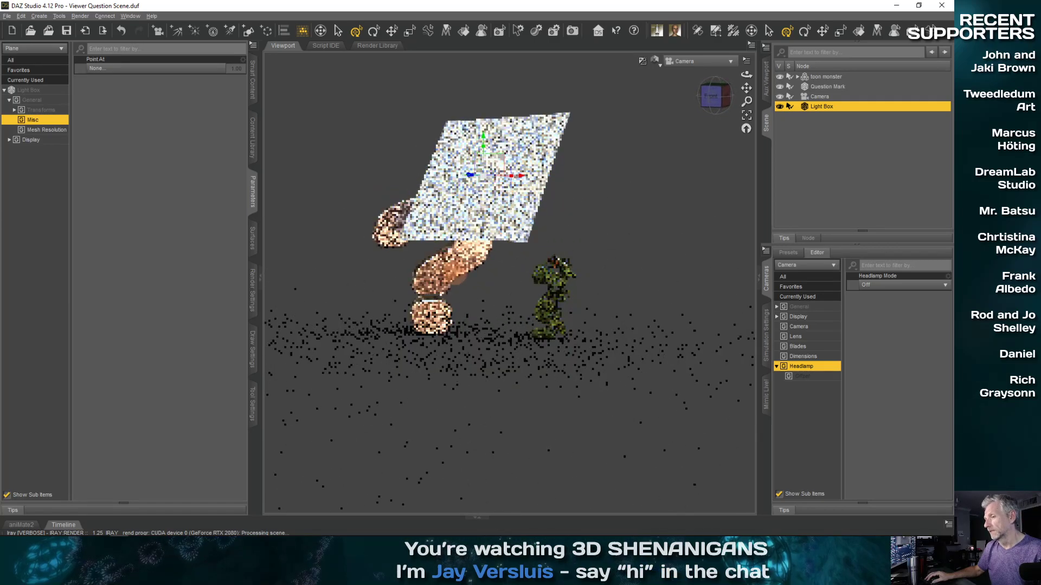
- Reframe the Camera view closer on the question mark and the toon monster beneath the Light Box
{"action": "left_click_drag", "start_coordinate": [457, 275], "coordinate": [466, 279], "text": "ctrl+alt"}
{"action": "scroll", "coordinate": [436, 350], "scroll_direction": "up", "scroll_amount": 5}
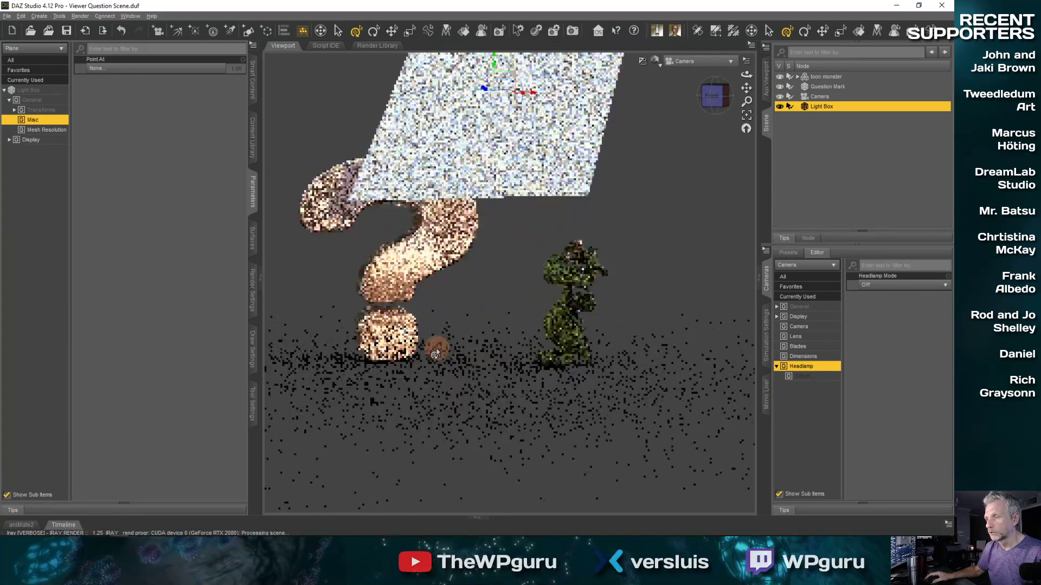
{"action": "scroll", "coordinate": [435, 350], "scroll_direction": "up", "scroll_amount": 8}
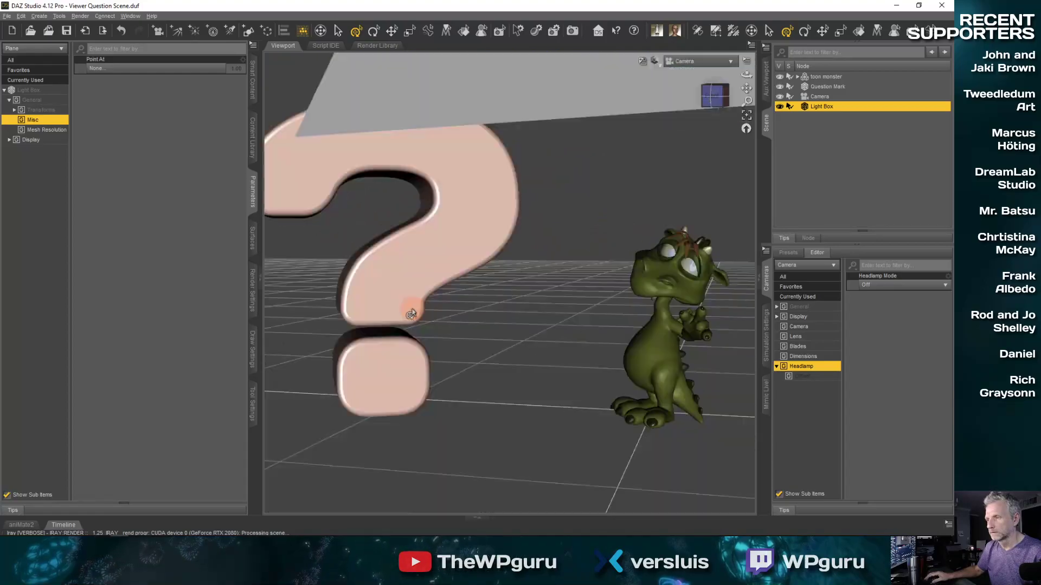
{"action": "scroll", "coordinate": [412, 313], "scroll_direction": "up", "scroll_amount": 2}
{"action": "scroll", "coordinate": [412, 313], "scroll_direction": "down", "scroll_amount": 5}
{"action": "left_click_drag", "start_coordinate": [412, 313], "coordinate": [415, 315], "text": "ctrl+alt"}
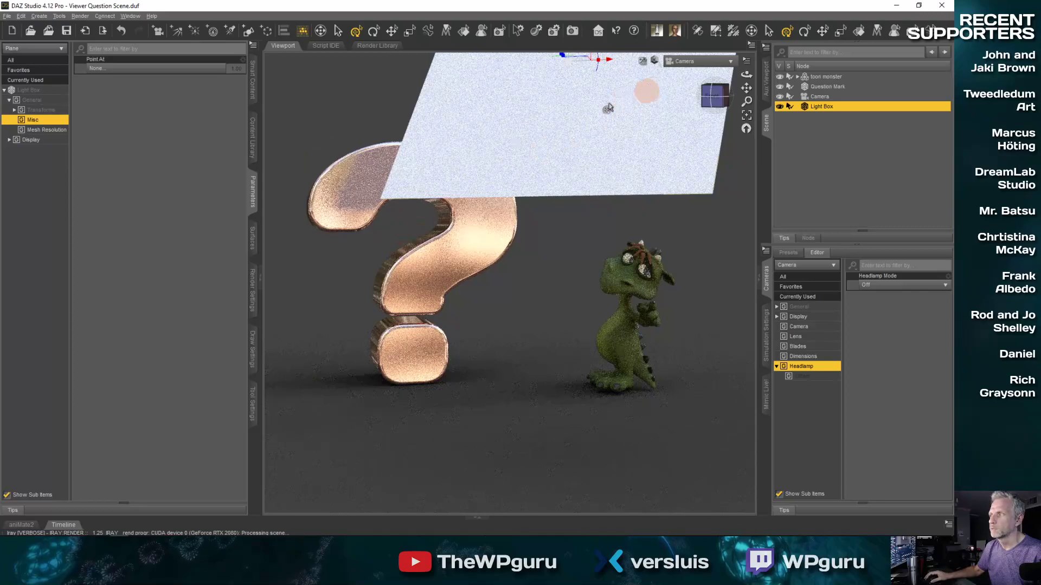
- Set the render dimension preset to Full HD 1080p (1920 x 1080) and reframe the Camera on the question mark and monster
{"action": "left_click", "coordinate": [252, 293]}
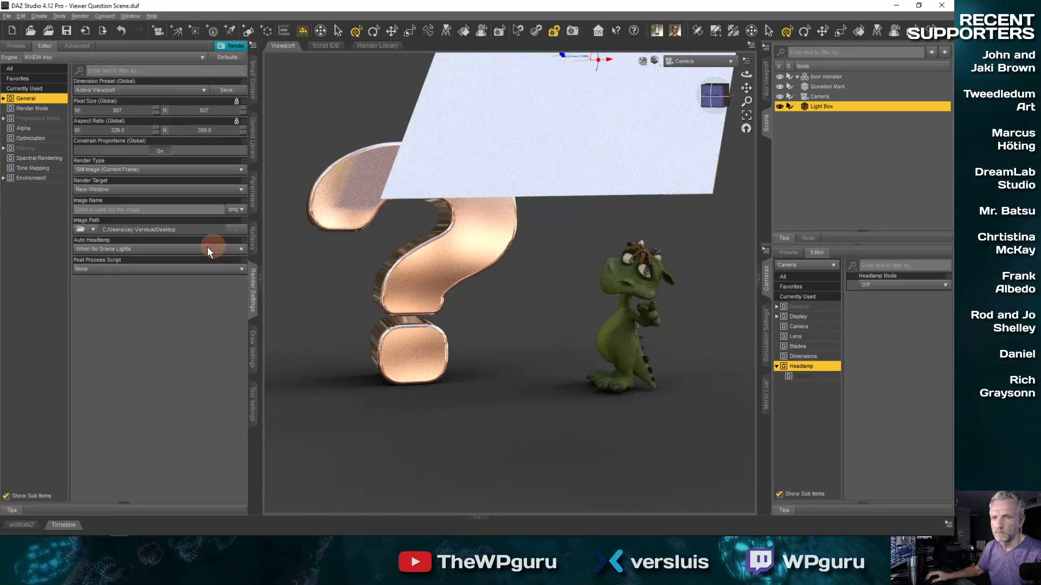
{"action": "left_click", "coordinate": [148, 93]}
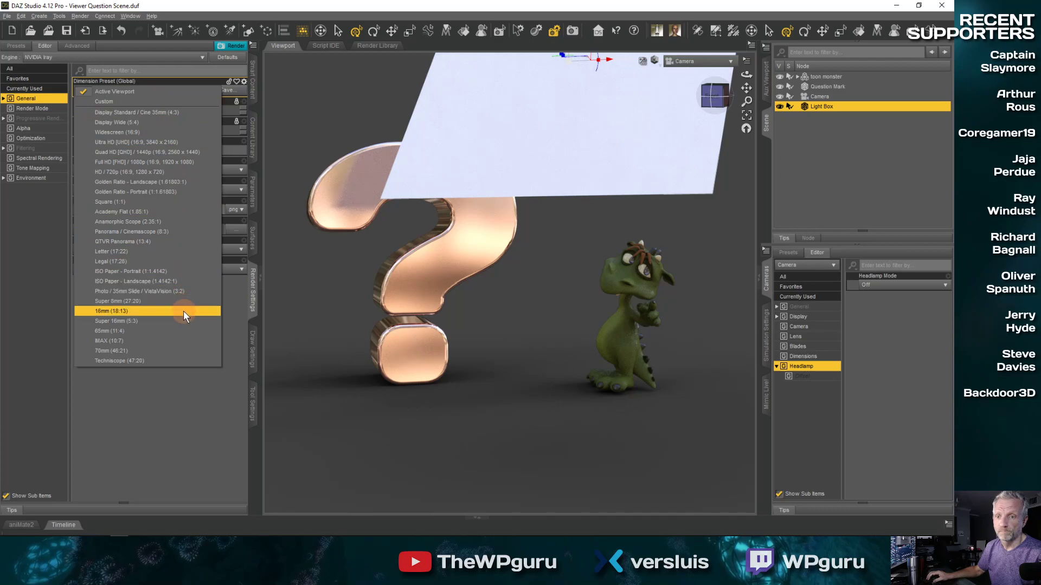
{"action": "left_click", "coordinate": [184, 163]}
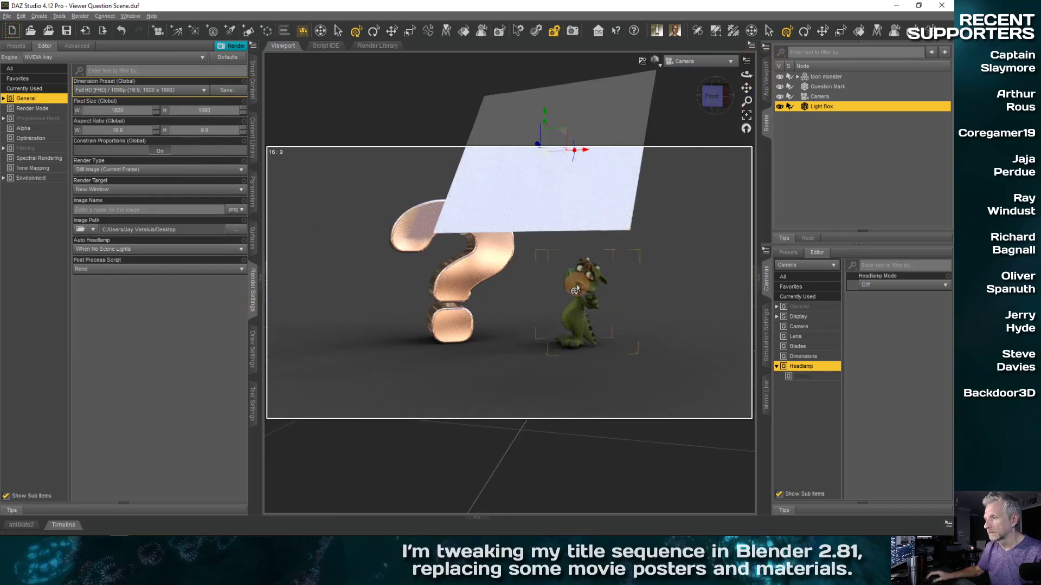
{"action": "scroll", "coordinate": [576, 286], "scroll_direction": "up", "scroll_amount": 3}
{"action": "scroll", "coordinate": [572, 294], "scroll_direction": "down", "scroll_amount": 1}
{"action": "middle_click_drag", "start_coordinate": [551, 306], "coordinate": [496, 338]}
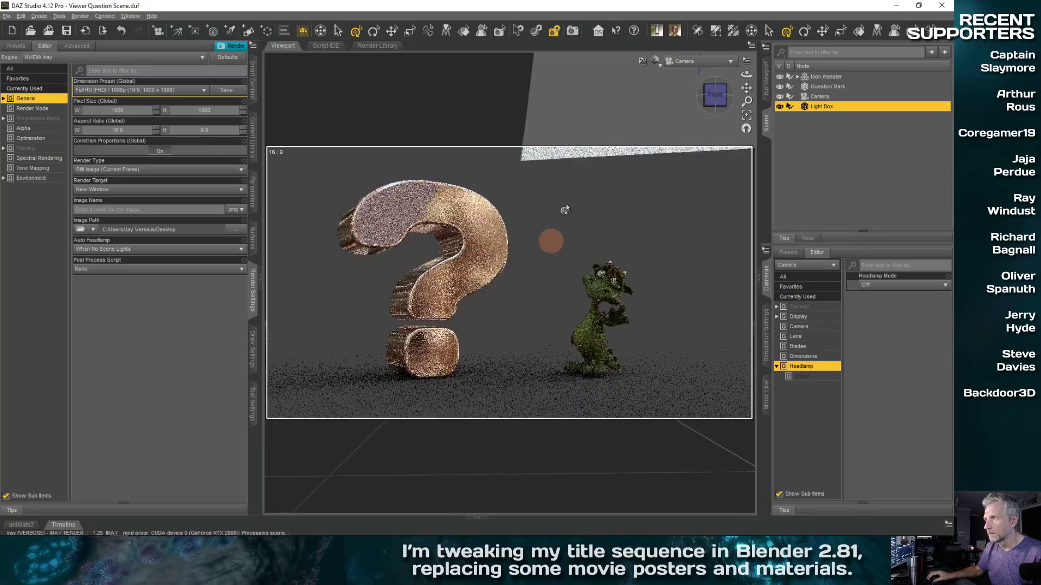
- Switch the main viewport to Perspective View and orbit around to see the Light Box from the side
{"action": "left_click", "coordinate": [725, 66]}
{"action": "left_click", "coordinate": [721, 73]}
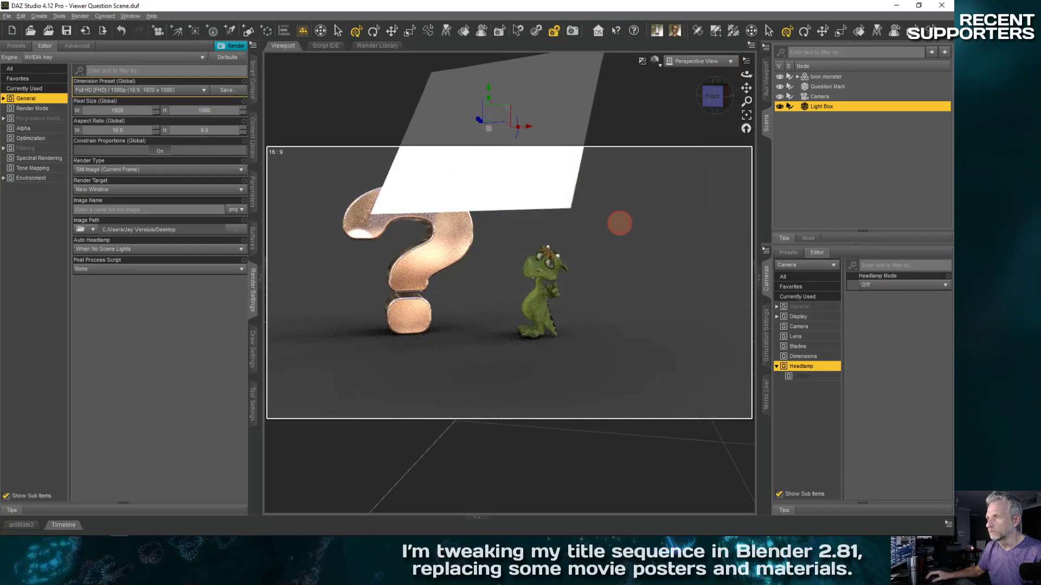
{"action": "middle_click_drag", "start_coordinate": [619, 223], "coordinate": [617, 227]}
- Show the scene through the Camera in the Aux Viewport with an Iray preview
{"action": "left_click", "coordinate": [772, 71]}
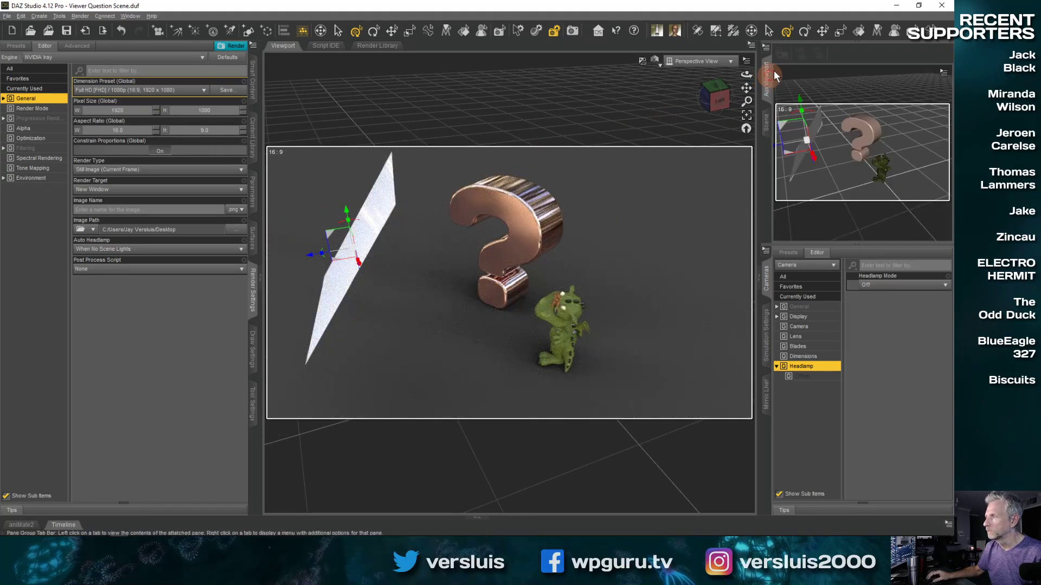
{"action": "left_click", "coordinate": [897, 73]}
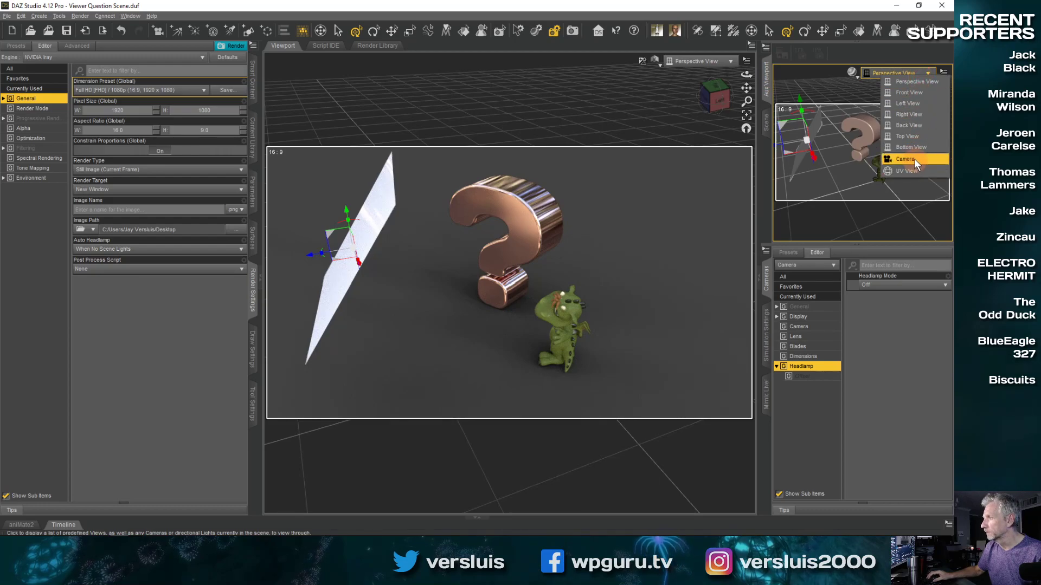
{"action": "left_click", "coordinate": [915, 160]}
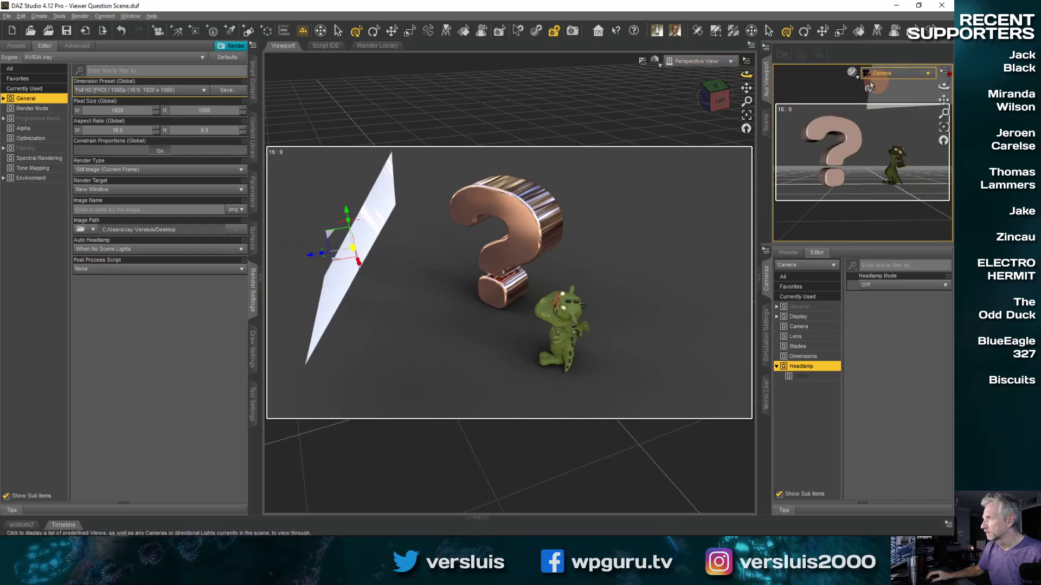
{"action": "left_click", "coordinate": [853, 72]}
{"action": "left_click", "coordinate": [842, 190]}
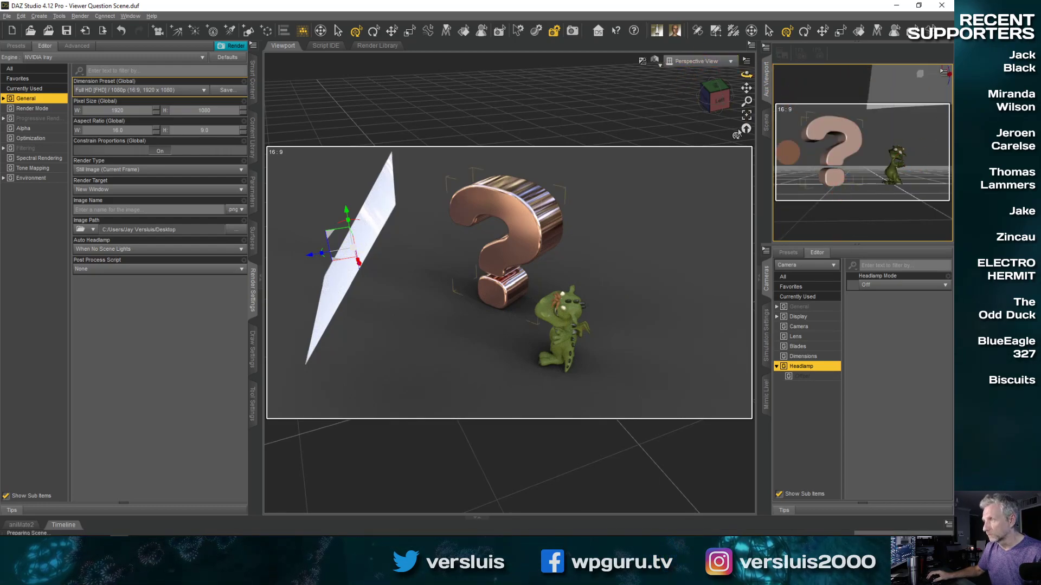
- Switch the main viewport from the Iray preview to a shaded drawing style and turn off its aspect frame
{"action": "left_click", "coordinate": [655, 60]}
{"action": "left_click", "coordinate": [656, 159]}
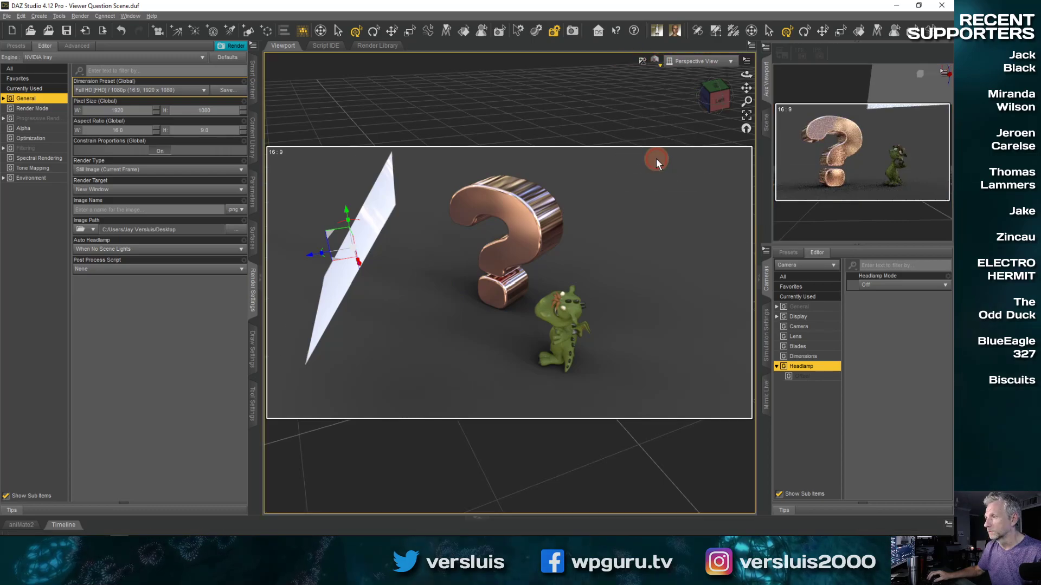
{"action": "middle_click_drag", "start_coordinate": [528, 280], "coordinate": [524, 272]}
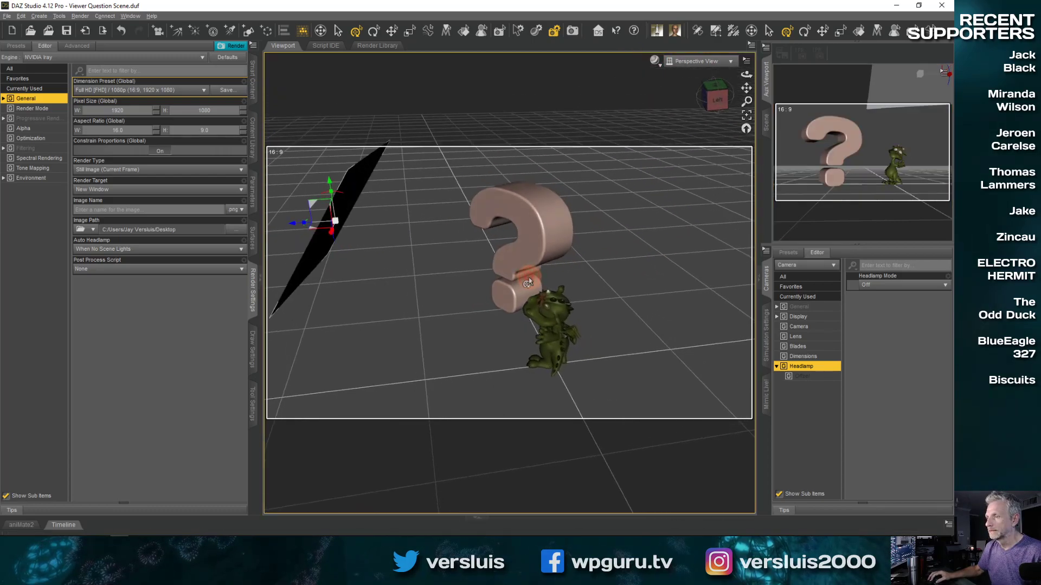
{"action": "left_click", "coordinate": [746, 61]}
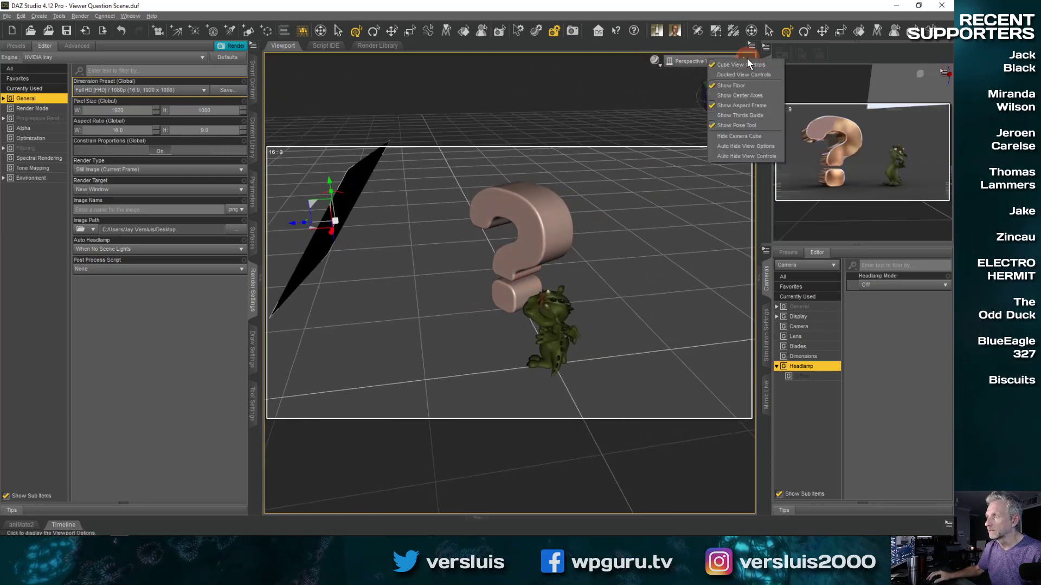
{"action": "left_click", "coordinate": [742, 106]}
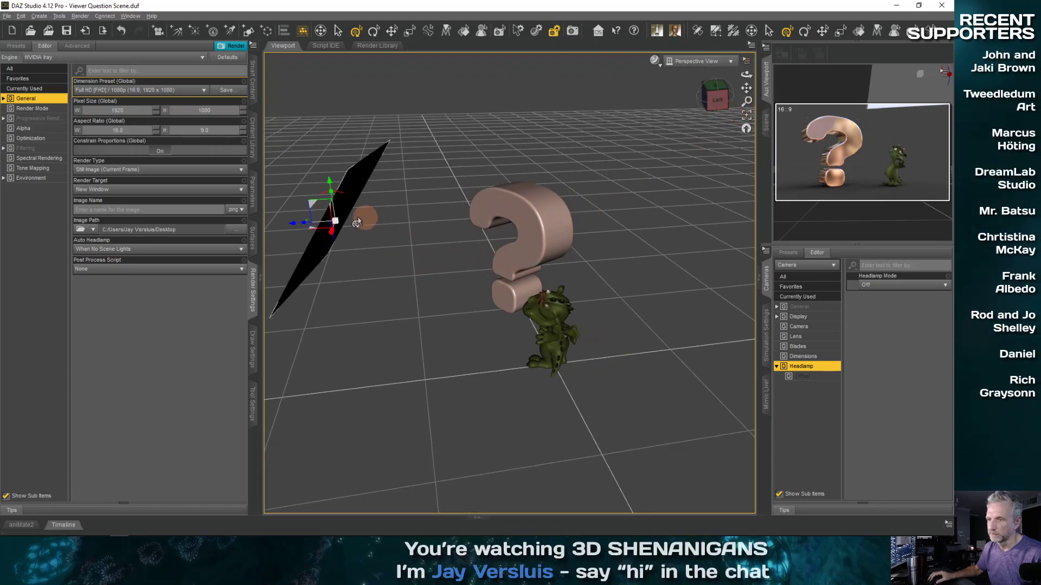
- Raise the Light Box slightly and shift it along the X axis toward the question mark
{"action": "scroll", "coordinate": [422, 252], "scroll_direction": "up", "scroll_amount": 2}
{"action": "middle_click_drag", "start_coordinate": [379, 227], "coordinate": [381, 230]}
{"action": "left_click_drag", "start_coordinate": [352, 190], "coordinate": [351, 172]}
{"action": "middle_click_drag", "start_coordinate": [379, 227], "coordinate": [379, 228]}
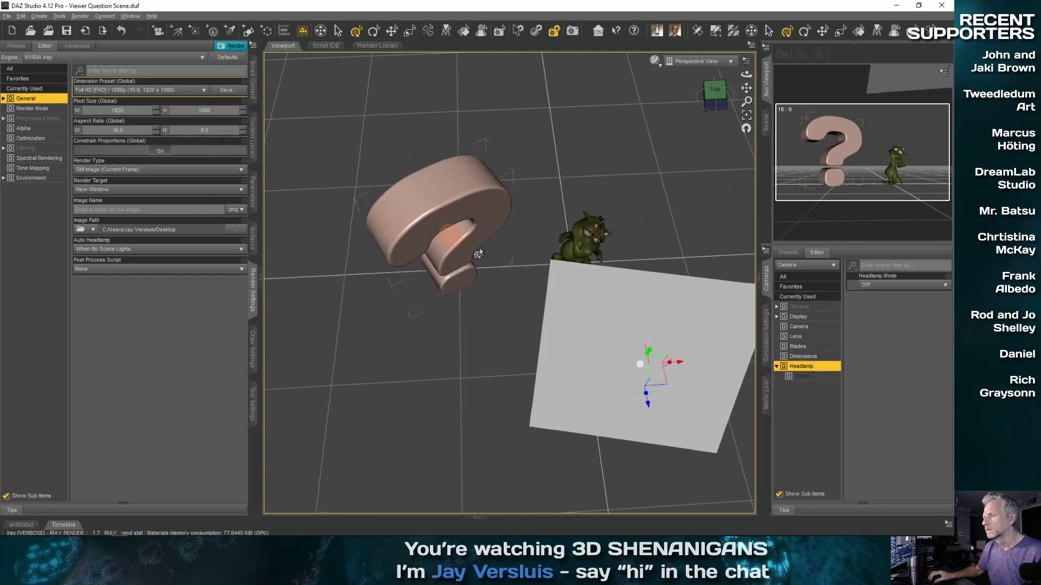
{"action": "left_click_drag", "start_coordinate": [680, 366], "coordinate": [575, 384]}
{"action": "mouse_move", "coordinate": [346, 279]}
{"action": "middle_mouse_down"}
{"action": "mouse_move", "coordinate": [271, 325]}
{"action": "mouse_move", "coordinate": [339, 271]}
{"action": "middle_mouse_up"}
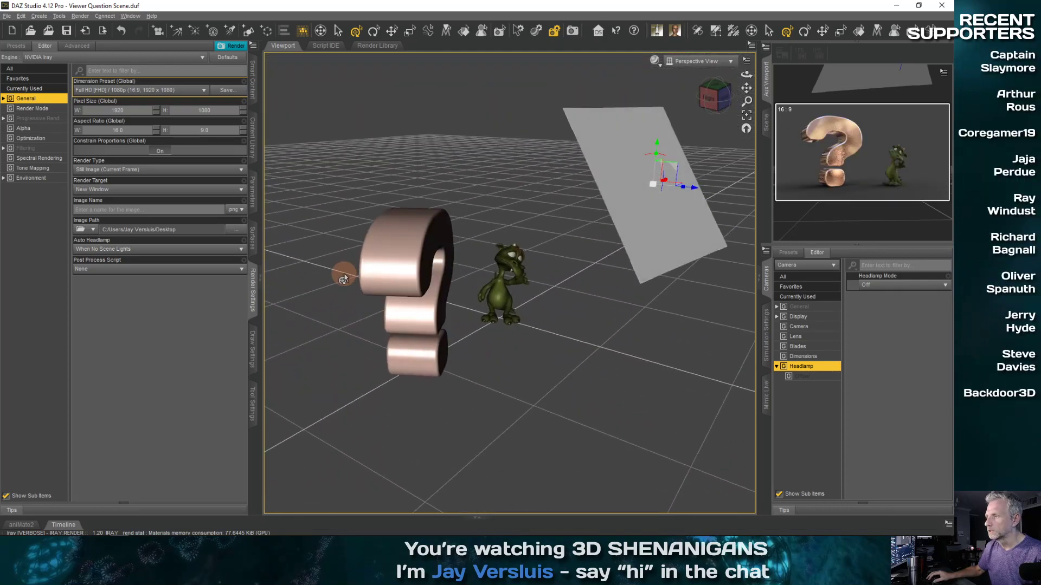
- Set the emission color of the Light Box's Default surface to white
{"action": "left_click", "coordinate": [252, 237]}
{"action": "left_click", "coordinate": [46, 46]}
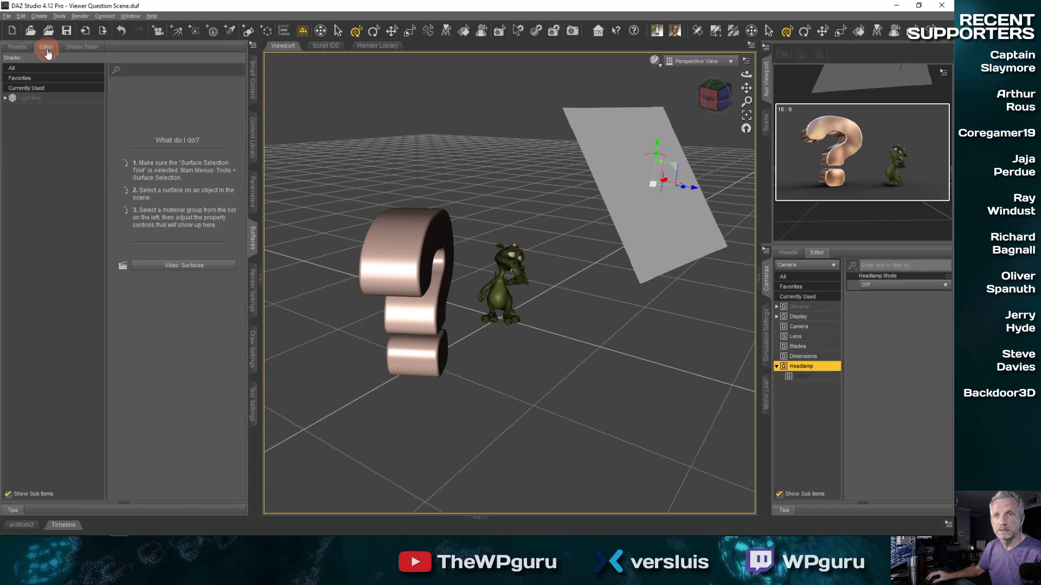
{"action": "left_click", "coordinate": [48, 98]}
{"action": "left_click", "coordinate": [6, 99]}
{"action": "left_click", "coordinate": [6, 98]}
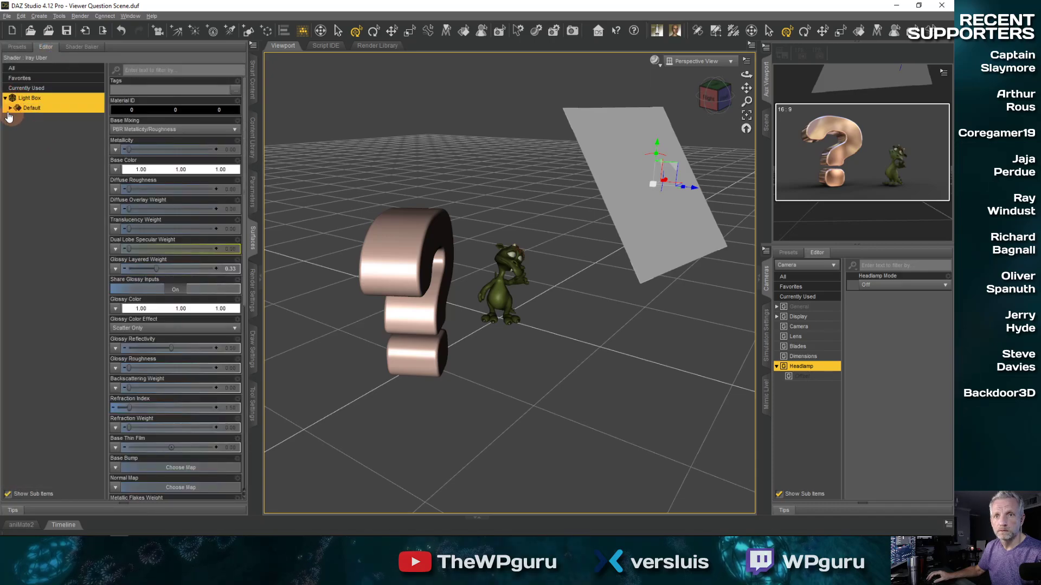
{"action": "left_click", "coordinate": [9, 109]}
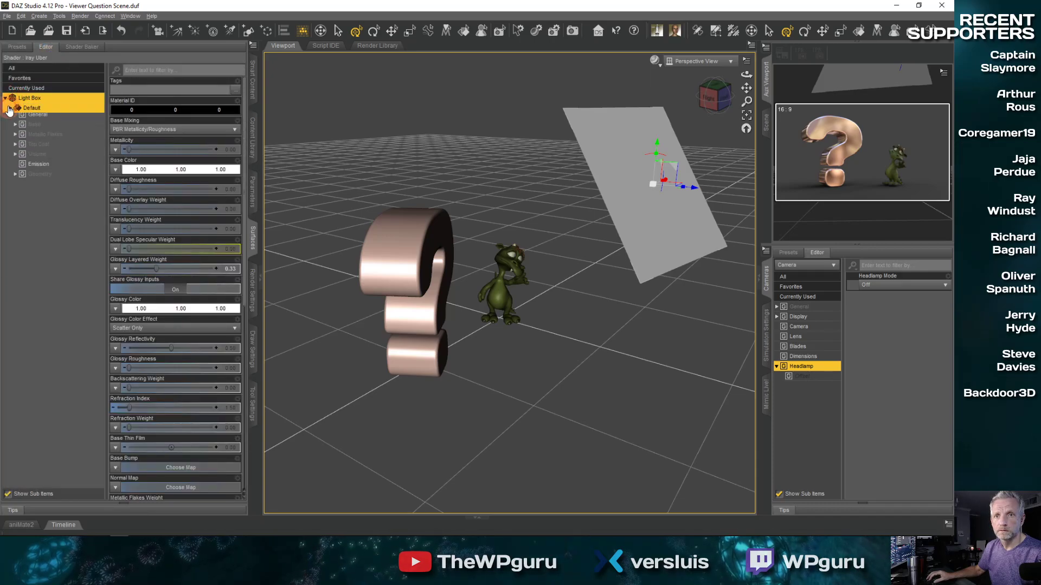
{"action": "left_click", "coordinate": [69, 173]}
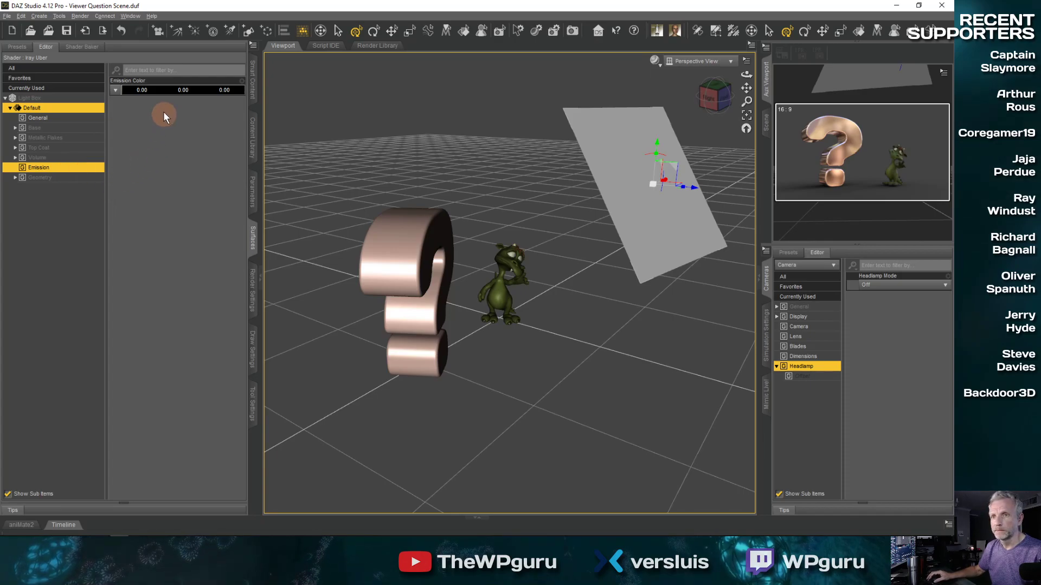
{"action": "left_click", "coordinate": [165, 93]}
{"action": "left_click", "coordinate": [461, 270]}
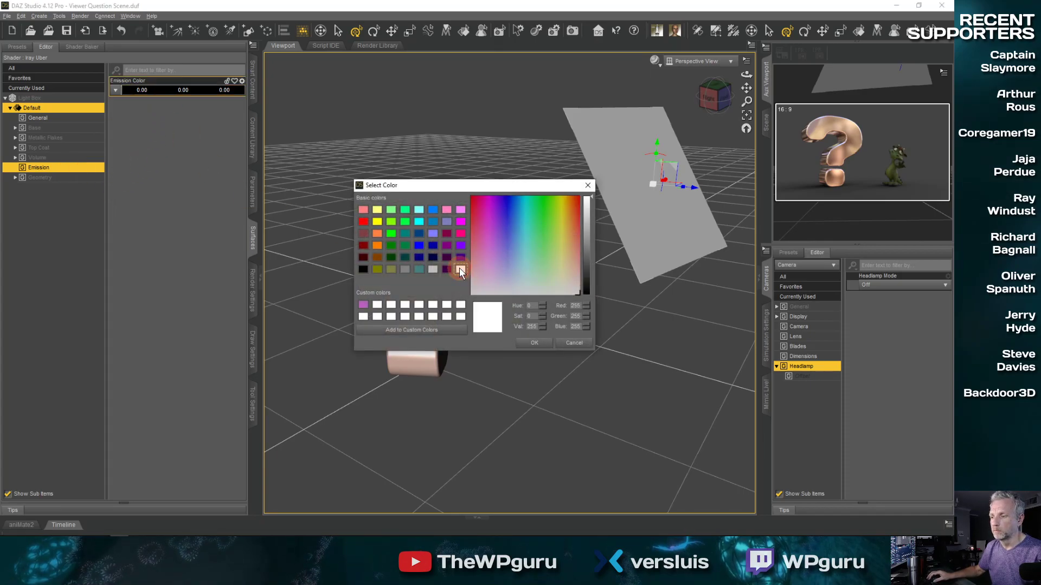
{"action": "left_click", "coordinate": [541, 343]}
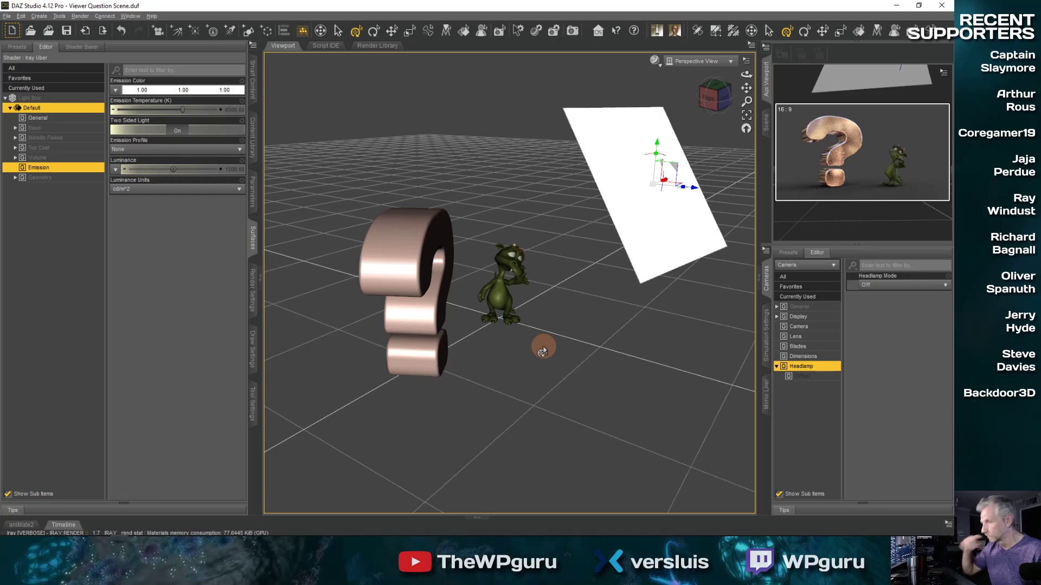
- Set the Light Box's luminance units to W and its luminous efficacy to 200 lm/W
{"action": "left_click", "coordinate": [239, 190]}
{"action": "left_click", "coordinate": [128, 250]}
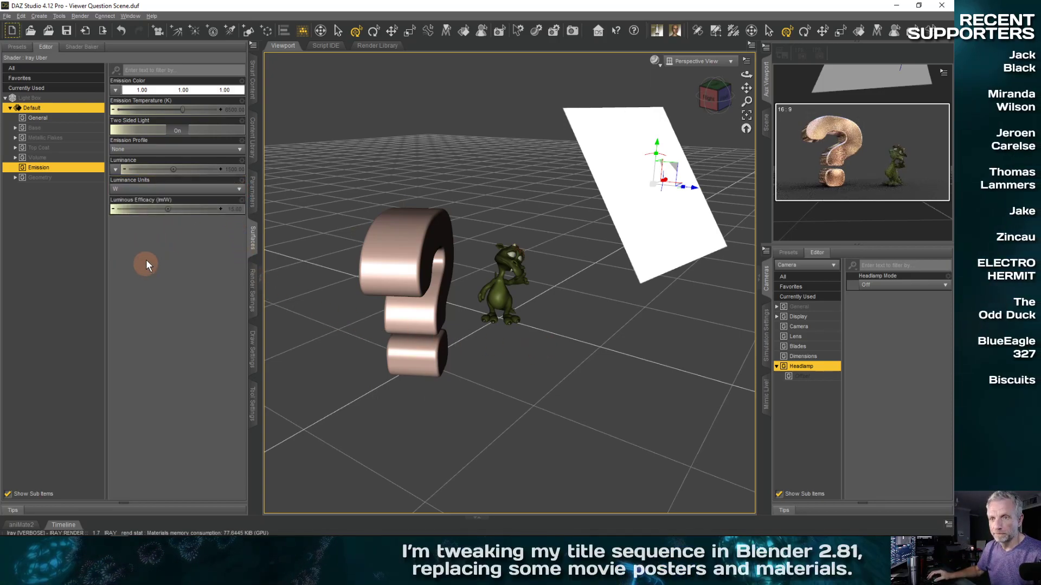
{"action": "left_click", "coordinate": [235, 210]}
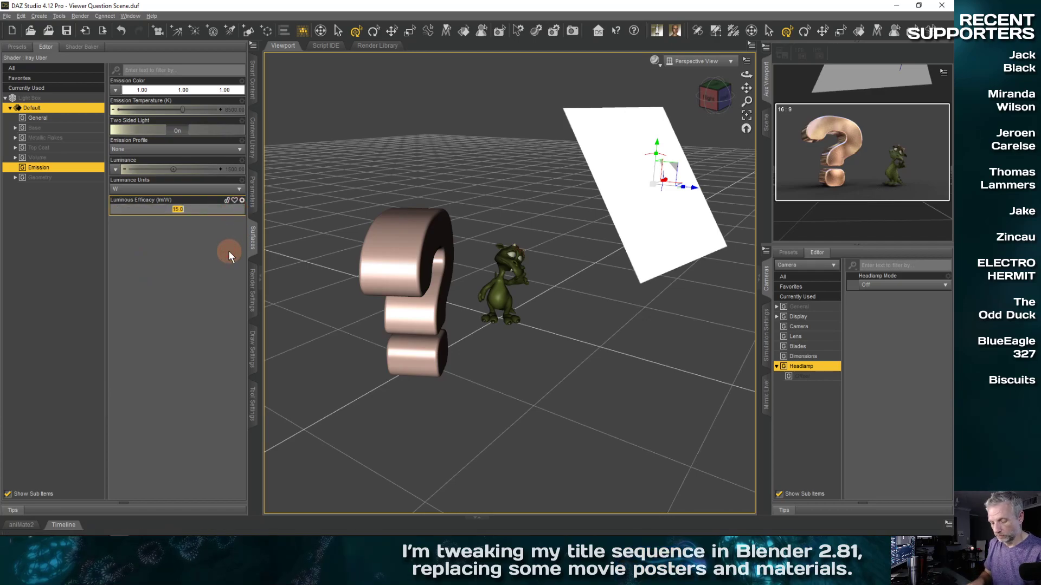
{"action": "type", "text": "200"}
{"action": "key", "text": "Return"}
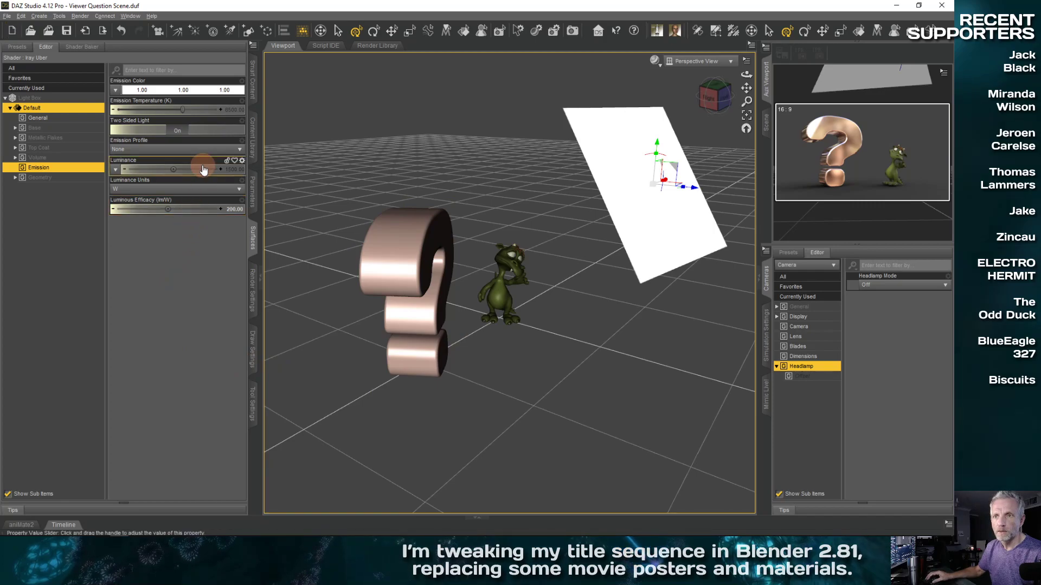
- Increase the Light Box's luminous efficacy to 1000 lm/W
{"action": "left_click", "coordinate": [232, 210]}
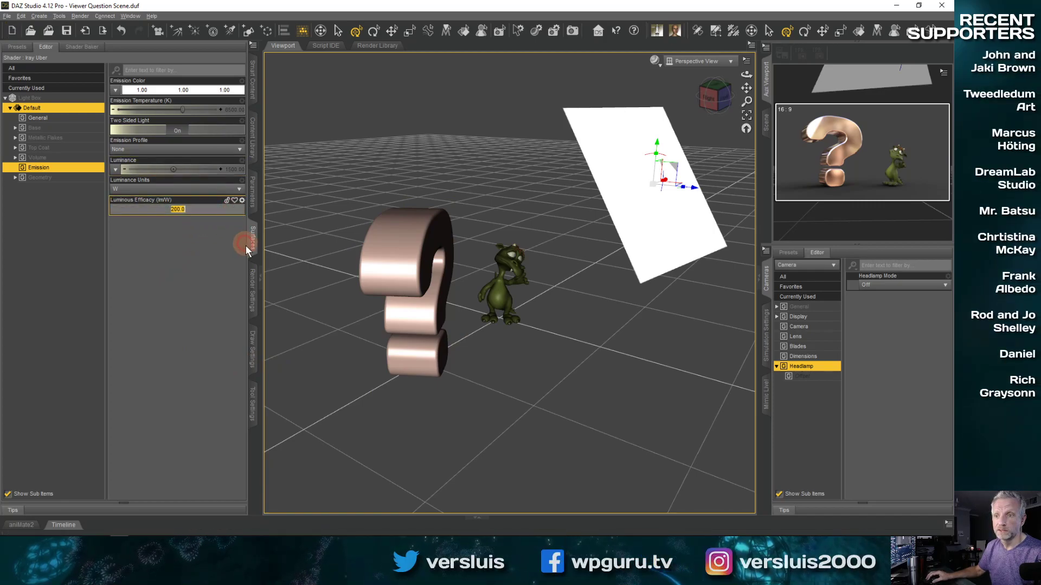
{"action": "type", "text": "1000"}
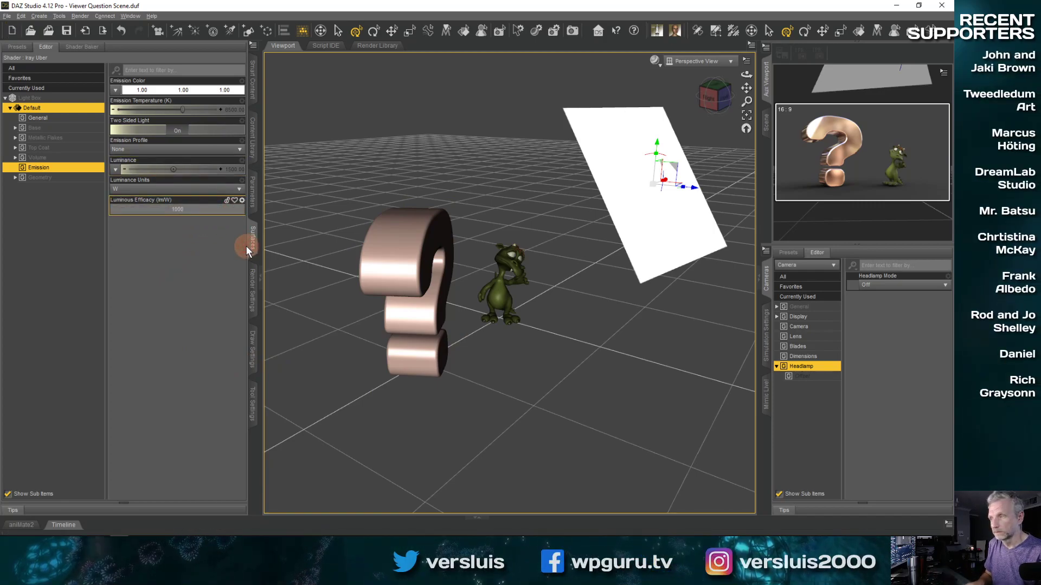
{"action": "key", "text": "Return"}
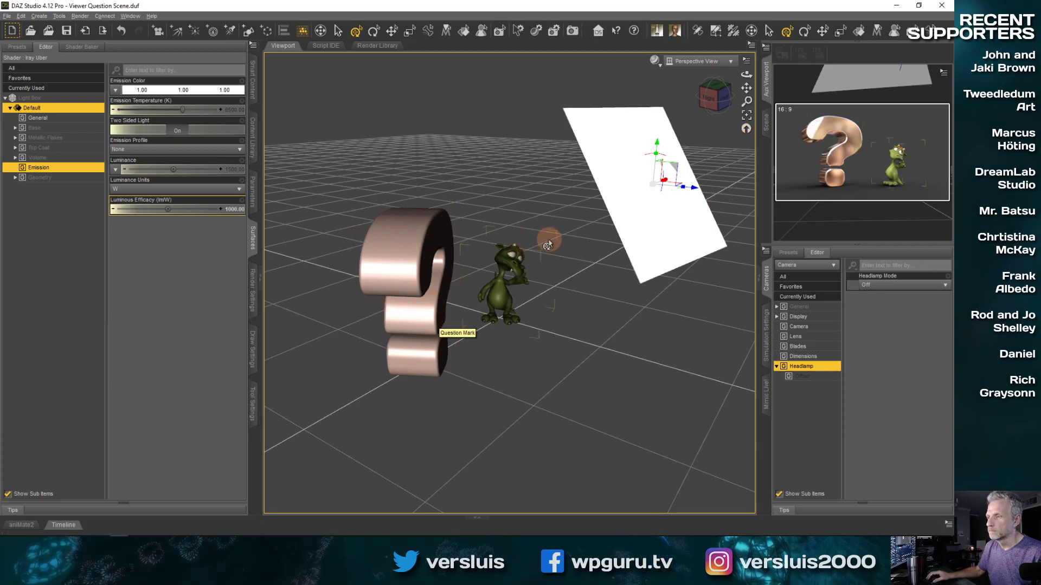
- Move the Light Box along the Z axis farther away from the question mark and monster
{"action": "middle_click_drag", "start_coordinate": [582, 325], "coordinate": [582, 326]}
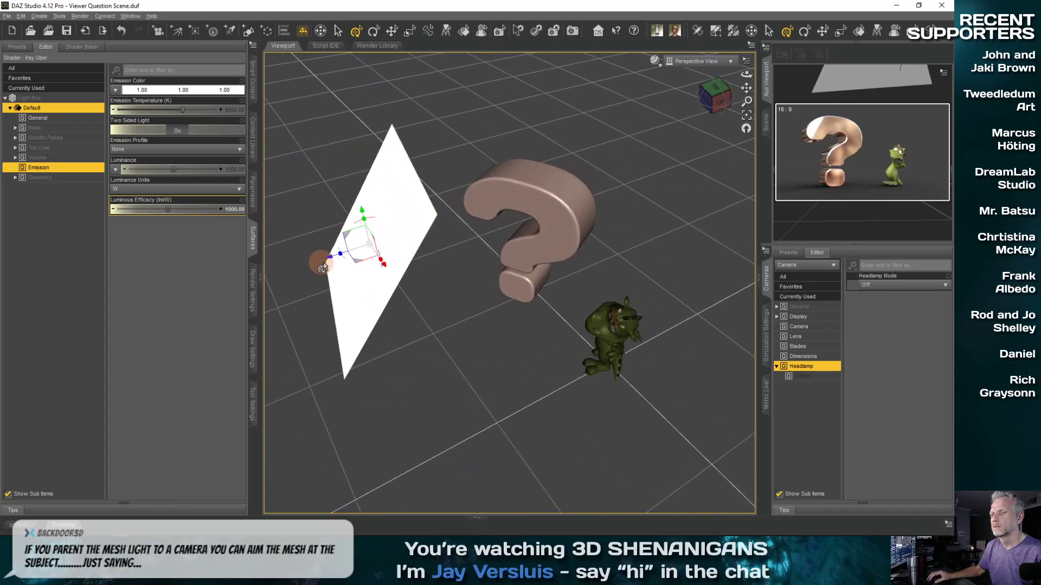
{"action": "left_click_drag", "start_coordinate": [330, 256], "coordinate": [260, 274]}
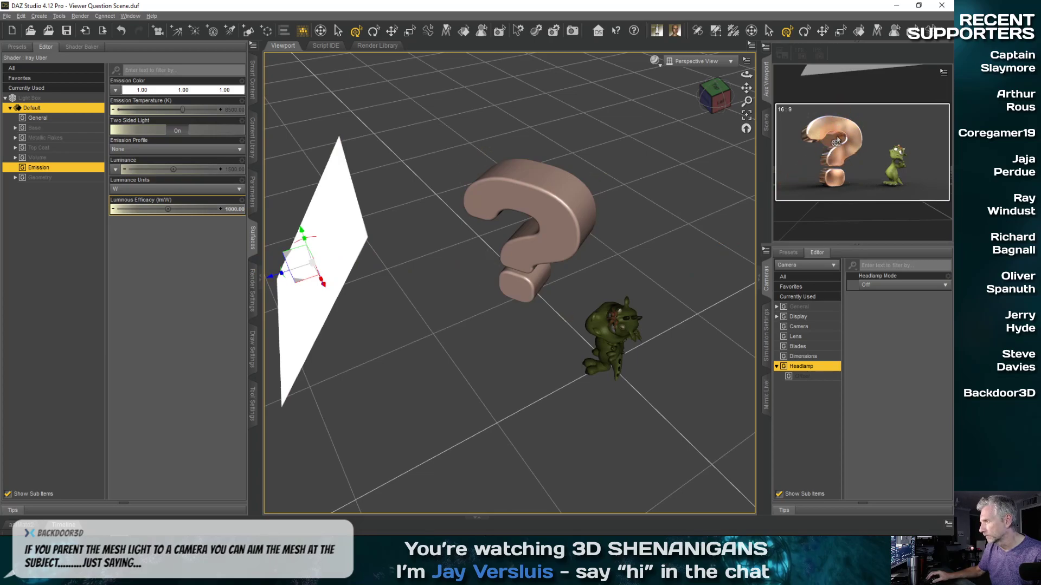
{"action": "left_click", "coordinate": [608, 355]}
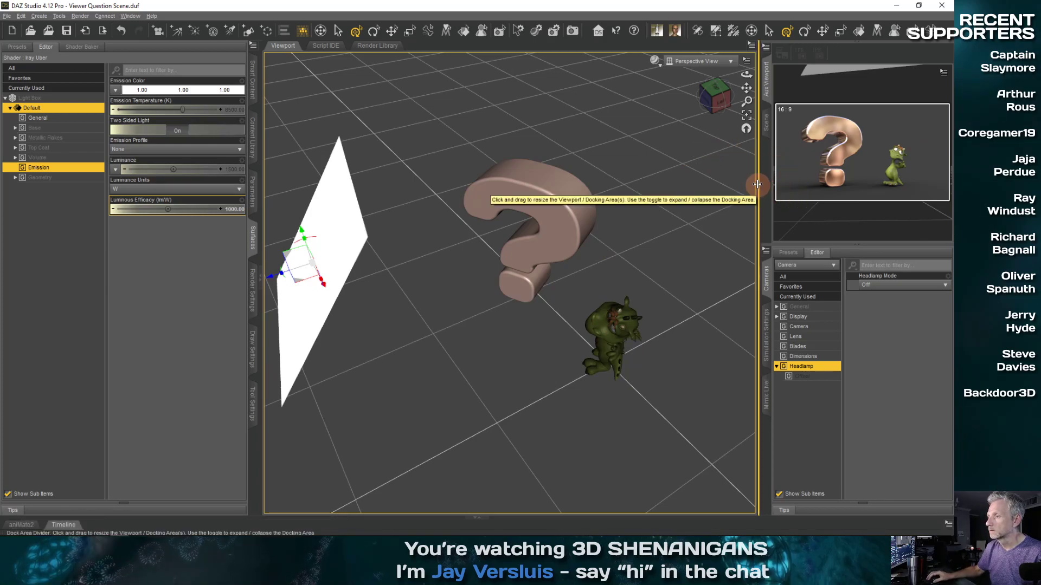
- Enlarge the Aux Viewport in width and height for a bigger preview of the camera shot
{"action": "left_click_drag", "start_coordinate": [758, 184], "coordinate": [628, 195]}
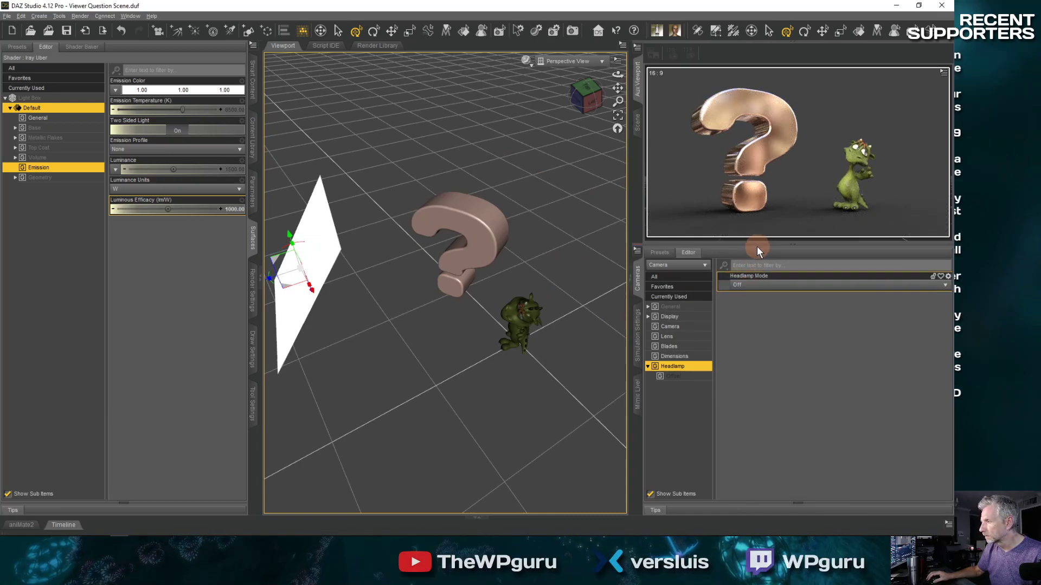
{"action": "mouse_move", "coordinate": [757, 251]}
{"action": "left_mouse_down"}
{"action": "mouse_move", "coordinate": [753, 284]}
{"action": "mouse_move", "coordinate": [751, 268]}
{"action": "left_mouse_up"}
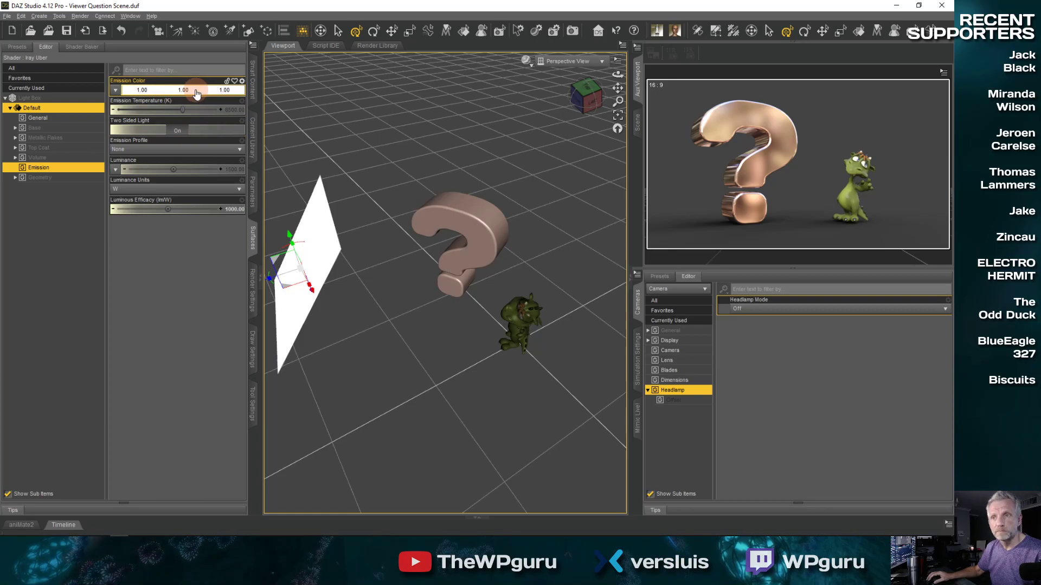
- Set the Light Box's emission temperature to 4500 K
{"action": "left_click", "coordinate": [181, 108]}
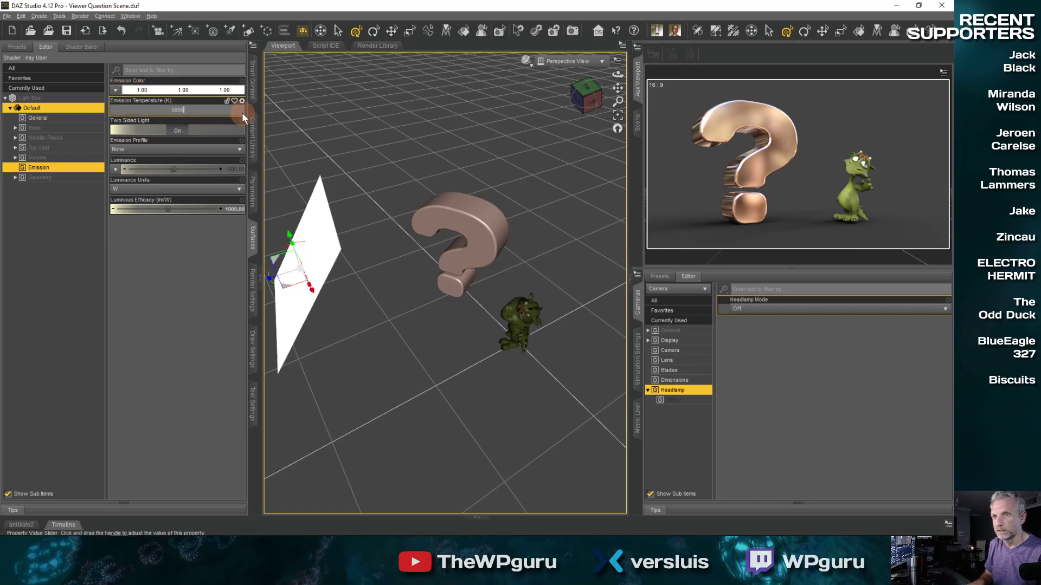
{"action": "key", "text": "Return"}
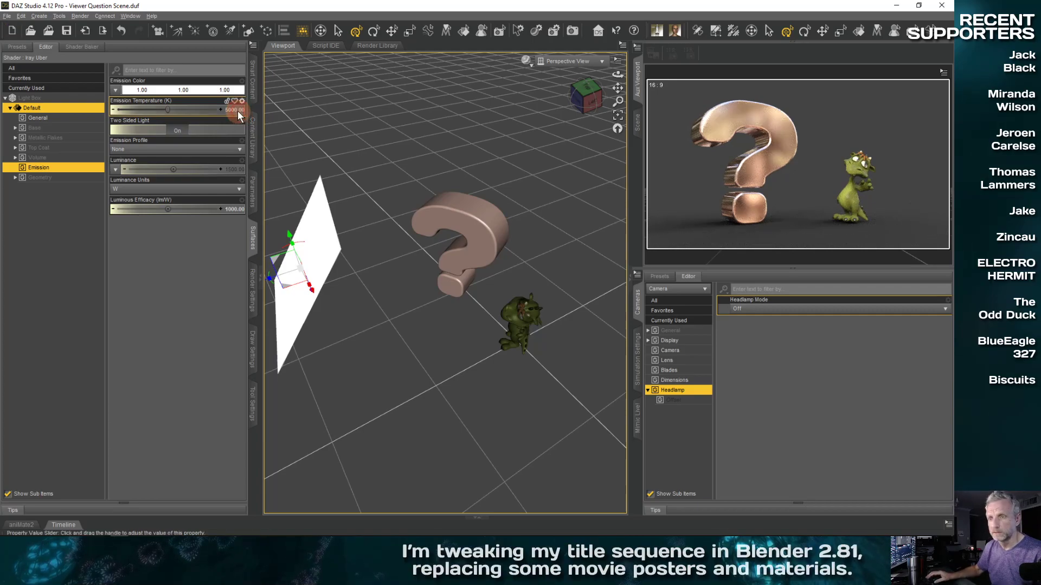
{"action": "left_click", "coordinate": [234, 110]}
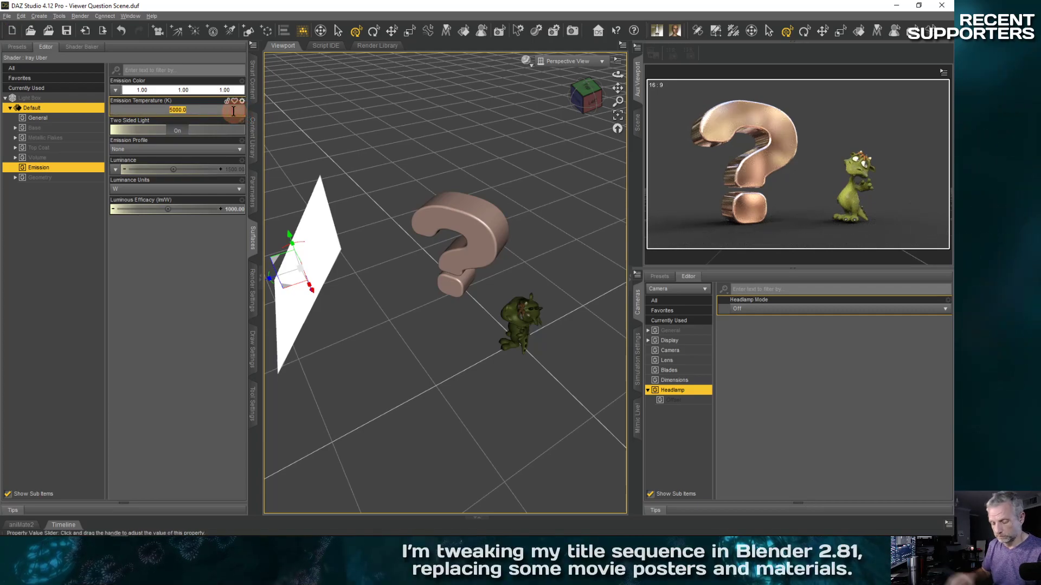
{"action": "type", "text": "4500"}
{"action": "key", "text": "Return"}
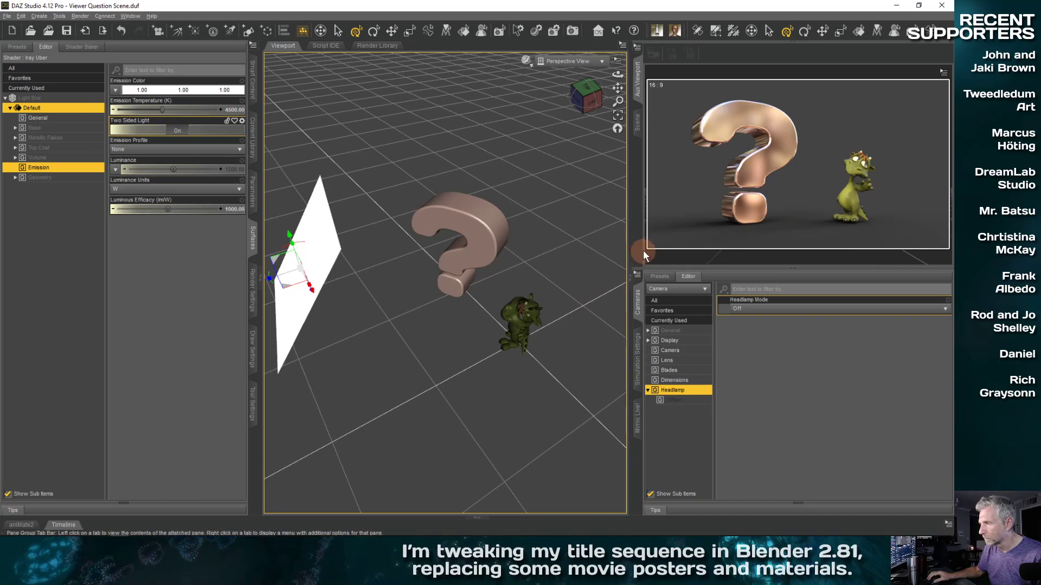
- Change the render dimension preset to HD / 720p (16:9, 1280 x 720)
{"action": "left_click", "coordinate": [260, 274]}
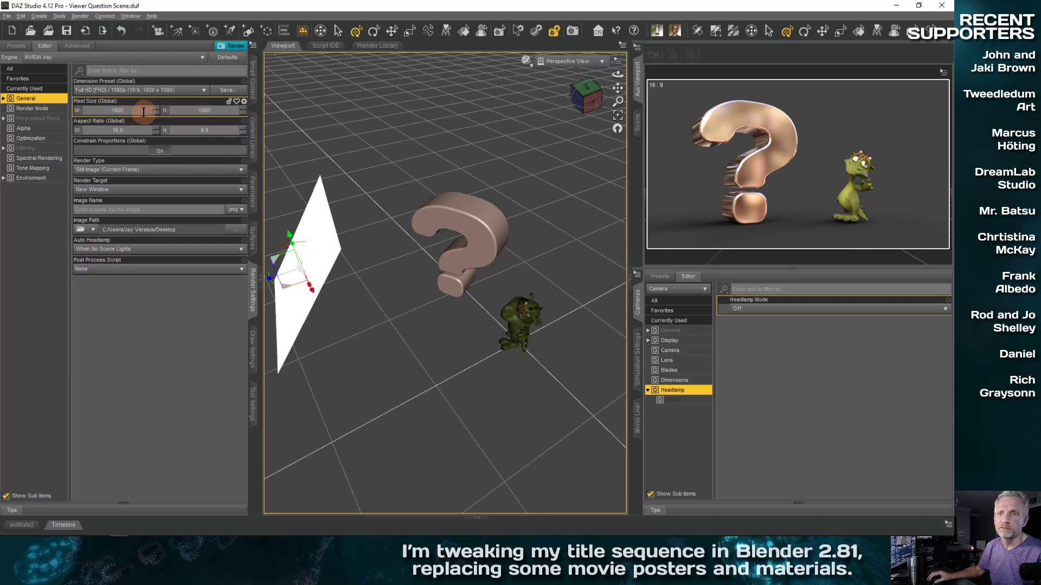
{"action": "left_click", "coordinate": [204, 92]}
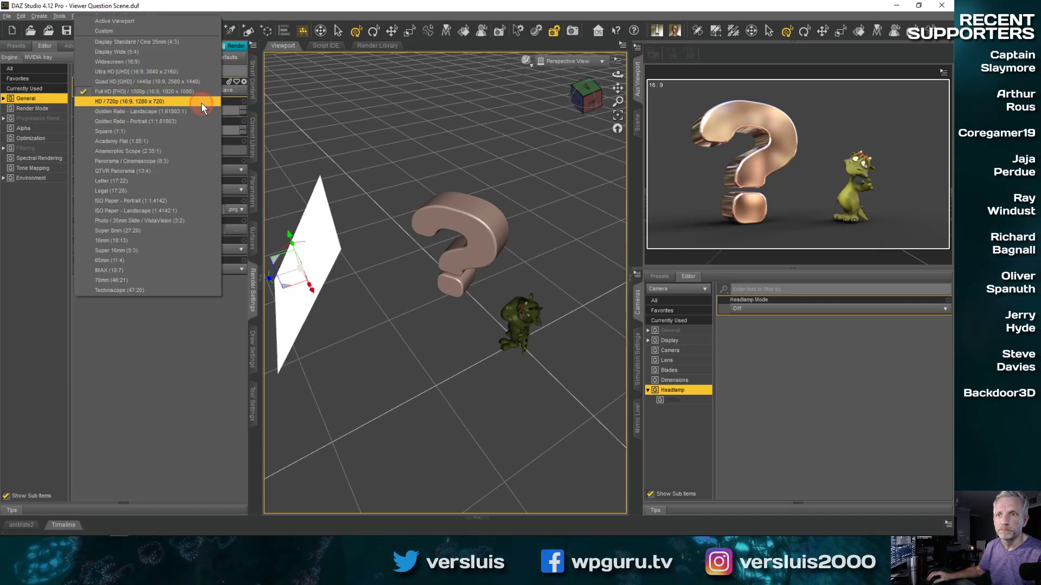
{"action": "left_click", "coordinate": [201, 101]}
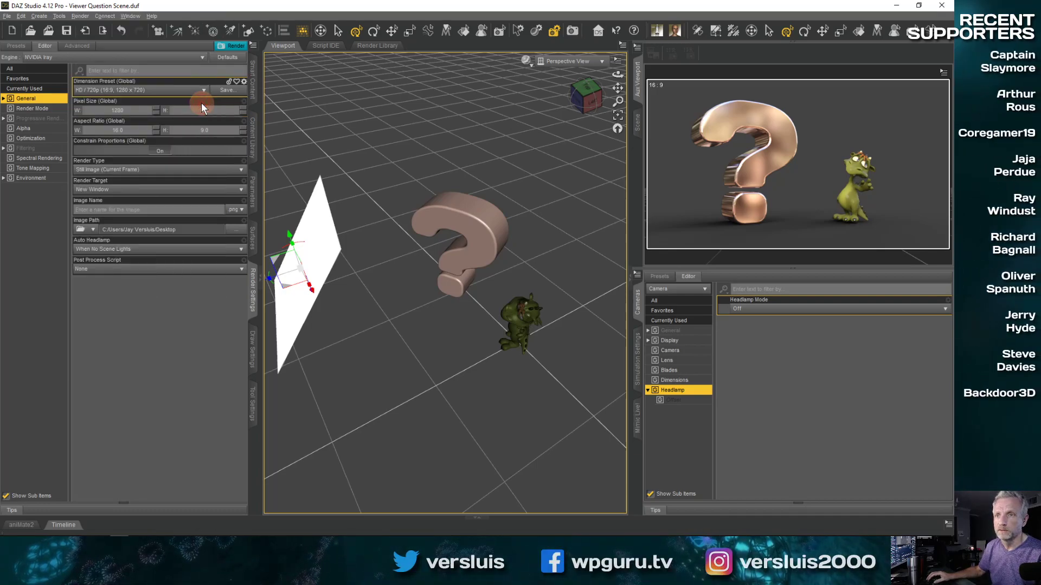
- Render the scene from the Perspective View, inspect the result, and close the render without saving it
{"action": "left_click", "coordinate": [234, 45]}
{"action": "left_click_drag", "start_coordinate": [269, 60], "coordinate": [288, 37]}
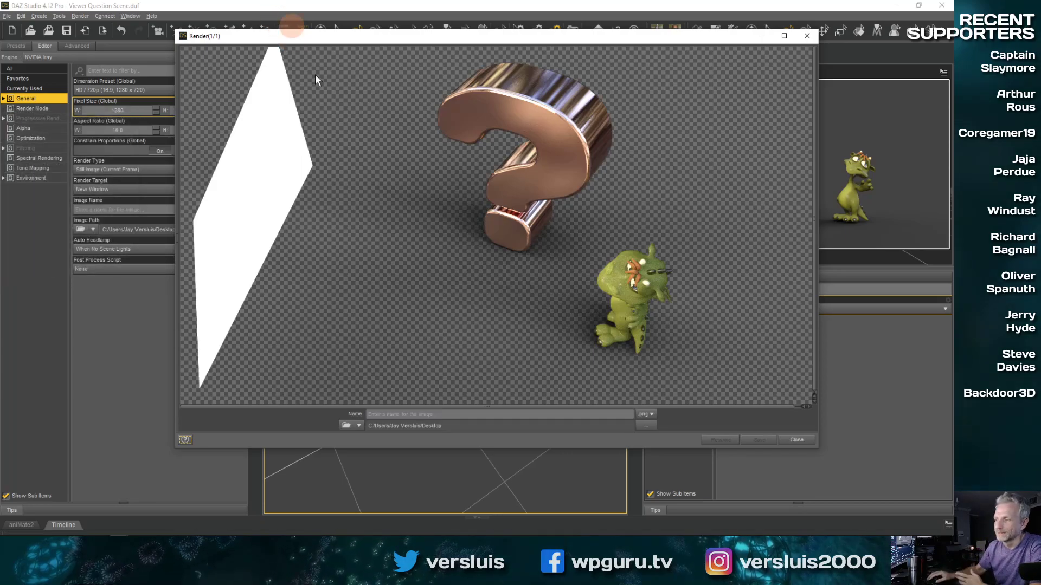
{"action": "left_click", "coordinate": [796, 440]}
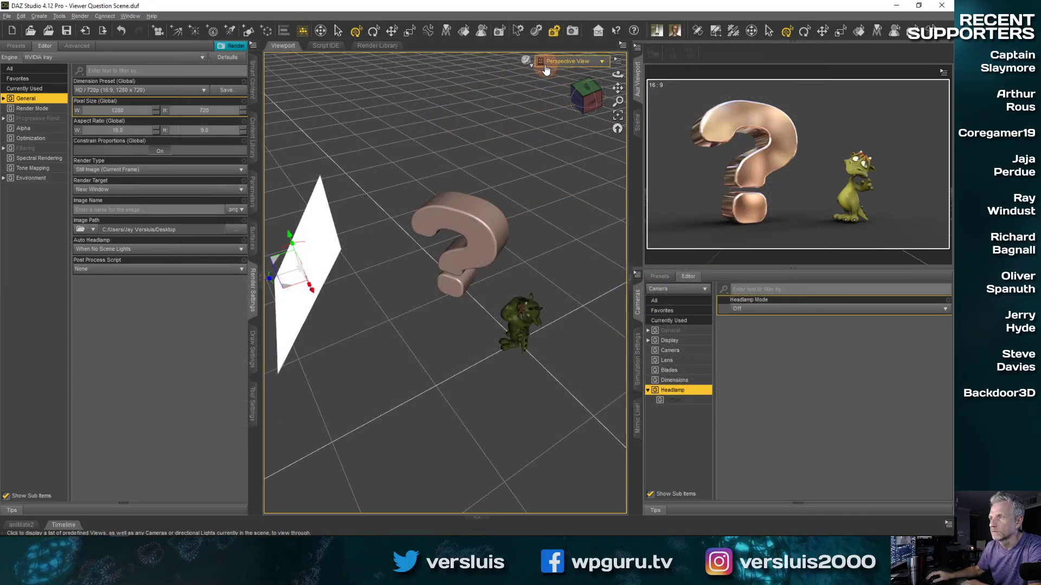
- Switch the viewport to the Camera, render the shot, and close the render without saving it
{"action": "left_click", "coordinate": [601, 64]}
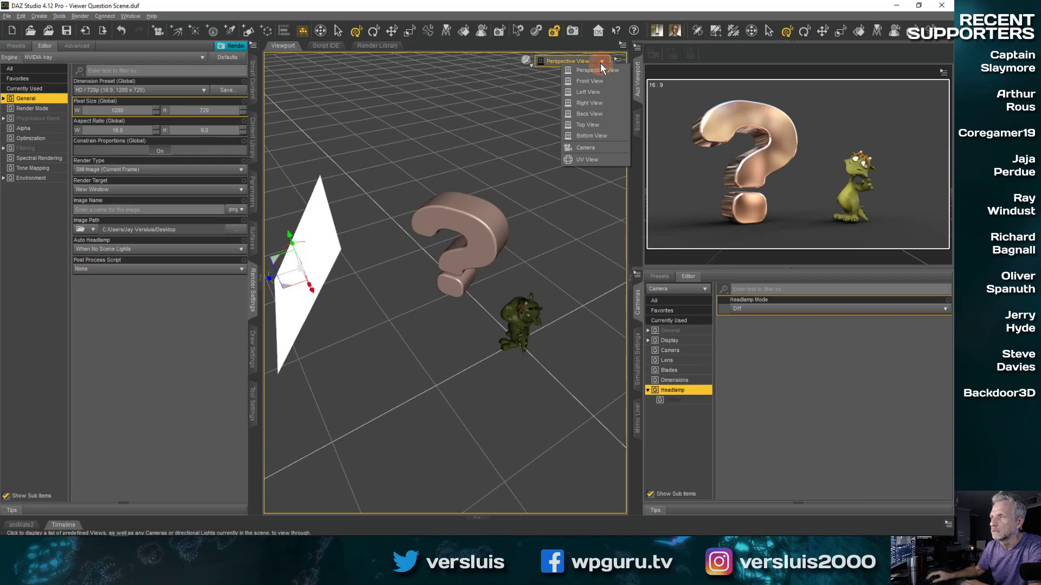
{"action": "left_click", "coordinate": [603, 143]}
{"action": "left_click", "coordinate": [227, 45]}
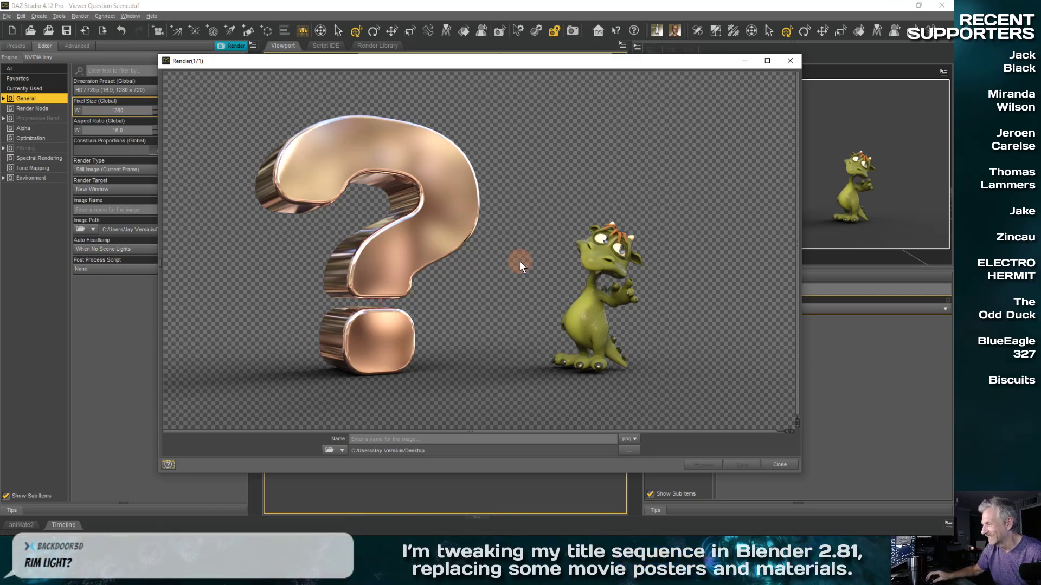
{"action": "left_click", "coordinate": [778, 465]}
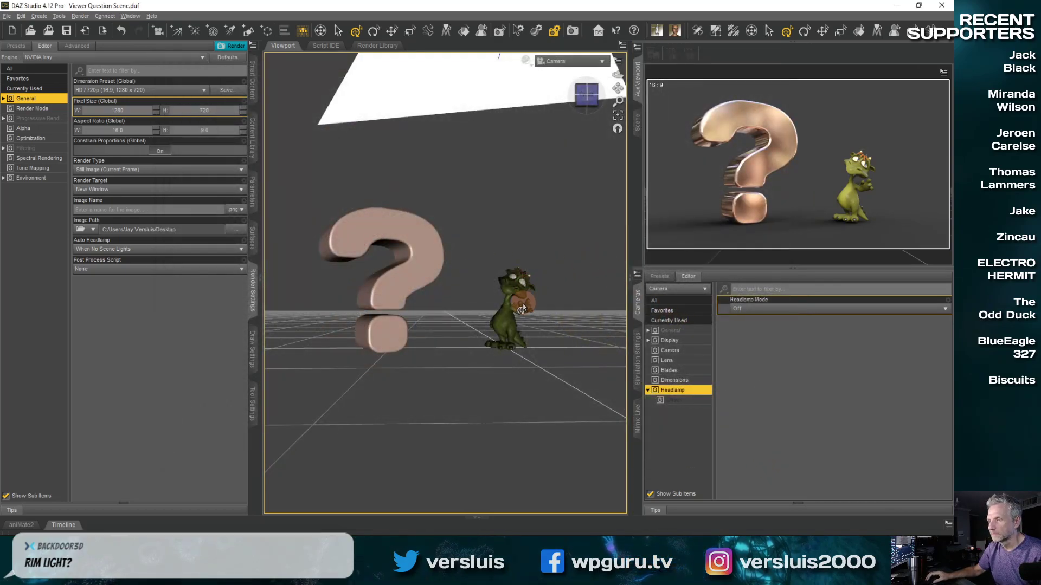
- From a Perspective View behind the monster, create a SpotLight that applies the active viewport transforms
{"action": "left_click", "coordinate": [609, 63]}
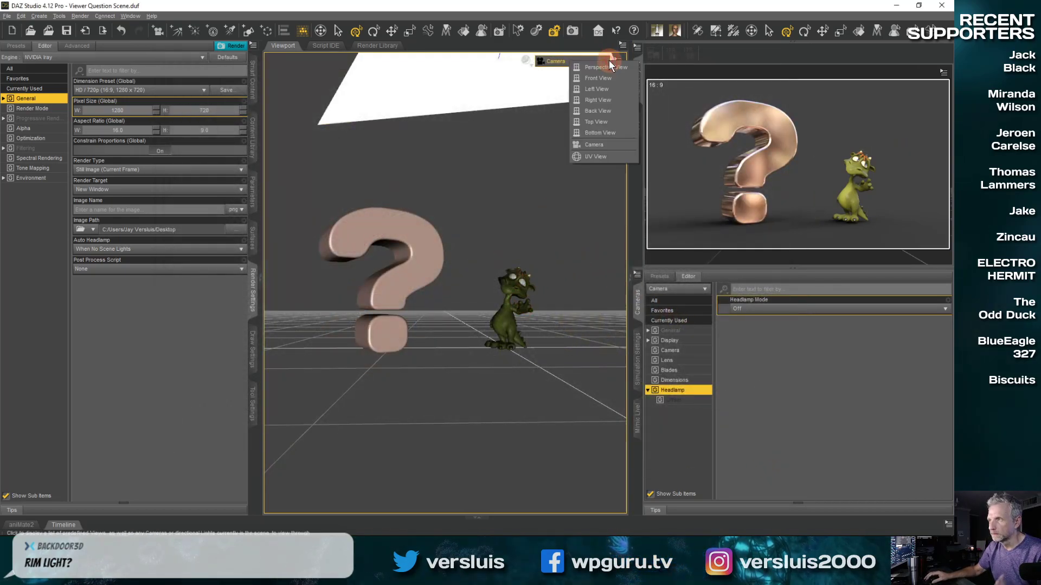
{"action": "left_click", "coordinate": [610, 67]}
{"action": "mouse_move", "coordinate": [533, 316]}
{"action": "middle_mouse_down"}
{"action": "mouse_move", "coordinate": [536, 326]}
{"action": "mouse_move", "coordinate": [487, 353]}
{"action": "mouse_move", "coordinate": [512, 325]}
{"action": "middle_mouse_up"}
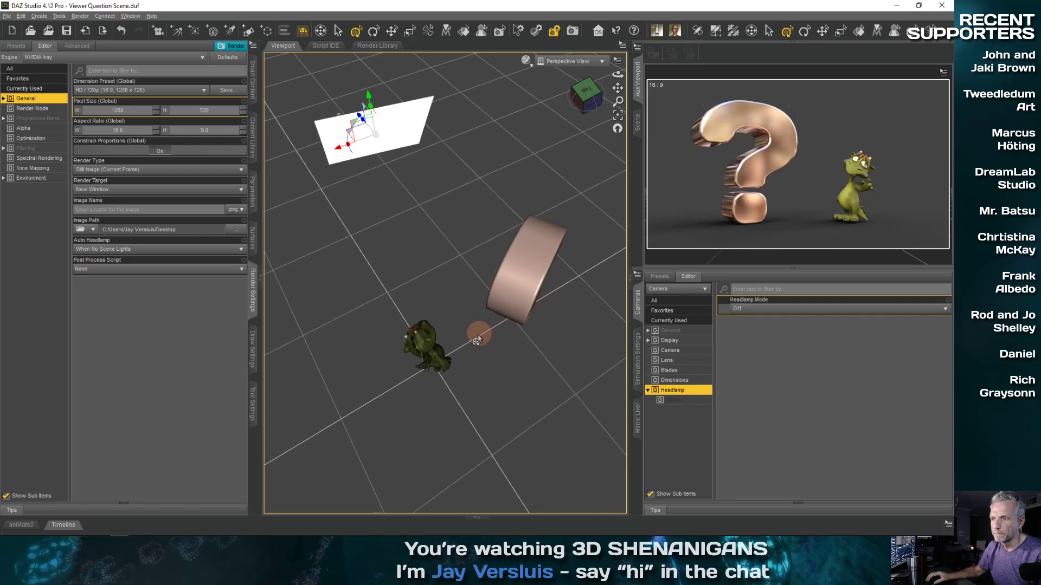
{"action": "left_click", "coordinate": [39, 15]}
{"action": "left_click", "coordinate": [96, 54]}
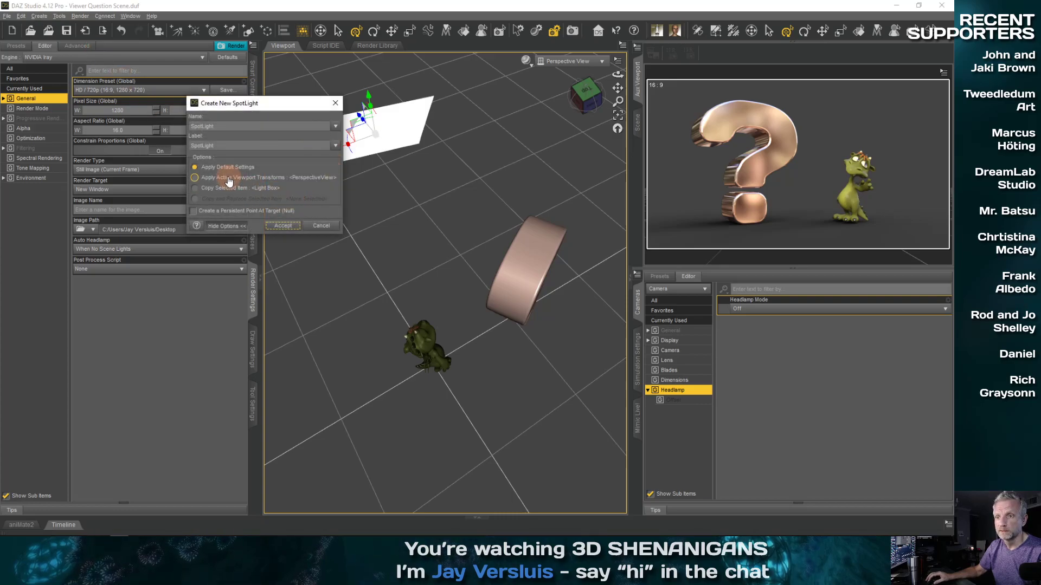
{"action": "left_click", "coordinate": [195, 179]}
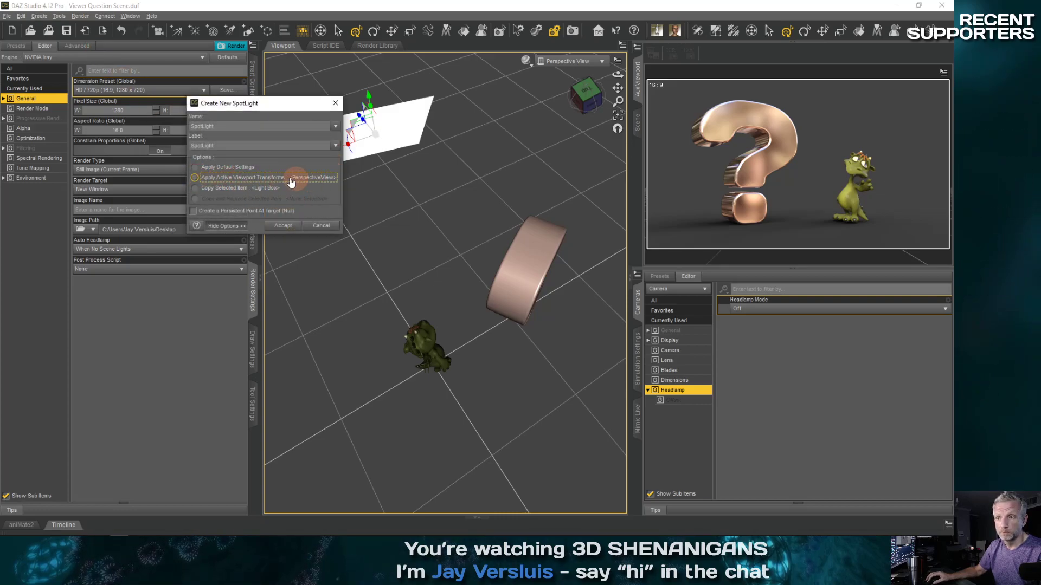
{"action": "left_click", "coordinate": [290, 232]}
{"action": "left_click", "coordinate": [426, 308]}
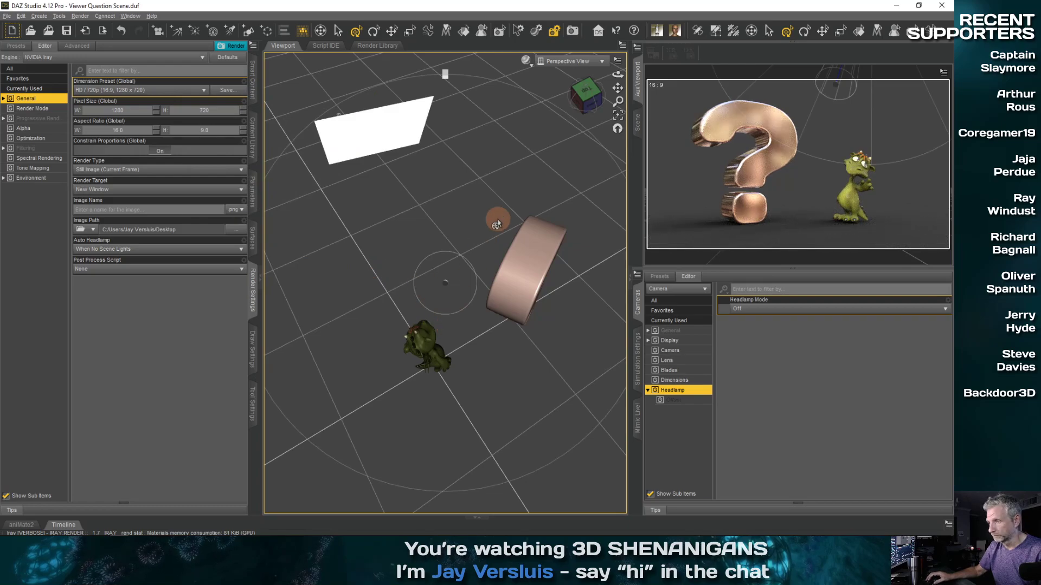
- Look through the SpotLight and reposition it closer, with its beam aimed at the toon monster
{"action": "left_click", "coordinate": [596, 62]}
{"action": "left_click", "coordinate": [590, 158]}
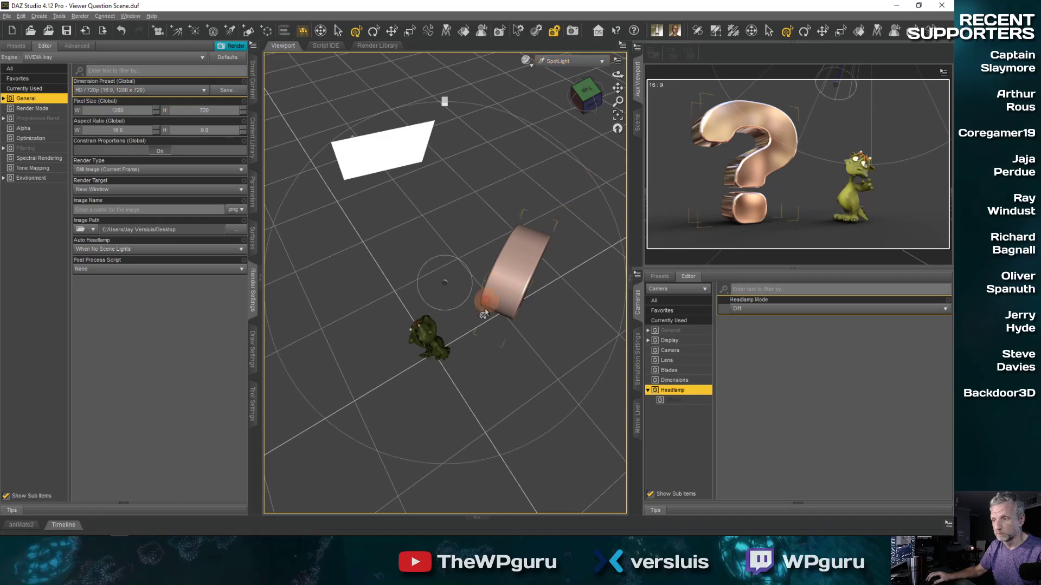
{"action": "scroll", "coordinate": [450, 327], "scroll_direction": "up", "scroll_amount": 4}
{"action": "mouse_move", "coordinate": [448, 338]}
{"action": "middle_mouse_down"}
{"action": "mouse_move", "coordinate": [451, 328]}
{"action": "mouse_move", "coordinate": [448, 339]}
{"action": "middle_mouse_up"}
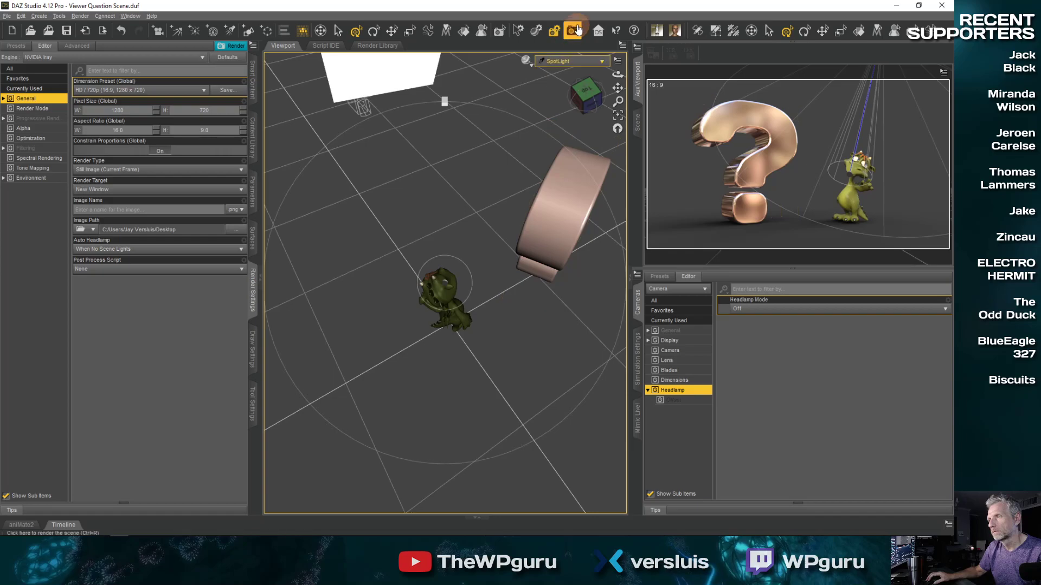
- Check the SpotLight's placement through the Camera and return to a Perspective View facing the scene
{"action": "left_click", "coordinate": [598, 62]}
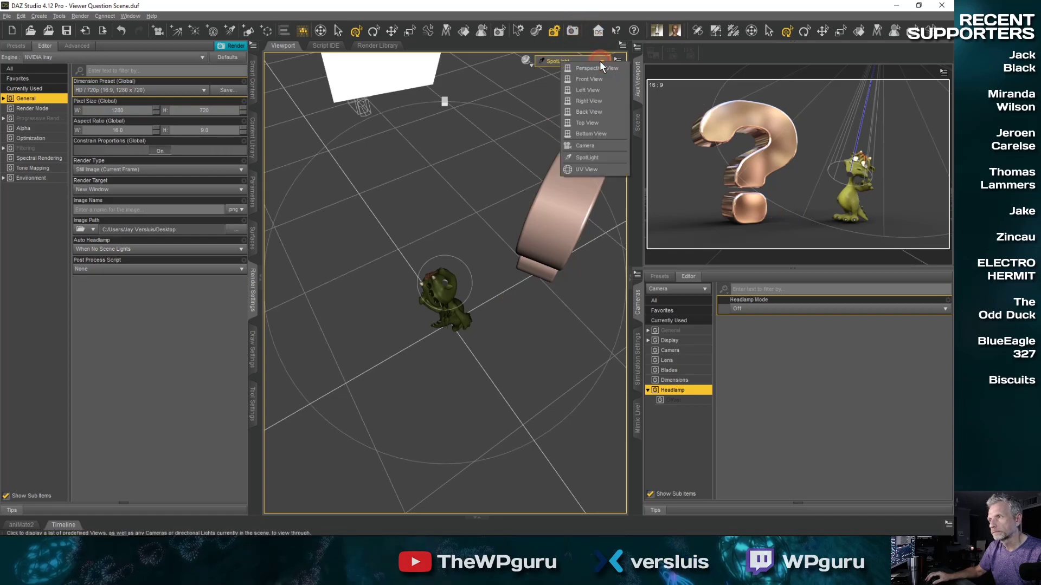
{"action": "left_click", "coordinate": [588, 145]}
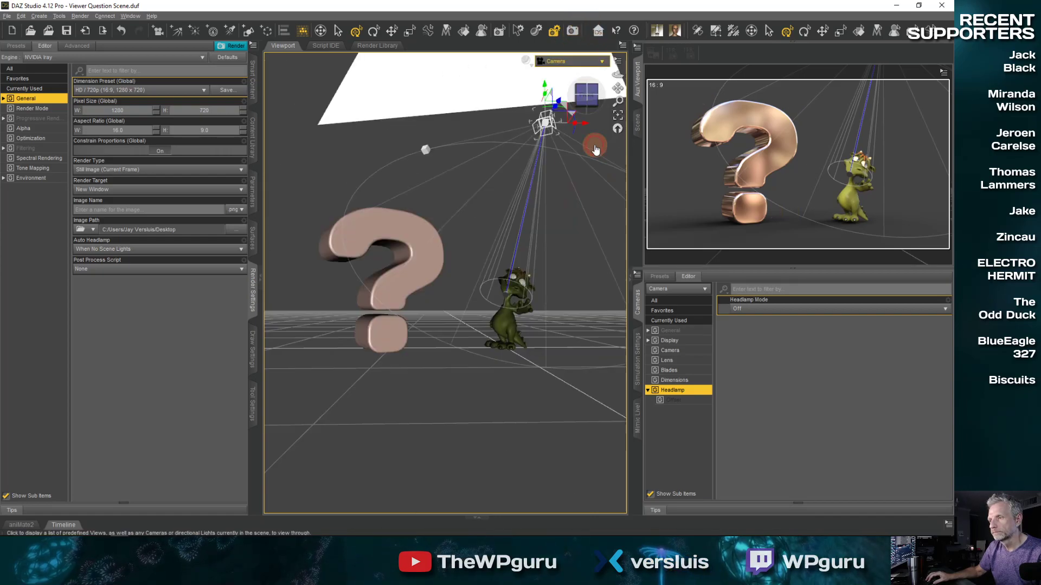
{"action": "left_click", "coordinate": [596, 61]}
{"action": "left_click", "coordinate": [598, 68]}
{"action": "middle_click_drag", "start_coordinate": [470, 320], "coordinate": [492, 329]}
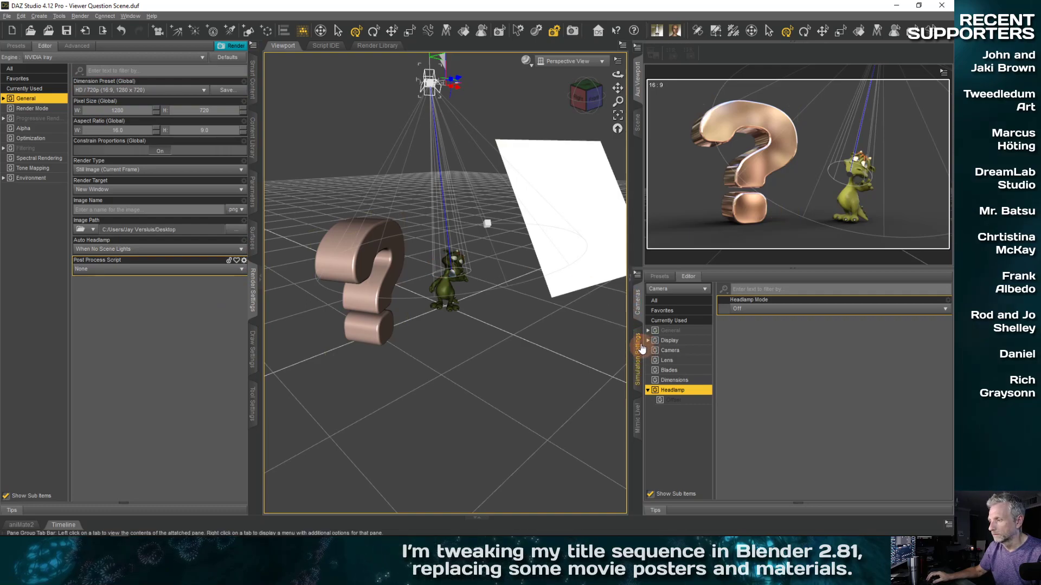
- Set the SpotLight's luminous flux to 2000 lumens
{"action": "left_click", "coordinate": [352, 214]}
{"action": "left_click", "coordinate": [252, 192]}
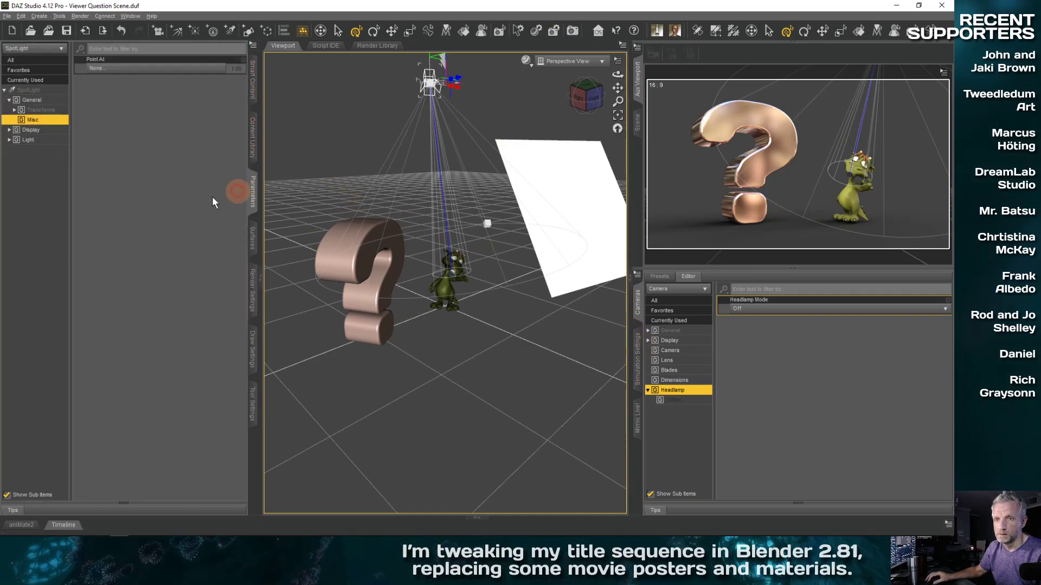
{"action": "left_click", "coordinate": [28, 140]}
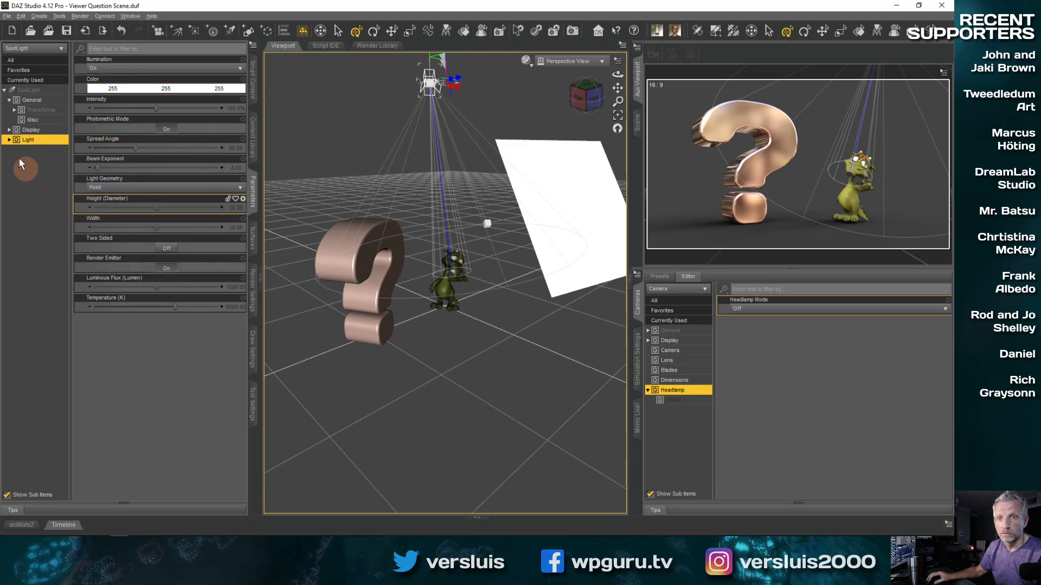
{"action": "left_click", "coordinate": [232, 286]}
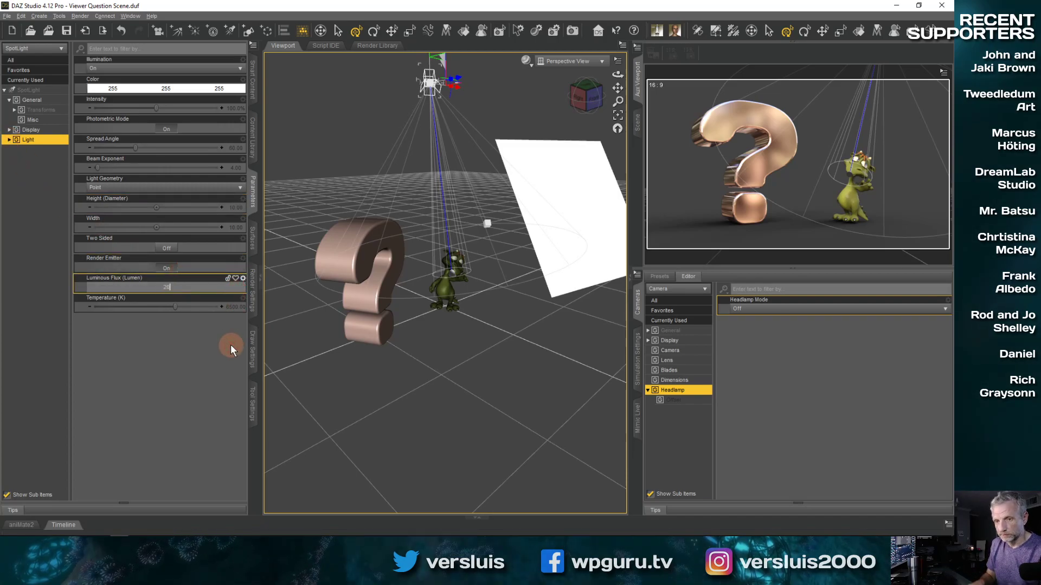
{"action": "type", "text": "2000"}
{"action": "key", "text": "Return"}
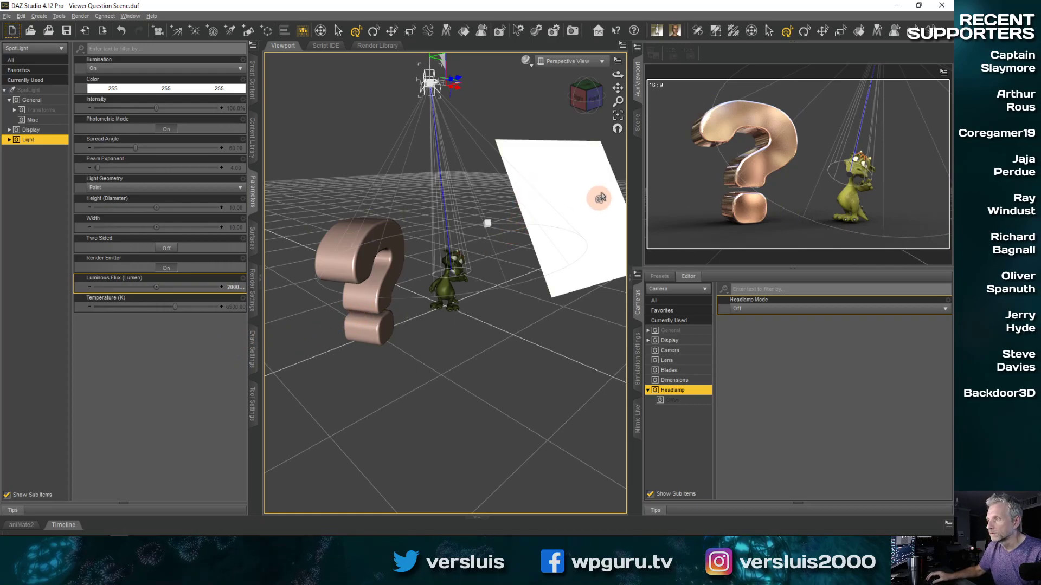
- Hide the Light Box, bring back the Aux Viewport preview, and view the scene through the Camera
{"action": "left_click", "coordinate": [638, 124]}
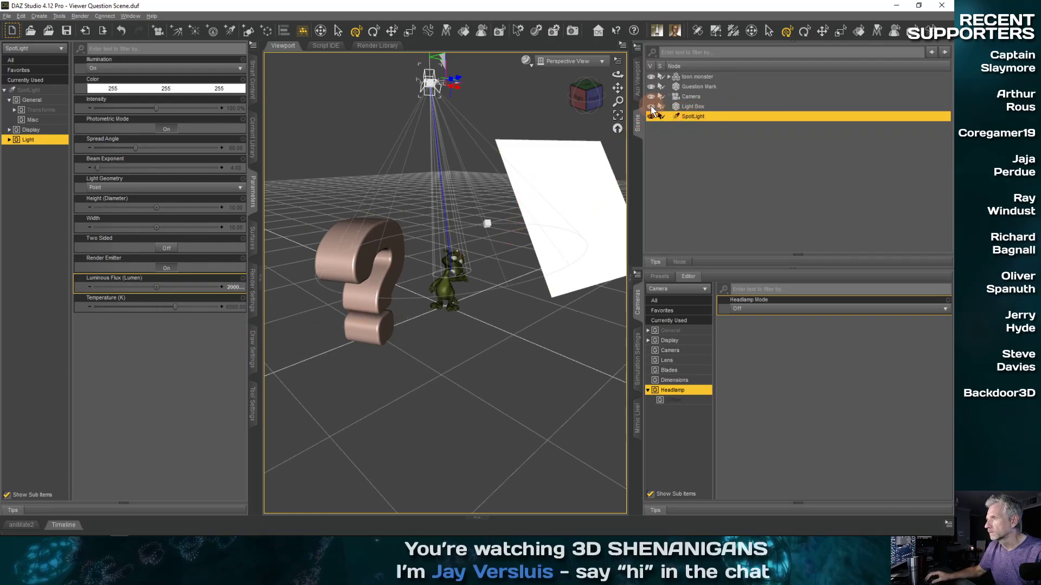
{"action": "left_click", "coordinate": [651, 107]}
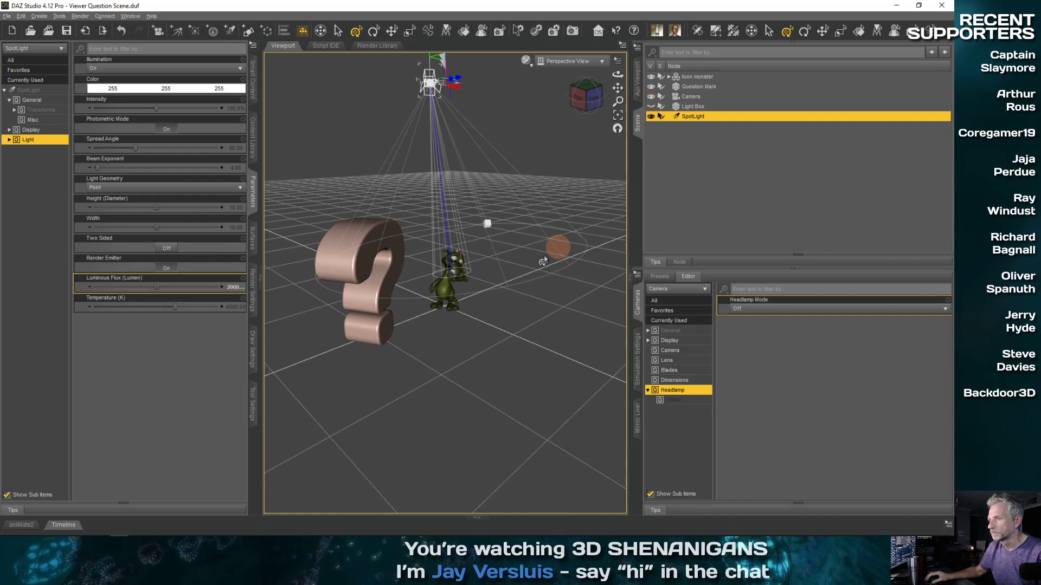
{"action": "left_click", "coordinate": [637, 78]}
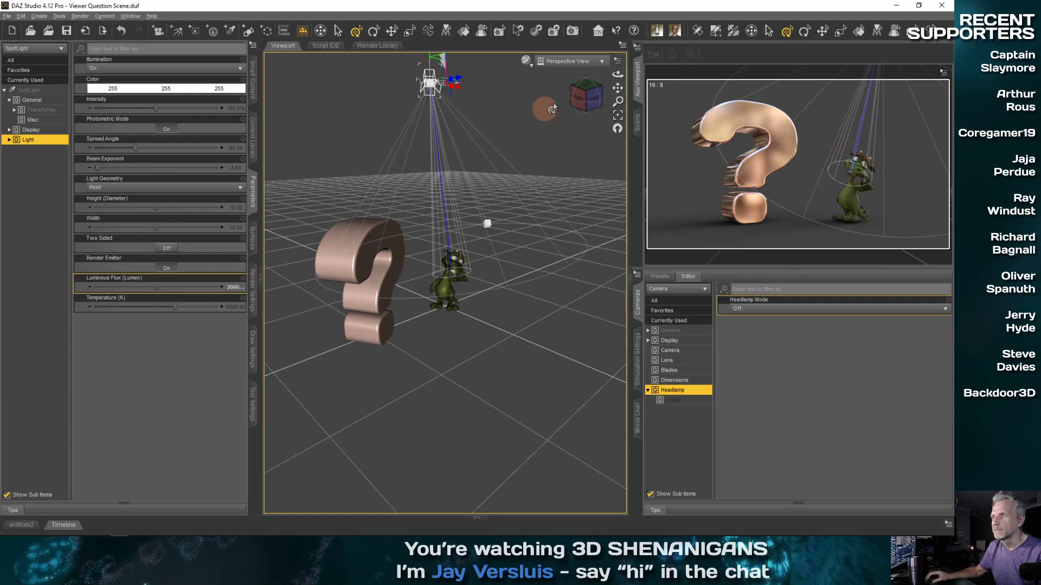
{"action": "left_click", "coordinate": [600, 61]}
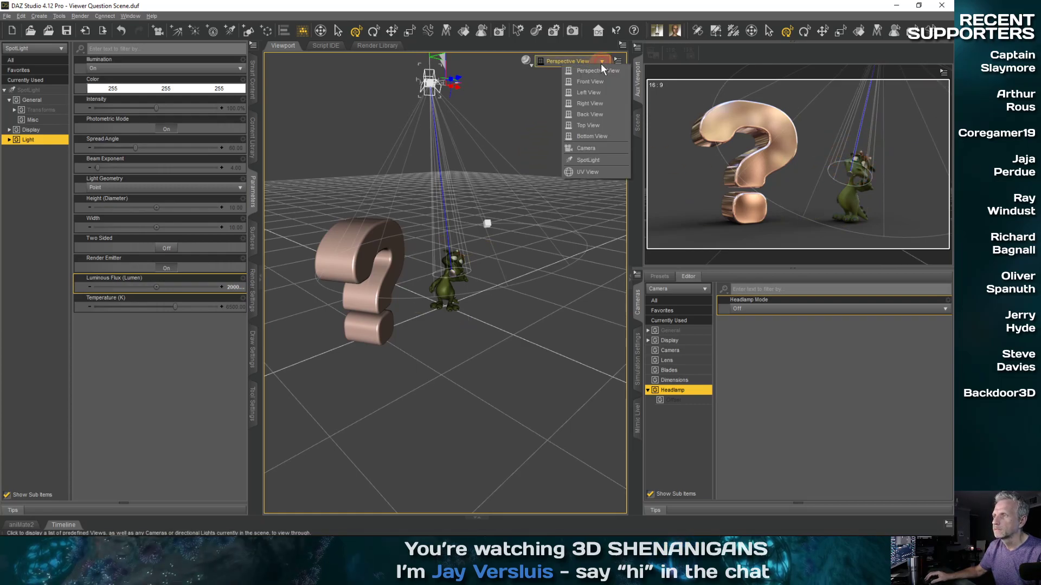
{"action": "left_click", "coordinate": [597, 151]}
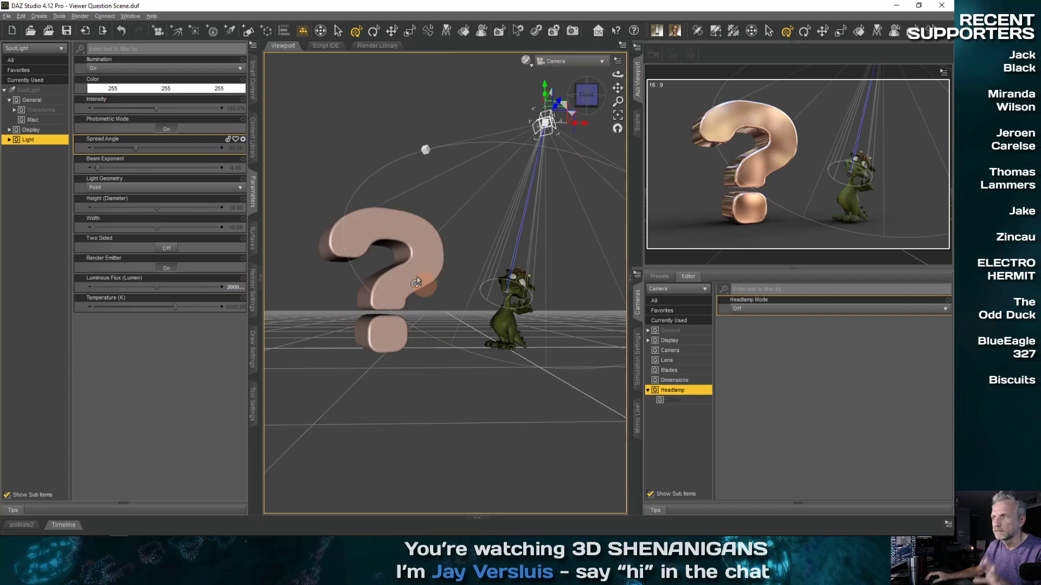
- Rename the scene's Camera to "Main Camera"
{"action": "left_click", "coordinate": [637, 123]}
{"action": "left_click", "coordinate": [694, 96]}
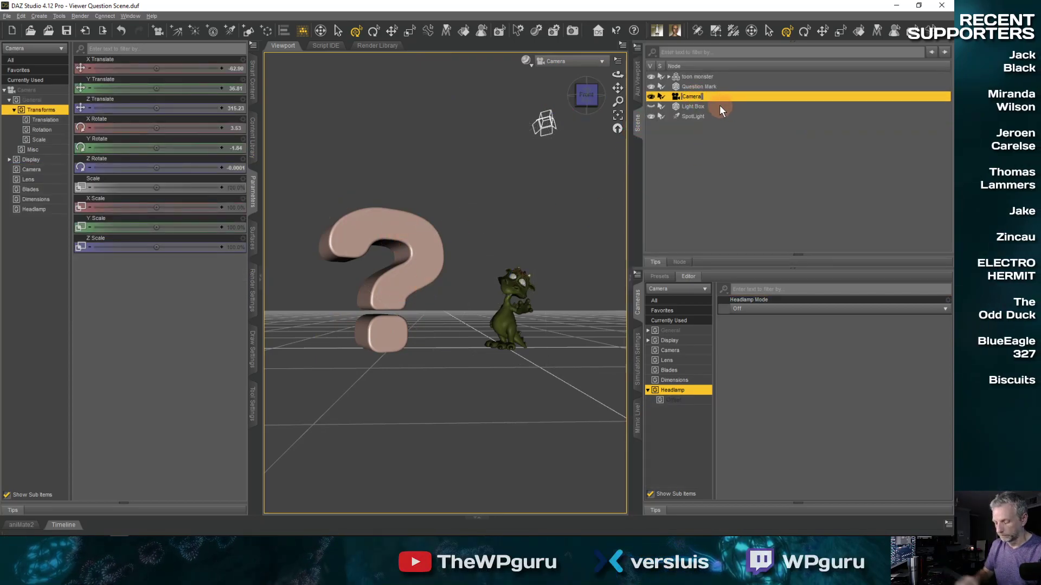
{"action": "type", "text": "Main"}
{"action": "key", "text": "Return"}
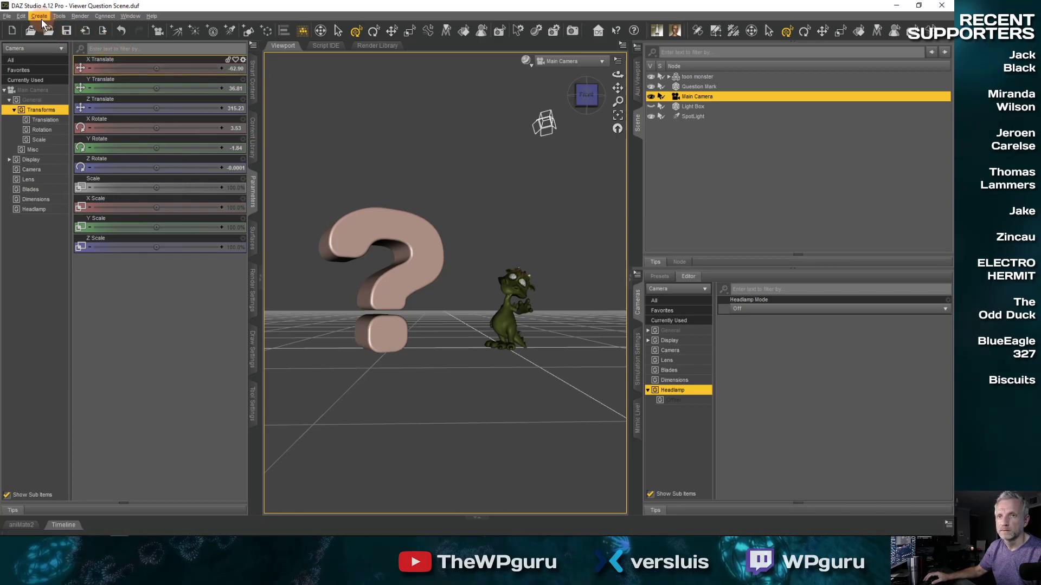
- Create a new camera using the active viewport transforms and rename it "Close Up Cam"
{"action": "left_click", "coordinate": [39, 16]}
{"action": "left_click", "coordinate": [66, 33]}
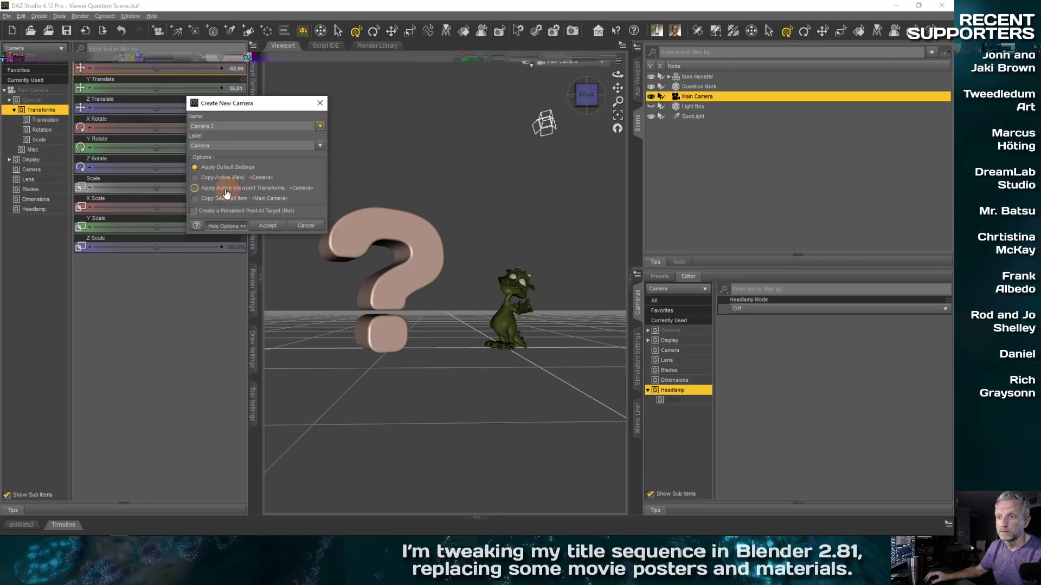
{"action": "left_click", "coordinate": [289, 187]}
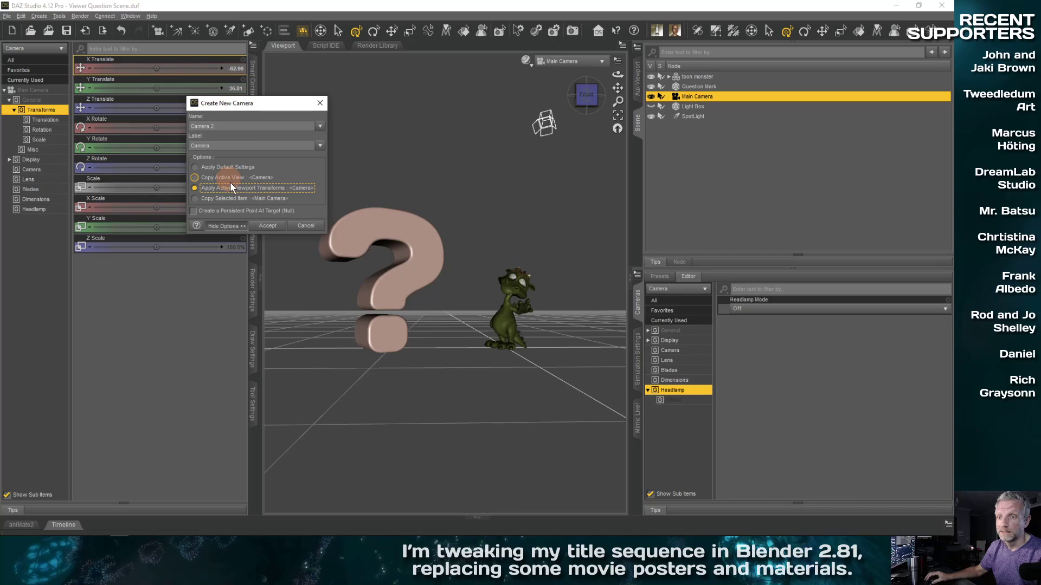
{"action": "left_click", "coordinate": [267, 225]}
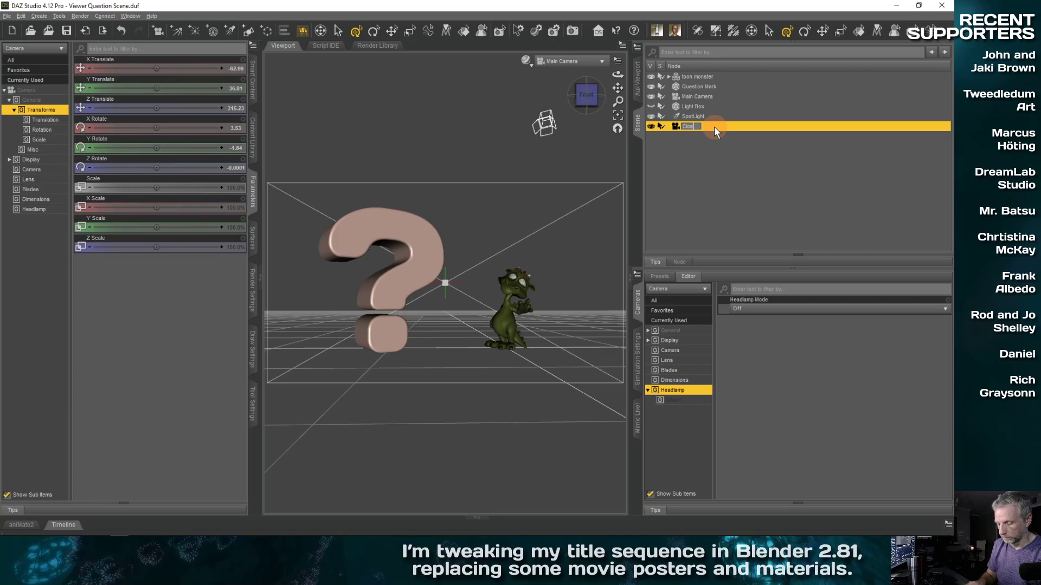
{"action": "type", "text": "Close Up Cam"}
{"action": "key", "text": "Return"}
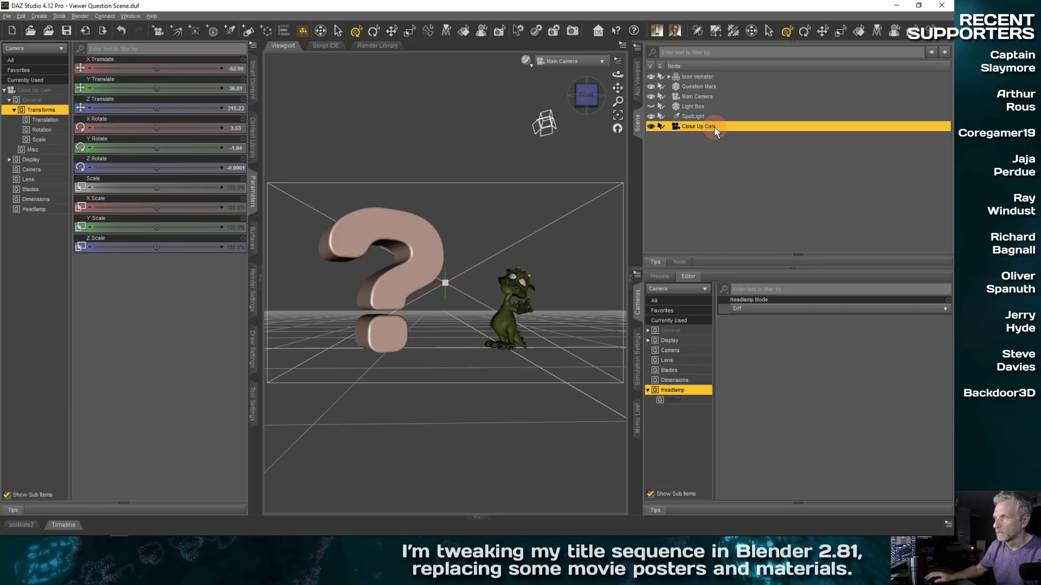
- Look through the Close Up Cam and move it in until the toon monster's whole body fills the frame
{"action": "left_click", "coordinate": [602, 61]}
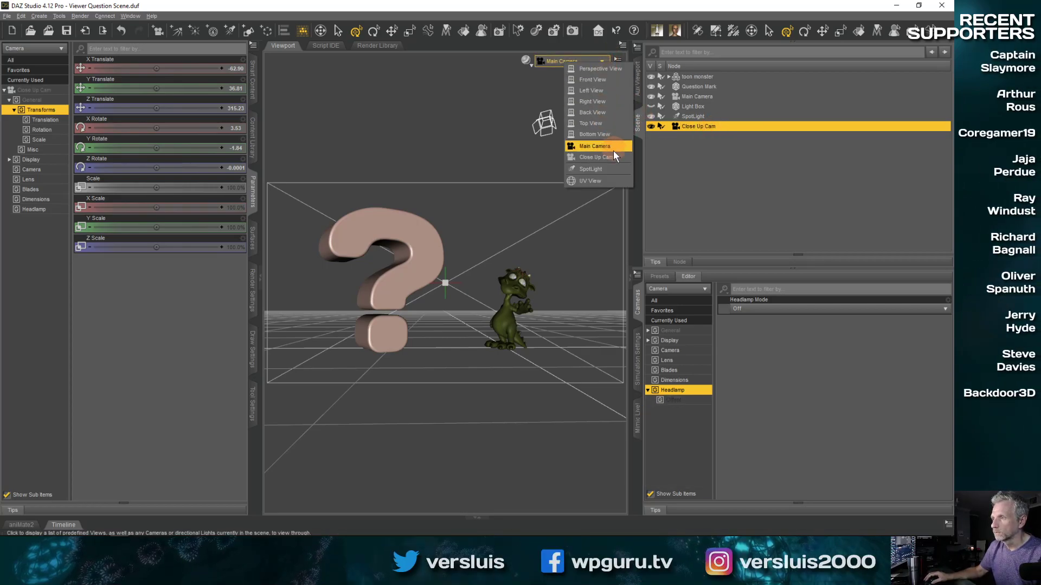
{"action": "left_click", "coordinate": [613, 162]}
{"action": "scroll", "coordinate": [547, 298], "scroll_direction": "up", "scroll_amount": 10}
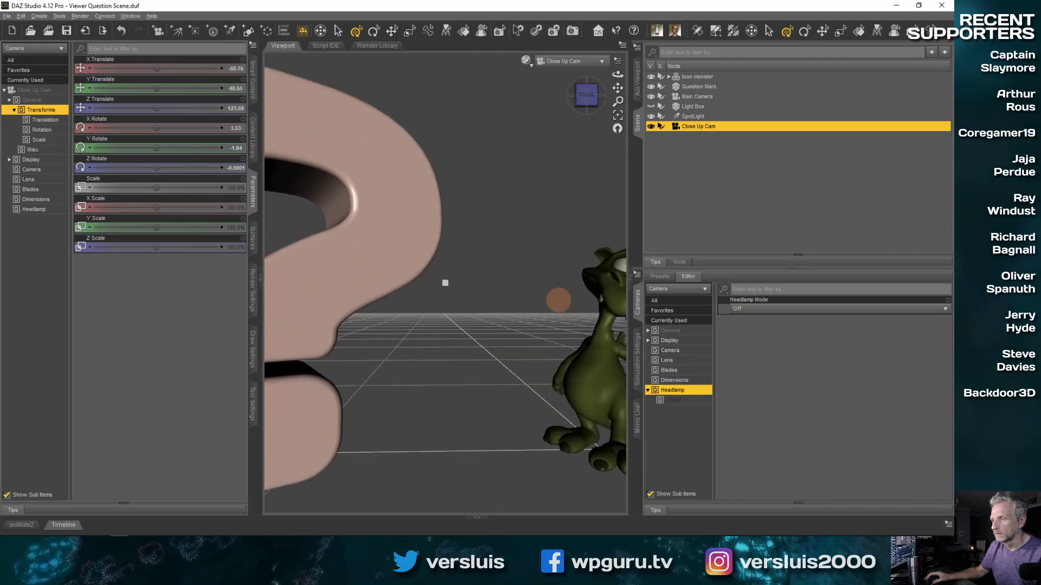
{"action": "middle_click_drag", "start_coordinate": [544, 299], "coordinate": [537, 241]}
{"action": "scroll", "coordinate": [558, 300], "scroll_direction": "up", "scroll_amount": 3}
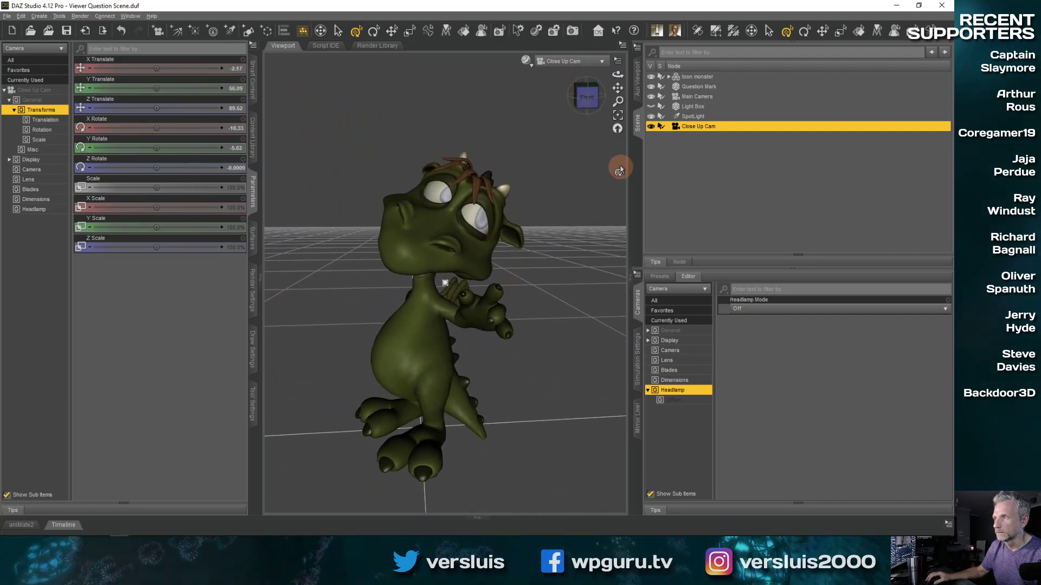
- Show the Close Up Cam in the Aux Viewport and reframe the camera on the monster's head and upper body
{"action": "left_click", "coordinate": [637, 79]}
{"action": "left_click", "coordinate": [916, 70]}
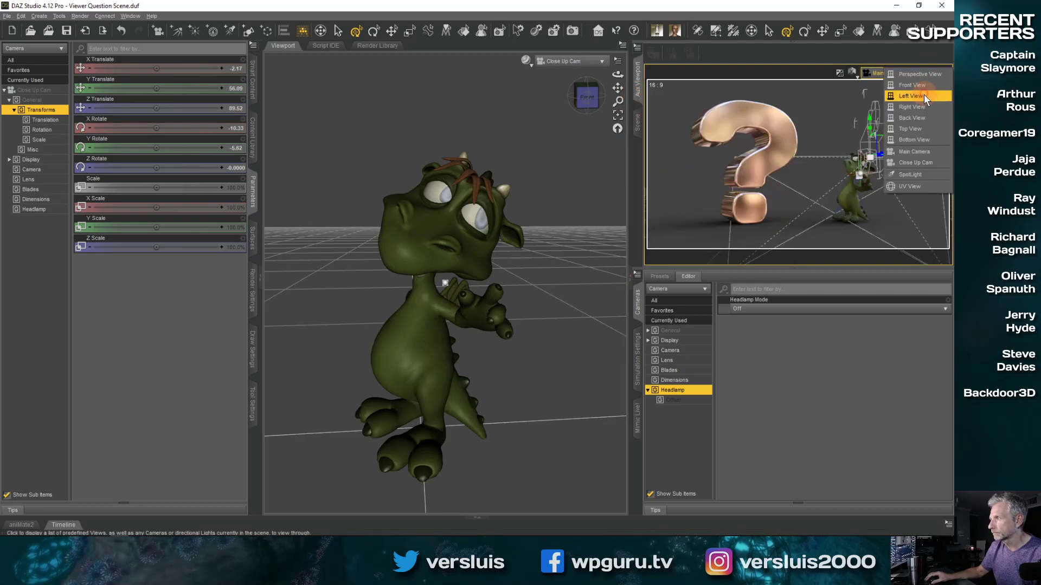
{"action": "left_click", "coordinate": [922, 163]}
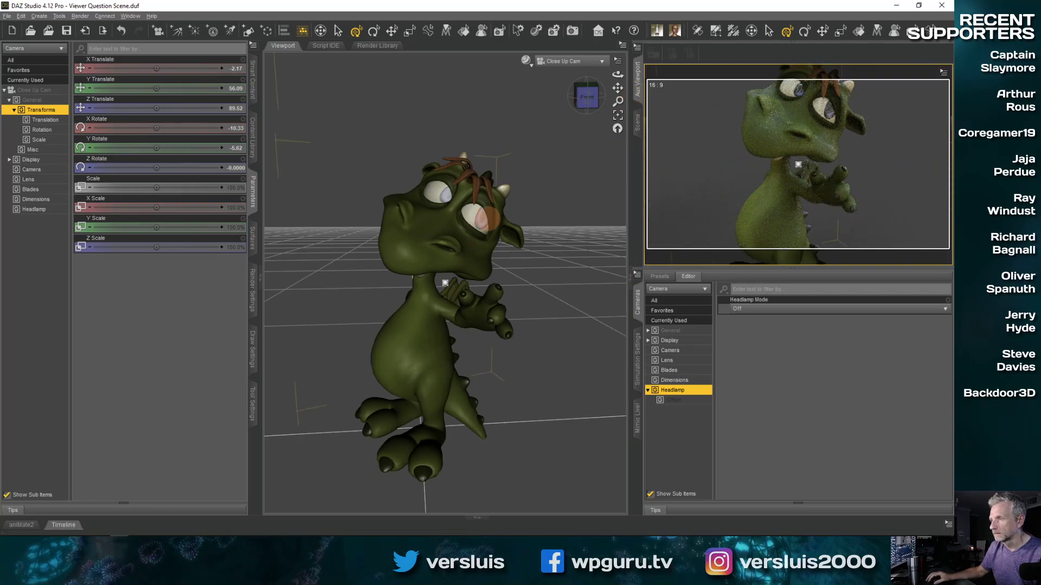
{"action": "middle_click_drag", "start_coordinate": [466, 246], "coordinate": [485, 228]}
{"action": "middle_click_drag", "start_coordinate": [605, 269], "coordinate": [603, 306]}
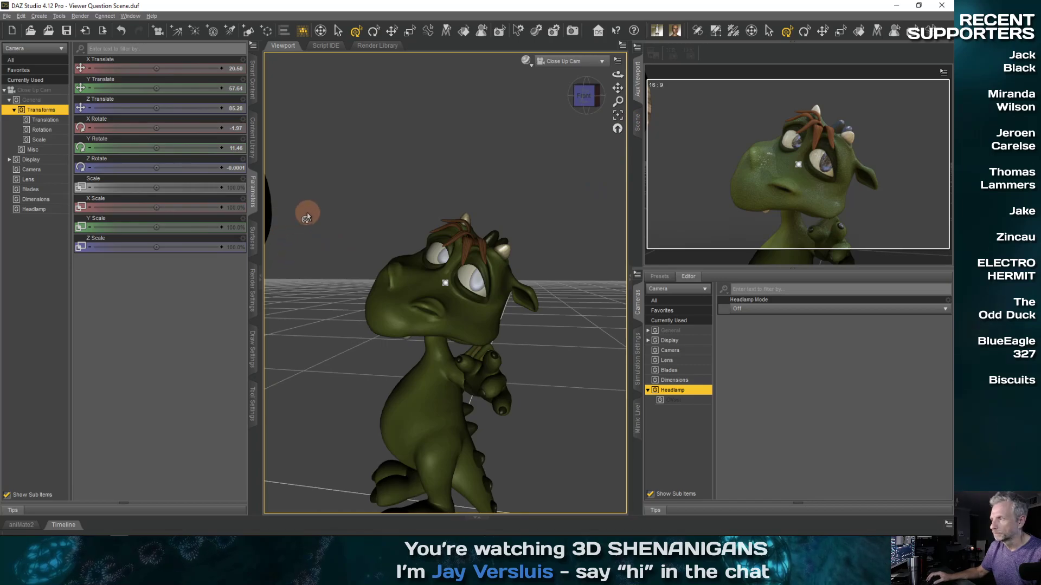
{"action": "left_click", "coordinate": [795, 218]}
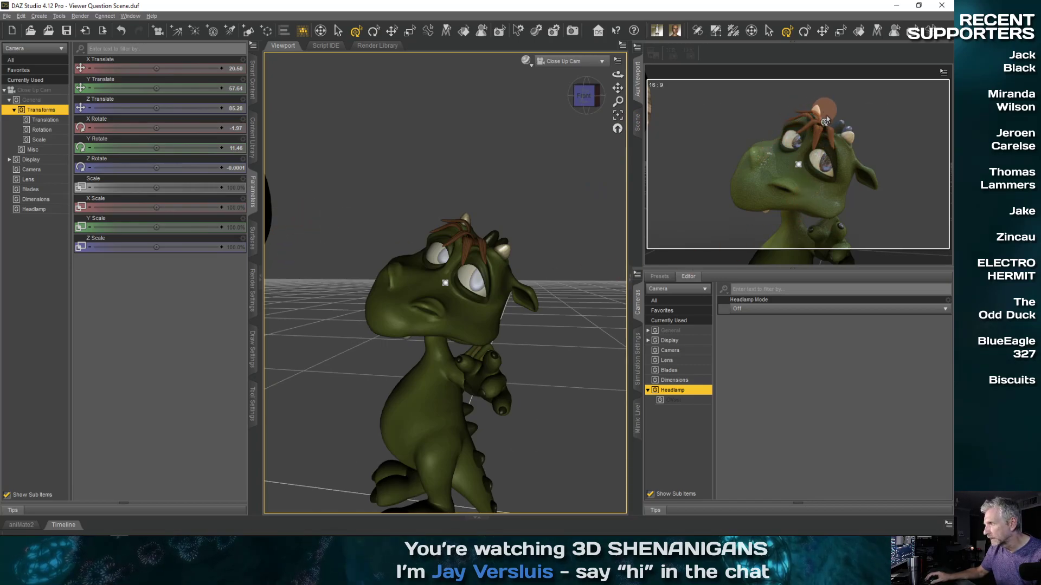
- Switch the main viewport to look through the SpotLight
{"action": "left_click", "coordinate": [599, 61]}
{"action": "left_click", "coordinate": [610, 163]}
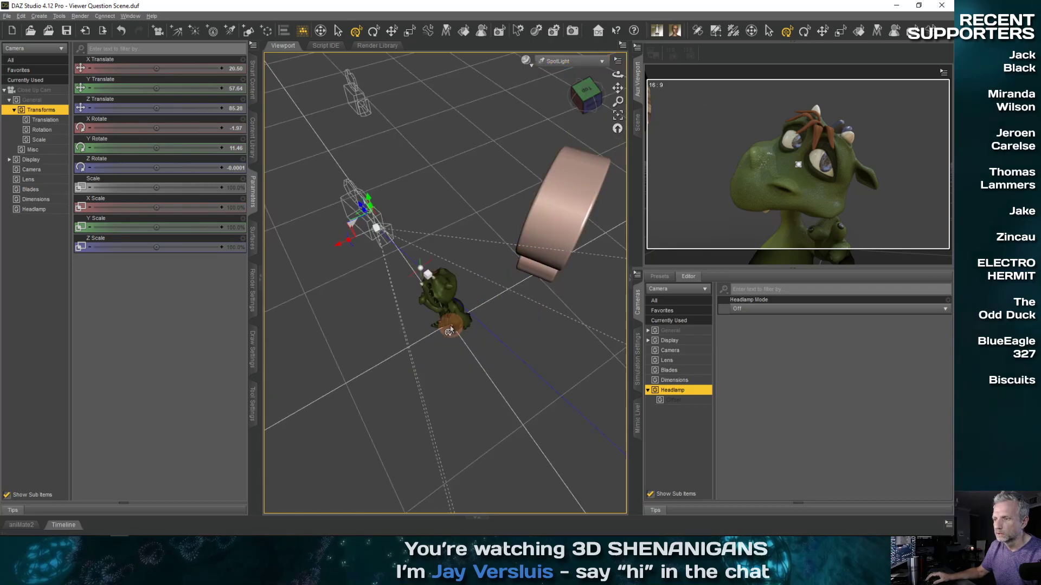
{"action": "left_click", "coordinate": [386, 151]}
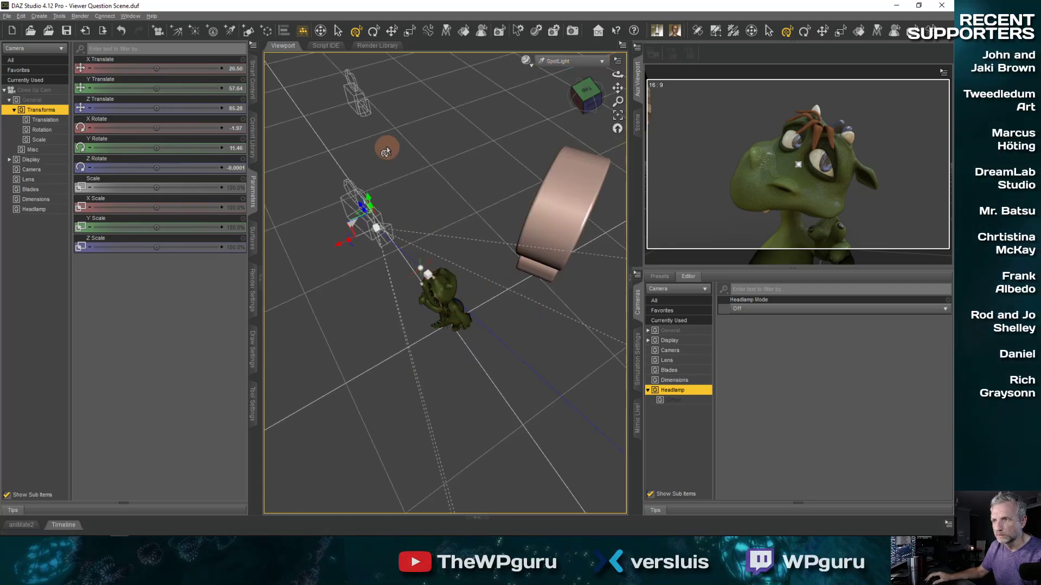
- Rename the SpotLight to "Rim Light"
{"action": "left_click", "coordinate": [637, 123]}
{"action": "left_click", "coordinate": [688, 106]}
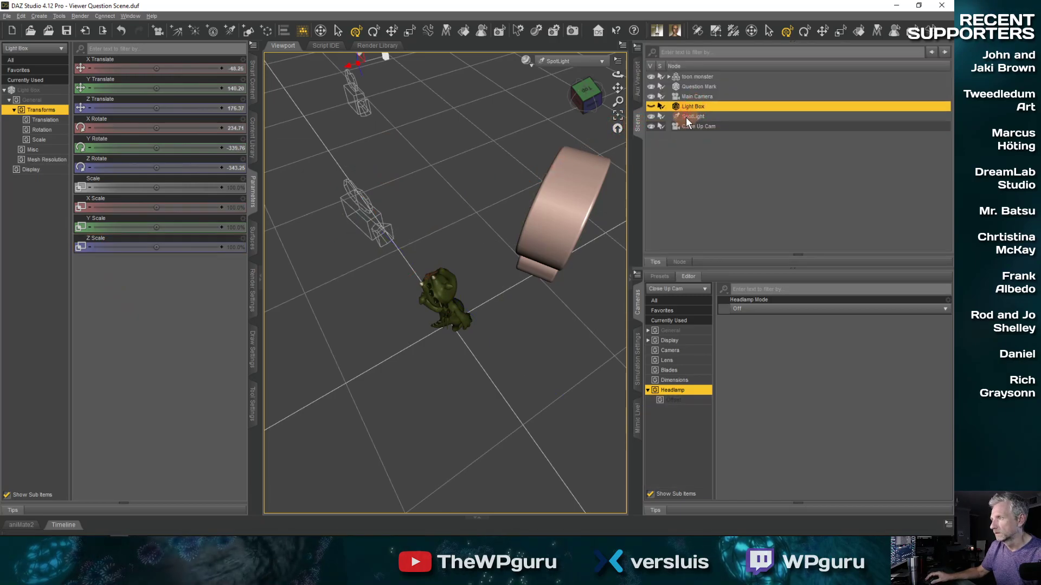
{"action": "left_click", "coordinate": [686, 117]}
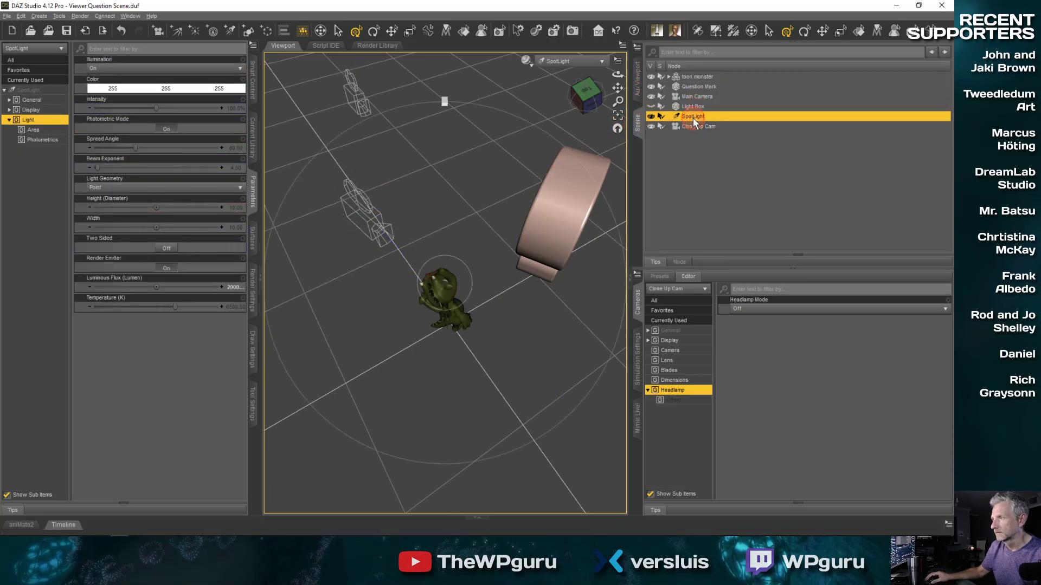
{"action": "double_click", "coordinate": [694, 117]}
{"action": "left_click", "coordinate": [697, 116]}
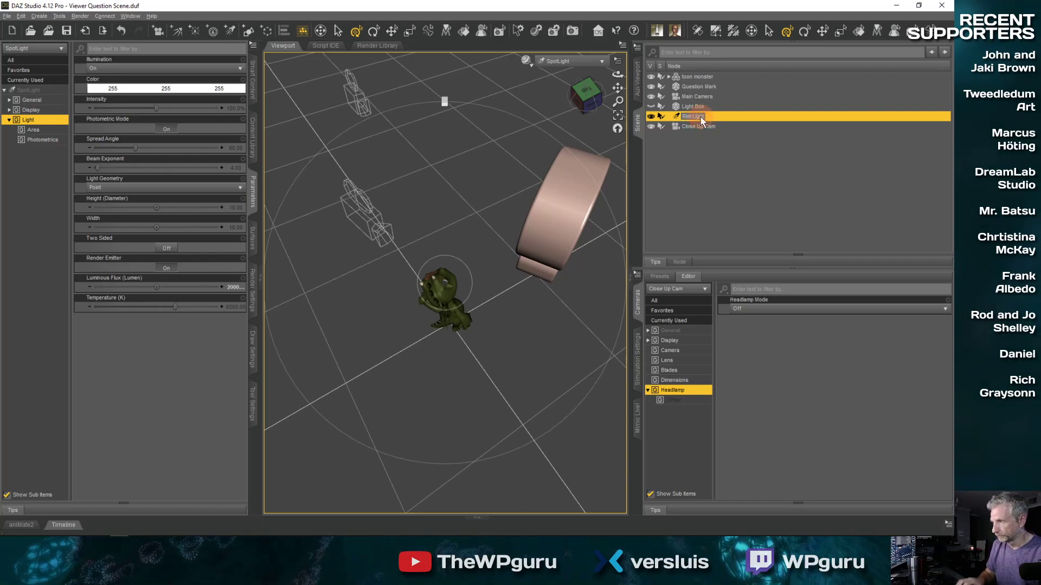
- Bring back the Aux Viewport preview and set the Rim Light's luminous flux to 20000 lumens
{"action": "left_click", "coordinate": [638, 82]}
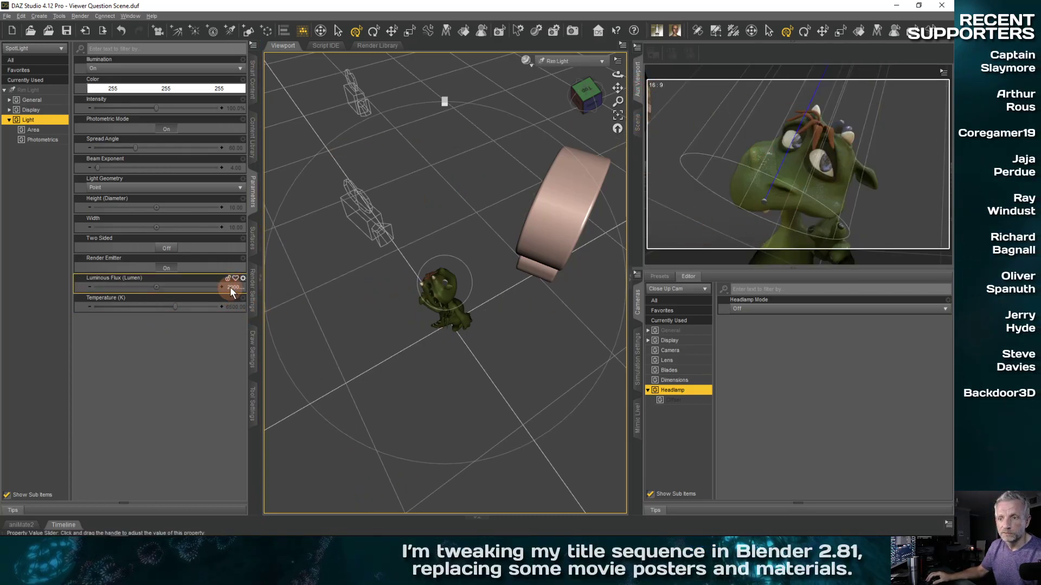
{"action": "key", "text": "Left"}
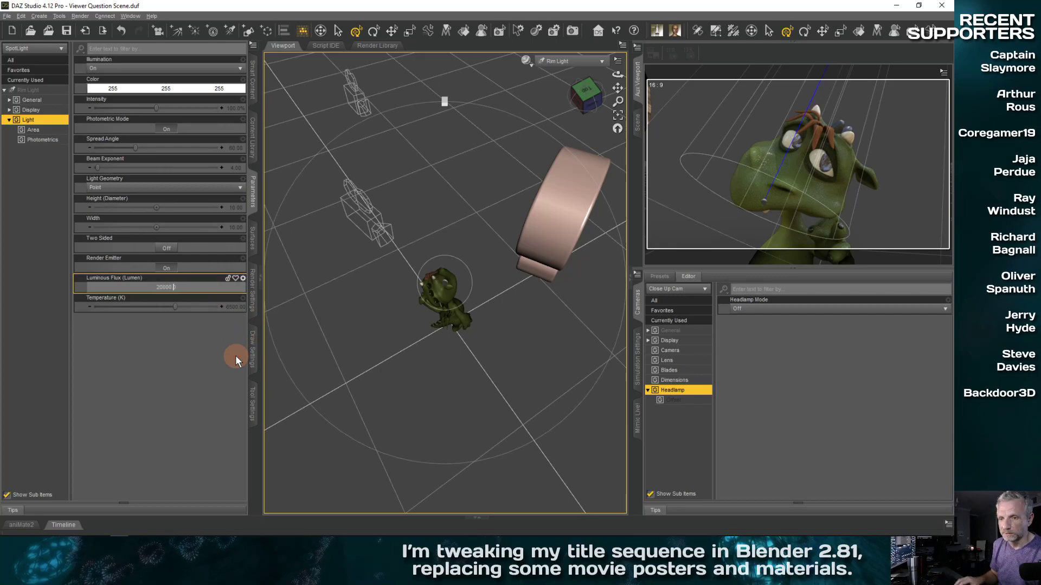
{"action": "key", "text": "Return"}
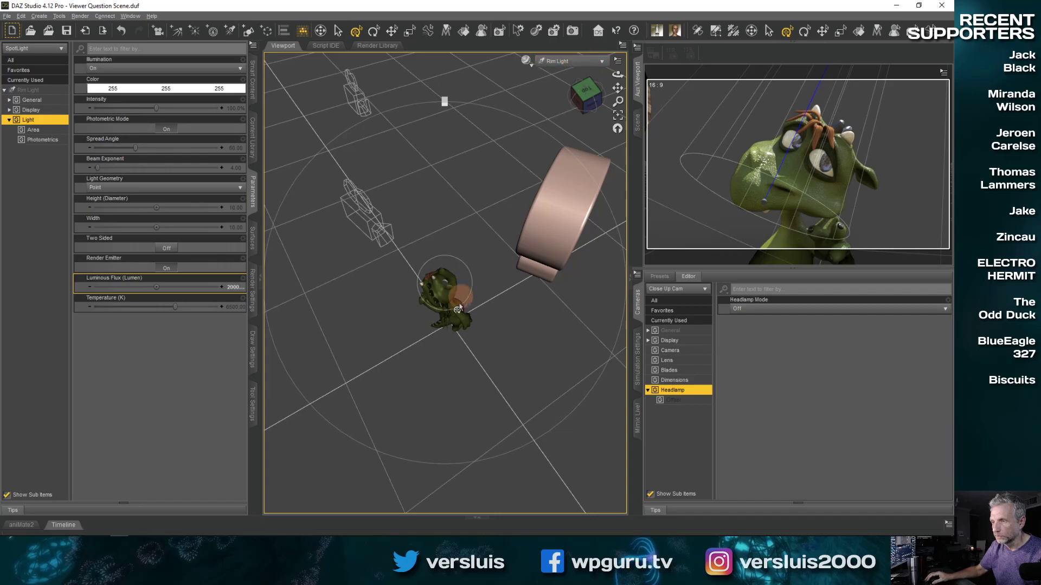
- Reposition the Rim Light through its own view so it shines down on the monster from behind, checking the preview
{"action": "mouse_move", "coordinate": [454, 336]}
{"action": "left_mouse_down", "text": "ctrl+alt"}
{"action": "mouse_move", "coordinate": [428, 385]}
{"action": "mouse_move", "coordinate": [466, 390]}
{"action": "mouse_move", "coordinate": [450, 404]}
{"action": "left_mouse_up", "text": "ctrl+alt"}
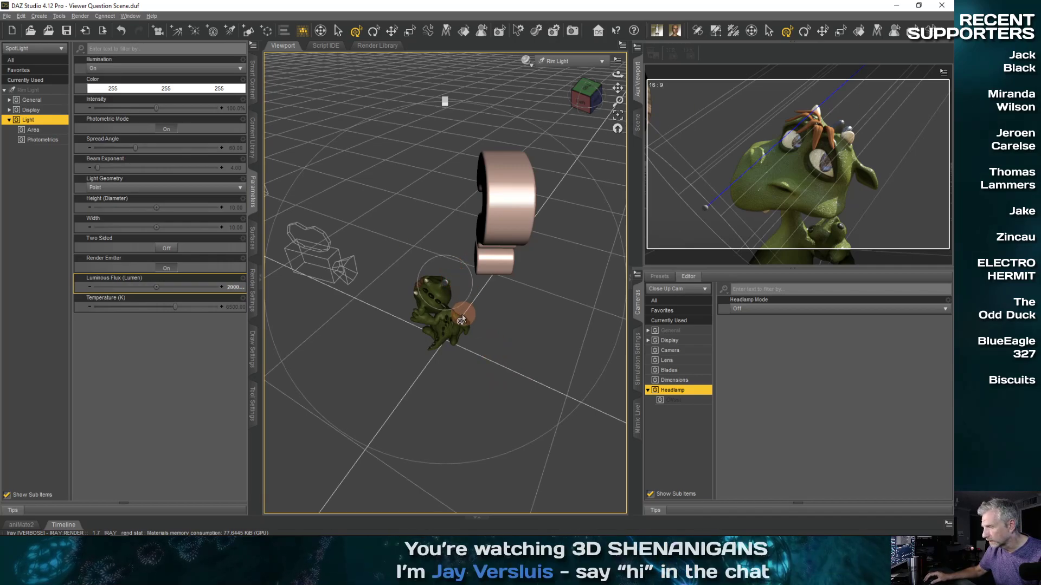
{"action": "scroll", "coordinate": [462, 317], "scroll_direction": "down", "scroll_amount": 4}
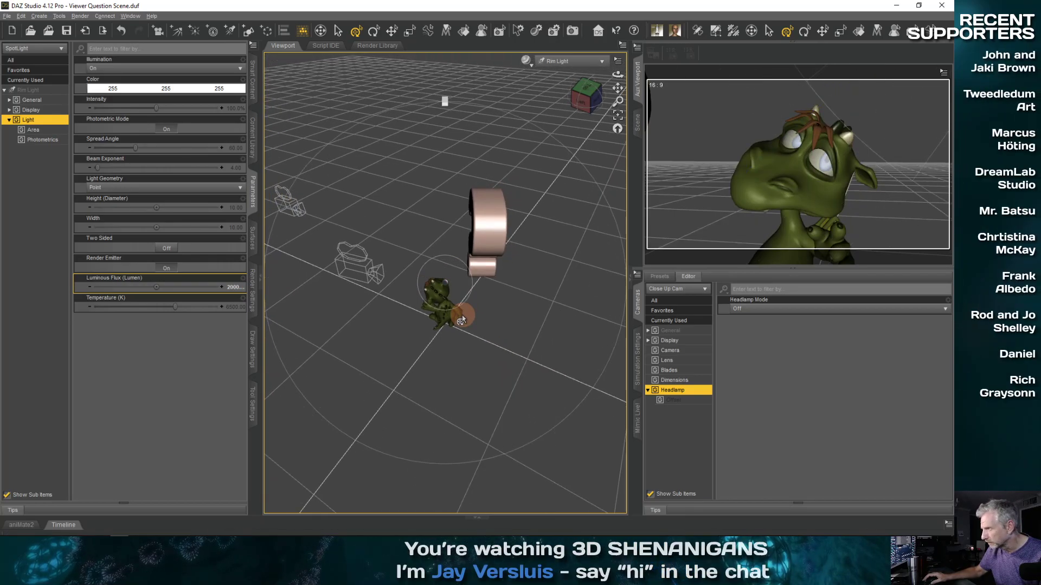
{"action": "scroll", "coordinate": [461, 320], "scroll_direction": "up", "scroll_amount": 4}
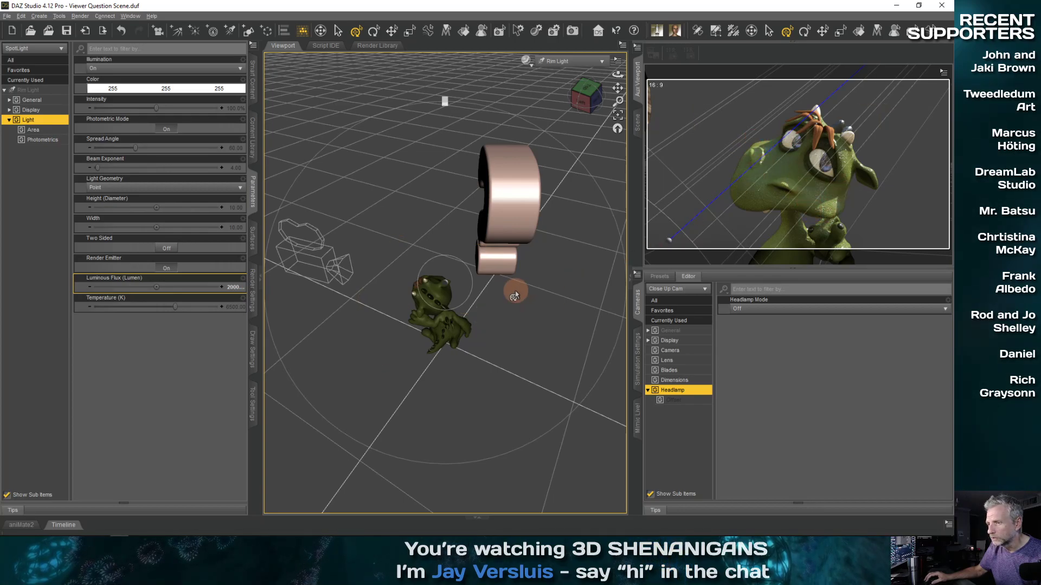
{"action": "middle_click_drag", "start_coordinate": [516, 294], "coordinate": [519, 277]}
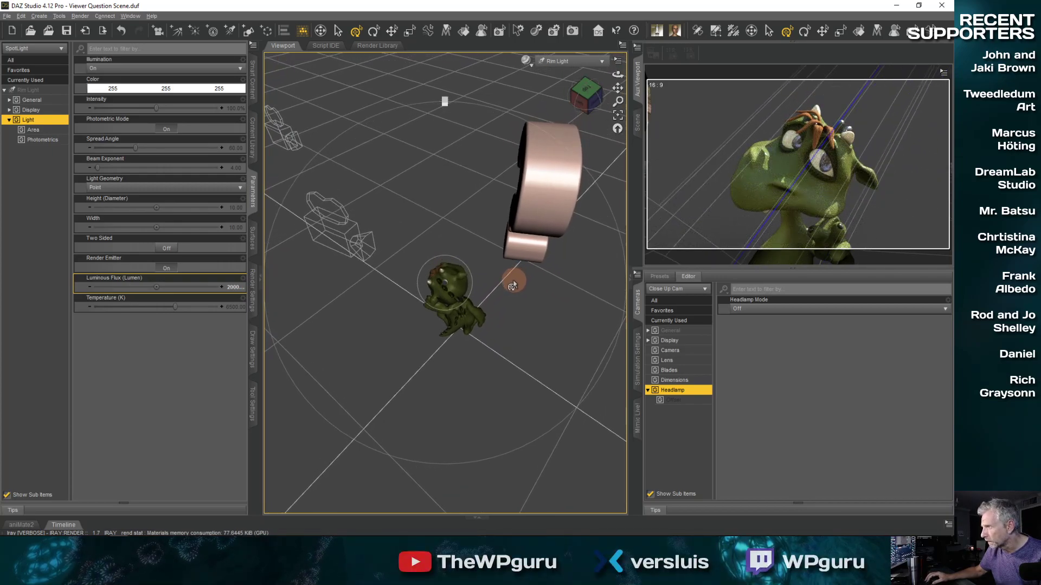
{"action": "middle_click_drag", "start_coordinate": [512, 285], "coordinate": [536, 246]}
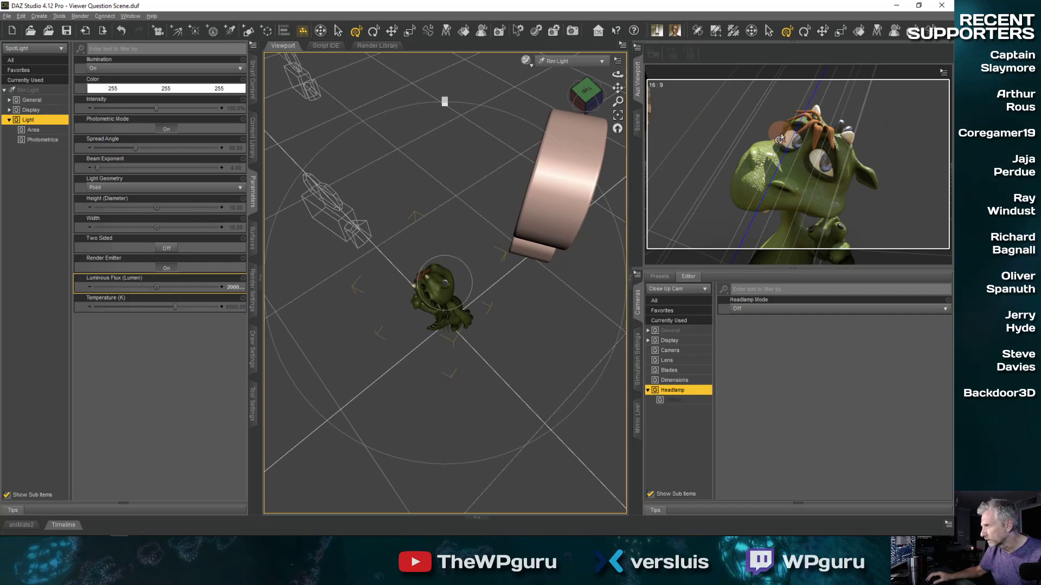
{"action": "middle_click_drag", "start_coordinate": [539, 294], "coordinate": [540, 293]}
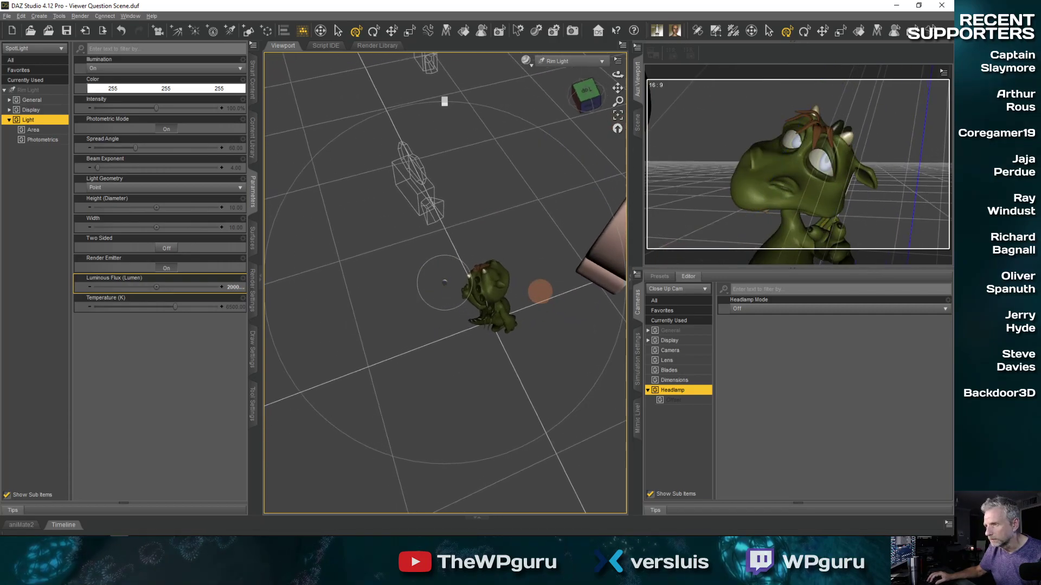
{"action": "left_click_drag", "start_coordinate": [637, 301], "coordinate": [577, 307]}
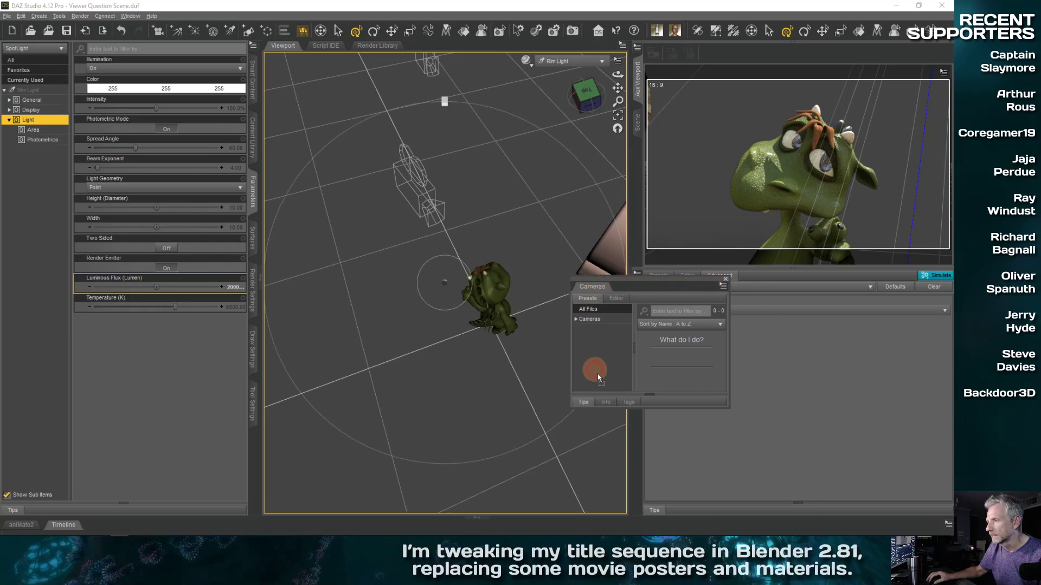
{"action": "left_click_drag", "start_coordinate": [635, 417], "coordinate": [636, 419]}
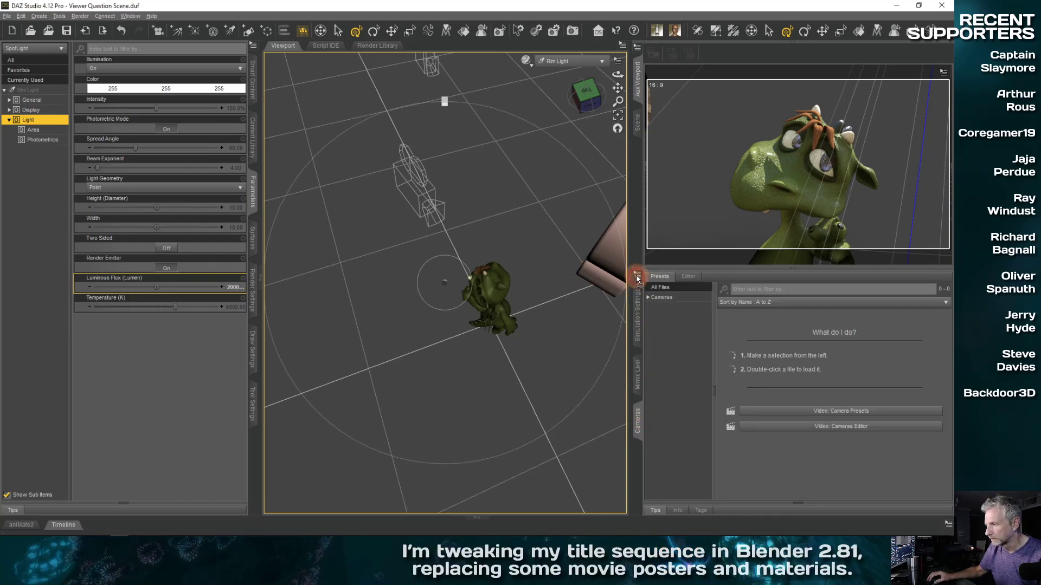
{"action": "left_click_drag", "start_coordinate": [635, 308], "coordinate": [636, 303]}
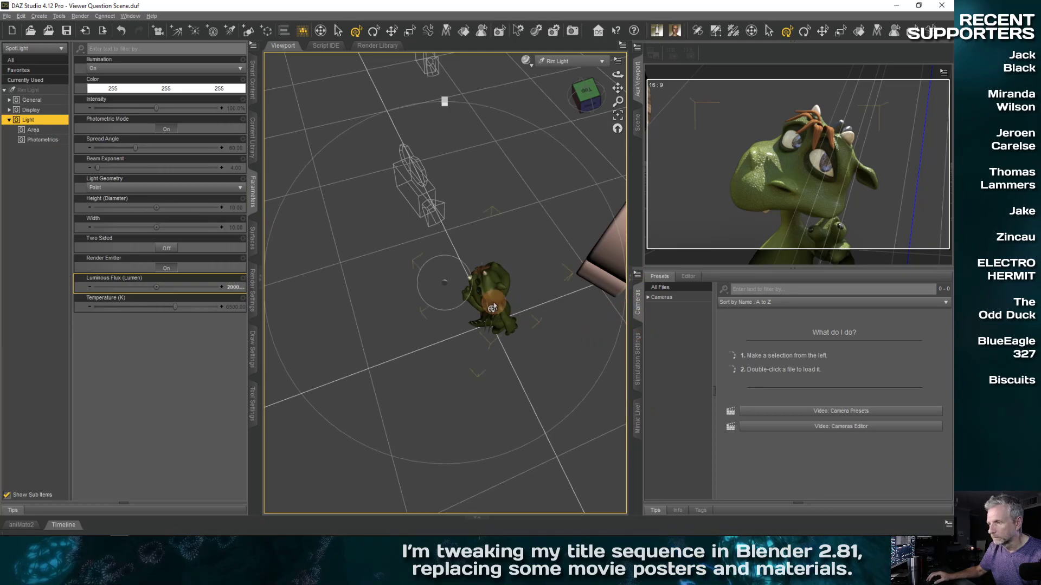
- Fine-tune the Rim Light's aim at the monster's head, and make the Light Box visible again to preview both lights
{"action": "middle_click_drag", "start_coordinate": [494, 304], "coordinate": [493, 302]}
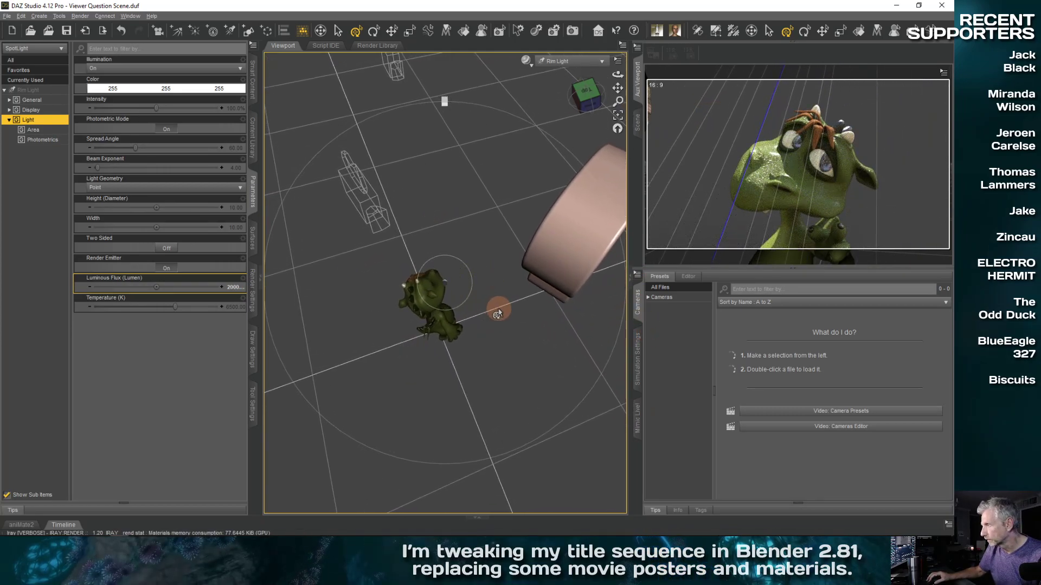
{"action": "middle_click_drag", "start_coordinate": [498, 308], "coordinate": [519, 322]}
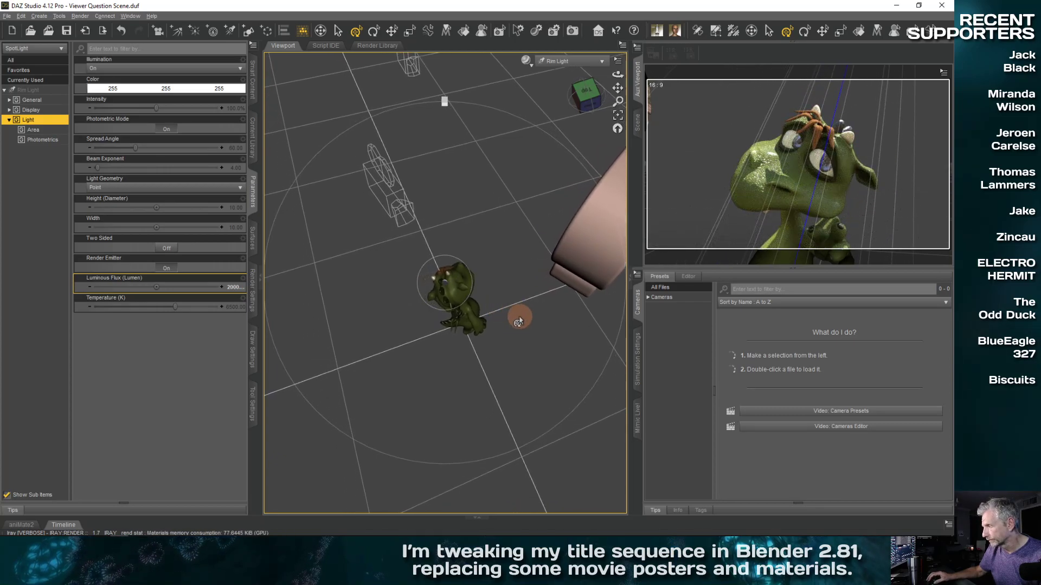
{"action": "left_click", "coordinate": [637, 123]}
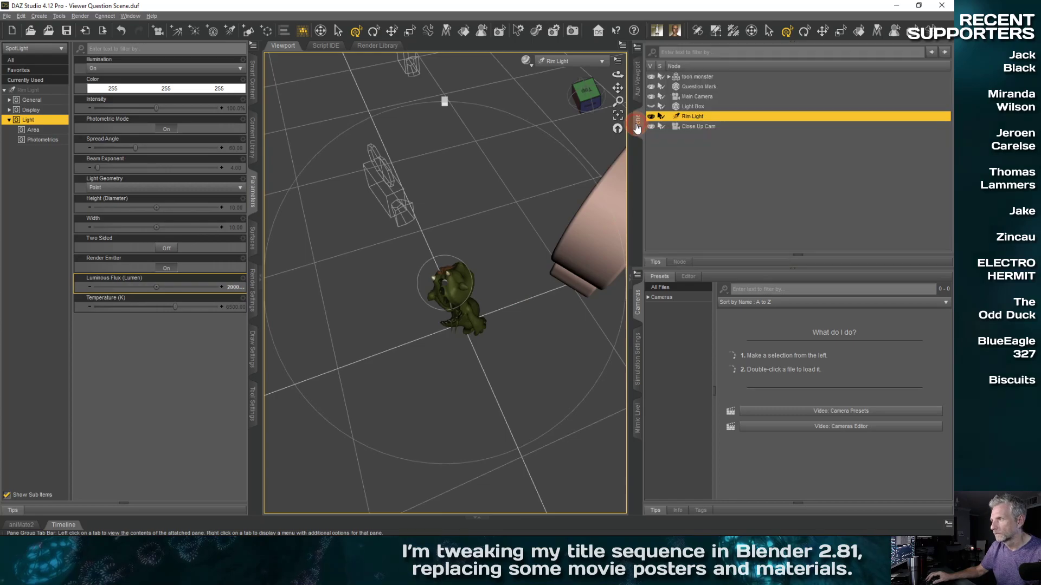
{"action": "left_click", "coordinate": [638, 92]}
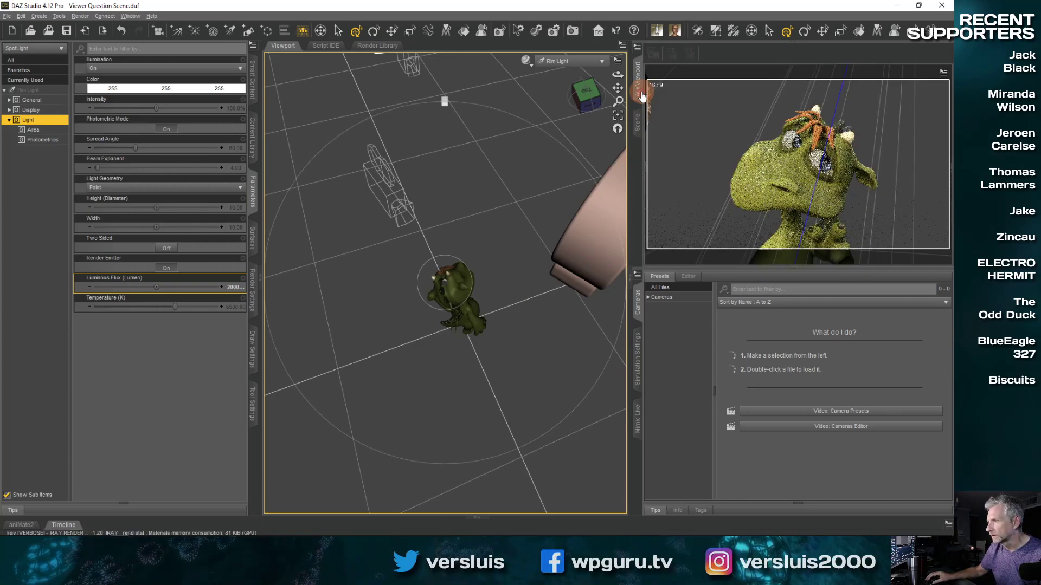
- Select the Light Box and dock the Scene pane with the Cameras pane, so it stays visible below the Aux Viewport
{"action": "left_click", "coordinate": [638, 123]}
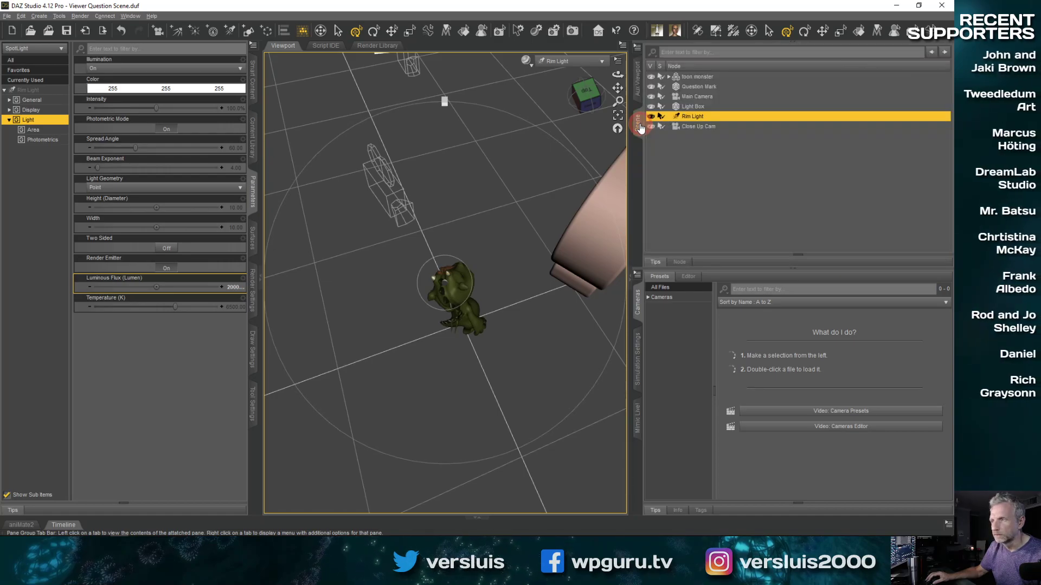
{"action": "left_click", "coordinate": [694, 106]}
{"action": "left_click", "coordinate": [638, 81]}
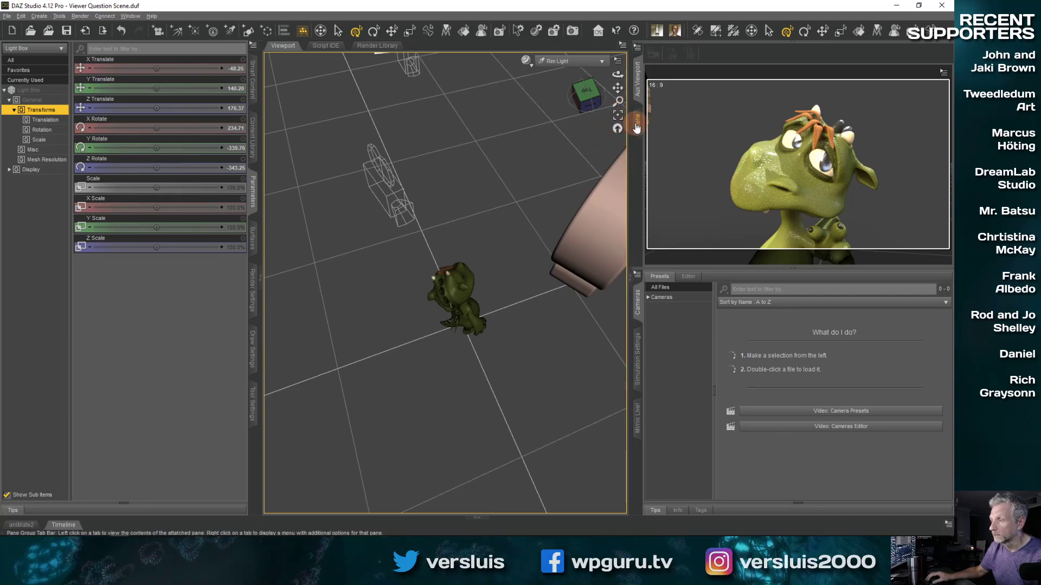
{"action": "left_click_drag", "start_coordinate": [637, 128], "coordinate": [642, 315]}
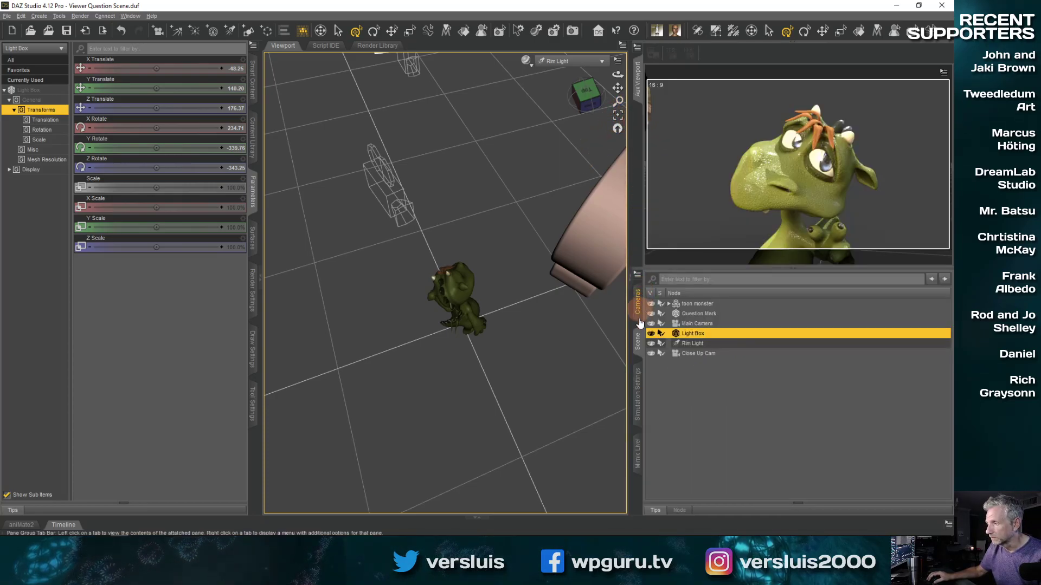
- Reorder the docked panes so the Scene pane comes before the Cameras pane
{"action": "left_click_drag", "start_coordinate": [638, 351], "coordinate": [638, 303]}
{"action": "left_click", "coordinate": [742, 136]}
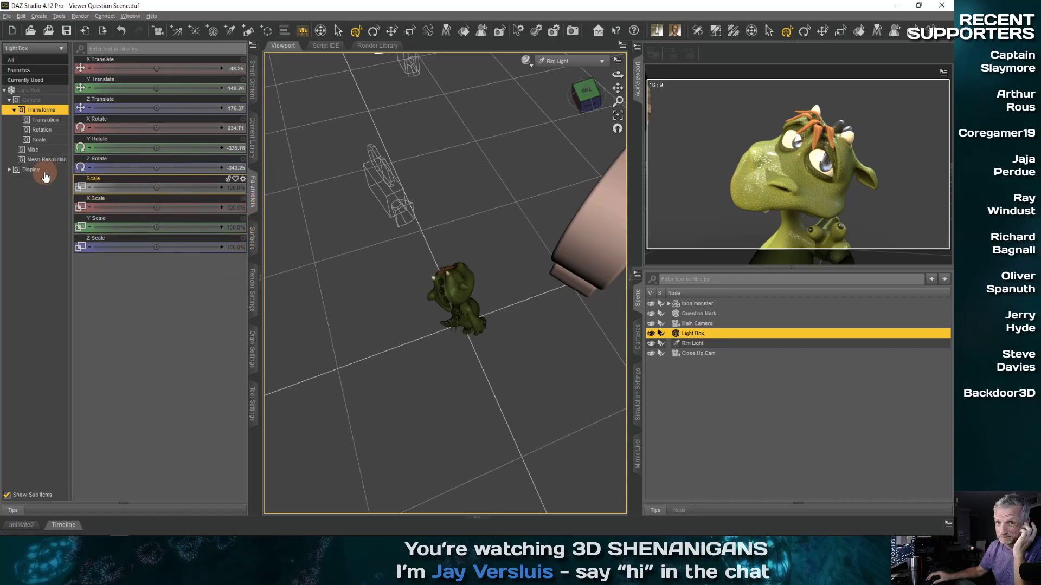
- Lower the Luminous Efficacy in the Light Box's Emission surface settings, first to 500 and finally to 400 lm/W
{"action": "left_click", "coordinate": [54, 152]}
{"action": "left_click", "coordinate": [53, 161]}
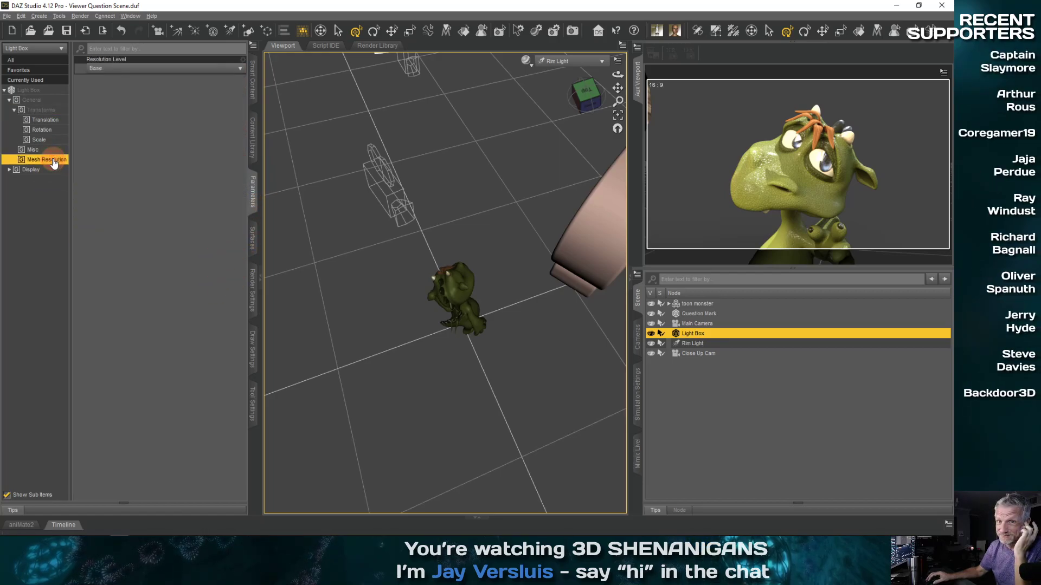
{"action": "left_click", "coordinate": [252, 221]}
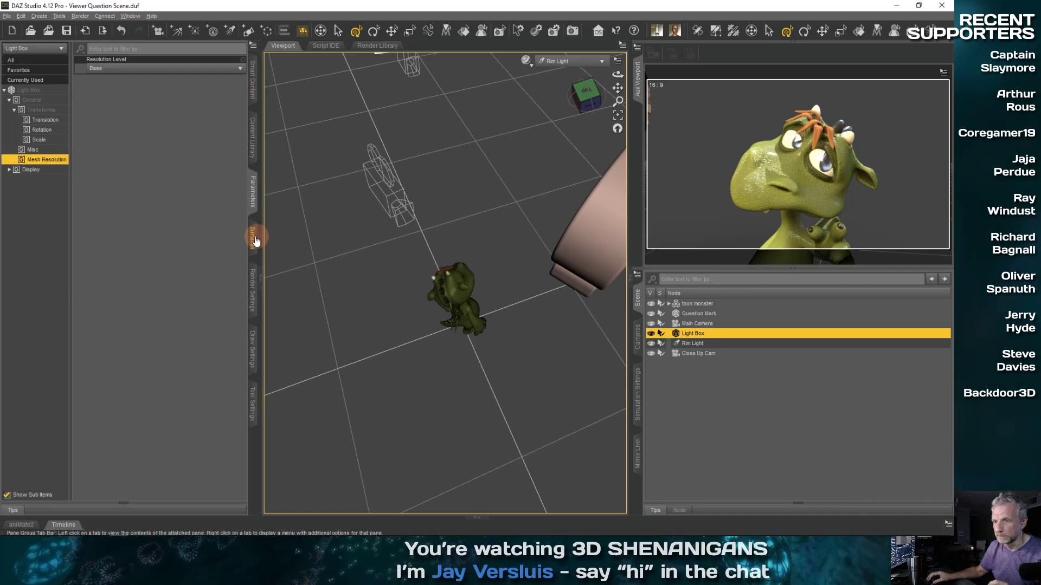
{"action": "left_click", "coordinate": [38, 167]}
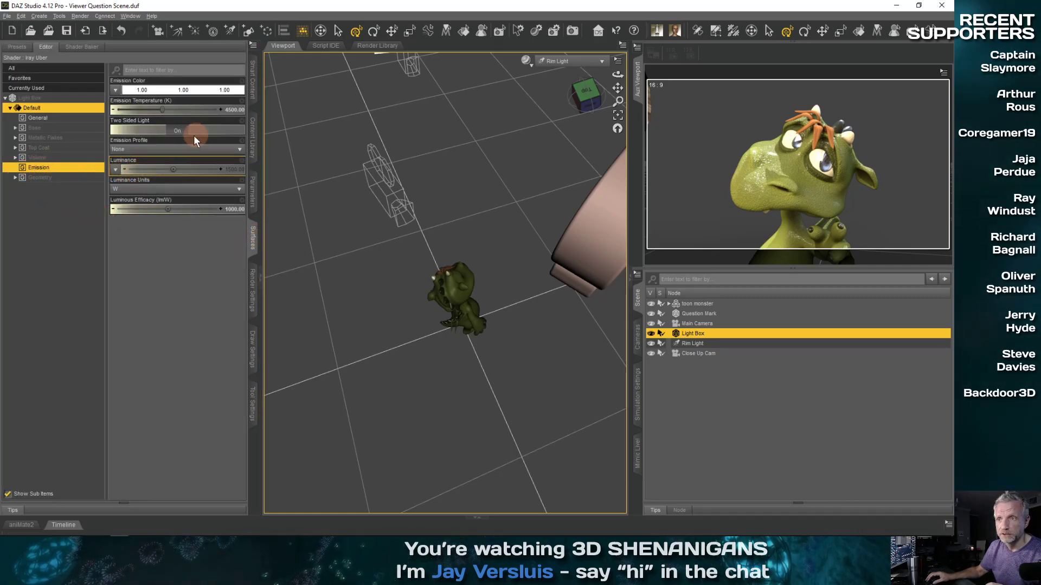
{"action": "left_click", "coordinate": [235, 210]}
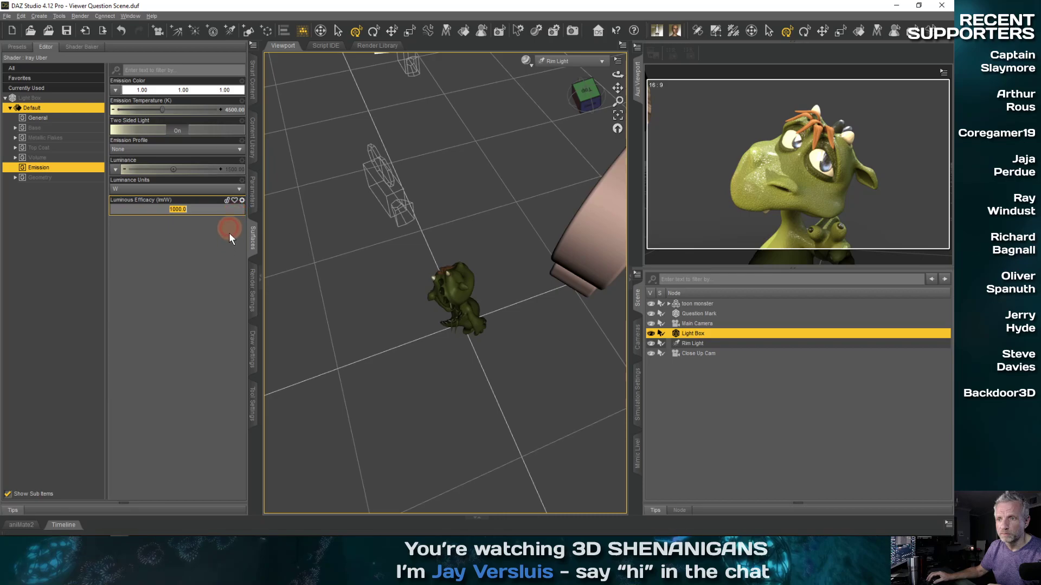
{"action": "type", "text": "500"}
{"action": "key", "text": "Return"}
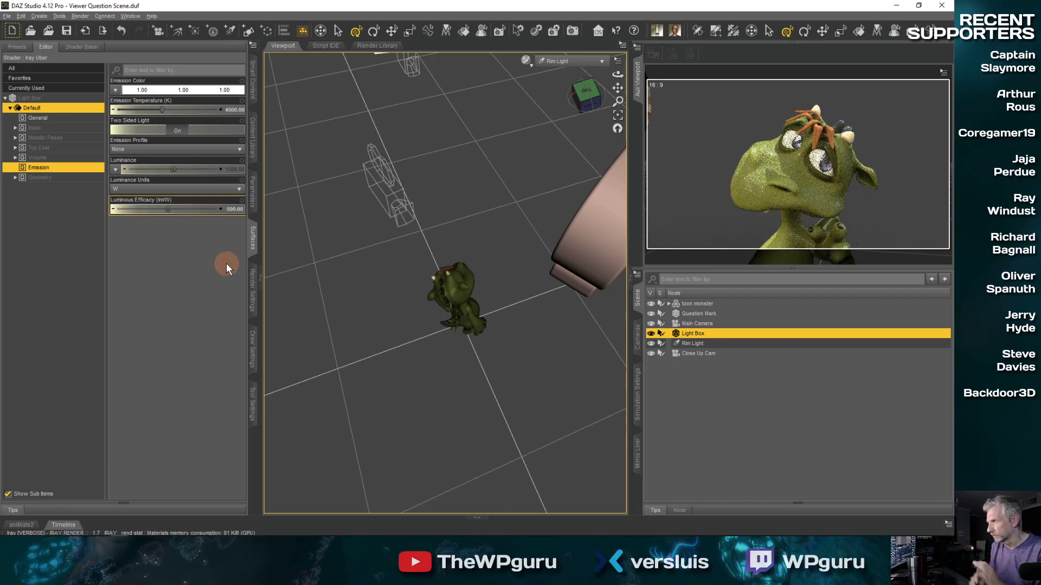
{"action": "left_click", "coordinate": [229, 209]}
{"action": "type", "text": "40"}
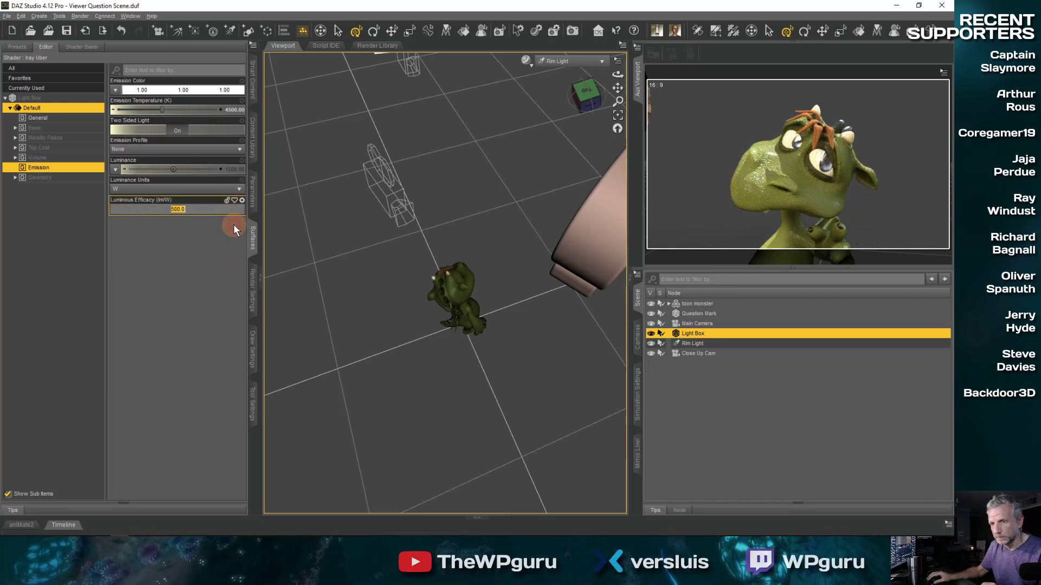
{"action": "type", "text": "0"}
{"action": "key", "text": "Return"}
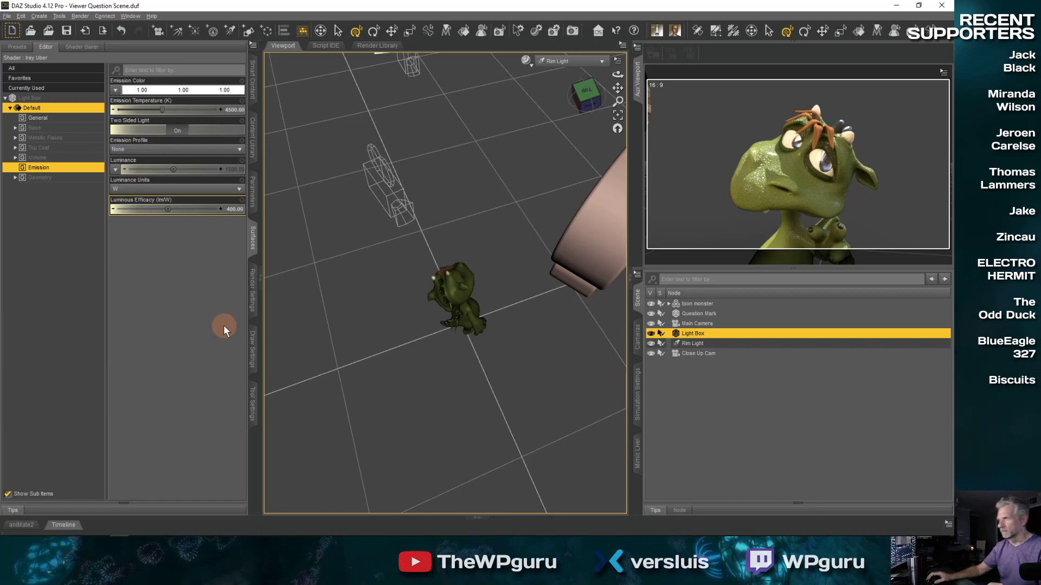
- Try a Luminous Efficacy of 300 lm/W on the Light Box and return it to 400
{"action": "left_click", "coordinate": [232, 207]}
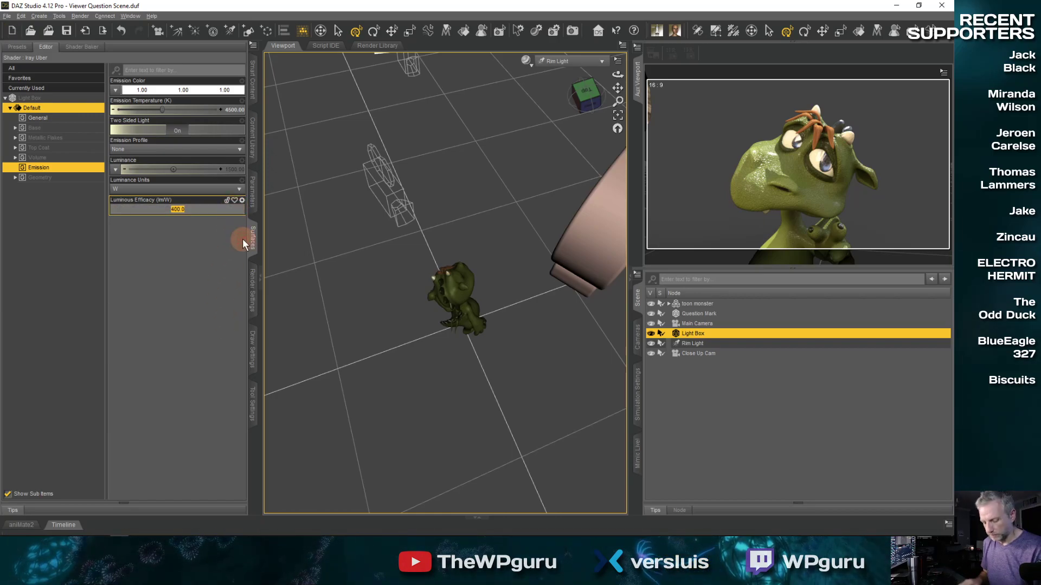
{"action": "type", "text": "300"}
{"action": "key", "text": "Return"}
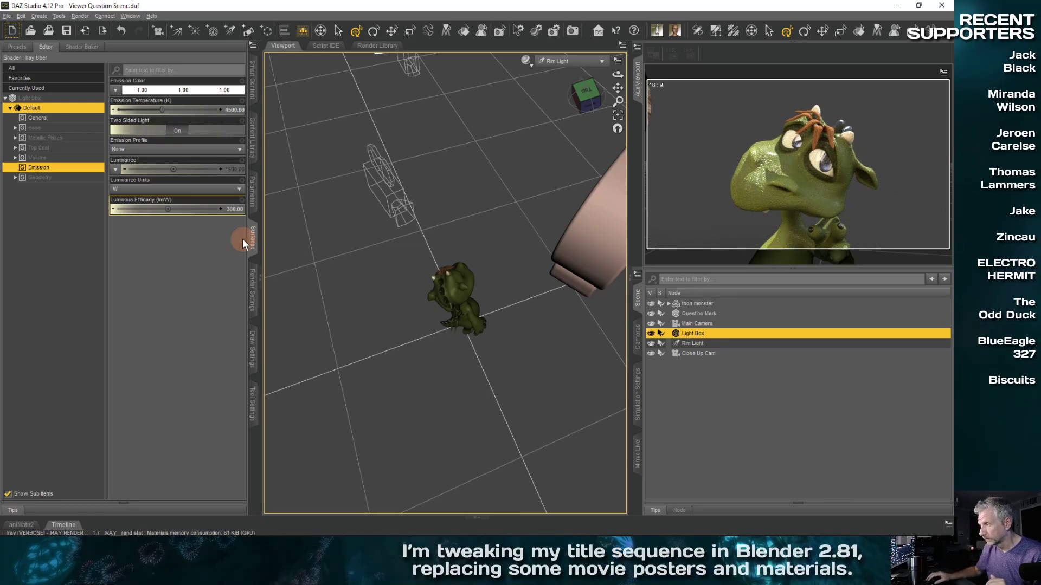
{"action": "left_click", "coordinate": [232, 210]}
{"action": "type", "text": "400"}
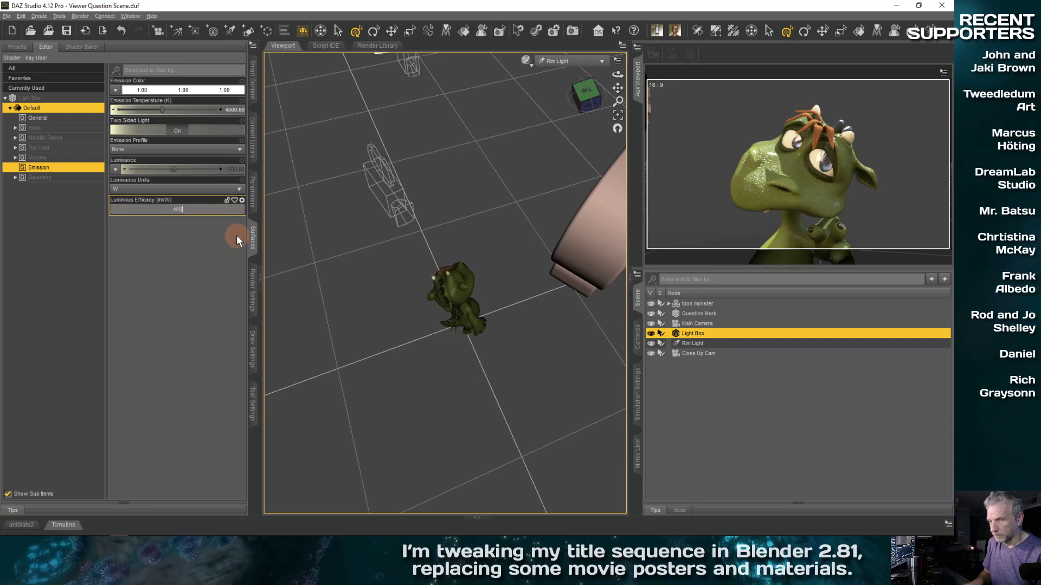
{"action": "key", "text": "Return"}
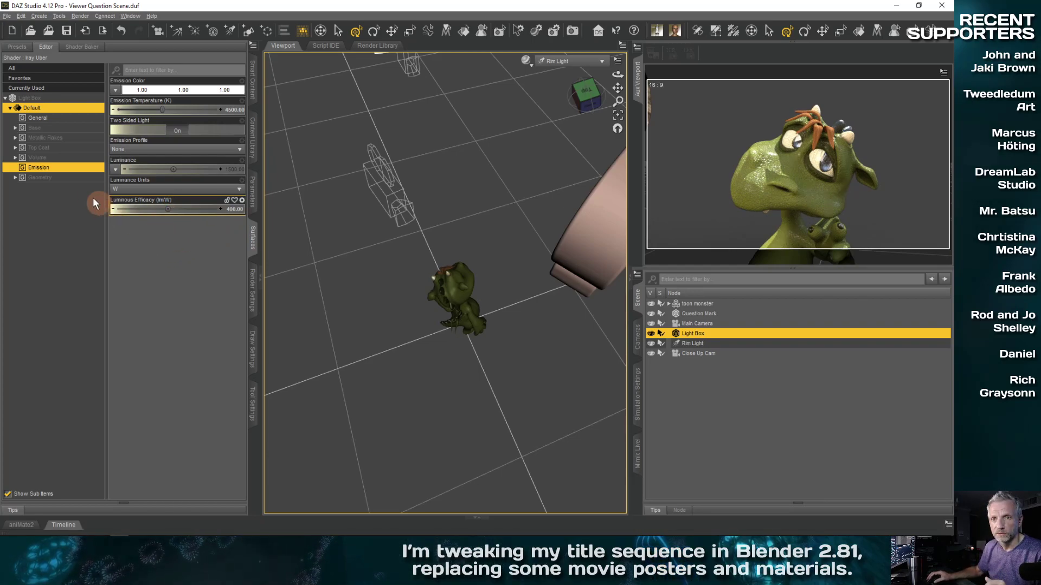
{"action": "left_click", "coordinate": [43, 177]}
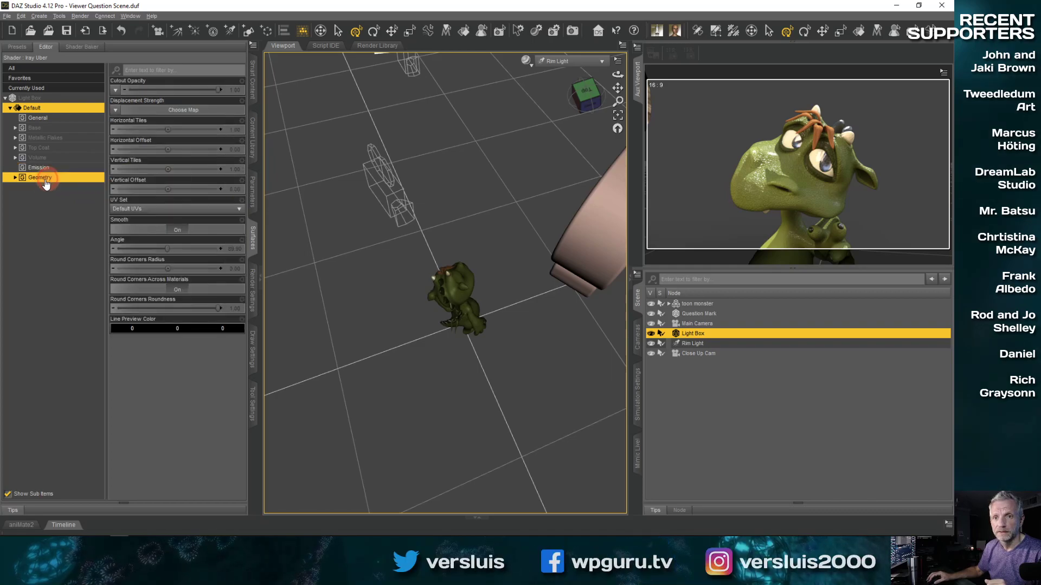
{"action": "left_click", "coordinate": [15, 178]}
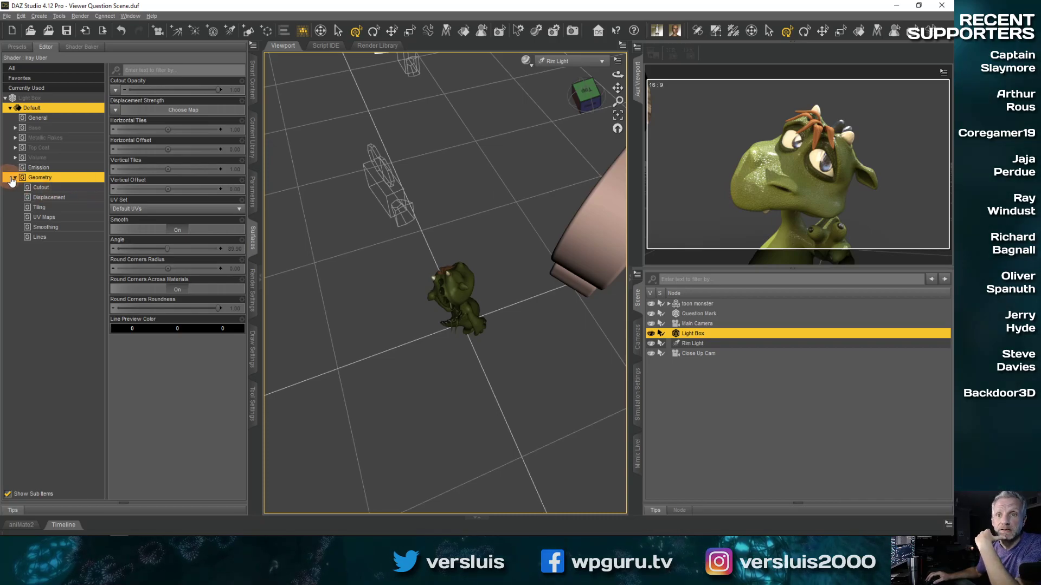
{"action": "left_click", "coordinate": [38, 167]}
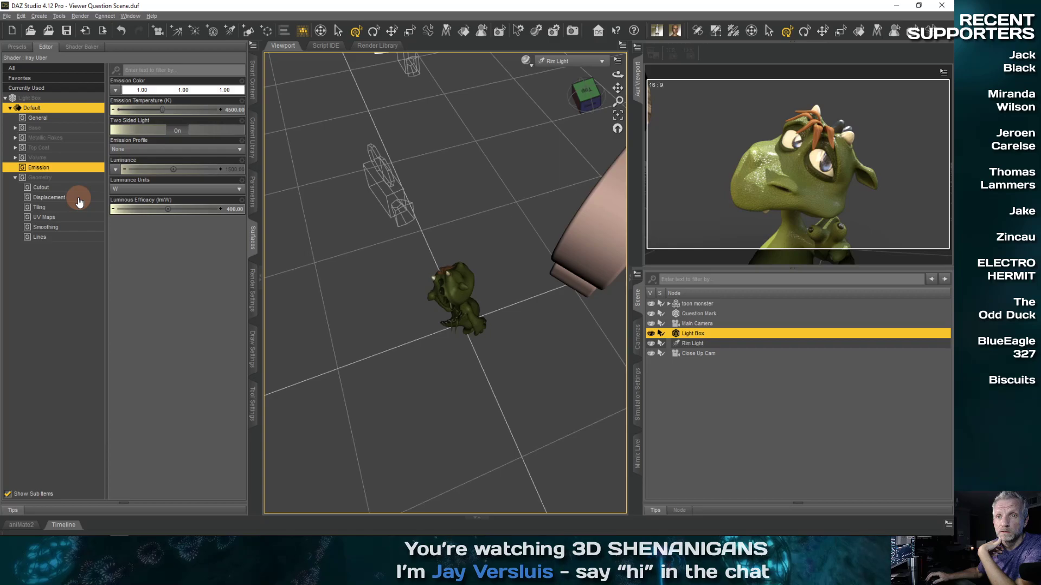
{"action": "left_click", "coordinate": [75, 169]}
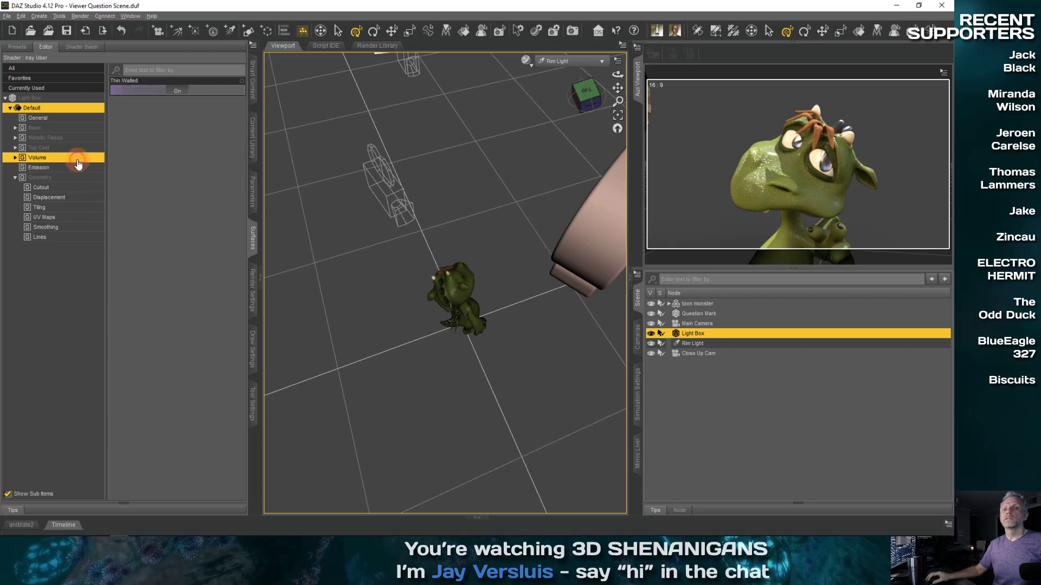
{"action": "left_click", "coordinate": [76, 169]}
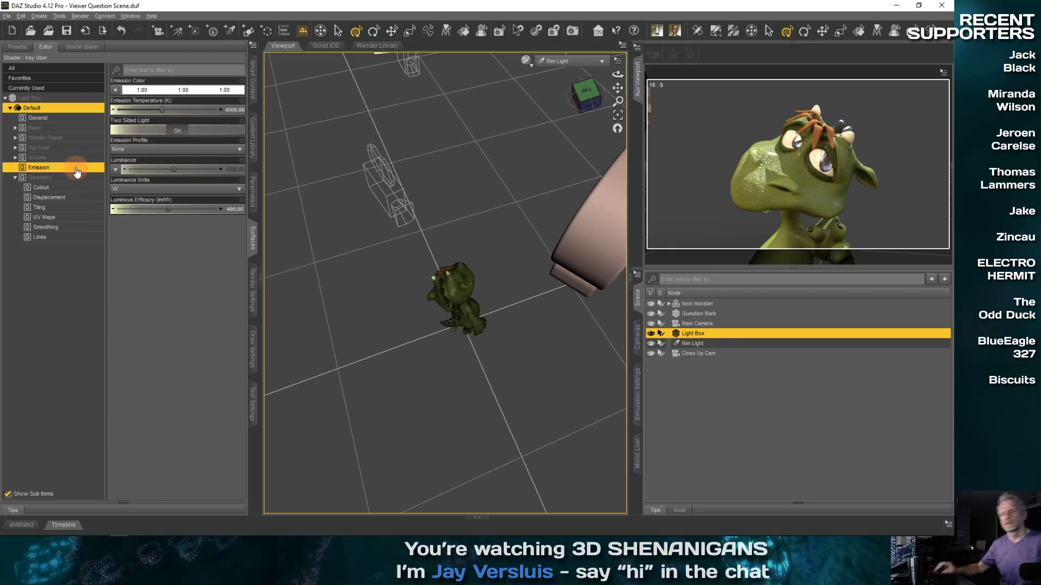
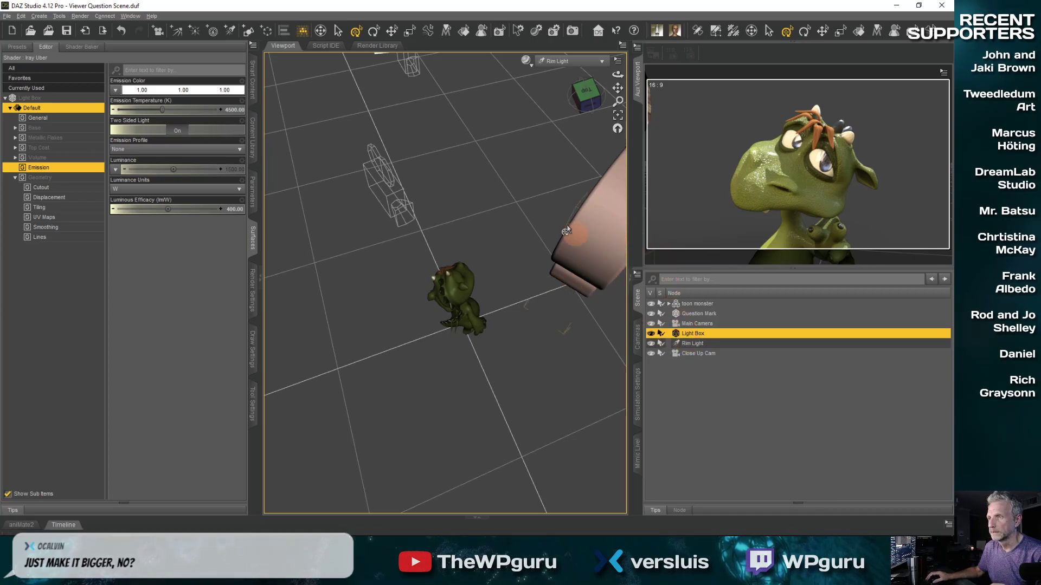
{"action": "left_click", "coordinate": [602, 62]}
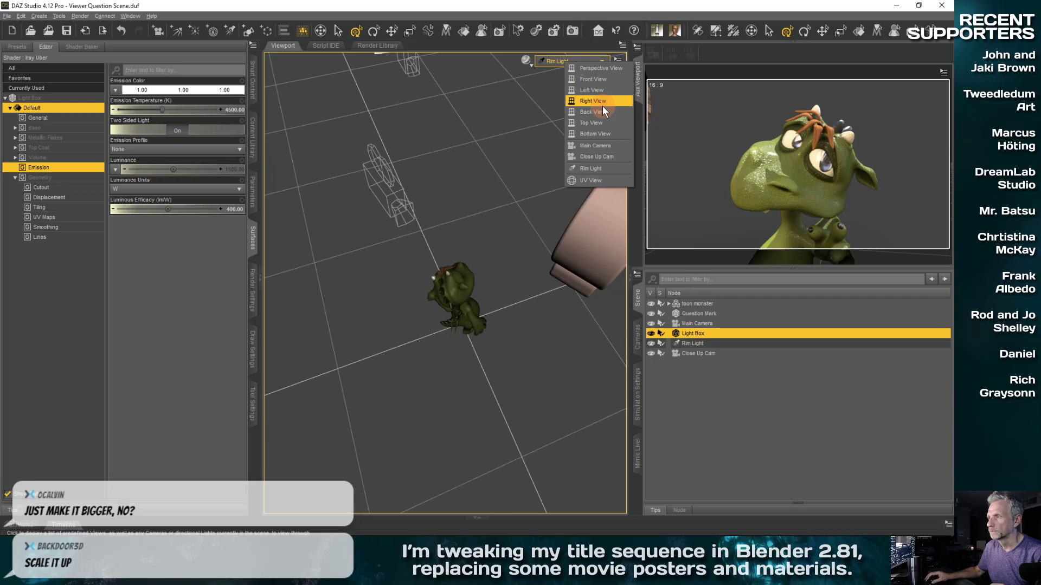
{"action": "left_click", "coordinate": [659, 103]}
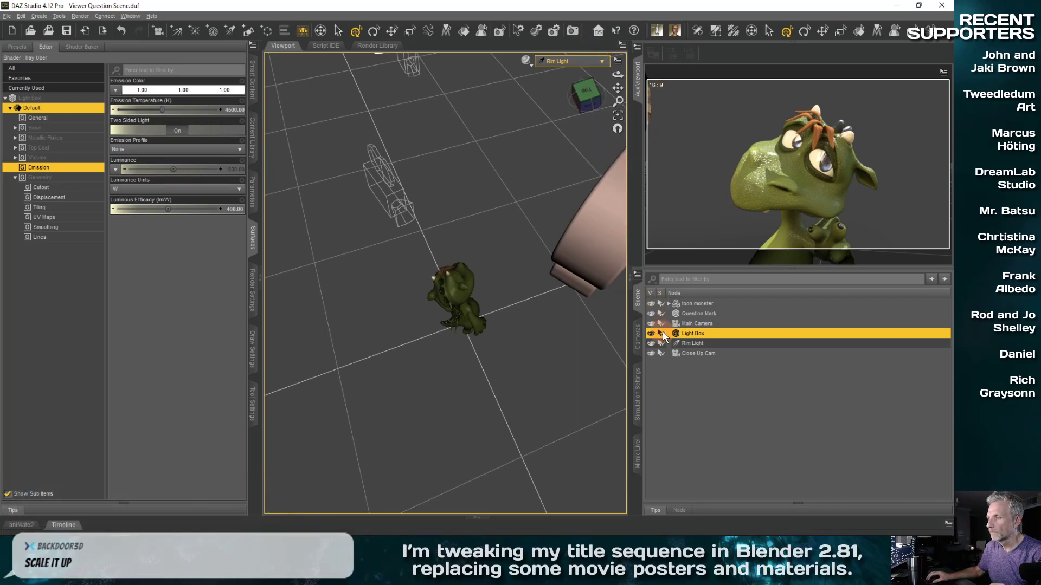
{"action": "left_click", "coordinate": [622, 117]}
{"action": "left_click", "coordinate": [594, 61]}
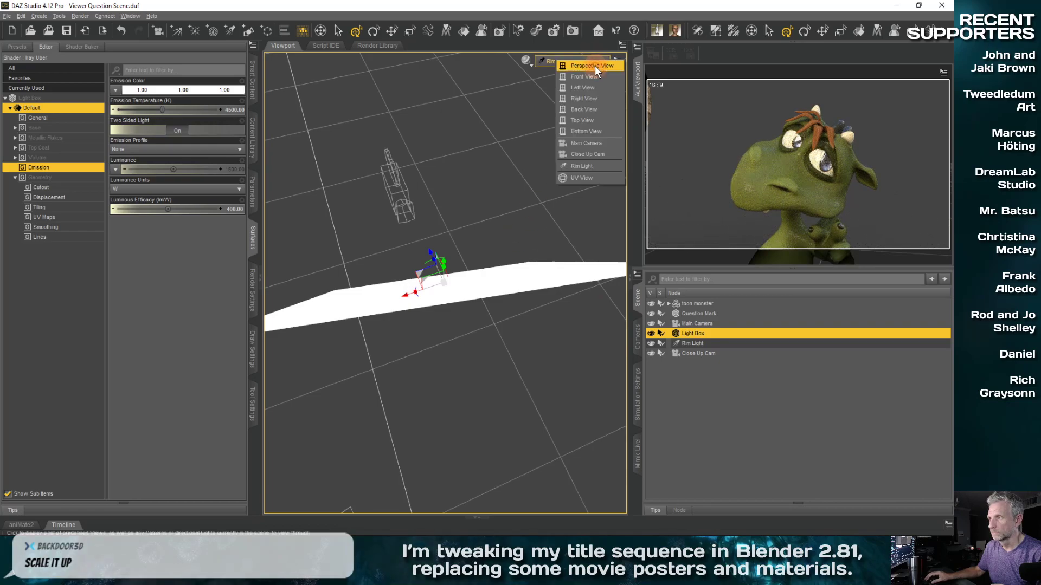
{"action": "left_click", "coordinate": [590, 12]}
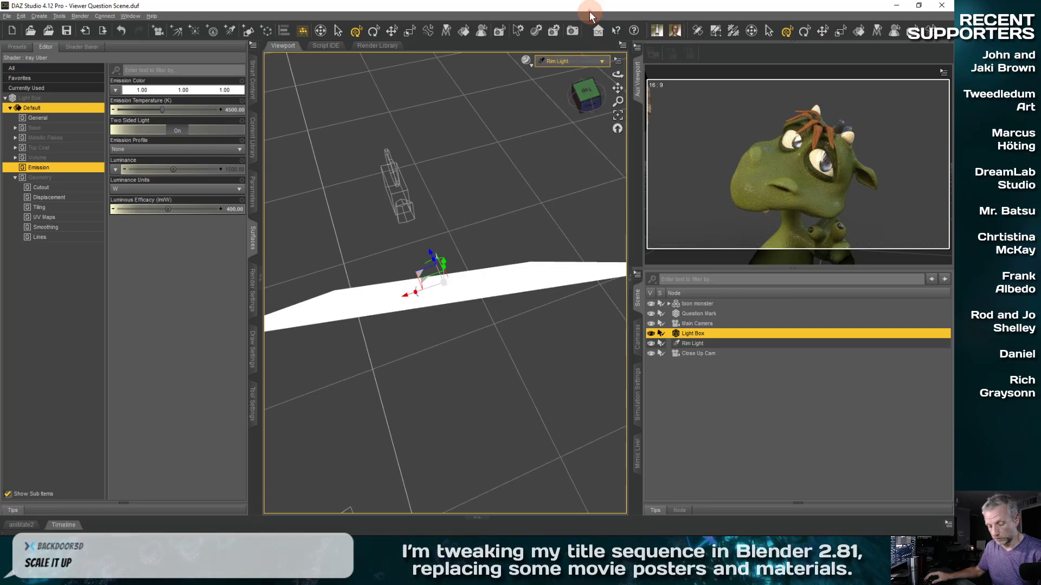
{"action": "key", "text": "ctrl+z"}
- Change the main viewport to Perspective View and scale up the Light Box
{"action": "left_click", "coordinate": [595, 61]}
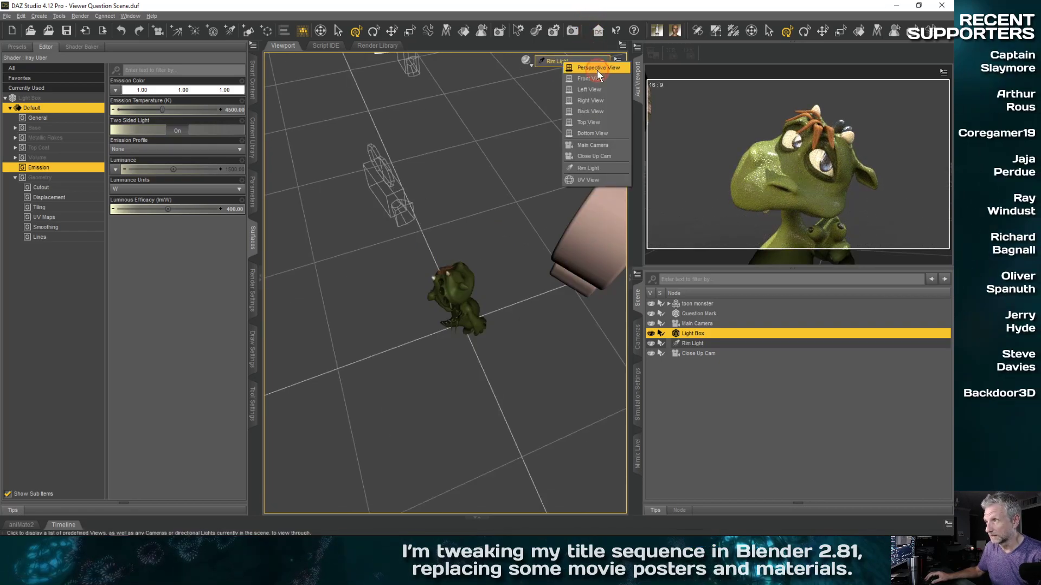
{"action": "left_click", "coordinate": [596, 68]}
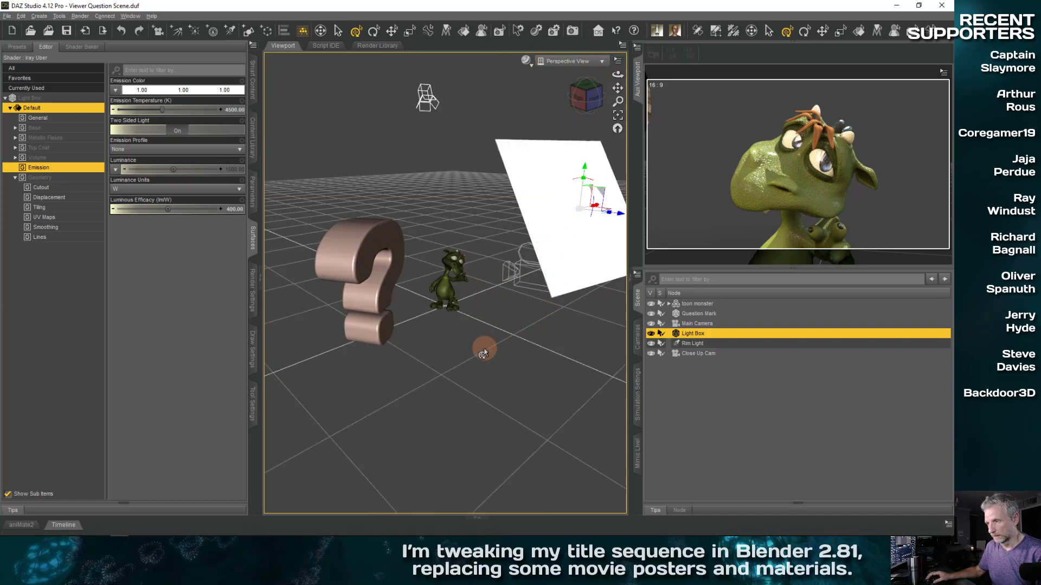
{"action": "middle_click_drag", "start_coordinate": [470, 355], "coordinate": [469, 354]}
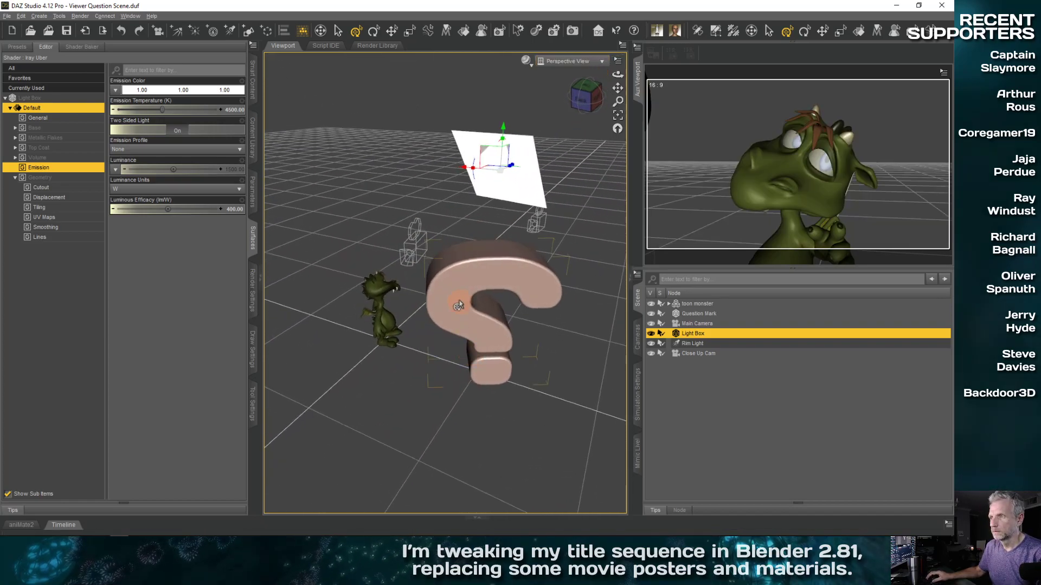
{"action": "left_click_drag", "start_coordinate": [497, 167], "coordinate": [515, 185]}
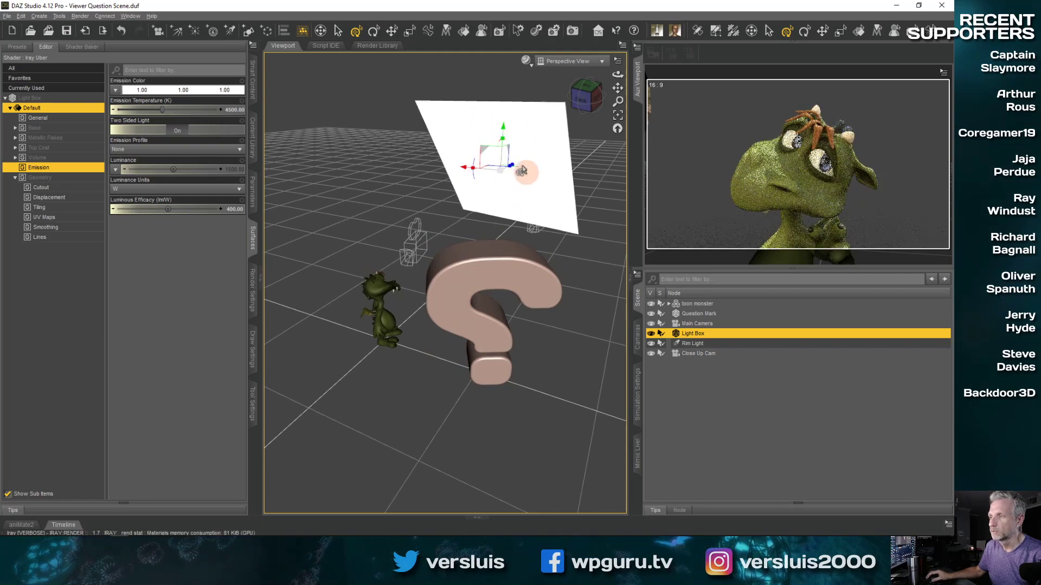
- Raise the Light Box slightly and enlarge it further, checking the monster's lighting in the preview
{"action": "left_click", "coordinate": [504, 128]}
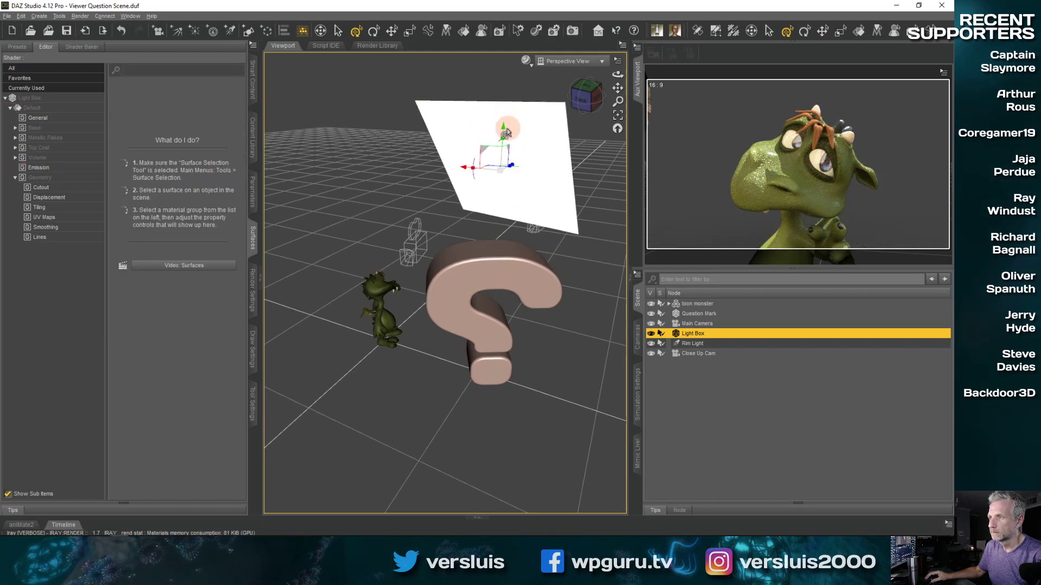
{"action": "left_click_drag", "start_coordinate": [503, 115], "coordinate": [501, 99]}
{"action": "left_click_drag", "start_coordinate": [518, 150], "coordinate": [517, 181]}
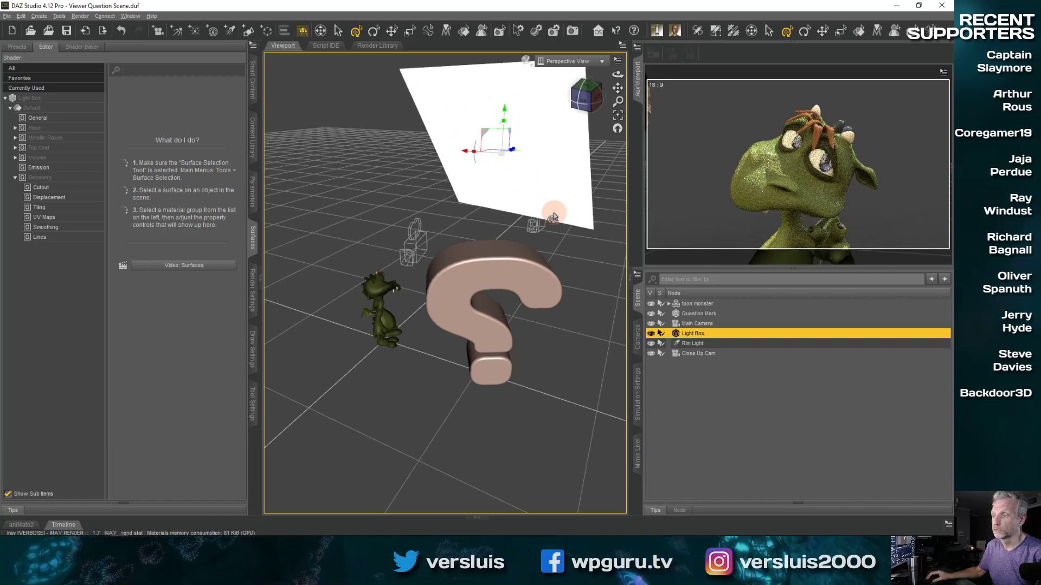
{"action": "middle_click_drag", "start_coordinate": [552, 214], "coordinate": [515, 231]}
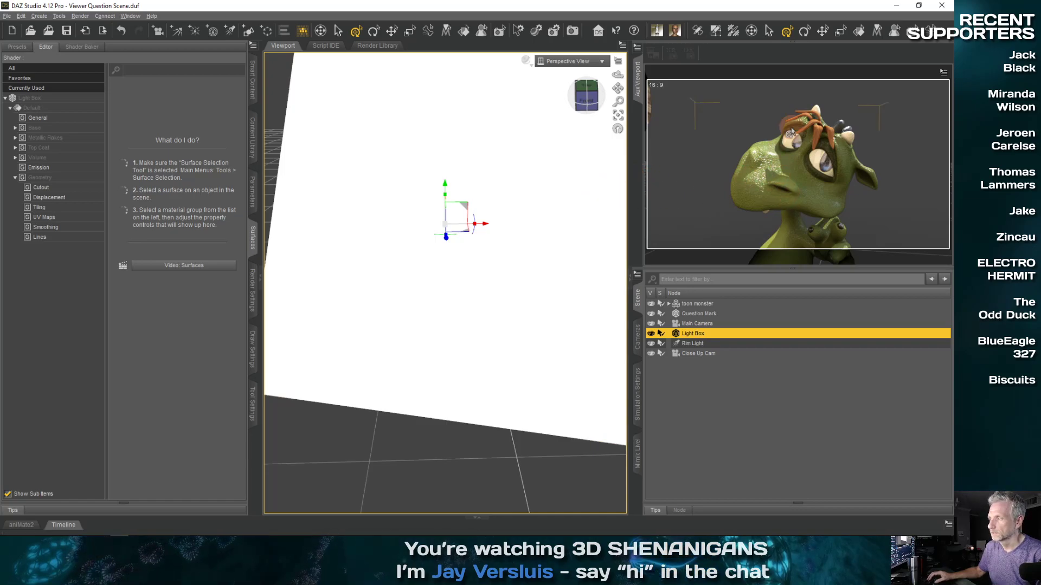
{"action": "left_click", "coordinate": [670, 226]}
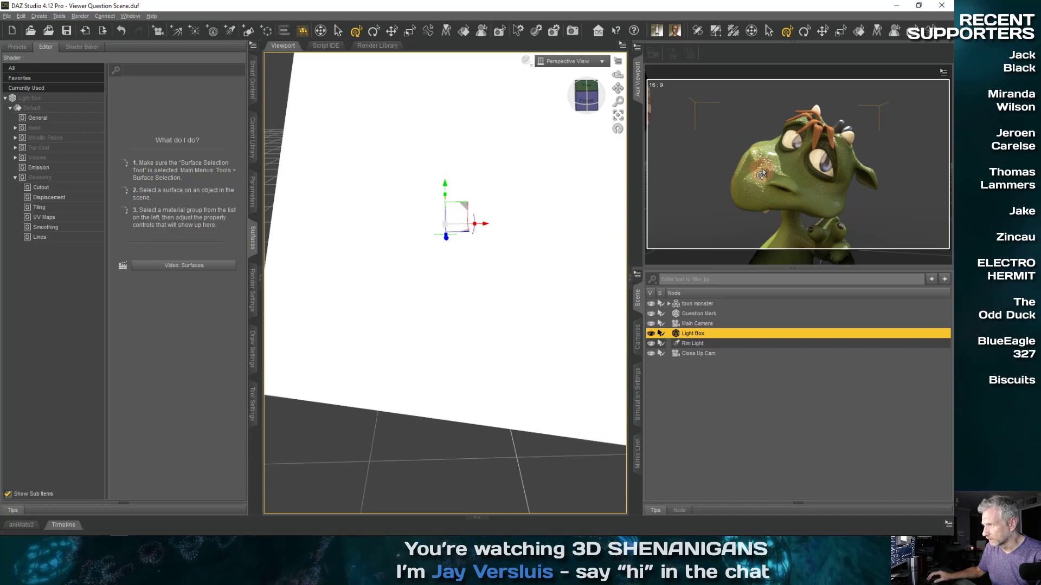
- Set the Rim Light's Height (Diameter) and Width to 50 in its Light parameters
{"action": "left_click", "coordinate": [700, 344]}
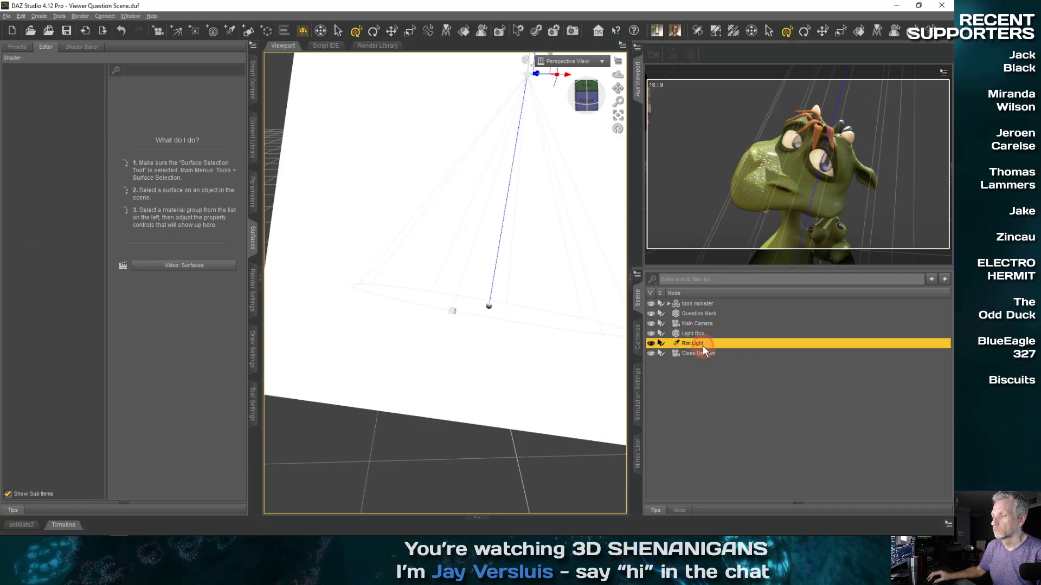
{"action": "left_click", "coordinate": [250, 191]}
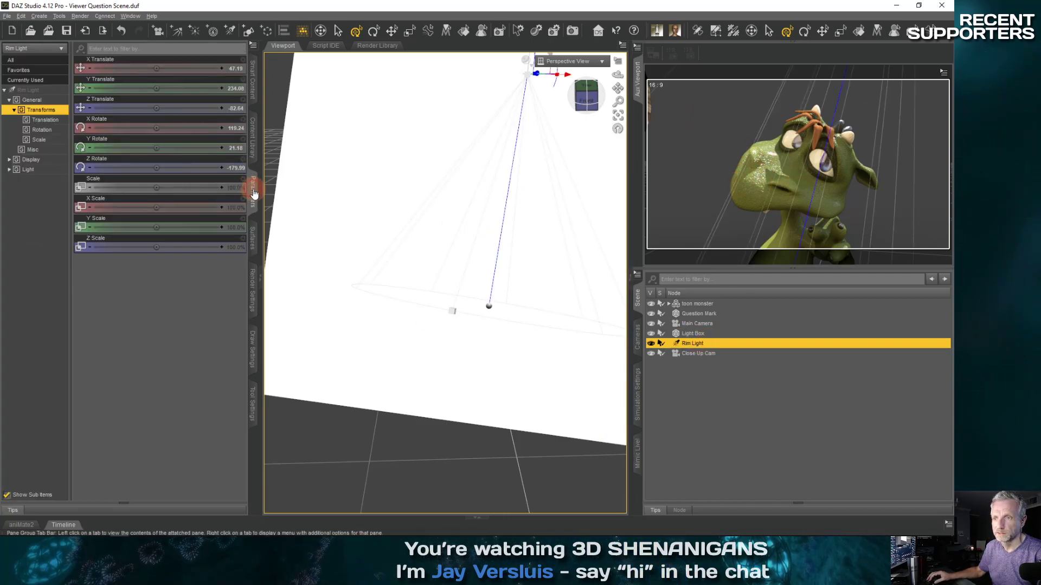
{"action": "left_click", "coordinate": [29, 170]}
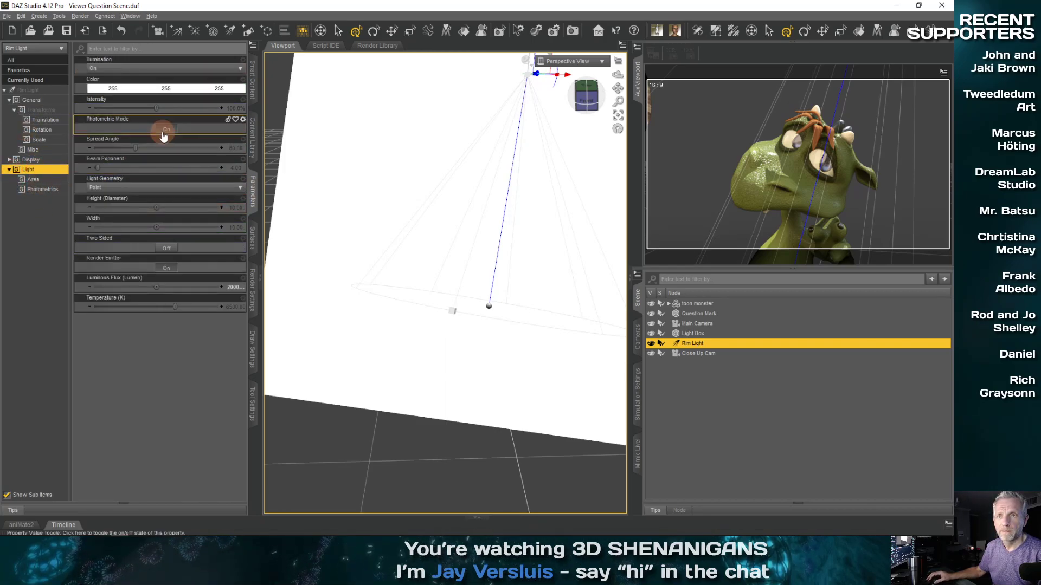
{"action": "left_click", "coordinate": [115, 213]}
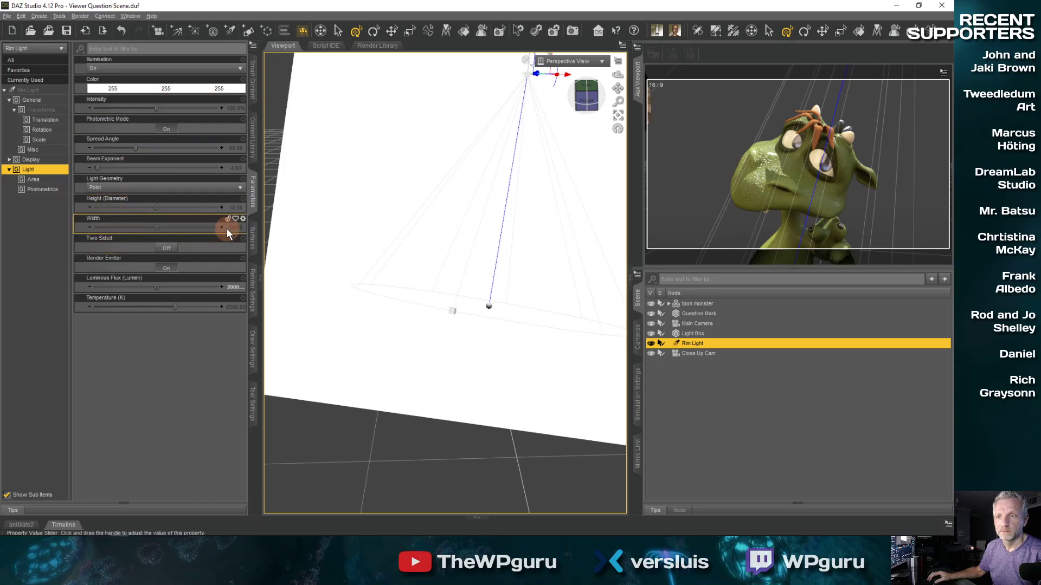
{"action": "left_click", "coordinate": [232, 208]}
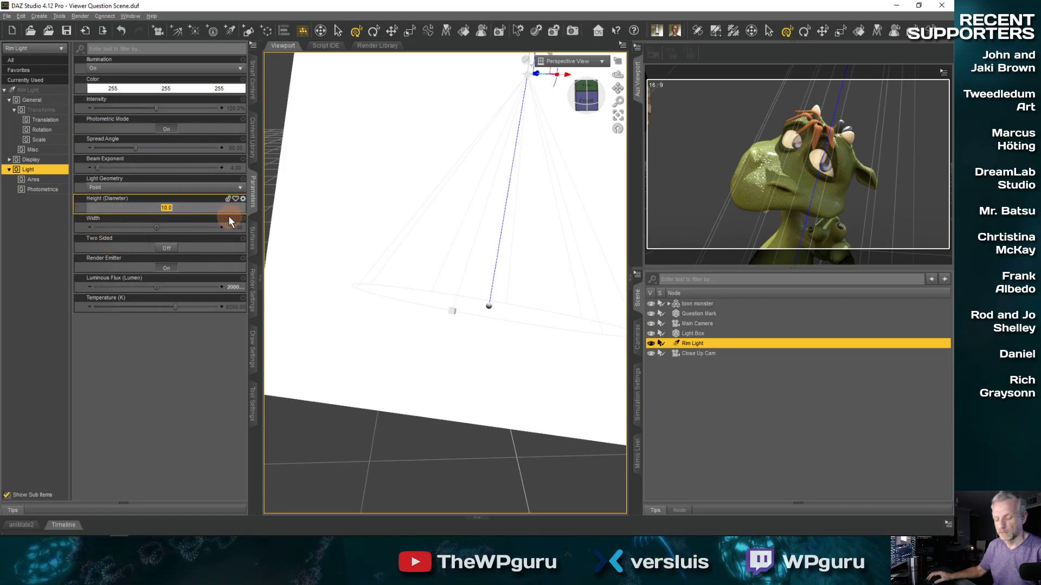
{"action": "type", "text": "50"}
{"action": "key", "text": "Return"}
{"action": "left_click", "coordinate": [232, 222]}
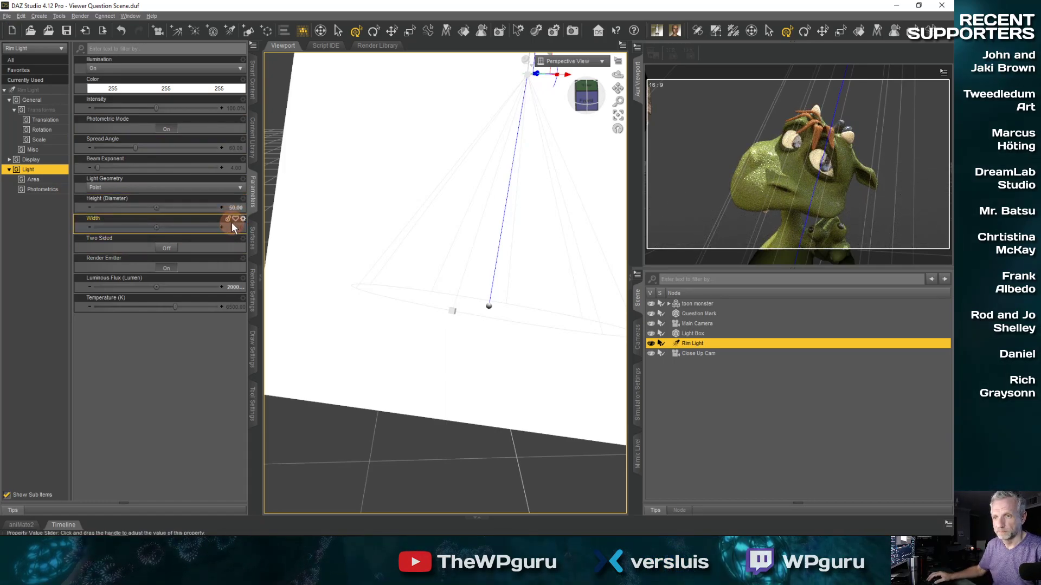
{"action": "left_click", "coordinate": [232, 225]}
{"action": "key", "text": "Return"}
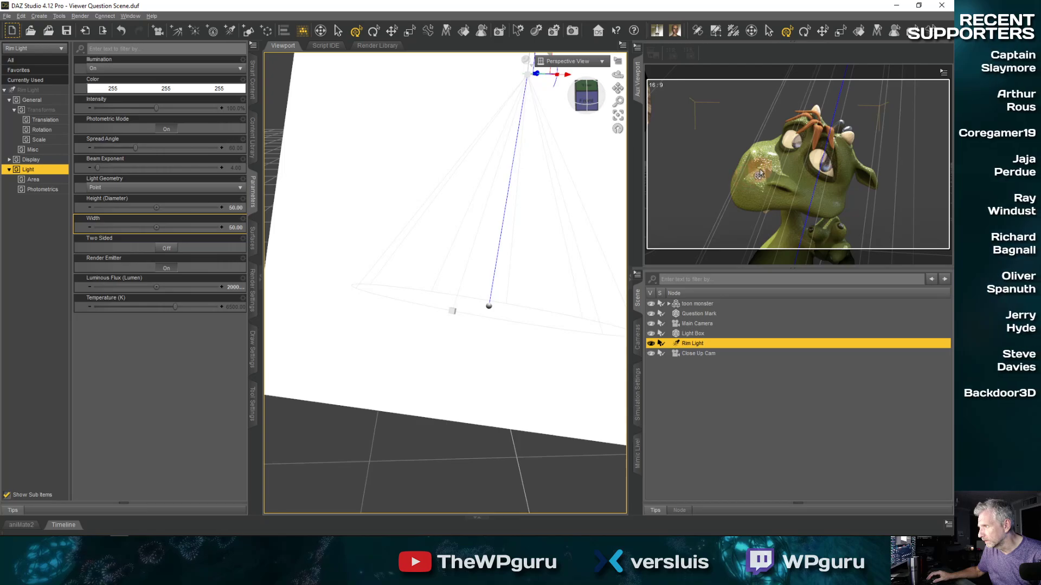
- Try a Height (Diameter) and Width of 100 on the Rim Light
{"action": "left_click", "coordinate": [233, 209]}
{"action": "type", "text": "100"}
{"action": "key", "text": "Return"}
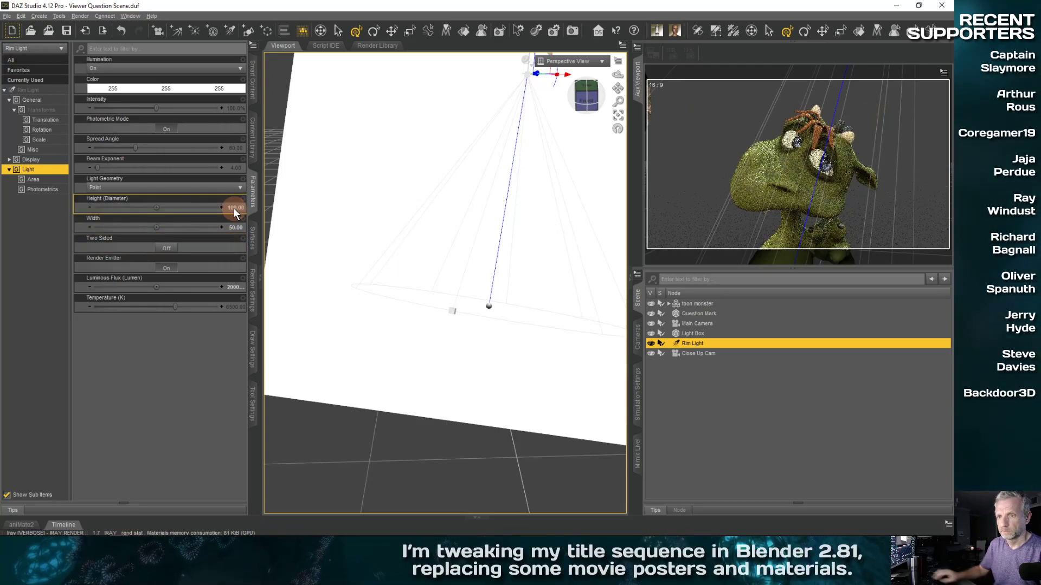
{"action": "left_click", "coordinate": [233, 226]}
{"action": "type", "text": "100"}
{"action": "key", "text": "Return"}
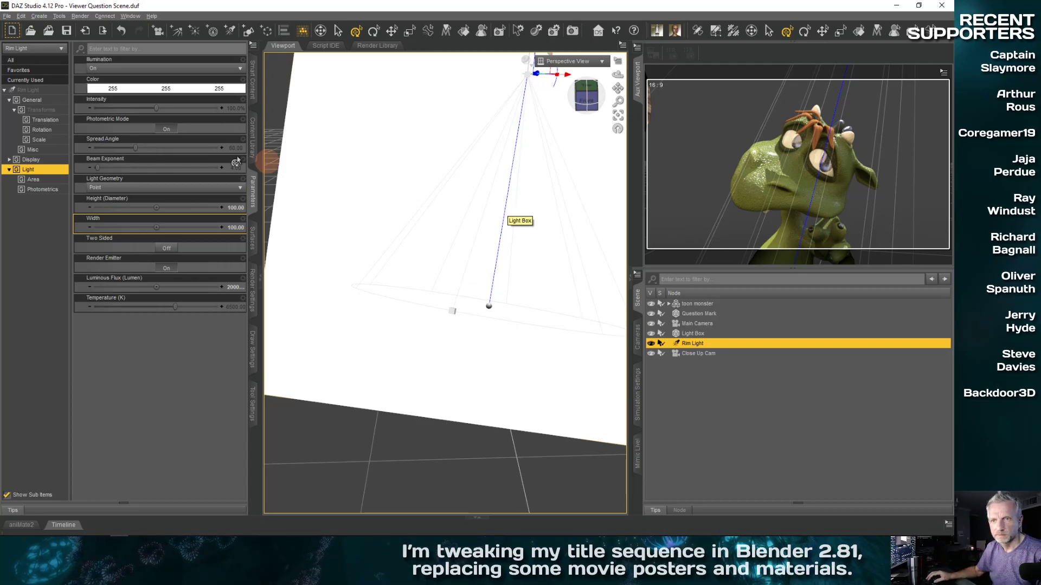
- Change the Rim Light's Light Geometry to Rectangle and set its height and width to 50
{"action": "left_click", "coordinate": [241, 188]}
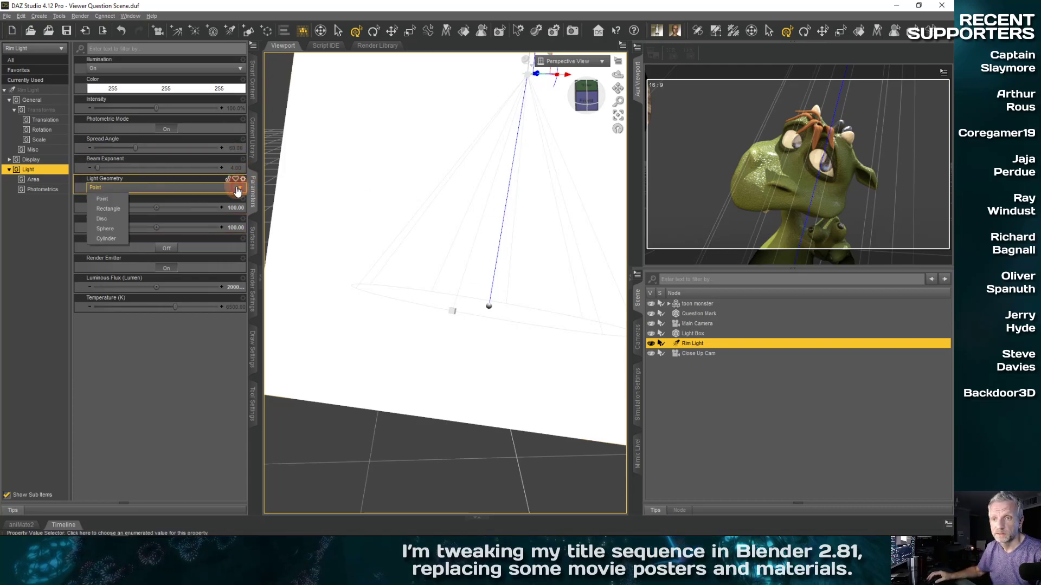
{"action": "left_click", "coordinate": [120, 208]}
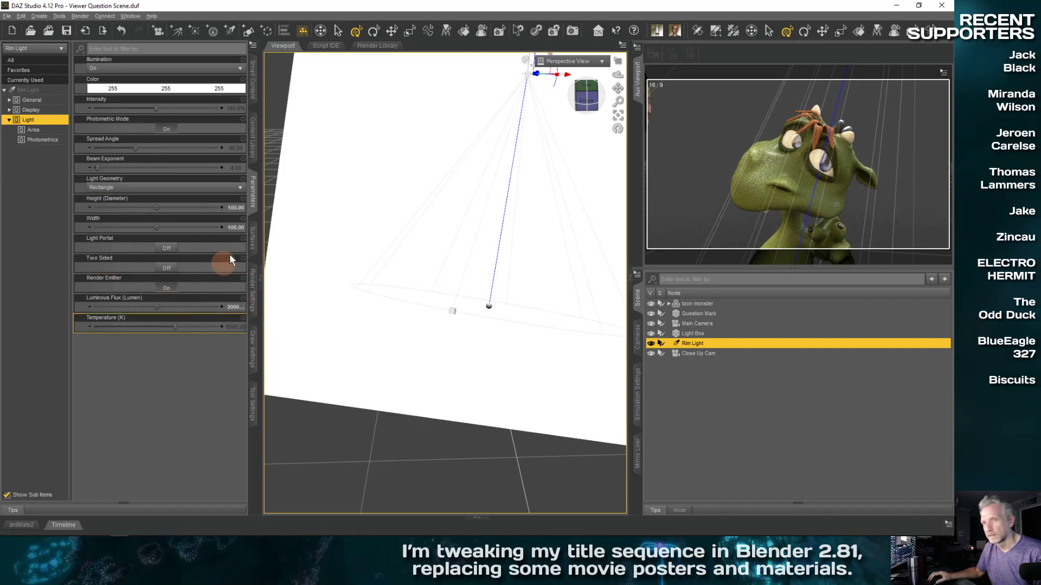
{"action": "left_click", "coordinate": [232, 209]}
{"action": "type", "text": "50"}
{"action": "key", "text": "Return"}
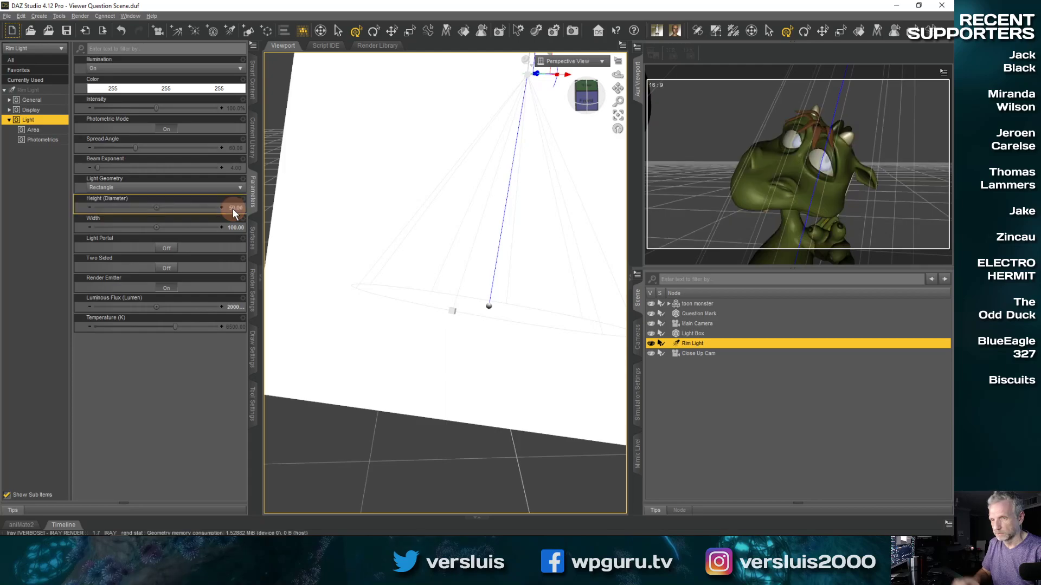
{"action": "left_click", "coordinate": [227, 228]}
{"action": "type", "text": "5"}
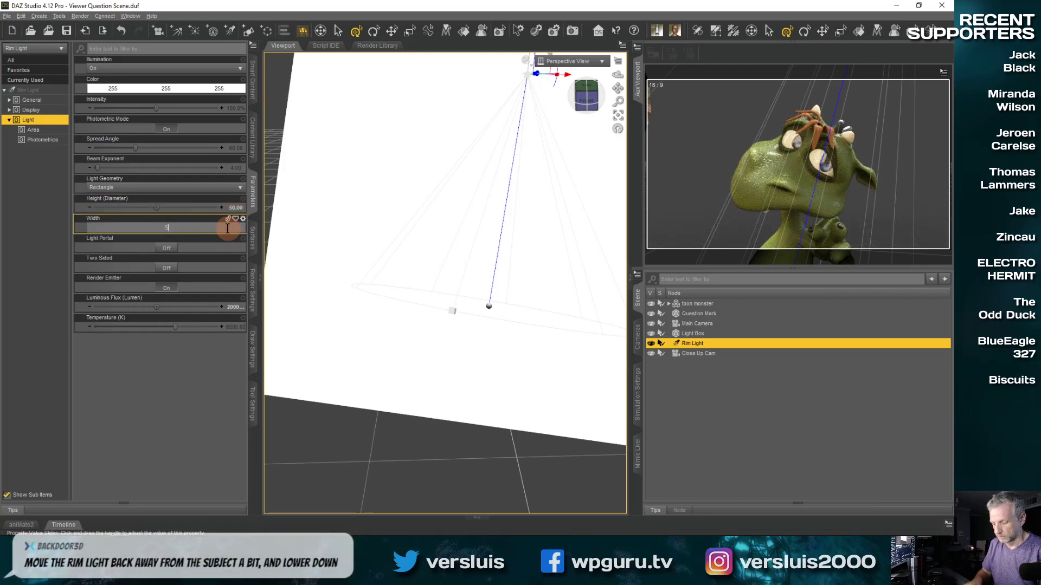
{"action": "type", "text": "0"}
{"action": "key", "text": "Return"}
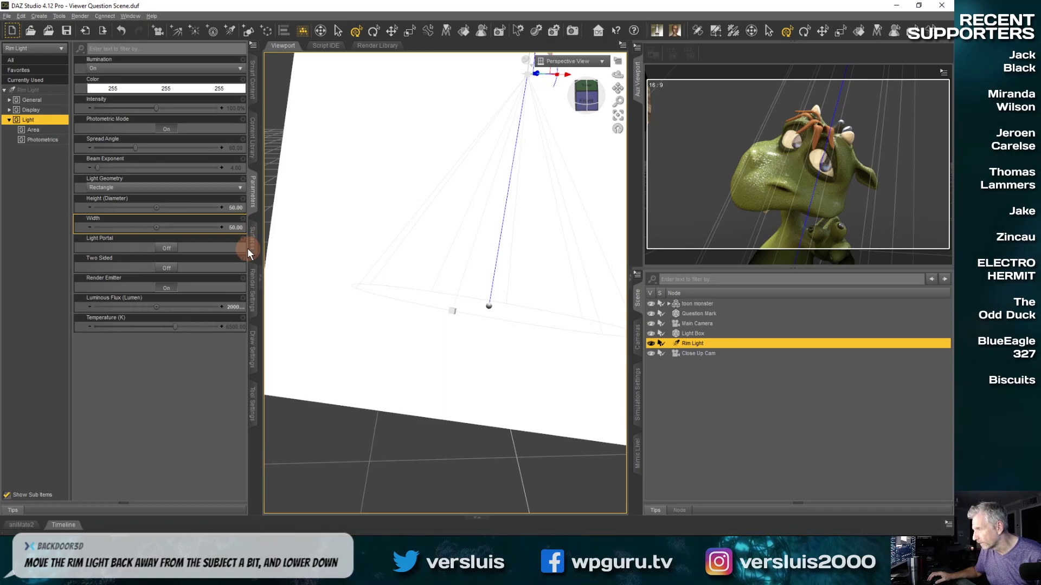
- Select the Light Box and scale it down to about 144%, comparing sizes against the close-up preview of the monster's face
{"action": "scroll", "coordinate": [750, 176], "scroll_direction": "down", "scroll_amount": 2}
{"action": "scroll", "coordinate": [750, 180], "scroll_direction": "up", "scroll_amount": 4}
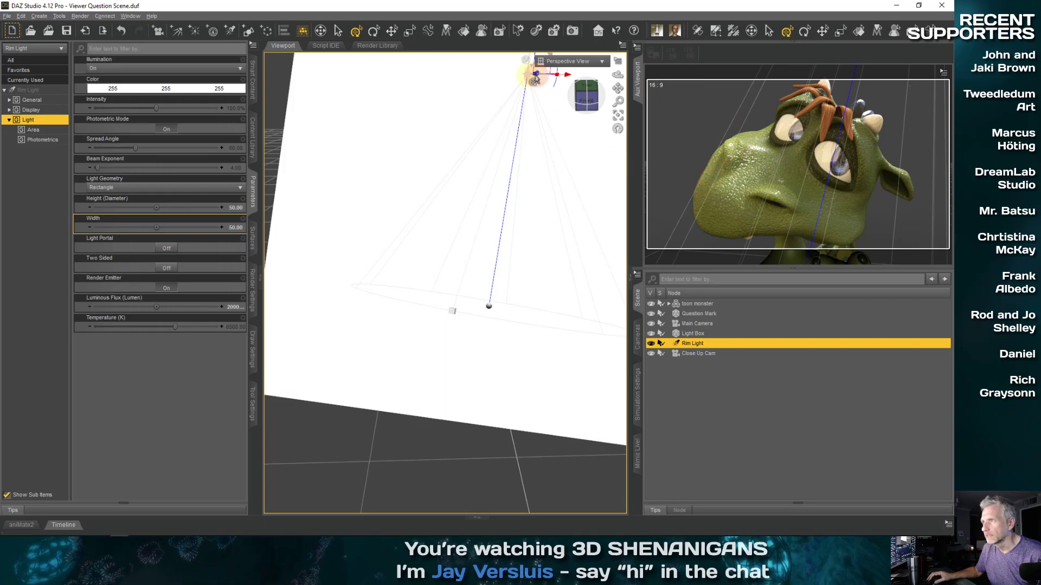
{"action": "mouse_move", "coordinate": [529, 79]}
{"action": "left_mouse_down"}
{"action": "mouse_move", "coordinate": [489, 94]}
{"action": "mouse_move", "coordinate": [523, 79]}
{"action": "left_mouse_up"}
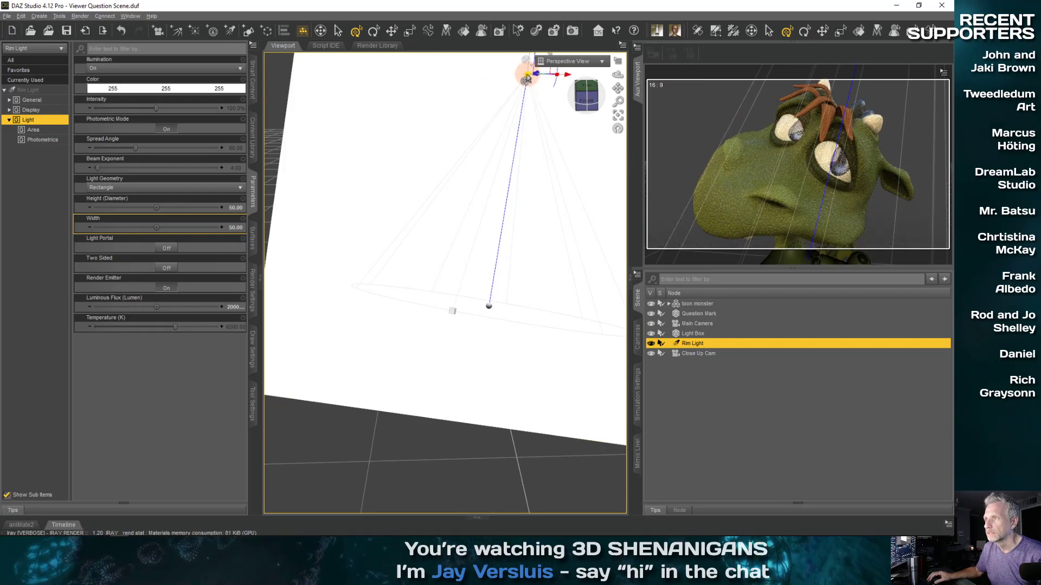
{"action": "middle_click_drag", "start_coordinate": [459, 264], "coordinate": [457, 266]}
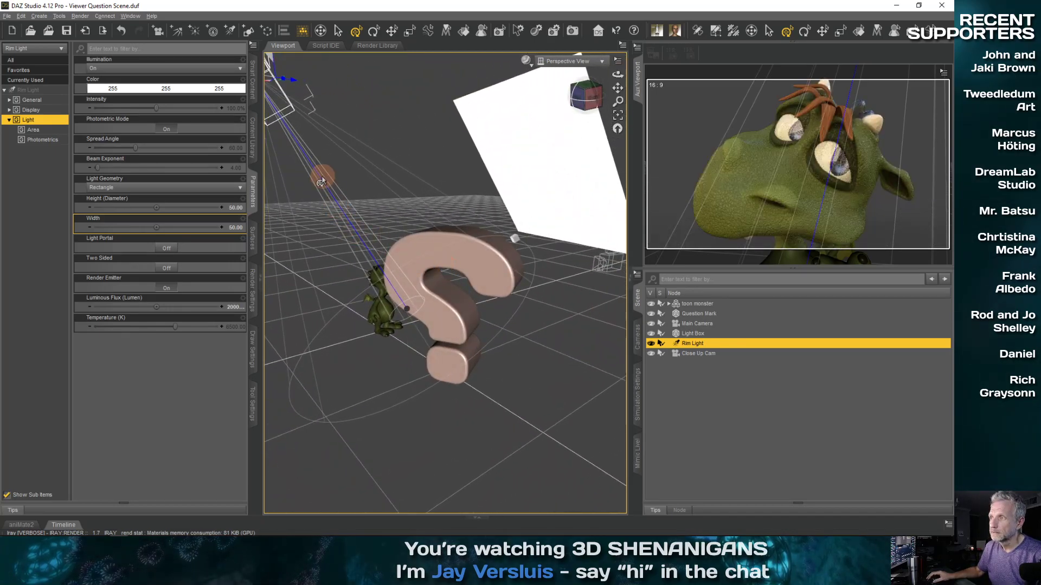
{"action": "middle_click_drag", "start_coordinate": [320, 175], "coordinate": [320, 181]}
{"action": "left_click", "coordinate": [539, 195]}
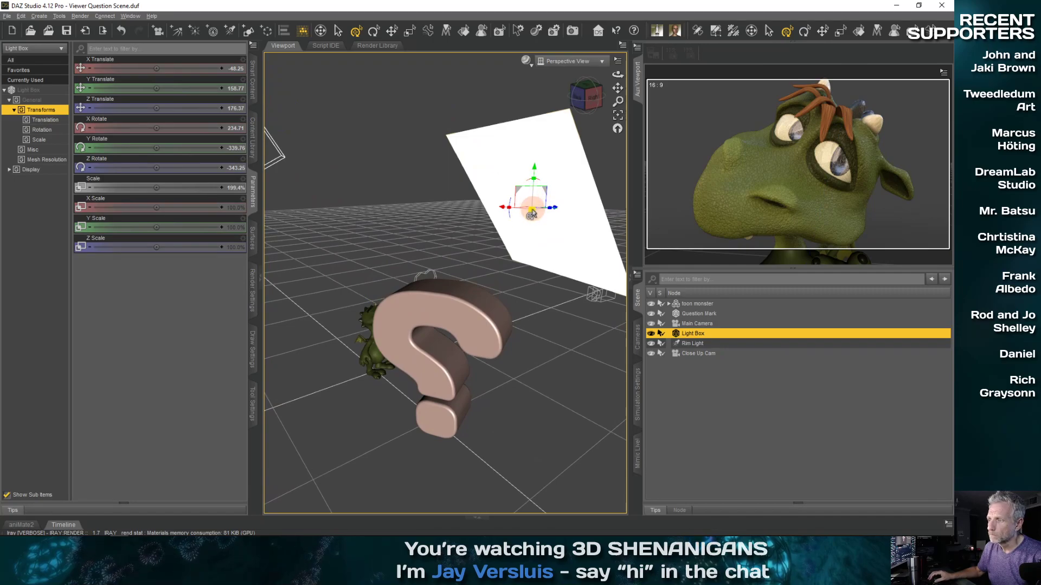
{"action": "left_click_drag", "start_coordinate": [531, 214], "coordinate": [515, 211]}
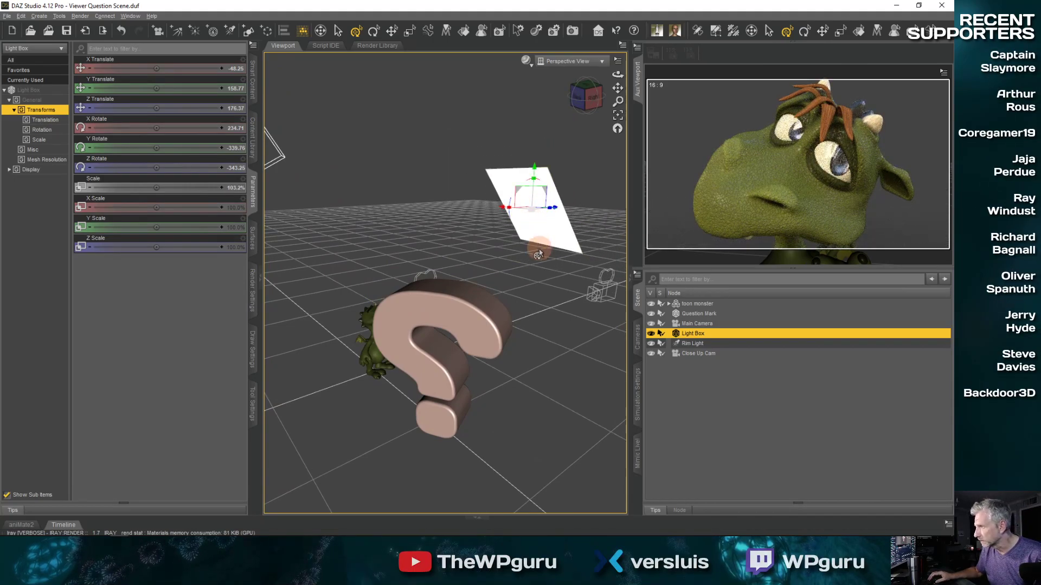
{"action": "left_click_drag", "start_coordinate": [533, 215], "coordinate": [535, 255]}
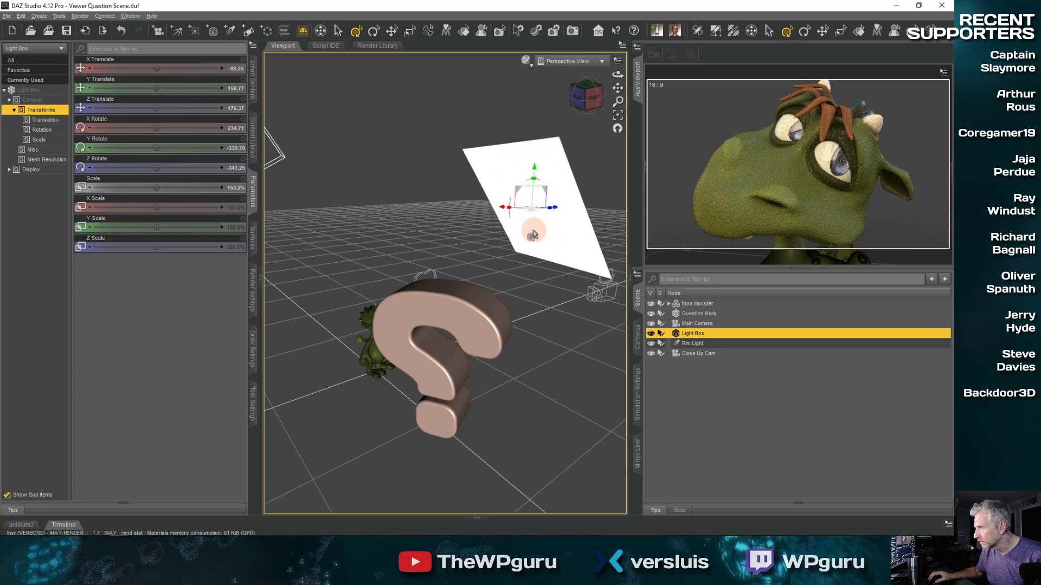
{"action": "left_click_drag", "start_coordinate": [530, 213], "coordinate": [545, 244]}
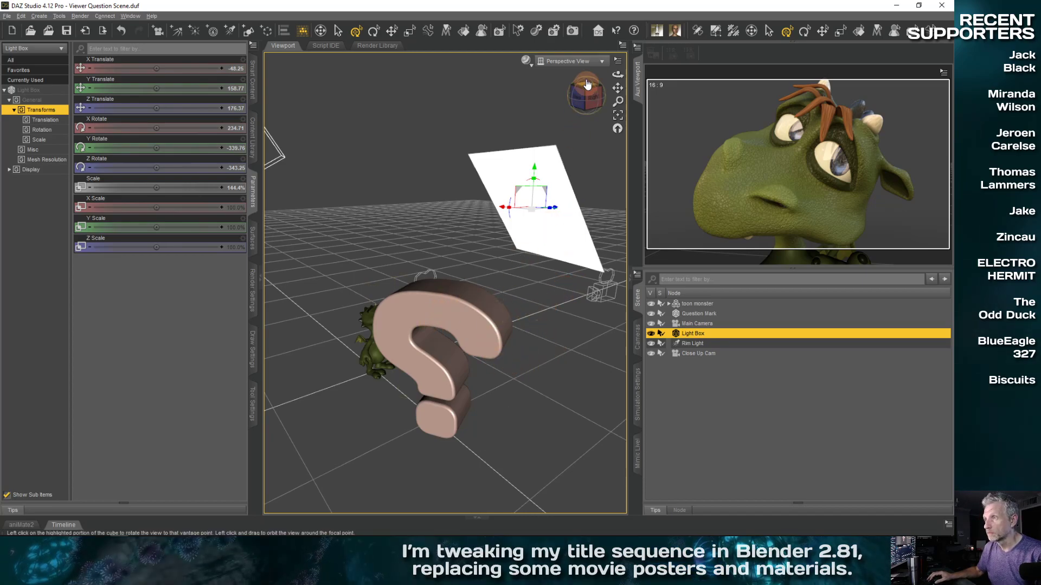
- Look through the Rim Light to check its aim at the monster, and return to Perspective View
{"action": "left_click", "coordinate": [597, 60]}
{"action": "left_click", "coordinate": [600, 171]}
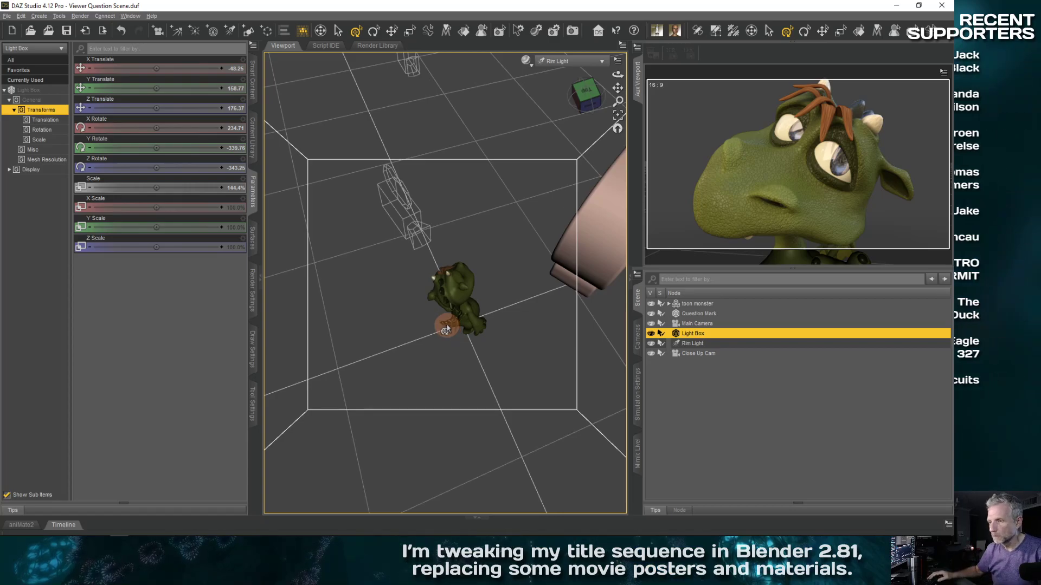
{"action": "scroll", "coordinate": [482, 313], "scroll_direction": "down", "scroll_amount": 1}
{"action": "scroll", "coordinate": [482, 313], "scroll_direction": "up", "scroll_amount": 1}
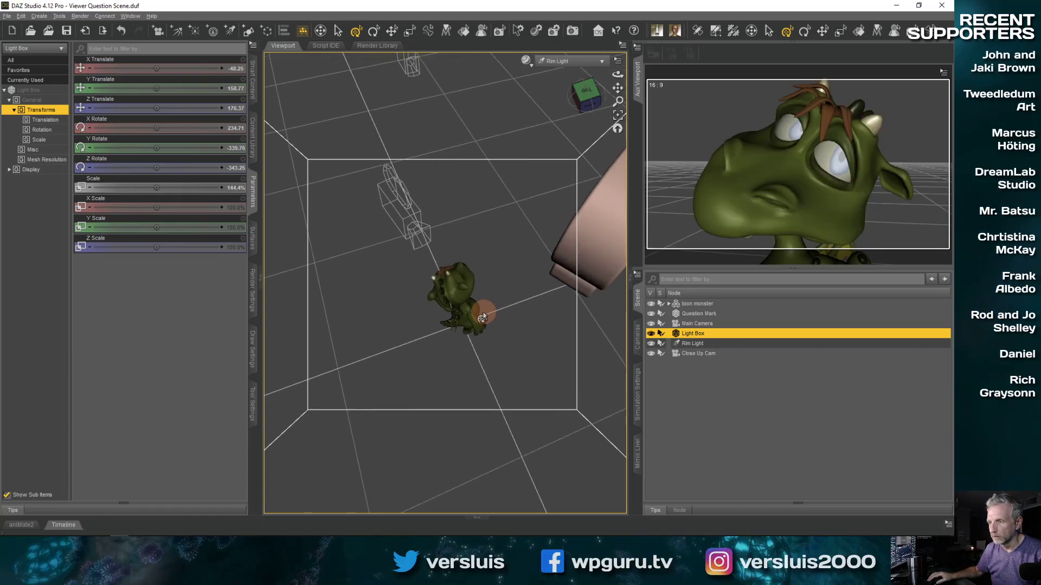
{"action": "left_click", "coordinate": [594, 62]}
{"action": "left_click", "coordinate": [599, 70]}
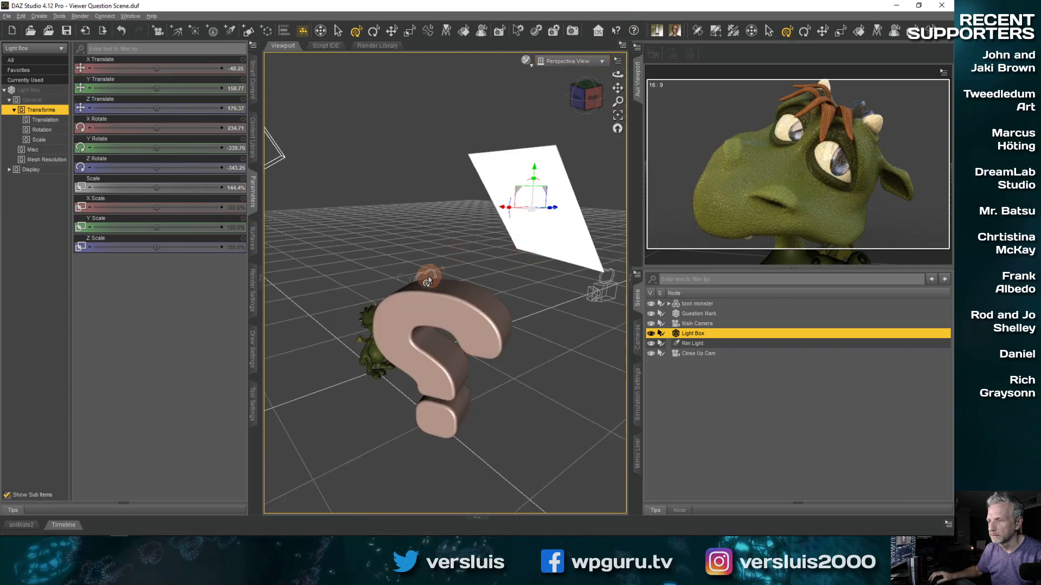
- Select the Rim Light and set its Point At target to the toon monster's head
{"action": "middle_click_drag", "start_coordinate": [357, 279], "coordinate": [438, 275]}
{"action": "scroll", "coordinate": [329, 299], "scroll_direction": "down", "scroll_amount": 3}
{"action": "middle_click_drag", "start_coordinate": [331, 306], "coordinate": [402, 305]}
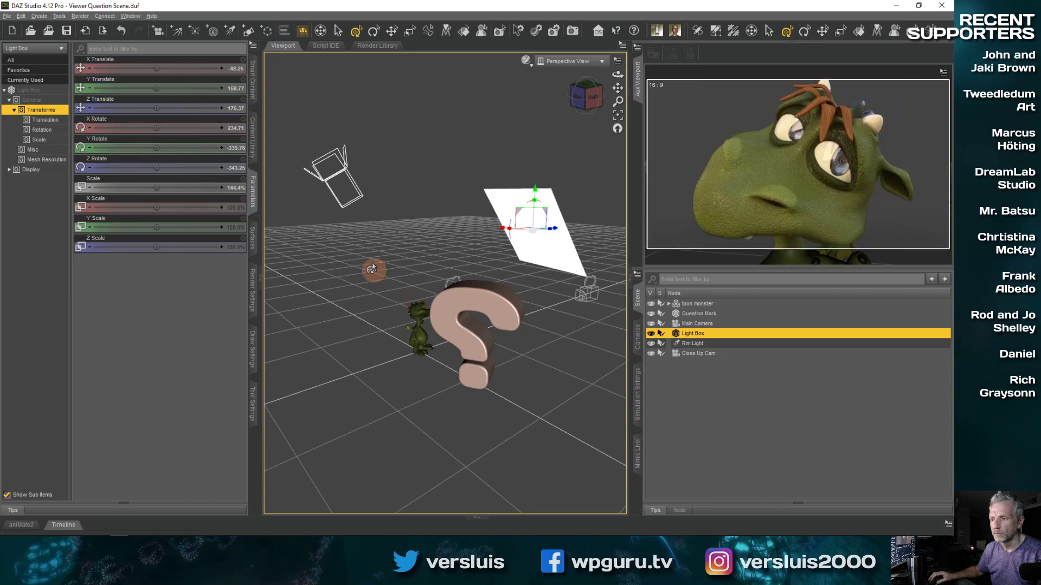
{"action": "left_click", "coordinate": [343, 188]}
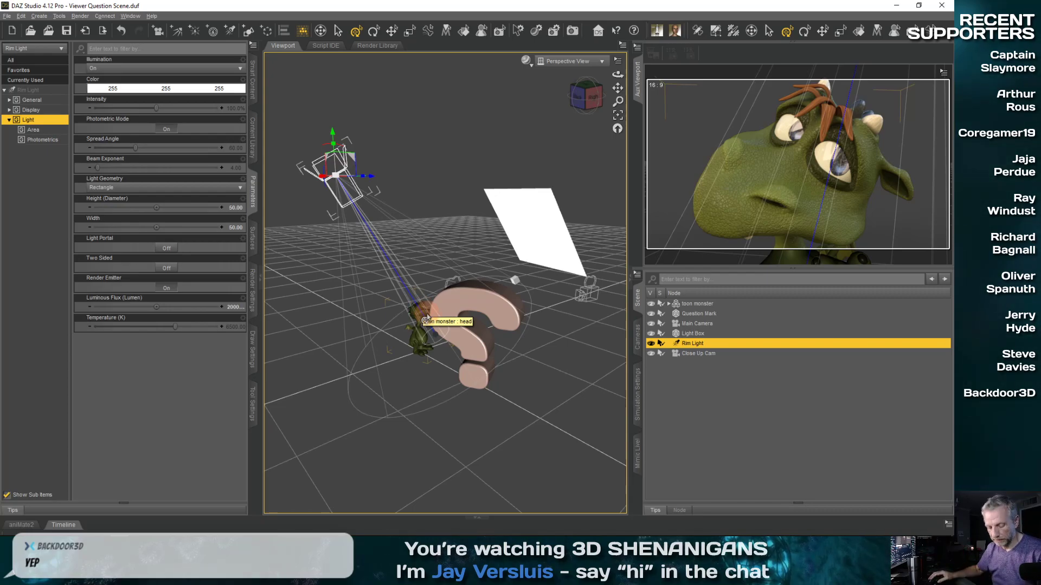
{"action": "left_click_drag", "start_coordinate": [428, 318], "coordinate": [417, 331], "text": "alt"}
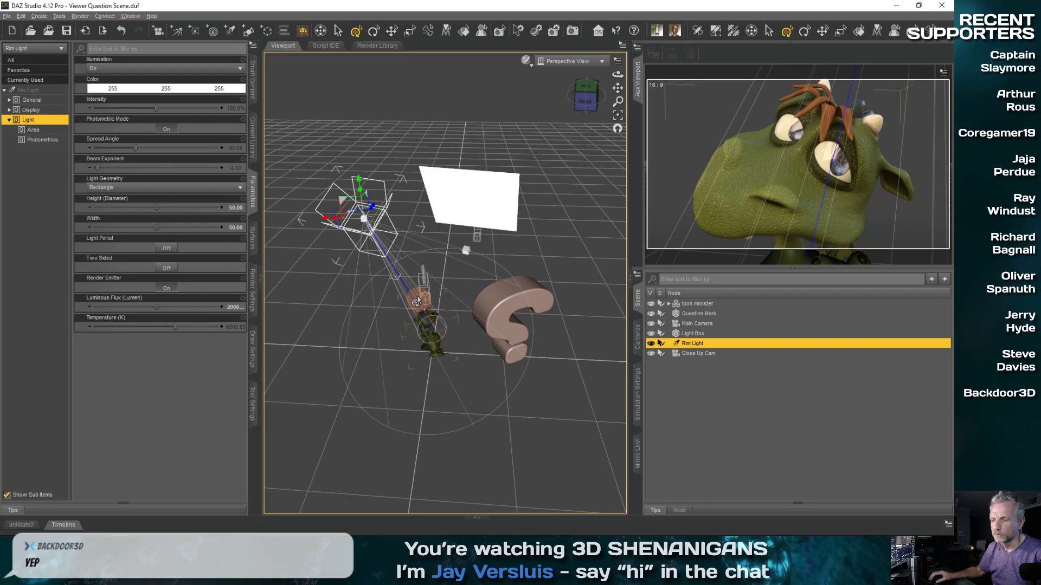
{"action": "scroll", "coordinate": [432, 342], "scroll_direction": "up", "scroll_amount": 6}
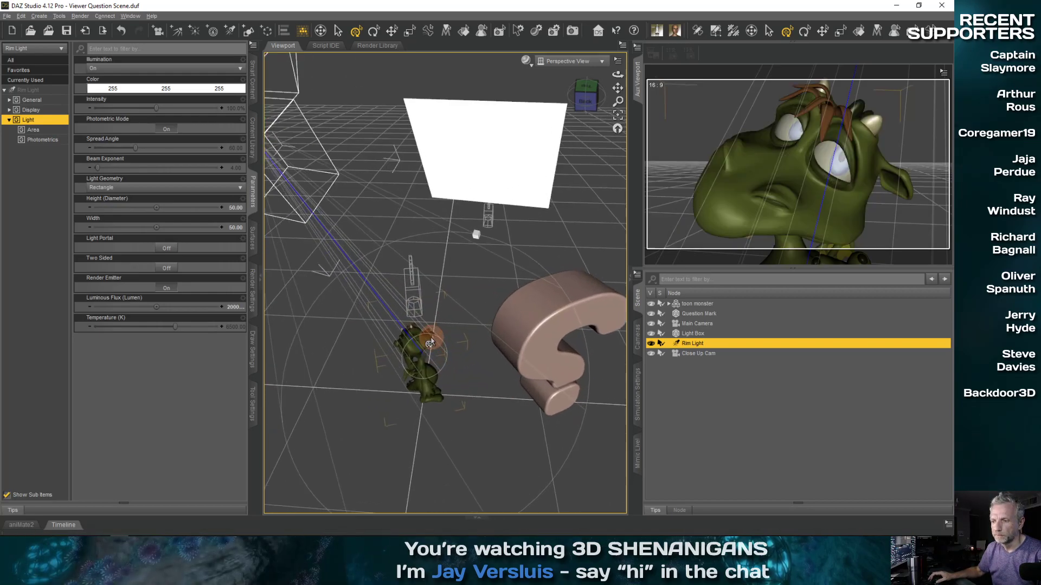
{"action": "left_click_drag", "start_coordinate": [430, 343], "coordinate": [439, 320], "text": "alt"}
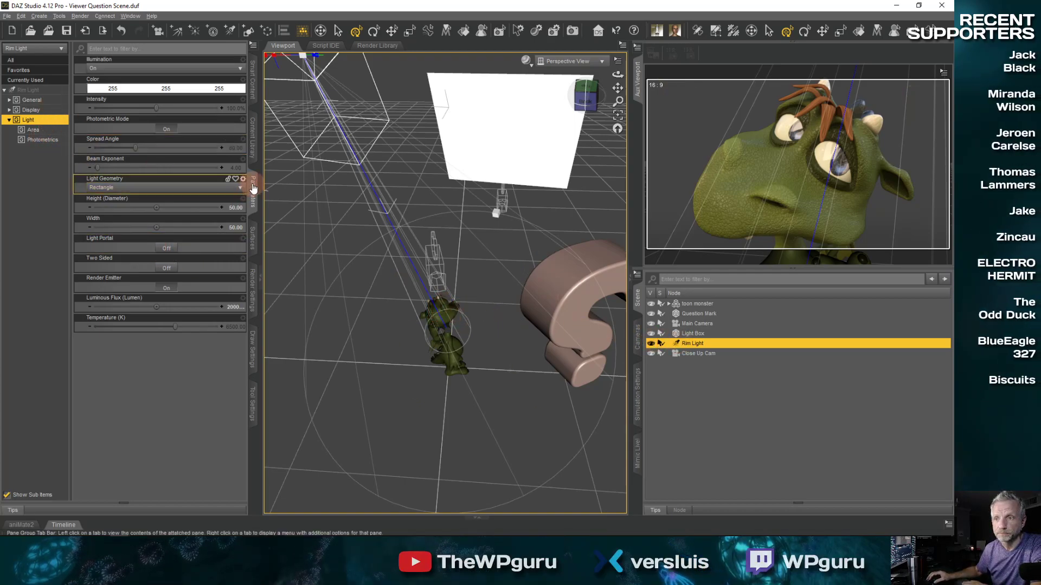
{"action": "left_click", "coordinate": [10, 100]}
{"action": "left_click", "coordinate": [43, 120]}
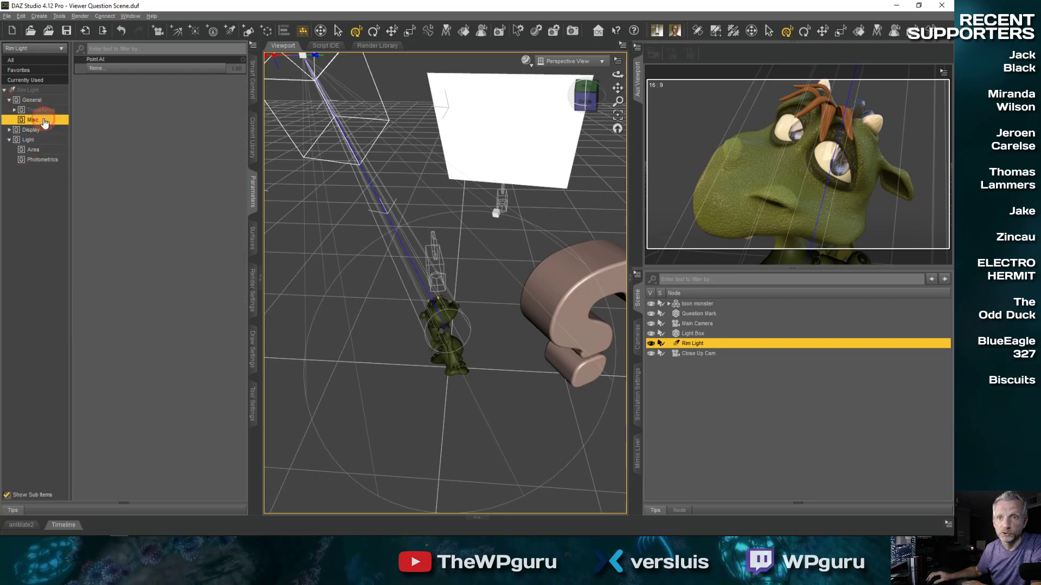
{"action": "left_click", "coordinate": [174, 69]}
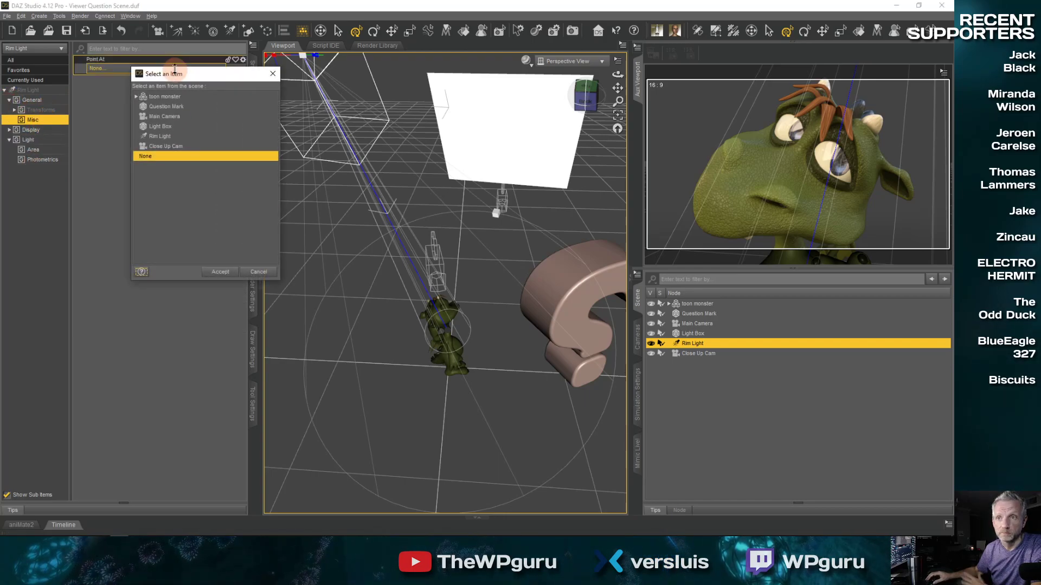
{"action": "left_click", "coordinate": [135, 96]}
{"action": "left_click", "coordinate": [141, 106]}
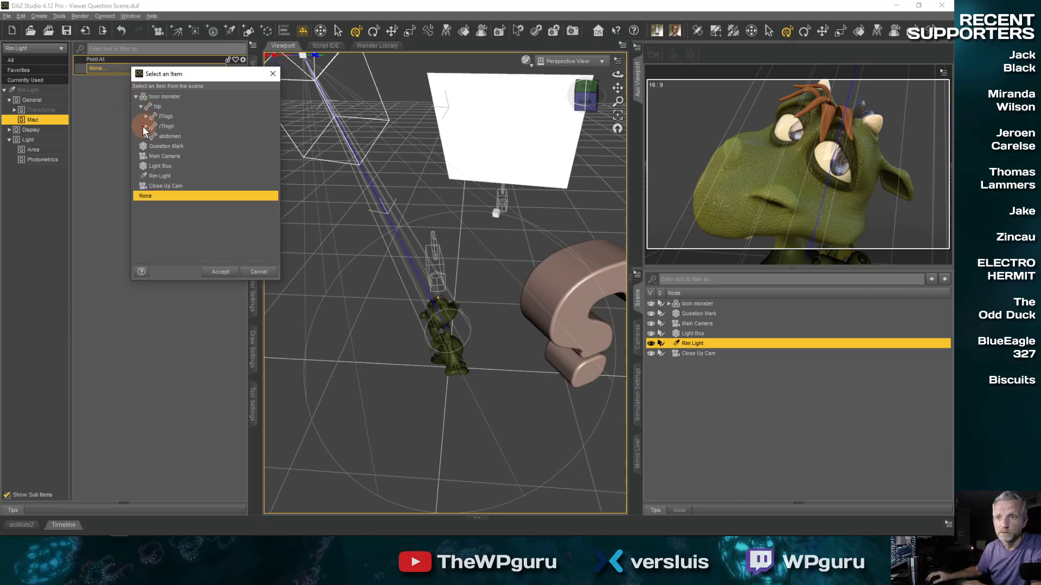
{"action": "left_click", "coordinate": [146, 136]}
{"action": "left_click", "coordinate": [151, 147]}
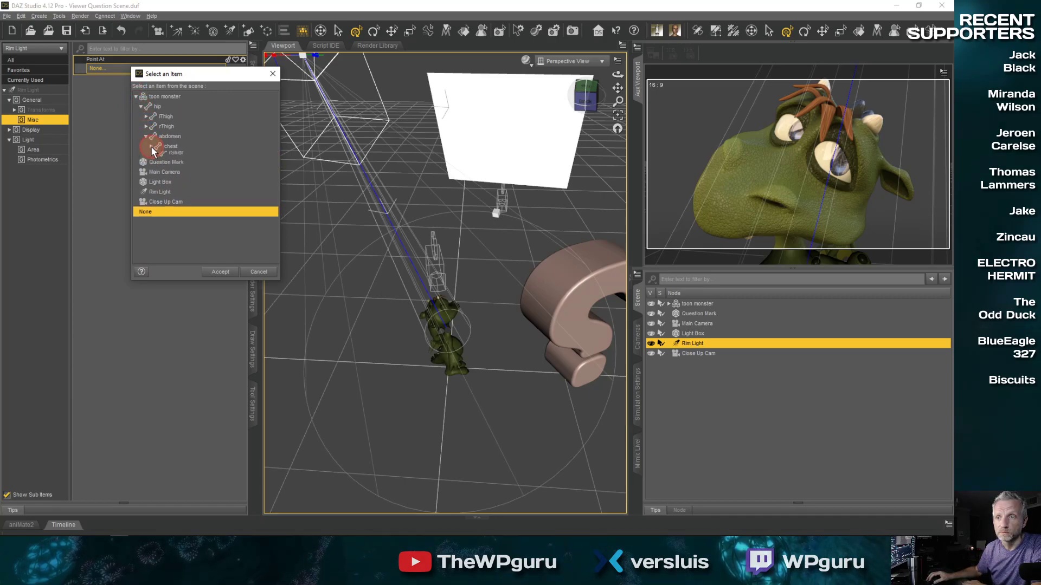
{"action": "left_click", "coordinate": [155, 156]}
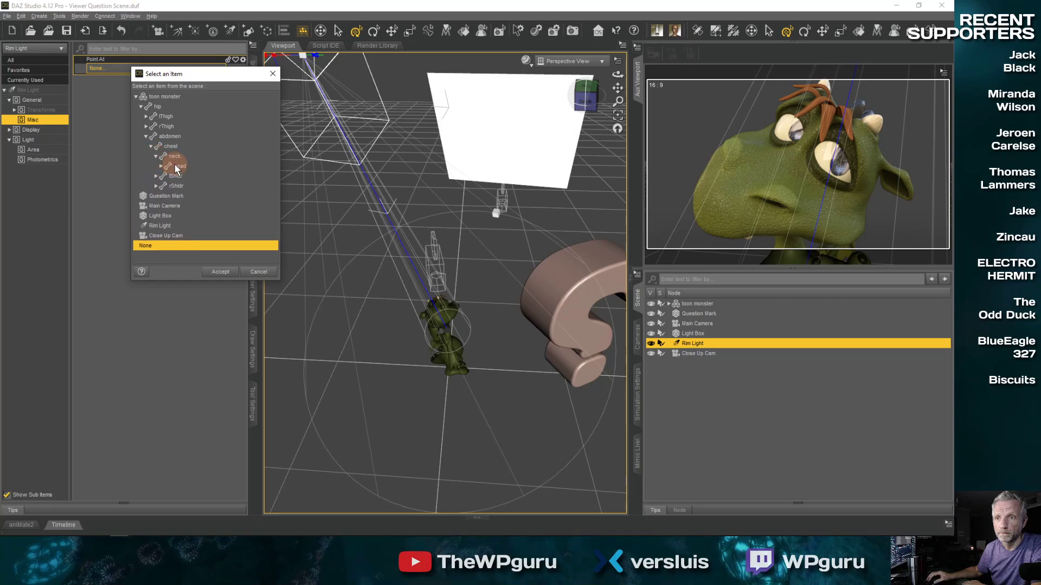
{"action": "left_click", "coordinate": [195, 166]}
{"action": "left_click", "coordinate": [223, 274]}
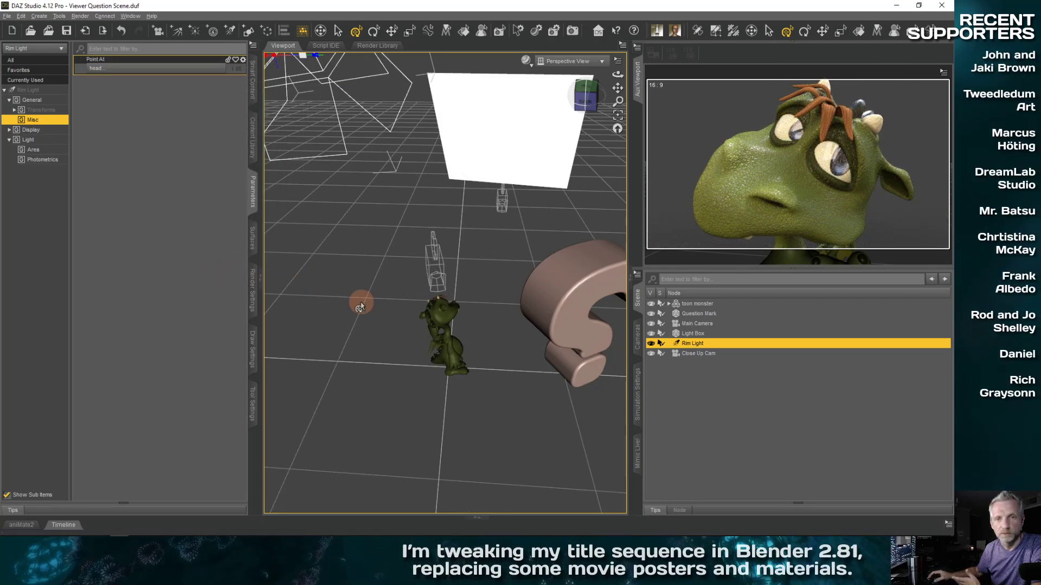
- Set the Rim Light's Point At target to the whole toon monster instead of its head
{"action": "left_click_drag", "start_coordinate": [346, 317], "coordinate": [358, 326], "text": "ctrl+alt"}
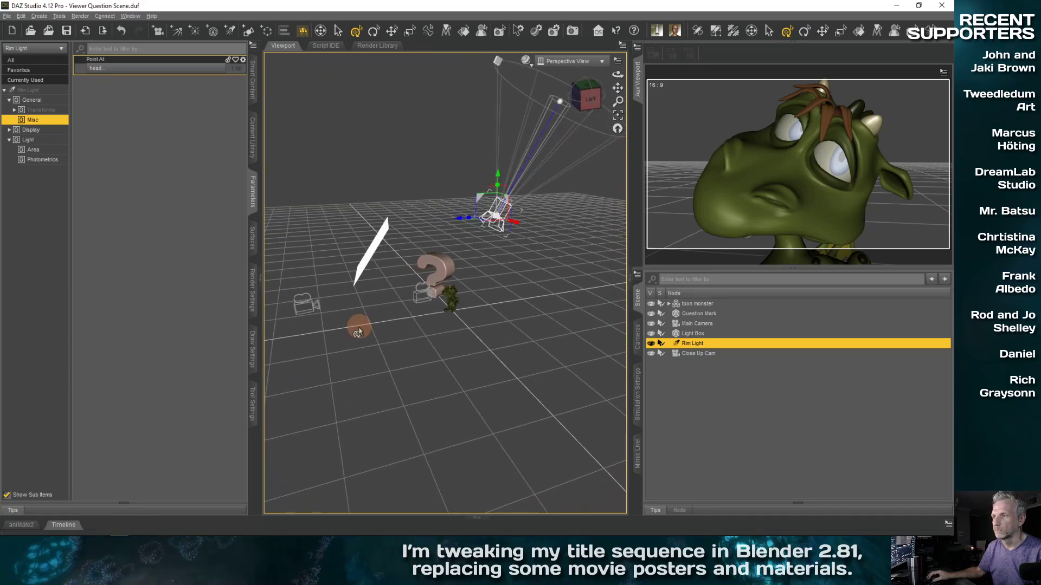
{"action": "left_click_drag", "start_coordinate": [483, 287], "coordinate": [479, 280], "text": "ctrl+alt"}
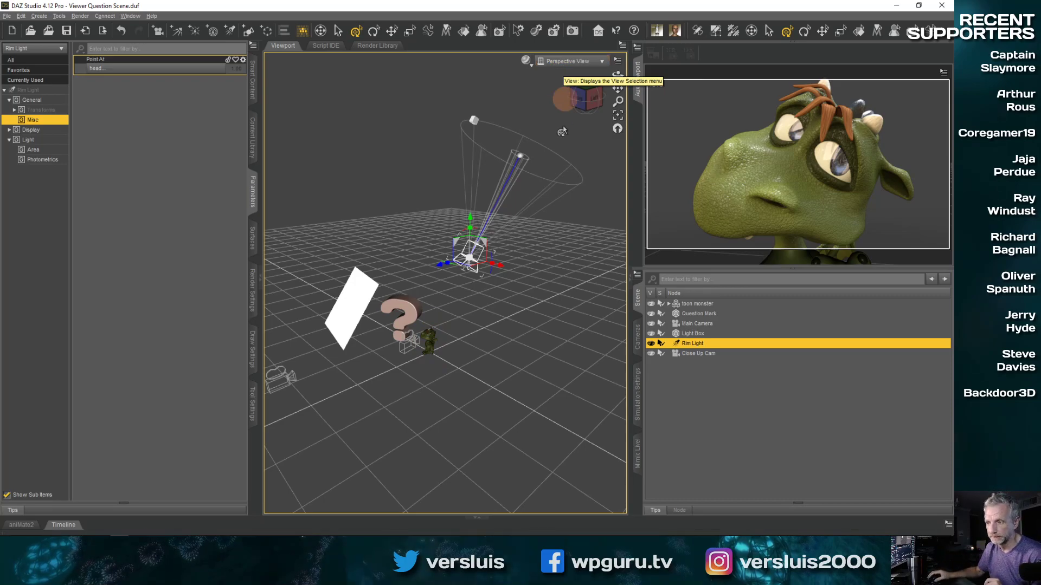
{"action": "left_click", "coordinate": [138, 68]}
{"action": "left_click", "coordinate": [174, 96]}
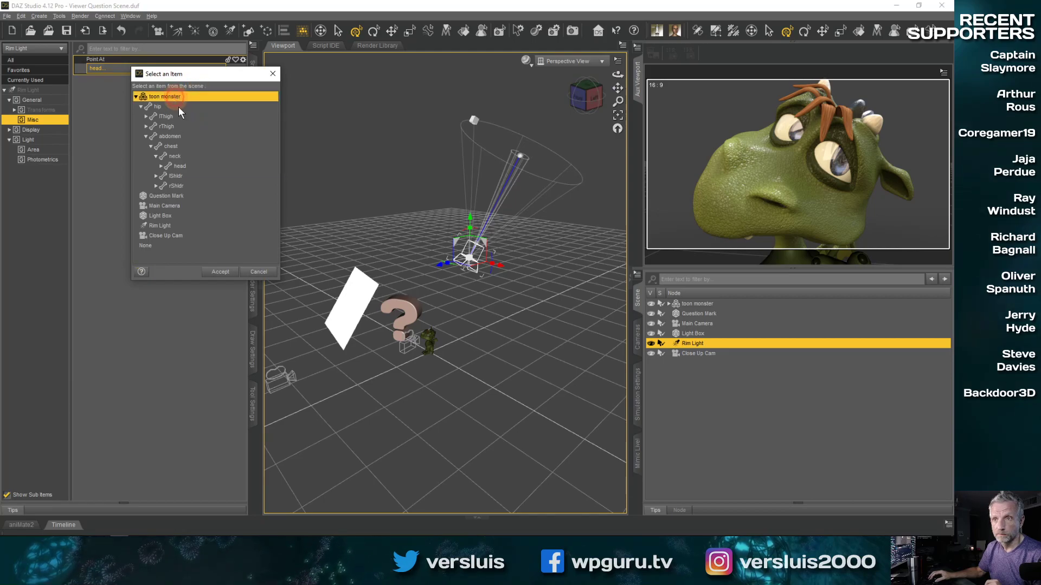
{"action": "left_click", "coordinate": [221, 271]}
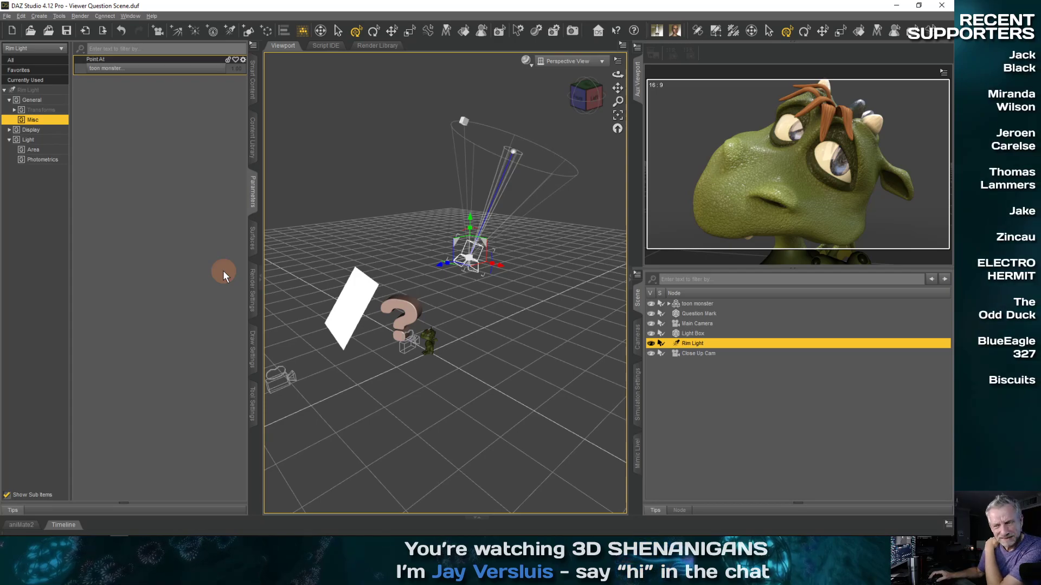
- Try Use Local Coordinates for the Universal tool on the Rim Light, and restore Use World Coordinates
{"action": "left_click", "coordinate": [252, 403]}
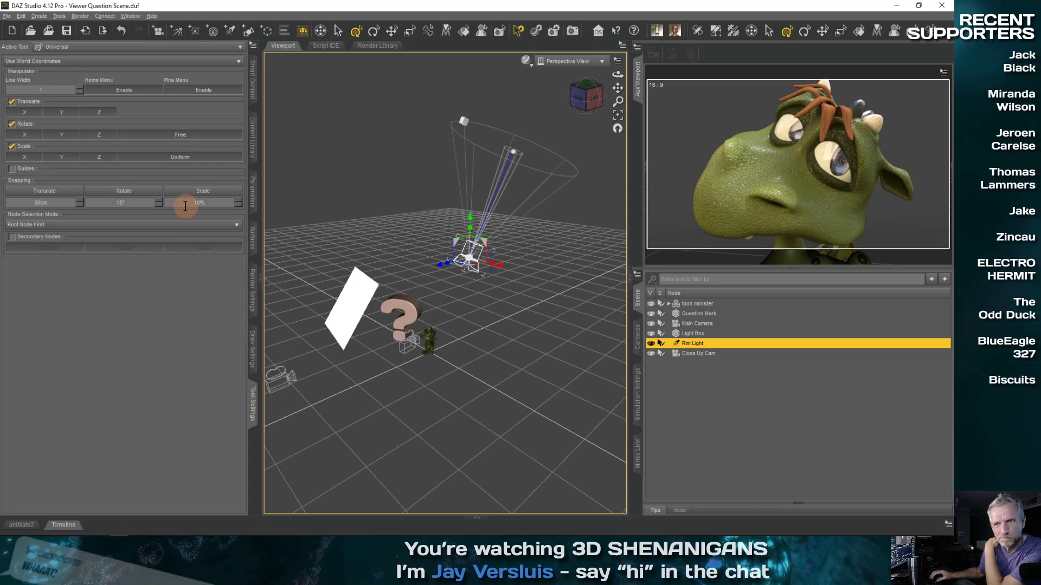
{"action": "left_click", "coordinate": [167, 62]}
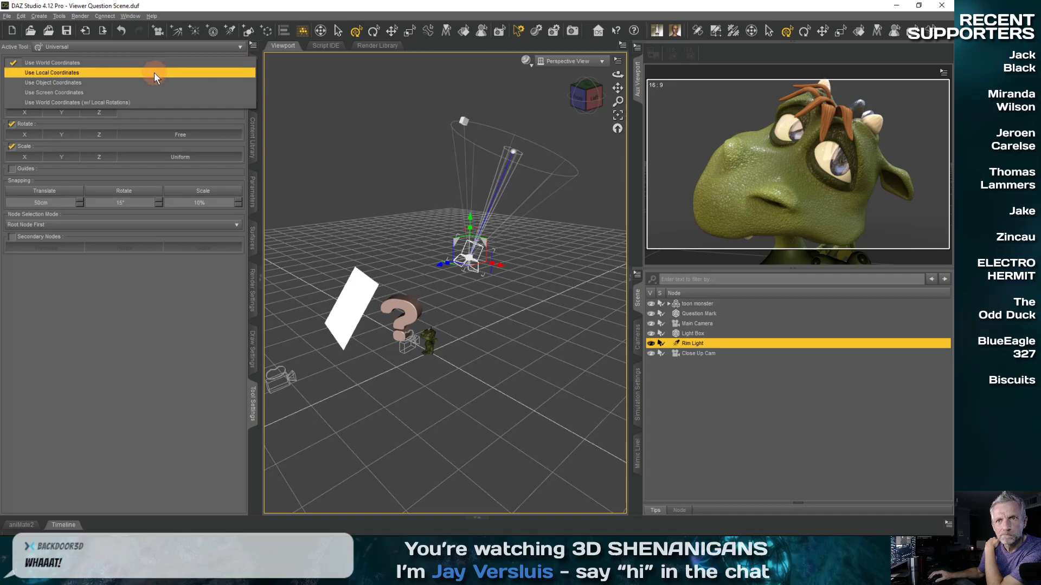
{"action": "left_click", "coordinate": [154, 74]}
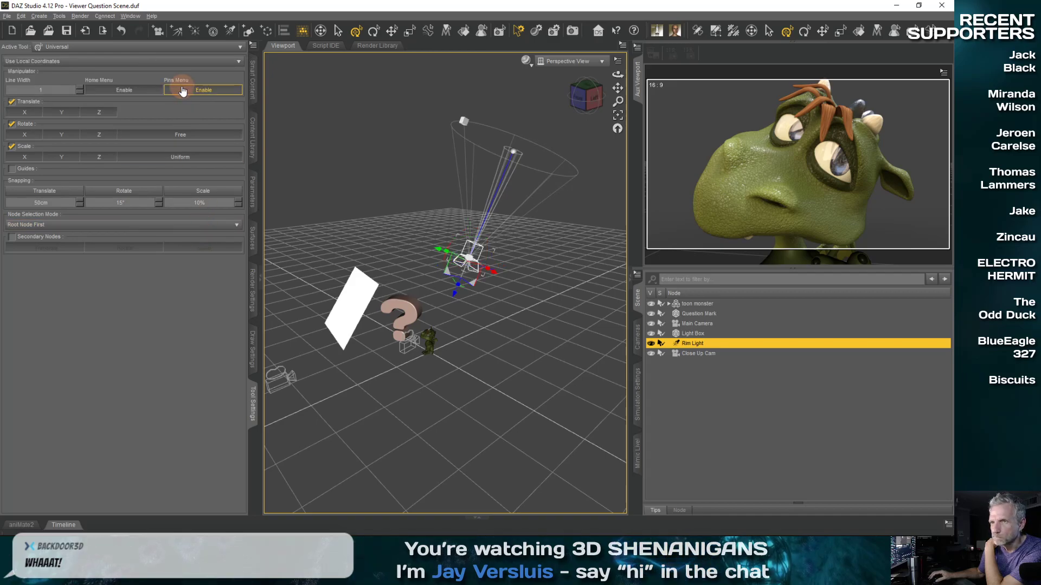
{"action": "left_click", "coordinate": [185, 60]}
{"action": "left_click", "coordinate": [180, 53]}
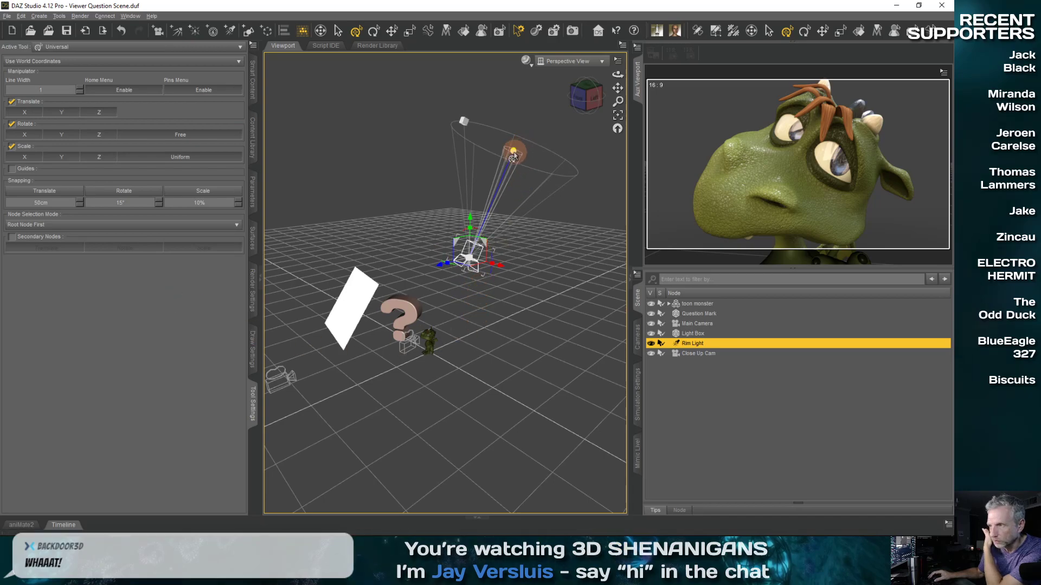
{"action": "left_click", "coordinate": [248, 205]}
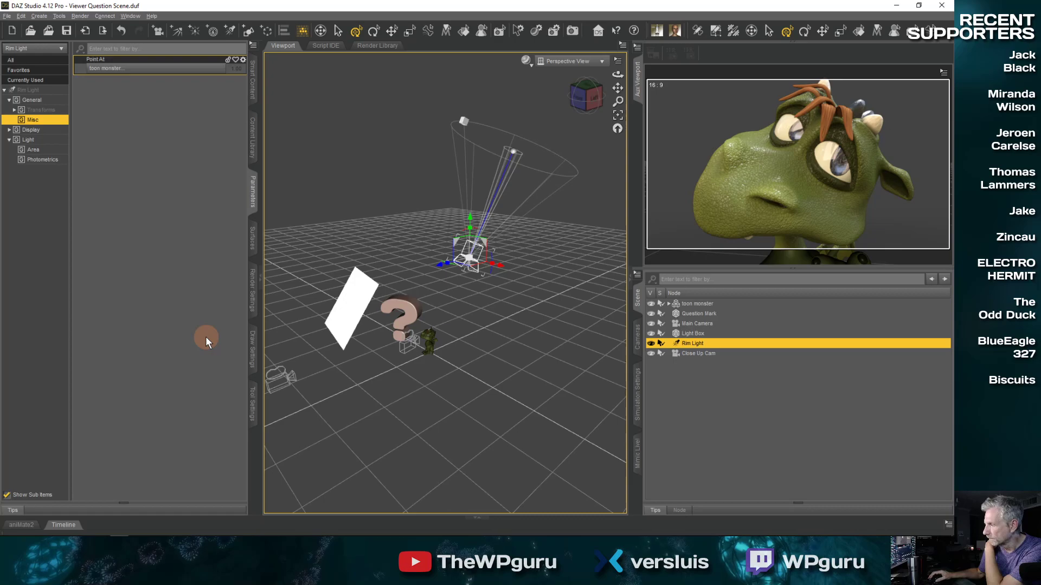
- Examine the Rim Light's position and aim relative to the toon monster, selecting each of them in the viewport
{"action": "scroll", "coordinate": [407, 303], "scroll_direction": "up", "scroll_amount": 2}
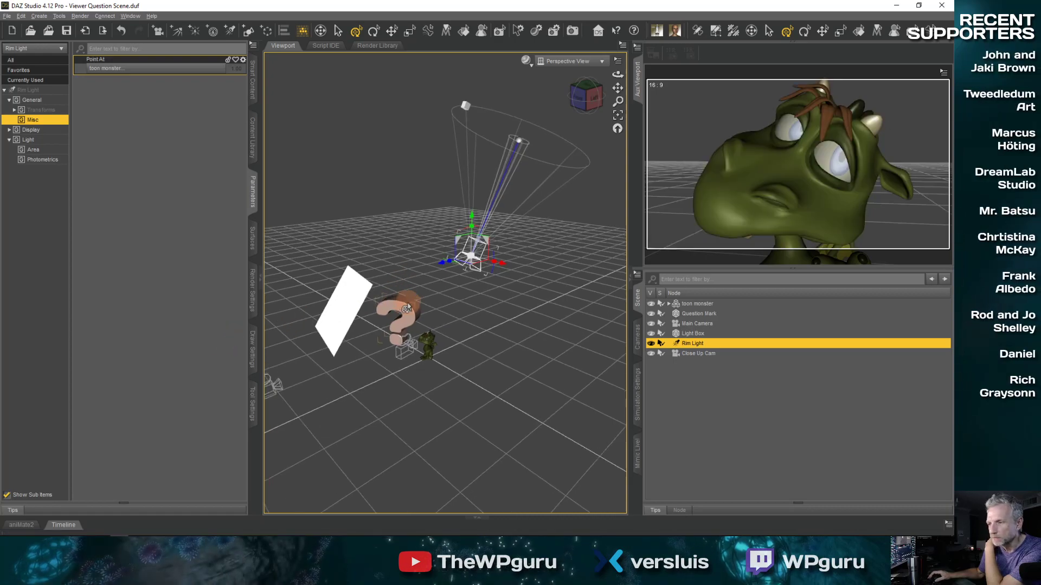
{"action": "scroll", "coordinate": [407, 307], "scroll_direction": "up", "scroll_amount": 1}
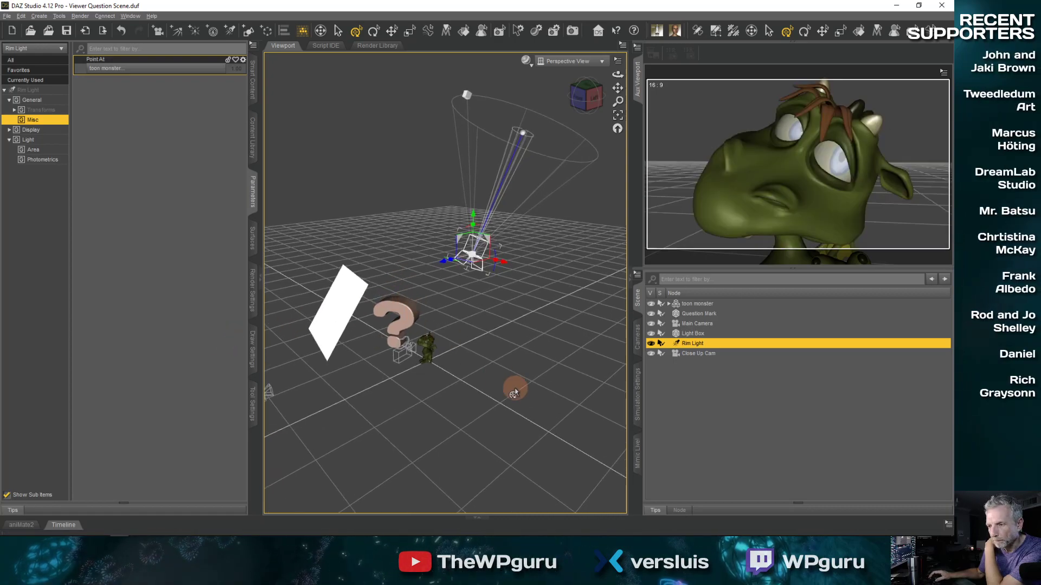
{"action": "left_click", "coordinate": [432, 353]}
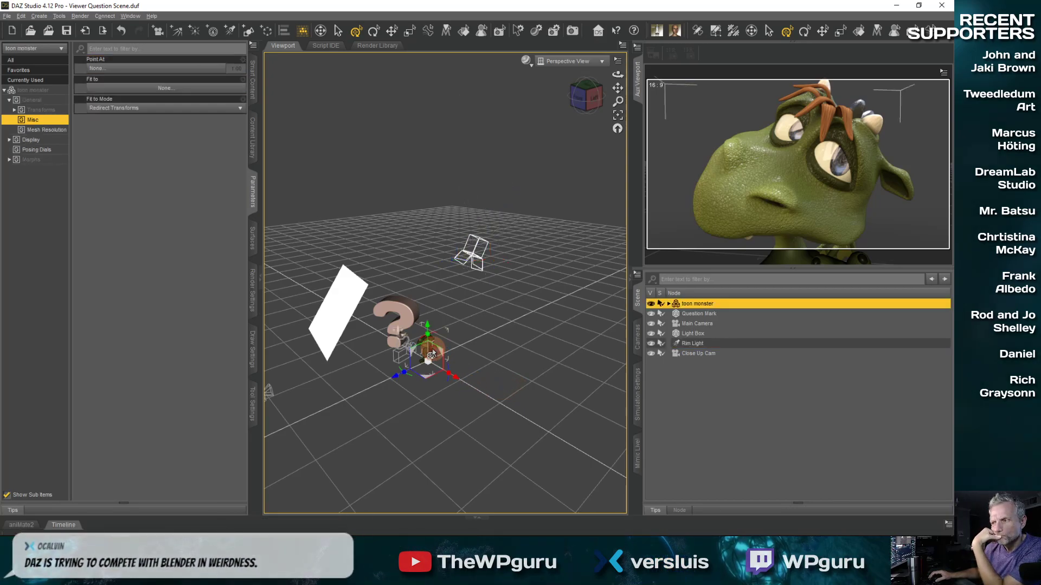
{"action": "left_click", "coordinate": [477, 253]}
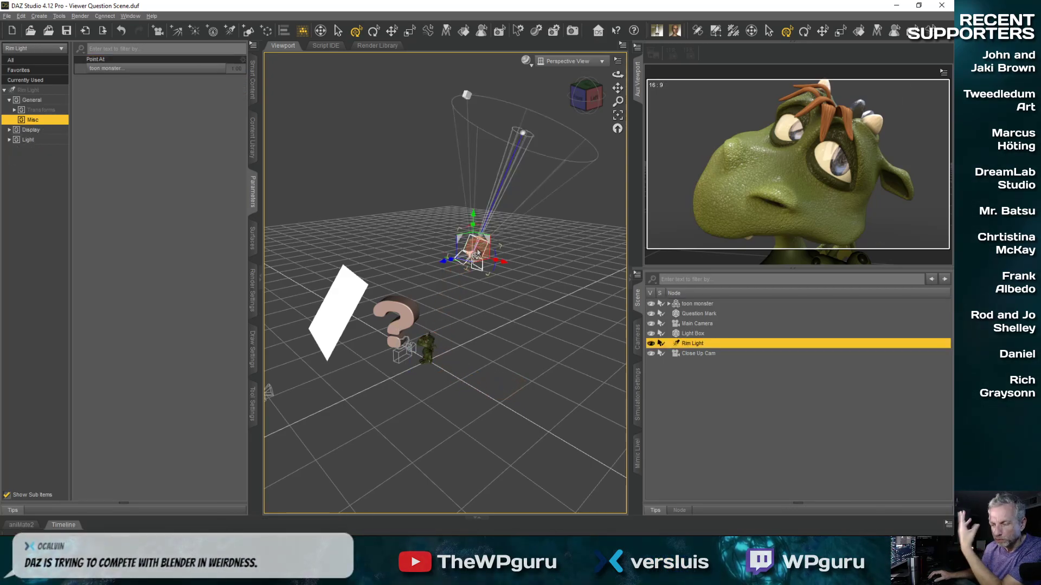
{"action": "scroll", "coordinate": [465, 315], "scroll_direction": "up", "scroll_amount": 5}
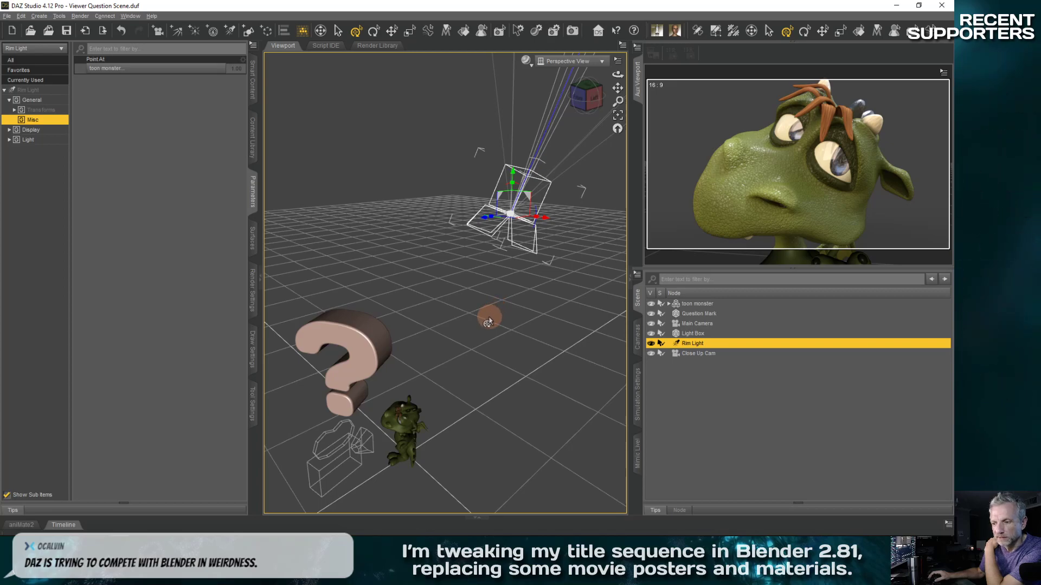
{"action": "scroll", "coordinate": [480, 323], "scroll_direction": "down", "scroll_amount": 4}
{"action": "scroll", "coordinate": [479, 326], "scroll_direction": "down", "scroll_amount": 5}
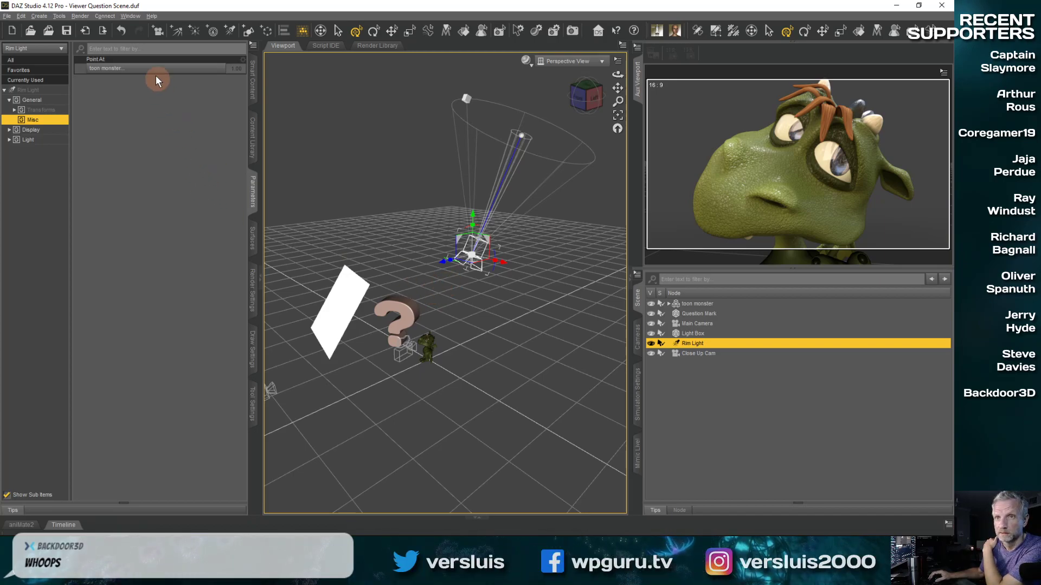
- Create a new null with the name Rim Light Helper
{"action": "left_click", "coordinate": [39, 16]}
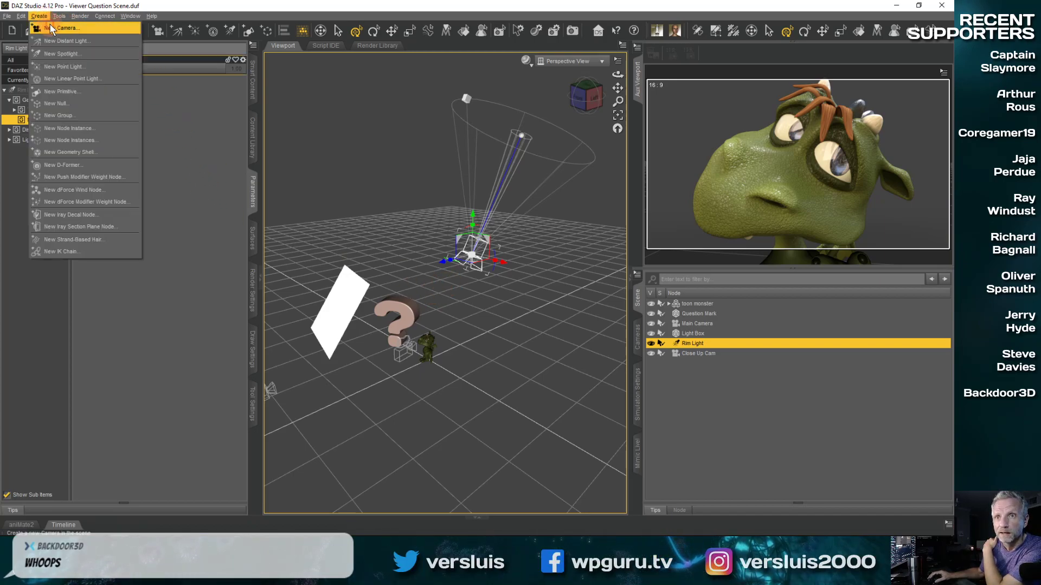
{"action": "left_click", "coordinate": [111, 103]}
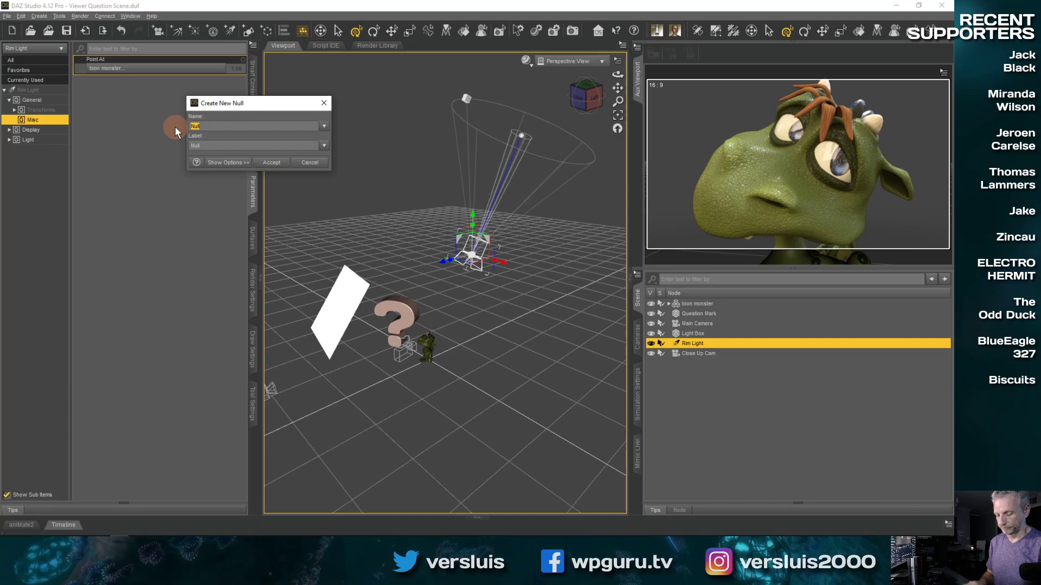
{"action": "type", "text": "Rim Light"}
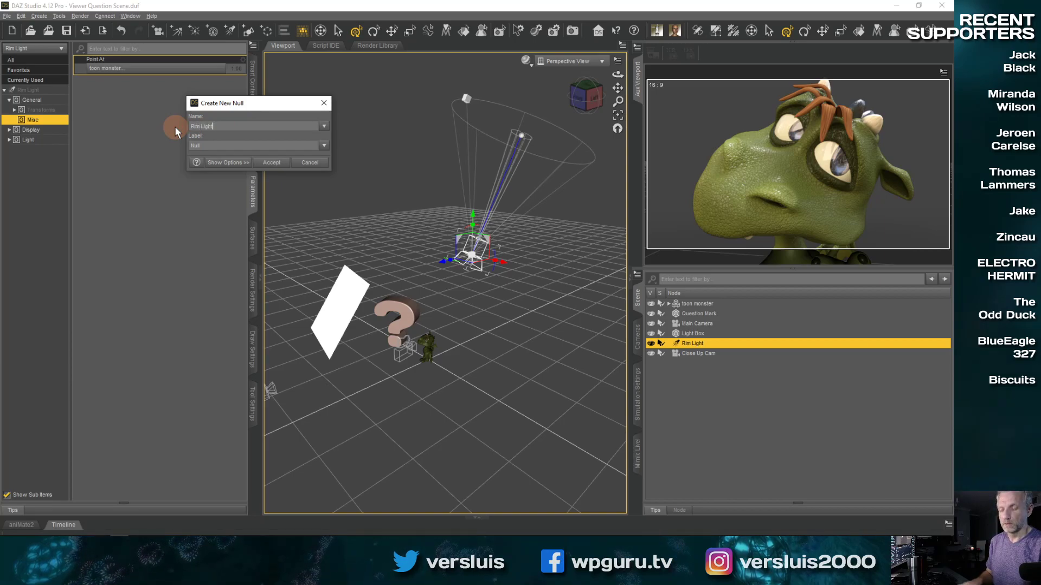
{"action": "type", "text": " Helper"}
{"action": "key", "text": "Return"}
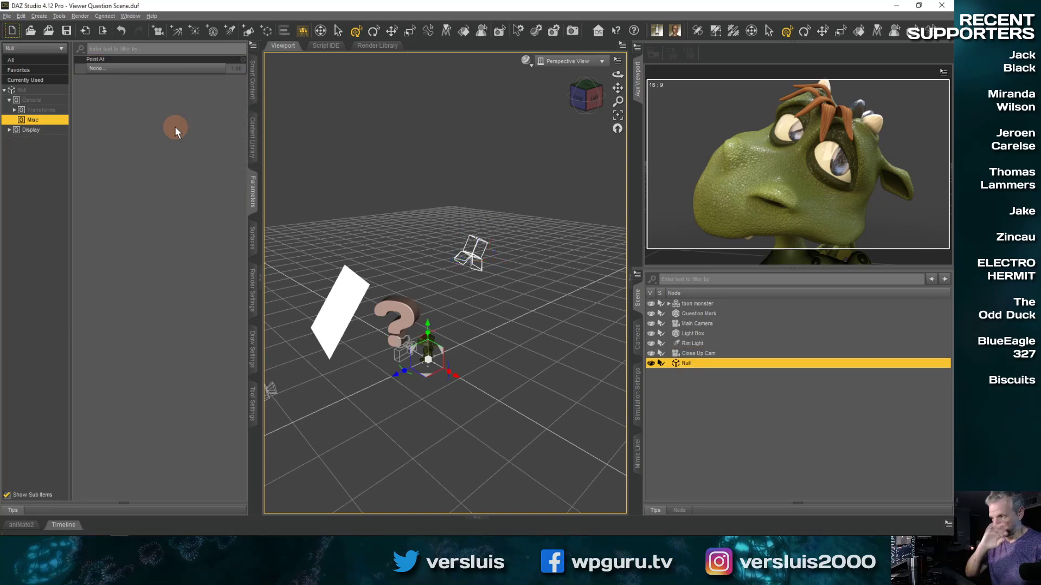
- Change the new null's label in the scene list to Rim Light Helper
{"action": "double_click", "coordinate": [687, 364]}
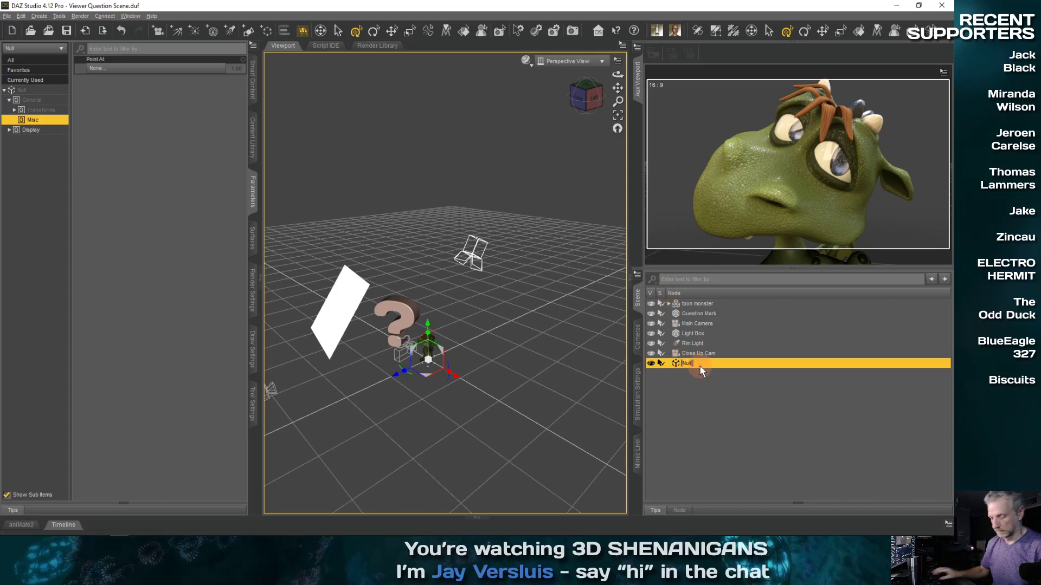
{"action": "type", "text": "Riom"}
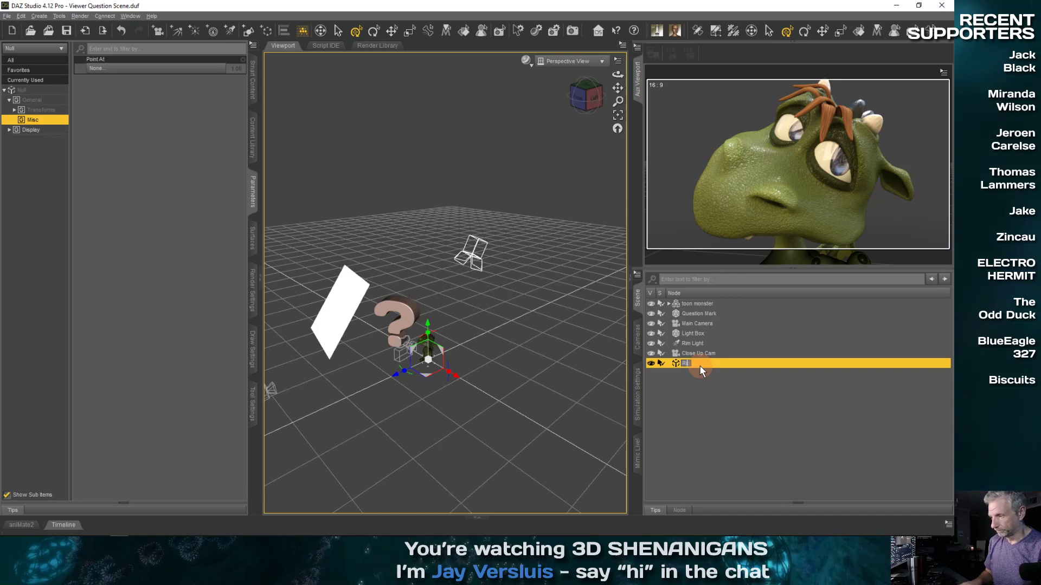
{"action": "type", "text": "Light Helper"}
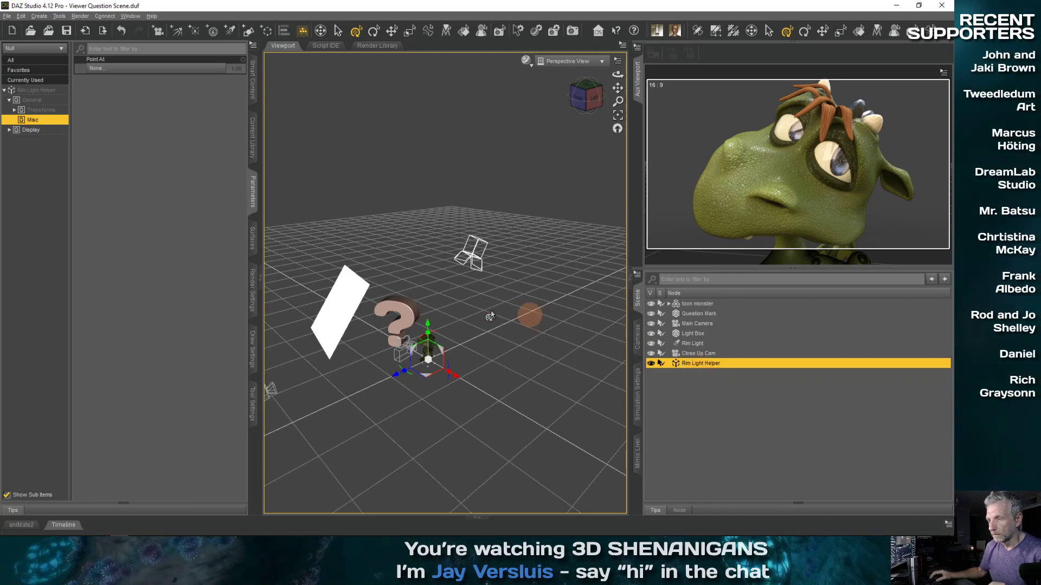
- Frame the Rim Light Helper null and move it up to the toon monster's head, checking its placement from several angles
{"action": "left_click", "coordinate": [621, 116]}
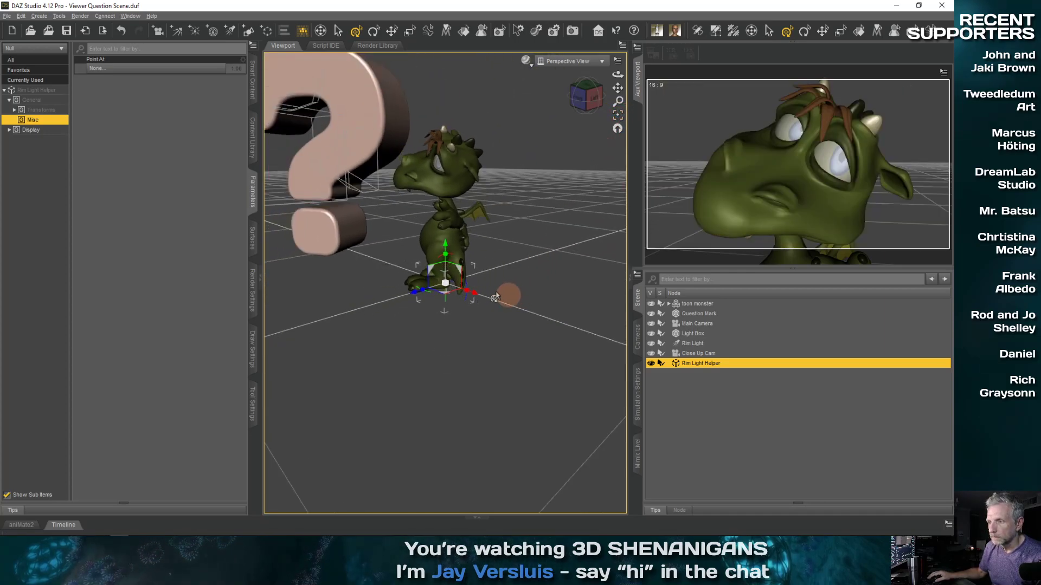
{"action": "left_click_drag", "start_coordinate": [446, 252], "coordinate": [453, 69]}
{"action": "middle_click_drag", "start_coordinate": [495, 151], "coordinate": [475, 127]}
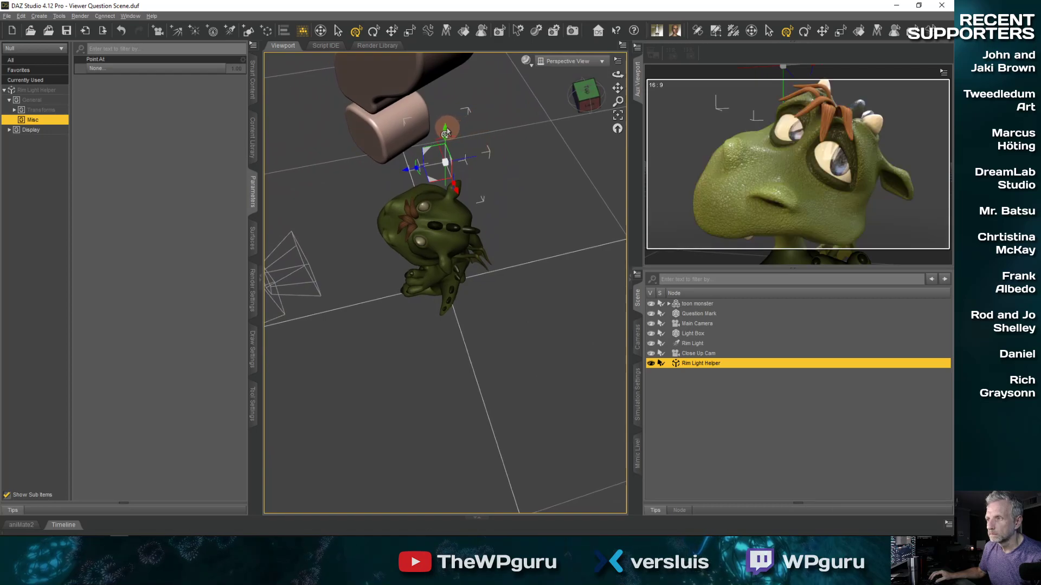
{"action": "left_click_drag", "start_coordinate": [447, 131], "coordinate": [445, 156]}
{"action": "middle_click_drag", "start_coordinate": [511, 216], "coordinate": [490, 231]}
{"action": "left_click_drag", "start_coordinate": [408, 225], "coordinate": [375, 239]}
{"action": "middle_click_drag", "start_coordinate": [371, 276], "coordinate": [472, 172]}
{"action": "left_click_drag", "start_coordinate": [476, 132], "coordinate": [475, 124]}
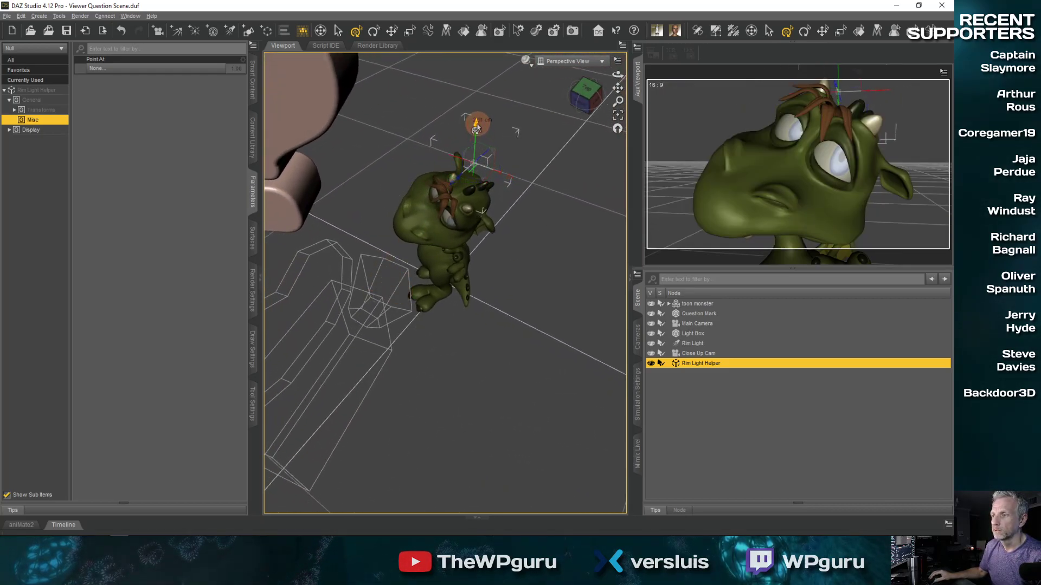
{"action": "middle_click_drag", "start_coordinate": [512, 242], "coordinate": [450, 239]}
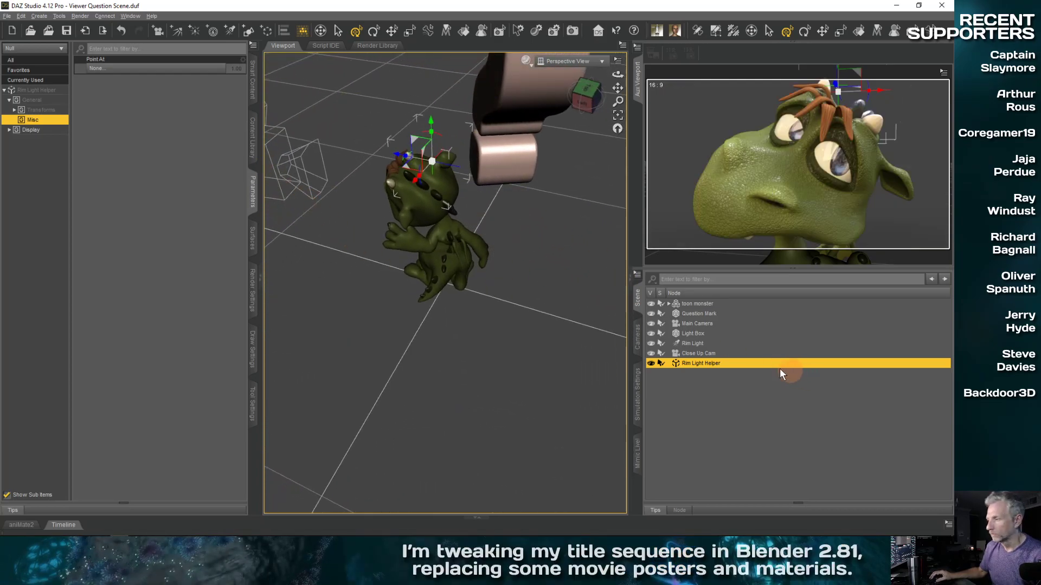
- Set the Rim Light's Point At target to Rim Light Helper and check the light's direction across the whole scene
{"action": "left_click", "coordinate": [704, 343]}
{"action": "left_click", "coordinate": [157, 80]}
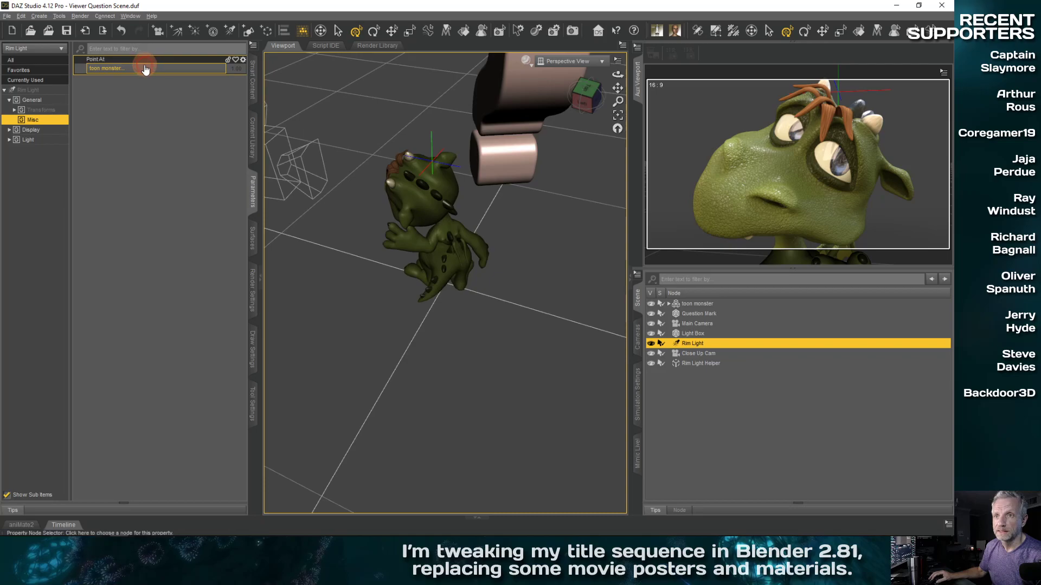
{"action": "left_click", "coordinate": [180, 156]}
{"action": "left_click", "coordinate": [221, 272]}
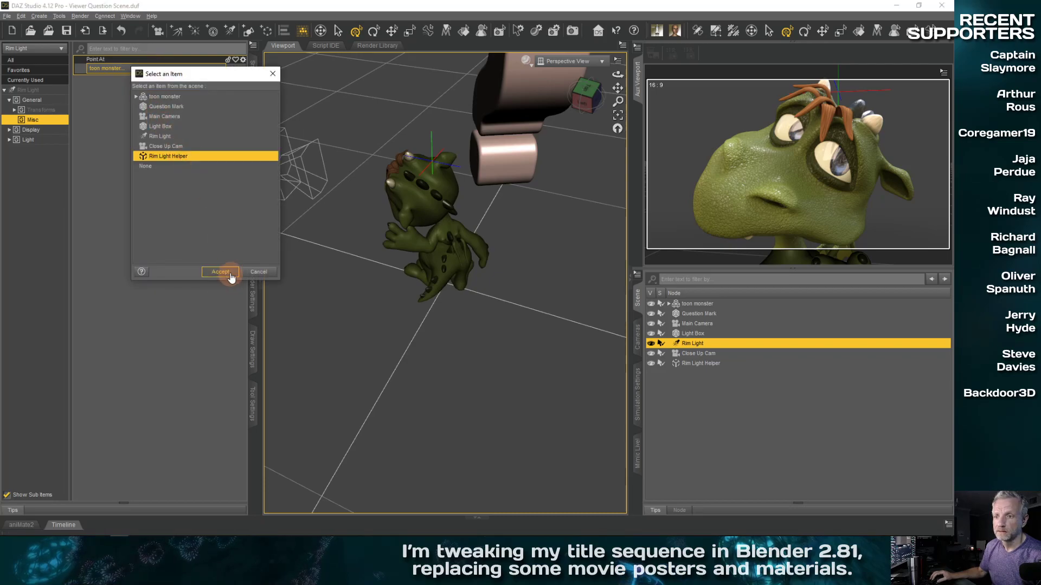
{"action": "scroll", "coordinate": [363, 293], "scroll_direction": "down", "scroll_amount": 5}
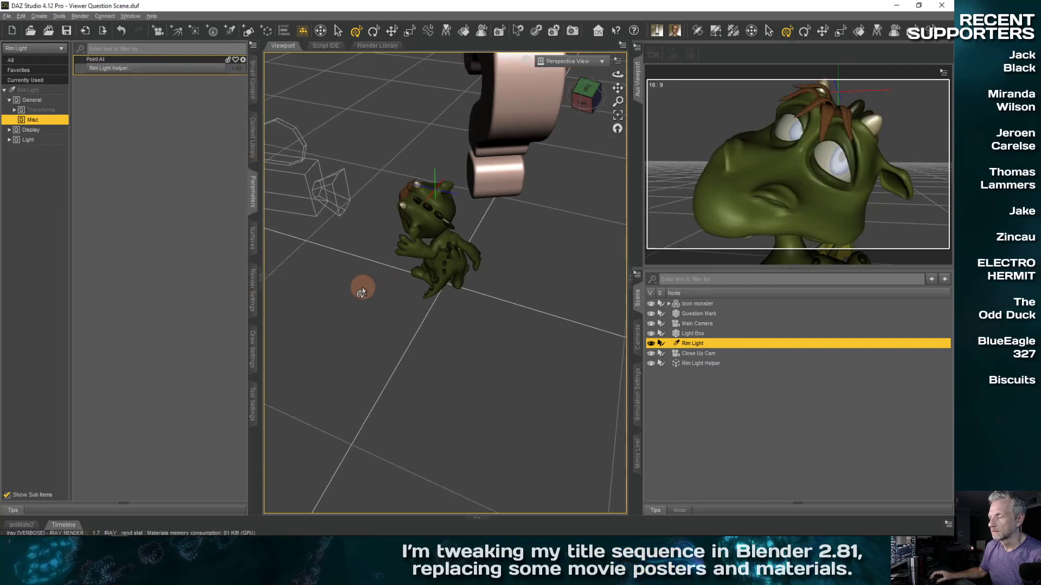
{"action": "middle_click_drag", "start_coordinate": [362, 293], "coordinate": [355, 315]}
{"action": "scroll", "coordinate": [356, 320], "scroll_direction": "down", "scroll_amount": 6}
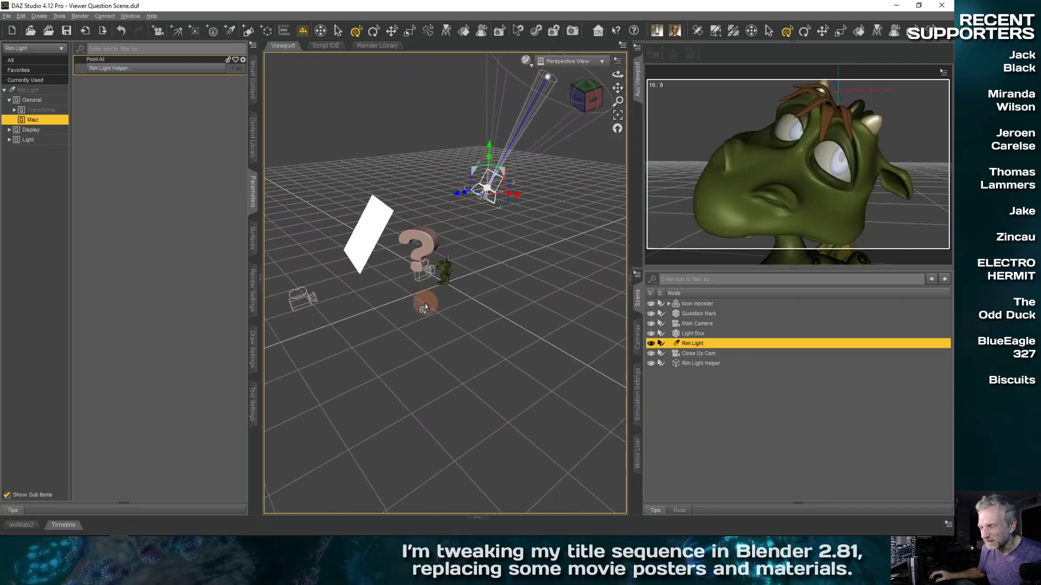
{"action": "middle_click_drag", "start_coordinate": [436, 307], "coordinate": [436, 309]}
{"action": "middle_click_drag", "start_coordinate": [433, 237], "coordinate": [440, 254]}
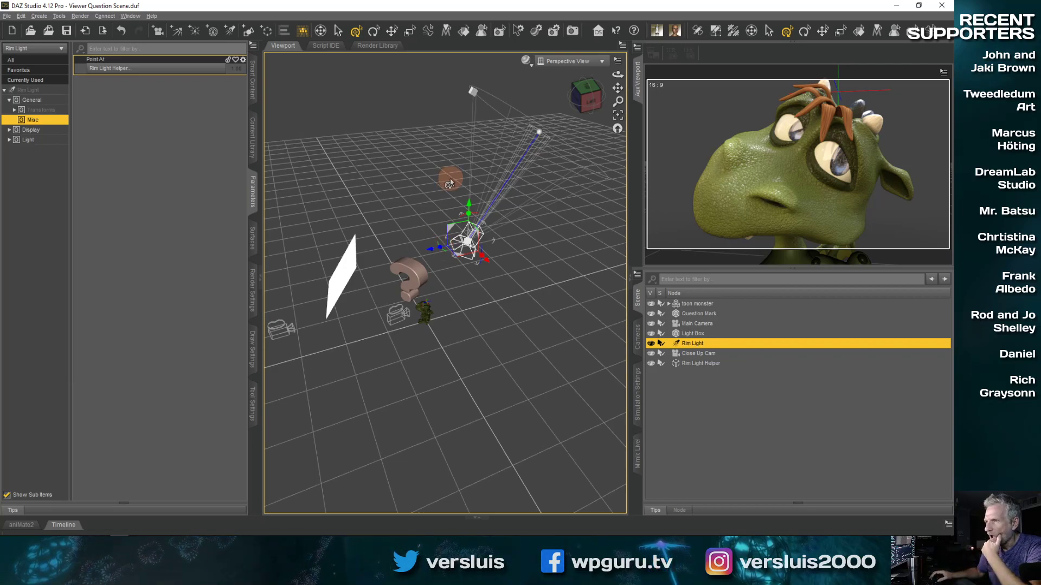
- Check the program version in the About DAZ Studio information and close it
{"action": "left_click", "coordinate": [151, 17]}
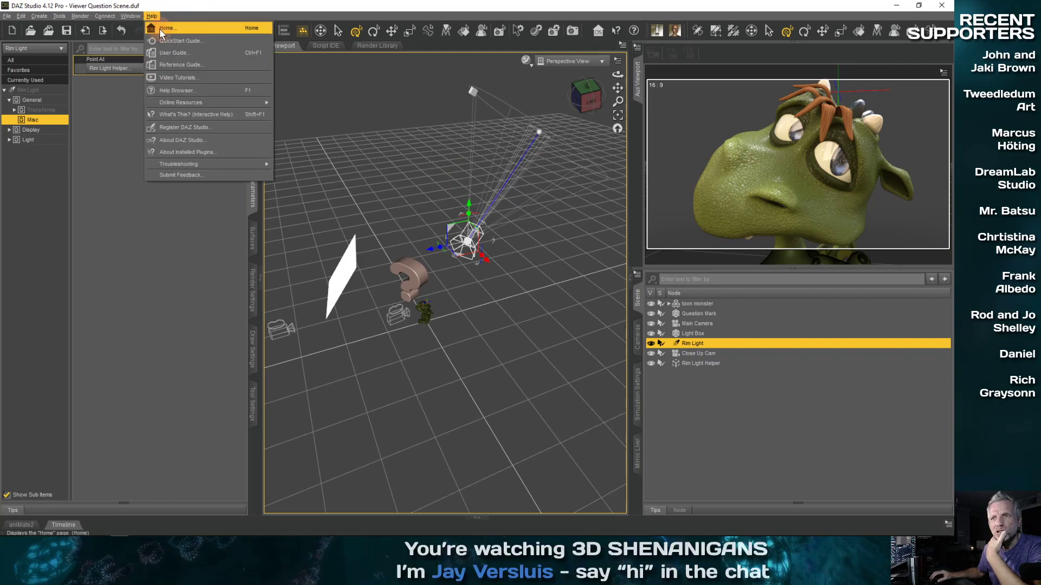
{"action": "left_click", "coordinate": [201, 140]}
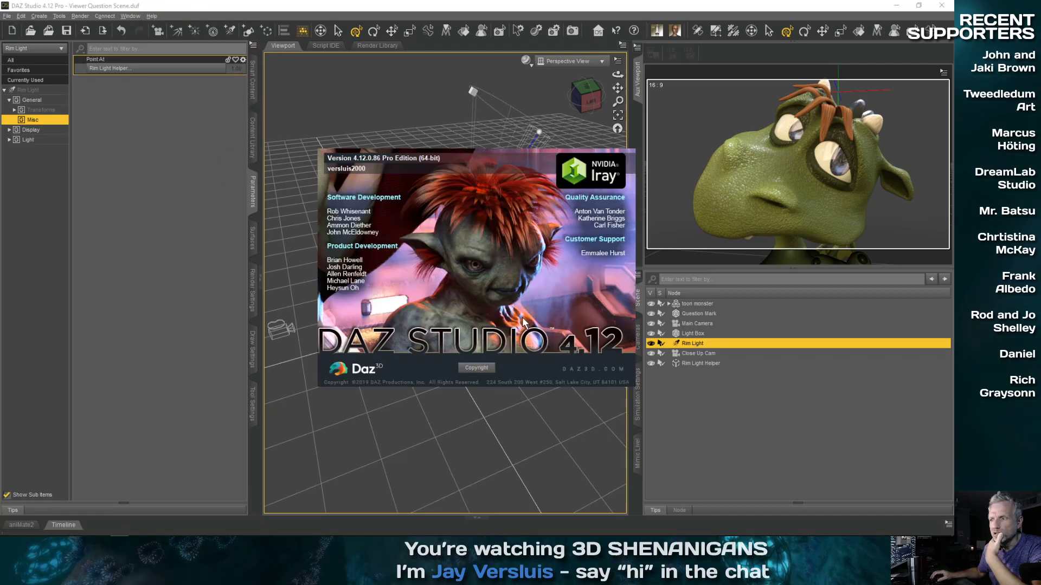
{"action": "left_click", "coordinate": [457, 209]}
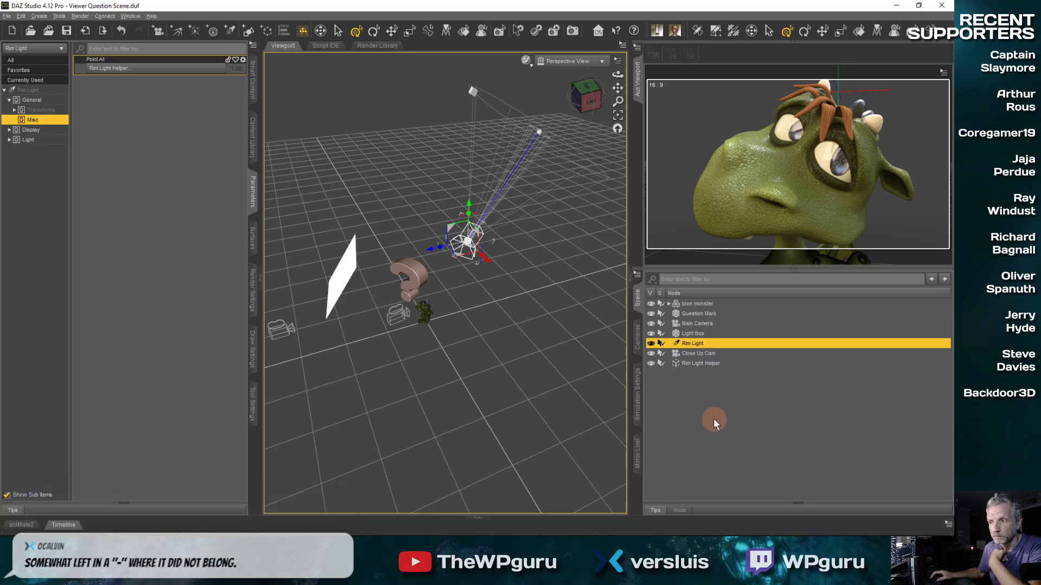
{"action": "left_click_drag", "start_coordinate": [482, 265], "coordinate": [511, 325]}
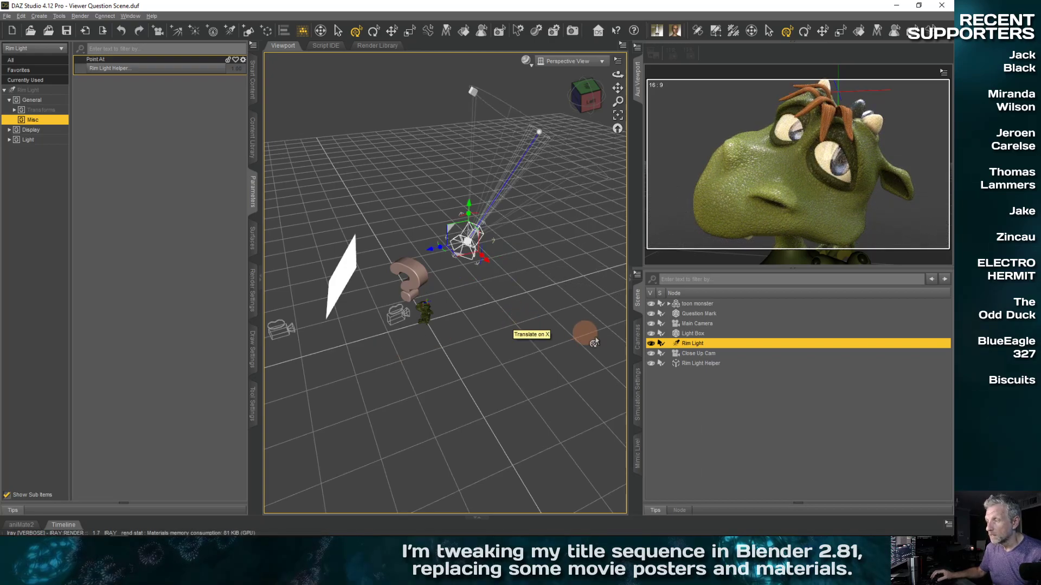
{"action": "left_click_drag", "start_coordinate": [594, 342], "coordinate": [531, 334]}
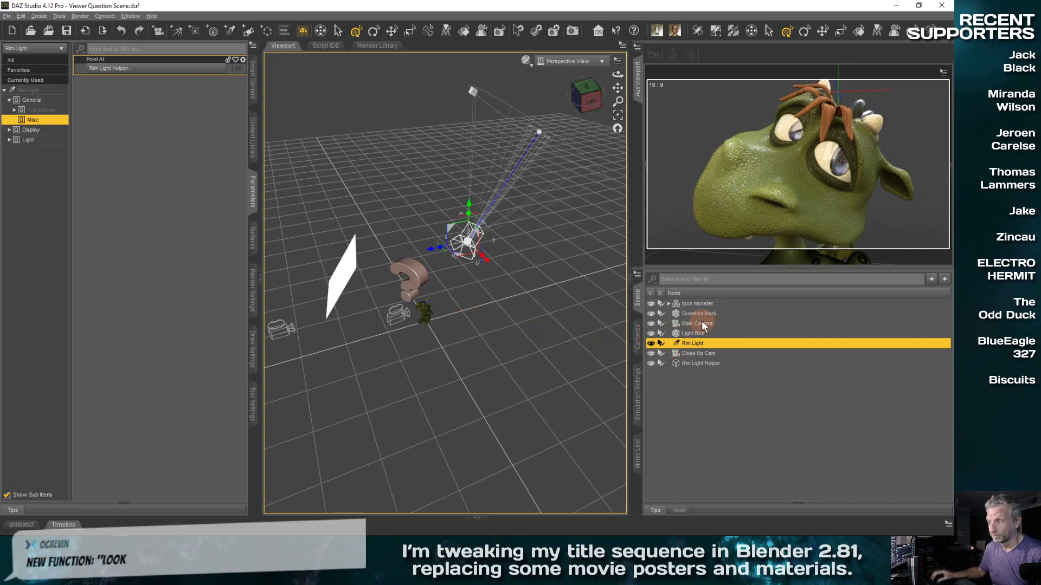
- Move the Rim Light Helper straight up, high above the toon monster, to test how the Rim Light re-aims
{"action": "left_click", "coordinate": [714, 364]}
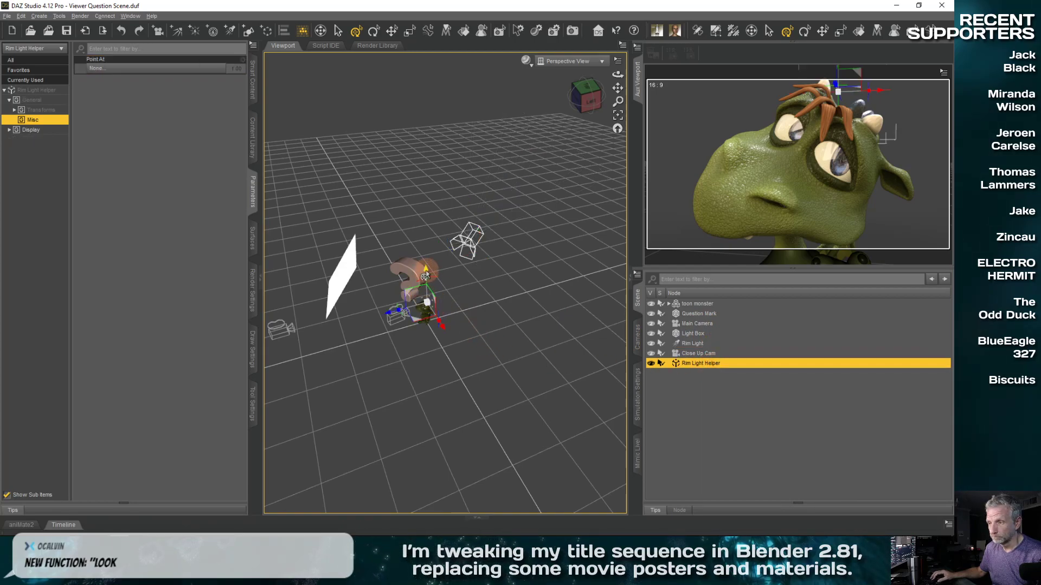
{"action": "left_click_drag", "start_coordinate": [425, 277], "coordinate": [401, 144]}
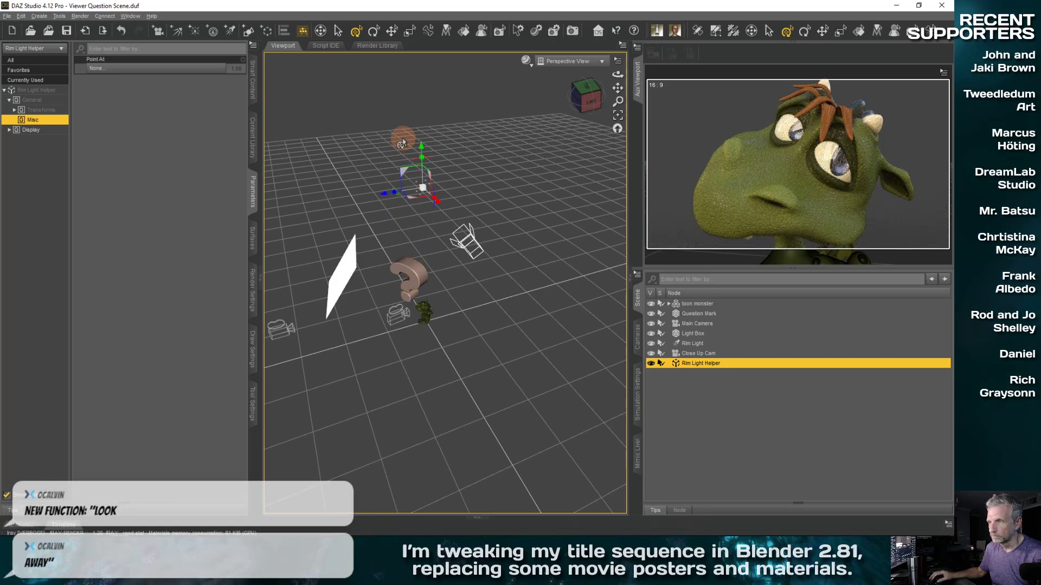
{"action": "left_click", "coordinate": [422, 162]}
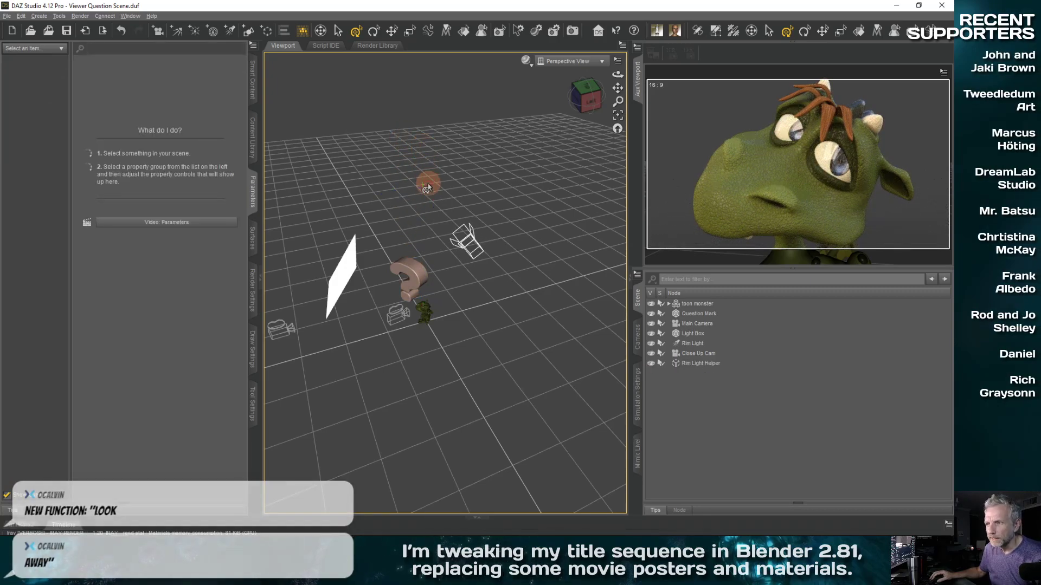
- Lower the Rim Light Helper back to the toon monster's head and move it along its Z axis, out past the nearby camera
{"action": "left_click", "coordinate": [698, 362]}
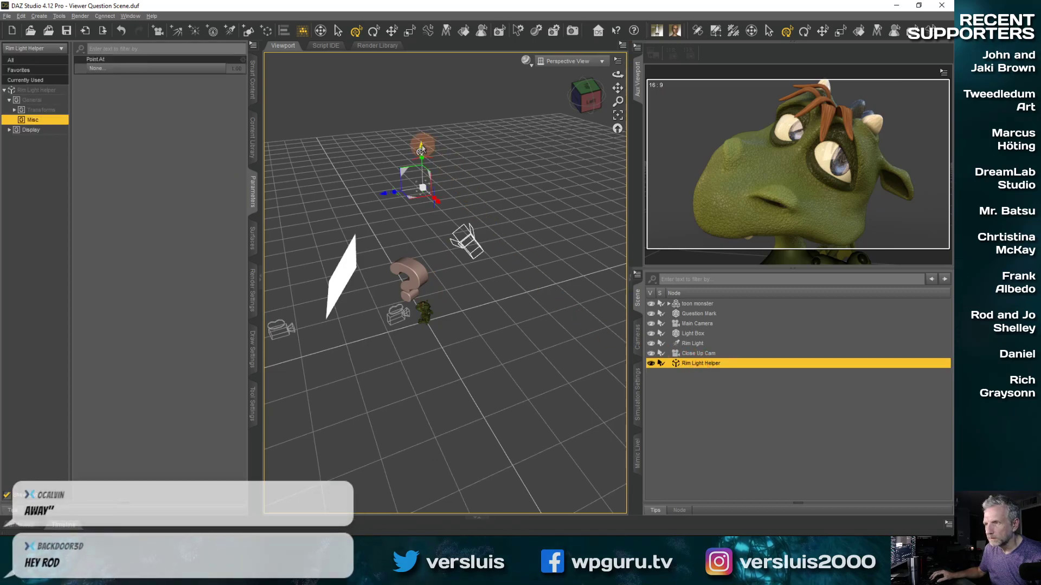
{"action": "left_click_drag", "start_coordinate": [422, 147], "coordinate": [422, 191]}
{"action": "scroll", "coordinate": [422, 191], "scroll_direction": "up", "scroll_amount": 5}
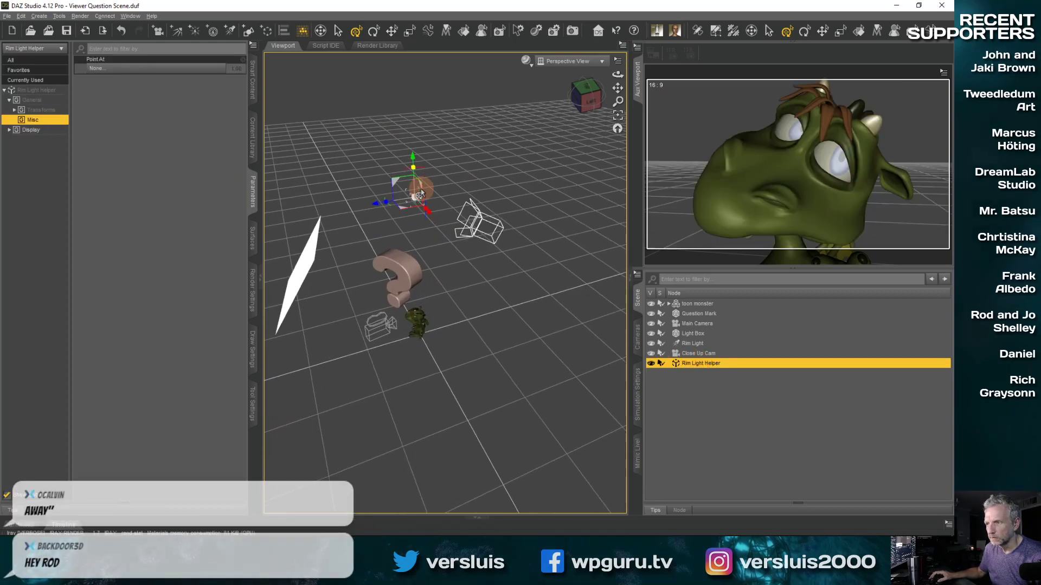
{"action": "scroll", "coordinate": [420, 192], "scroll_direction": "up", "scroll_amount": 3}
{"action": "left_click_drag", "start_coordinate": [407, 145], "coordinate": [363, 293]}
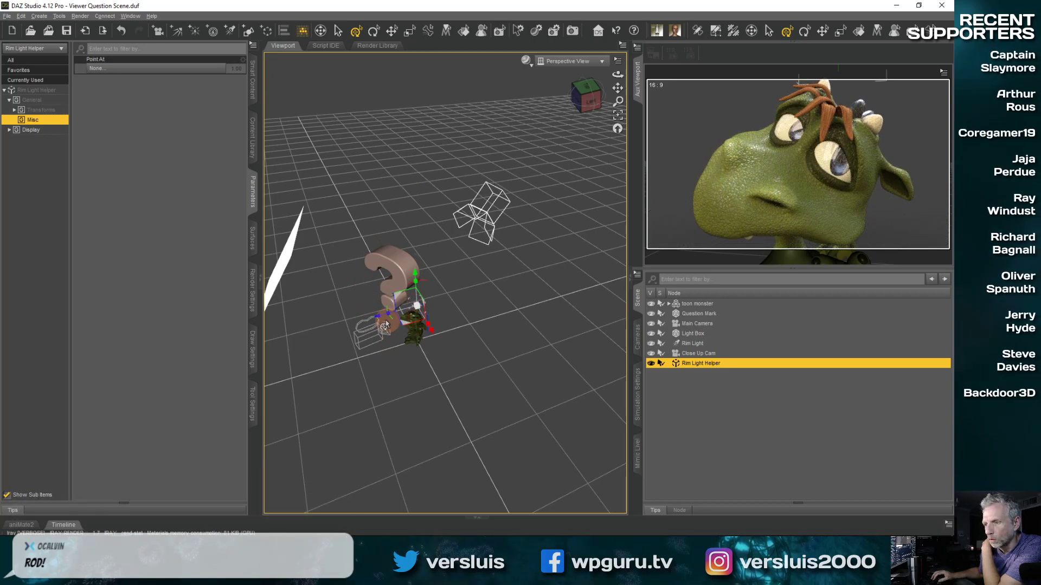
{"action": "mouse_move", "coordinate": [378, 322]}
{"action": "left_mouse_down"}
{"action": "mouse_move", "coordinate": [575, 305]}
{"action": "mouse_move", "coordinate": [379, 332]}
{"action": "left_mouse_up"}
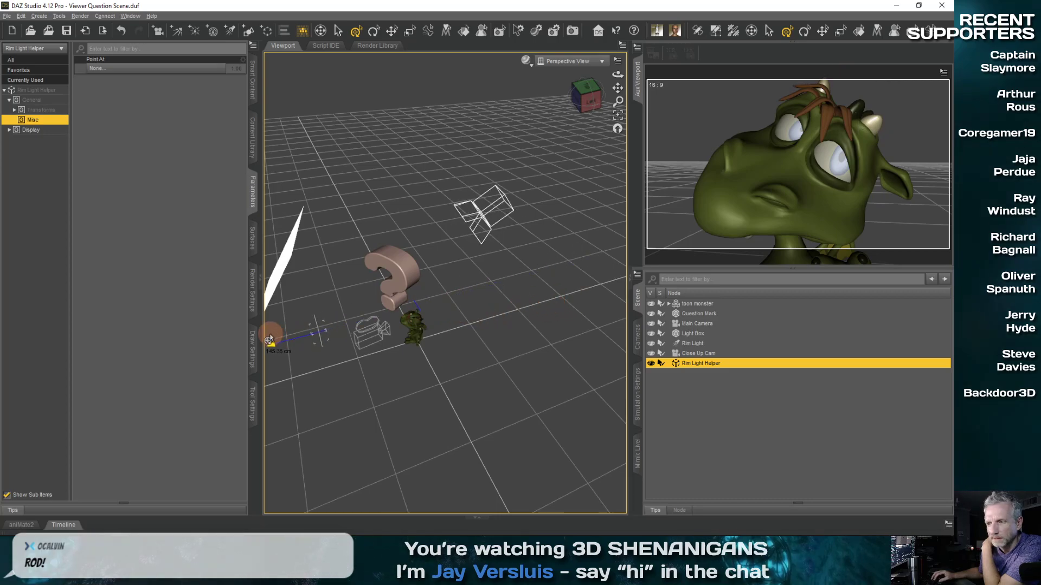
- Move the Rim Light Helper close to the monster and lower it to just above the monster's head
{"action": "left_click_drag", "start_coordinate": [488, 320], "coordinate": [367, 340]}
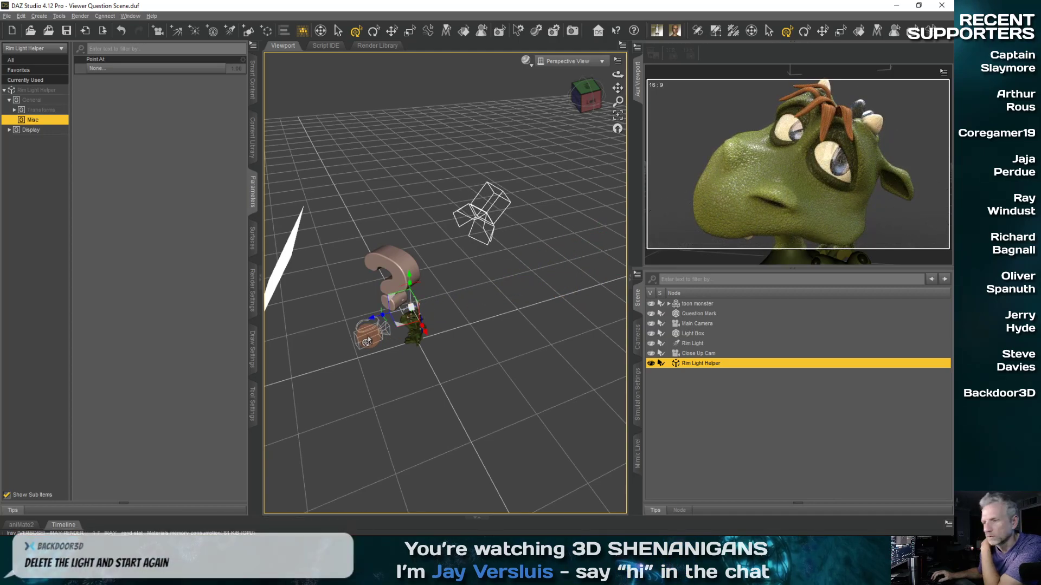
{"action": "middle_click_drag", "start_coordinate": [382, 338], "coordinate": [382, 339]}
{"action": "mouse_move", "coordinate": [368, 321]}
{"action": "left_mouse_down"}
{"action": "mouse_move", "coordinate": [458, 305]}
{"action": "mouse_move", "coordinate": [341, 335]}
{"action": "mouse_move", "coordinate": [367, 330]}
{"action": "left_mouse_up"}
{"action": "middle_click_drag", "start_coordinate": [367, 325], "coordinate": [383, 249]}
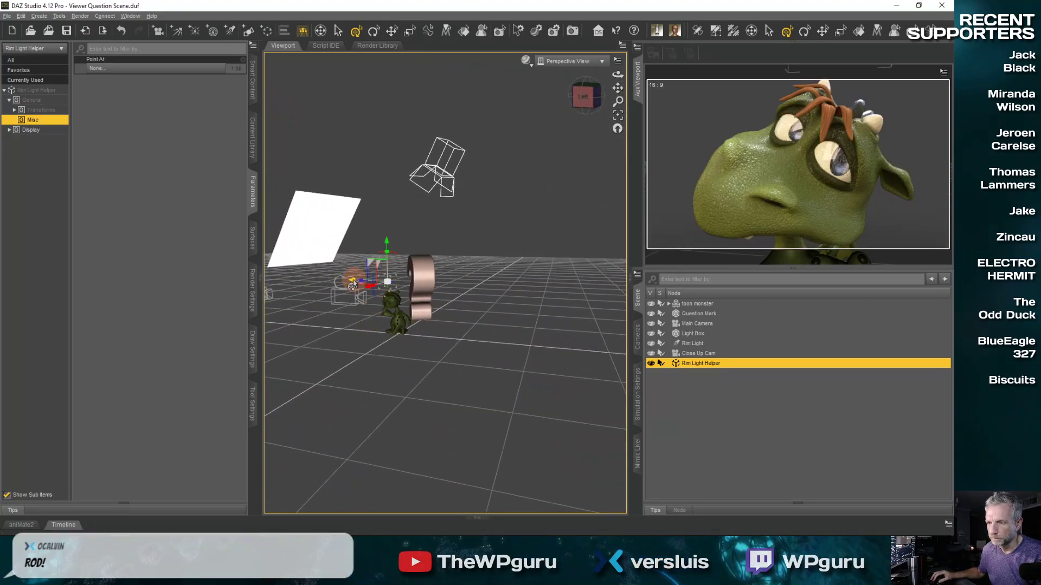
{"action": "left_click_drag", "start_coordinate": [352, 280], "coordinate": [361, 281]}
{"action": "scroll", "coordinate": [395, 270], "scroll_direction": "up", "scroll_amount": 5}
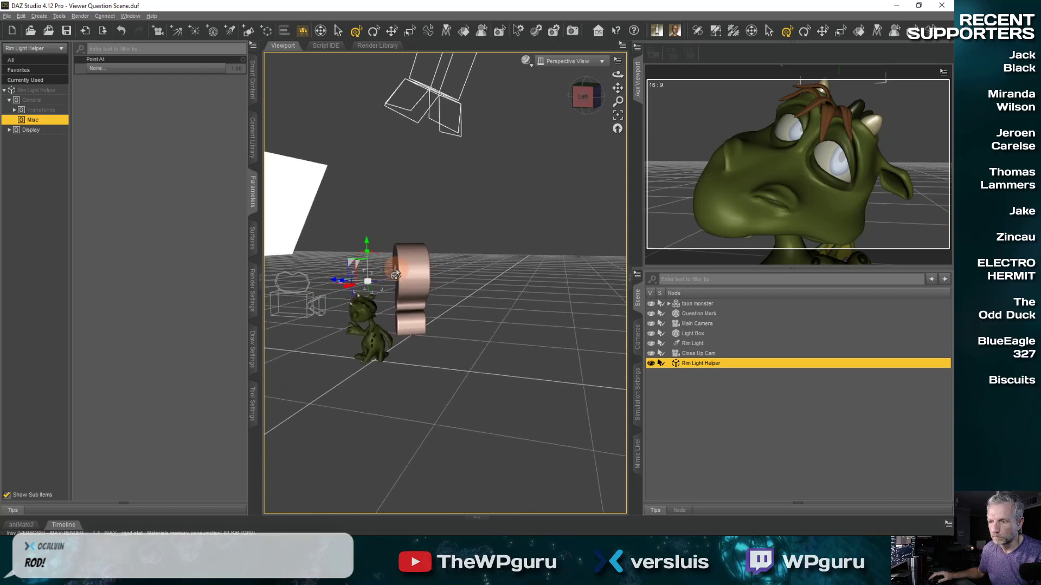
{"action": "left_click_drag", "start_coordinate": [362, 240], "coordinate": [363, 259]}
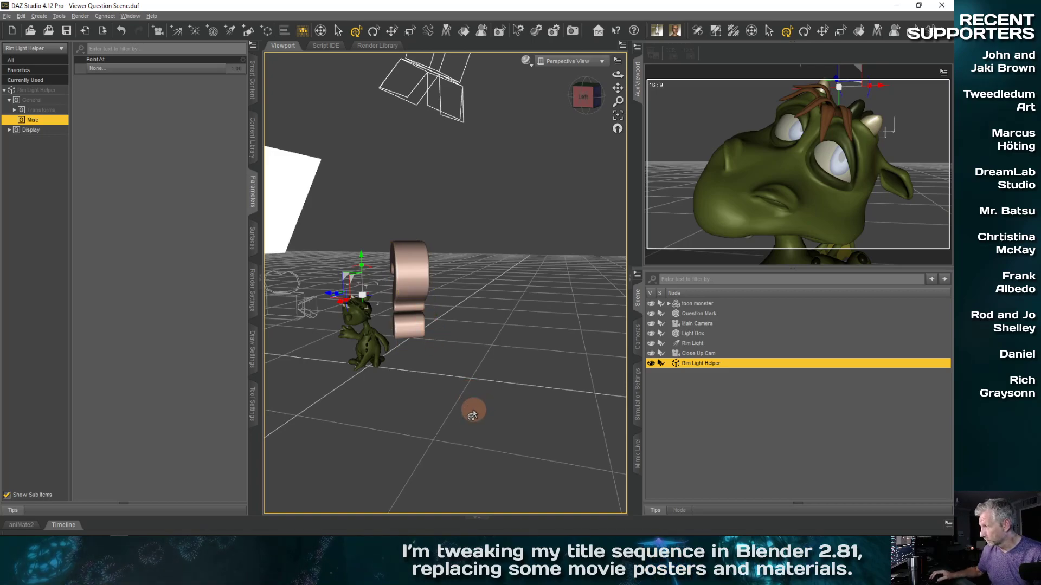
- Select the Rim Light and lower it from high above the scene to near the question mark's height
{"action": "left_click_drag", "start_coordinate": [452, 401], "coordinate": [428, 379]}
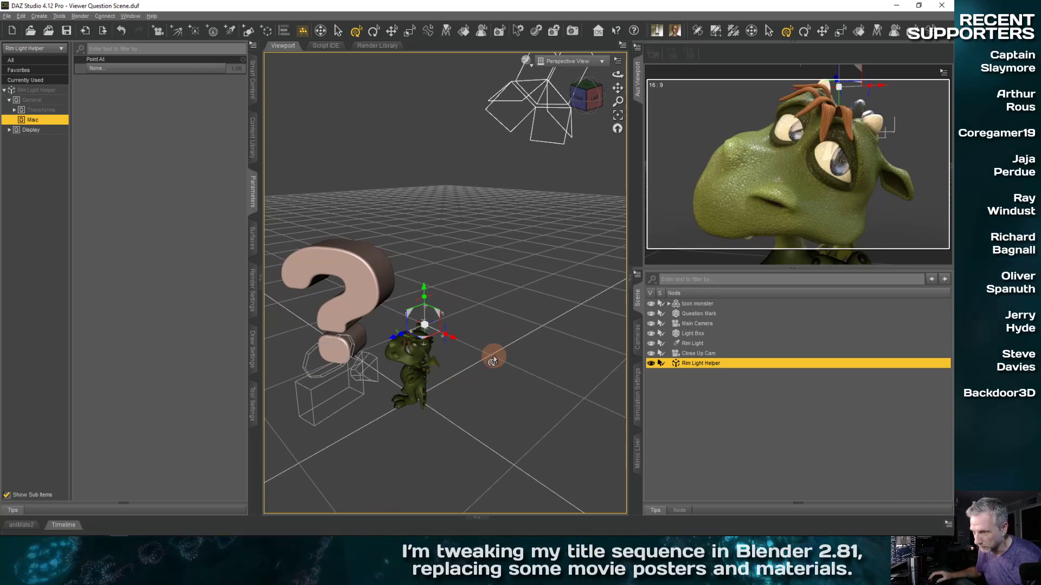
{"action": "left_click_drag", "start_coordinate": [516, 333], "coordinate": [497, 336], "text": "alt"}
{"action": "left_click", "coordinate": [502, 170]}
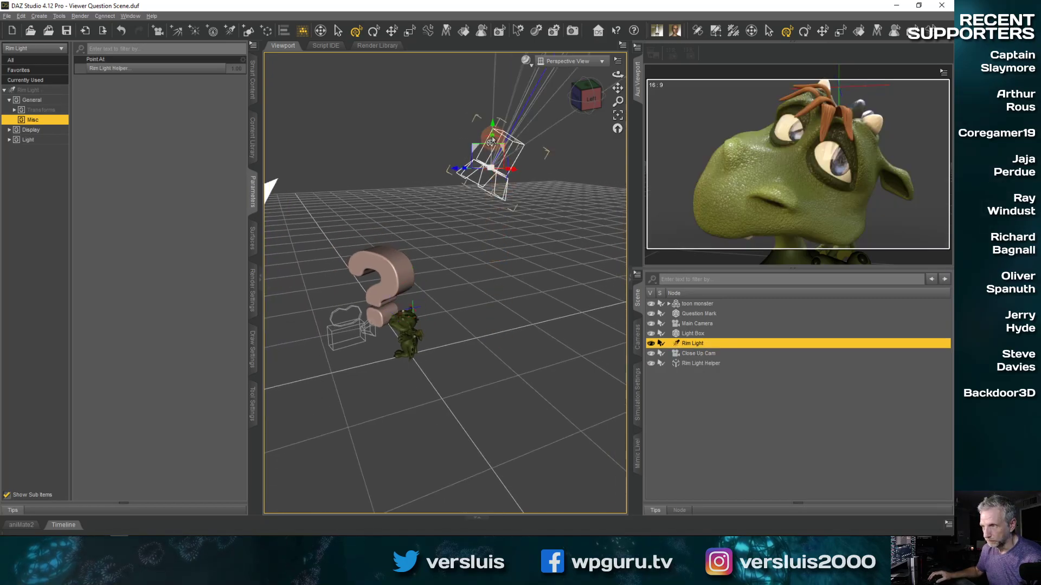
{"action": "mouse_move", "coordinate": [508, 253]}
{"action": "right_mouse_down", "text": "alt"}
{"action": "mouse_move", "coordinate": [502, 260]}
{"action": "mouse_move", "coordinate": [507, 252]}
{"action": "right_mouse_up", "text": "alt"}
{"action": "scroll", "coordinate": [511, 240], "scroll_direction": "up", "scroll_amount": 1}
{"action": "scroll", "coordinate": [510, 241], "scroll_direction": "down", "scroll_amount": 1}
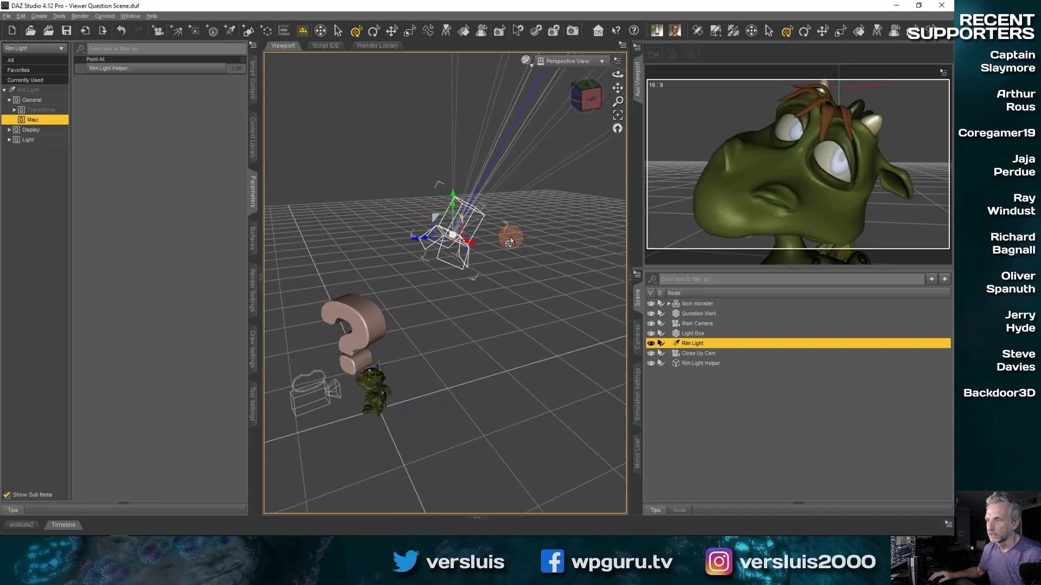
{"action": "scroll", "coordinate": [510, 240], "scroll_direction": "down", "scroll_amount": 5}
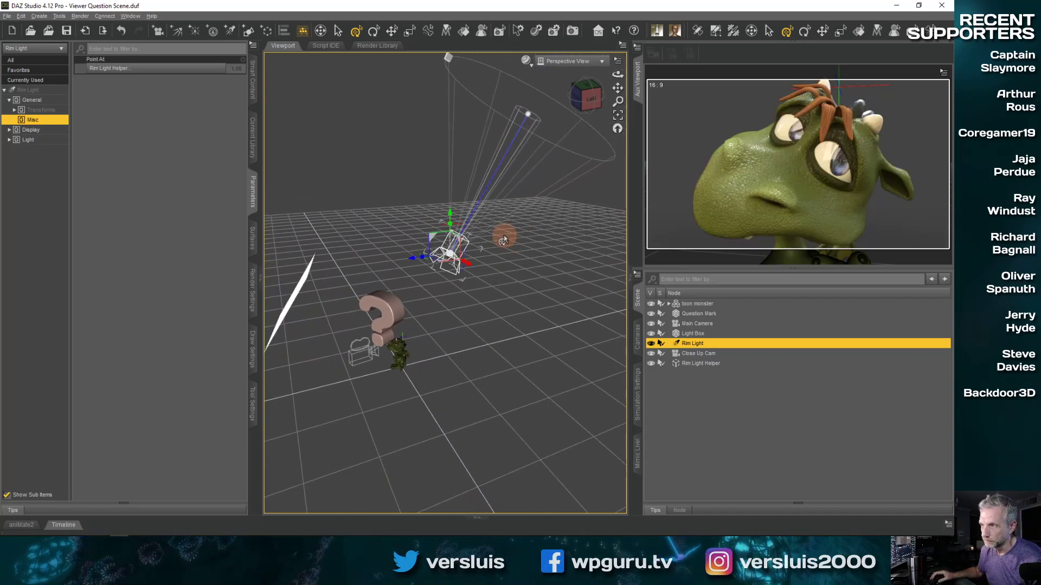
{"action": "scroll", "coordinate": [503, 240], "scroll_direction": "up", "scroll_amount": 5}
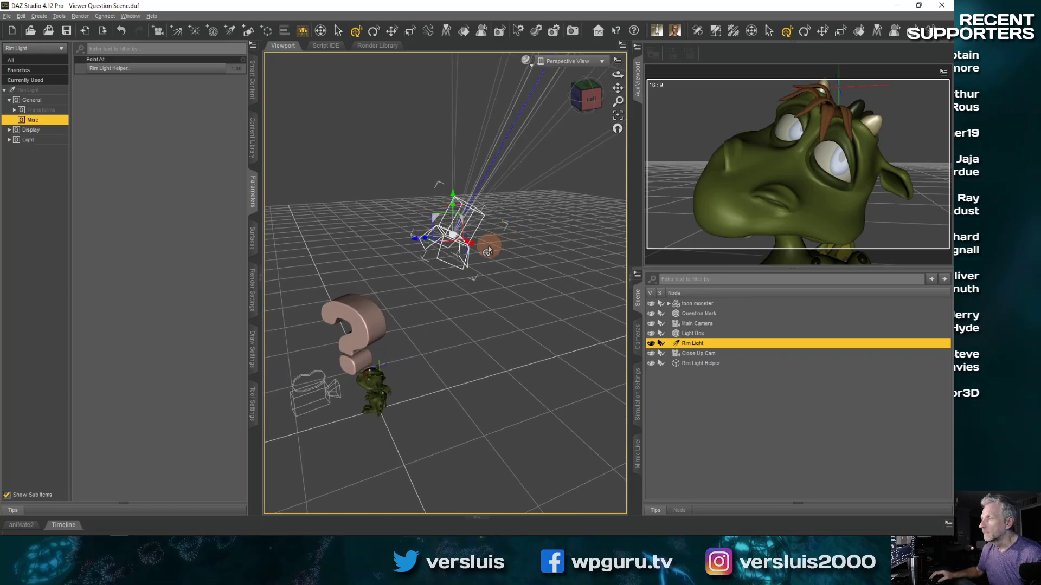
{"action": "scroll", "coordinate": [503, 240], "scroll_direction": "up", "scroll_amount": 2}
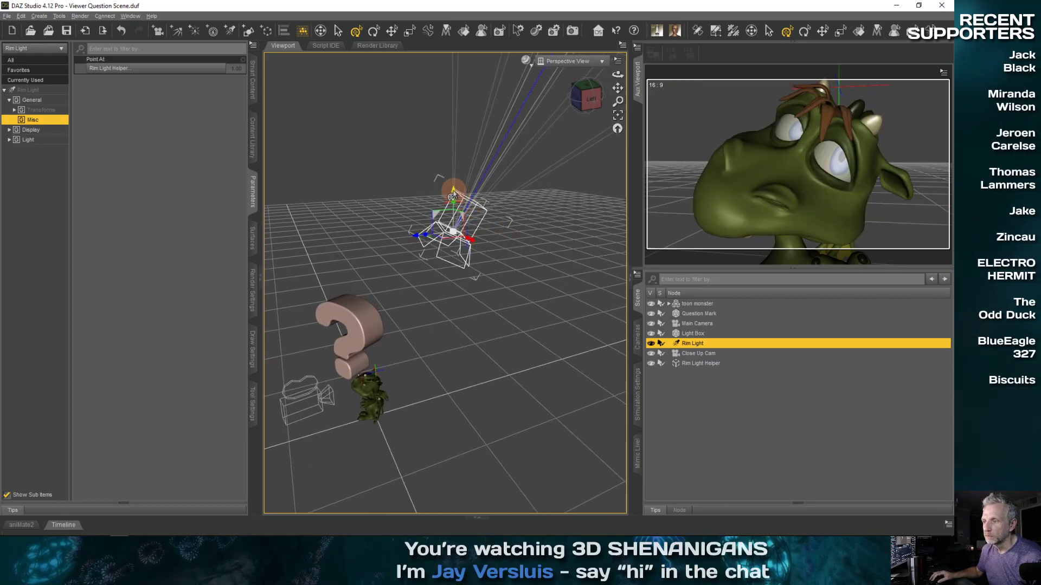
{"action": "left_click_drag", "start_coordinate": [452, 195], "coordinate": [473, 291]}
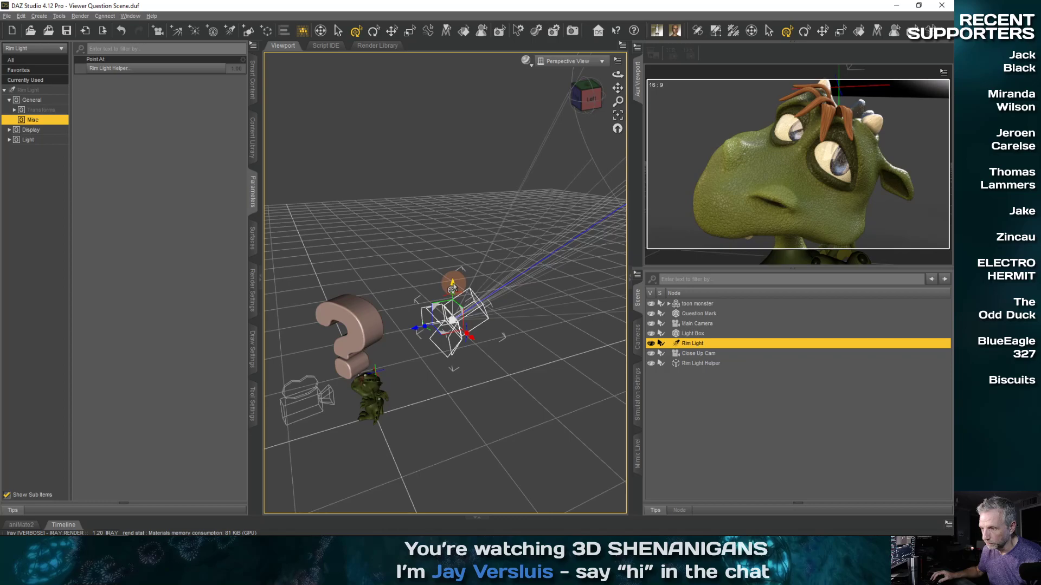
{"action": "mouse_move", "coordinate": [453, 285]}
{"action": "left_mouse_down"}
{"action": "mouse_move", "coordinate": [441, 309]}
{"action": "mouse_move", "coordinate": [458, 241]}
{"action": "mouse_move", "coordinate": [458, 282]}
{"action": "left_mouse_up"}
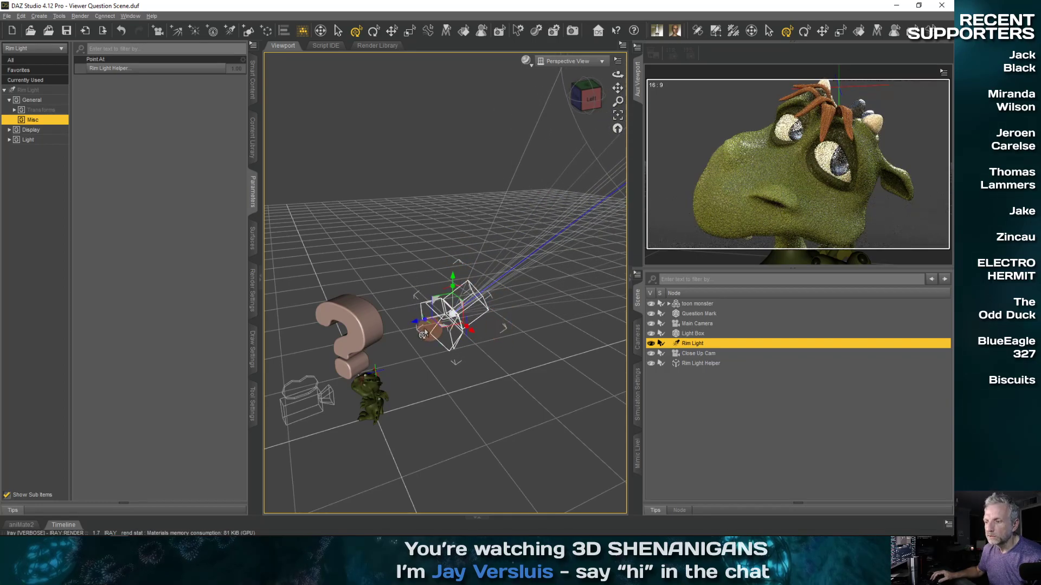
- Shift the Rim Light horizontally until it sits behind the monster
{"action": "left_click_drag", "start_coordinate": [415, 324], "coordinate": [490, 360]}
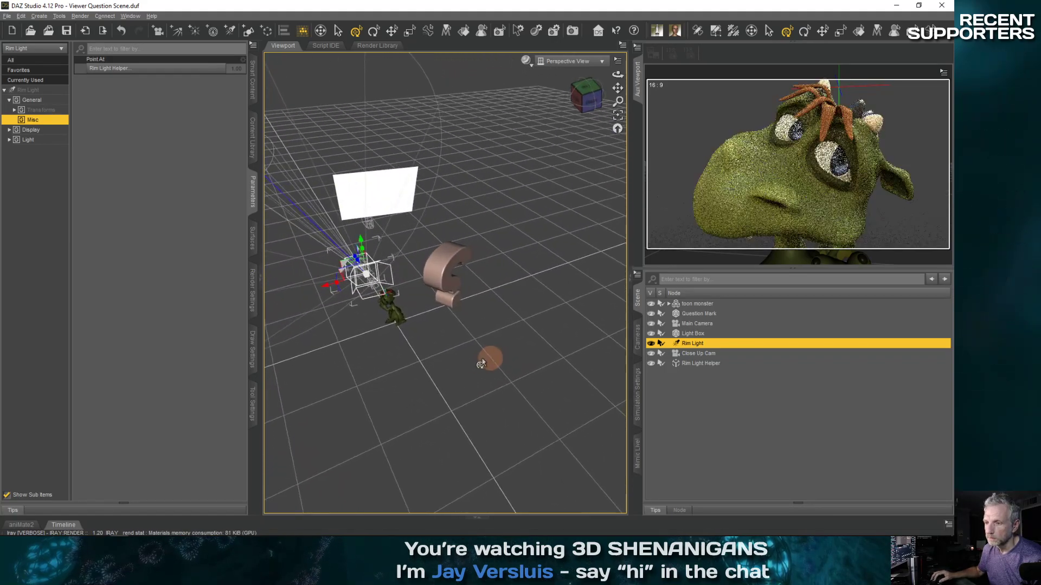
{"action": "left_click_drag", "start_coordinate": [325, 286], "coordinate": [466, 332]}
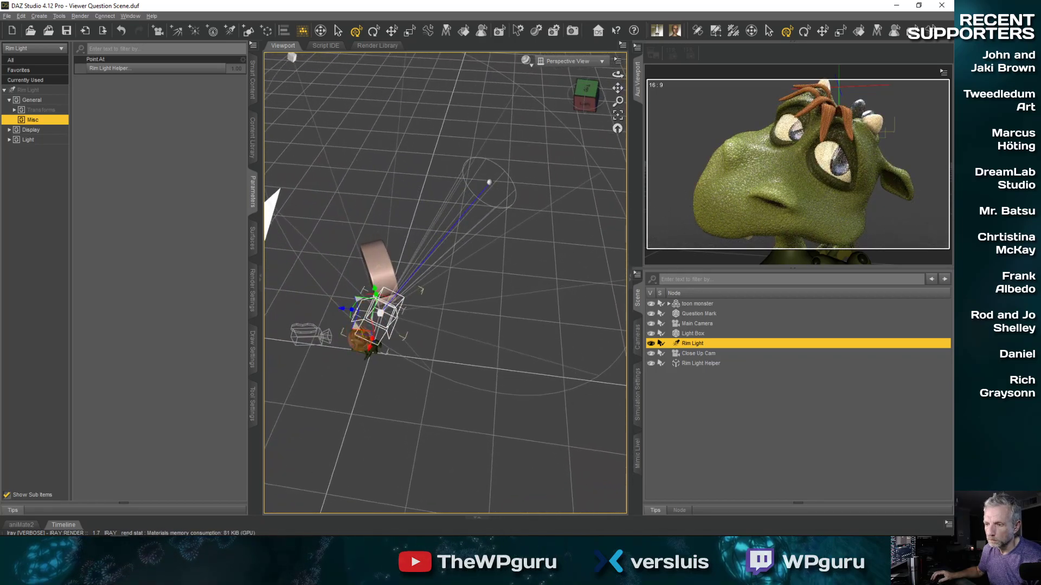
{"action": "left_click_drag", "start_coordinate": [359, 343], "coordinate": [410, 282], "text": "ctrl+alt"}
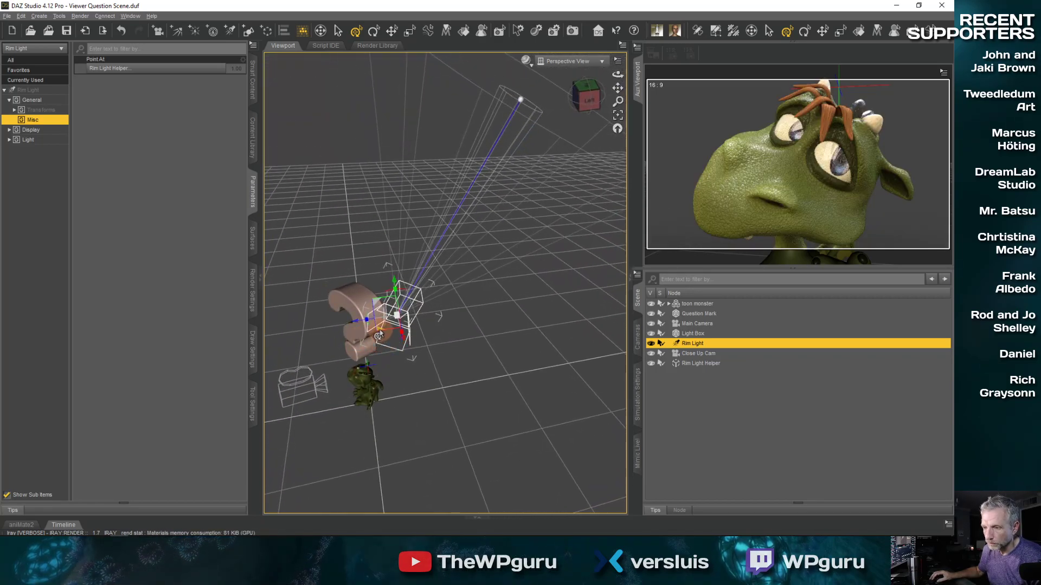
{"action": "left_click_drag", "start_coordinate": [380, 331], "coordinate": [392, 330]}
{"action": "left_click_drag", "start_coordinate": [476, 382], "coordinate": [464, 412], "text": "ctrl+alt"}
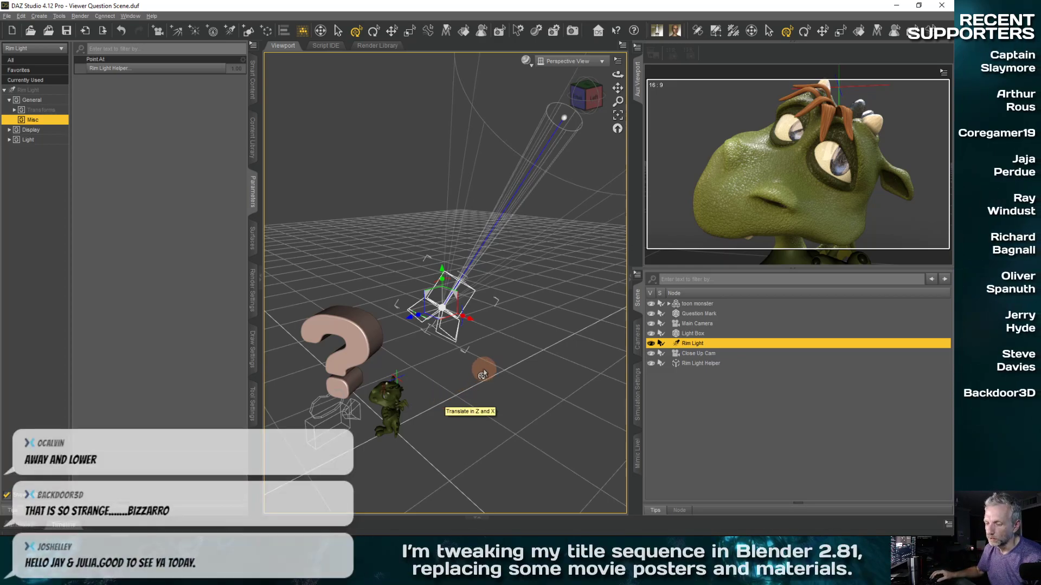
{"action": "left_click_drag", "start_coordinate": [483, 374], "coordinate": [477, 365], "text": "ctrl+alt"}
{"action": "mouse_move", "coordinate": [400, 337]}
{"action": "left_mouse_down", "text": "ctrl+alt"}
{"action": "mouse_move", "coordinate": [468, 337]}
{"action": "mouse_move", "coordinate": [408, 331]}
{"action": "mouse_move", "coordinate": [399, 342]}
{"action": "mouse_move", "coordinate": [396, 328]}
{"action": "mouse_move", "coordinate": [581, 304]}
{"action": "mouse_move", "coordinate": [552, 361]}
{"action": "mouse_move", "coordinate": [566, 358]}
{"action": "mouse_move", "coordinate": [557, 349]}
{"action": "left_mouse_up", "text": "ctrl+alt"}
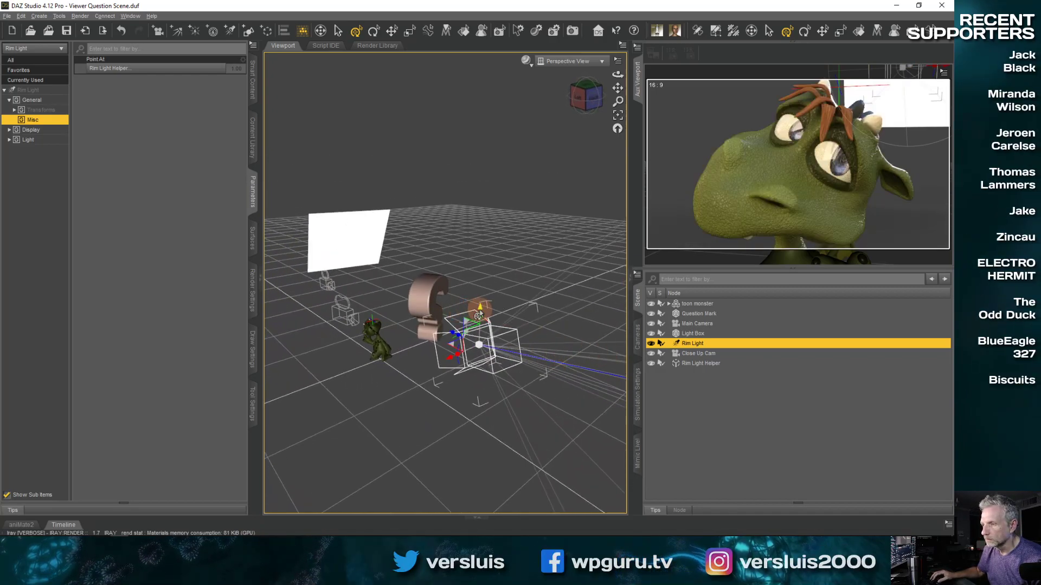
- Raise the Rim Light behind the monster until it is out of the close-up camera's frame
{"action": "left_click_drag", "start_coordinate": [479, 314], "coordinate": [481, 288]}
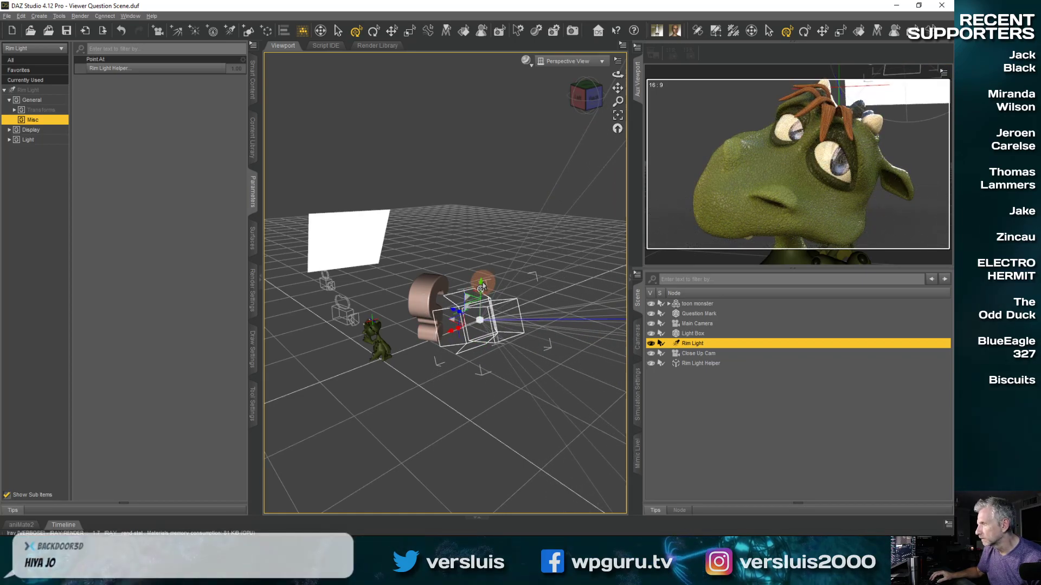
{"action": "left_click_drag", "start_coordinate": [482, 285], "coordinate": [476, 250]}
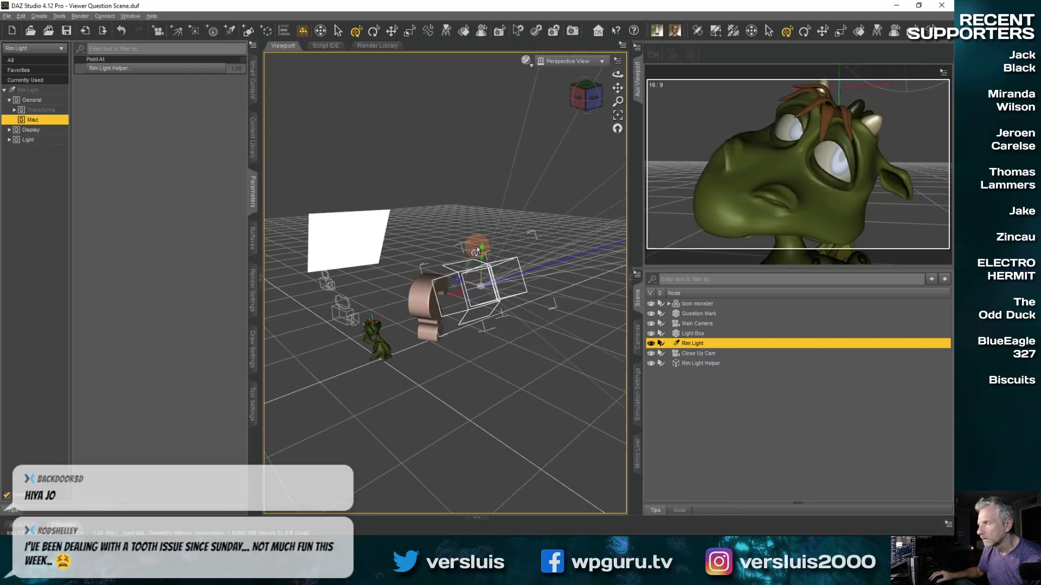
{"action": "left_click", "coordinate": [476, 245]}
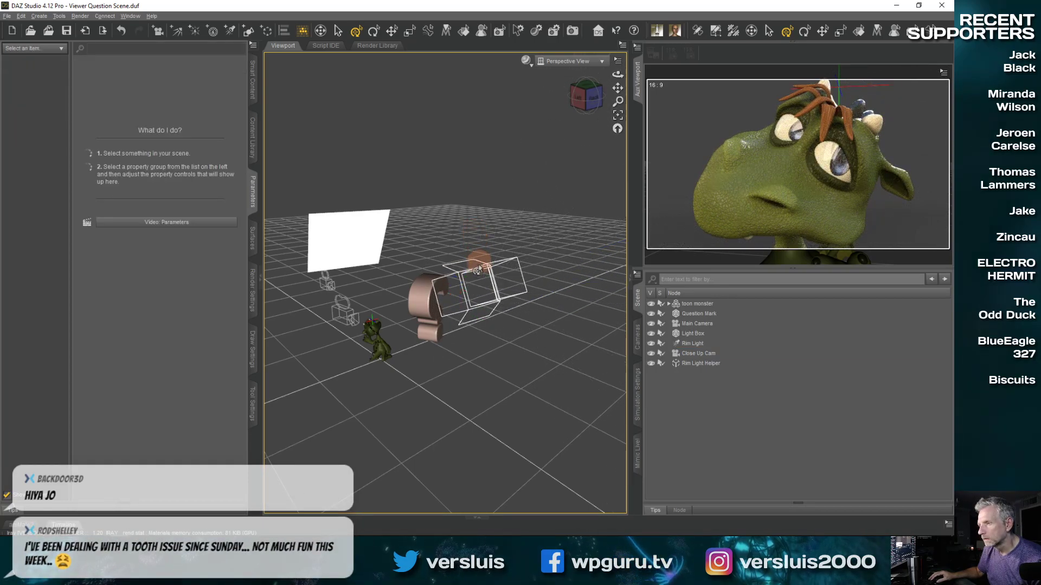
{"action": "left_click", "coordinate": [484, 259]}
{"action": "left_click_drag", "start_coordinate": [483, 250], "coordinate": [496, 299]}
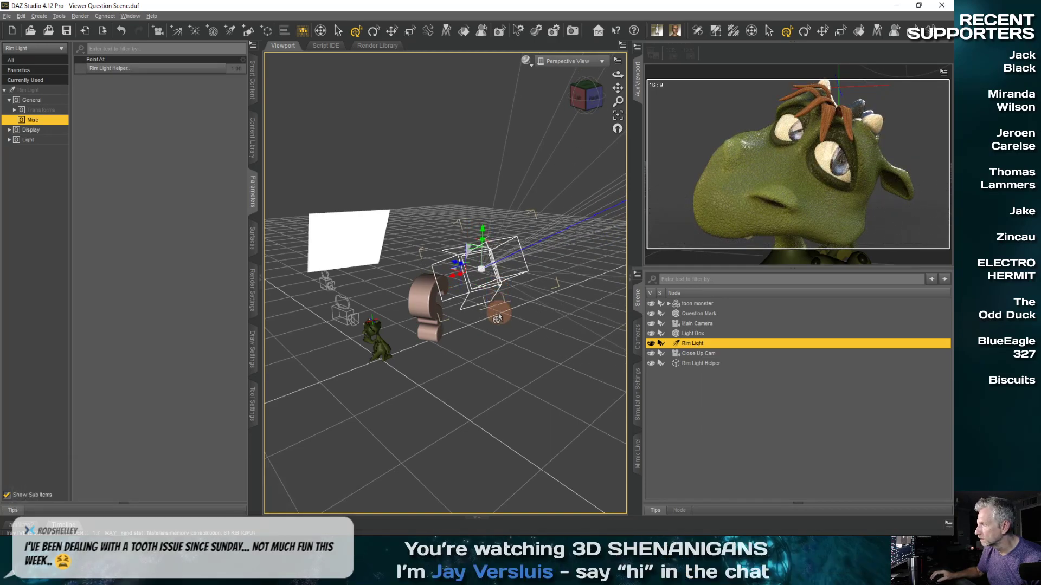
{"action": "middle_click_drag", "start_coordinate": [449, 372], "coordinate": [343, 404]}
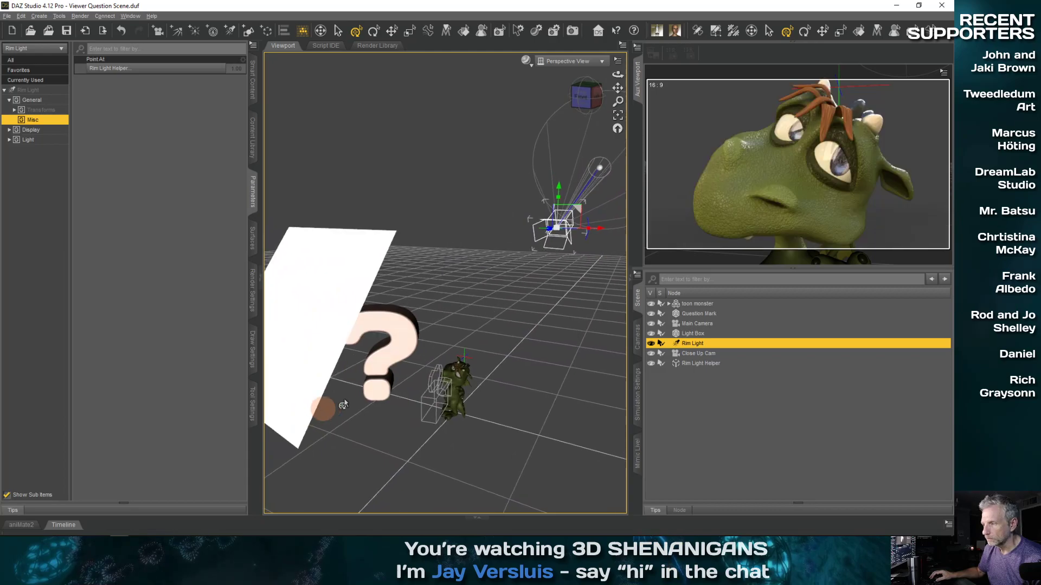
- Widen the main viewport, look through the Main Camera and render the scene, closing the render window after checking it
{"action": "left_click", "coordinate": [698, 334]}
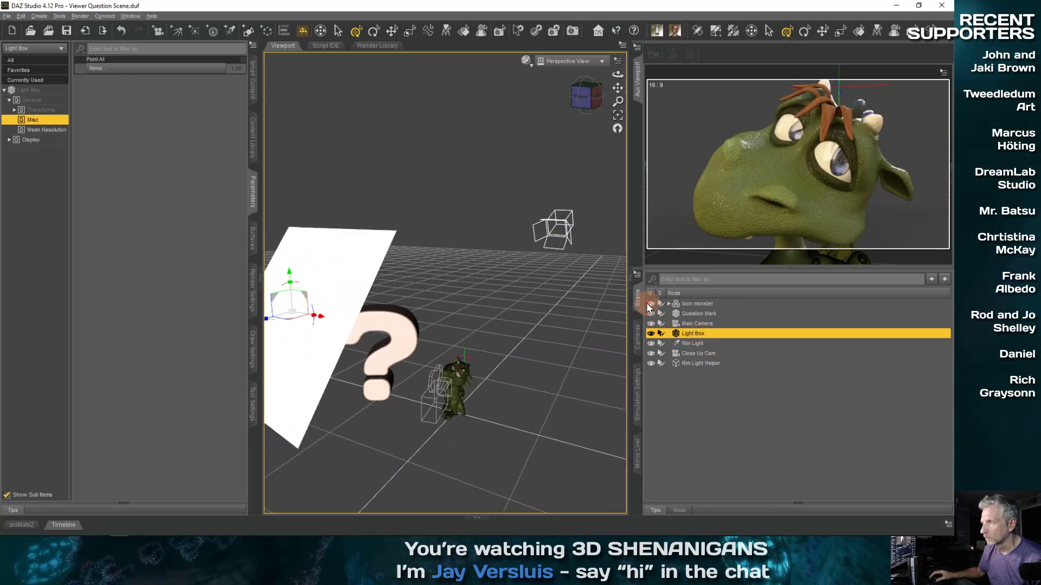
{"action": "left_click_drag", "start_coordinate": [645, 137], "coordinate": [736, 130]}
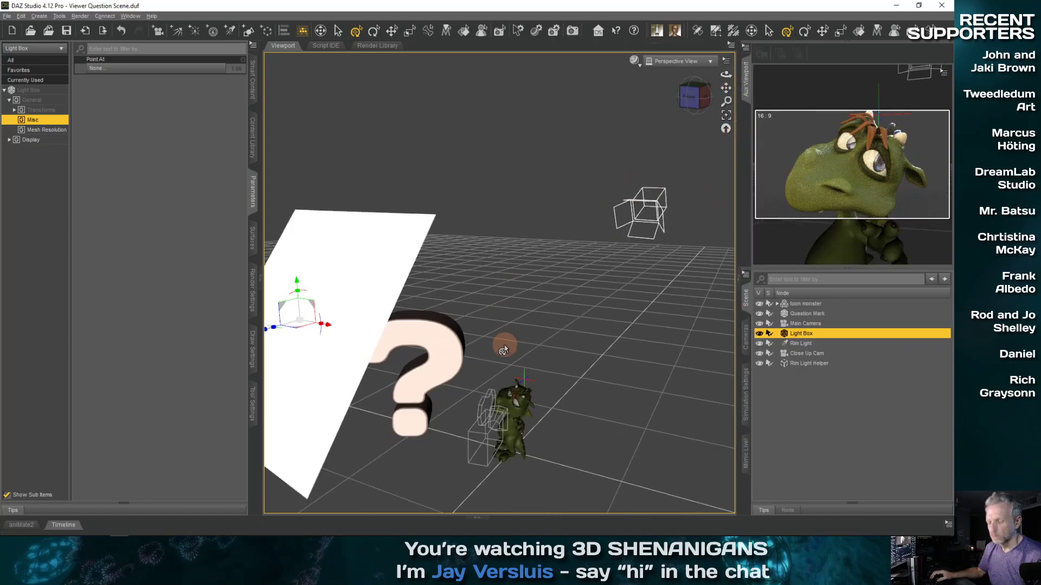
{"action": "left_click", "coordinate": [710, 60]}
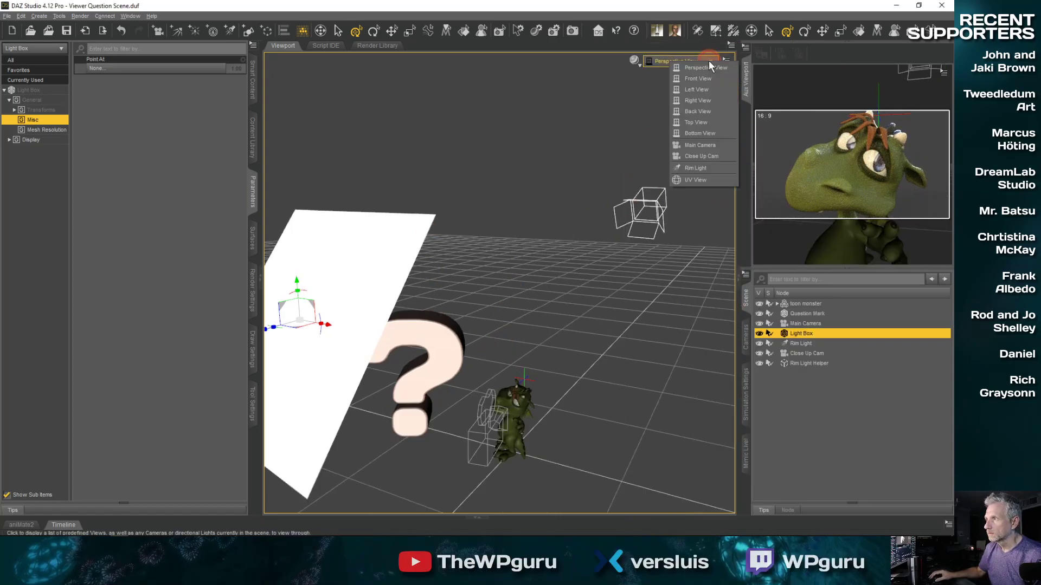
{"action": "left_click", "coordinate": [712, 145]}
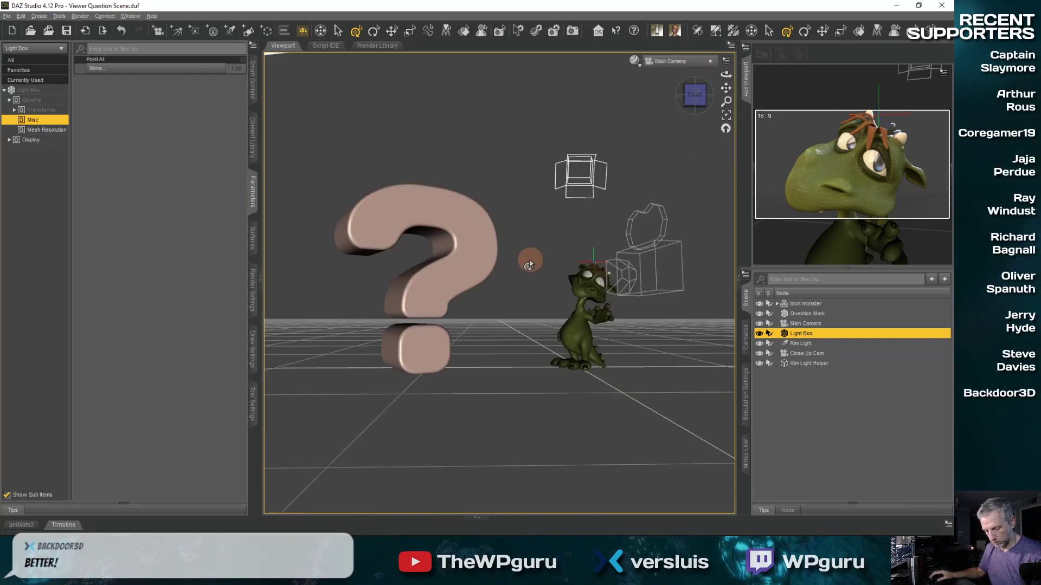
{"action": "key", "text": "ctrl+r"}
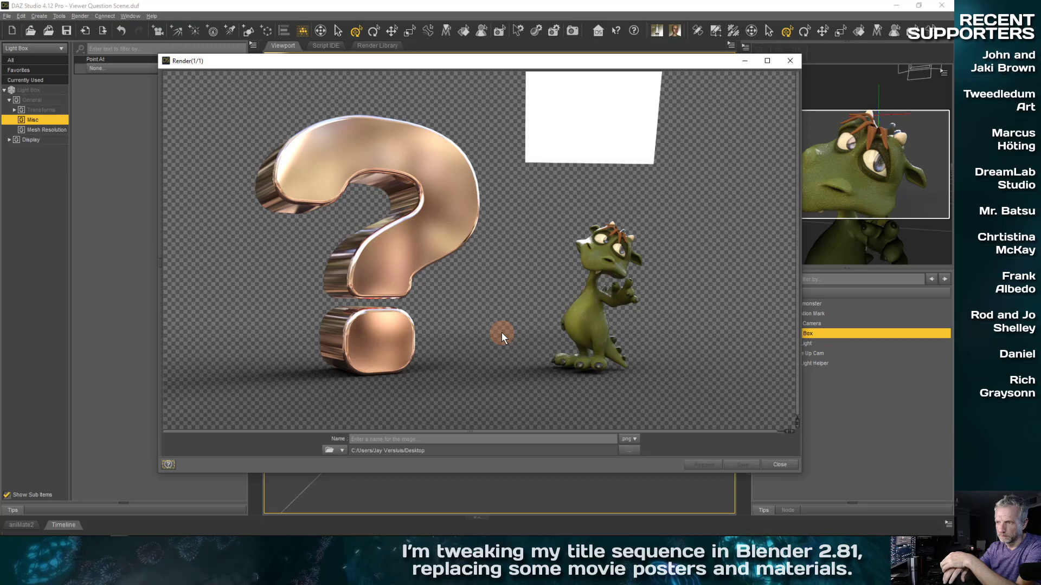
{"action": "left_click", "coordinate": [779, 466]}
- Show the aspect frame in the Main Camera view and reposition the question mark and camera to balance the composition
{"action": "left_click", "coordinate": [727, 61]}
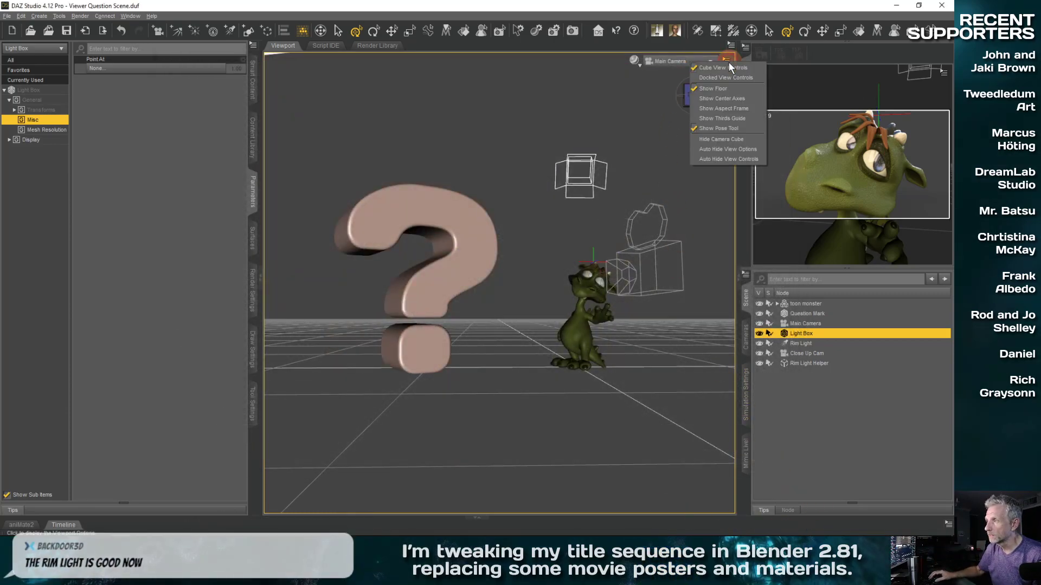
{"action": "left_click", "coordinate": [731, 109]}
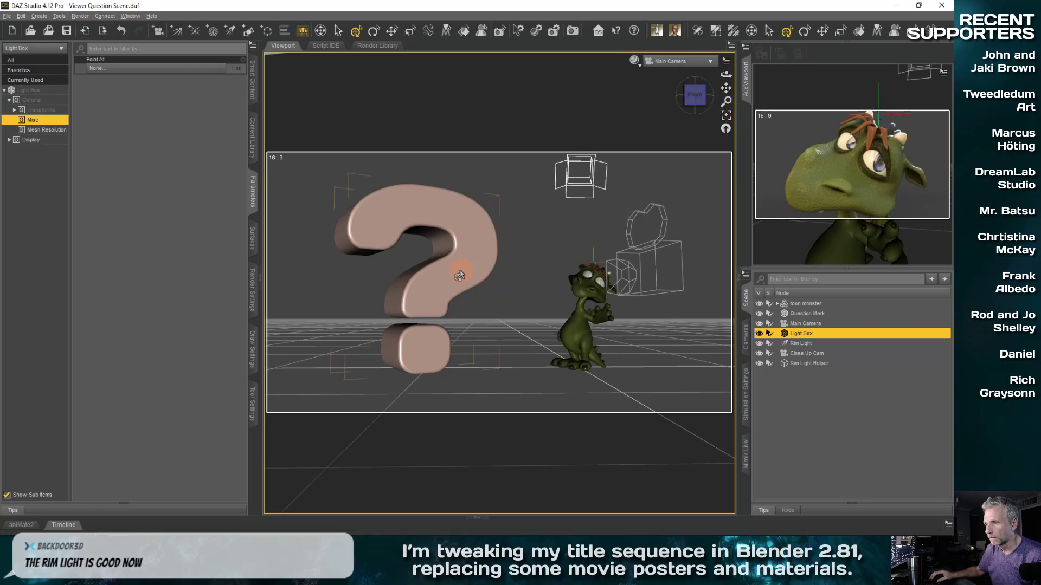
{"action": "left_click", "coordinate": [439, 320]}
{"action": "left_click_drag", "start_coordinate": [457, 374], "coordinate": [437, 372]}
{"action": "middle_click_drag", "start_coordinate": [440, 362], "coordinate": [451, 359]}
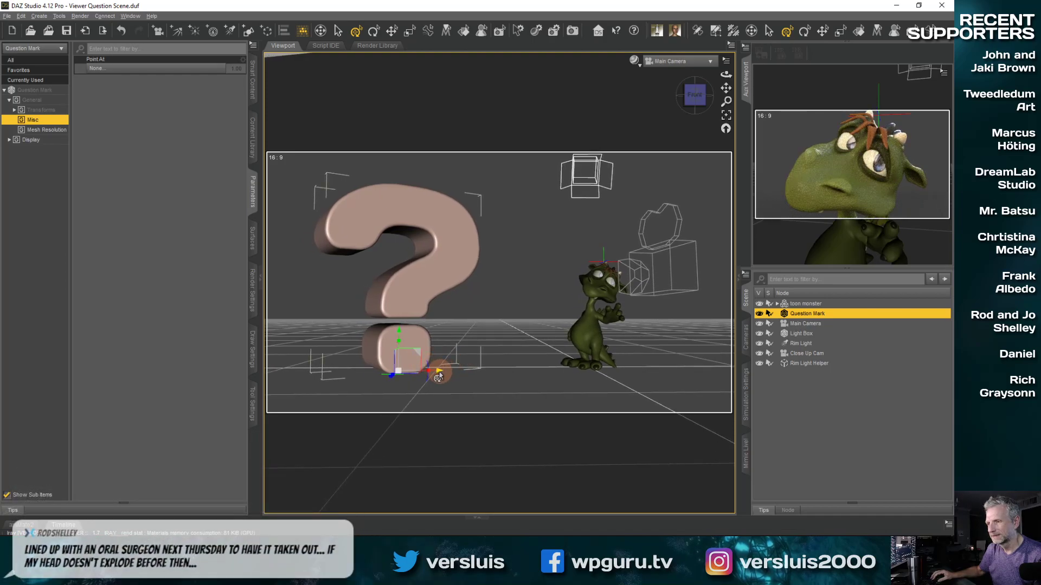
{"action": "left_click_drag", "start_coordinate": [439, 375], "coordinate": [464, 374]}
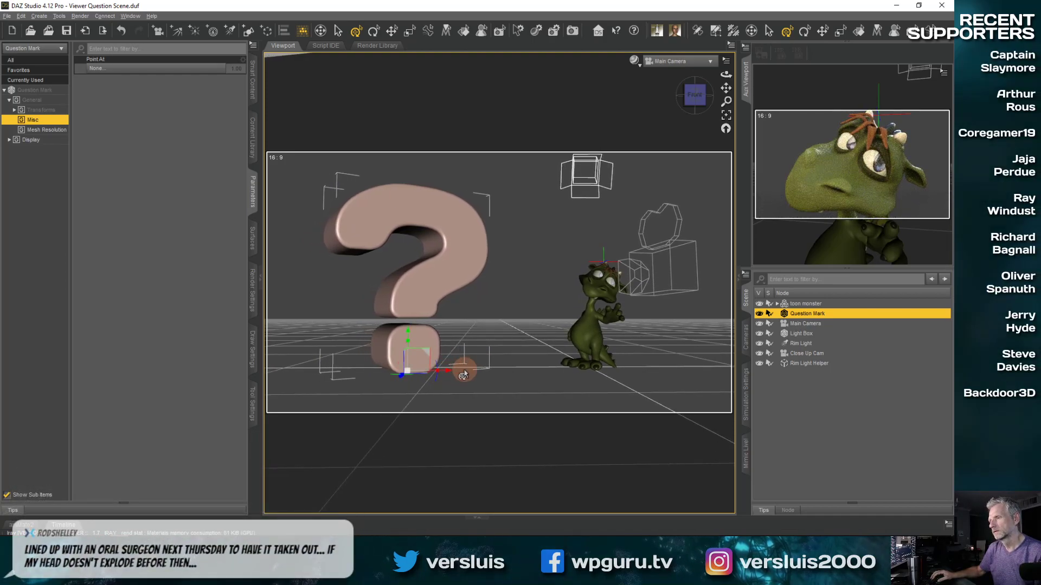
- Show the thirds guide and line up the monster and question mark with its two vertical lines
{"action": "left_click", "coordinate": [725, 61]}
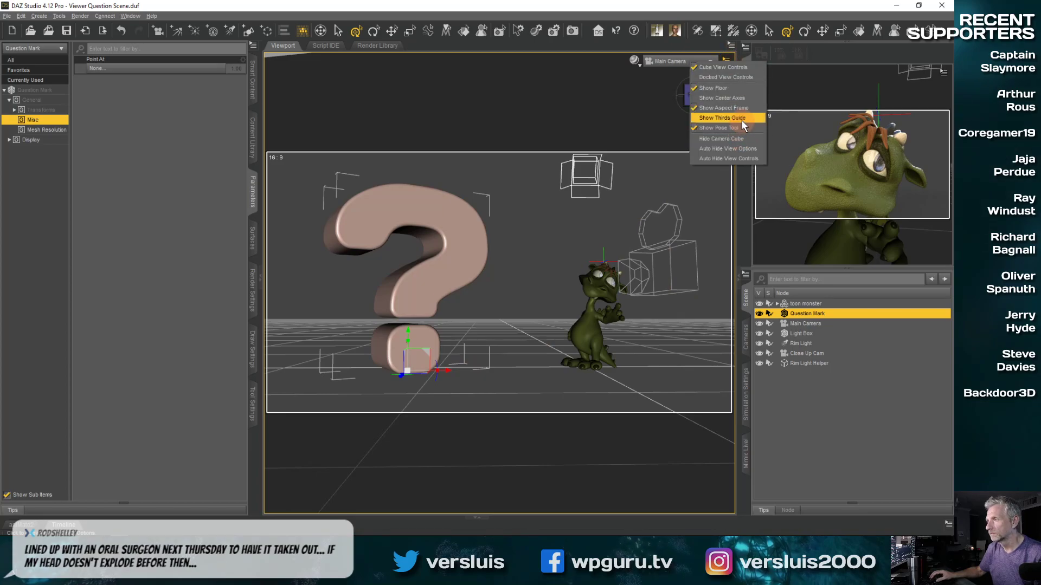
{"action": "left_click", "coordinate": [741, 119]}
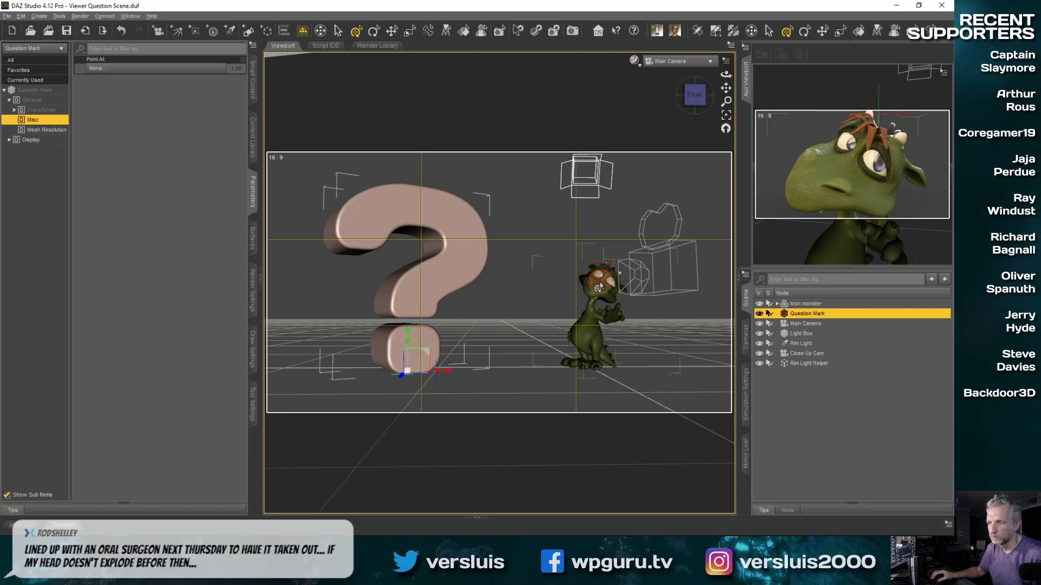
{"action": "middle_click_drag", "start_coordinate": [600, 283], "coordinate": [586, 284]}
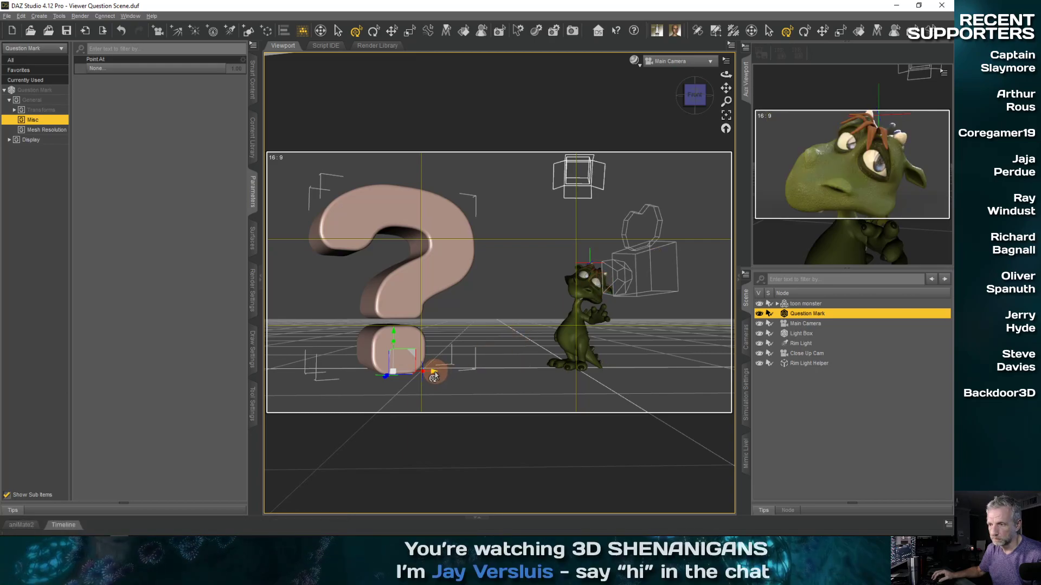
{"action": "left_click_drag", "start_coordinate": [433, 376], "coordinate": [499, 388]}
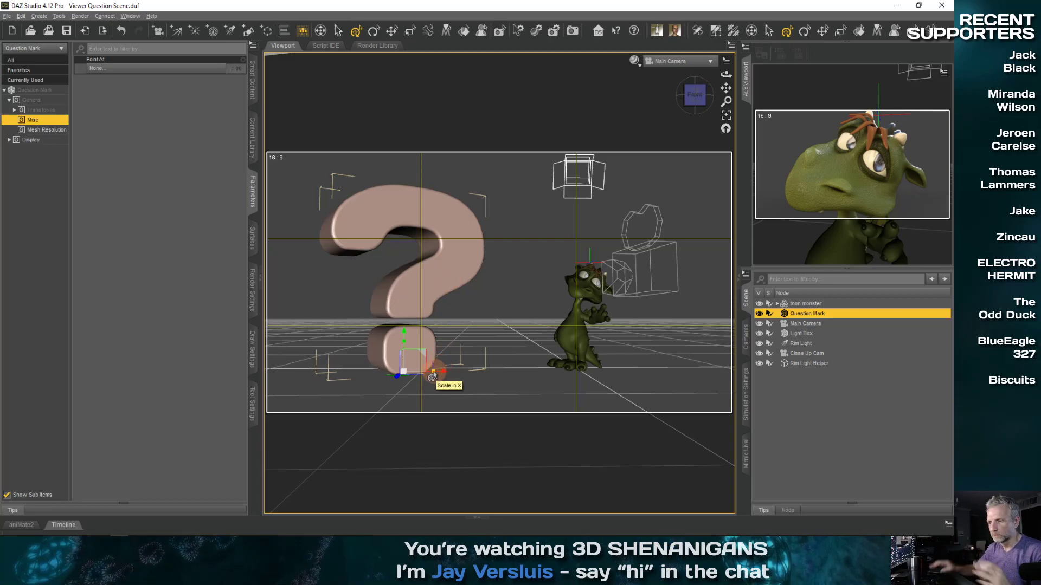
- Try making the question mark narrower by scaling it along the X axis in the Main Camera view
{"action": "left_click_drag", "start_coordinate": [433, 375], "coordinate": [428, 376]}
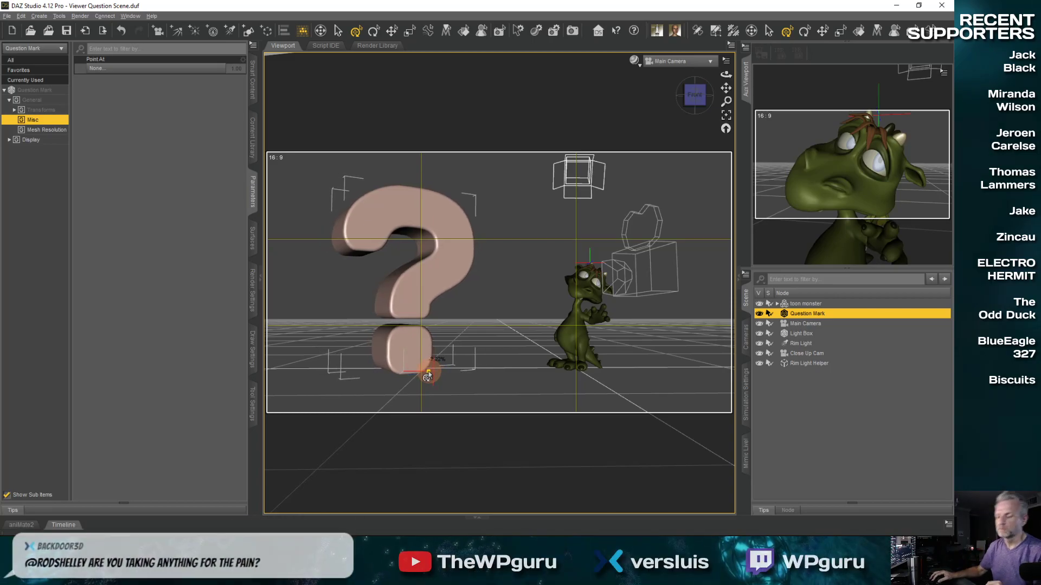
{"action": "left_click_drag", "start_coordinate": [427, 377], "coordinate": [434, 374]}
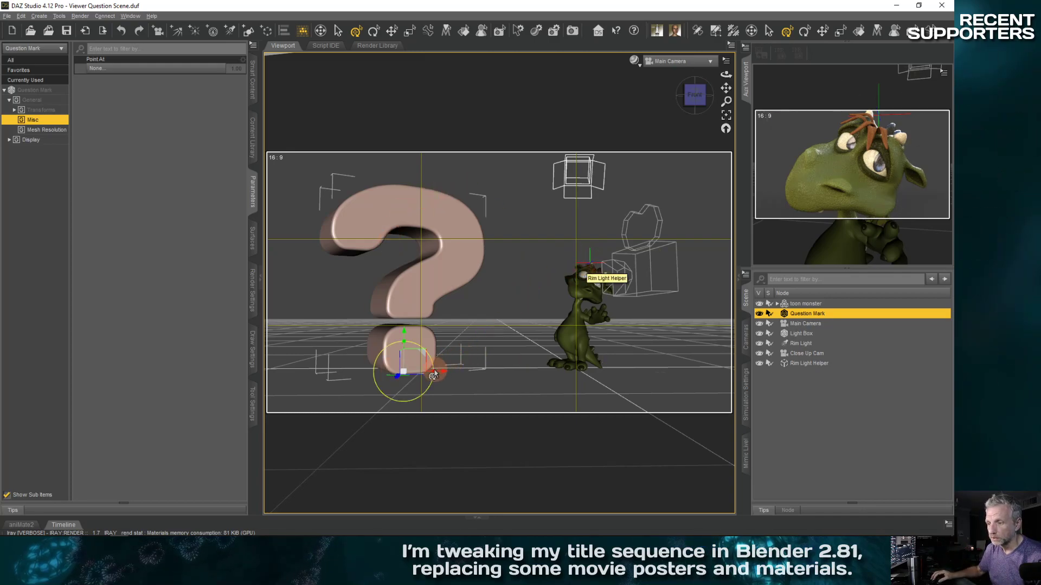
{"action": "left_click_drag", "start_coordinate": [432, 375], "coordinate": [427, 376]}
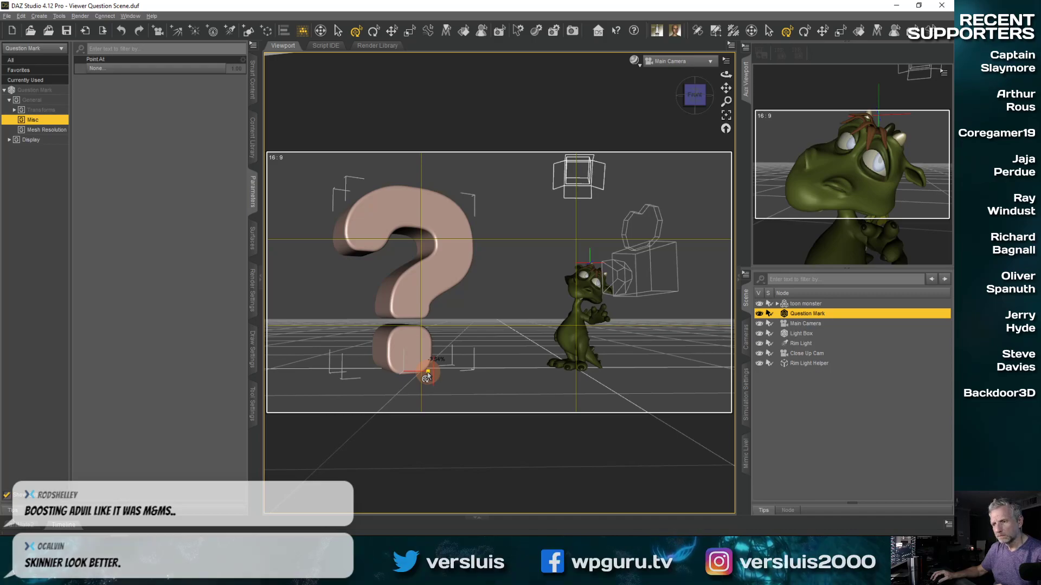
{"action": "left_click_drag", "start_coordinate": [426, 377], "coordinate": [428, 375]}
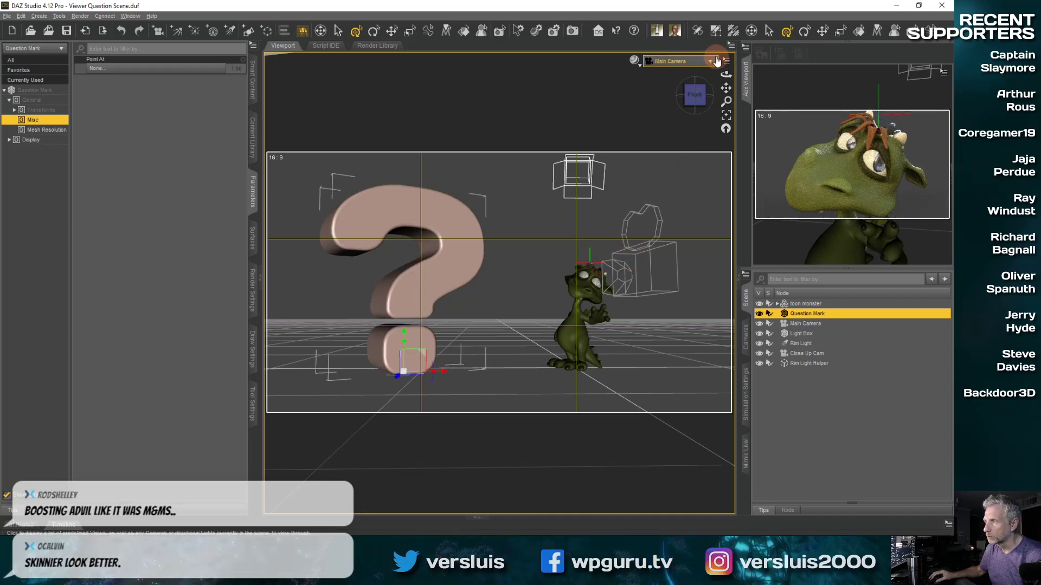
- Switch the main viewport to Perspective View and show the Main Camera in the auxiliary viewport
{"action": "left_click", "coordinate": [712, 62]}
{"action": "left_click", "coordinate": [708, 65]}
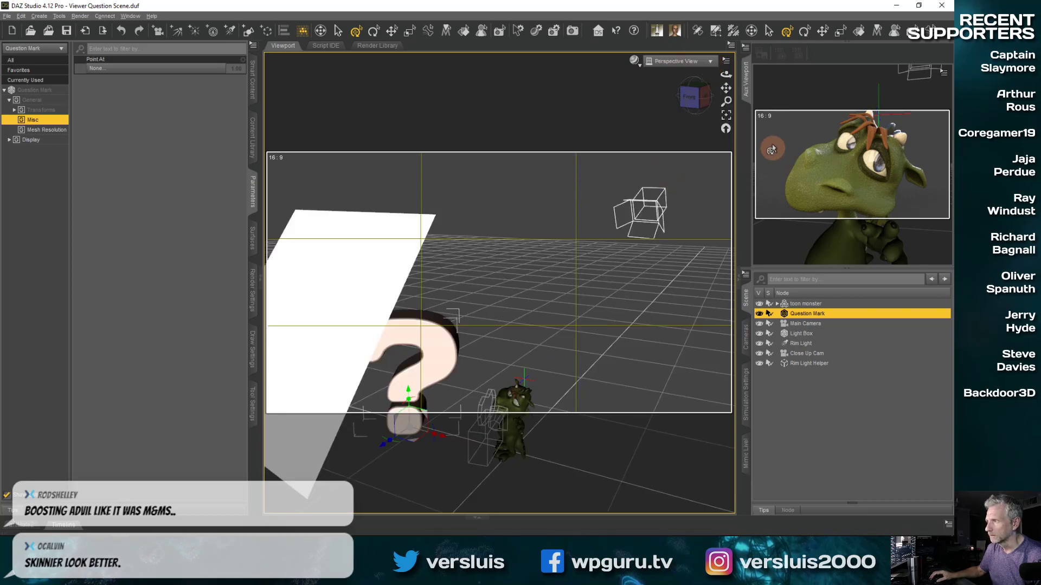
{"action": "left_click", "coordinate": [928, 73]}
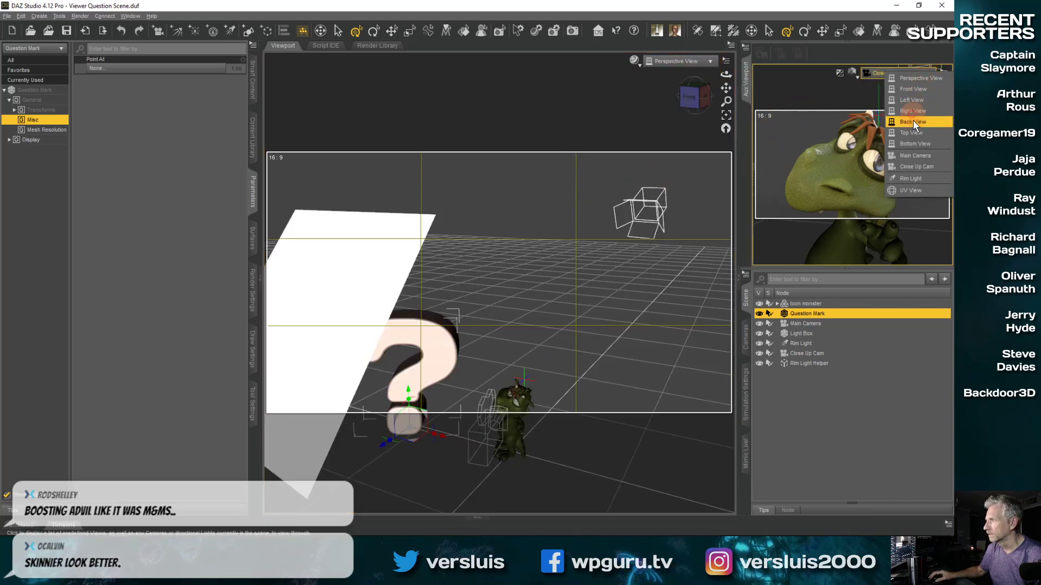
{"action": "left_click", "coordinate": [920, 156]}
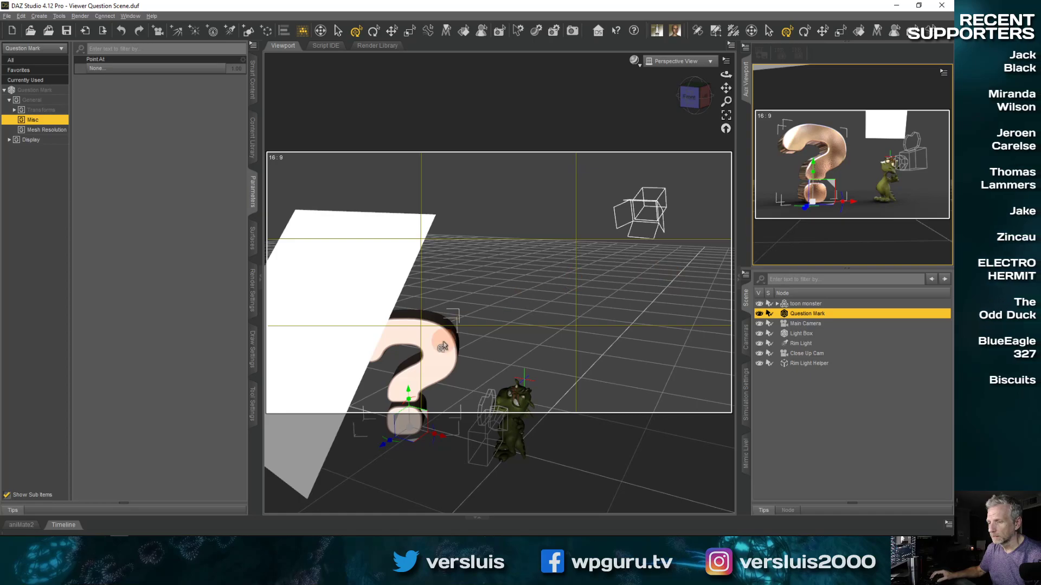
{"action": "left_click", "coordinate": [428, 367]}
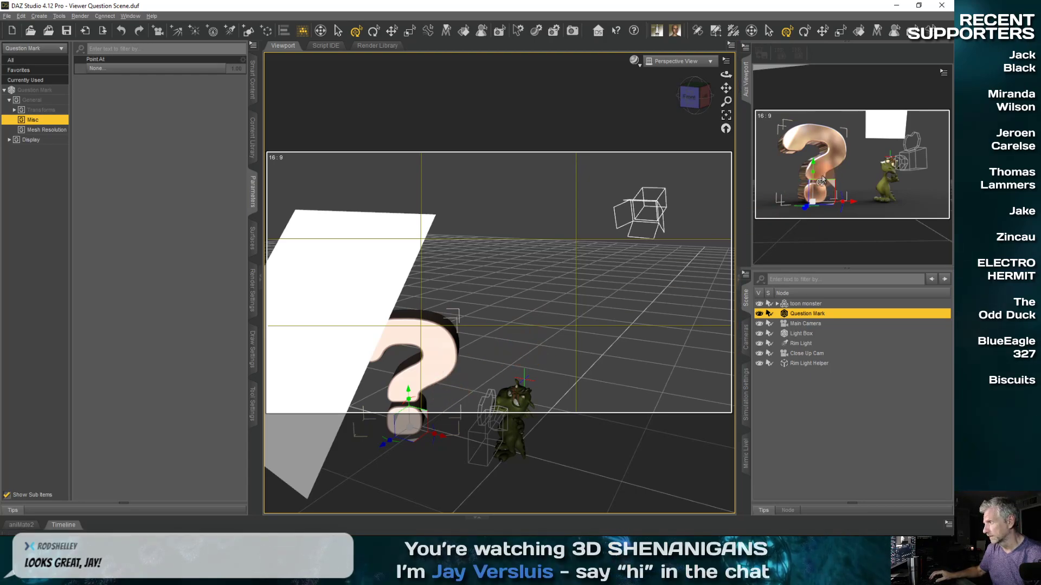
{"action": "middle_click_drag", "start_coordinate": [822, 176], "coordinate": [819, 202]}
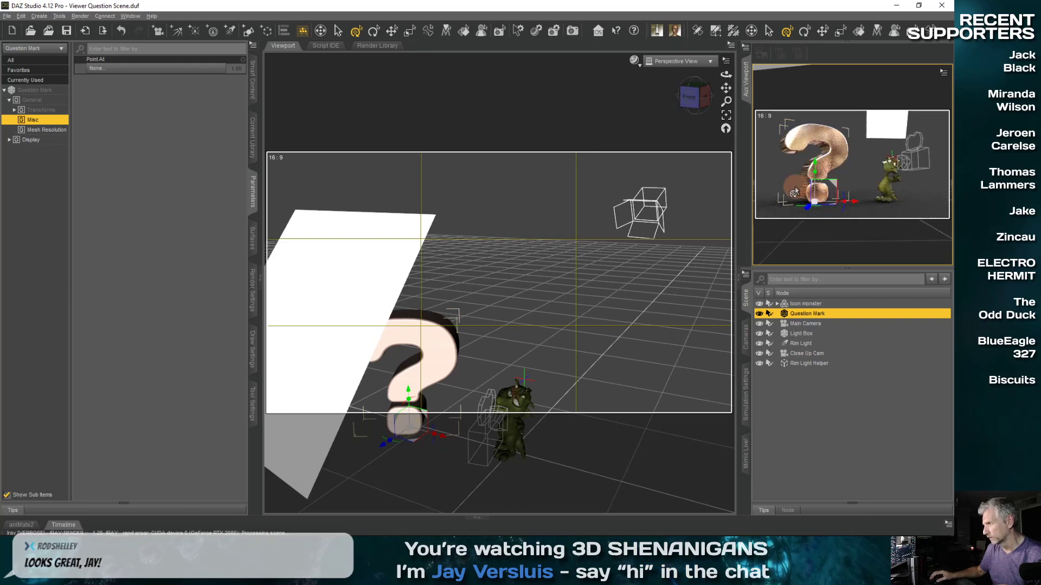
{"action": "left_click", "coordinate": [438, 361]}
- Turn off the thirds guide and aspect frame in the perspective viewport and hide the Light Box
{"action": "left_click", "coordinate": [726, 61]}
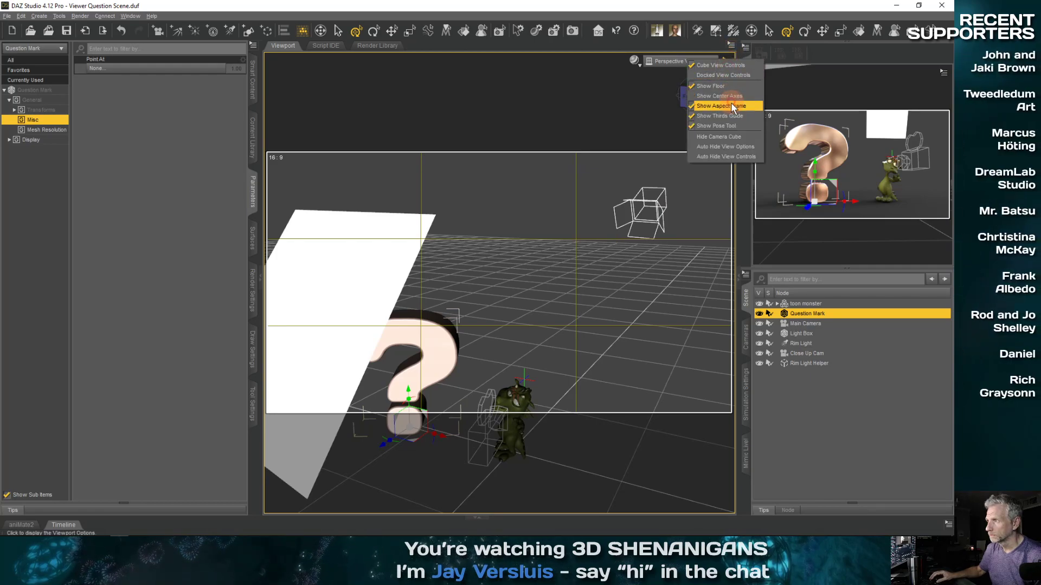
{"action": "left_click", "coordinate": [730, 117]}
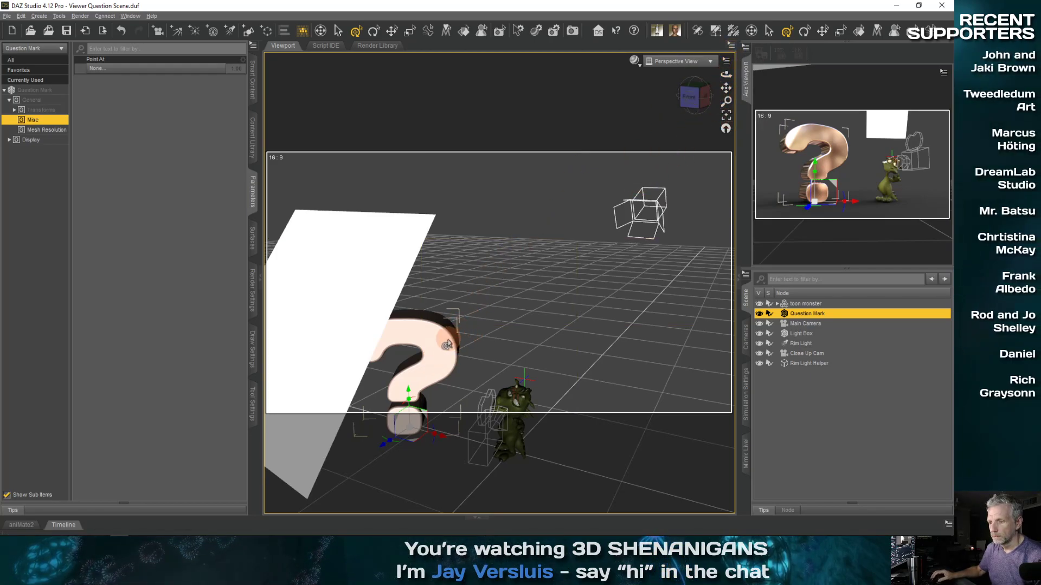
{"action": "mouse_move", "coordinate": [449, 382]}
{"action": "middle_mouse_down"}
{"action": "mouse_move", "coordinate": [465, 381]}
{"action": "mouse_move", "coordinate": [420, 377]}
{"action": "mouse_move", "coordinate": [450, 384]}
{"action": "mouse_move", "coordinate": [477, 353]}
{"action": "mouse_move", "coordinate": [519, 334]}
{"action": "middle_mouse_up"}
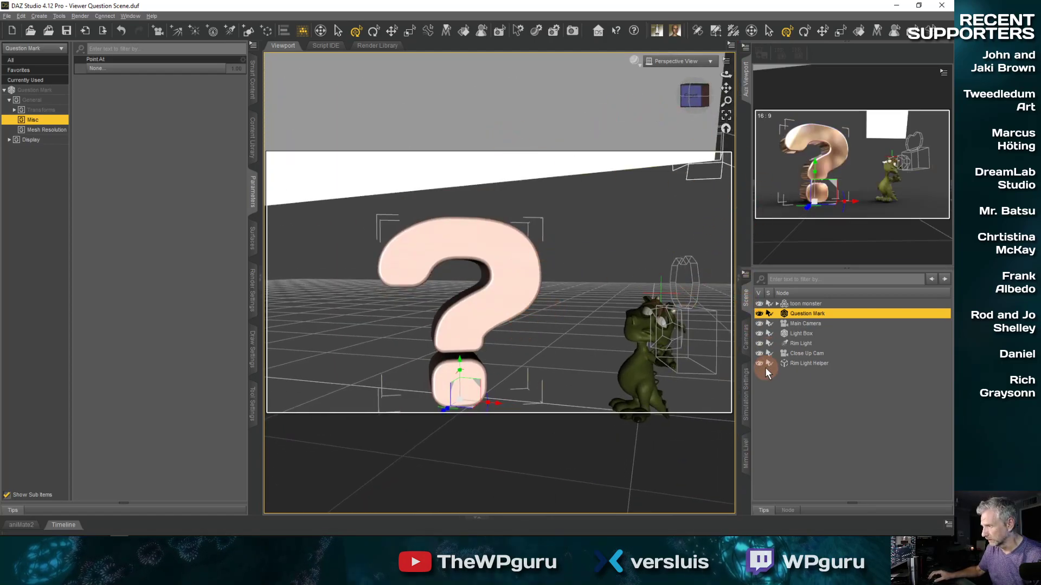
{"action": "left_click", "coordinate": [759, 334]}
{"action": "middle_click_drag", "start_coordinate": [542, 341], "coordinate": [546, 341]}
{"action": "left_click", "coordinate": [726, 60]}
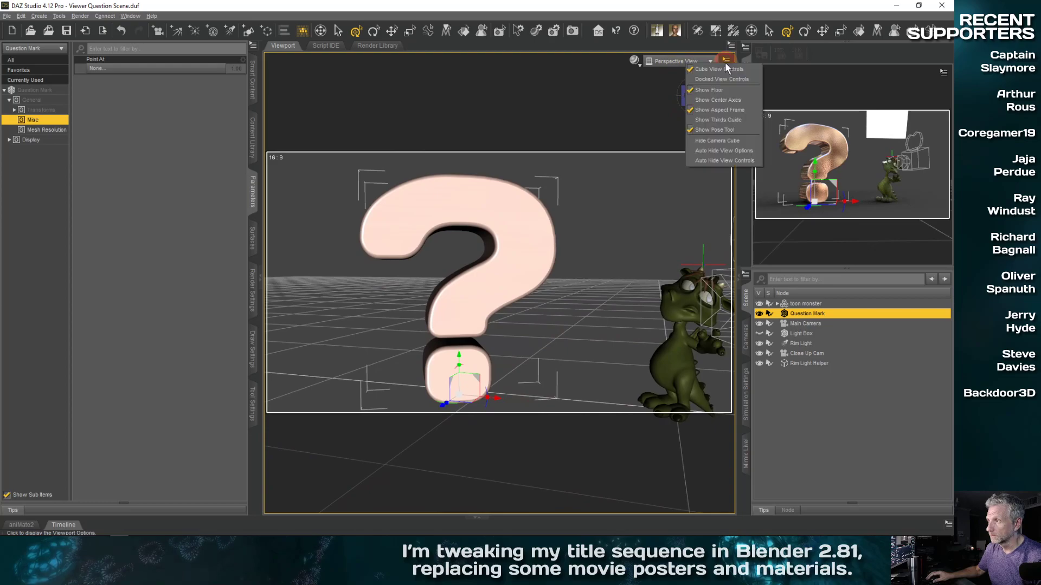
{"action": "left_click", "coordinate": [732, 109]}
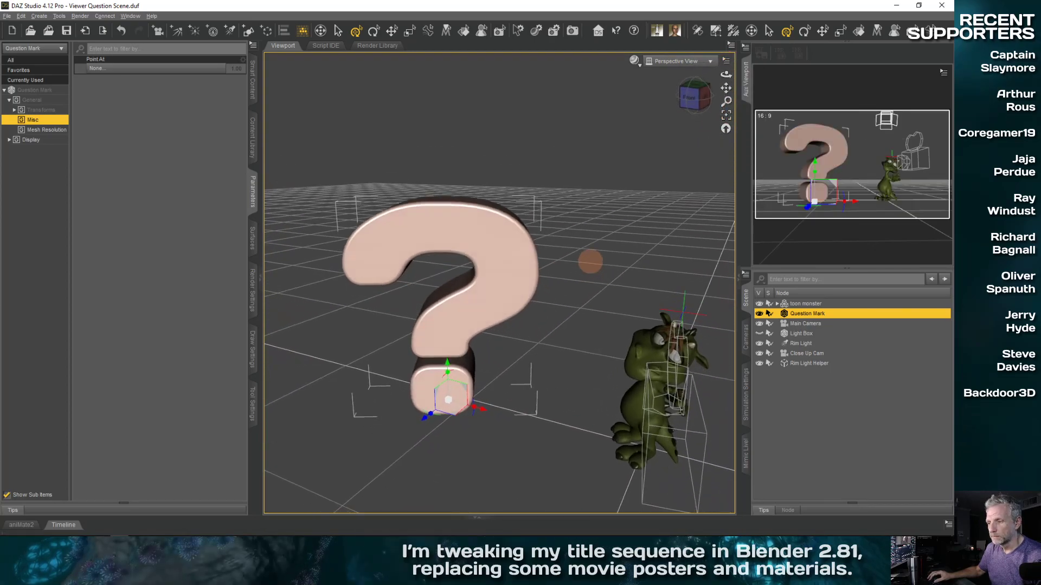
- Set the Universal tool to local coordinates and scale the question mark narrower along its local Z axis
{"action": "middle_click_drag", "start_coordinate": [590, 262], "coordinate": [590, 261]}
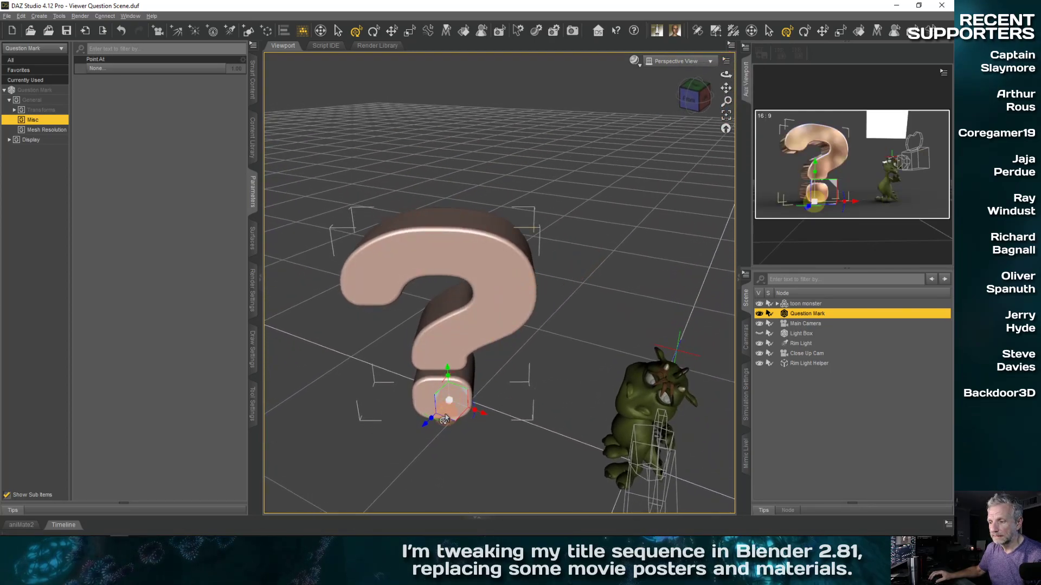
{"action": "left_click_drag", "start_coordinate": [453, 407], "coordinate": [475, 410]}
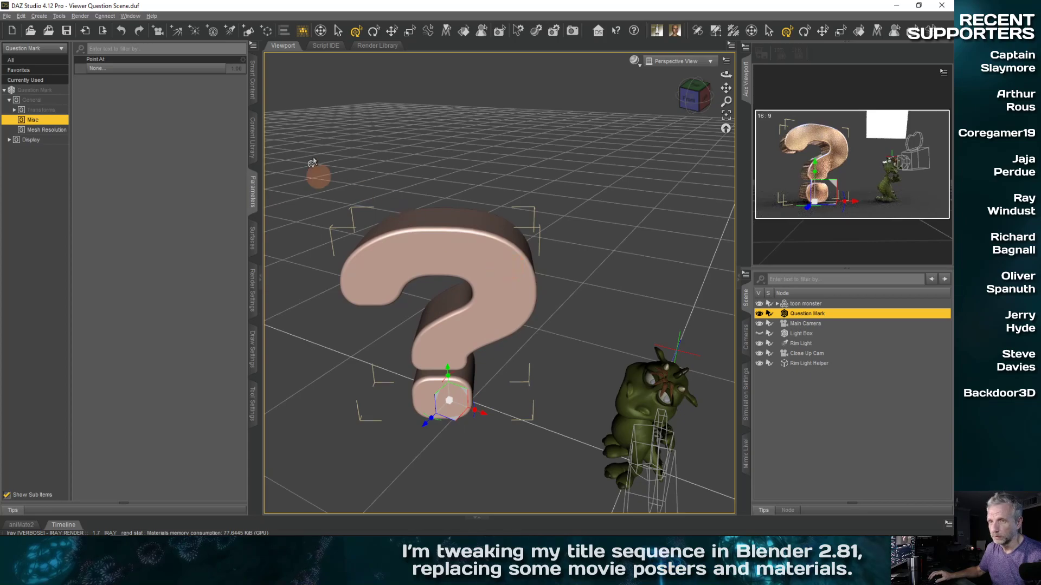
{"action": "left_click", "coordinate": [253, 405]}
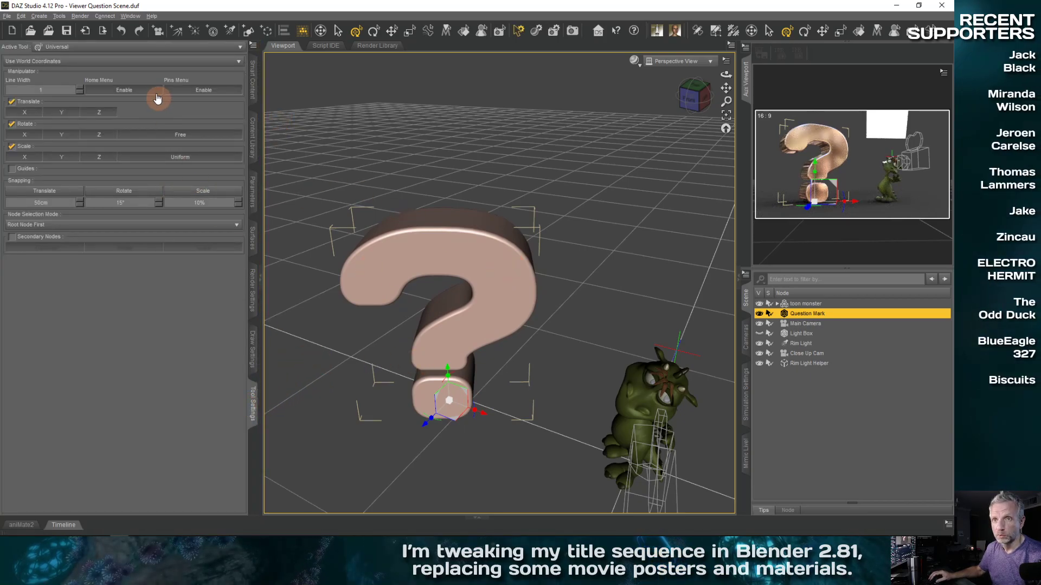
{"action": "left_click", "coordinate": [150, 61]}
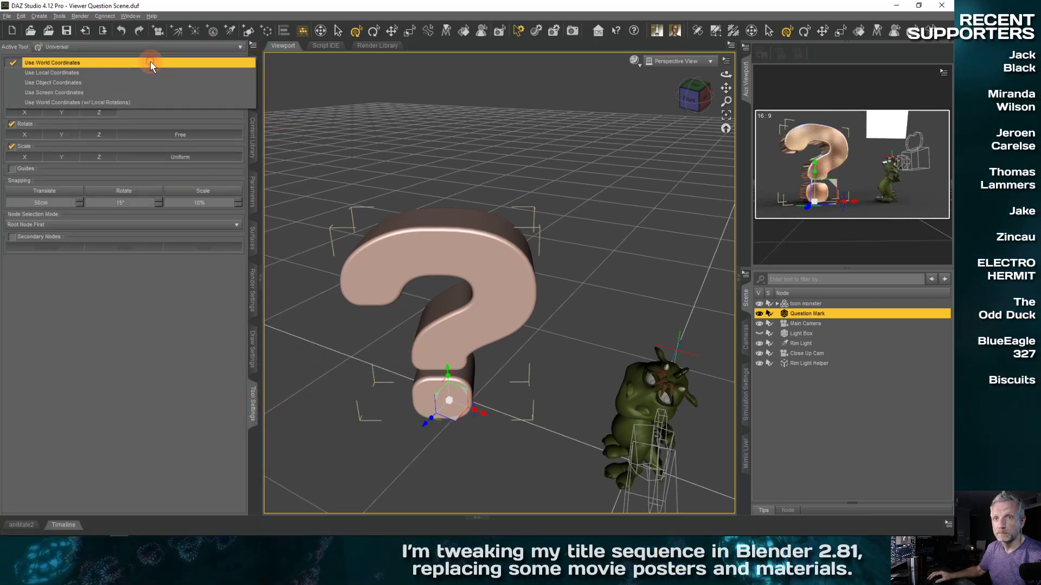
{"action": "left_click", "coordinate": [132, 76]}
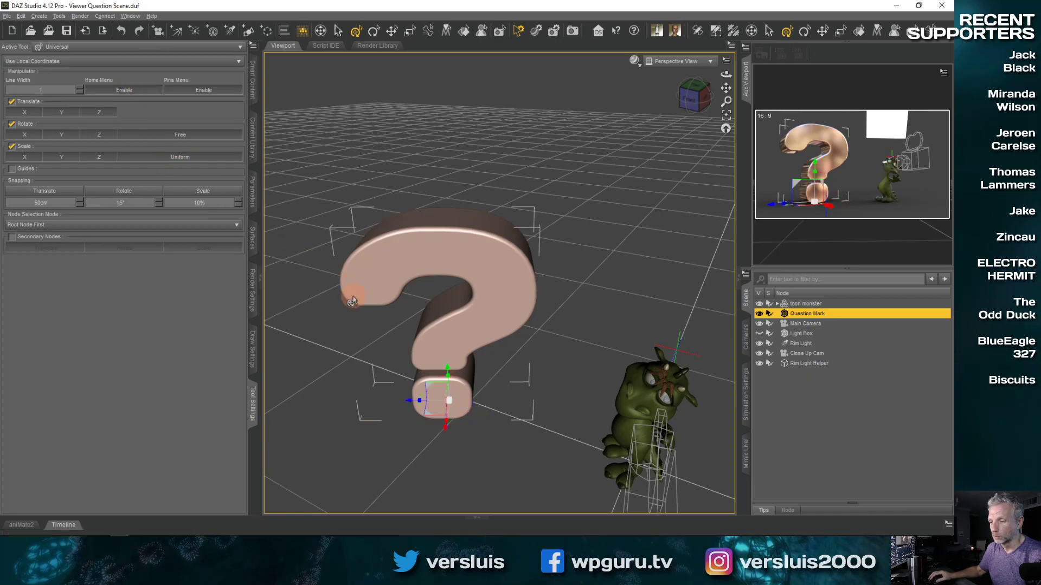
{"action": "left_click_drag", "start_coordinate": [418, 406], "coordinate": [424, 405]}
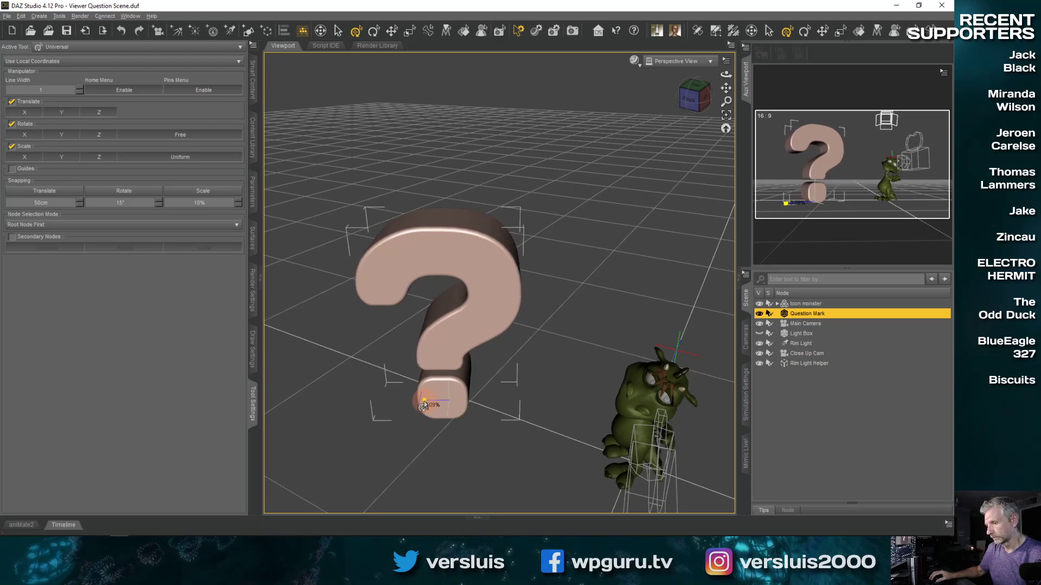
{"action": "left_click_drag", "start_coordinate": [424, 405], "coordinate": [420, 406]}
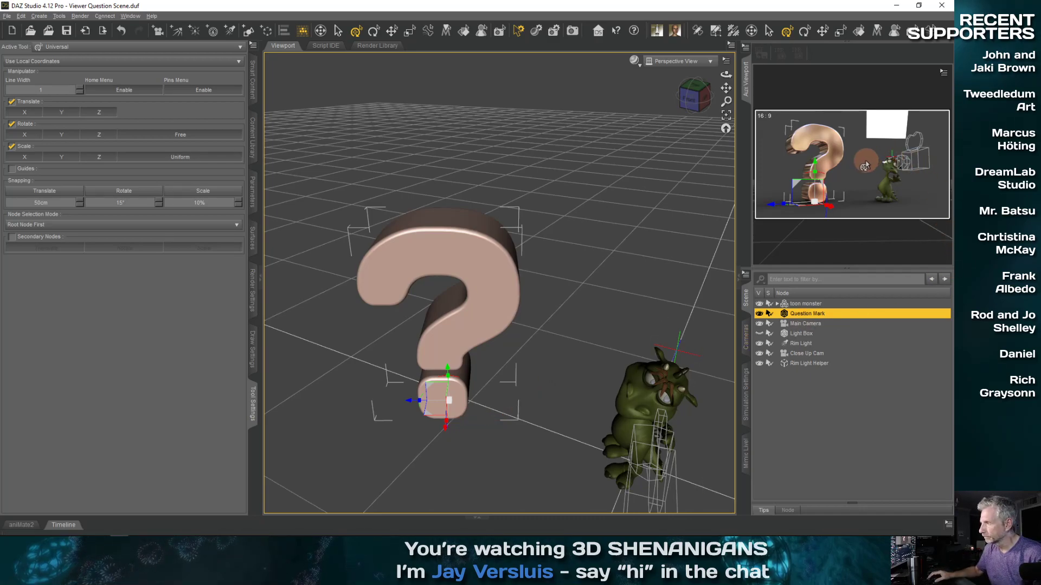
- Frame the question mark up close in the main viewport and switch the auxiliary viewport to Perspective View
{"action": "scroll", "coordinate": [865, 165], "scroll_direction": "up", "scroll_amount": 1}
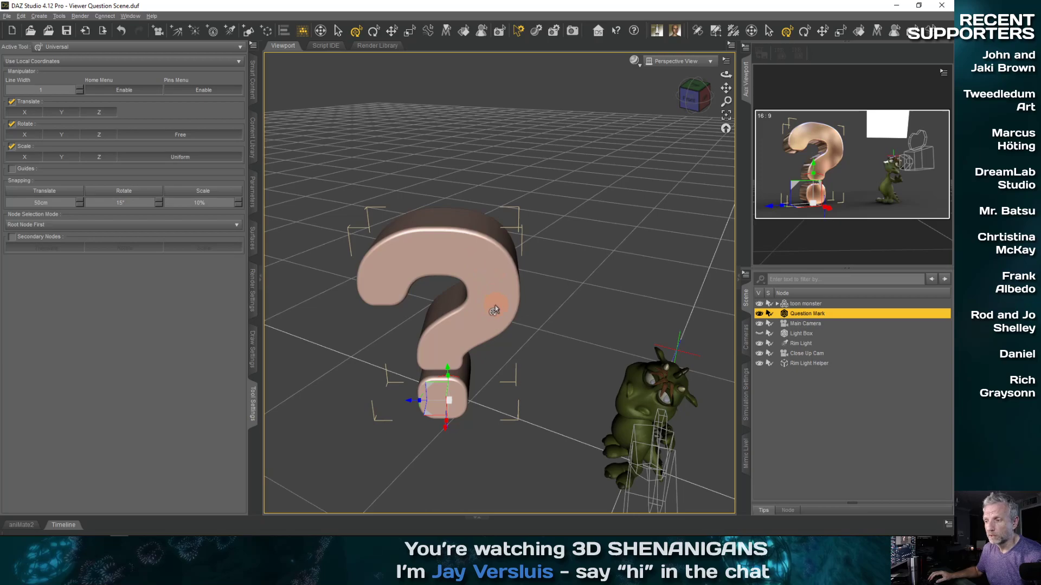
{"action": "middle_click_drag", "start_coordinate": [477, 331], "coordinate": [516, 310]}
{"action": "scroll", "coordinate": [477, 333], "scroll_direction": "up", "scroll_amount": 5}
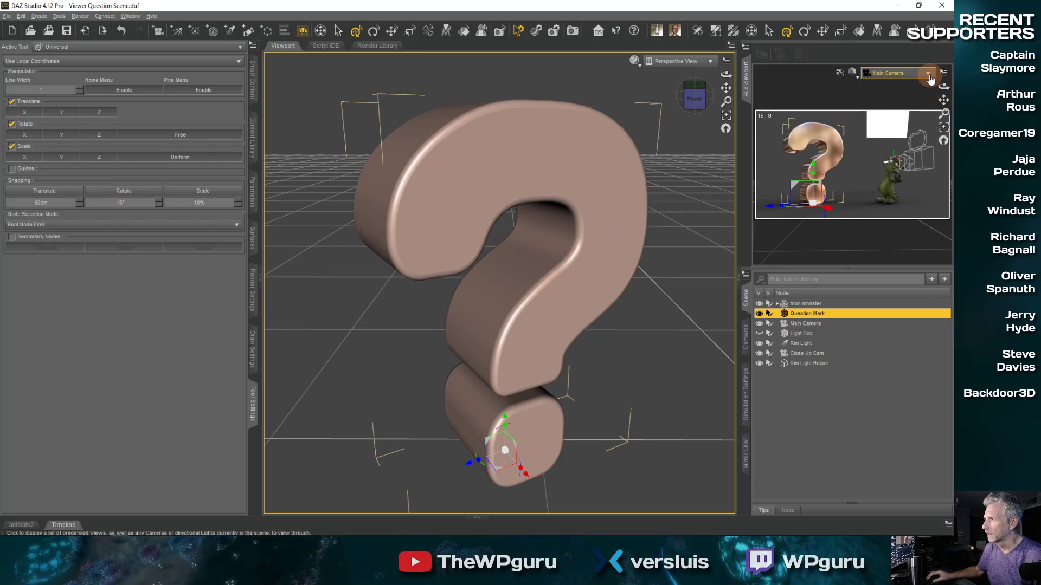
{"action": "left_click", "coordinate": [928, 73]}
{"action": "left_click", "coordinate": [889, 81]}
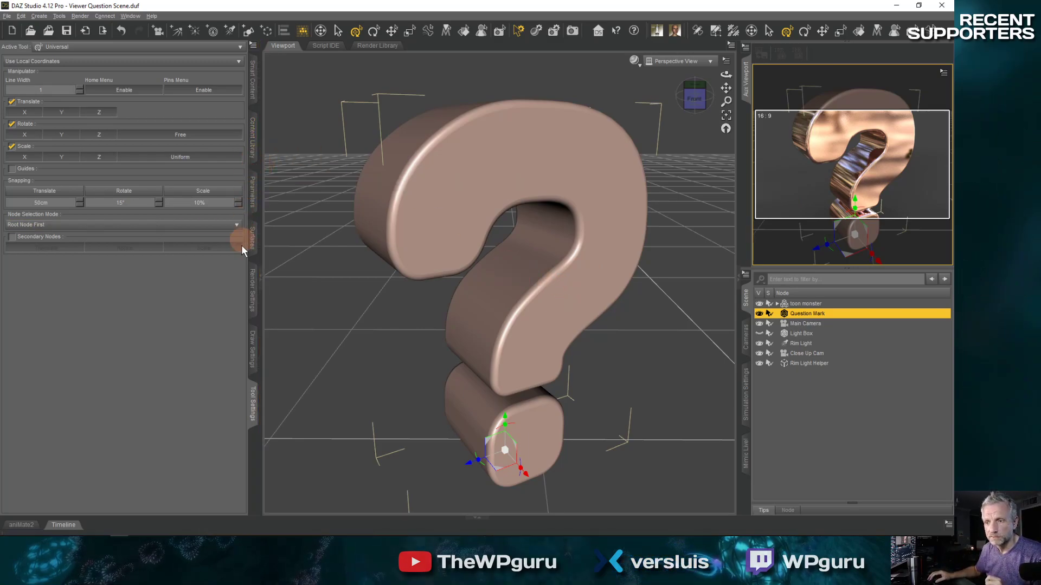
- Select the question mark's surface and examine its Bump settings and the available Base Bump maps
{"action": "left_click", "coordinate": [253, 253]}
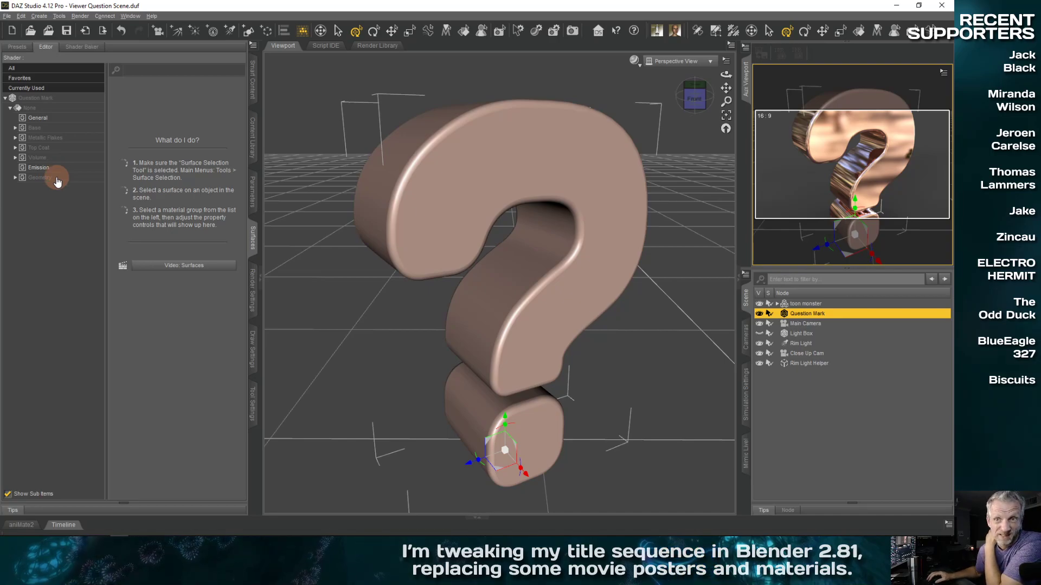
{"action": "left_click", "coordinate": [15, 129]}
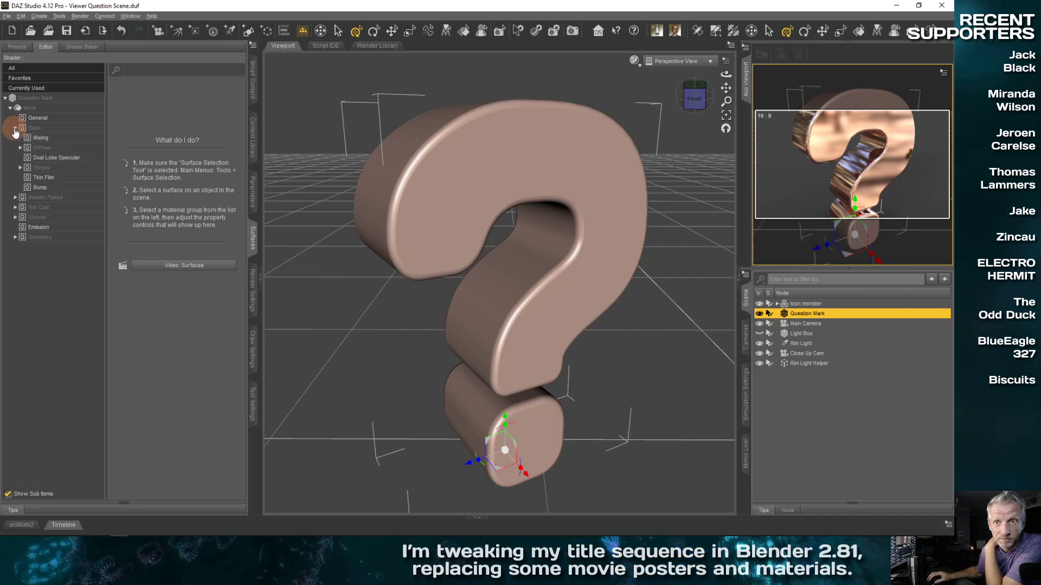
{"action": "left_click", "coordinate": [483, 168]}
{"action": "left_click", "coordinate": [30, 97]}
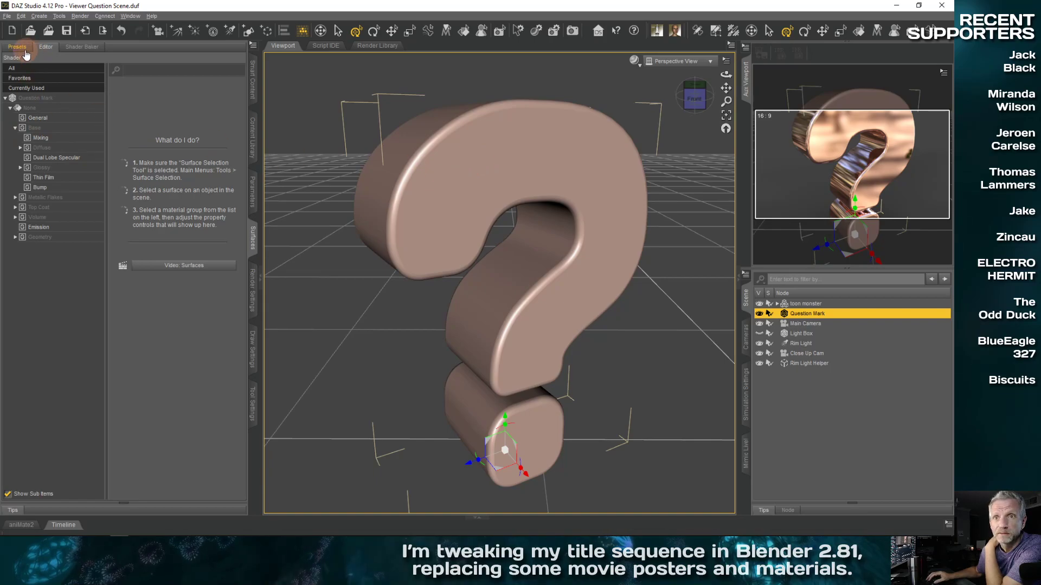
{"action": "left_click", "coordinate": [44, 109]}
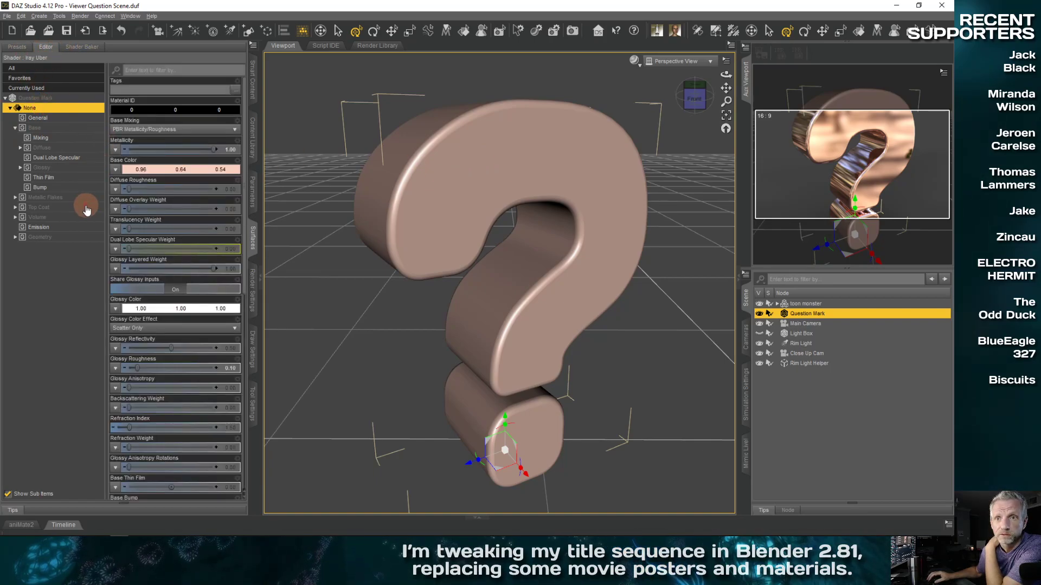
{"action": "left_click", "coordinate": [68, 189]}
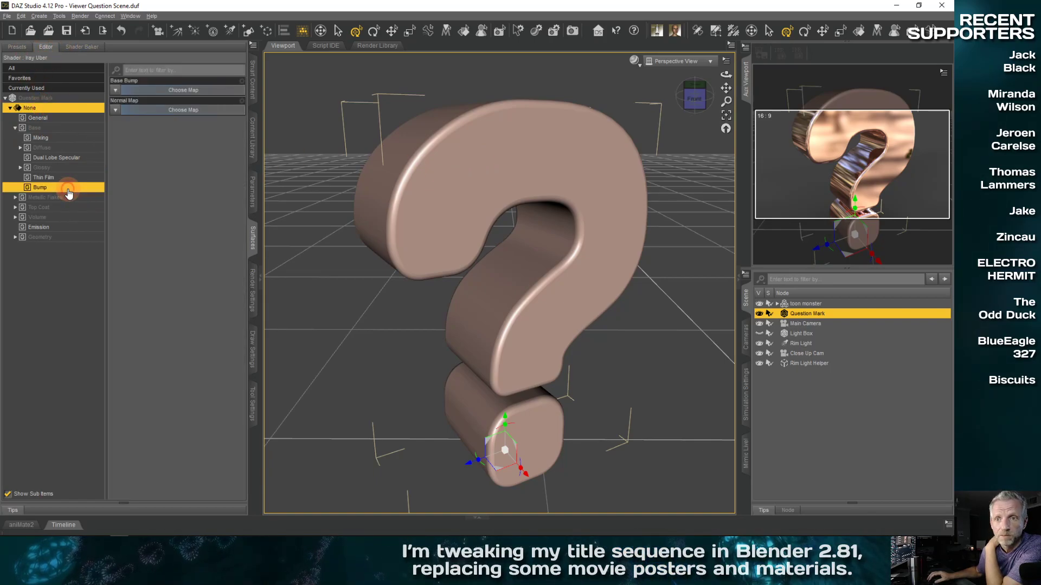
{"action": "left_click", "coordinate": [116, 93]}
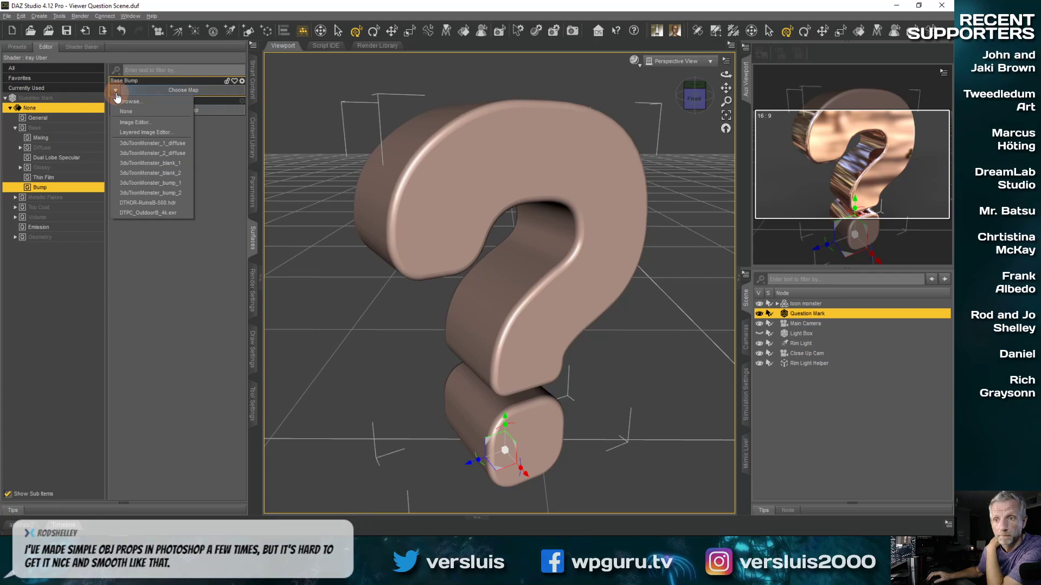
{"action": "left_click", "coordinate": [221, 144]}
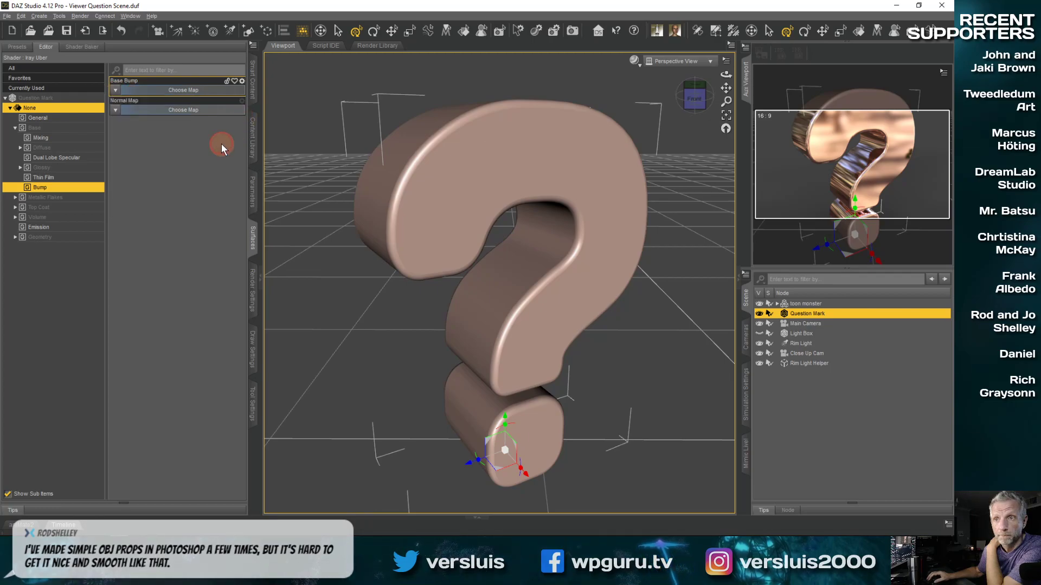
- Apply the i13BE Knit +Tile 2x shader preset to the question mark and set the main viewport's draw style to NVIDIA Iray
{"action": "left_click", "coordinate": [17, 48]}
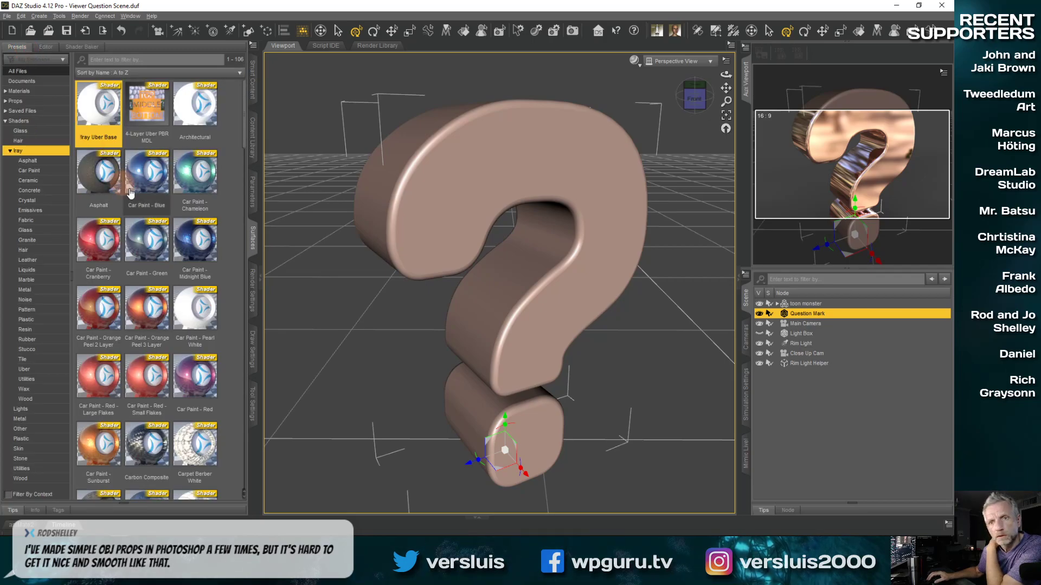
{"action": "mouse_move", "coordinate": [100, 179]}
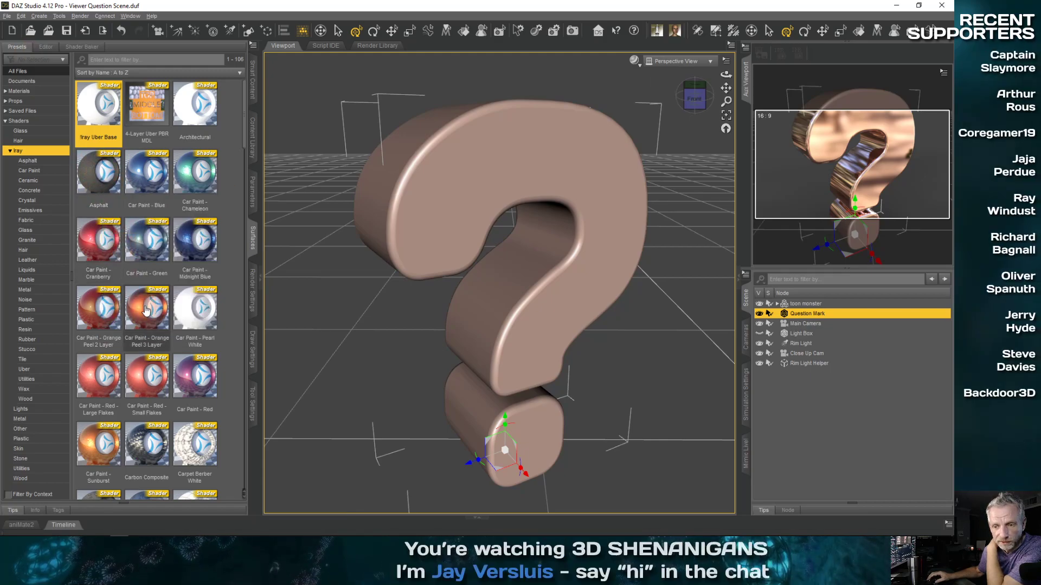
{"action": "scroll", "coordinate": [145, 311], "scroll_direction": "down", "scroll_amount": 6}
{"action": "scroll", "coordinate": [145, 311], "scroll_direction": "down", "scroll_amount": 3}
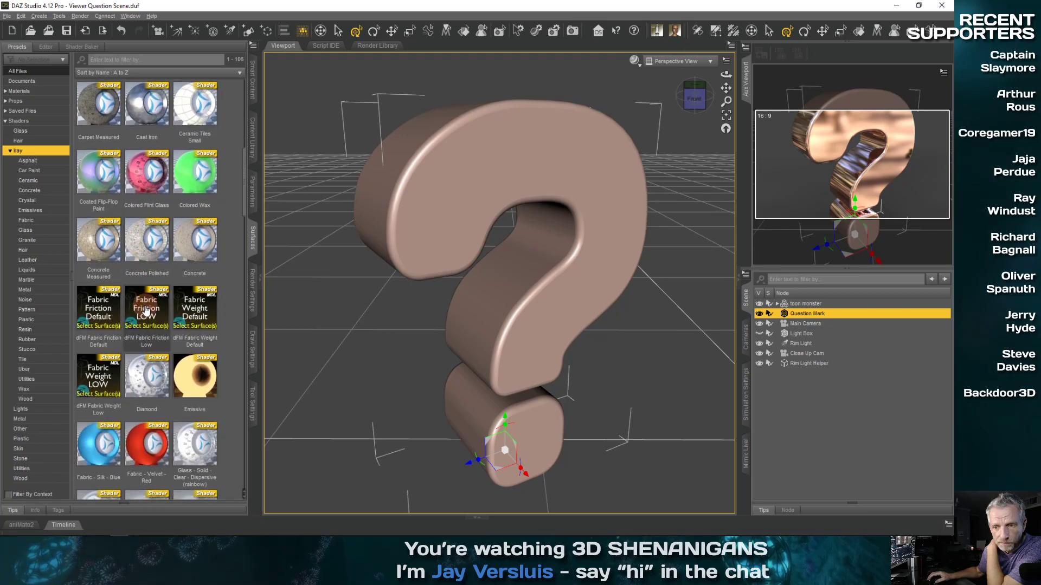
{"action": "scroll", "coordinate": [145, 311], "scroll_direction": "down", "scroll_amount": 4}
{"action": "scroll", "coordinate": [211, 313], "scroll_direction": "down", "scroll_amount": 2}
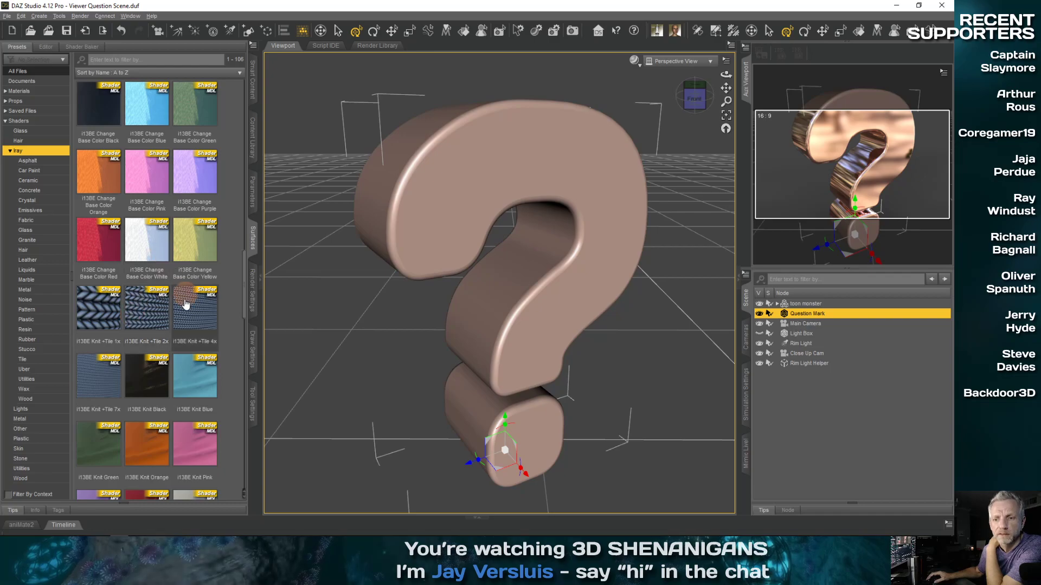
{"action": "double_click", "coordinate": [159, 317]}
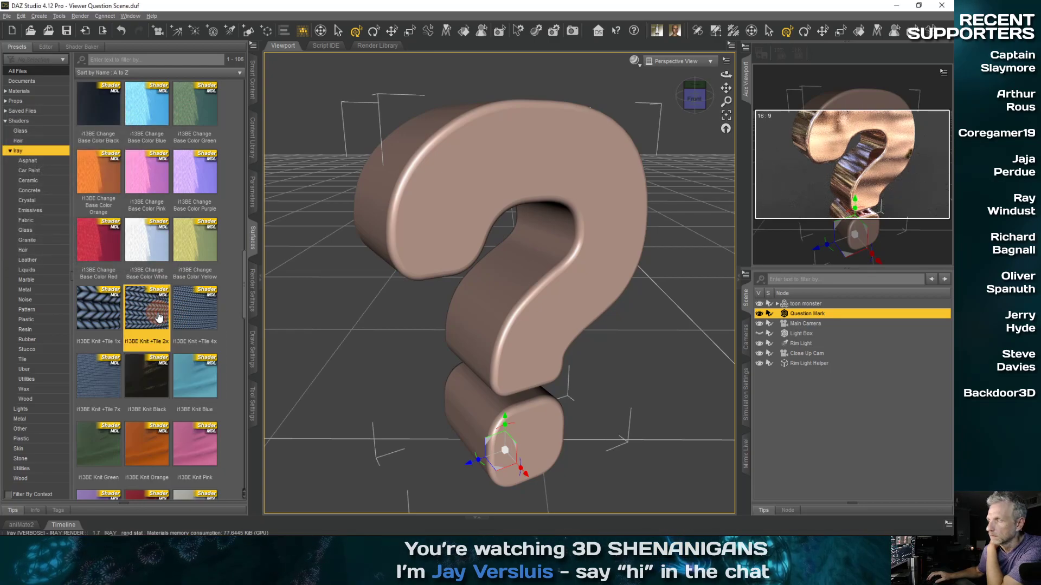
{"action": "left_click", "coordinate": [638, 62]}
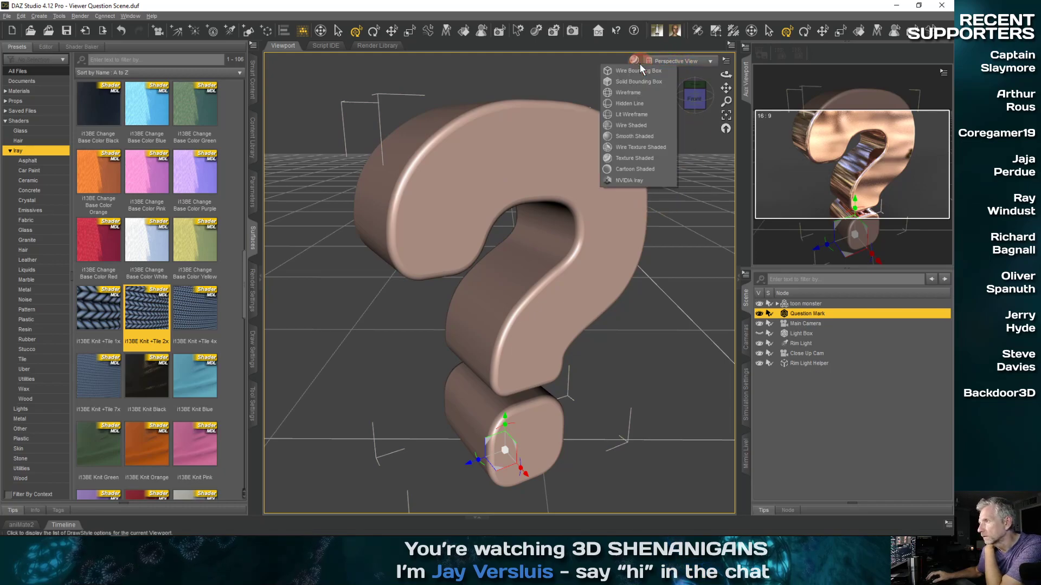
{"action": "left_click", "coordinate": [634, 181]}
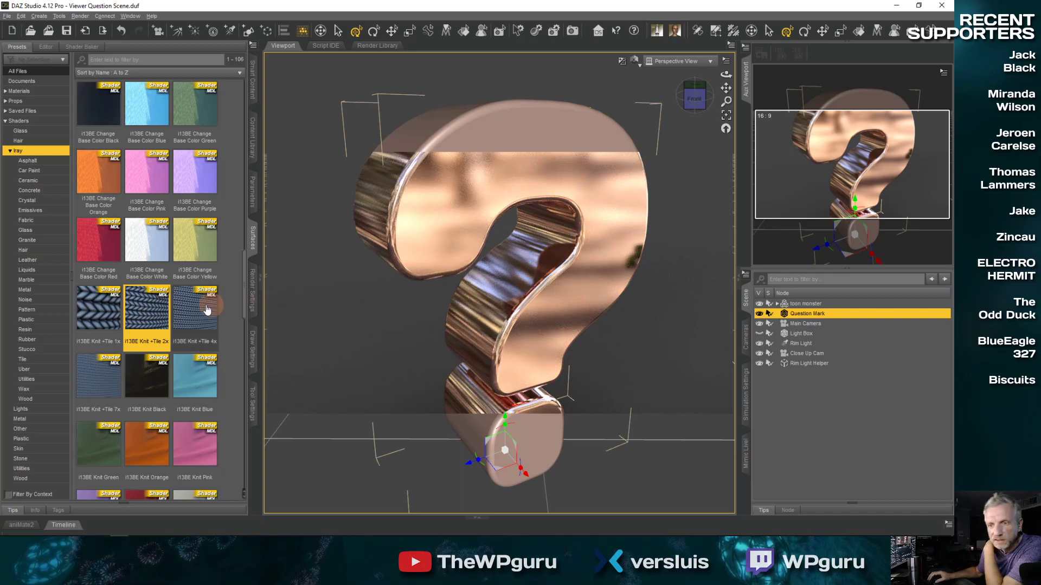
- Select the whole Question Mark for surface editing, reapply the i13BE Knit +Tile 2x shader, and check its Bump settings
{"action": "left_click", "coordinate": [45, 46]}
{"action": "left_click", "coordinate": [64, 99]}
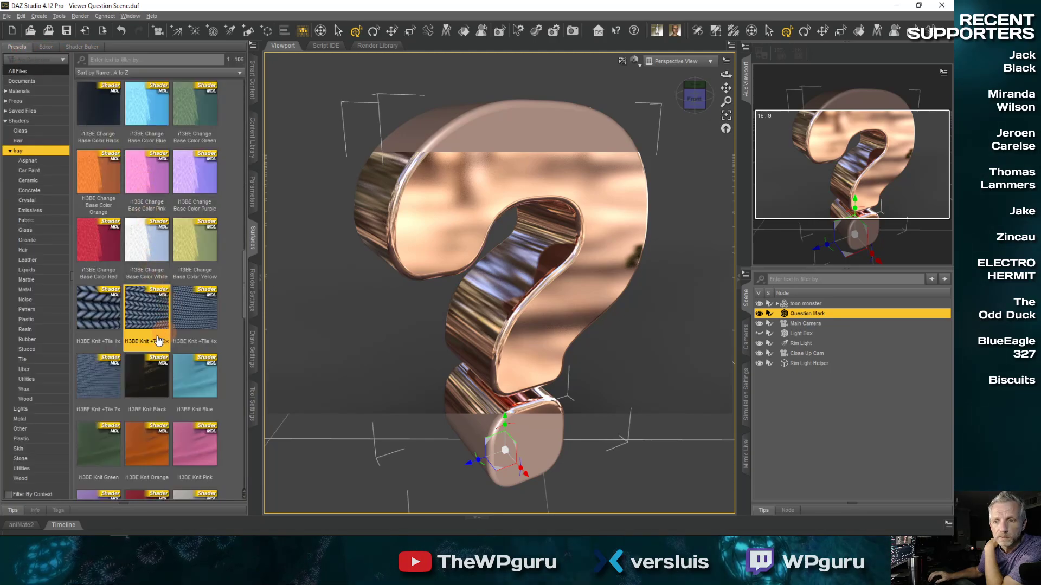
{"action": "double_click", "coordinate": [143, 317]}
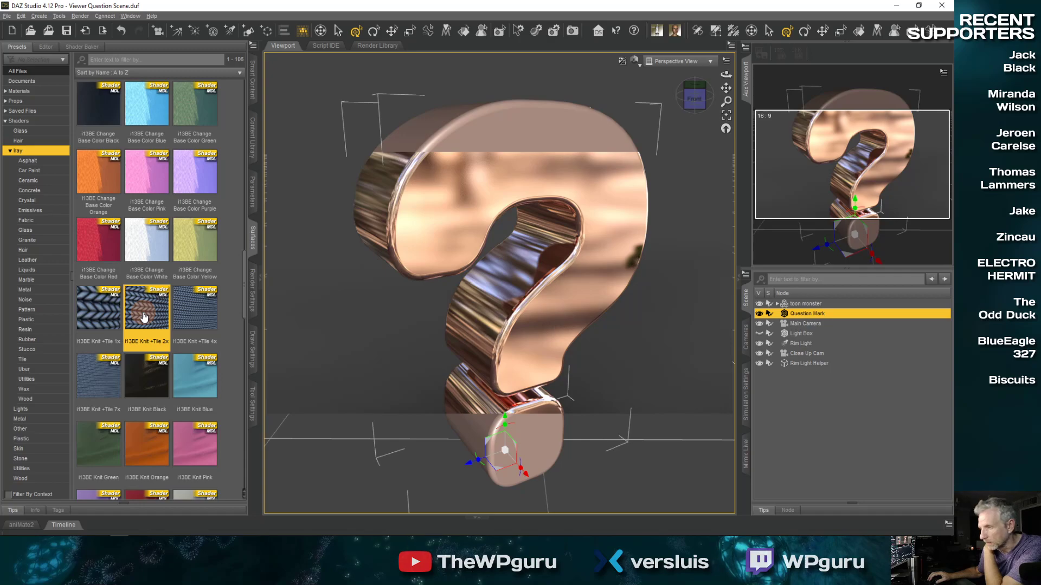
{"action": "left_click", "coordinate": [47, 47]}
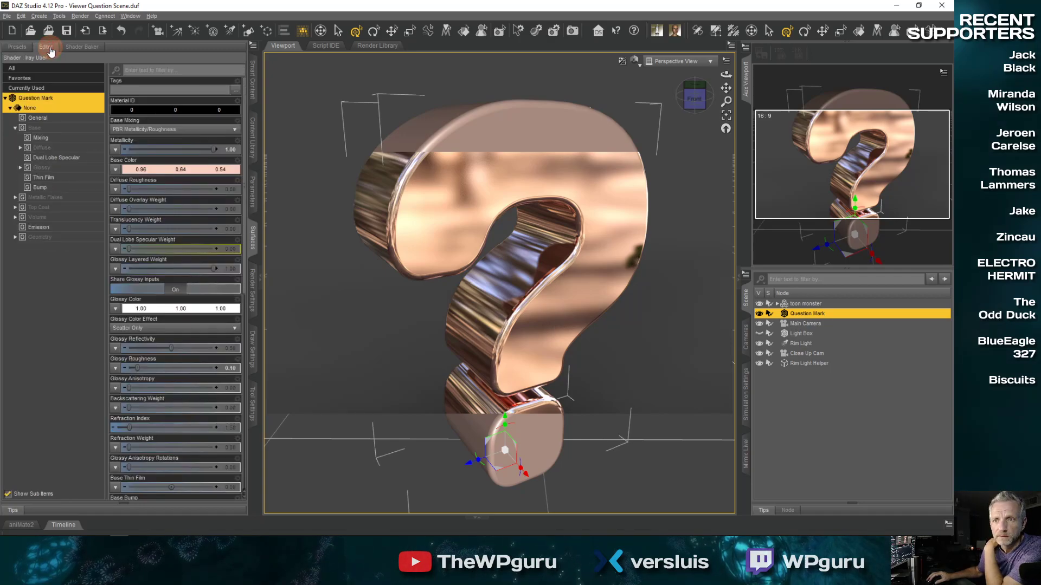
{"action": "left_click", "coordinate": [41, 187]}
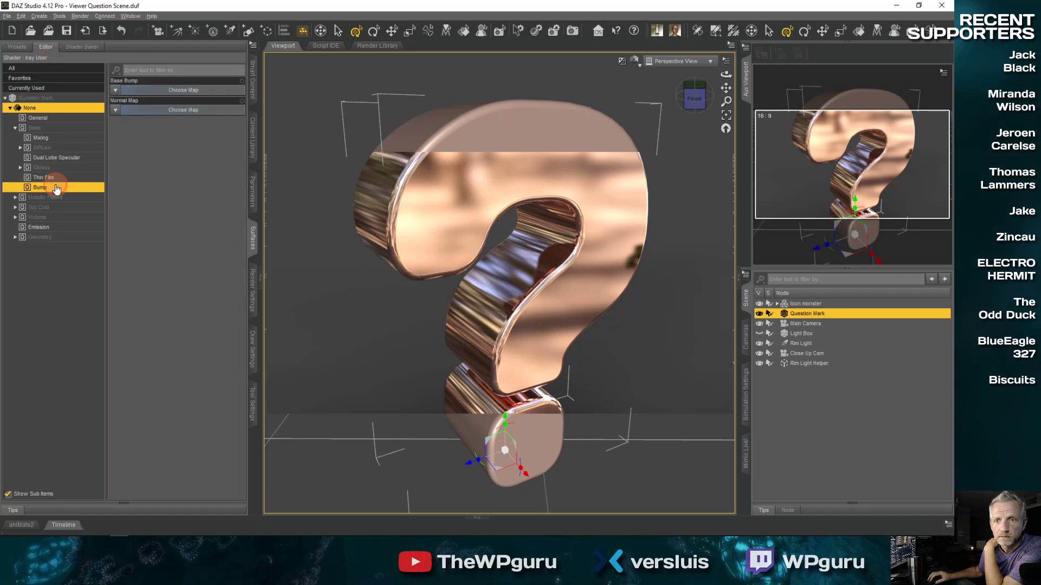
{"action": "left_click", "coordinate": [38, 118]}
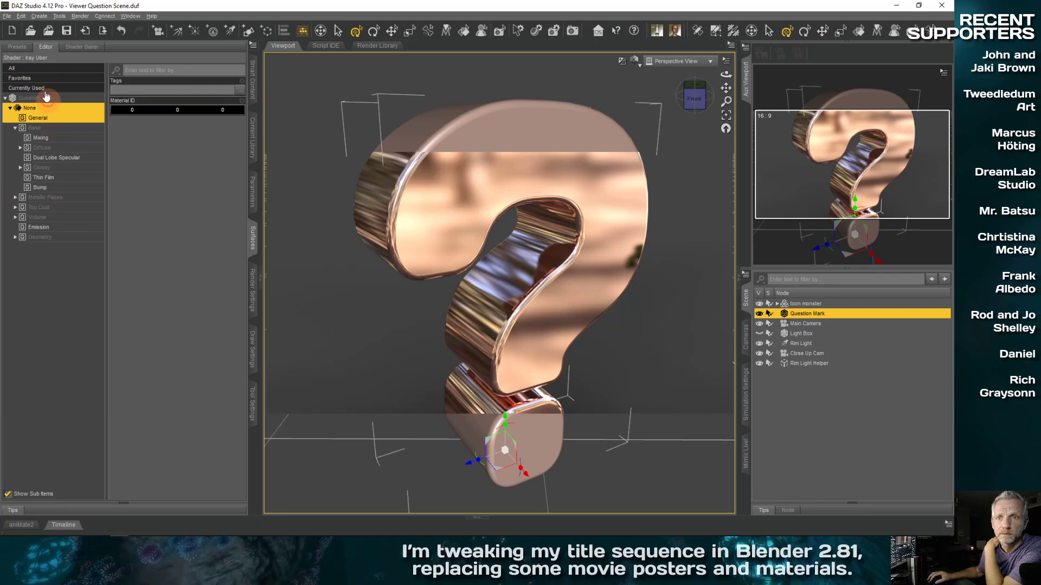
- Apply the Rubber - Studded Black Iray shader preset to the question mark
{"action": "left_click", "coordinate": [17, 47]}
{"action": "scroll", "coordinate": [171, 252], "scroll_direction": "down", "scroll_amount": 5}
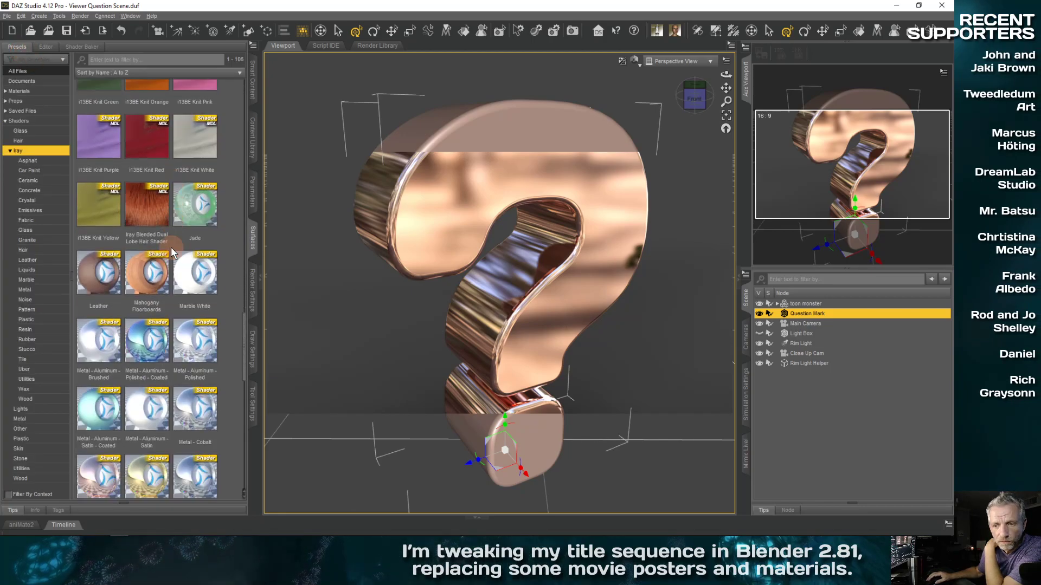
{"action": "scroll", "coordinate": [171, 247], "scroll_direction": "down", "scroll_amount": 1}
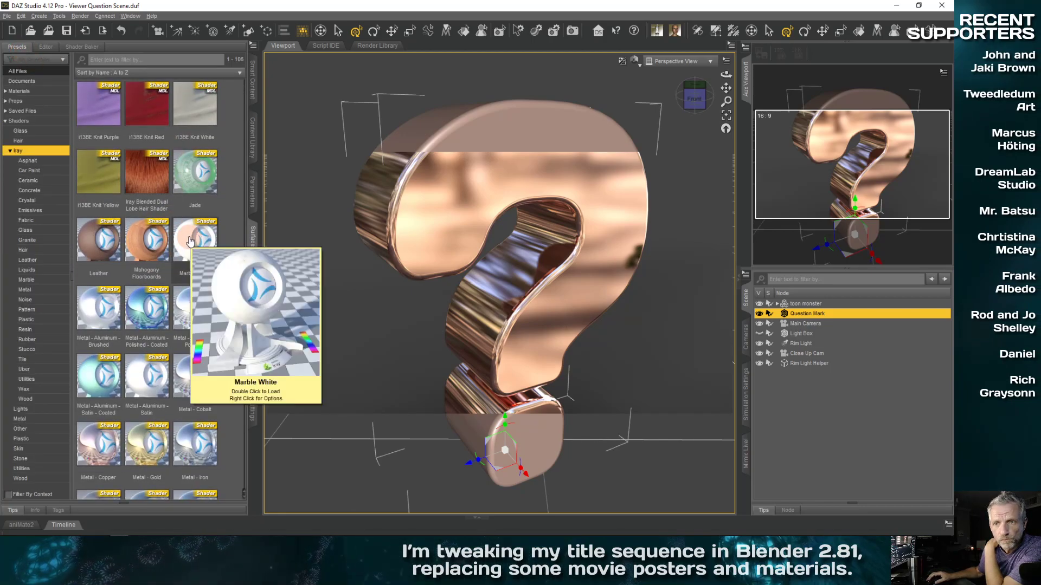
{"action": "scroll", "coordinate": [228, 190], "scroll_direction": "down", "scroll_amount": 5}
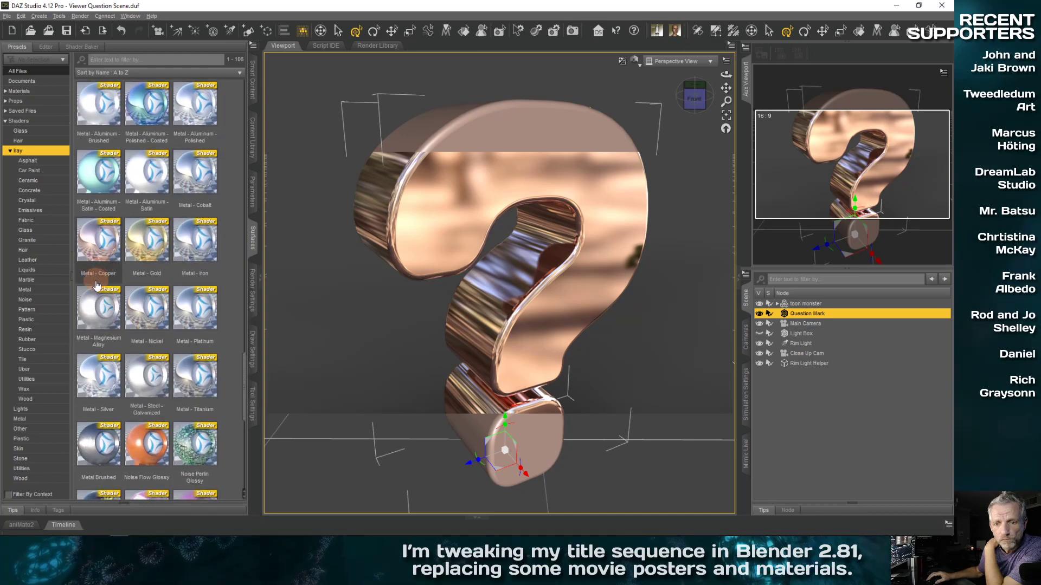
{"action": "scroll", "coordinate": [218, 336], "scroll_direction": "down", "scroll_amount": 5}
{"action": "scroll", "coordinate": [219, 336], "scroll_direction": "down", "scroll_amount": 3}
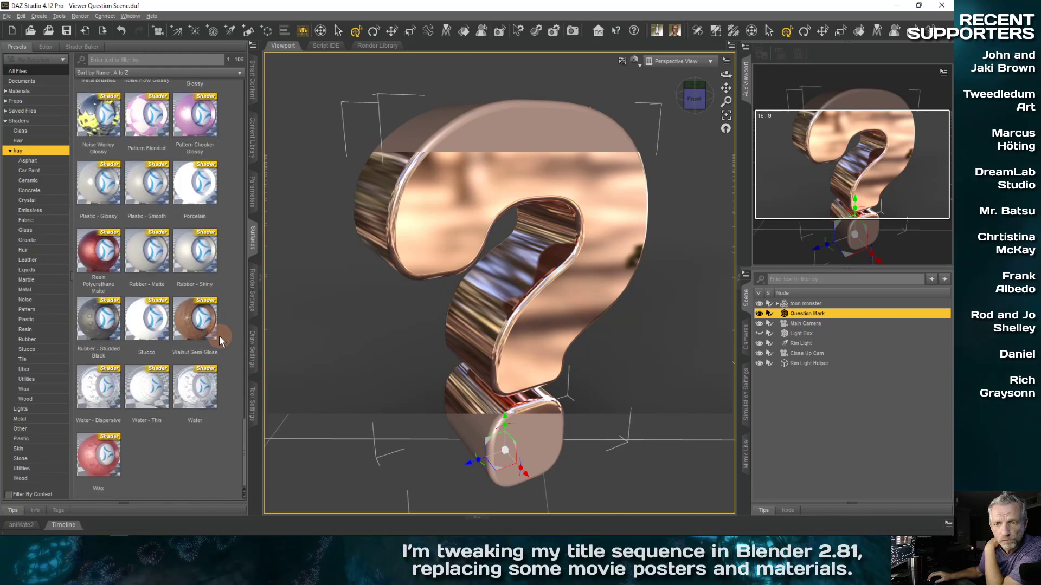
{"action": "double_click", "coordinate": [102, 328]}
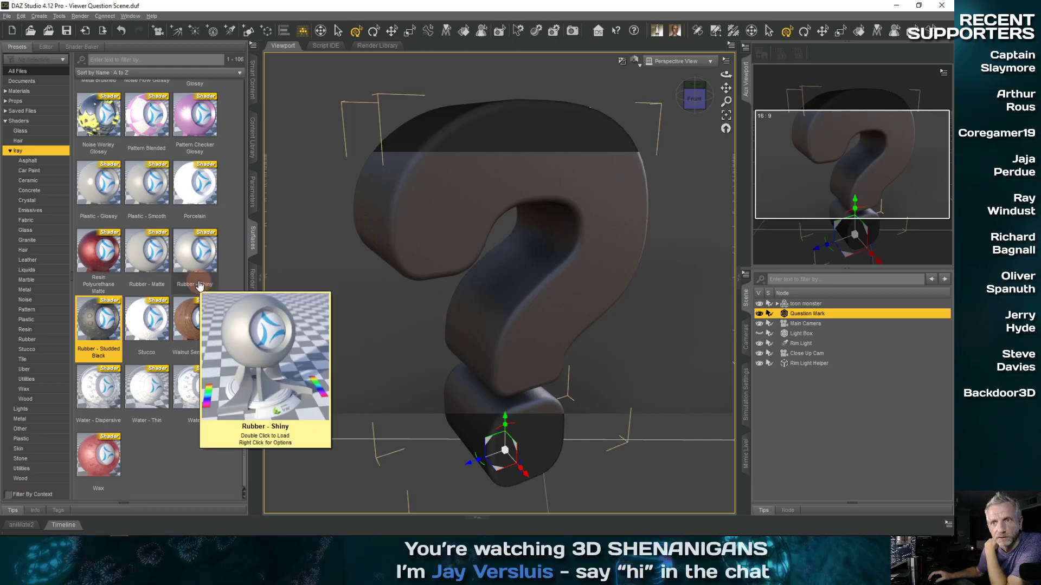
- Try the Iray Blended Dual Lobe Hair Shader preset on the question mark
{"action": "scroll", "coordinate": [201, 262], "scroll_direction": "up", "scroll_amount": 3}
{"action": "scroll", "coordinate": [237, 256], "scroll_direction": "up", "scroll_amount": 4}
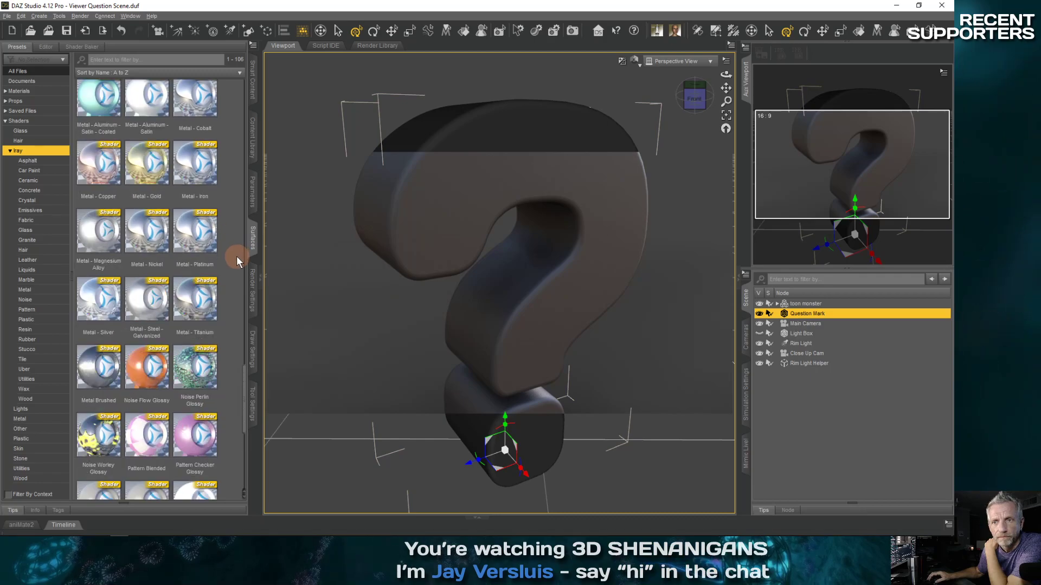
{"action": "scroll", "coordinate": [236, 256], "scroll_direction": "up", "scroll_amount": 2}
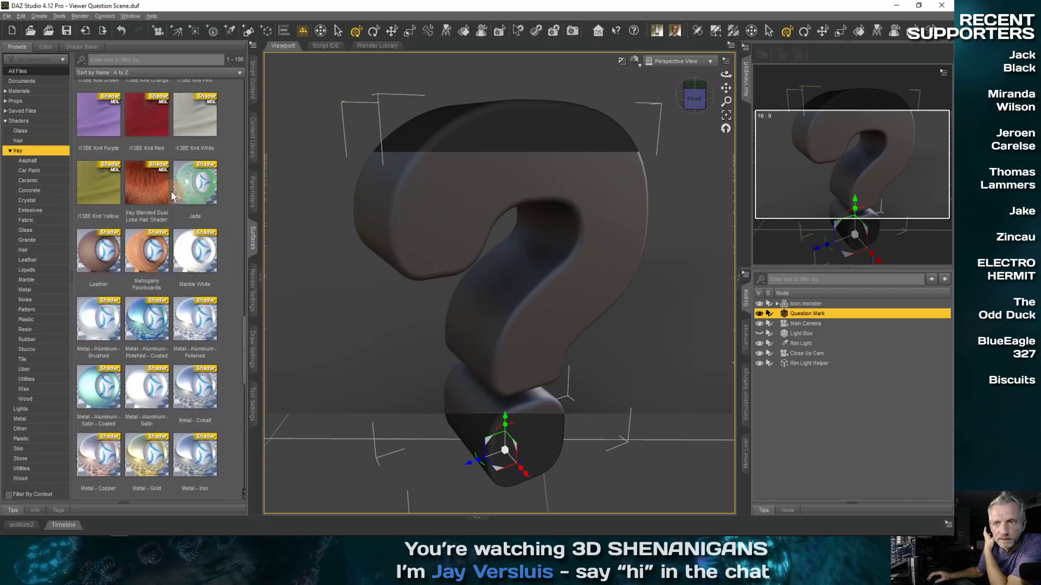
{"action": "double_click", "coordinate": [155, 194]}
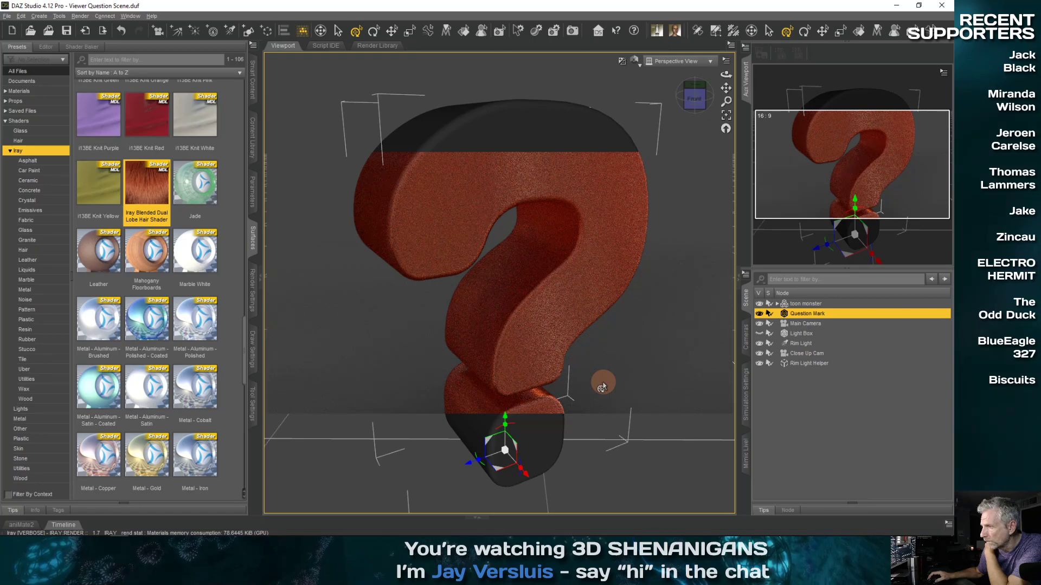
- Apply the i13BE Knit +Tile 1x shader preset to the question mark
{"action": "scroll", "coordinate": [169, 291], "scroll_direction": "up", "scroll_amount": 3}
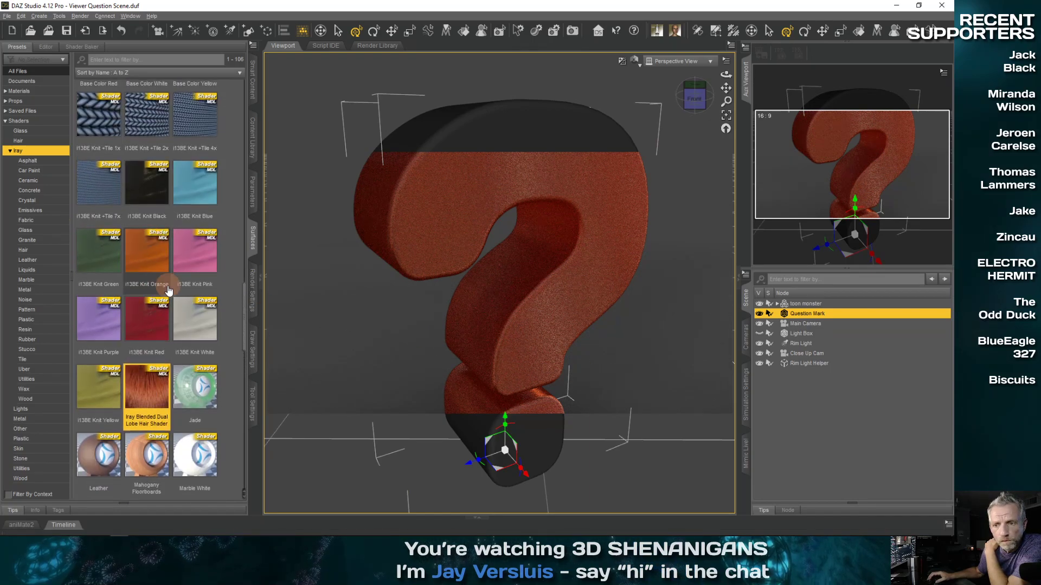
{"action": "scroll", "coordinate": [163, 298], "scroll_direction": "up", "scroll_amount": 3}
{"action": "double_click", "coordinate": [102, 326]}
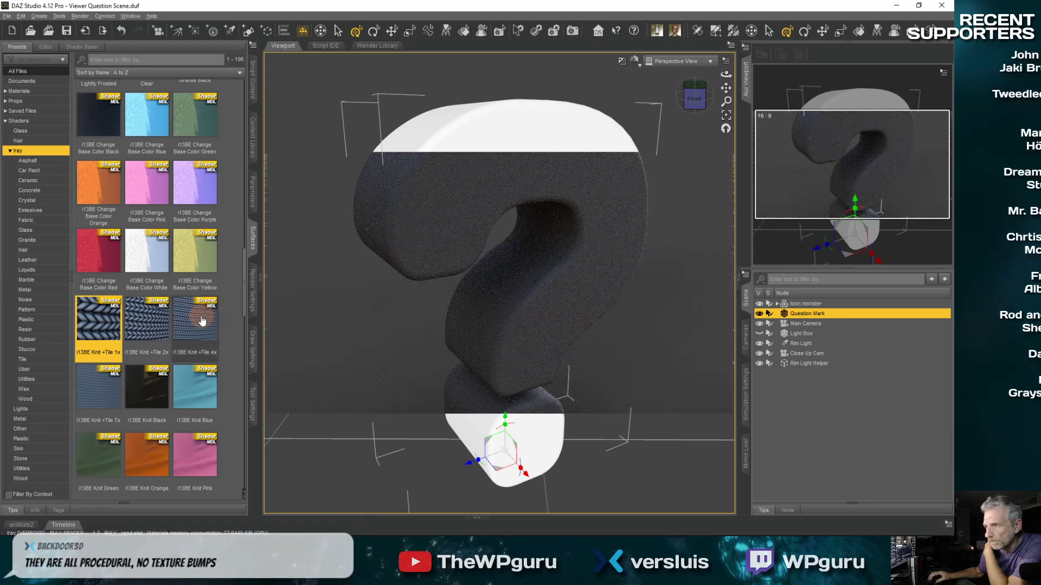
{"action": "mouse_move", "coordinate": [202, 321]}
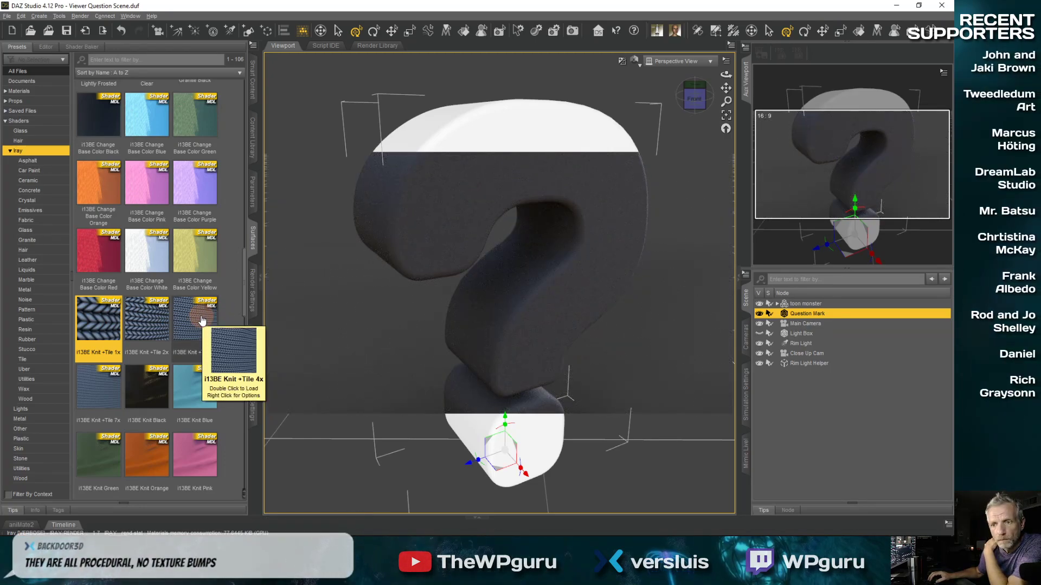
- Inspect the question mark's Base Bump strength and preview its assigned bump map
{"action": "left_click", "coordinate": [46, 47]}
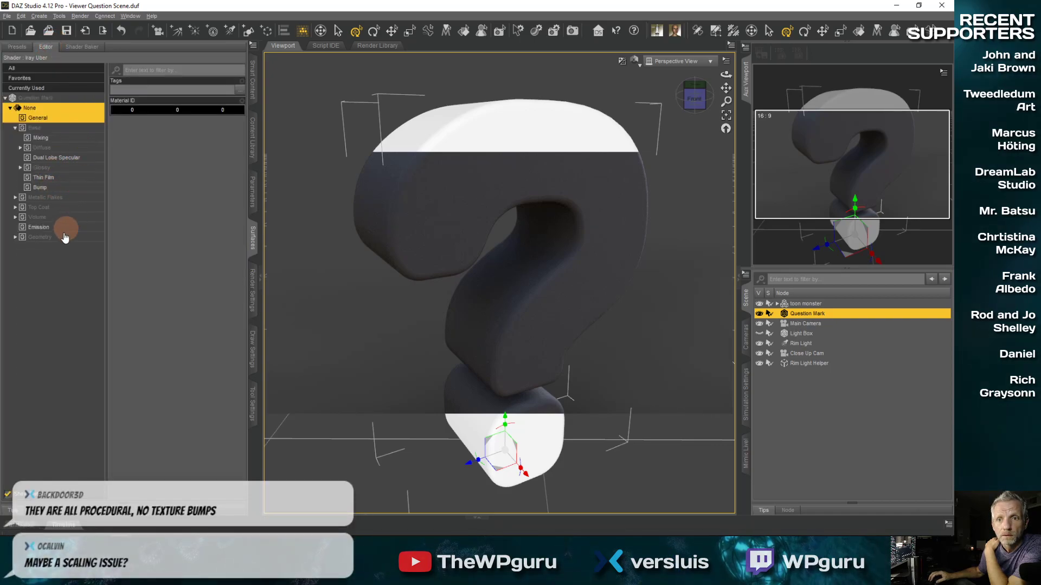
{"action": "left_click", "coordinate": [45, 187]}
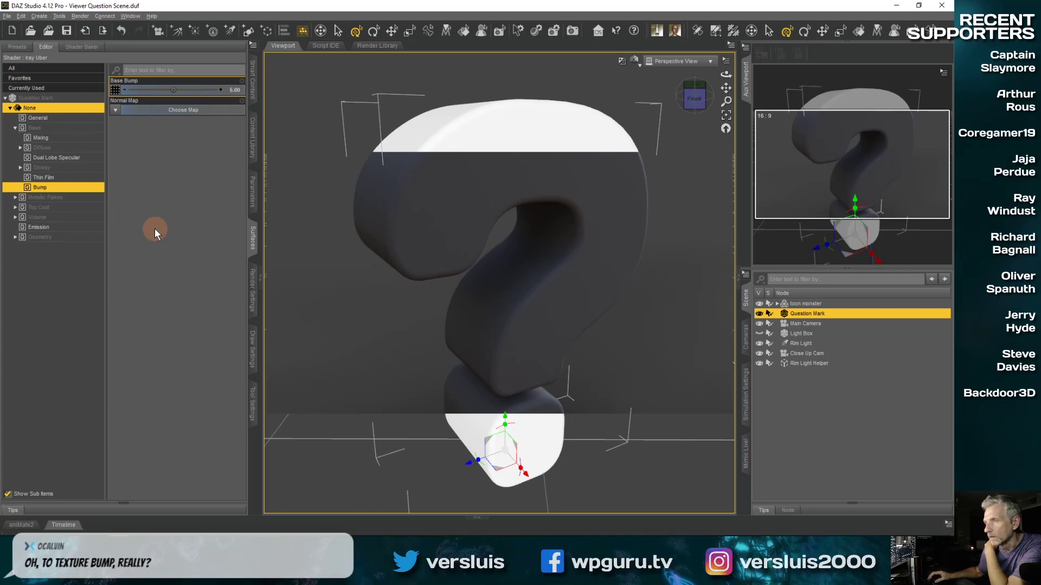
{"action": "mouse_move", "coordinate": [117, 92]}
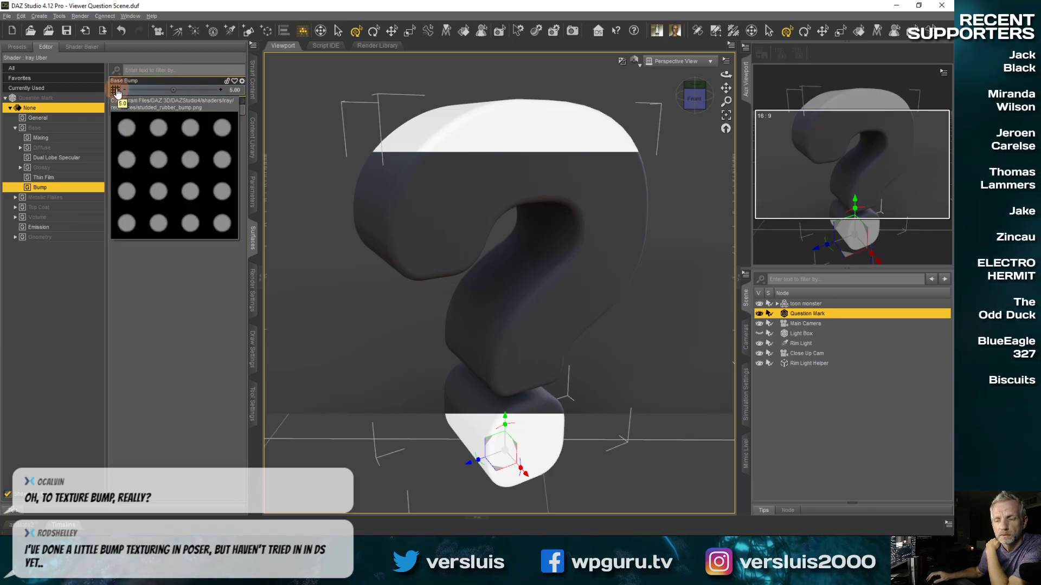
{"action": "left_click", "coordinate": [143, 145]}
{"action": "mouse_move", "coordinate": [115, 94]}
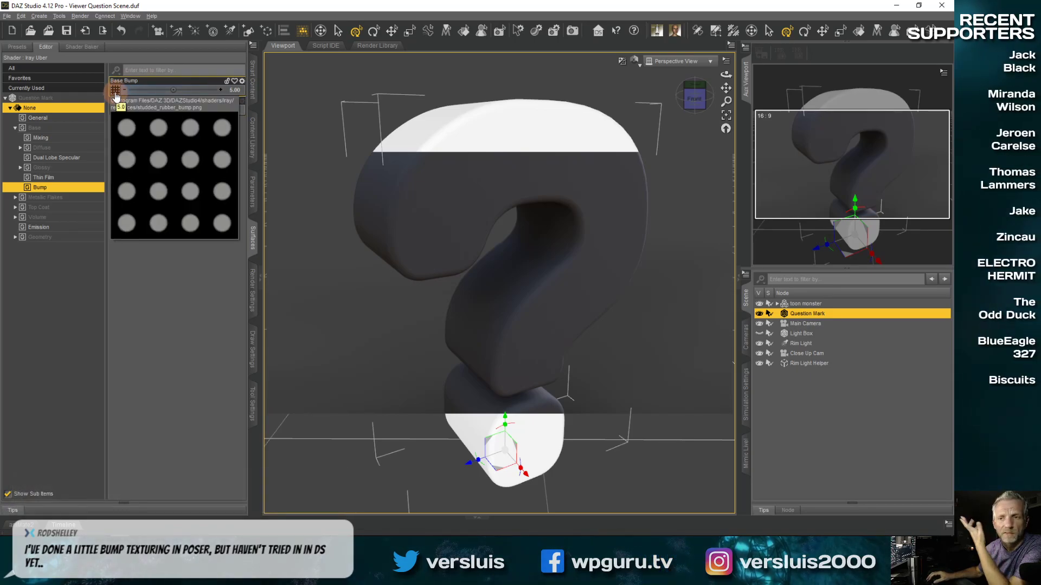
{"action": "left_click", "coordinate": [134, 146]}
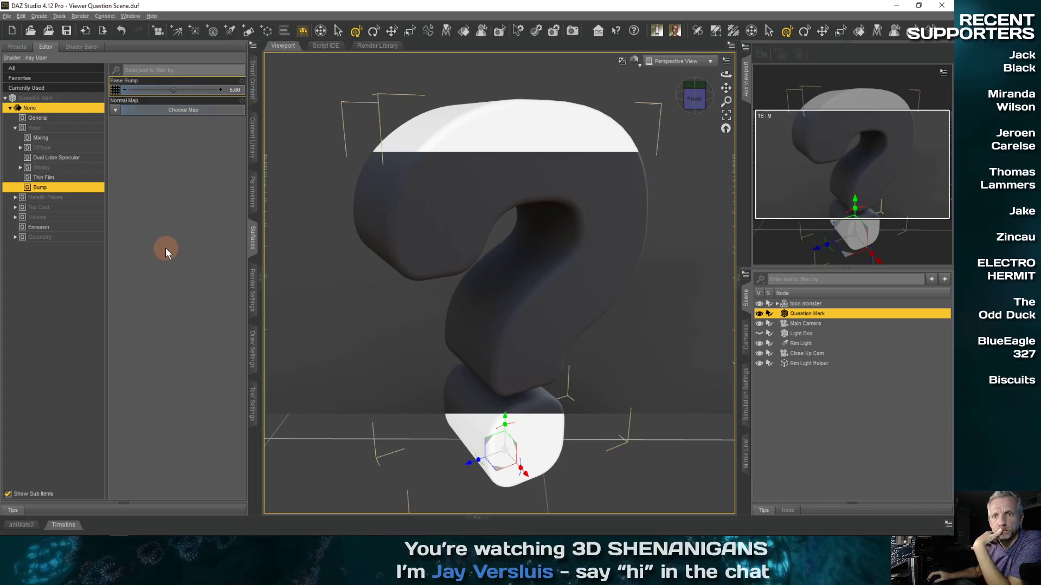
- Look through the question mark's Geometry, Bump, Base, Diffuse, Metallic Flakes, Top Coat and Volume surface settings for texture controls
{"action": "left_click", "coordinate": [92, 238]}
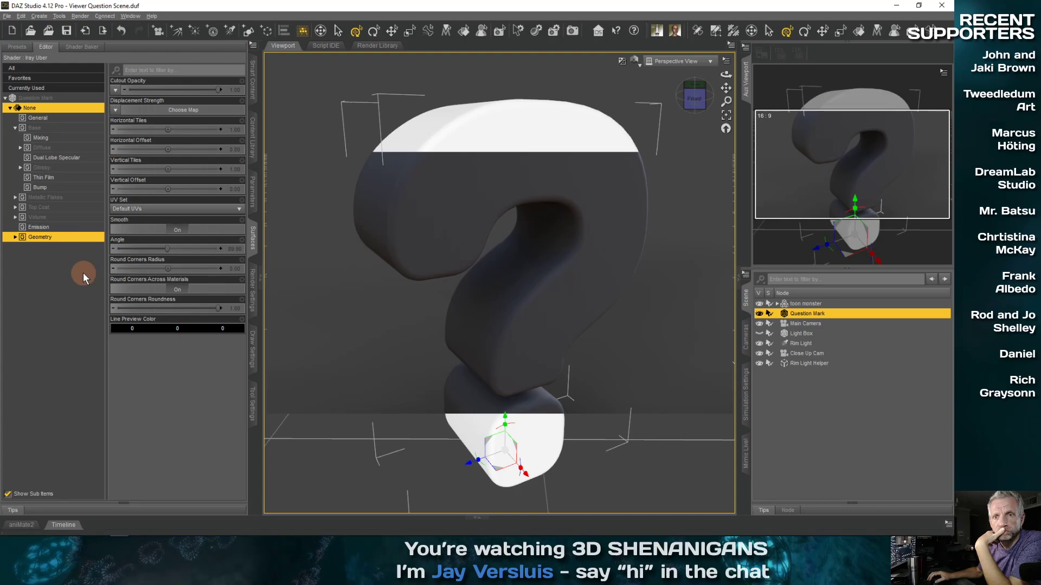
{"action": "left_click", "coordinate": [83, 187]}
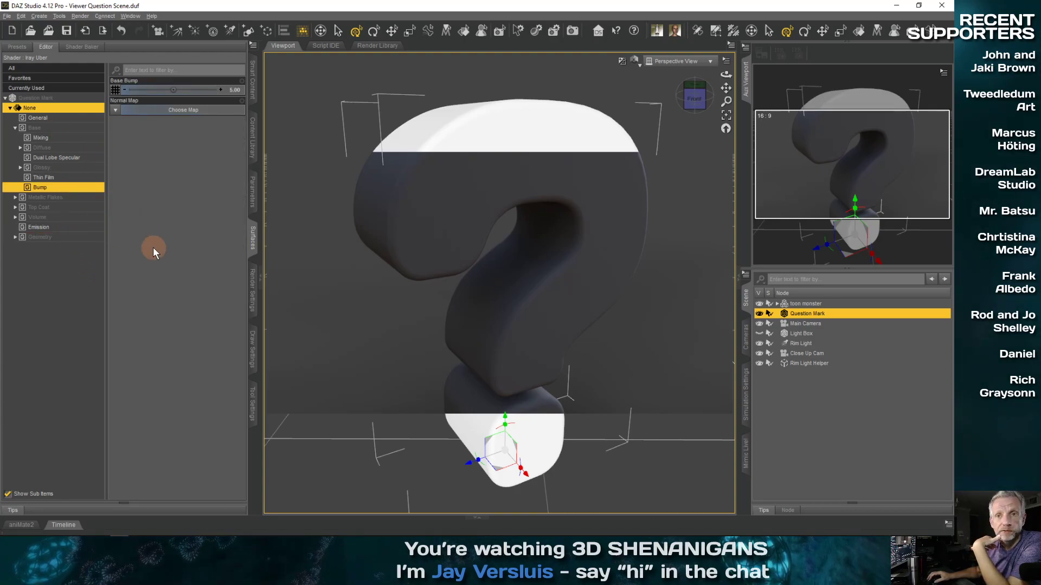
{"action": "left_click", "coordinate": [85, 128]}
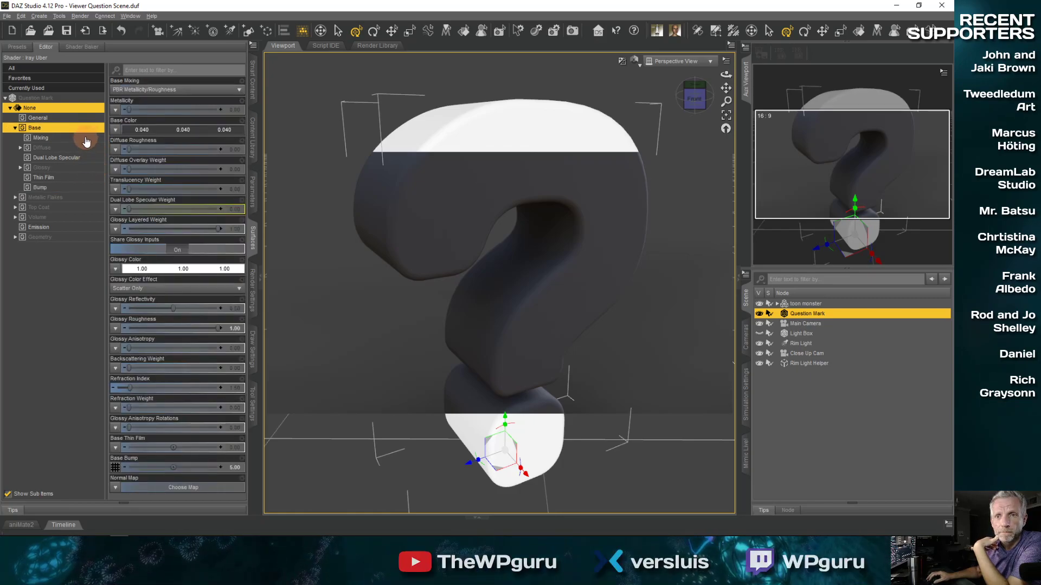
{"action": "left_click", "coordinate": [86, 147]}
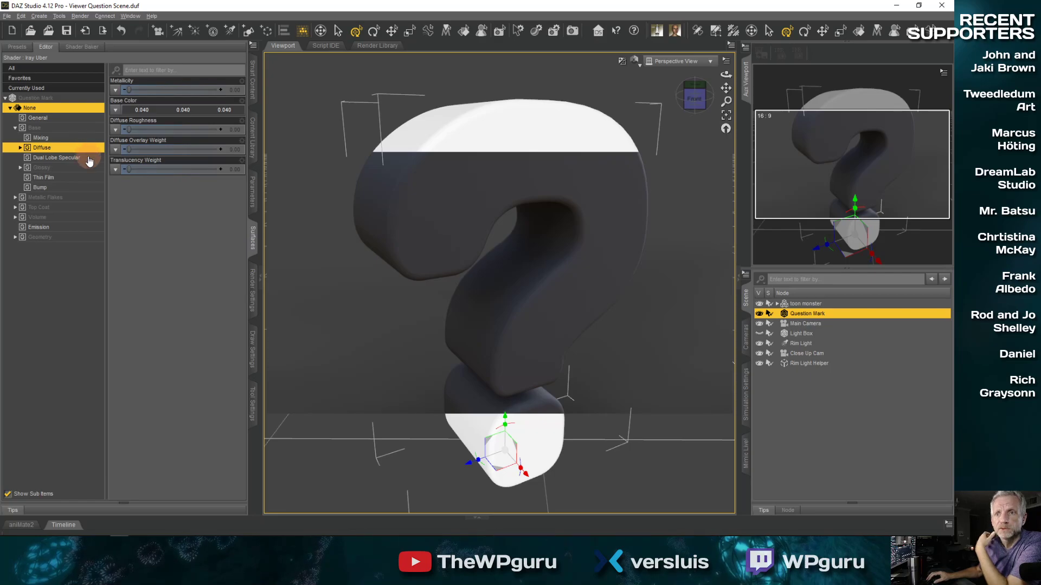
{"action": "left_click", "coordinate": [70, 187]}
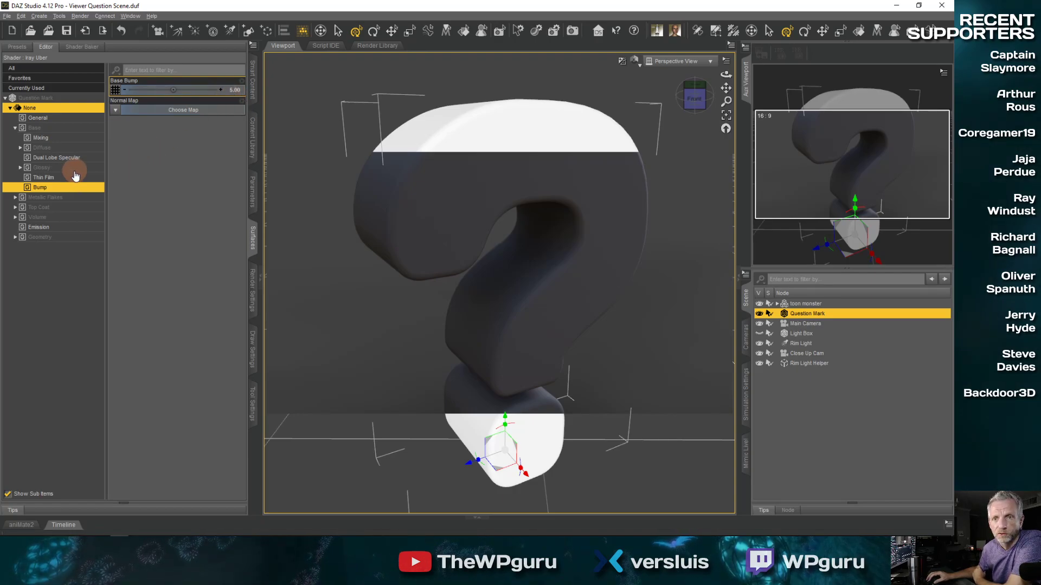
{"action": "left_click", "coordinate": [78, 198]}
{"action": "left_click", "coordinate": [81, 207]}
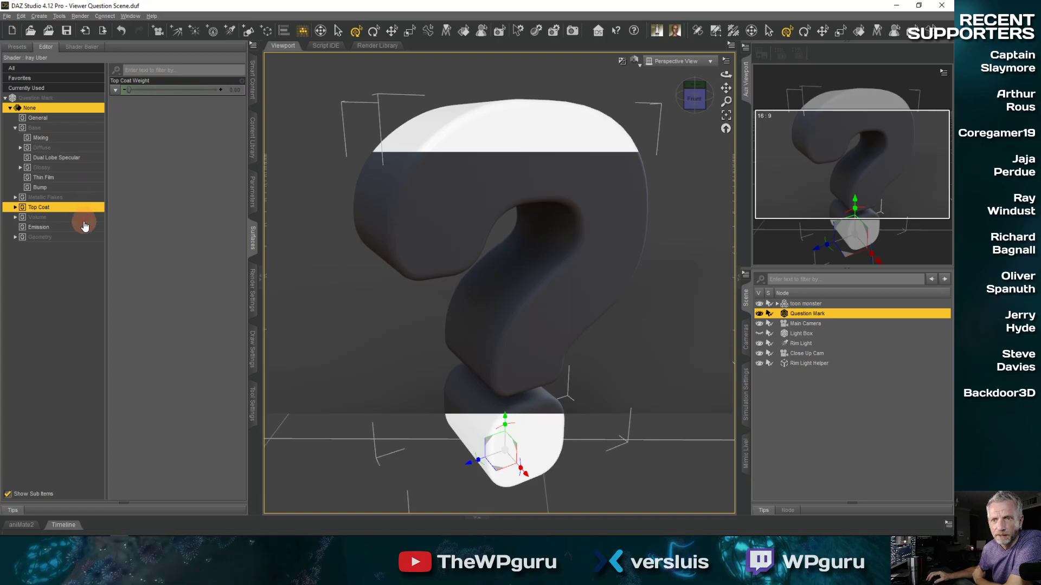
{"action": "left_click", "coordinate": [84, 217]}
{"action": "left_click", "coordinate": [83, 237]}
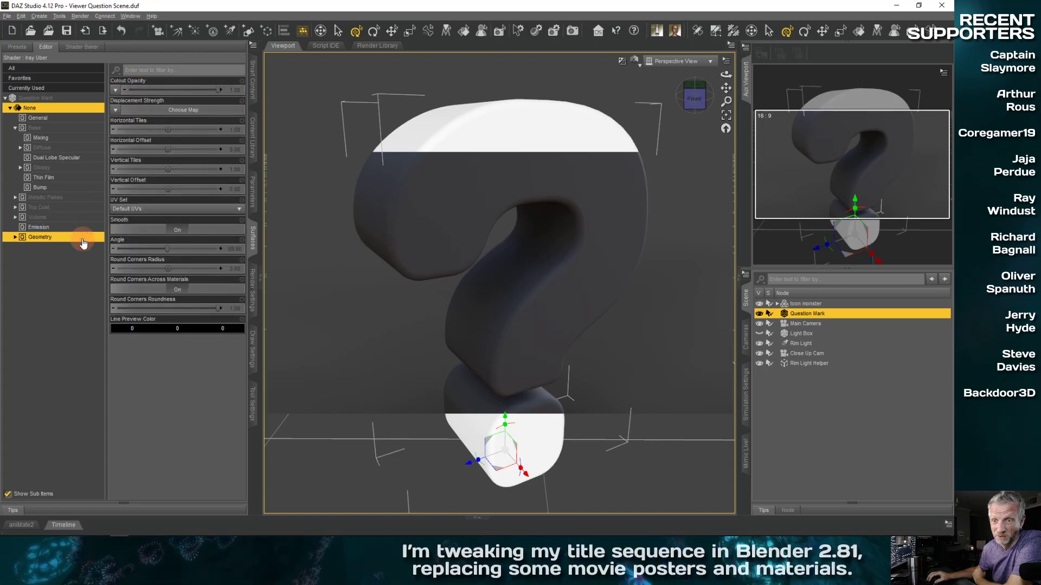
- Review the question mark's Bump, Thin Film, Glossy, Dual Lobe Specular, Diffuse, Mixing, Base and General surface settings
{"action": "left_click", "coordinate": [87, 187]}
{"action": "left_click", "coordinate": [89, 178]}
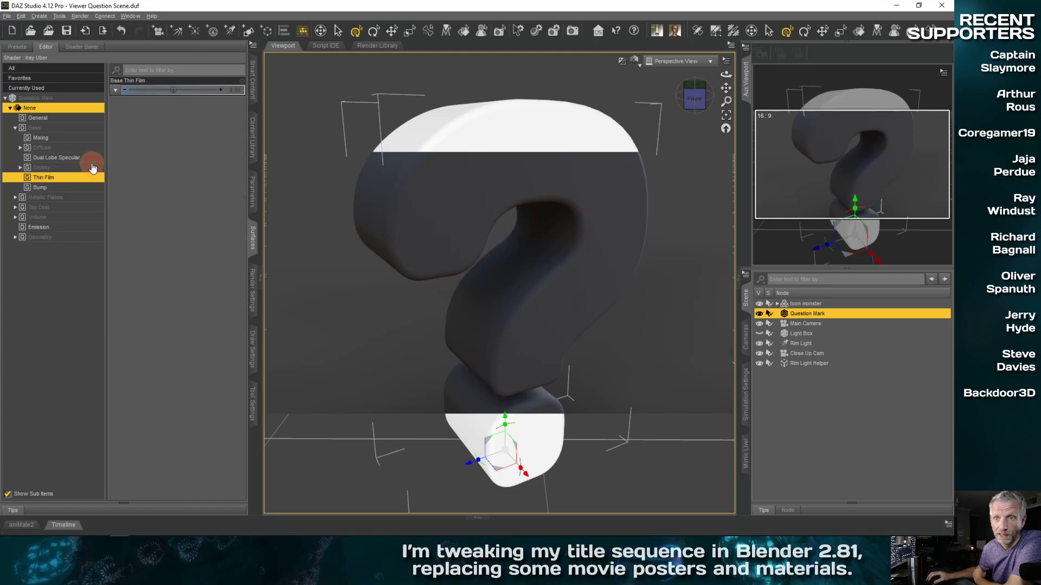
{"action": "left_click", "coordinate": [92, 167]}
{"action": "left_click", "coordinate": [92, 157]}
{"action": "left_click", "coordinate": [92, 148]}
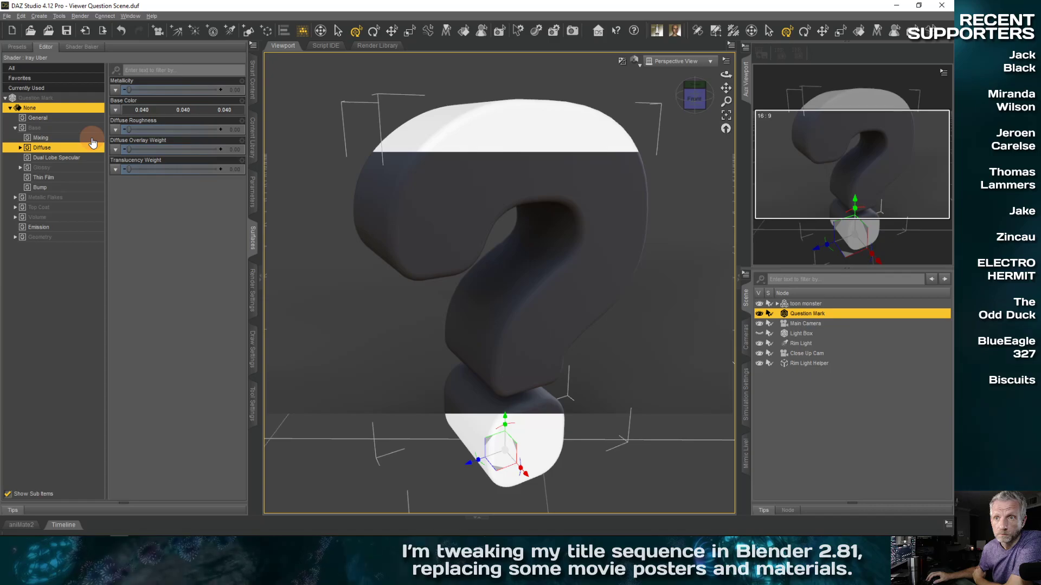
{"action": "left_click", "coordinate": [92, 138]}
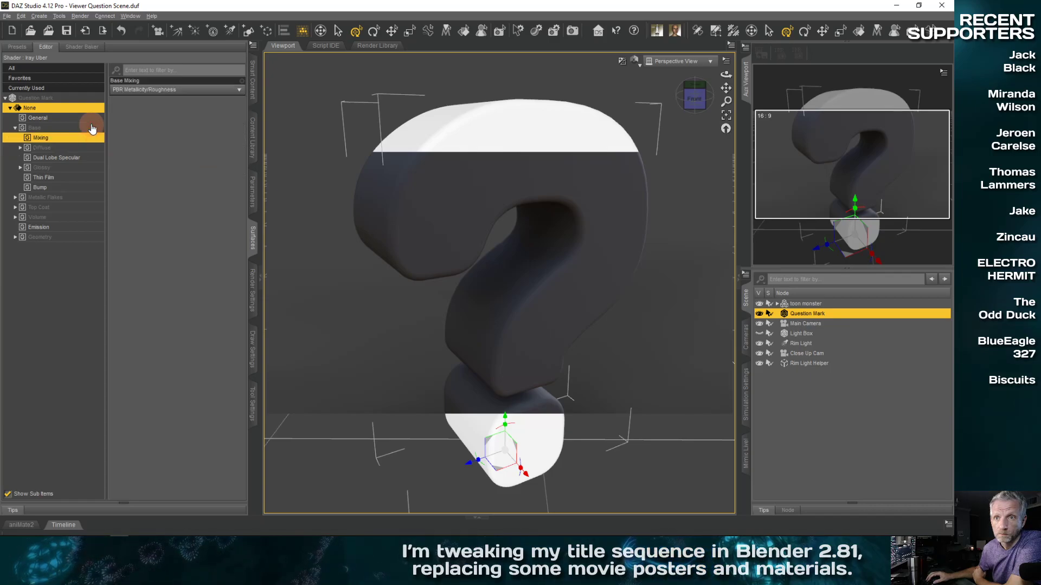
{"action": "left_click", "coordinate": [92, 128]}
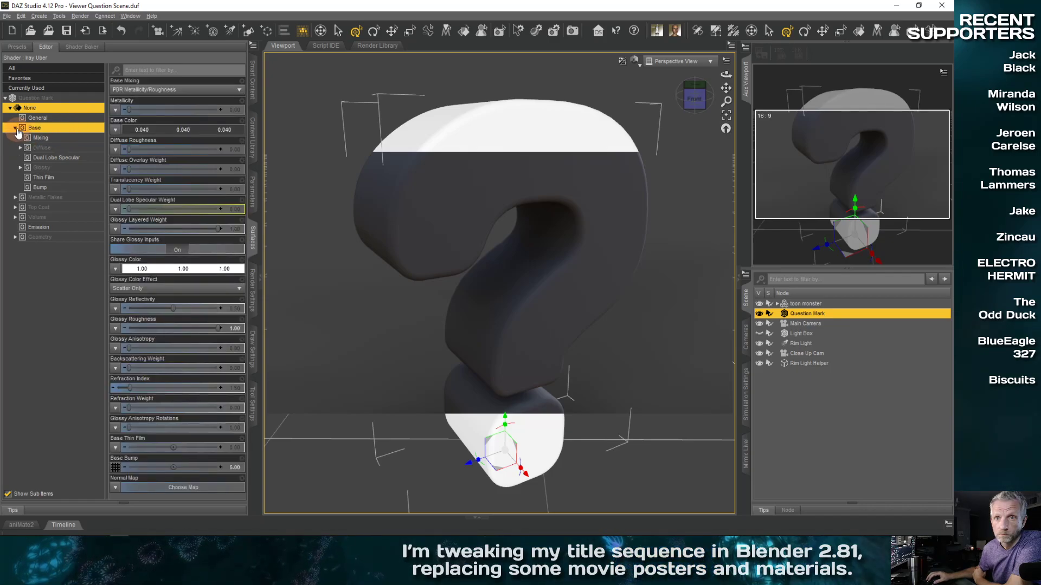
{"action": "left_click", "coordinate": [74, 118]}
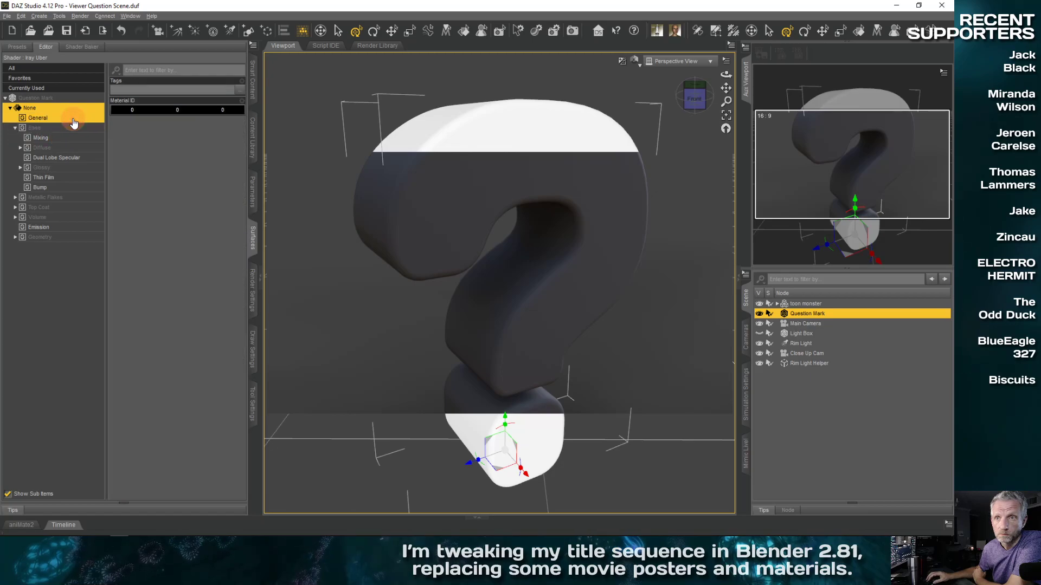
{"action": "left_click", "coordinate": [74, 188]}
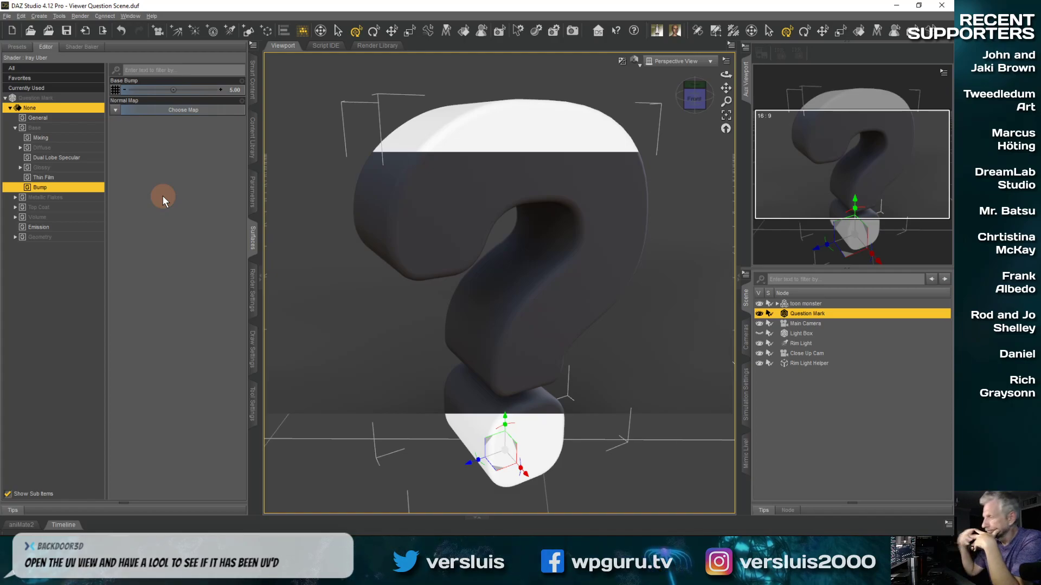
- Check the question mark's available UV sets and inspect its layout in UV View, returning to the Perspective View
{"action": "left_click", "coordinate": [88, 239]}
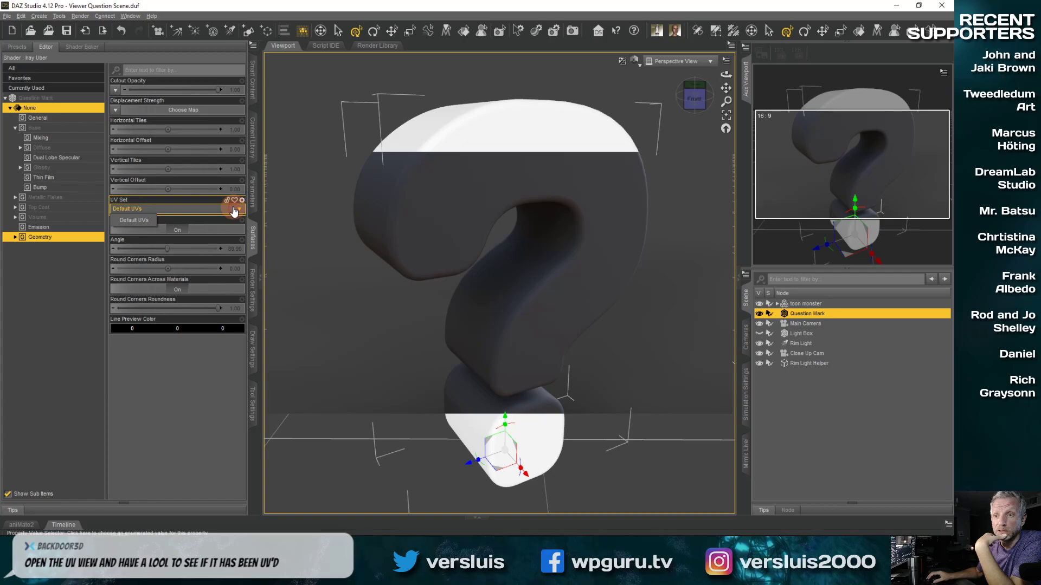
{"action": "left_click", "coordinate": [186, 388]}
{"action": "left_click", "coordinate": [678, 61]}
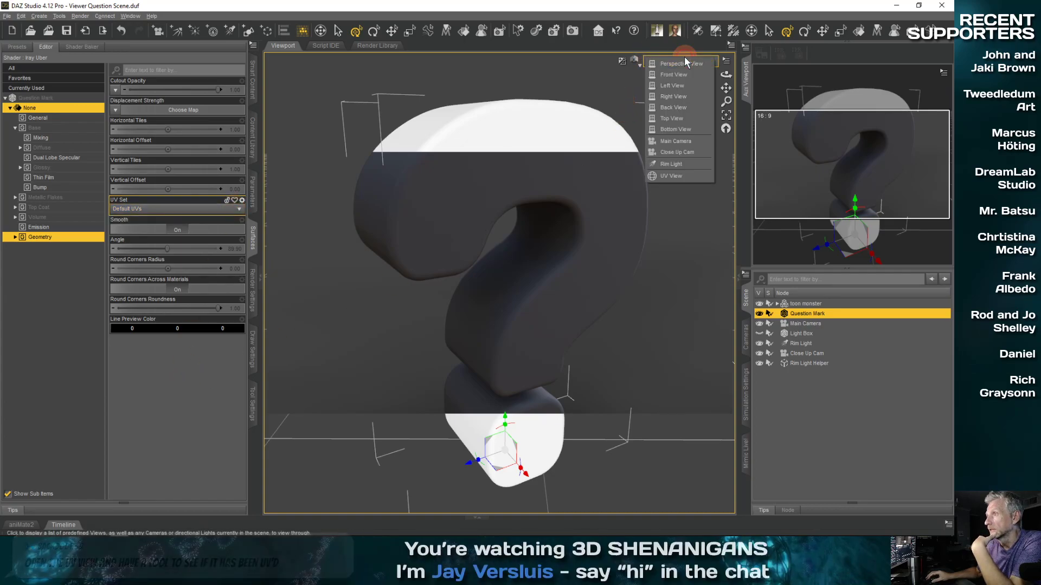
{"action": "left_click", "coordinate": [687, 177]}
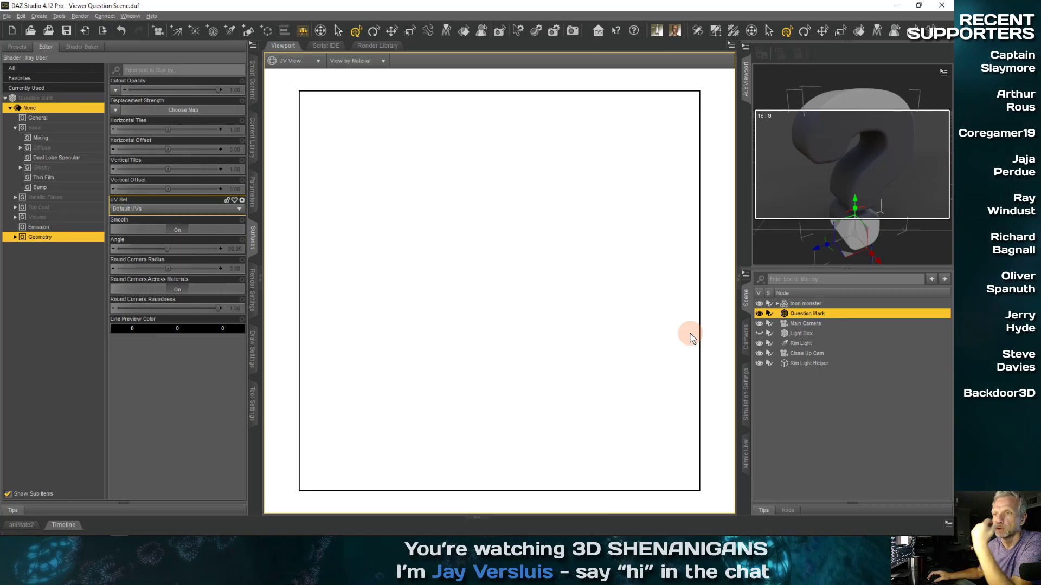
{"action": "left_click", "coordinate": [318, 61]}
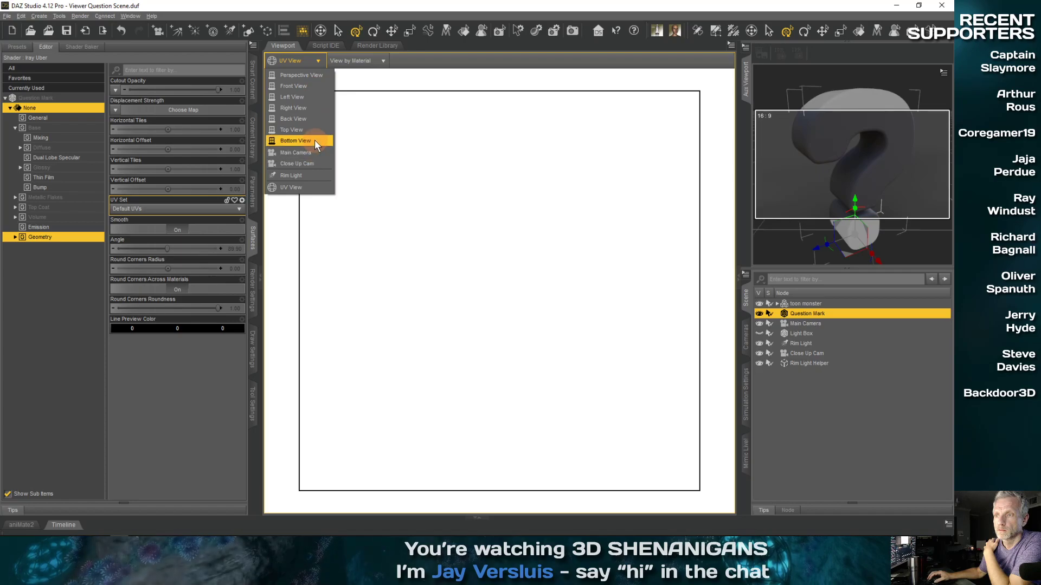
{"action": "left_click", "coordinate": [313, 76]}
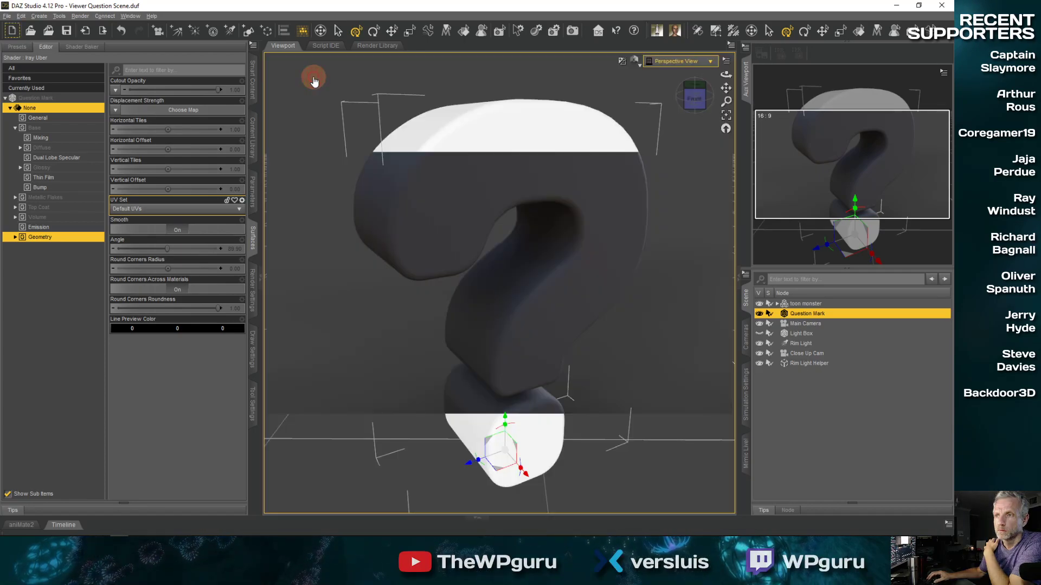
- Switch to Blender and duplicate the question mark text object, keeping the copy in the original's place
{"action": "left_click", "coordinate": [896, 5]}
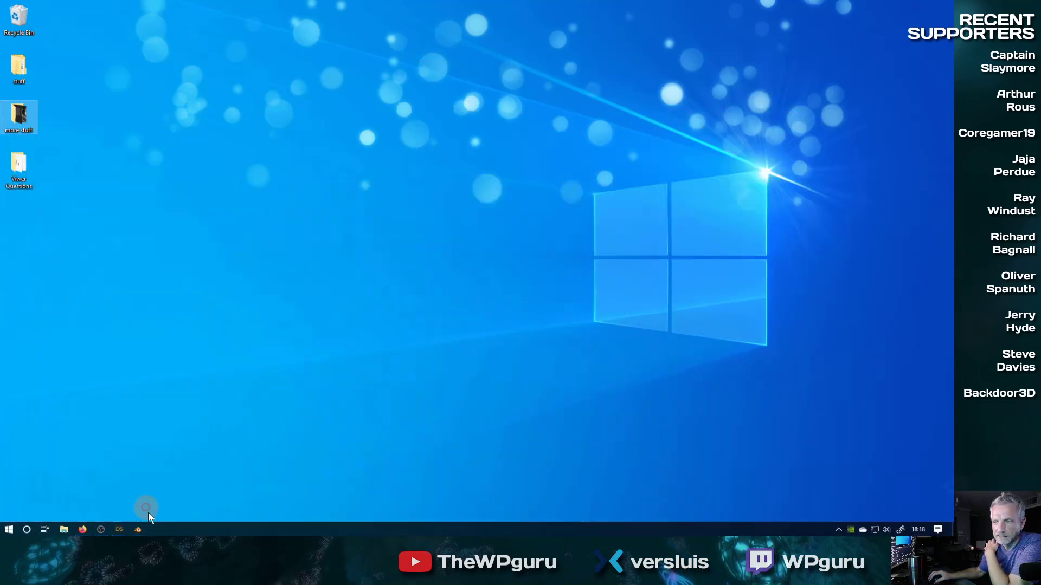
{"action": "left_click", "coordinate": [133, 530]}
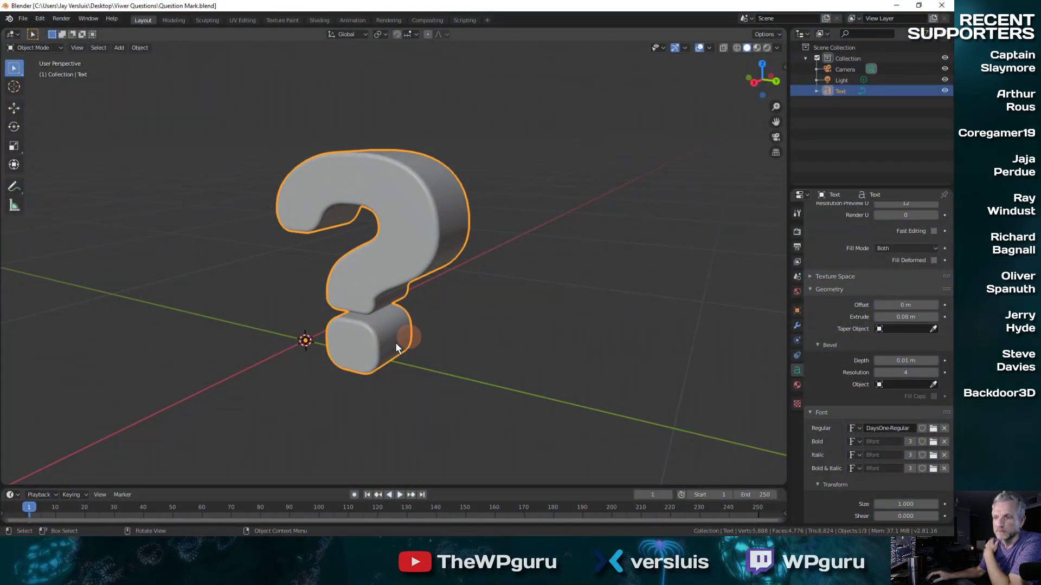
{"action": "middle_click_drag", "start_coordinate": [385, 360], "coordinate": [487, 377]}
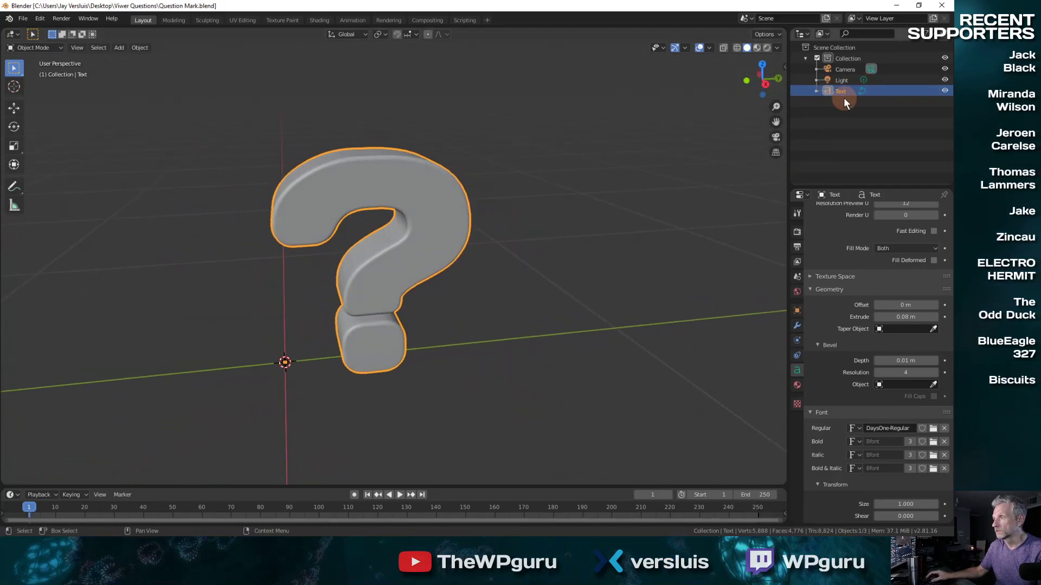
{"action": "middle_click_drag", "start_coordinate": [525, 262], "coordinate": [616, 237]}
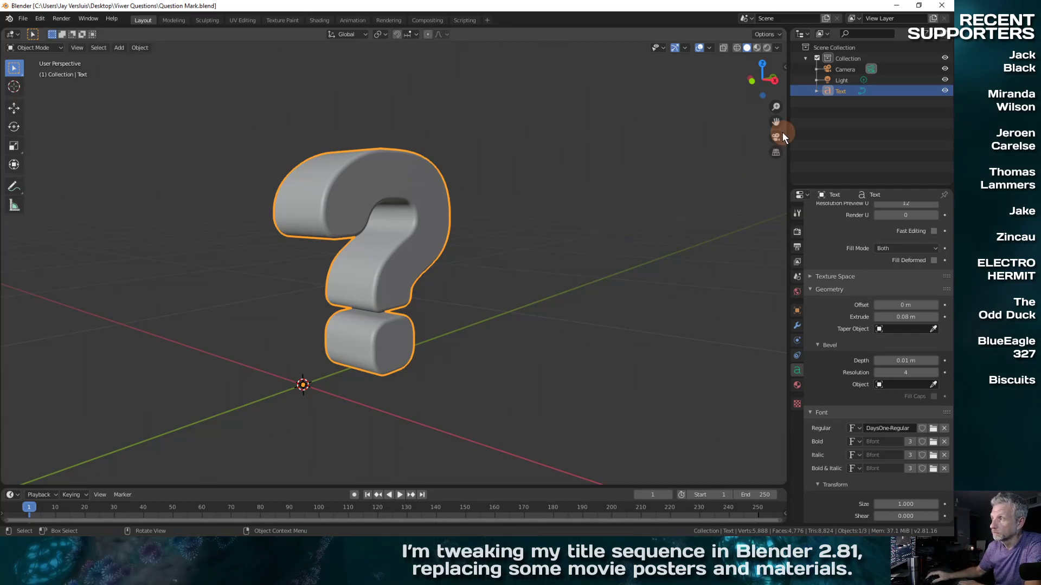
{"action": "left_click", "coordinate": [843, 91]}
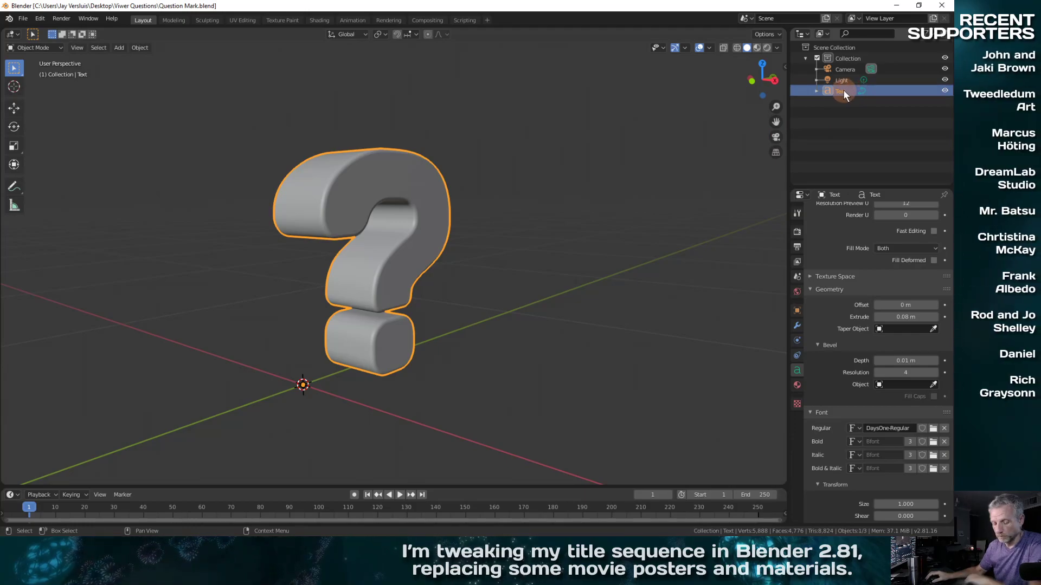
{"action": "key", "text": "shift+d"}
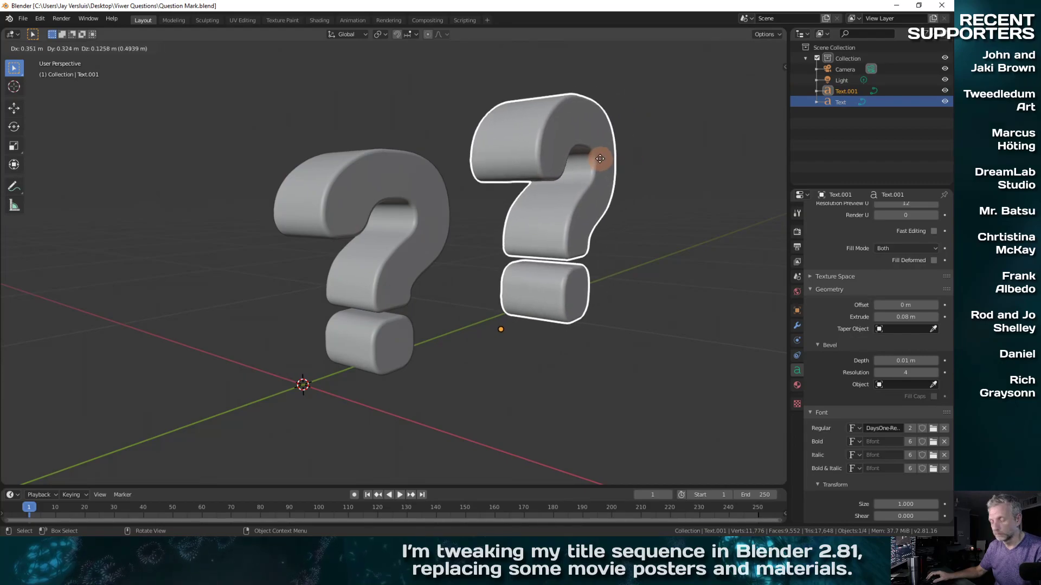
{"action": "right_click", "coordinate": [599, 158]}
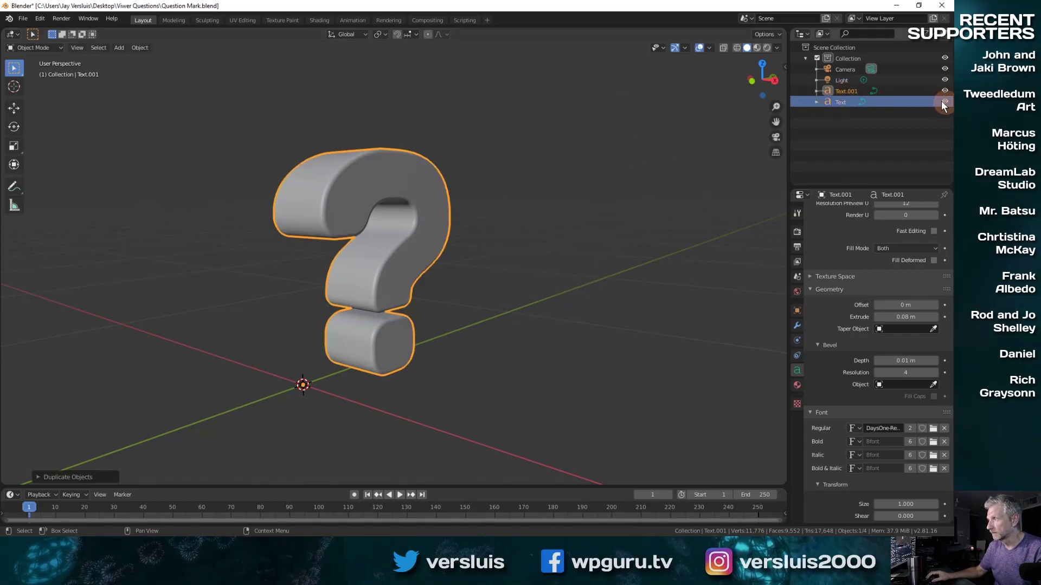
- Convert the duplicated question mark text to a mesh using Mesh from Curve/Meta/Surf/Text
{"action": "left_click", "coordinate": [853, 92]}
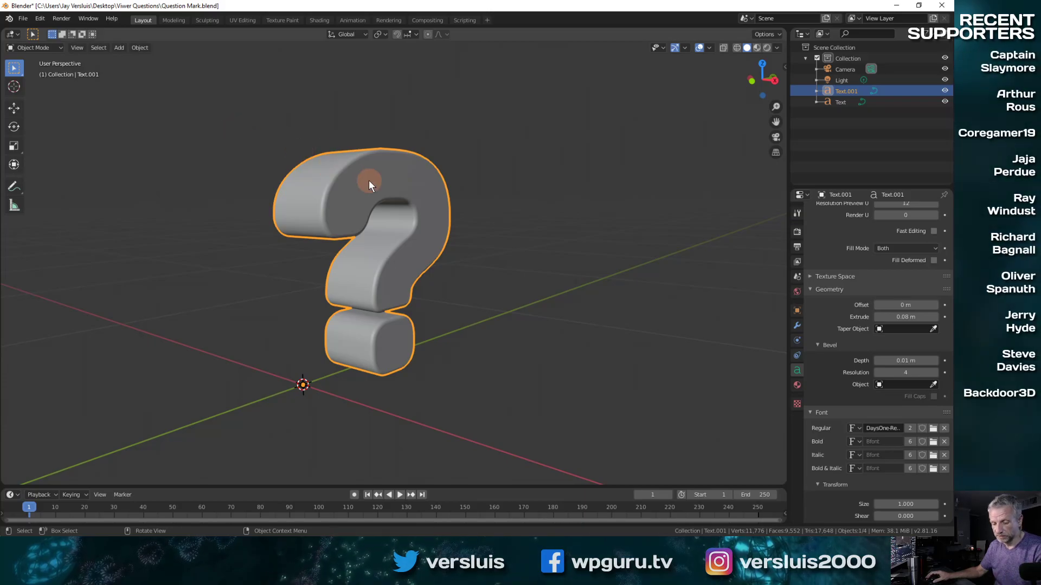
{"action": "key", "text": "F3"}
{"action": "type", "text": "con"}
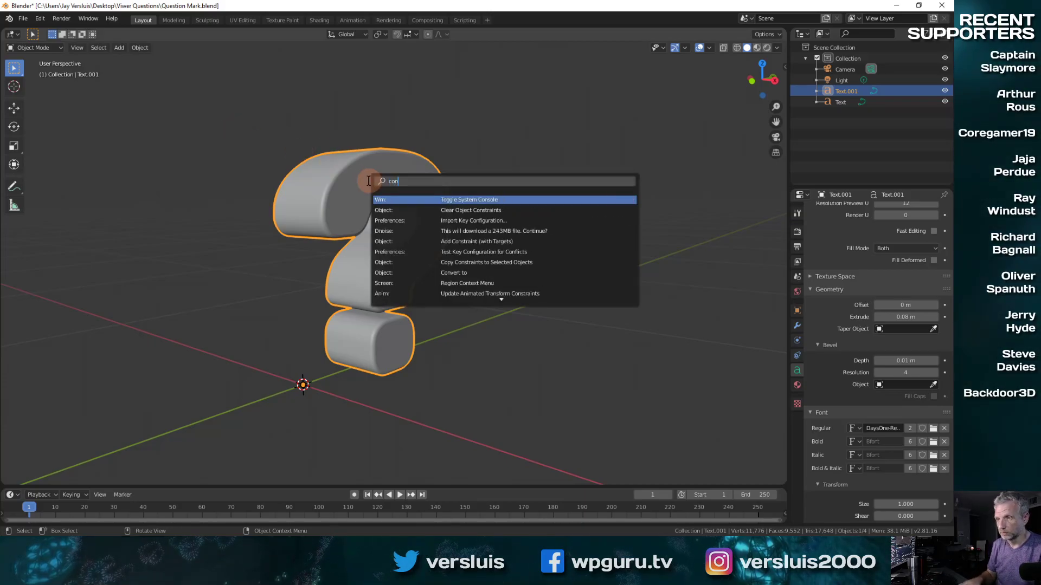
{"action": "type", "text": "vert to"}
{"action": "key", "text": "Return"}
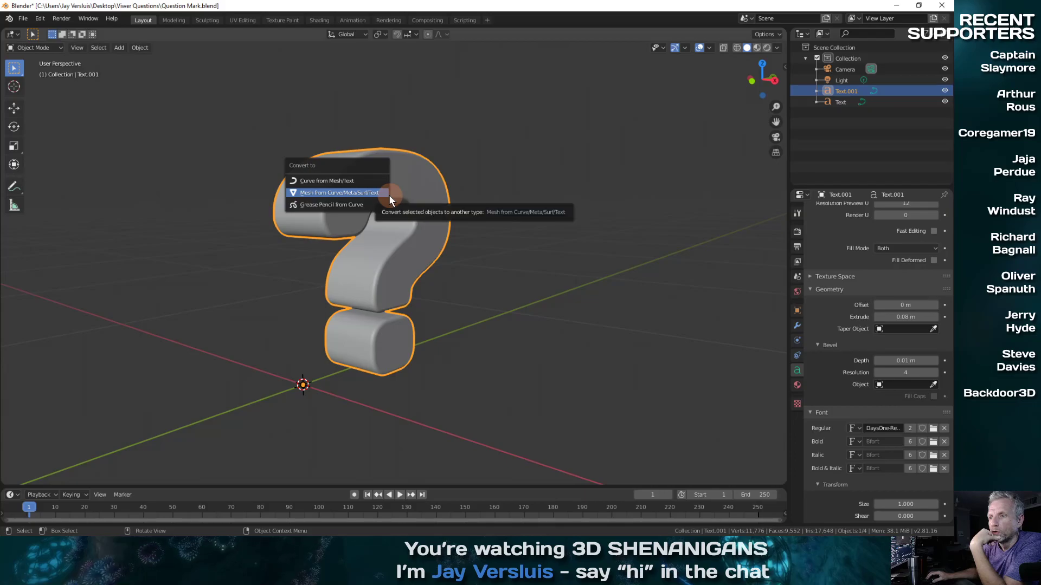
{"action": "left_click", "coordinate": [383, 195]}
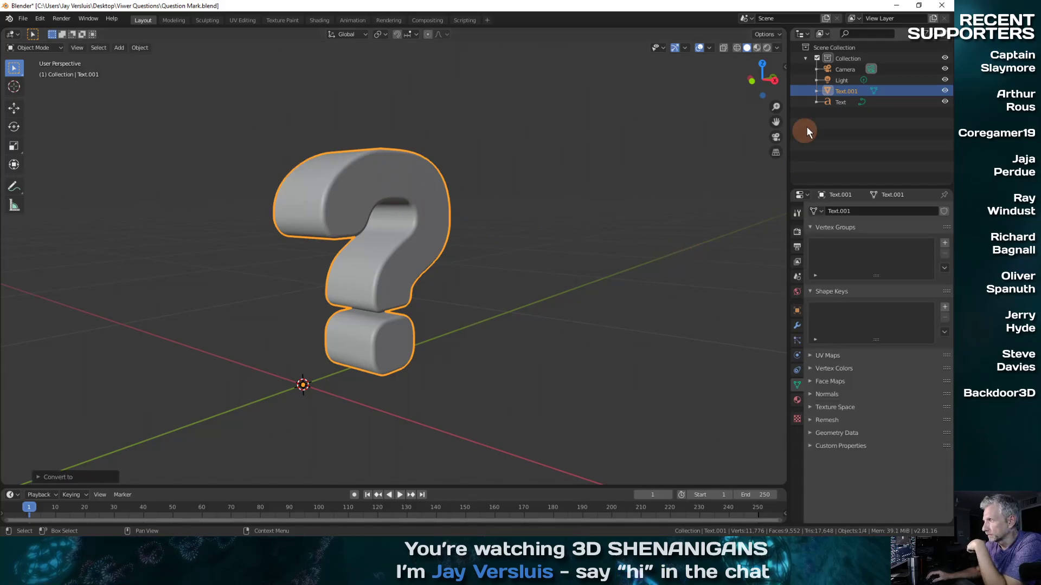
- Rename the converted mesh object as Question Mark UVd
{"action": "double_click", "coordinate": [848, 91]}
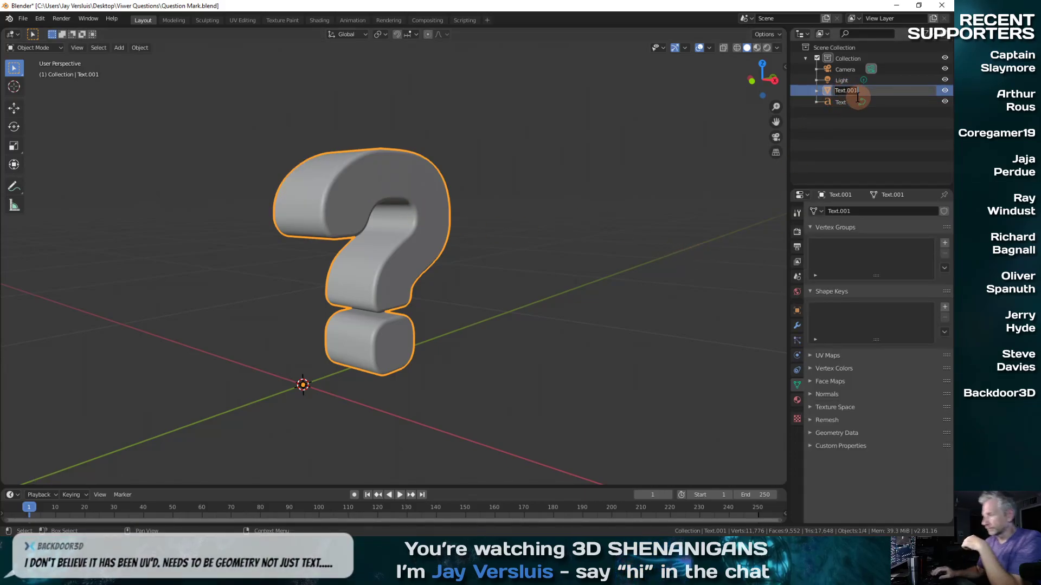
{"action": "type", "text": "QUesti"}
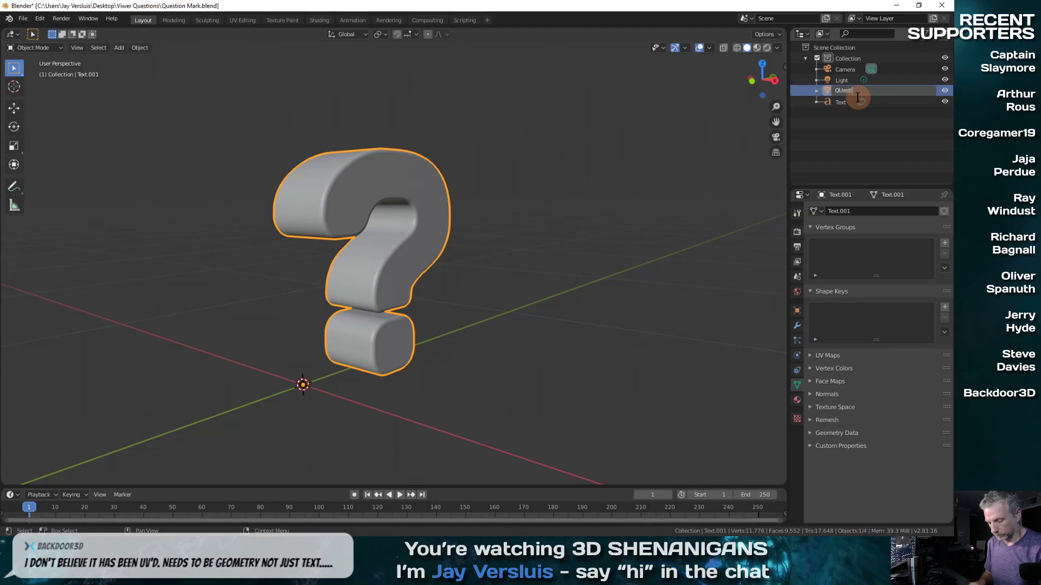
{"action": "type", "text": "on Mark"}
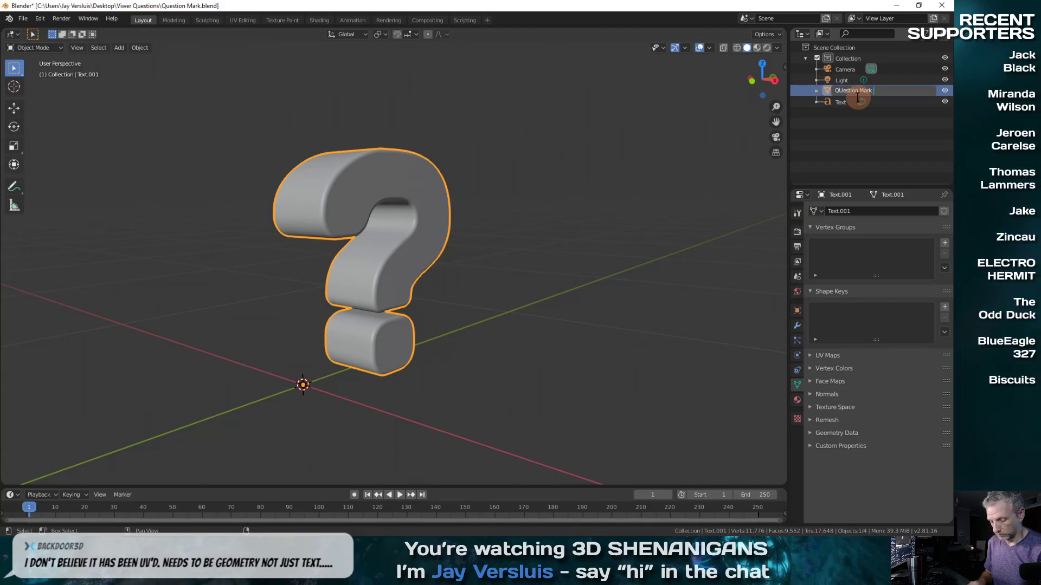
{"action": "type", "text": " UVd"}
{"action": "key", "text": "Return"}
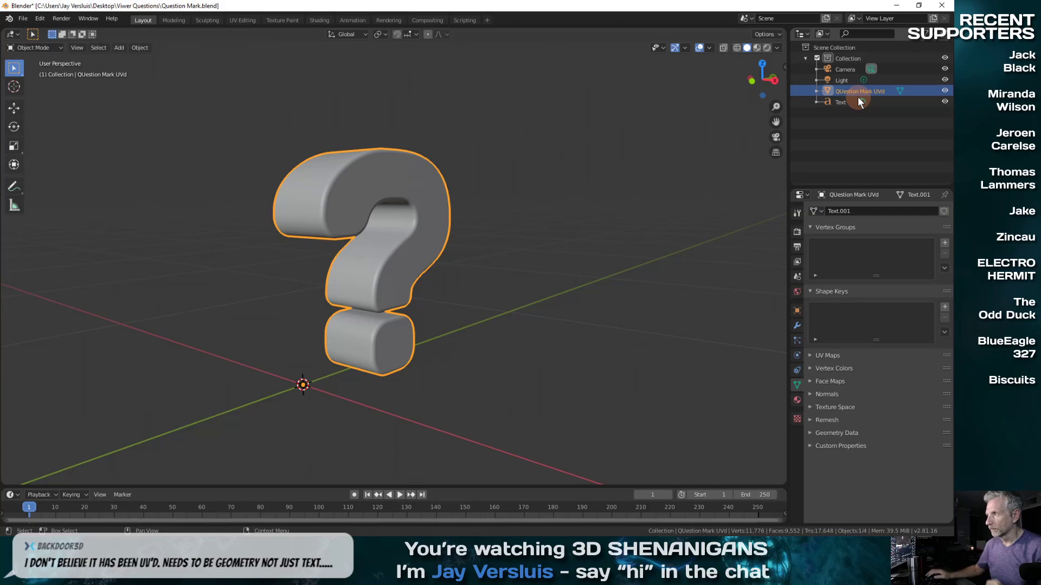
{"action": "double_click", "coordinate": [852, 91]}
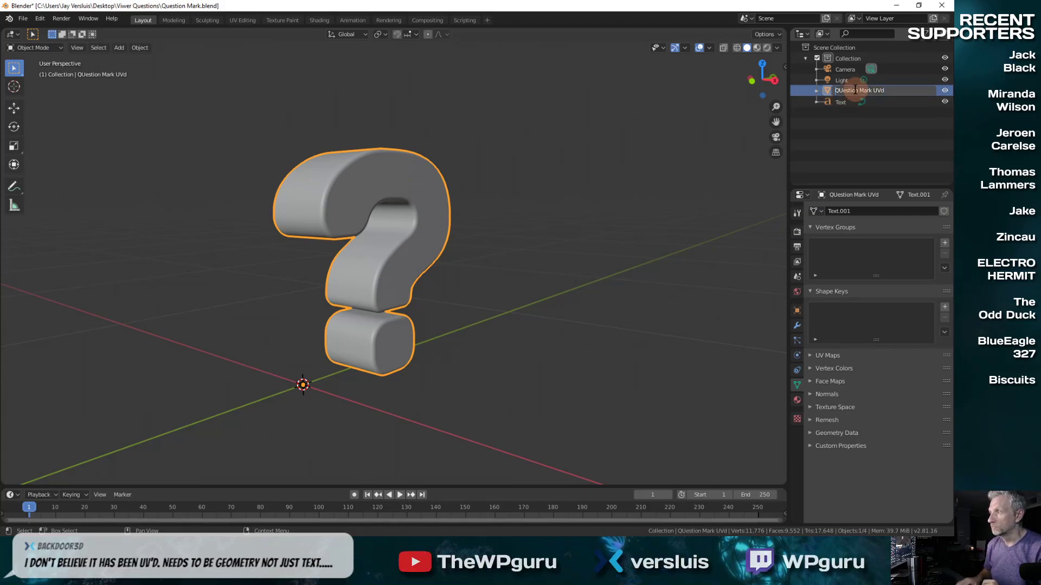
{"action": "type", "text": "u"}
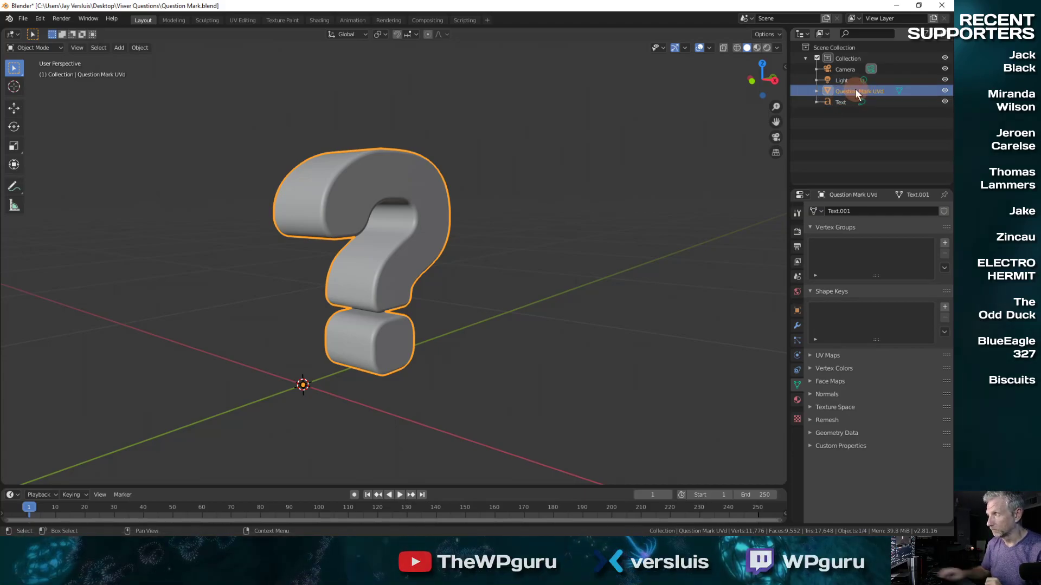
{"action": "key", "text": "Return"}
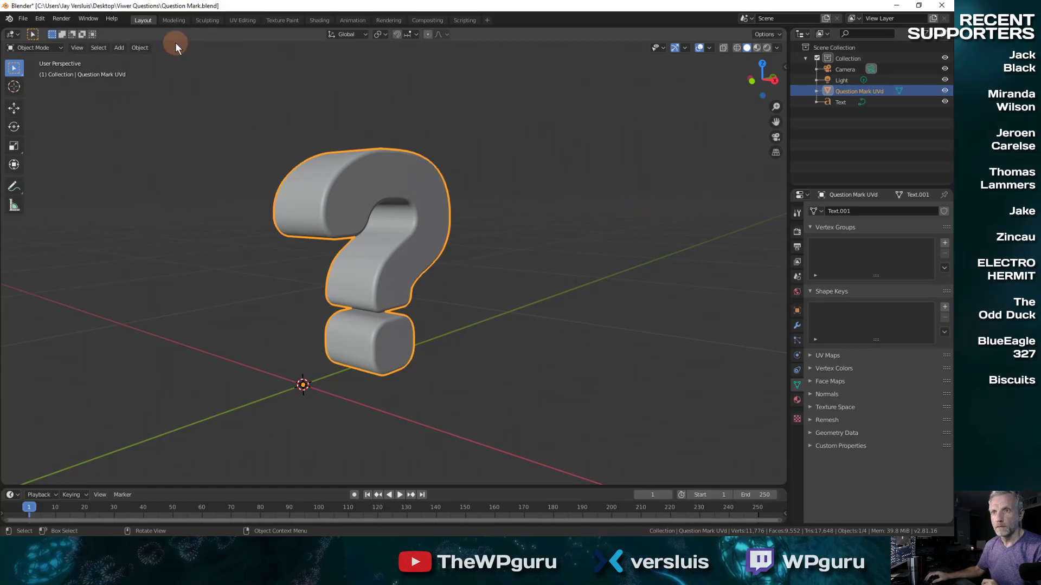
- Switch to the UV Editing workspace with the Question Mark UVd object selected
{"action": "left_click", "coordinate": [239, 20]}
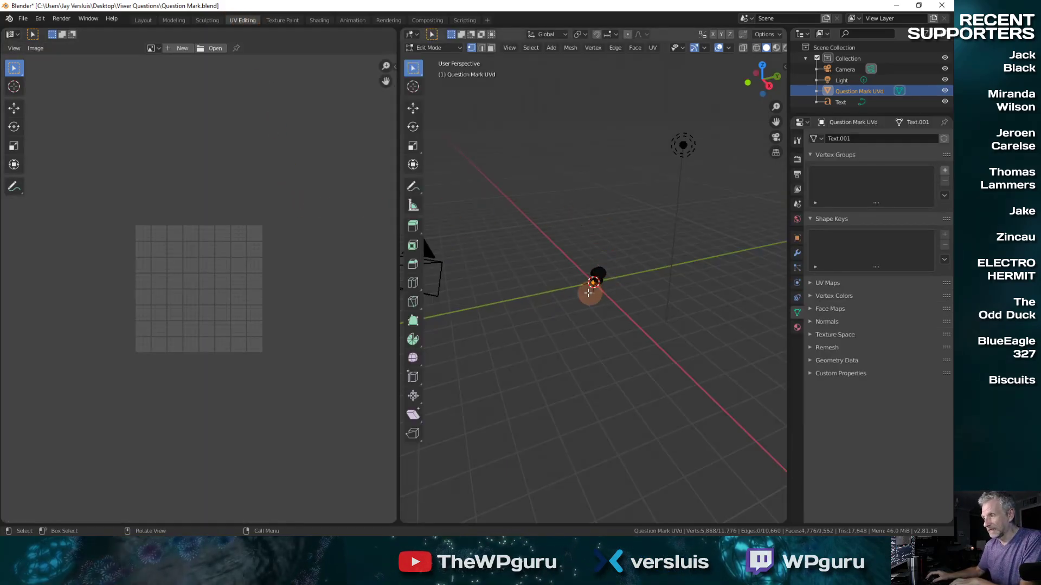
{"action": "key", "text": "KP_0"}
{"action": "key", "text": "KP_0"}
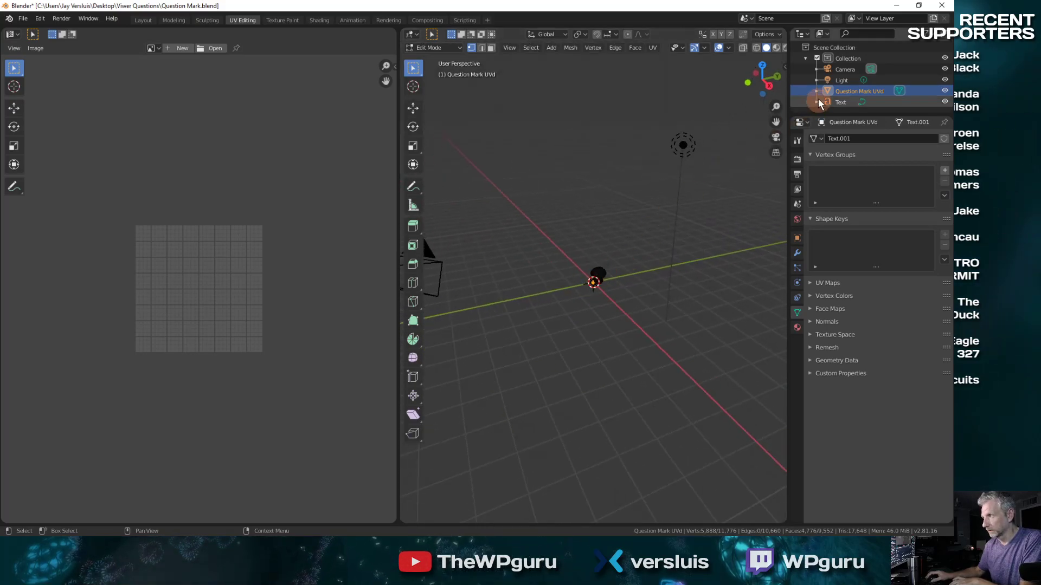
{"action": "left_click", "coordinate": [842, 81]}
{"action": "left_click", "coordinate": [846, 91]}
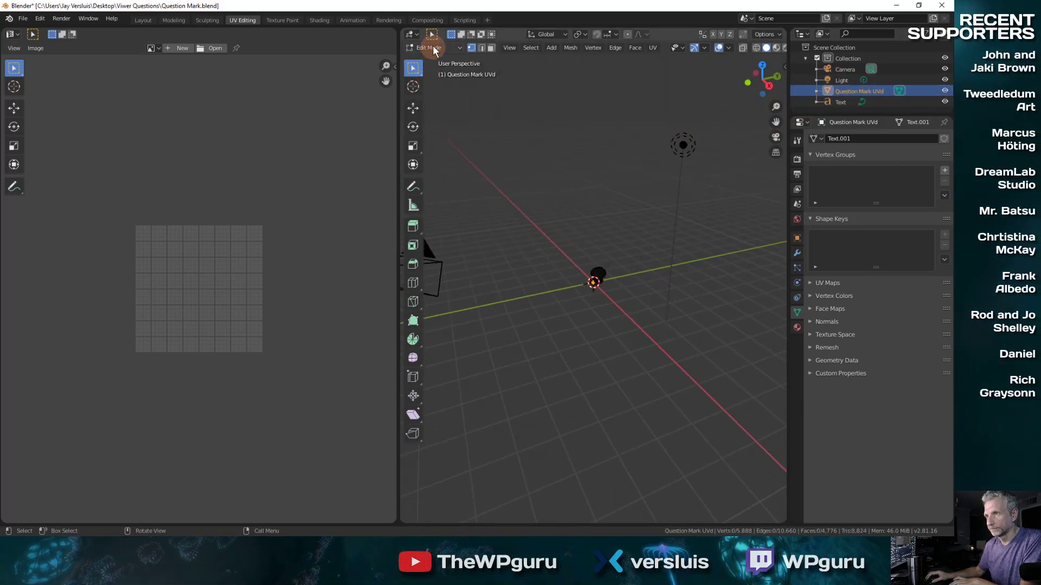
- Frame the Question Mark UVd object in Object Mode and select all of its geometry in Edit Mode
{"action": "left_click", "coordinate": [433, 48]}
{"action": "left_click", "coordinate": [449, 86]}
{"action": "key", "text": "KP_Decimal"}
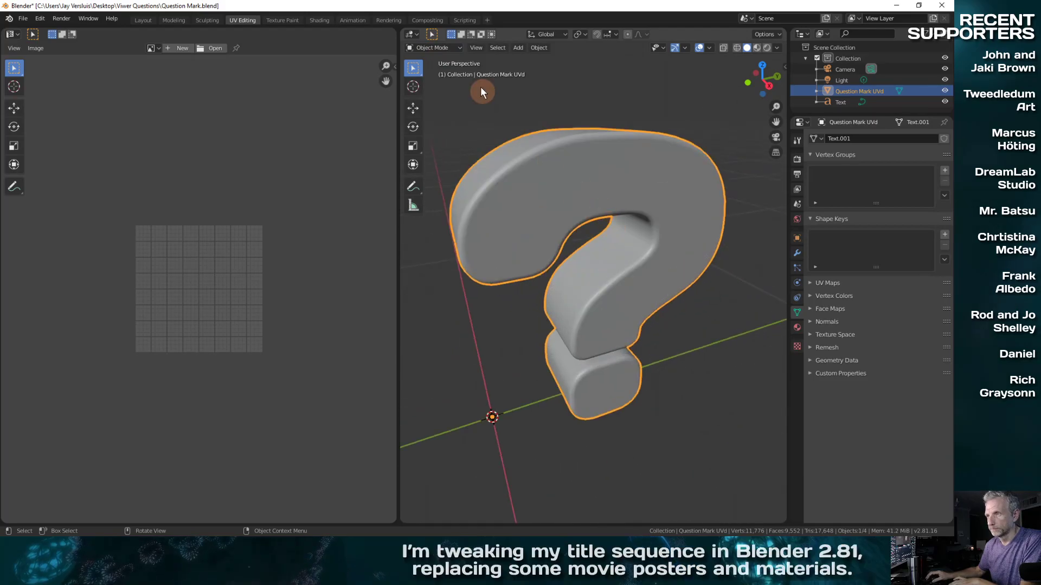
{"action": "key", "text": "Tab"}
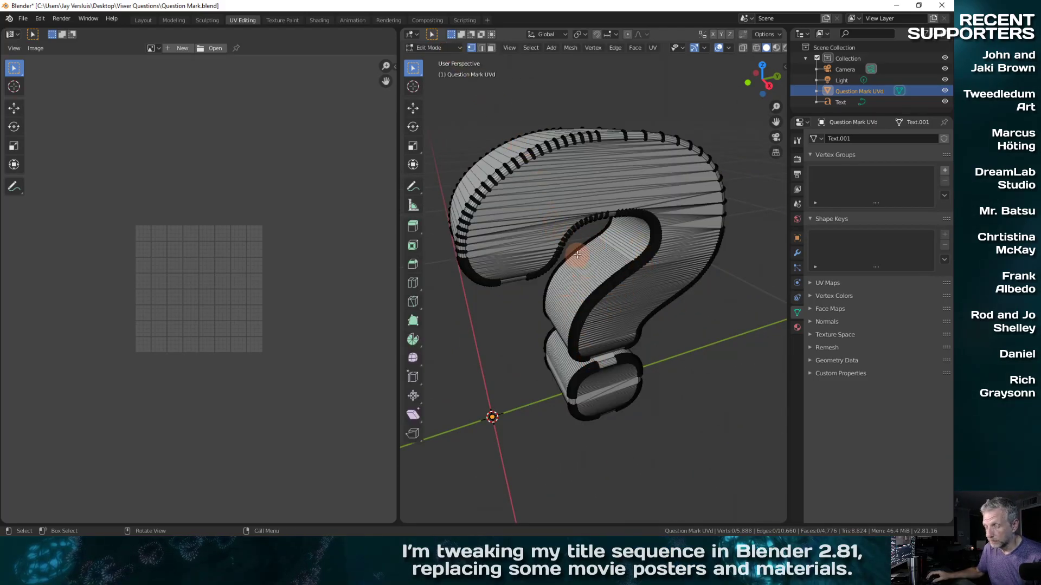
{"action": "key", "text": "a"}
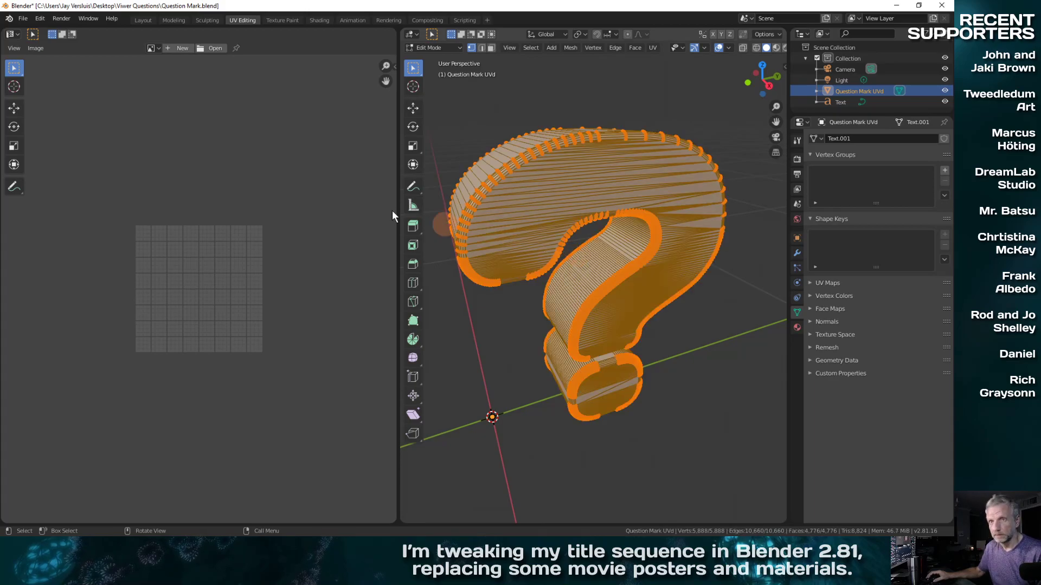
- Unwrap the whole question mark mesh with Smart UV Project at an angle limit of 66, then return to Object Mode
{"action": "left_click", "coordinate": [653, 48]}
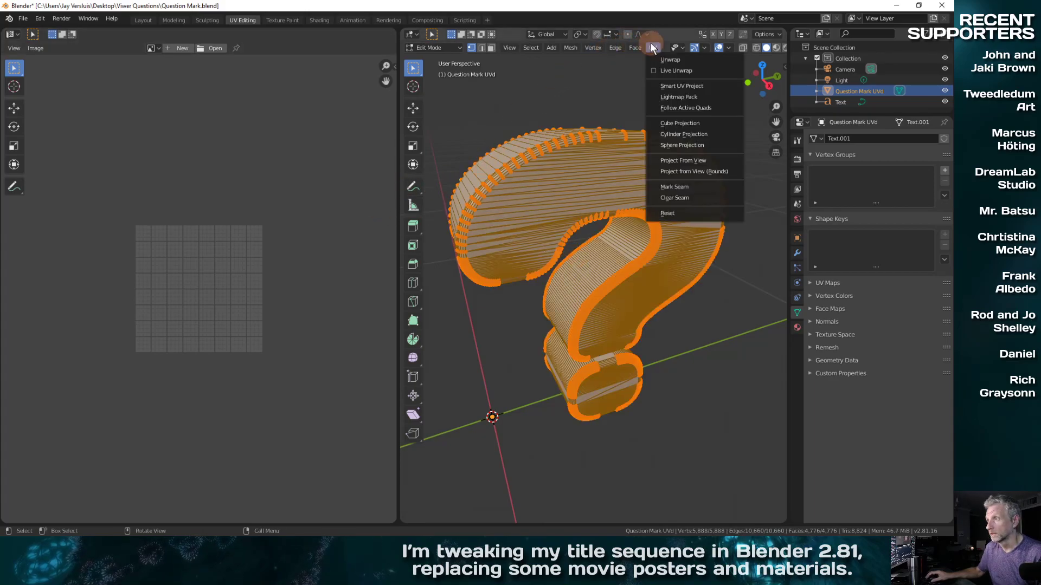
{"action": "left_click", "coordinate": [701, 85]}
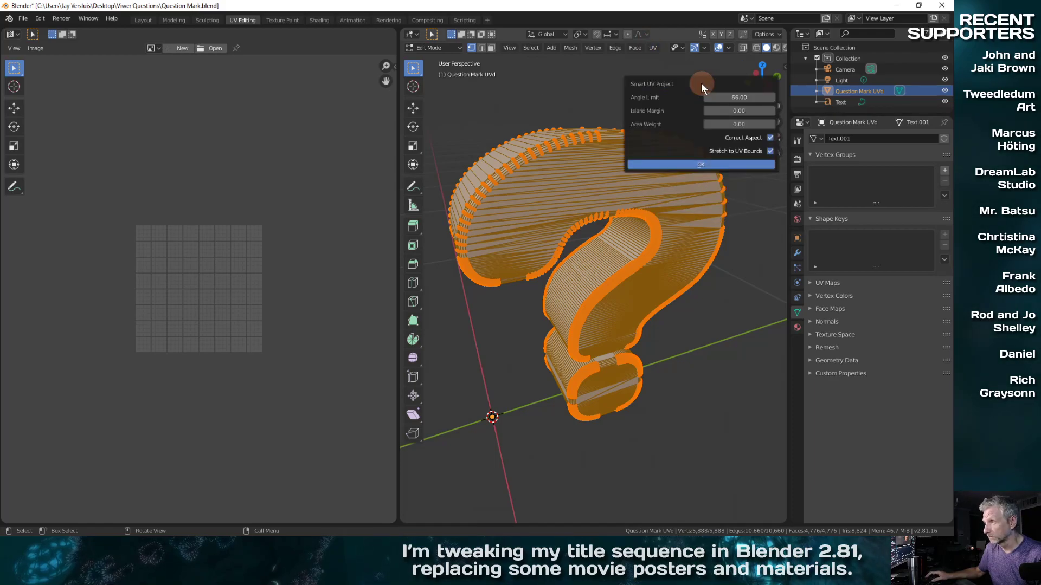
{"action": "left_click", "coordinate": [697, 160]}
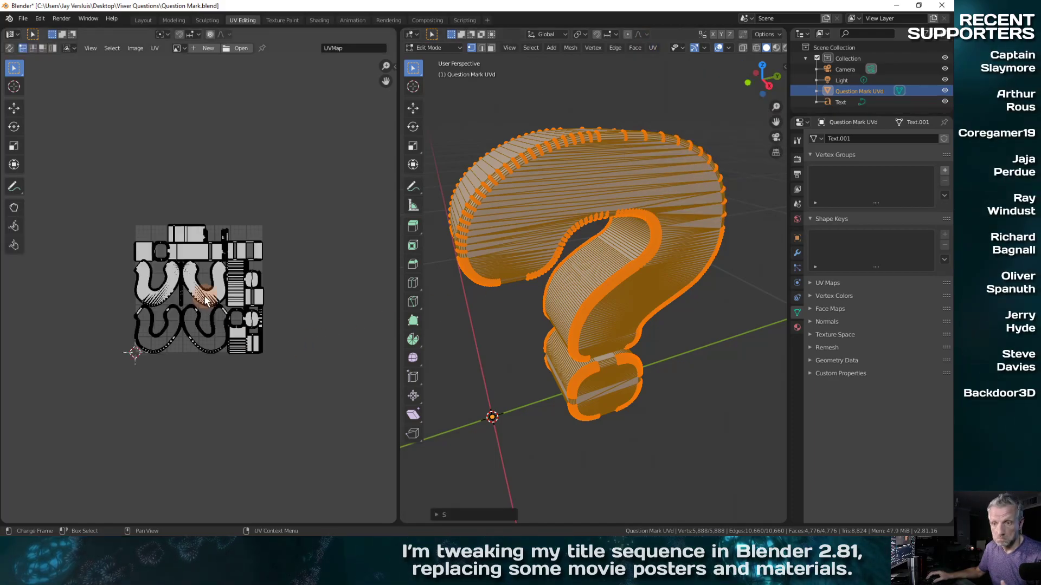
{"action": "scroll", "coordinate": [202, 301], "scroll_direction": "up", "scroll_amount": 6}
{"action": "key", "text": "Home"}
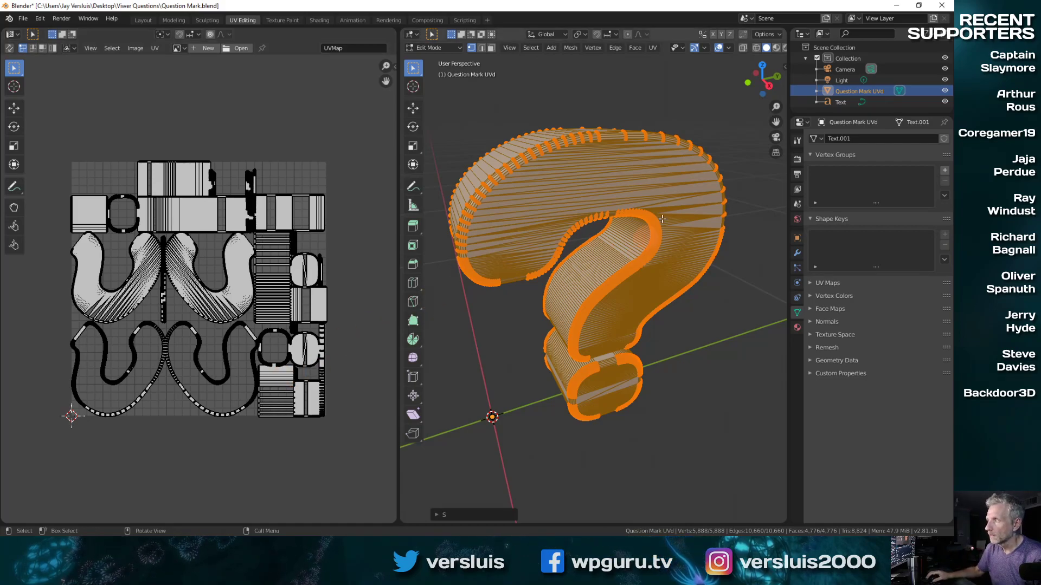
{"action": "key", "text": "Tab"}
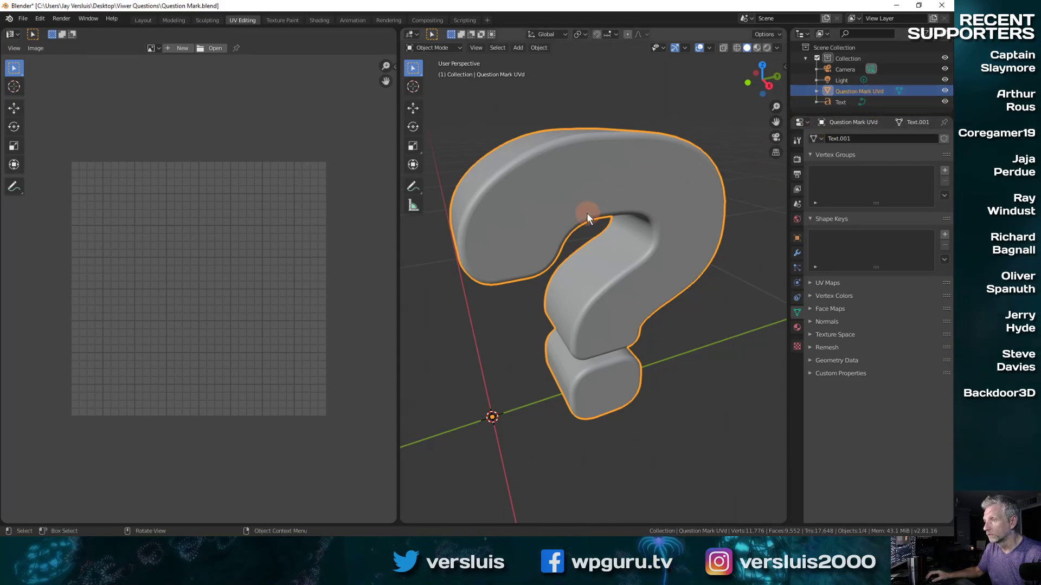
- Start a Wavefront (.obj) export of the Question Mark UVd object with Selection Only and a scale of 100
{"action": "left_click", "coordinate": [23, 18]}
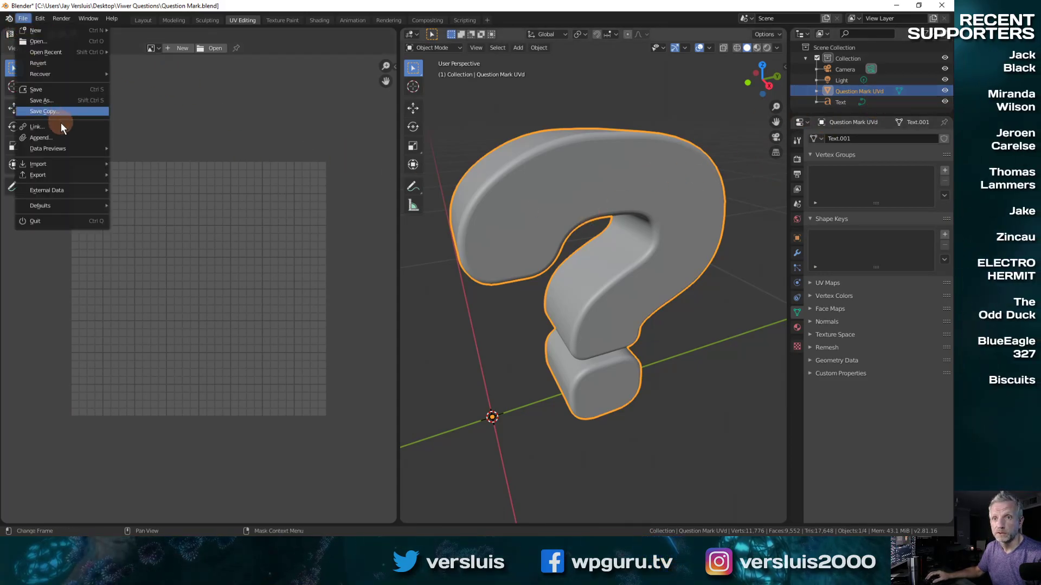
{"action": "mouse_move", "coordinate": [73, 176]}
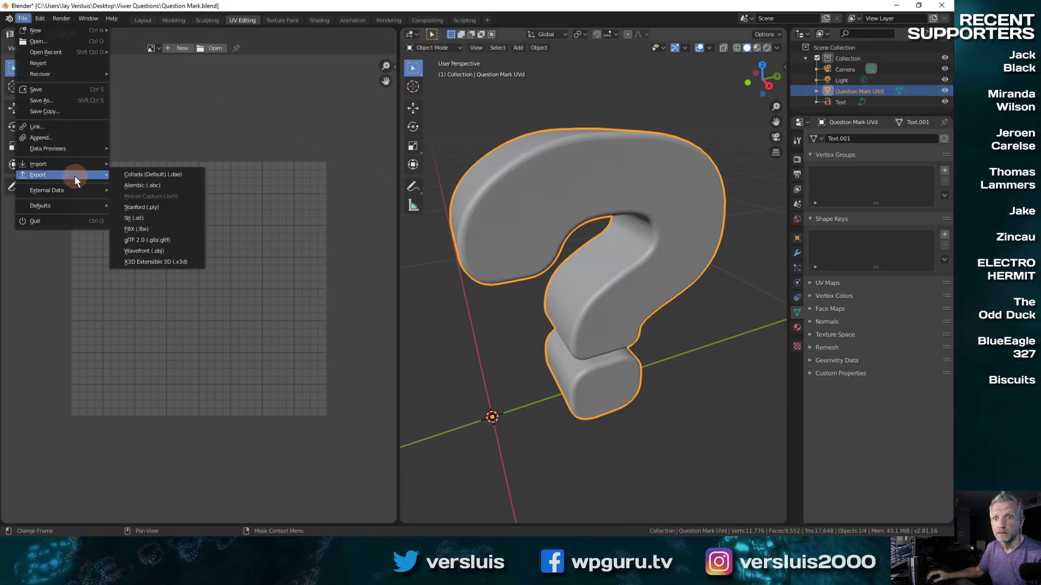
{"action": "left_click", "coordinate": [171, 251]}
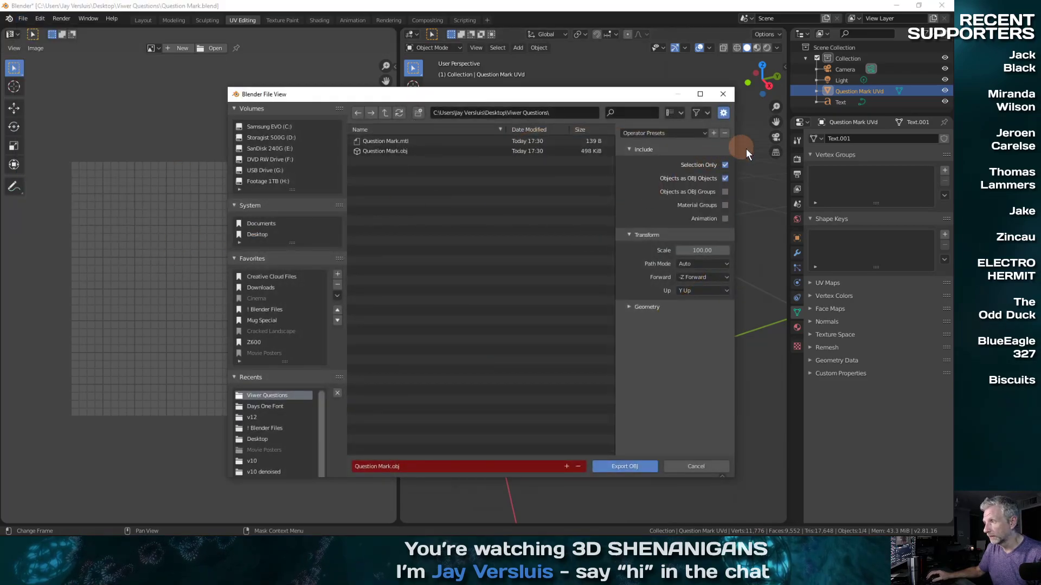
{"action": "left_click", "coordinate": [725, 164]}
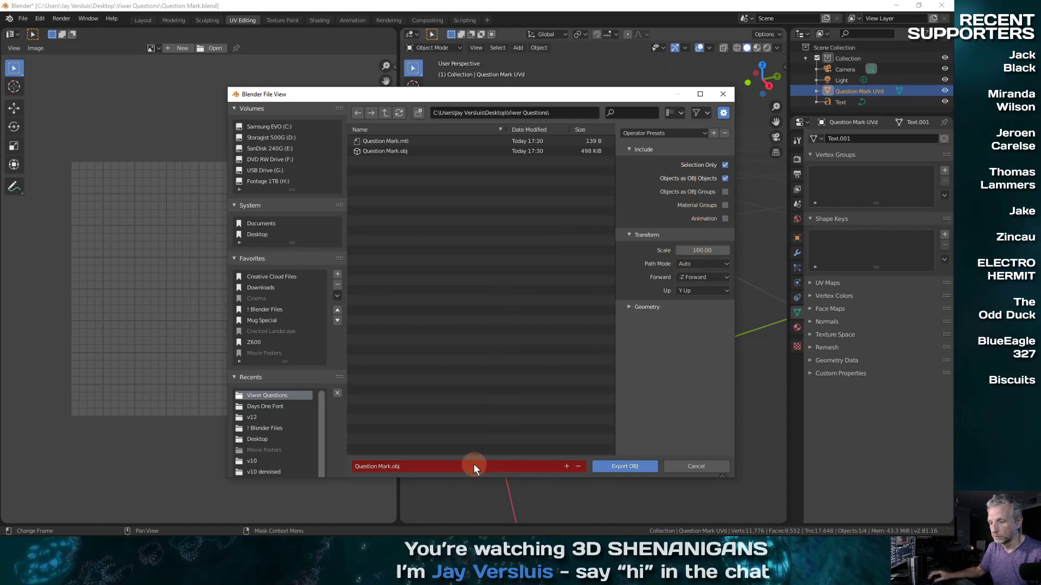
- Name the export file Question Mark UVd.obj and export it to the Viwer Questions folder
{"action": "left_click", "coordinate": [419, 463]}
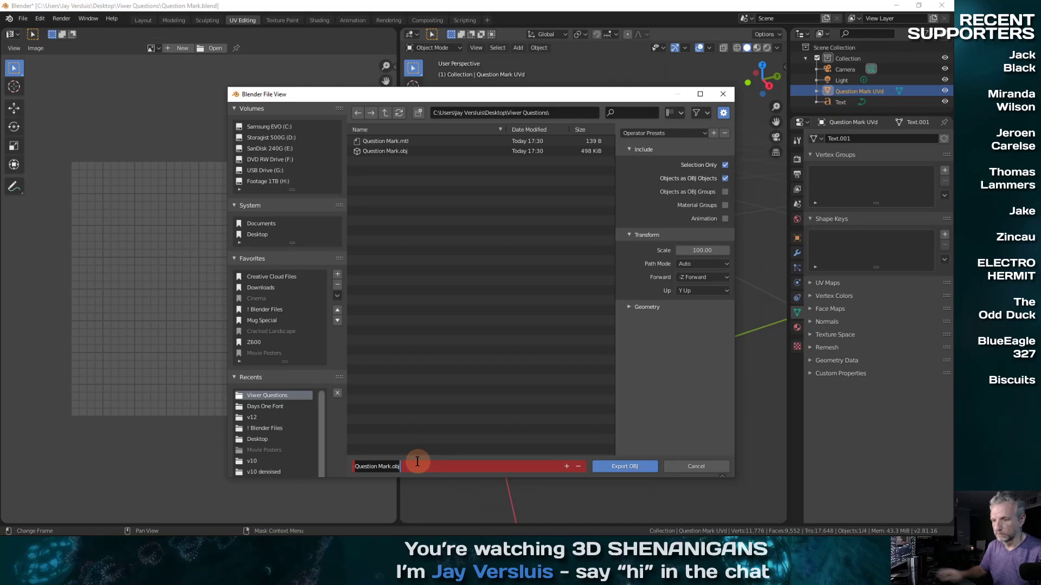
{"action": "key", "text": "Right"}
{"action": "key", "text": "Right"}
{"action": "key", "text": "Right"}
{"action": "key", "text": "Right"}
{"action": "key", "text": "Right"}
{"action": "key", "text": "Right"}
{"action": "key", "text": "Right"}
{"action": "key", "text": "Right"}
{"action": "key", "text": "Right"}
{"action": "key", "text": "Right"}
{"action": "key", "text": "Right"}
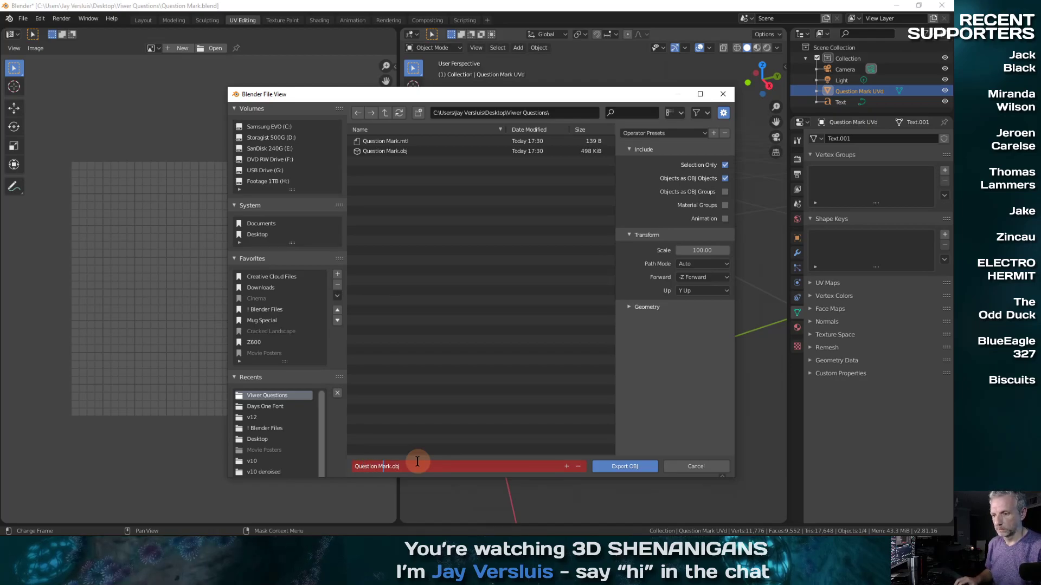
{"action": "type", "text": "+"}
{"action": "key", "text": "BackSpace"}
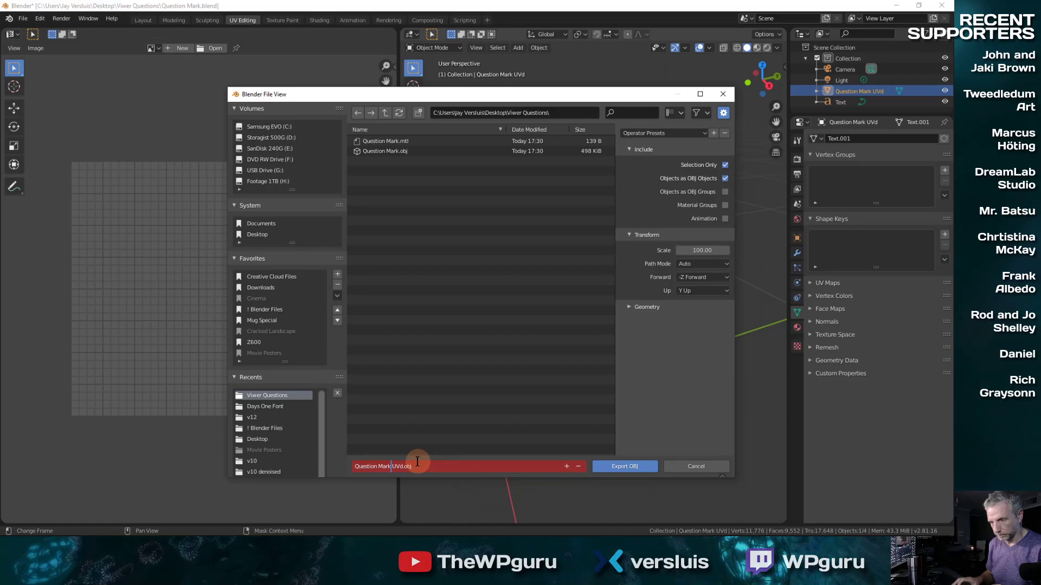
{"action": "key", "text": "Return"}
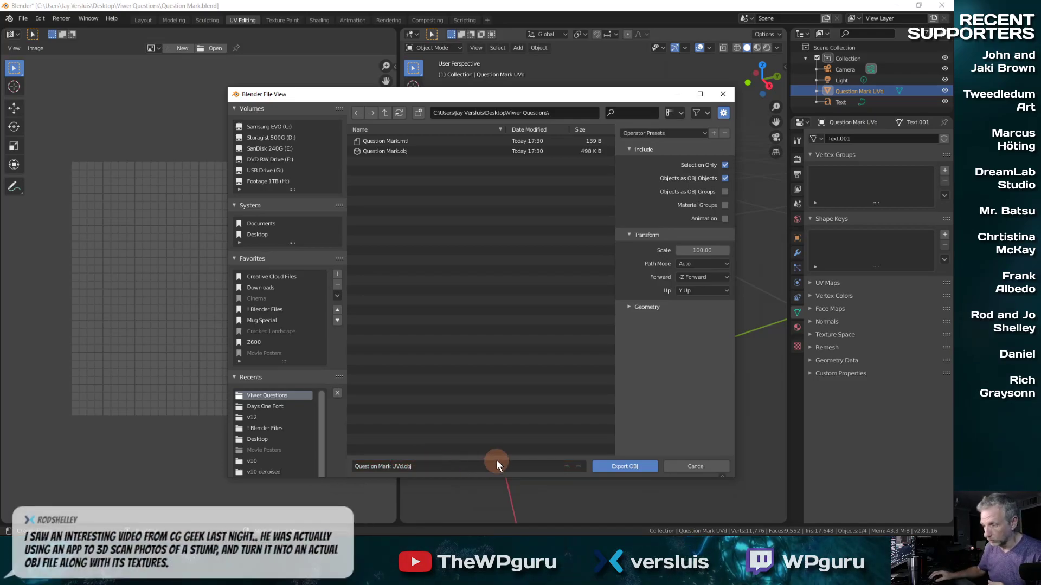
{"action": "left_click", "coordinate": [616, 468]}
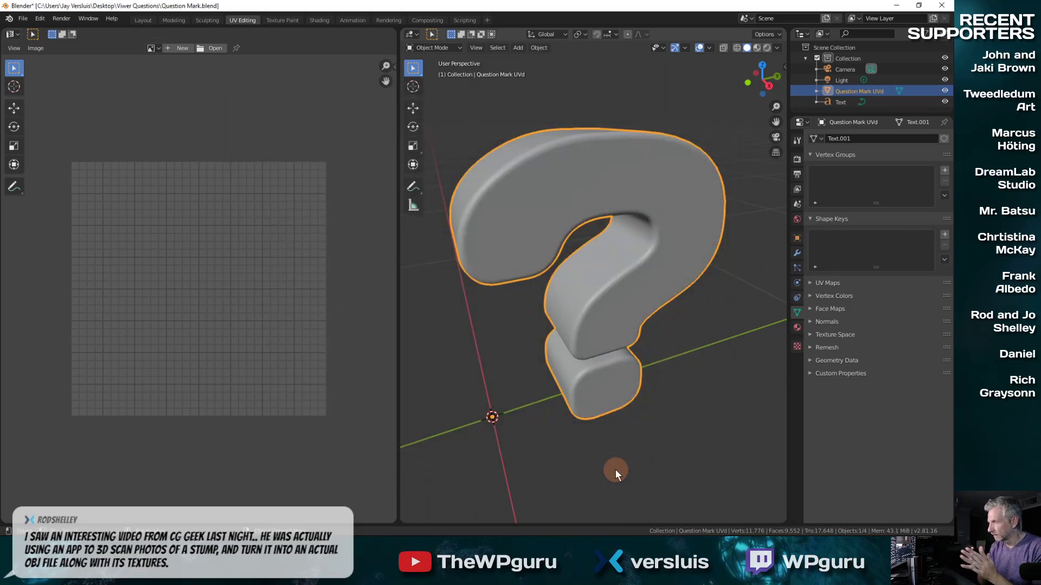
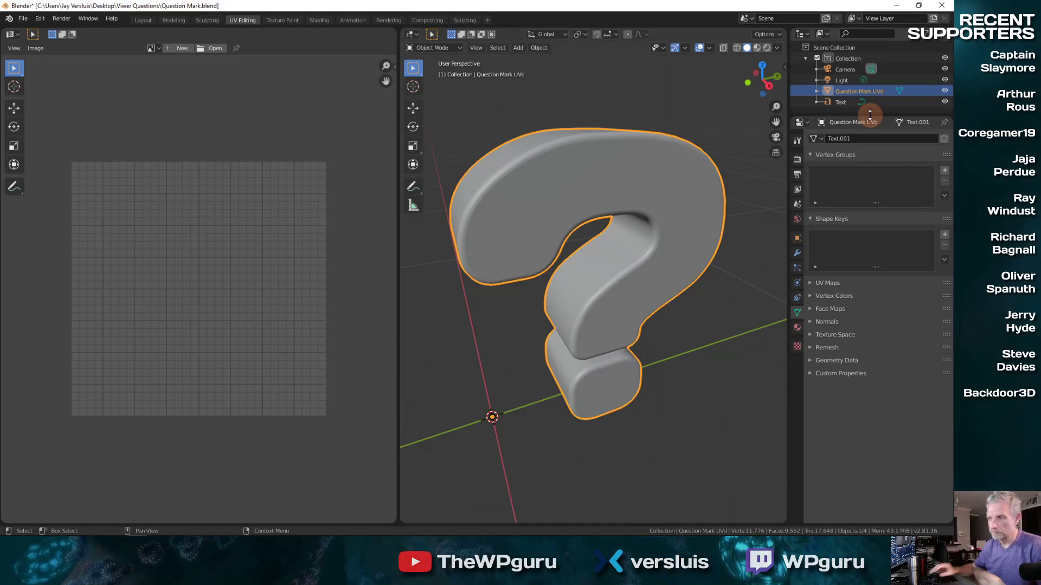
- Switch to DAZ Studio and save the Viewer Question Scene
{"action": "left_click", "coordinate": [895, 5]}
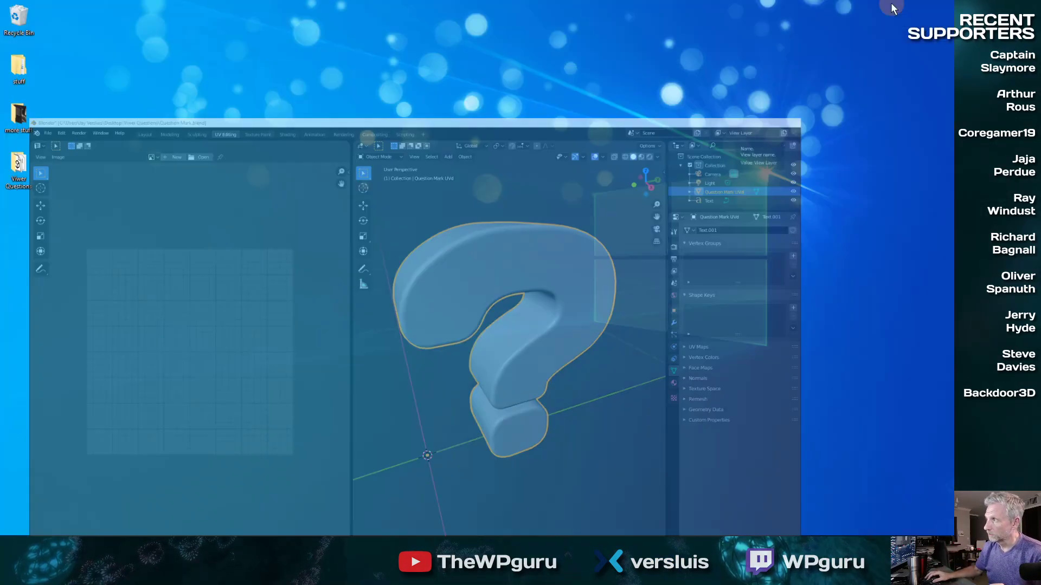
{"action": "left_click", "coordinate": [121, 529]}
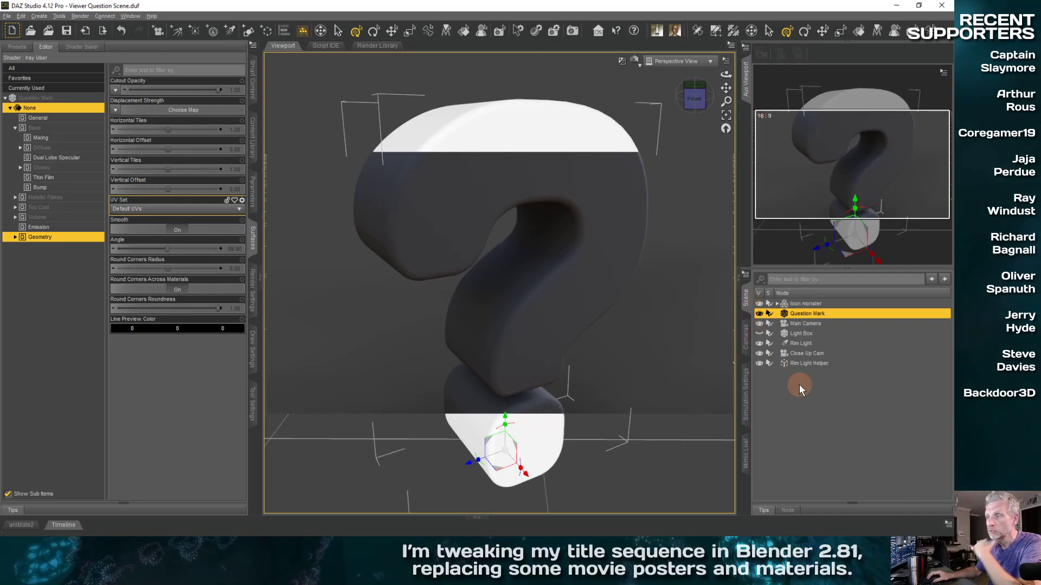
{"action": "left_click", "coordinate": [8, 15]}
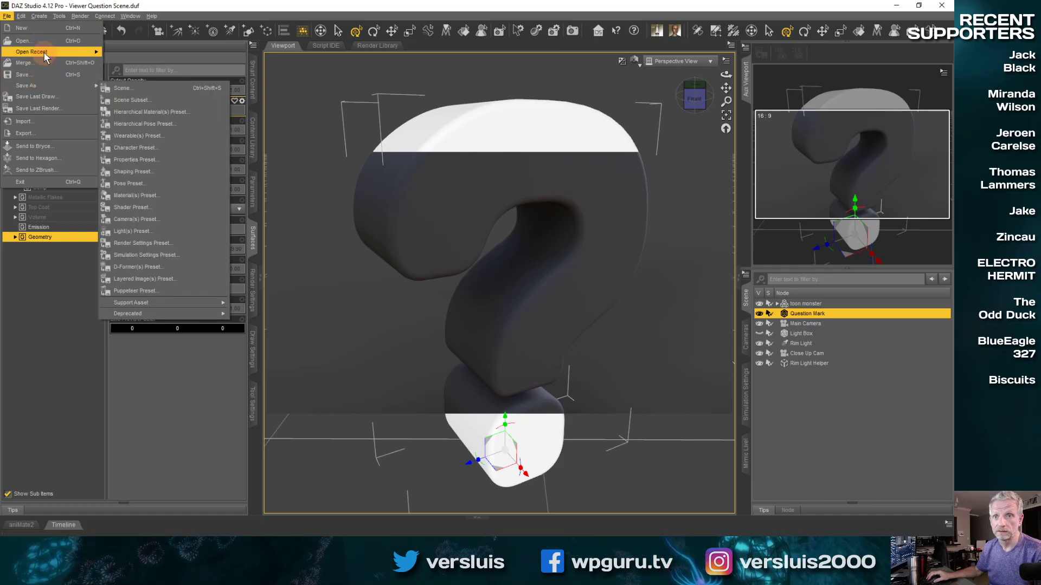
{"action": "left_click", "coordinate": [49, 76]}
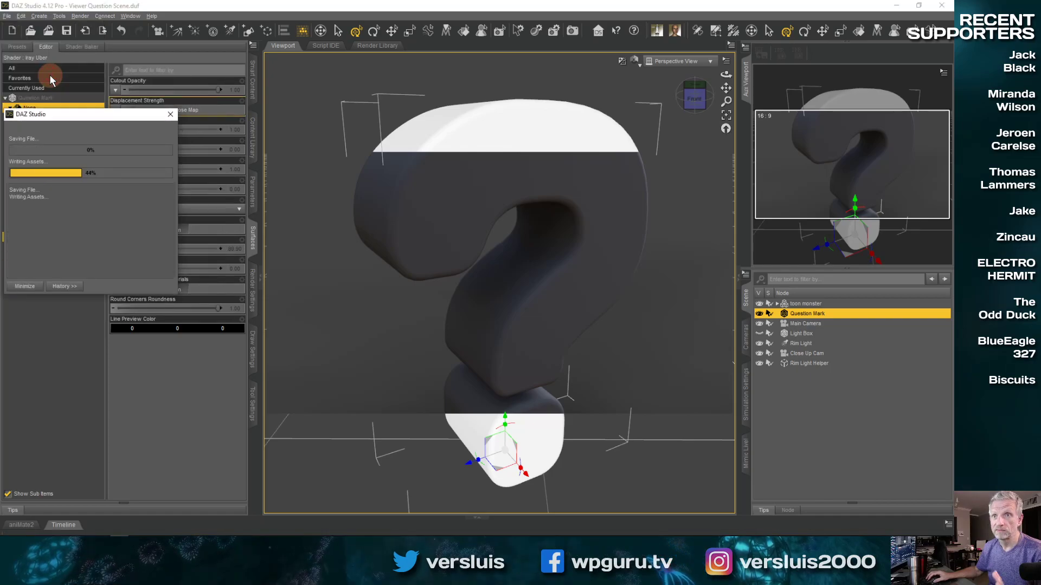
- Import Question Mark UVd.obj into the scene at 100% scale with UV coordinates, surfaces and material library read
{"action": "left_click", "coordinate": [7, 15]}
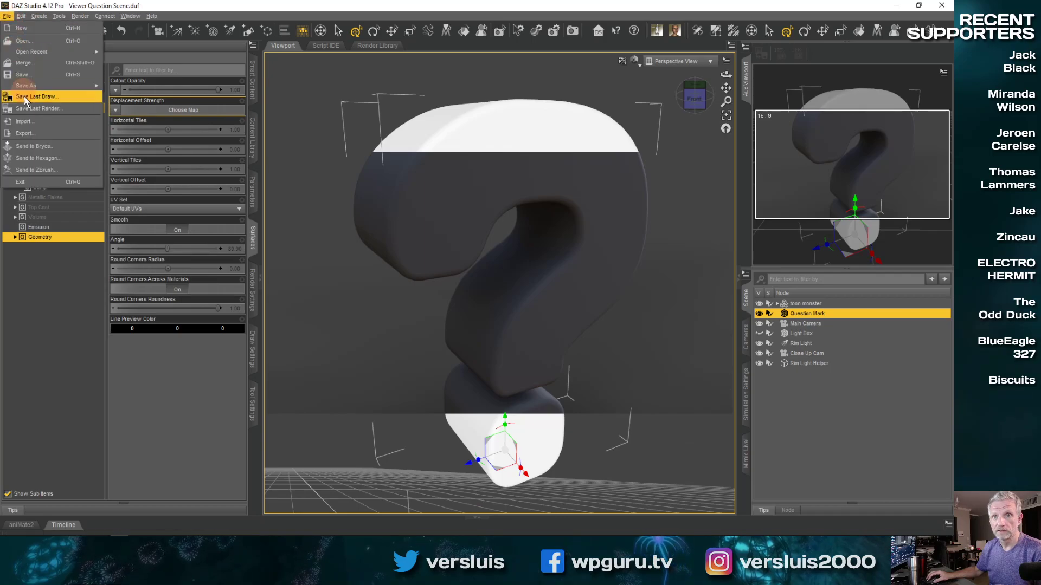
{"action": "left_click", "coordinate": [31, 118]}
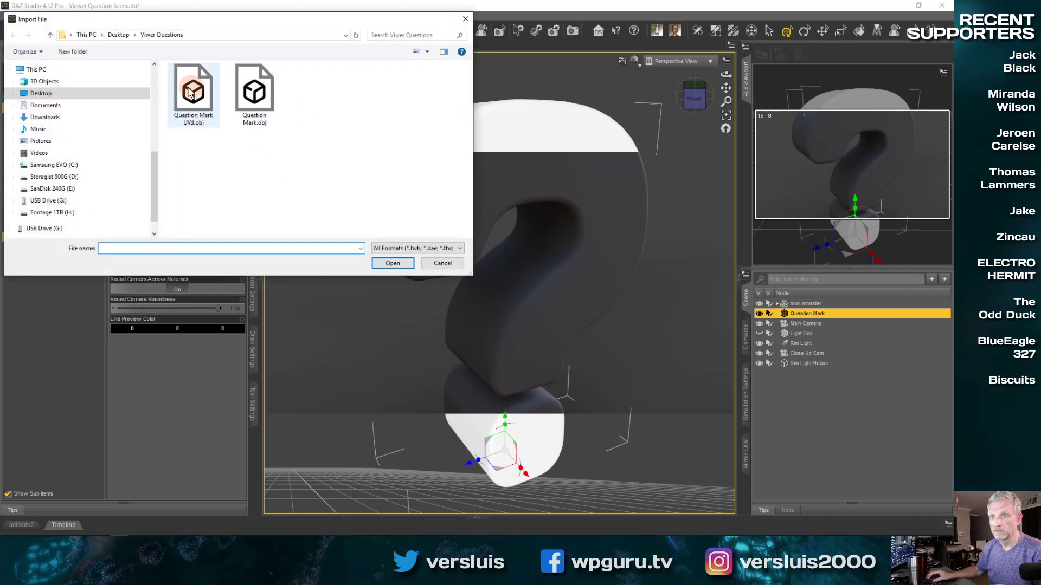
{"action": "left_click", "coordinate": [193, 92]}
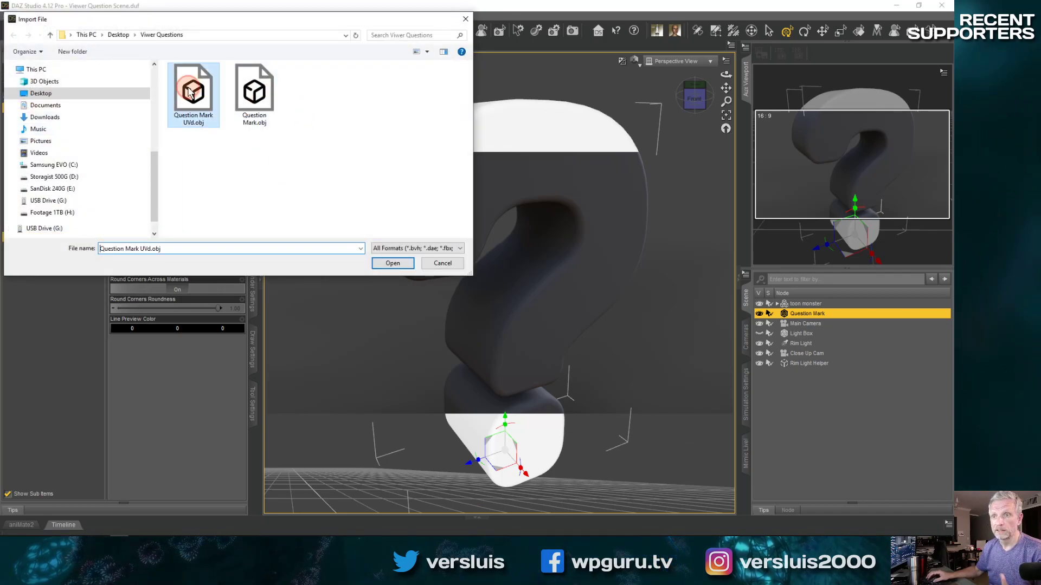
{"action": "left_click", "coordinate": [392, 264]}
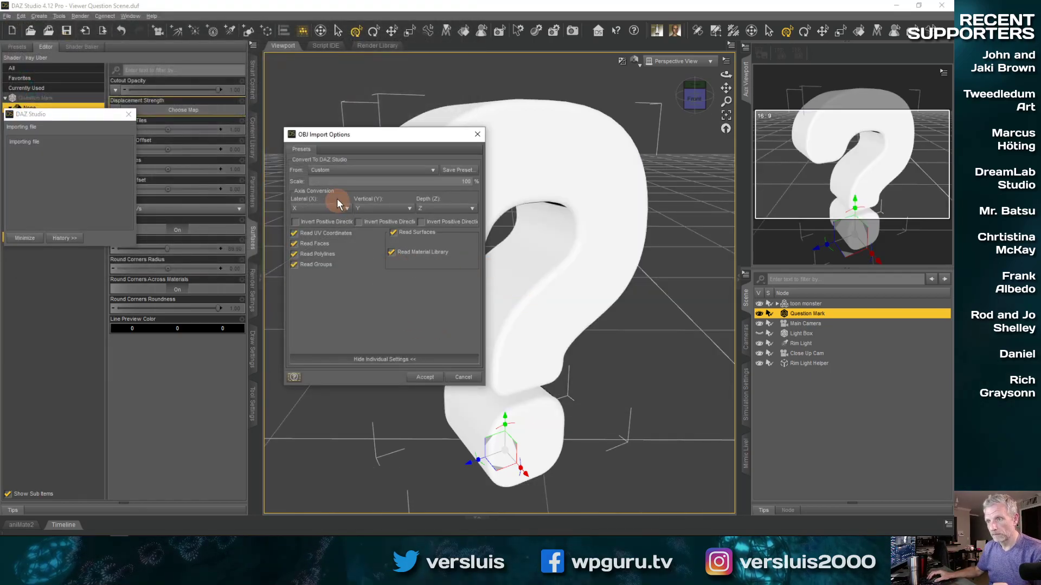
{"action": "left_click", "coordinate": [426, 377]}
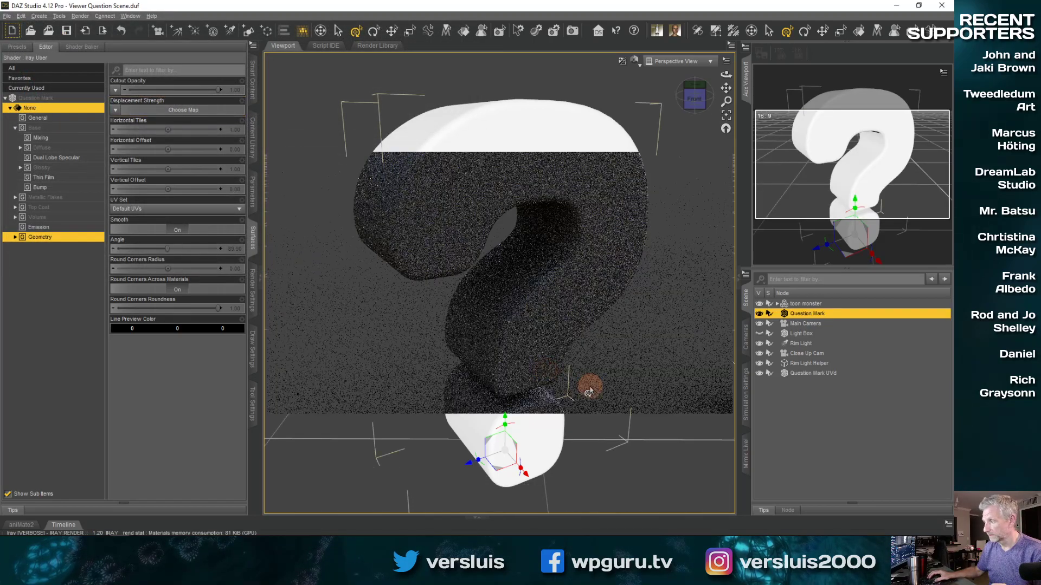
- Select the imported Question Mark UVd object and scale it up uniformly to roughly the original question mark's size
{"action": "left_click", "coordinate": [803, 373]}
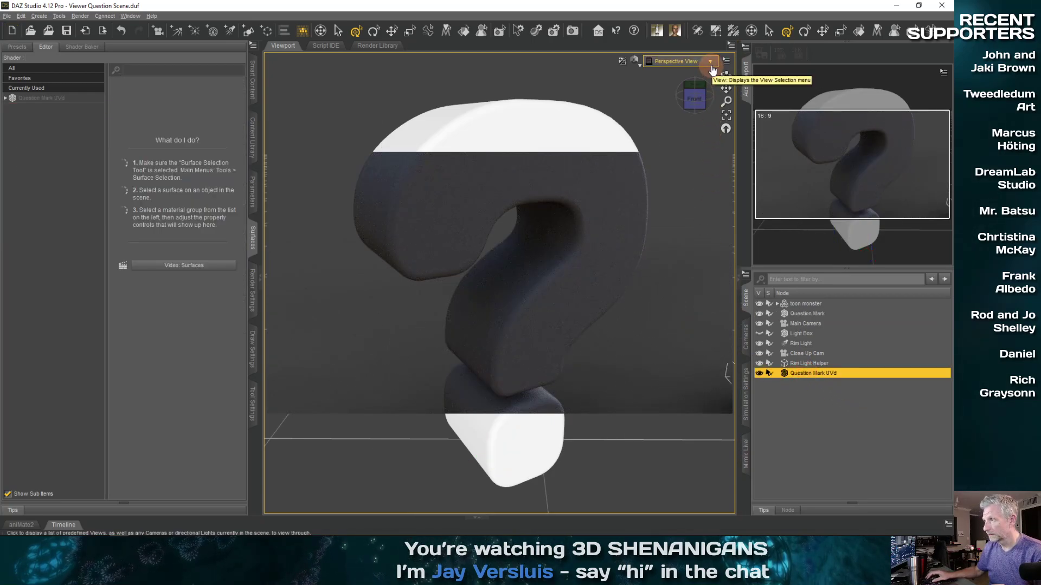
{"action": "left_click", "coordinate": [726, 115]}
{"action": "middle_click_drag", "start_coordinate": [508, 353], "coordinate": [520, 277]}
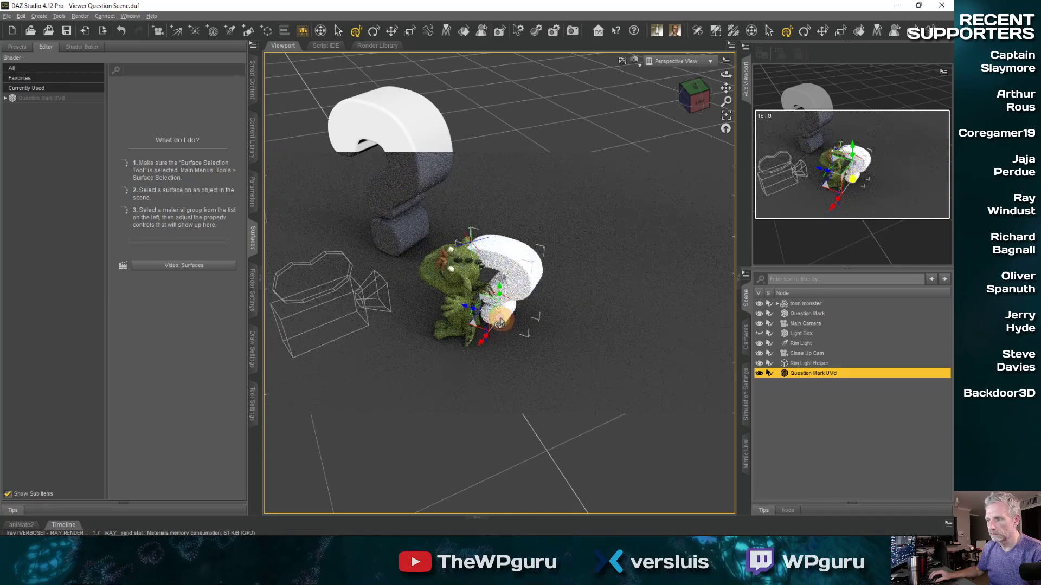
{"action": "left_click_drag", "start_coordinate": [499, 320], "coordinate": [518, 330]}
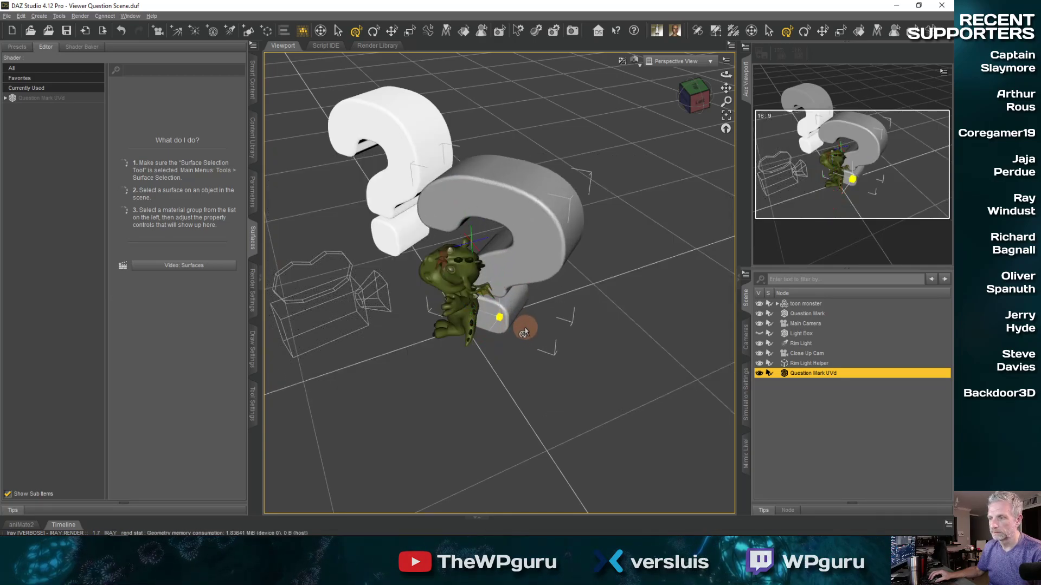
- Hide the toon monster and move Question Mark UVd slightly backward along its X axis
{"action": "middle_click_drag", "start_coordinate": [499, 296], "coordinate": [470, 323]}
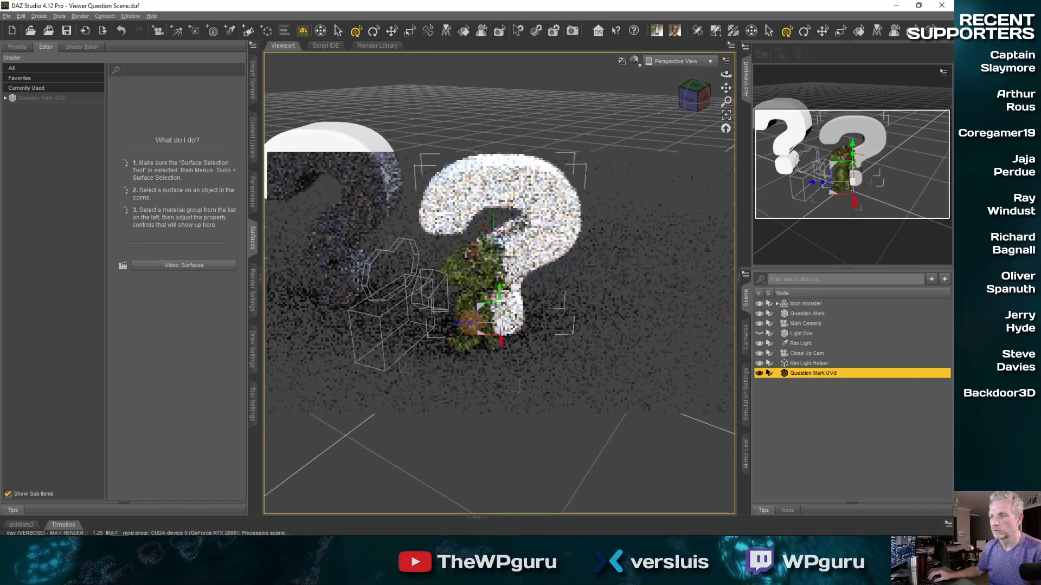
{"action": "middle_click_drag", "start_coordinate": [474, 379], "coordinate": [459, 372]}
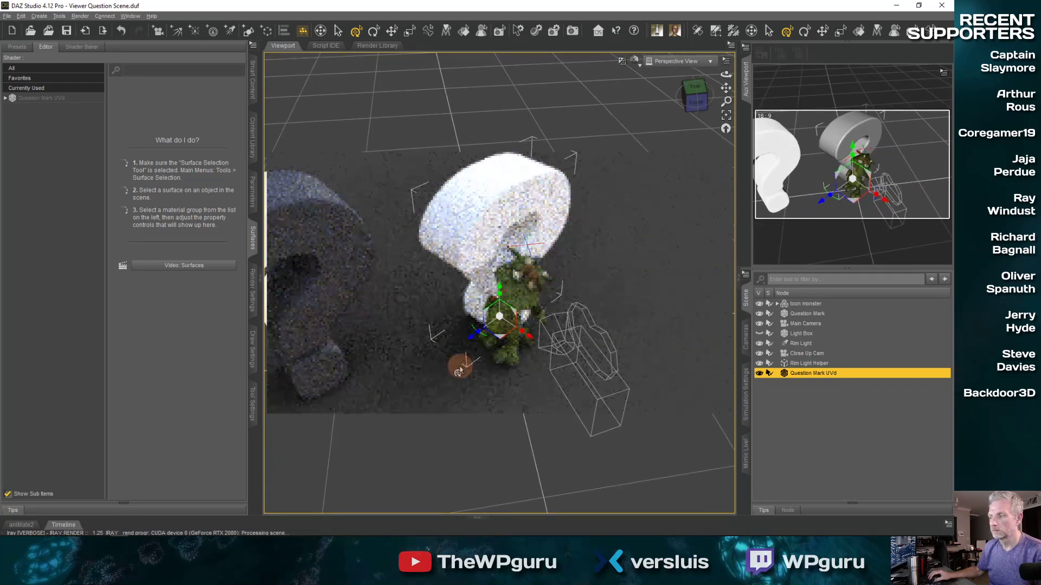
{"action": "left_click", "coordinate": [759, 303]}
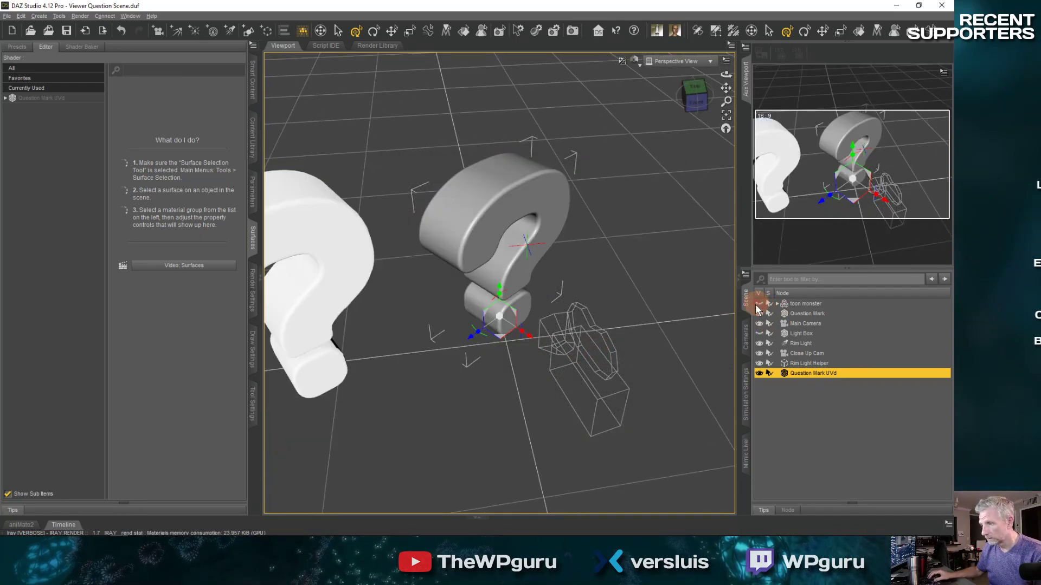
{"action": "middle_click_drag", "start_coordinate": [529, 340], "coordinate": [516, 331]}
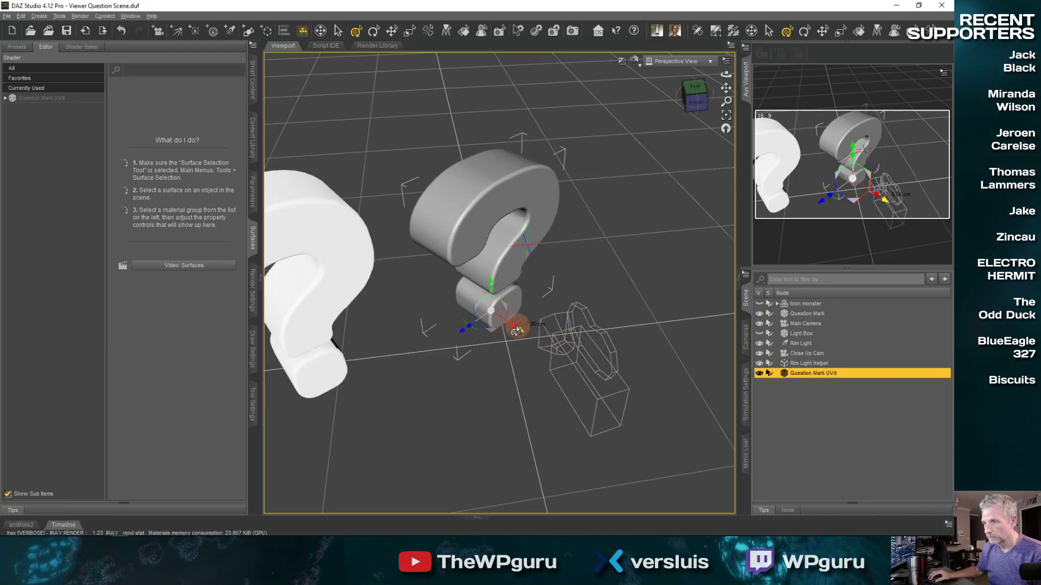
{"action": "mouse_move", "coordinate": [442, 309]}
{"action": "middle_mouse_down"}
{"action": "mouse_move", "coordinate": [486, 303]}
{"action": "mouse_move", "coordinate": [472, 305]}
{"action": "middle_mouse_up"}
{"action": "scroll", "coordinate": [472, 305], "scroll_direction": "up", "scroll_amount": 5}
{"action": "scroll", "coordinate": [471, 306], "scroll_direction": "up", "scroll_amount": 5}
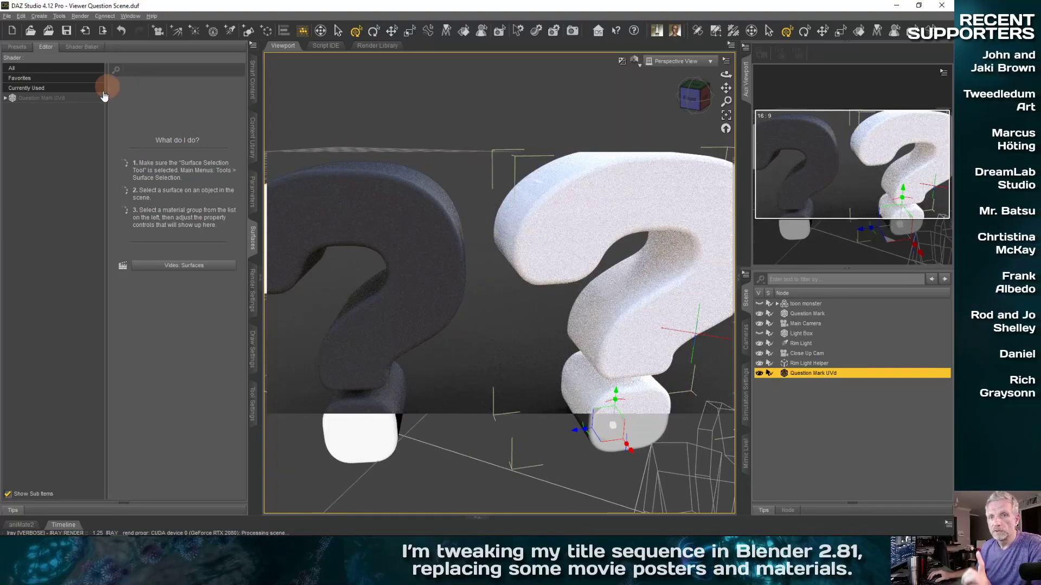
- Select the Question Mark UVd surfaces and display the object's UV layout in UV View
{"action": "left_click", "coordinate": [41, 97]}
{"action": "left_click", "coordinate": [635, 72]}
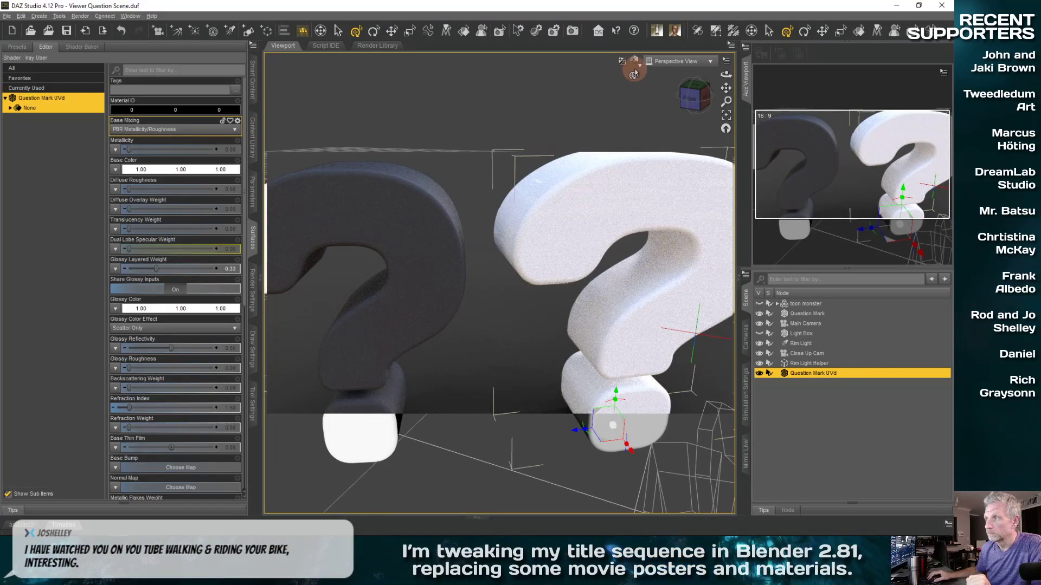
{"action": "left_click", "coordinate": [710, 61]}
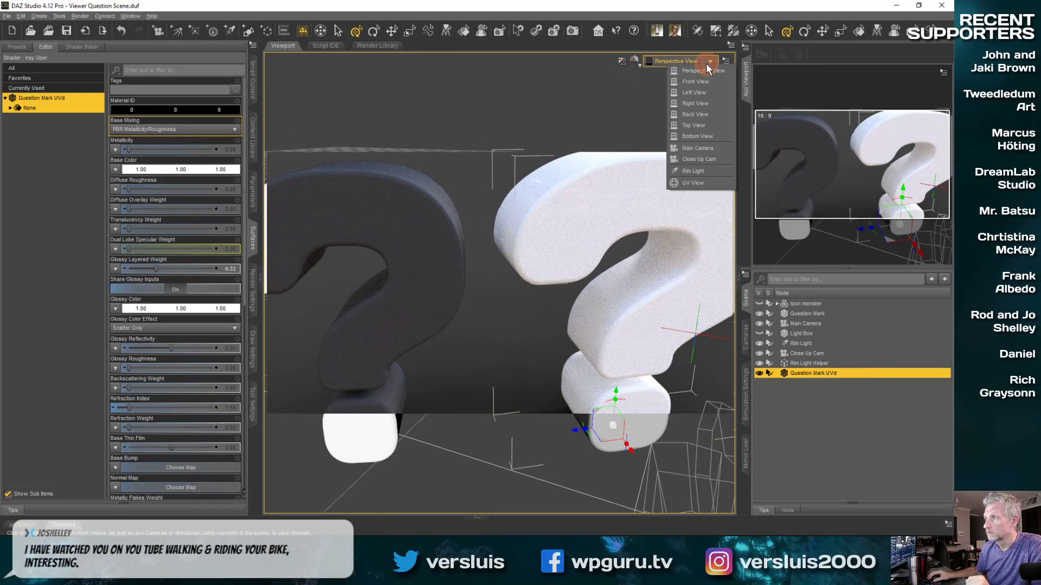
{"action": "left_click", "coordinate": [702, 184]}
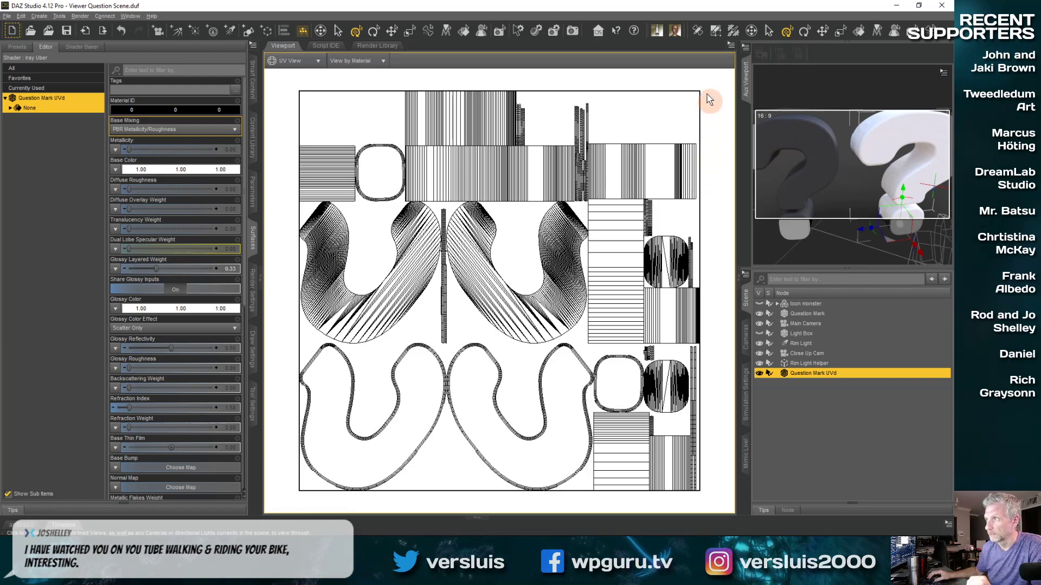
- Return to Perspective View and apply the Iray Rubber - Studded Black shader to Question Mark UVd
{"action": "left_click", "coordinate": [308, 64]}
{"action": "left_click", "coordinate": [314, 76]}
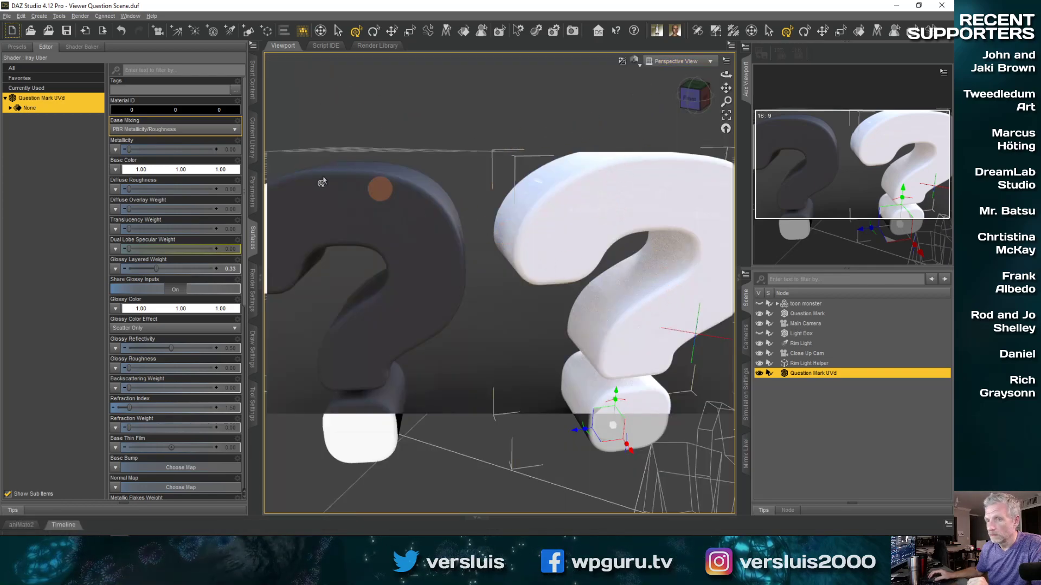
{"action": "left_click", "coordinate": [17, 47]}
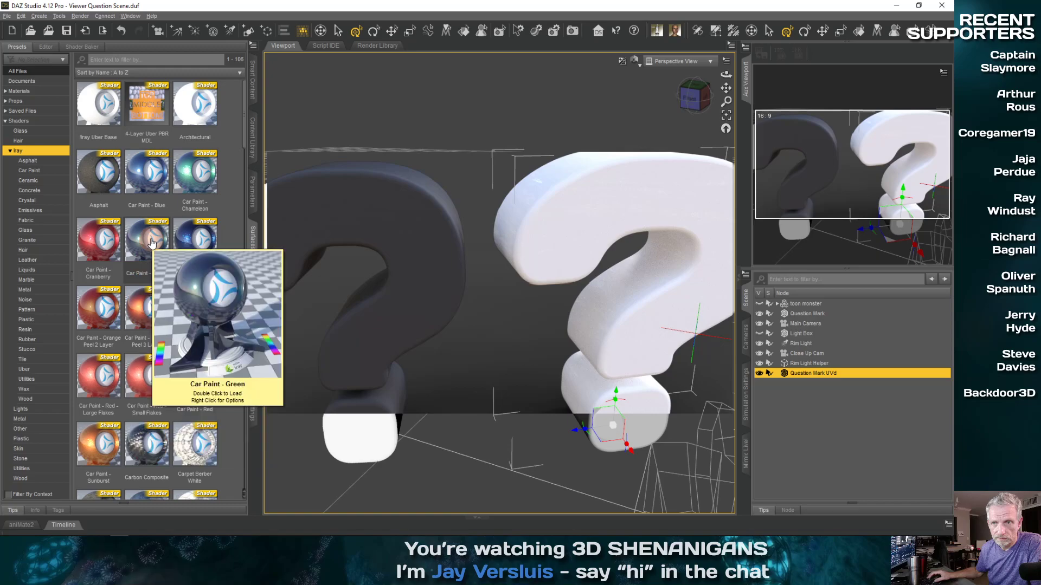
{"action": "scroll", "coordinate": [132, 302], "scroll_direction": "down", "scroll_amount": 10}
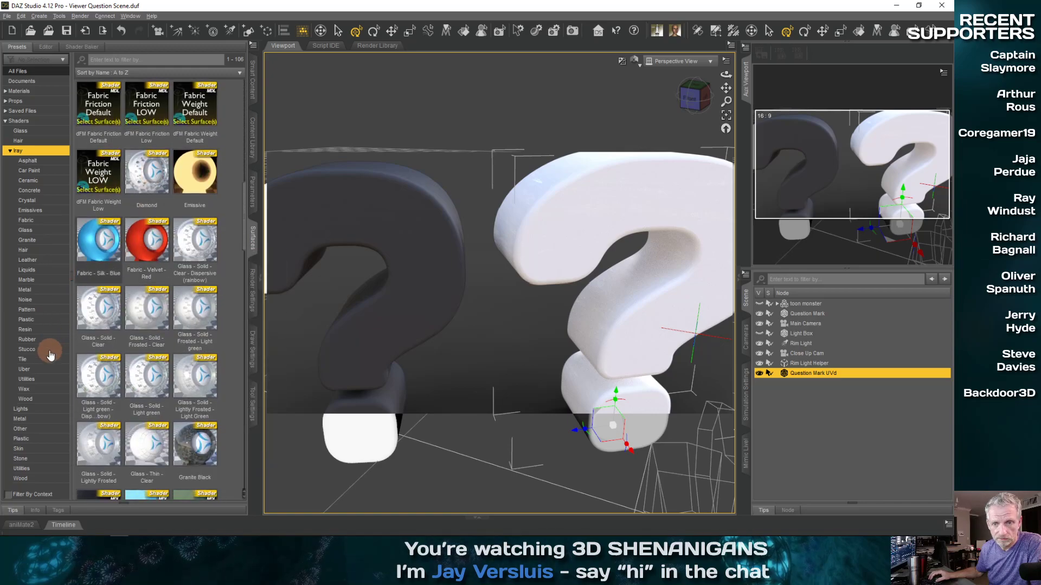
{"action": "left_click", "coordinate": [48, 331]}
{"action": "left_click", "coordinate": [50, 340]}
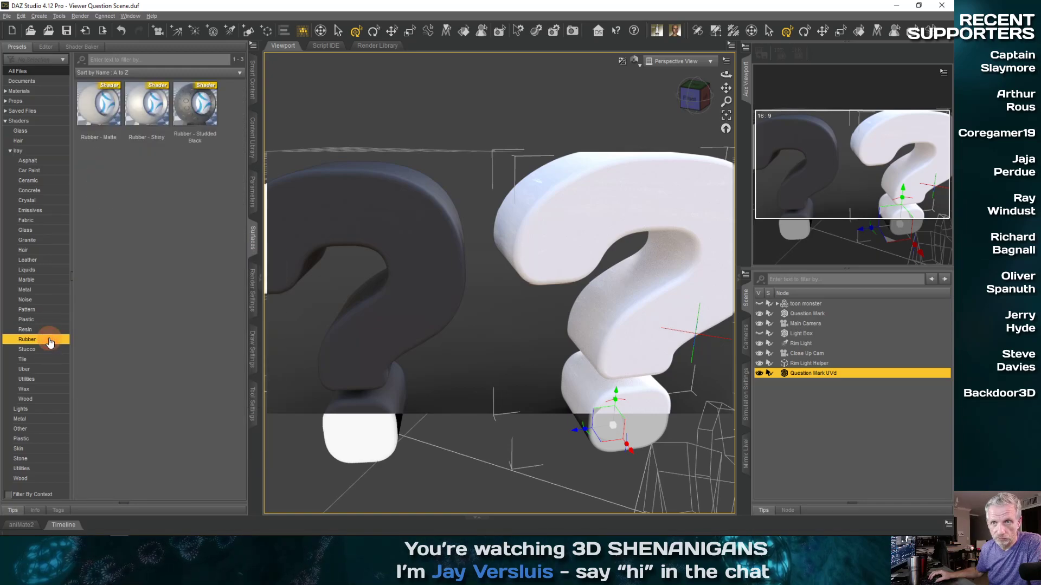
{"action": "double_click", "coordinate": [196, 106]}
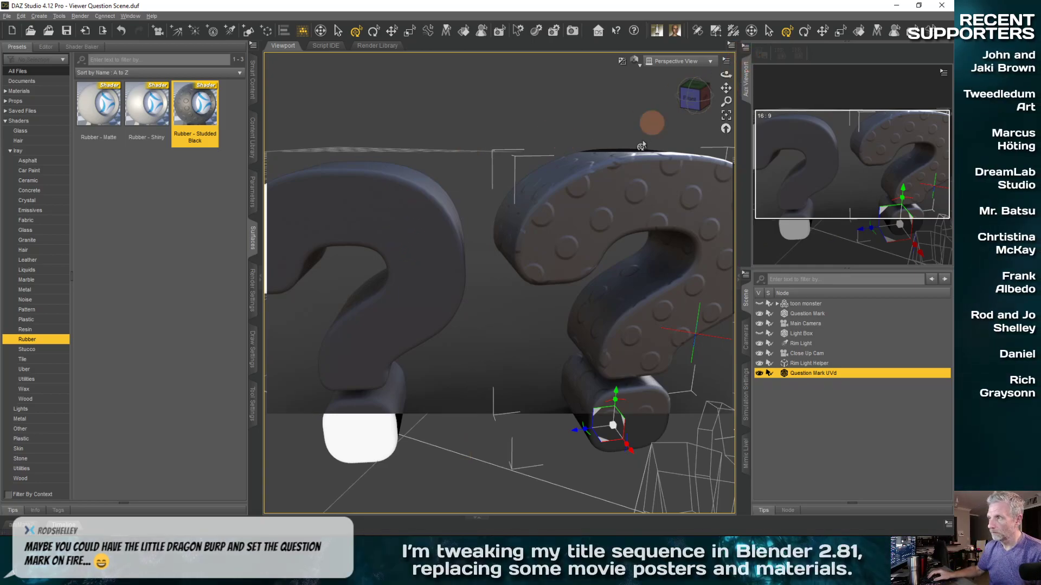
- Switch the main viewport's draw style to Texture Shaded
{"action": "middle_click_drag", "start_coordinate": [594, 296], "coordinate": [593, 259]}
{"action": "left_click", "coordinate": [715, 62]}
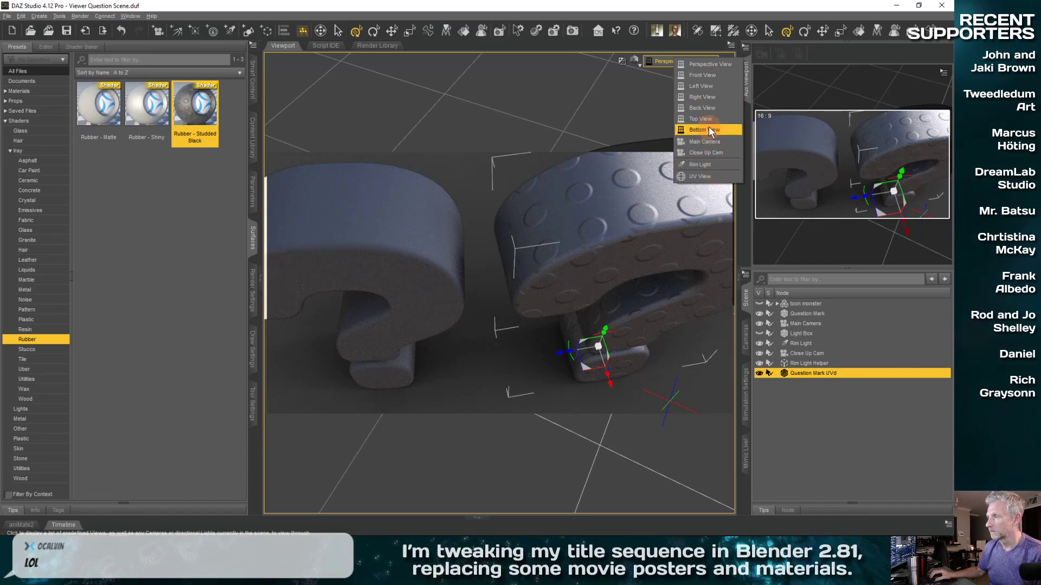
{"action": "left_click", "coordinate": [652, 64]}
{"action": "left_click", "coordinate": [634, 59]}
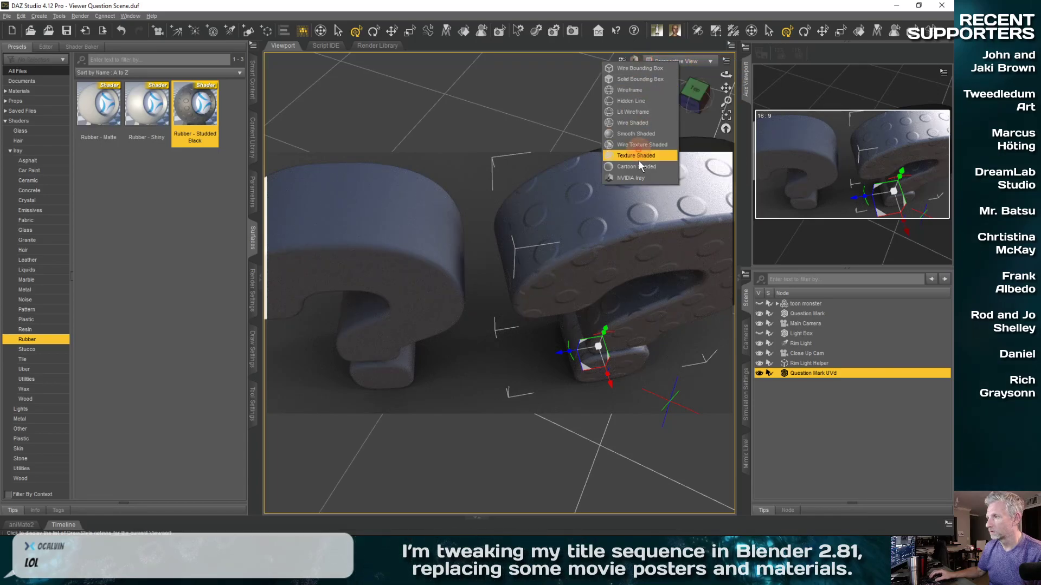
{"action": "left_click", "coordinate": [639, 155]}
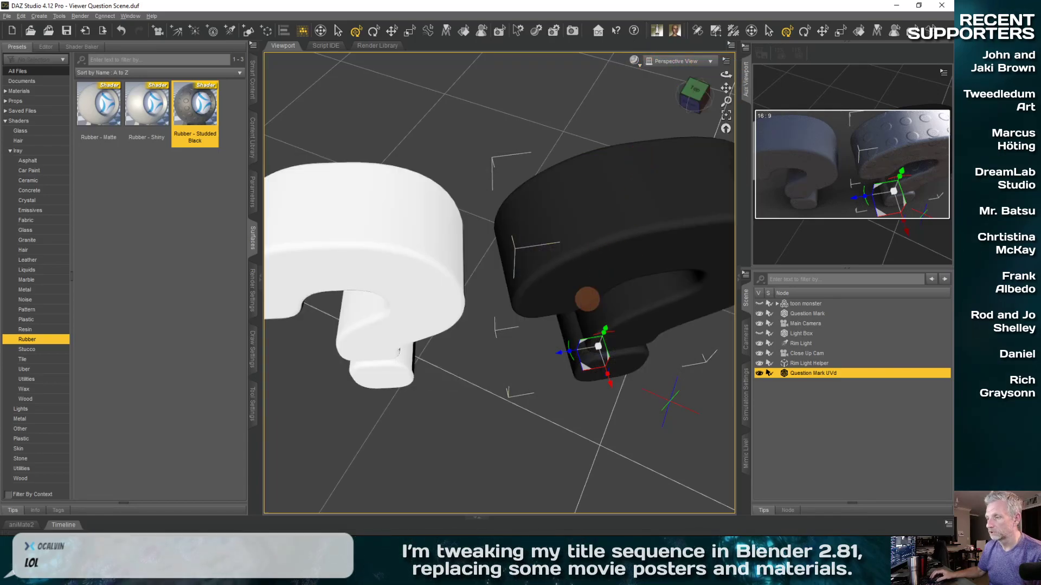
- Move Question Mark UVd onto the original question mark's position and hide the original Question Mark
{"action": "scroll", "coordinate": [587, 299], "scroll_direction": "down", "scroll_amount": 8}
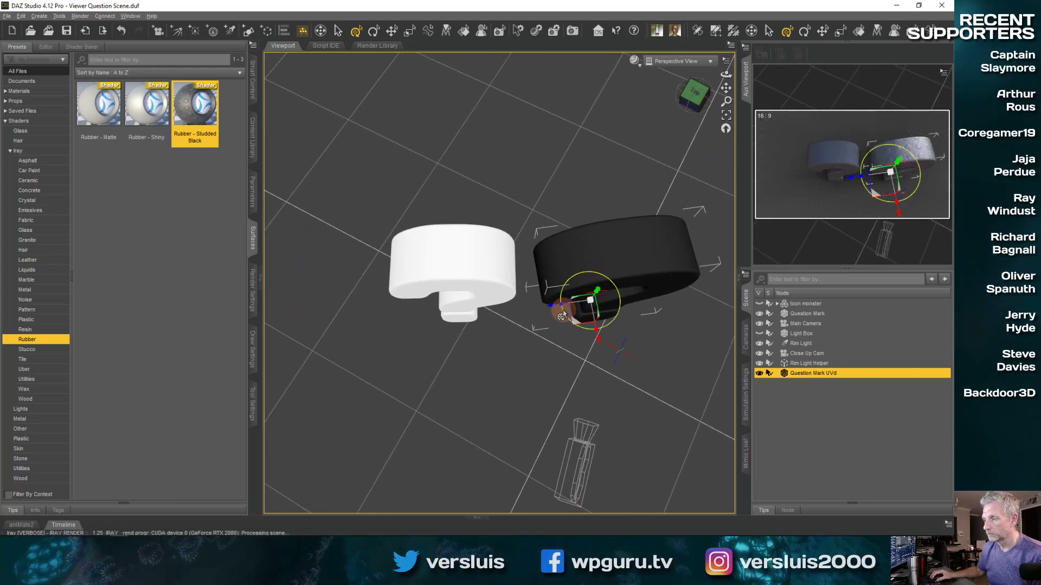
{"action": "left_click_drag", "start_coordinate": [561, 316], "coordinate": [438, 305]}
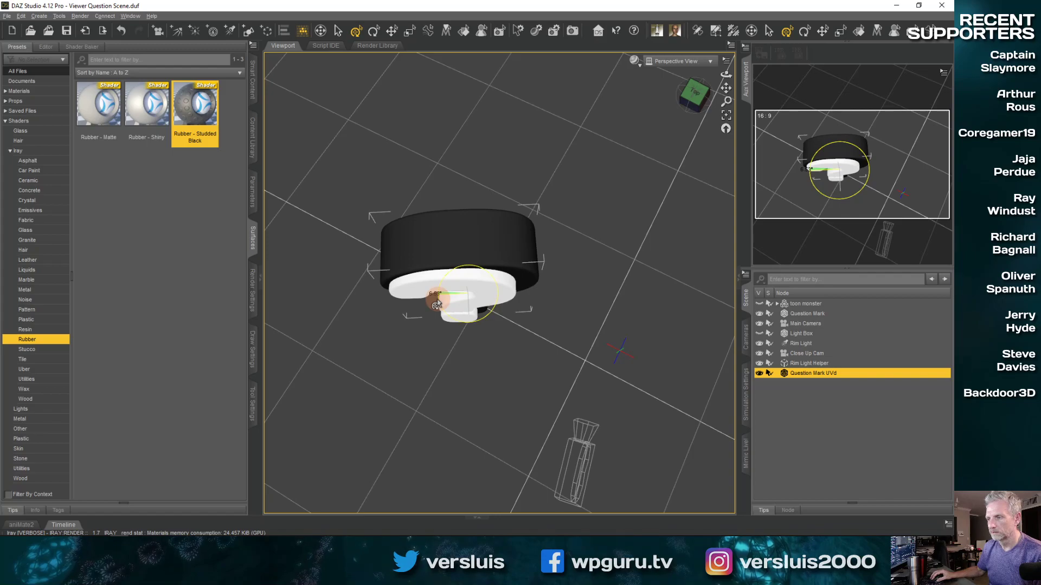
{"action": "left_click_drag", "start_coordinate": [467, 332], "coordinate": [468, 347]}
{"action": "mouse_move", "coordinate": [467, 348]}
{"action": "left_mouse_down", "text": "ctrl+alt"}
{"action": "mouse_move", "coordinate": [464, 364]}
{"action": "mouse_move", "coordinate": [421, 373]}
{"action": "left_mouse_up", "text": "ctrl+alt"}
{"action": "middle_click_drag", "start_coordinate": [418, 379], "coordinate": [424, 371]}
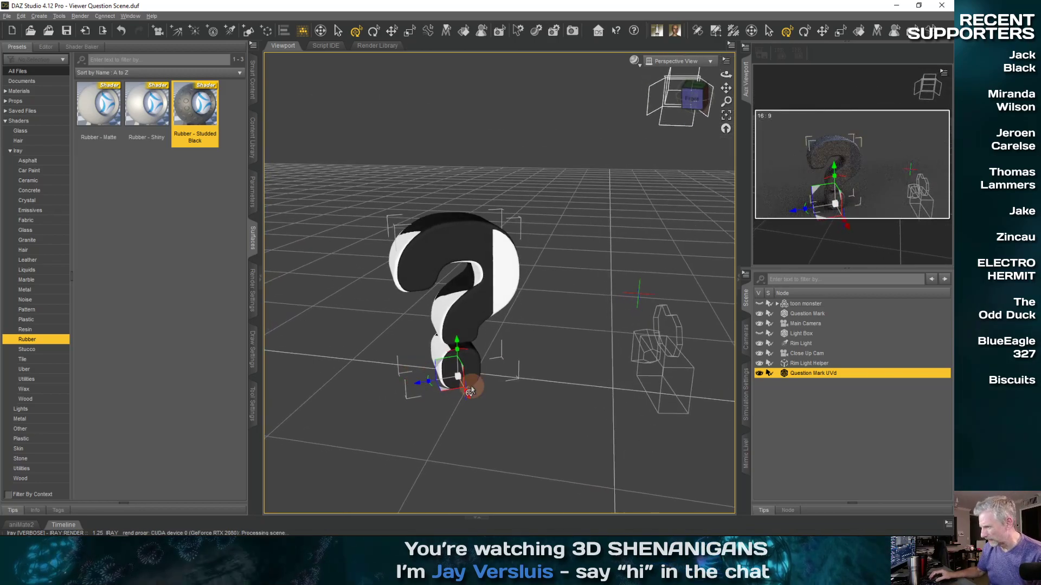
{"action": "left_click", "coordinate": [760, 314]}
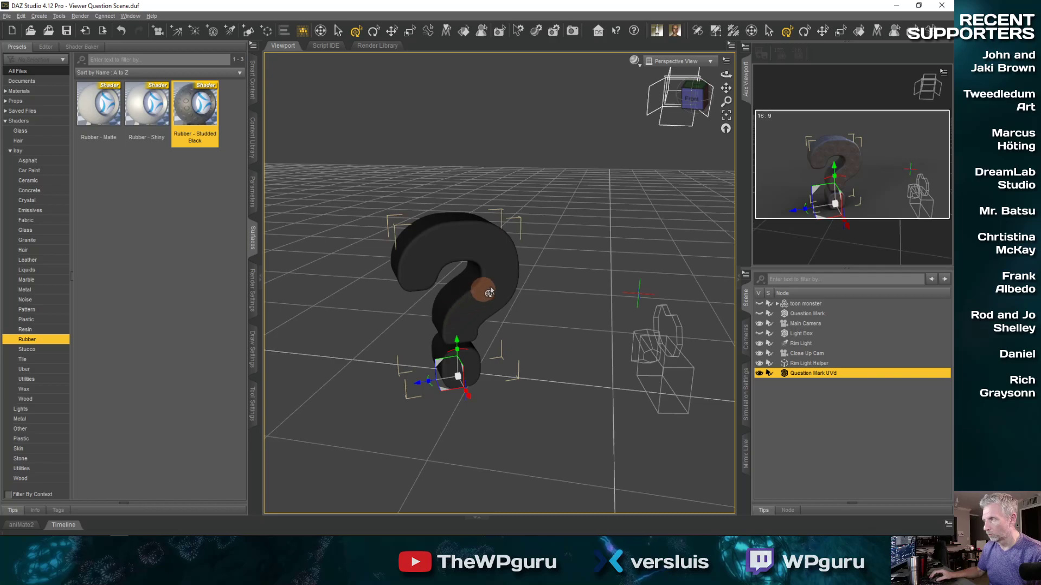
- Apply the Iray Metal - Copper shader to the Question Mark UVd surface
{"action": "scroll", "coordinate": [420, 314], "scroll_direction": "up", "scroll_amount": 5}
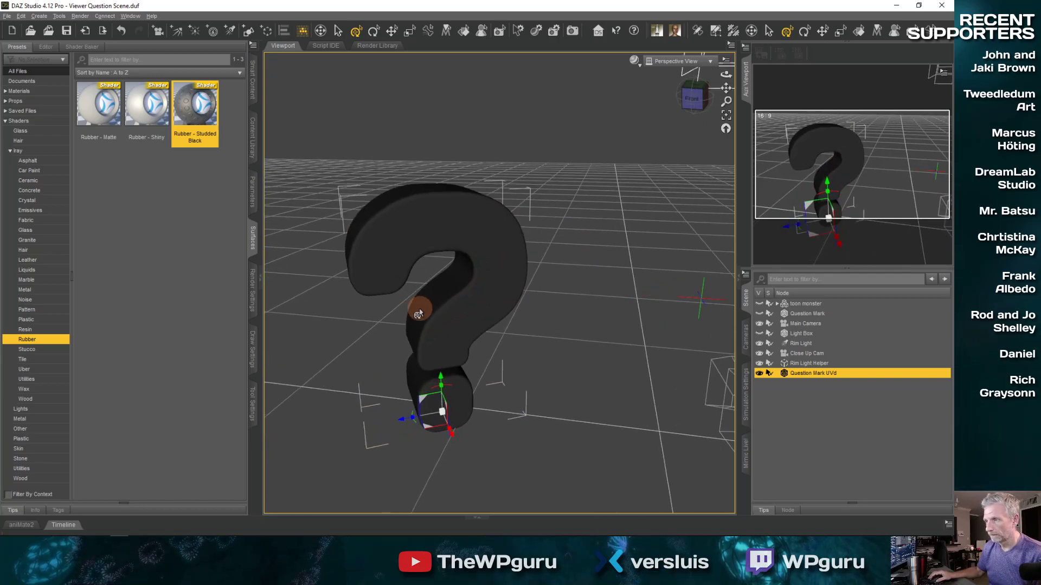
{"action": "mouse_move", "coordinate": [429, 310]}
{"action": "middle_mouse_down"}
{"action": "mouse_move", "coordinate": [432, 237]}
{"action": "mouse_move", "coordinate": [502, 302]}
{"action": "mouse_move", "coordinate": [437, 302]}
{"action": "mouse_move", "coordinate": [440, 314]}
{"action": "middle_mouse_up"}
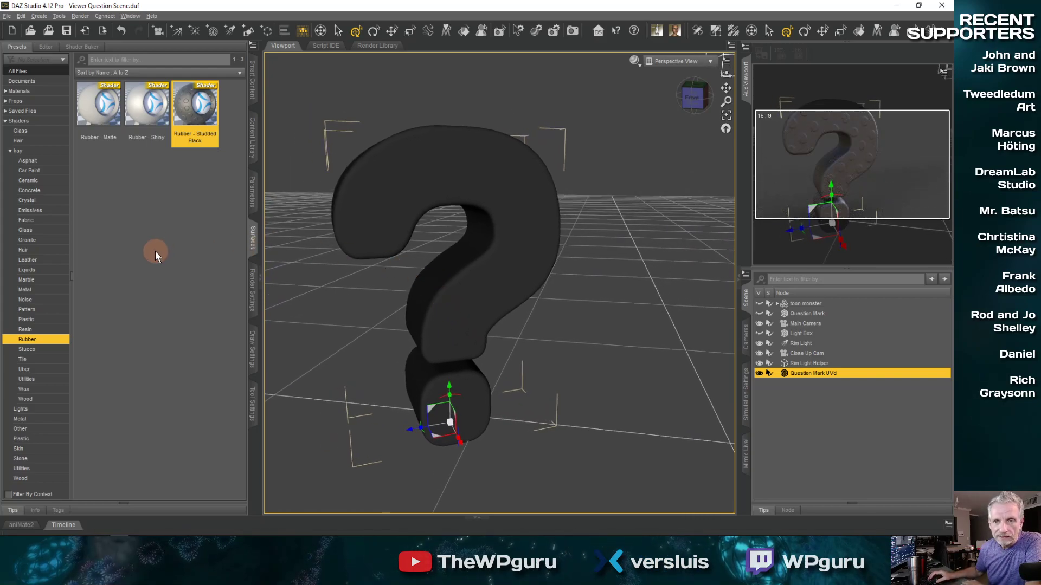
{"action": "left_click", "coordinate": [29, 290]}
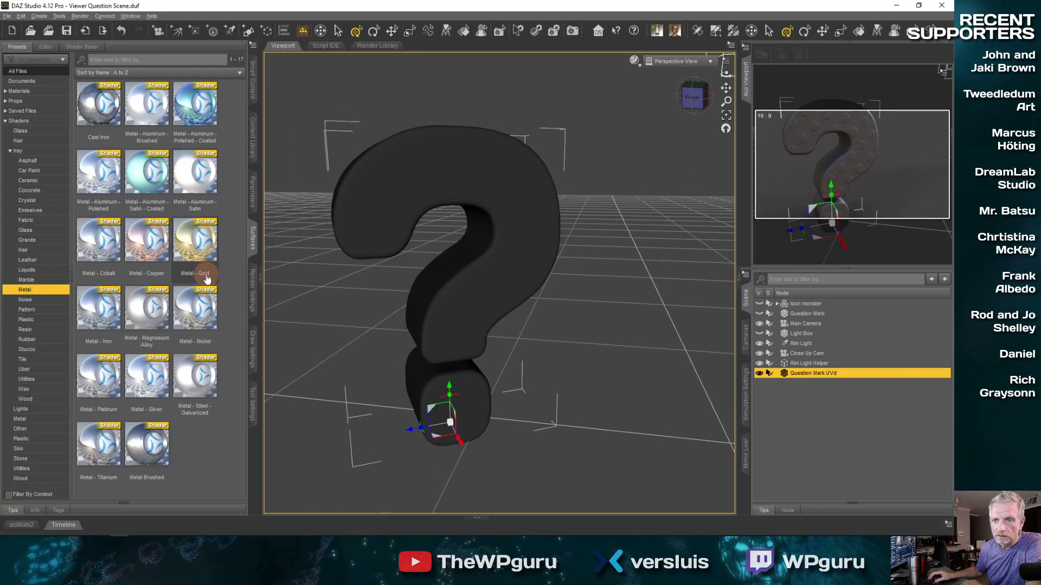
{"action": "double_click", "coordinate": [160, 252]}
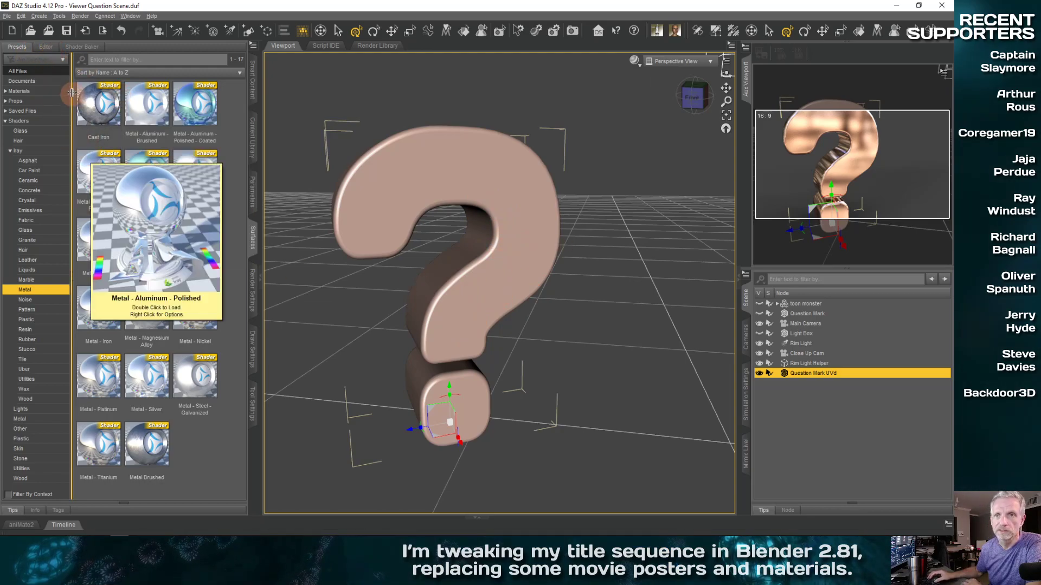
- Assign studded_rubber_bump.png as the surface's Base Bump map and set the bump strength to 10
{"action": "left_click", "coordinate": [48, 48]}
{"action": "double_click", "coordinate": [30, 108]}
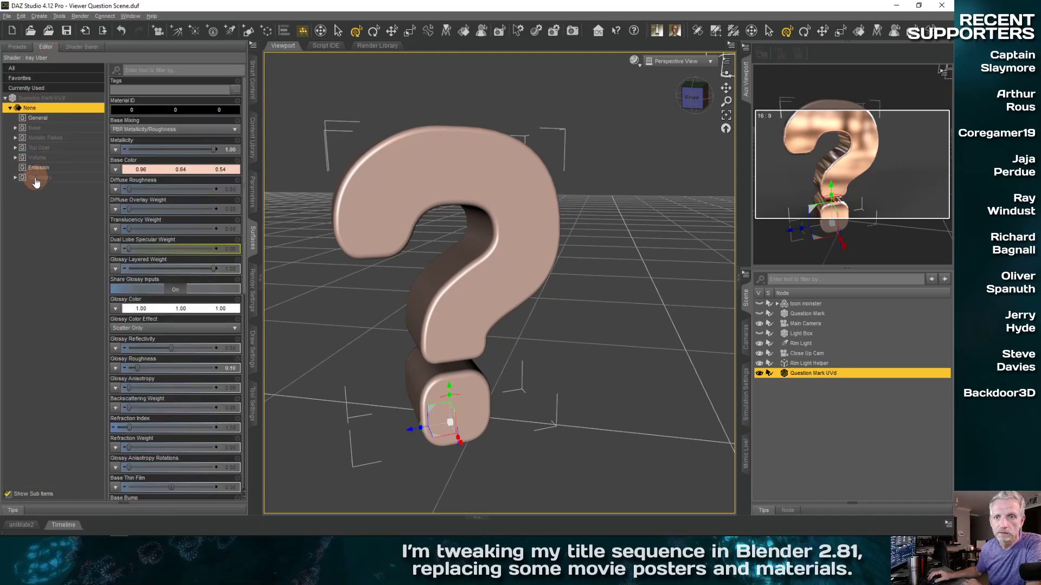
{"action": "left_click", "coordinate": [36, 180]}
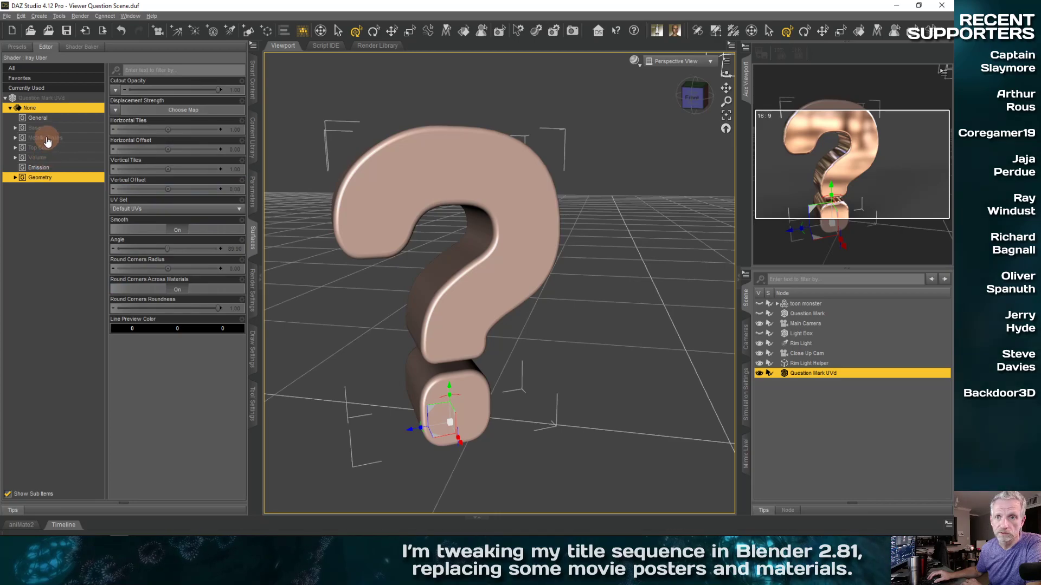
{"action": "left_click", "coordinate": [17, 129]}
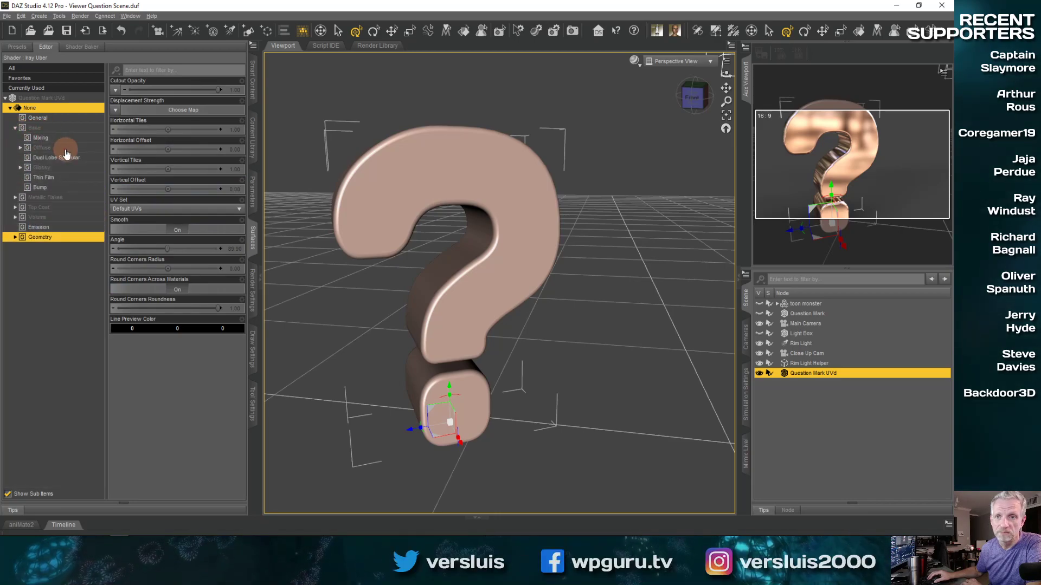
{"action": "left_click", "coordinate": [61, 189]}
{"action": "left_click", "coordinate": [115, 89]}
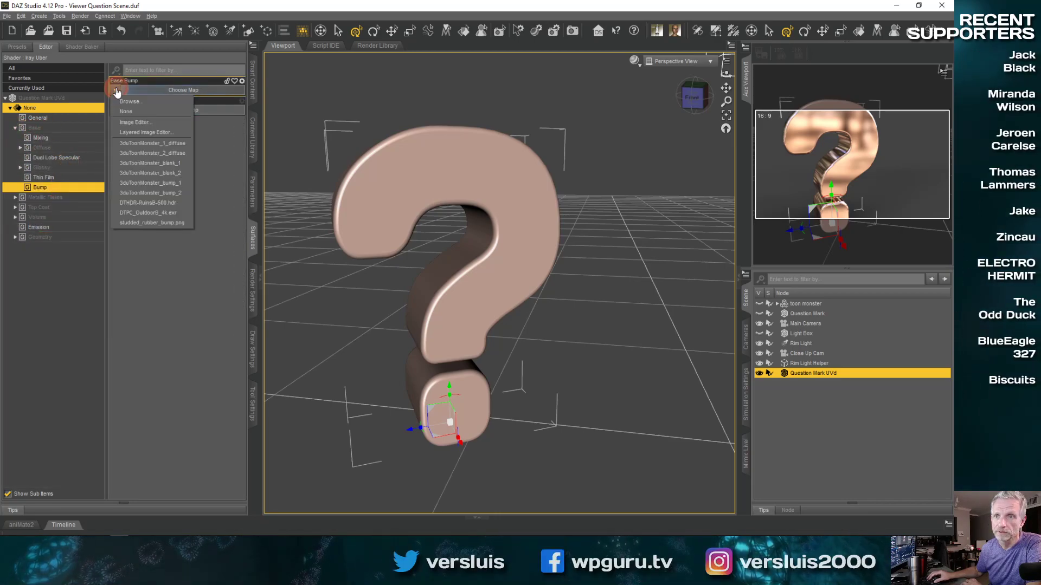
{"action": "left_click", "coordinate": [190, 223]}
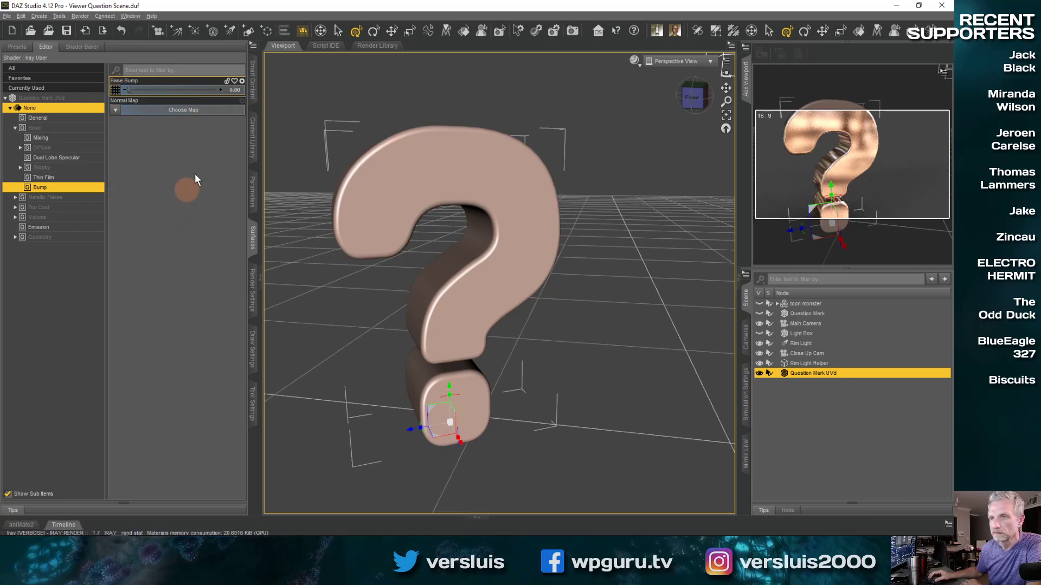
{"action": "left_click", "coordinate": [233, 89]}
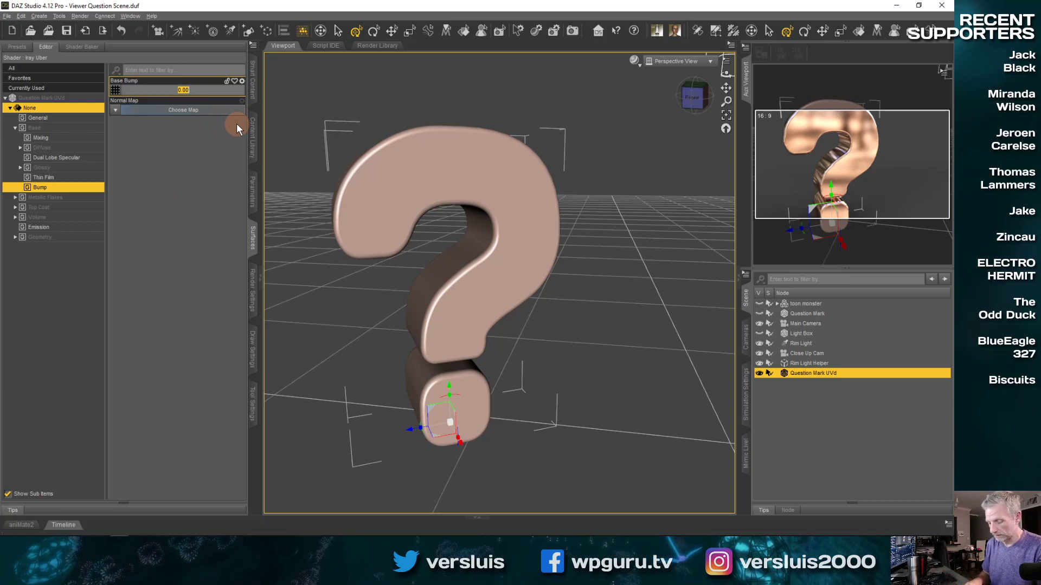
{"action": "type", "text": "10"}
{"action": "key", "text": "Return"}
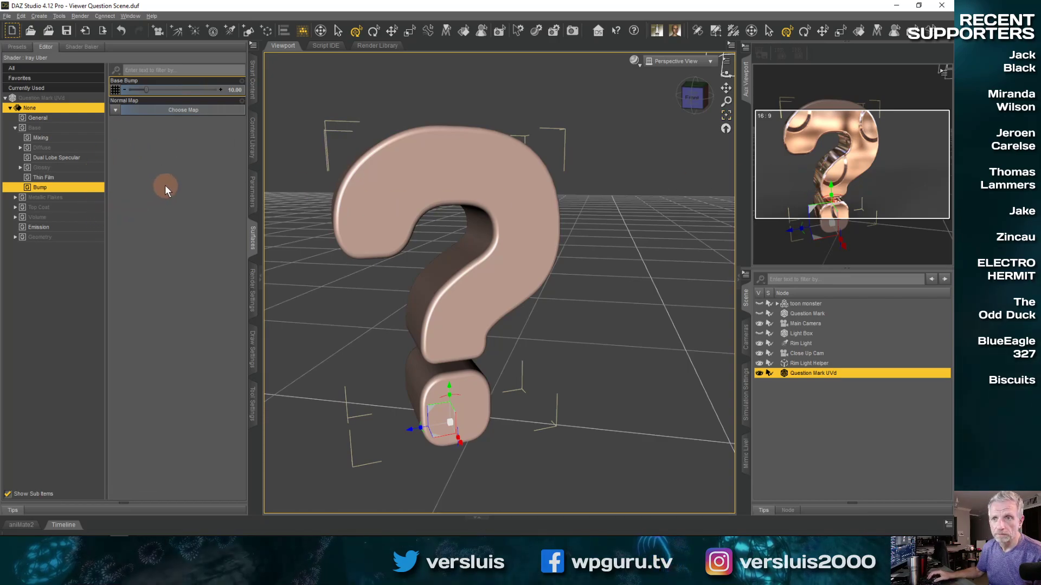
- Set Horizontal Tiles to 5 in the surface's Geometry properties
{"action": "left_click", "coordinate": [67, 237]}
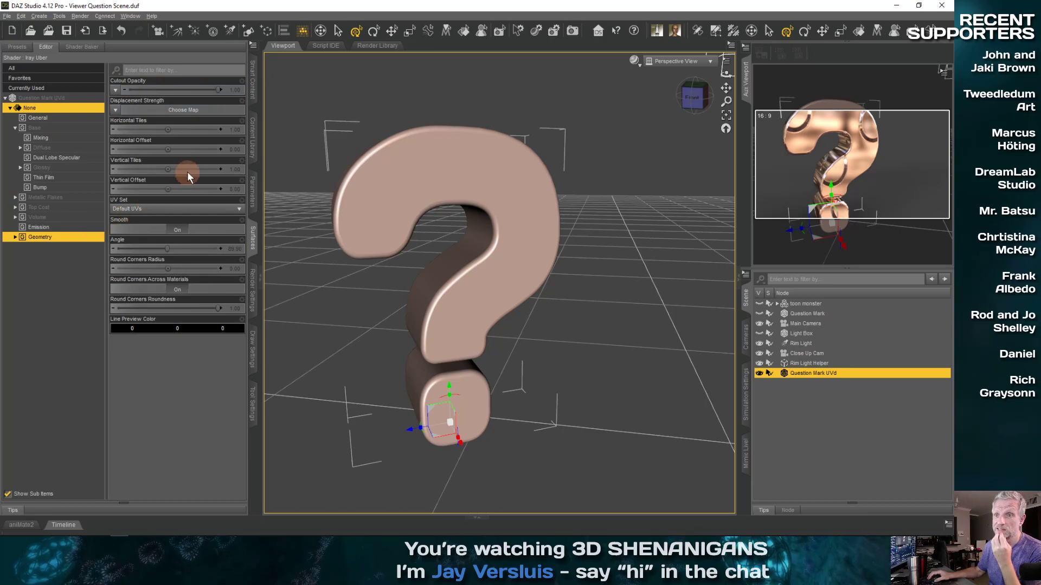
{"action": "double_click", "coordinate": [232, 129]}
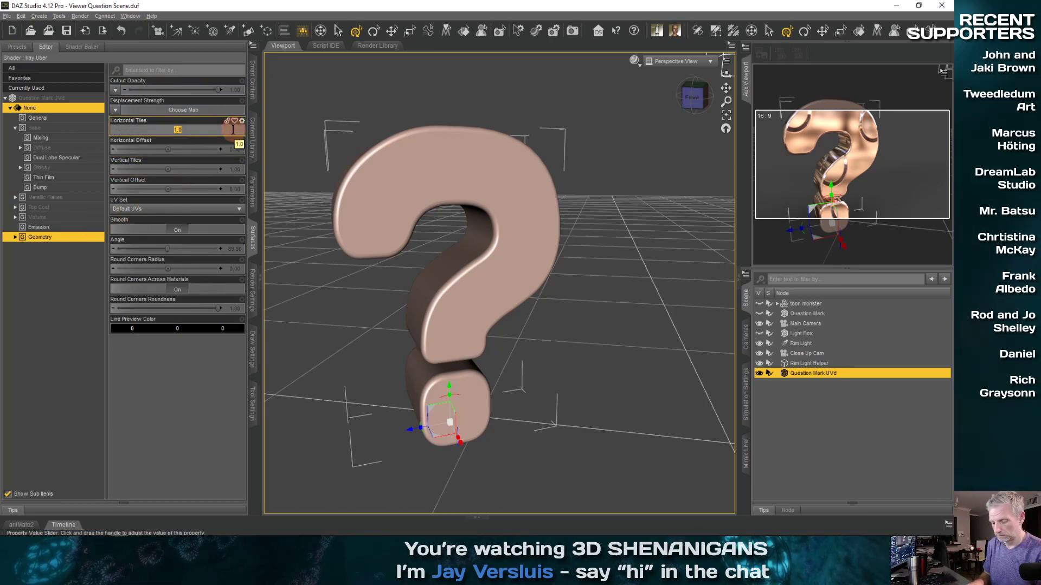
{"action": "type", "text": "5"}
{"action": "key", "text": "Return"}
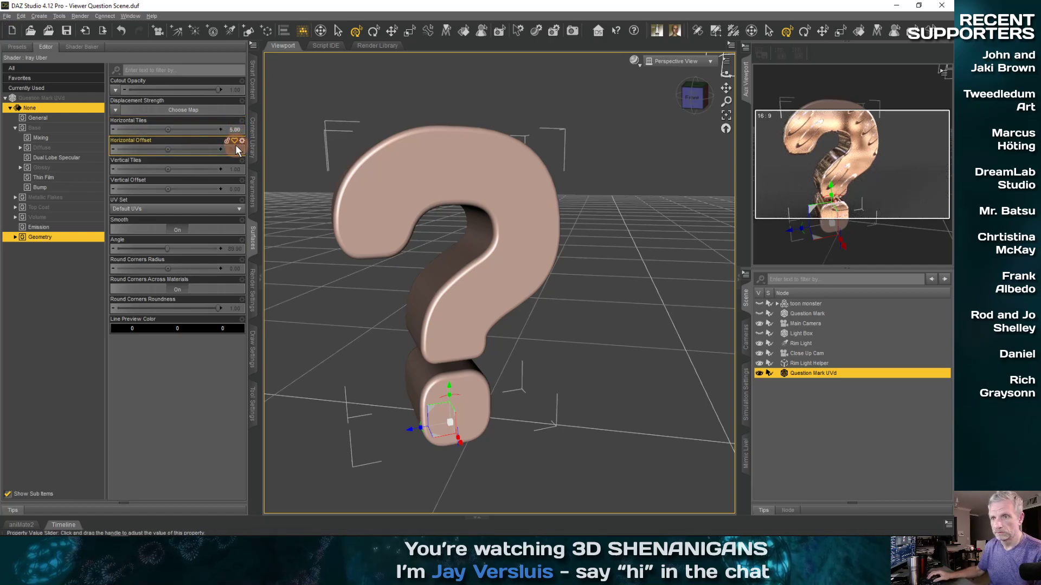
{"action": "double_click", "coordinate": [236, 149]}
{"action": "type", "text": "5"}
{"action": "key", "text": "Return"}
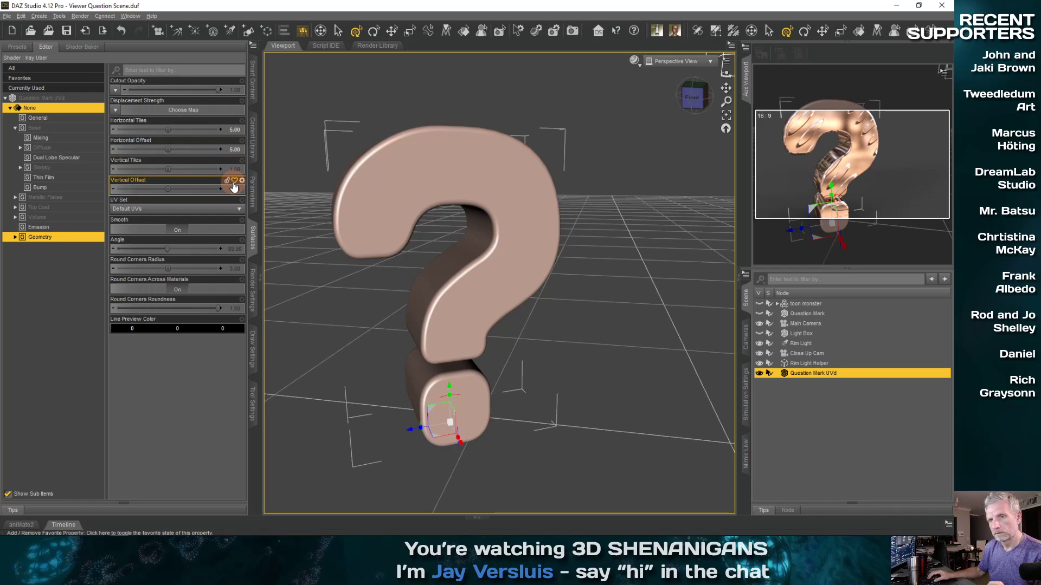
{"action": "double_click", "coordinate": [234, 149]}
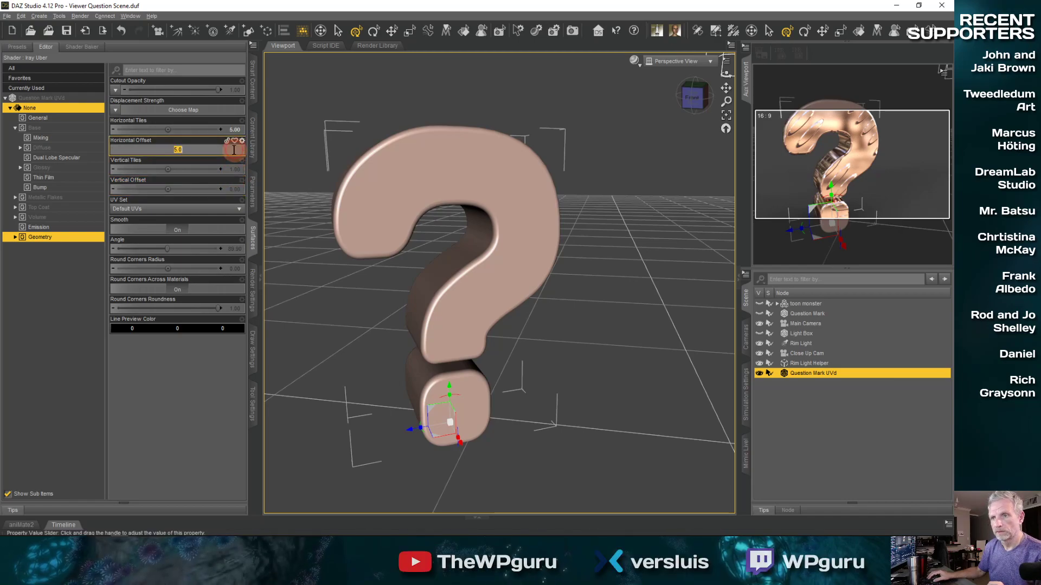
{"action": "type", "text": "0"}
{"action": "key", "text": "Return"}
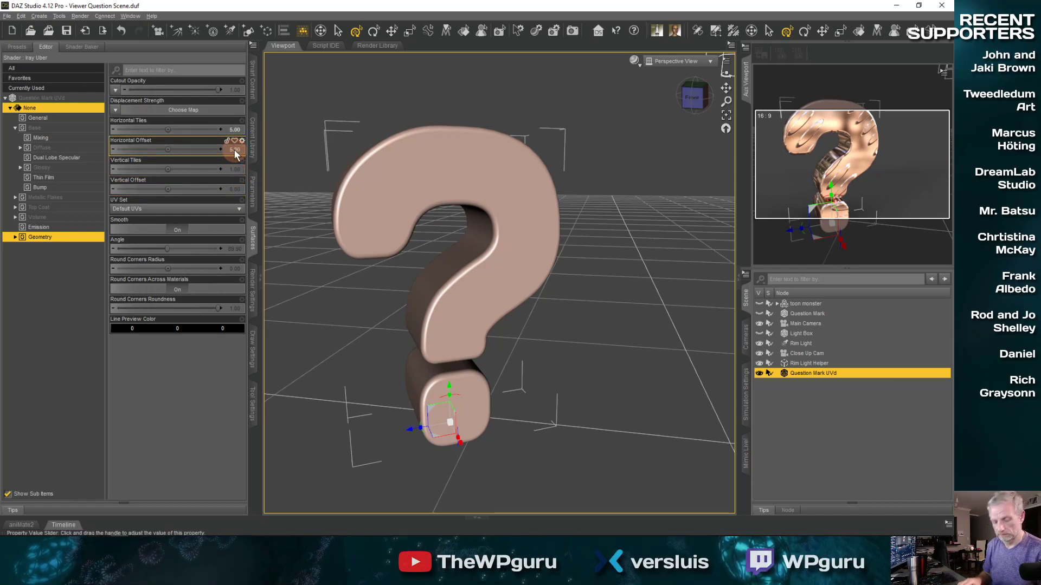
- Set the surface's Vertical Tiles to 5
{"action": "double_click", "coordinate": [233, 170]}
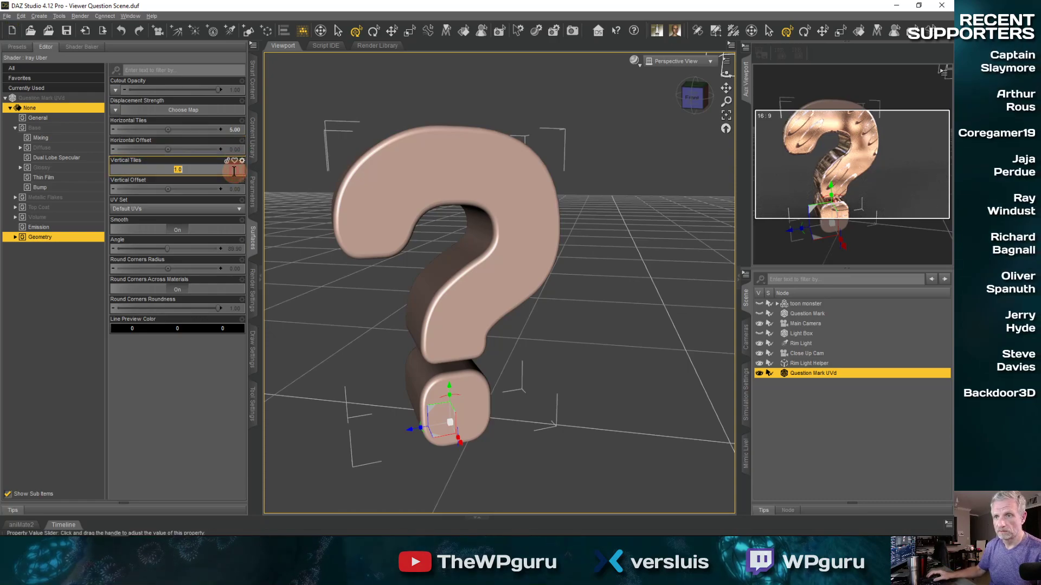
{"action": "type", "text": "5"}
{"action": "key", "text": "Return"}
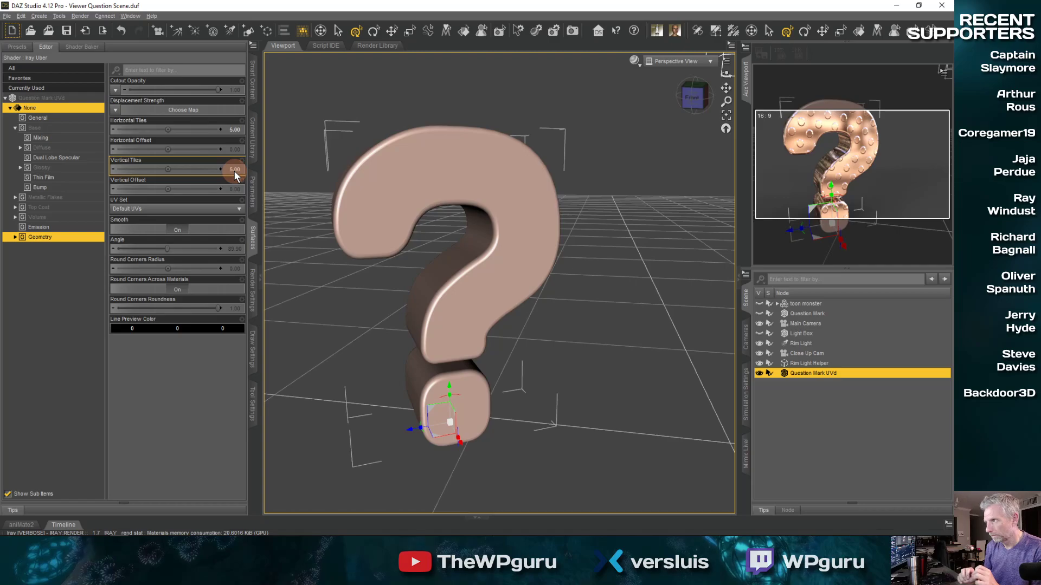
- Increase both Horizontal Tiles and Vertical Tiles of the surface to 10
{"action": "double_click", "coordinate": [232, 130]}
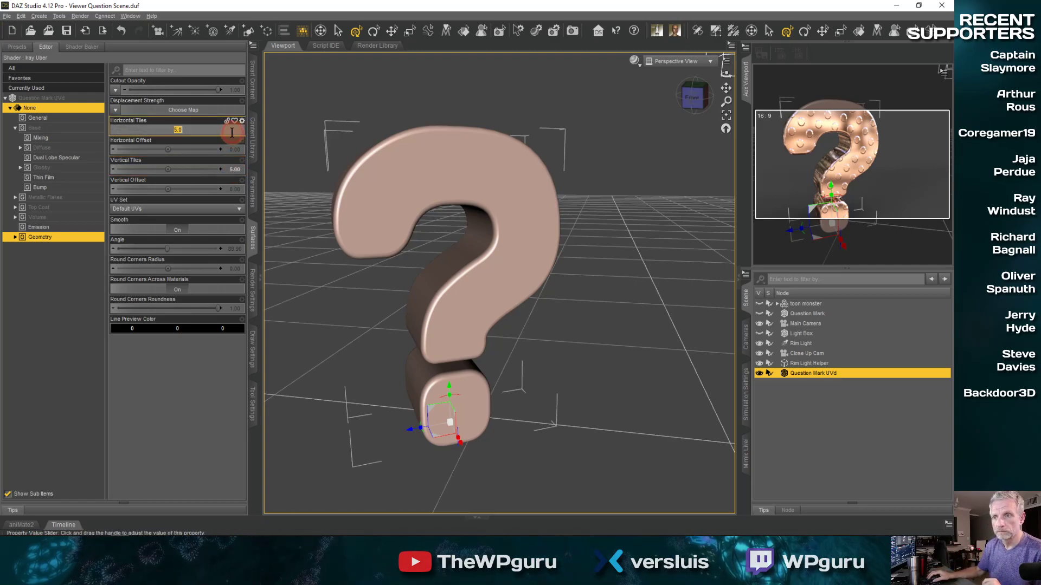
{"action": "type", "text": "10"}
{"action": "key", "text": "Return"}
{"action": "double_click", "coordinate": [234, 170]}
{"action": "type", "text": "10"}
{"action": "key", "text": "Return"}
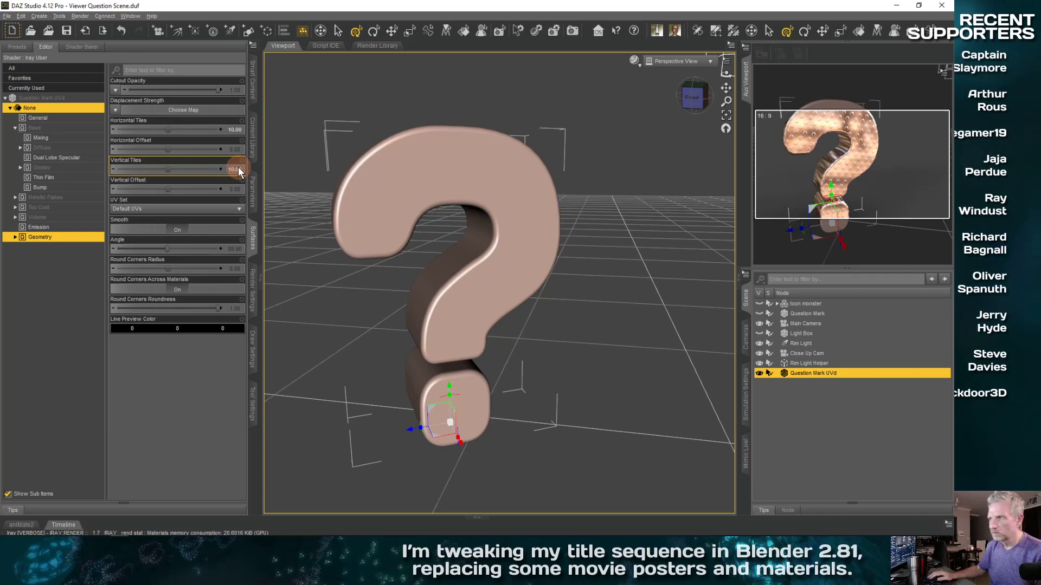
- Switch the perspective viewport's draw style to NVIDIA Iray
{"action": "left_click", "coordinate": [668, 61]}
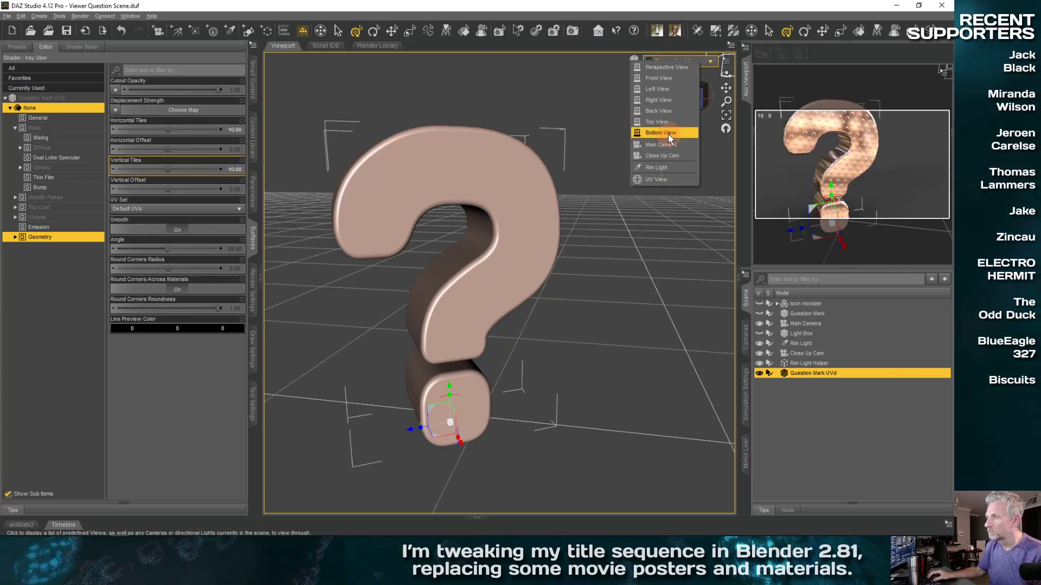
{"action": "left_click", "coordinate": [629, 61]}
{"action": "left_click", "coordinate": [634, 59]}
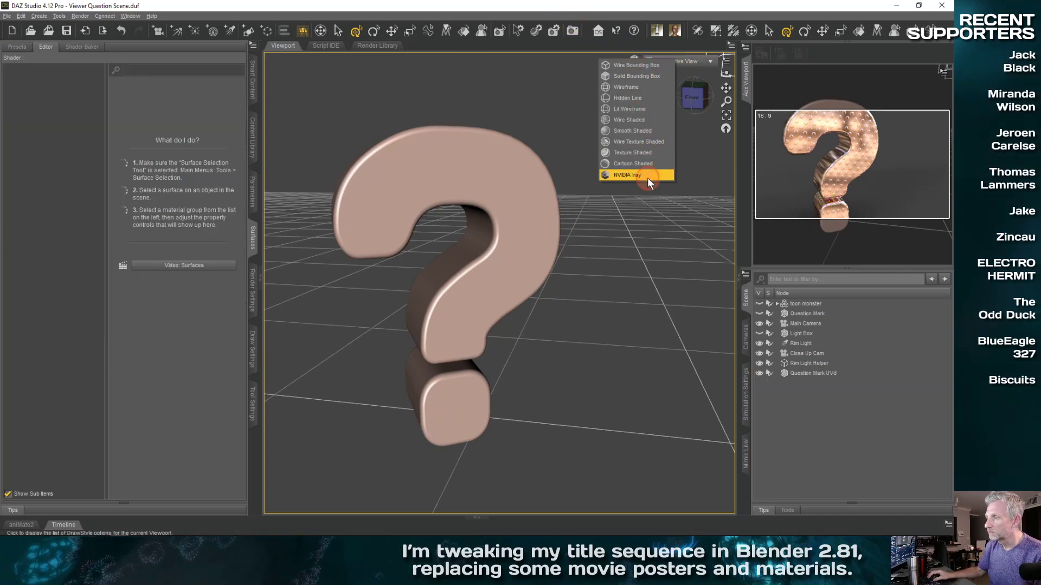
{"action": "left_click", "coordinate": [629, 174]}
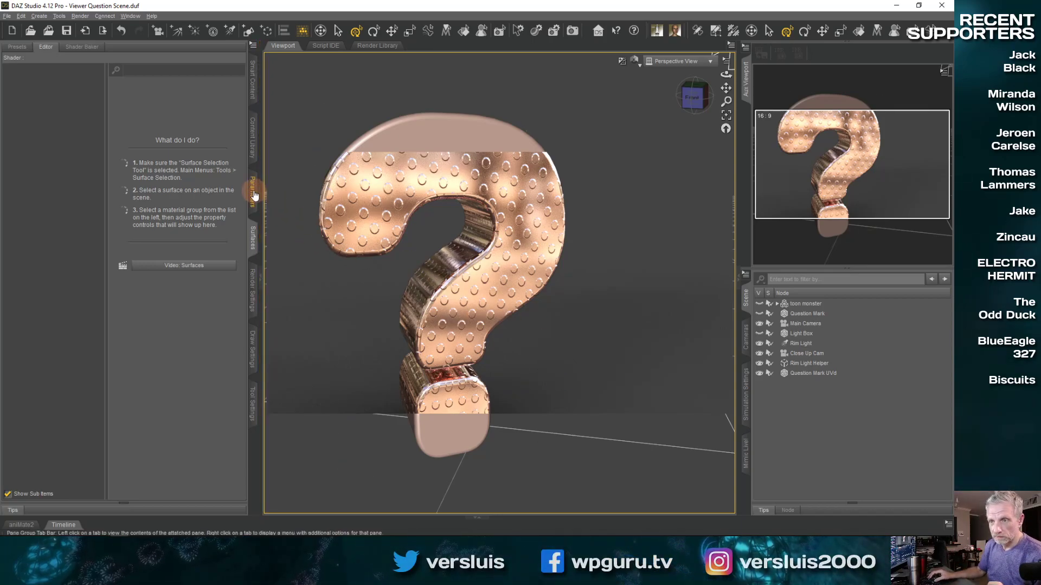
- Set both Horizontal Tiles and Vertical Tiles of the Question Mark UVd surface to 5
{"action": "left_click", "coordinate": [251, 293]}
{"action": "left_click", "coordinate": [252, 241]}
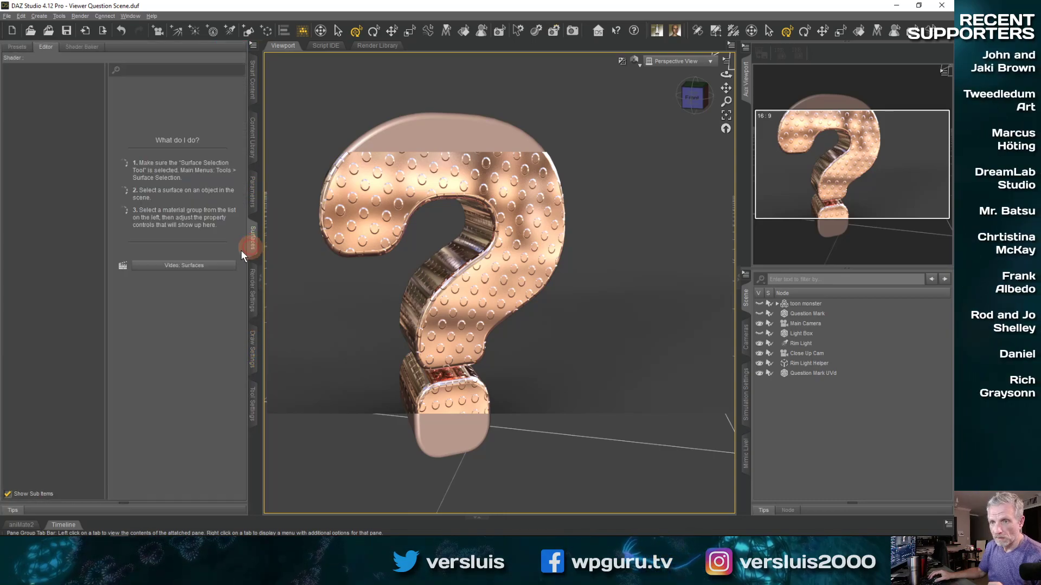
{"action": "left_click", "coordinate": [424, 192]}
{"action": "left_click", "coordinate": [57, 237]}
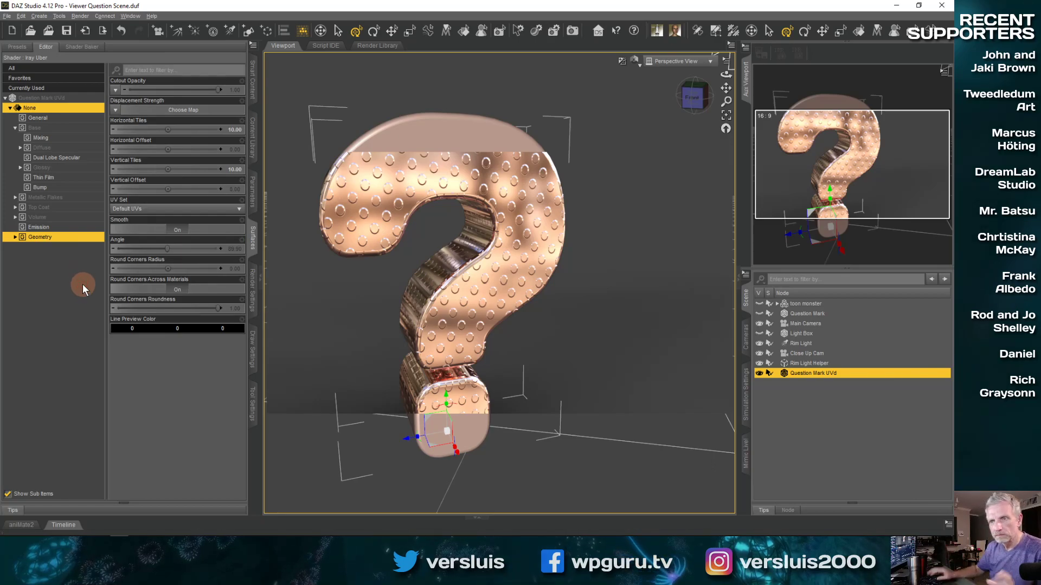
{"action": "left_click", "coordinate": [232, 129]}
{"action": "key", "text": "Return"}
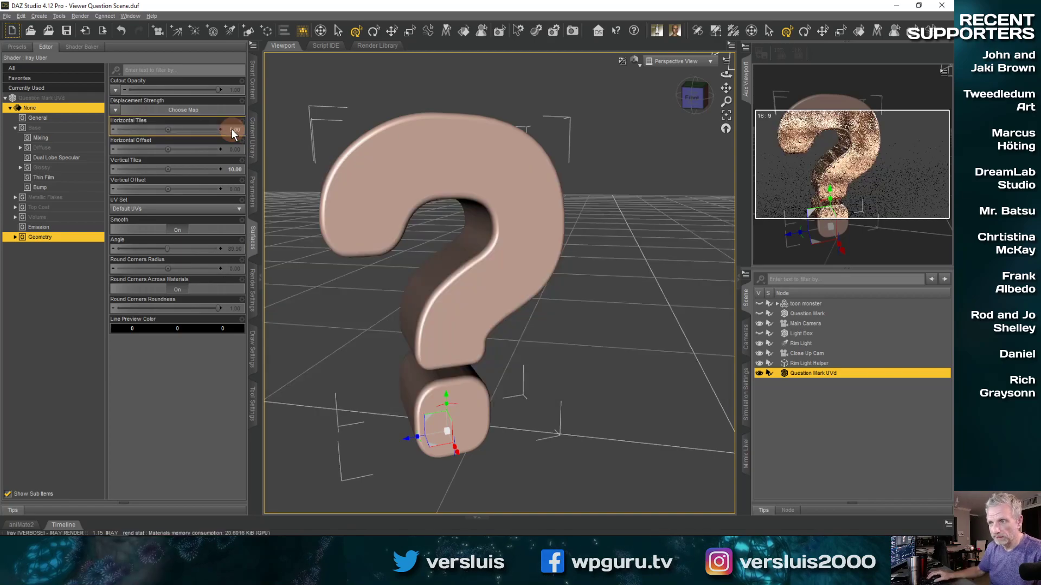
{"action": "left_click", "coordinate": [236, 169]}
{"action": "type", "text": "5"}
{"action": "key", "text": "Return"}
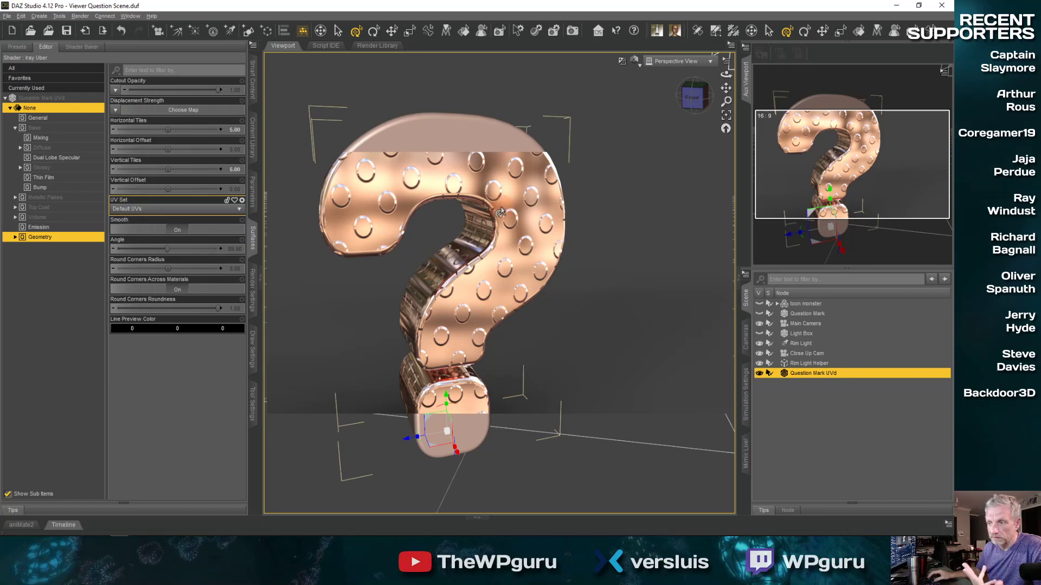
- Try a Base Bump strength of 50 on the question mark's surface and restore it to 10
{"action": "left_click", "coordinate": [60, 187]}
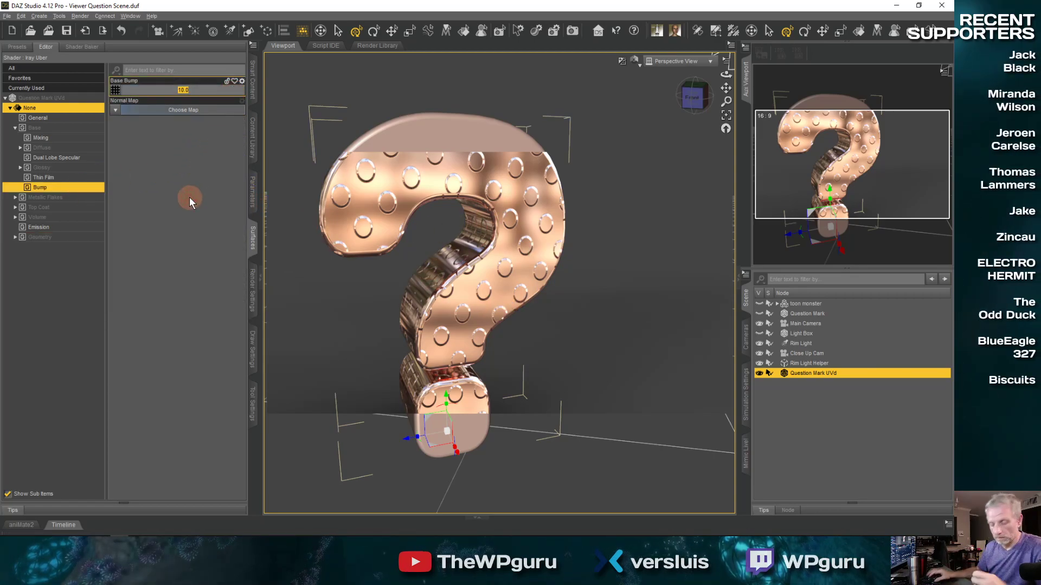
{"action": "type", "text": "50"}
{"action": "key", "text": "Return"}
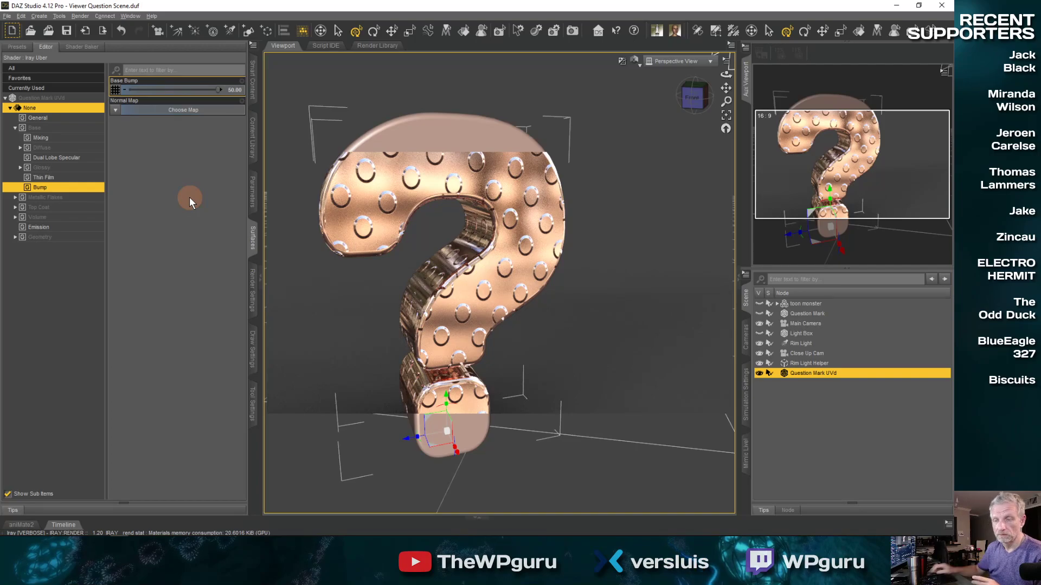
{"action": "left_click", "coordinate": [233, 90]}
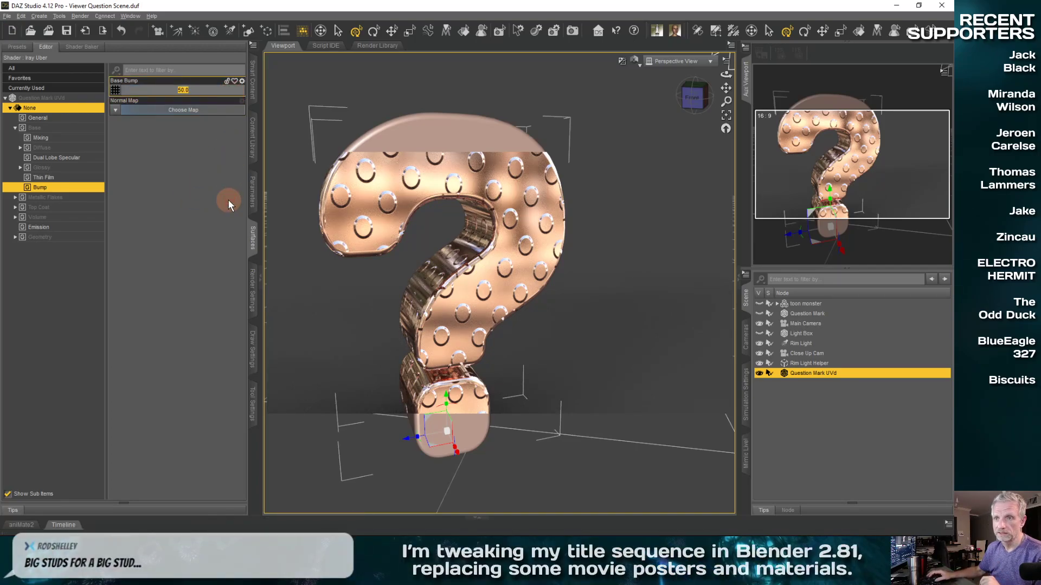
{"action": "type", "text": "10"}
{"action": "key", "text": "Return"}
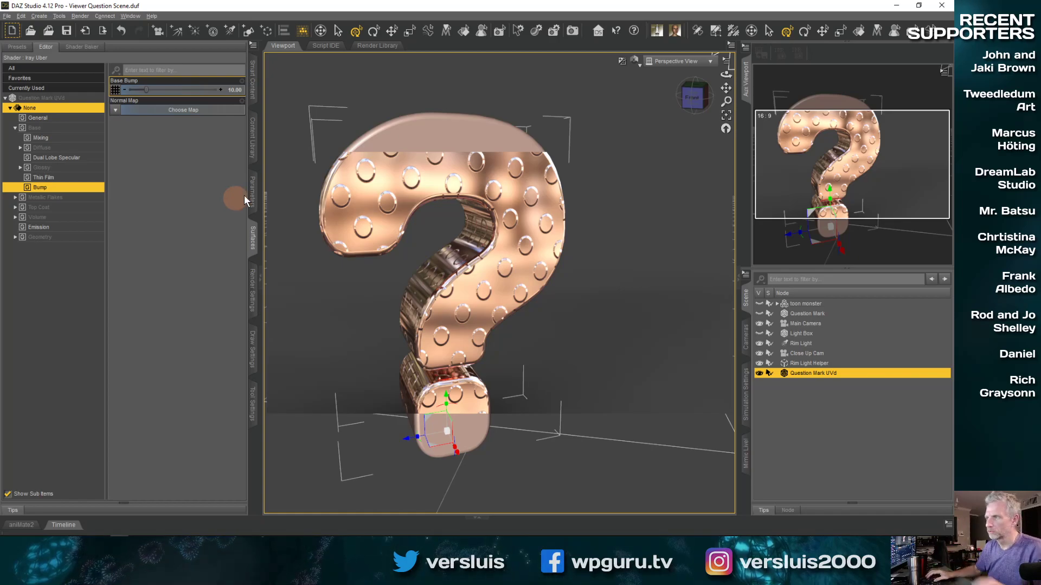
- Try studded_rubber_bump.png as the surface's Normal Map and set the map back to None
{"action": "left_click", "coordinate": [688, 99]}
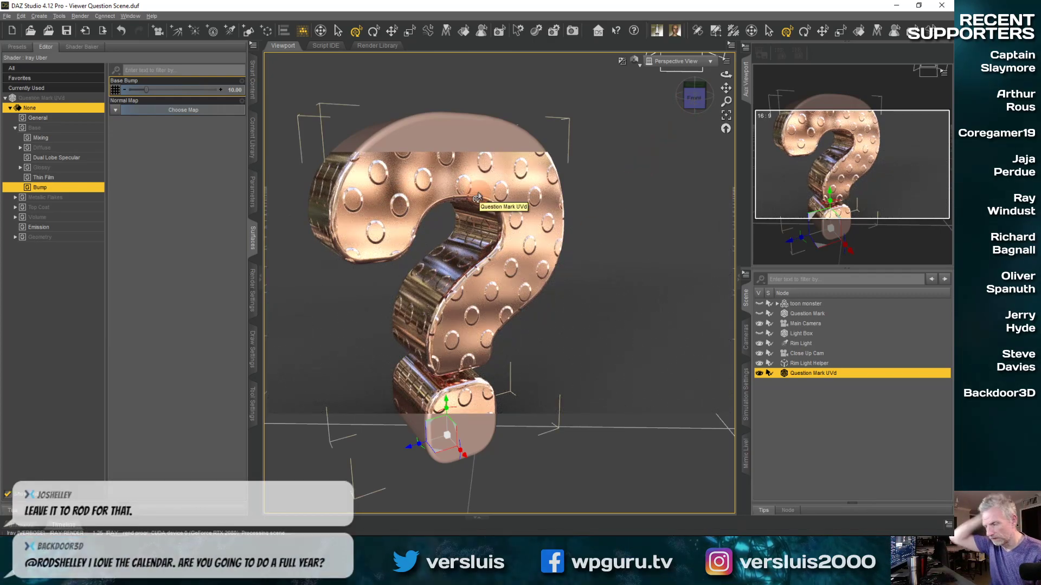
{"action": "left_click", "coordinate": [116, 109]}
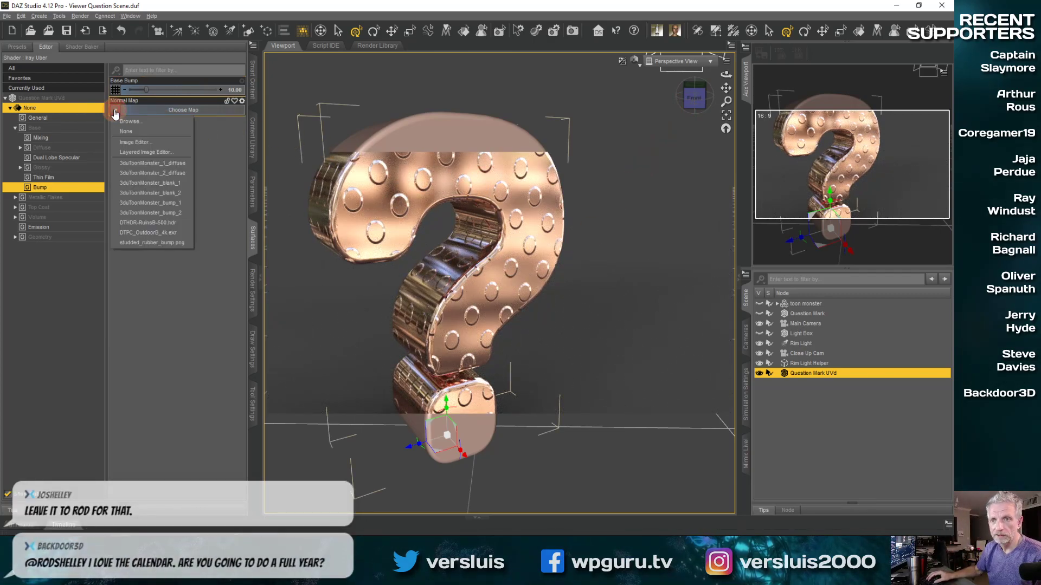
{"action": "left_click", "coordinate": [169, 245]}
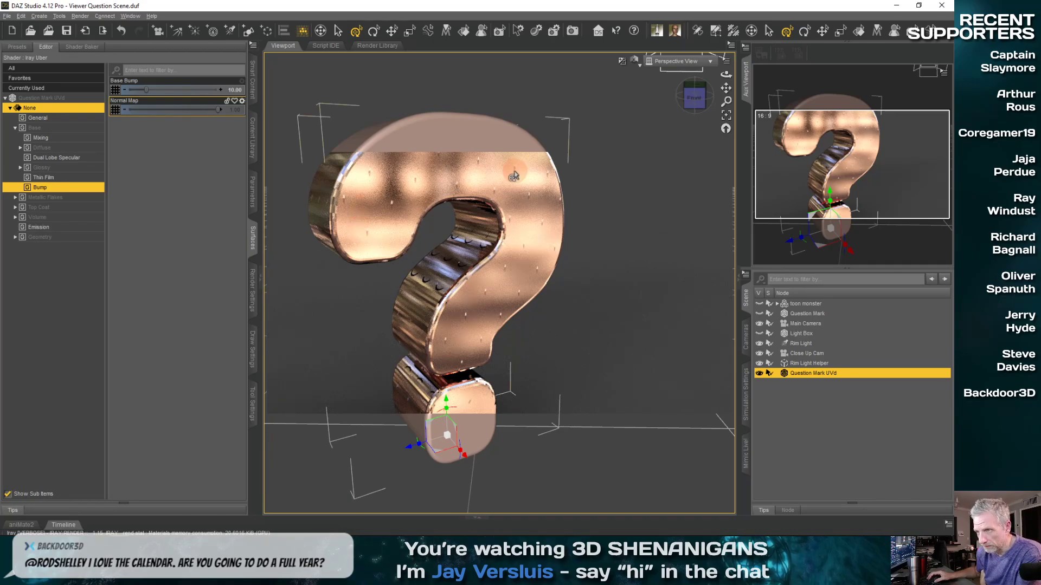
{"action": "left_click", "coordinate": [115, 109]}
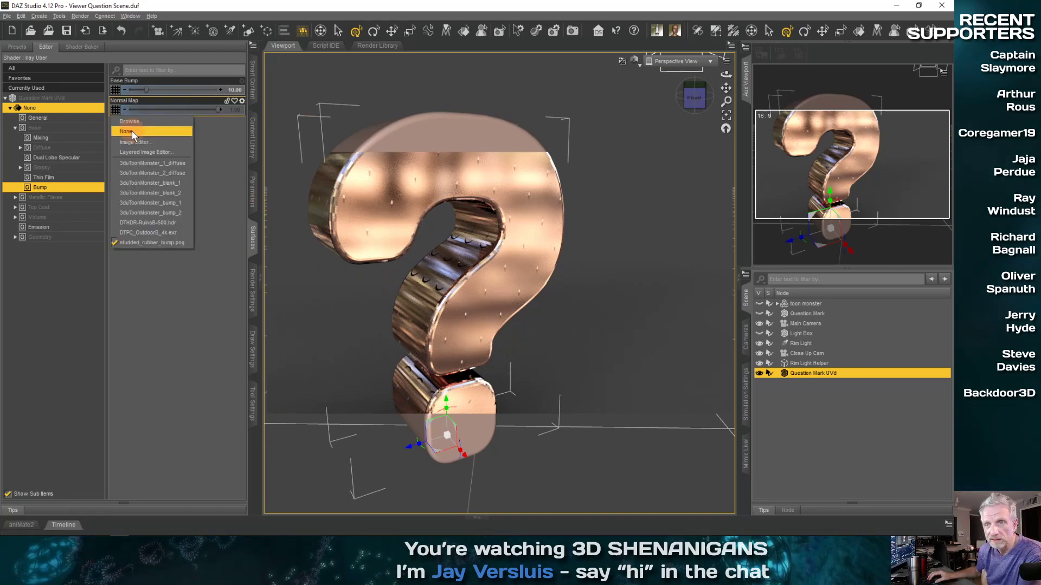
{"action": "left_click", "coordinate": [132, 131]}
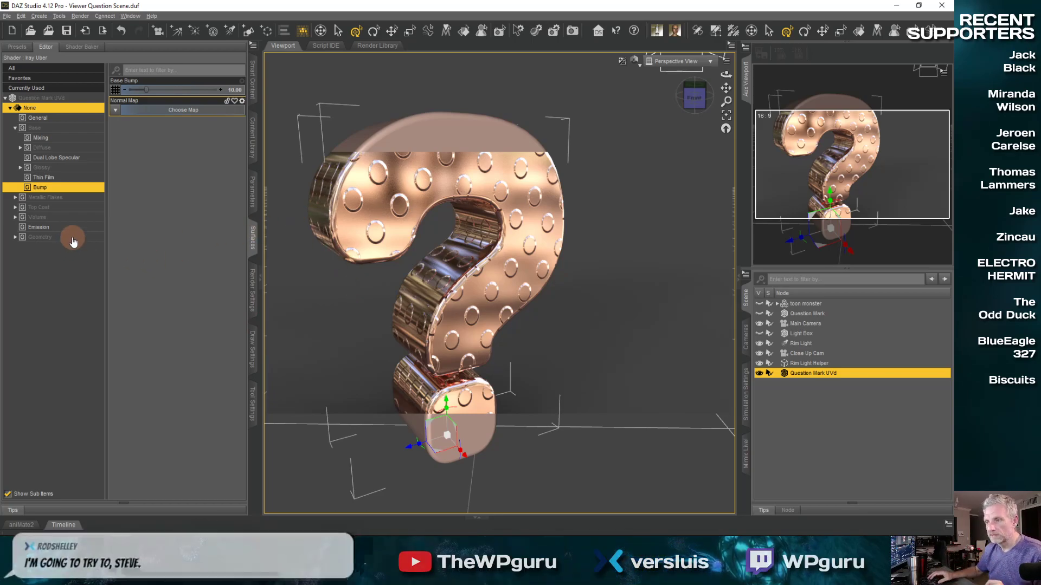
- Look through the Main Camera in the main viewport and make the toon monster and Light Box visible
{"action": "left_click", "coordinate": [709, 64]}
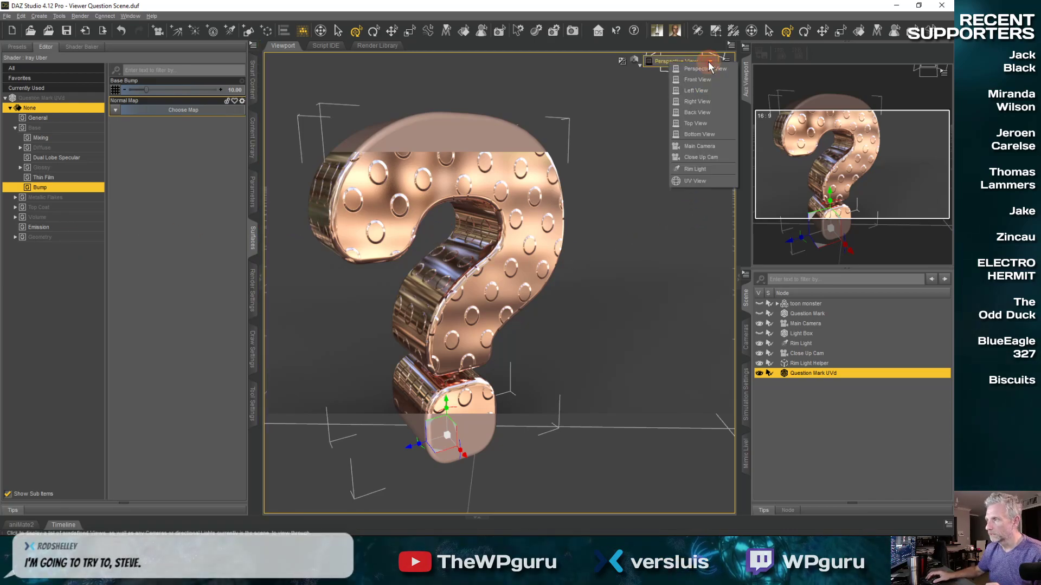
{"action": "left_click", "coordinate": [709, 143]}
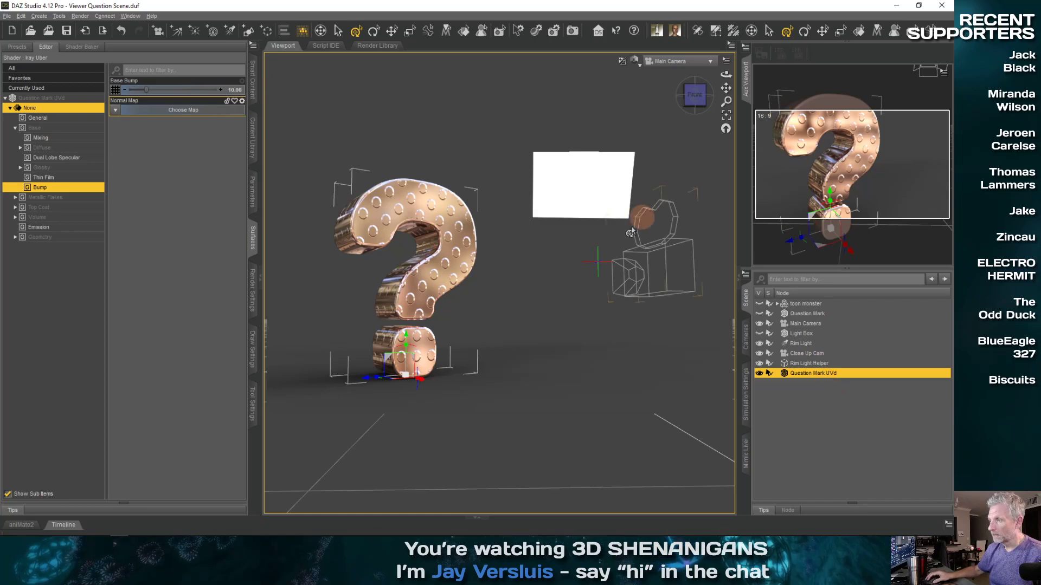
{"action": "left_click", "coordinate": [759, 304]}
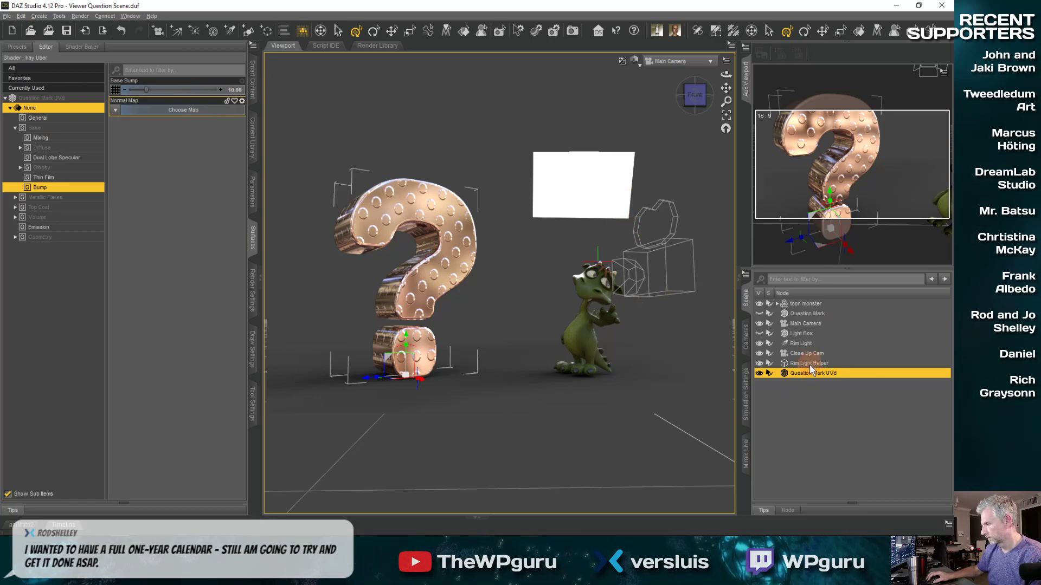
{"action": "left_click", "coordinate": [763, 333]}
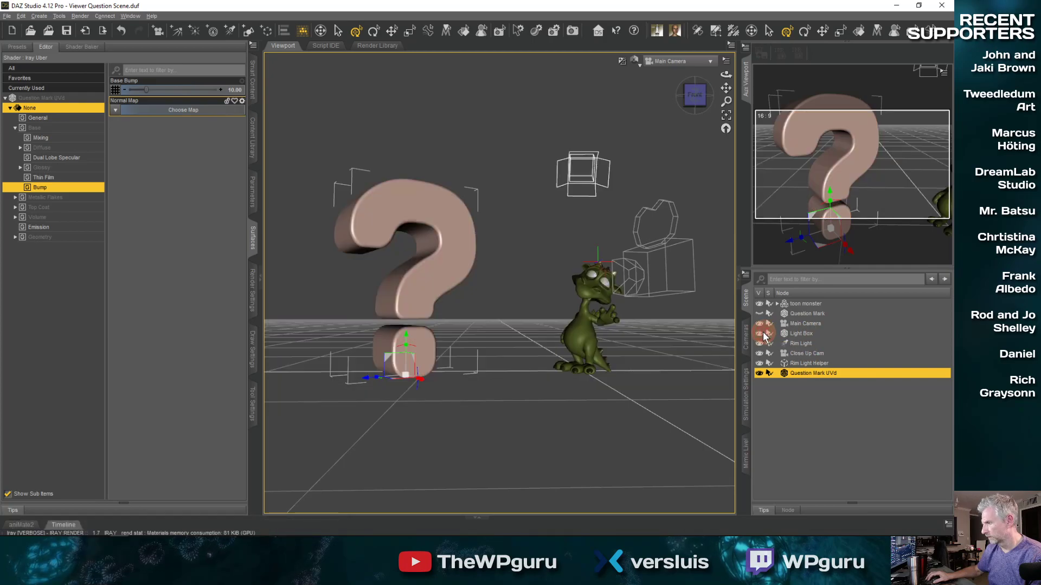
{"action": "left_click", "coordinate": [763, 334]}
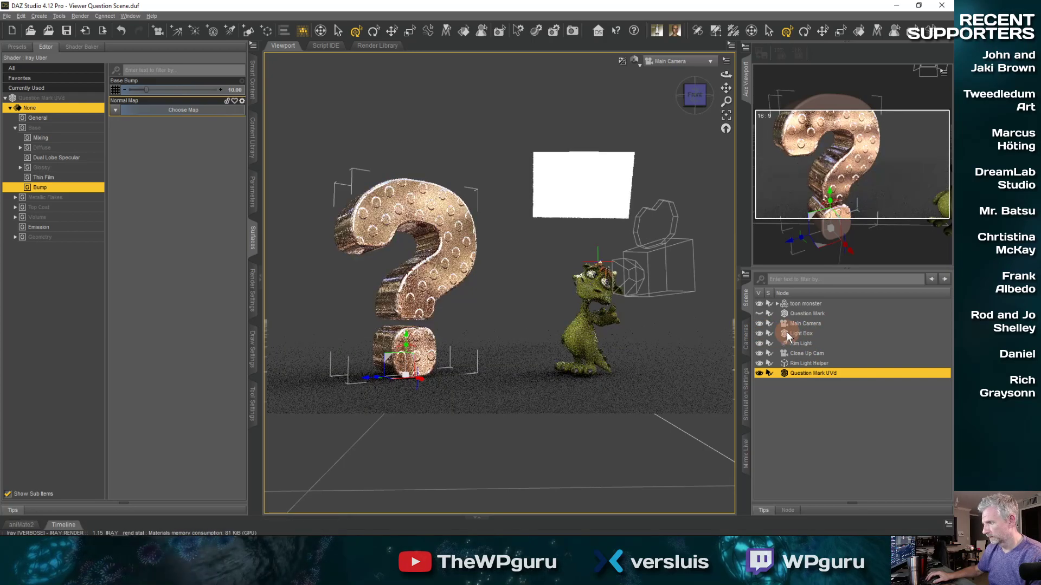
- Show the 16:9 aspect frame in the main viewport and clear the question mark's selection
{"action": "left_click", "coordinate": [709, 64]}
{"action": "left_click", "coordinate": [733, 110]}
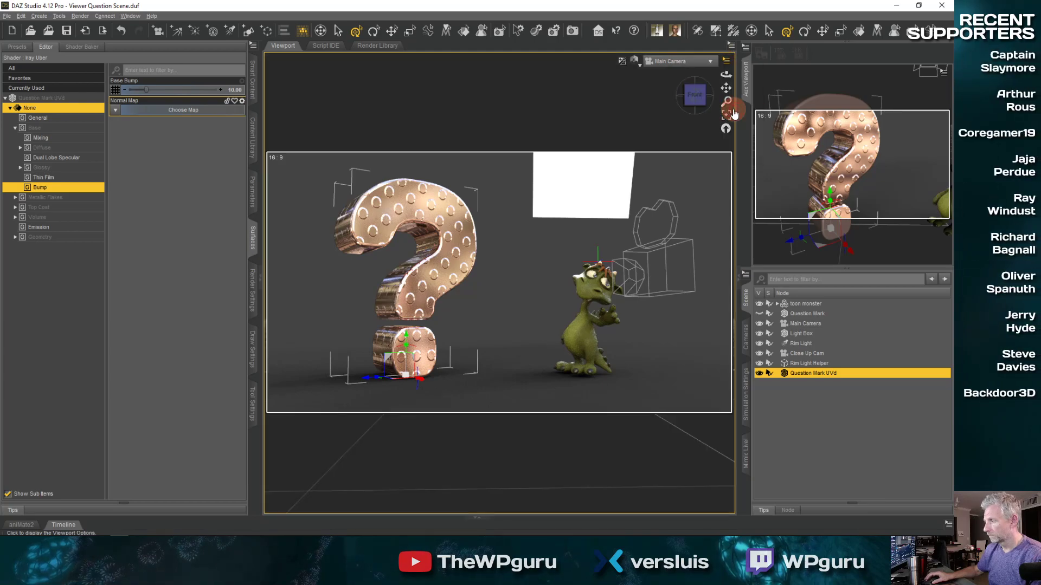
{"action": "left_click", "coordinate": [617, 194]}
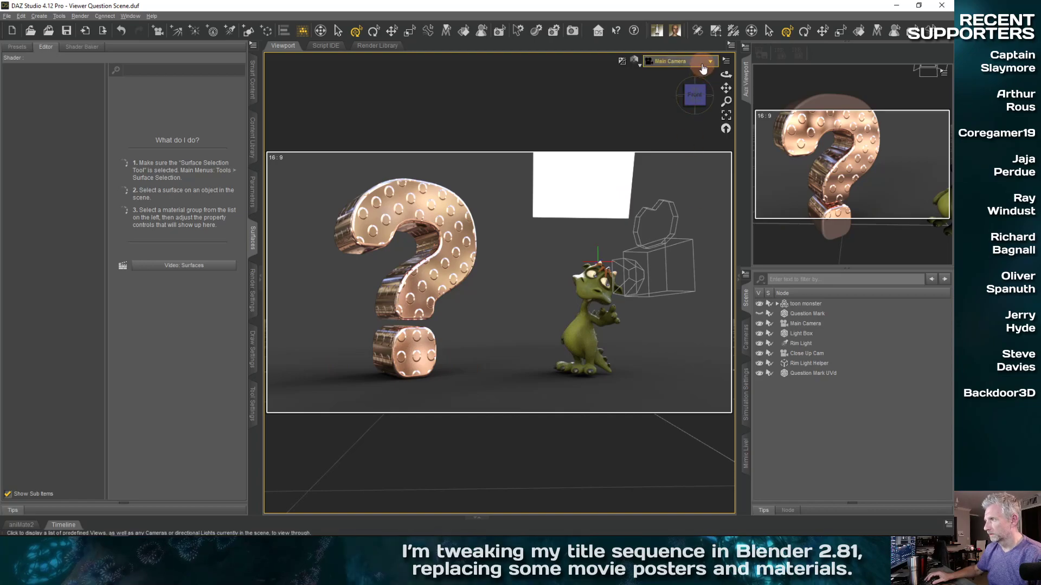
- Set the auxiliary viewport to the Main Camera and the main viewport to Perspective View
{"action": "left_click", "coordinate": [912, 71]}
{"action": "left_click", "coordinate": [902, 165]}
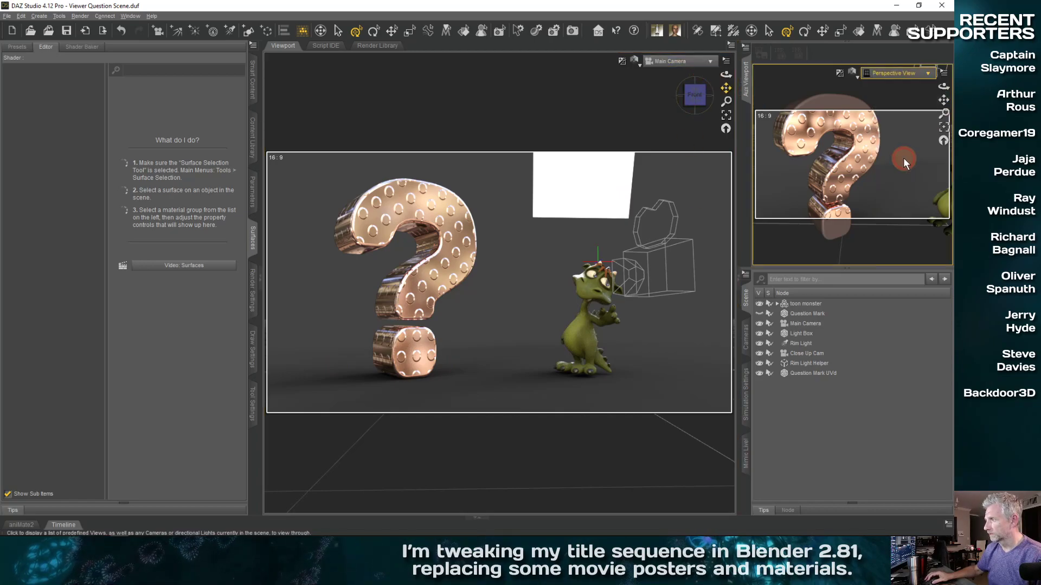
{"action": "left_click", "coordinate": [710, 61]}
{"action": "left_click", "coordinate": [710, 69]}
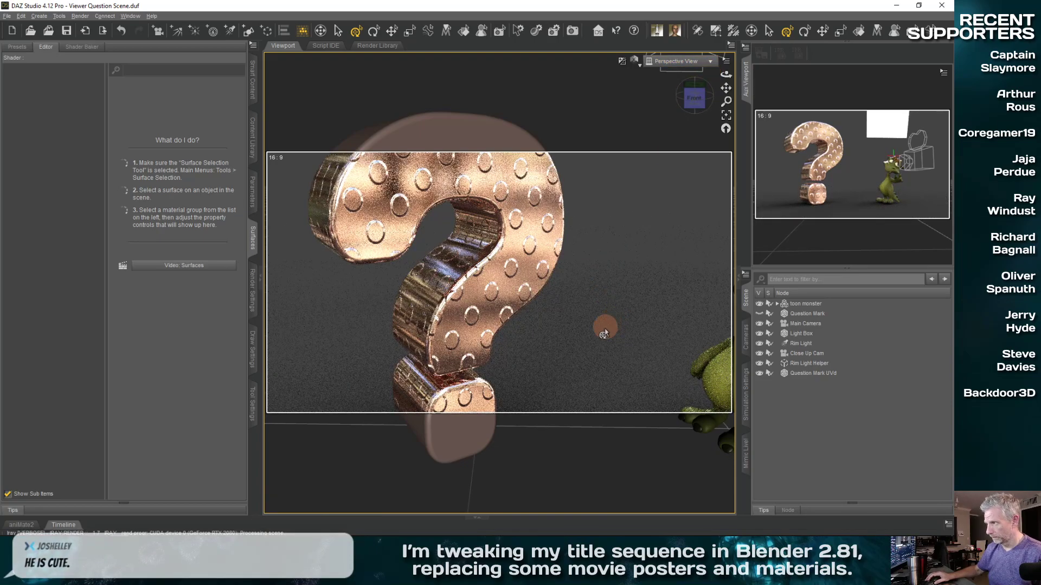
- Select the Rim Light and frame it in the perspective view with the question mark and monster in sight
{"action": "scroll", "coordinate": [600, 334], "scroll_direction": "down", "scroll_amount": 8}
{"action": "scroll", "coordinate": [609, 301], "scroll_direction": "down", "scroll_amount": 5}
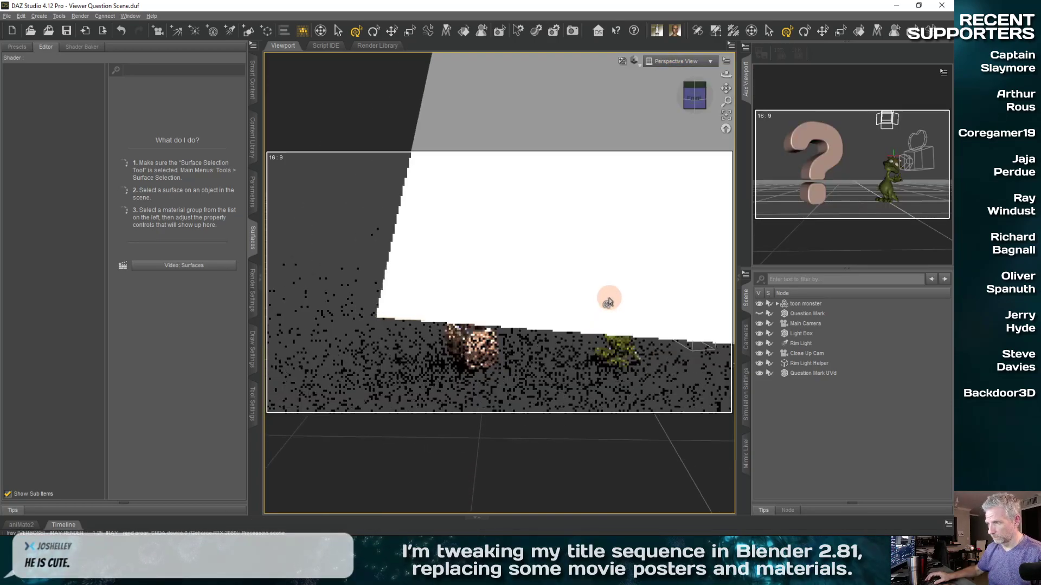
{"action": "middle_click_drag", "start_coordinate": [608, 304], "coordinate": [609, 302]}
{"action": "scroll", "coordinate": [605, 296], "scroll_direction": "down", "scroll_amount": 4}
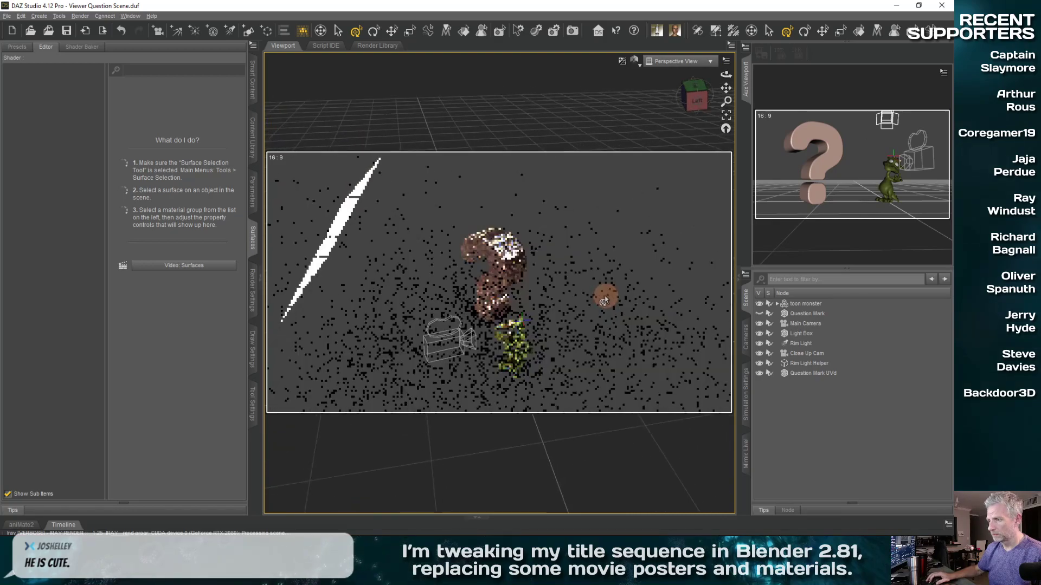
{"action": "left_click", "coordinate": [807, 343]}
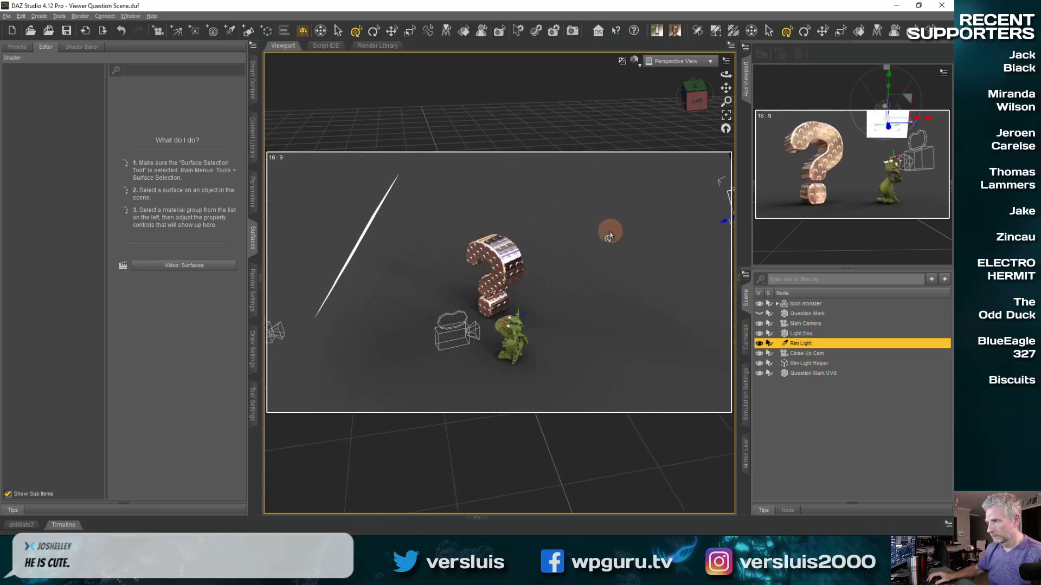
{"action": "left_click", "coordinate": [725, 115]}
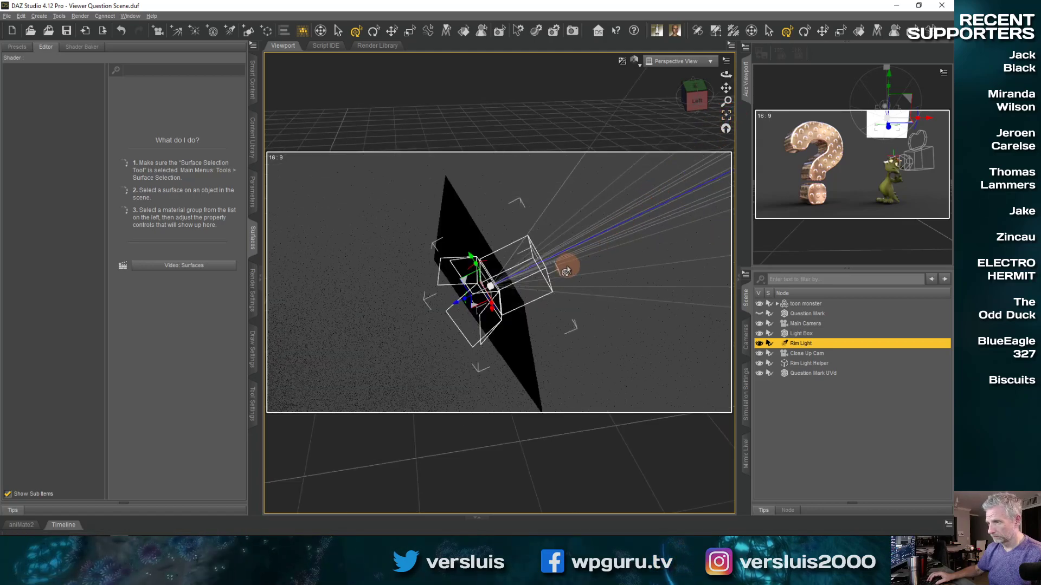
{"action": "scroll", "coordinate": [567, 270], "scroll_direction": "down", "scroll_amount": 6}
{"action": "scroll", "coordinate": [567, 270], "scroll_direction": "down", "scroll_amount": 1}
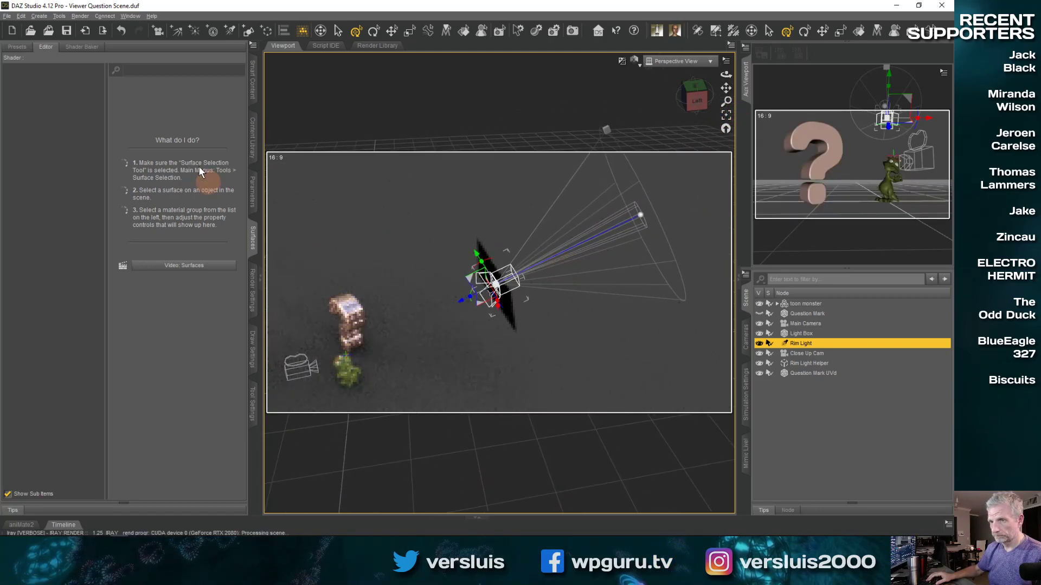
- Set the Universal tool's manipulator to use world coordinates
{"action": "left_click", "coordinate": [251, 401]}
{"action": "left_click", "coordinate": [86, 61]}
{"action": "left_click", "coordinate": [94, 74]}
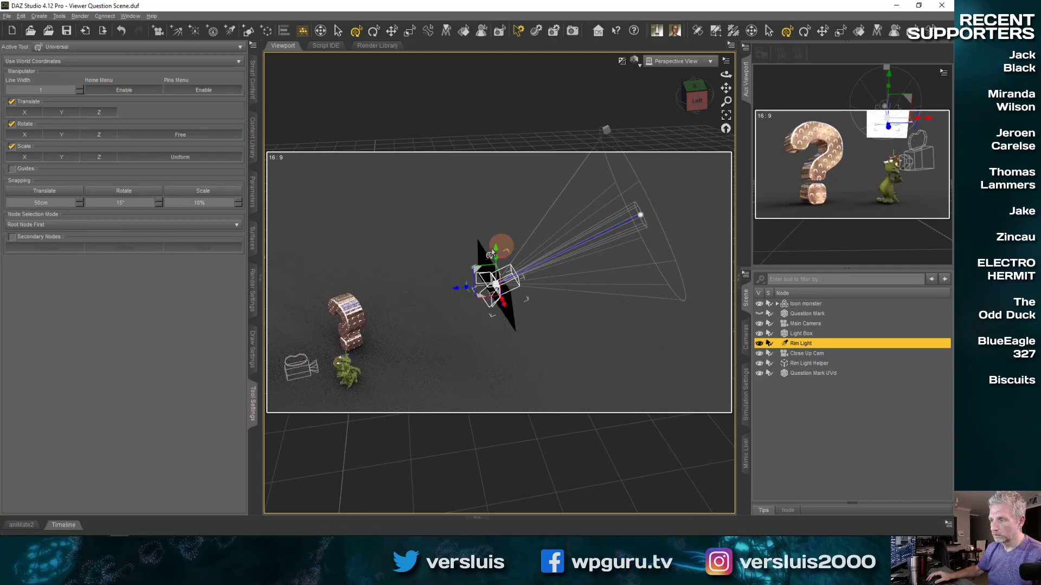
- Raise the Rim Light straight up along the world Y axis until its emitter sits above the Main Camera's frame
{"action": "left_click_drag", "start_coordinate": [495, 253], "coordinate": [497, 200]}
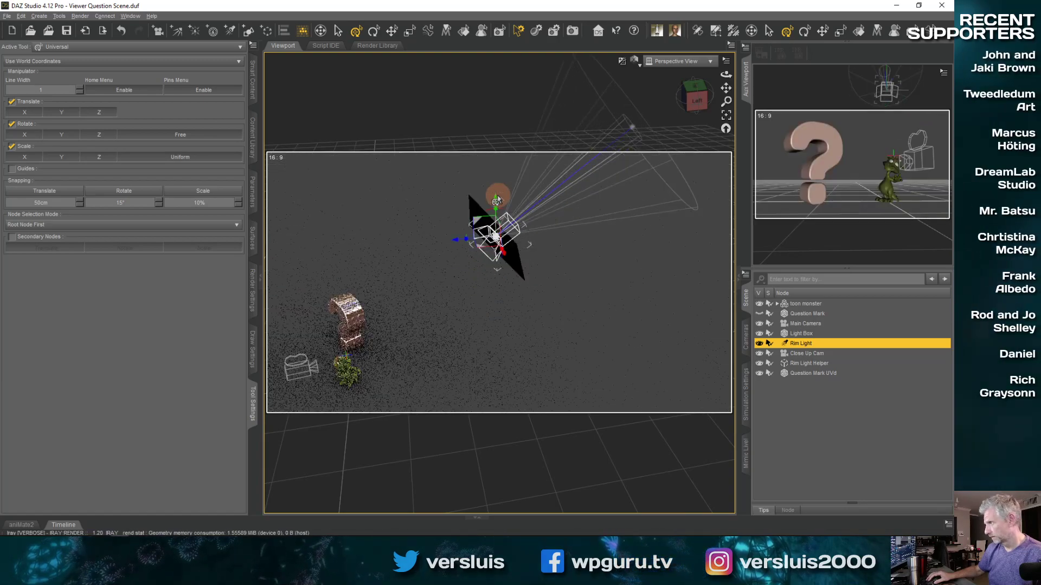
{"action": "left_click", "coordinate": [498, 200]}
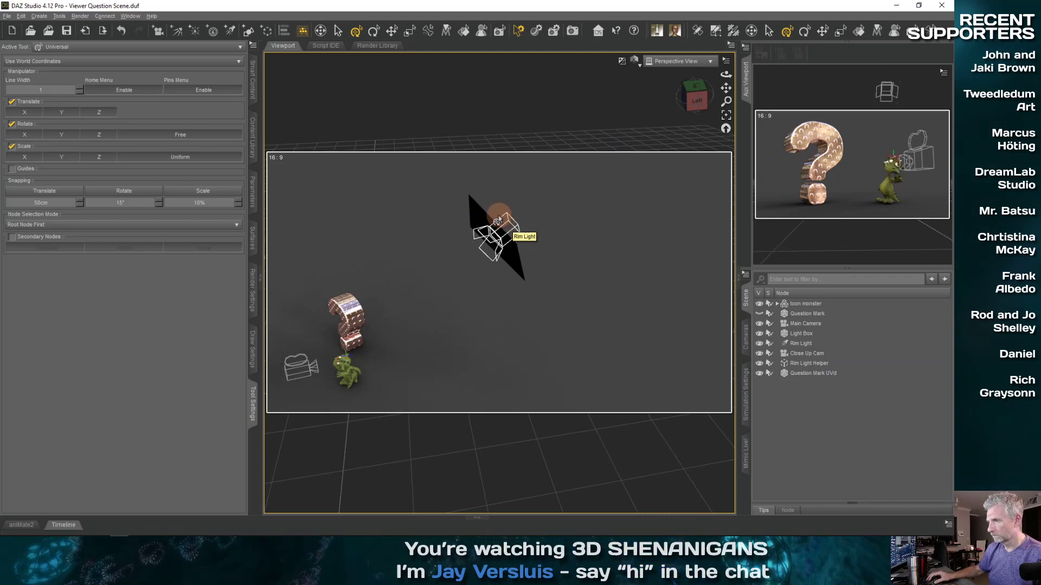
{"action": "left_click", "coordinate": [504, 247]}
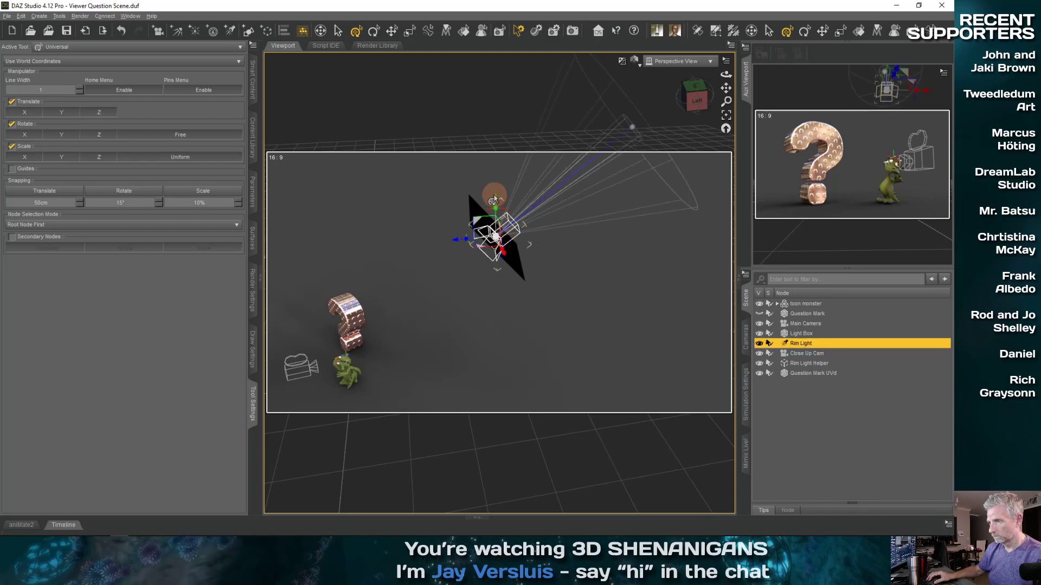
{"action": "left_click_drag", "start_coordinate": [495, 209], "coordinate": [494, 201]}
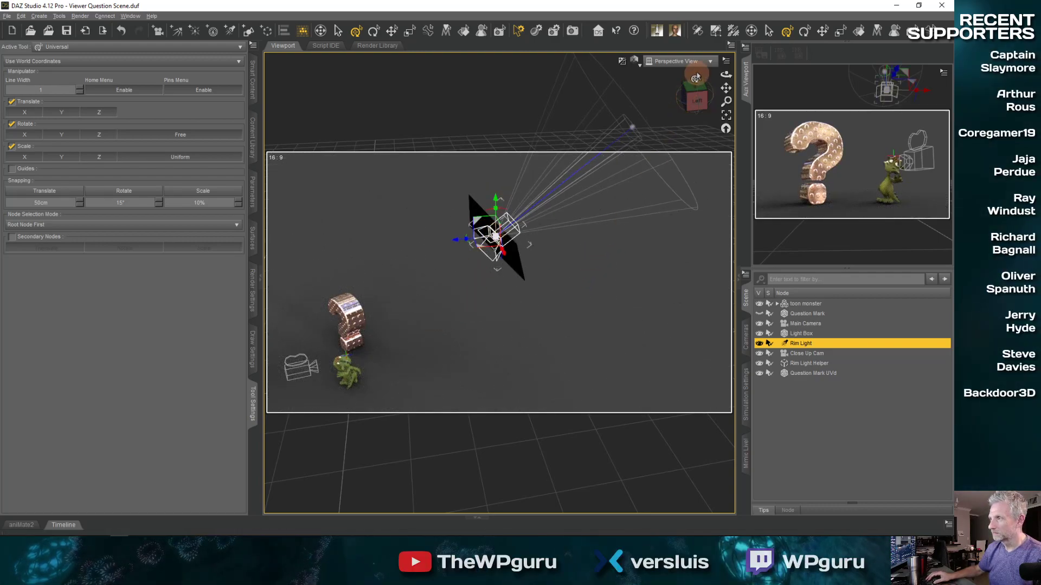
- Look through the Close Up Cam in the main viewport and frame the monster's feet and the ground beneath them
{"action": "left_click", "coordinate": [708, 62]}
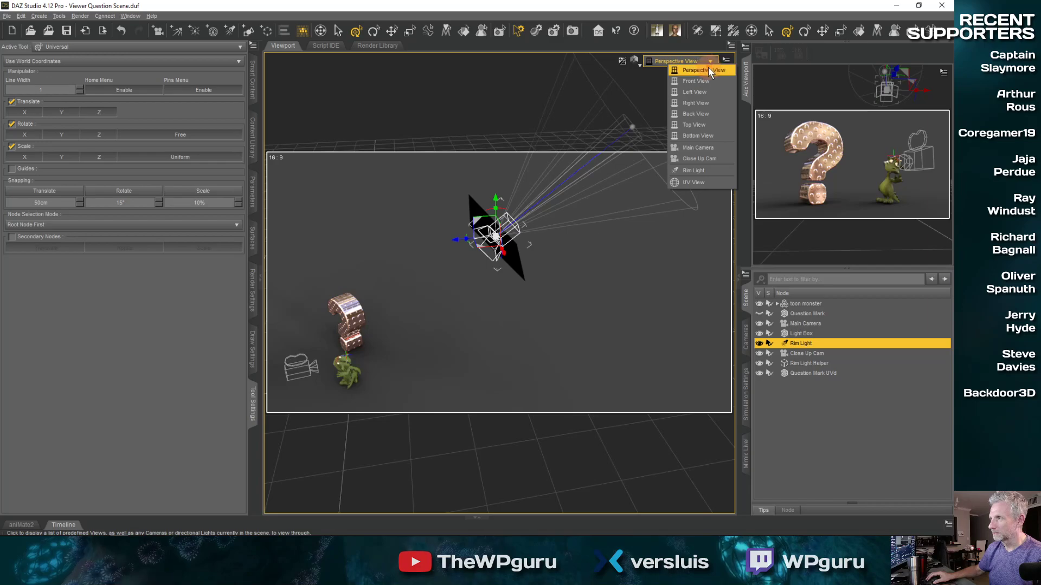
{"action": "left_click", "coordinate": [701, 146]}
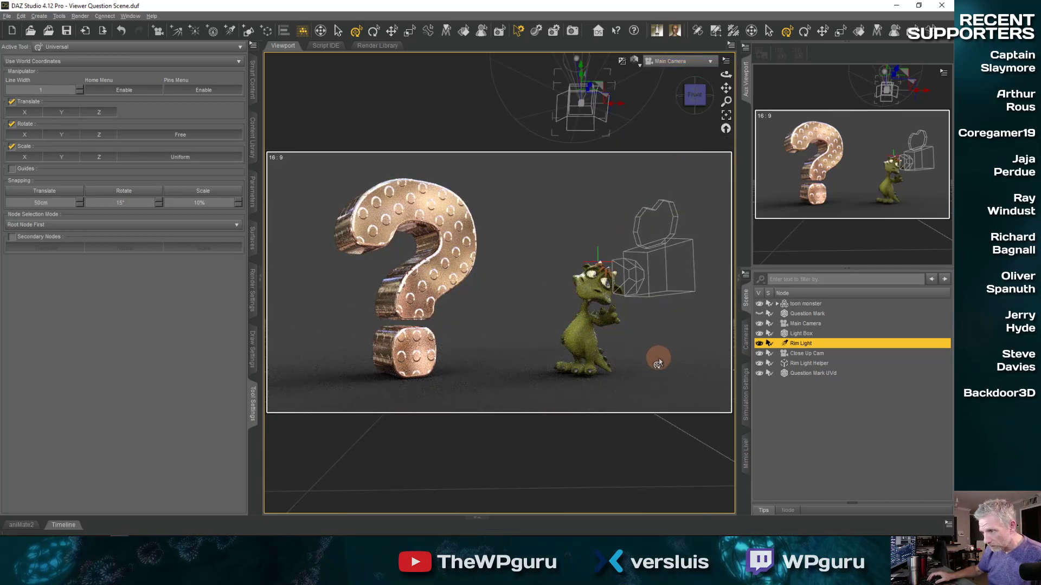
{"action": "left_click", "coordinate": [590, 333]}
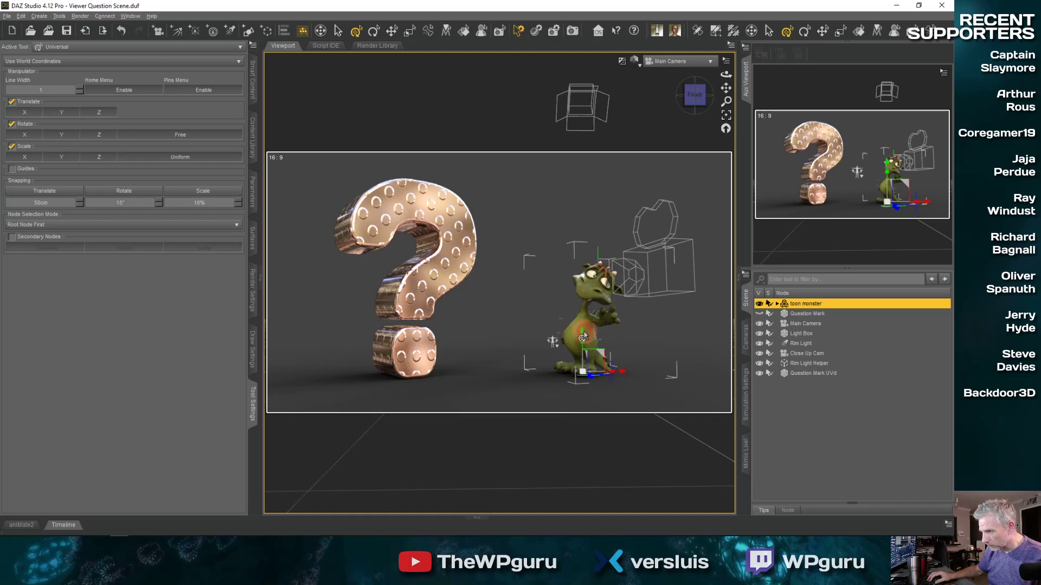
{"action": "left_click", "coordinate": [583, 337]}
{"action": "left_click", "coordinate": [711, 61]}
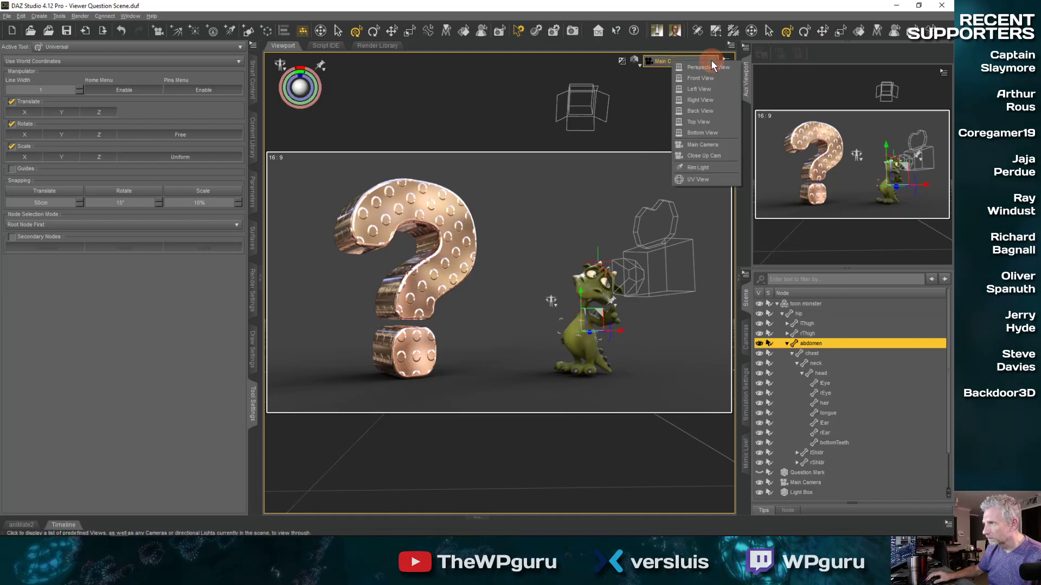
{"action": "left_click", "coordinate": [706, 155]}
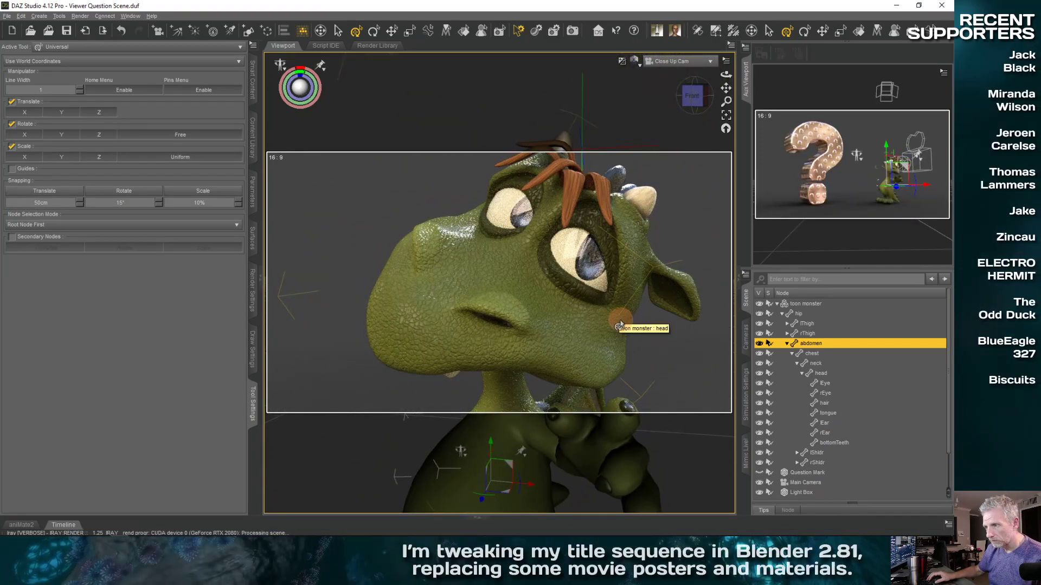
{"action": "middle_click_drag", "start_coordinate": [600, 274], "coordinate": [597, 283]}
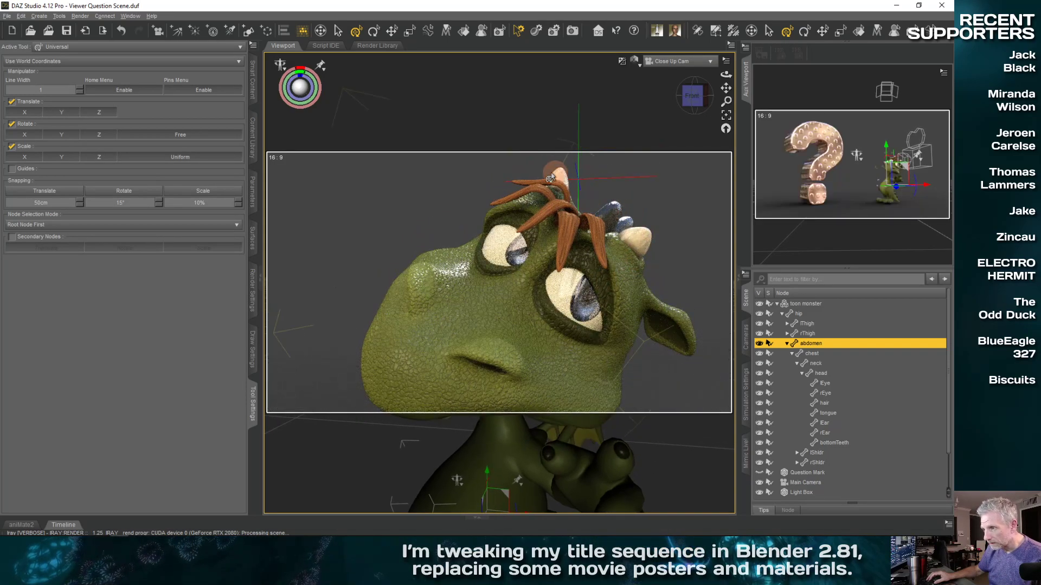
{"action": "middle_click_drag", "start_coordinate": [549, 312], "coordinate": [547, 296]}
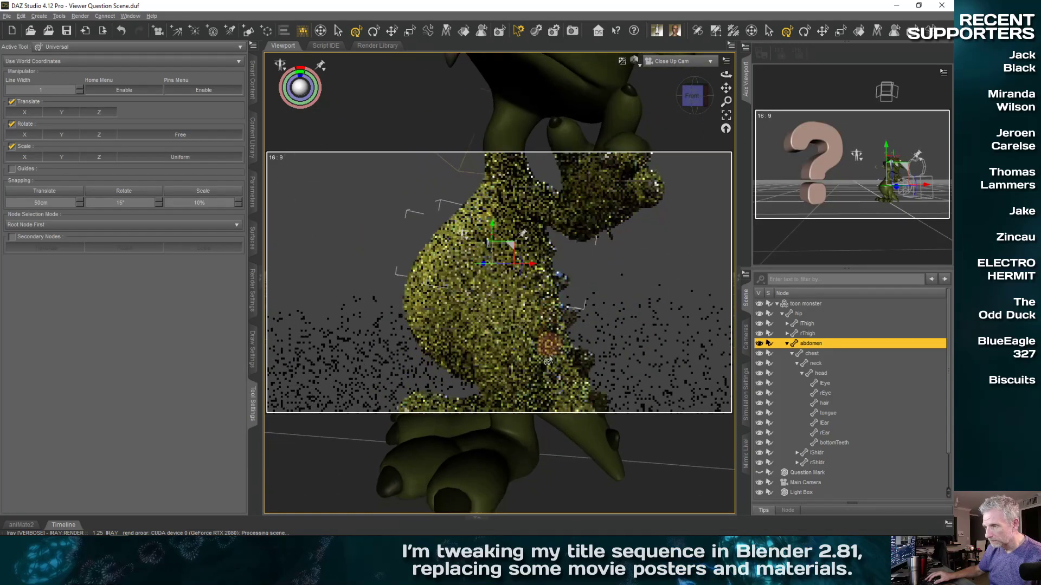
{"action": "mouse_move", "coordinate": [553, 386]}
{"action": "middle_mouse_down"}
{"action": "mouse_move", "coordinate": [560, 367]}
{"action": "mouse_move", "coordinate": [546, 372]}
{"action": "middle_mouse_up"}
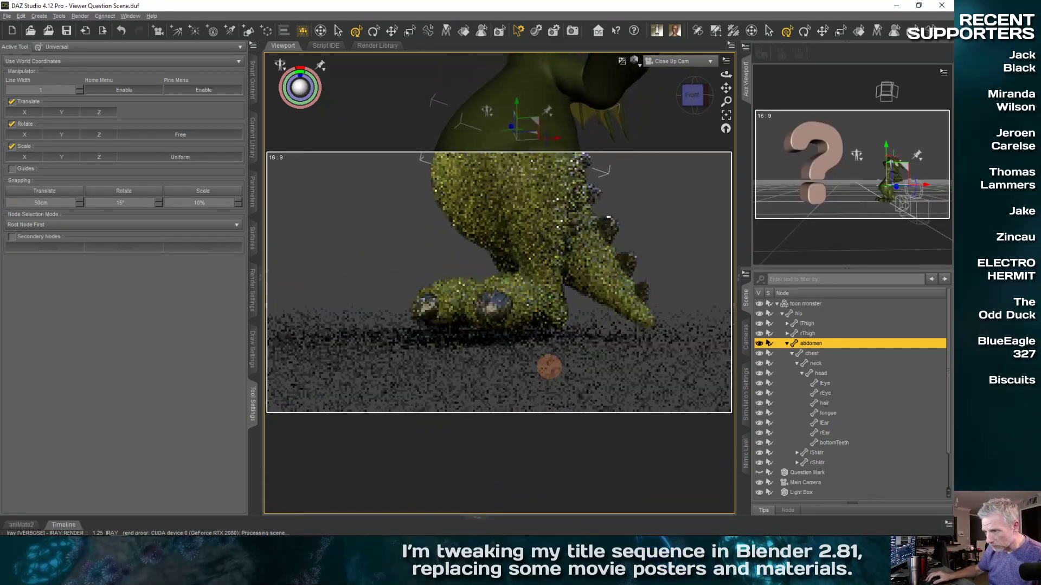
- Select the whole toon monster figure and collapse its node hierarchy in the scene
{"action": "left_click", "coordinate": [518, 207]}
{"action": "left_click", "coordinate": [537, 194]}
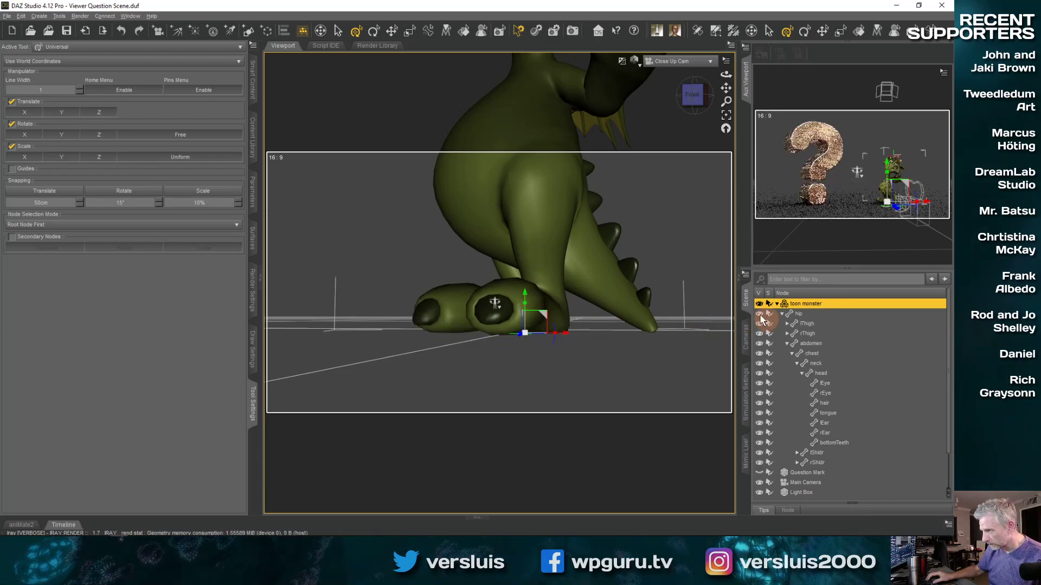
{"action": "left_click", "coordinate": [778, 304]}
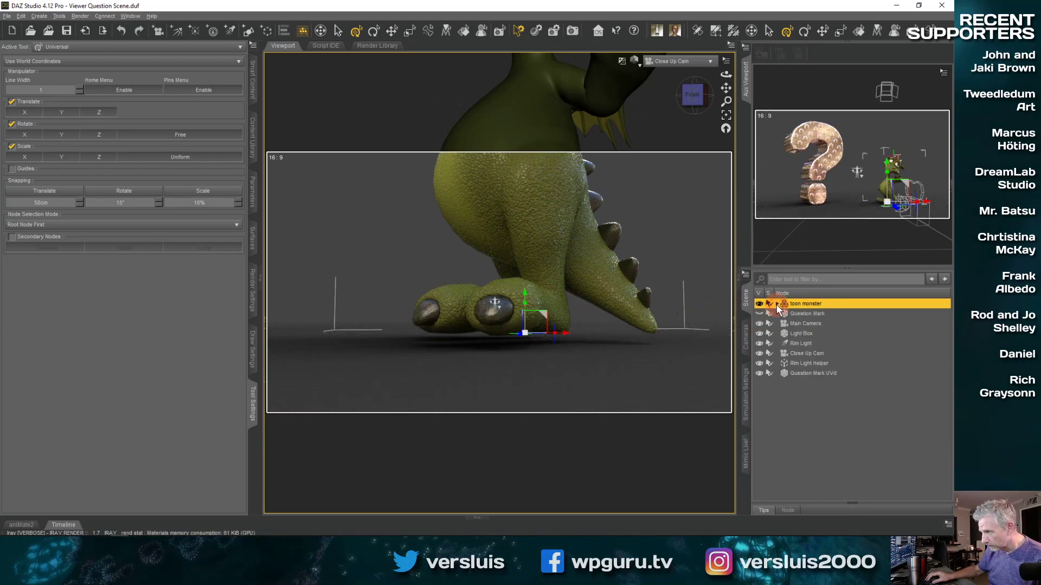
- Try lowering the toon monster in small moves along the Y axis to meet the ground, undoing one overly low placement
{"action": "left_click_drag", "start_coordinate": [524, 295], "coordinate": [525, 300]}
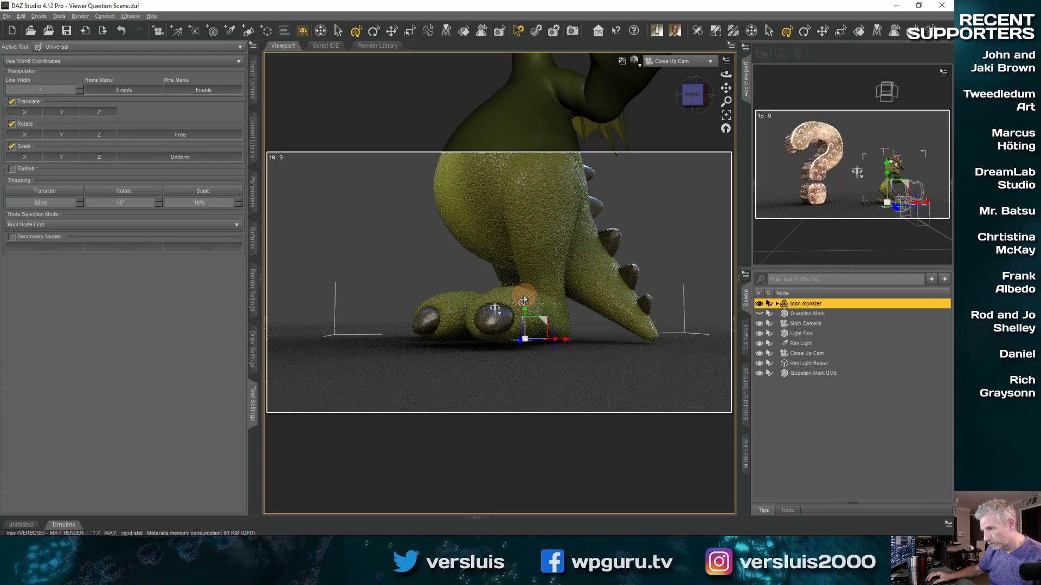
{"action": "left_click_drag", "start_coordinate": [524, 302], "coordinate": [554, 297]}
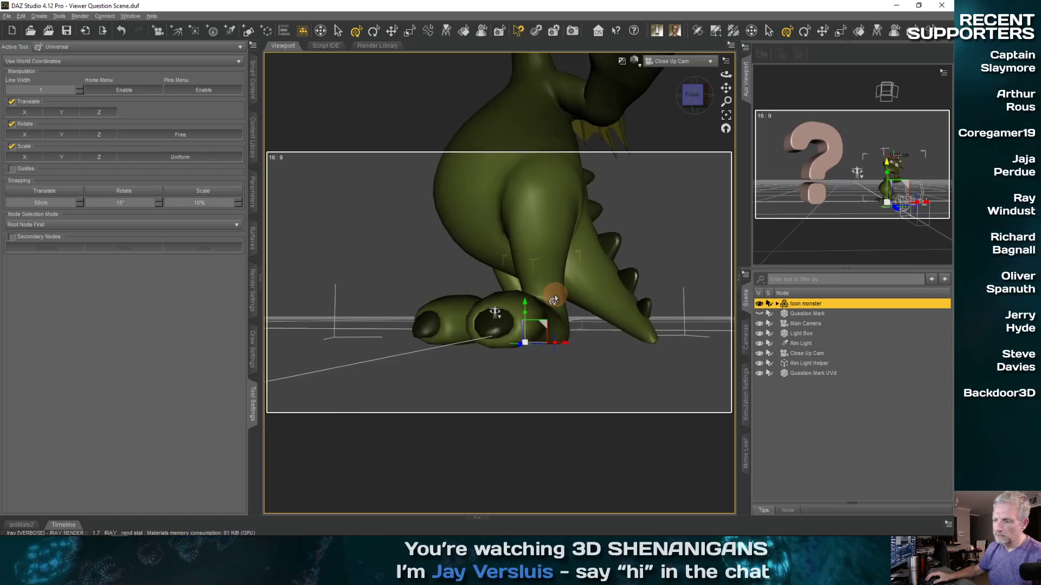
{"action": "left_click_drag", "start_coordinate": [522, 308], "coordinate": [532, 321]}
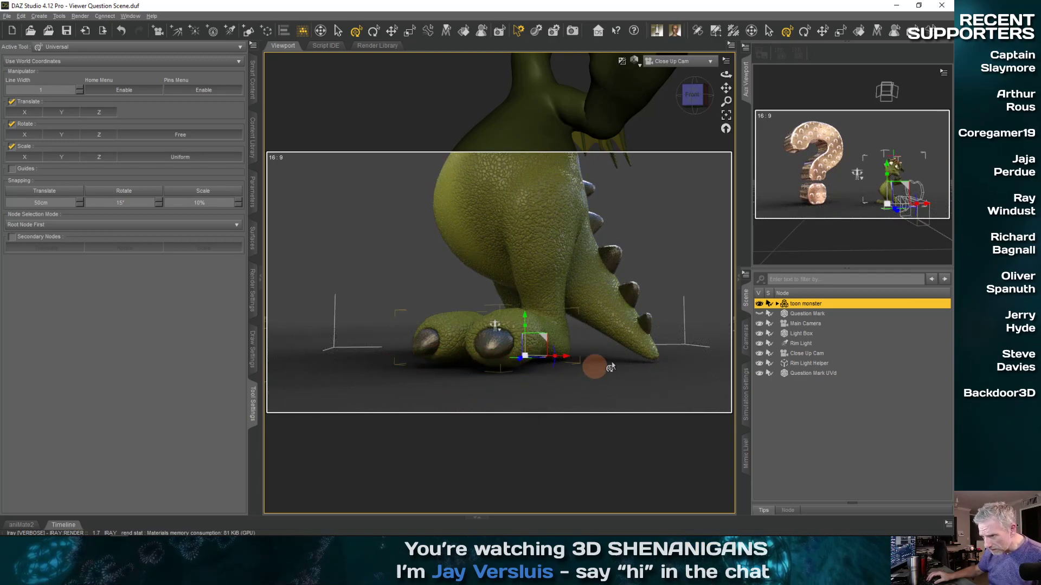
{"action": "key", "text": "ctrl+z"}
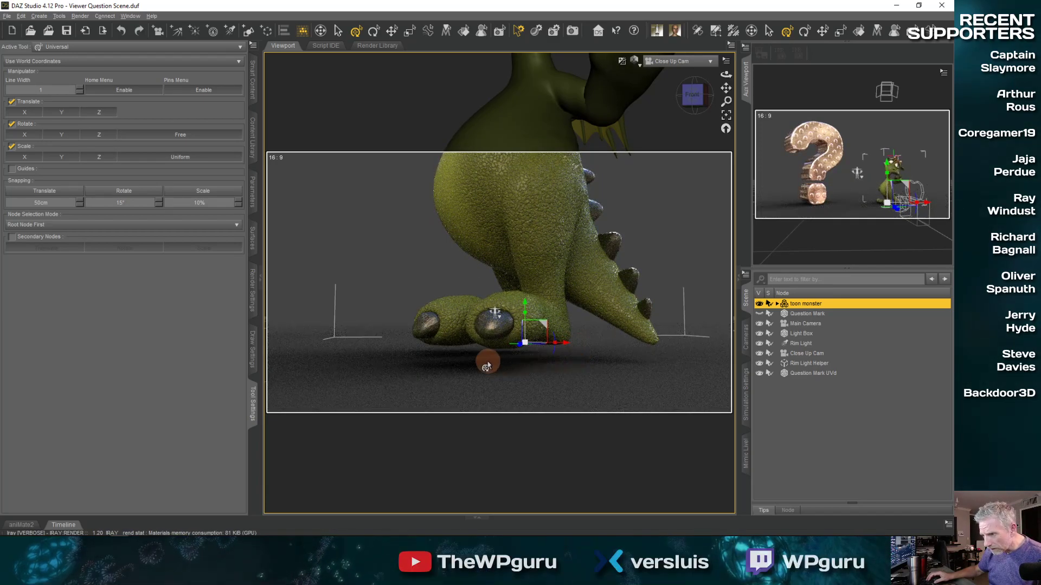
{"action": "left_click_drag", "start_coordinate": [525, 304], "coordinate": [555, 315]}
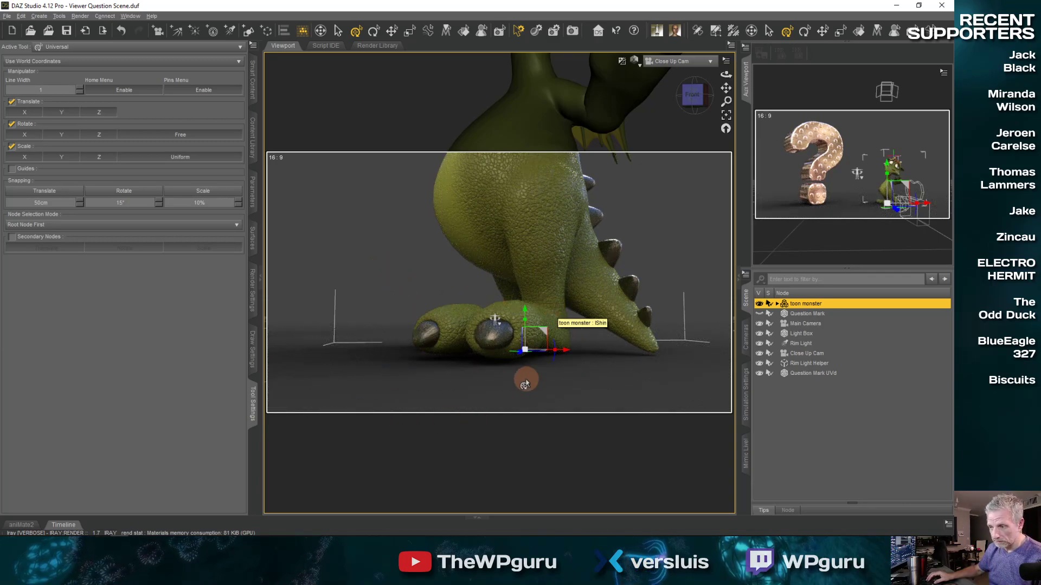
- Bring up the Environment render settings with the ground options
{"action": "left_click", "coordinate": [253, 288]}
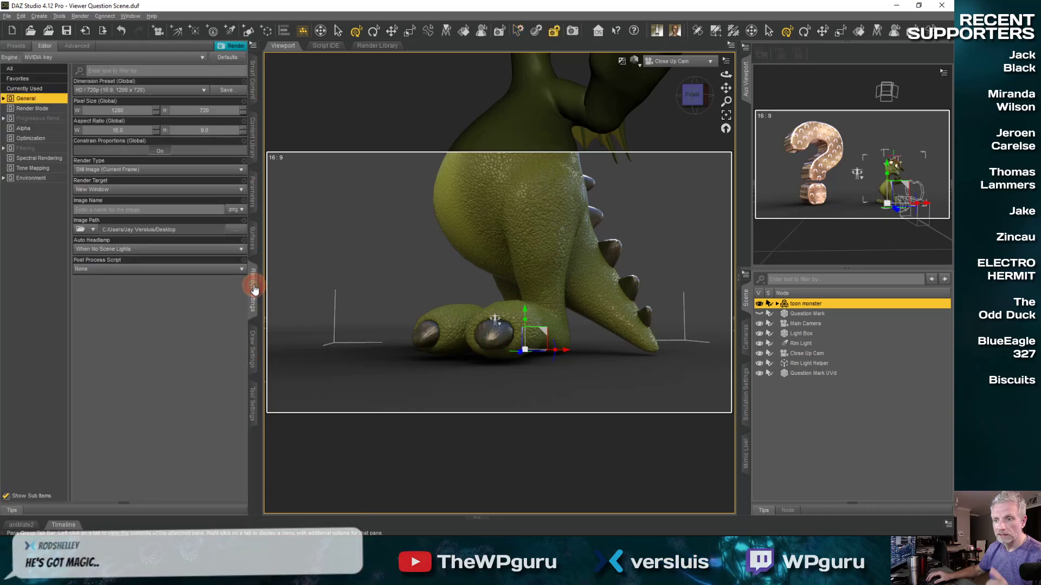
{"action": "left_click", "coordinate": [31, 178]}
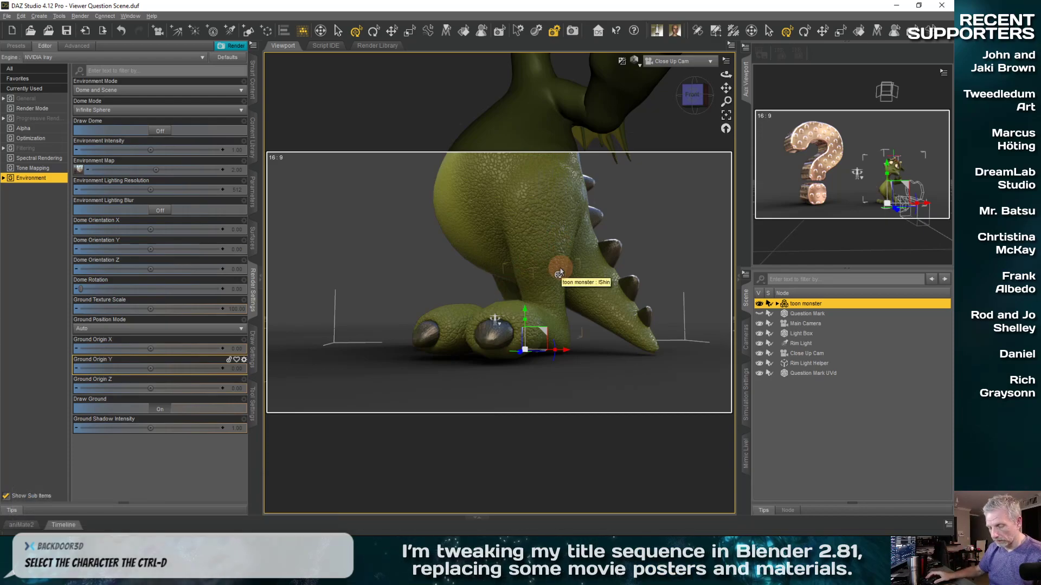
- Undo the toon monster's last downward move and duplicate the figure
{"action": "key", "text": "ctrl+z"}
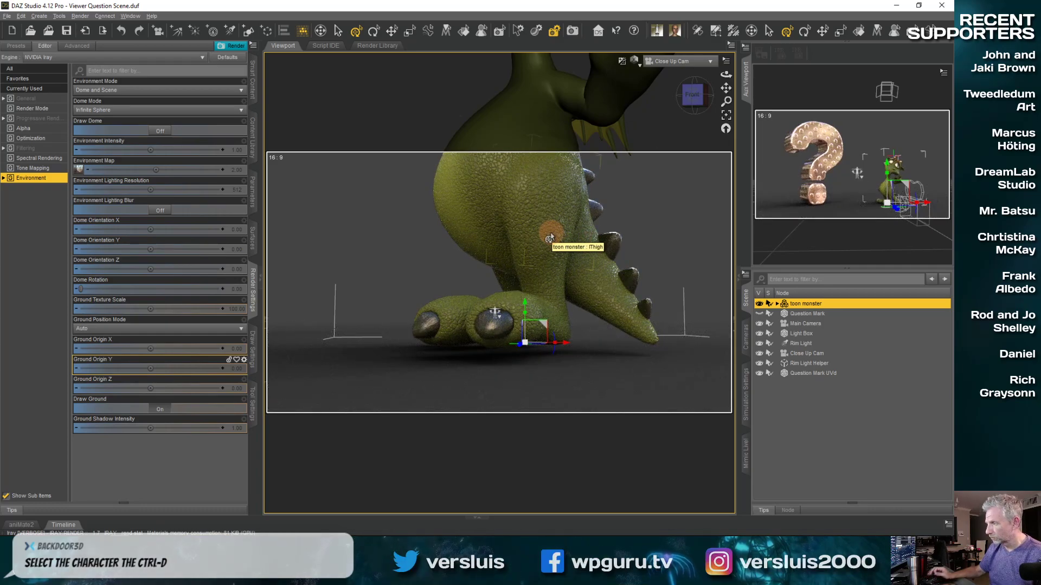
{"action": "key", "text": "ctrl+d"}
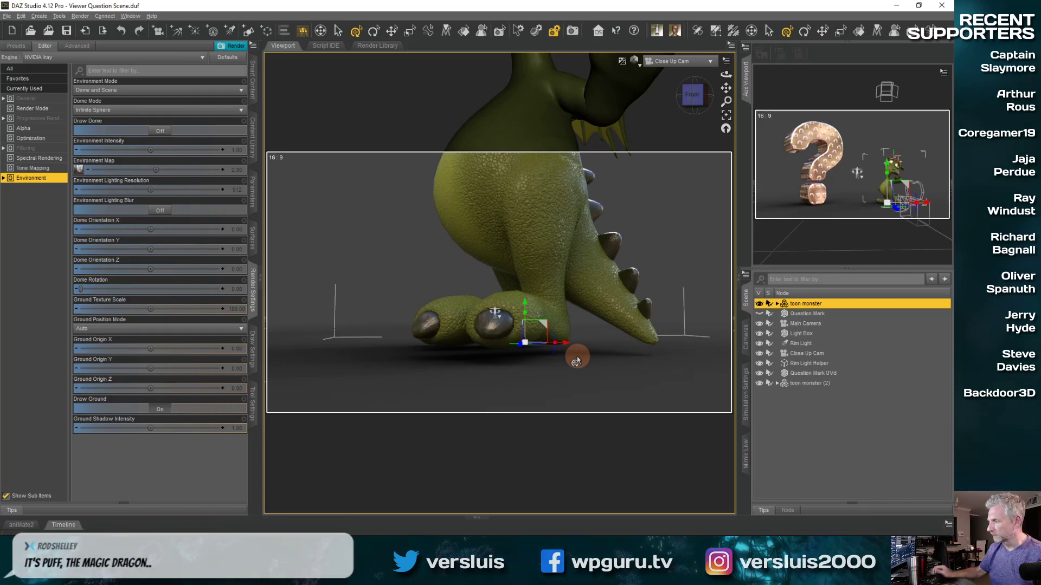
{"action": "key", "text": "ctrl+d"}
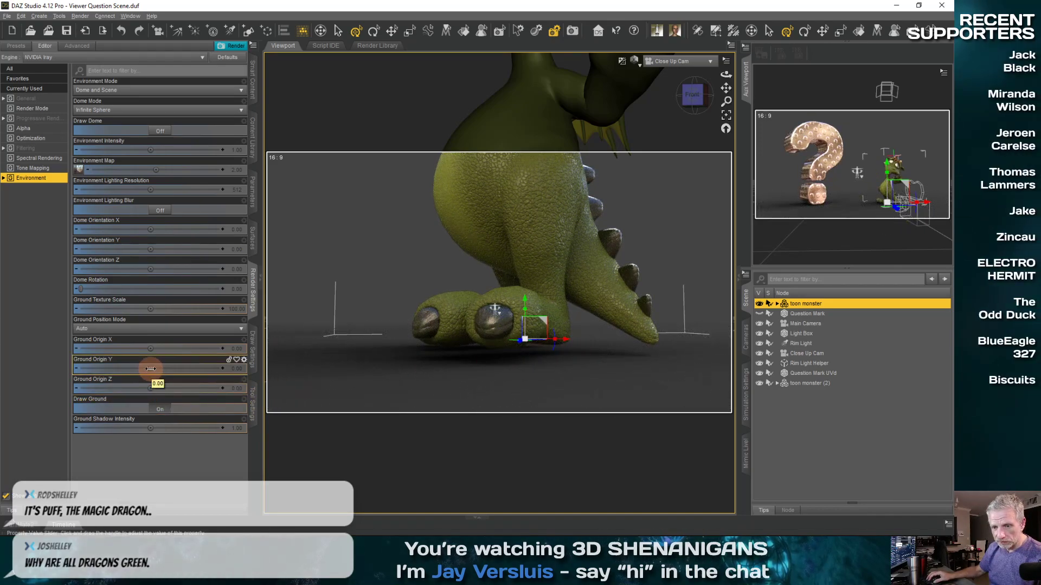
- Try raising the ground with Ground Origin Y values up to 67.38, and reset the setting to 0.00
{"action": "left_click_drag", "start_coordinate": [150, 369], "coordinate": [163, 368]}
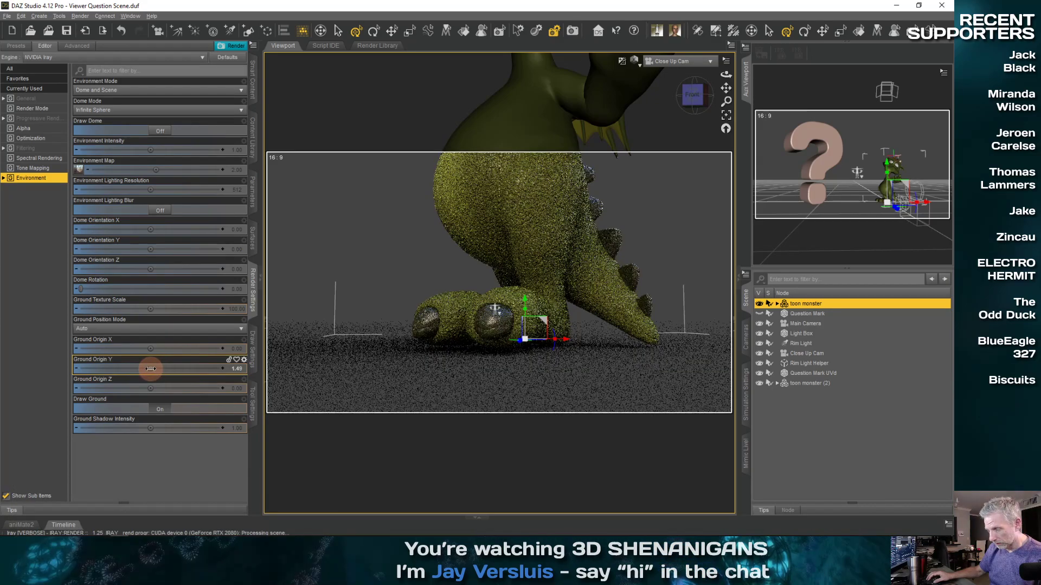
{"action": "left_click_drag", "start_coordinate": [150, 369], "coordinate": [151, 369]}
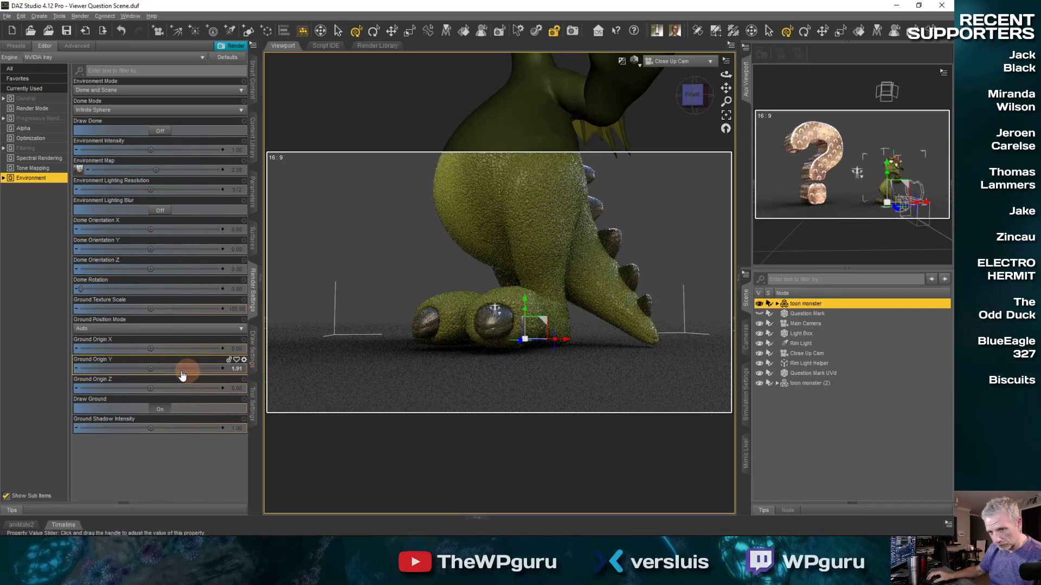
{"action": "left_click", "coordinate": [155, 368]}
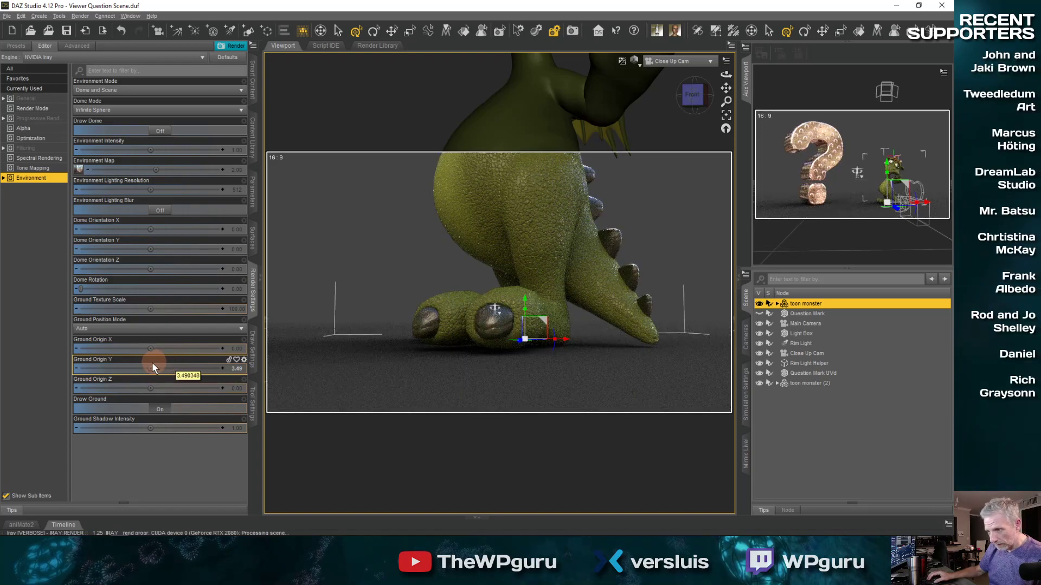
{"action": "left_click_drag", "start_coordinate": [152, 368], "coordinate": [166, 368]}
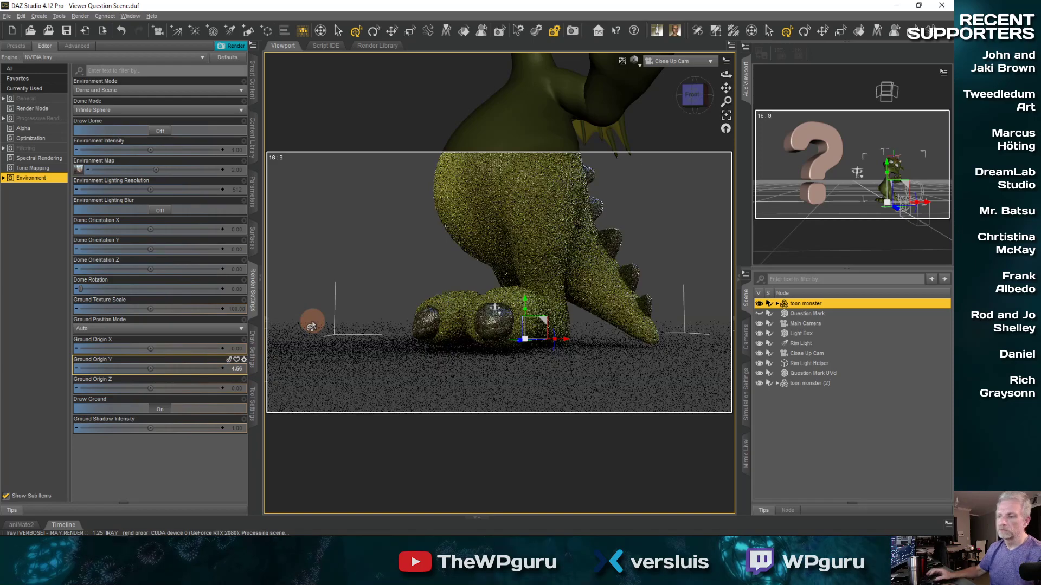
{"action": "left_click_drag", "start_coordinate": [146, 368], "coordinate": [162, 398]}
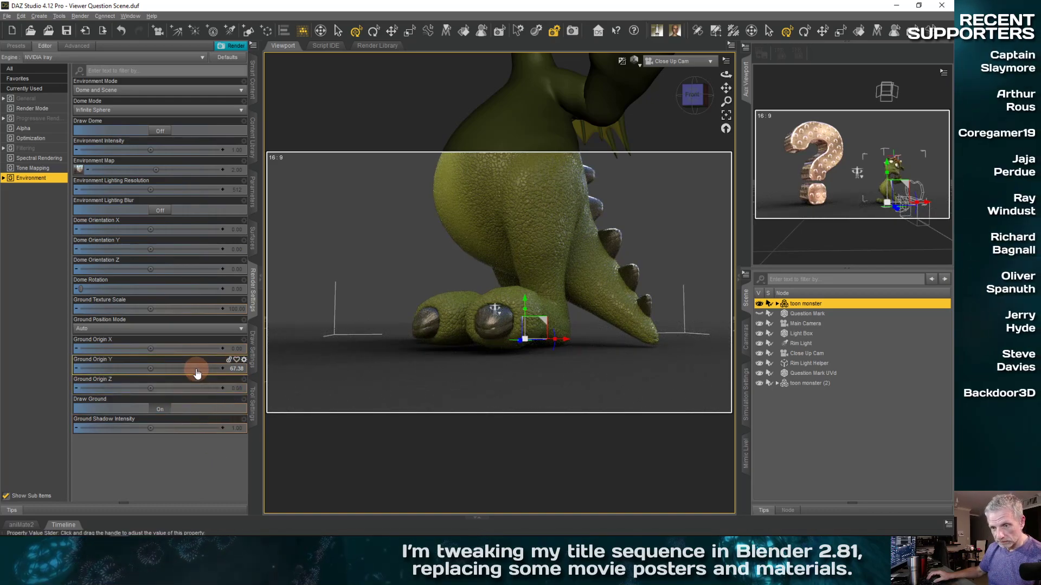
{"action": "left_click", "coordinate": [231, 368], "text": "alt"}
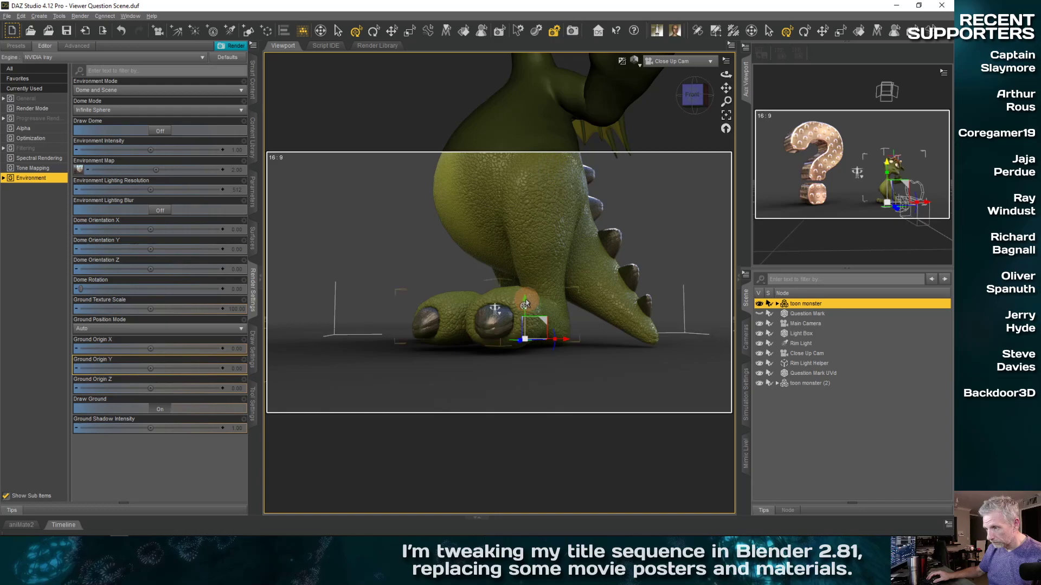
- Lower the original toon monster well below its duplicate and delete the duplicate toon monster (2)
{"action": "left_click_drag", "start_coordinate": [525, 300], "coordinate": [524, 460]}
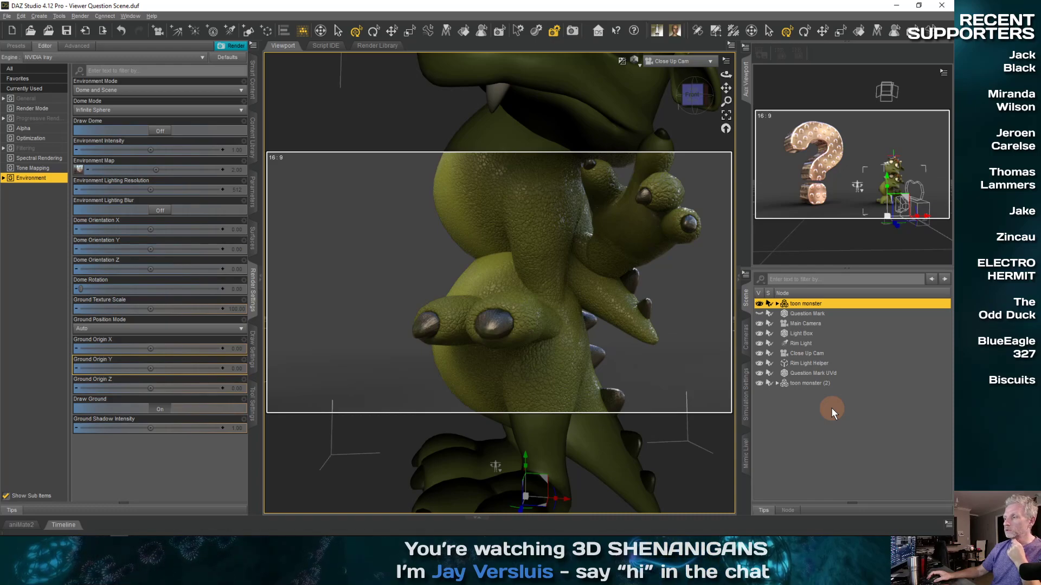
{"action": "left_click", "coordinate": [811, 384]}
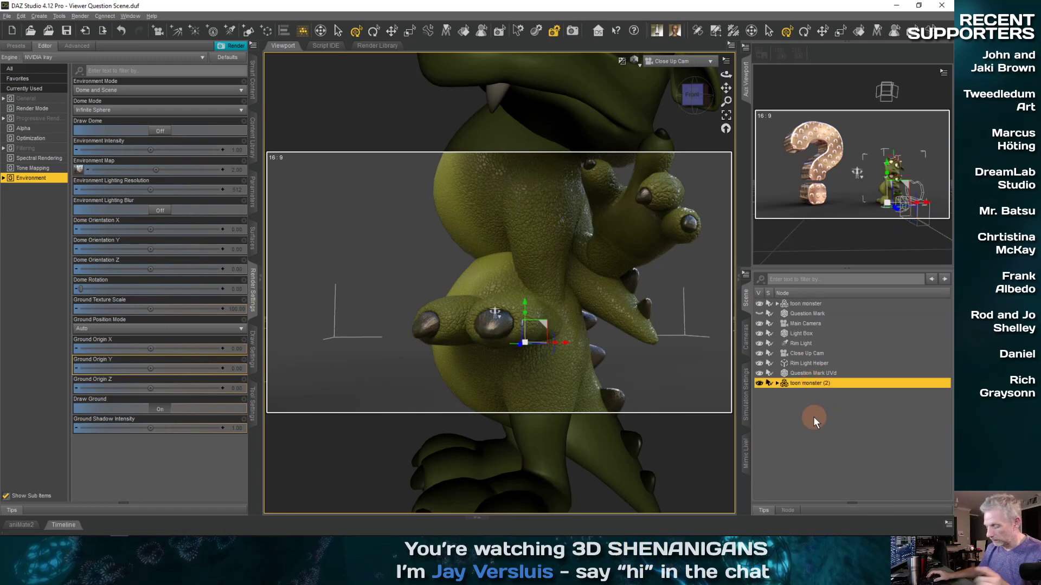
{"action": "key", "text": "Delete"}
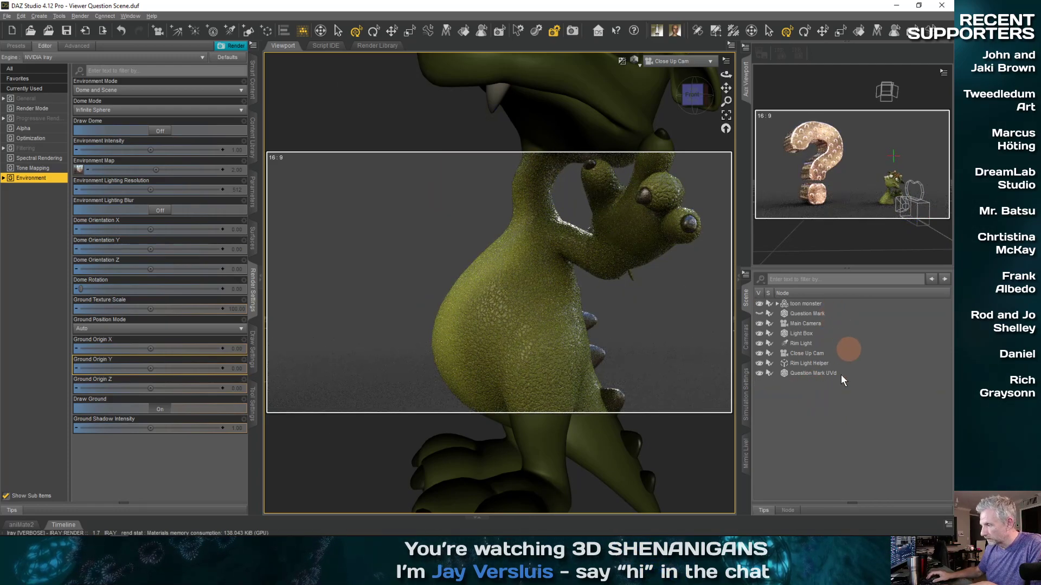
- Place the original toon monster on the ground with Move To Floor and frame the whole figure
{"action": "left_click", "coordinate": [817, 304]}
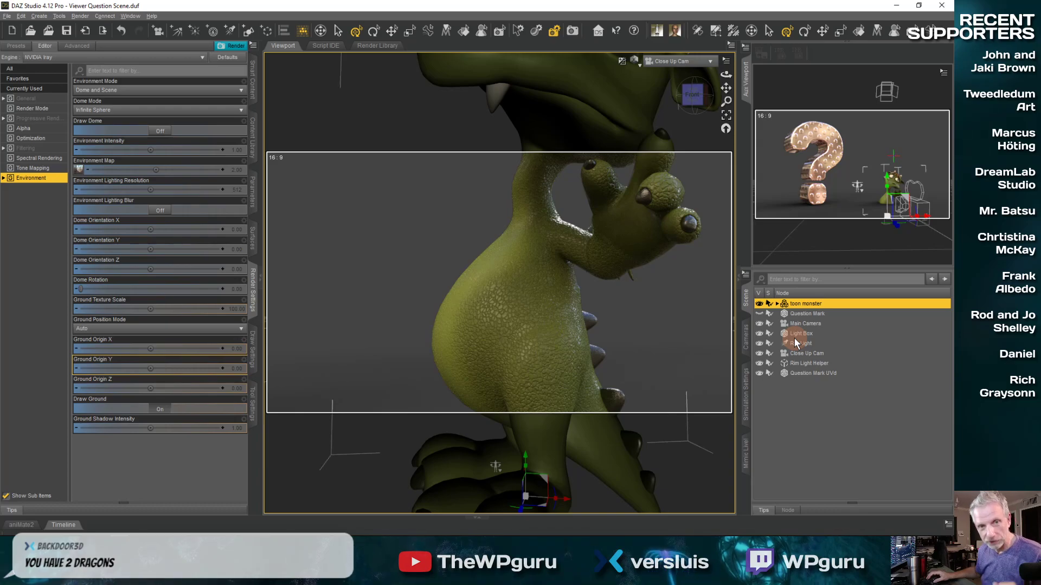
{"action": "left_click", "coordinate": [130, 16]}
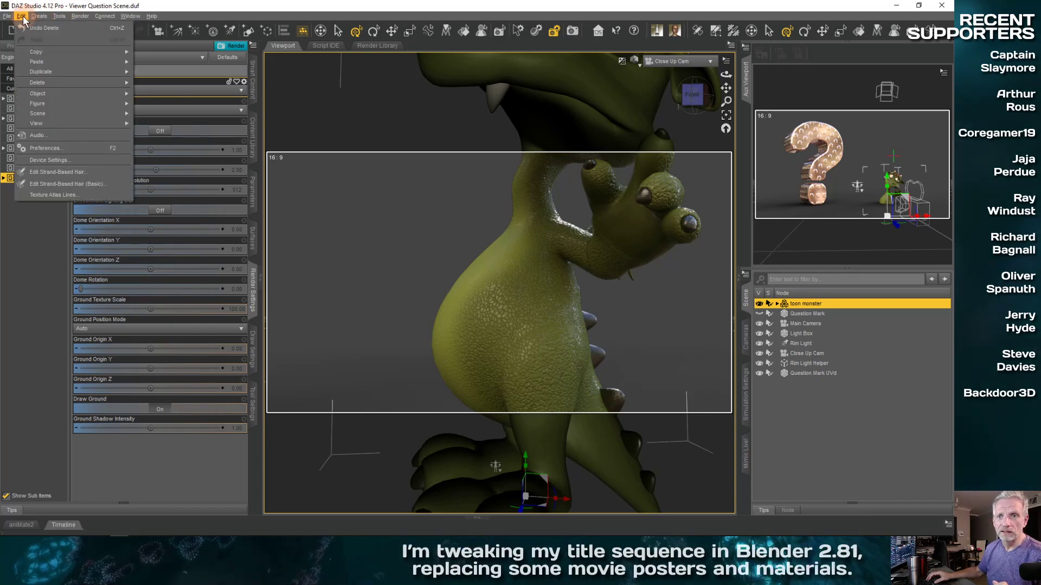
{"action": "mouse_move", "coordinate": [65, 95]}
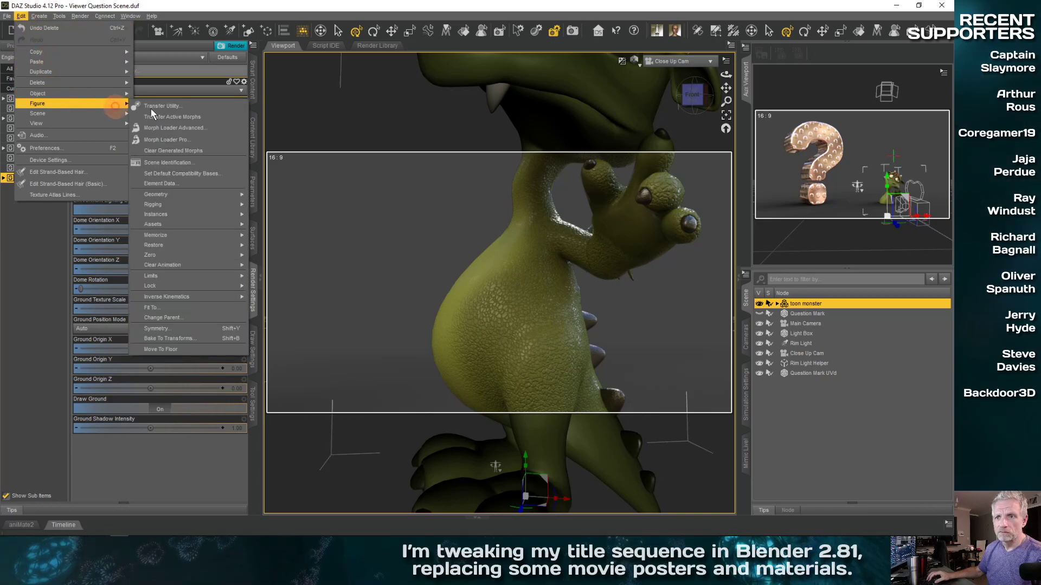
{"action": "mouse_move", "coordinate": [211, 279]}
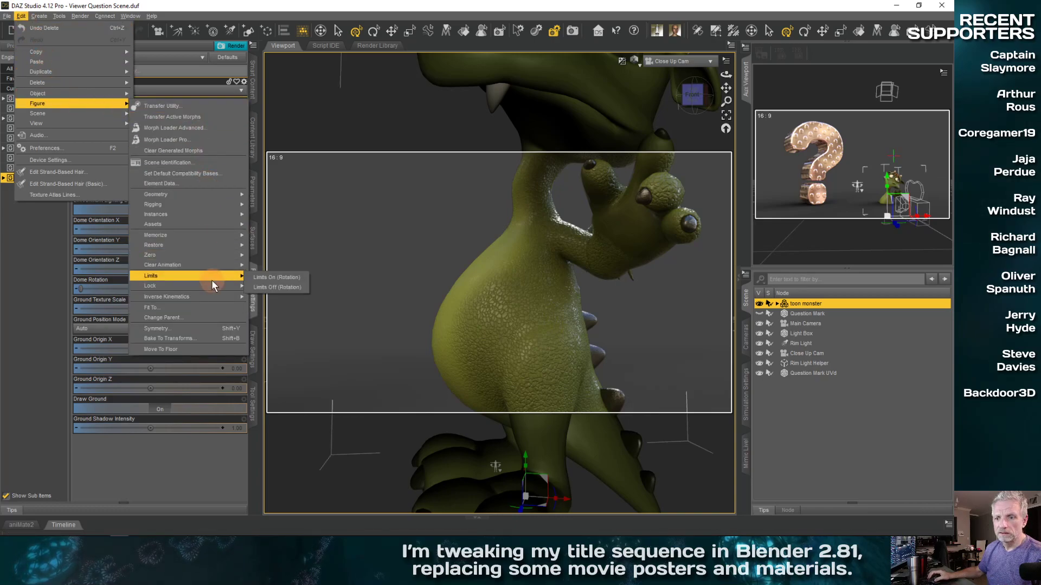
{"action": "left_click", "coordinate": [232, 349]}
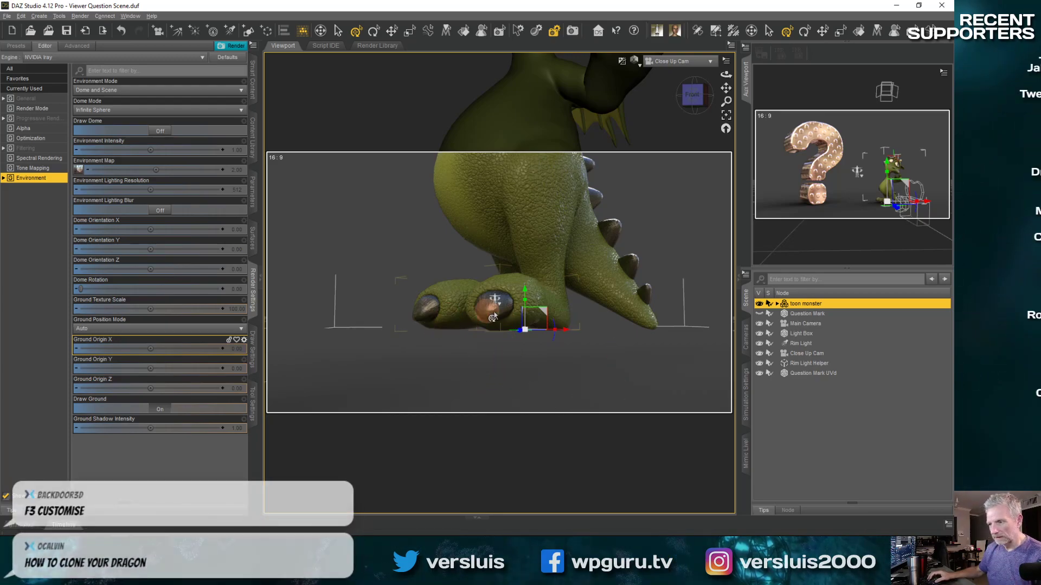
{"action": "middle_click_drag", "start_coordinate": [470, 408], "coordinate": [423, 334]}
{"action": "scroll", "coordinate": [524, 338], "scroll_direction": "down", "scroll_amount": 8}
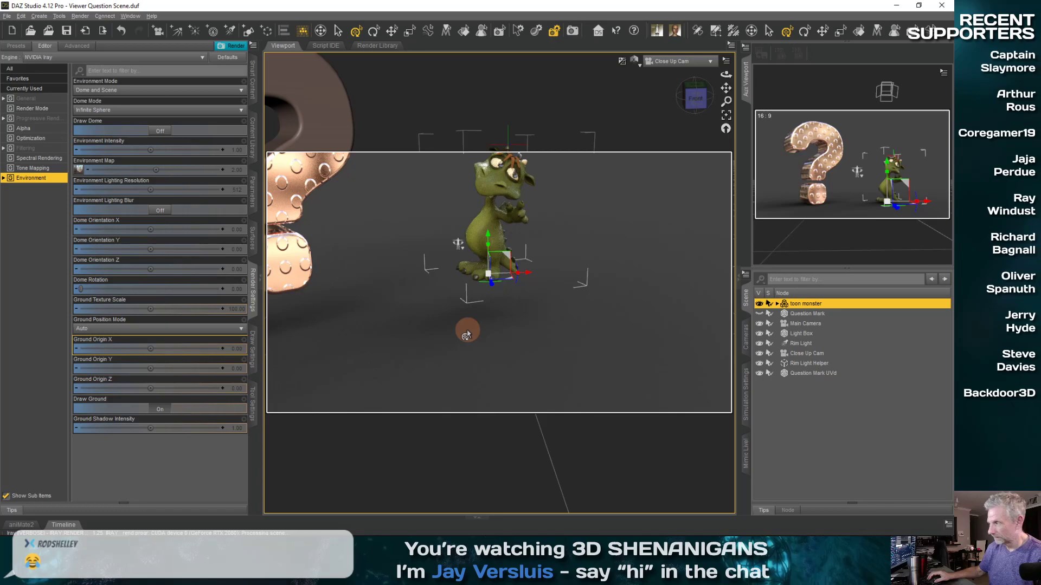
- Set the toon monster's ytran to 0 in its General parameters
{"action": "middle_click_drag", "start_coordinate": [473, 331], "coordinate": [574, 316]}
{"action": "left_click", "coordinate": [253, 192]}
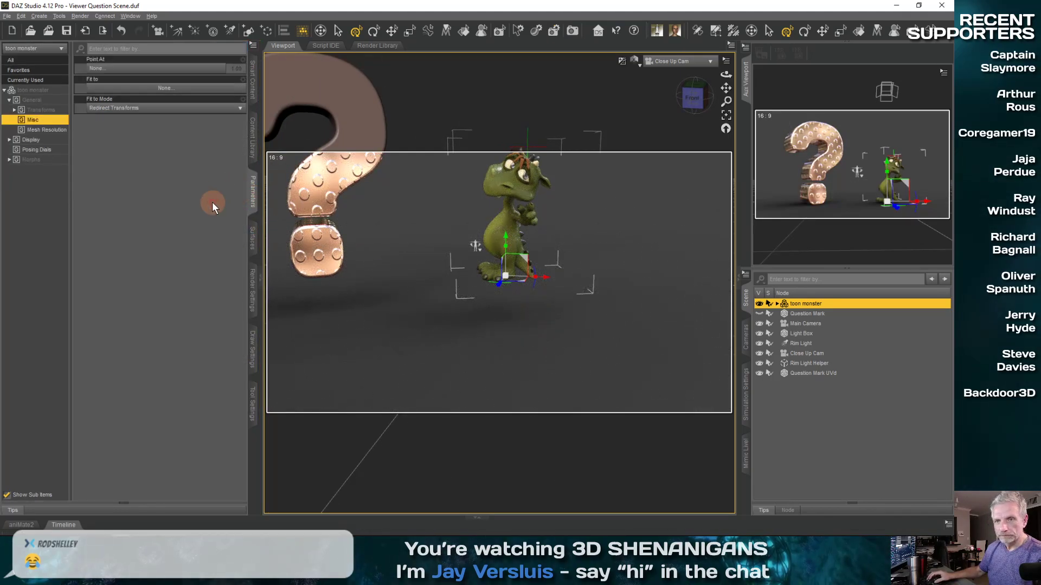
{"action": "left_click", "coordinate": [52, 101]}
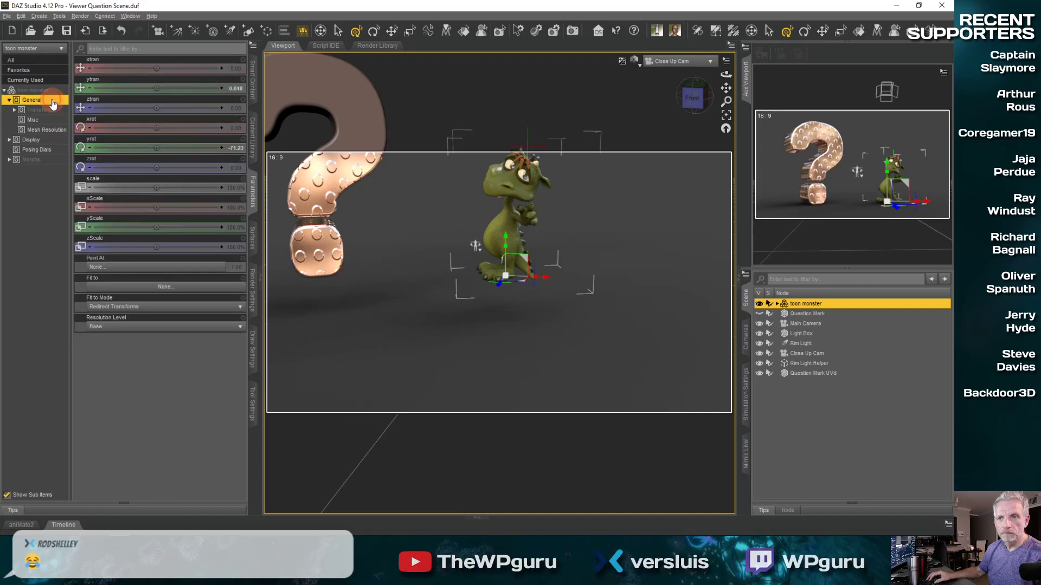
{"action": "left_click", "coordinate": [237, 87]}
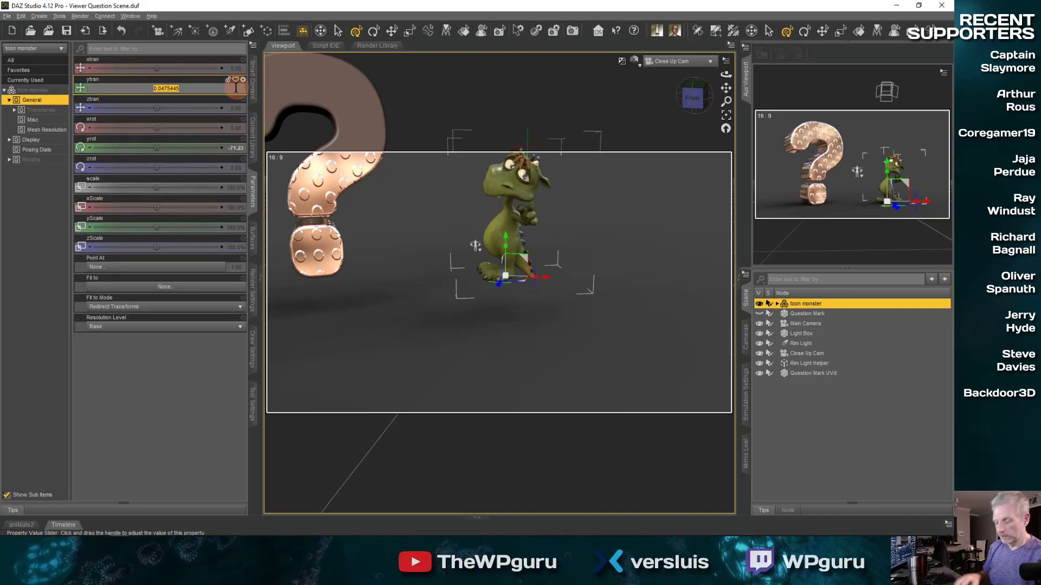
{"action": "type", "text": "0"}
{"action": "key", "text": "Return"}
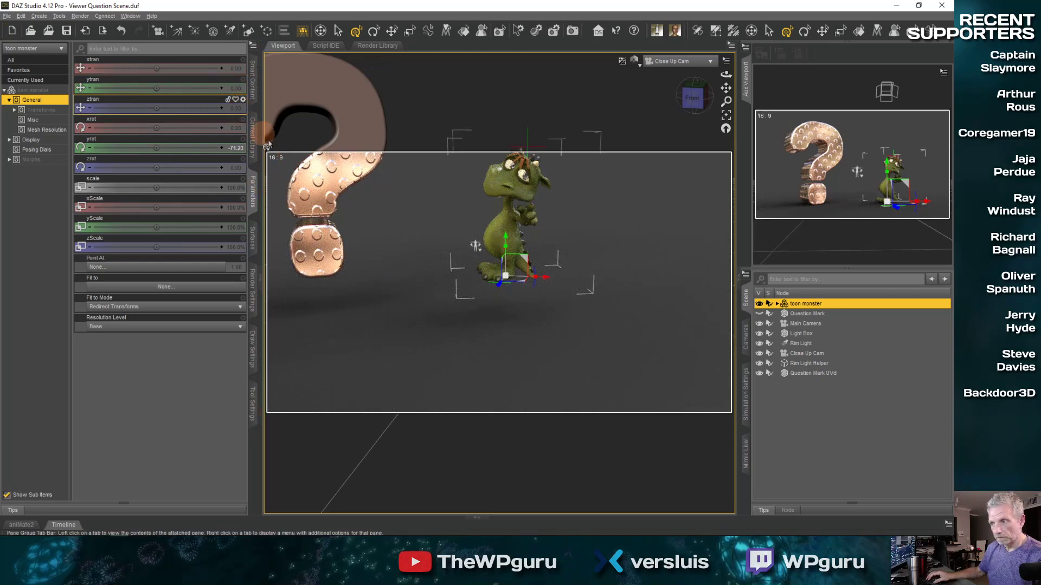
- Try lowering the toon monster along the Y axis and reset its ytran to 0
{"action": "left_click_drag", "start_coordinate": [507, 240], "coordinate": [510, 287]}
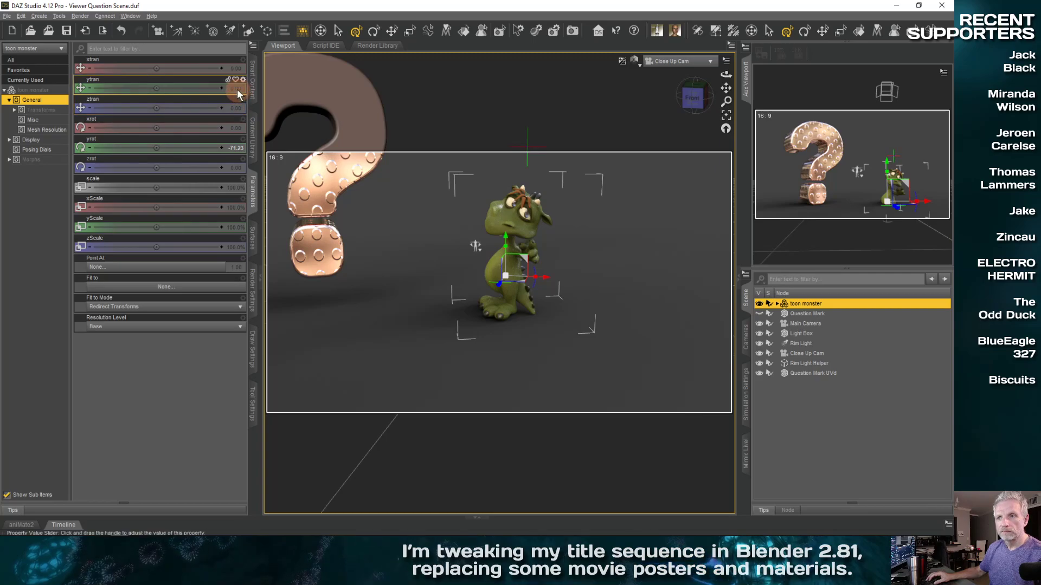
{"action": "left_click_drag", "start_coordinate": [505, 240], "coordinate": [589, 299]}
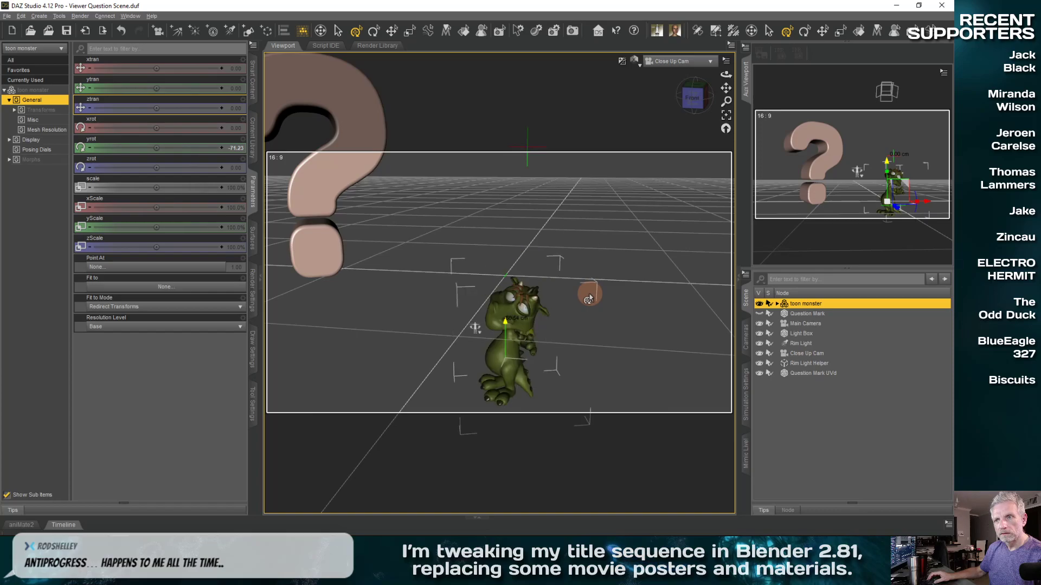
{"action": "left_click", "coordinate": [237, 89]}
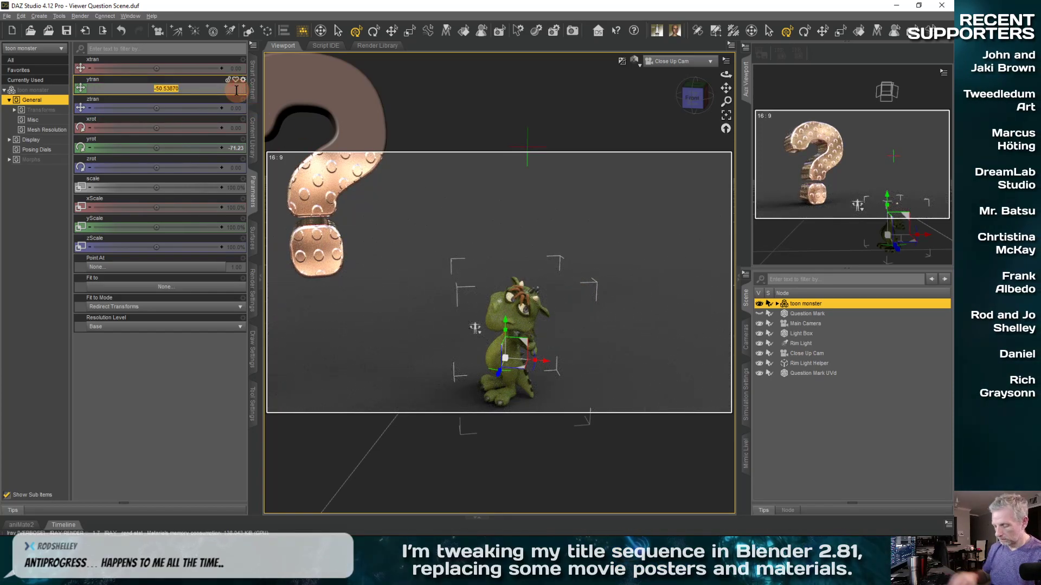
{"action": "type", "text": "0"}
{"action": "key", "text": "Return"}
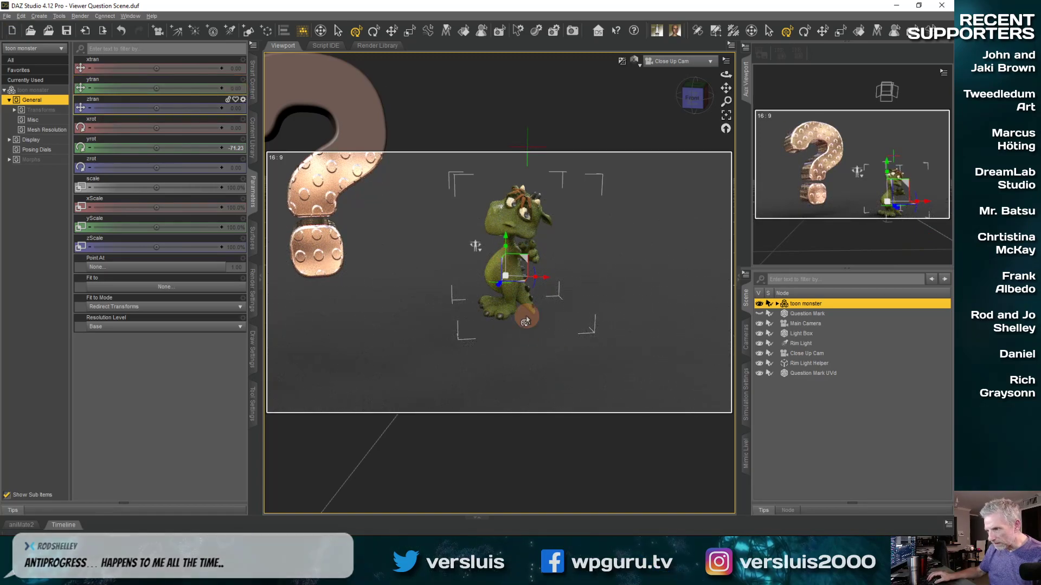
- Examine the toon monster's ground contact from several angles, the Y Translate of Question Mark UVd, and the environment's ground settings
{"action": "left_click_drag", "start_coordinate": [526, 317], "coordinate": [523, 301], "text": "ctrl+alt"}
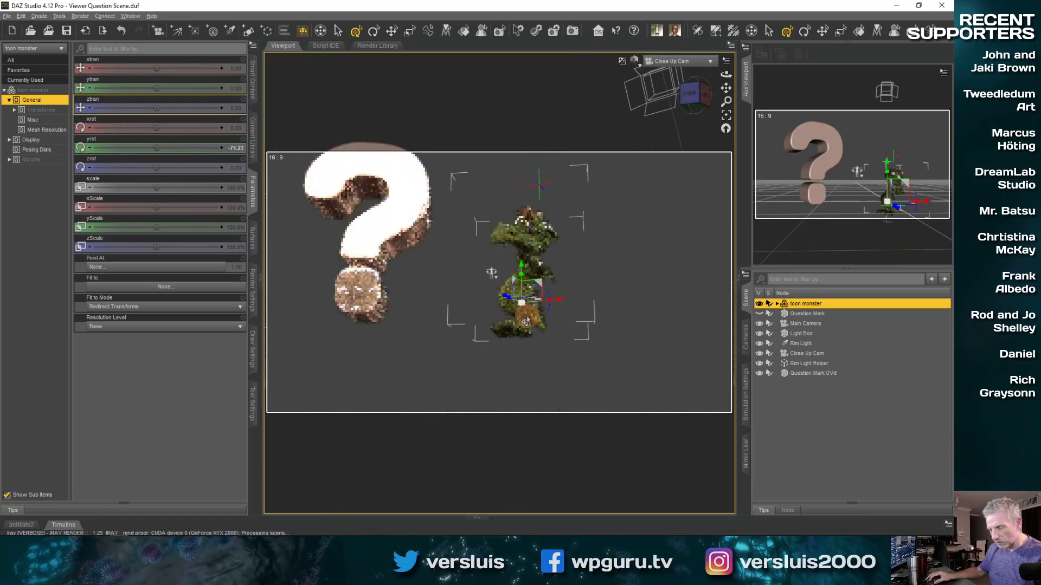
{"action": "left_click_drag", "start_coordinate": [491, 262], "coordinate": [480, 239], "text": "ctrl+alt"}
{"action": "left_click_drag", "start_coordinate": [552, 331], "coordinate": [546, 331], "text": "ctrl+alt"}
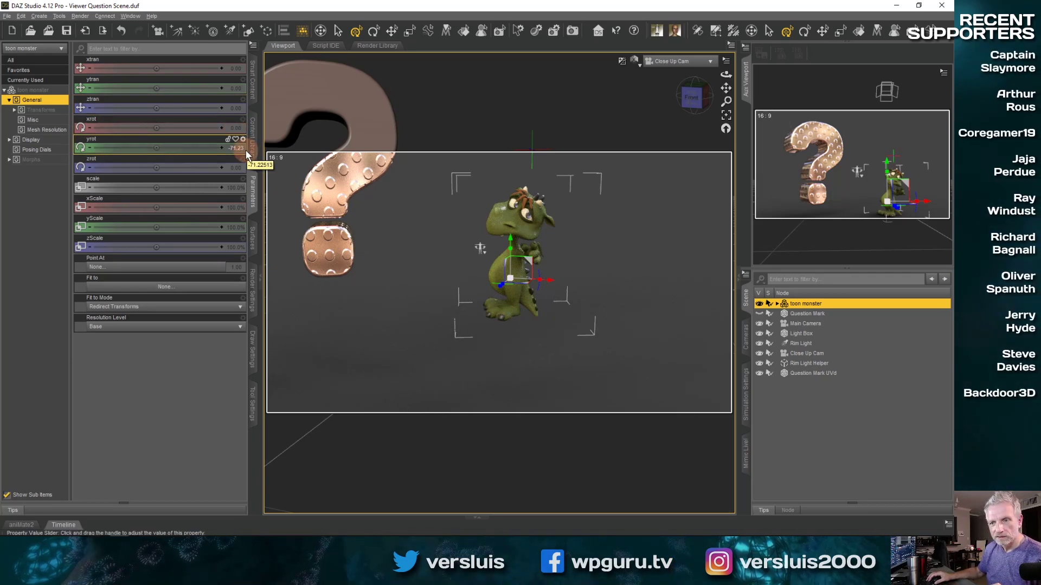
{"action": "left_click_drag", "start_coordinate": [358, 370], "coordinate": [553, 307], "text": "alt"}
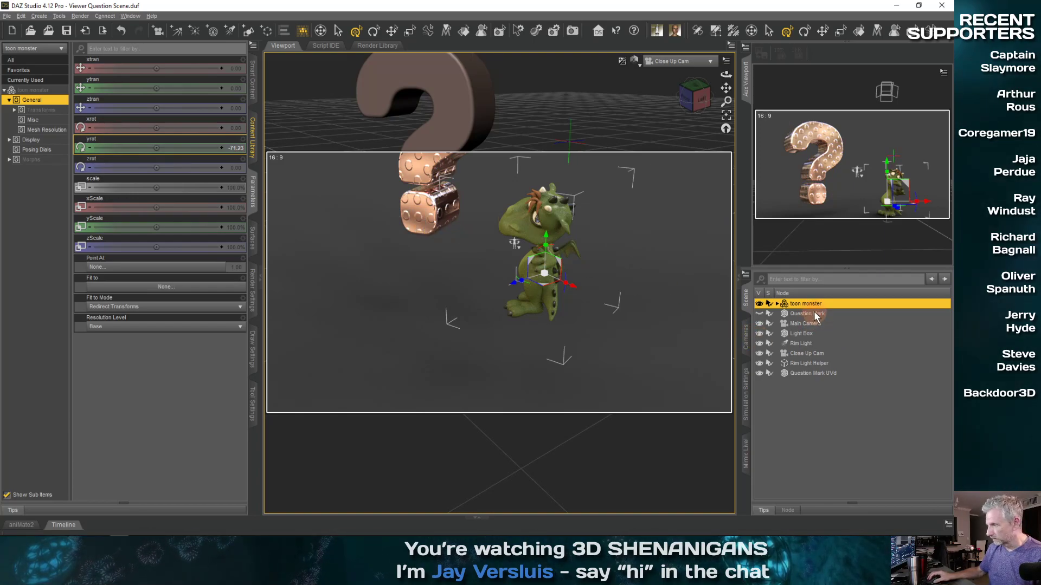
{"action": "left_click", "coordinate": [822, 374]}
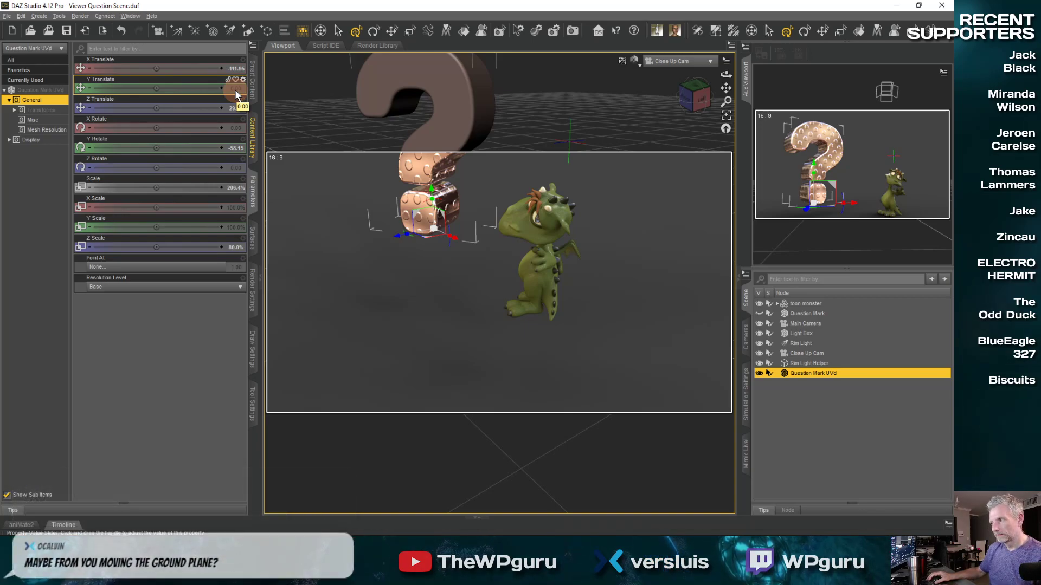
{"action": "left_click", "coordinate": [670, 371]}
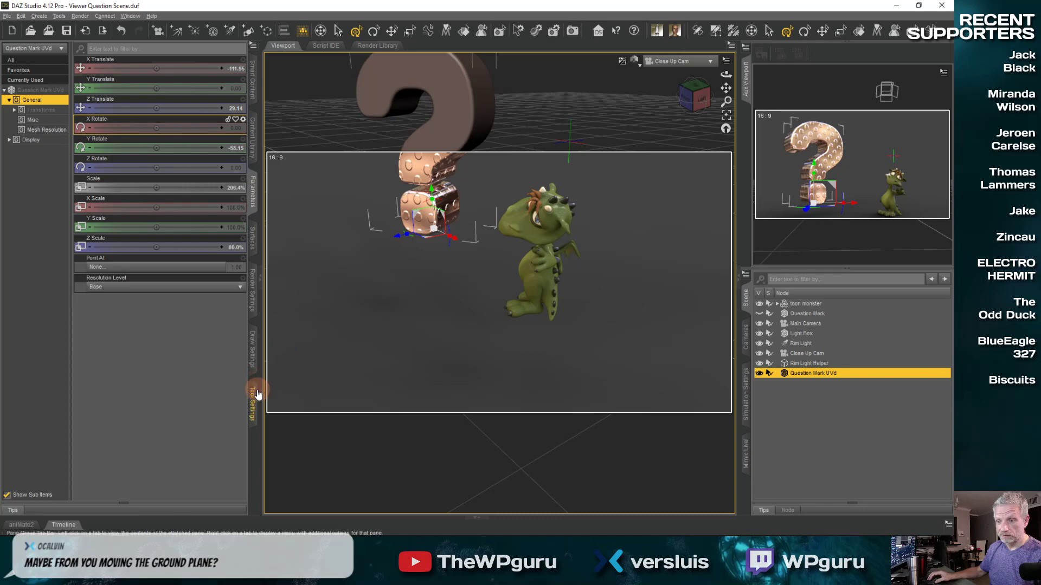
{"action": "left_click", "coordinate": [252, 296]}
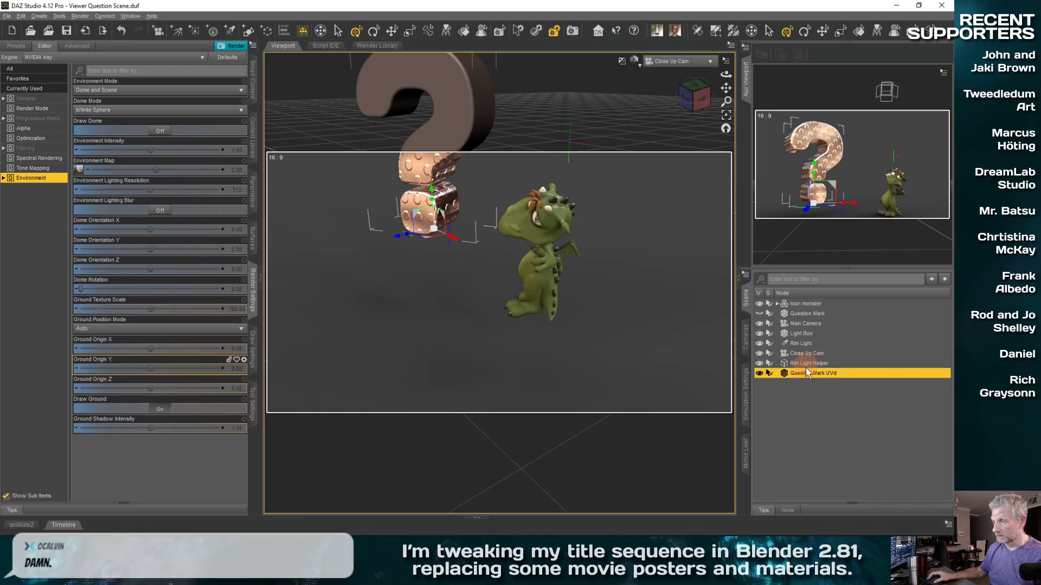
- Save the scene as Viewer Question Scene 2.duf in the Viwer Questions folder
{"action": "left_click", "coordinate": [7, 16]}
{"action": "mouse_move", "coordinate": [60, 82]}
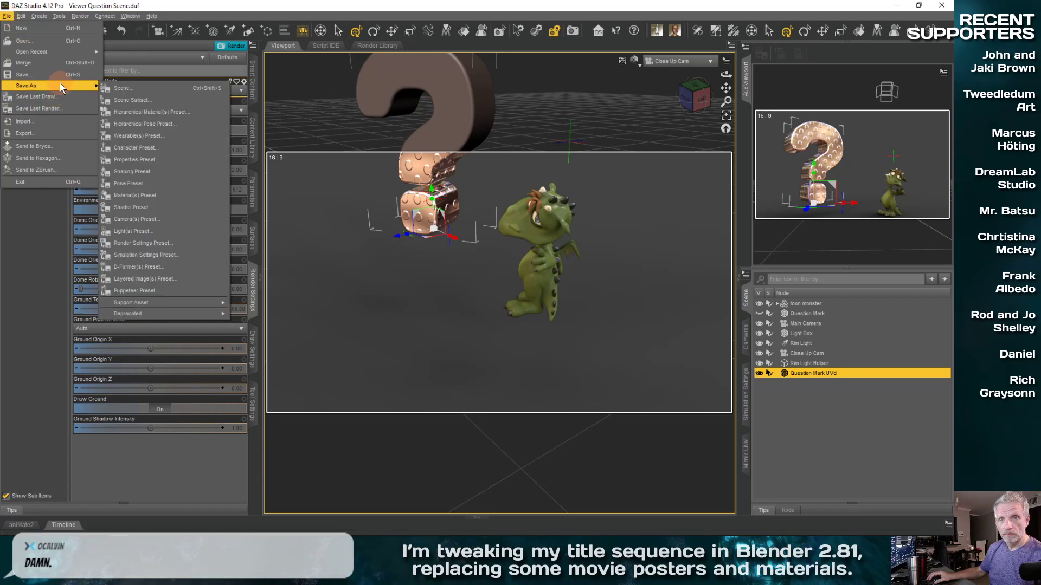
{"action": "left_click", "coordinate": [135, 89]}
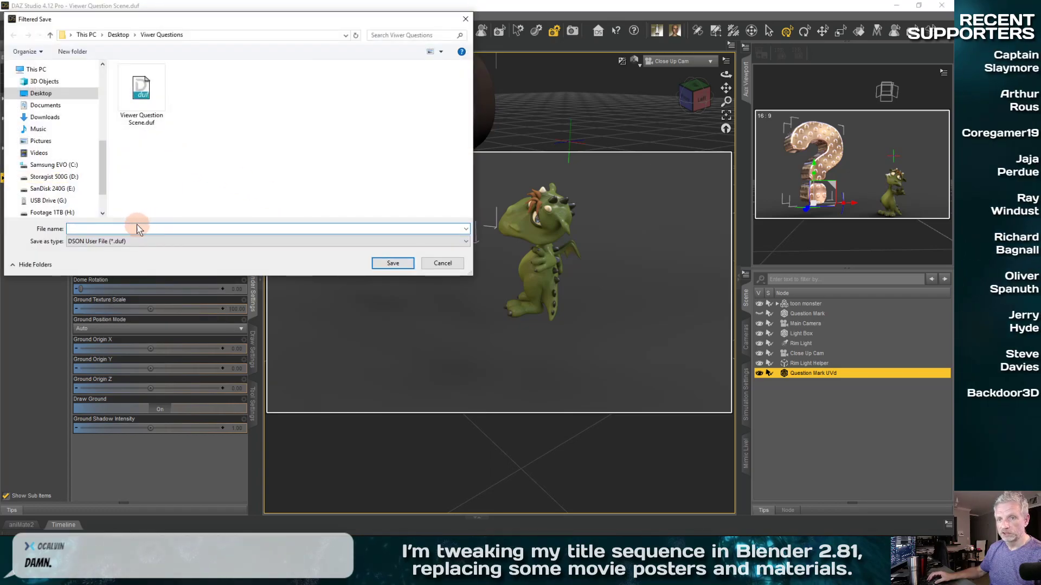
{"action": "left_click", "coordinate": [169, 226]}
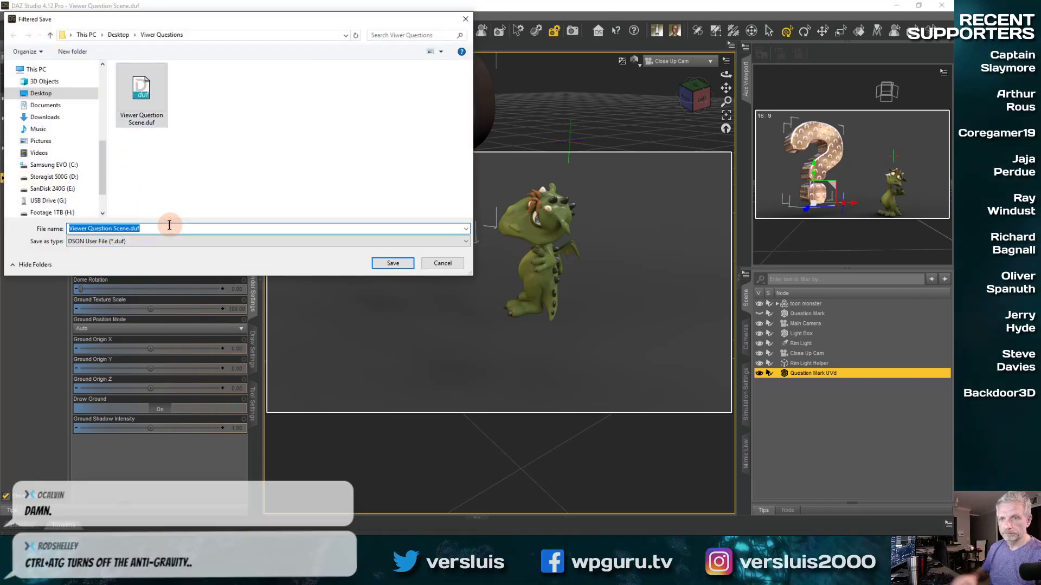
{"action": "key", "text": "Right"}
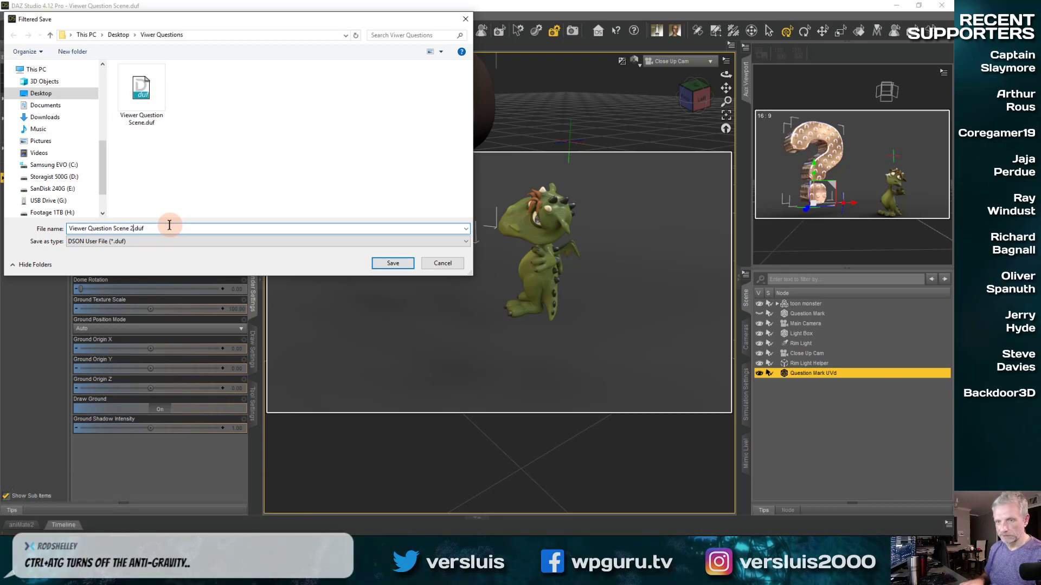
{"action": "key", "text": "Return"}
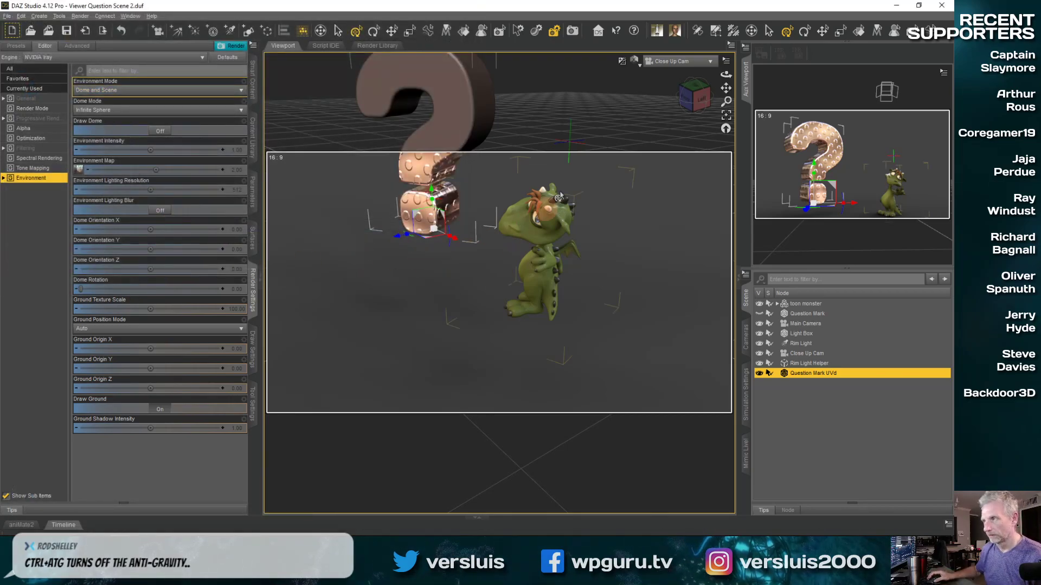
- Switch both the Close Up Cam viewport and the auxiliary Main Camera viewport to Texture Shaded
{"action": "left_click", "coordinate": [634, 66]}
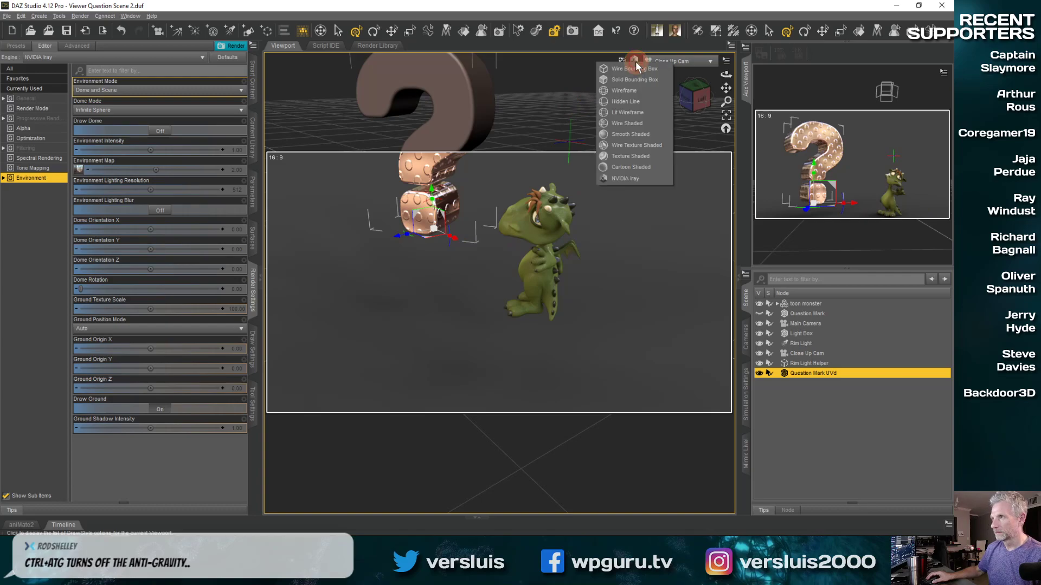
{"action": "left_click", "coordinate": [645, 155]}
{"action": "left_click", "coordinate": [855, 79]}
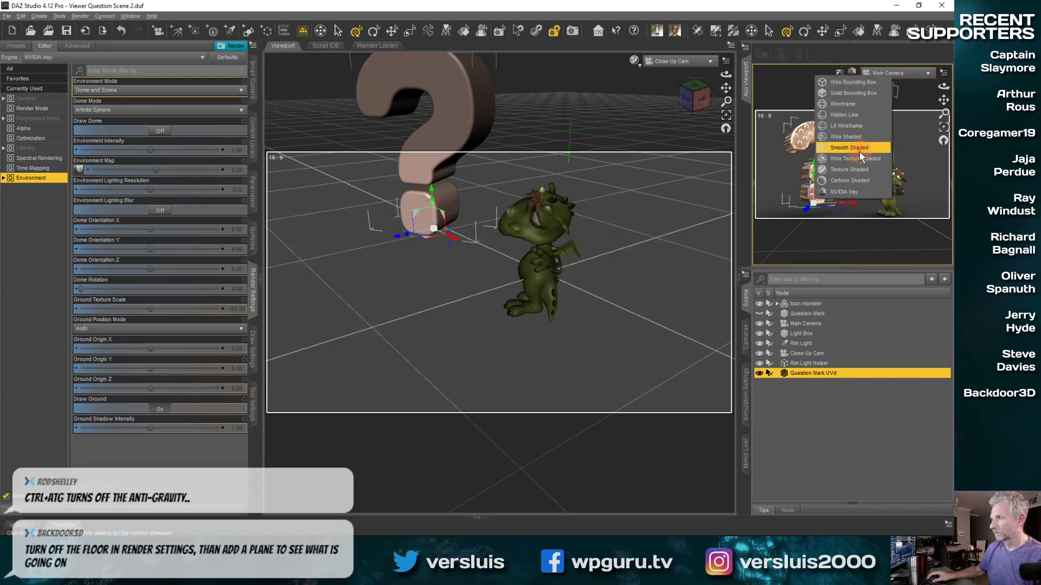
{"action": "left_click", "coordinate": [856, 167]}
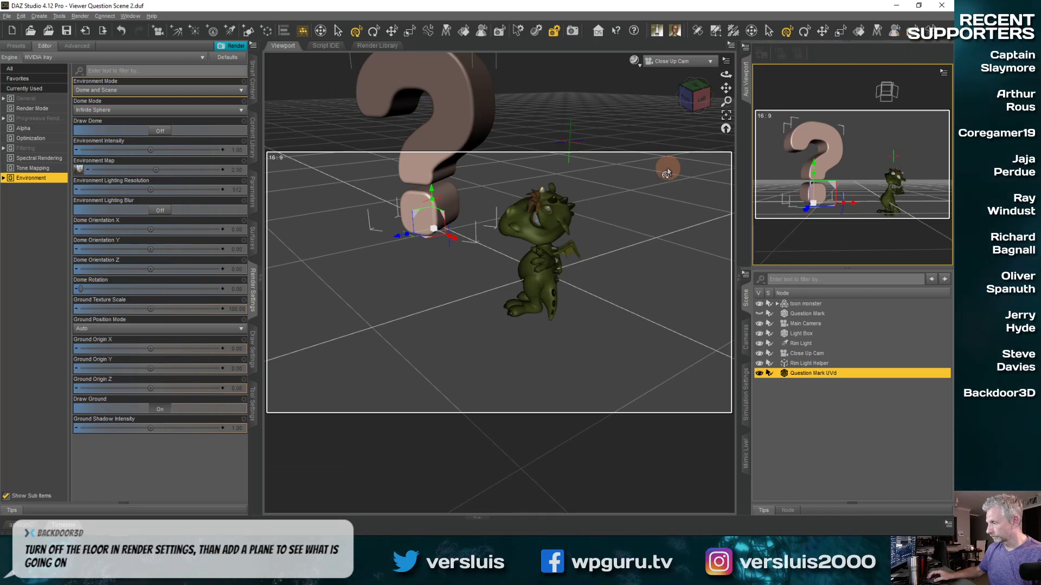
- Close DAZ Studio and relaunch DAZ Studio 4.12 (64-bit) with an empty scene
{"action": "left_click", "coordinate": [940, 8]}
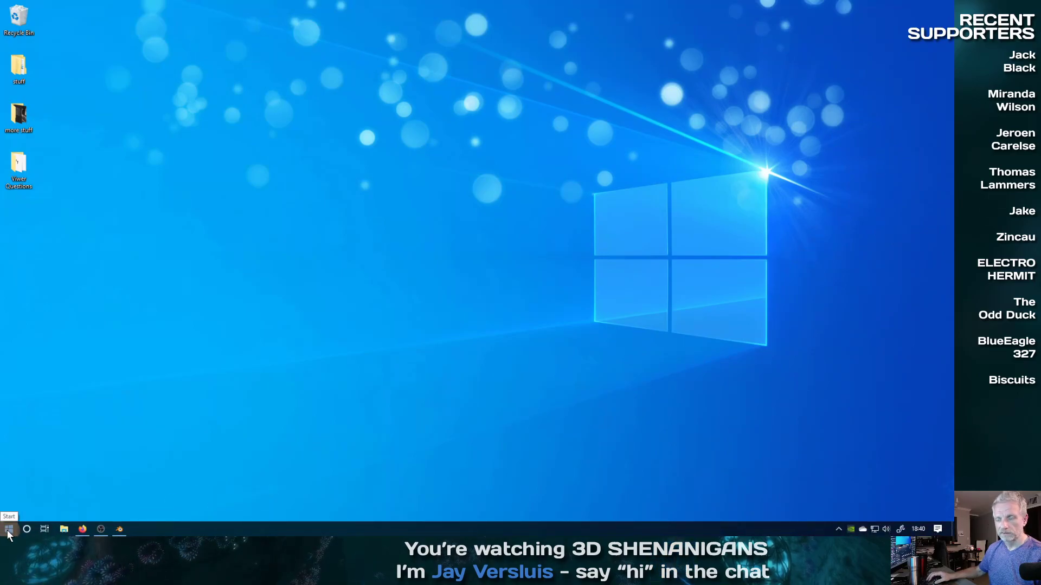
{"action": "left_click", "coordinate": [8, 529]}
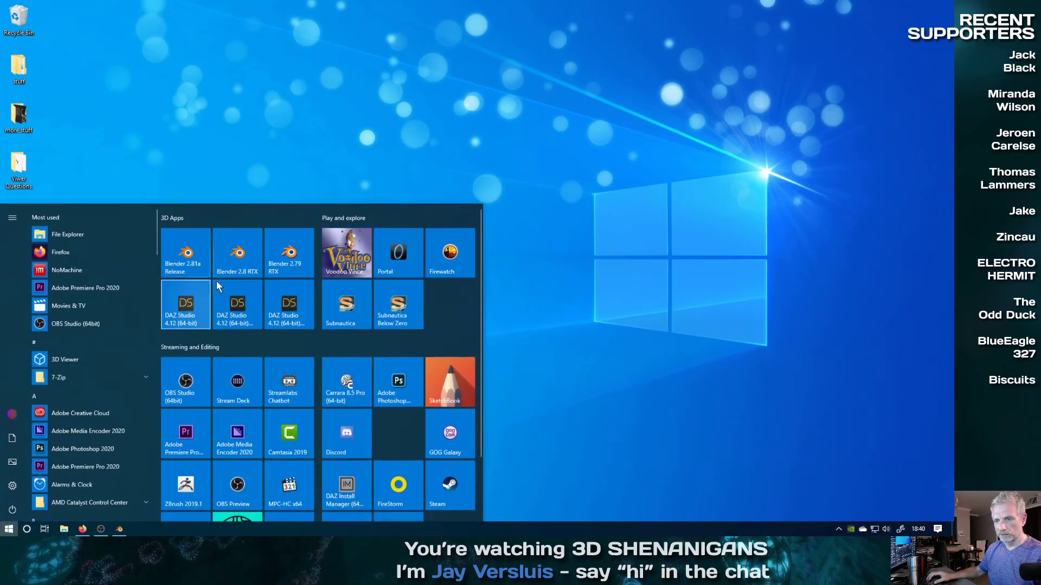
{"action": "left_click", "coordinate": [191, 310]}
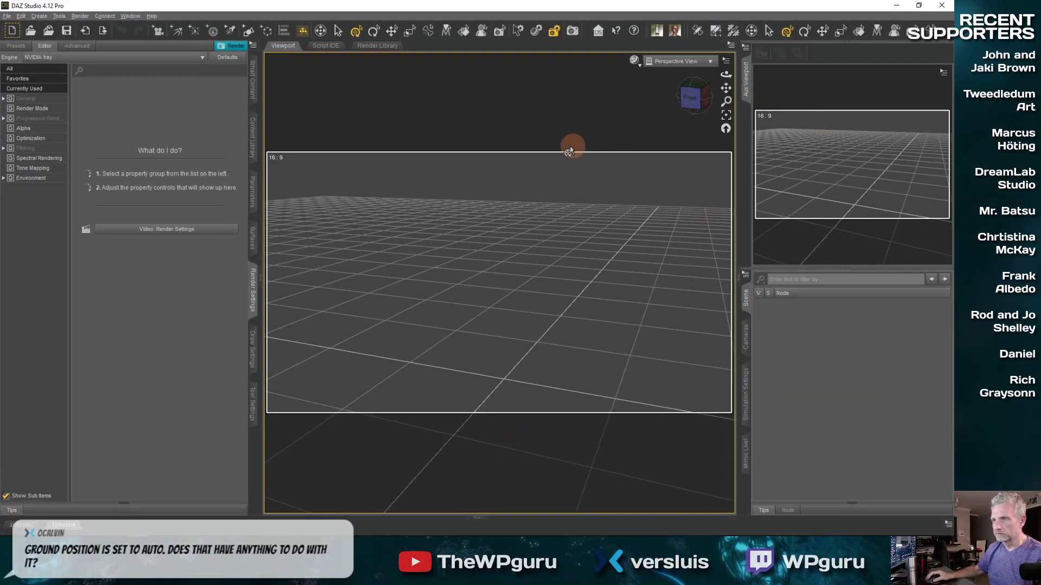
{"action": "left_click", "coordinate": [7, 16]}
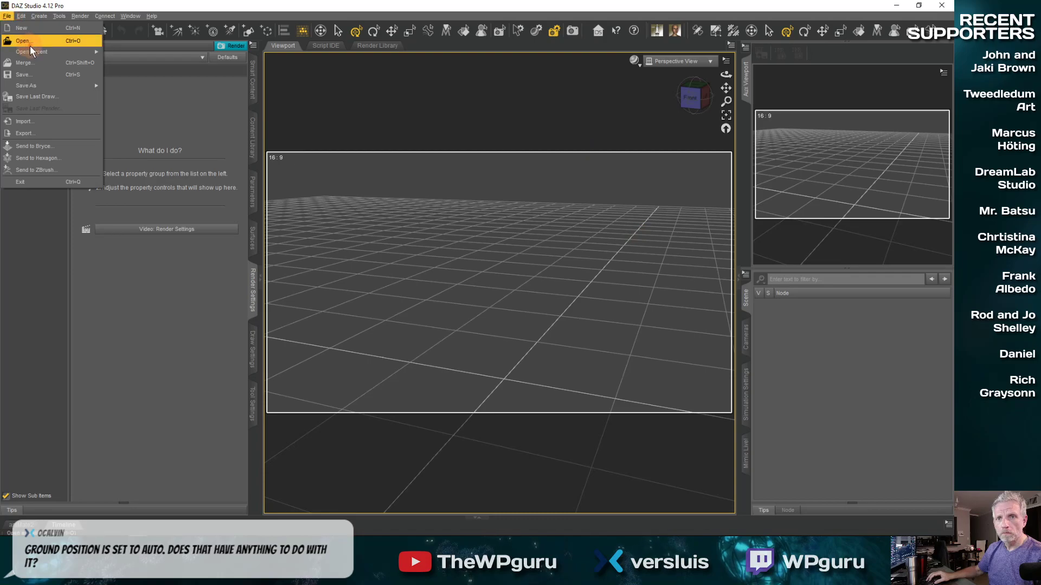
{"action": "mouse_move", "coordinate": [33, 52]}
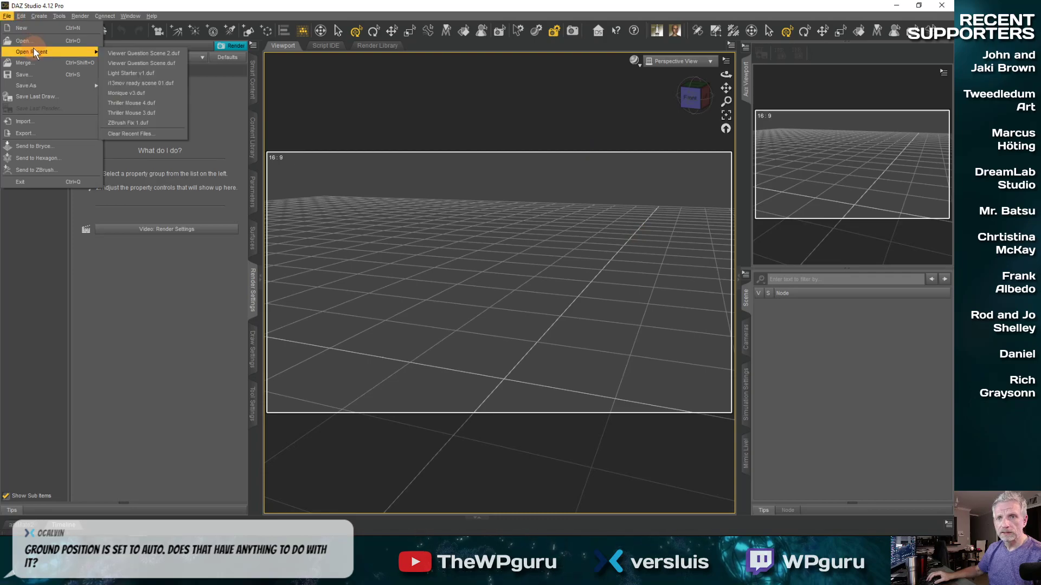
{"action": "left_click", "coordinate": [234, 9]}
- Switch the perspective viewport to NVIDIA Iray and create a 1 m sphere primitive at the world center with 12 segments and 12 sides
{"action": "left_click", "coordinate": [634, 60]}
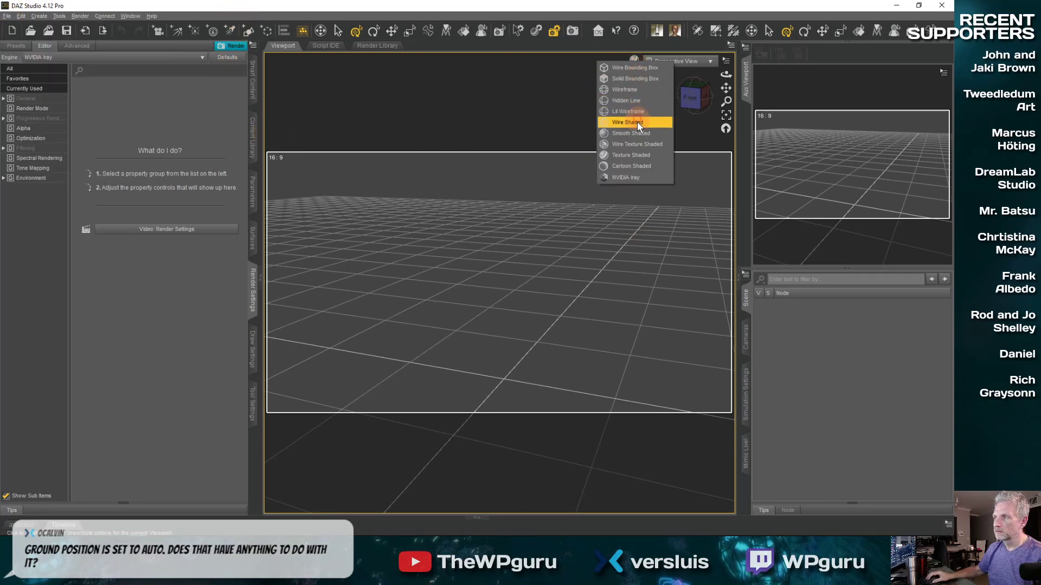
{"action": "left_click", "coordinate": [639, 177]}
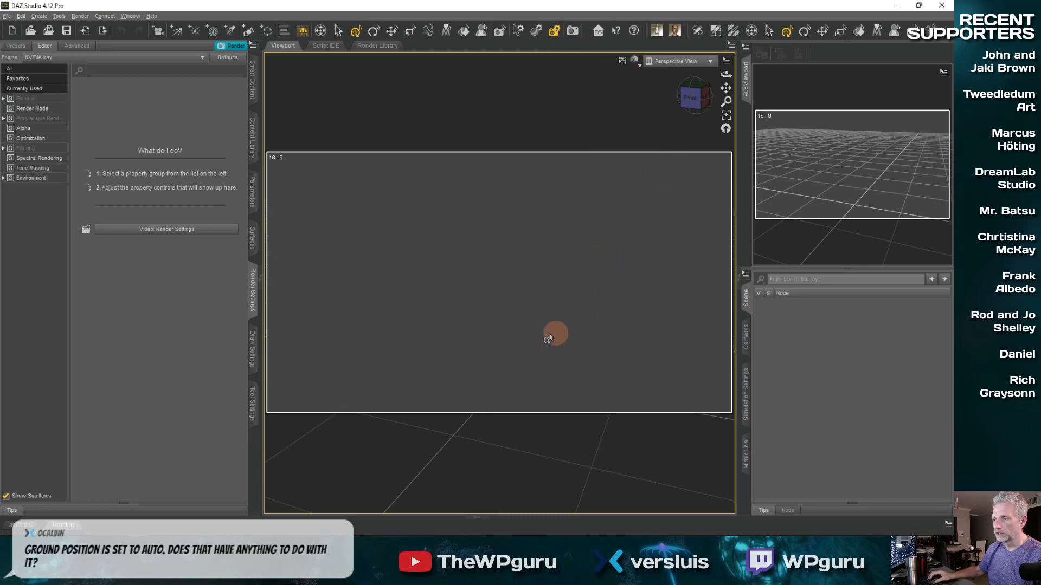
{"action": "left_click", "coordinate": [50, 16]}
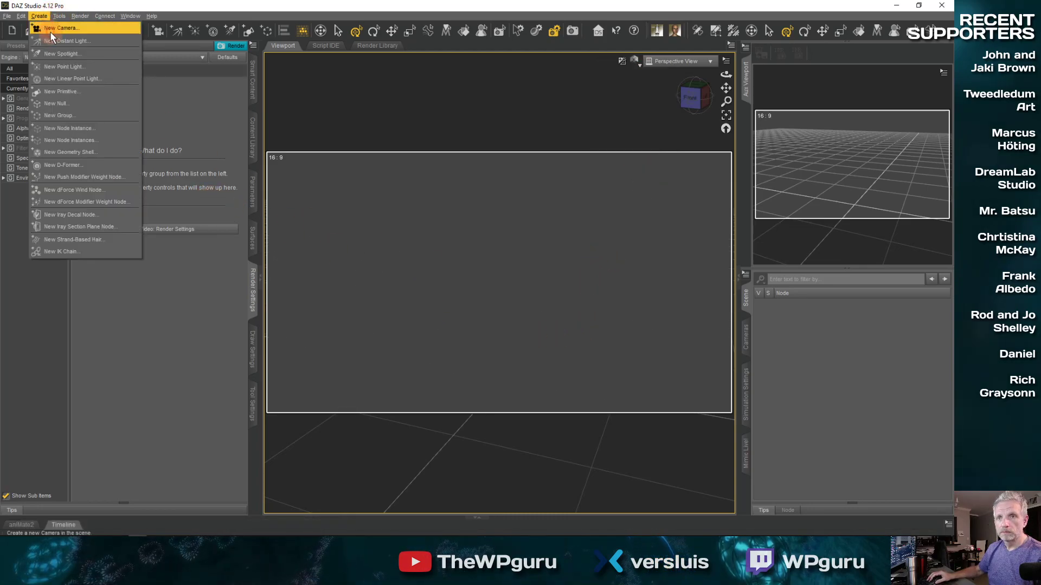
{"action": "left_click", "coordinate": [93, 90]}
{"action": "left_click", "coordinate": [212, 126]}
{"action": "left_click", "coordinate": [206, 101]}
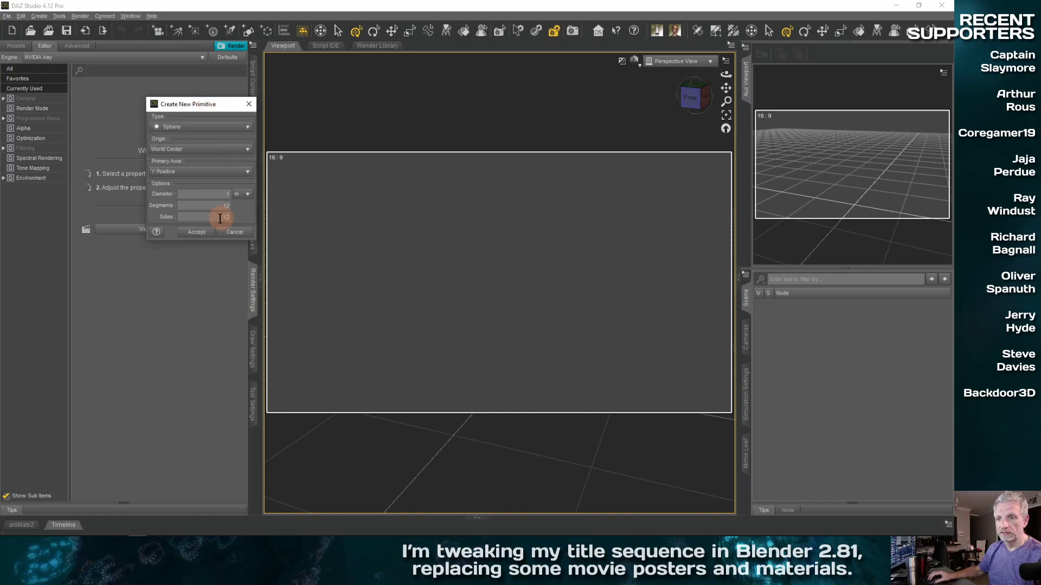
{"action": "left_click", "coordinate": [198, 232]}
{"action": "left_click_drag", "start_coordinate": [425, 359], "coordinate": [426, 396], "text": "alt"}
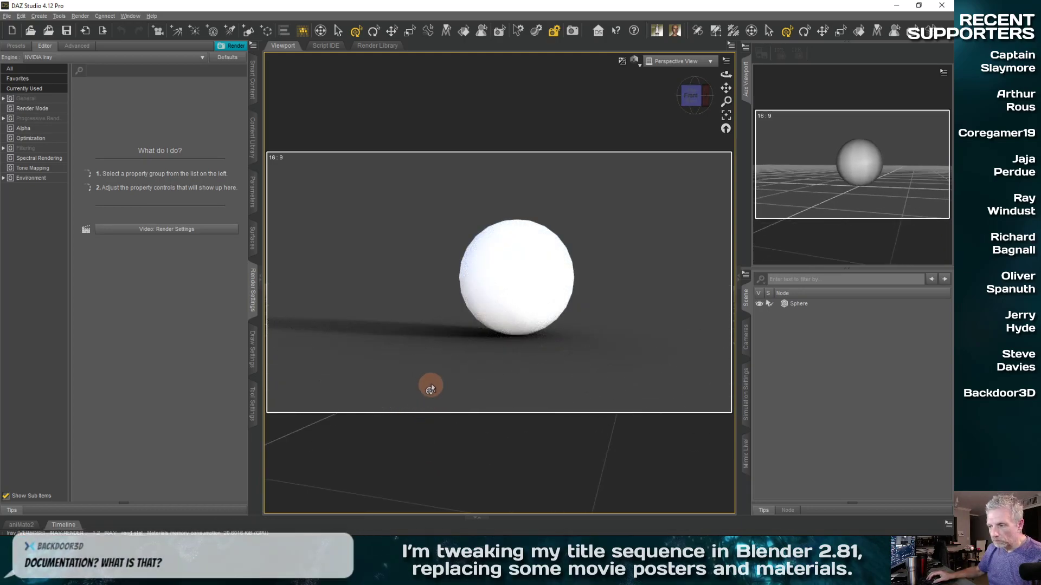
- Lower the sphere primitive along the Y axis well below its starting height and frame it with the ground
{"action": "left_click", "coordinate": [800, 304]}
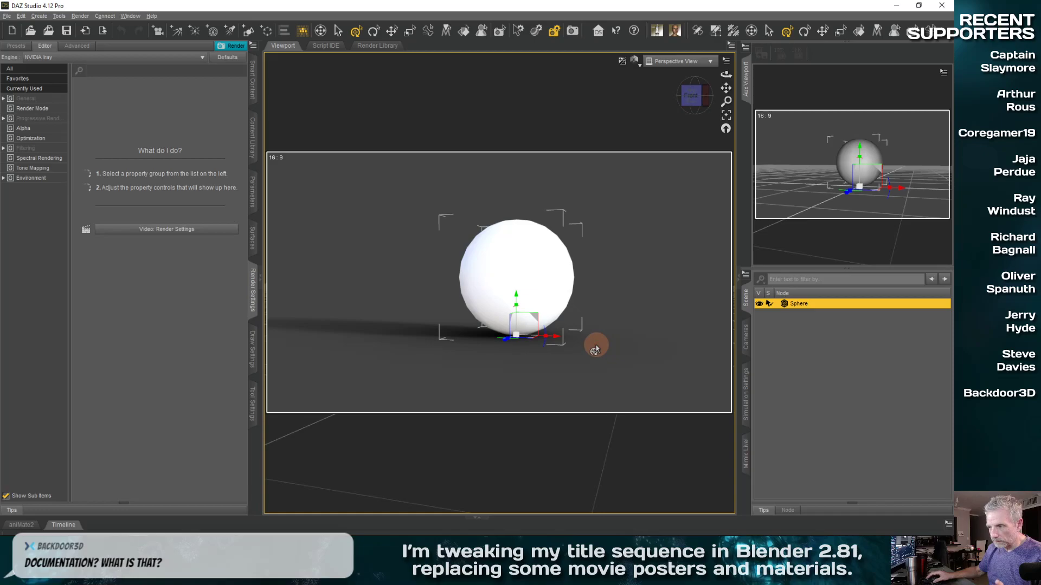
{"action": "scroll", "coordinate": [595, 349], "scroll_direction": "up", "scroll_amount": 6}
{"action": "scroll", "coordinate": [596, 349], "scroll_direction": "down", "scroll_amount": 1}
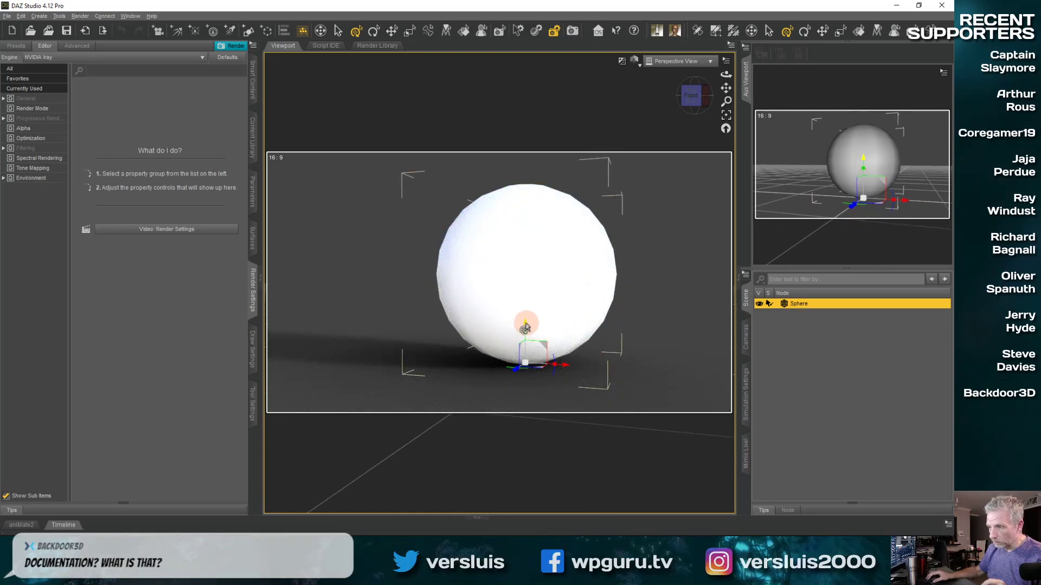
{"action": "left_click_drag", "start_coordinate": [524, 328], "coordinate": [524, 427]}
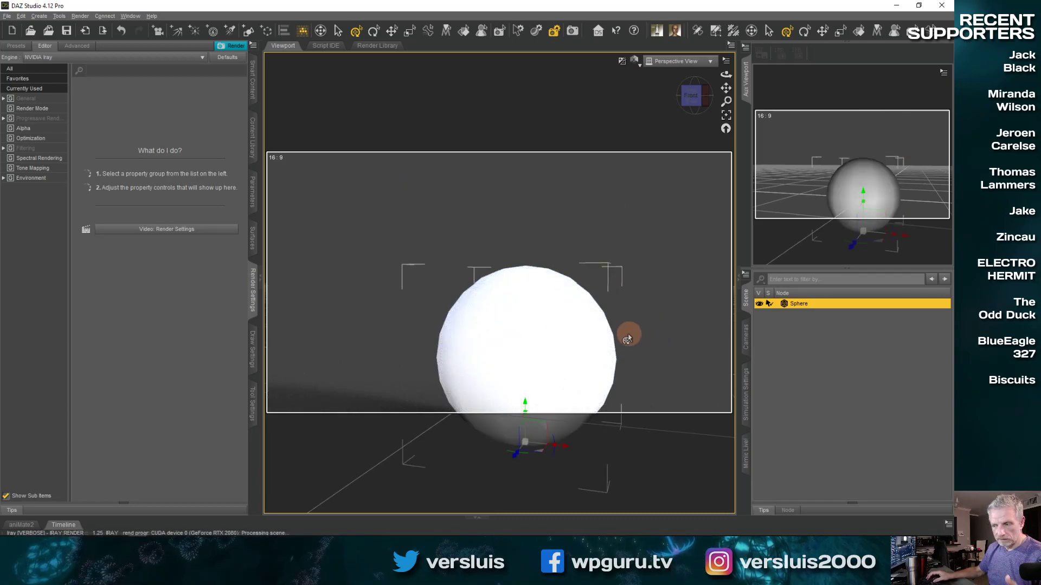
{"action": "right_click_drag", "start_coordinate": [609, 327], "coordinate": [624, 357], "text": "ctrl+alt"}
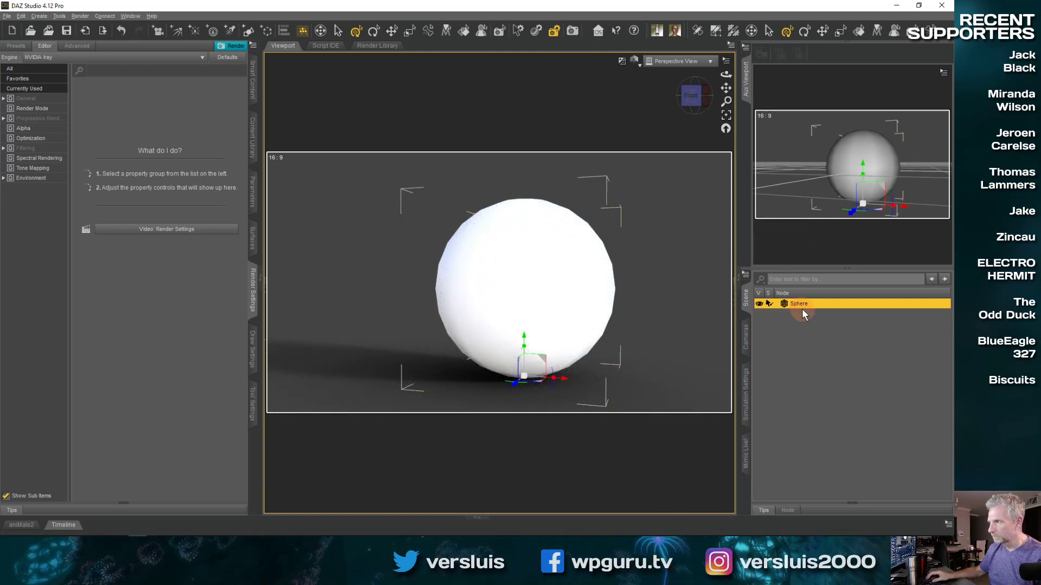
- Set the sphere's Y Translate to 0 in its transform parameters
{"action": "left_click", "coordinate": [255, 199]}
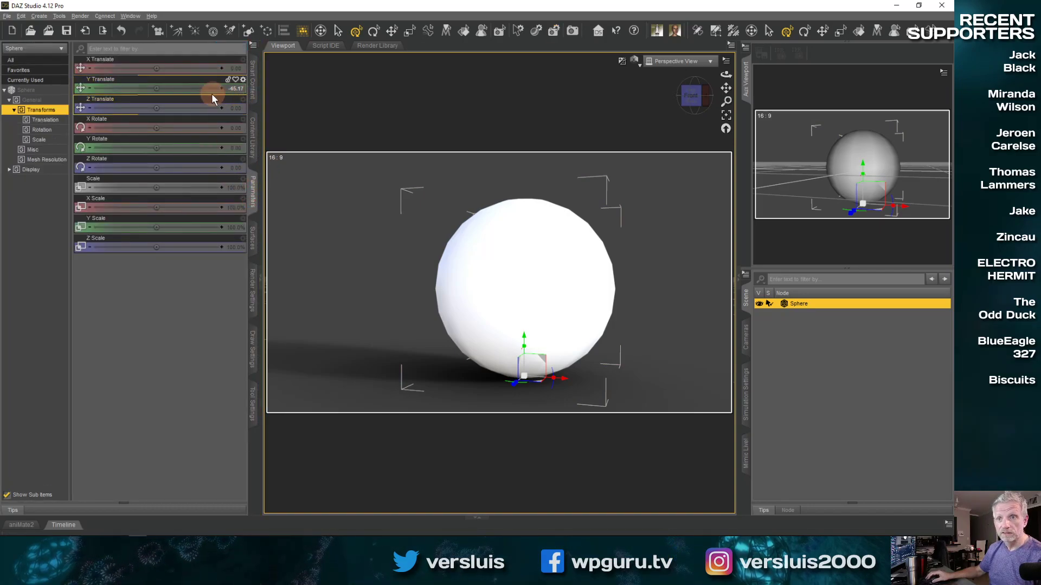
{"action": "left_click", "coordinate": [232, 90]}
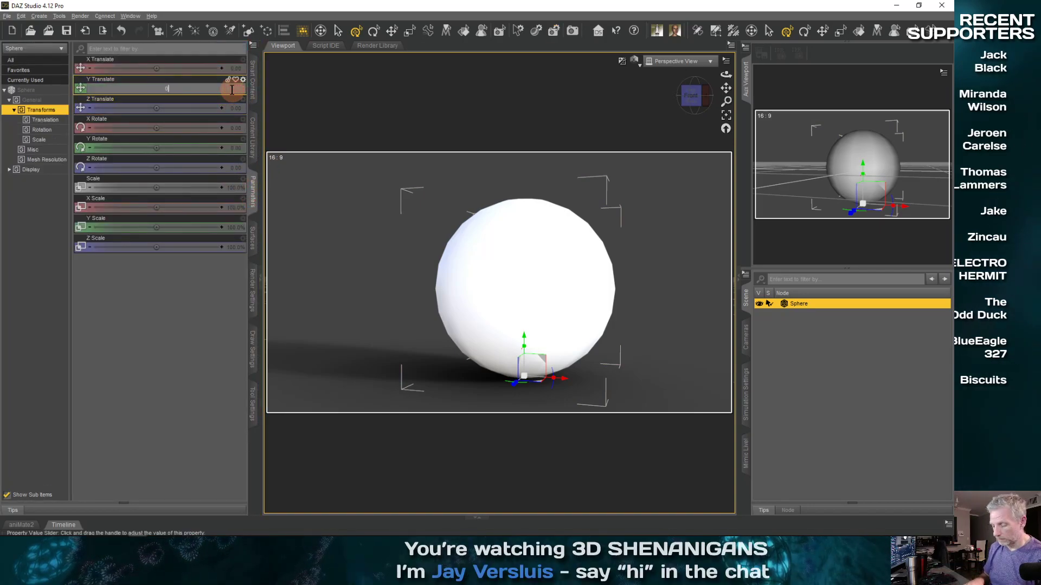
{"action": "type", "text": "0"}
{"action": "key", "text": "Return"}
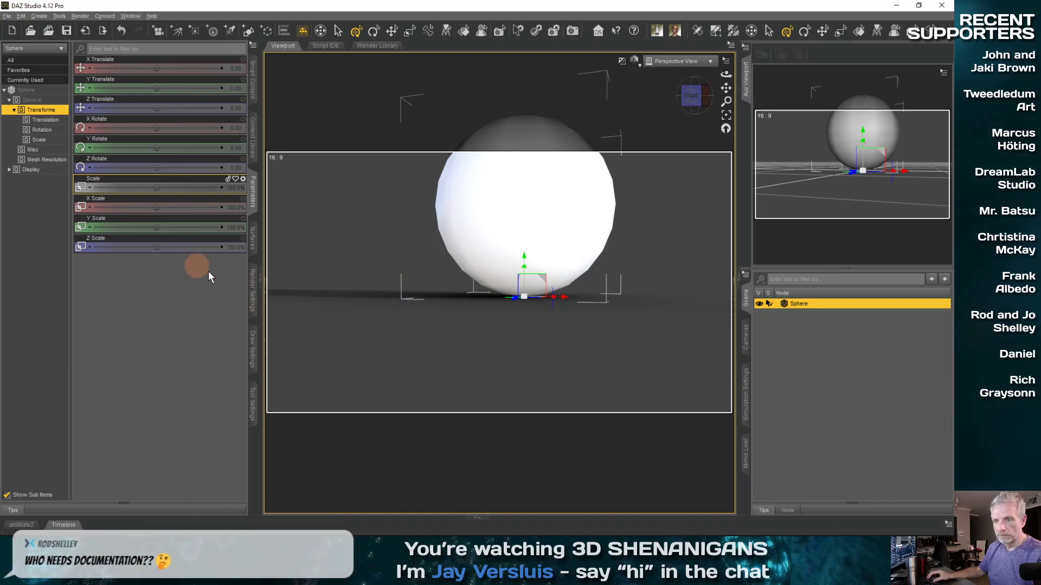
- In the render settings for the environment's ground, change the Ground Position Mode to Manual
{"action": "left_click", "coordinate": [251, 302]}
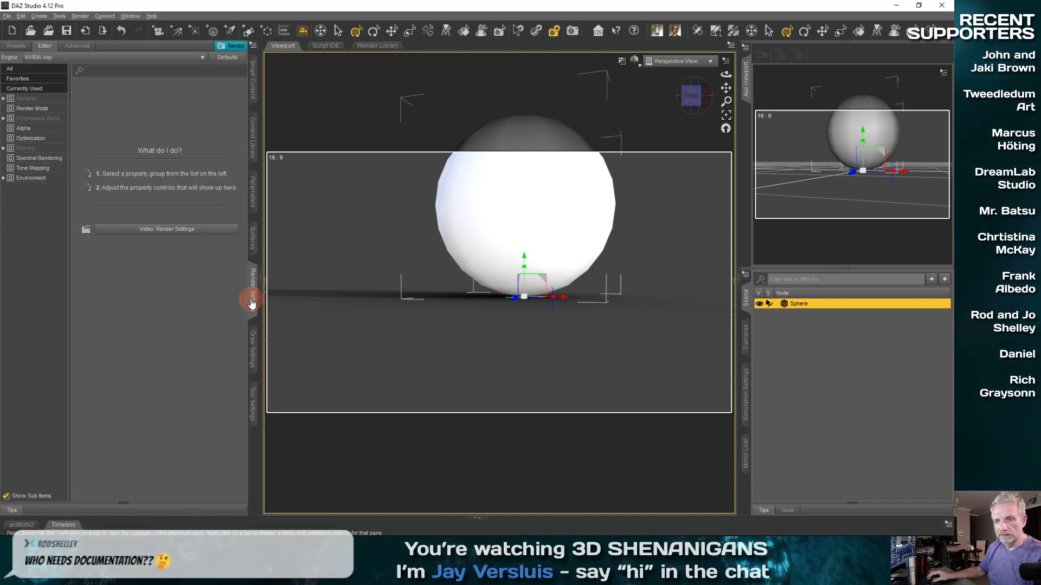
{"action": "left_click", "coordinate": [32, 179]}
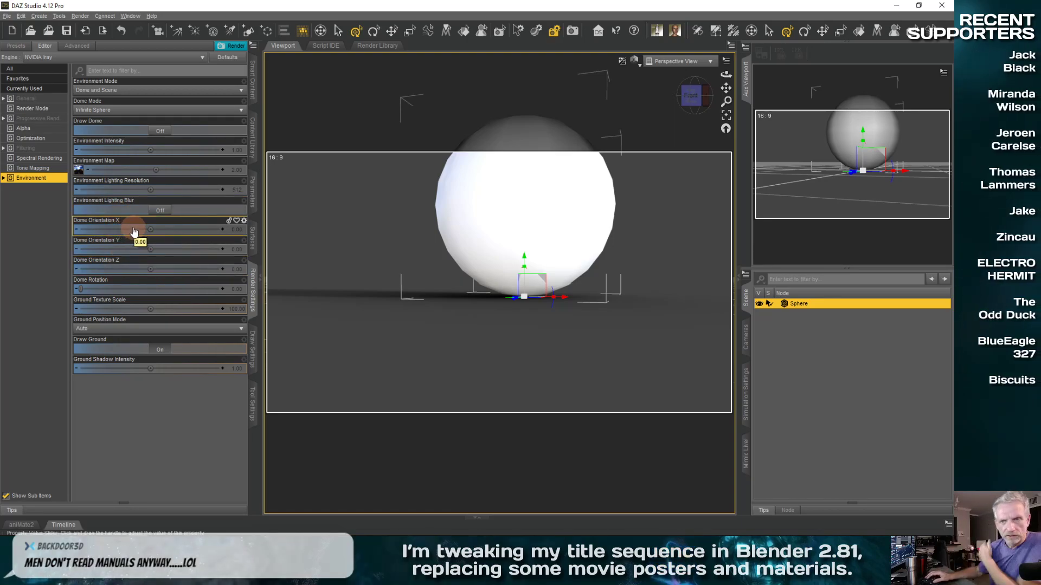
{"action": "left_click", "coordinate": [4, 178]}
{"action": "left_click", "coordinate": [30, 199]}
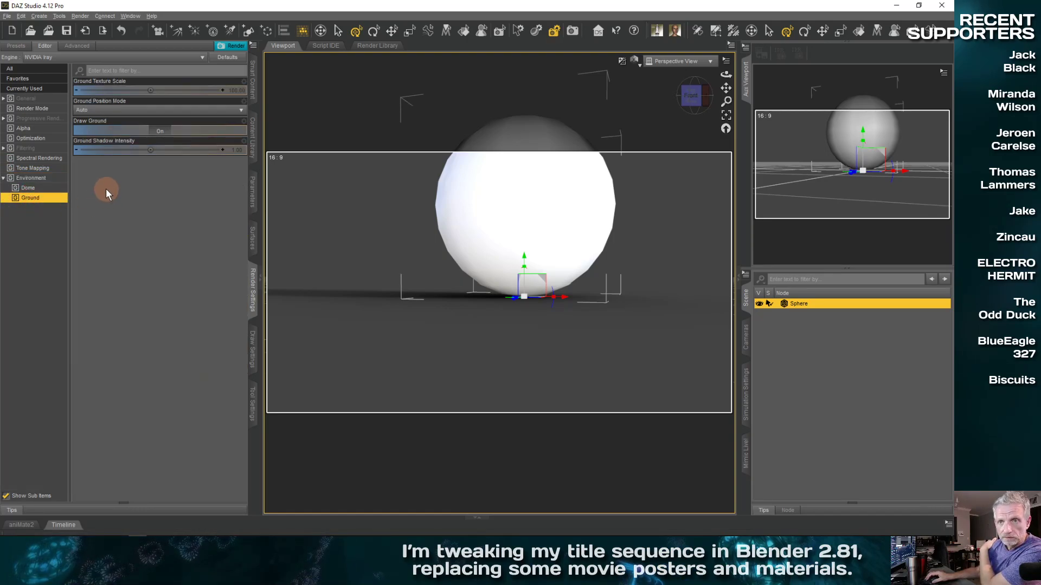
{"action": "left_click", "coordinate": [162, 111]}
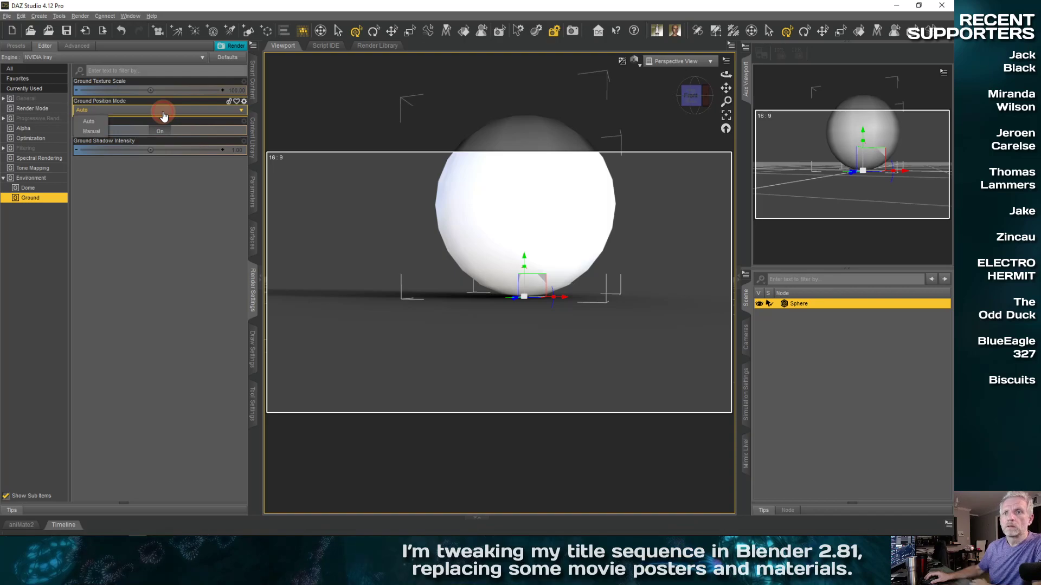
{"action": "left_click", "coordinate": [97, 131]}
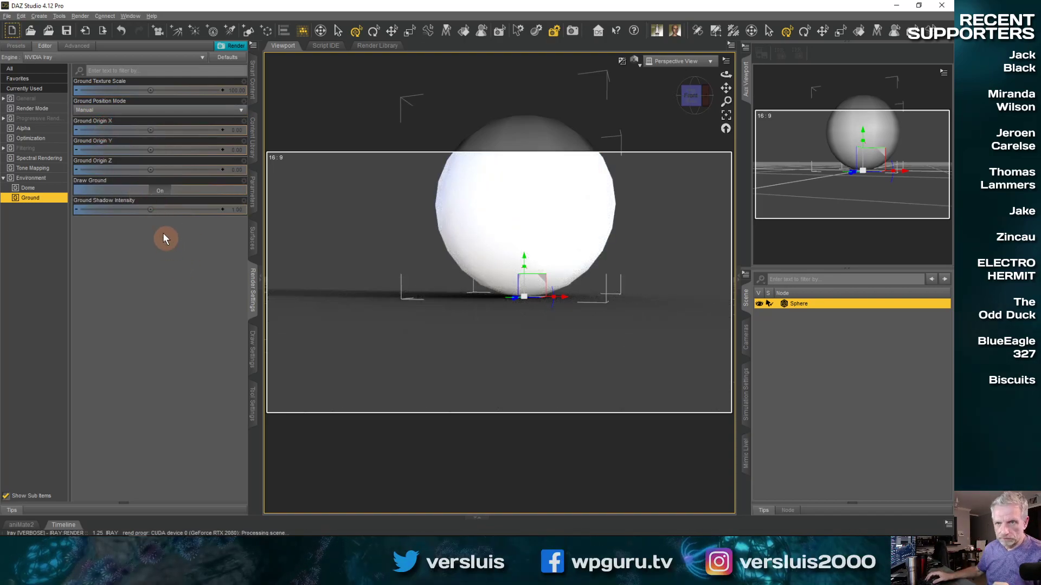
- Raise the Ground Origin Y value until the ground plane cuts through the lower part of the sphere
{"action": "left_click_drag", "start_coordinate": [151, 151], "coordinate": [152, 152]}
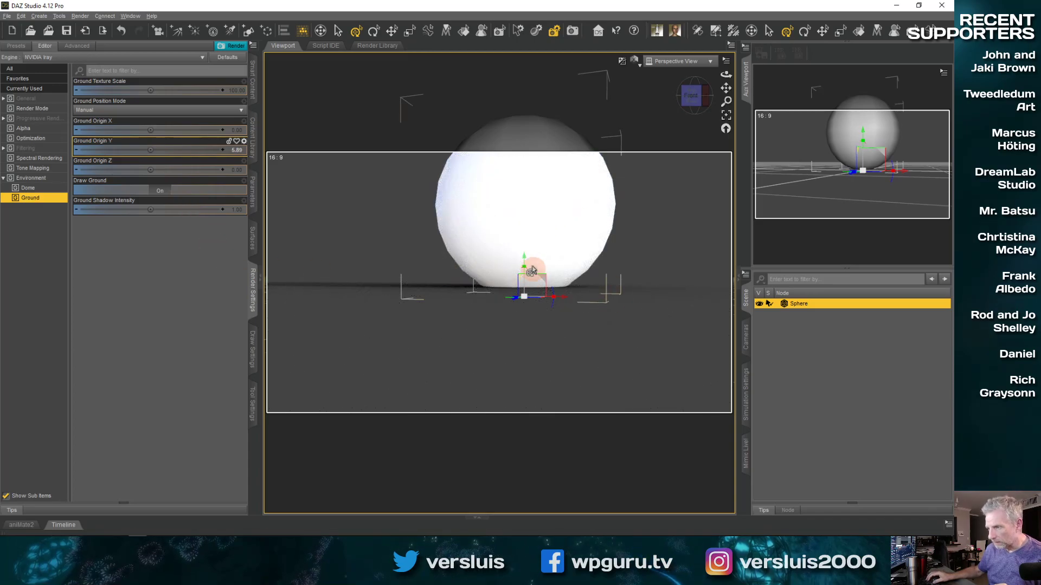
{"action": "right_click_drag", "start_coordinate": [507, 302], "coordinate": [507, 292], "text": "ctrl+alt"}
{"action": "left_click_drag", "start_coordinate": [148, 153], "coordinate": [232, 144]}
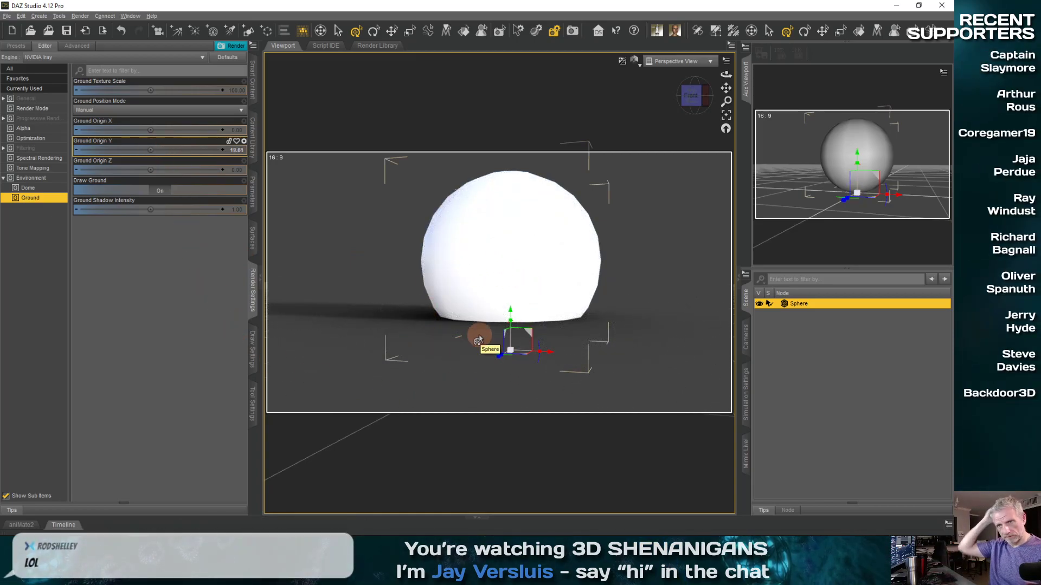
- Reopen the recent scene file Viewer Question Scene 2.duf in place of the sphere scene
{"action": "left_click", "coordinate": [7, 16]}
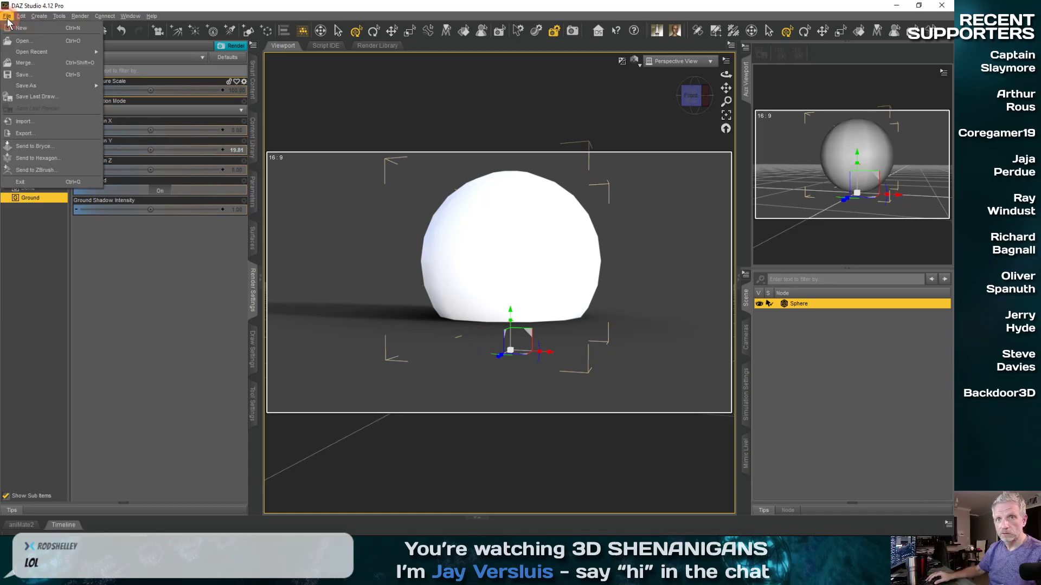
{"action": "mouse_move", "coordinate": [50, 54]}
{"action": "left_click", "coordinate": [161, 51]}
{"action": "left_click", "coordinate": [464, 281]}
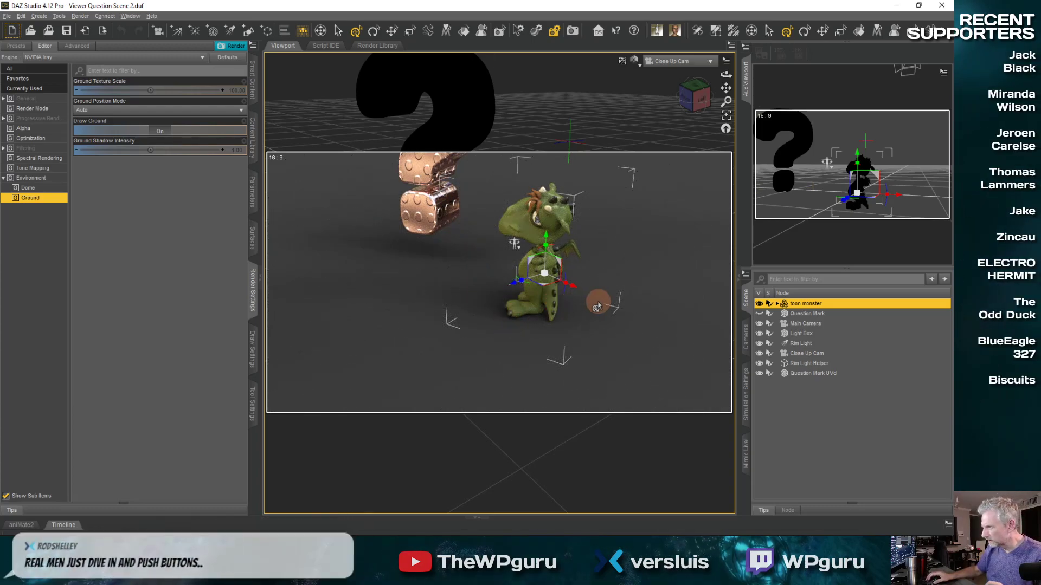
- Select the Question Mark UVd object and apply Move To Floor to it
{"action": "left_click", "coordinate": [426, 172]}
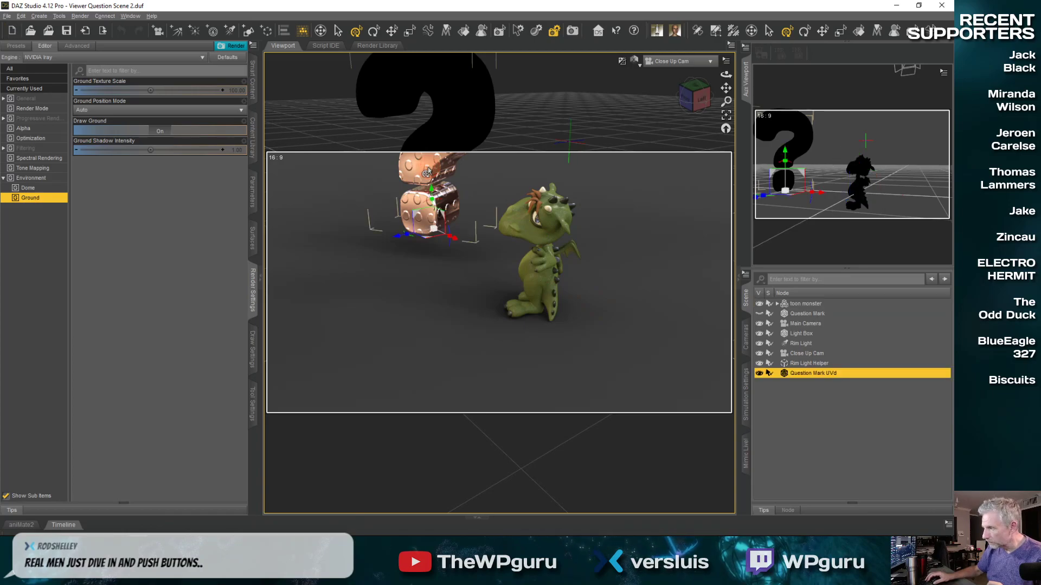
{"action": "left_click", "coordinate": [21, 15]}
{"action": "mouse_move", "coordinate": [65, 103]}
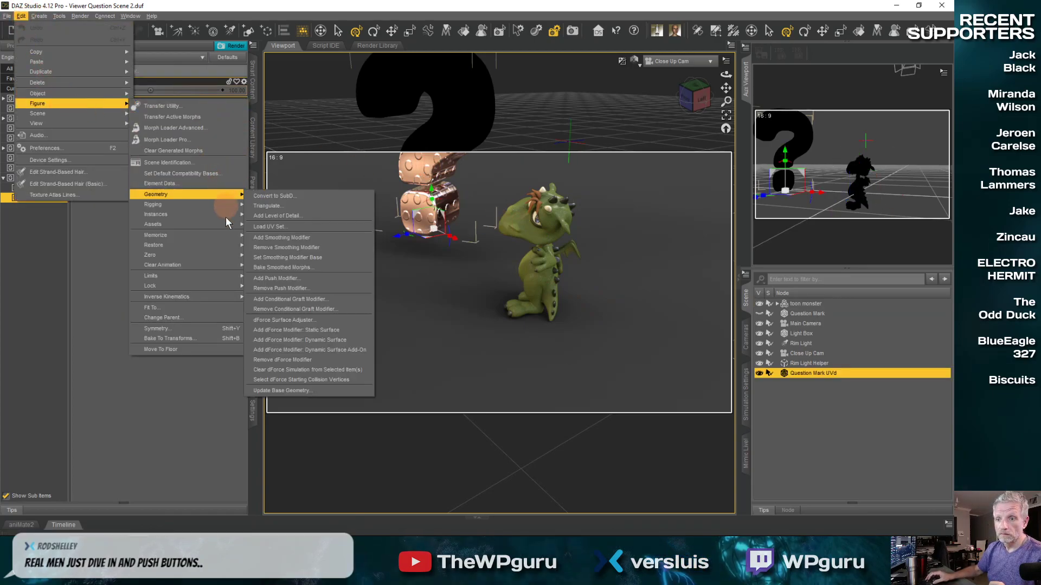
{"action": "left_click", "coordinate": [193, 348]}
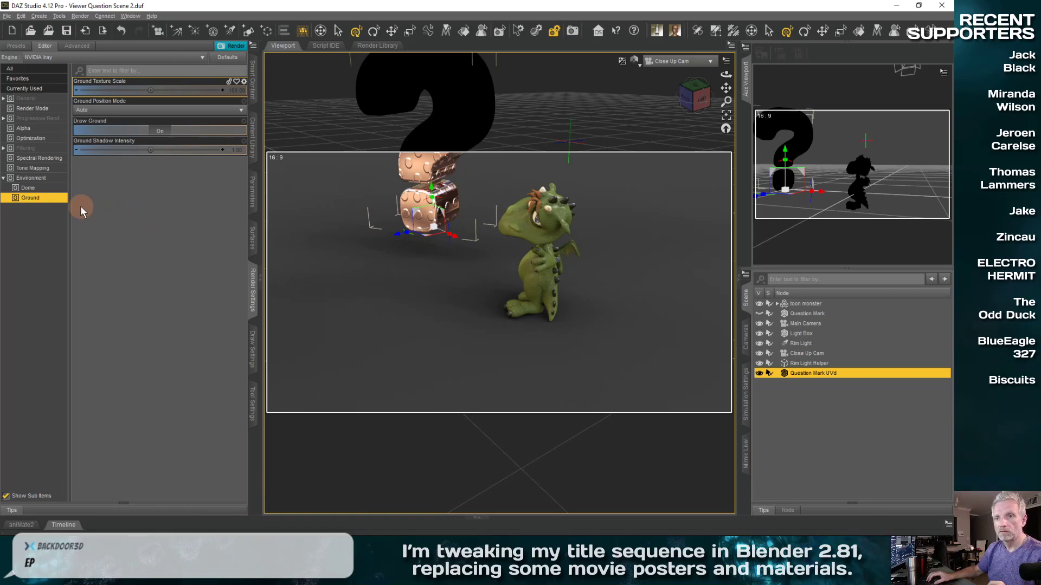
- Set the Ground Position Mode to Manual for the question mark and monster scene
{"action": "left_click", "coordinate": [191, 110]}
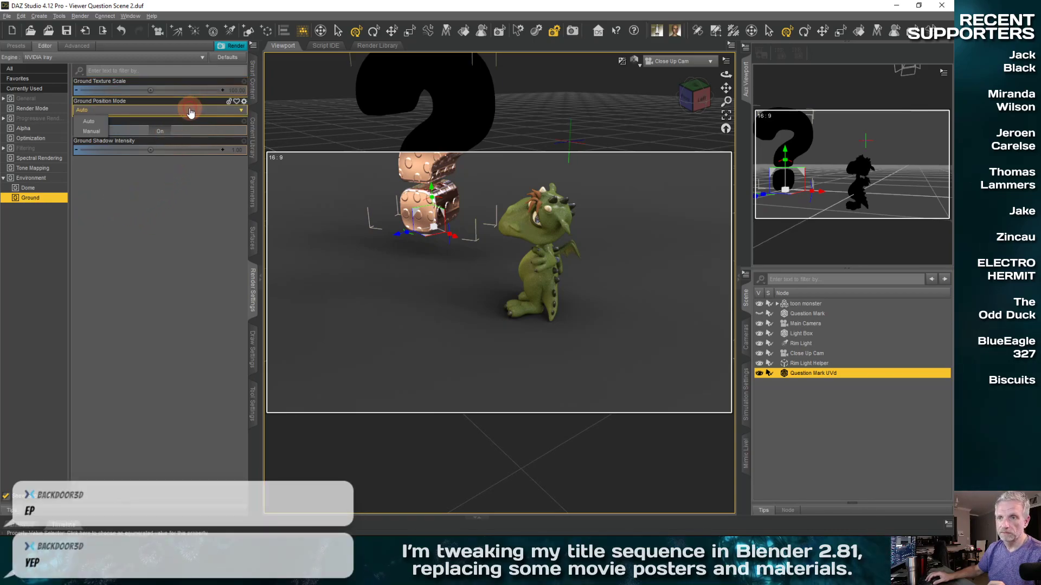
{"action": "left_click", "coordinate": [98, 128]}
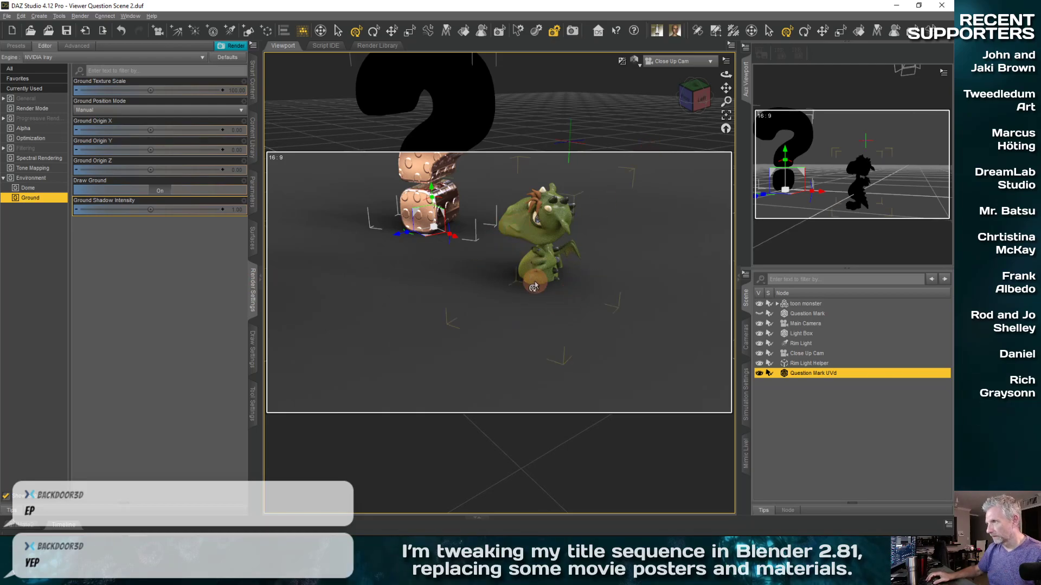
{"action": "middle_click_drag", "start_coordinate": [527, 298], "coordinate": [529, 299]}
{"action": "middle_click_drag", "start_coordinate": [471, 281], "coordinate": [472, 292]}
{"action": "middle_click_drag", "start_coordinate": [447, 257], "coordinate": [495, 233]}
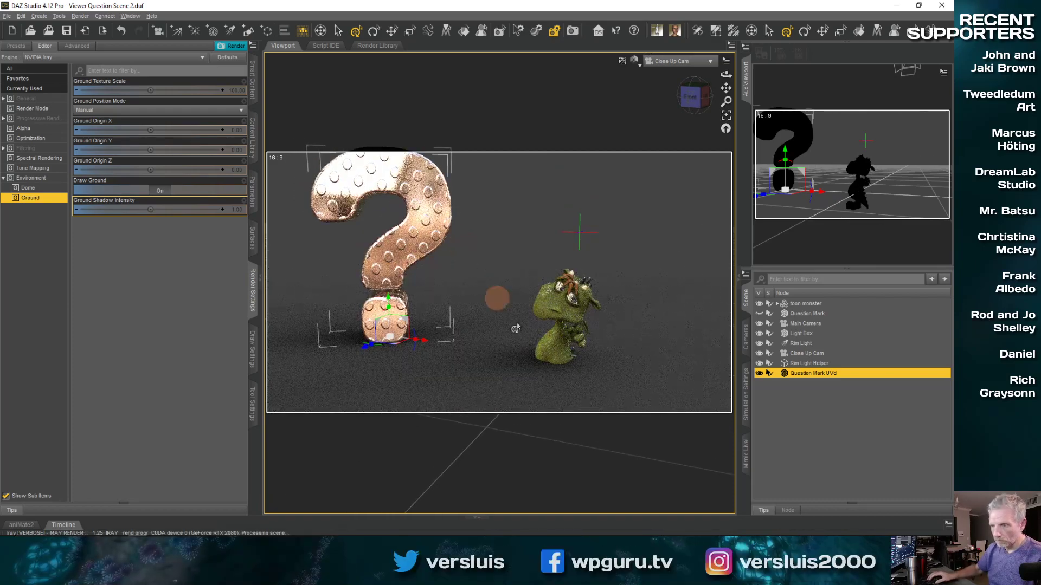
- Select the toon monster and apply Move To Floor to it
{"action": "left_click", "coordinate": [554, 348]}
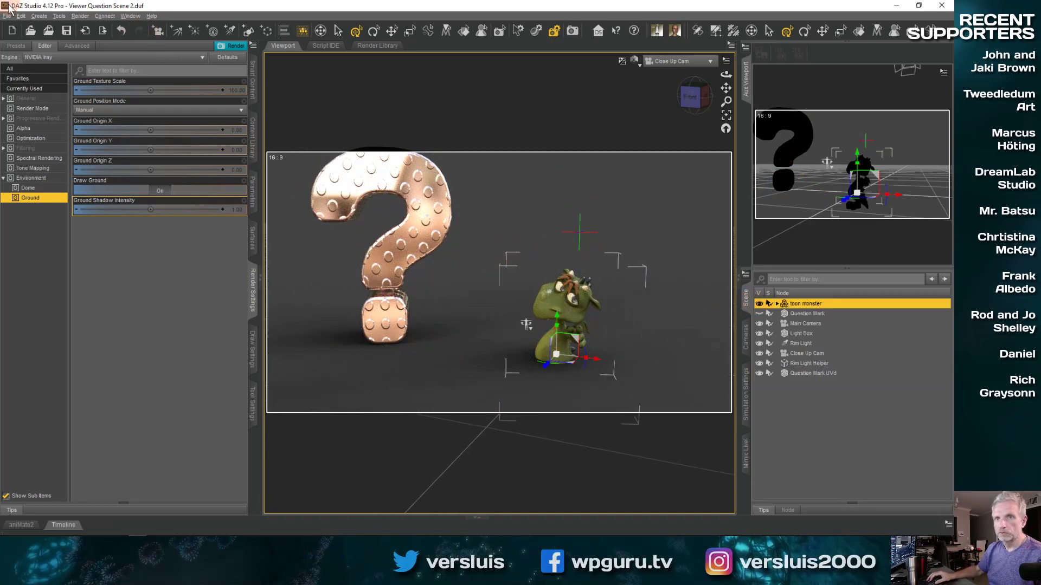
{"action": "left_click", "coordinate": [21, 16]}
{"action": "mouse_move", "coordinate": [70, 103]}
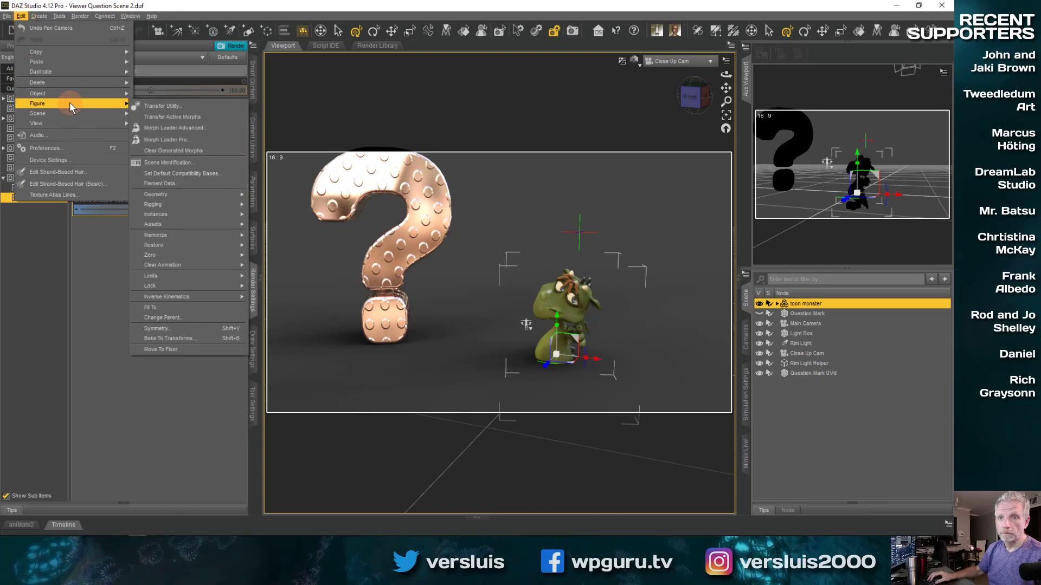
{"action": "left_click", "coordinate": [186, 349]}
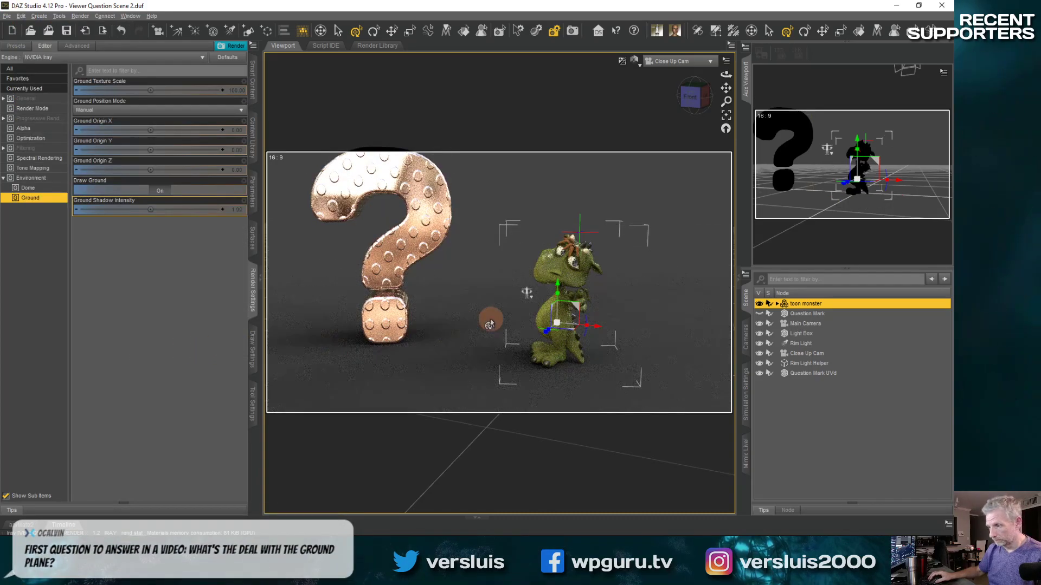
- Nudge the toon monster slightly along the vertical axis so its feet rest on the ground plane
{"action": "scroll", "coordinate": [541, 350], "scroll_direction": "up", "scroll_amount": 10}
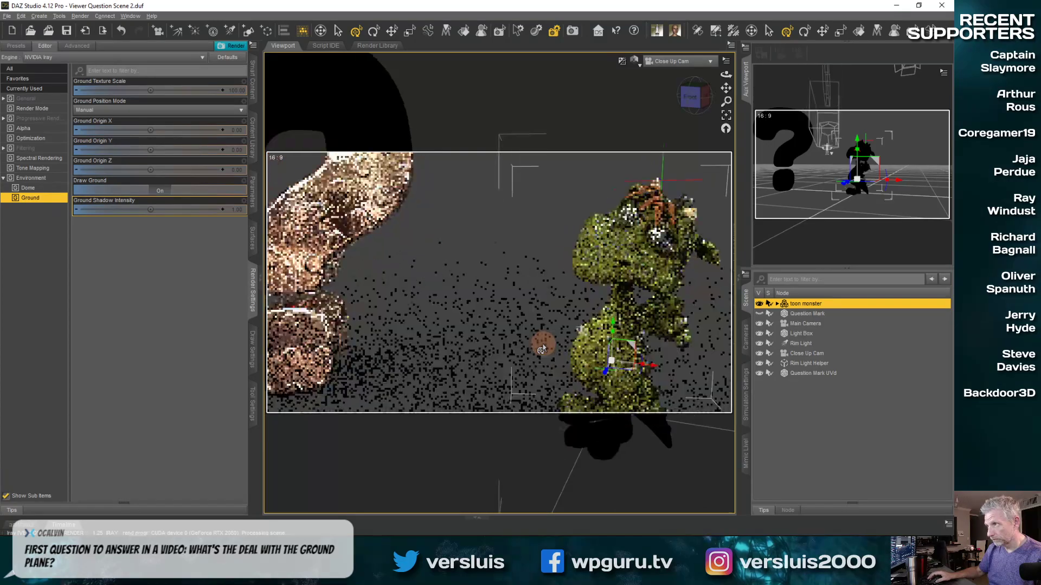
{"action": "scroll", "coordinate": [542, 344], "scroll_direction": "down", "scroll_amount": 5}
{"action": "middle_click_drag", "start_coordinate": [527, 357], "coordinate": [550, 333]}
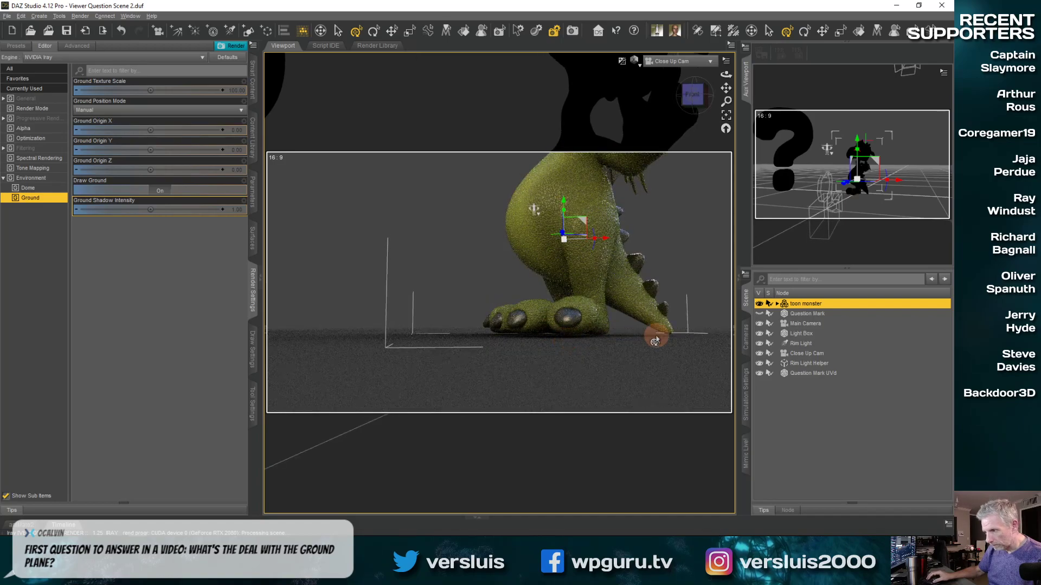
{"action": "left_click_drag", "start_coordinate": [562, 206], "coordinate": [563, 209]}
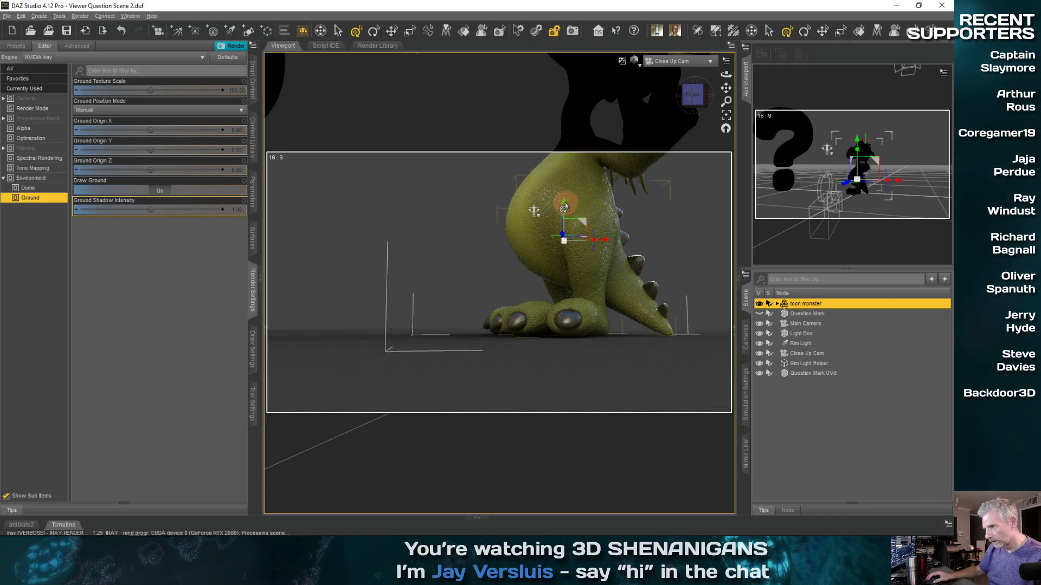
{"action": "left_click_drag", "start_coordinate": [564, 205], "coordinate": [563, 209]}
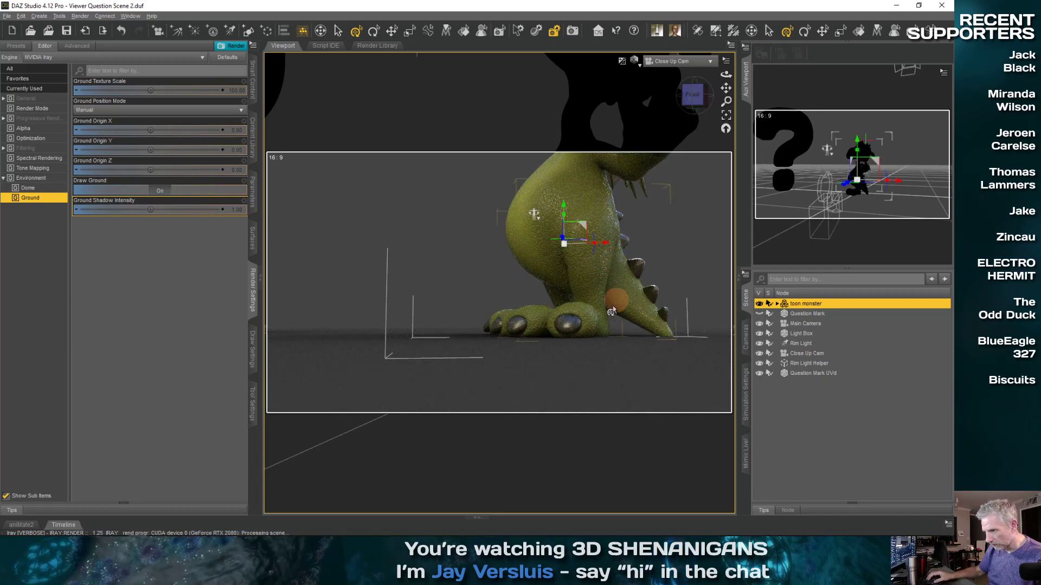
{"action": "left_click_drag", "start_coordinate": [562, 211], "coordinate": [563, 205]}
- Switch the viewport to the Main Camera and save the scene
{"action": "middle_click_drag", "start_coordinate": [457, 324], "coordinate": [458, 323]}
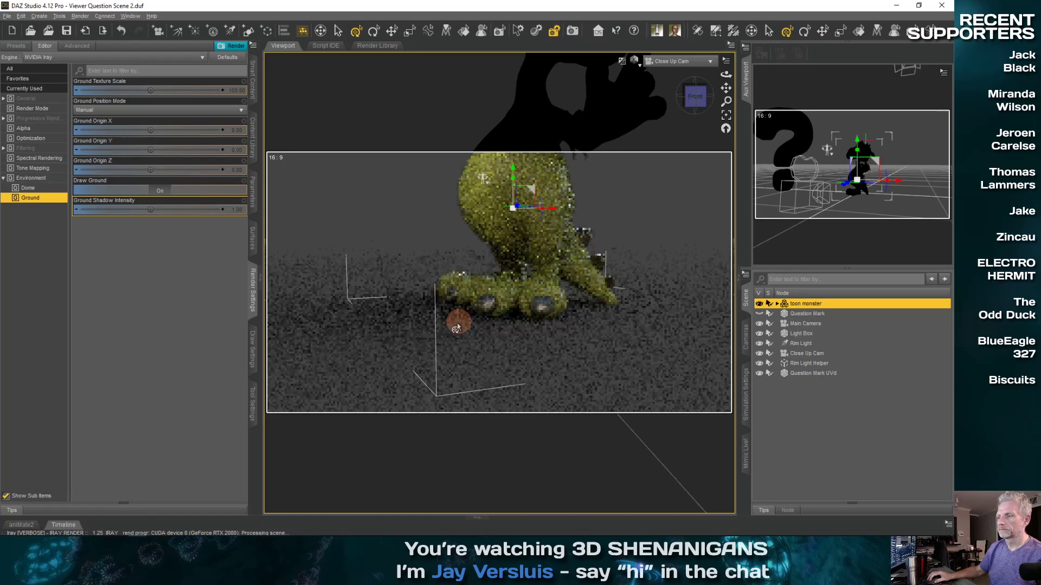
{"action": "middle_click_drag", "start_coordinate": [393, 313], "coordinate": [484, 285]}
{"action": "scroll", "coordinate": [410, 317], "scroll_direction": "down", "scroll_amount": 5}
{"action": "scroll", "coordinate": [483, 290], "scroll_direction": "down", "scroll_amount": 4}
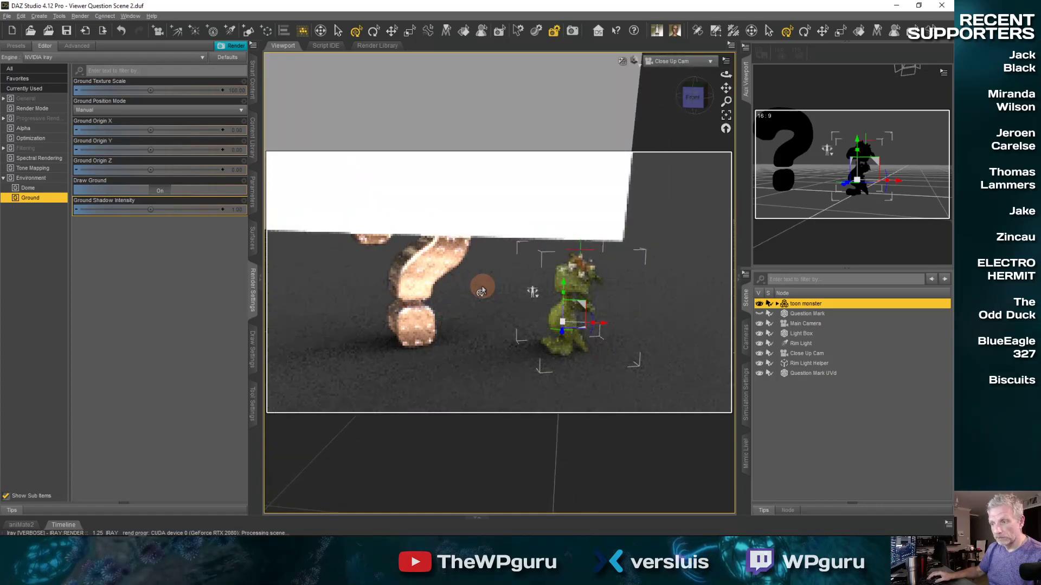
{"action": "scroll", "coordinate": [482, 290], "scroll_direction": "up", "scroll_amount": 2}
{"action": "left_click", "coordinate": [699, 66]}
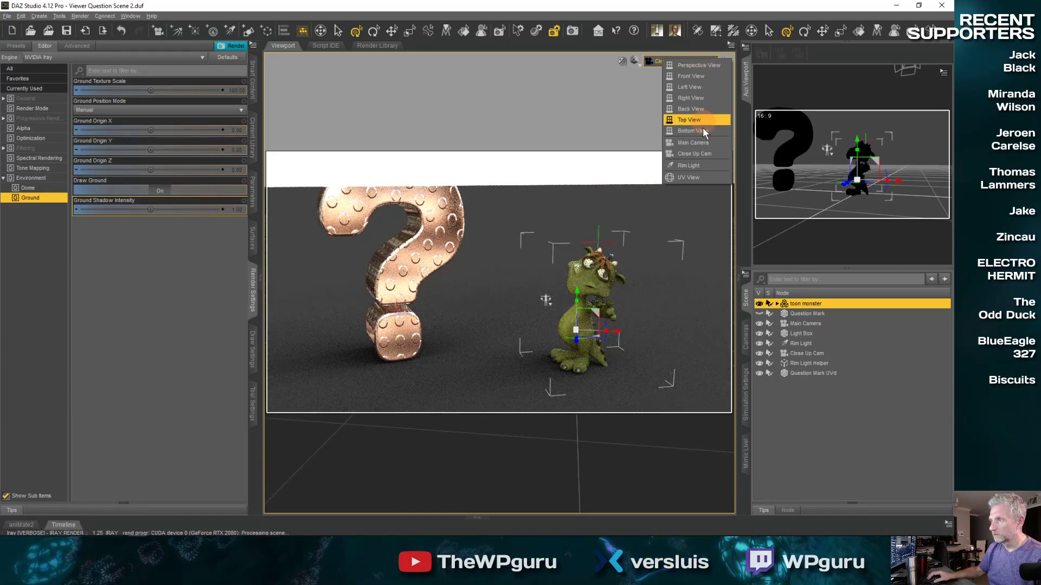
{"action": "left_click", "coordinate": [702, 142]}
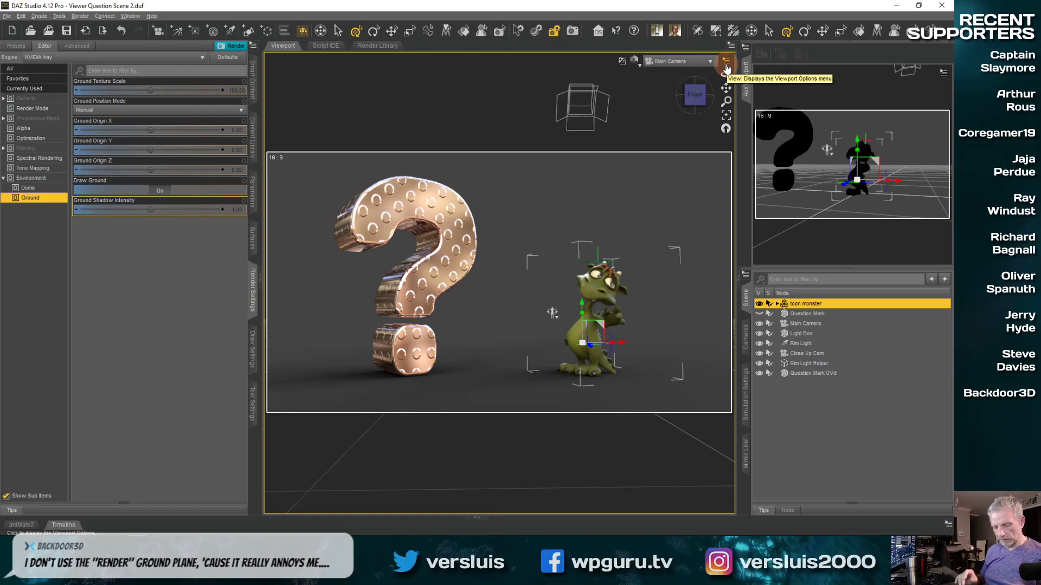
{"action": "key", "text": "ctrl+s"}
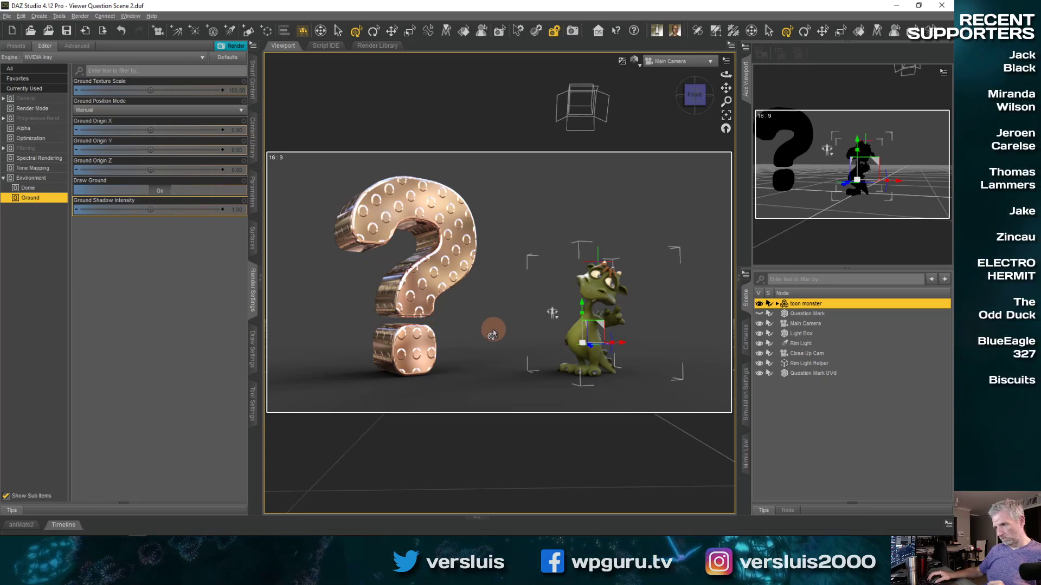
- Shift the question mark slightly along the X axis towards the toon monster in the Main Camera view
{"action": "middle_click_drag", "start_coordinate": [493, 330], "coordinate": [495, 336]}
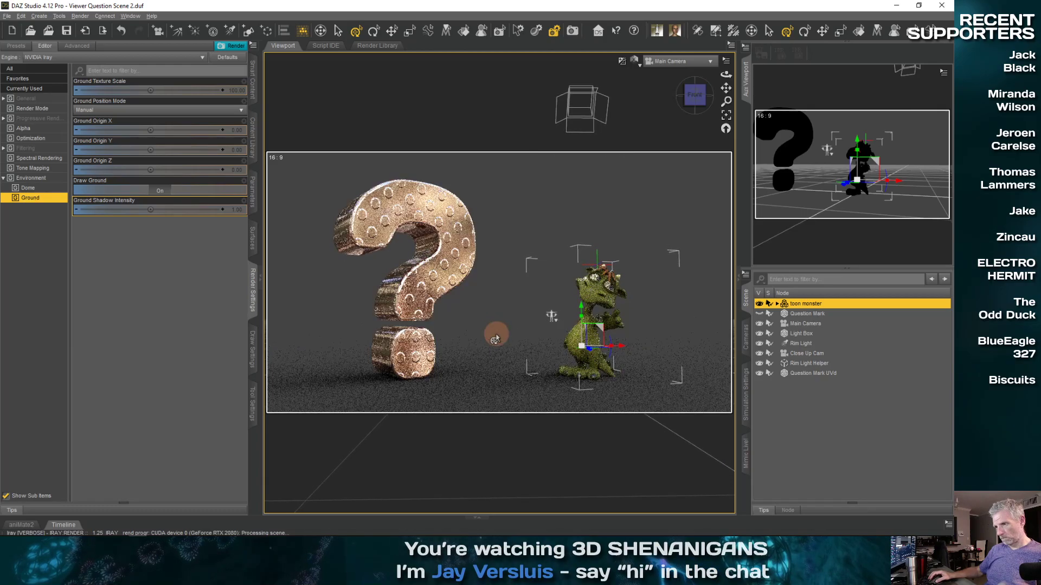
{"action": "left_click", "coordinate": [455, 298]}
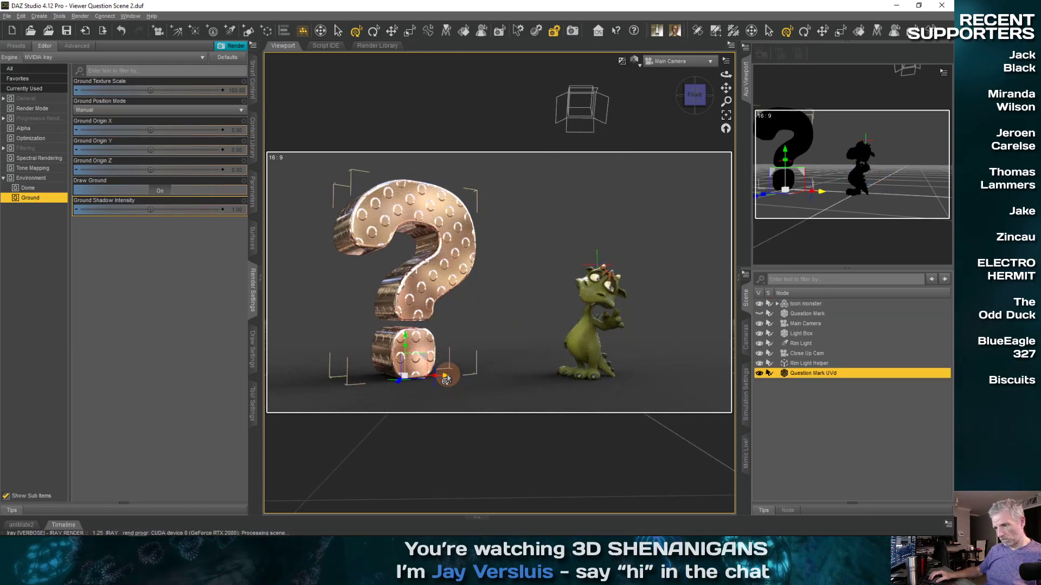
{"action": "left_click_drag", "start_coordinate": [445, 376], "coordinate": [449, 375]}
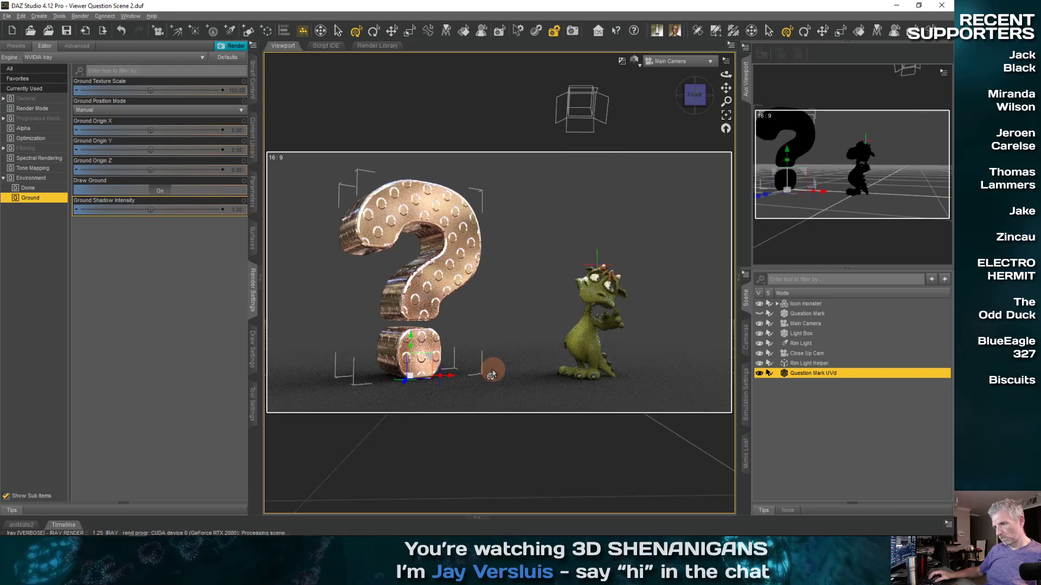
- Try bringing the question mark closer to the camera and shifting it sideways, and undo those moves
{"action": "left_click_drag", "start_coordinate": [409, 381], "coordinate": [415, 383]}
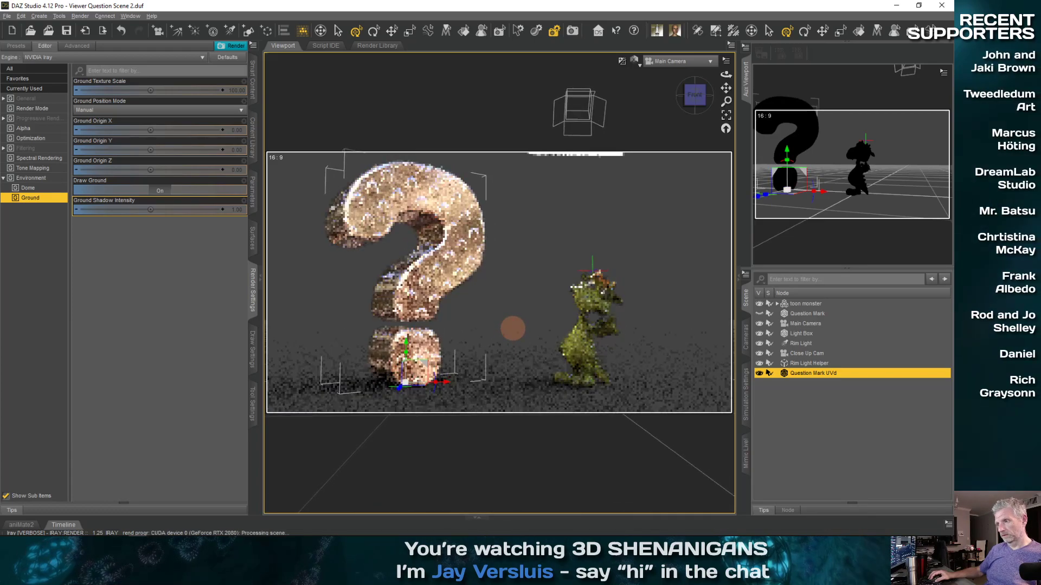
{"action": "left_click_drag", "start_coordinate": [449, 387], "coordinate": [445, 389]}
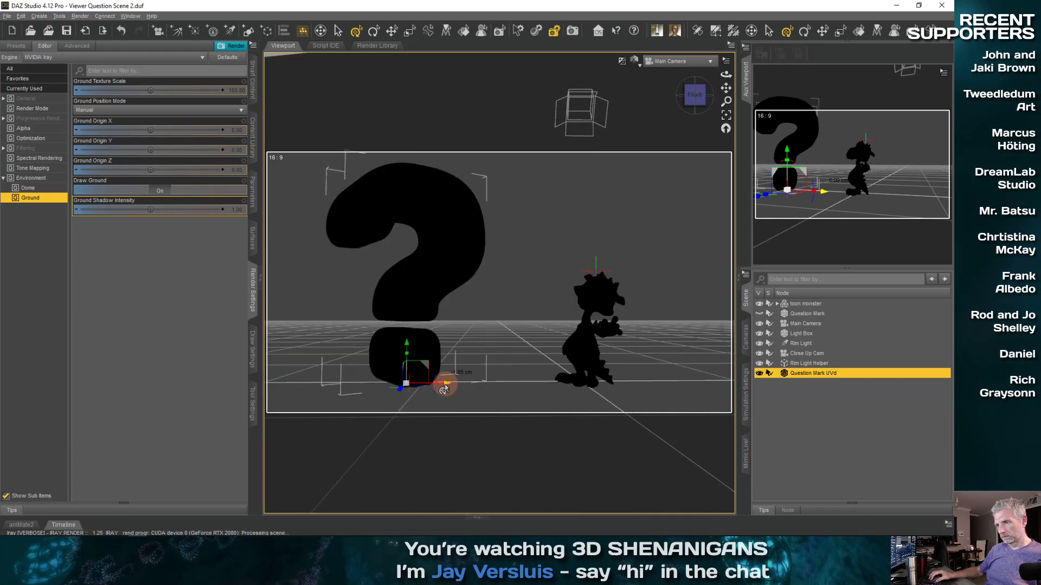
{"action": "middle_click_drag", "start_coordinate": [497, 362], "coordinate": [502, 364]}
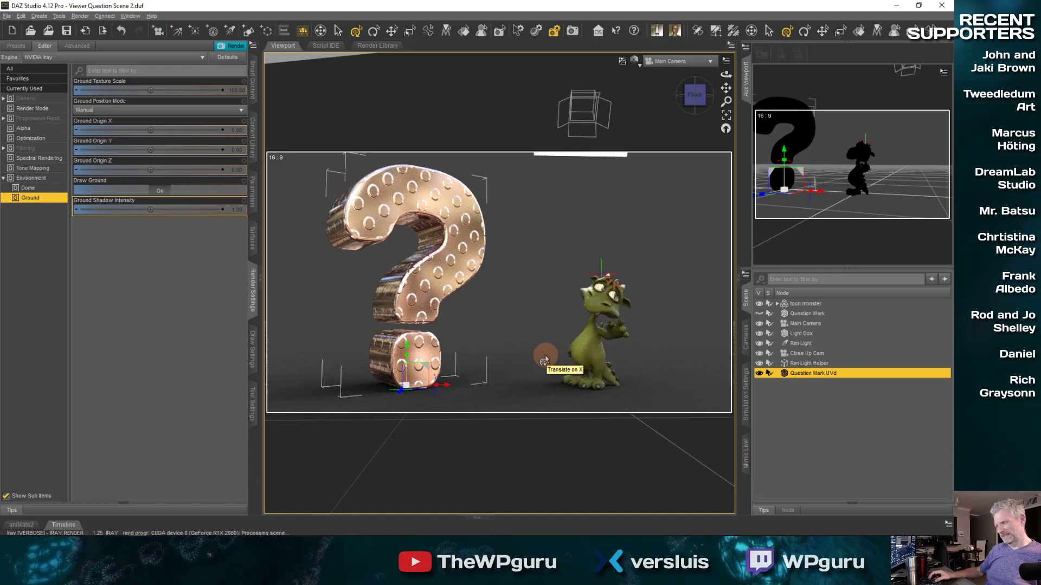
{"action": "key", "text": "ctrl+z"}
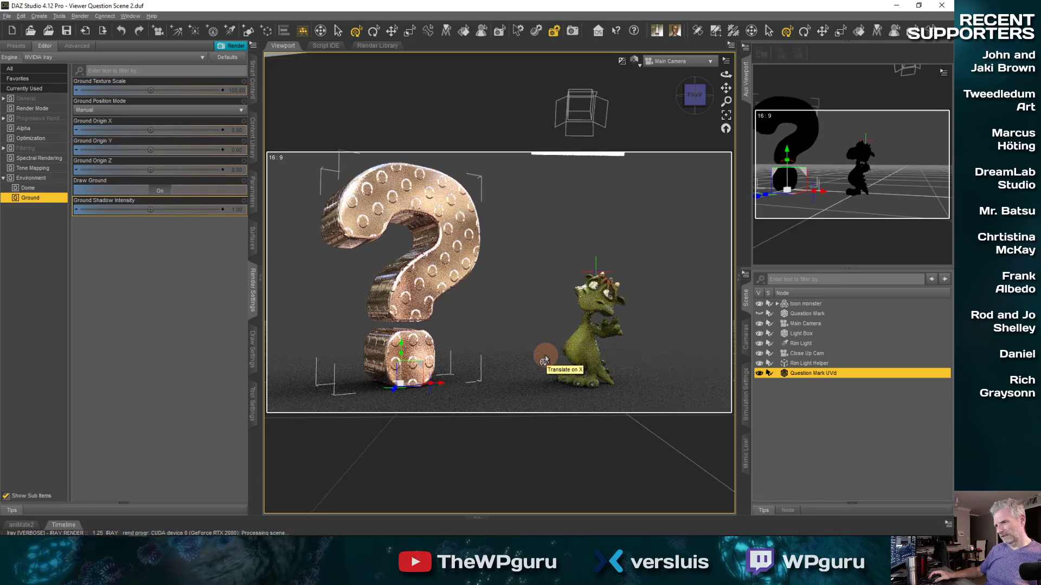
{"action": "key", "text": "ctrl+z"}
{"action": "key", "text": "ctrl+z"}
{"action": "key", "text": "ctrl+z"}
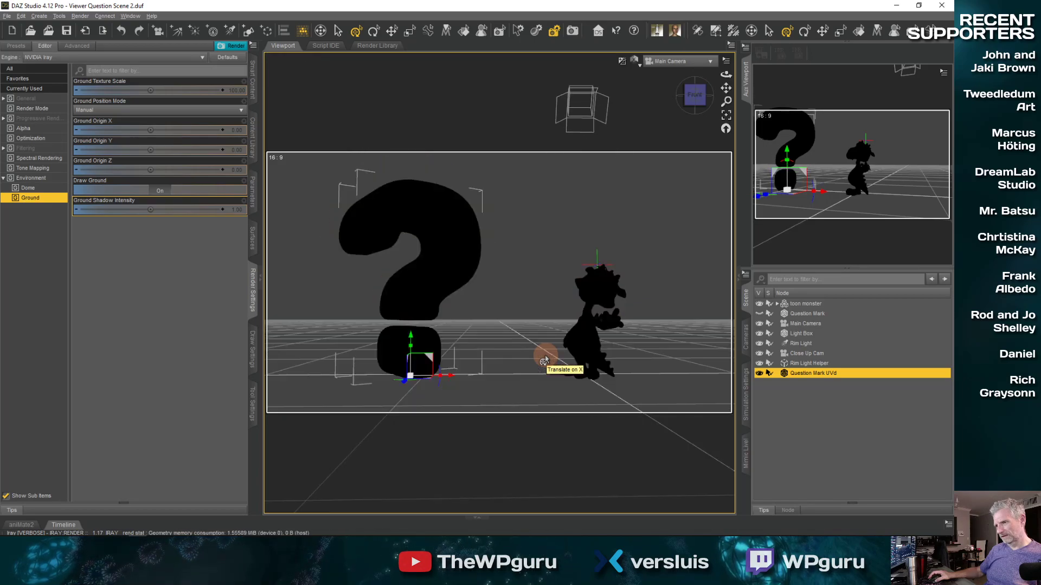
- Set the render dimension preset to Full HD [FHD] / 1080p (16:9, 1920 x 1080) and render the Main Camera view
{"action": "middle_click_drag", "start_coordinate": [535, 356], "coordinate": [538, 356]}
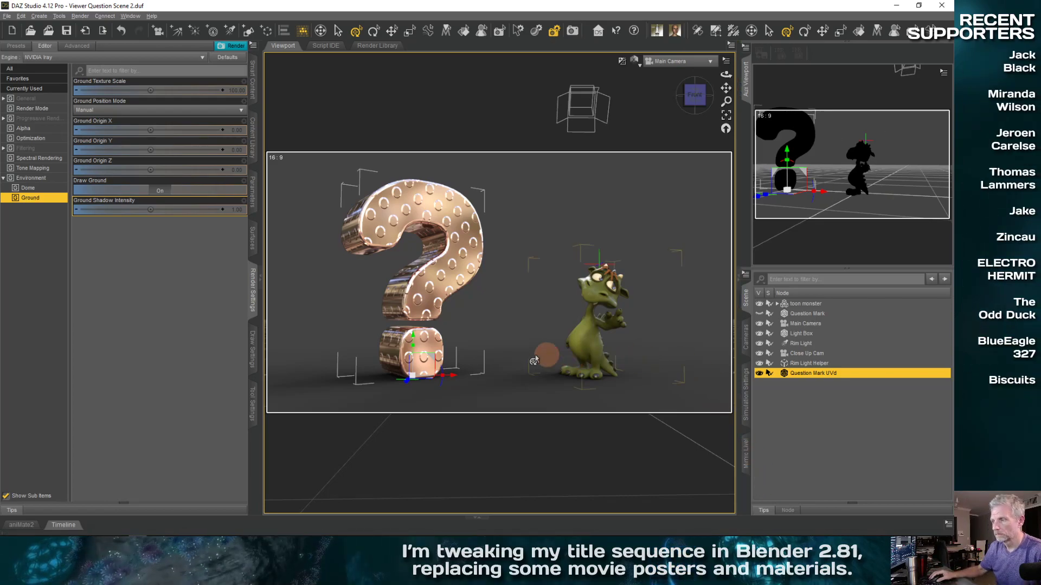
{"action": "middle_click_drag", "start_coordinate": [534, 358], "coordinate": [537, 356]}
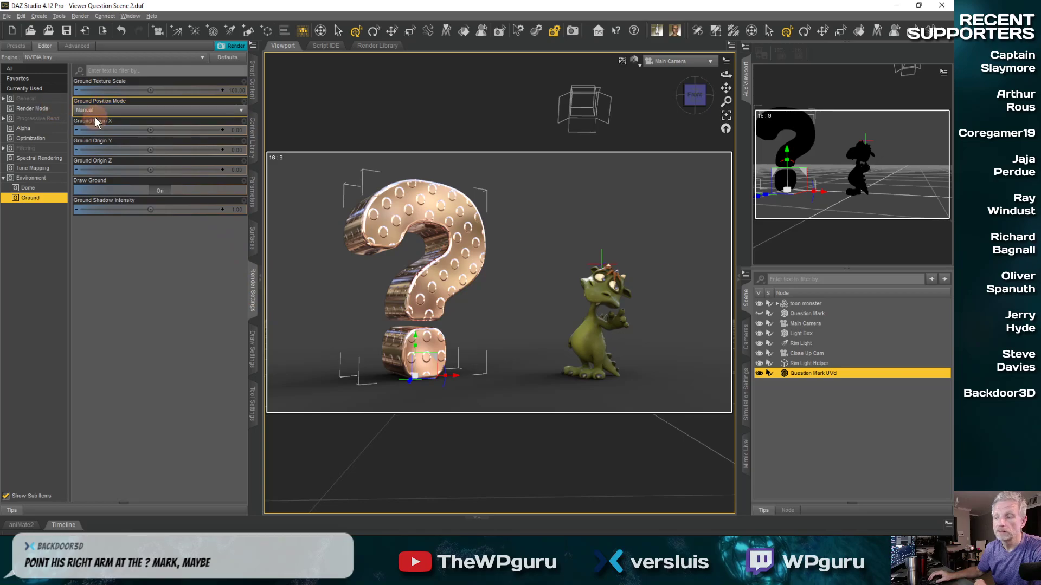
{"action": "left_click", "coordinate": [48, 99]}
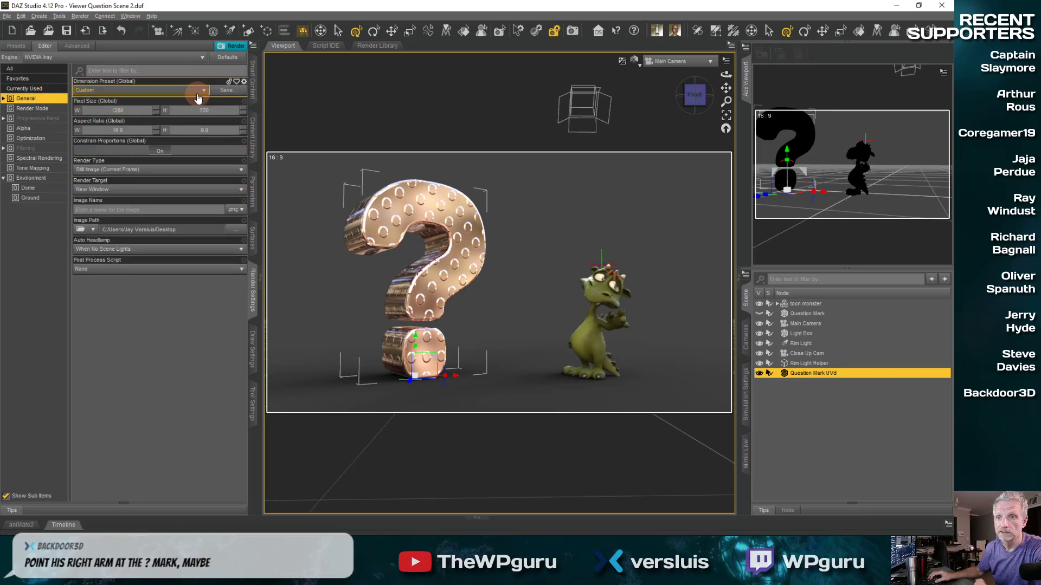
{"action": "left_click", "coordinate": [200, 93]}
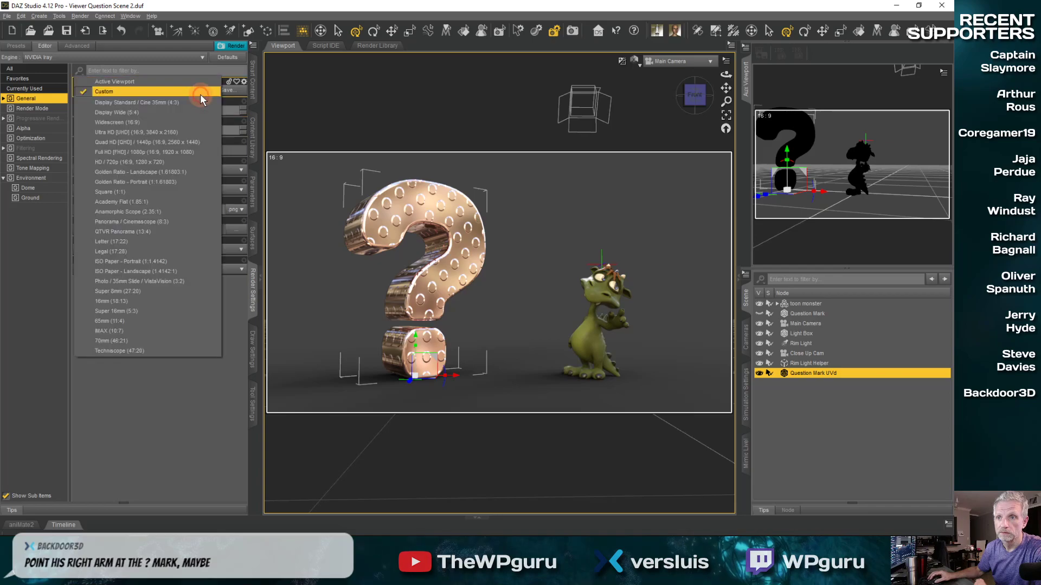
{"action": "left_click", "coordinate": [199, 151]}
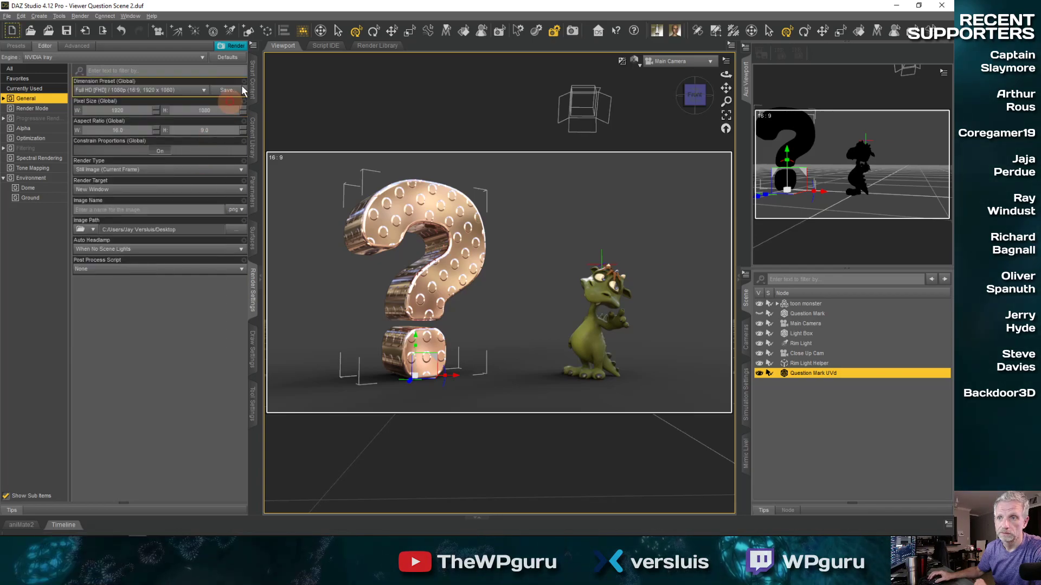
{"action": "left_click", "coordinate": [239, 48]}
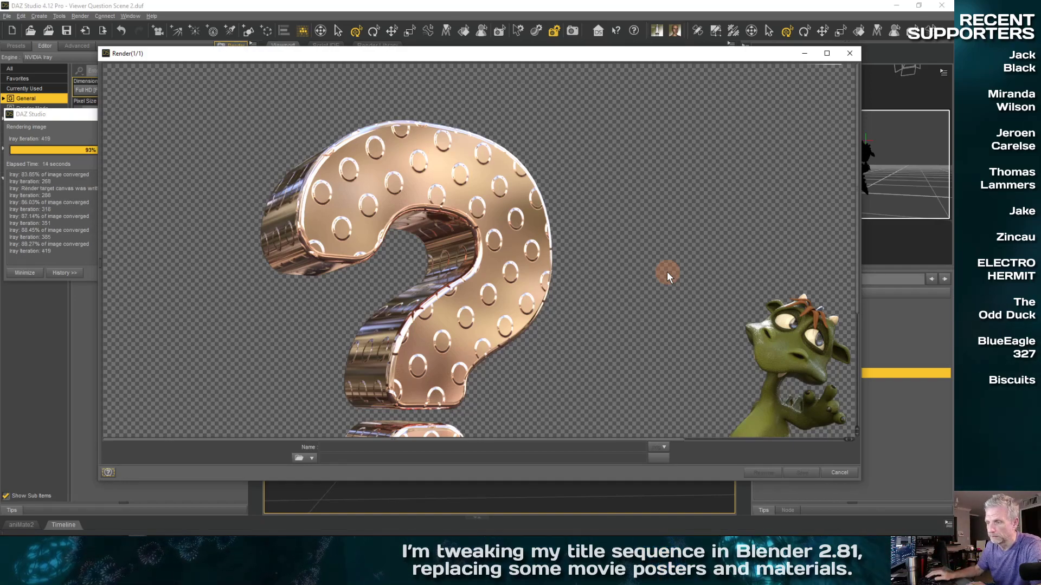
- Inspect the rendered question mark, toon monster and their ground shadows against the transparent background
{"action": "scroll", "coordinate": [666, 271], "scroll_direction": "down", "scroll_amount": 3}
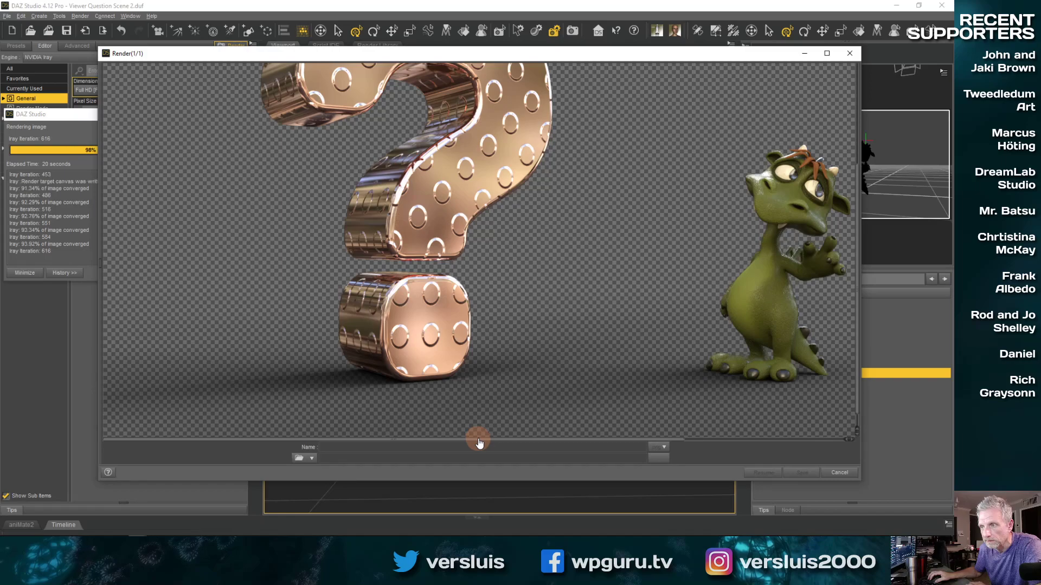
{"action": "scroll", "coordinate": [584, 359], "scroll_direction": "up", "scroll_amount": 2}
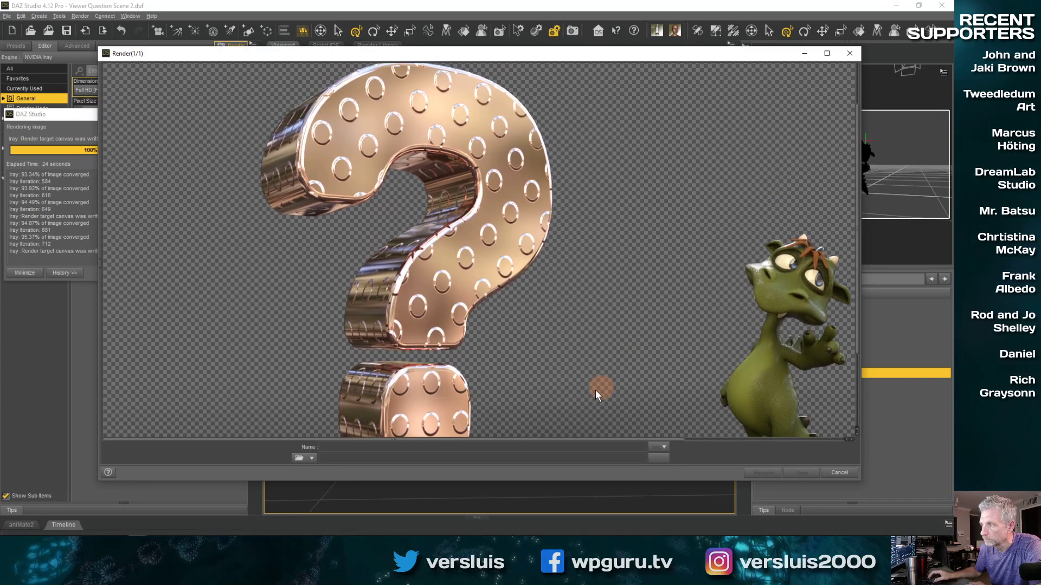
{"action": "left_click_drag", "start_coordinate": [553, 440], "coordinate": [607, 442]}
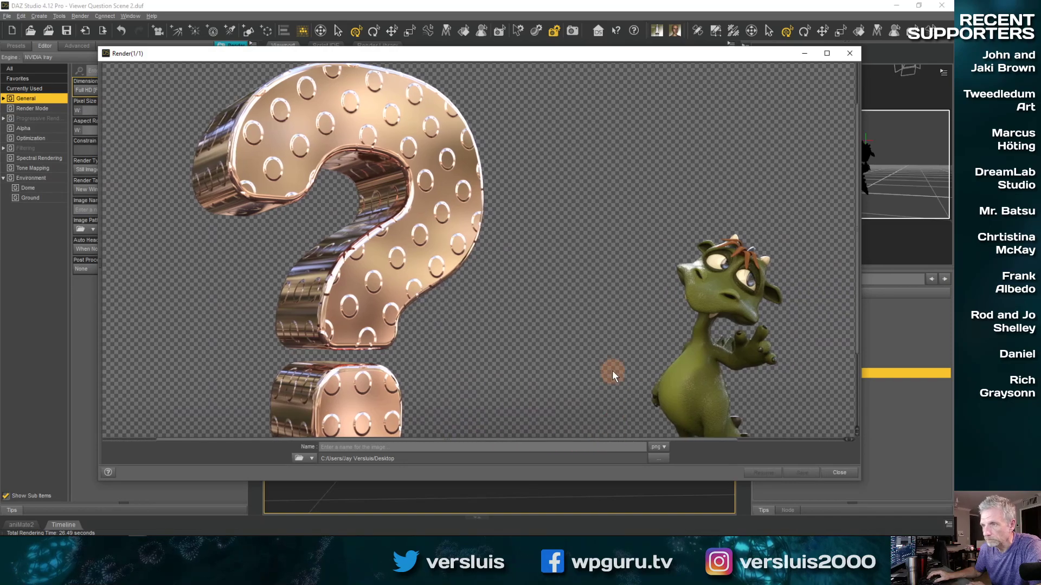
{"action": "scroll", "coordinate": [612, 372], "scroll_direction": "down", "scroll_amount": 3}
{"action": "scroll", "coordinate": [612, 372], "scroll_direction": "up", "scroll_amount": 2}
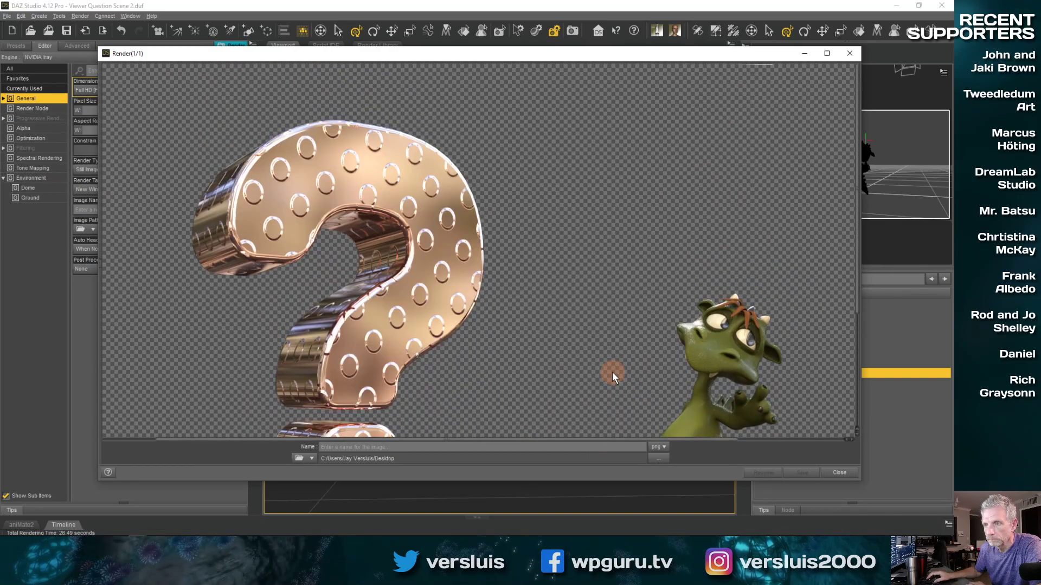
{"action": "scroll", "coordinate": [613, 372], "scroll_direction": "down", "scroll_amount": 2}
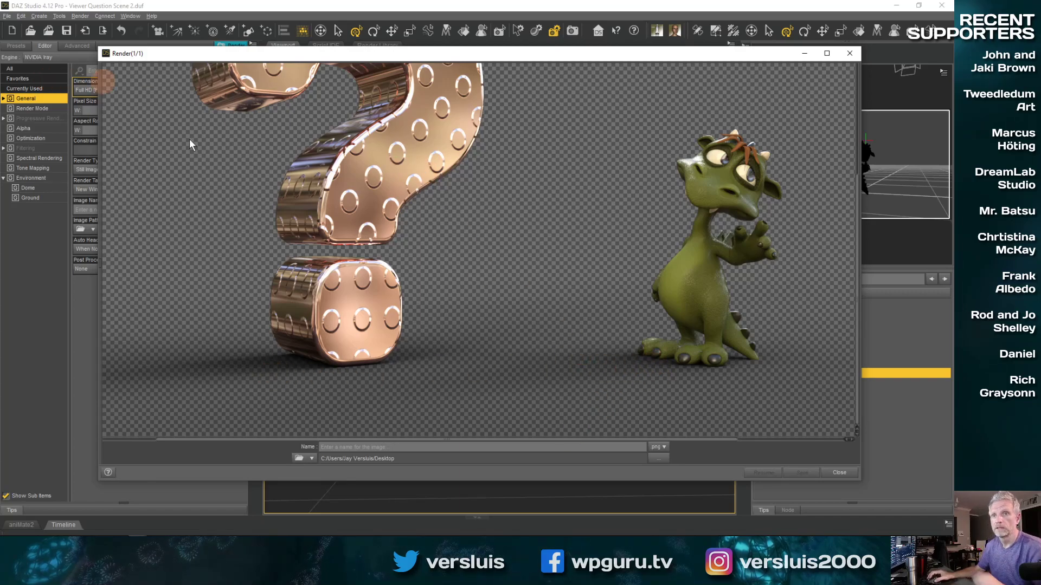
- Create a folder named Renders inside Viwer Questions on the Desktop and choose it as the render directory
{"action": "left_click", "coordinate": [659, 459]}
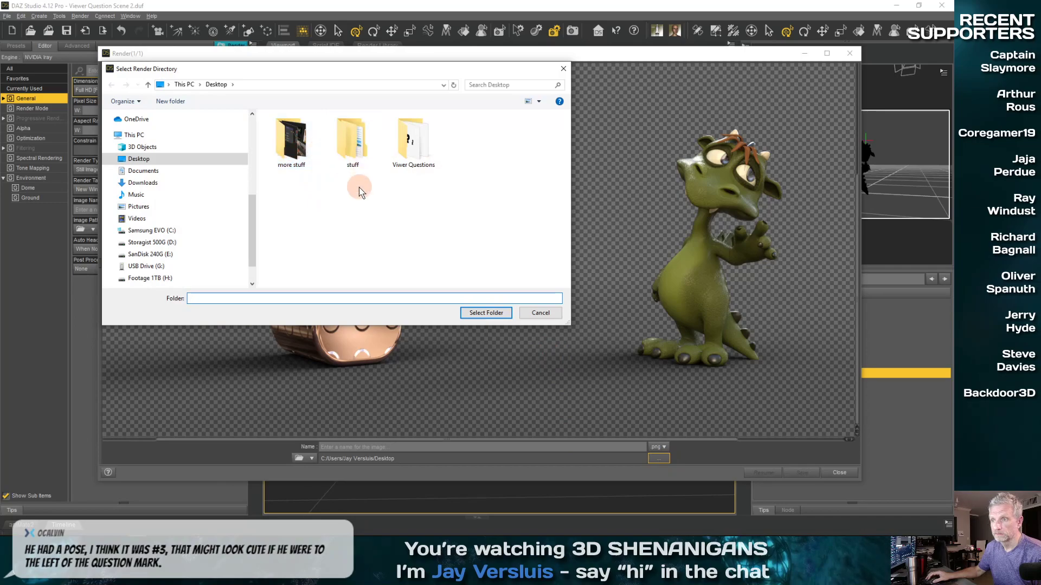
{"action": "double_click", "coordinate": [412, 142]}
{"action": "right_click", "coordinate": [402, 193]}
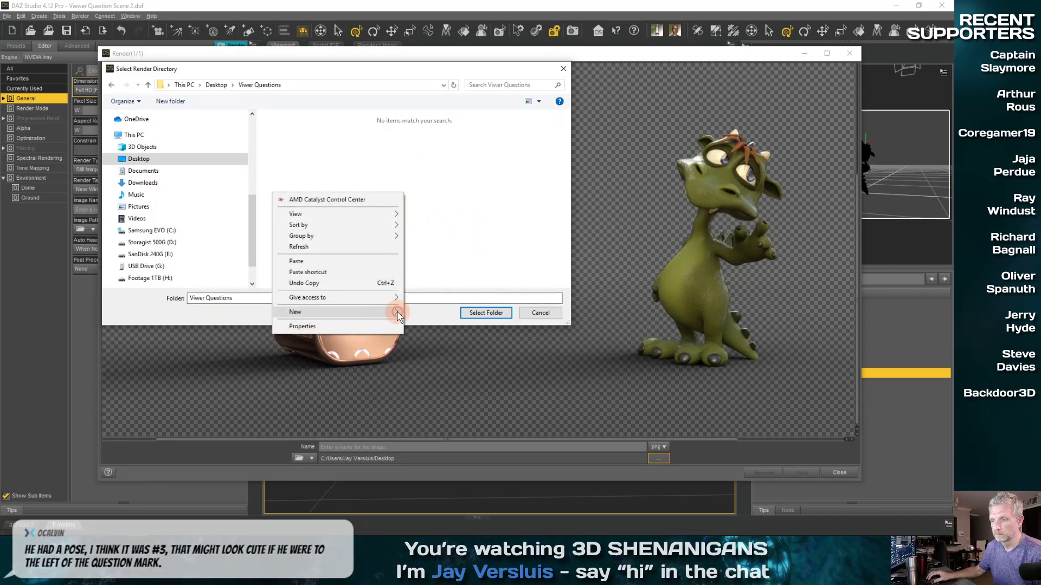
{"action": "left_click", "coordinate": [423, 313]}
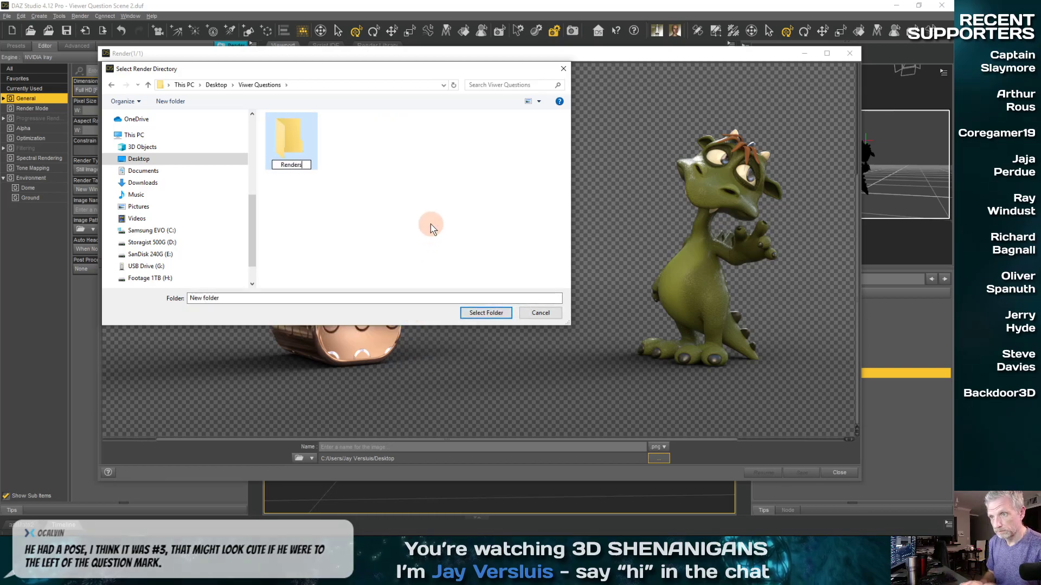
{"action": "key", "text": "Return"}
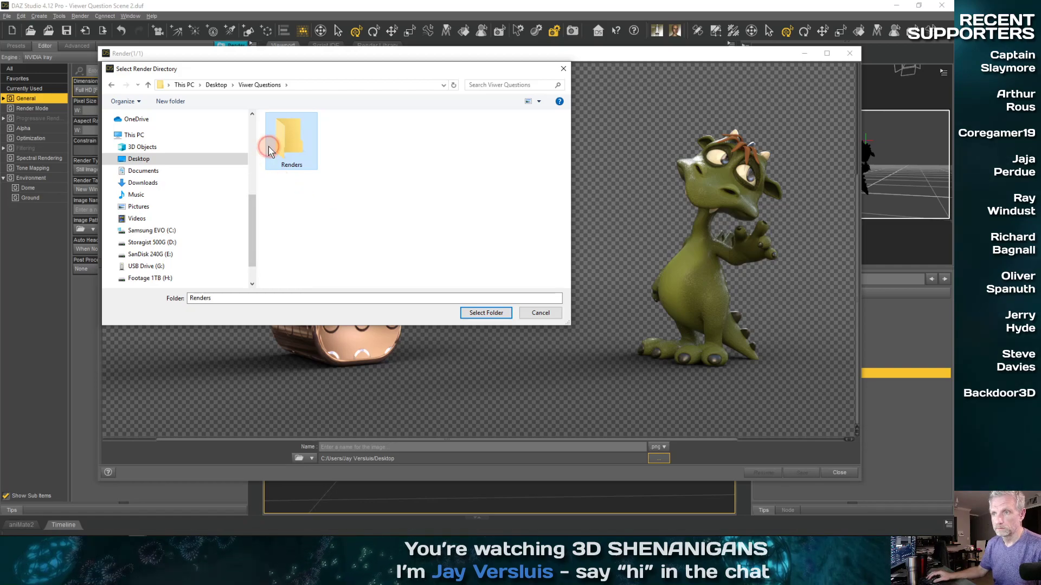
{"action": "double_click", "coordinate": [291, 142]}
{"action": "left_click", "coordinate": [486, 313]}
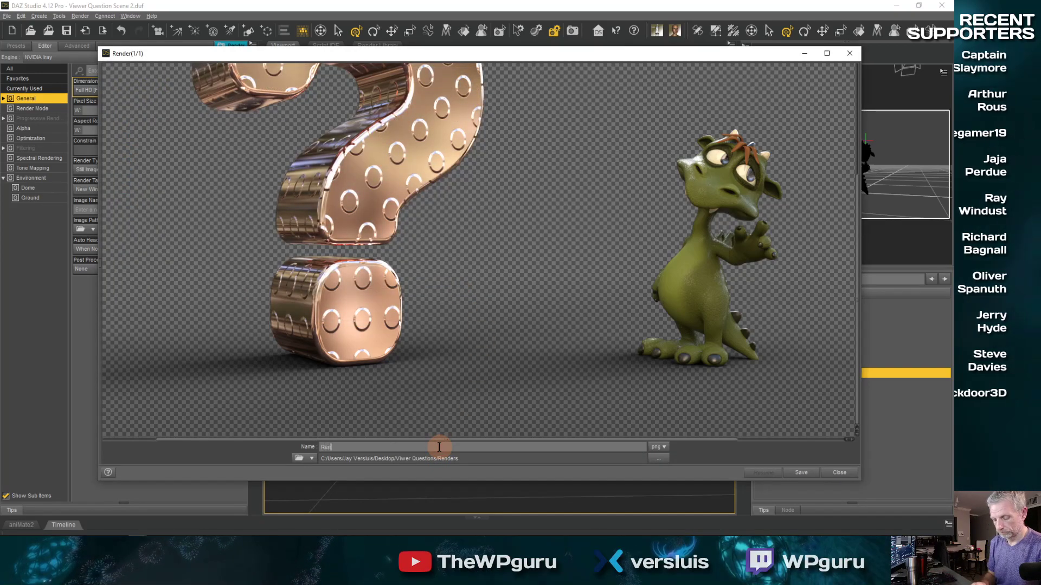
- Save the render as a PNG named Render1 and leave DAZ Studio for the desktop
{"action": "type", "text": "Render1"}
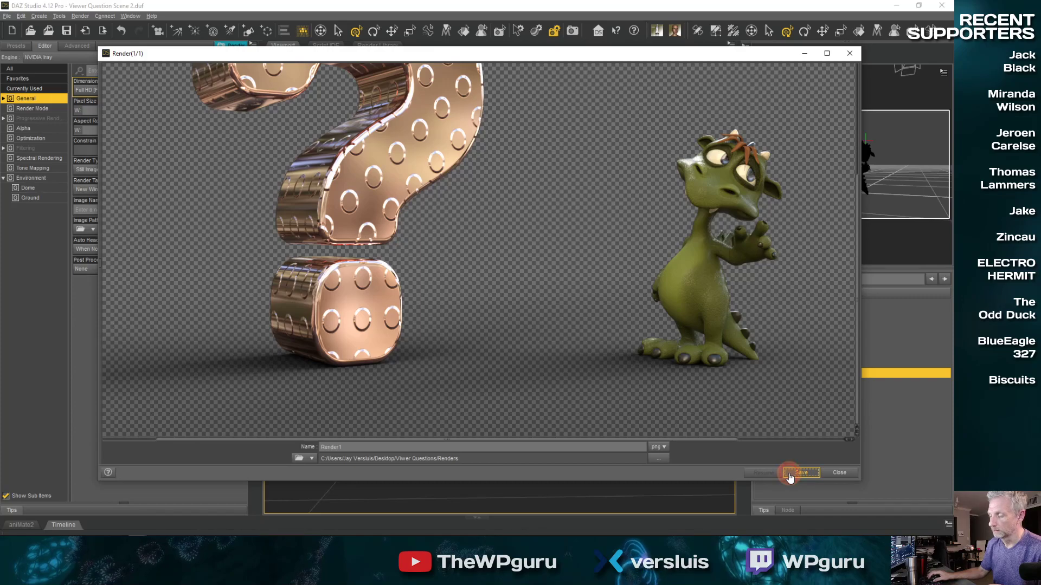
{"action": "left_click", "coordinate": [846, 53]}
{"action": "left_click", "coordinate": [897, 5]}
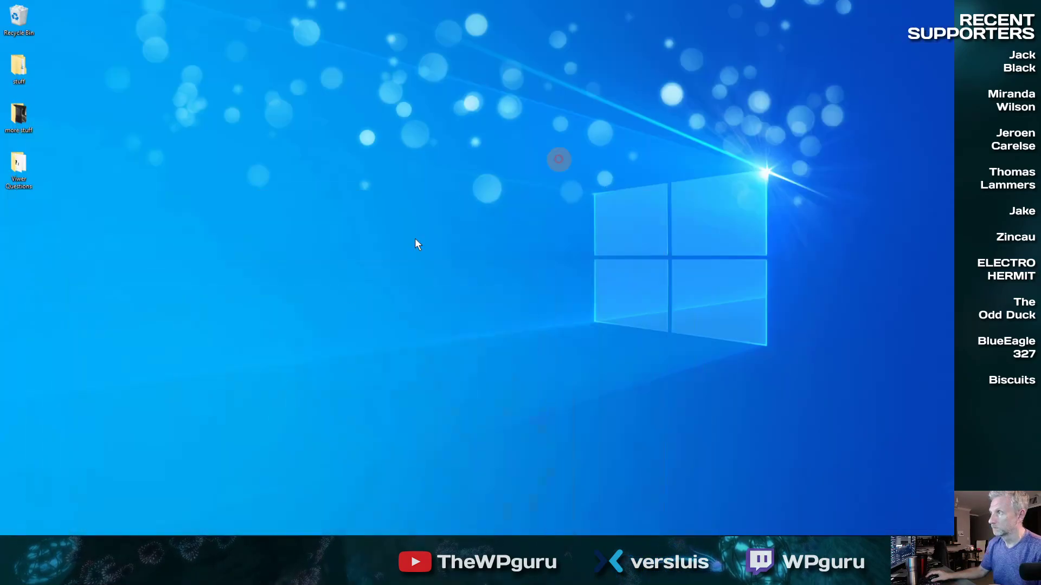
- Launch Adobe Photoshop and look over its recent files
{"action": "mouse_move", "coordinate": [37, 539]}
{"action": "left_click", "coordinate": [10, 529]}
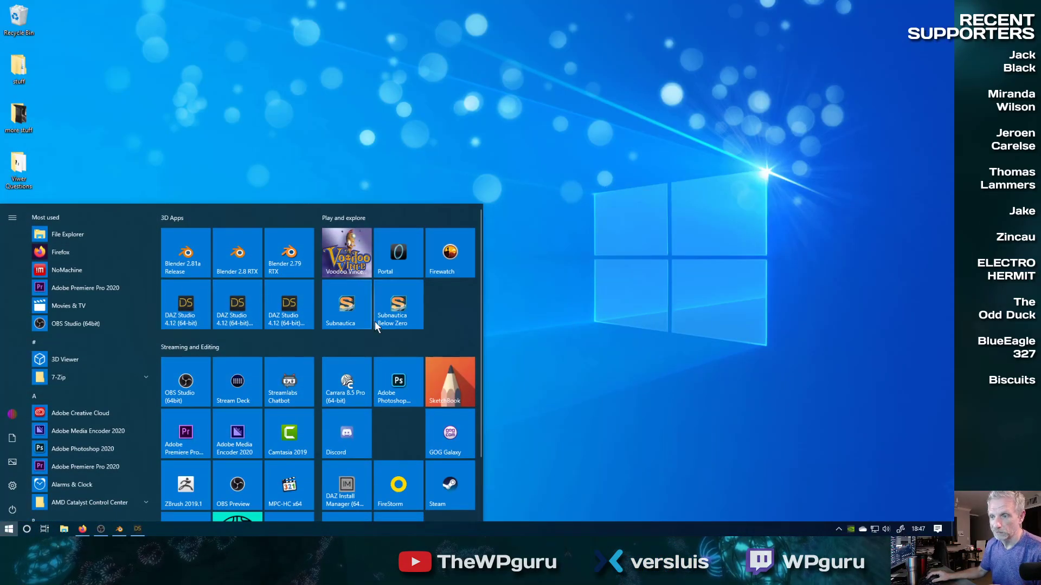
{"action": "left_click", "coordinate": [404, 379]}
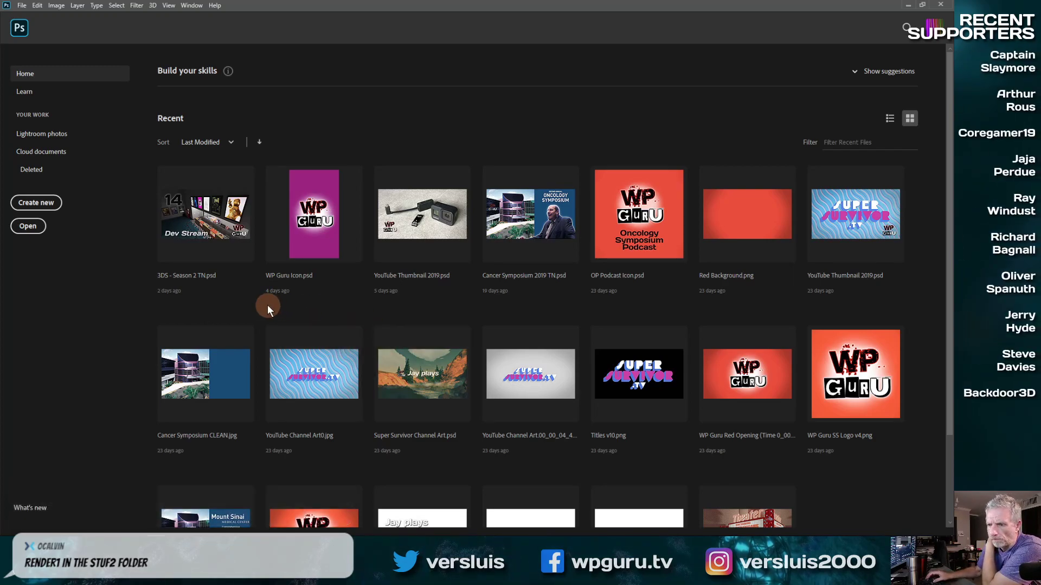
{"action": "scroll", "coordinate": [268, 305], "scroll_direction": "down", "scroll_amount": 2}
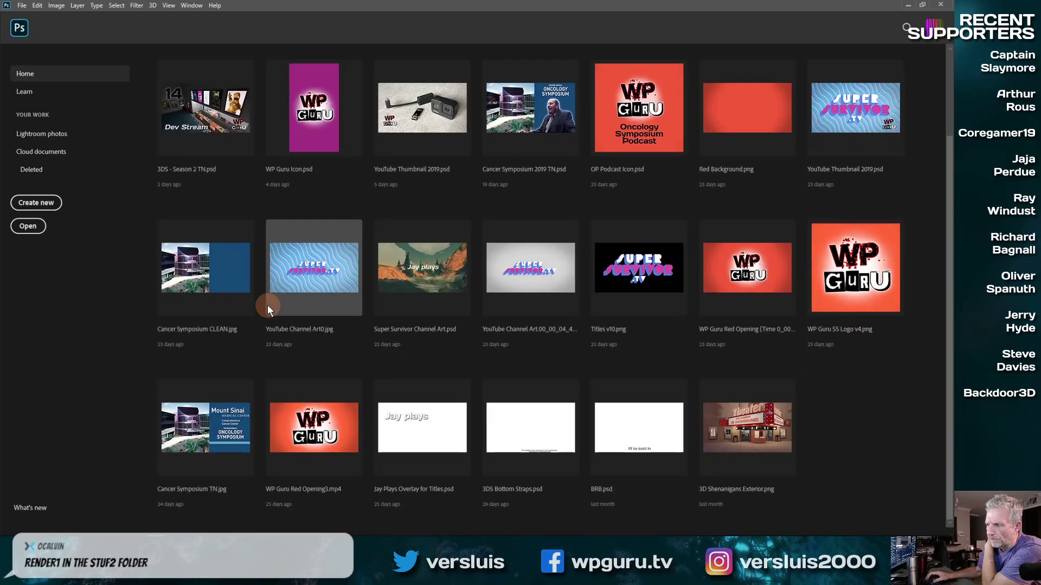
{"action": "scroll", "coordinate": [268, 304], "scroll_direction": "up", "scroll_amount": 2}
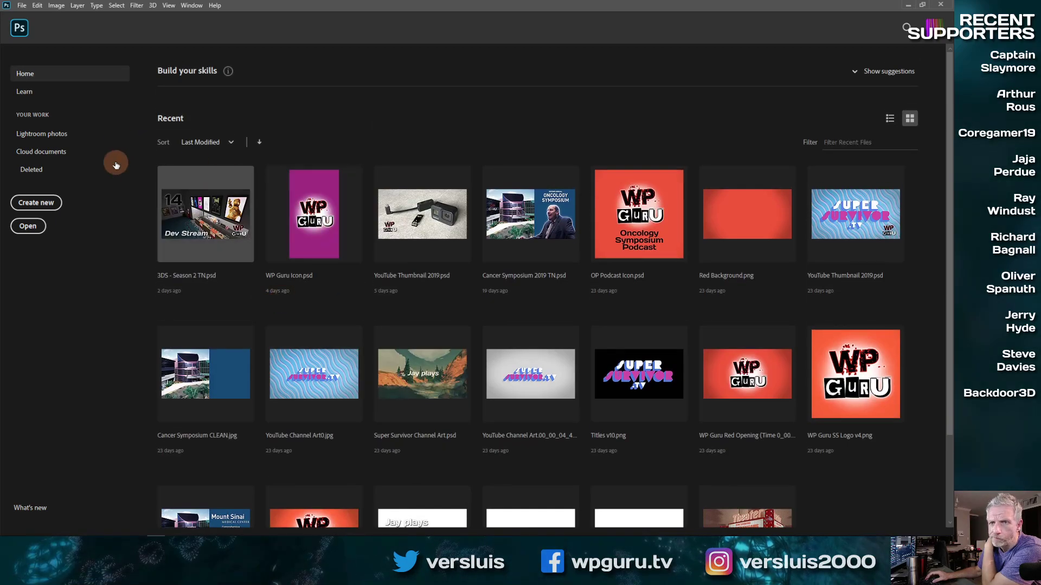
- Start opening an image, go to Creative Cloud Files > ! Animation > Z800, and look through the Cinema frames there
{"action": "left_click", "coordinate": [29, 226]}
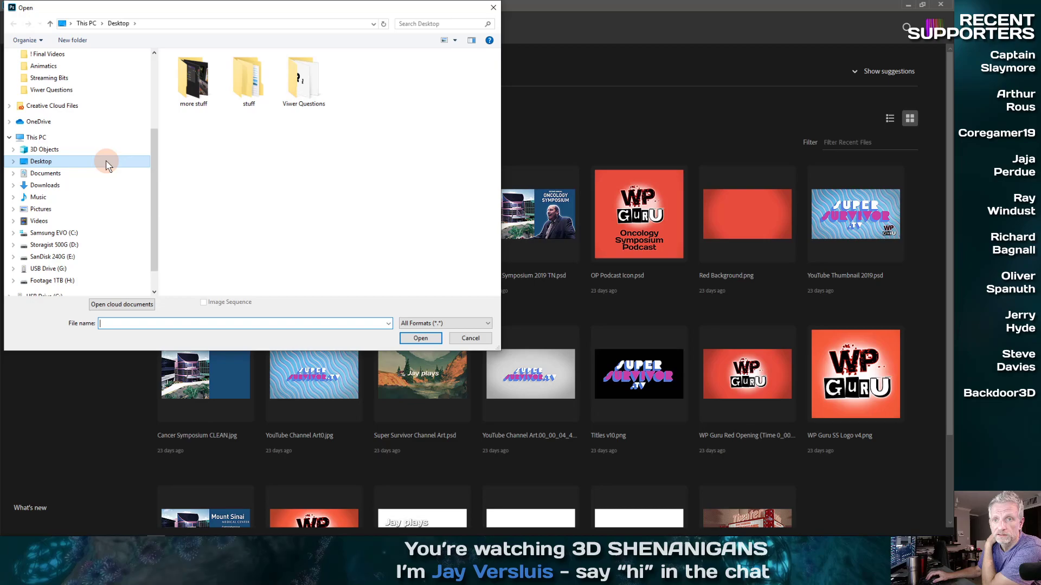
{"action": "scroll", "coordinate": [54, 152], "scroll_direction": "up", "scroll_amount": 1}
{"action": "left_click", "coordinate": [68, 132]}
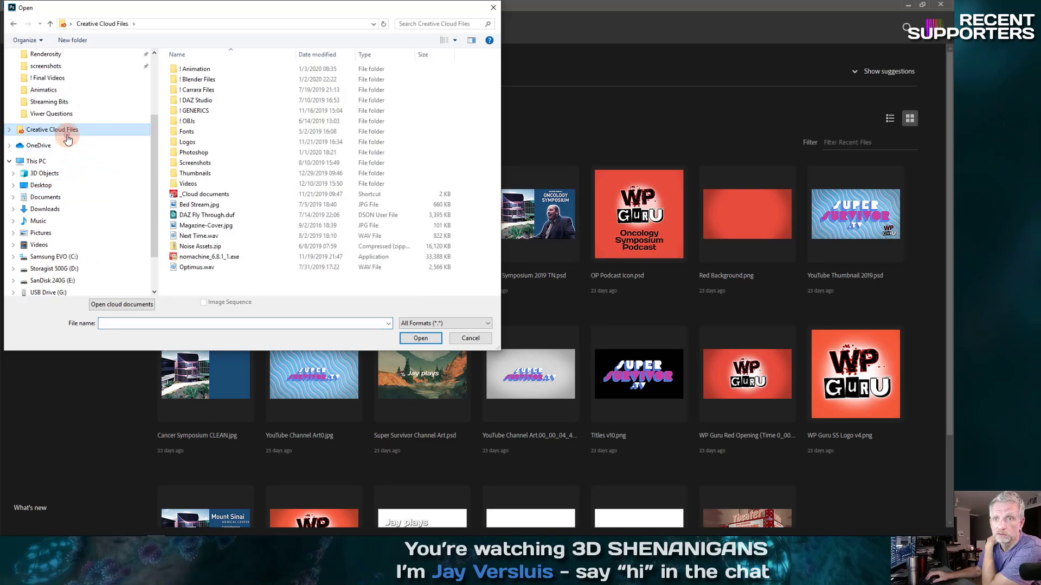
{"action": "double_click", "coordinate": [240, 70]}
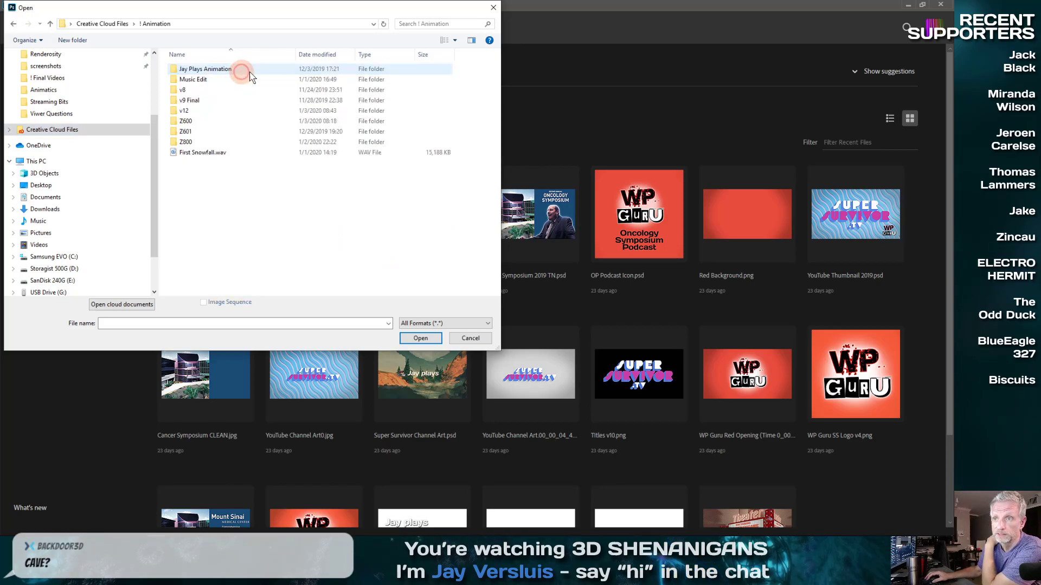
{"action": "double_click", "coordinate": [214, 139]}
{"action": "scroll", "coordinate": [284, 184], "scroll_direction": "down", "scroll_amount": 20}
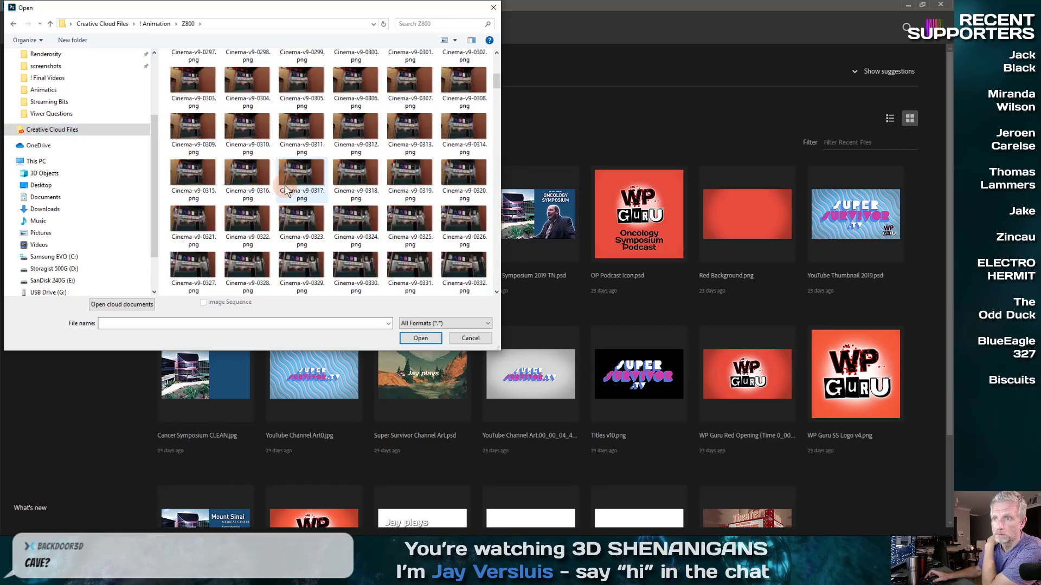
{"action": "scroll", "coordinate": [285, 190], "scroll_direction": "down", "scroll_amount": 5}
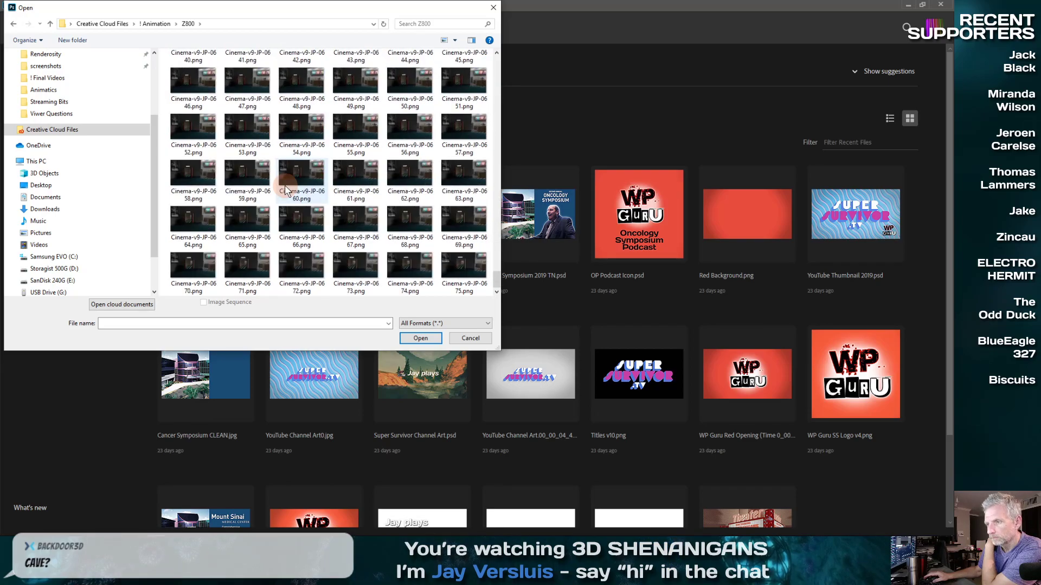
{"action": "scroll", "coordinate": [285, 189], "scroll_direction": "up", "scroll_amount": 20}
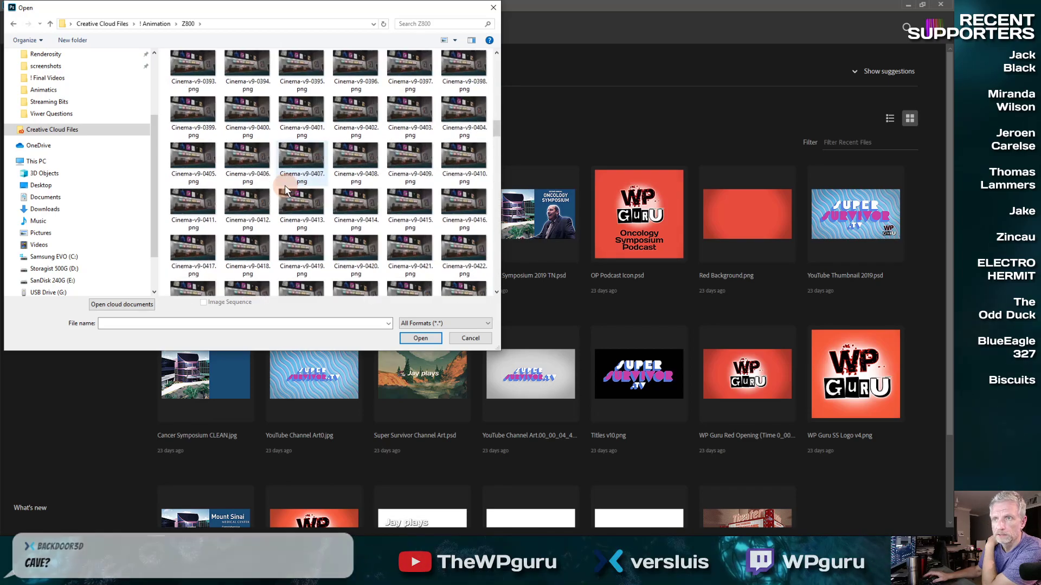
- Open the last frame, Cinema-v12-1500.png, from the v12 folder inside Z800
{"action": "left_click", "coordinate": [307, 86]}
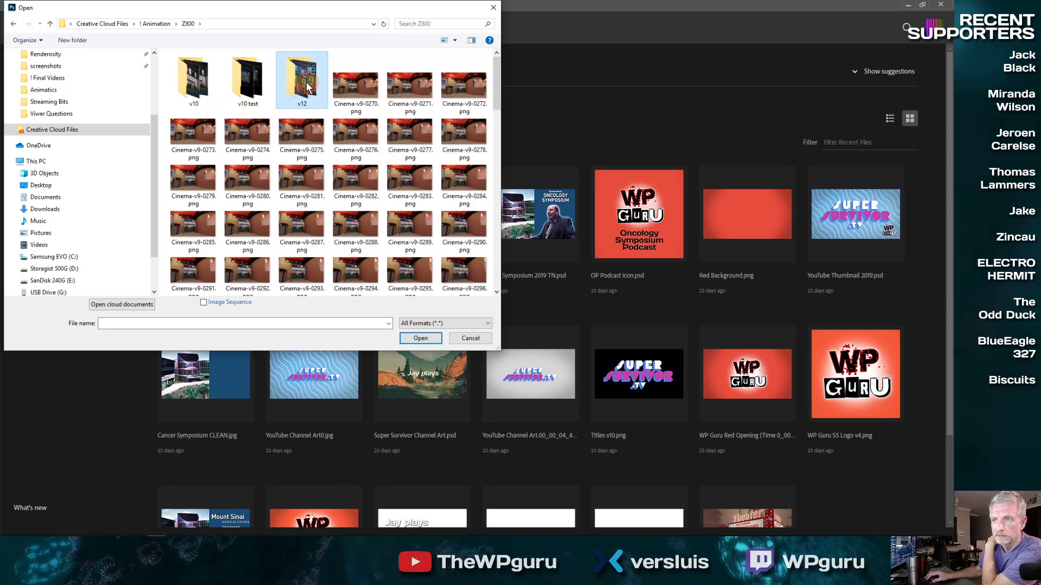
{"action": "double_click", "coordinate": [302, 81]}
{"action": "scroll", "coordinate": [355, 152], "scroll_direction": "down", "scroll_amount": 10}
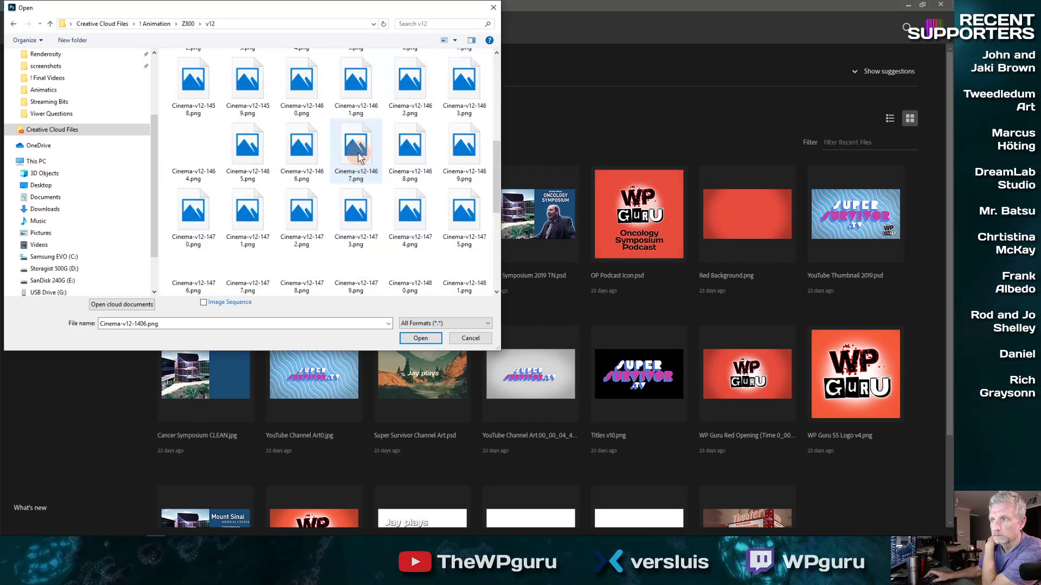
{"action": "left_click", "coordinate": [193, 265]}
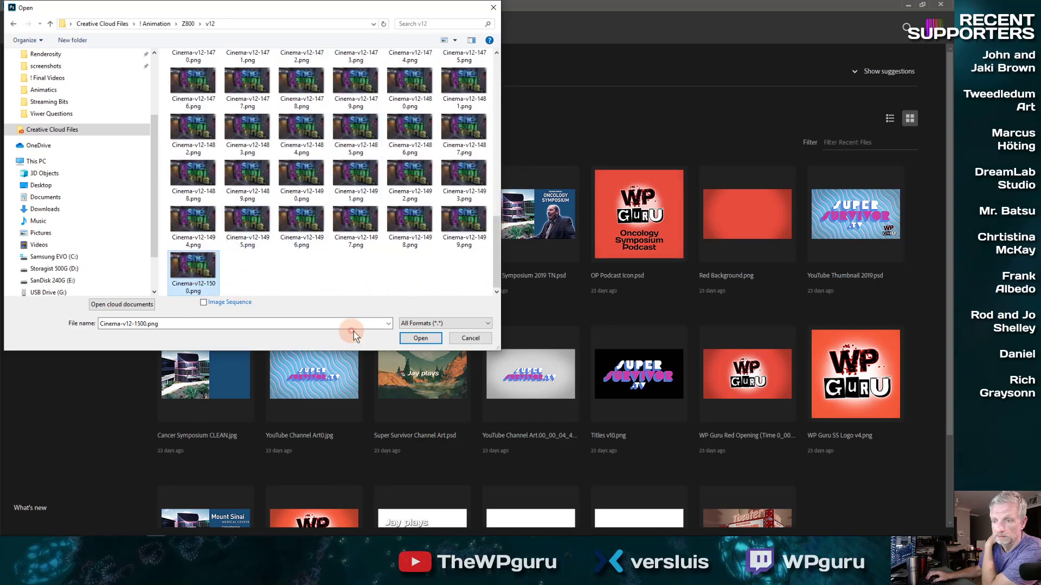
{"action": "left_click", "coordinate": [420, 338]}
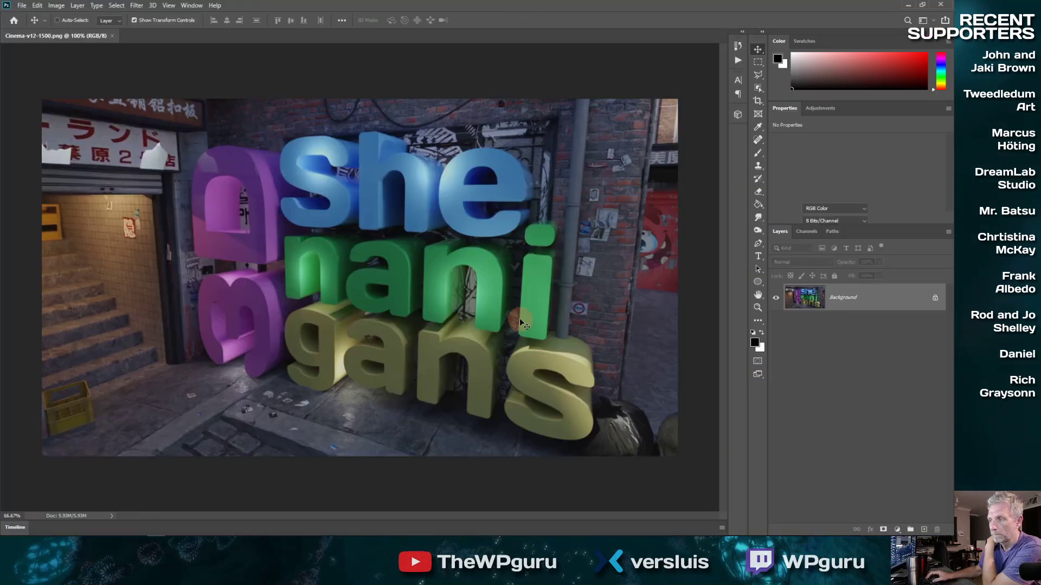
- Convert the locked Background into a regular layer named Layer 0
{"action": "double_click", "coordinate": [859, 301]}
{"action": "left_click", "coordinate": [565, 165]}
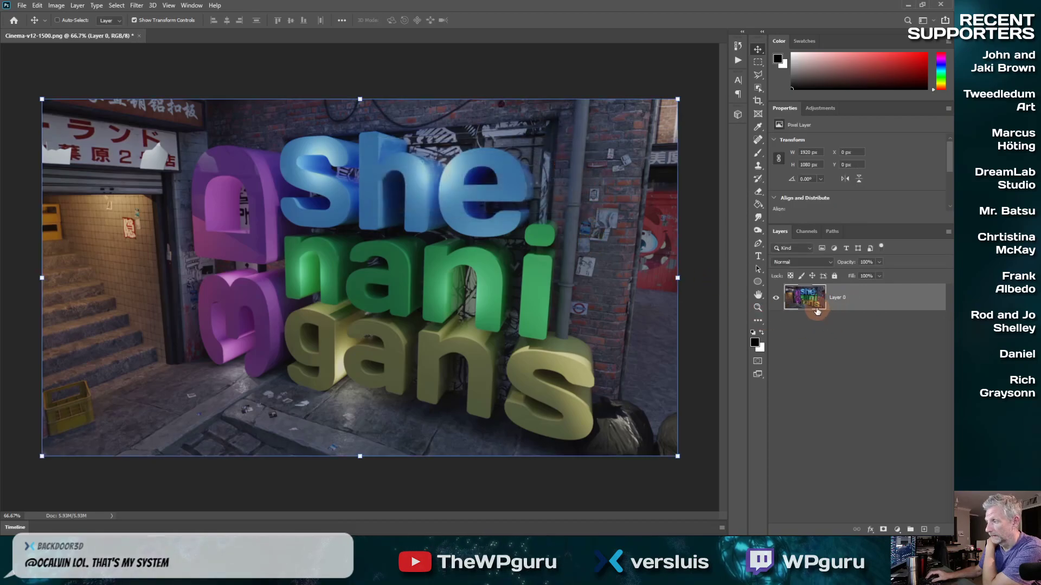
- Duplicate Layer 0 and hide the original layer beneath the copy
{"action": "right_click", "coordinate": [854, 295]}
{"action": "left_click", "coordinate": [758, 169]}
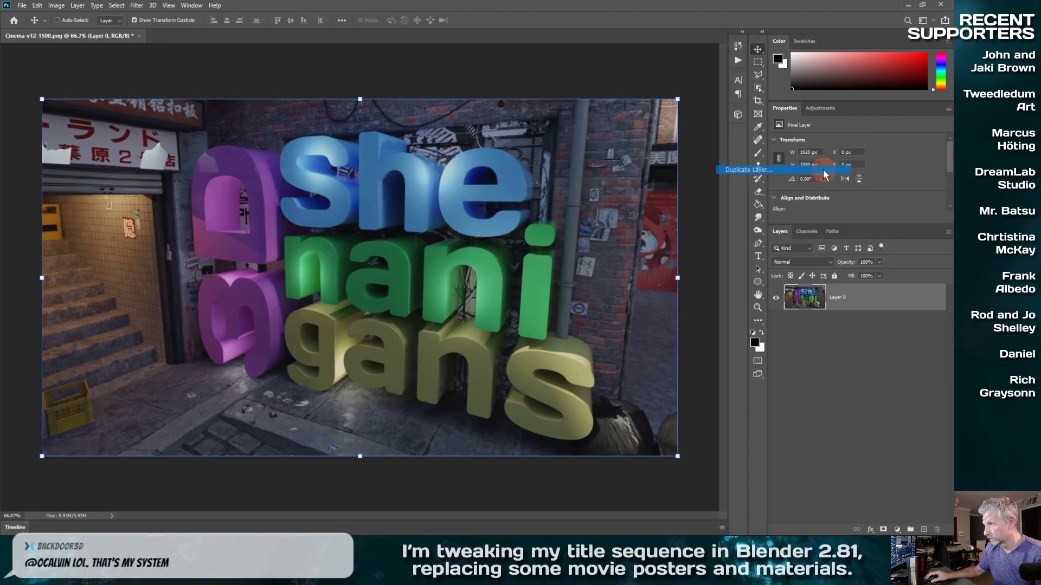
{"action": "left_click", "coordinate": [559, 153]}
{"action": "left_click", "coordinate": [776, 325]}
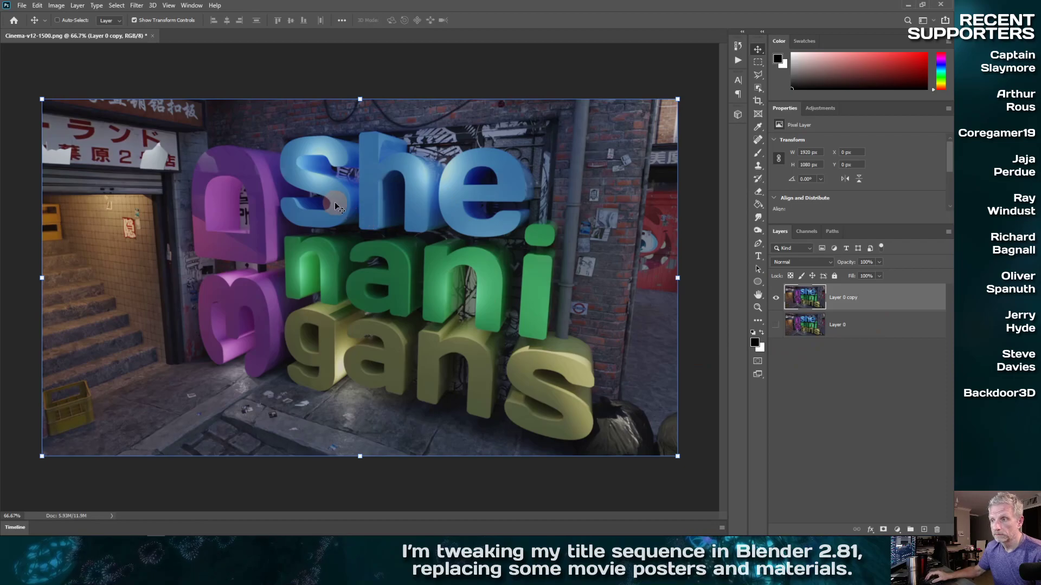
{"action": "left_click", "coordinate": [117, 6]}
{"action": "mouse_move", "coordinate": [137, 5]}
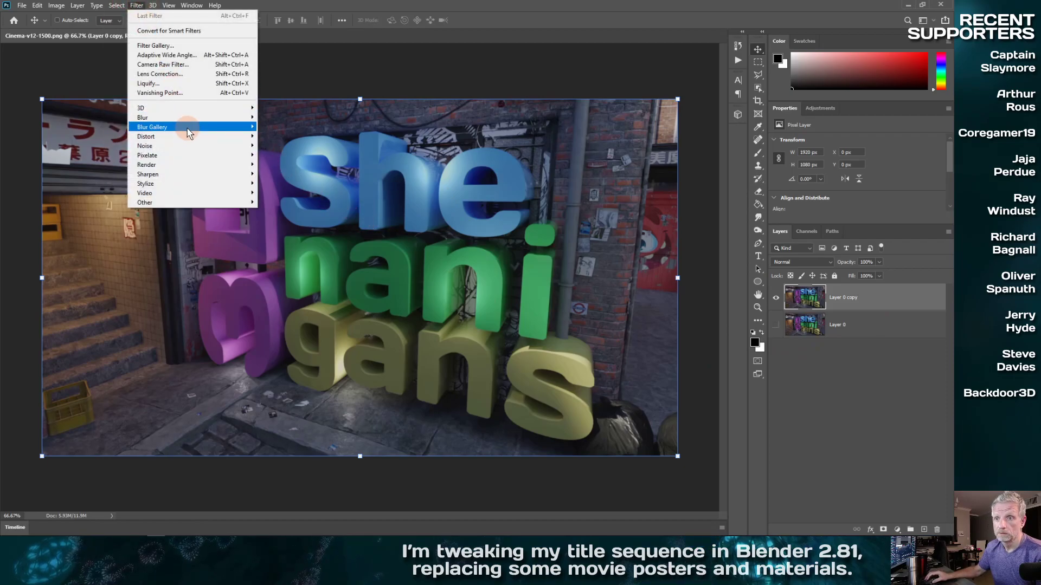
{"action": "mouse_move", "coordinate": [188, 133]}
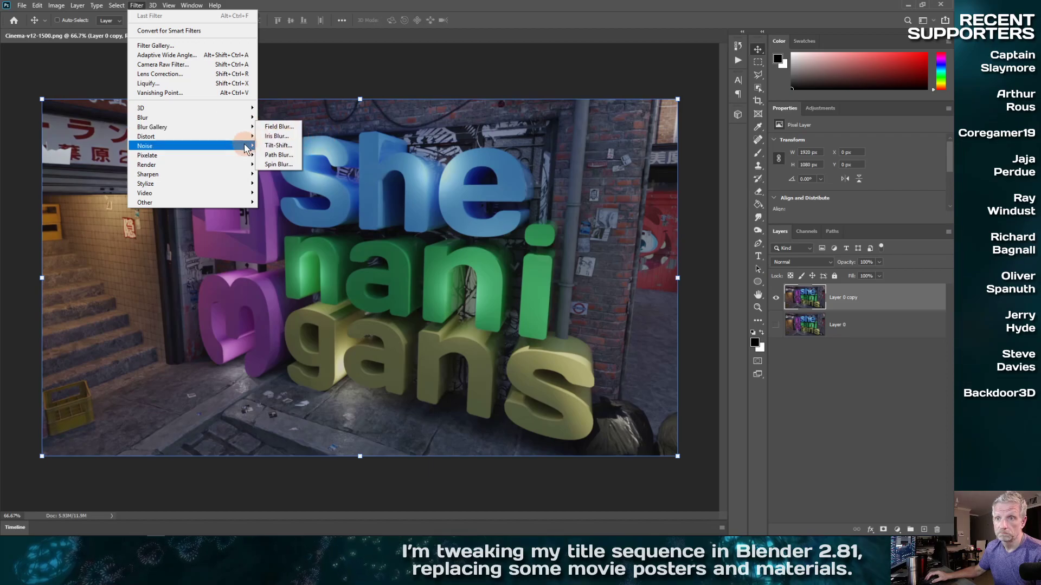
{"action": "mouse_move", "coordinate": [250, 121]}
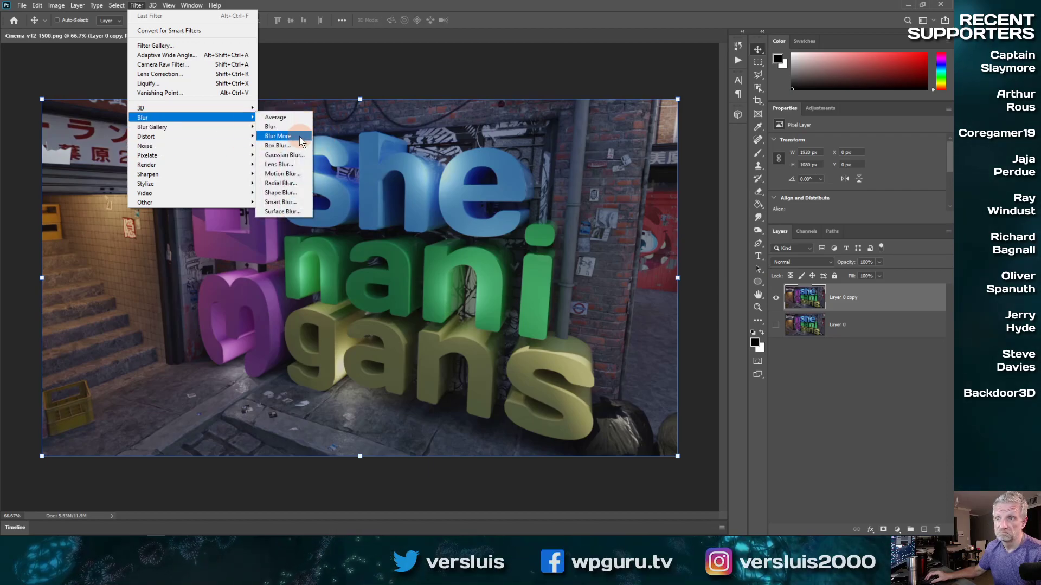
{"action": "left_click", "coordinate": [635, 300]}
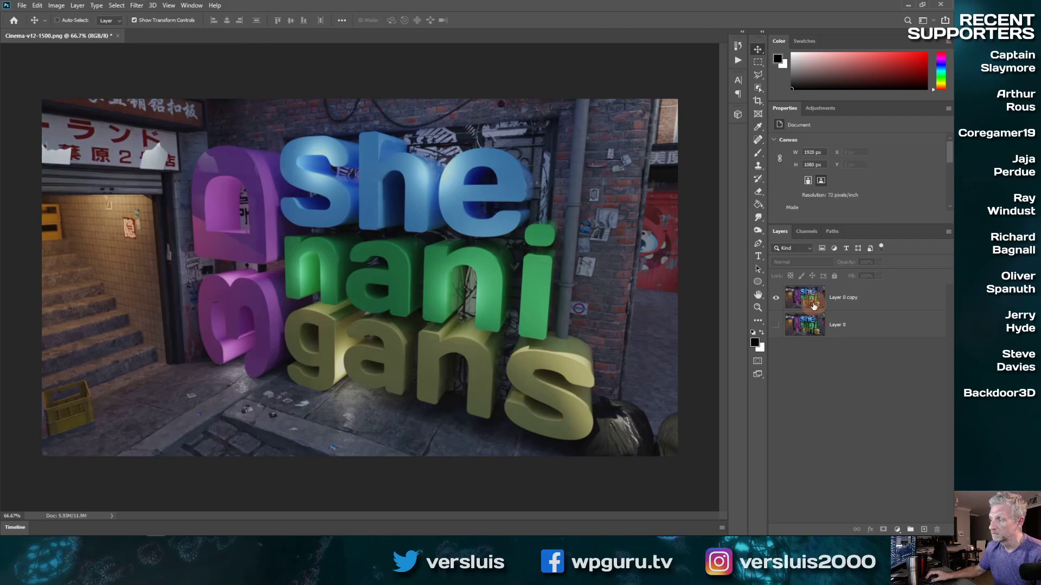
- Select Layer 0 copy and convert it to a Smart Object
{"action": "left_click", "coordinate": [858, 300]}
{"action": "right_click", "coordinate": [858, 300]}
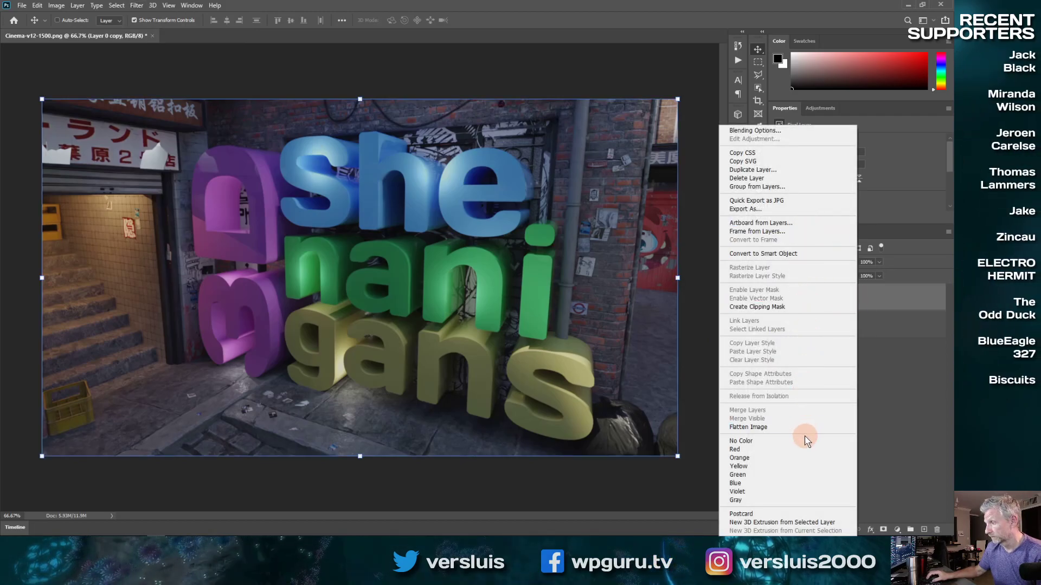
{"action": "right_click", "coordinate": [884, 362]}
{"action": "right_click", "coordinate": [802, 298]}
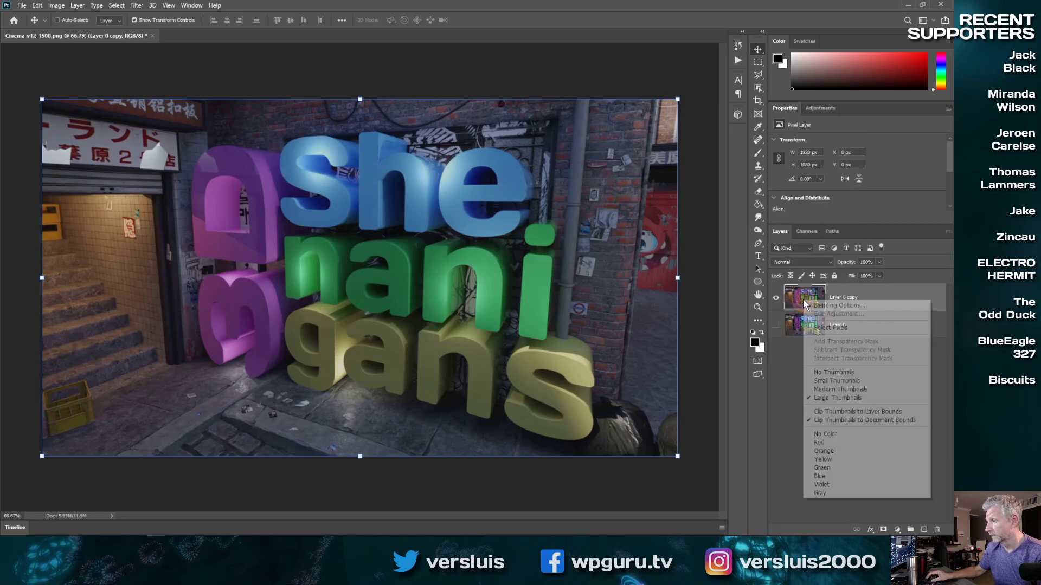
{"action": "right_click", "coordinate": [864, 293]}
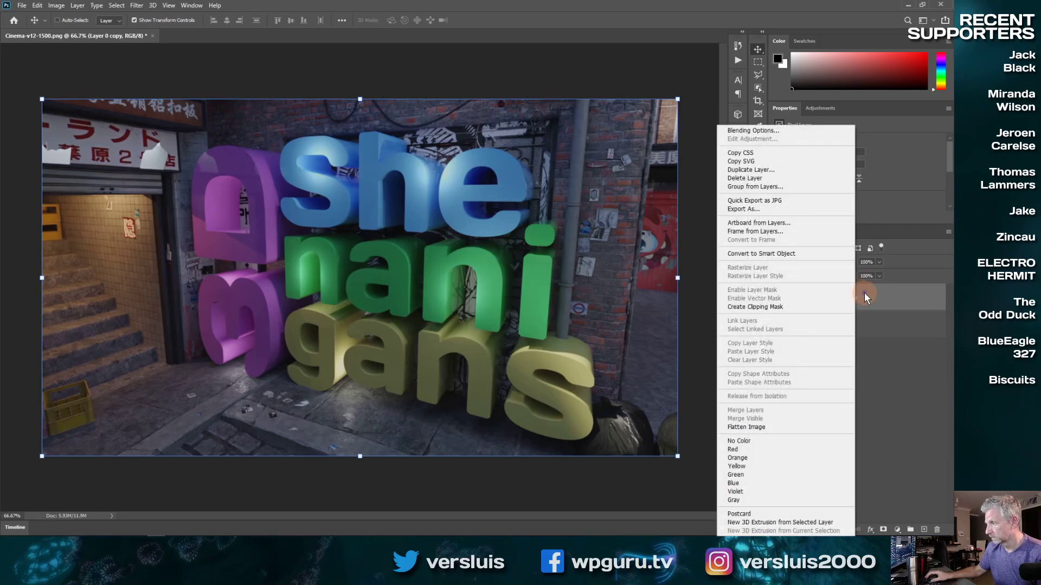
{"action": "left_click", "coordinate": [816, 257]}
- Apply a Gaussian Blur with a 50-pixel radius to the Layer 0 copy Smart Object
{"action": "left_click", "coordinate": [142, 6]}
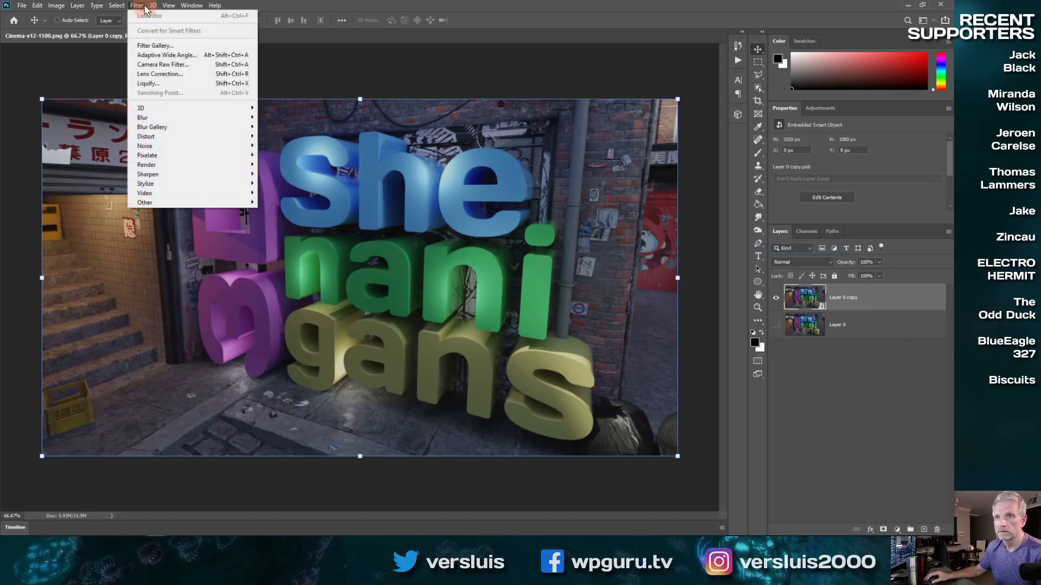
{"action": "mouse_move", "coordinate": [182, 117]}
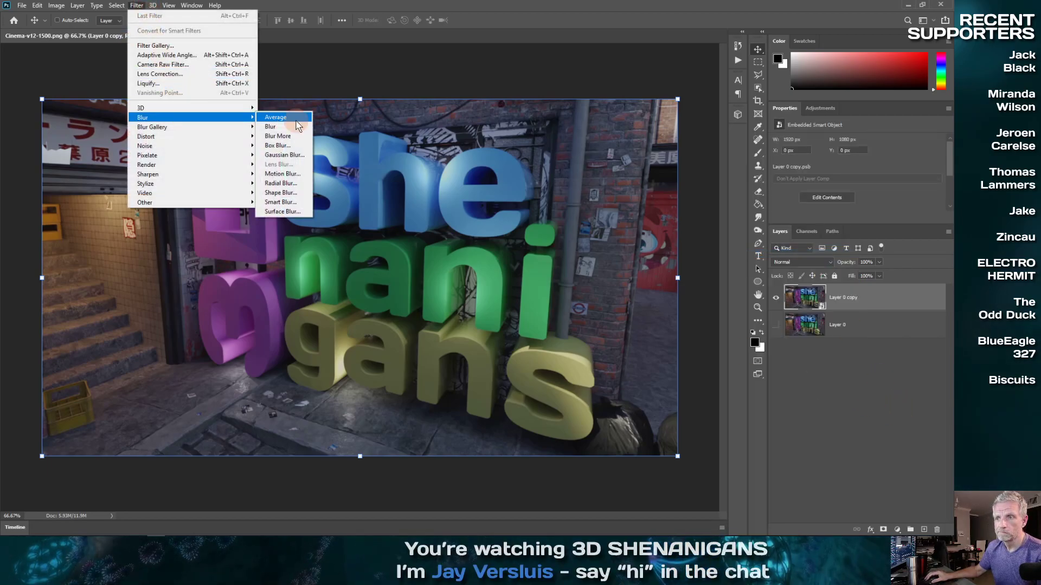
{"action": "left_click", "coordinate": [284, 155]}
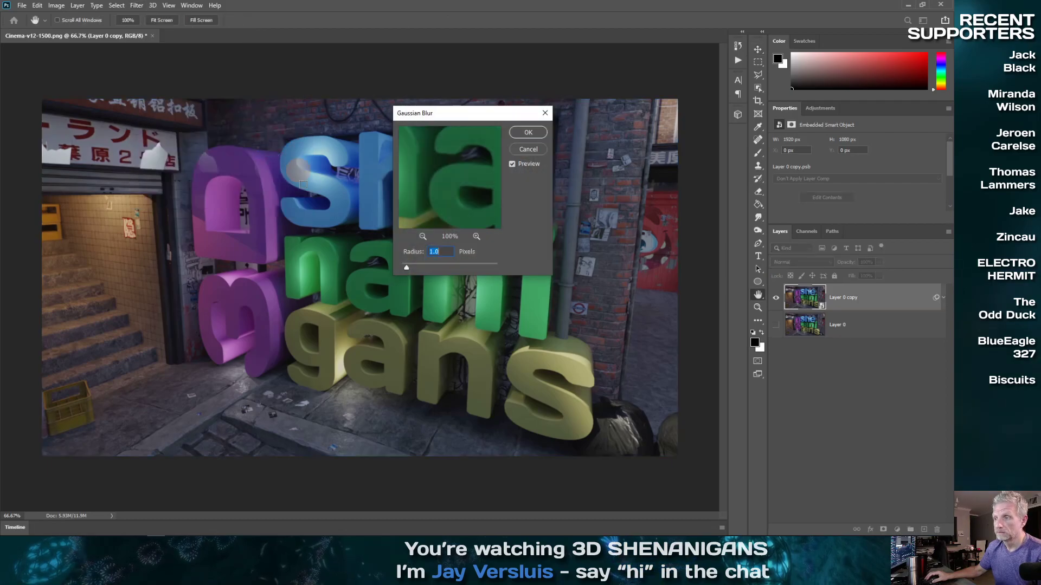
{"action": "left_click_drag", "start_coordinate": [410, 269], "coordinate": [438, 268]}
{"action": "double_click", "coordinate": [447, 253]}
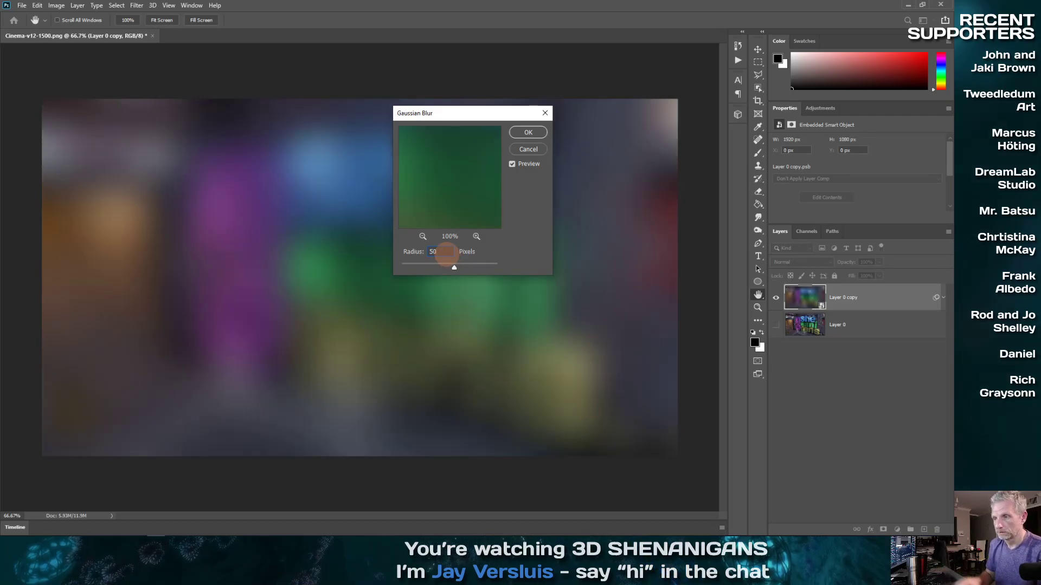
{"action": "left_click_drag", "start_coordinate": [456, 113], "coordinate": [584, 168]}
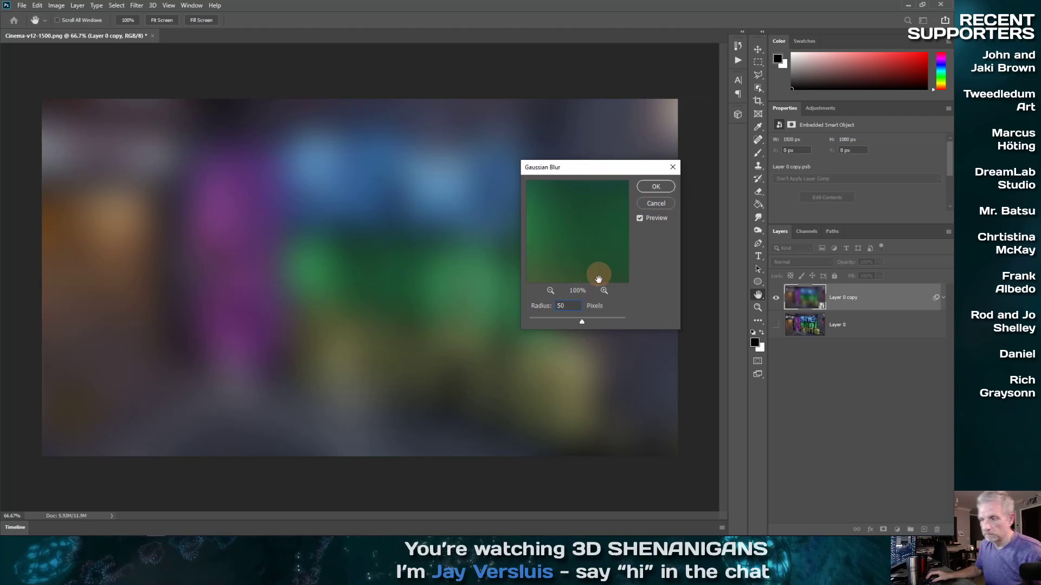
{"action": "left_click", "coordinate": [648, 187]}
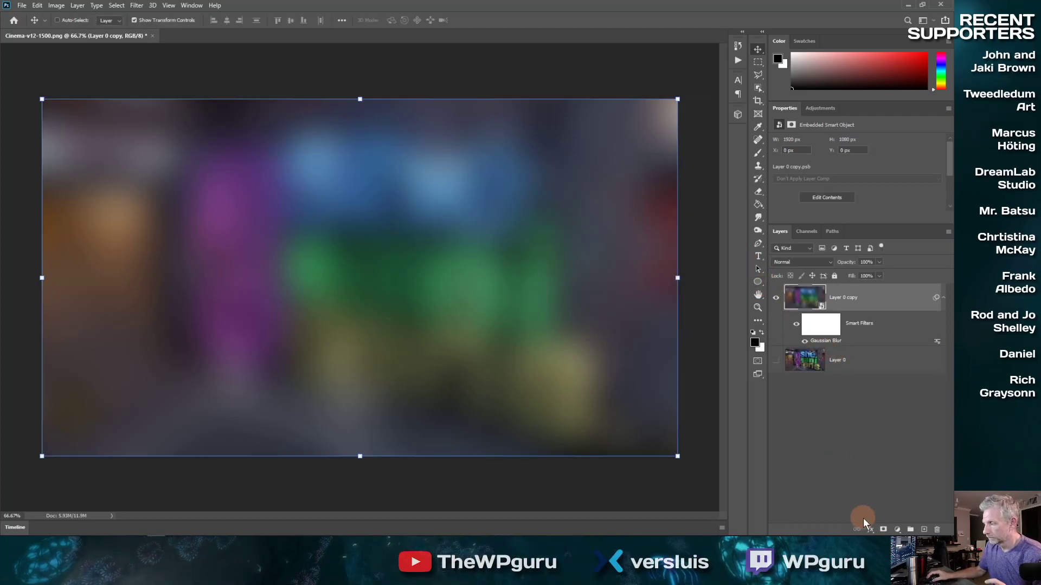
- Add a Brightness/Contrast adjustment layer above the blurred copy and set its Brightness to 79
{"action": "left_click", "coordinate": [897, 529]}
{"action": "left_click", "coordinate": [906, 385]}
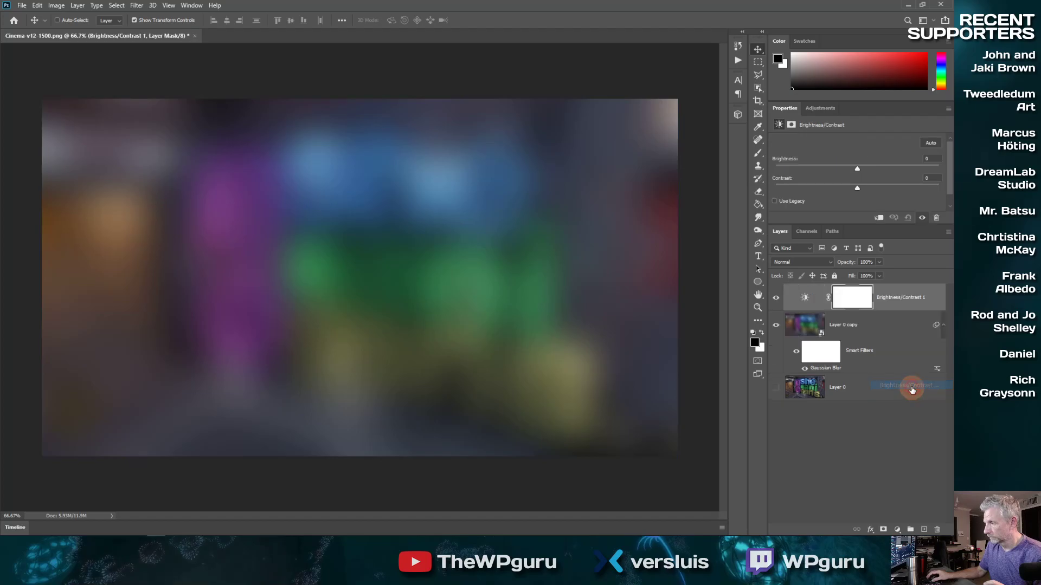
{"action": "left_click_drag", "start_coordinate": [860, 170], "coordinate": [899, 167]}
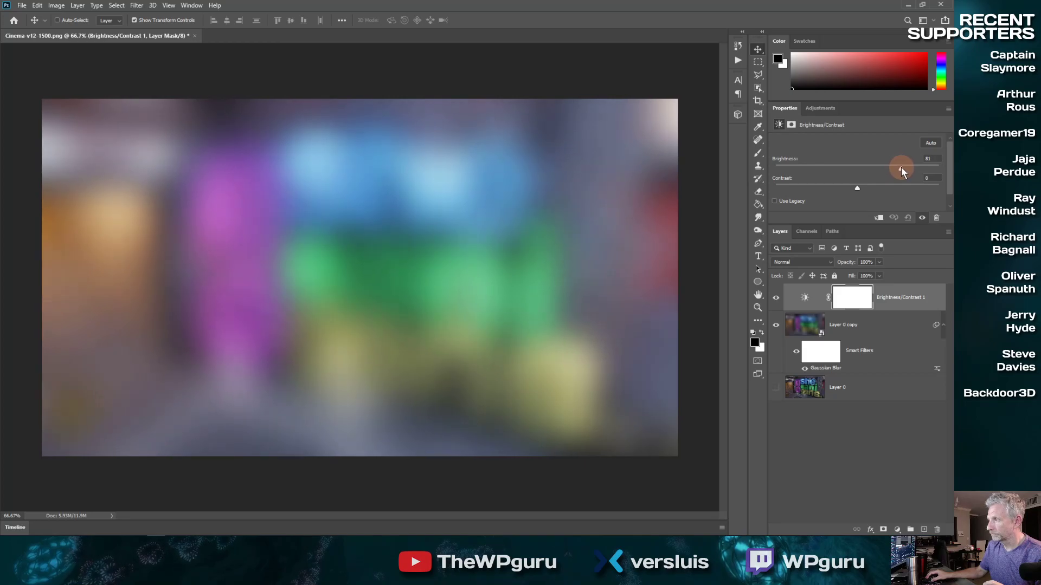
{"action": "left_click_drag", "start_coordinate": [901, 167], "coordinate": [900, 167]}
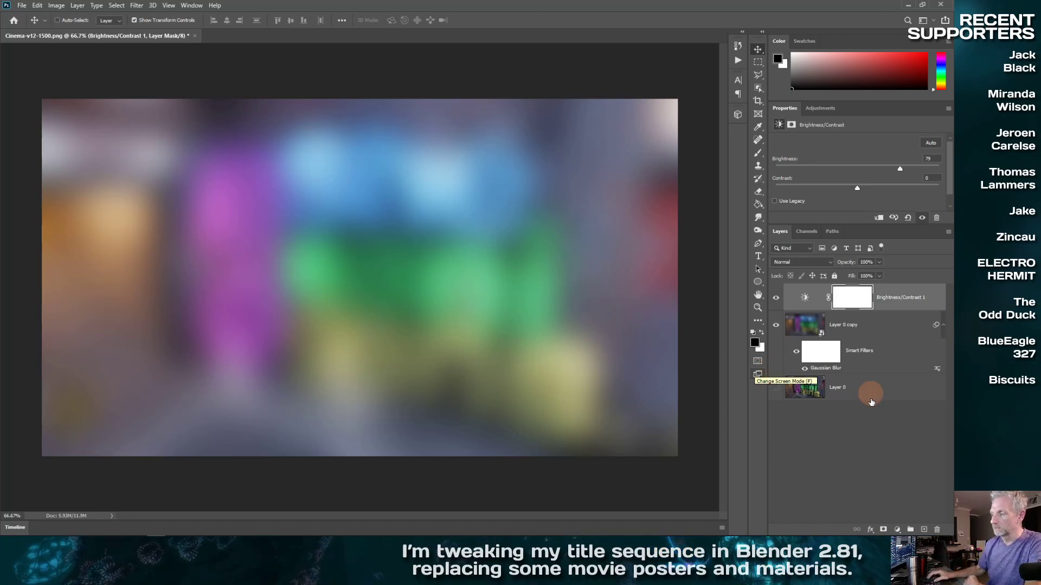
- Place the Render1 image from the desktop's Viwer Questions/Renders folder as an embedded object above the brightness adjustment
{"action": "left_click", "coordinate": [24, 6]}
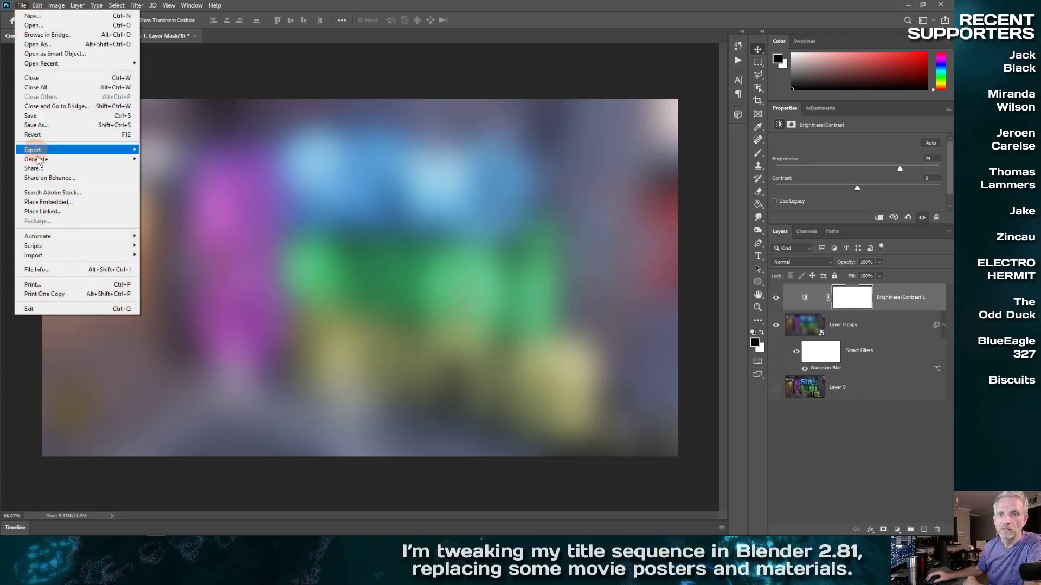
{"action": "mouse_move", "coordinate": [95, 246]}
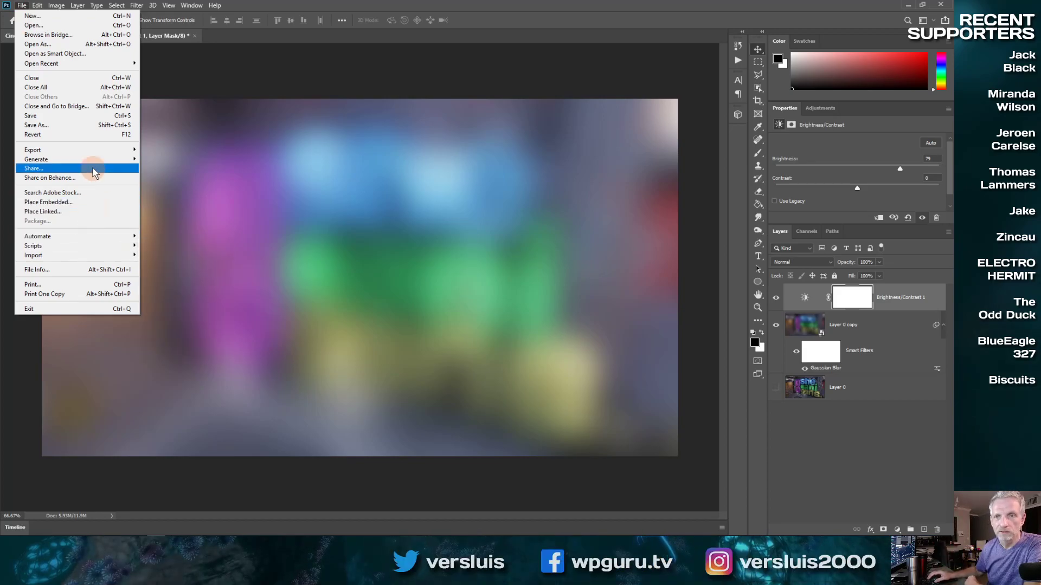
{"action": "mouse_move", "coordinate": [94, 161]}
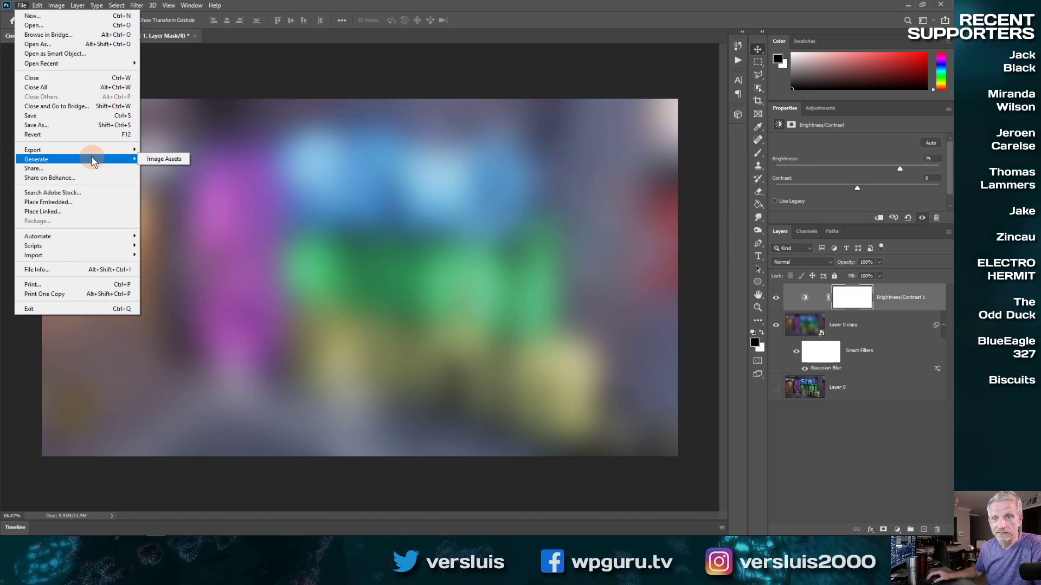
{"action": "left_click", "coordinate": [93, 201]}
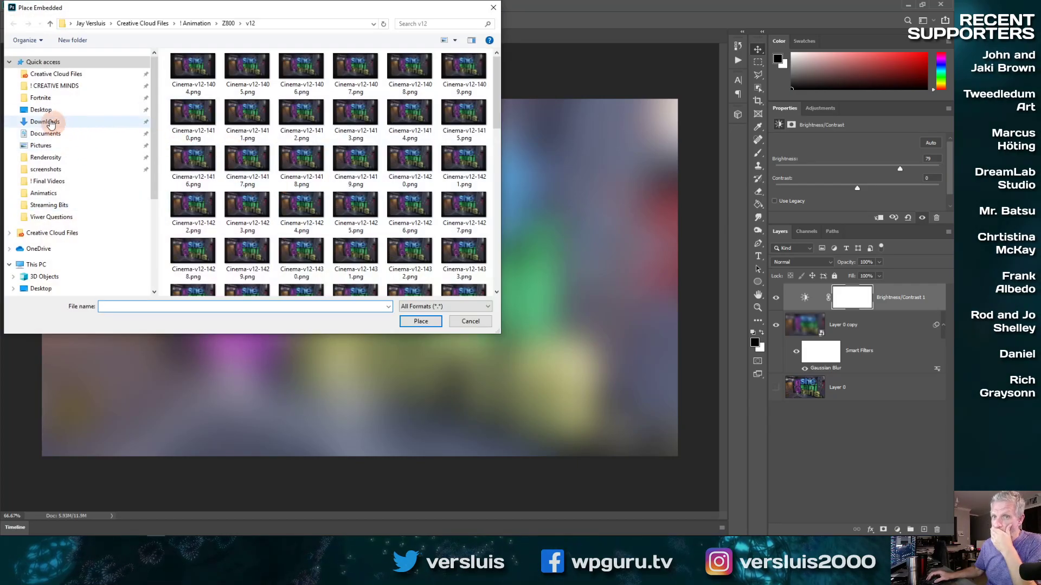
{"action": "left_click", "coordinate": [81, 110]}
{"action": "left_click", "coordinate": [291, 86]}
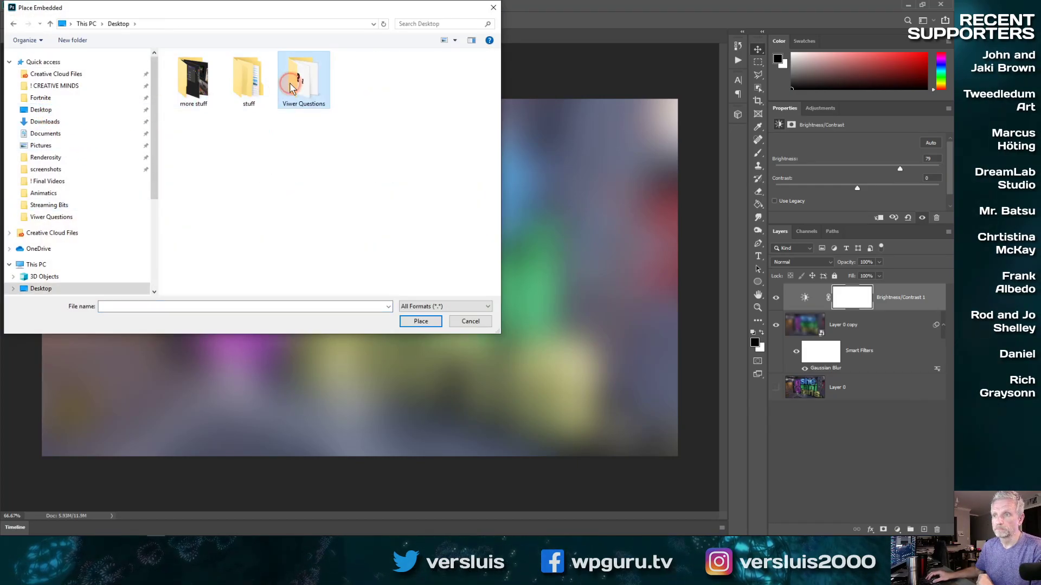
{"action": "double_click", "coordinate": [291, 87]}
{"action": "left_click", "coordinate": [204, 89]}
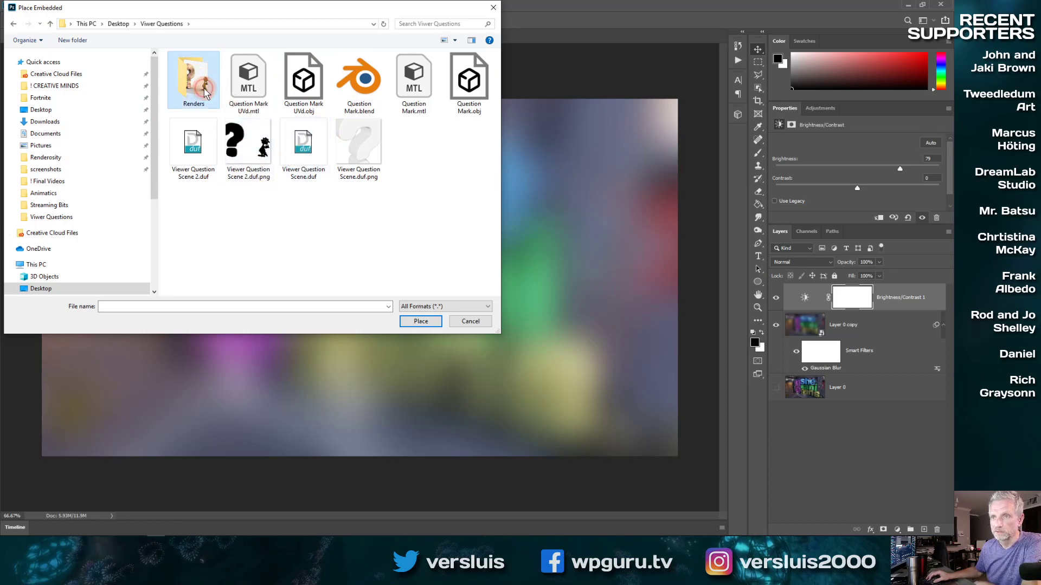
{"action": "double_click", "coordinate": [204, 90]}
{"action": "left_click", "coordinate": [193, 82]}
{"action": "left_click", "coordinate": [420, 321]}
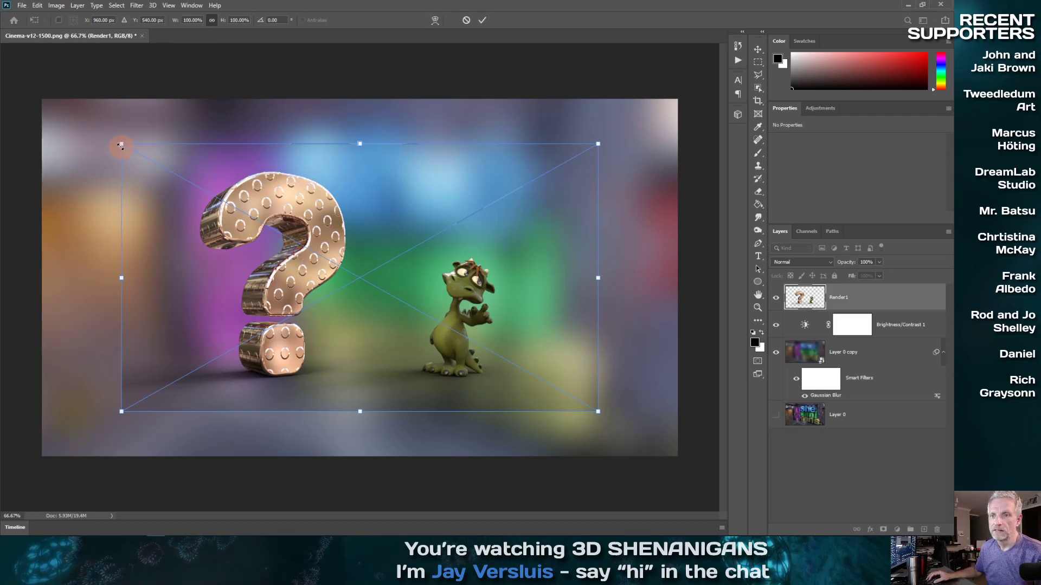
- Enlarge the placed Render1 image to about 133.5% so that it fills the whole canvas
{"action": "left_click_drag", "start_coordinate": [121, 144], "coordinate": [34, 110]}
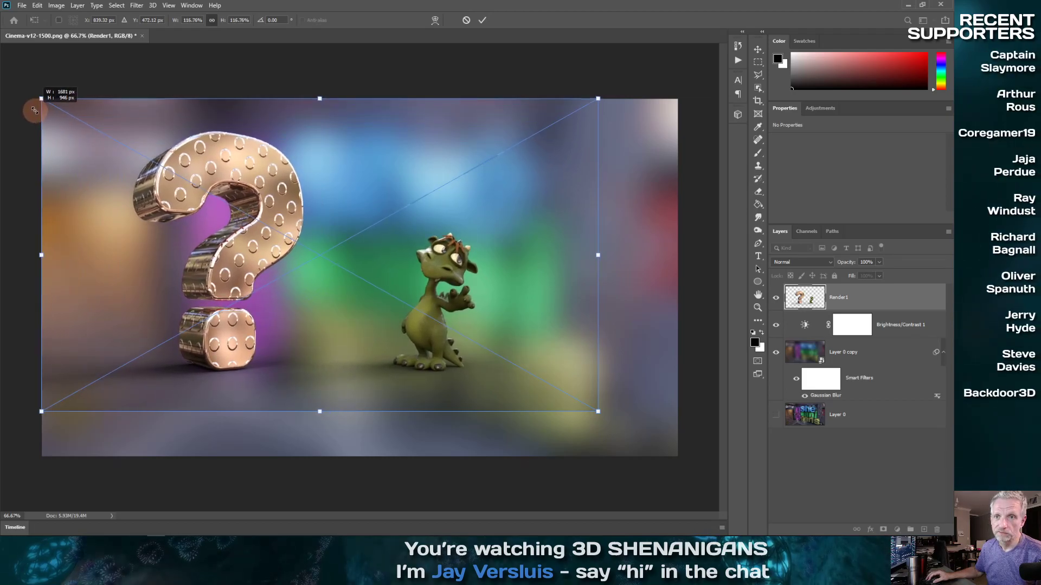
{"action": "left_click_drag", "start_coordinate": [598, 411], "coordinate": [682, 460]}
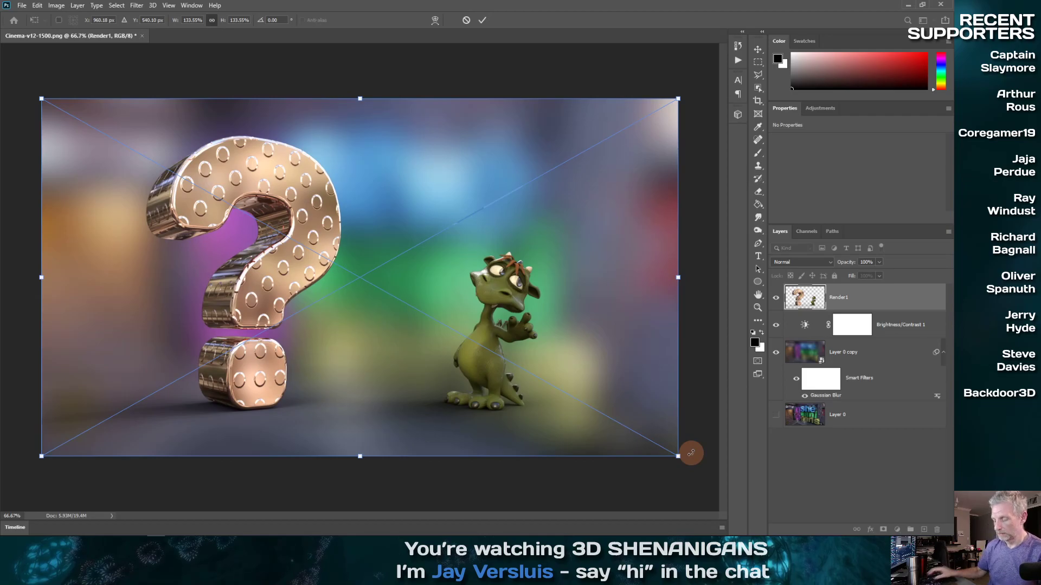
{"action": "key", "text": "Return"}
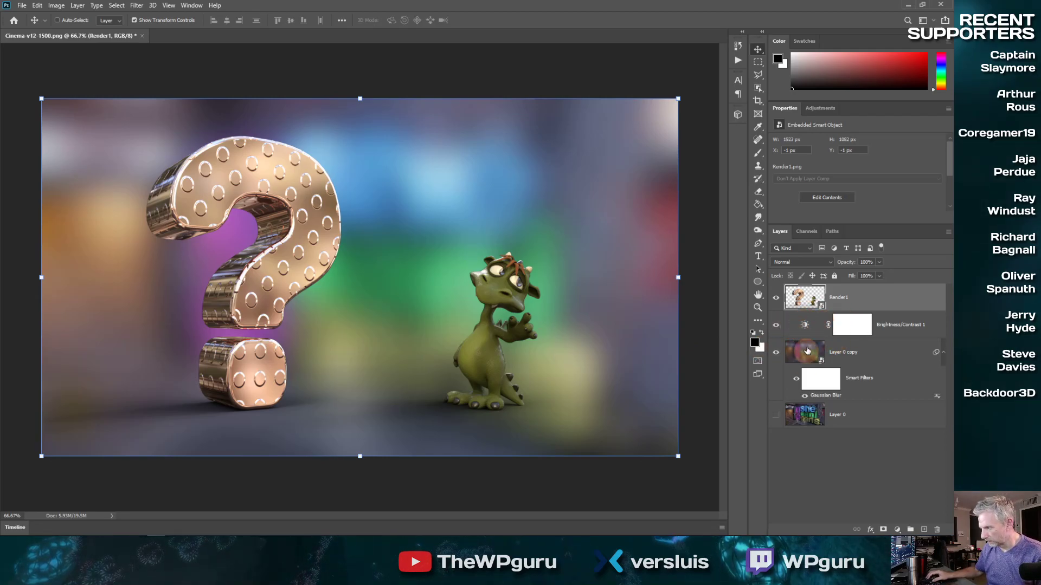
- Clip the Brightness/Contrast 1 adjustment to Layer 0 copy and add a second Brightness/Contrast adjustment clipped to Render1
{"action": "left_click", "coordinate": [817, 336], "text": "alt"}
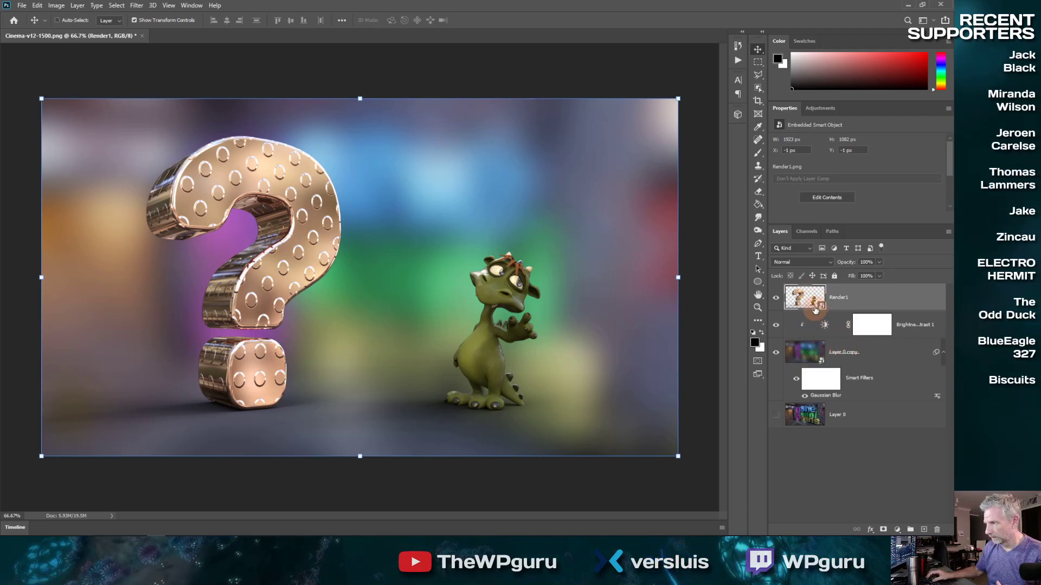
{"action": "left_click", "coordinate": [895, 528]}
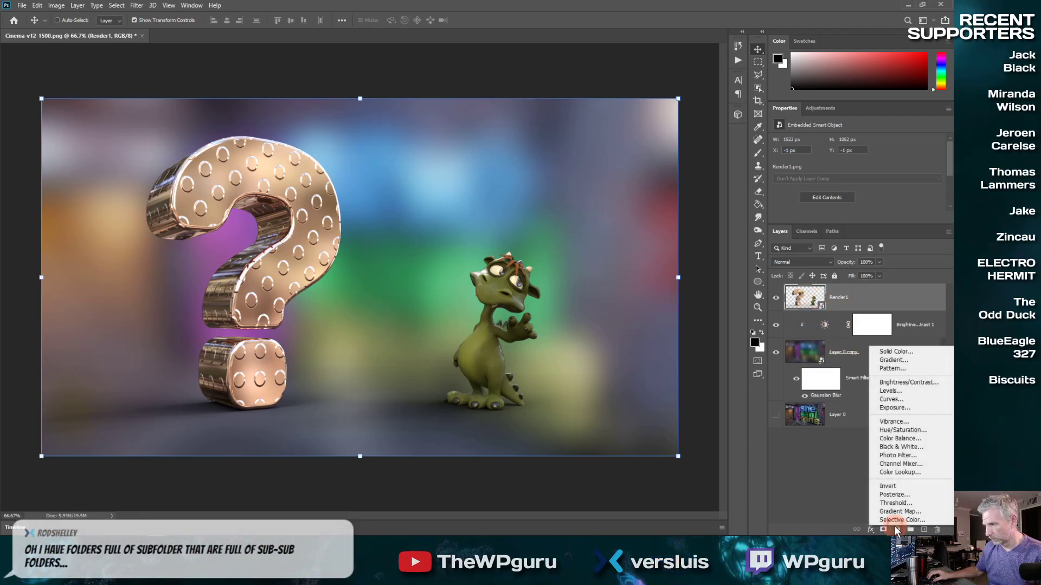
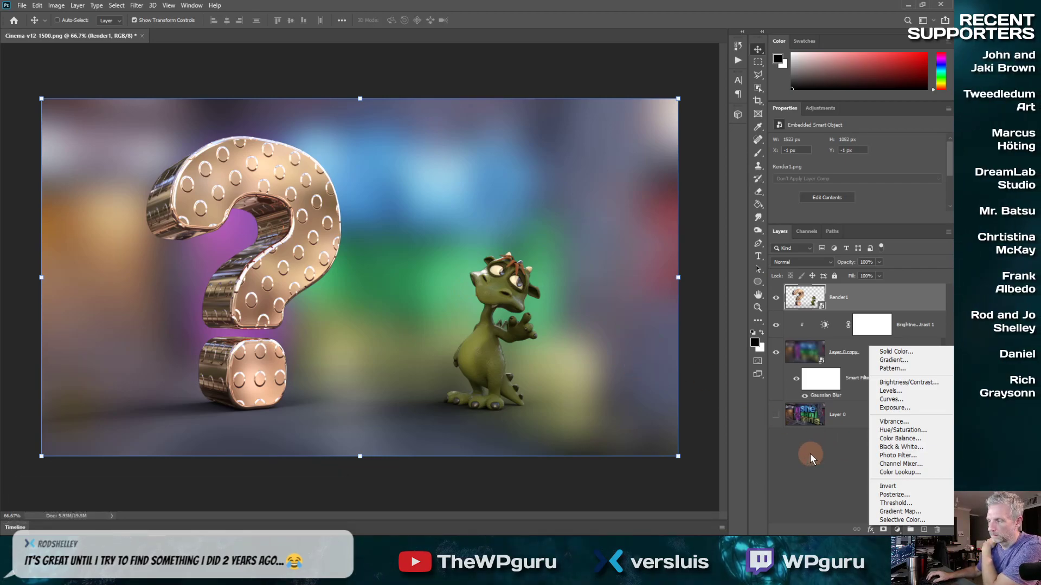
{"action": "left_click", "coordinate": [925, 383]}
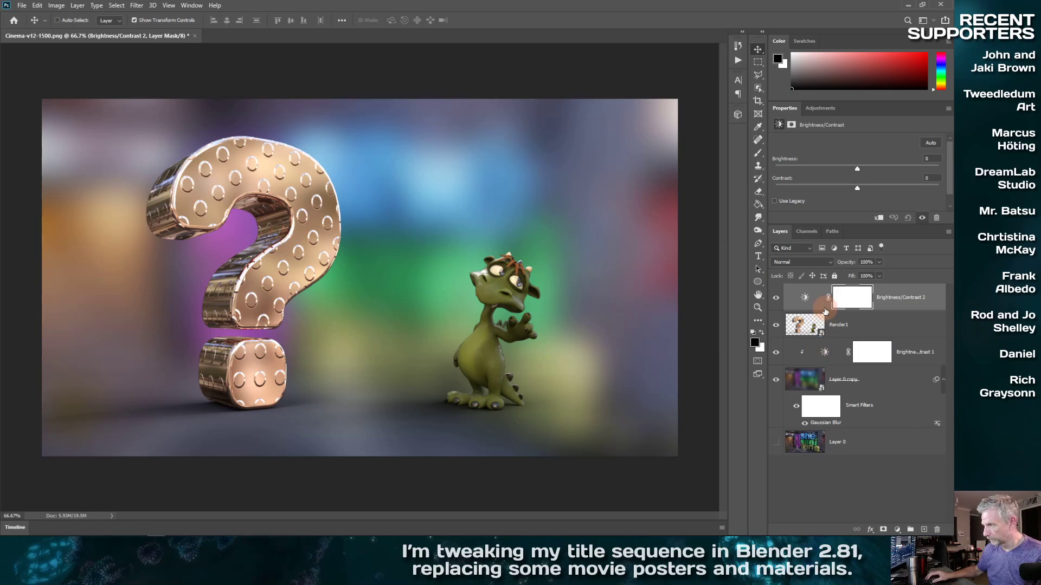
{"action": "key", "text": "super"}
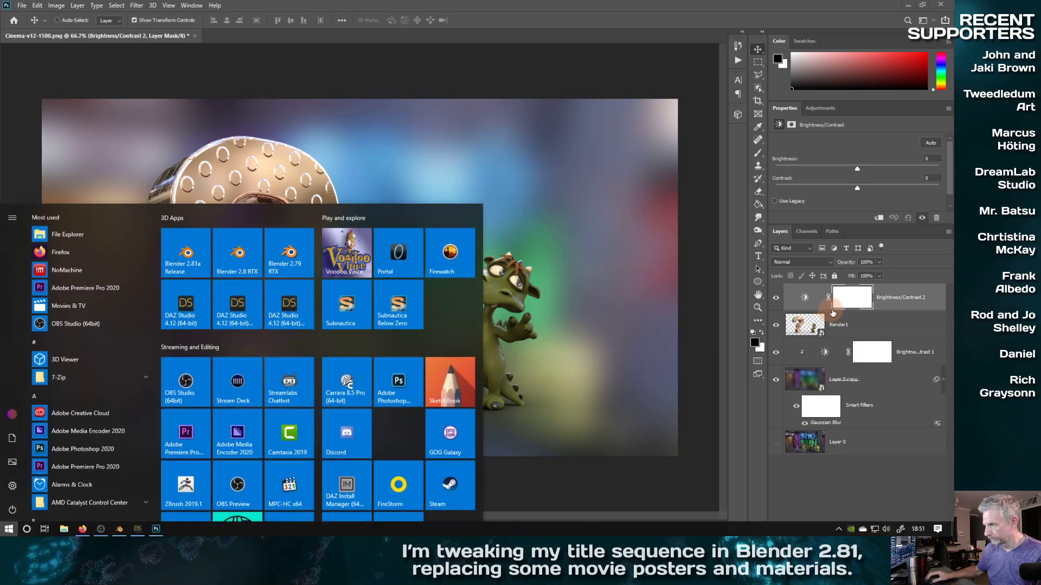
{"action": "left_click", "coordinate": [811, 485]}
{"action": "left_click", "coordinate": [820, 310], "text": "alt"}
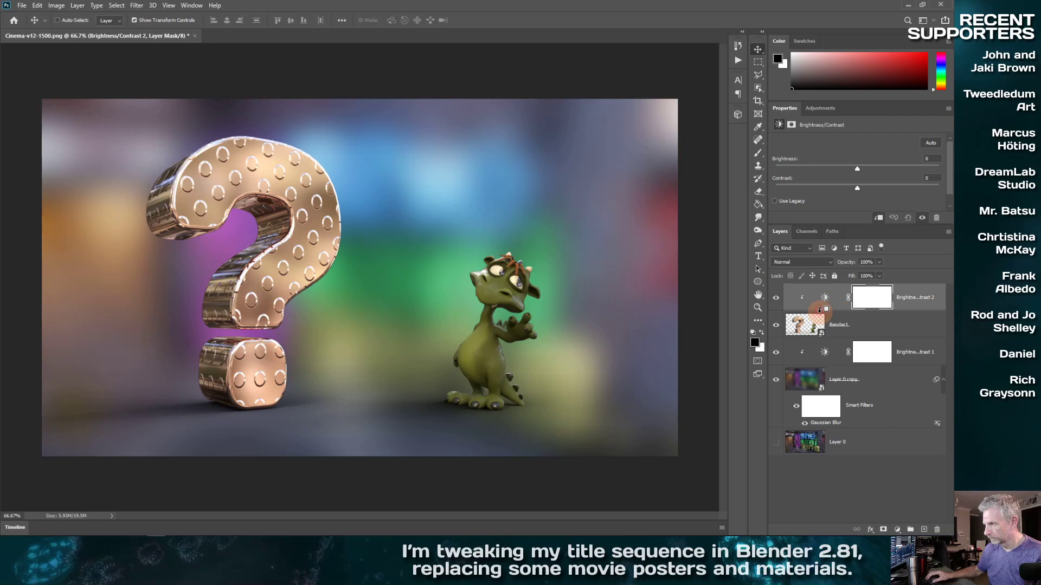
- Set the Render1 Brightness/Contrast adjustment to Brightness 11 and Contrast 20
{"action": "left_click", "coordinate": [931, 143]}
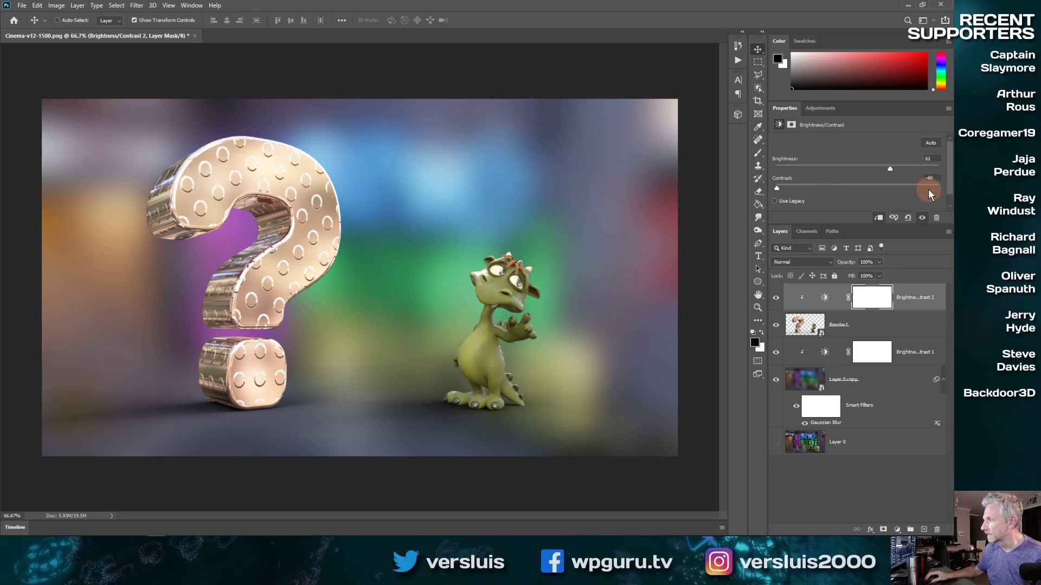
{"action": "mouse_move", "coordinate": [783, 191]}
{"action": "left_mouse_down"}
{"action": "mouse_move", "coordinate": [850, 187]}
{"action": "mouse_move", "coordinate": [857, 168]}
{"action": "mouse_move", "coordinate": [866, 187]}
{"action": "mouse_move", "coordinate": [863, 167]}
{"action": "mouse_move", "coordinate": [873, 187]}
{"action": "mouse_move", "coordinate": [862, 168]}
{"action": "left_mouse_up"}
{"action": "left_click", "coordinate": [697, 199]}
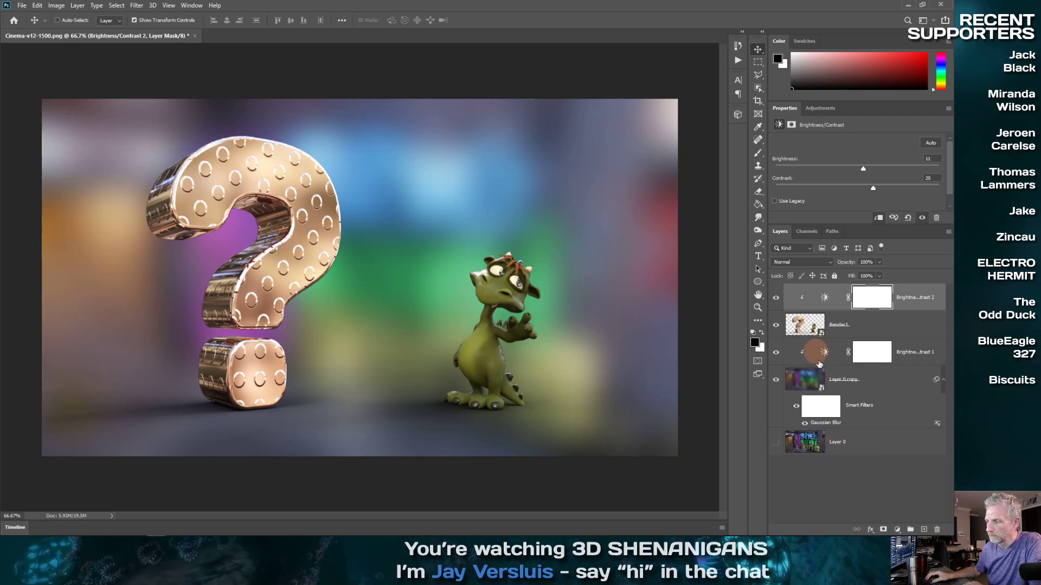
- Group Brightness/Contrast 1, Layer 0 copy and Layer 0, and name the group Background
{"action": "left_click", "coordinate": [852, 359]}
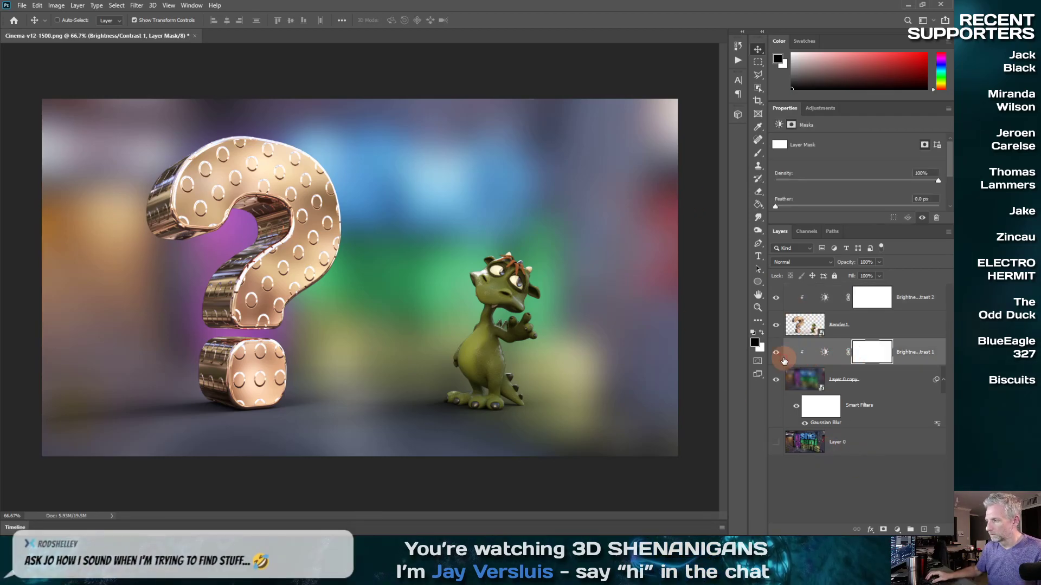
{"action": "left_click", "coordinate": [808, 449], "text": "shift"}
{"action": "left_click_drag", "start_coordinate": [807, 451], "coordinate": [910, 529]}
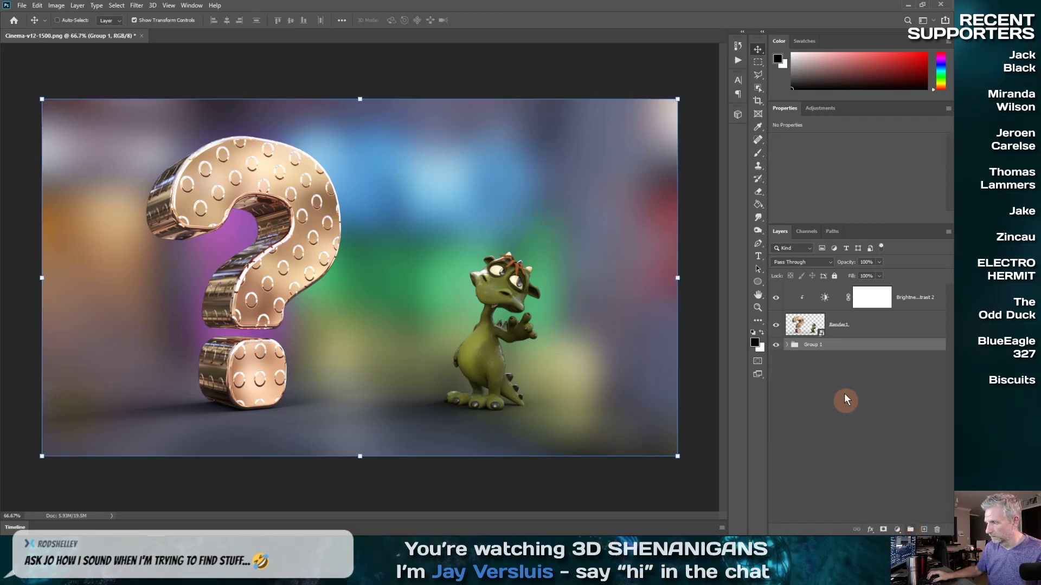
{"action": "double_click", "coordinate": [813, 345]}
{"action": "type", "text": "Back"}
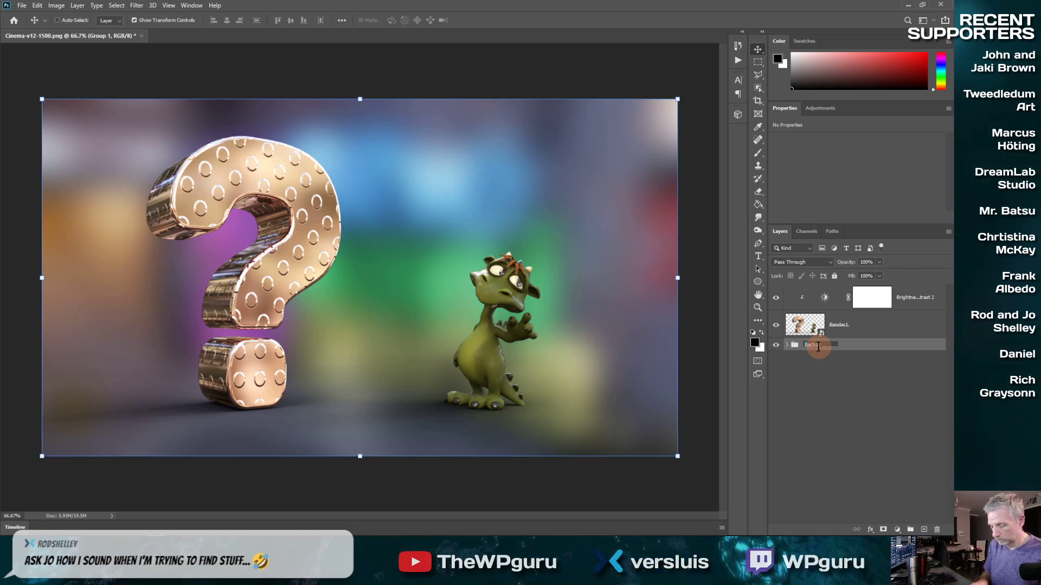
{"action": "type", "text": "ground"}
{"action": "key", "text": "Return"}
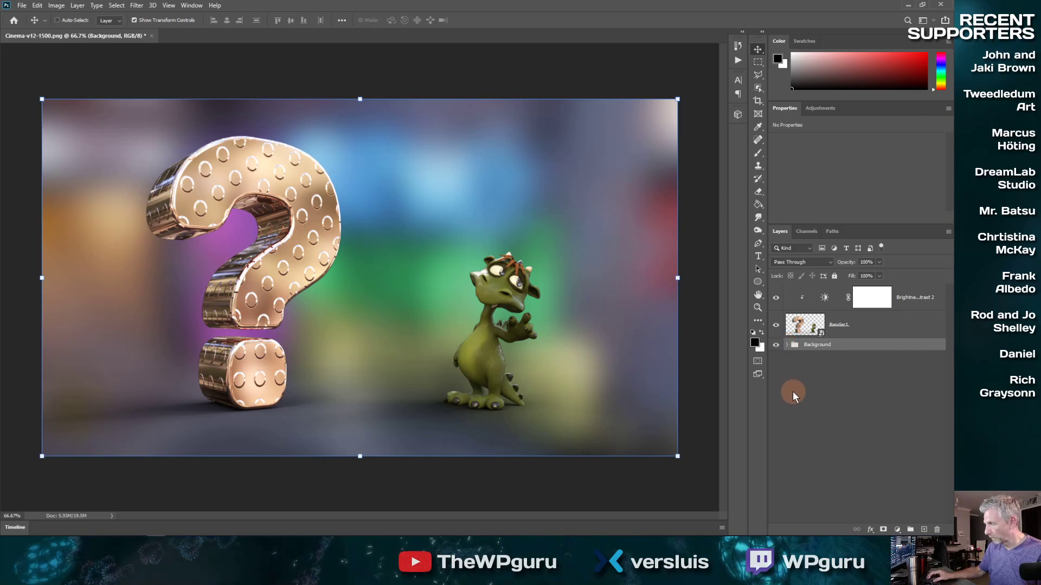
{"action": "left_click", "coordinate": [787, 345]}
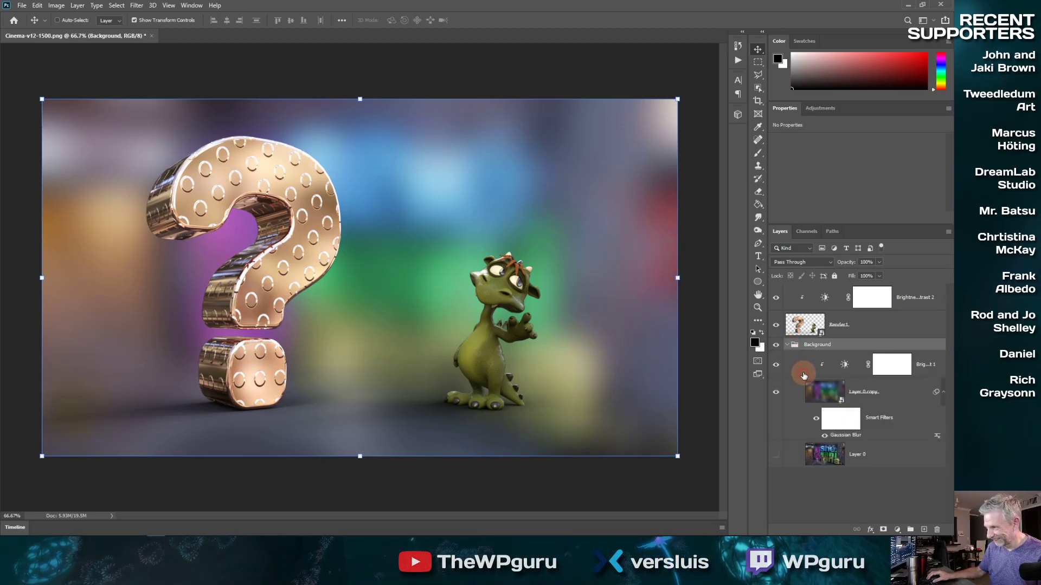
{"action": "left_click", "coordinate": [787, 345]}
- Save the composition as the Photoshop file Viewer Questions YT in the desktop's Viwer Questions folder, keeping its layers
{"action": "left_click", "coordinate": [22, 6]}
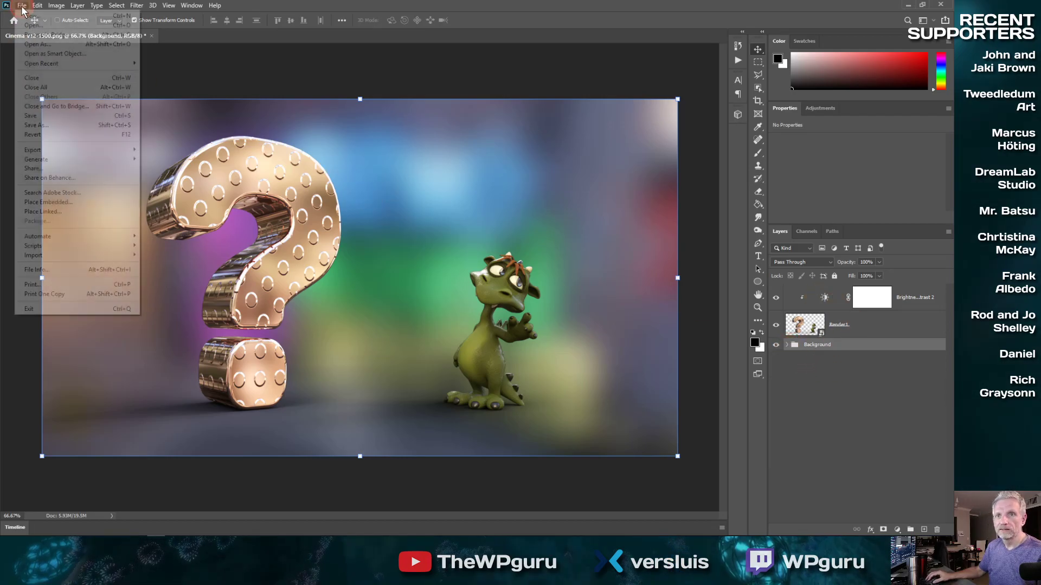
{"action": "left_click", "coordinate": [58, 120]}
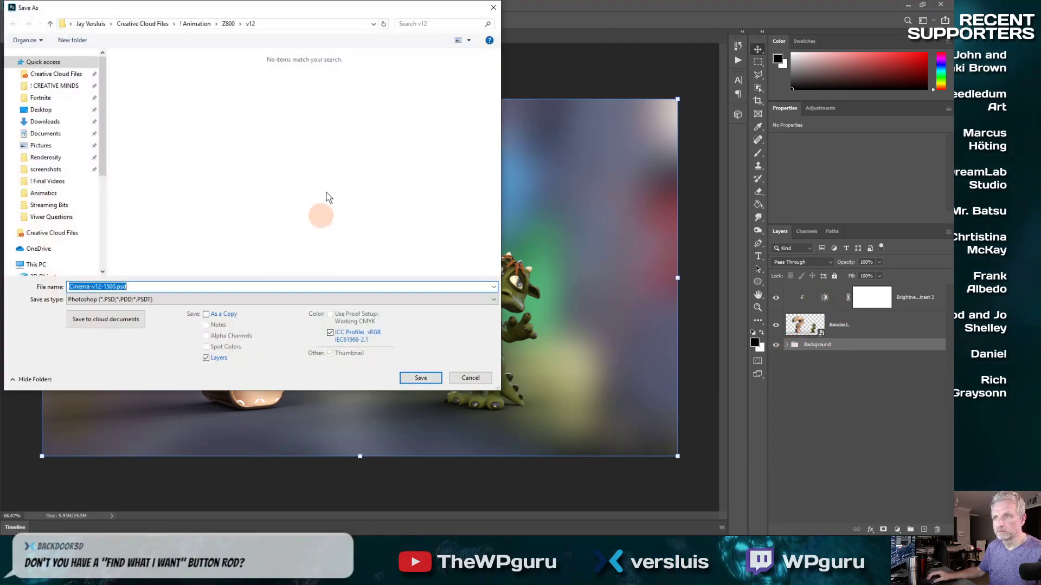
{"action": "left_click", "coordinate": [41, 109]}
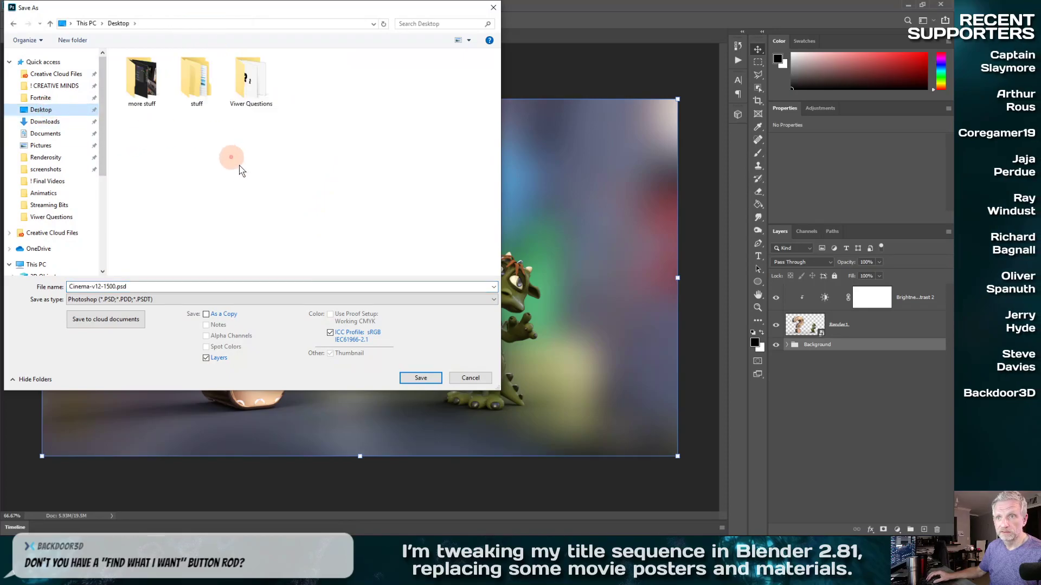
{"action": "double_click", "coordinate": [275, 87]}
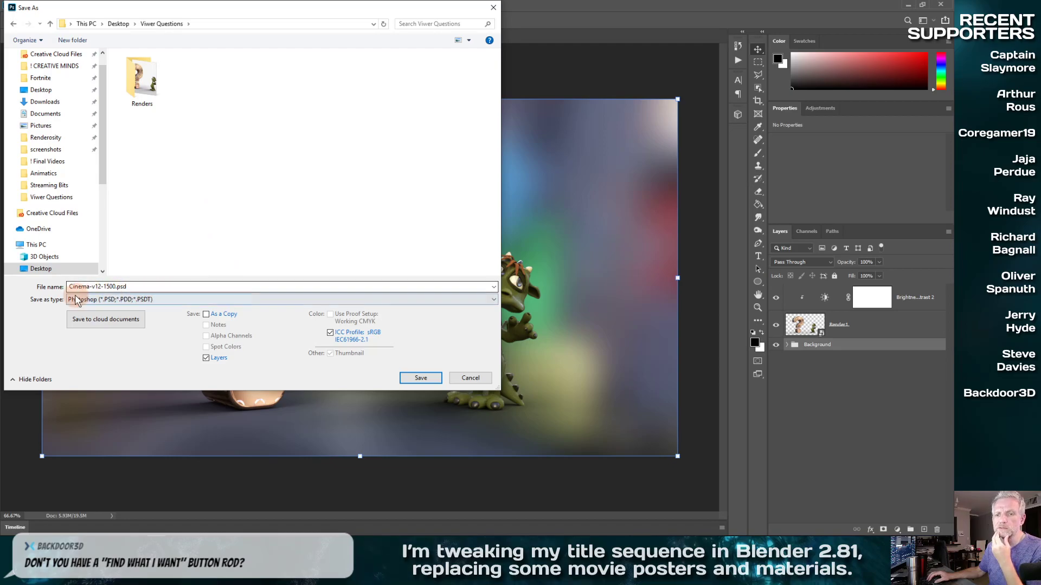
{"action": "left_click", "coordinate": [91, 288]}
{"action": "type", "text": "-"}
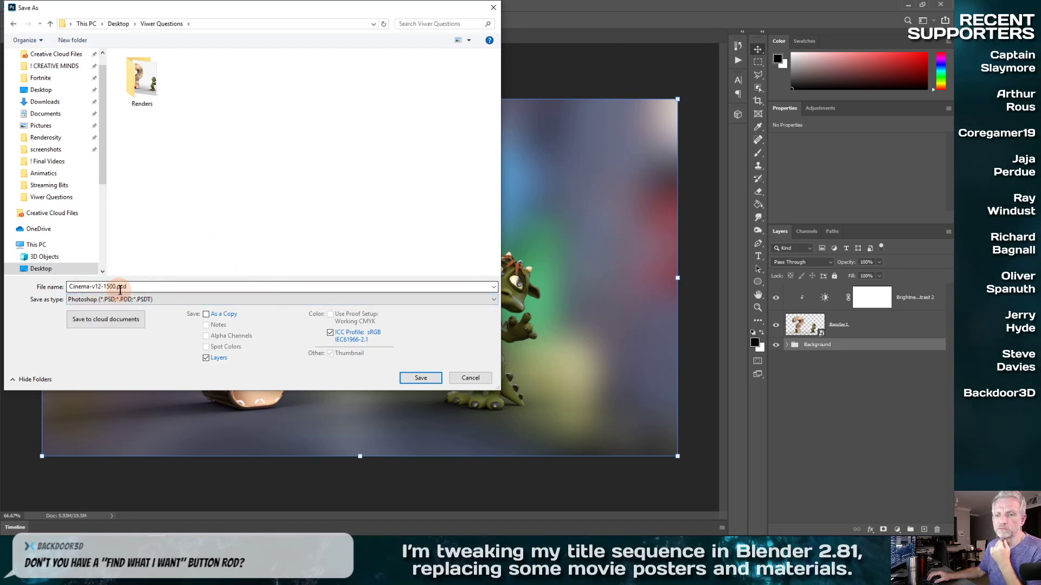
{"action": "left_click", "coordinate": [155, 285]}
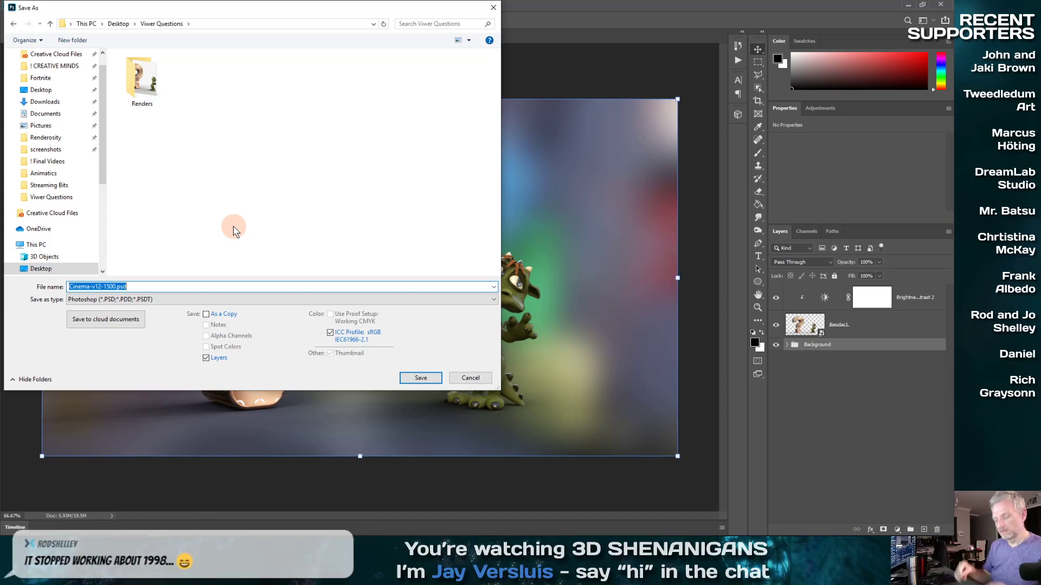
{"action": "type", "text": "Viewer"}
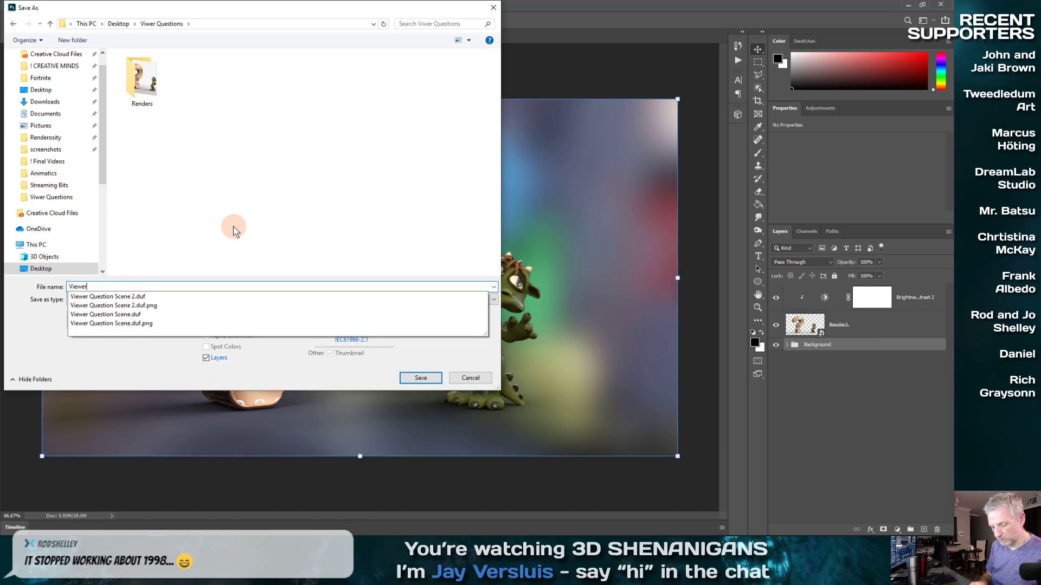
{"action": "type", "text": " Questions "}
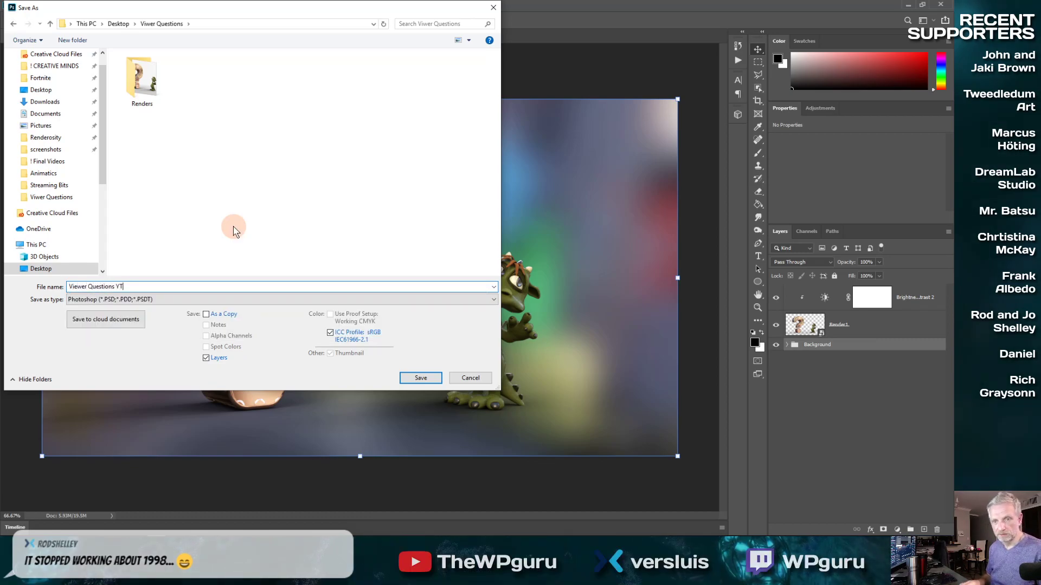
{"action": "type", "text": "YT"}
{"action": "key", "text": "Return"}
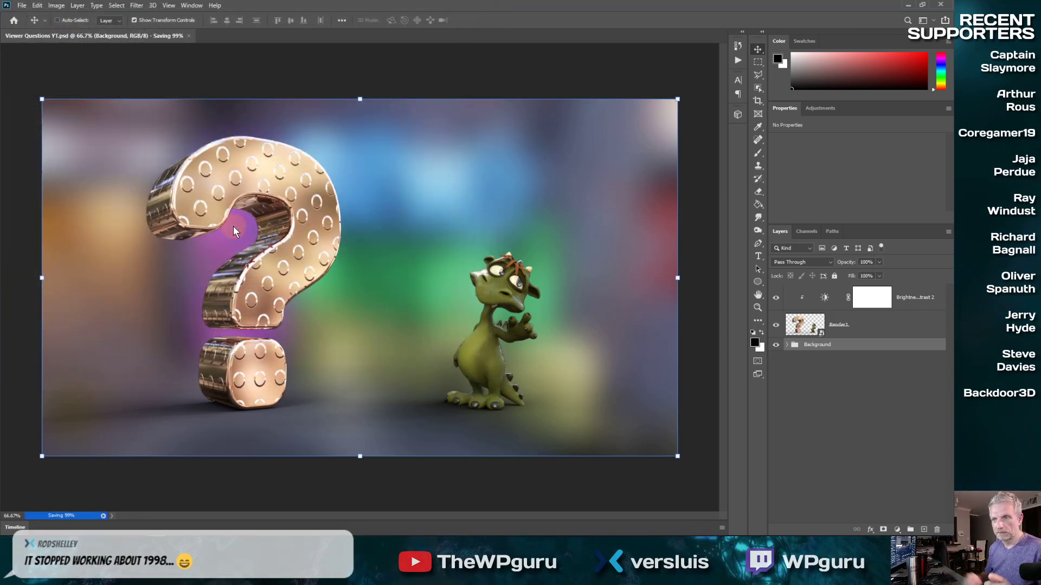
- Switch to DAZ Studio and save the scene as a new file, Viewer Question Scene 3, in the Viwer Questions folder
{"action": "left_click", "coordinate": [908, 5]}
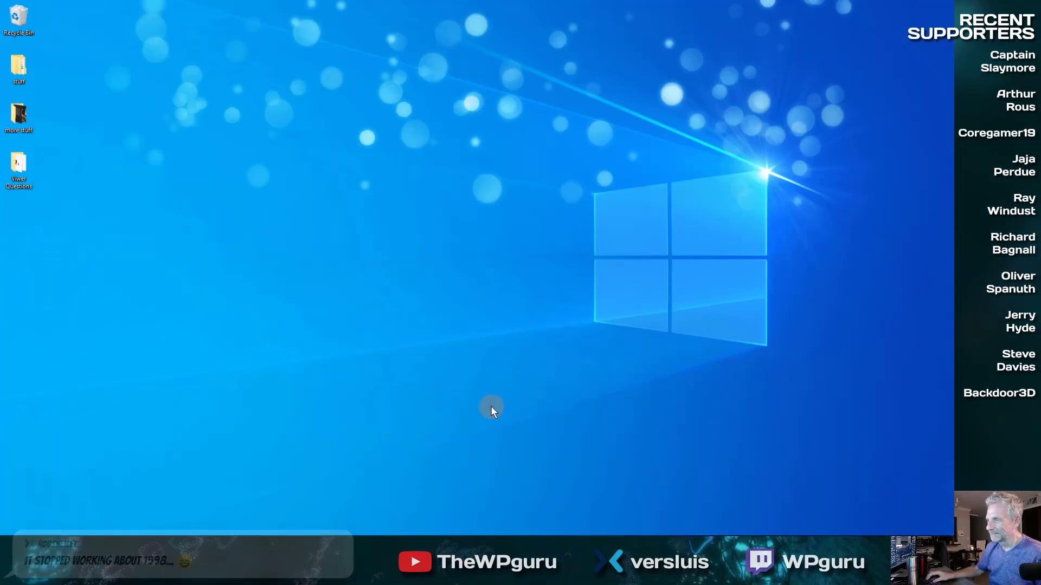
{"action": "mouse_move", "coordinate": [211, 535]}
{"action": "left_click", "coordinate": [136, 530]}
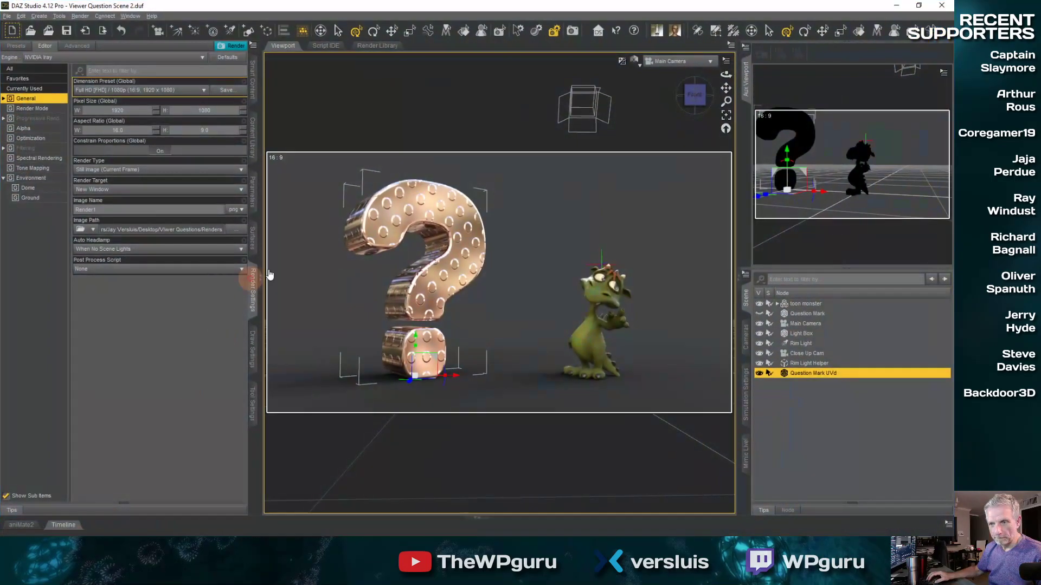
{"action": "left_click", "coordinate": [7, 16]}
{"action": "mouse_move", "coordinate": [33, 85]}
{"action": "left_click", "coordinate": [129, 91]}
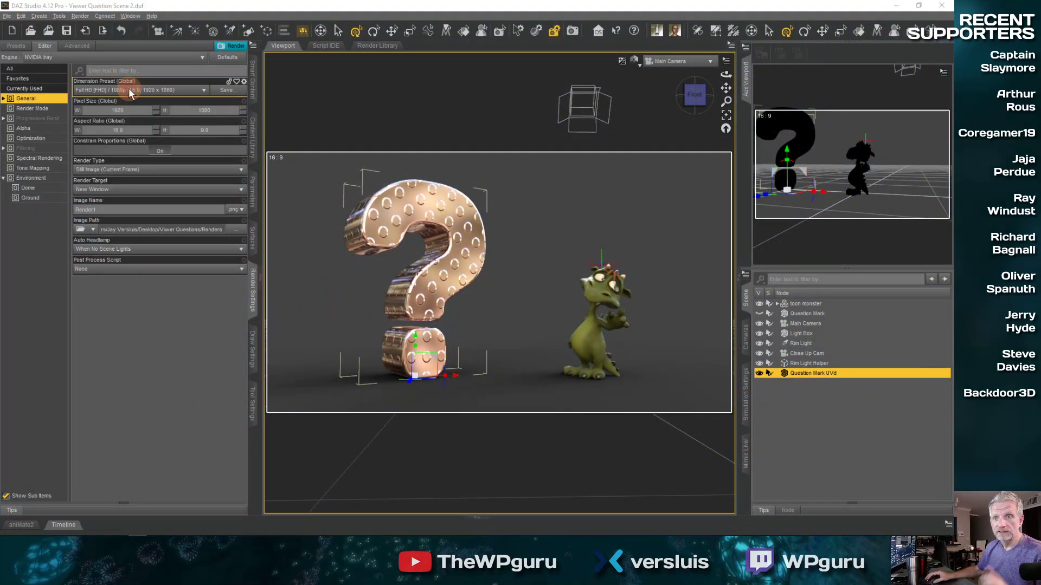
{"action": "left_click", "coordinate": [210, 106]}
{"action": "left_click", "coordinate": [161, 232]}
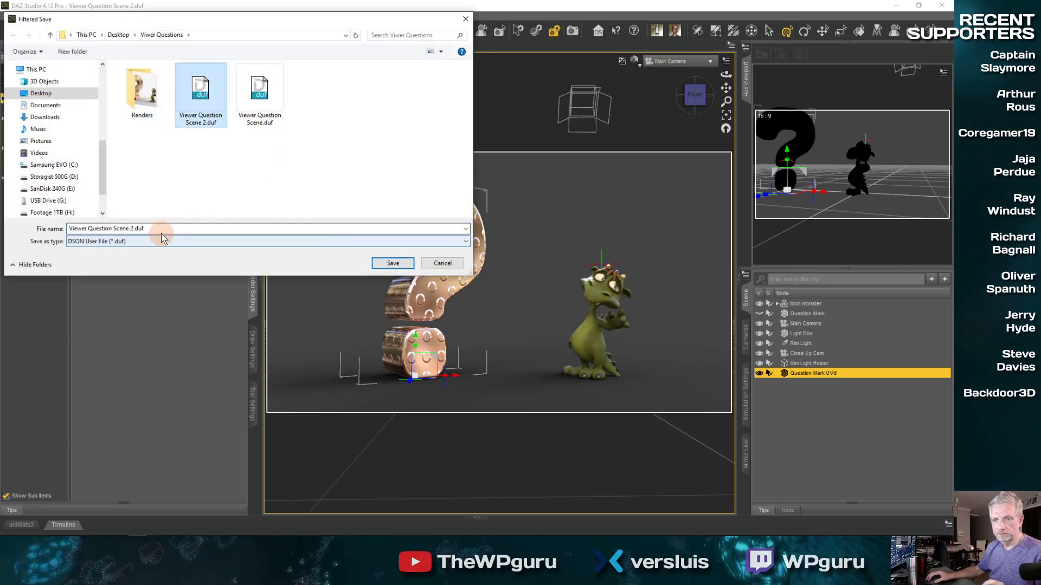
{"action": "left_click", "coordinate": [161, 232]}
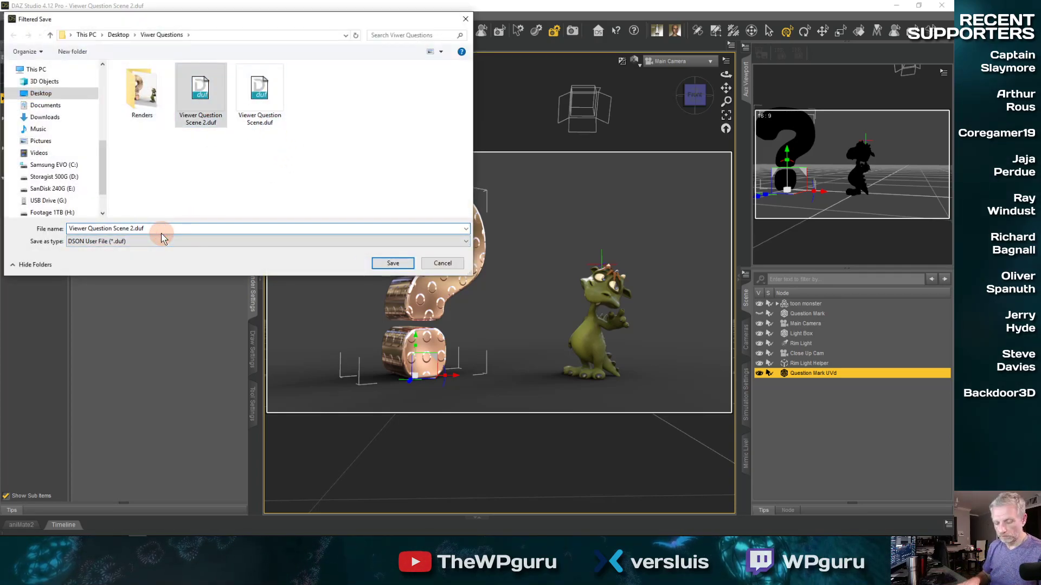
{"action": "key", "text": "Return"}
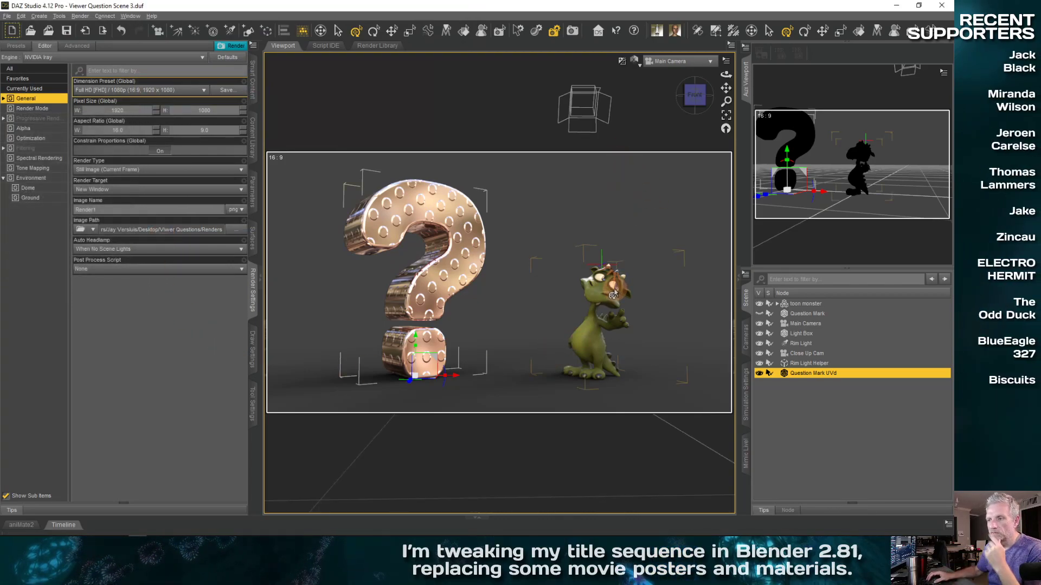
- Try out different Vignetting strengths in the render's tone mapping settings
{"action": "left_click", "coordinate": [33, 168]}
{"action": "left_click_drag", "start_coordinate": [151, 209], "coordinate": [174, 210]}
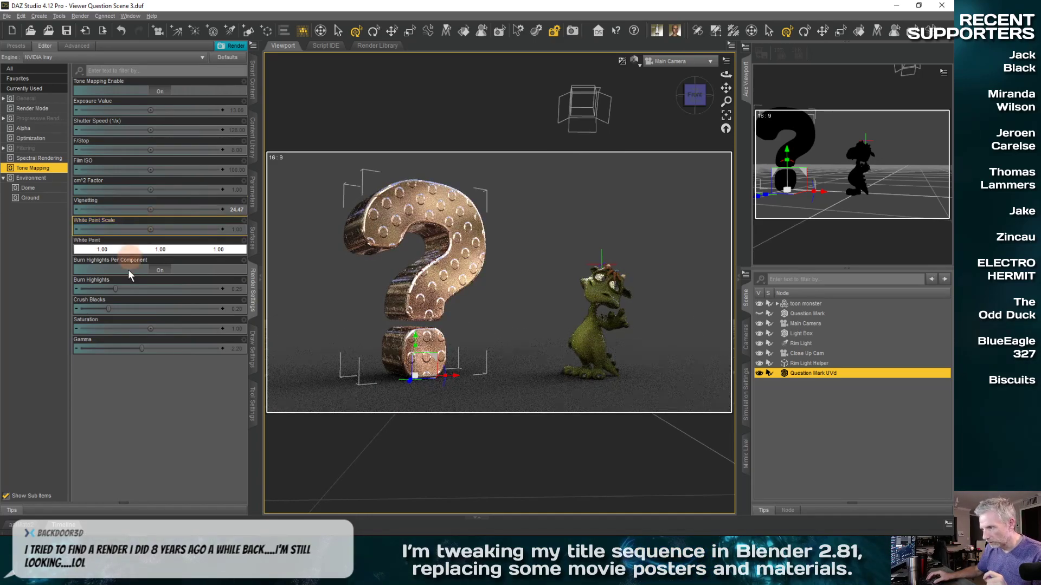
{"action": "left_click_drag", "start_coordinate": [151, 211], "coordinate": [165, 210]}
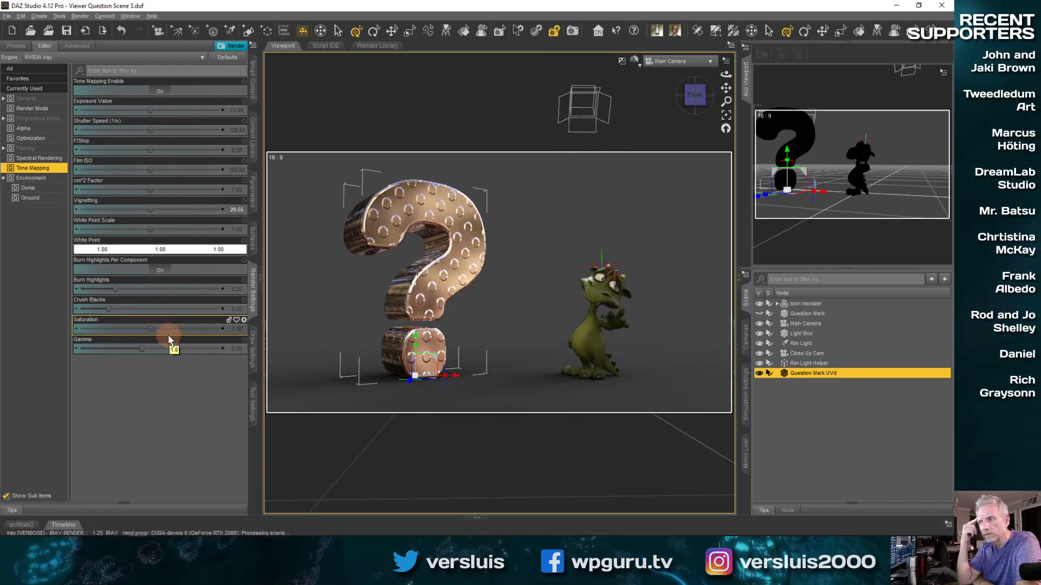
{"action": "left_click_drag", "start_coordinate": [151, 209], "coordinate": [178, 209]}
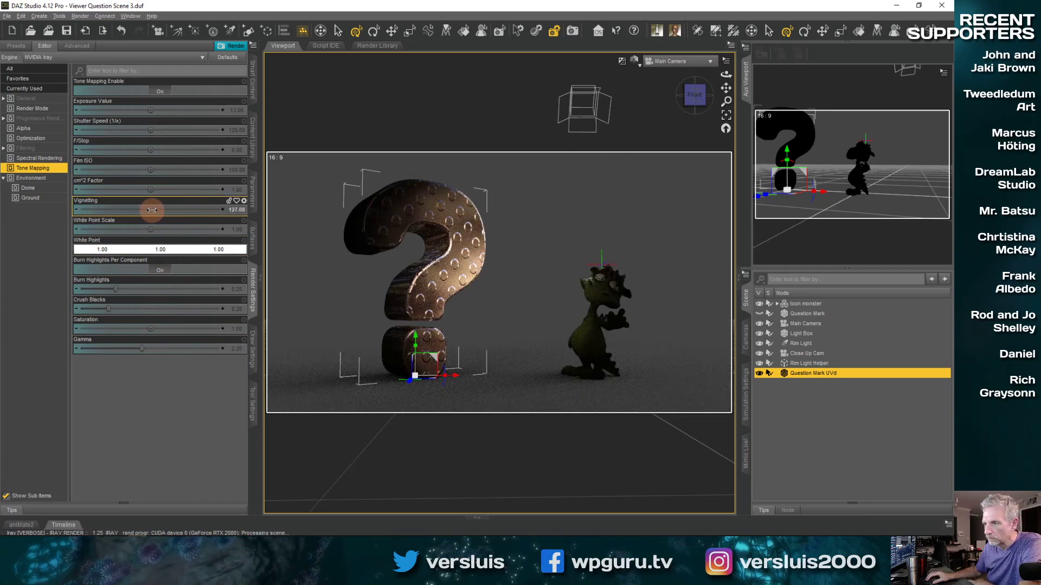
{"action": "left_click_drag", "start_coordinate": [151, 209], "coordinate": [149, 209]}
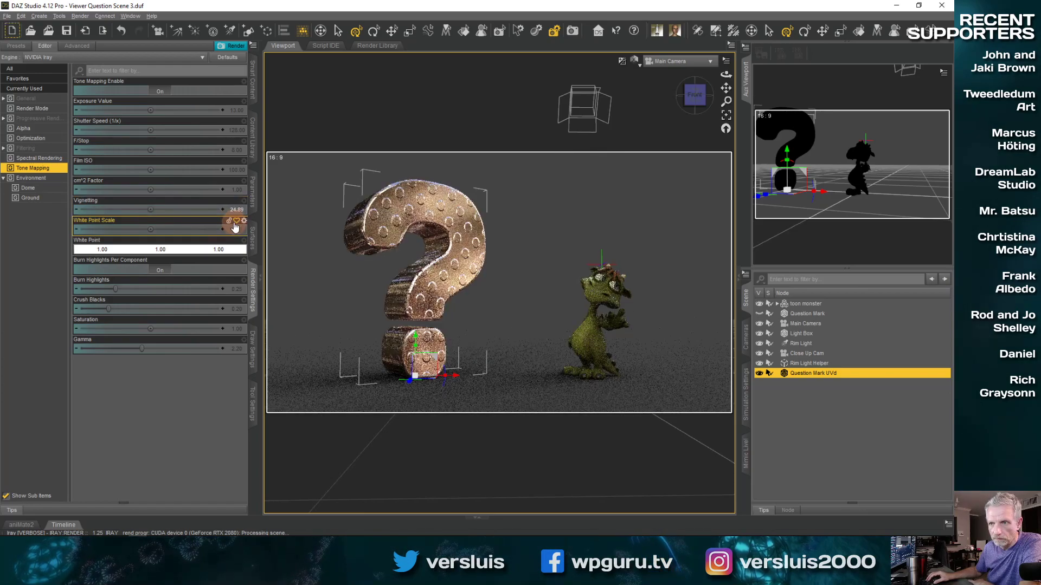
- Enter 30 as the tone mapping Vignetting value and fine-tune it numerically from there
{"action": "left_click", "coordinate": [236, 210]}
{"action": "type", "text": "30"}
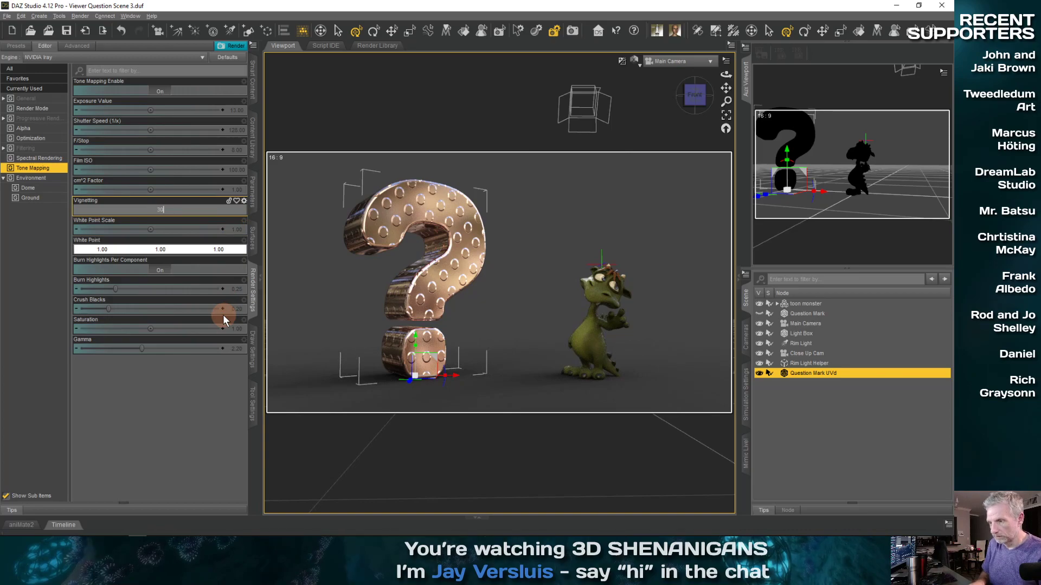
{"action": "key", "text": "Return"}
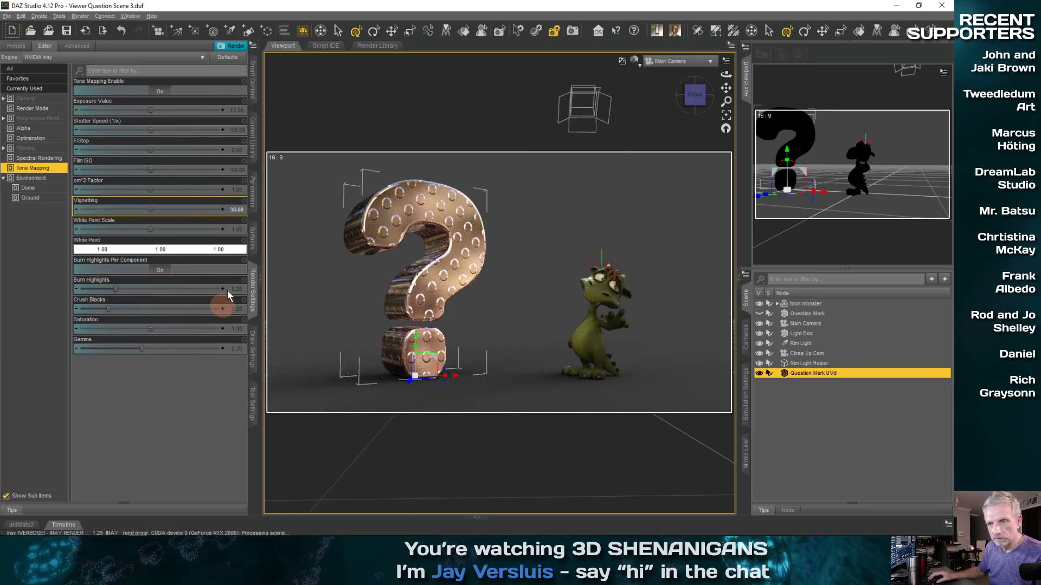
{"action": "left_click", "coordinate": [235, 211]}
{"action": "key", "text": "Return"}
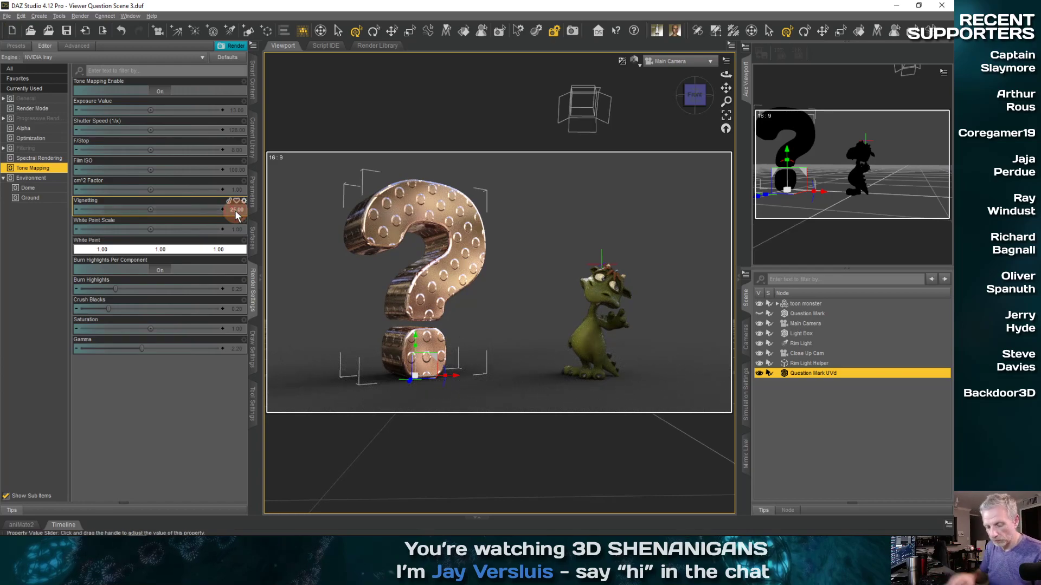
{"action": "left_click", "coordinate": [235, 211]}
{"action": "key", "text": "Return"}
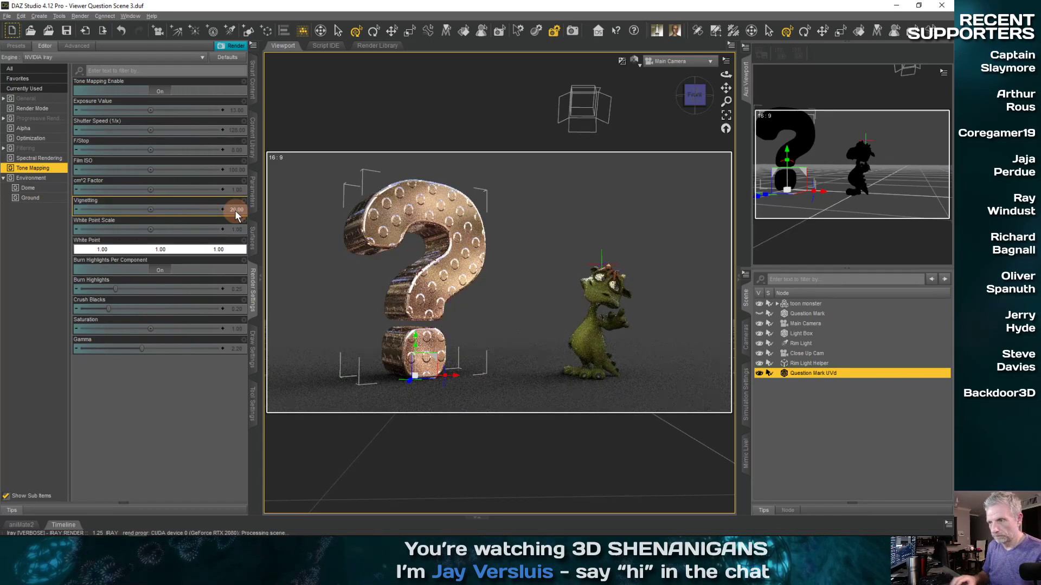
- Set the render dimension preset to Quad HD / 1440p (16:9, 2560 x 1440)
{"action": "left_click", "coordinate": [26, 98]}
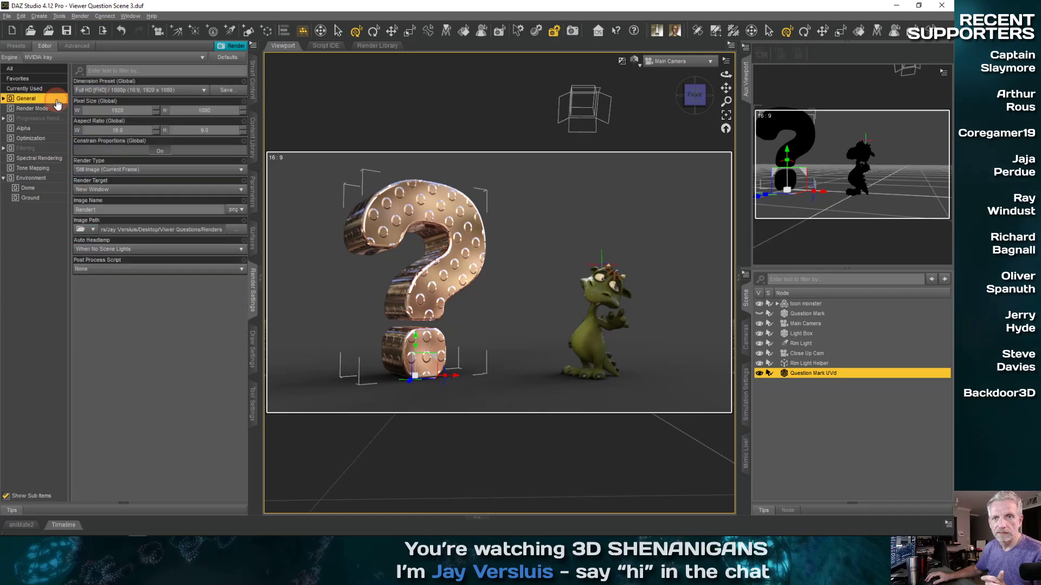
{"action": "left_click", "coordinate": [199, 93]}
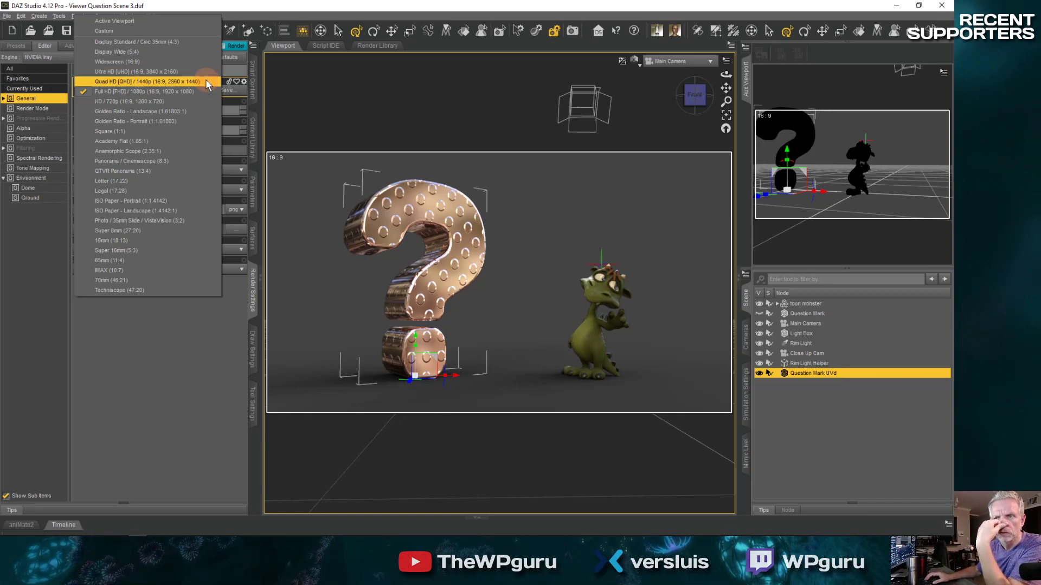
{"action": "left_click", "coordinate": [206, 81]}
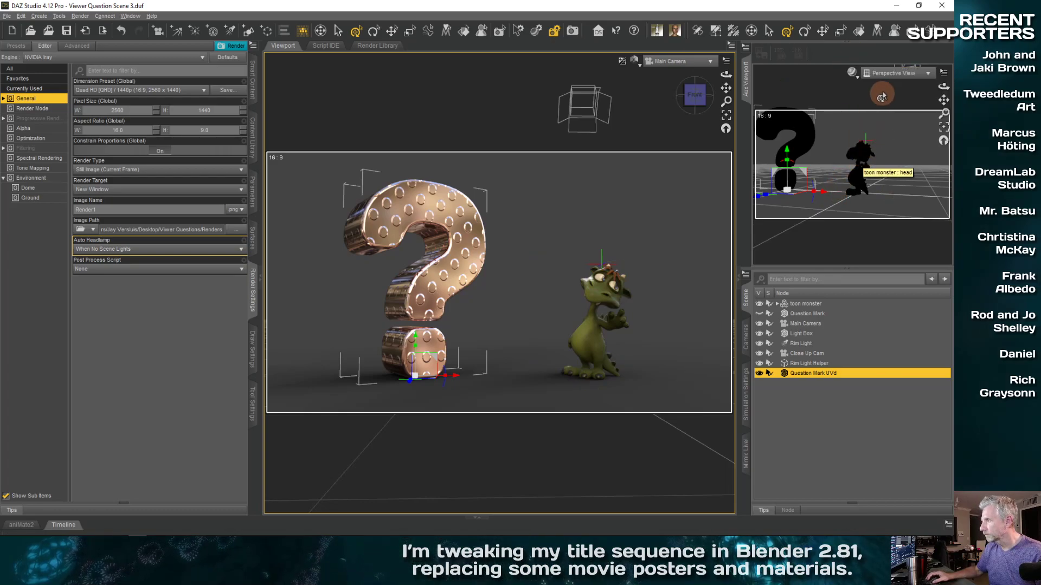
- Select the toon monster and frame it in the auxiliary viewport
{"action": "left_click", "coordinate": [859, 149]}
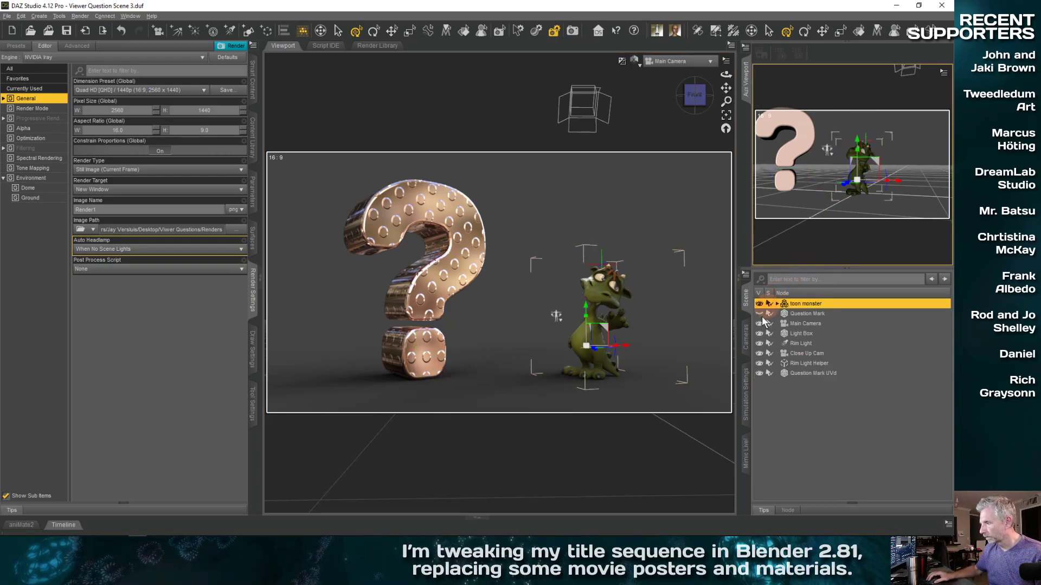
{"action": "left_click", "coordinate": [943, 127]}
{"action": "scroll", "coordinate": [868, 190], "scroll_direction": "up", "scroll_amount": 5}
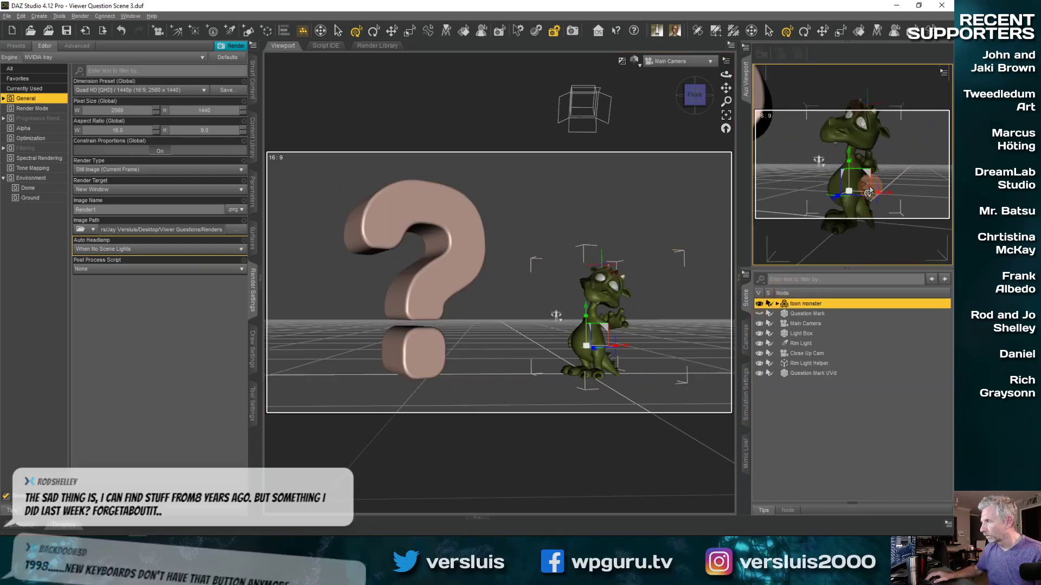
{"action": "scroll", "coordinate": [906, 98], "scroll_direction": "down", "scroll_amount": 5}
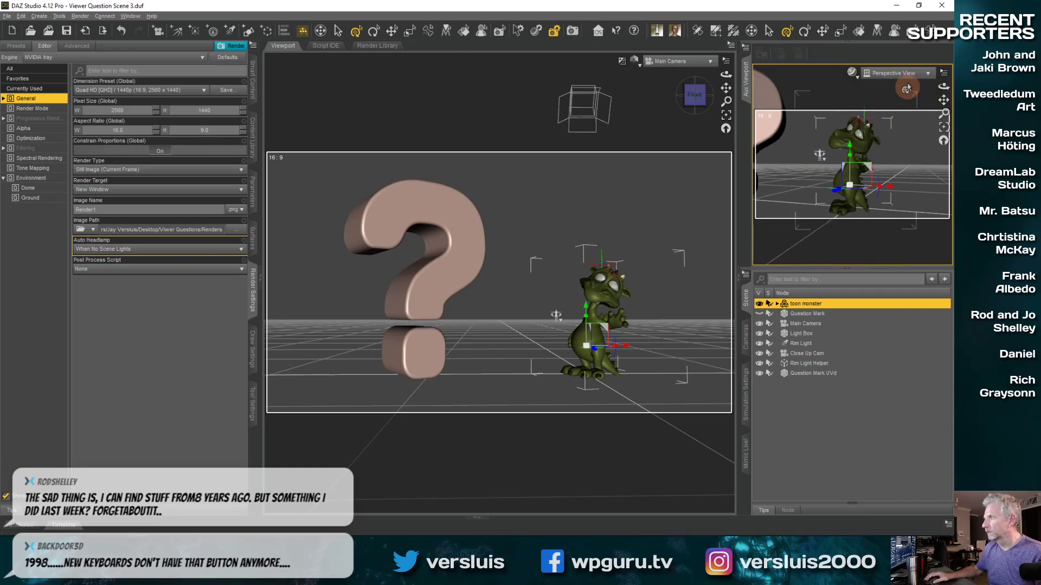
- Switch the auxiliary viewport to the Main Camera, try zooming it, and undo the camera change
{"action": "left_click", "coordinate": [909, 73]}
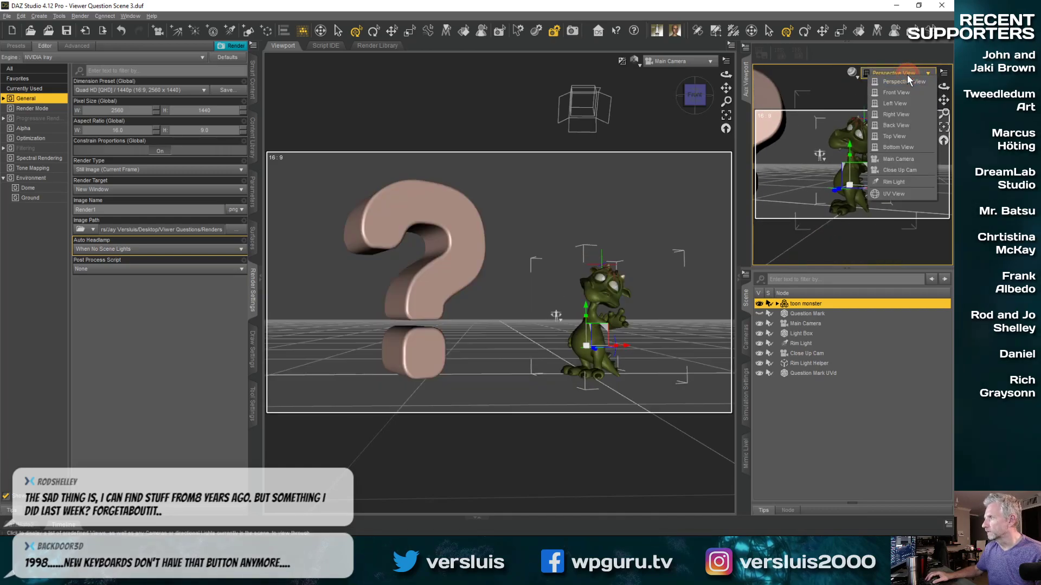
{"action": "left_click", "coordinate": [900, 159]}
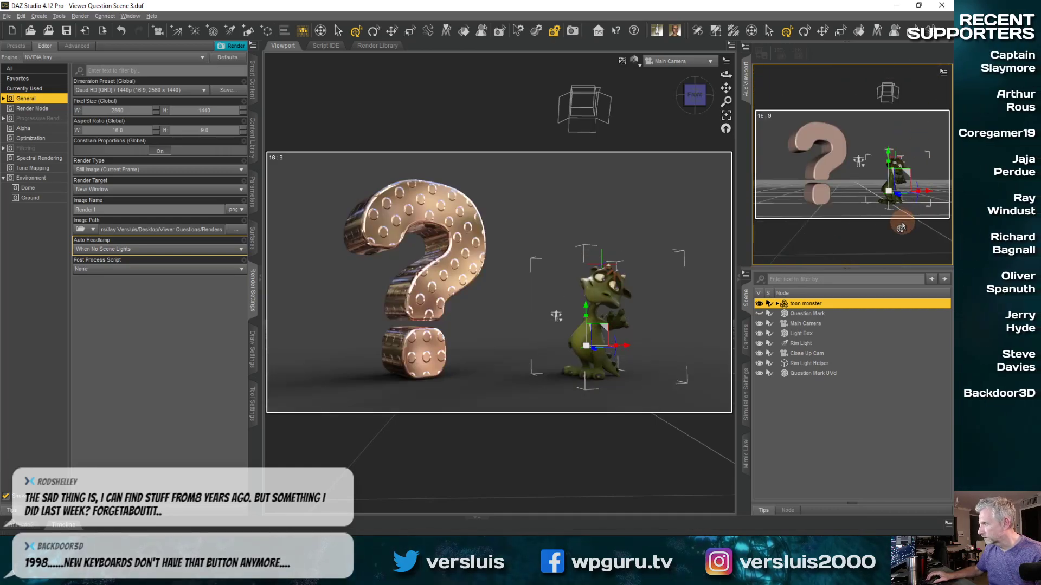
{"action": "scroll", "coordinate": [902, 126], "scroll_direction": "up", "scroll_amount": 4}
{"action": "scroll", "coordinate": [902, 128], "scroll_direction": "down", "scroll_amount": 2}
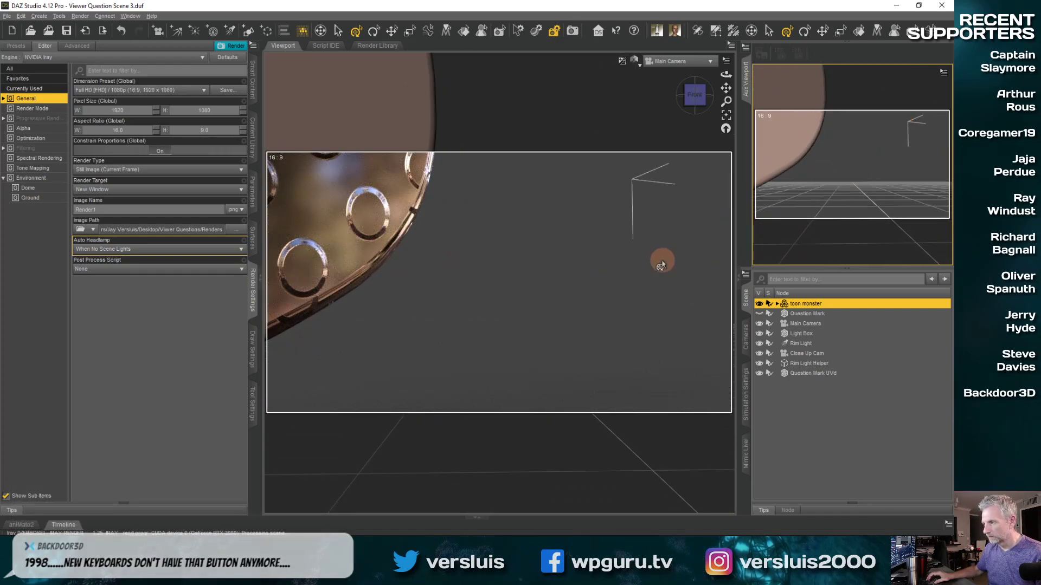
{"action": "key", "text": "ctrl+z"}
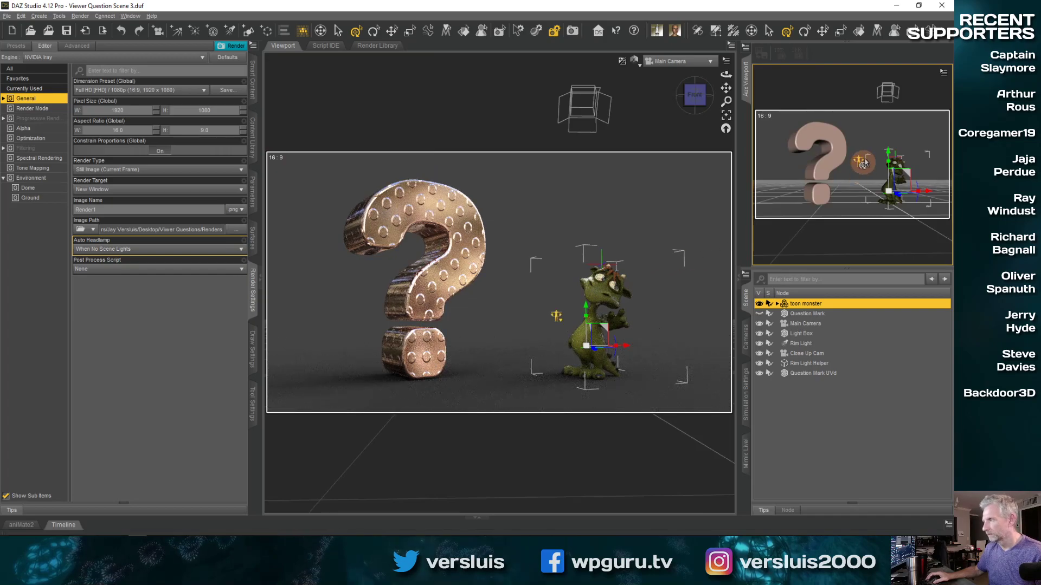
- Look through the Close Up Cam in the auxiliary viewport, and return that viewport to the Perspective View
{"action": "left_click", "coordinate": [902, 73]}
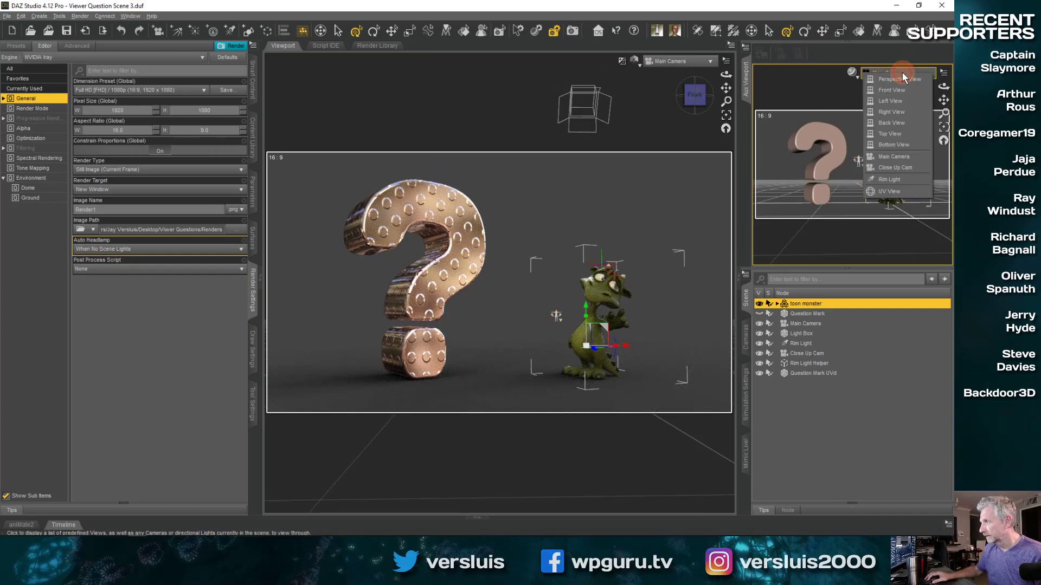
{"action": "left_click", "coordinate": [897, 168]}
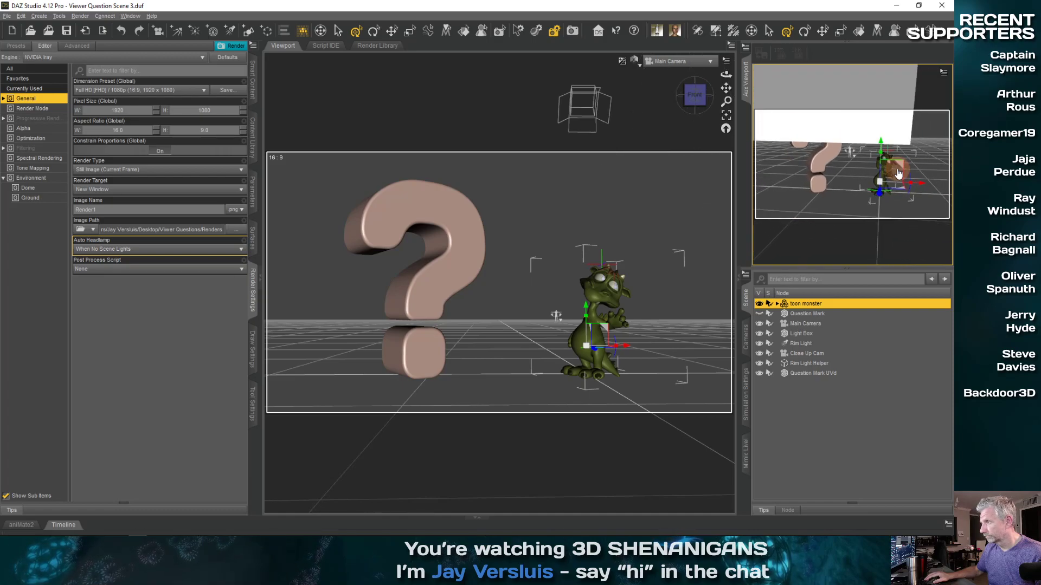
{"action": "left_click", "coordinate": [905, 74]}
{"action": "left_click", "coordinate": [904, 74]}
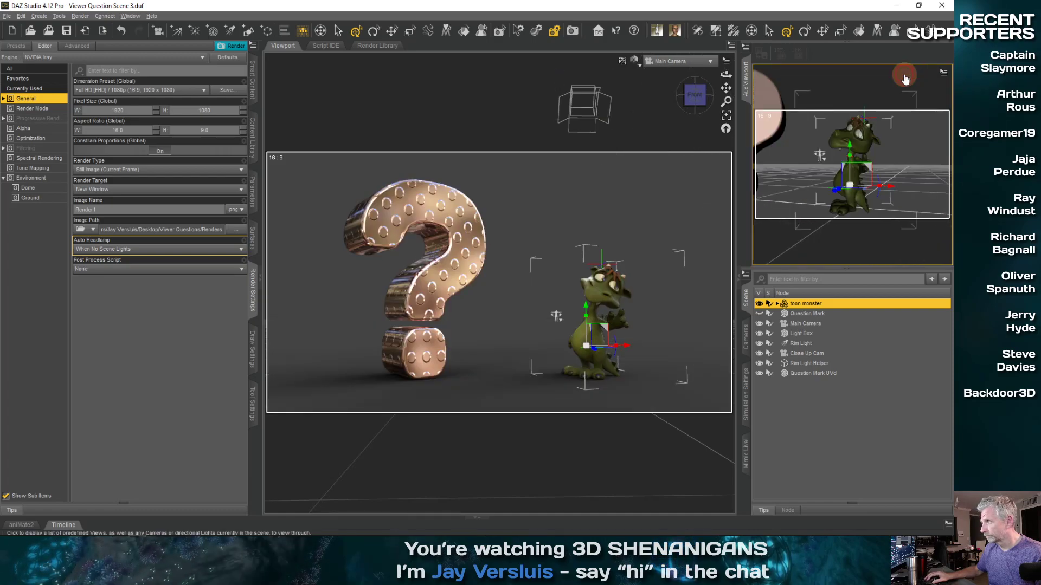
- Get a close view of the monster's head in the auxiliary viewport and turn off its 16:9 aspect frame
{"action": "scroll", "coordinate": [869, 171], "scroll_direction": "up", "scroll_amount": 4}
{"action": "scroll", "coordinate": [867, 172], "scroll_direction": "up", "scroll_amount": 3}
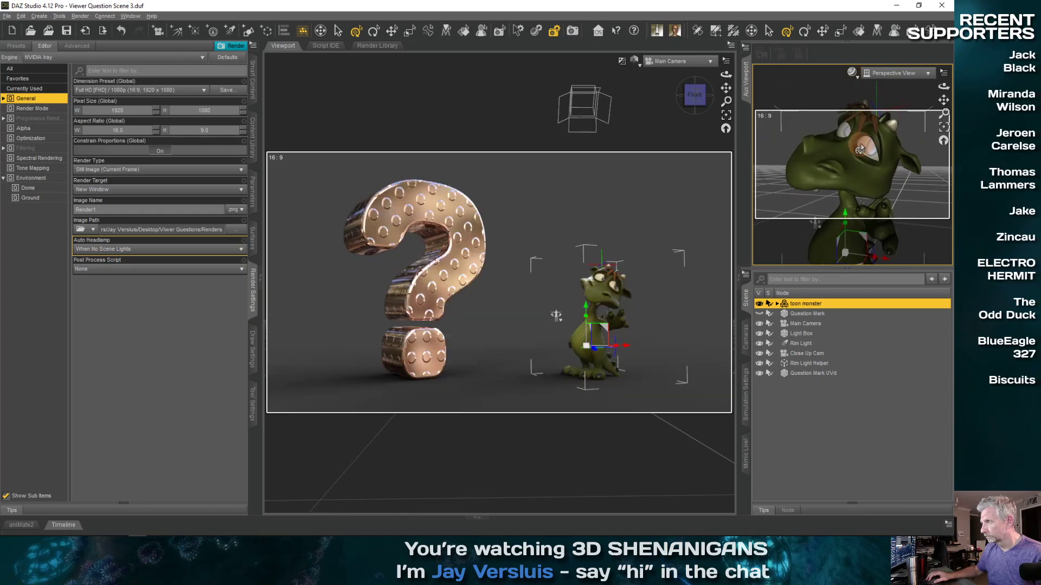
{"action": "left_click", "coordinate": [943, 72]}
{"action": "left_click", "coordinate": [929, 118]}
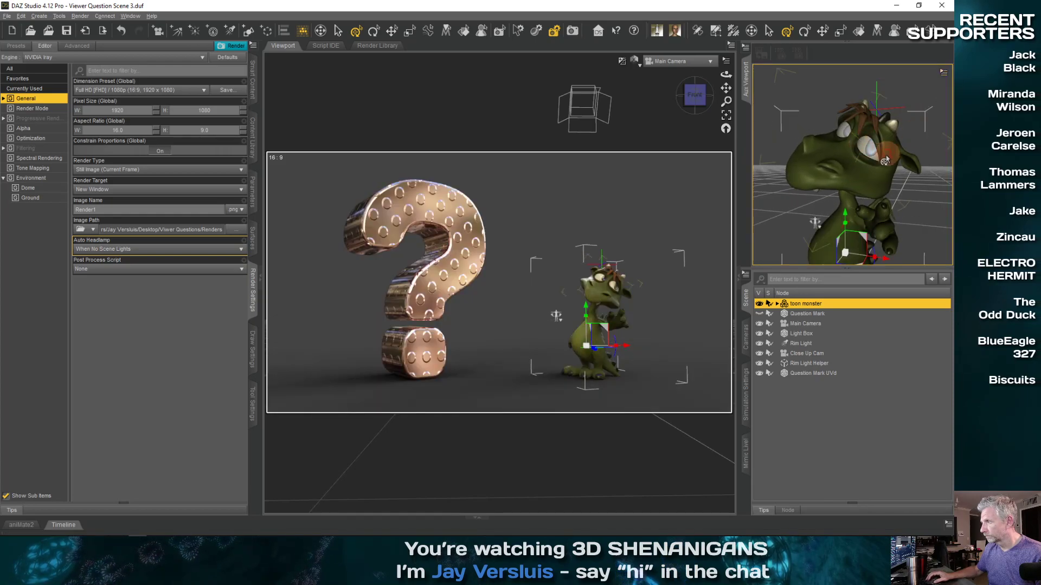
- Select the monster's lEye bone and set the Universal tool to Use Local Coordinates
{"action": "left_click", "coordinate": [876, 148]}
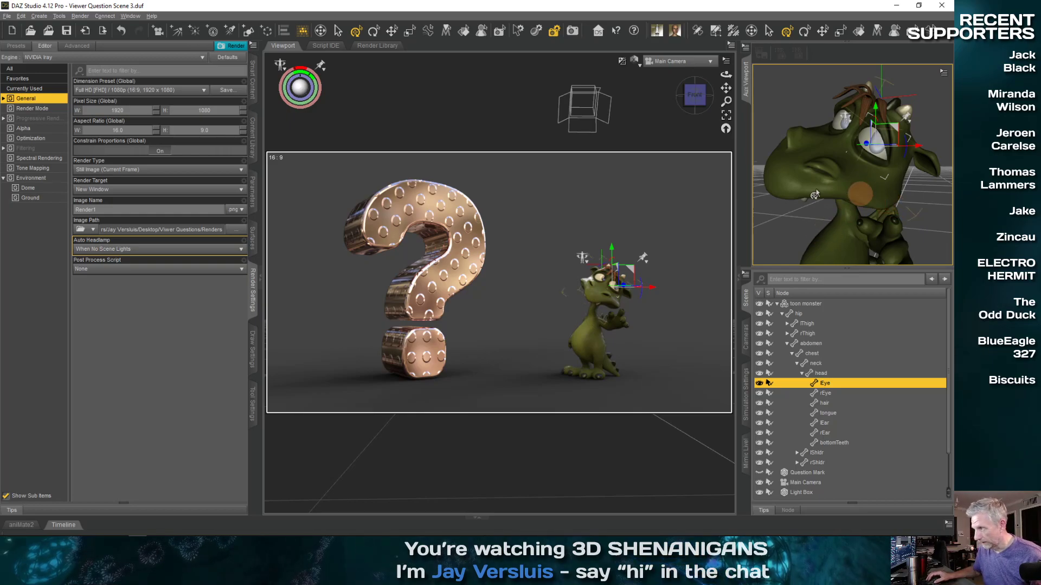
{"action": "left_click", "coordinate": [252, 406]}
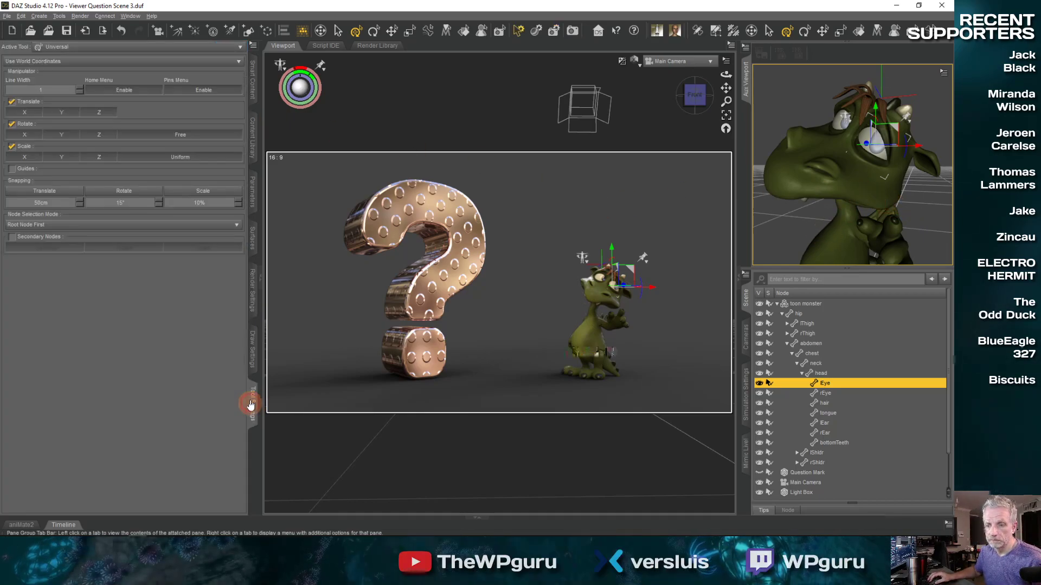
{"action": "left_click", "coordinate": [106, 64]}
{"action": "left_click", "coordinate": [90, 74]}
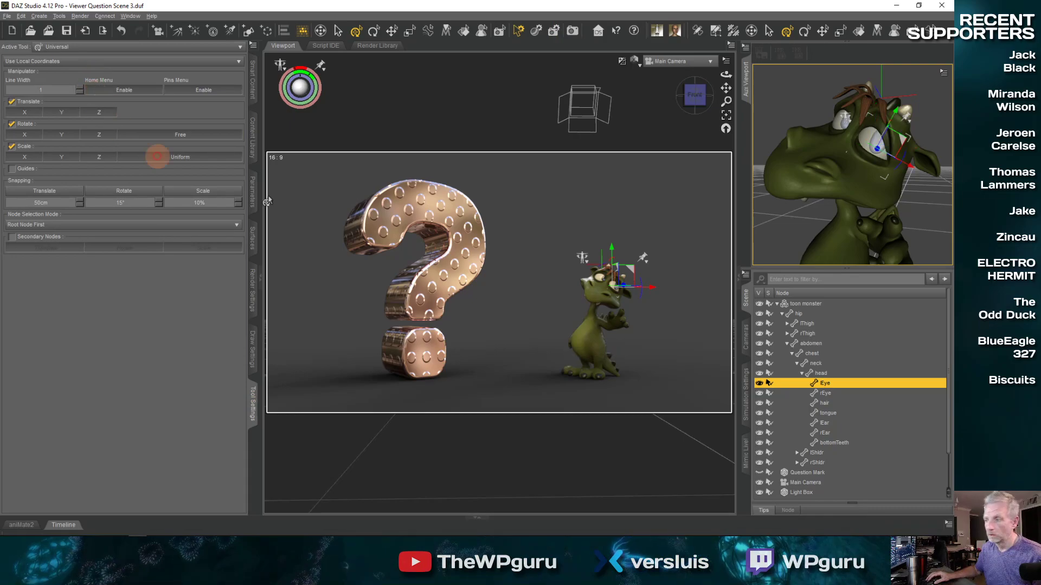
- Select the monster's rEye bone and rotate it to adjust the direction of its gaze
{"action": "middle_click_drag", "start_coordinate": [845, 198], "coordinate": [846, 203]}
{"action": "left_click_drag", "start_coordinate": [811, 182], "coordinate": [812, 180]}
{"action": "middle_click_drag", "start_coordinate": [798, 170], "coordinate": [846, 173]}
{"action": "left_click", "coordinate": [850, 173]}
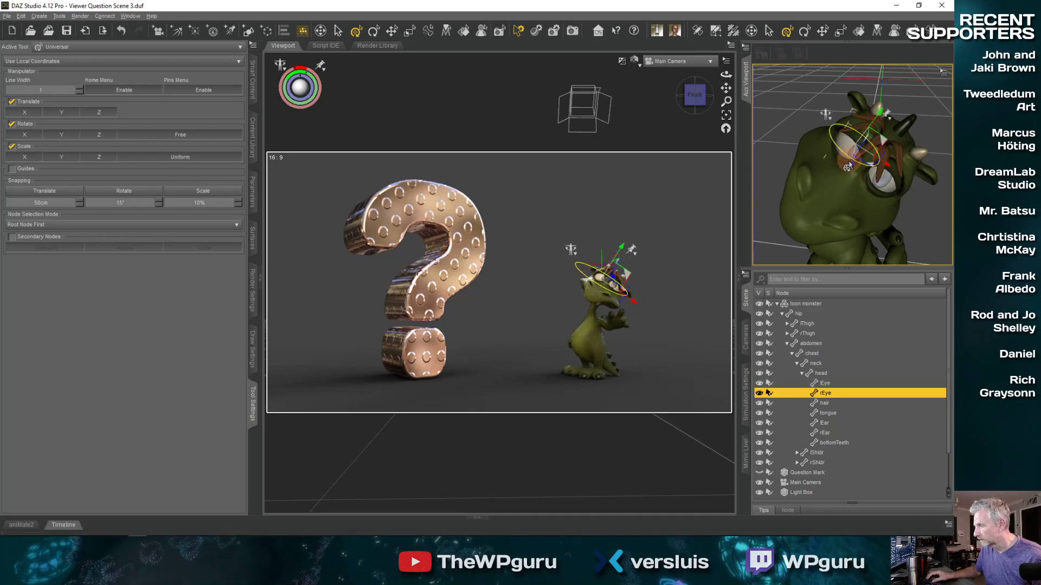
{"action": "left_click_drag", "start_coordinate": [846, 163], "coordinate": [822, 148]}
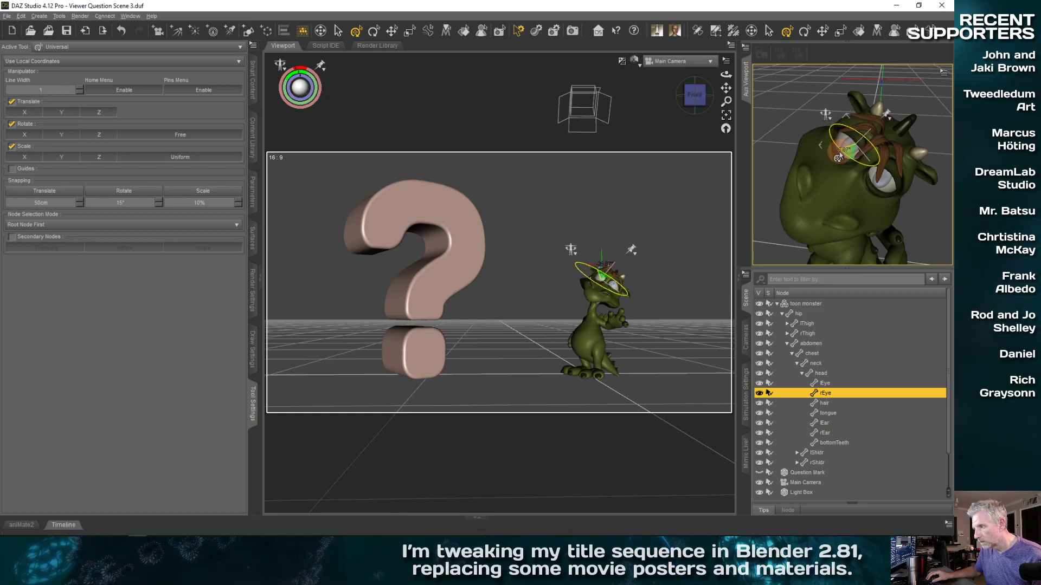
{"action": "left_click_drag", "start_coordinate": [840, 159], "coordinate": [842, 173]}
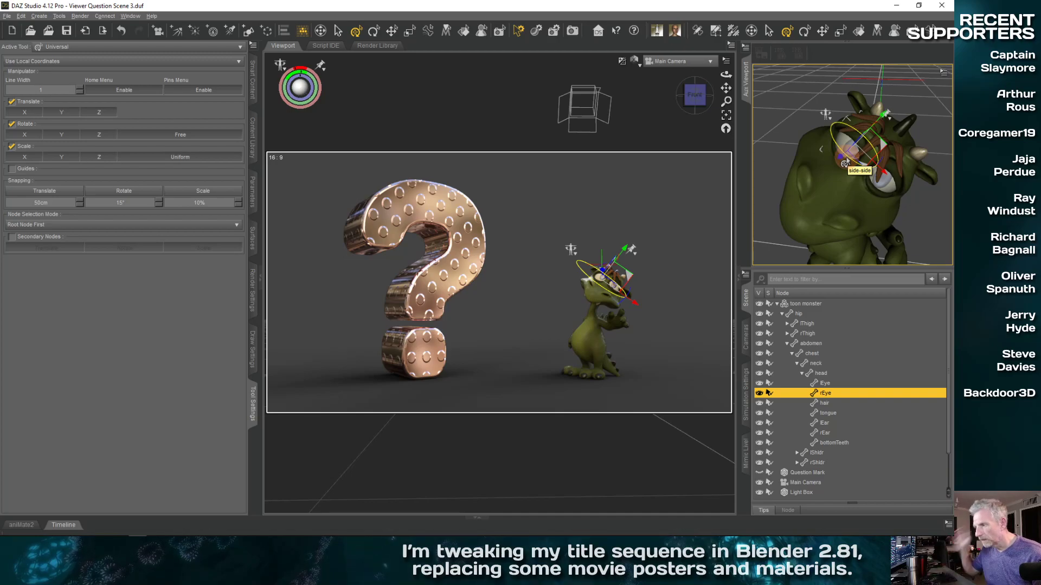
- Adjust the side-side rotation of the monster's rEye bone and show the bone's parameters
{"action": "left_click_drag", "start_coordinate": [846, 159], "coordinate": [846, 159]}
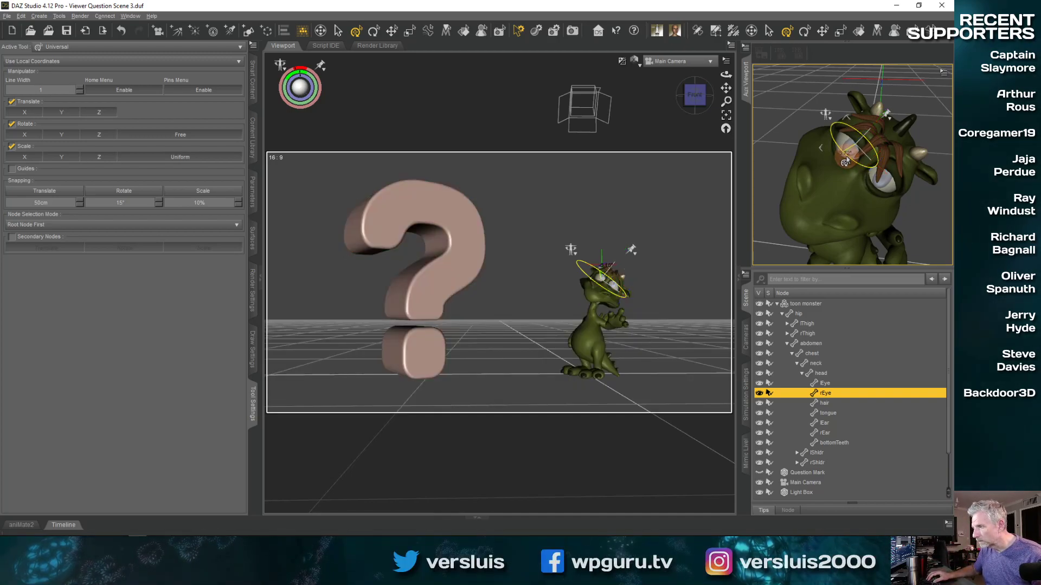
{"action": "left_click", "coordinate": [253, 190]}
{"action": "left_click", "coordinate": [9, 140]}
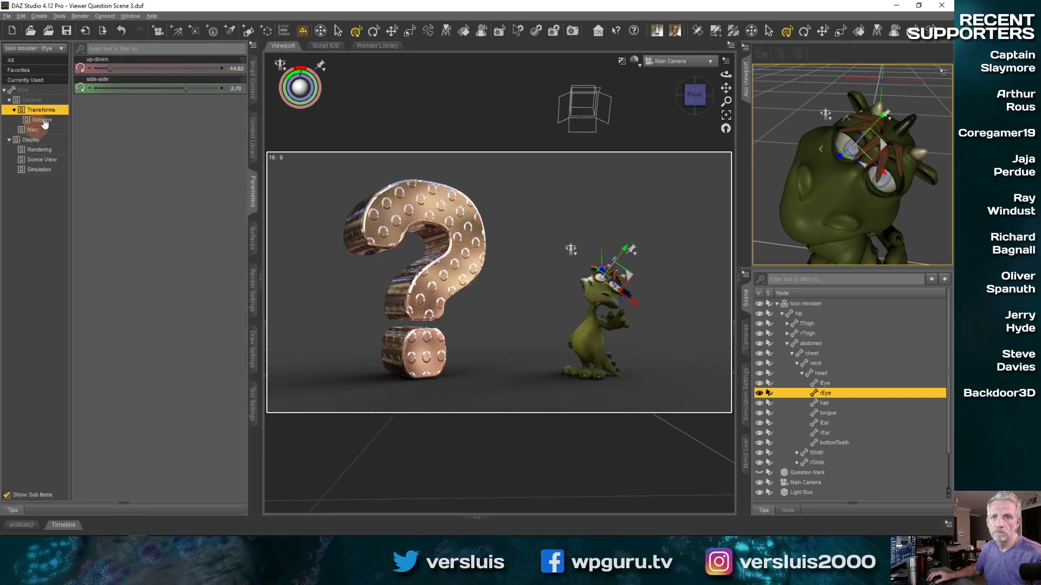
- Select the monster's head bone and list its Morphs parameters
{"action": "left_click", "coordinate": [848, 202]}
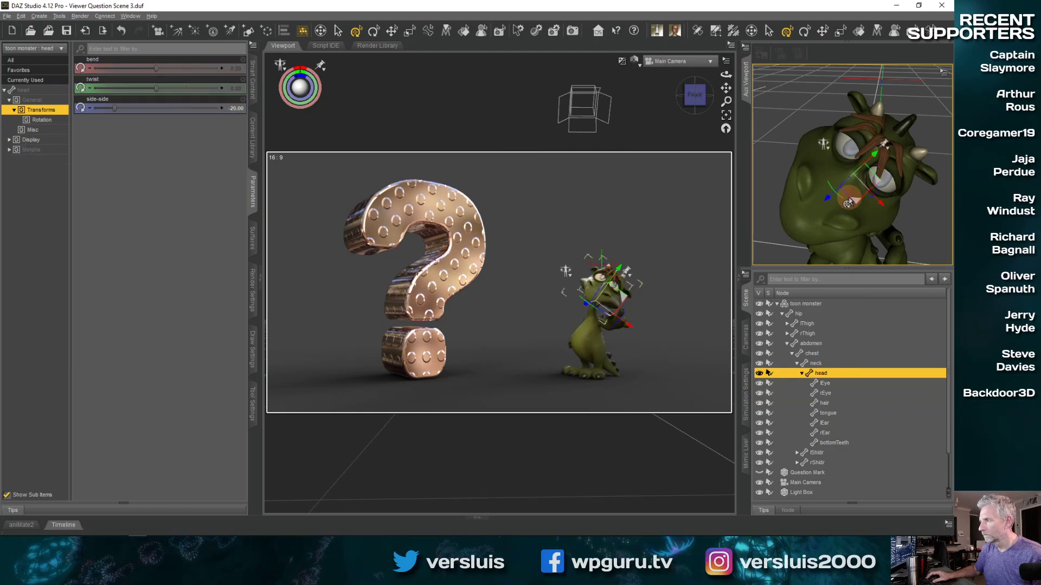
{"action": "right_click", "coordinate": [850, 202]}
{"action": "left_click", "coordinate": [823, 208]}
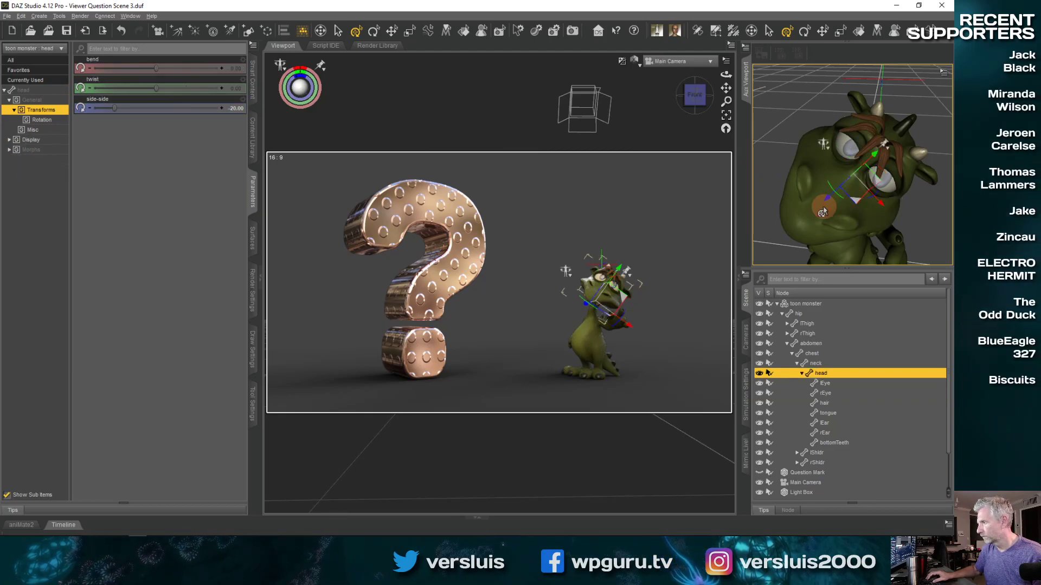
{"action": "left_click", "coordinate": [822, 212]}
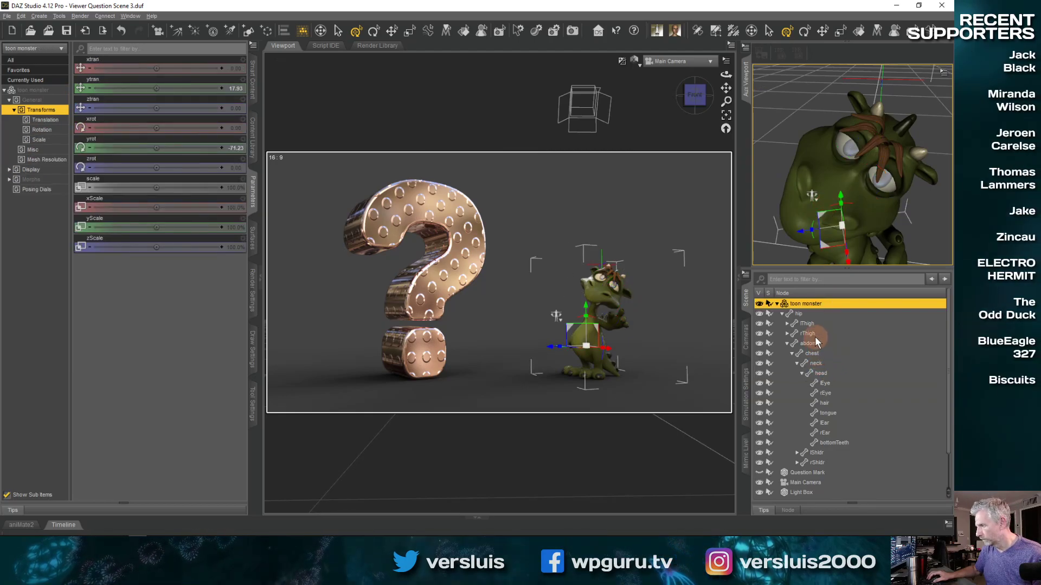
{"action": "left_click", "coordinate": [823, 372]}
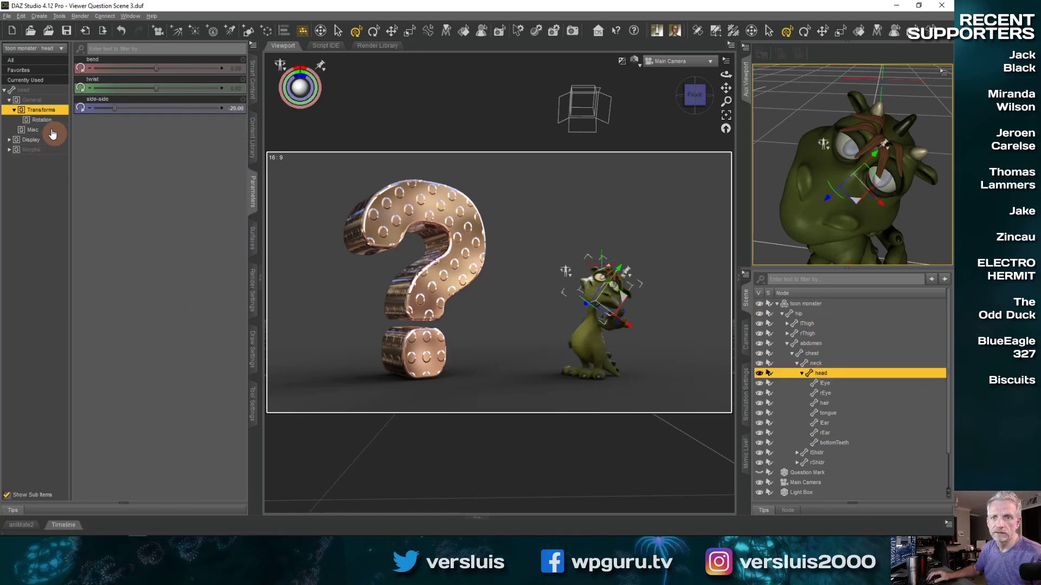
{"action": "left_click", "coordinate": [8, 150]}
{"action": "left_click", "coordinate": [9, 151]}
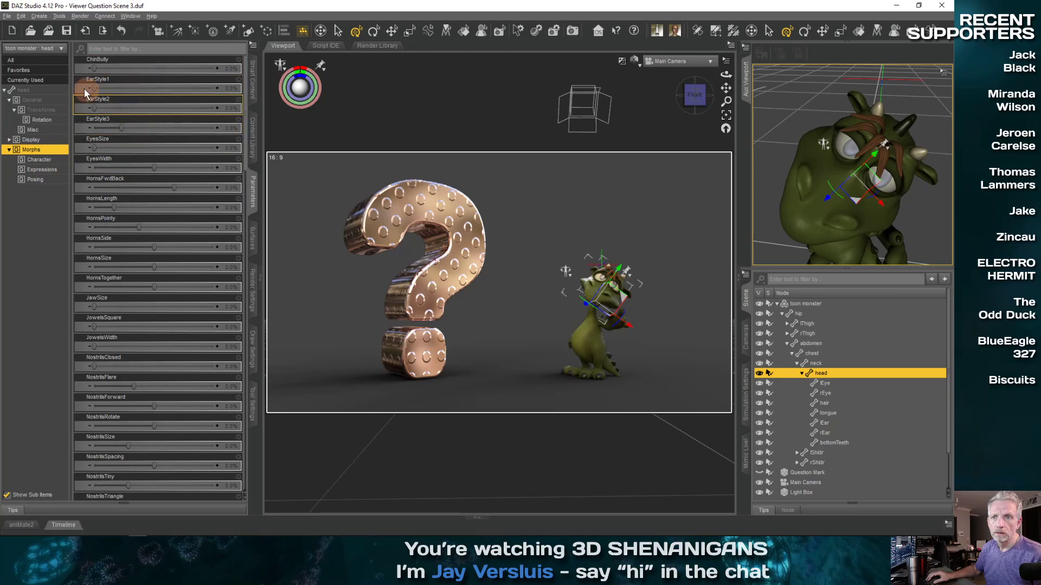
- Try the EyesSize and EyesWidth morphs on the monster's head and undo the last change
{"action": "left_click_drag", "start_coordinate": [92, 89], "coordinate": [52, 89]}
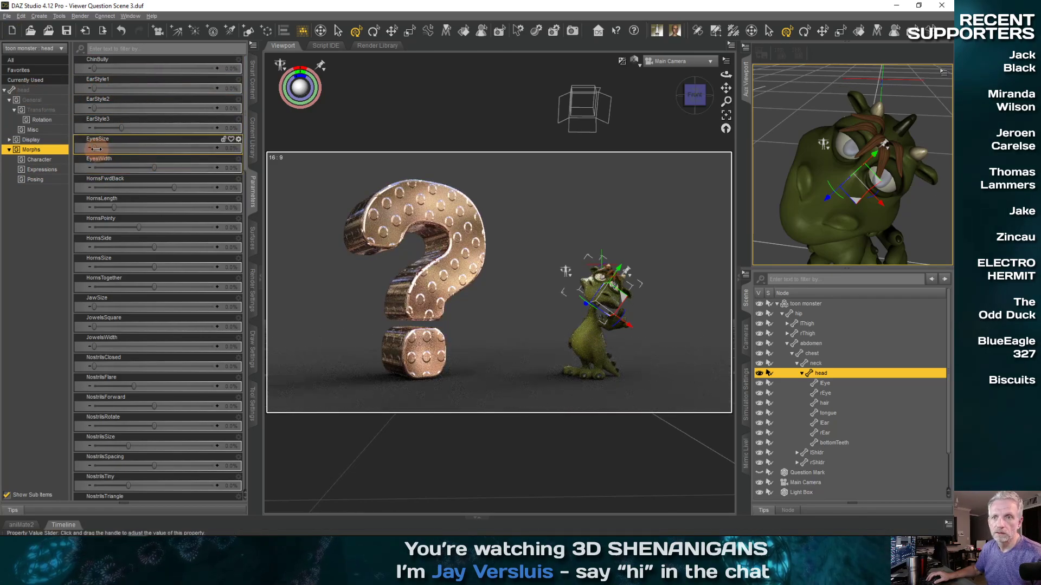
{"action": "left_click_drag", "start_coordinate": [94, 148], "coordinate": [57, 155]}
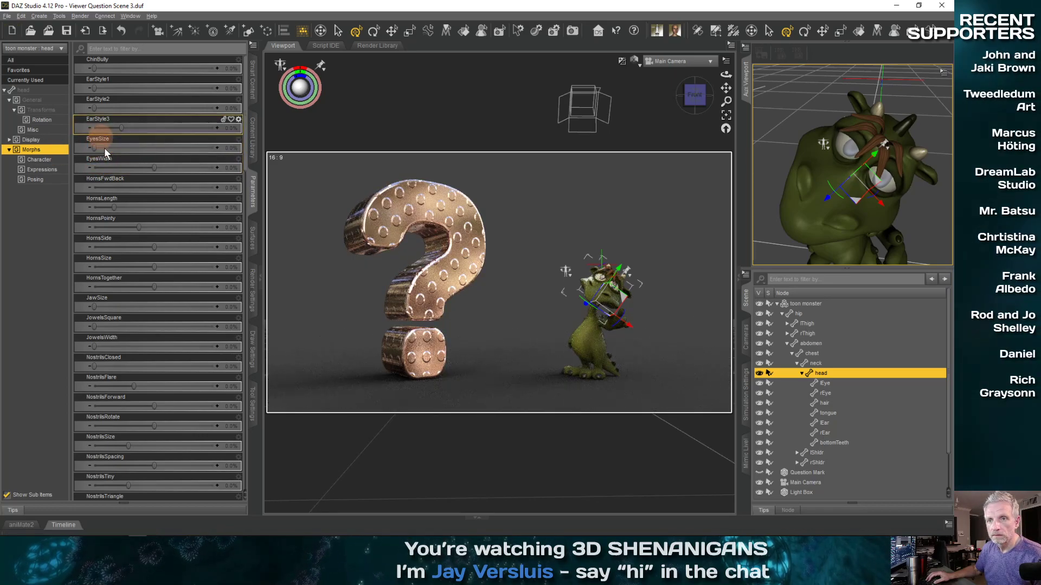
{"action": "left_click_drag", "start_coordinate": [152, 167], "coordinate": [66, 179]}
{"action": "key", "text": "ctrl+z"}
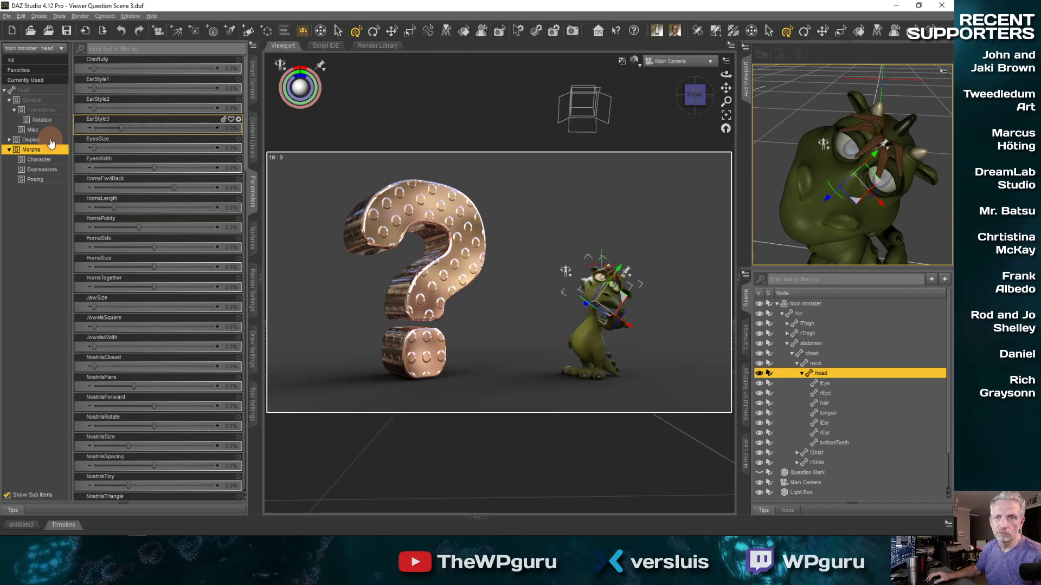
- Filter the head's parameters by "eyes" and set EyesSideSide to about -65.7% and EyesUpDown to -62.5%
{"action": "left_click", "coordinate": [177, 49]}
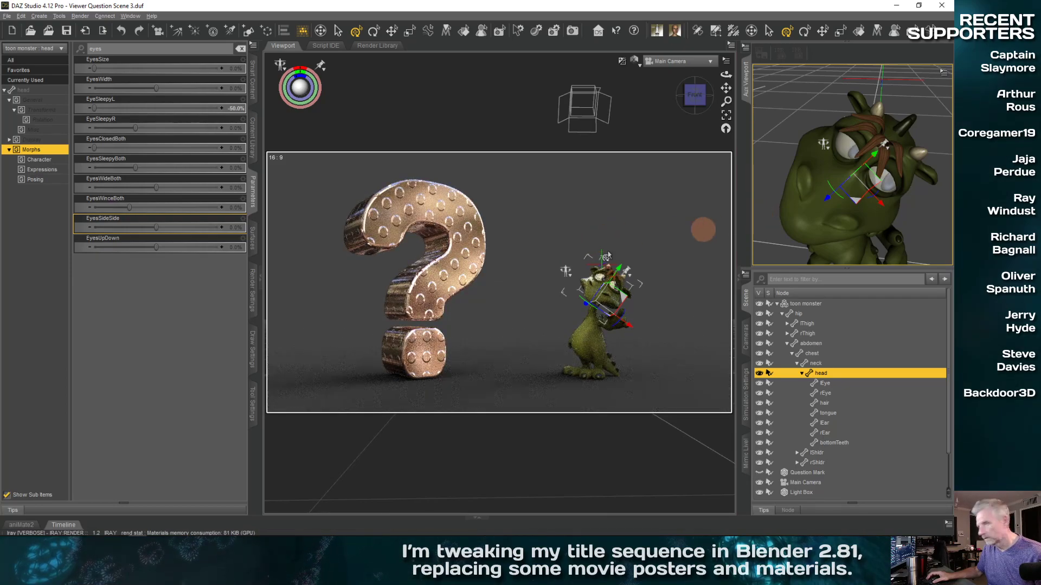
{"action": "left_click_drag", "start_coordinate": [155, 225], "coordinate": [115, 227]}
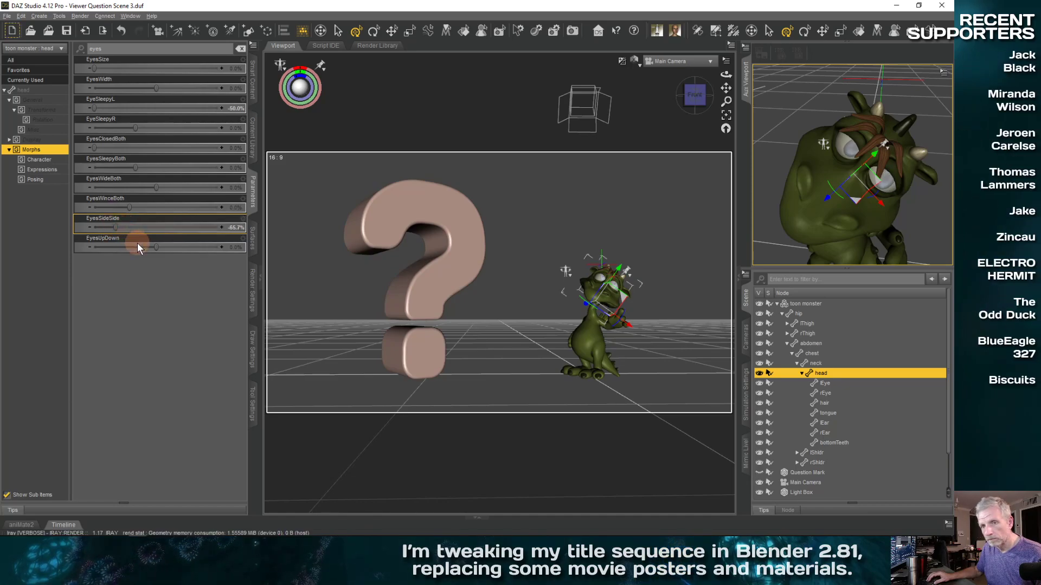
{"action": "left_click_drag", "start_coordinate": [156, 246], "coordinate": [112, 248]}
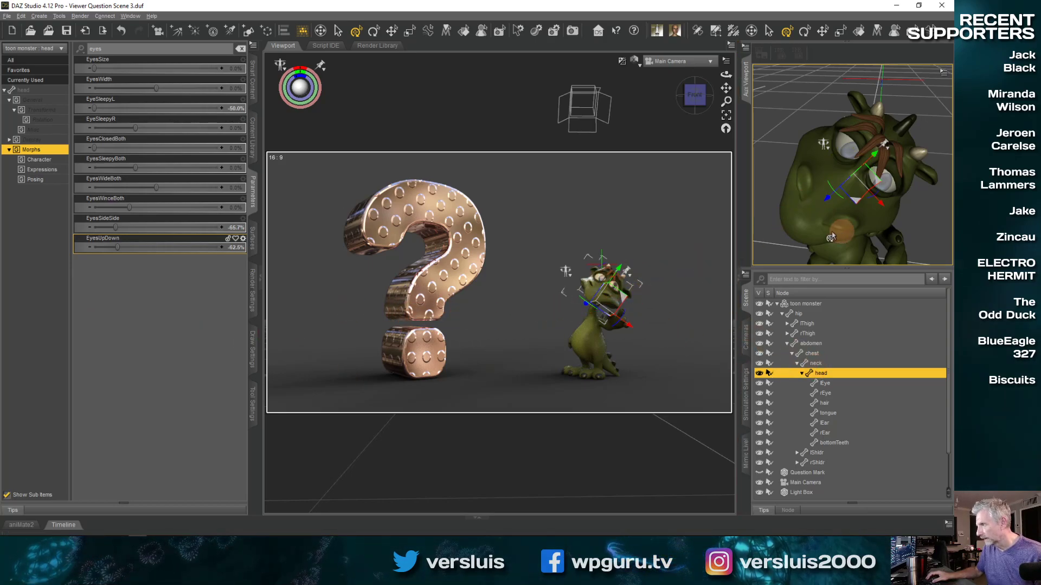
- Rotate the monster's head slightly and set its EyesSideSide morph to -71.3%
{"action": "left_click_drag", "start_coordinate": [824, 233], "coordinate": [839, 242], "text": "ctrl+alt"}
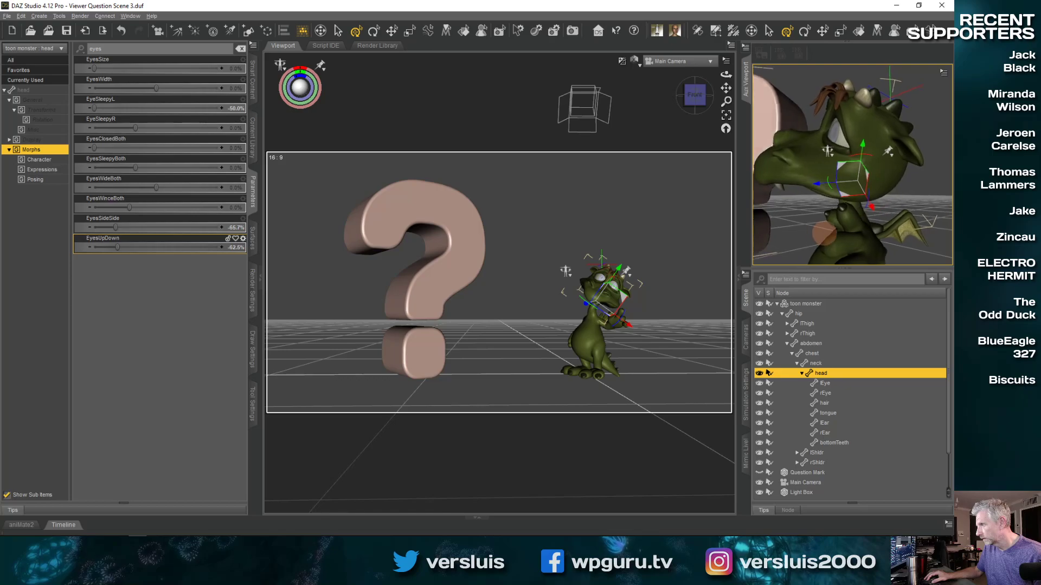
{"action": "left_click_drag", "start_coordinate": [855, 158], "coordinate": [849, 165]}
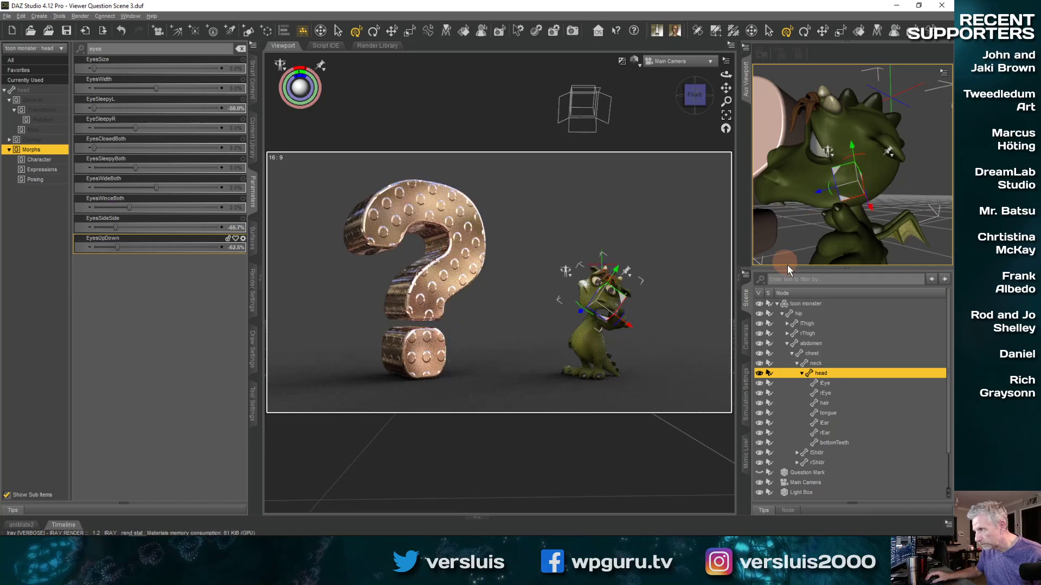
{"action": "left_click_drag", "start_coordinate": [114, 227], "coordinate": [110, 227]}
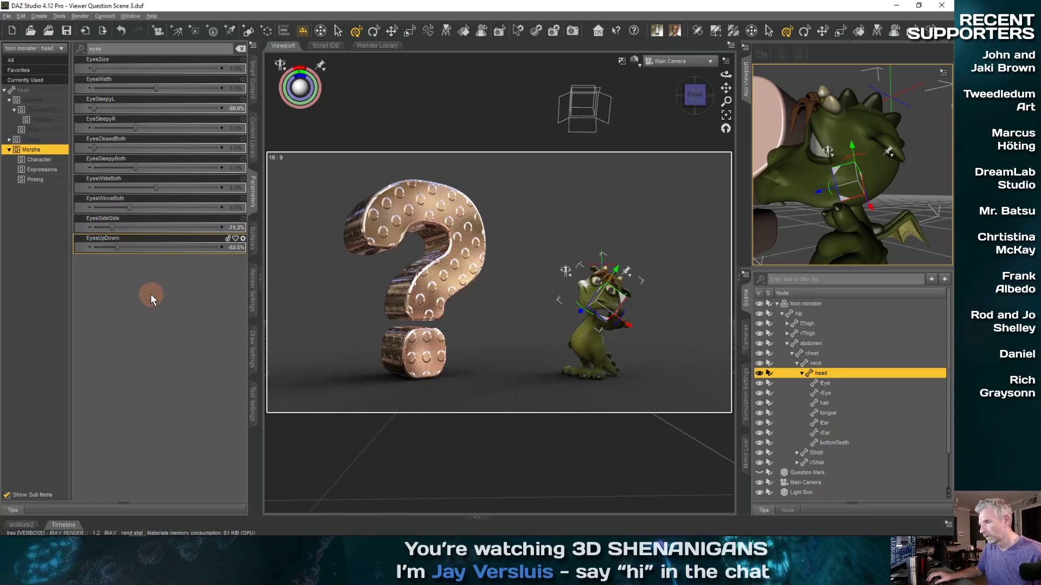
{"action": "left_click_drag", "start_coordinate": [865, 155], "coordinate": [861, 159]}
- Select the monster's rShldr bone and rotate it to swing the right arm outward from the body
{"action": "left_click_drag", "start_coordinate": [789, 221], "coordinate": [818, 237], "text": "ctrl+alt"}
{"action": "left_click", "coordinate": [808, 233]}
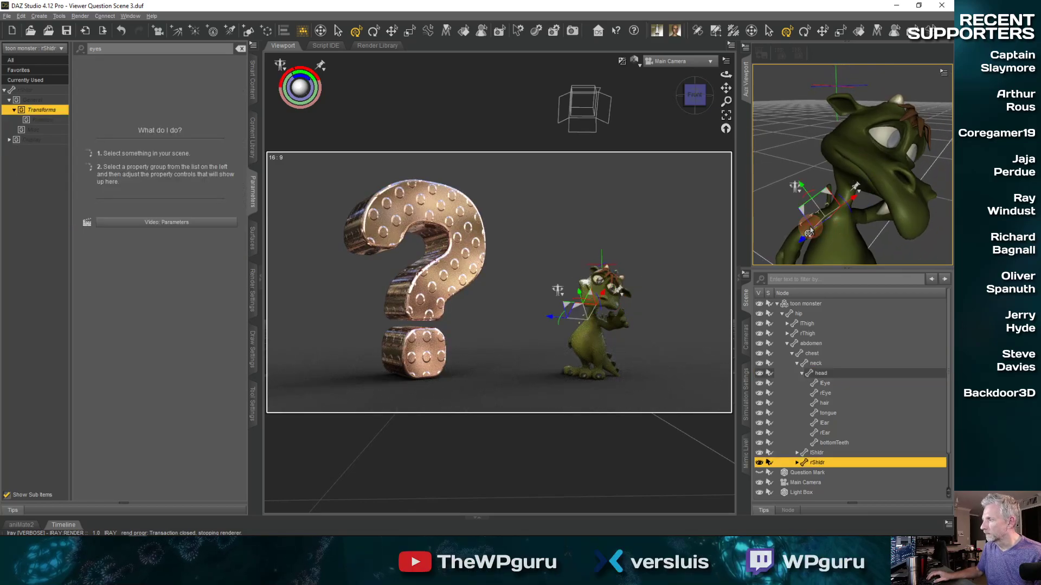
{"action": "middle_click_drag", "start_coordinate": [826, 218], "coordinate": [832, 221]}
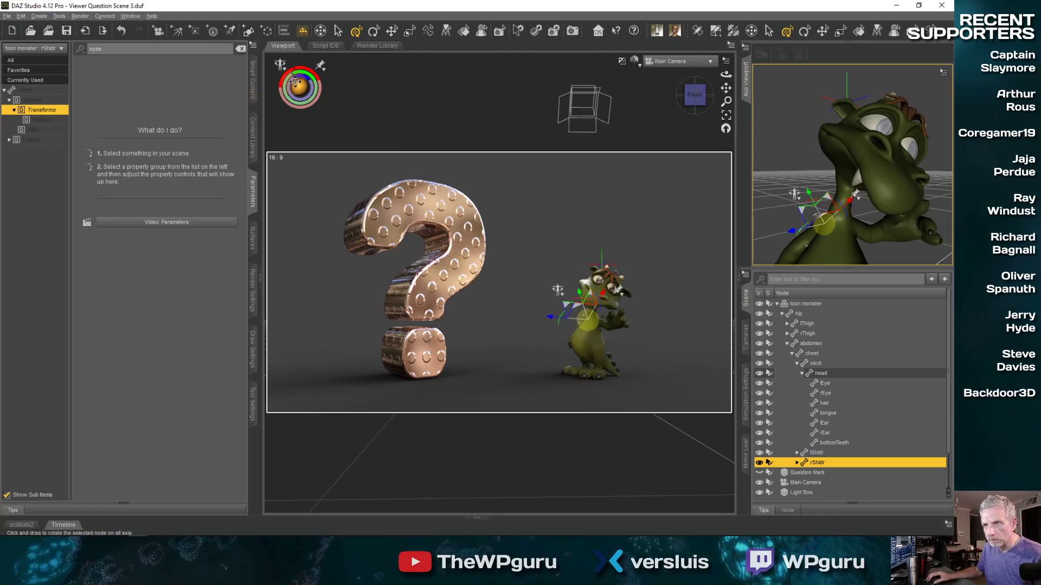
{"action": "left_click_drag", "start_coordinate": [298, 86], "coordinate": [316, 91]}
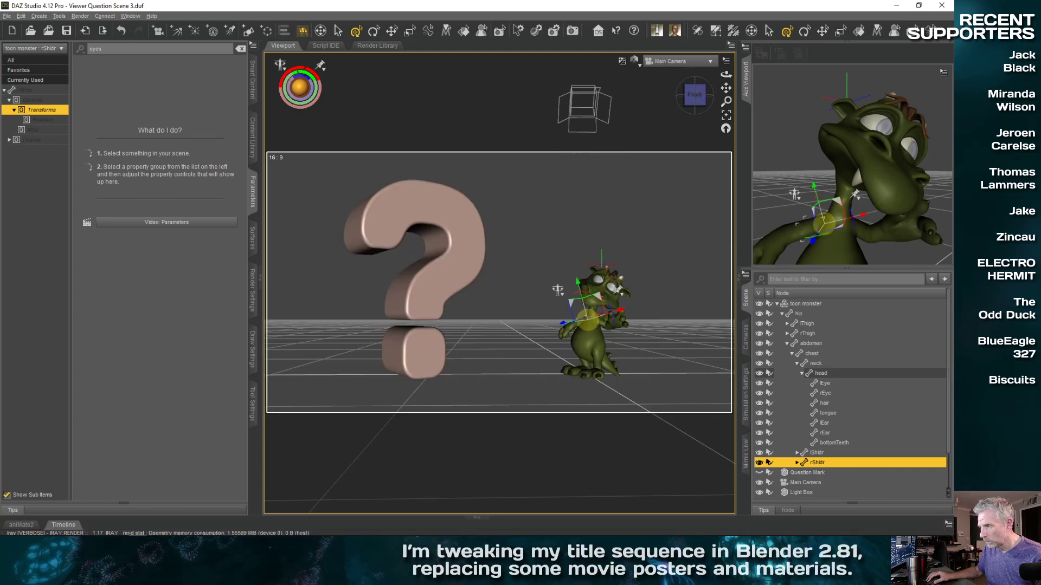
- Expand the rHand bone of the monster's right arm and rotate its rIndex1 finger bone
{"action": "left_click", "coordinate": [792, 230]}
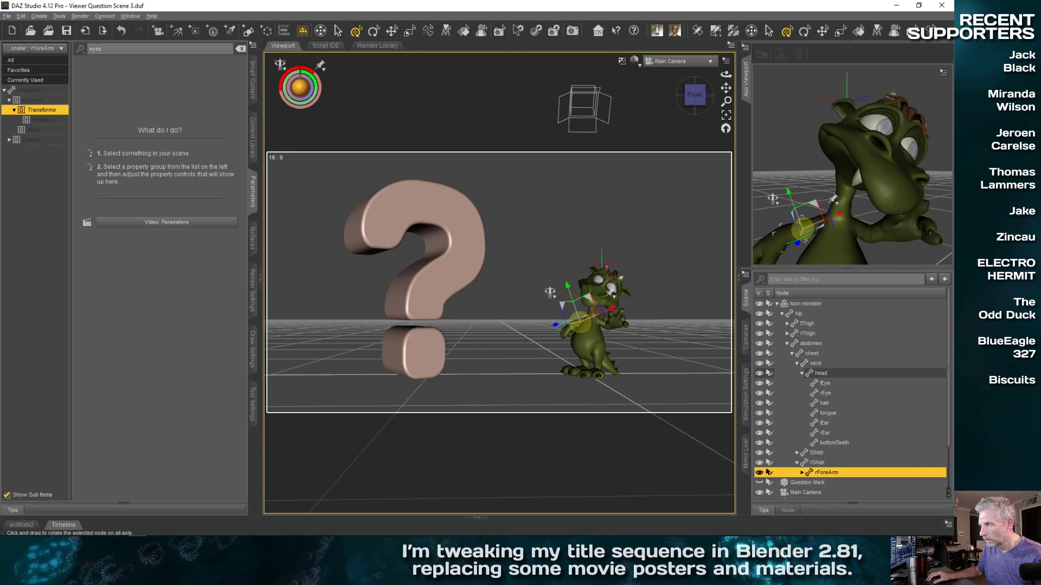
{"action": "middle_click_drag", "start_coordinate": [765, 237], "coordinate": [815, 193]}
{"action": "left_click_drag", "start_coordinate": [823, 195], "coordinate": [820, 213]}
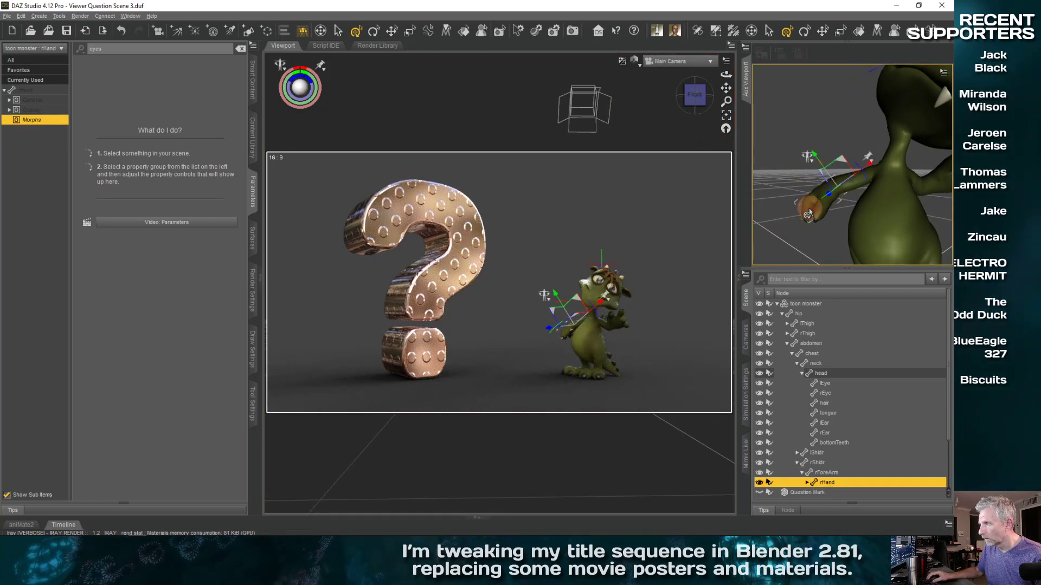
{"action": "scroll", "coordinate": [850, 406], "scroll_direction": "down", "scroll_amount": 2}
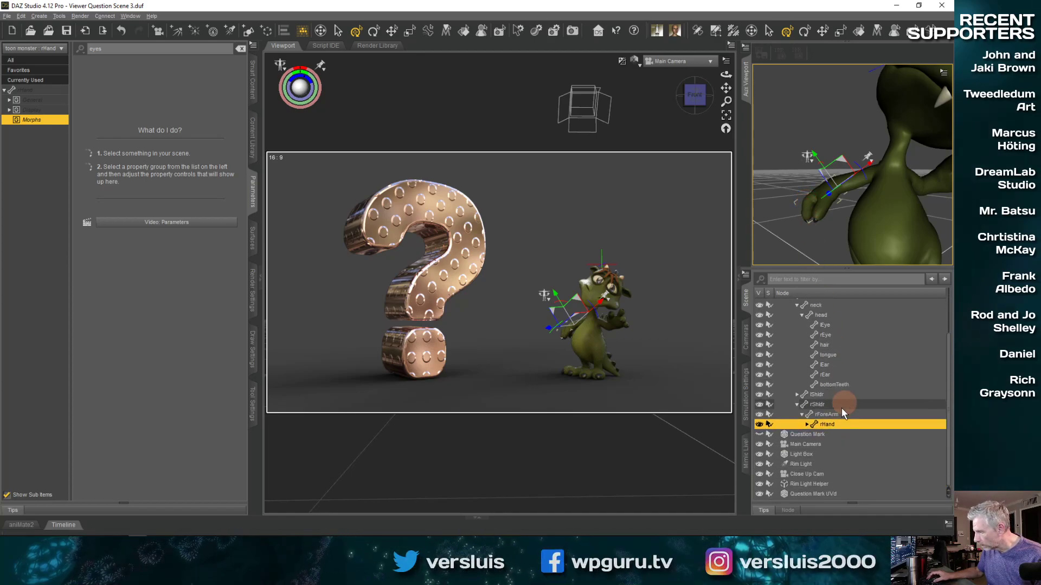
{"action": "left_click", "coordinate": [807, 424]}
{"action": "scroll", "coordinate": [848, 398], "scroll_direction": "down", "scroll_amount": 2}
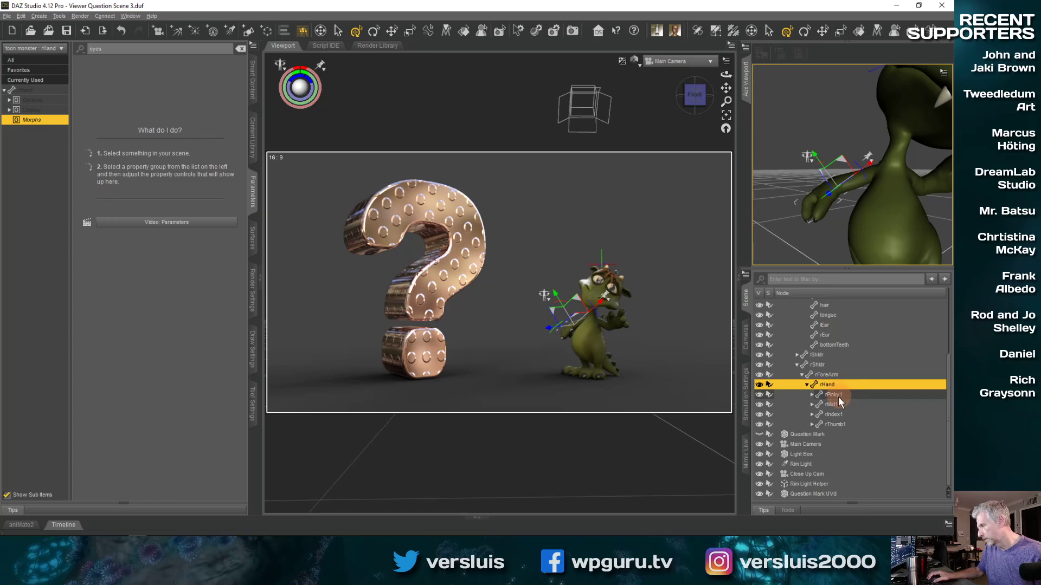
{"action": "left_click", "coordinate": [844, 415]}
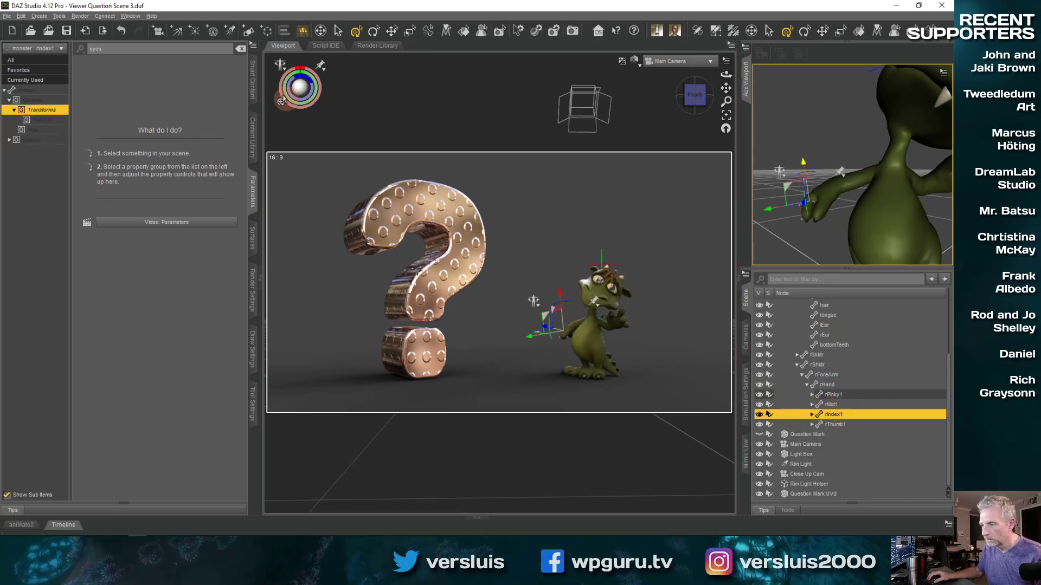
{"action": "mouse_move", "coordinate": [302, 85]}
{"action": "left_mouse_down"}
{"action": "mouse_move", "coordinate": [303, 64]}
{"action": "mouse_move", "coordinate": [301, 87]}
{"action": "left_mouse_up"}
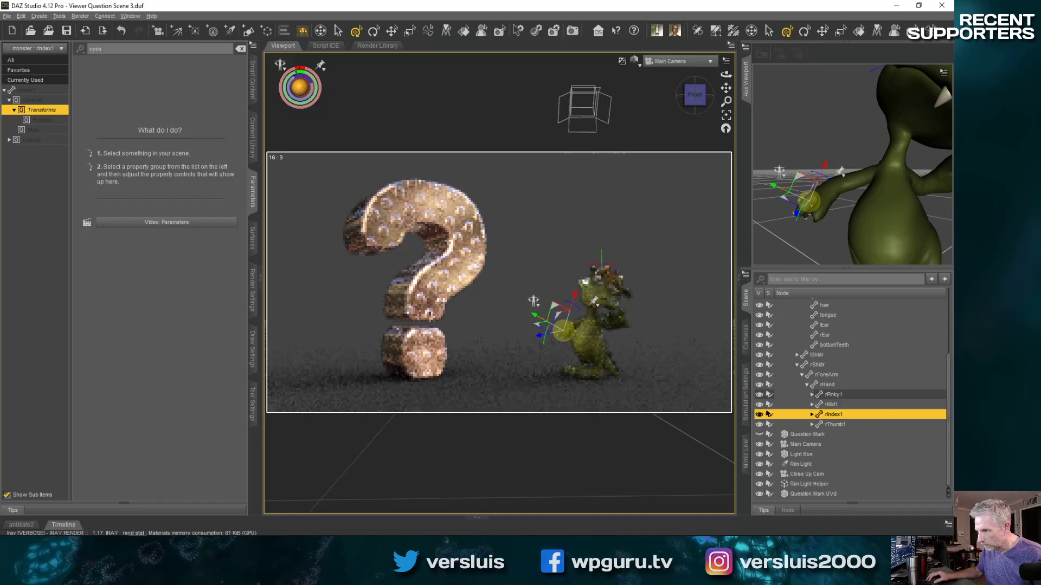
- Select the monster's rHand bone and rotate it so the right hand is raised
{"action": "left_click", "coordinate": [830, 197]}
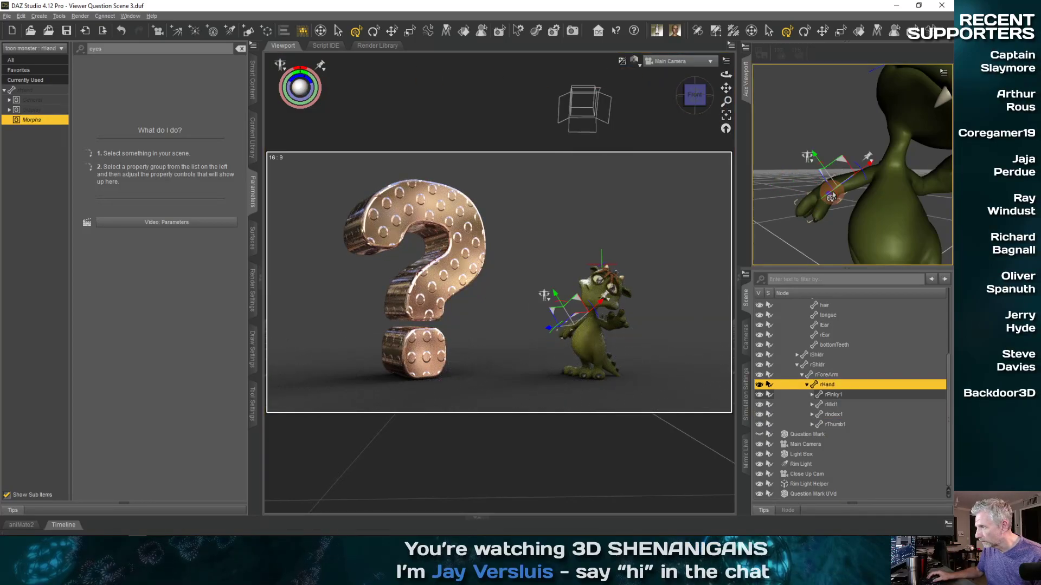
{"action": "left_click_drag", "start_coordinate": [860, 175], "coordinate": [864, 172]}
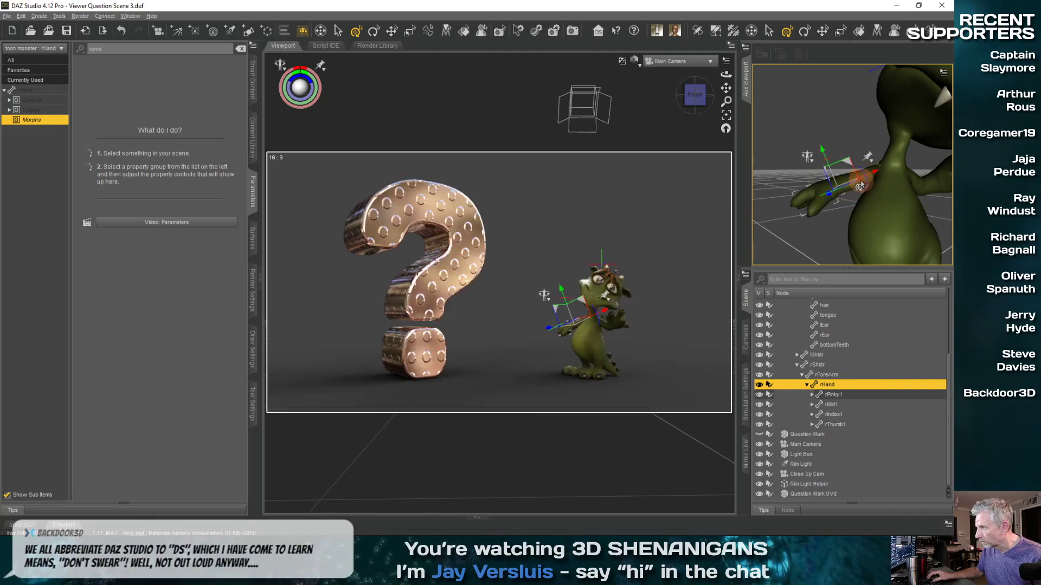
{"action": "left_click", "coordinate": [866, 174]}
{"action": "left_click_drag", "start_coordinate": [901, 169], "coordinate": [852, 159]}
{"action": "left_click", "coordinate": [810, 162]}
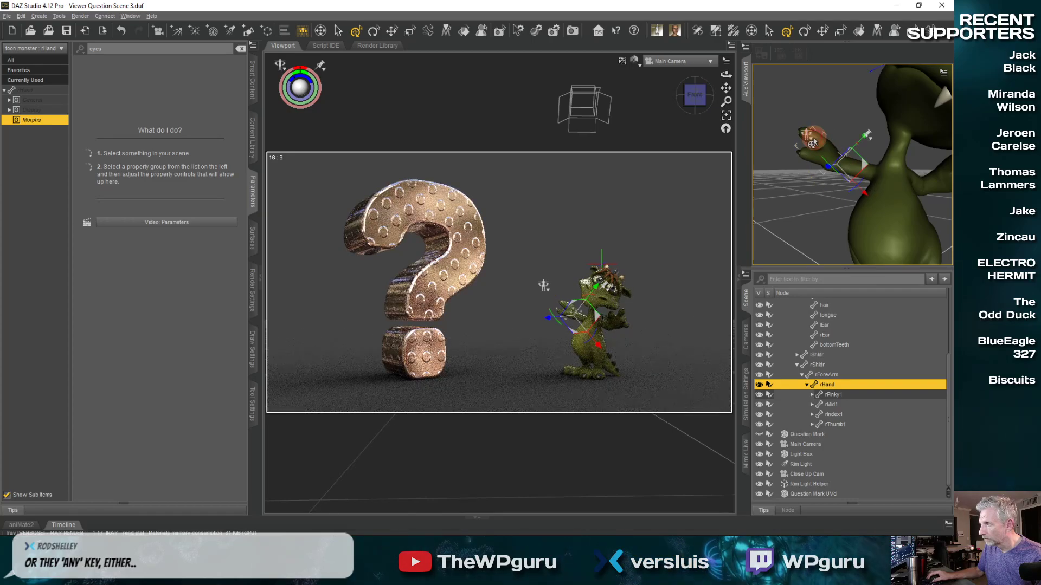
- Reselect the right hand's rIndex1 bone and fine-tune the finger's rotation
{"action": "left_click", "coordinate": [802, 133]}
{"action": "left_click", "coordinate": [810, 123]}
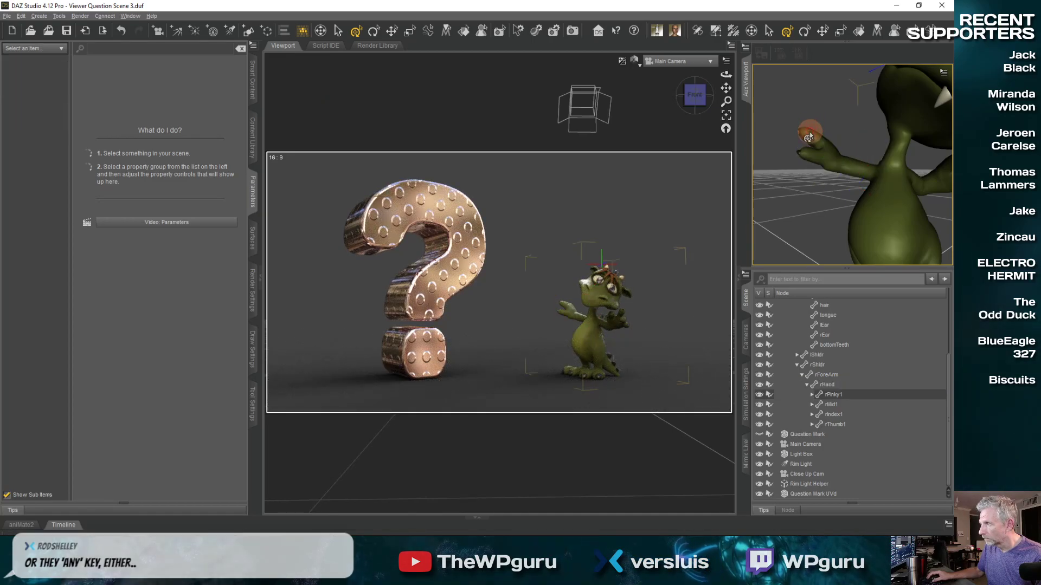
{"action": "left_click", "coordinate": [809, 133]}
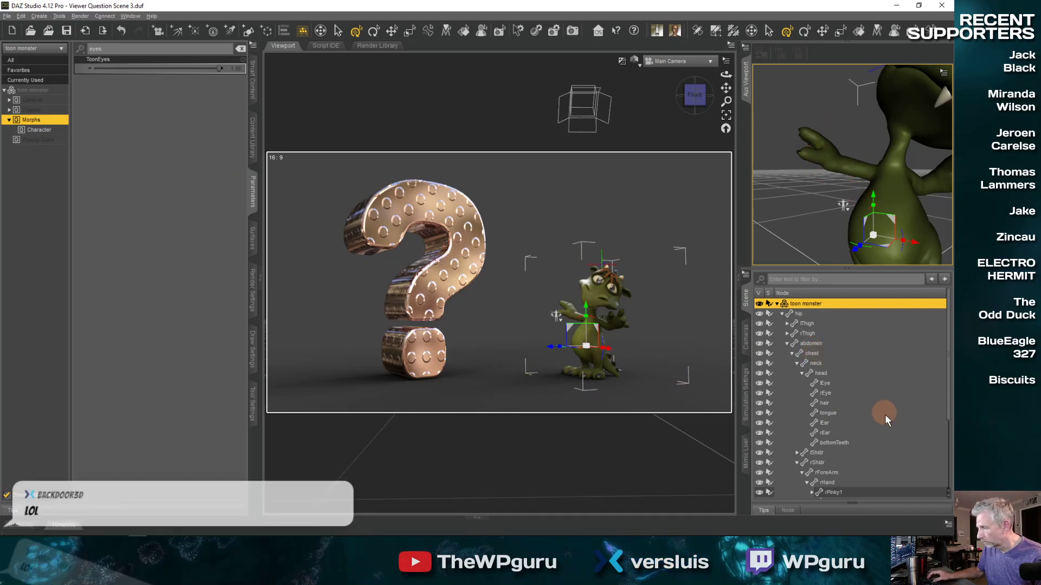
{"action": "scroll", "coordinate": [879, 414], "scroll_direction": "down", "scroll_amount": 2}
{"action": "scroll", "coordinate": [877, 415], "scroll_direction": "down", "scroll_amount": 2}
{"action": "left_click", "coordinate": [842, 414]}
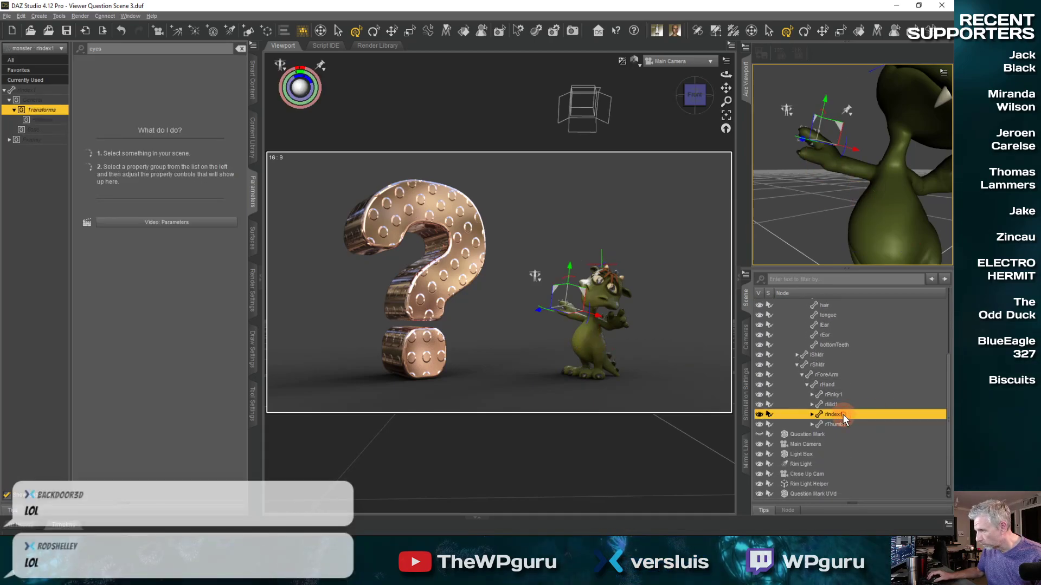
{"action": "left_click_drag", "start_coordinate": [567, 346], "coordinate": [588, 320]}
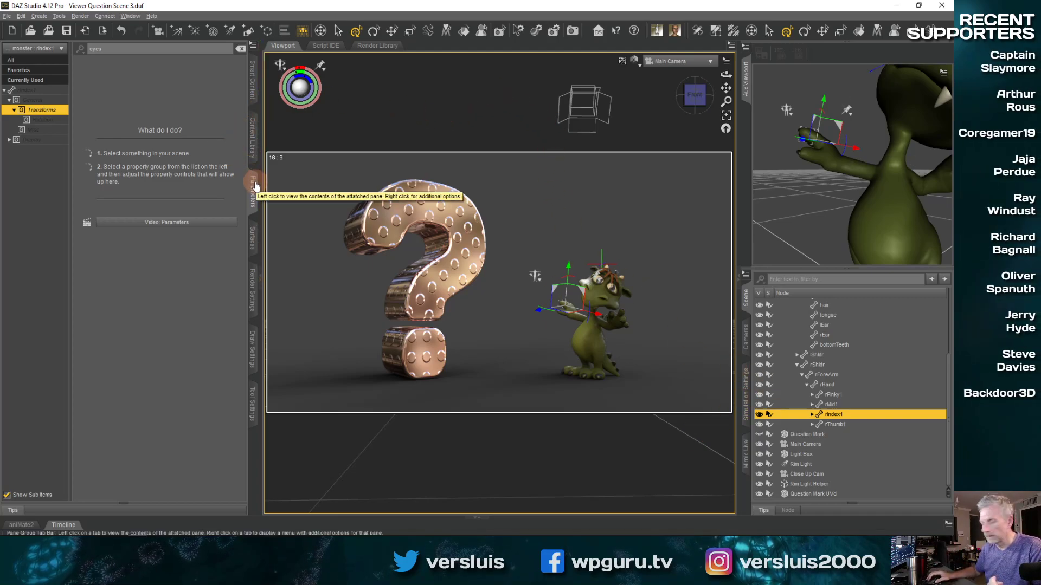
- Collapse the toon monster's bone hierarchy and select the whole toon monster figure
{"action": "scroll", "coordinate": [882, 404], "scroll_direction": "up", "scroll_amount": 3}
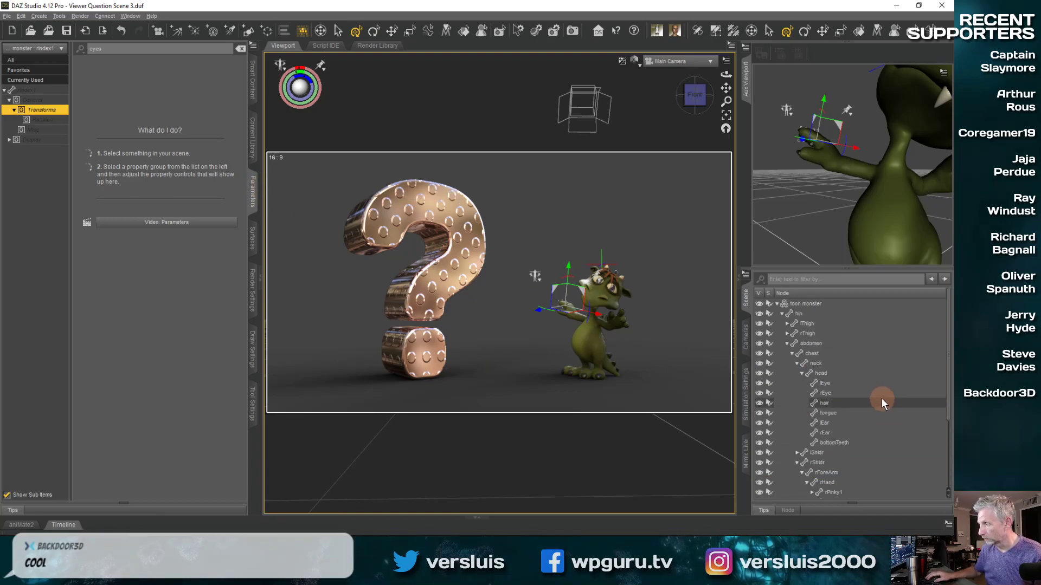
{"action": "left_click", "coordinate": [777, 304]}
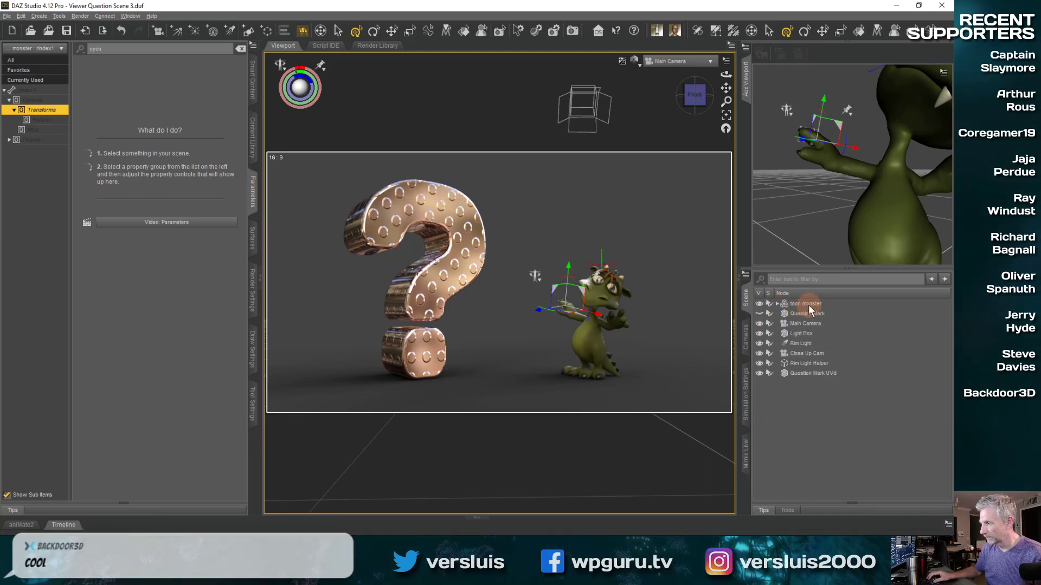
{"action": "left_click", "coordinate": [808, 305]}
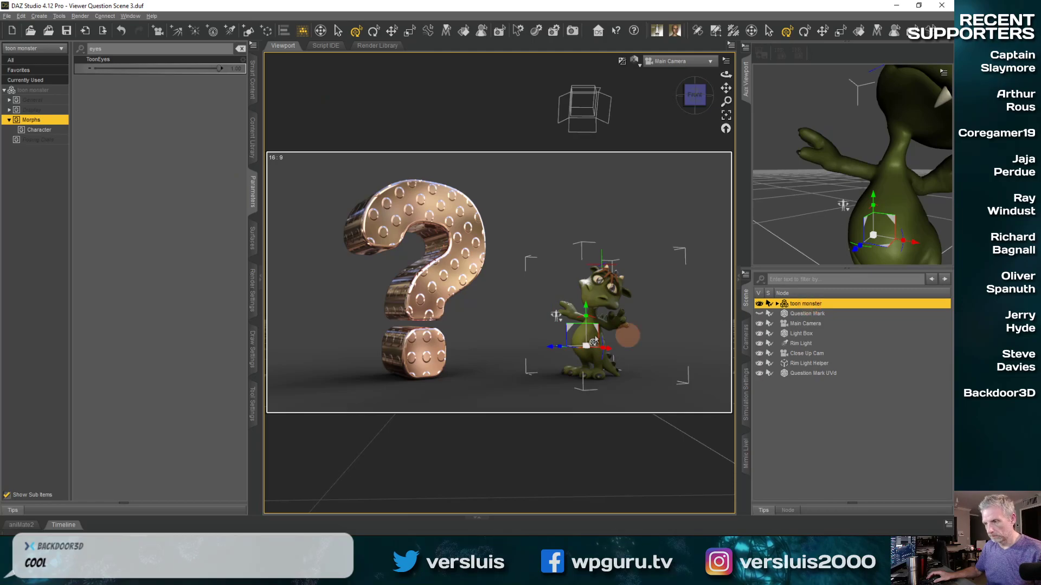
- Save the scene and render the Main Camera view of the question mark and the toon monster
{"action": "key", "text": "ctrl+s"}
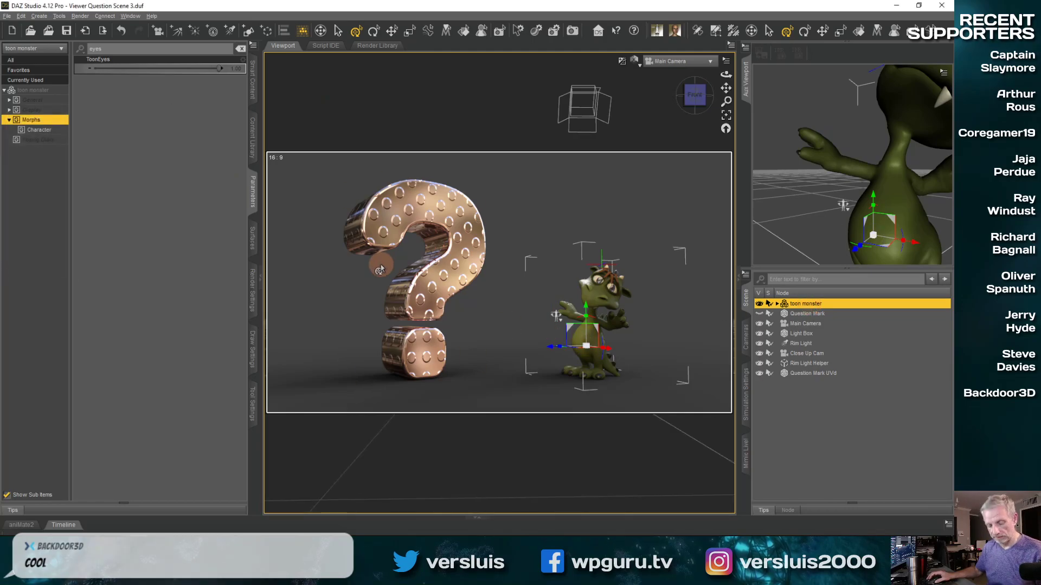
{"action": "key", "text": "ctrl+r"}
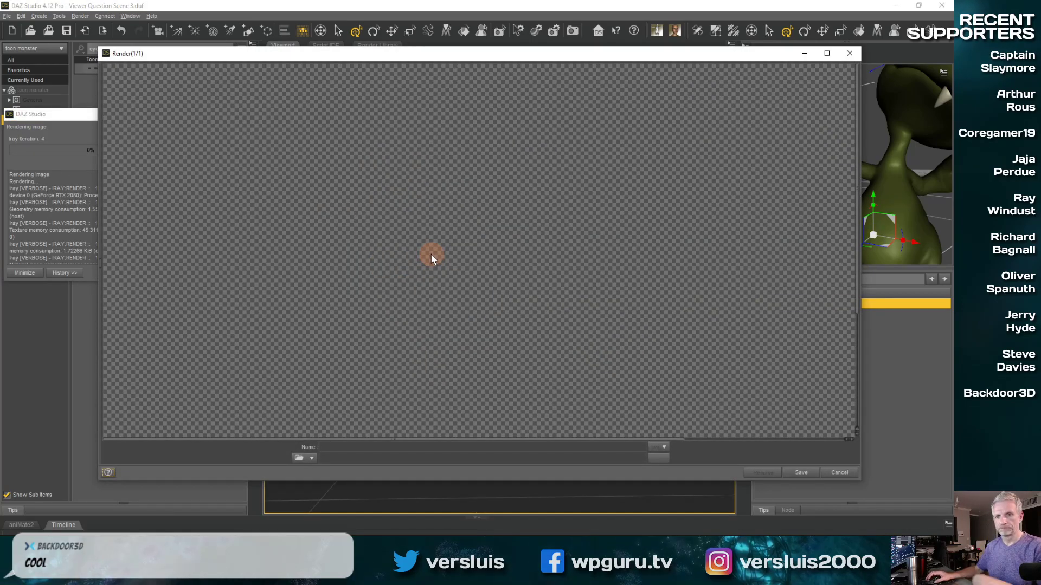
{"action": "left_click_drag", "start_coordinate": [402, 57], "coordinate": [404, 25]}
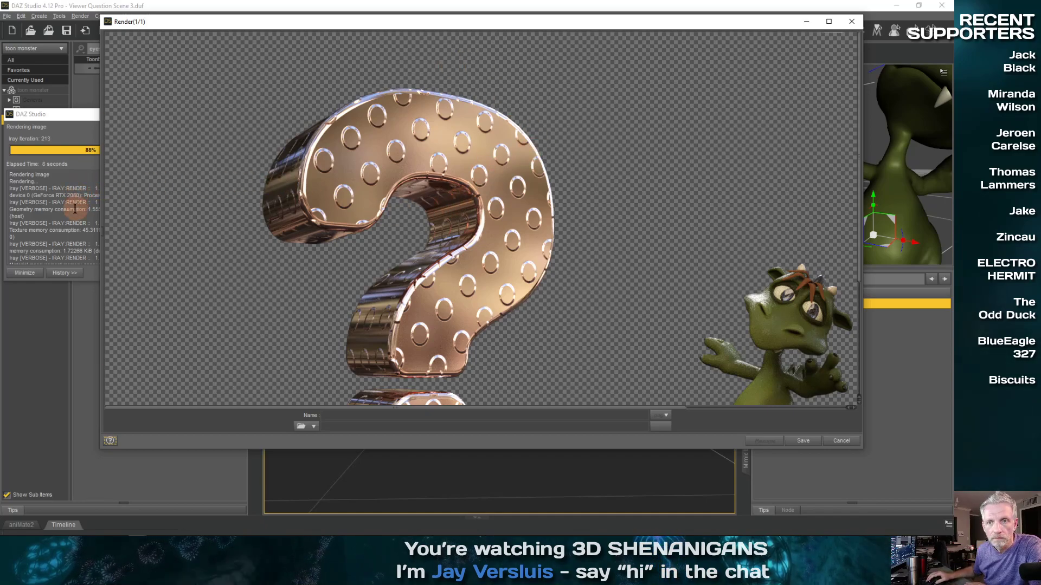
{"action": "scroll", "coordinate": [636, 287], "scroll_direction": "down", "scroll_amount": 2}
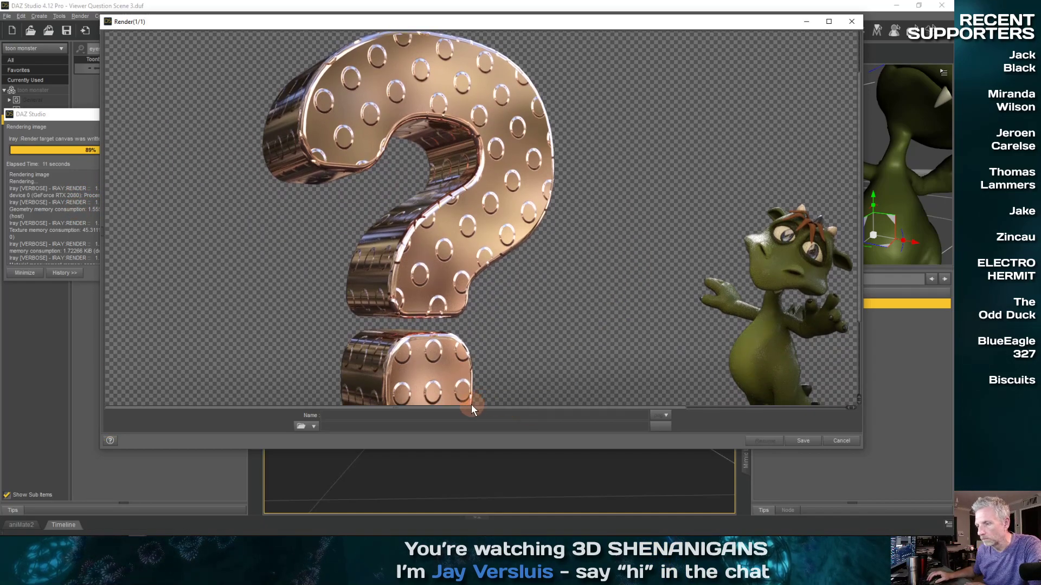
{"action": "left_click_drag", "start_coordinate": [471, 412], "coordinate": [553, 412]}
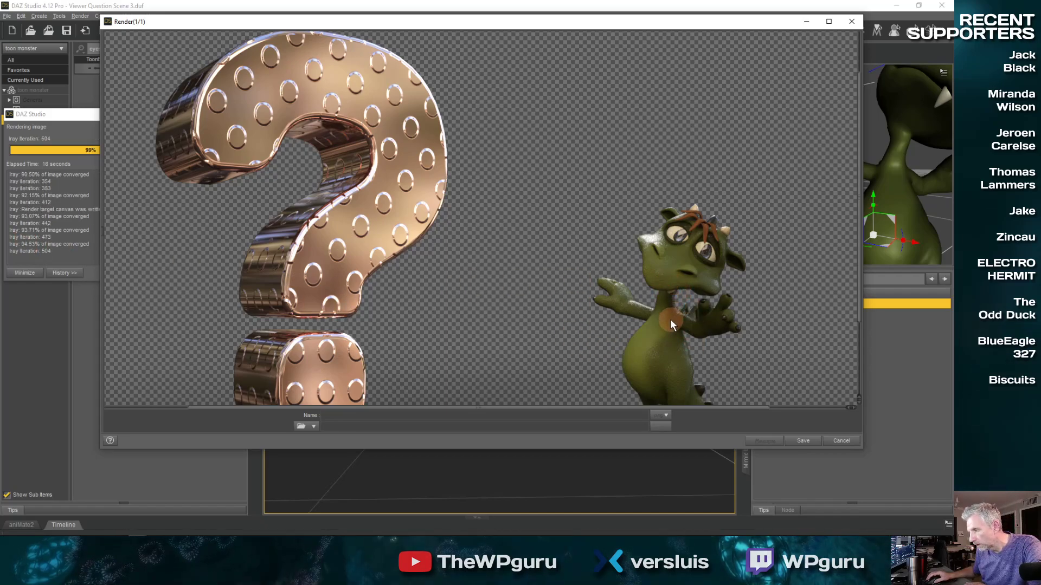
{"action": "scroll", "coordinate": [670, 319], "scroll_direction": "down", "scroll_amount": 3}
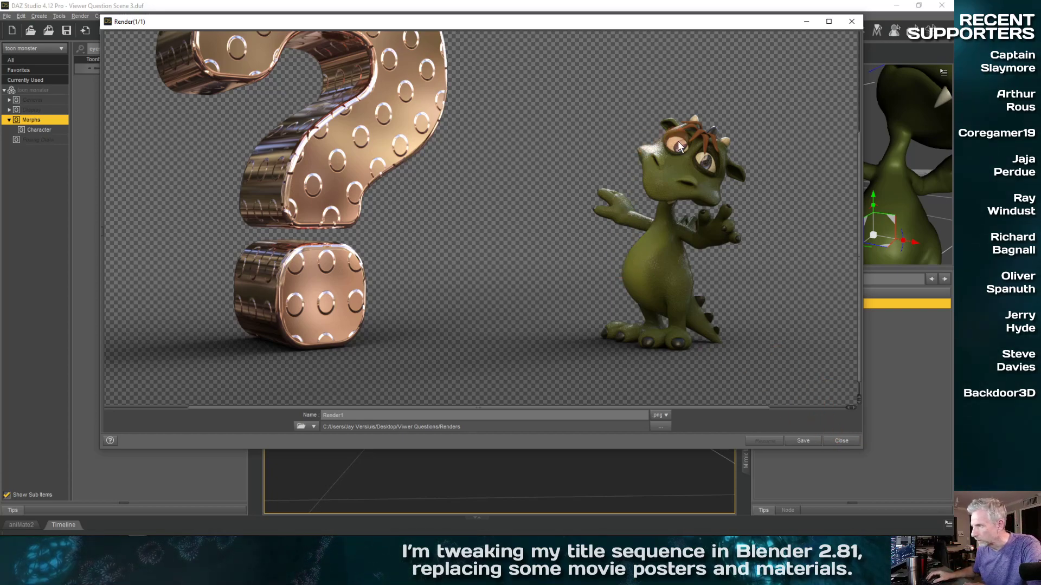
- Save the finished render as a PNG named Render2 in the Renders folder
{"action": "left_click", "coordinate": [458, 416]}
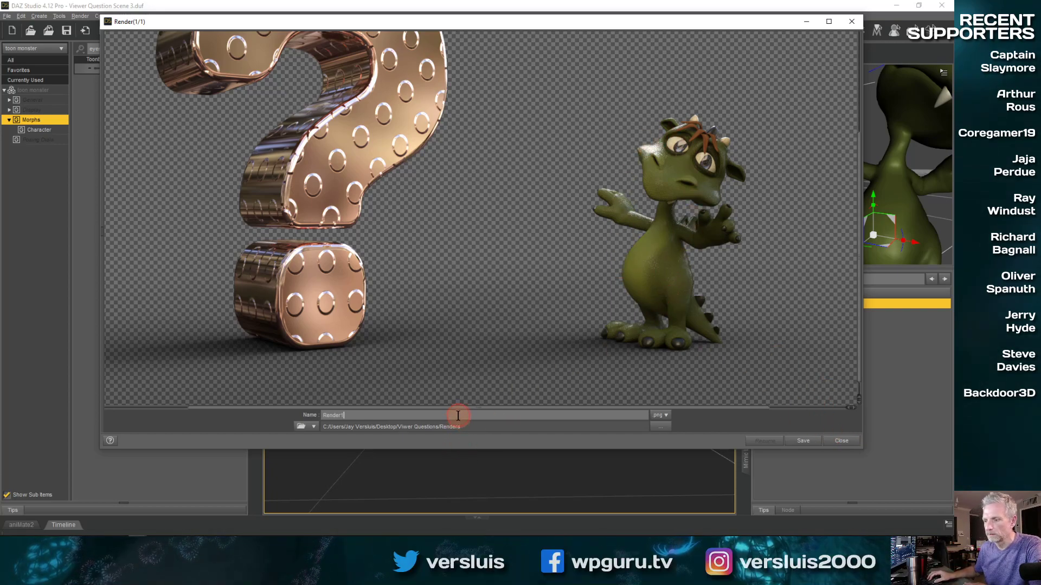
{"action": "key", "text": "BackSpace"}
{"action": "type", "text": "2"}
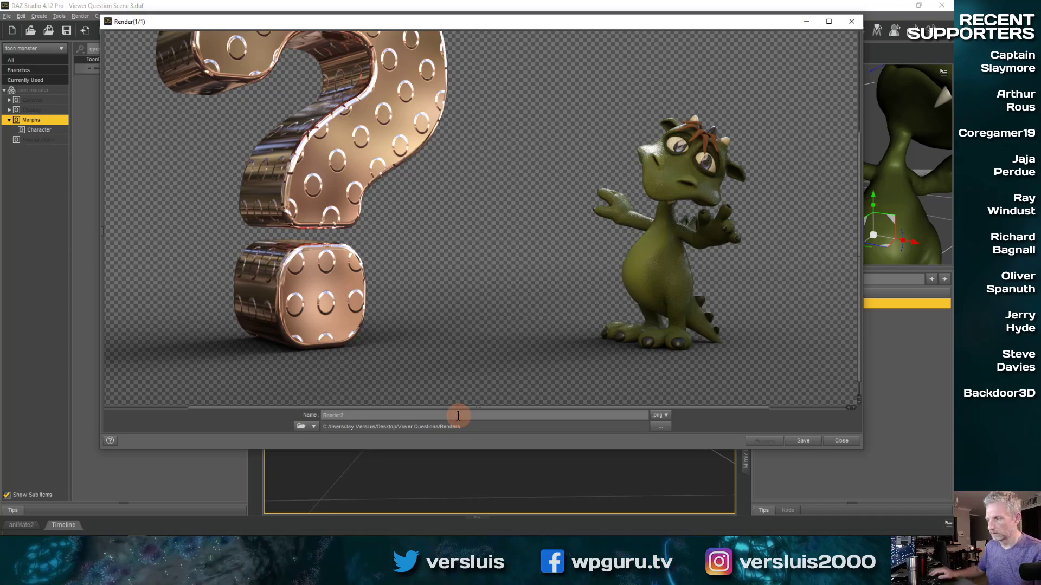
{"action": "left_click", "coordinate": [803, 440]}
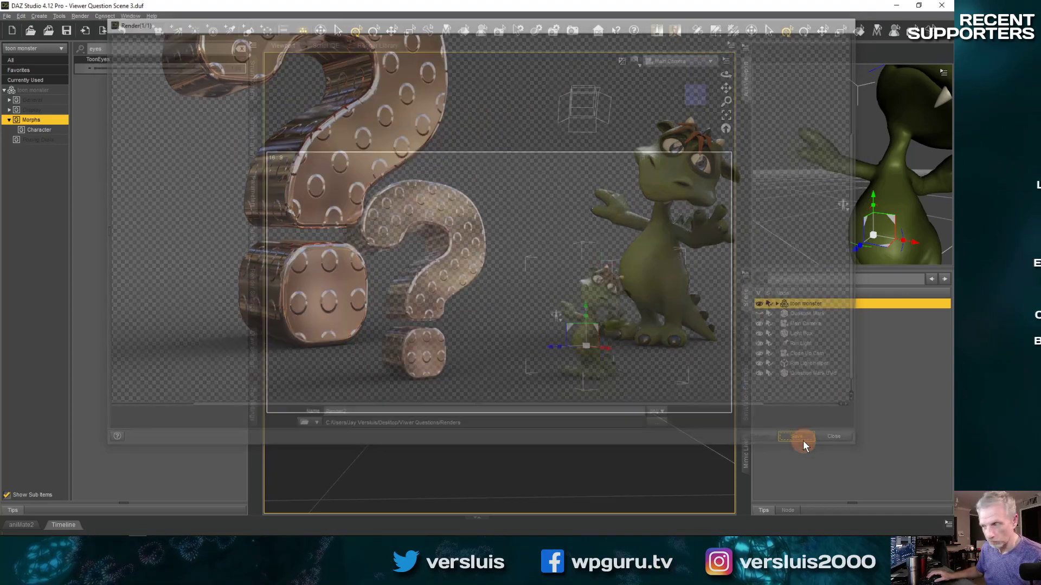
- Switch to Photoshop and place Render2.png from the Renders folder as an embedded object above the Render1 layer
{"action": "key", "text": "alt+Tab"}
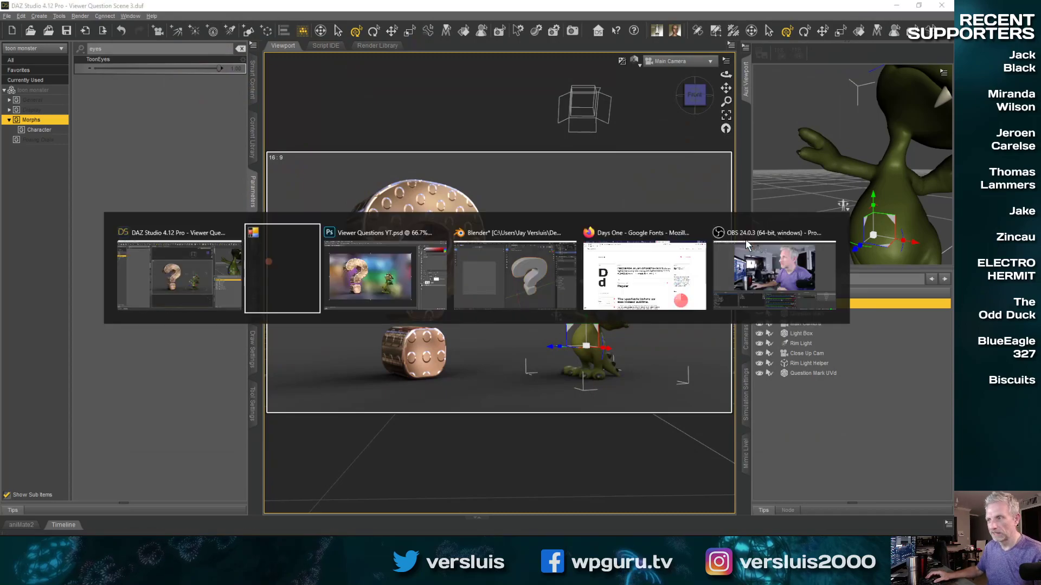
{"action": "key", "text": "alt+Tab"}
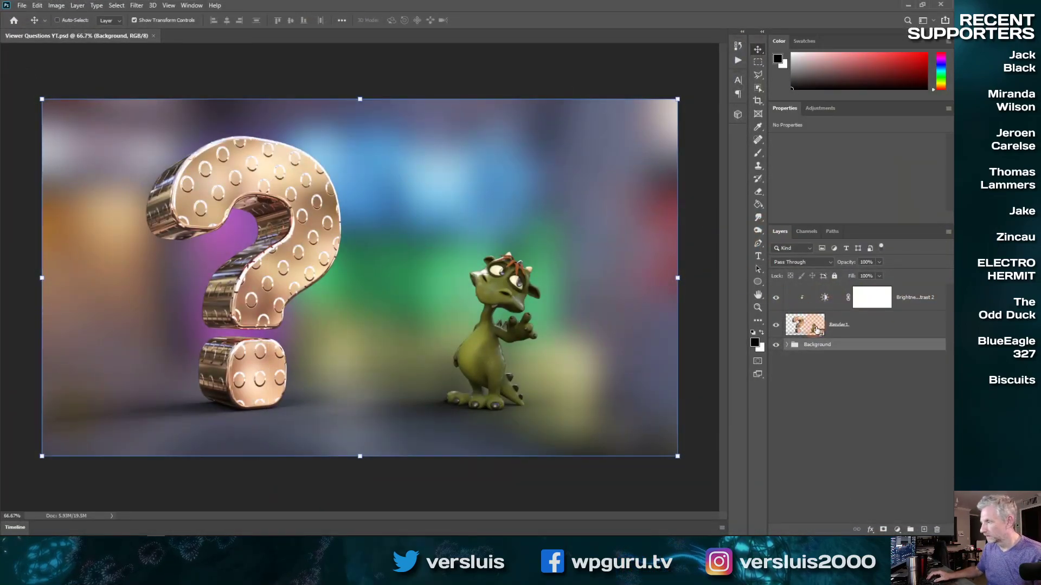
{"action": "left_click", "coordinate": [813, 328]}
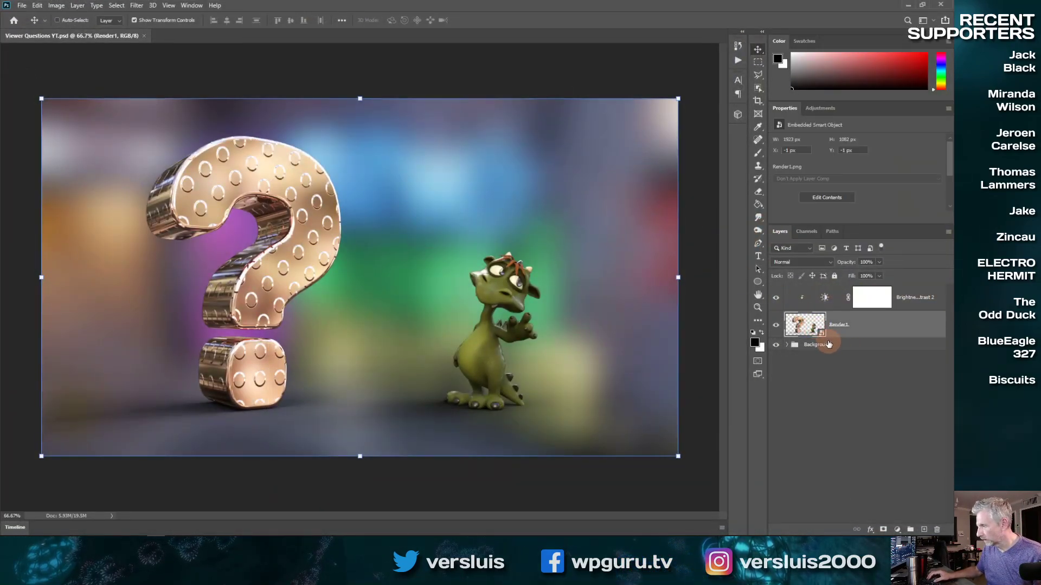
{"action": "left_click", "coordinate": [21, 6]}
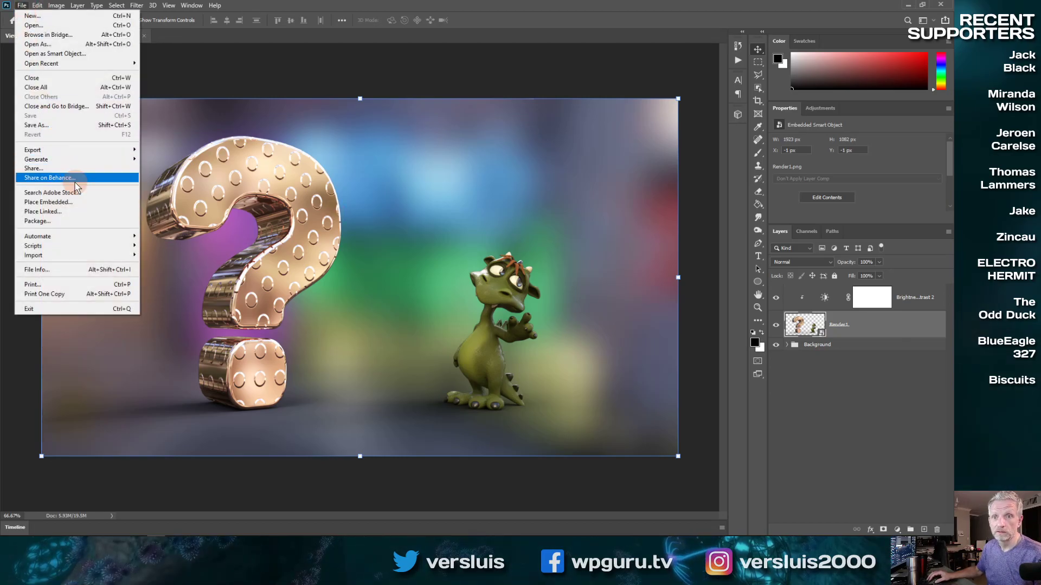
{"action": "left_click", "coordinate": [81, 201]}
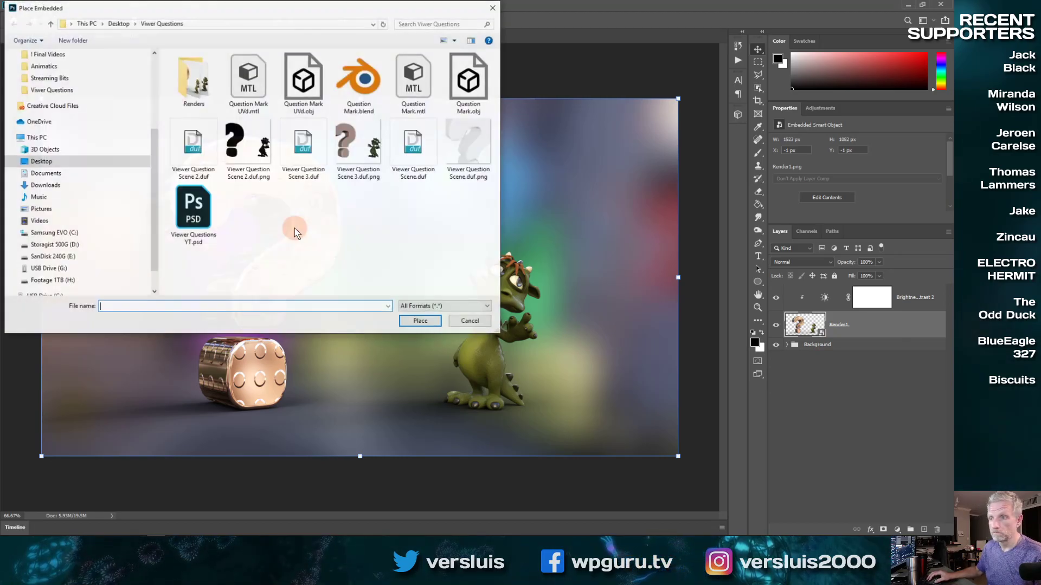
{"action": "double_click", "coordinate": [194, 78]}
{"action": "left_click", "coordinate": [257, 81]}
{"action": "left_click", "coordinate": [420, 321]}
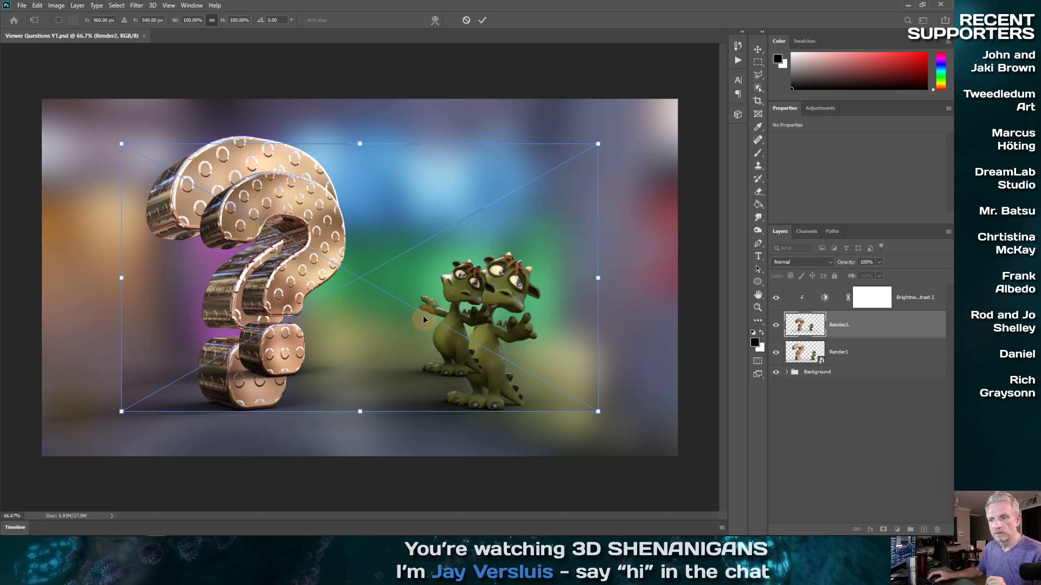
- Scale the placed Render2 image to about 1926 × 1084 px so it fills the canvas, and hide the Render1 layer
{"action": "left_click_drag", "start_coordinate": [120, 145], "coordinate": [41, 98]}
{"action": "left_click_drag", "start_coordinate": [598, 412], "coordinate": [683, 453]}
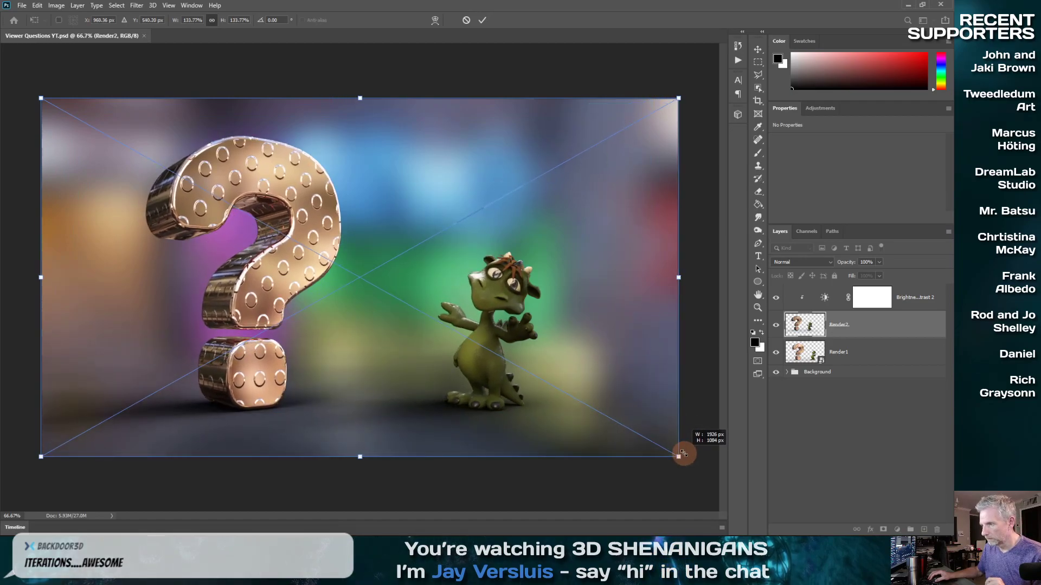
{"action": "key", "text": "Return"}
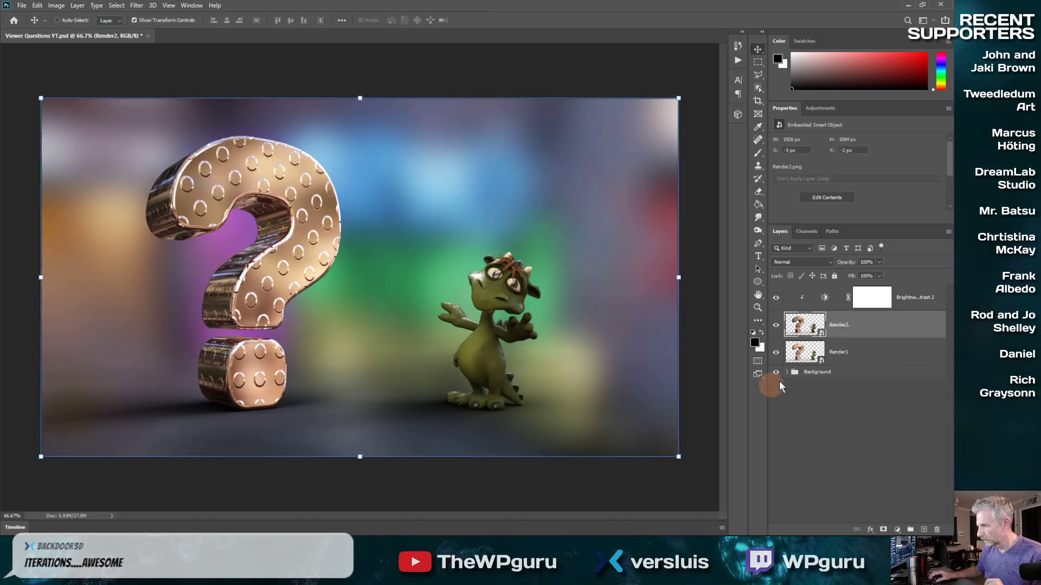
{"action": "left_click", "coordinate": [776, 355]}
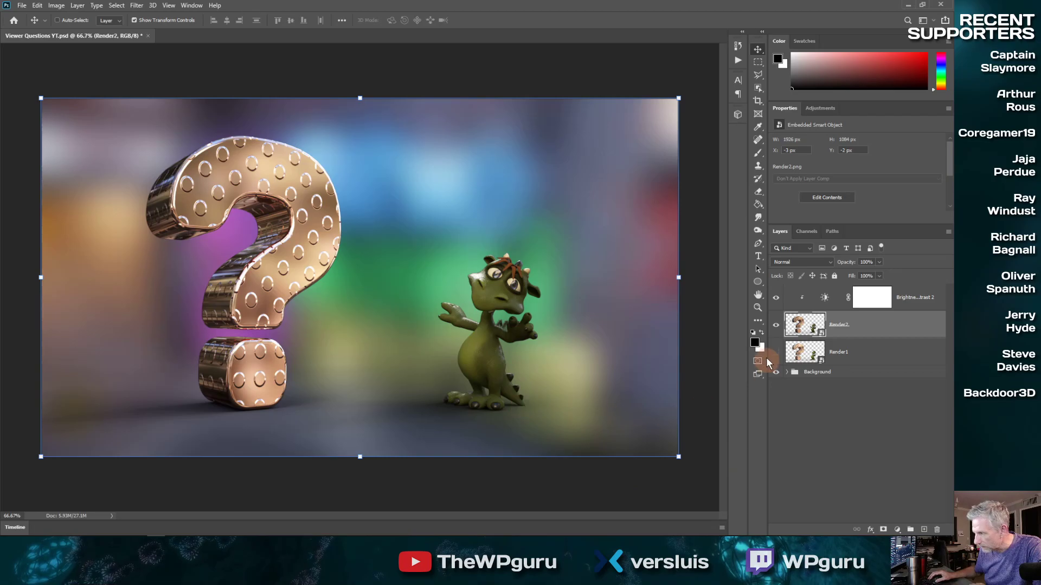
- Compare the monster's pose in both renders by alternating the visibility of the Render1 and Render2 layers, ending with only Render2 shown
{"action": "left_click", "coordinate": [775, 326]}
{"action": "left_click", "coordinate": [775, 353]}
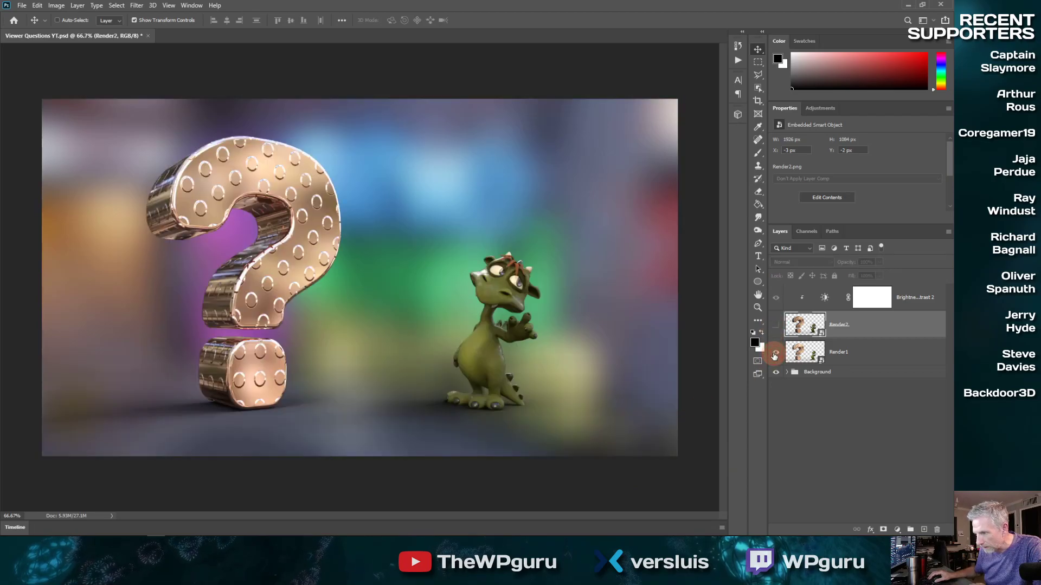
{"action": "left_click", "coordinate": [776, 325]}
{"action": "left_click", "coordinate": [775, 353]}
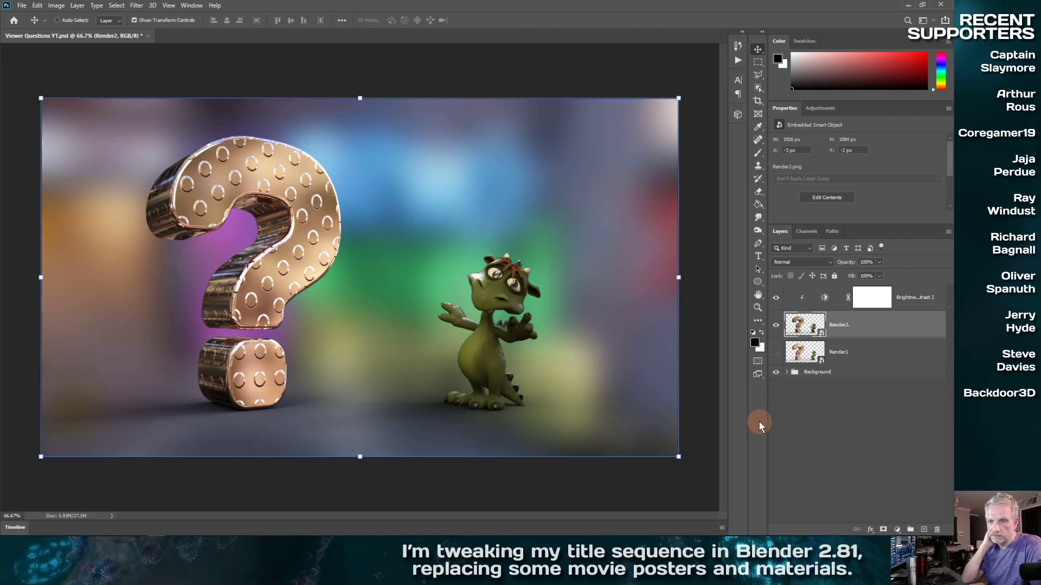
{"action": "left_click", "coordinate": [776, 352]}
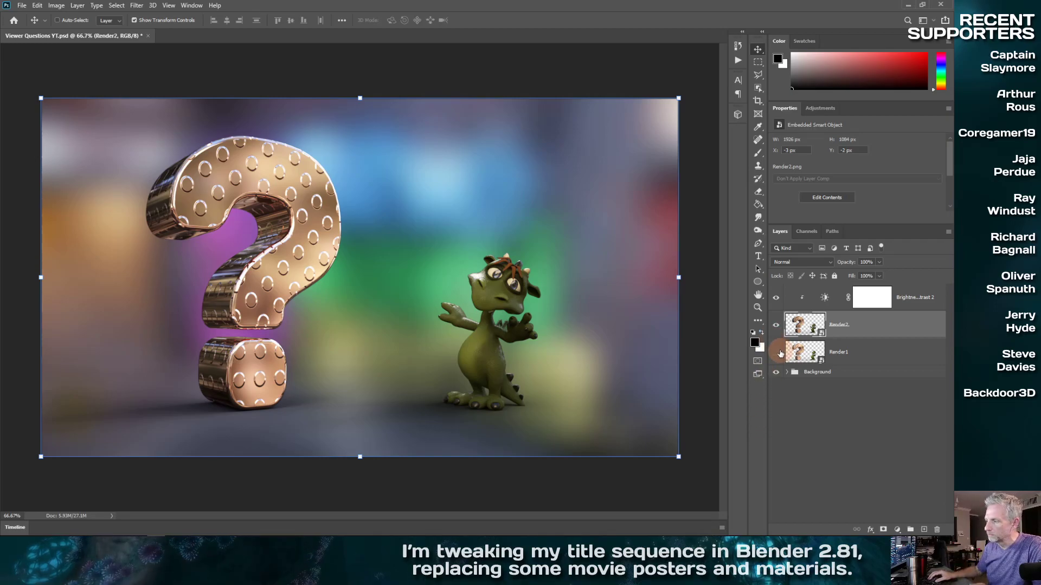
{"action": "left_click", "coordinate": [776, 325]}
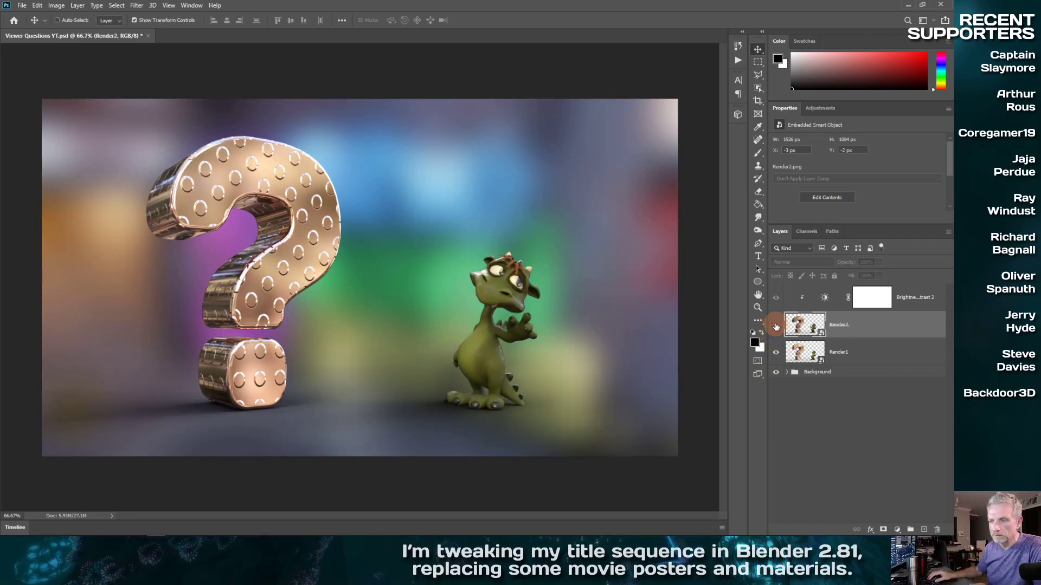
{"action": "left_click", "coordinate": [775, 326]}
{"action": "left_click", "coordinate": [776, 354]}
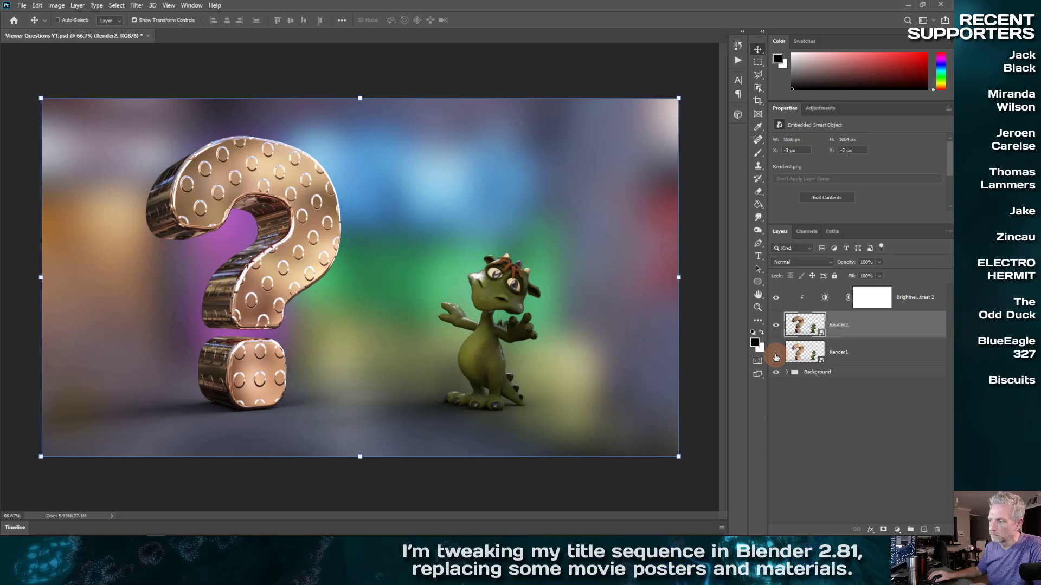
{"action": "left_click", "coordinate": [776, 326]}
{"action": "left_click", "coordinate": [776, 352]}
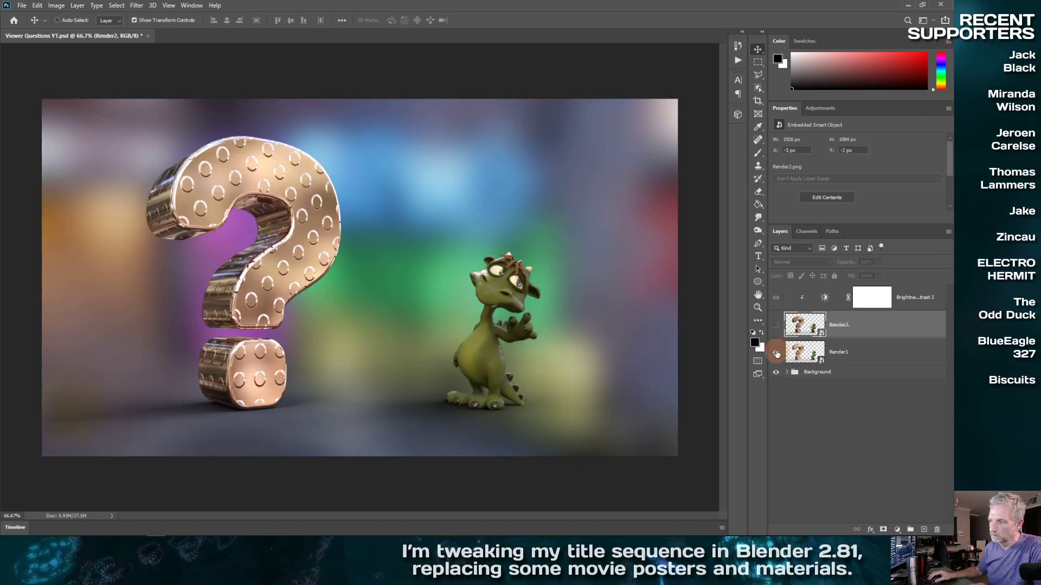
{"action": "left_click", "coordinate": [776, 326]}
{"action": "left_click", "coordinate": [775, 352]}
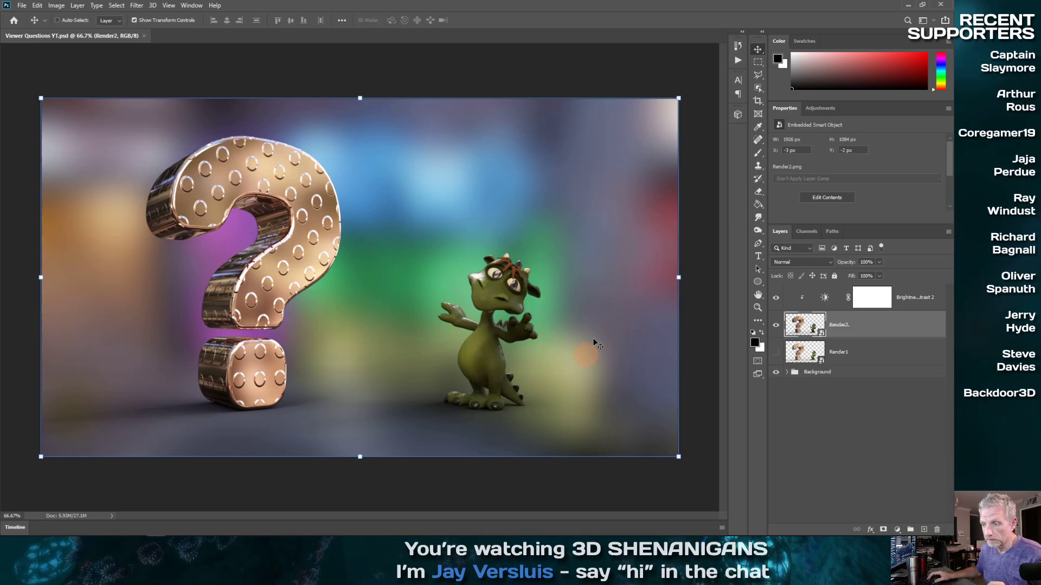
- Return to DAZ Studio and check the total rendering time of the last render in the log file
{"action": "left_click", "coordinate": [906, 6]}
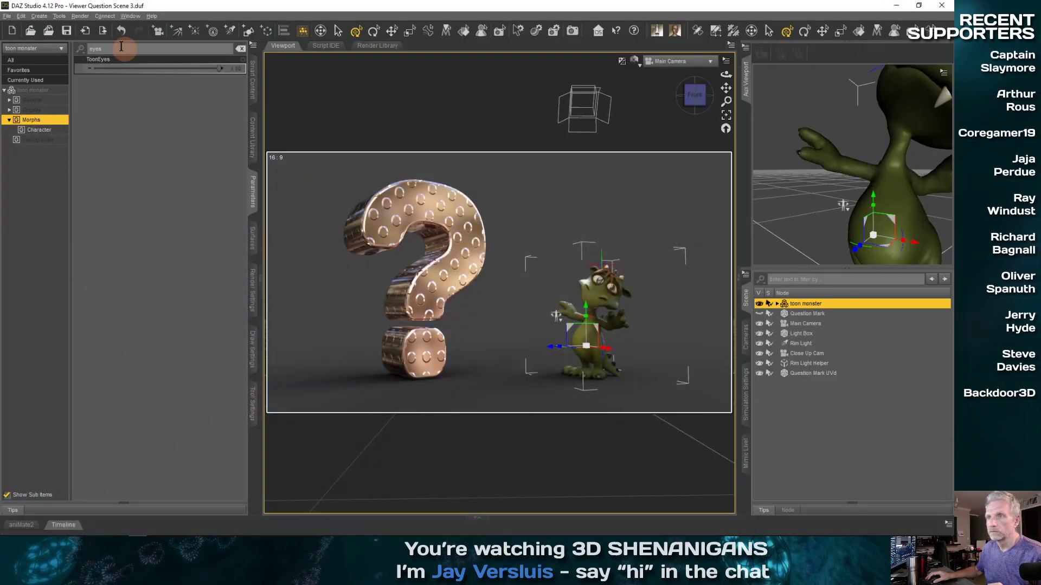
{"action": "left_click", "coordinate": [151, 16]}
{"action": "mouse_move", "coordinate": [175, 165]}
{"action": "left_click", "coordinate": [302, 164]}
{"action": "left_click_drag", "start_coordinate": [580, 173], "coordinate": [388, 76]}
{"action": "left_click_drag", "start_coordinate": [592, 92], "coordinate": [591, 362]}
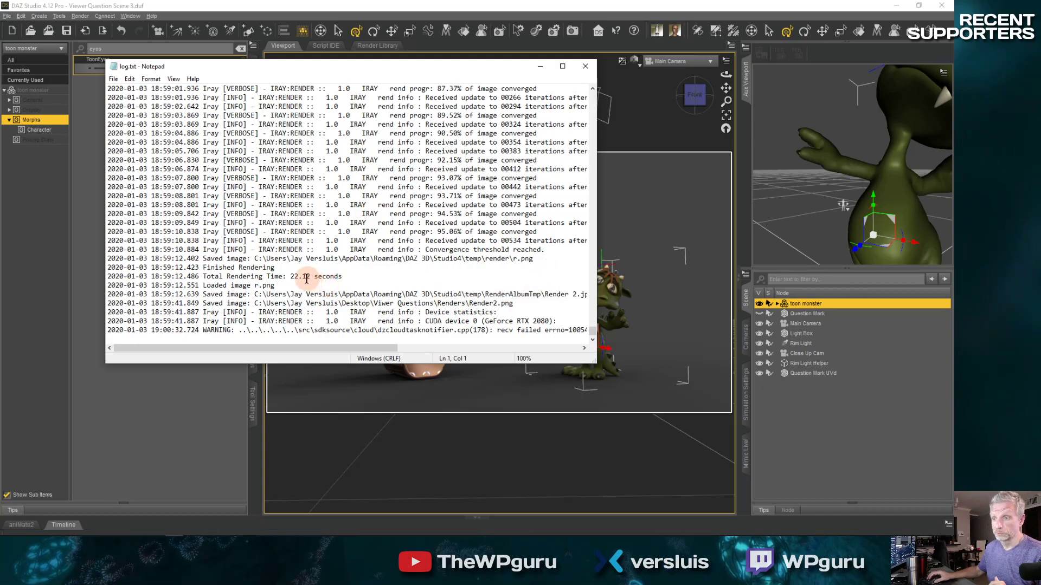
{"action": "left_click", "coordinate": [589, 68]}
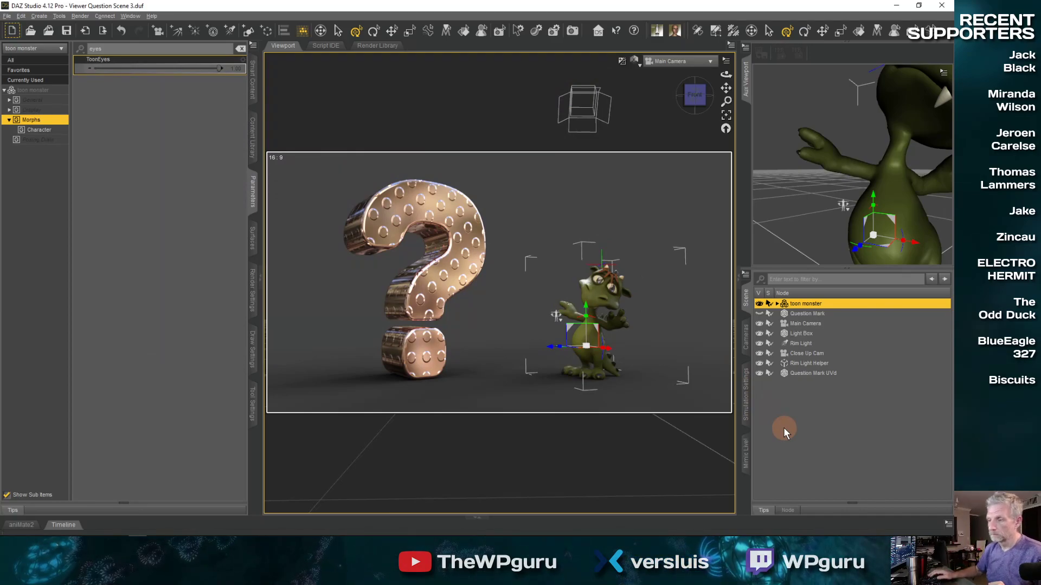
- Orbit the auxiliary viewport to the monster's tail and select the whole toon monster figure
{"action": "left_click", "coordinate": [831, 208]}
{"action": "left_click_drag", "start_coordinate": [830, 207], "coordinate": [889, 204], "text": "alt"}
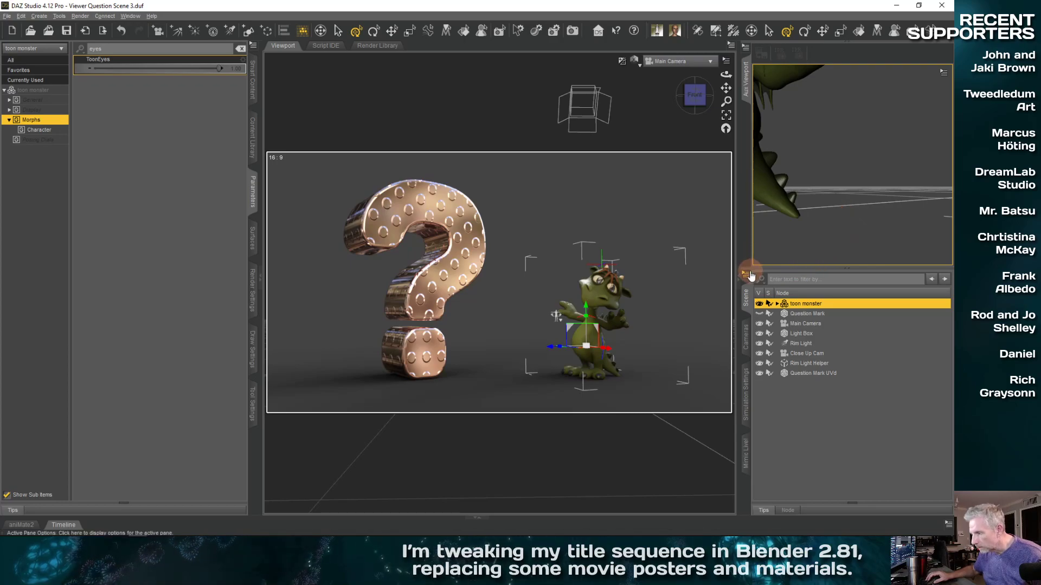
{"action": "left_click", "coordinate": [779, 213]}
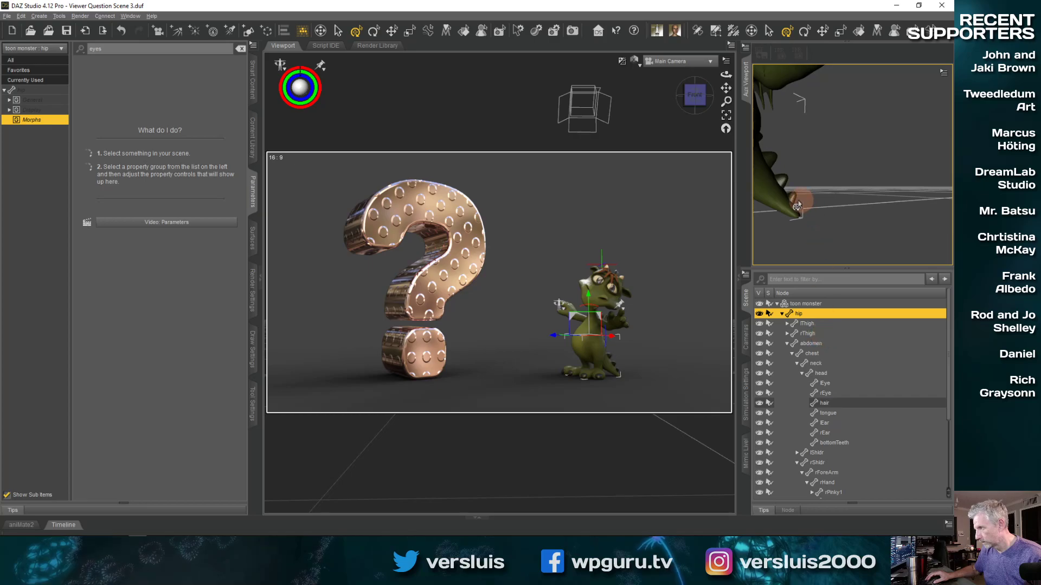
{"action": "left_click", "coordinate": [775, 201]}
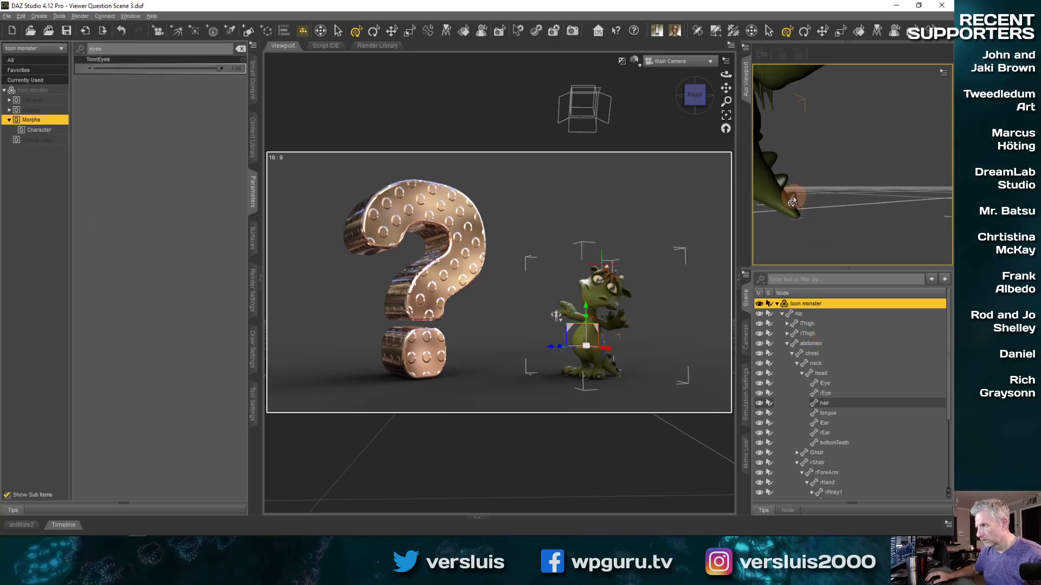
{"action": "double_click", "coordinate": [806, 304]}
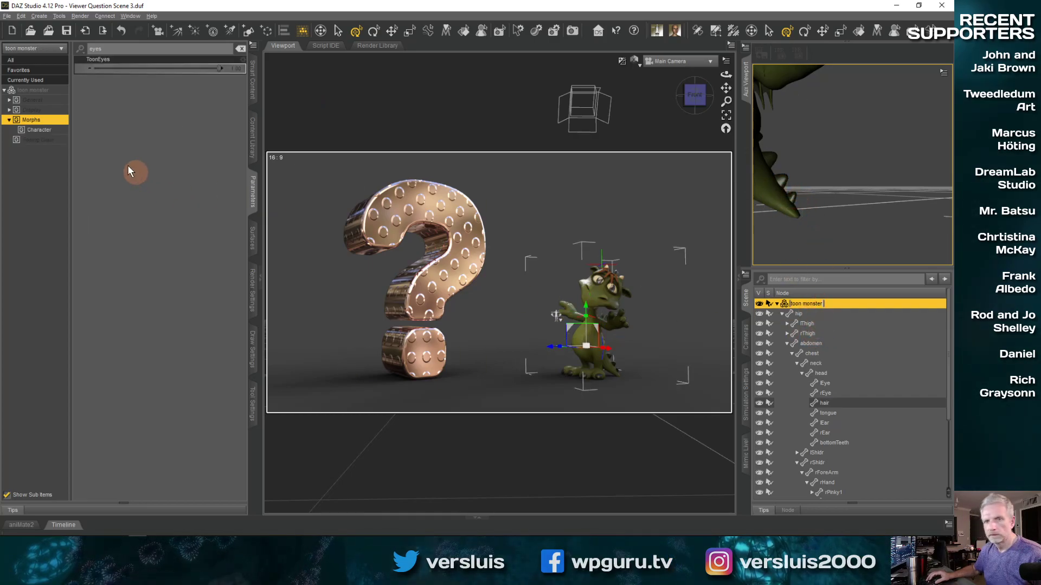
- Search the toon monster's Character morphs for "tail"
{"action": "left_click", "coordinate": [239, 50]}
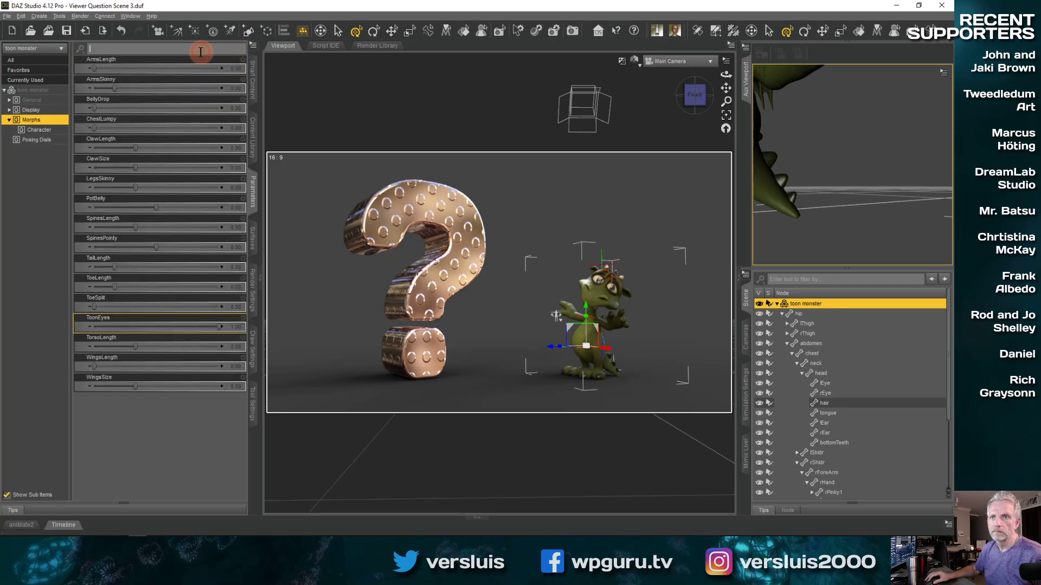
{"action": "type", "text": "tail"}
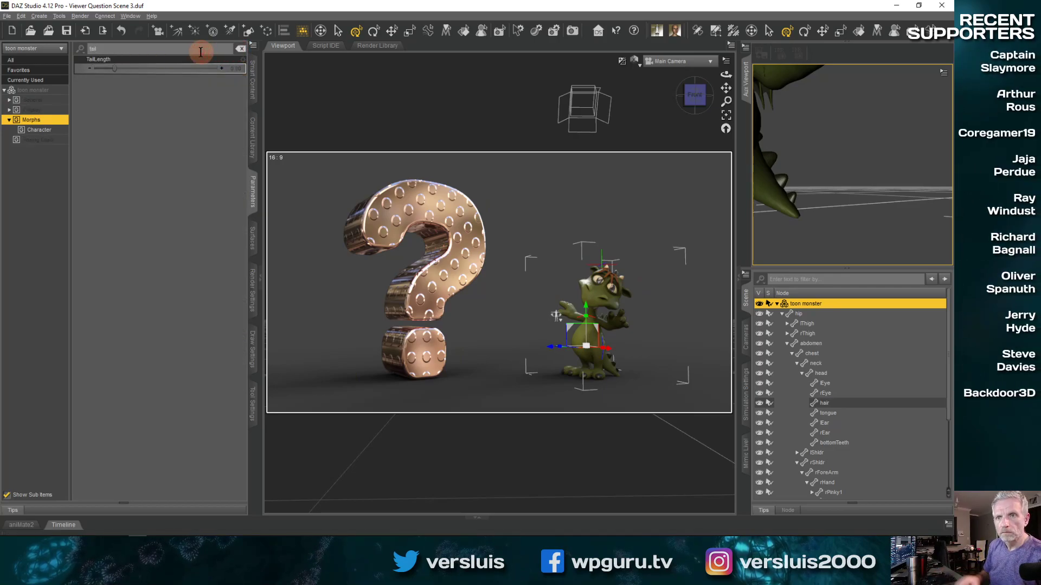
{"action": "left_click", "coordinate": [39, 130]}
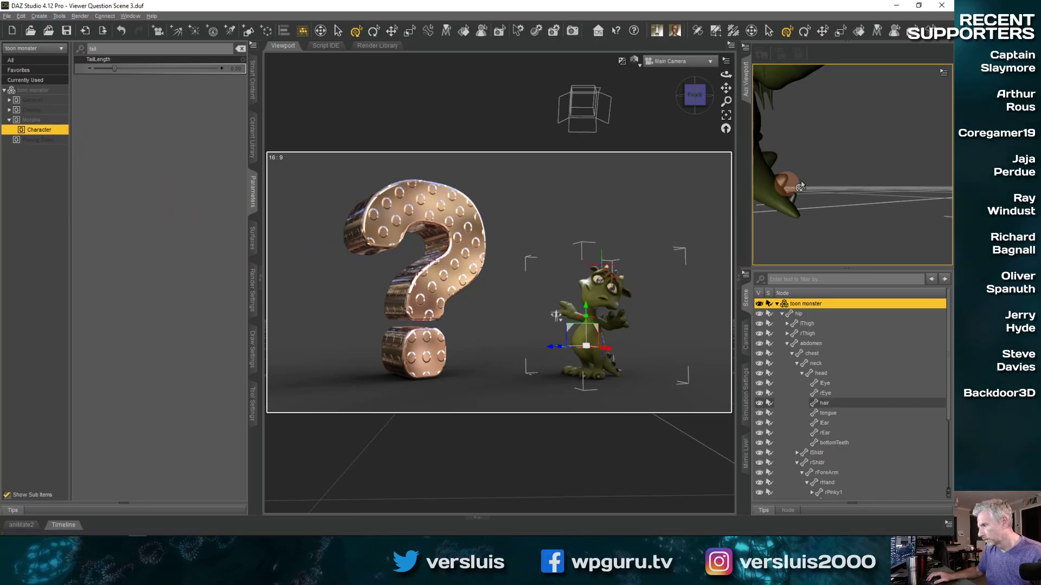
- Look through the bone hierarchy beneath the monster's hip for a tail bone, then reselect the whole toon monster figure
{"action": "left_click", "coordinate": [789, 209]}
{"action": "left_click", "coordinate": [828, 312]}
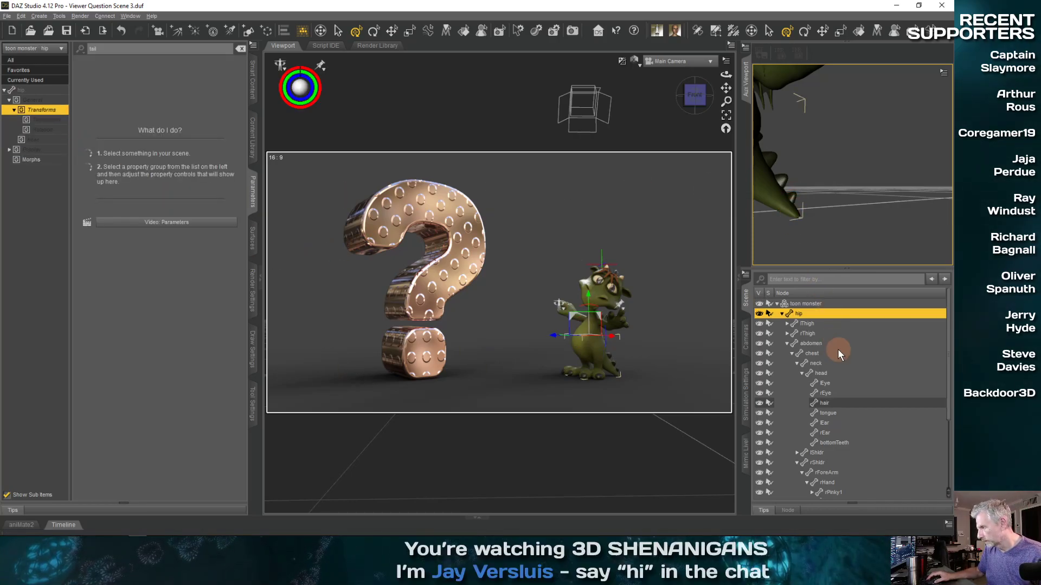
{"action": "scroll", "coordinate": [838, 349], "scroll_direction": "down", "scroll_amount": 5}
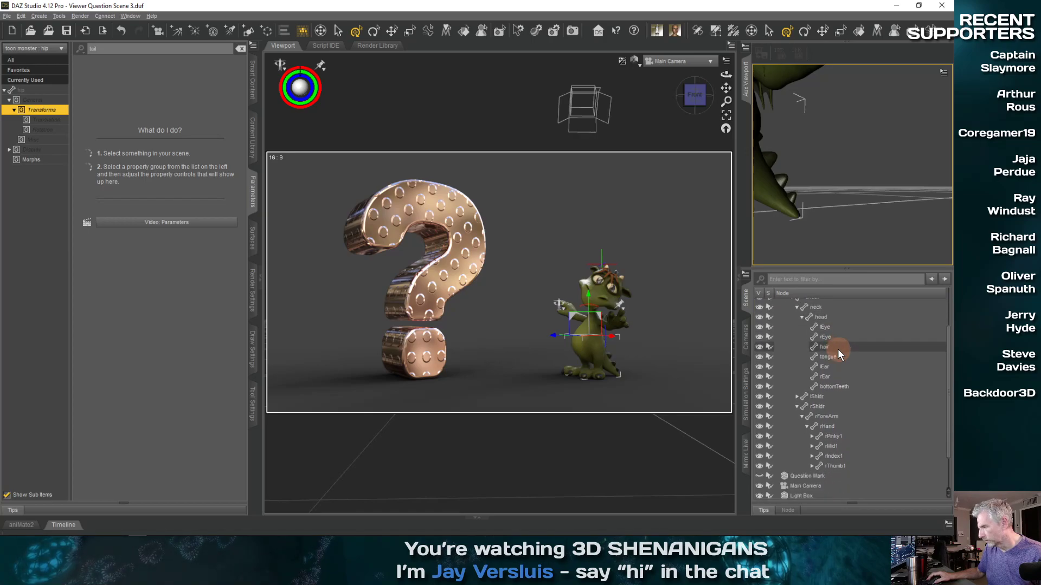
{"action": "scroll", "coordinate": [846, 366], "scroll_direction": "up", "scroll_amount": 3}
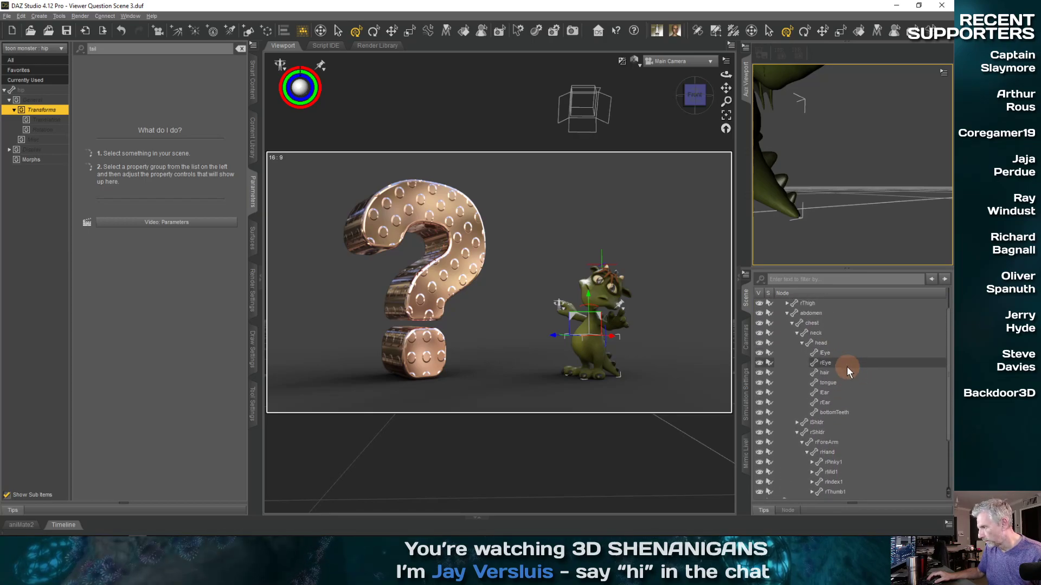
{"action": "left_click", "coordinate": [793, 325]}
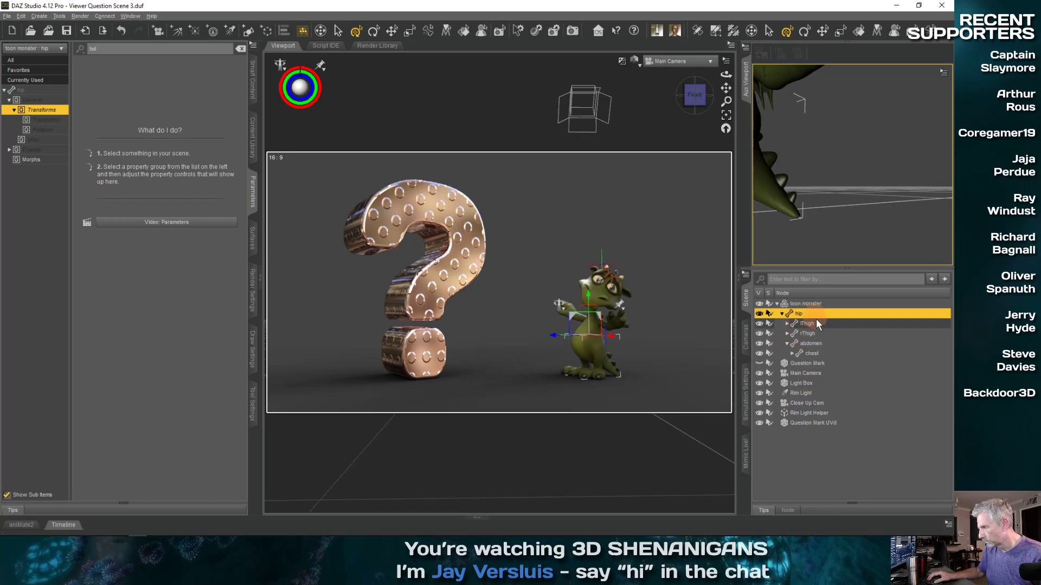
{"action": "left_click", "coordinate": [792, 353]}
{"action": "scroll", "coordinate": [869, 411], "scroll_direction": "down", "scroll_amount": 2}
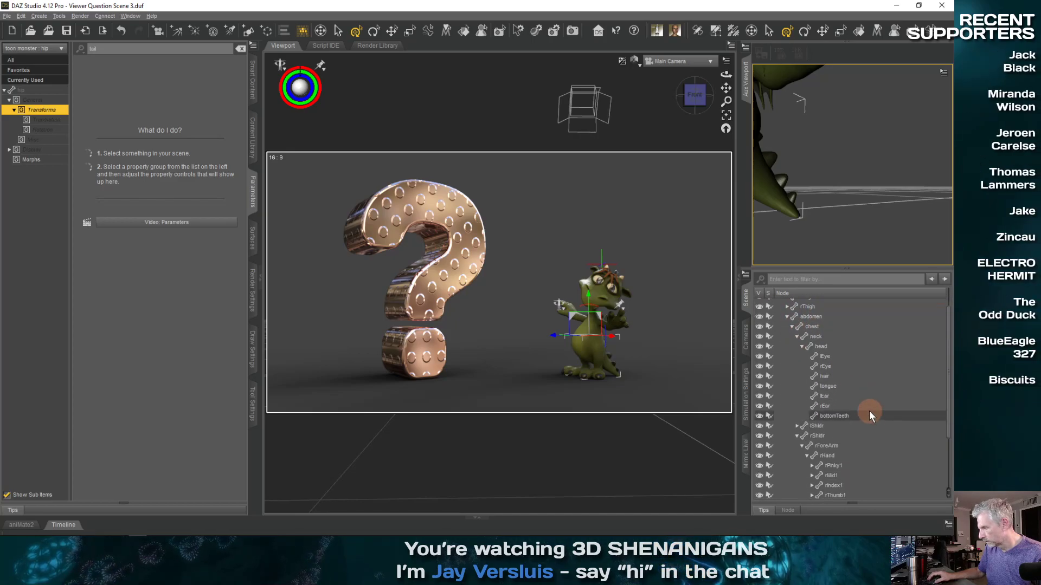
{"action": "scroll", "coordinate": [869, 411], "scroll_direction": "down", "scroll_amount": 1}
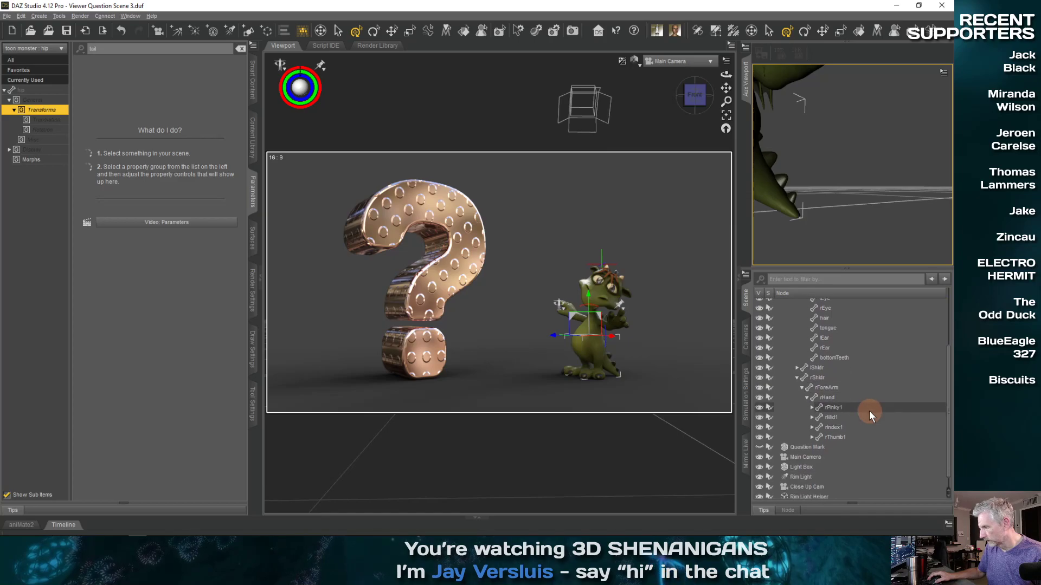
{"action": "left_click", "coordinate": [778, 205]}
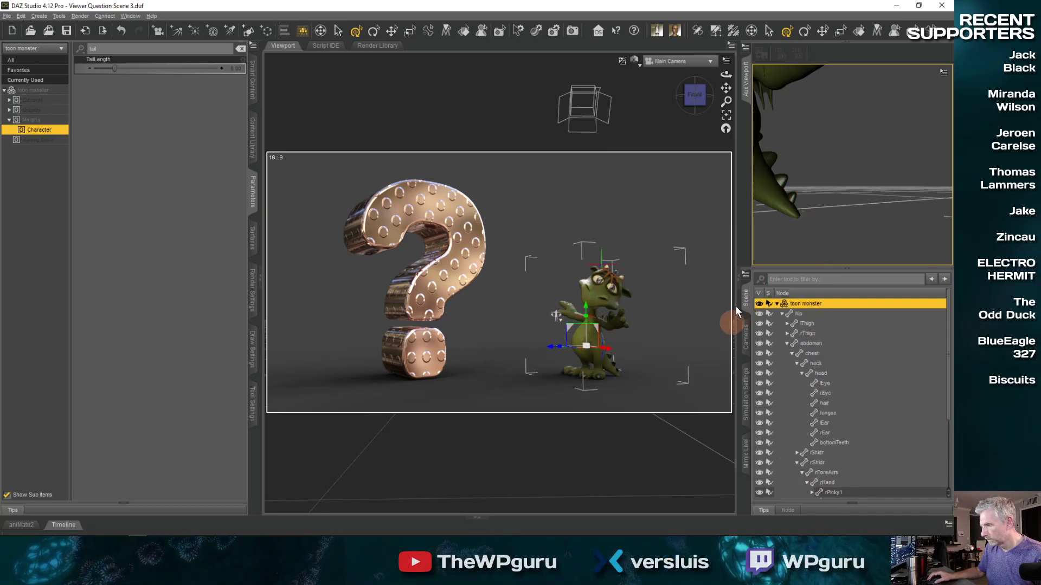
- Show the tail in the main viewport using Perspective View with Texture Shaded display, and select the monster's hip
{"action": "left_click", "coordinate": [701, 65]}
{"action": "left_click", "coordinate": [701, 68]}
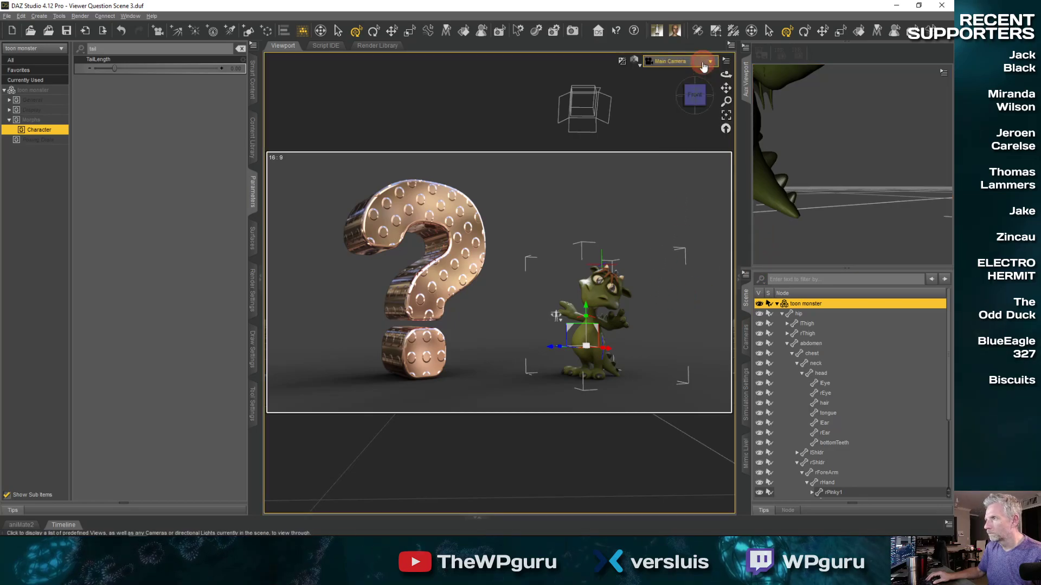
{"action": "left_click", "coordinate": [635, 60]}
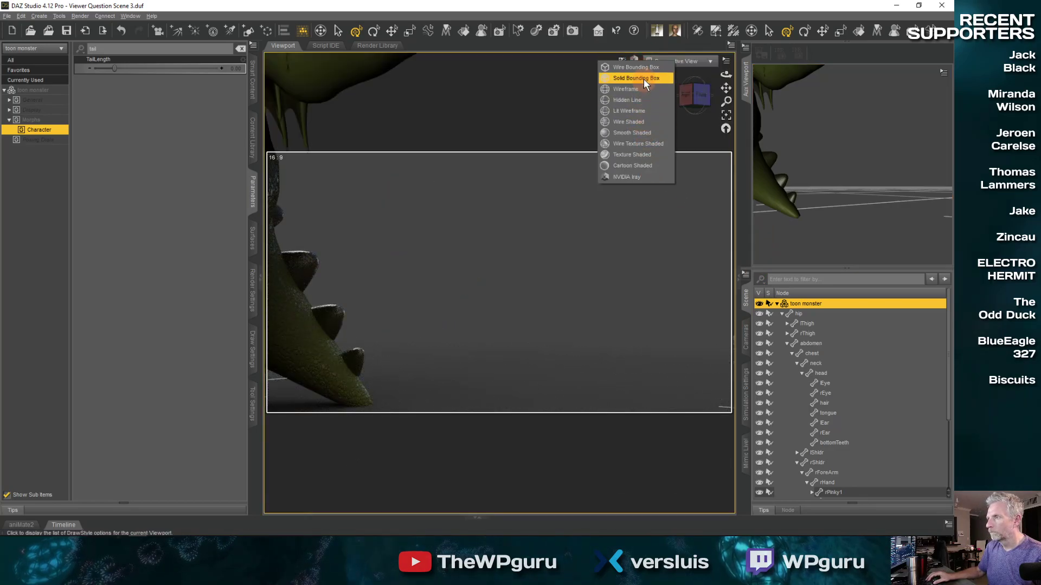
{"action": "left_click", "coordinate": [647, 153]}
{"action": "middle_click_drag", "start_coordinate": [464, 313], "coordinate": [464, 318]}
{"action": "left_click", "coordinate": [434, 318]}
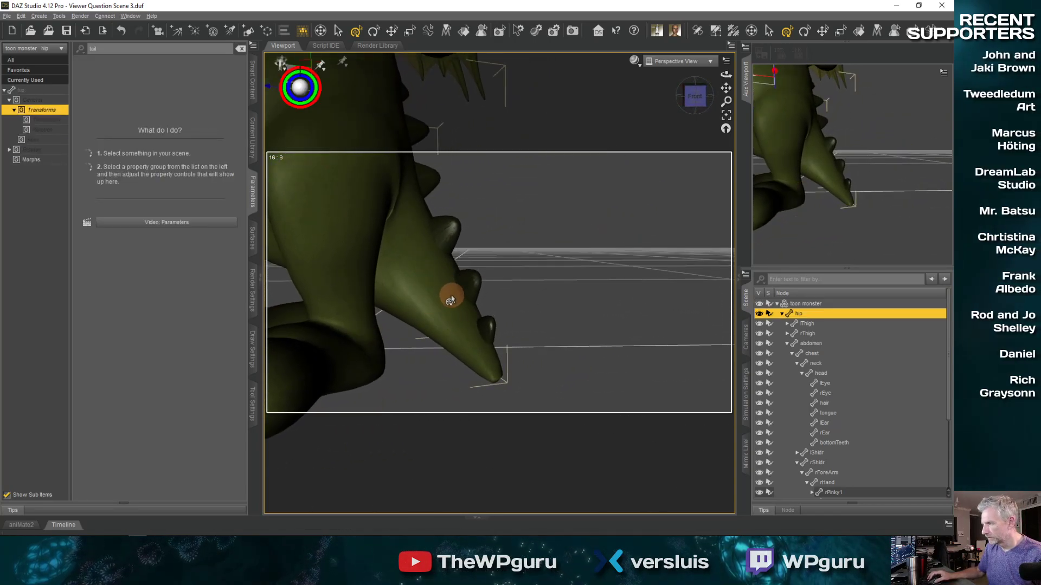
{"action": "middle_click_drag", "start_coordinate": [450, 301], "coordinate": [446, 297]}
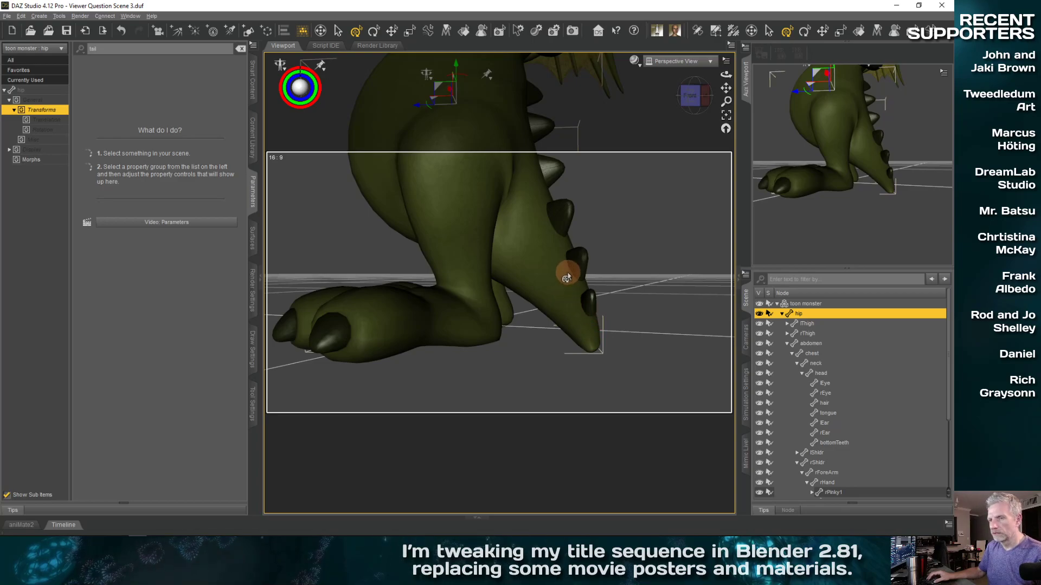
- Adjust the hip's tail morphs to TailSideSide about -0.40% and TailUpDown about 22.7%, and preview the tail in NVIDIA Iray
{"action": "left_click", "coordinate": [33, 160]}
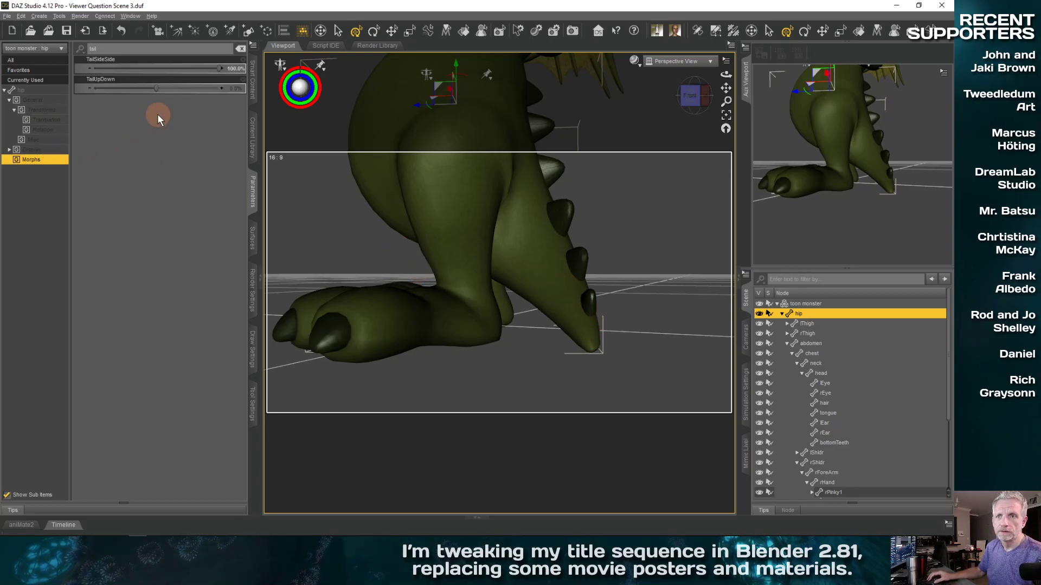
{"action": "mouse_move", "coordinate": [216, 69]}
{"action": "left_mouse_down"}
{"action": "mouse_move", "coordinate": [106, 68]}
{"action": "mouse_move", "coordinate": [156, 69]}
{"action": "mouse_move", "coordinate": [161, 85]}
{"action": "mouse_move", "coordinate": [204, 85]}
{"action": "mouse_move", "coordinate": [170, 93]}
{"action": "left_mouse_up"}
{"action": "left_click", "coordinate": [635, 61]}
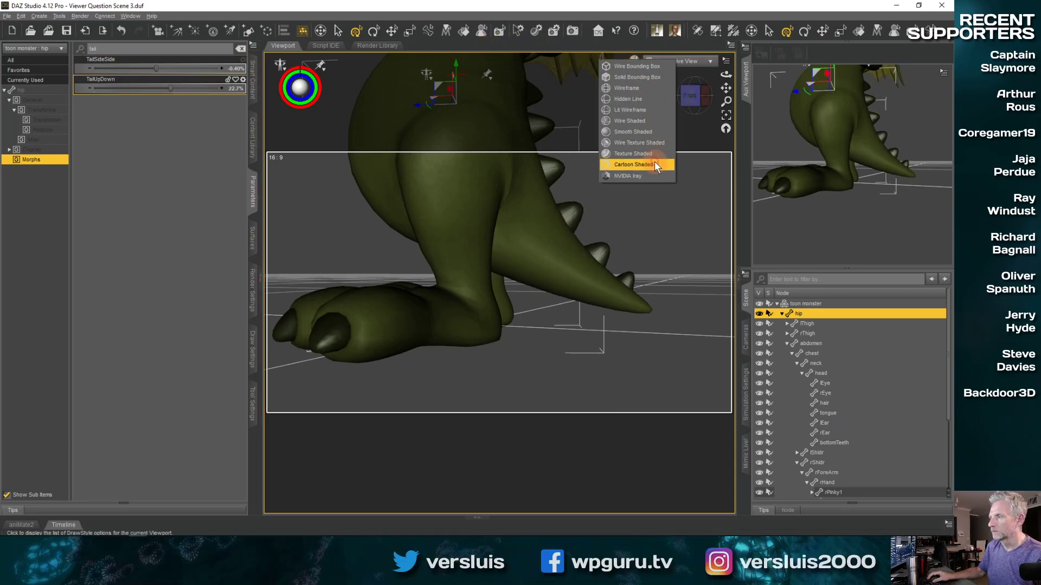
{"action": "left_click", "coordinate": [649, 152]}
{"action": "left_click", "coordinate": [635, 59]}
{"action": "left_click", "coordinate": [640, 172]}
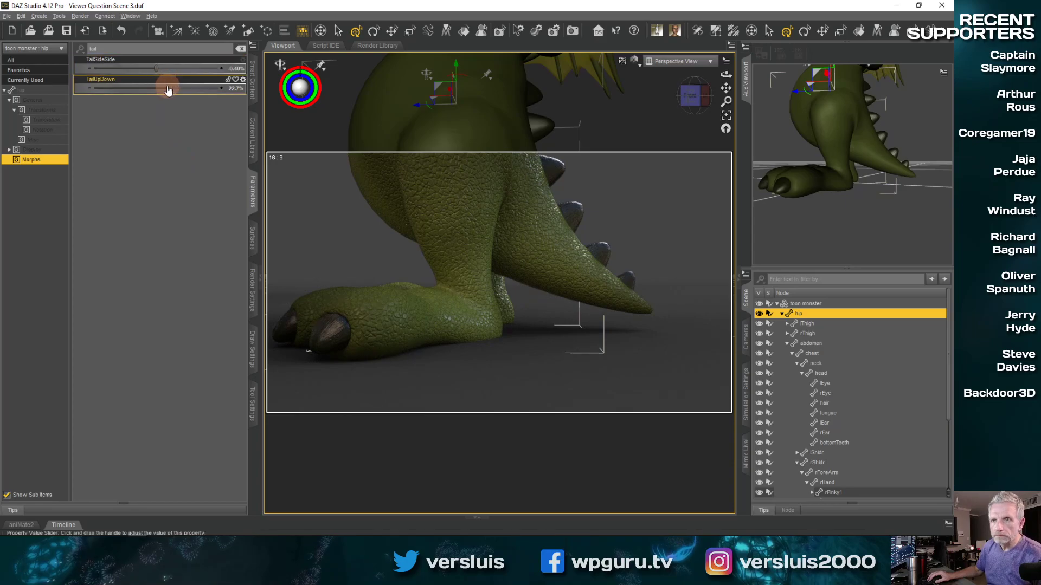
- Raise the tail with TailUpDown at about 94.4% and swing it to TailSideSide 100%, judging it through the Main Camera
{"action": "left_click_drag", "start_coordinate": [167, 87], "coordinate": [214, 85]}
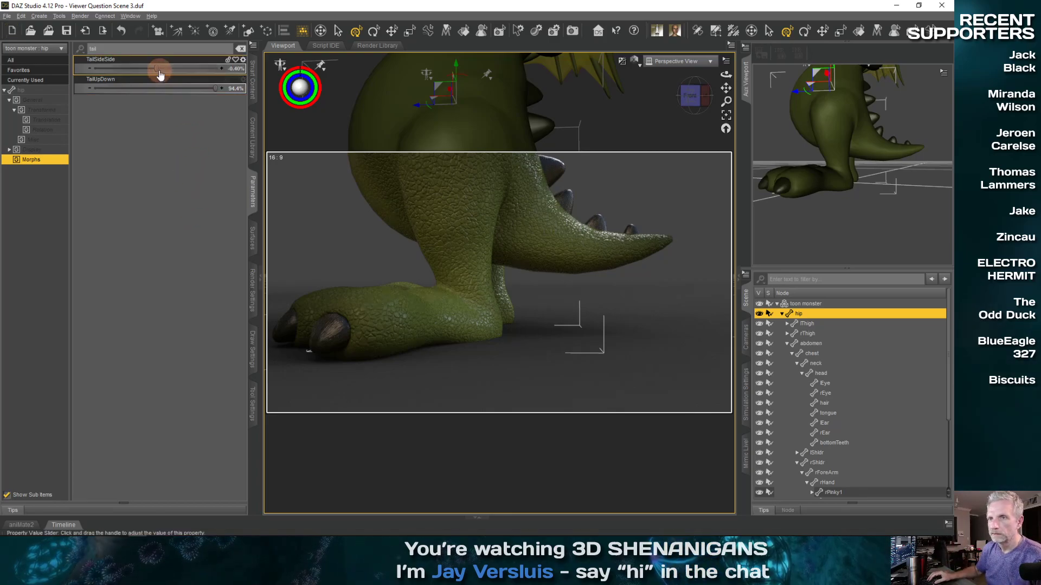
{"action": "left_click_drag", "start_coordinate": [157, 69], "coordinate": [124, 69]}
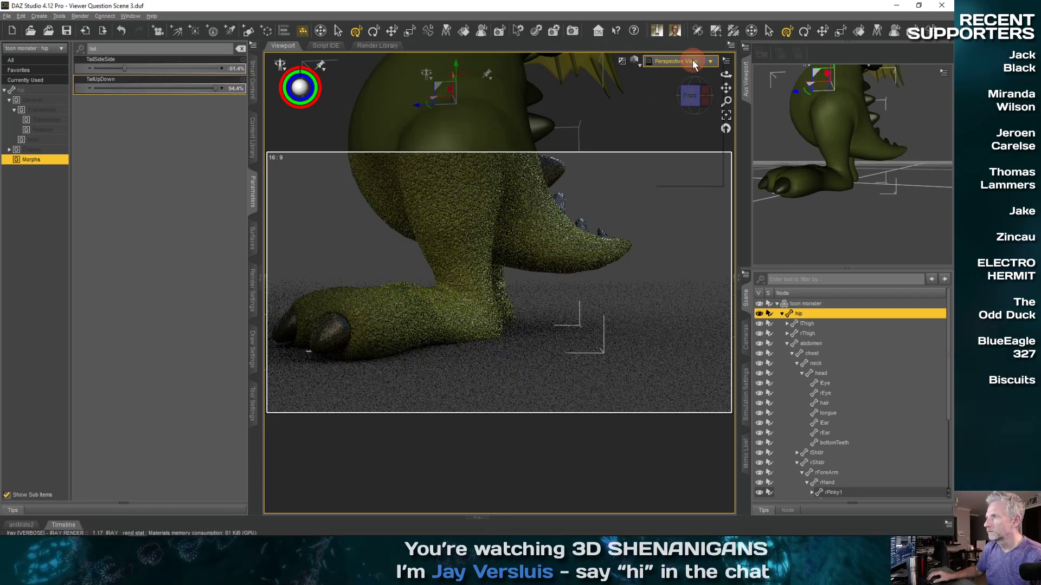
{"action": "left_click", "coordinate": [692, 59]}
{"action": "left_click", "coordinate": [691, 158]}
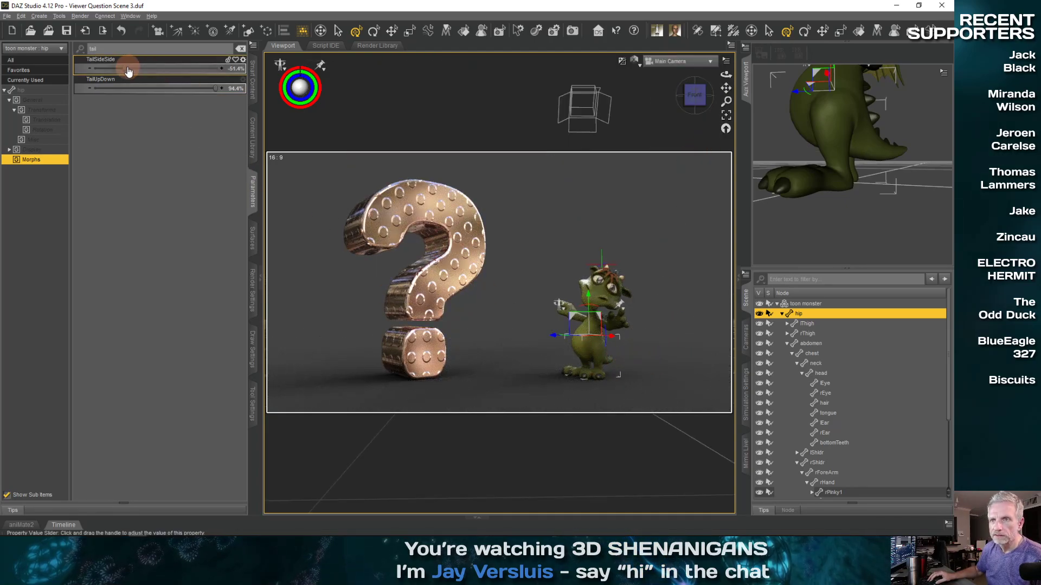
{"action": "left_click_drag", "start_coordinate": [134, 69], "coordinate": [212, 72]}
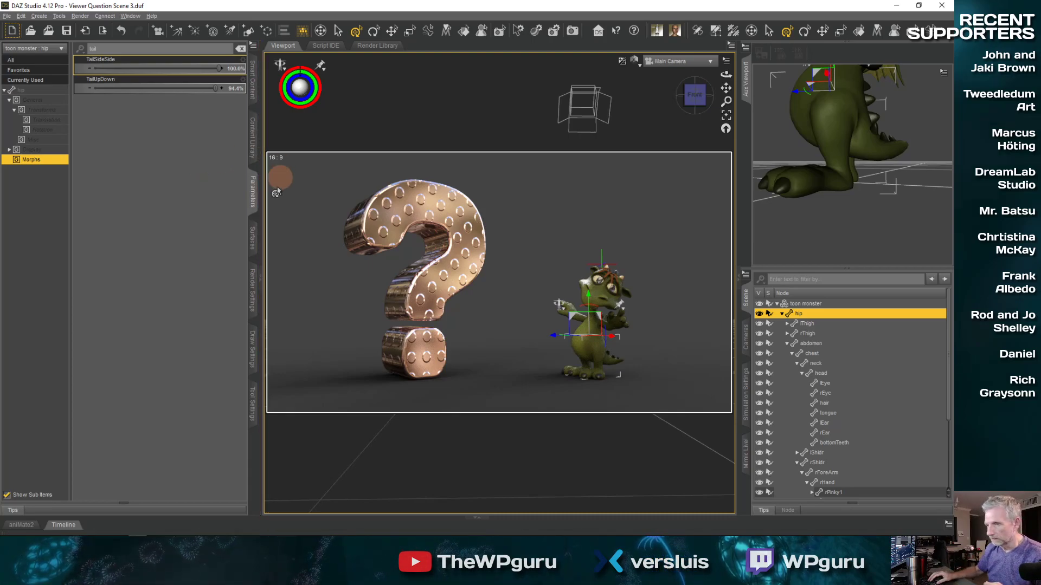
- Set the Vignetting value to 30 in the render's tone mapping settings
{"action": "left_click", "coordinate": [252, 287]}
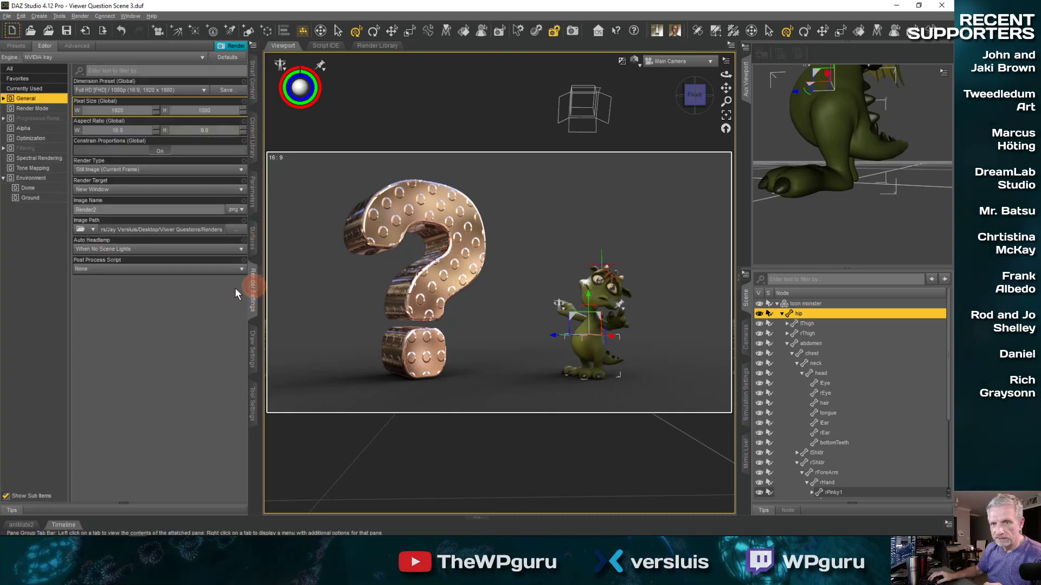
{"action": "left_click", "coordinate": [57, 170]}
{"action": "left_click", "coordinate": [232, 209]}
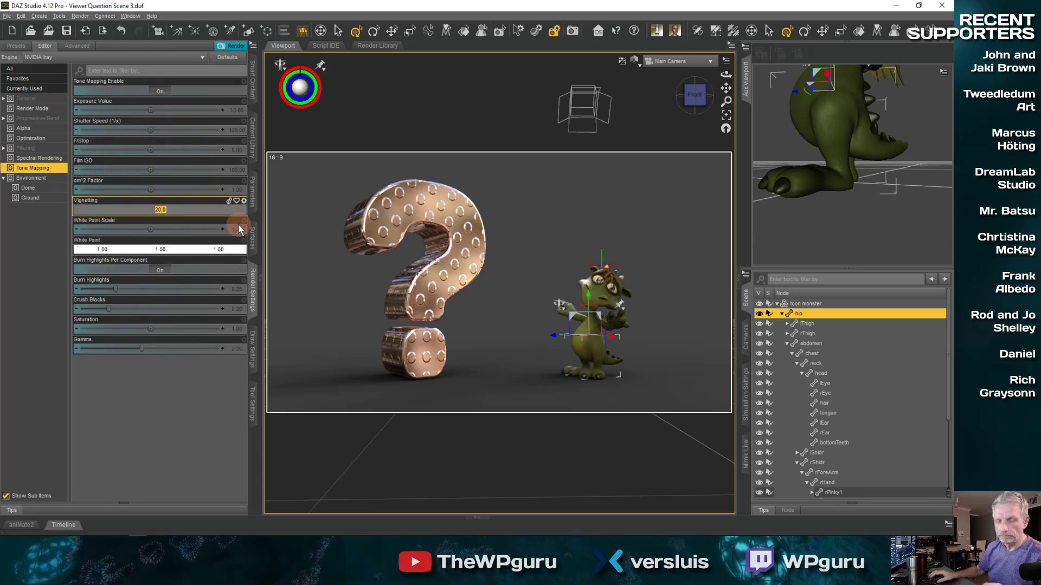
{"action": "type", "text": "30"}
{"action": "key", "text": "Return"}
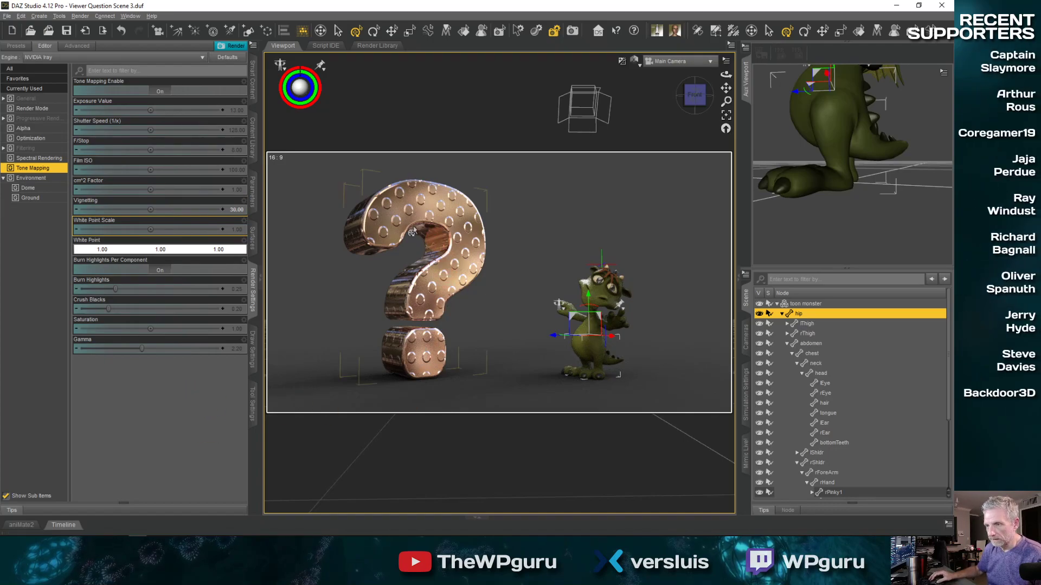
{"action": "left_click", "coordinate": [352, 222]}
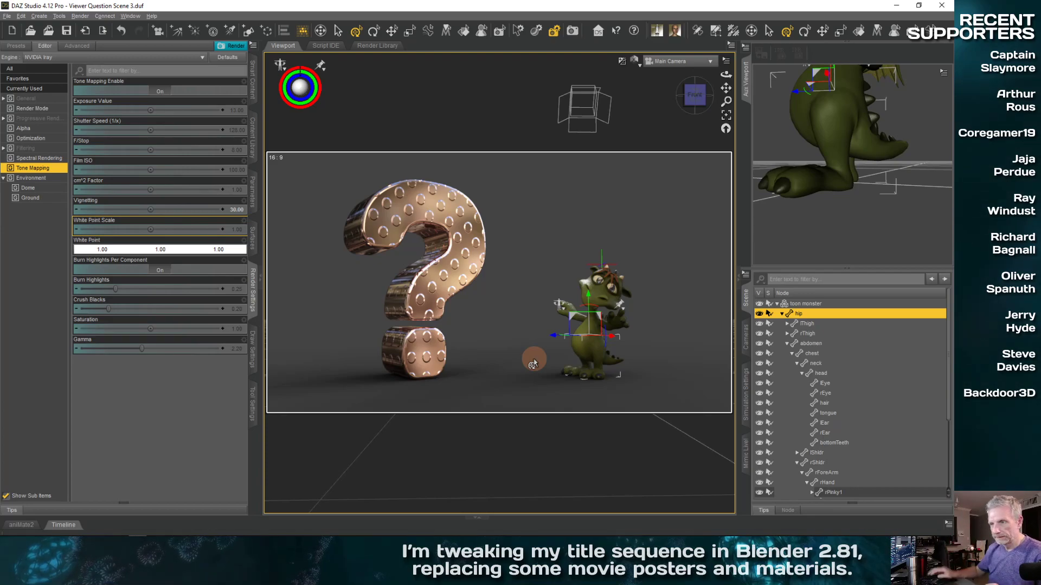
- Change the render dimension preset to Ultra HD, 3840 x 2160
{"action": "left_click", "coordinate": [26, 98]}
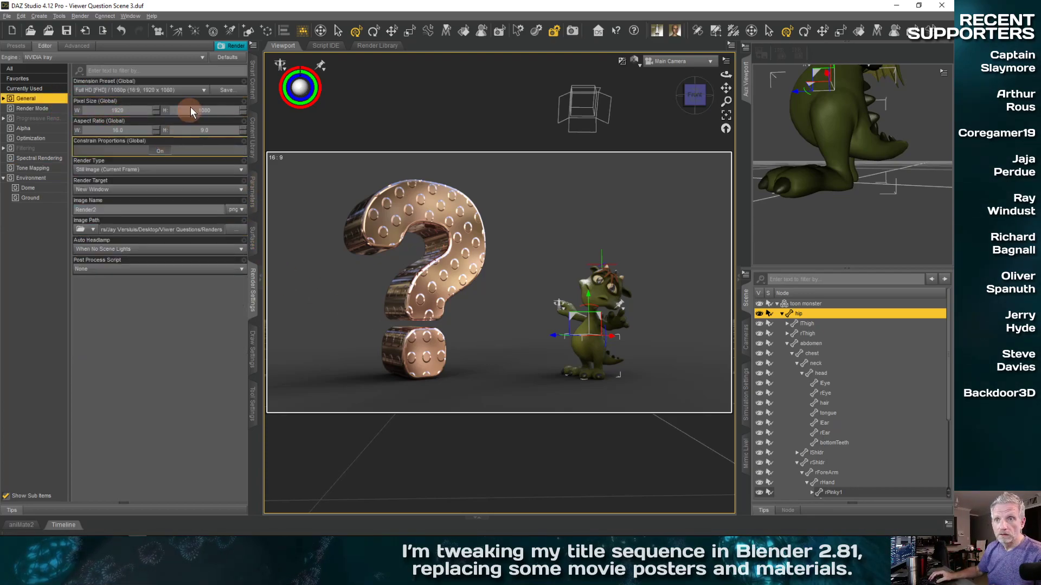
{"action": "left_click", "coordinate": [200, 90]}
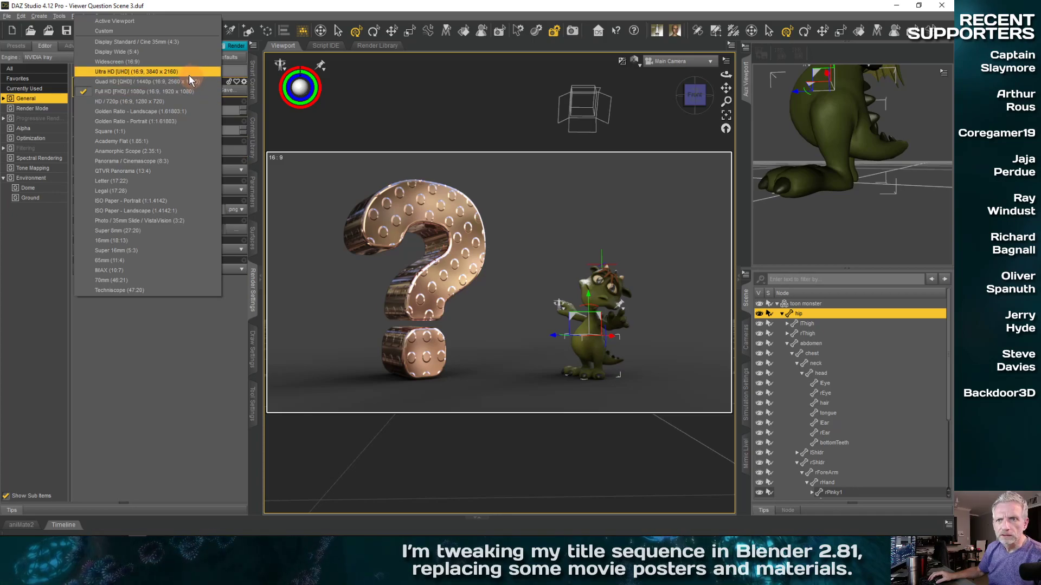
{"action": "left_click", "coordinate": [186, 73]}
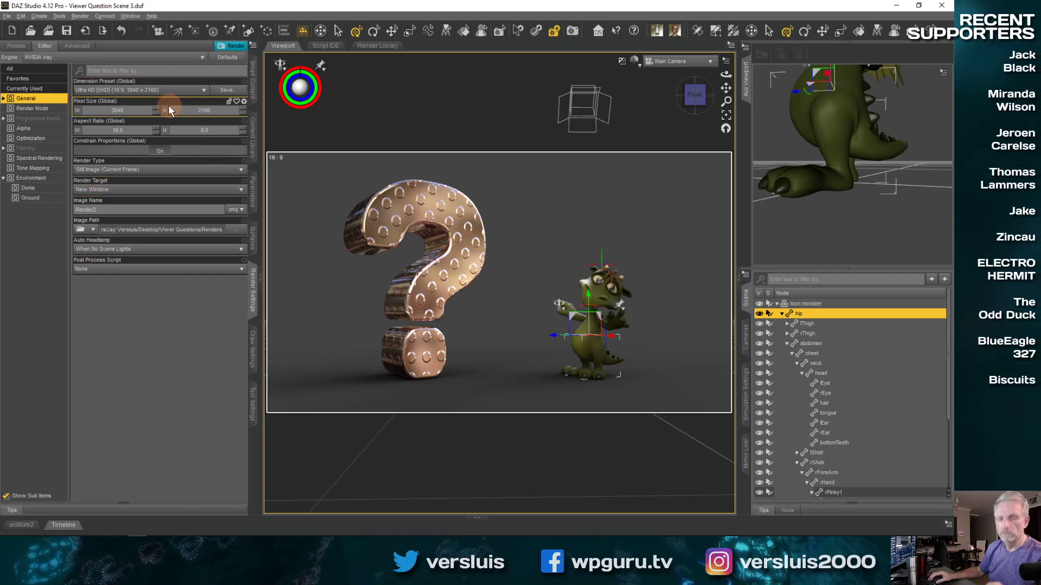
- Save the scene as a new file named Viewer Question Scene 4.duf in the Viwer Questions folder
{"action": "left_click", "coordinate": [7, 16]}
{"action": "mouse_move", "coordinate": [36, 85]}
{"action": "left_click", "coordinate": [150, 87]}
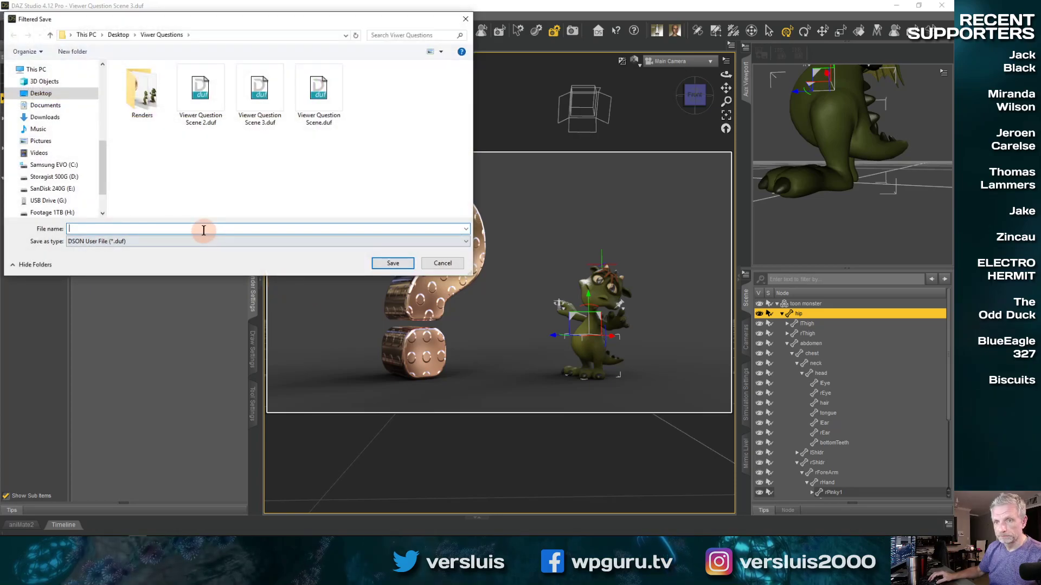
{"action": "left_click", "coordinate": [258, 104]}
{"action": "left_click", "coordinate": [201, 232]}
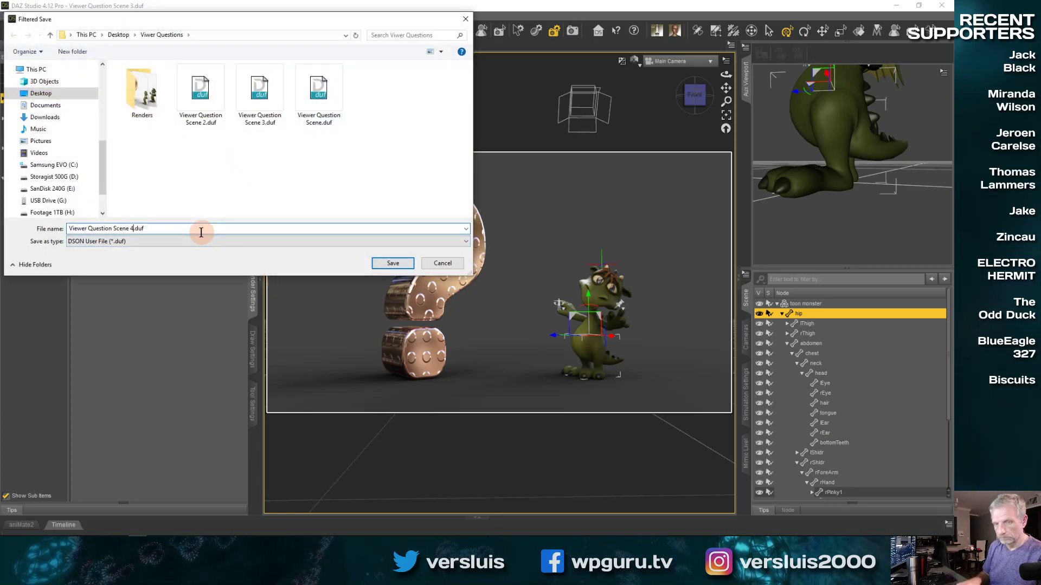
{"action": "key", "text": "Return"}
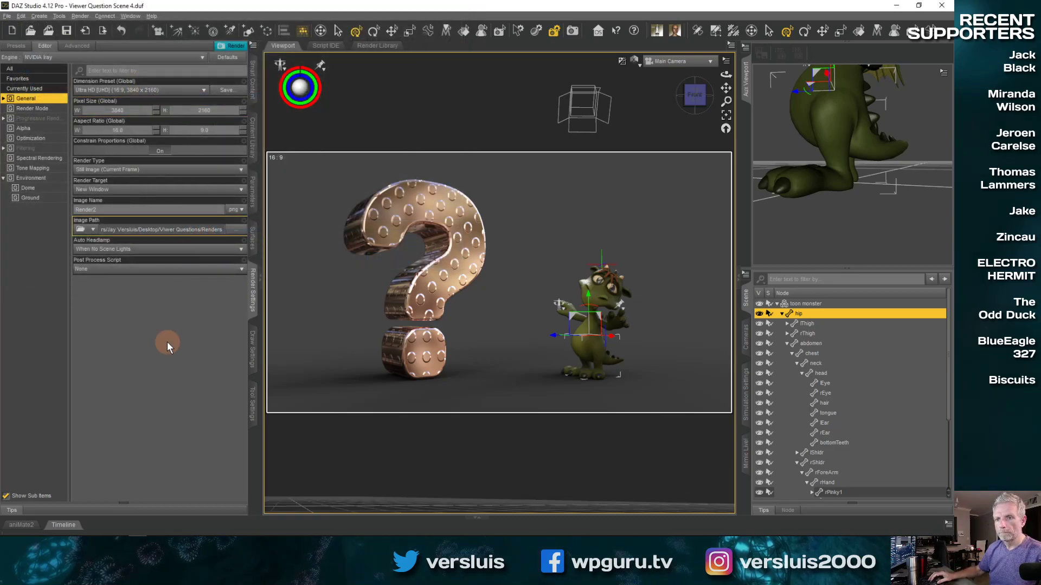
- Make the Post Denoiser available and enable it in the render's filtering settings, trying the Bloom Filter but leaving it off
{"action": "left_click", "coordinate": [49, 118]}
{"action": "left_click", "coordinate": [51, 150]}
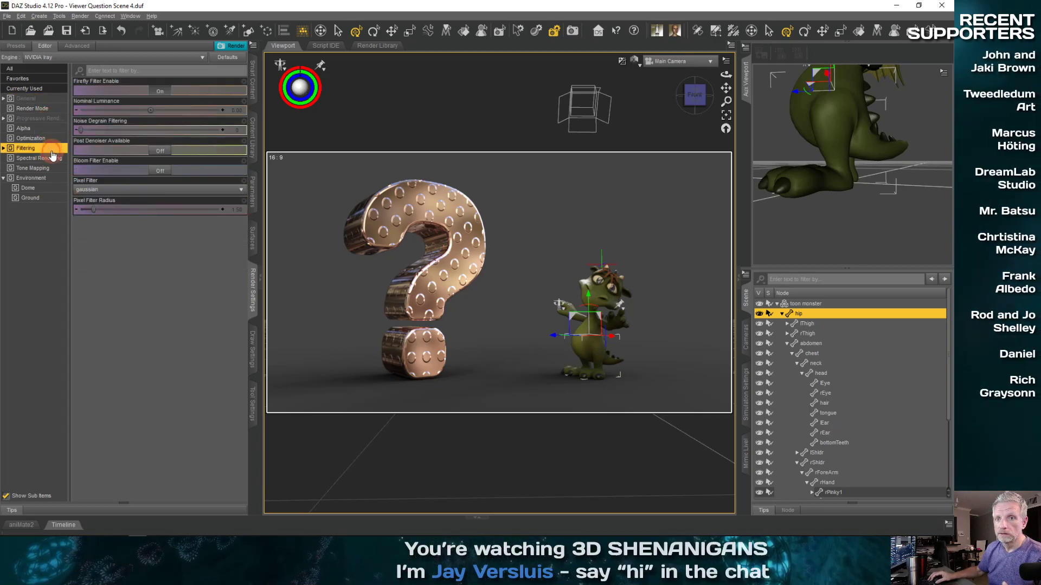
{"action": "left_click", "coordinate": [163, 151]}
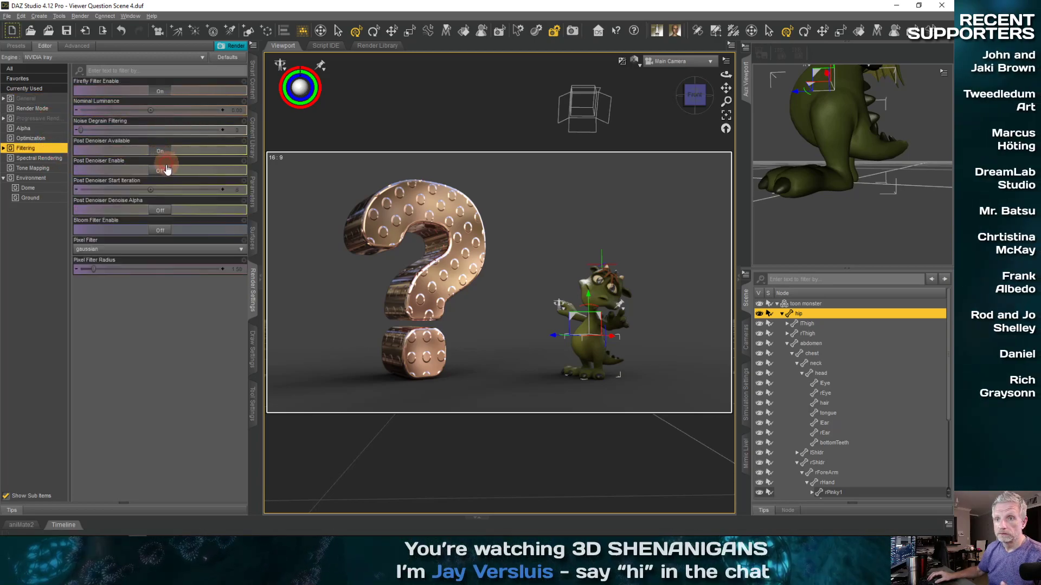
{"action": "left_click", "coordinate": [162, 171]}
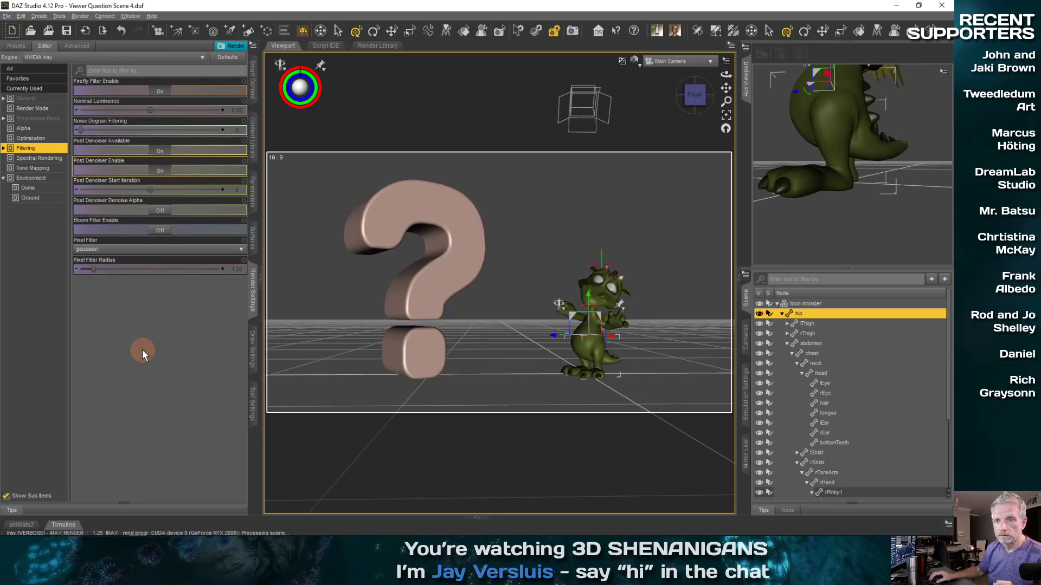
{"action": "left_click", "coordinate": [163, 231]}
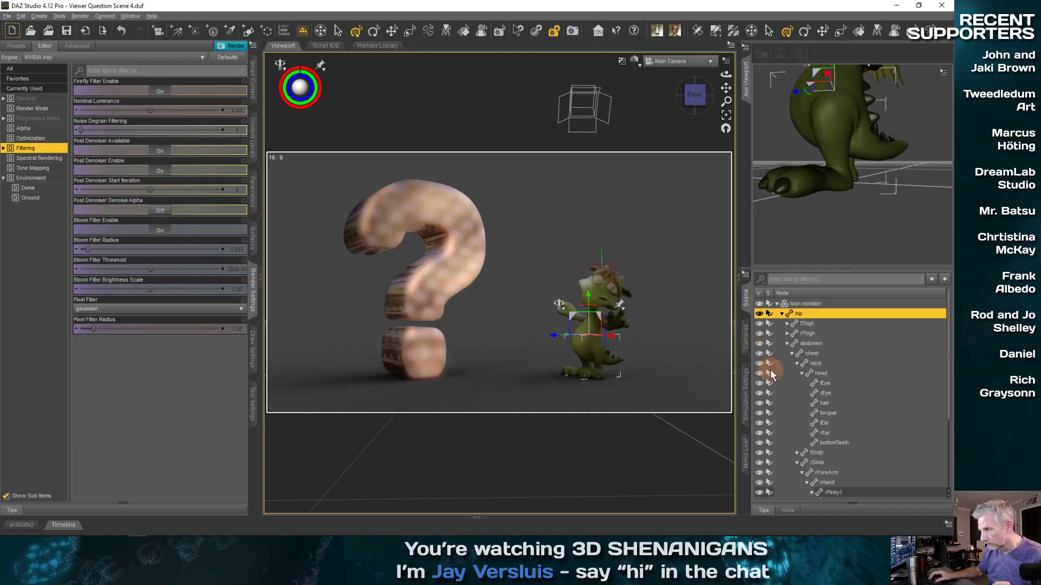
{"action": "left_click", "coordinate": [162, 231]}
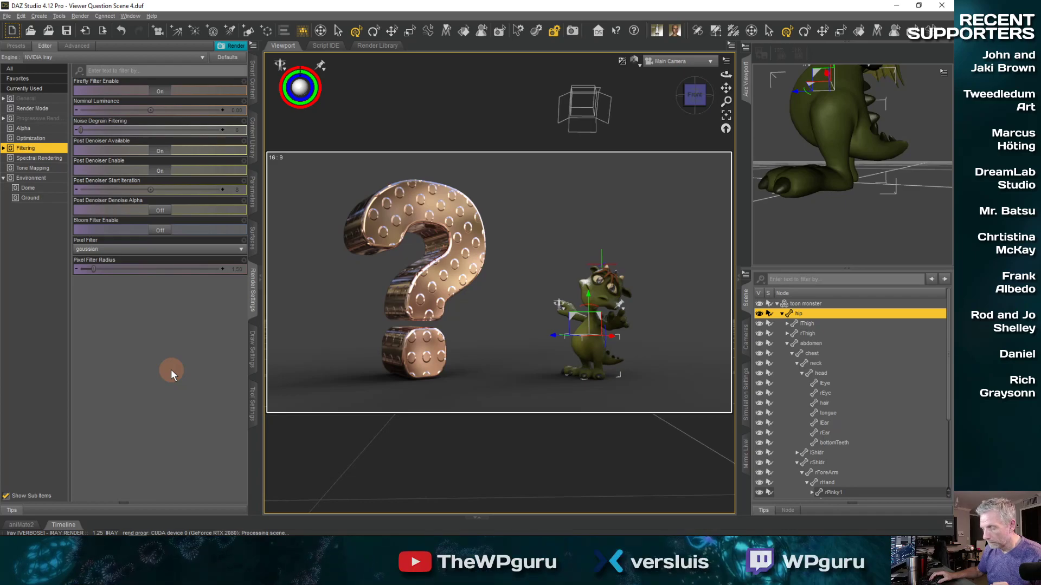
- Start rendering the scene and reposition the render window beside the progress dialog
{"action": "key", "text": "ctrl+r"}
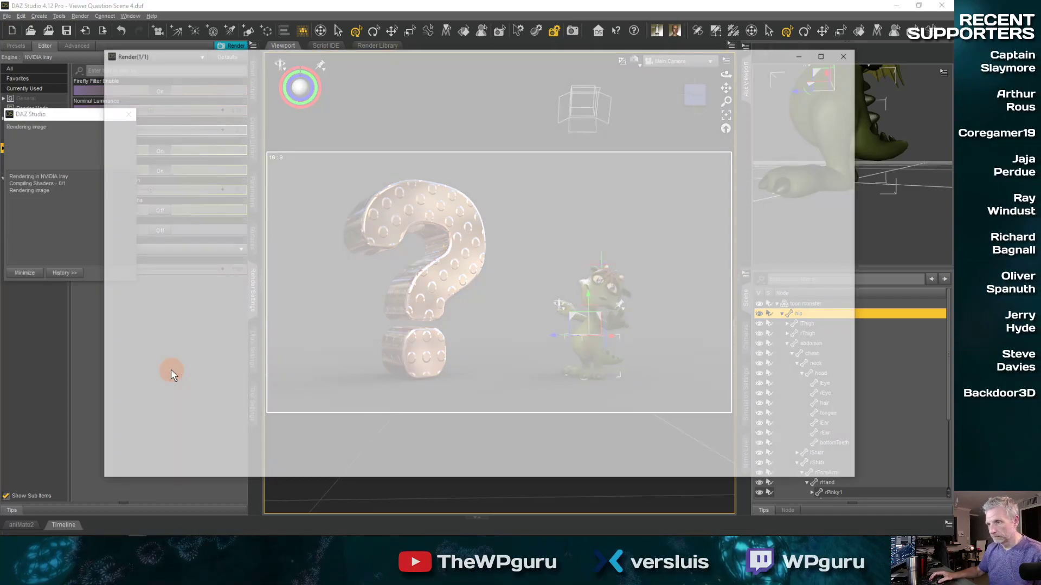
{"action": "left_click_drag", "start_coordinate": [535, 54], "coordinate": [529, 30]}
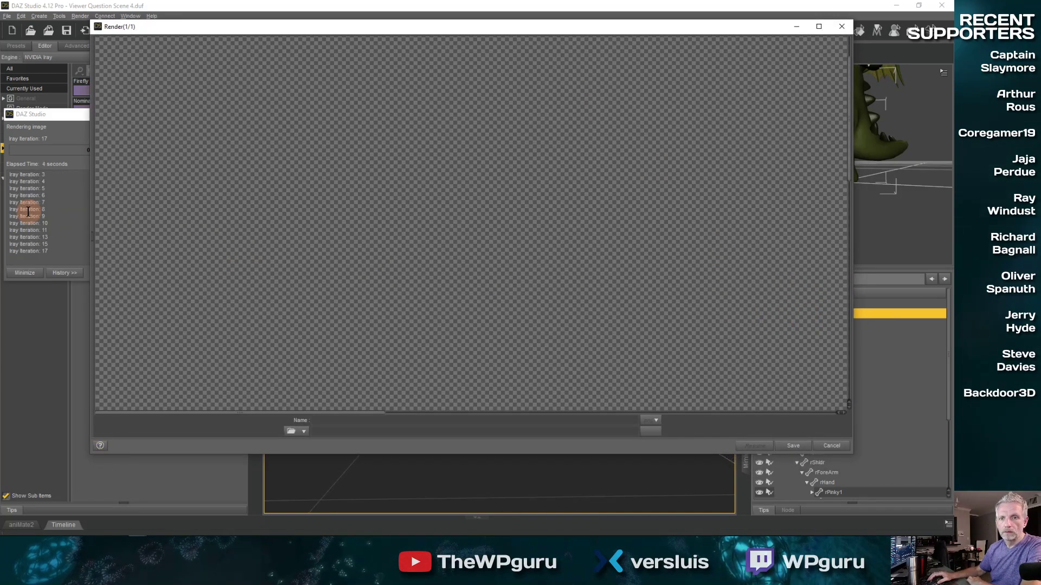
- Examine the 4K render as it resolves, checking the question mark's surface and edges and the monster's face, hands, feet and tail
{"action": "scroll", "coordinate": [542, 319], "scroll_direction": "down", "scroll_amount": 3}
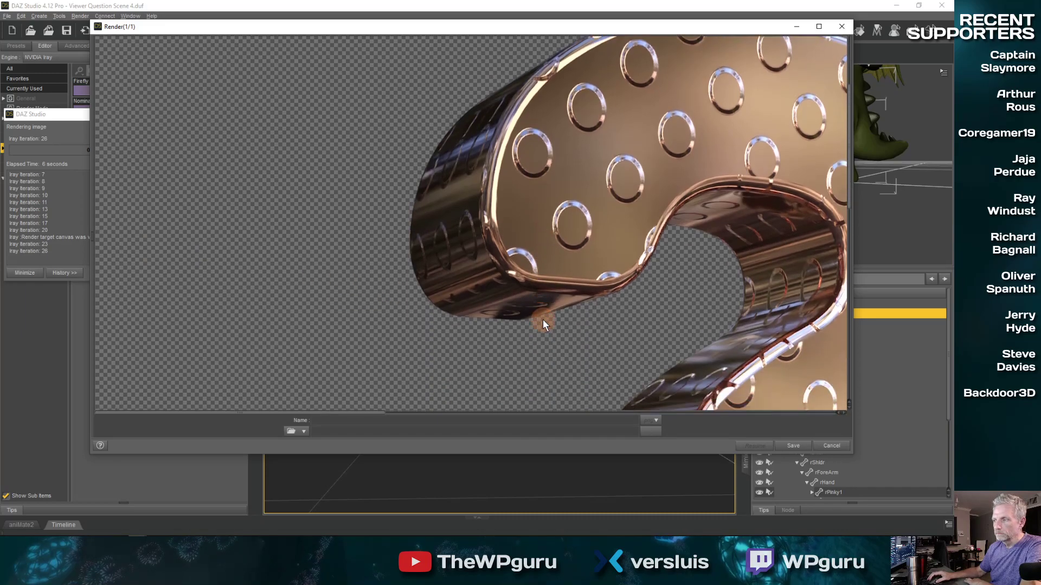
{"action": "left_click_drag", "start_coordinate": [380, 416], "coordinate": [515, 418]}
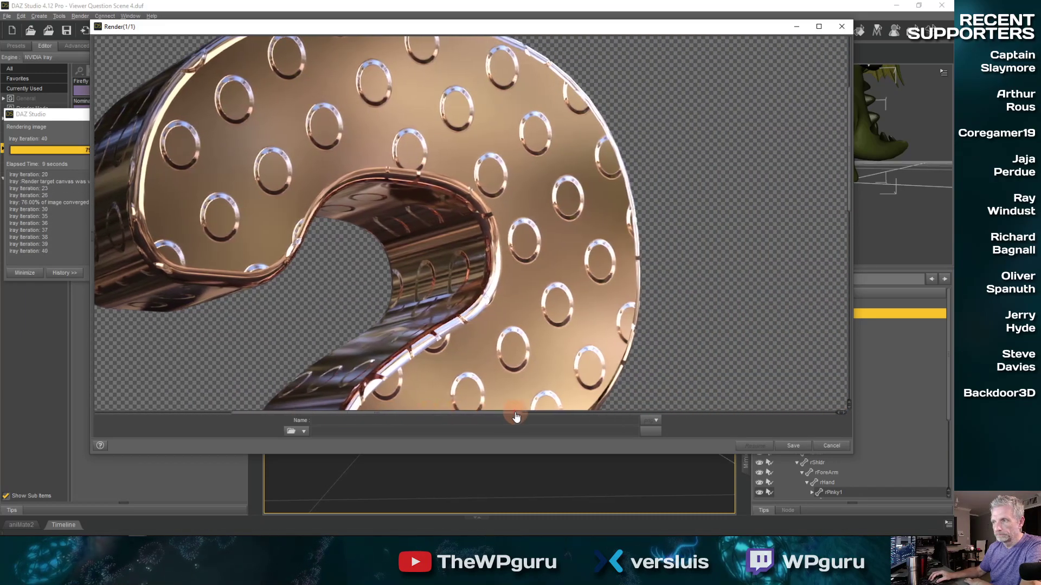
{"action": "scroll", "coordinate": [626, 281], "scroll_direction": "down", "scroll_amount": 1}
{"action": "scroll", "coordinate": [626, 282], "scroll_direction": "down", "scroll_amount": 8}
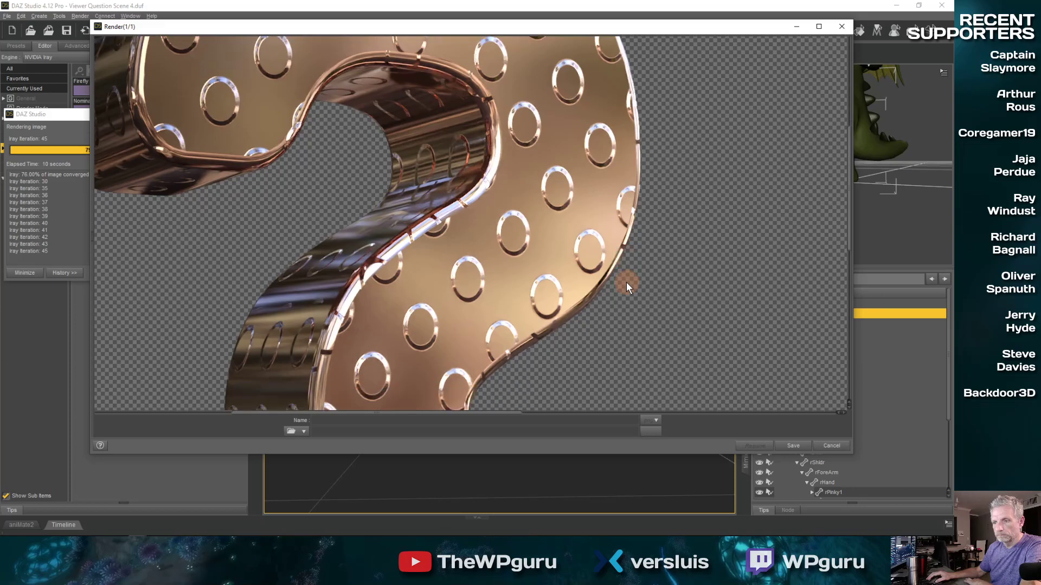
{"action": "scroll", "coordinate": [626, 282], "scroll_direction": "down", "scroll_amount": 4}
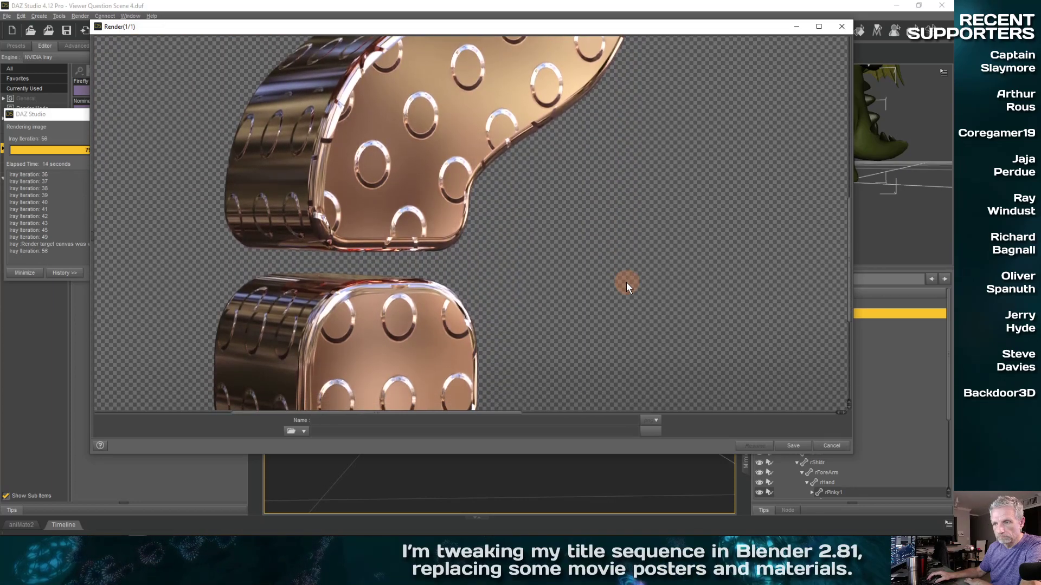
{"action": "left_click_drag", "start_coordinate": [366, 413], "coordinate": [601, 415]}
{"action": "scroll", "coordinate": [722, 277], "scroll_direction": "up", "scroll_amount": 1}
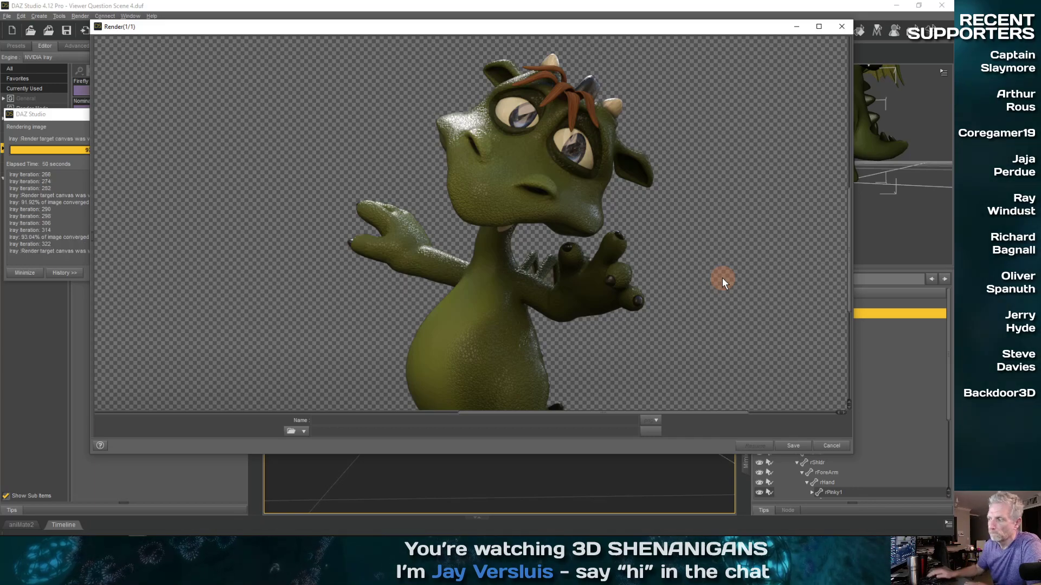
{"action": "scroll", "coordinate": [722, 278], "scroll_direction": "down", "scroll_amount": 5}
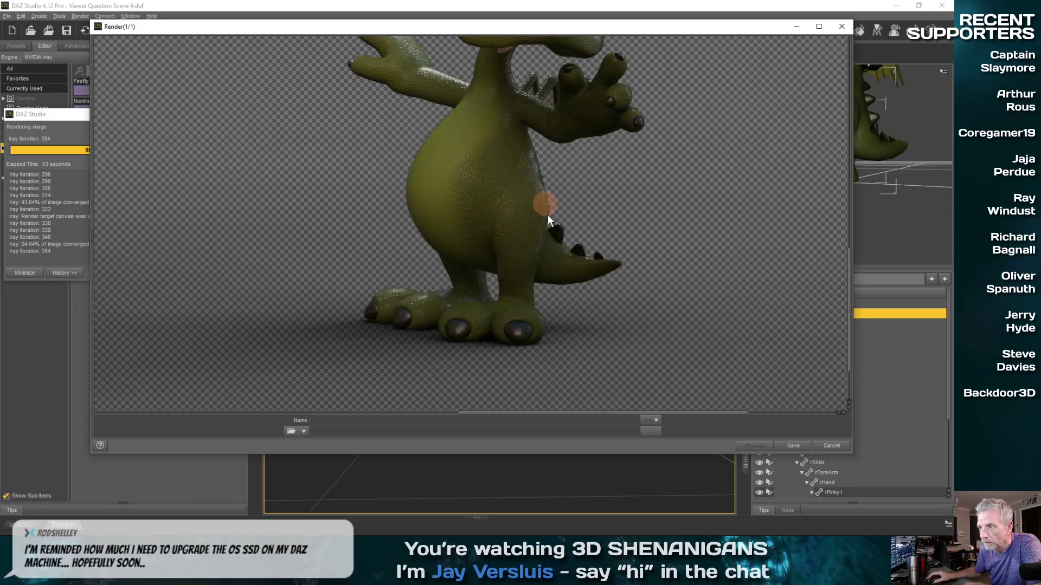
{"action": "scroll", "coordinate": [528, 301], "scroll_direction": "up", "scroll_amount": 3}
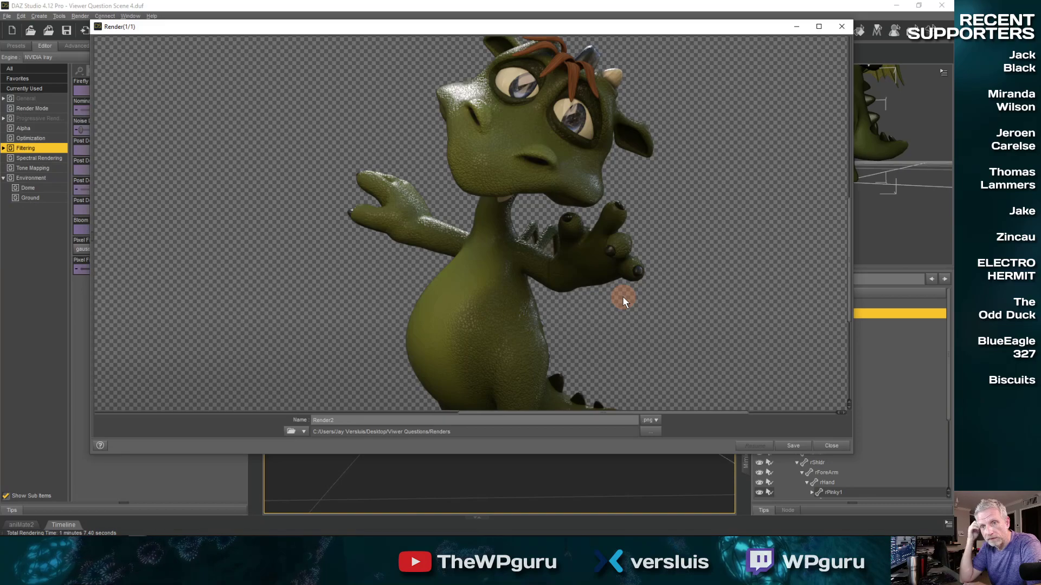
{"action": "scroll", "coordinate": [622, 296], "scroll_direction": "down", "scroll_amount": 5}
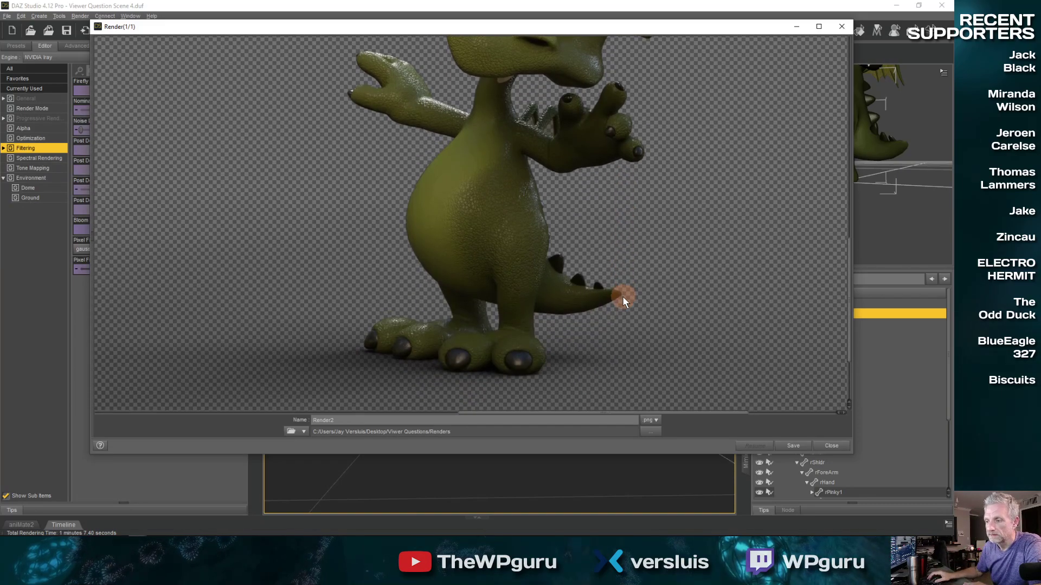
{"action": "scroll", "coordinate": [622, 296], "scroll_direction": "up", "scroll_amount": 10}
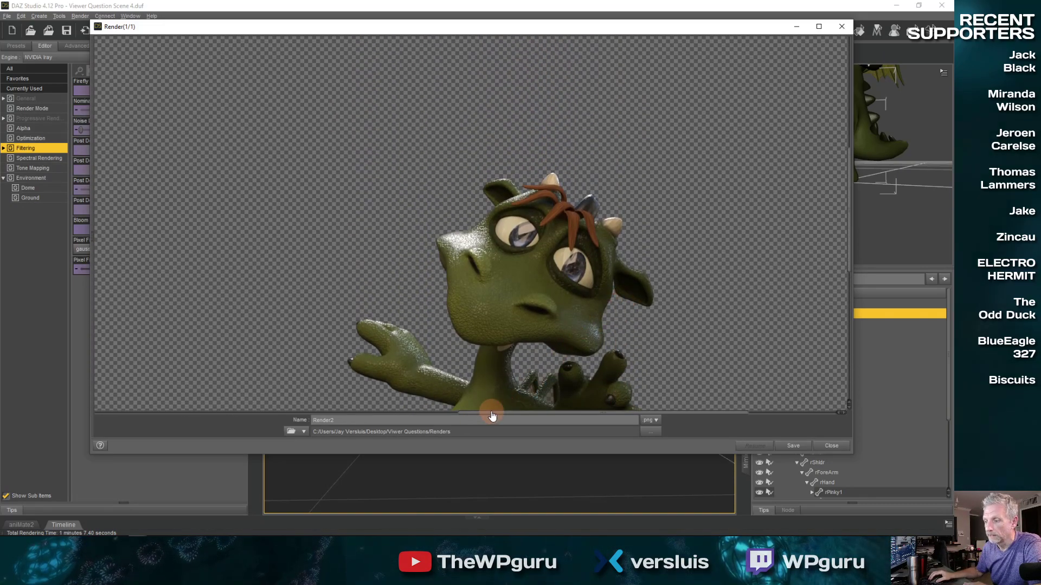
{"action": "left_click_drag", "start_coordinate": [491, 414], "coordinate": [314, 424]}
{"action": "scroll", "coordinate": [591, 245], "scroll_direction": "up", "scroll_amount": 5}
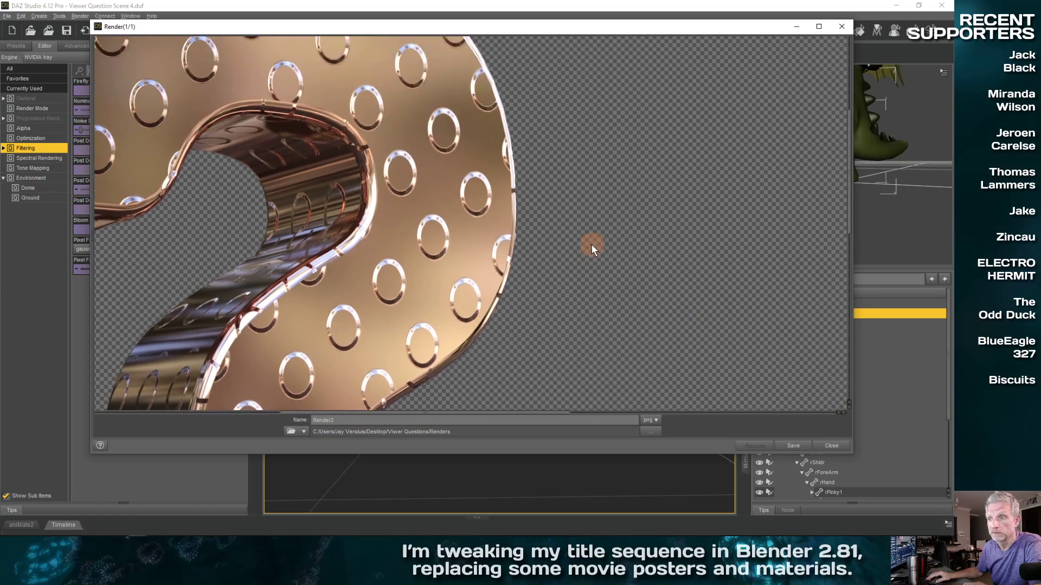
{"action": "left_click_drag", "start_coordinate": [458, 416], "coordinate": [359, 421]}
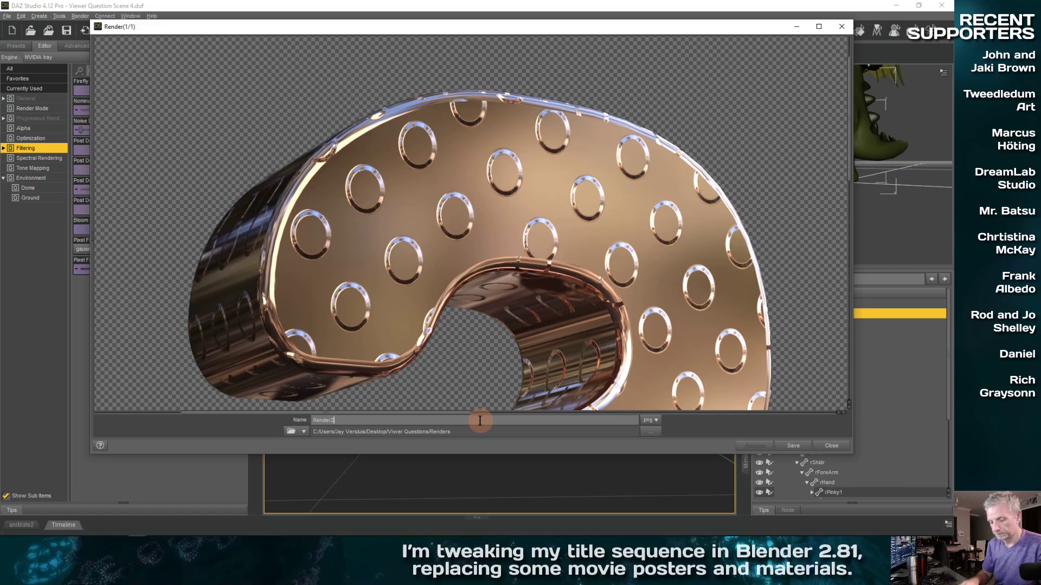
- Save the finished render as Render3 in PNG format in the Renders folder and close the render window
{"action": "left_click", "coordinate": [794, 446]}
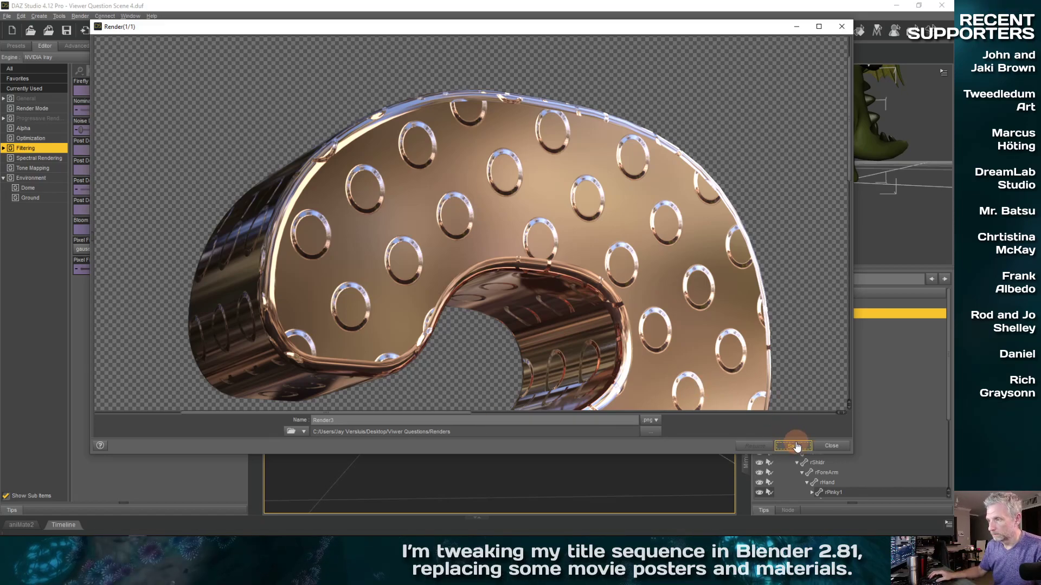
{"action": "left_click", "coordinate": [832, 449]}
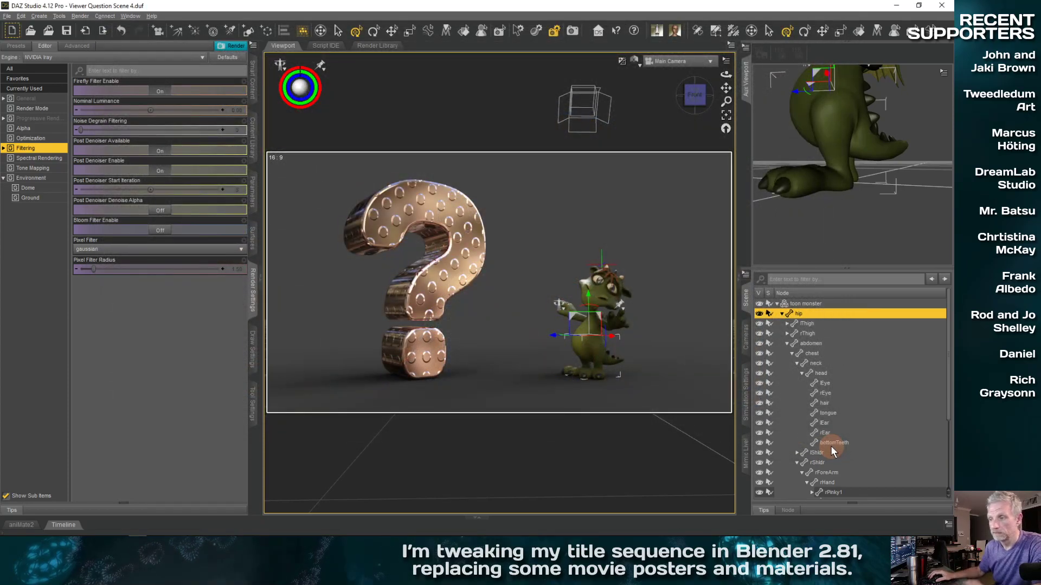
- Switch to Photoshop and place Render3.png as an embedded smart object directly above the Render2 layer, keeping its default fit
{"action": "left_click", "coordinate": [896, 4]}
{"action": "left_click", "coordinate": [158, 530]}
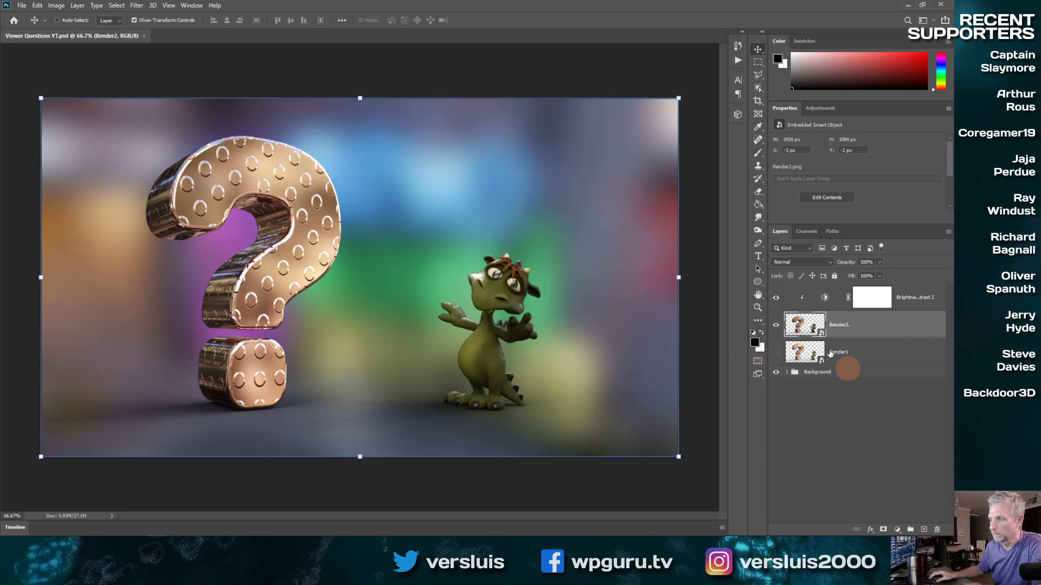
{"action": "left_click", "coordinate": [22, 6]}
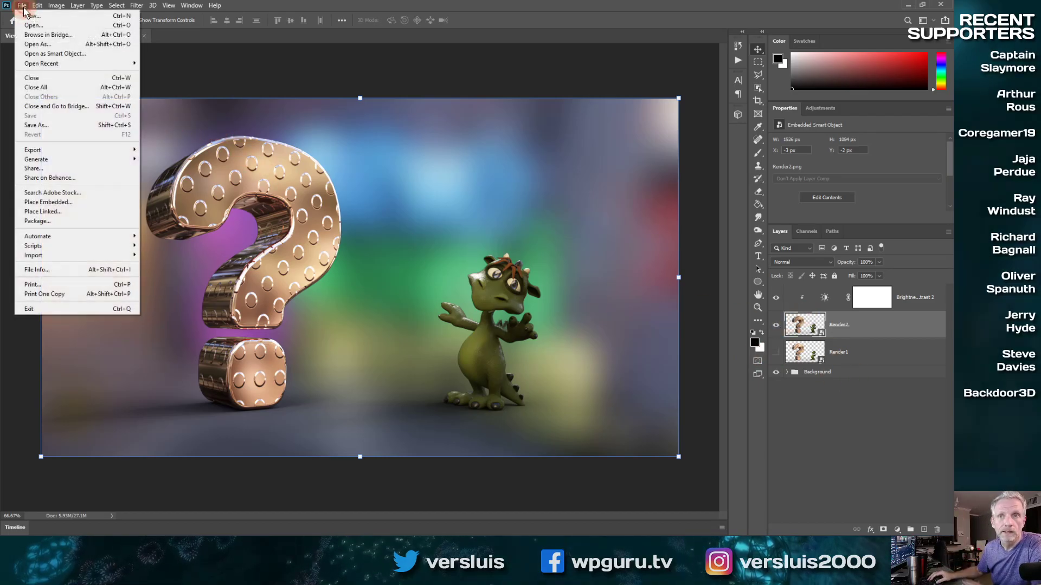
{"action": "left_click", "coordinate": [65, 201]}
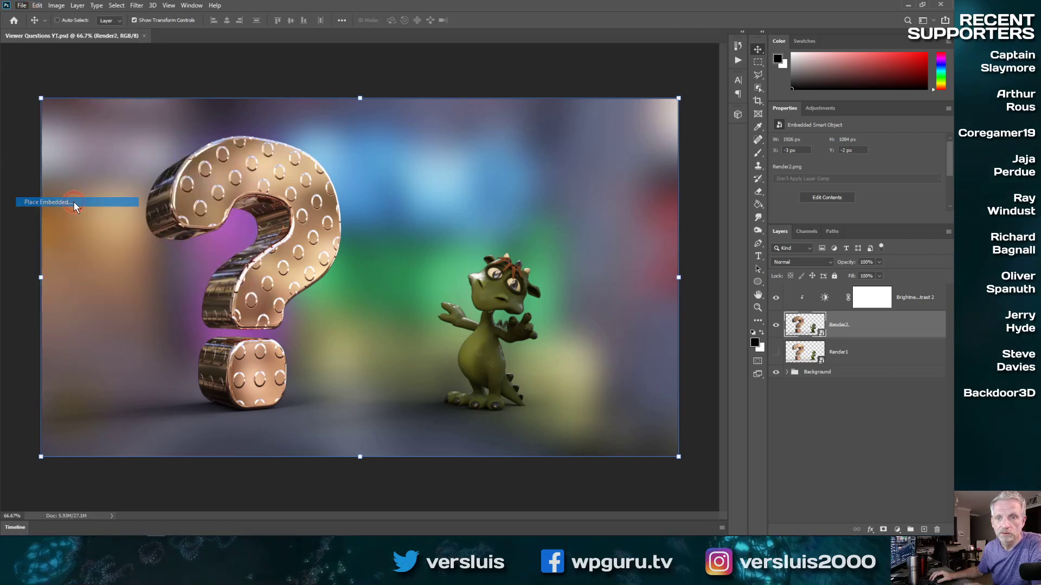
{"action": "left_click", "coordinate": [304, 86]}
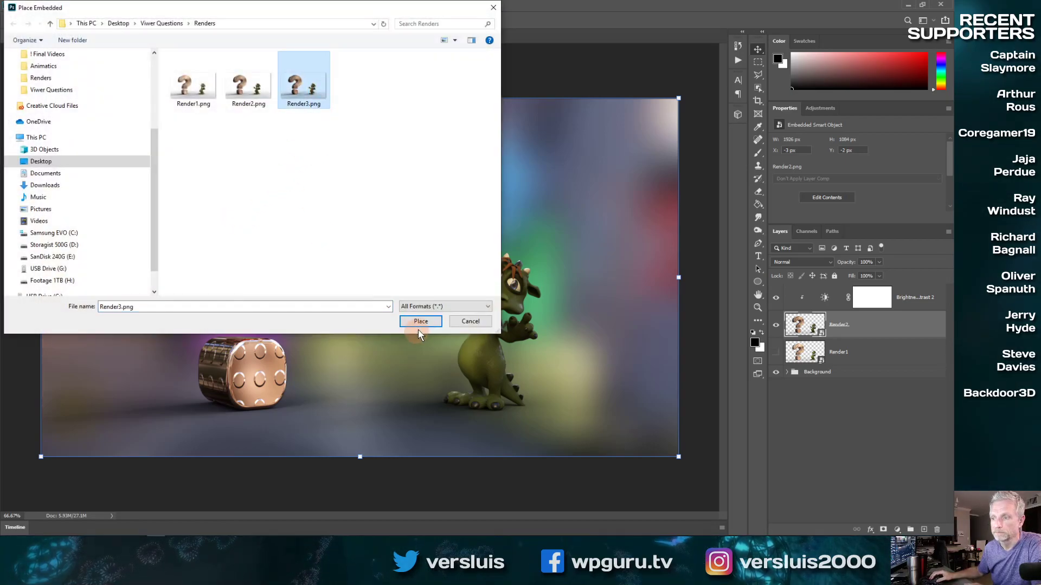
{"action": "left_click", "coordinate": [420, 321]}
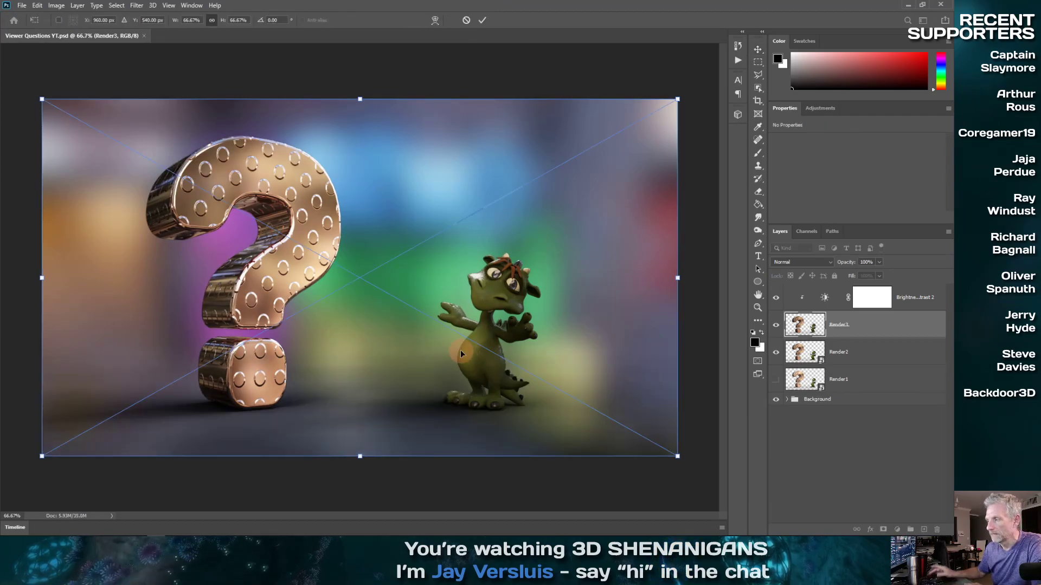
{"action": "key", "text": "Return"}
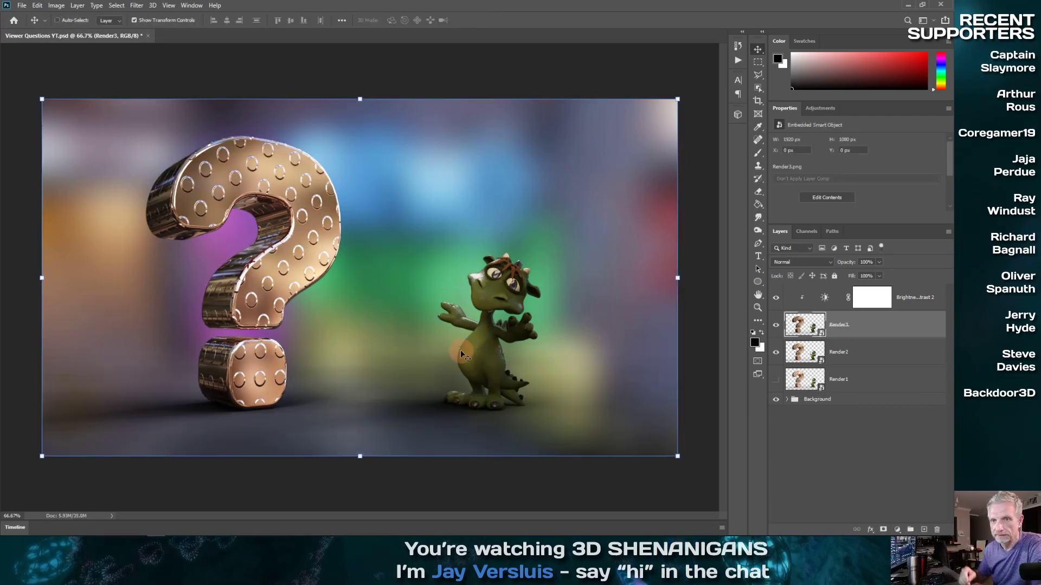
- Hide the Render2 layer and save the Photoshop document
{"action": "left_click", "coordinate": [777, 358]}
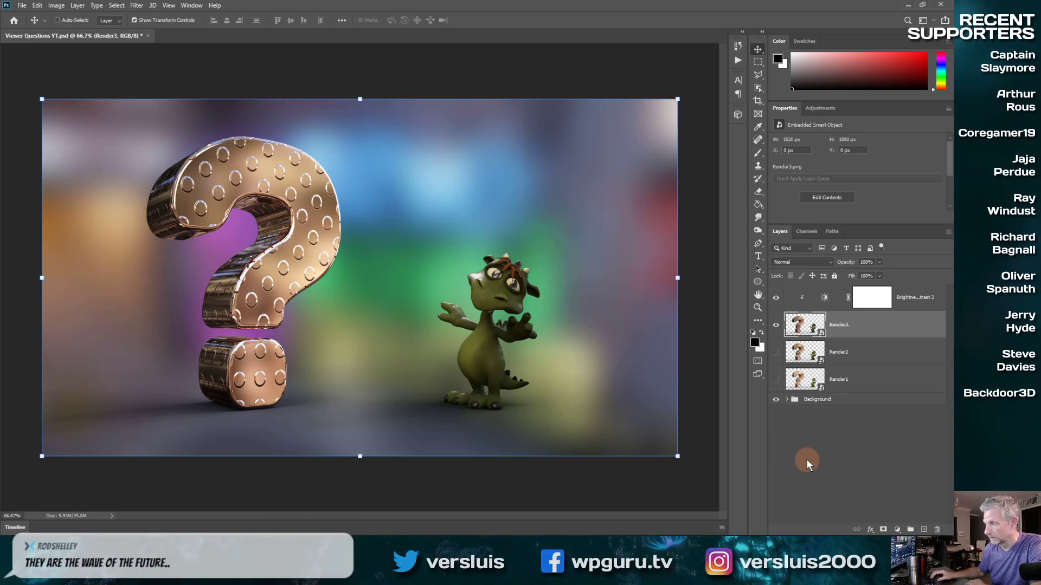
{"action": "left_click", "coordinate": [22, 6]}
{"action": "left_click", "coordinate": [30, 116]}
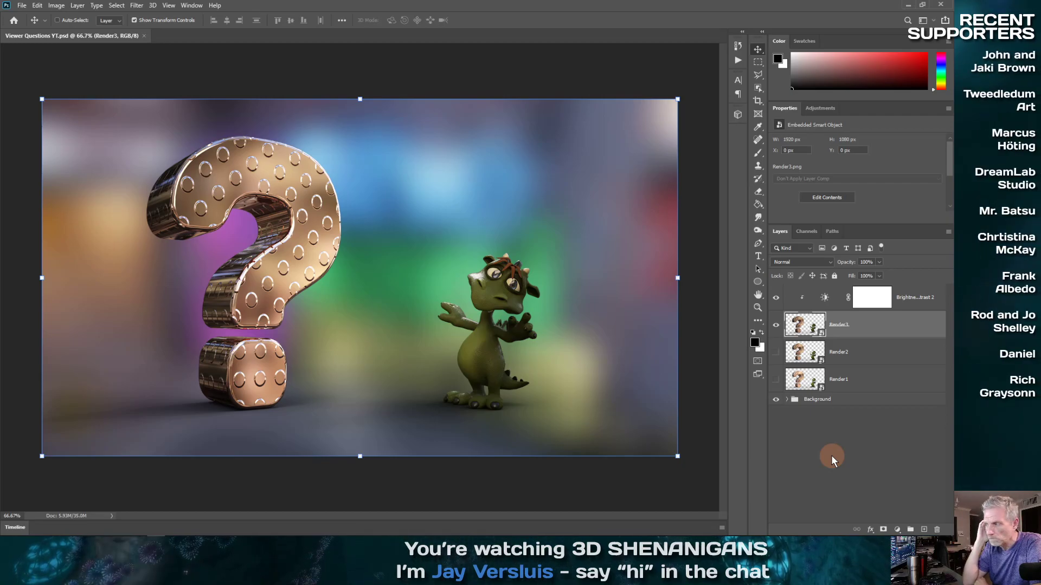
- Raise the Brightness of the Brightness/Contrast 2 adjustment layer to about 35
{"action": "left_click", "coordinate": [872, 292]}
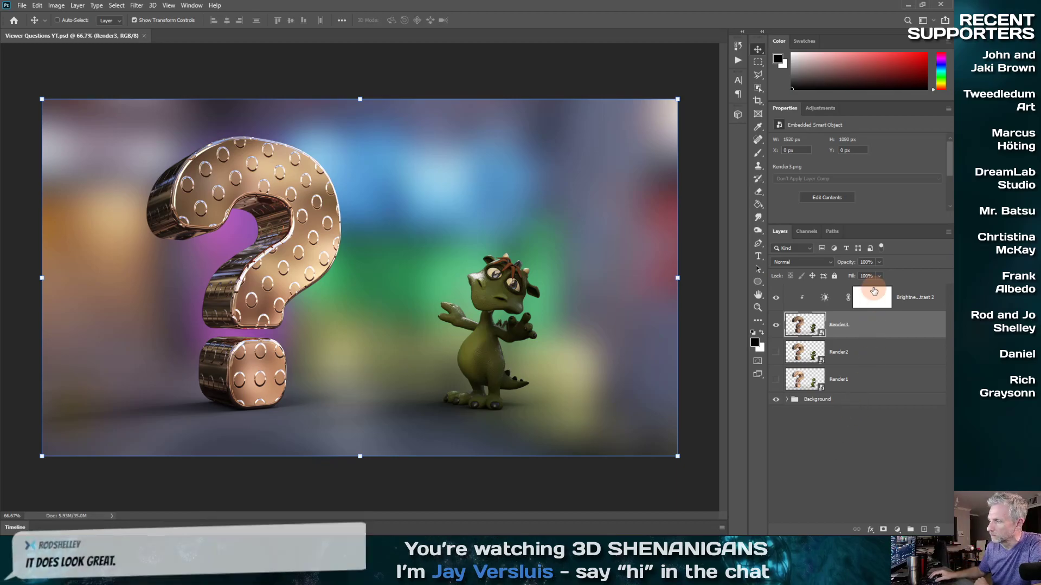
{"action": "left_click", "coordinate": [817, 302]}
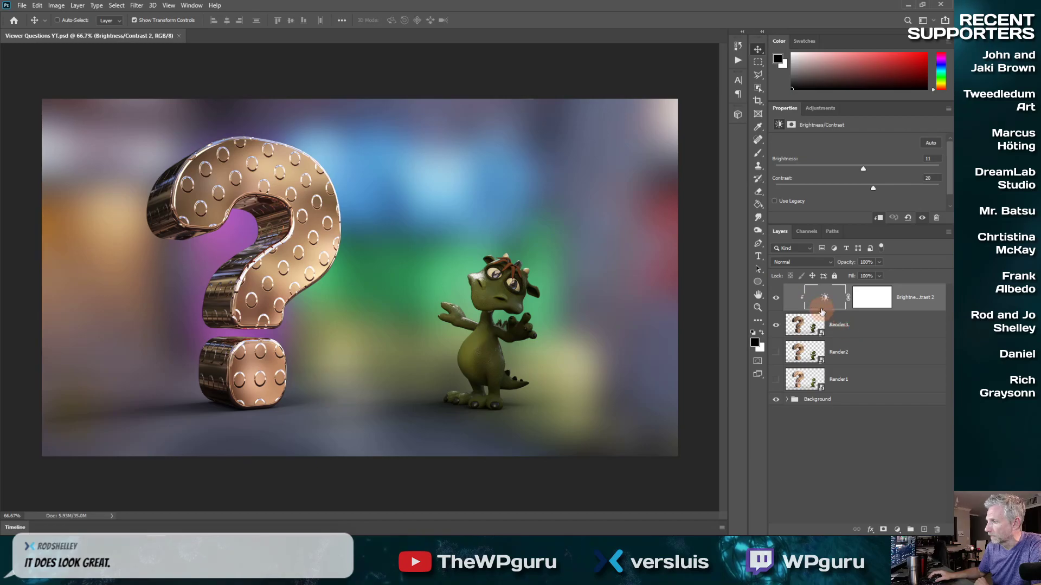
{"action": "left_click", "coordinate": [816, 300]}
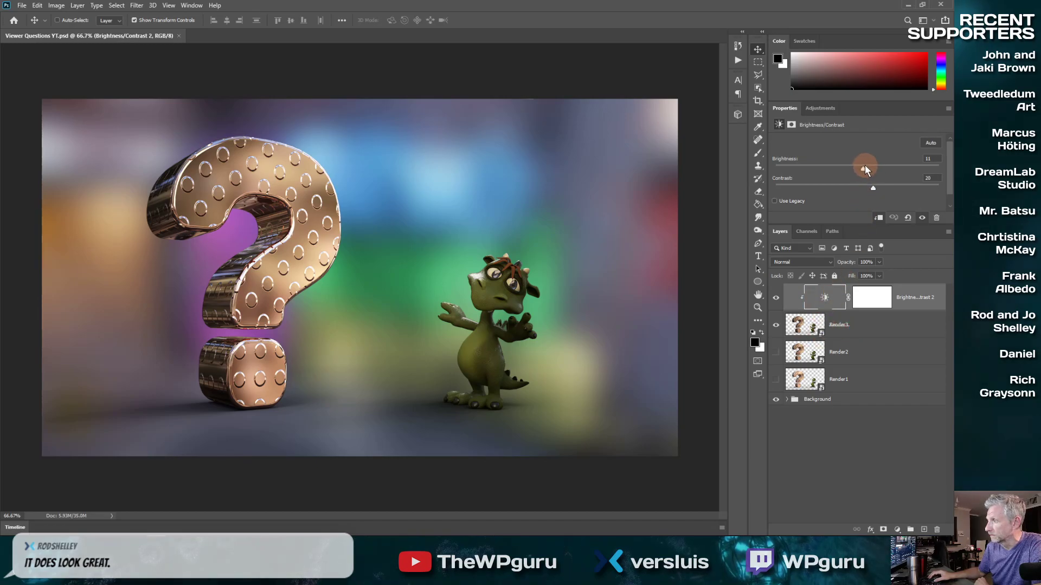
{"action": "left_click_drag", "start_coordinate": [862, 171], "coordinate": [876, 169]}
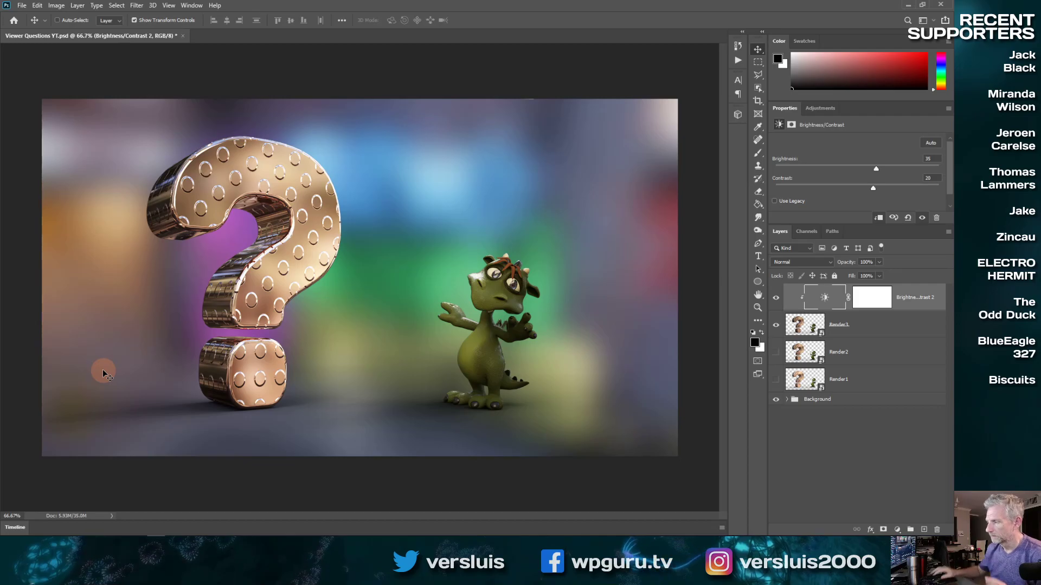
{"action": "left_click", "coordinate": [897, 529]}
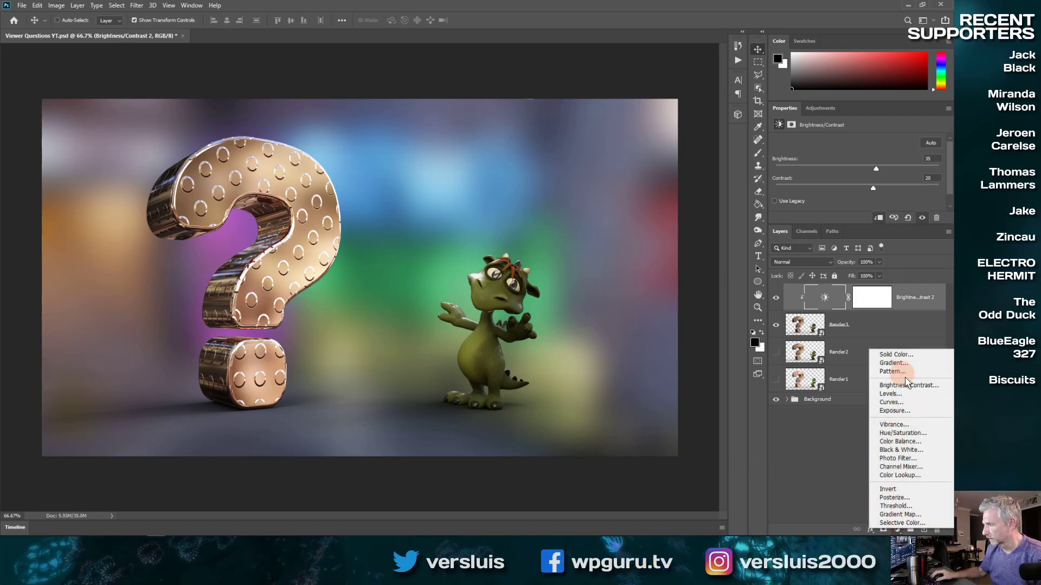
{"action": "left_click", "coordinate": [818, 449]}
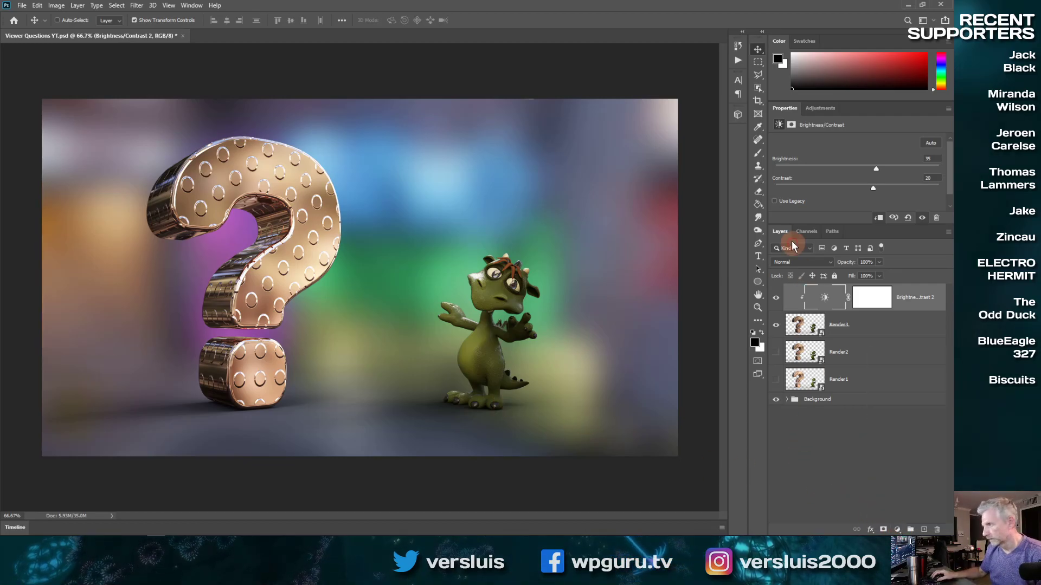
- Add a text layer reading "Viewer Question" on two lines above the monster, with only the V and Q capitalized
{"action": "left_click", "coordinate": [757, 259]}
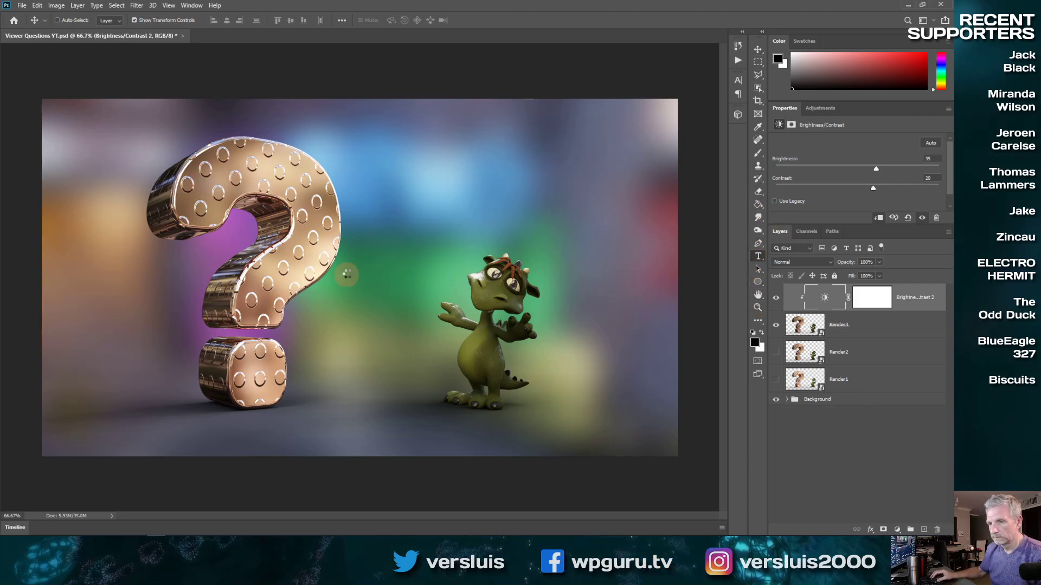
{"action": "left_click", "coordinate": [401, 200]}
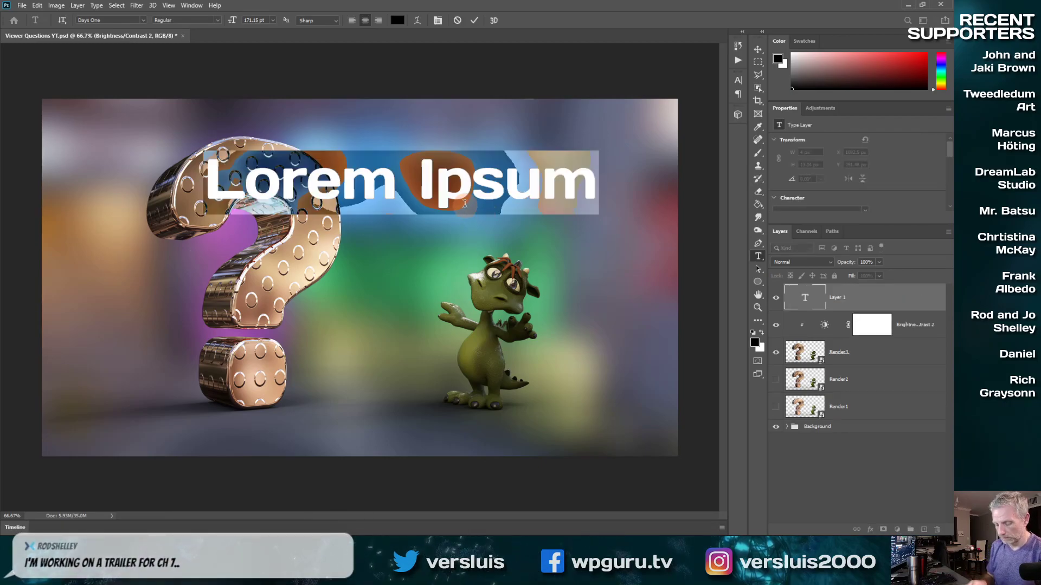
{"action": "type", "text": "Viewer "}
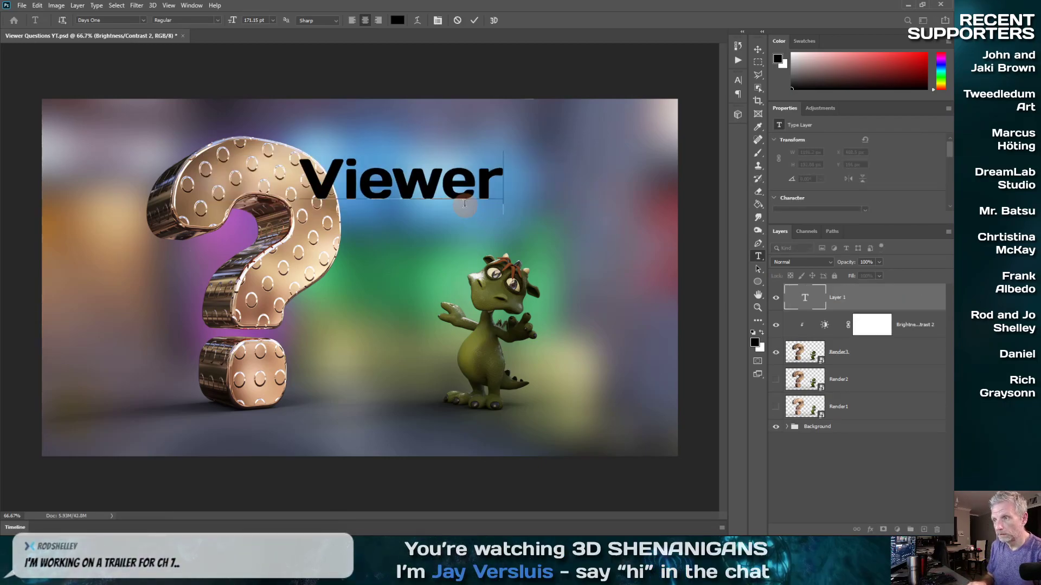
{"action": "type", "text": "QUestion"}
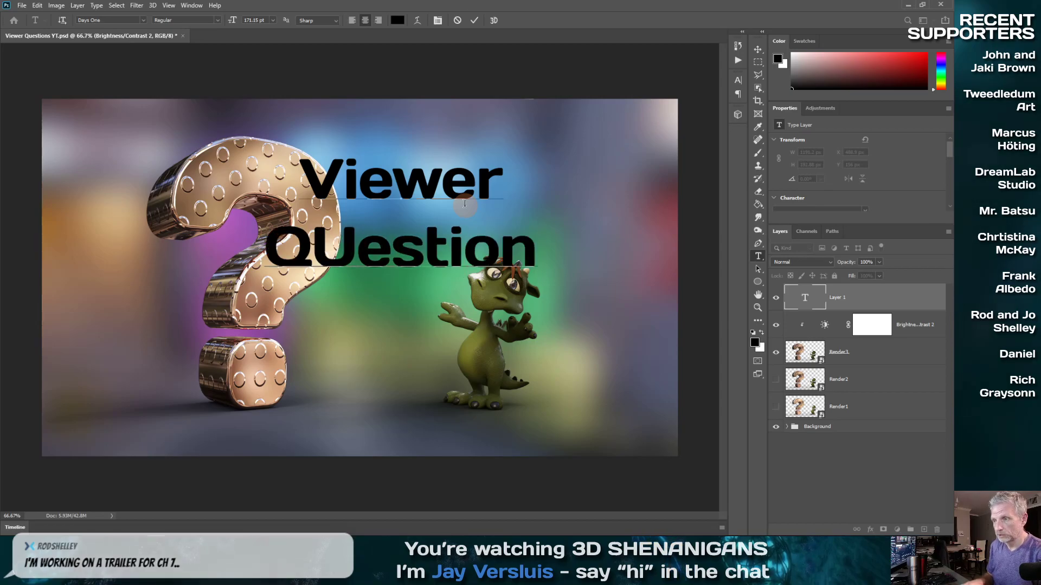
{"action": "key", "text": "Left"}
{"action": "key", "text": "Left"}
{"action": "key", "text": "Left"}
{"action": "key", "text": "Left"}
{"action": "key", "text": "Left"}
{"action": "key", "text": "Left"}
{"action": "key", "text": "BackSpace"}
{"action": "type", "text": "u"}
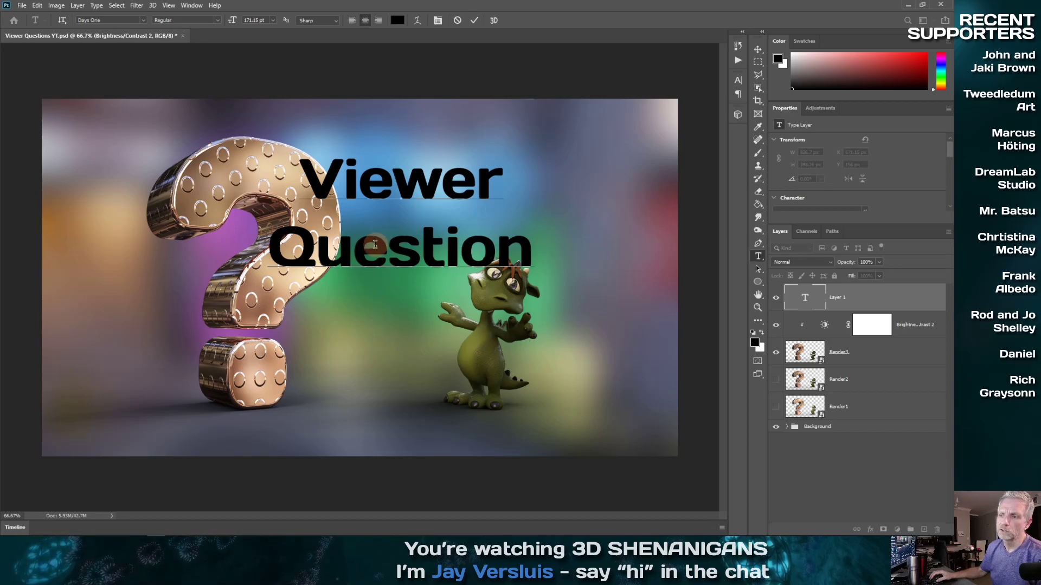
- Left-align both lines of the "Viewer Question" text and commit the text edit
{"action": "left_click", "coordinate": [352, 22]}
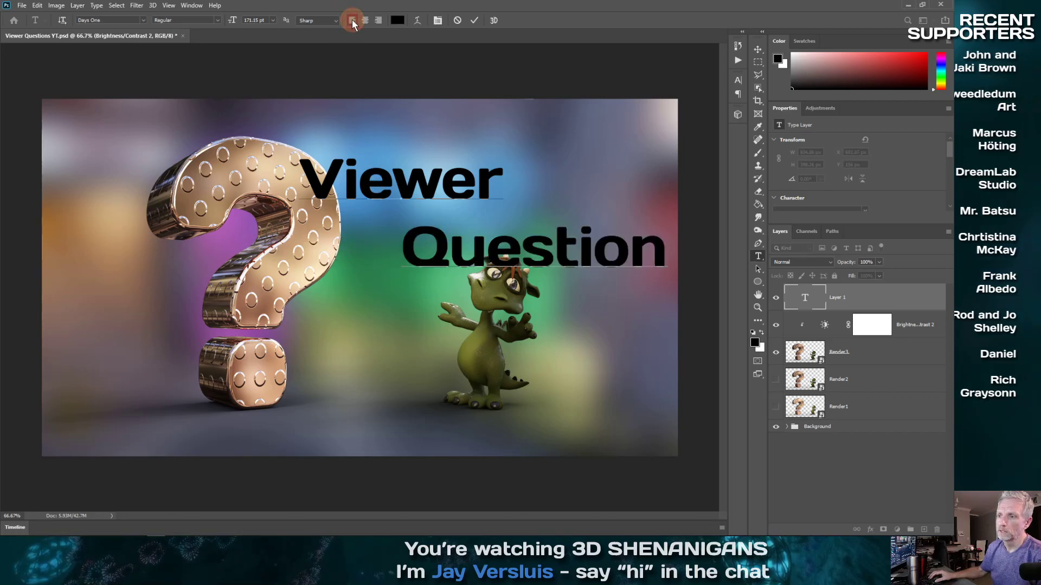
{"action": "key", "text": "ctrl+a"}
{"action": "left_click", "coordinate": [353, 22]}
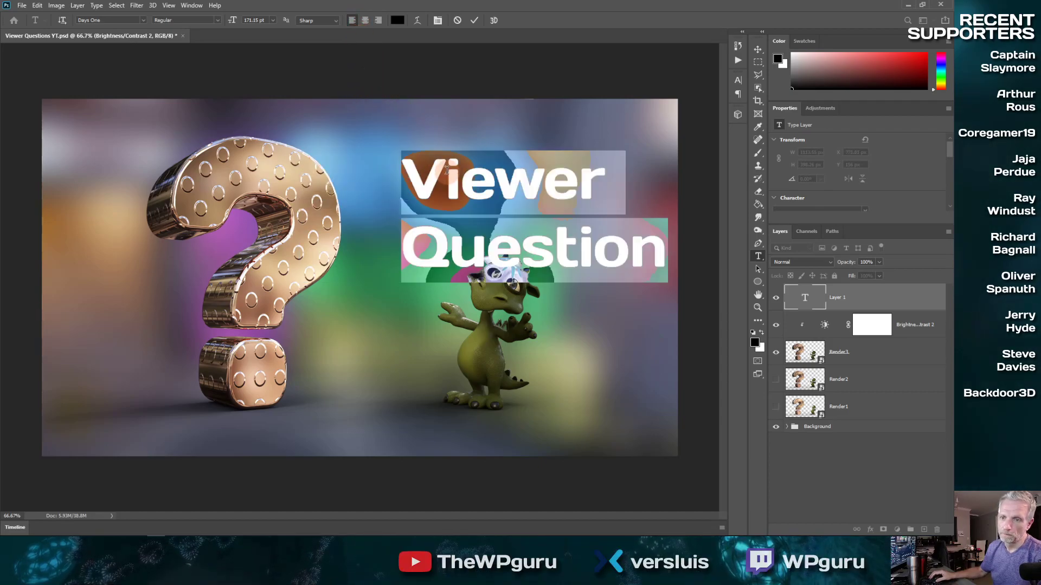
{"action": "left_click", "coordinate": [758, 49]}
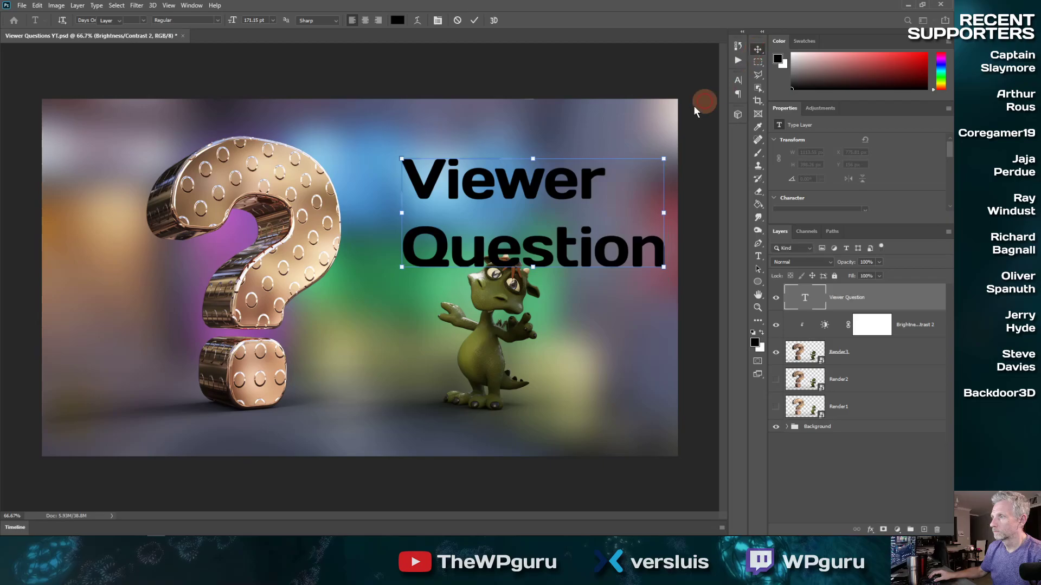
- Rotate the "Viewer Question" text to -90° and place it vertically along the left edge of the image beside the question mark
{"action": "left_click_drag", "start_coordinate": [669, 150], "coordinate": [462, 54]}
{"action": "left_click_drag", "start_coordinate": [555, 193], "coordinate": [138, 287]}
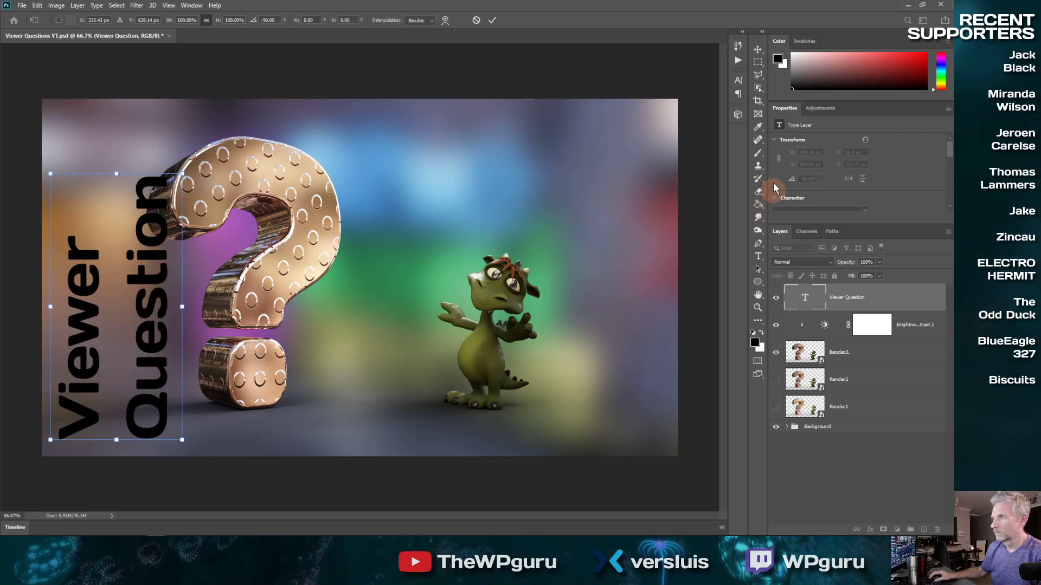
- Tighten the leading of the "Viewer Question" text to 148 pt and shift the text slightly closer to the image's left edge
{"action": "left_click", "coordinate": [737, 80]}
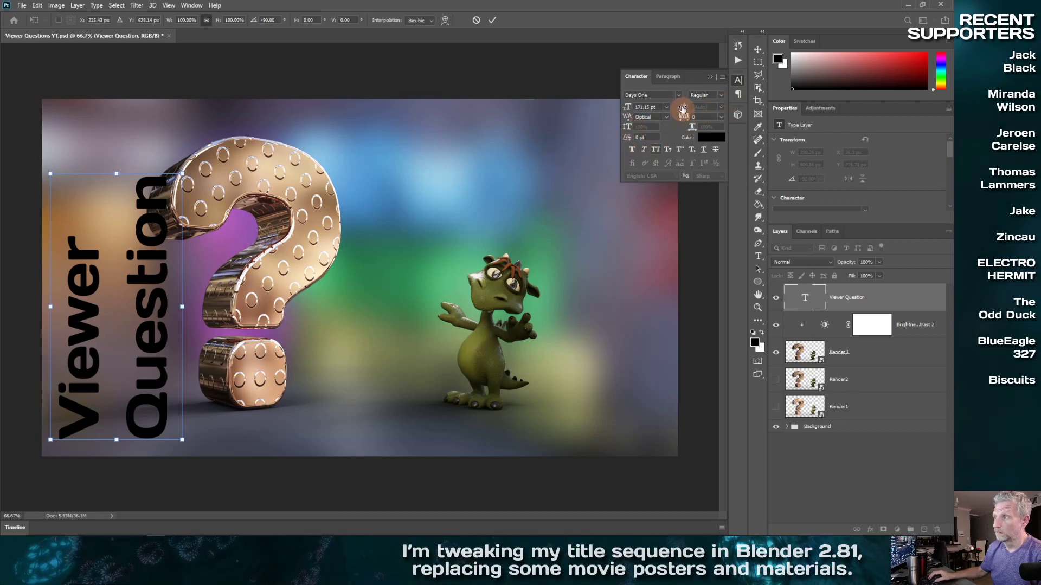
{"action": "left_click", "coordinate": [757, 255]}
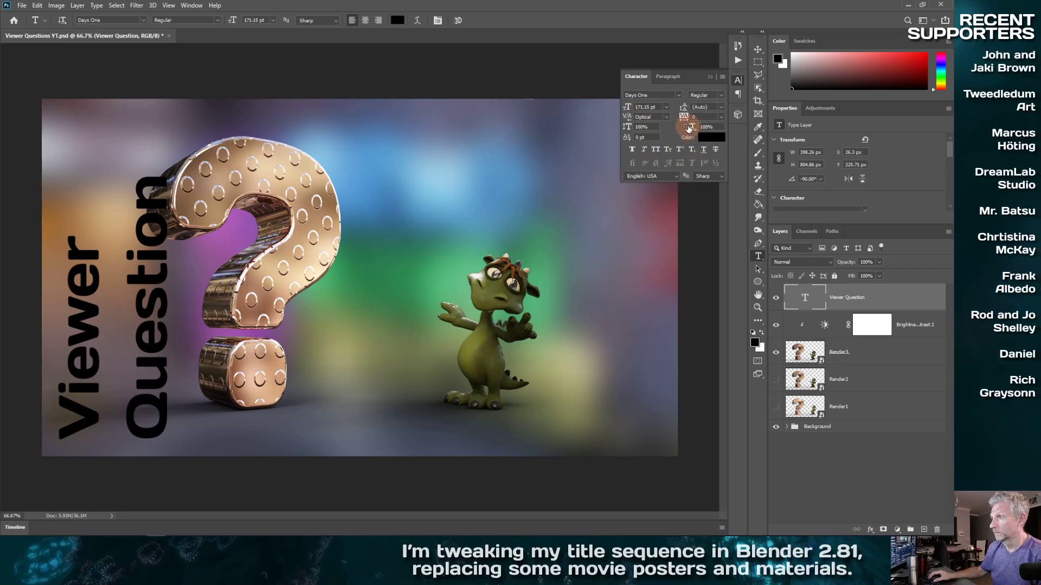
{"action": "left_click_drag", "start_coordinate": [683, 108], "coordinate": [657, 111]}
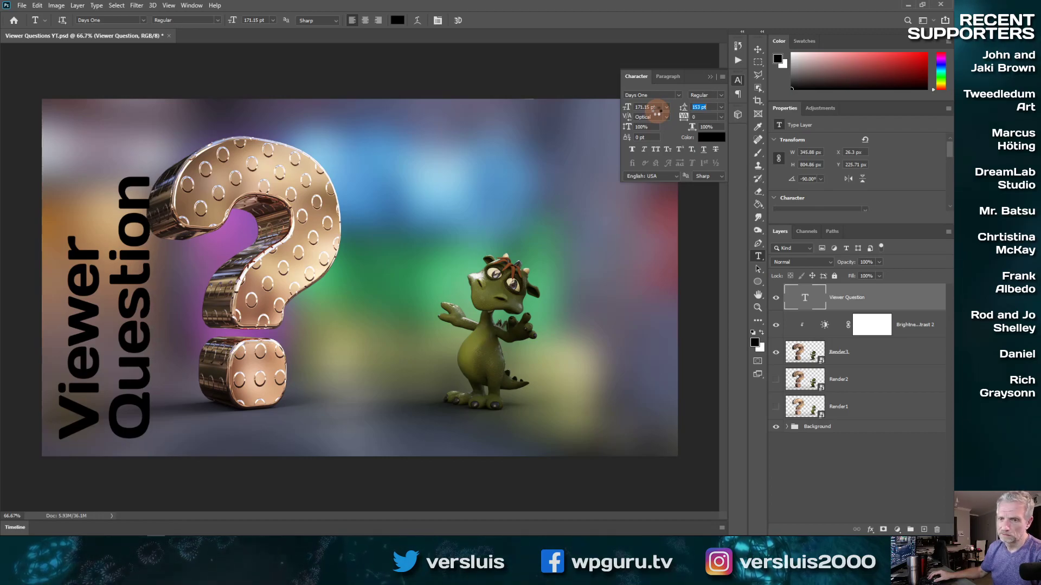
{"action": "key", "text": "Return"}
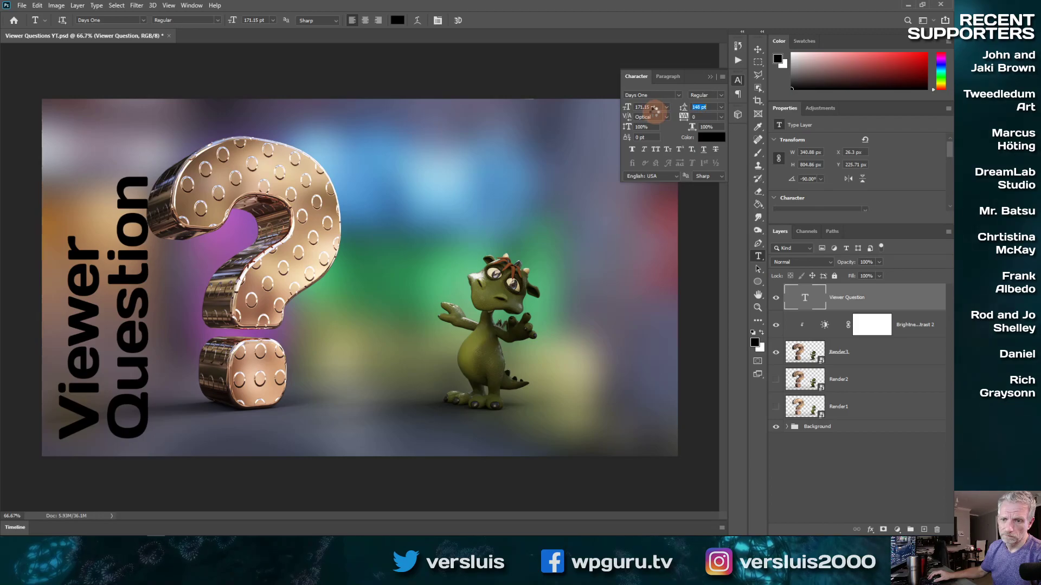
{"action": "key", "text": "Return"}
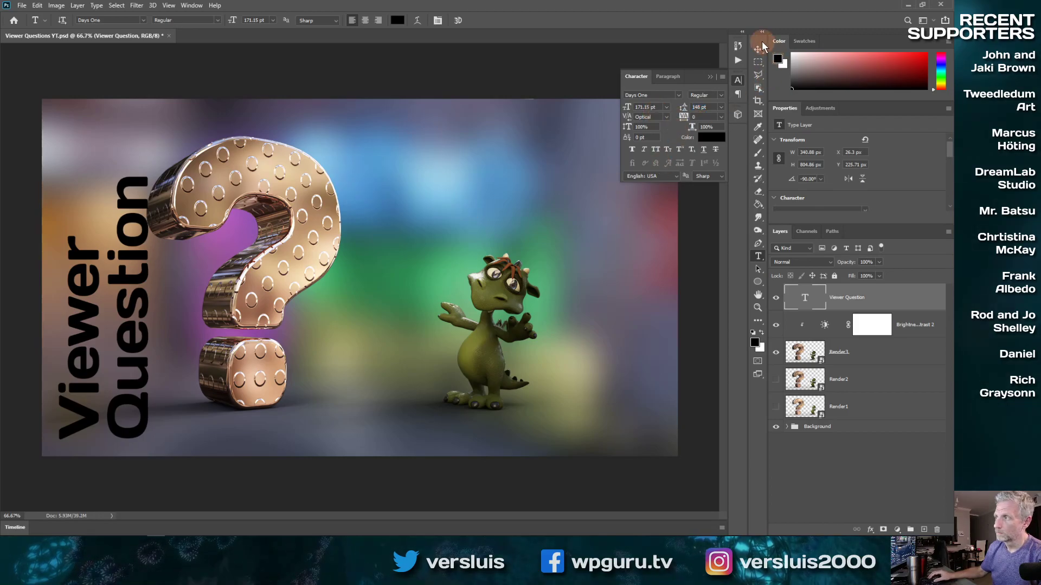
{"action": "left_click", "coordinate": [758, 49]}
{"action": "left_click_drag", "start_coordinate": [420, 179], "coordinate": [405, 173]}
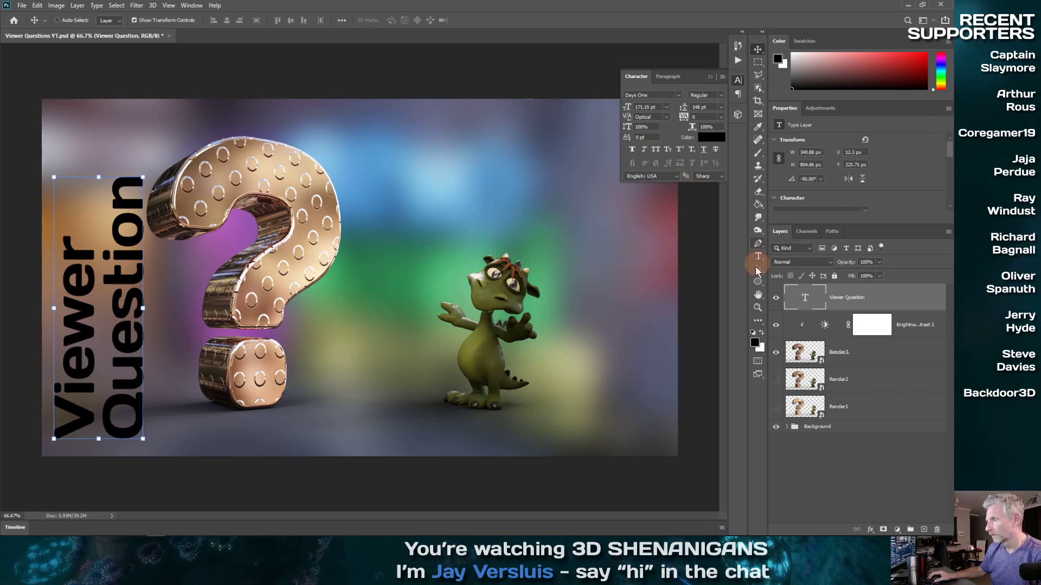
- Try white, brown (#95714e) and light blue (#93cce7) as the color of the "Viewer Question" text
{"action": "left_click", "coordinate": [709, 136]}
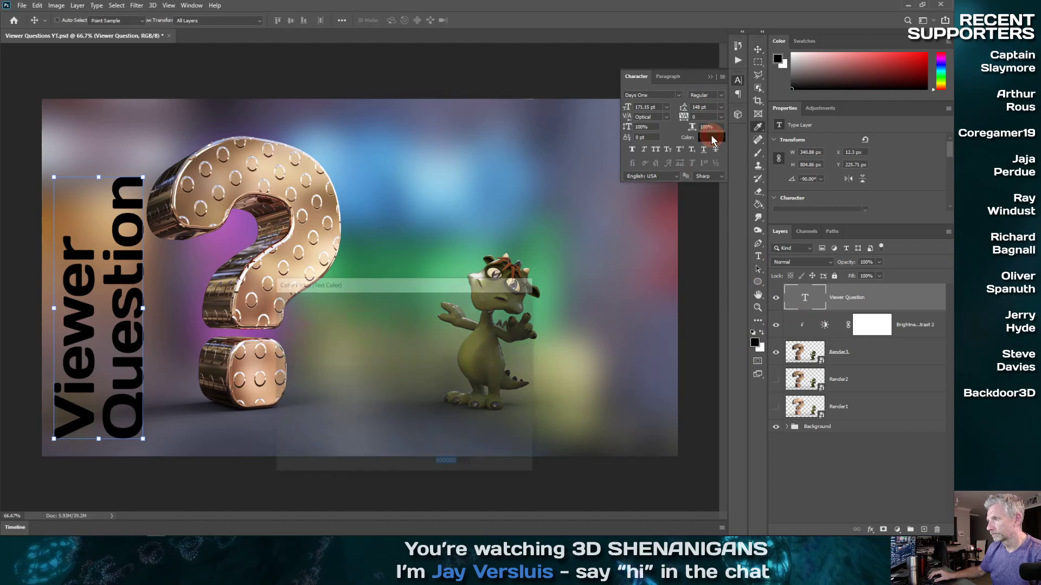
{"action": "left_click", "coordinate": [281, 317]}
{"action": "left_click_drag", "start_coordinate": [282, 317], "coordinate": [277, 306]}
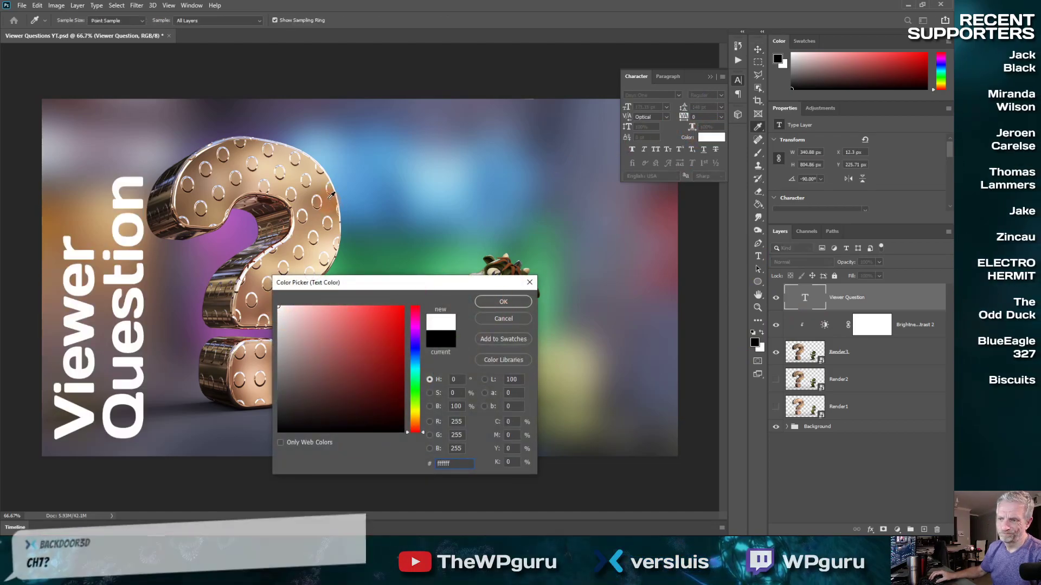
{"action": "left_click", "coordinate": [366, 257]}
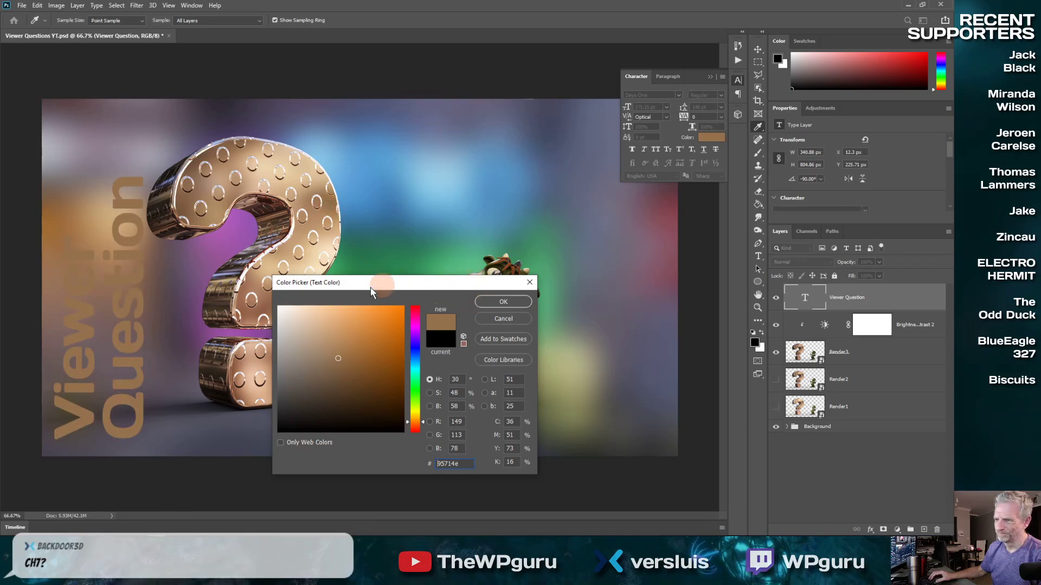
{"action": "left_click", "coordinate": [446, 183]}
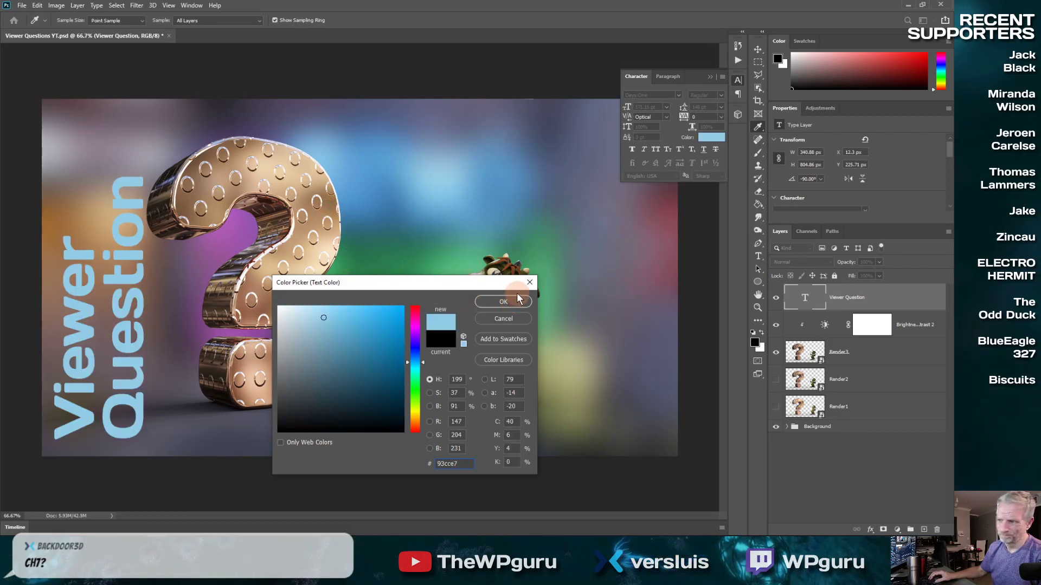
{"action": "left_click", "coordinate": [512, 319]}
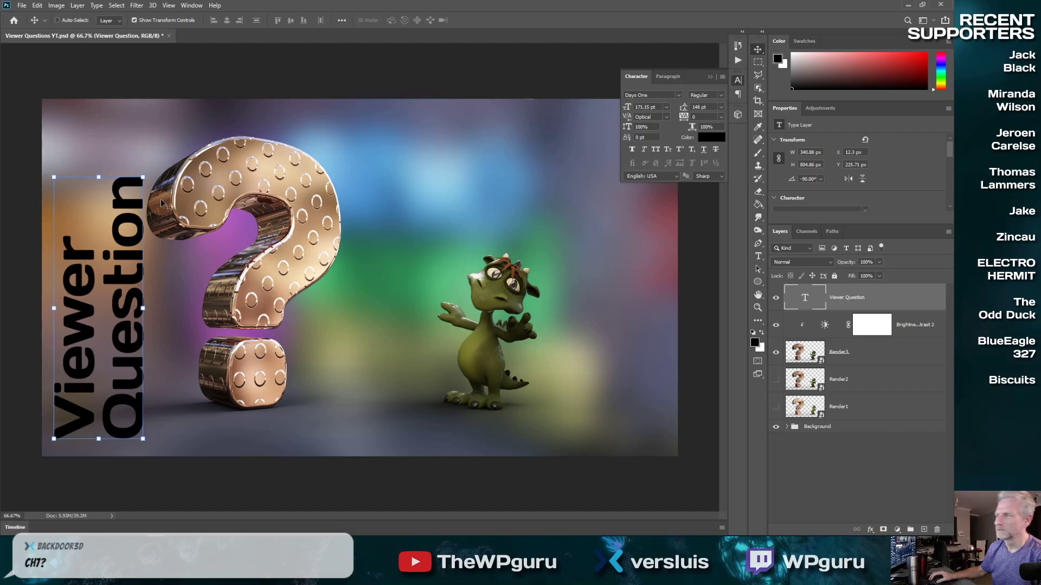
- Delete the "Viewer Question" text layer and save the Photoshop document
{"action": "left_click", "coordinate": [737, 80]}
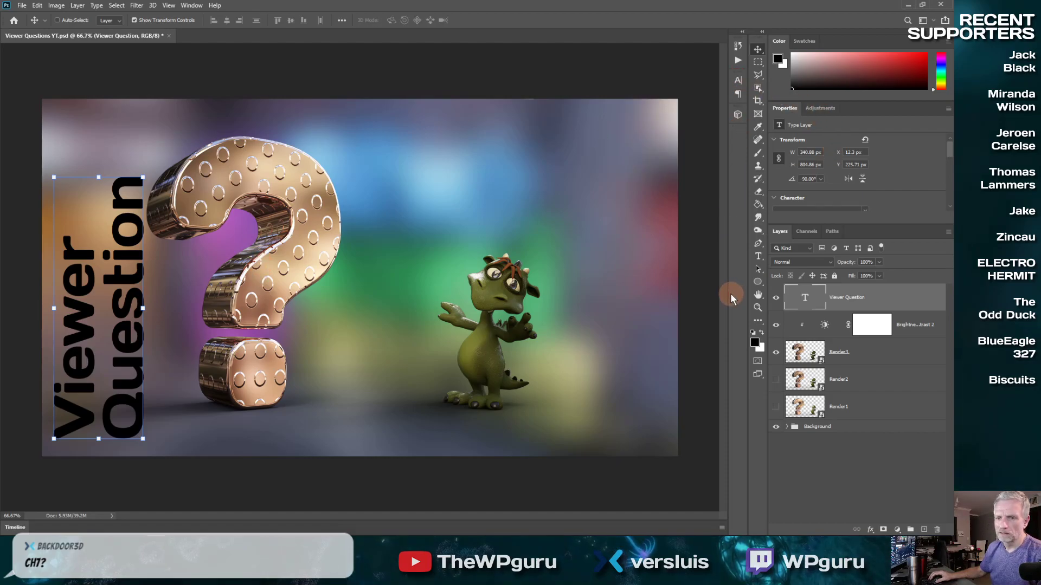
{"action": "left_click_drag", "start_coordinate": [802, 297], "coordinate": [938, 530]}
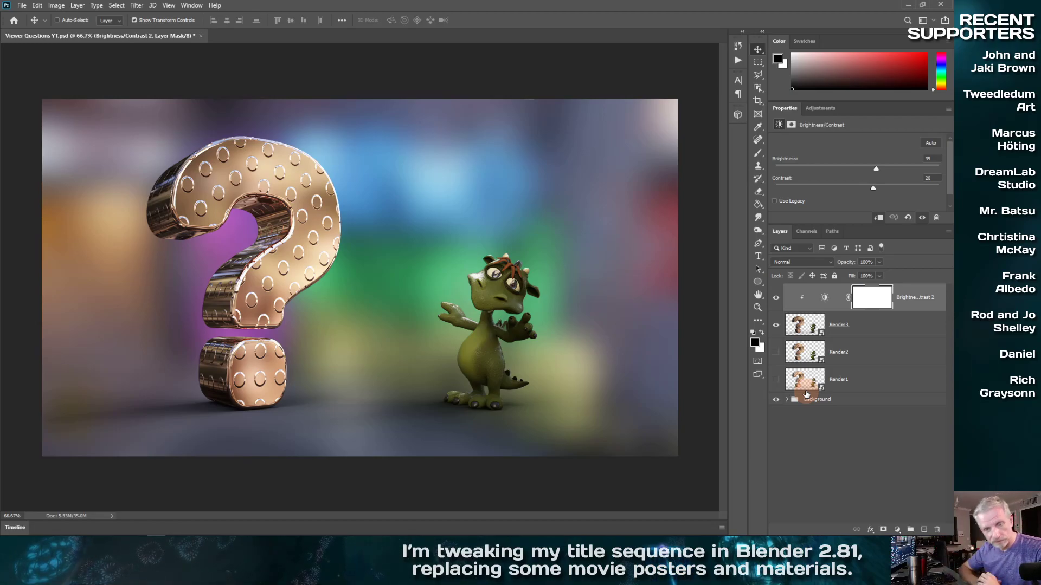
{"action": "key", "text": "ctrl+s"}
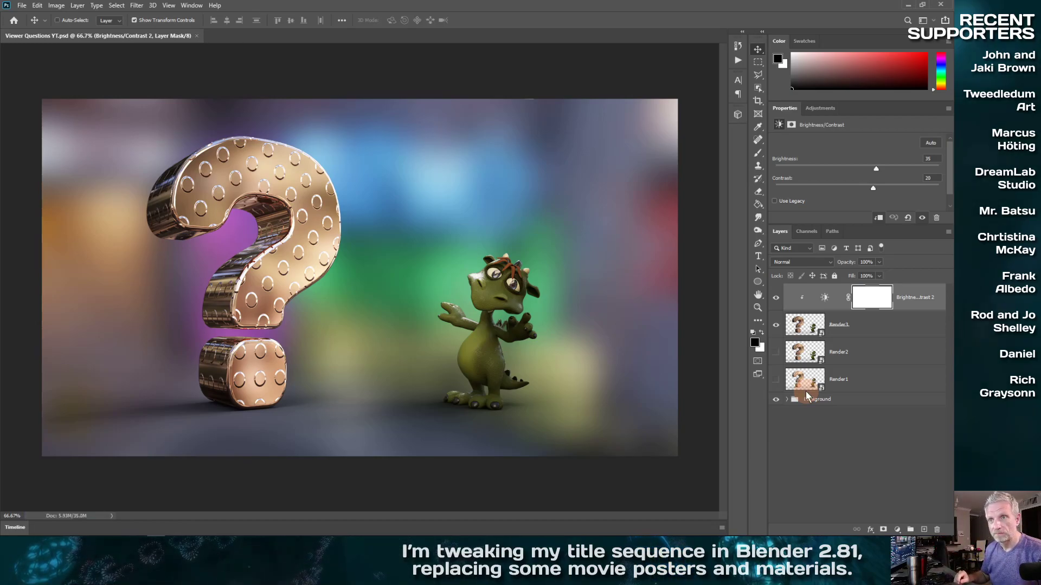